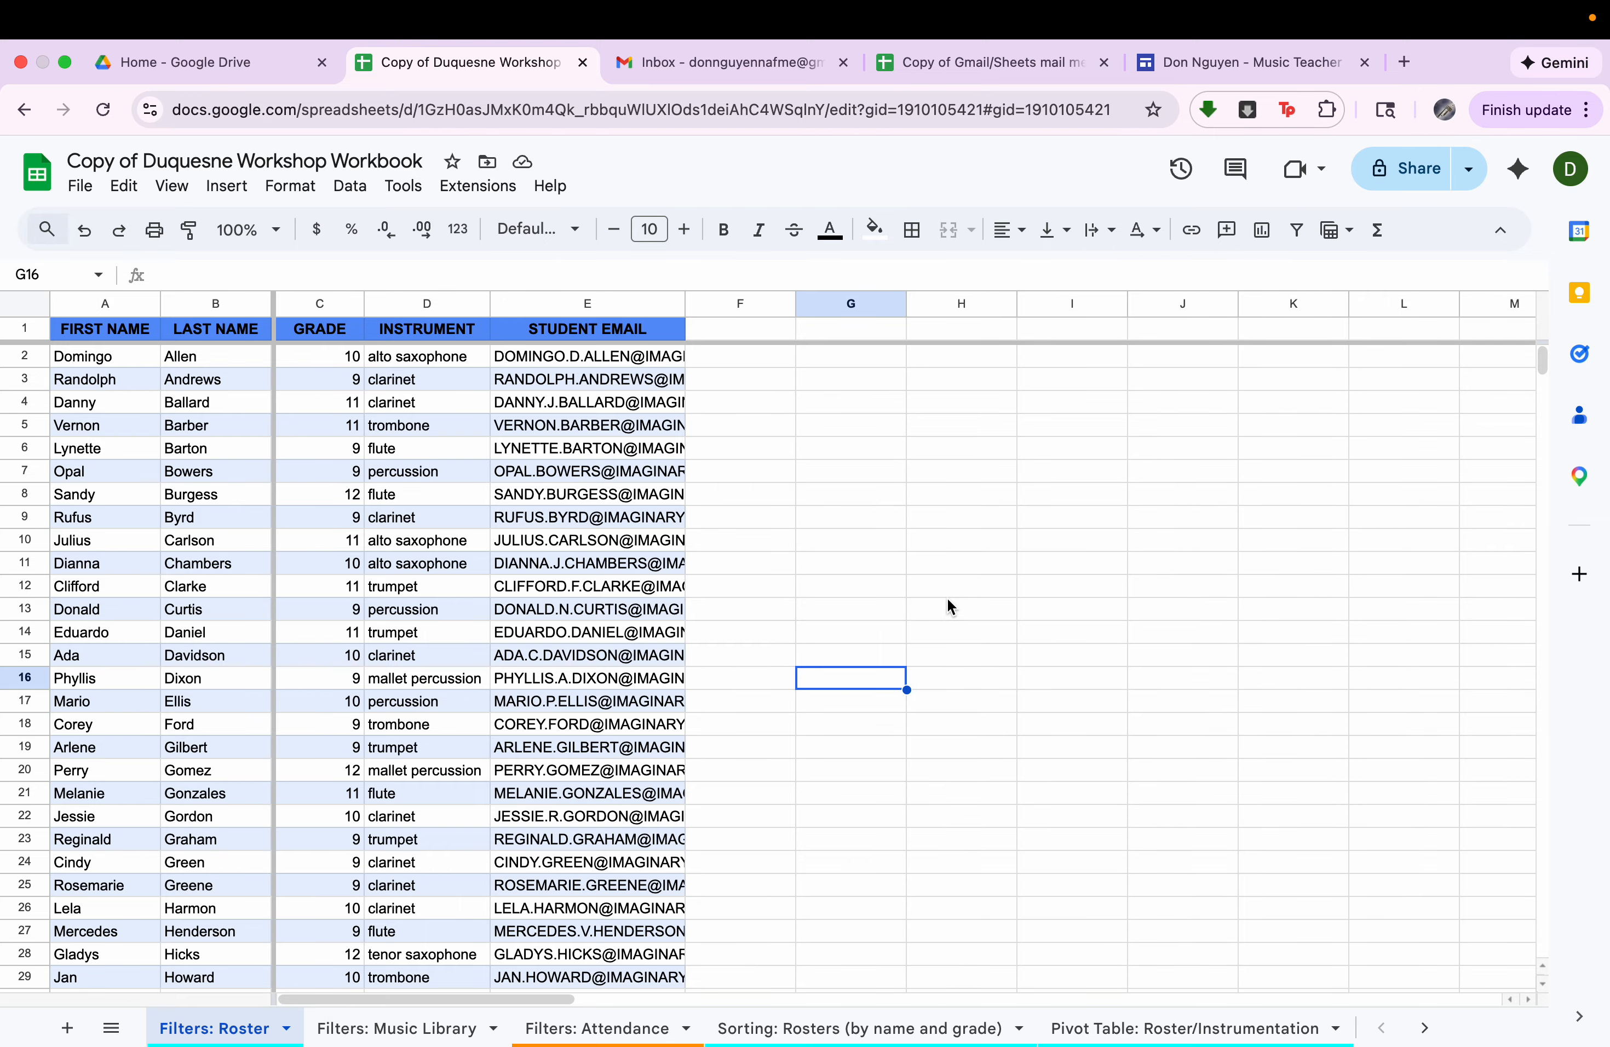
# Switch to the Music Teacher Spreadsheet Course website and look through its list of course topics.
pyautogui.click(1208, 65)
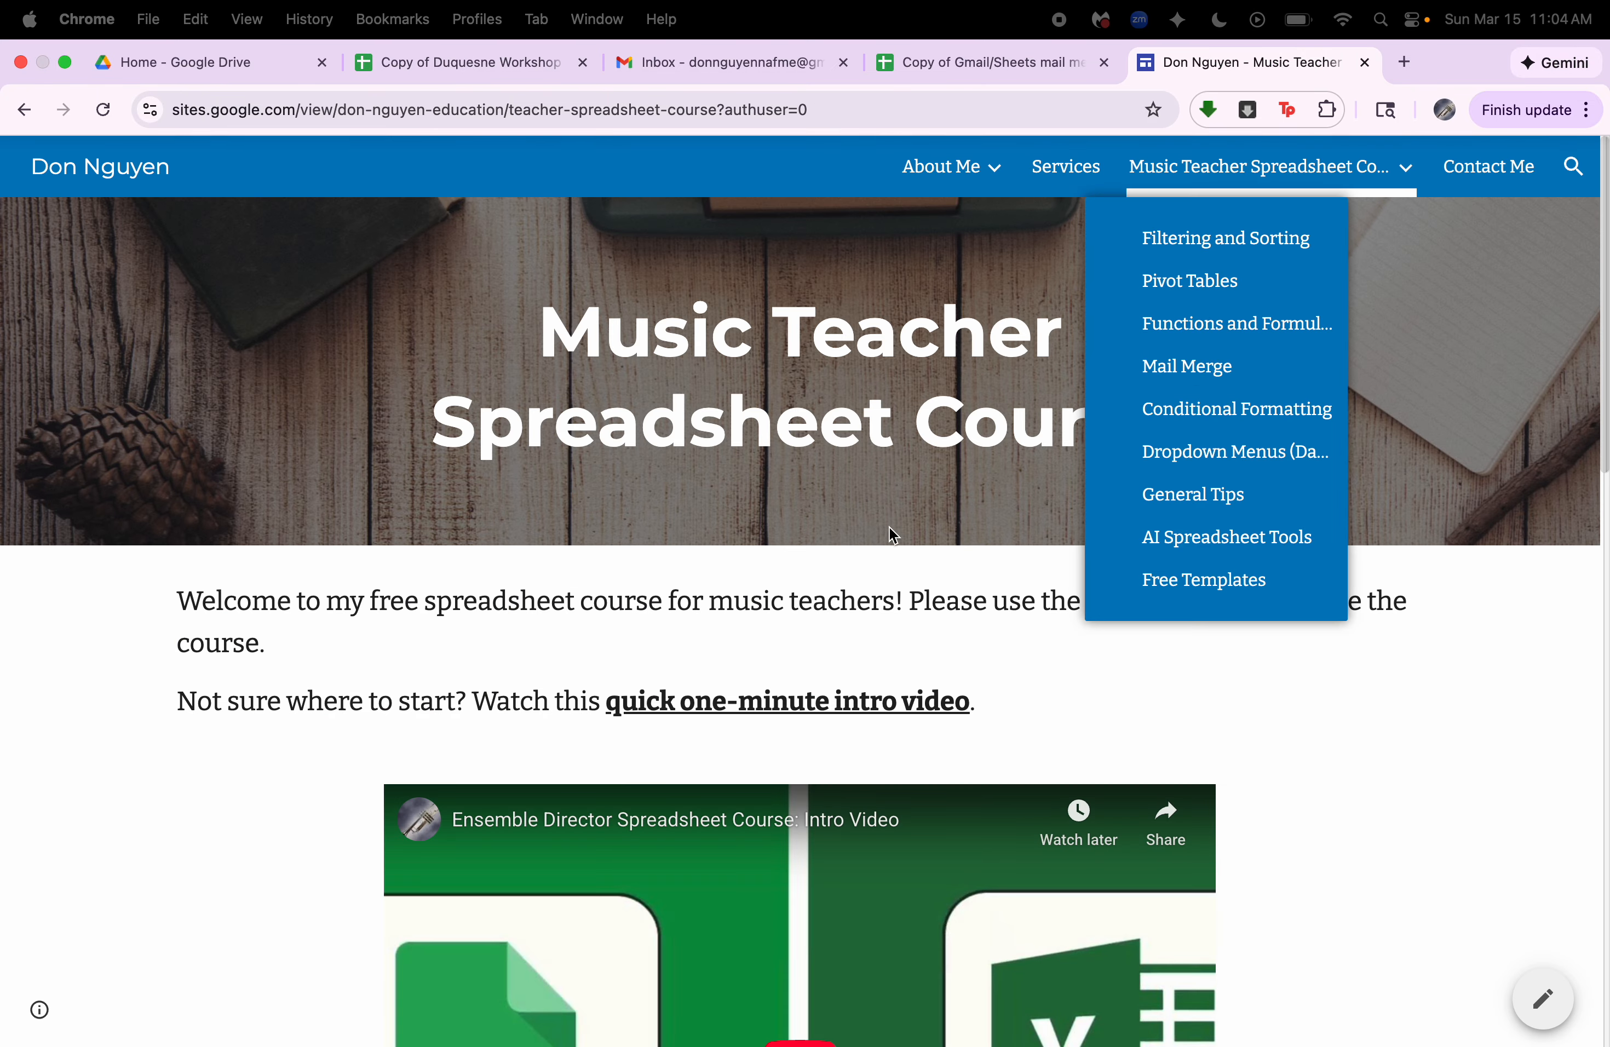
pyautogui.scroll(-10, 877, 584)
pyautogui.scroll(10, 858, 637)
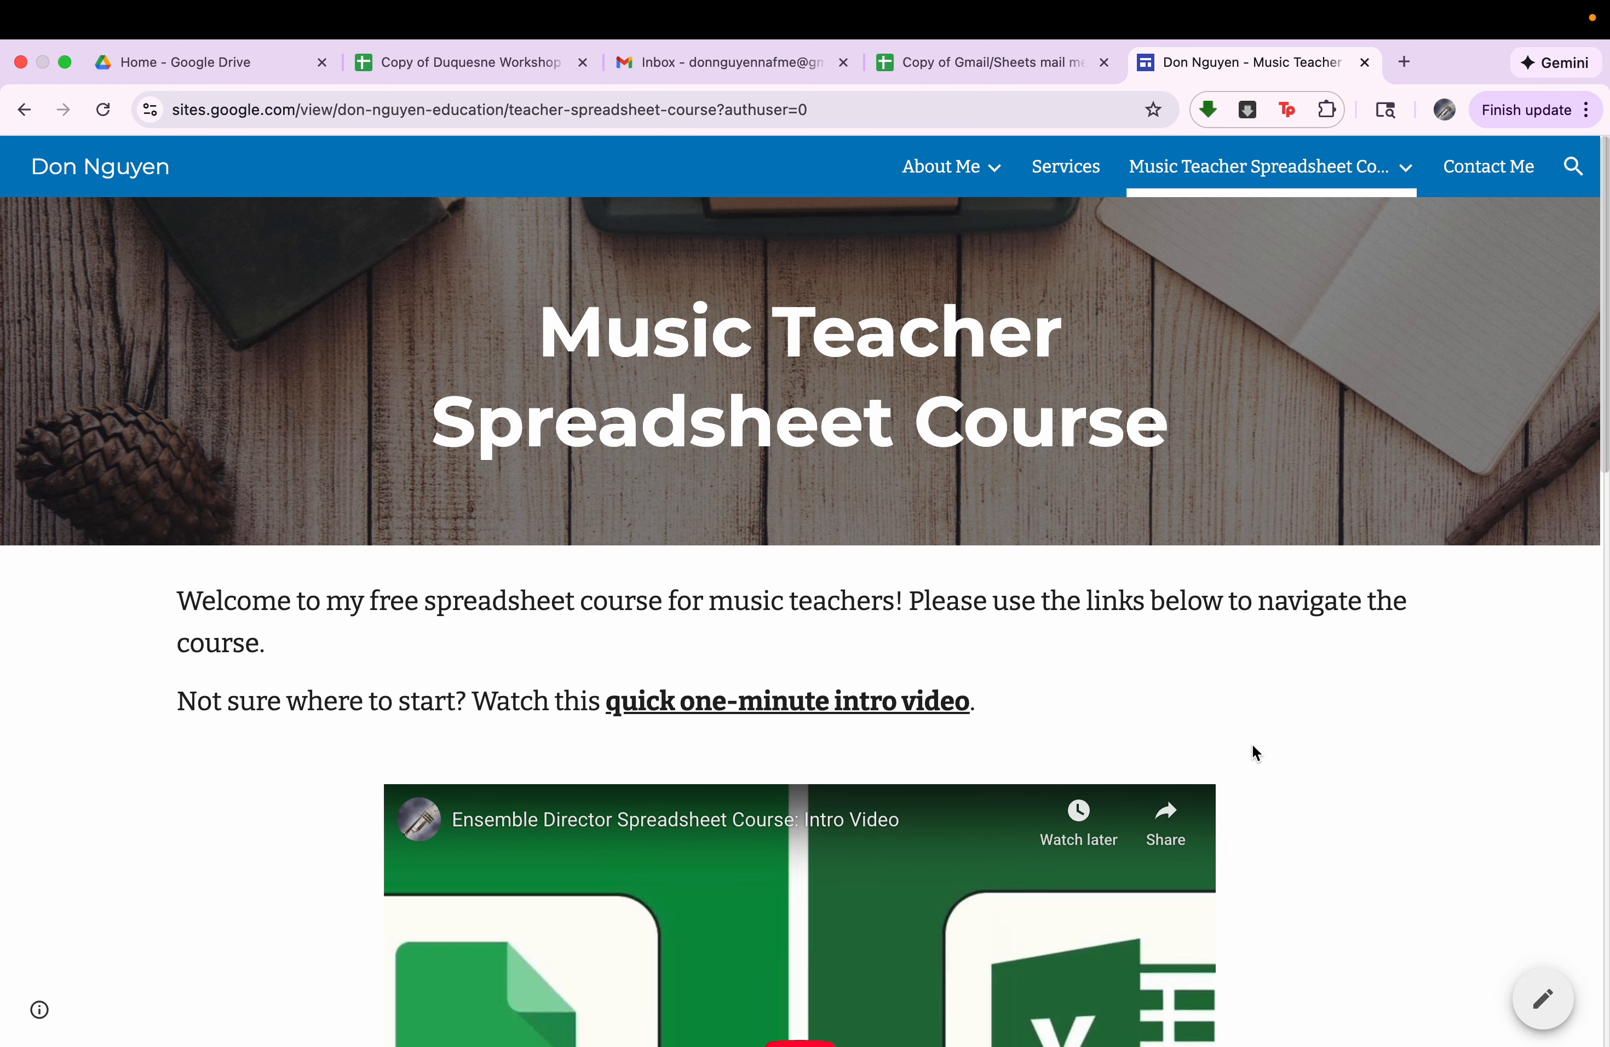
pyautogui.scroll(-10, 1252, 747)
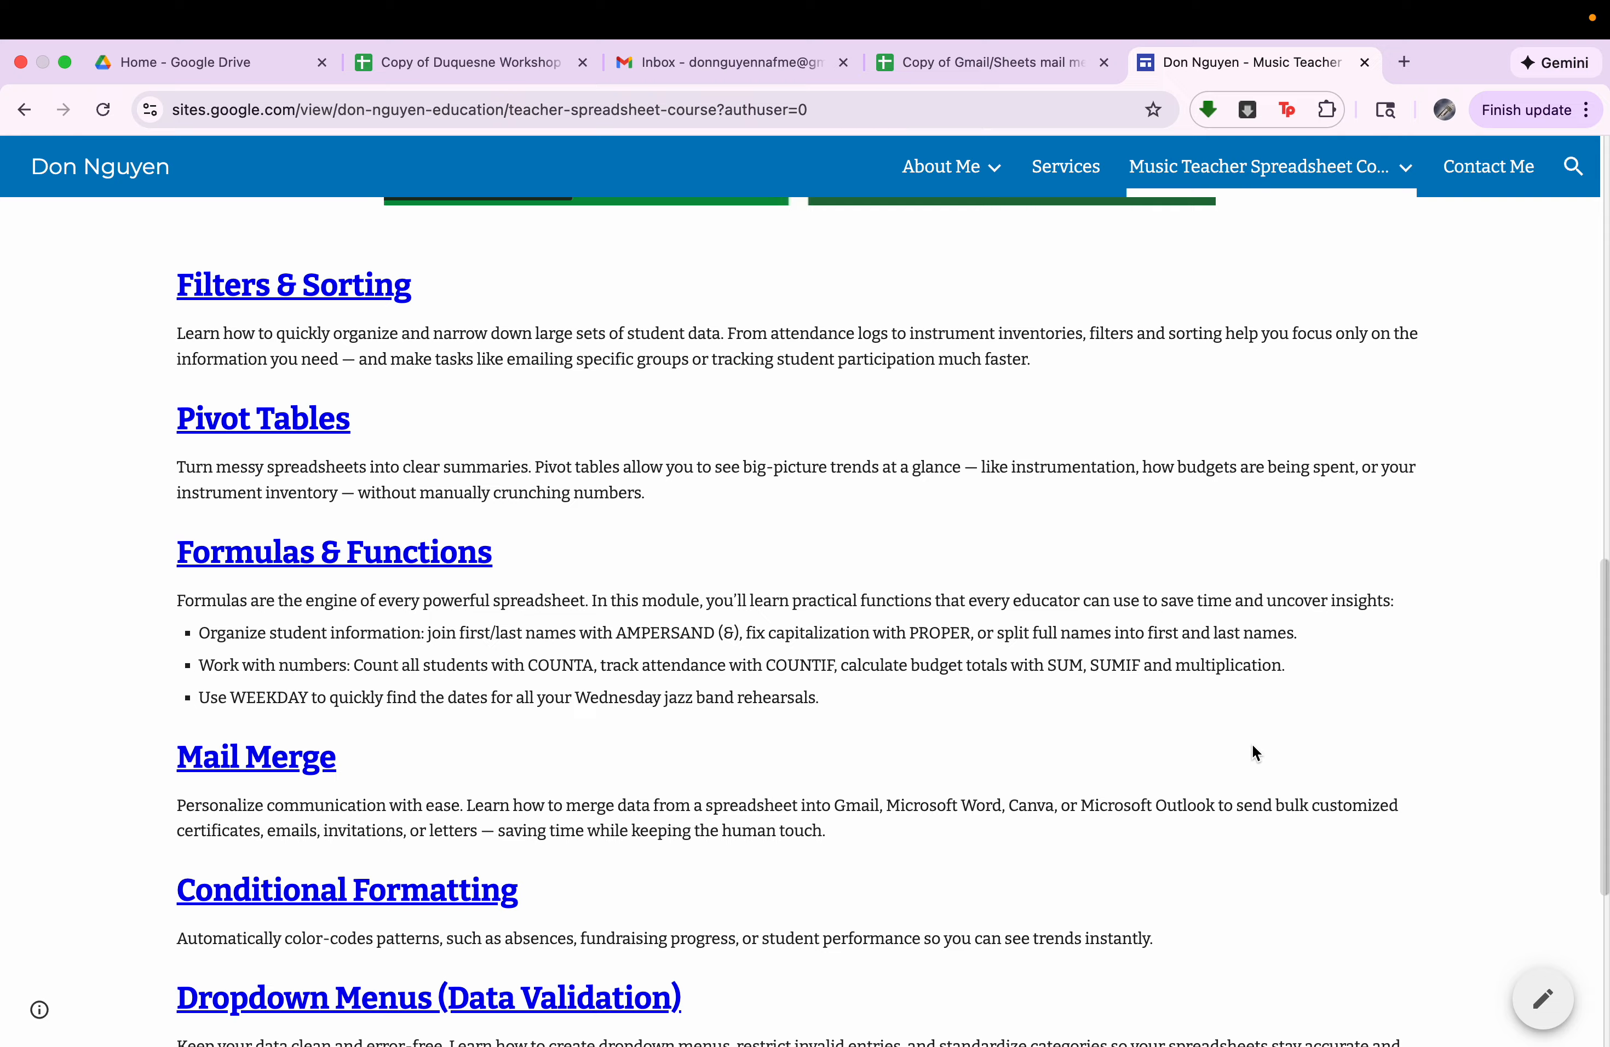
pyautogui.scroll(5, 1255, 752)
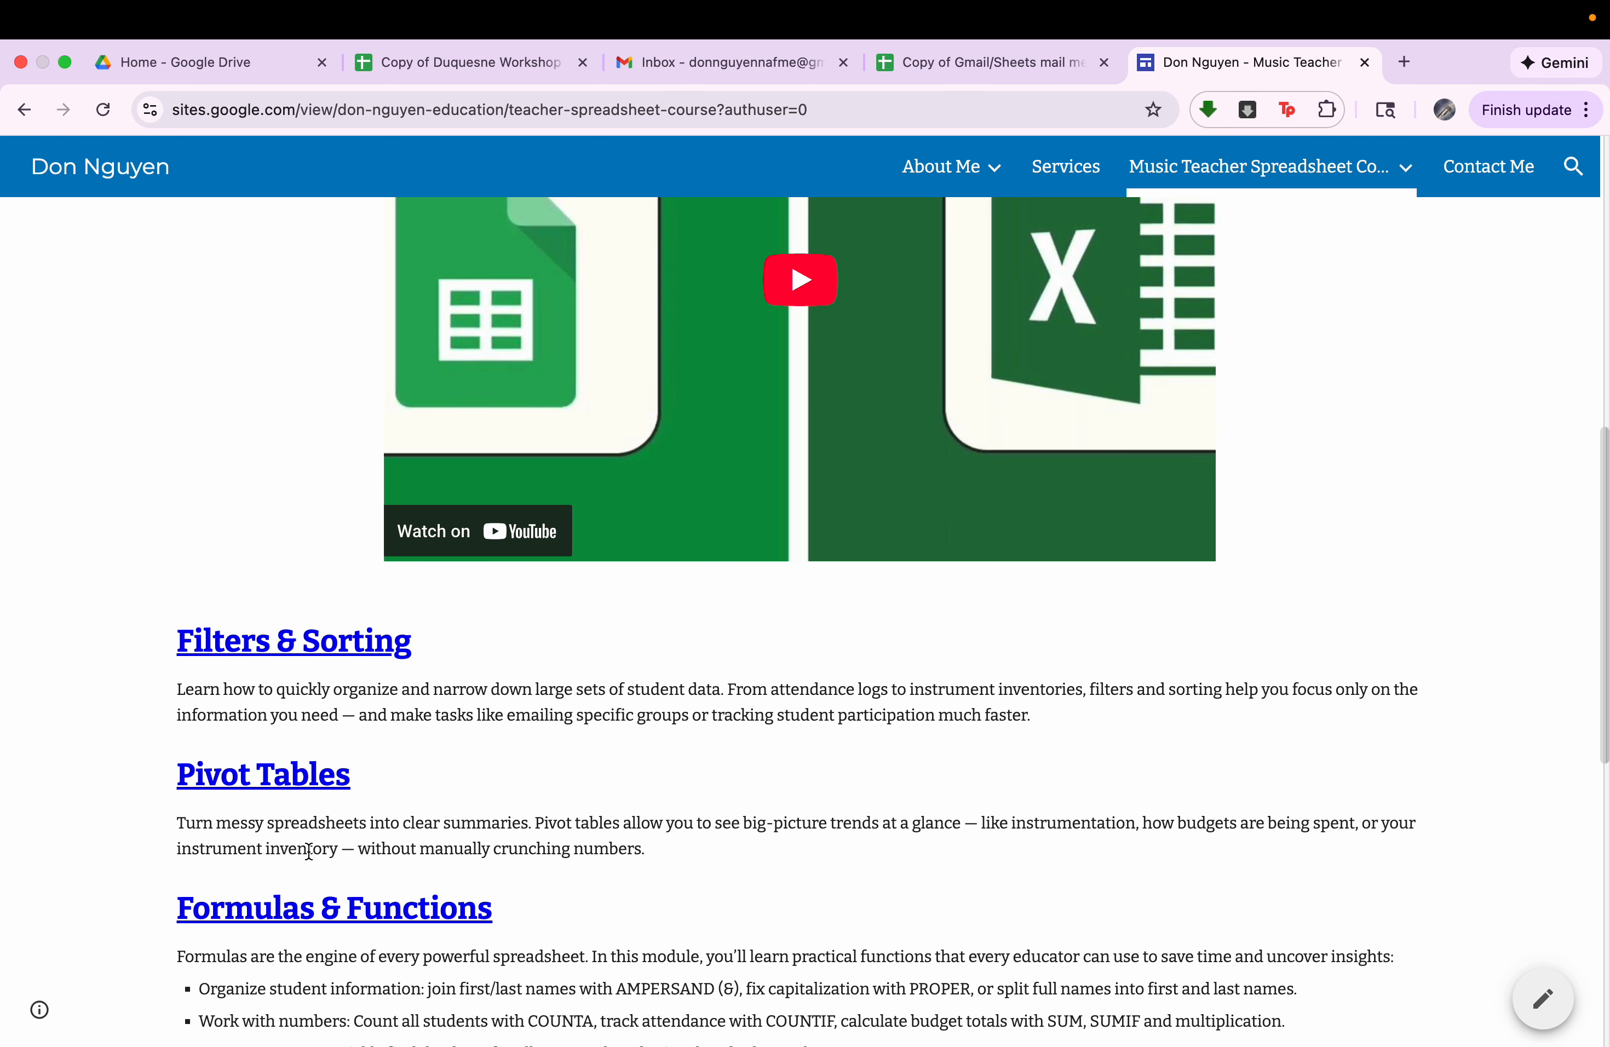
# Look through the lesson videos on the Formulas & Functions page and return to the course's main page.
pyautogui.click(299, 911)
pyautogui.scroll(-9, 301, 923)
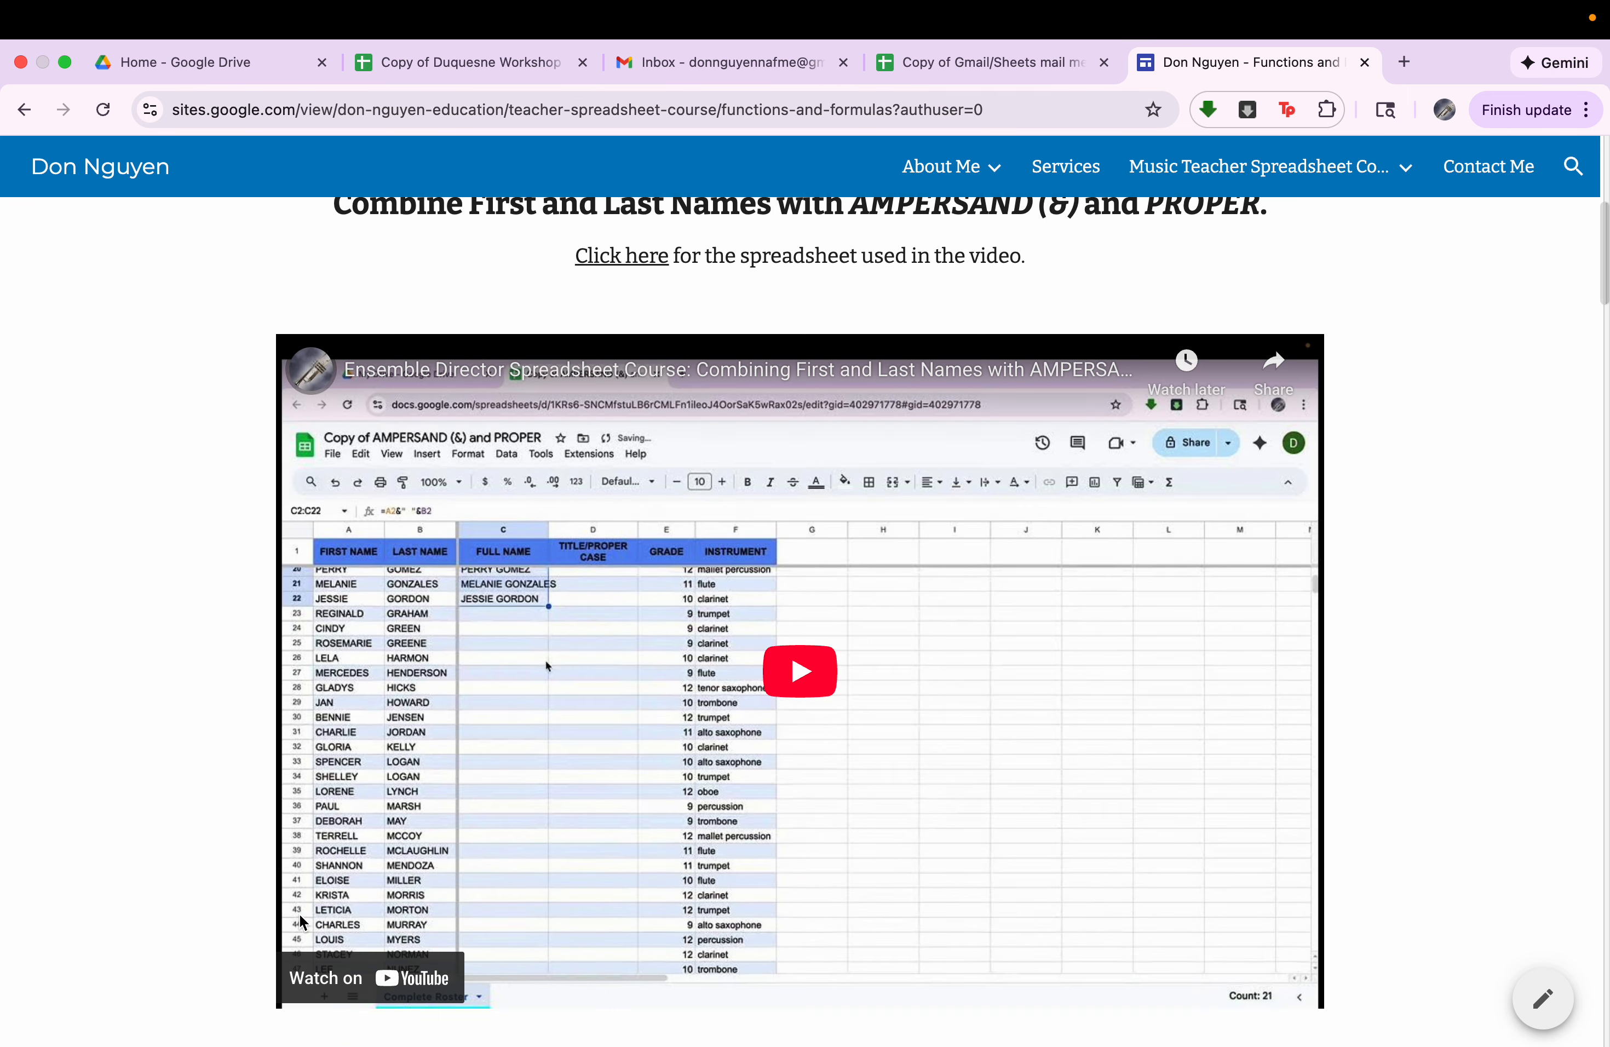
pyautogui.scroll(-20, 302, 922)
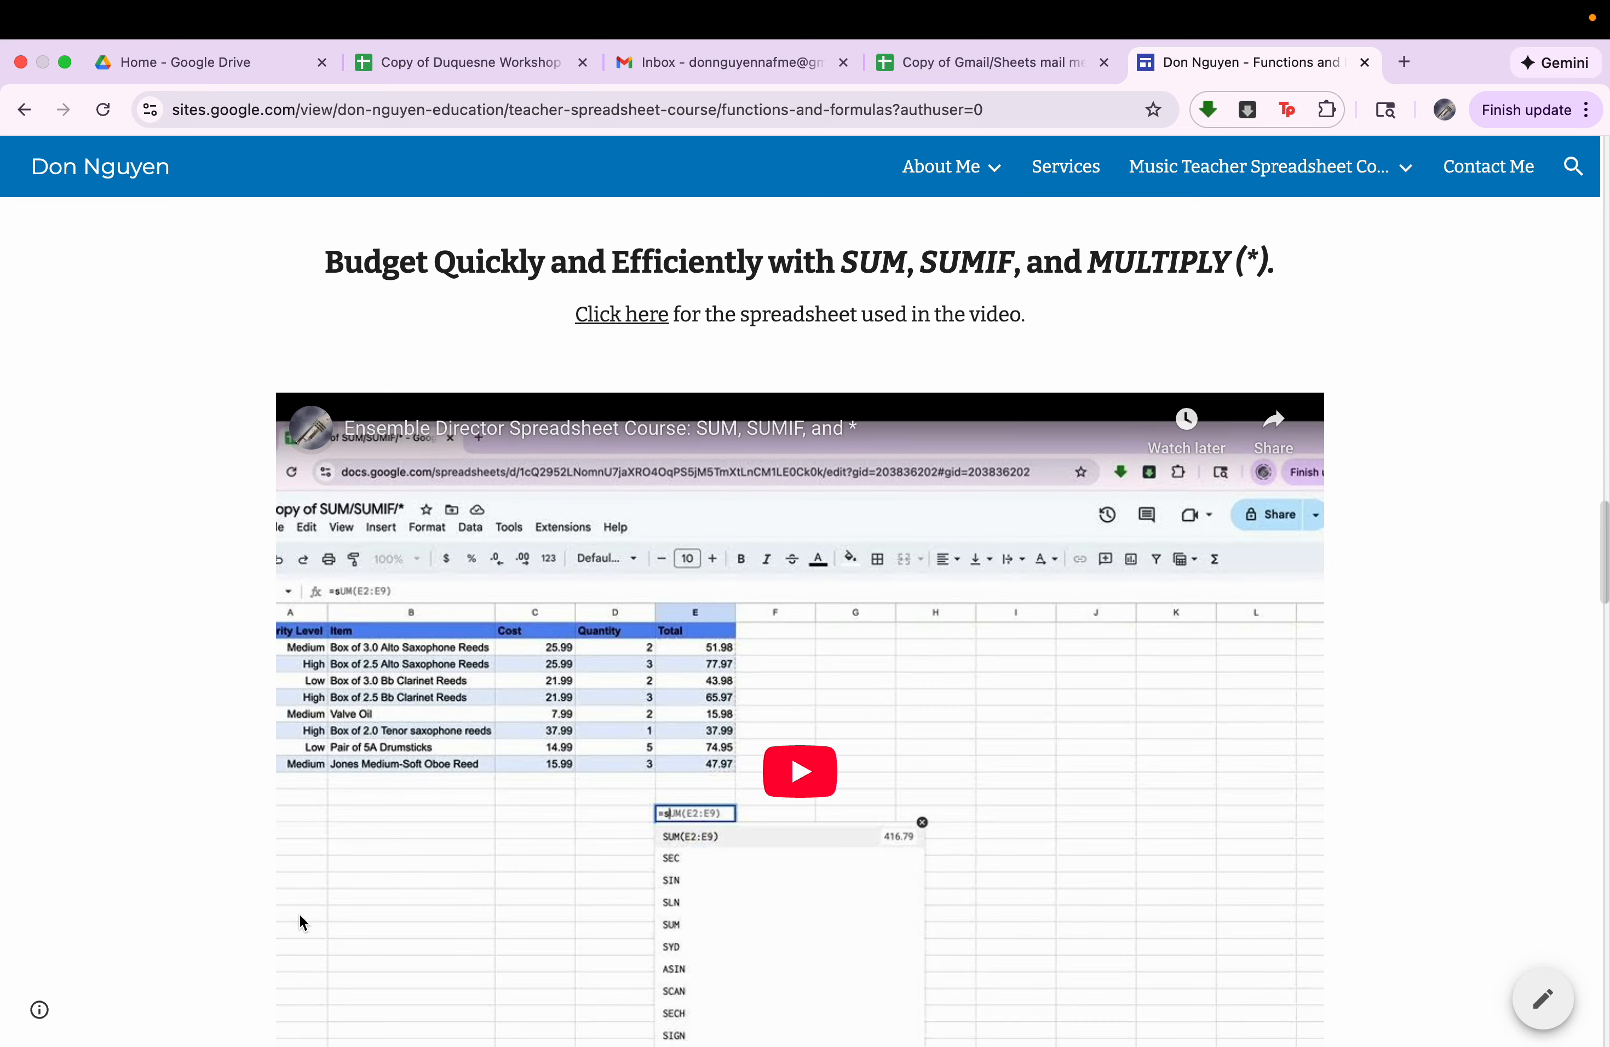
pyautogui.scroll(-20, 301, 921)
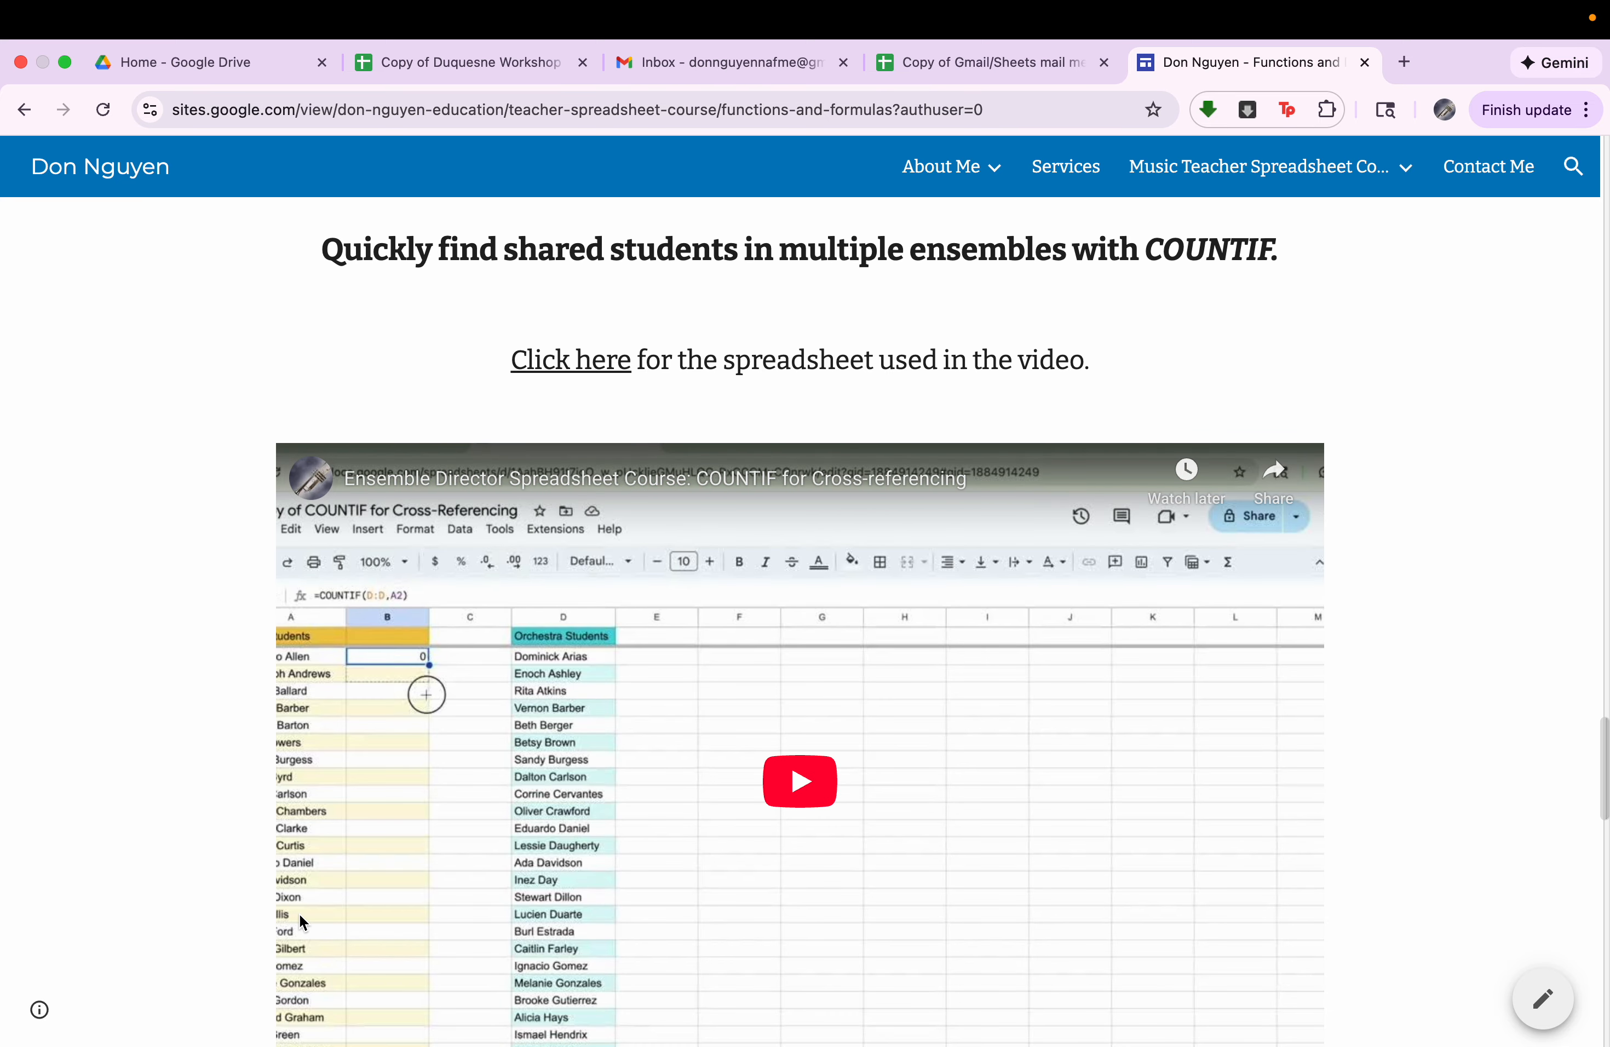
pyautogui.press('super+Left')
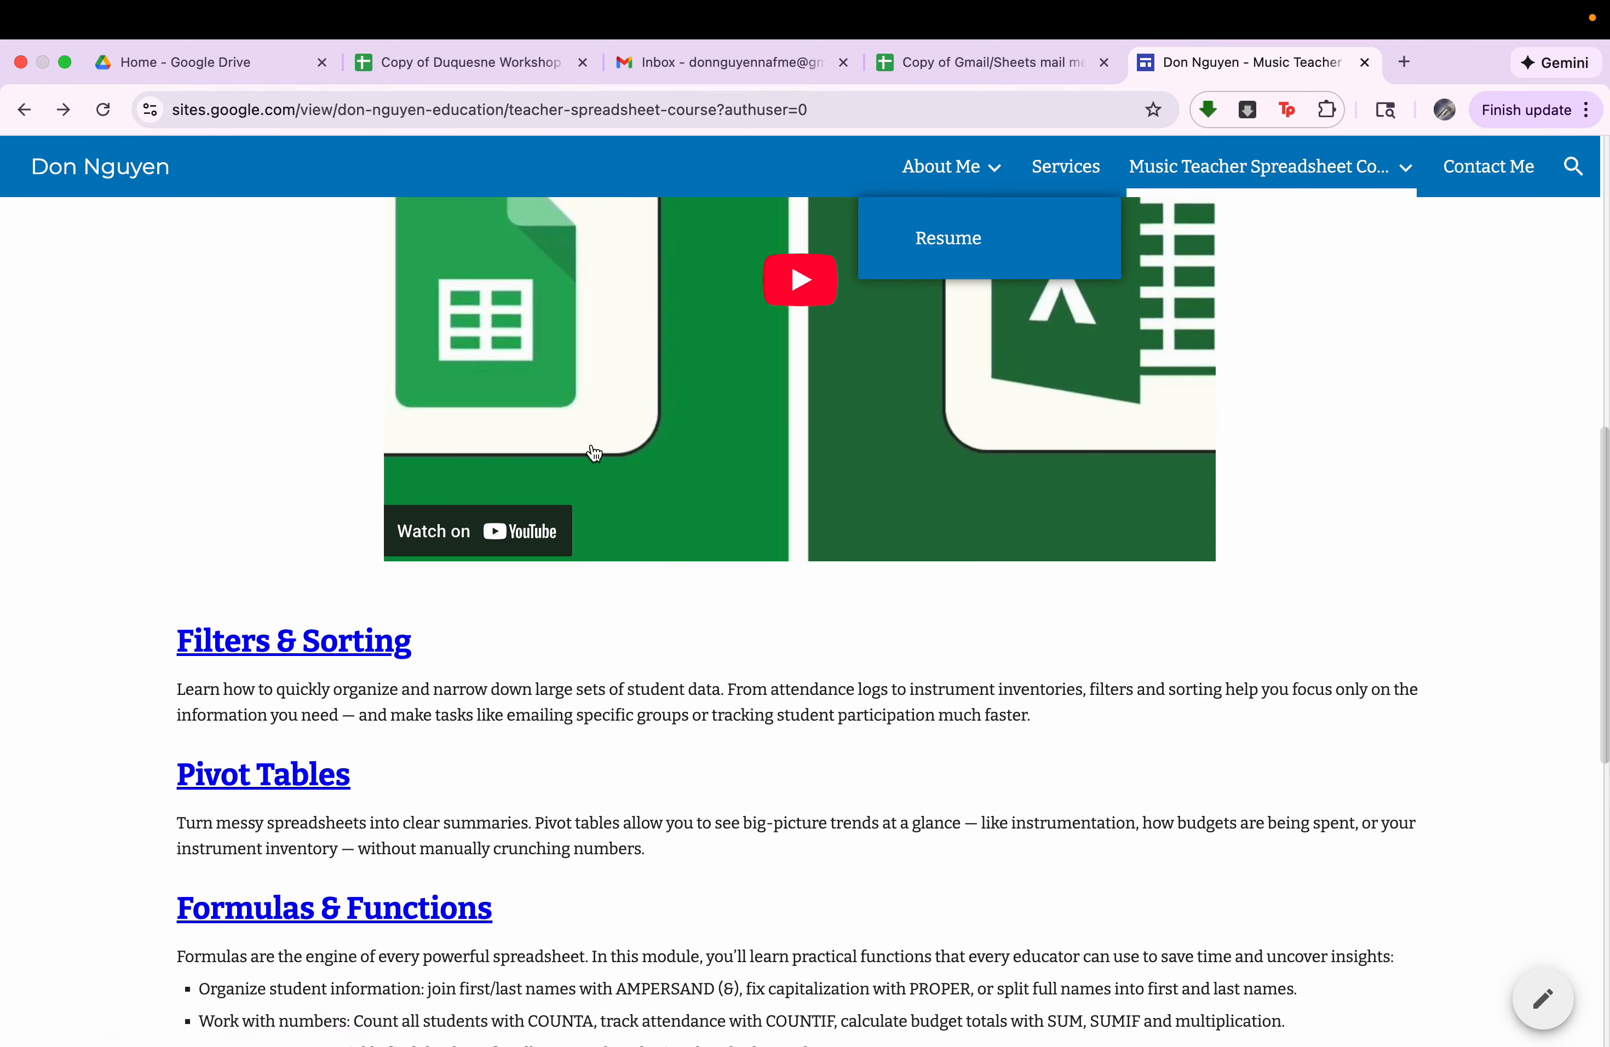
pyautogui.scroll(10, 593, 453)
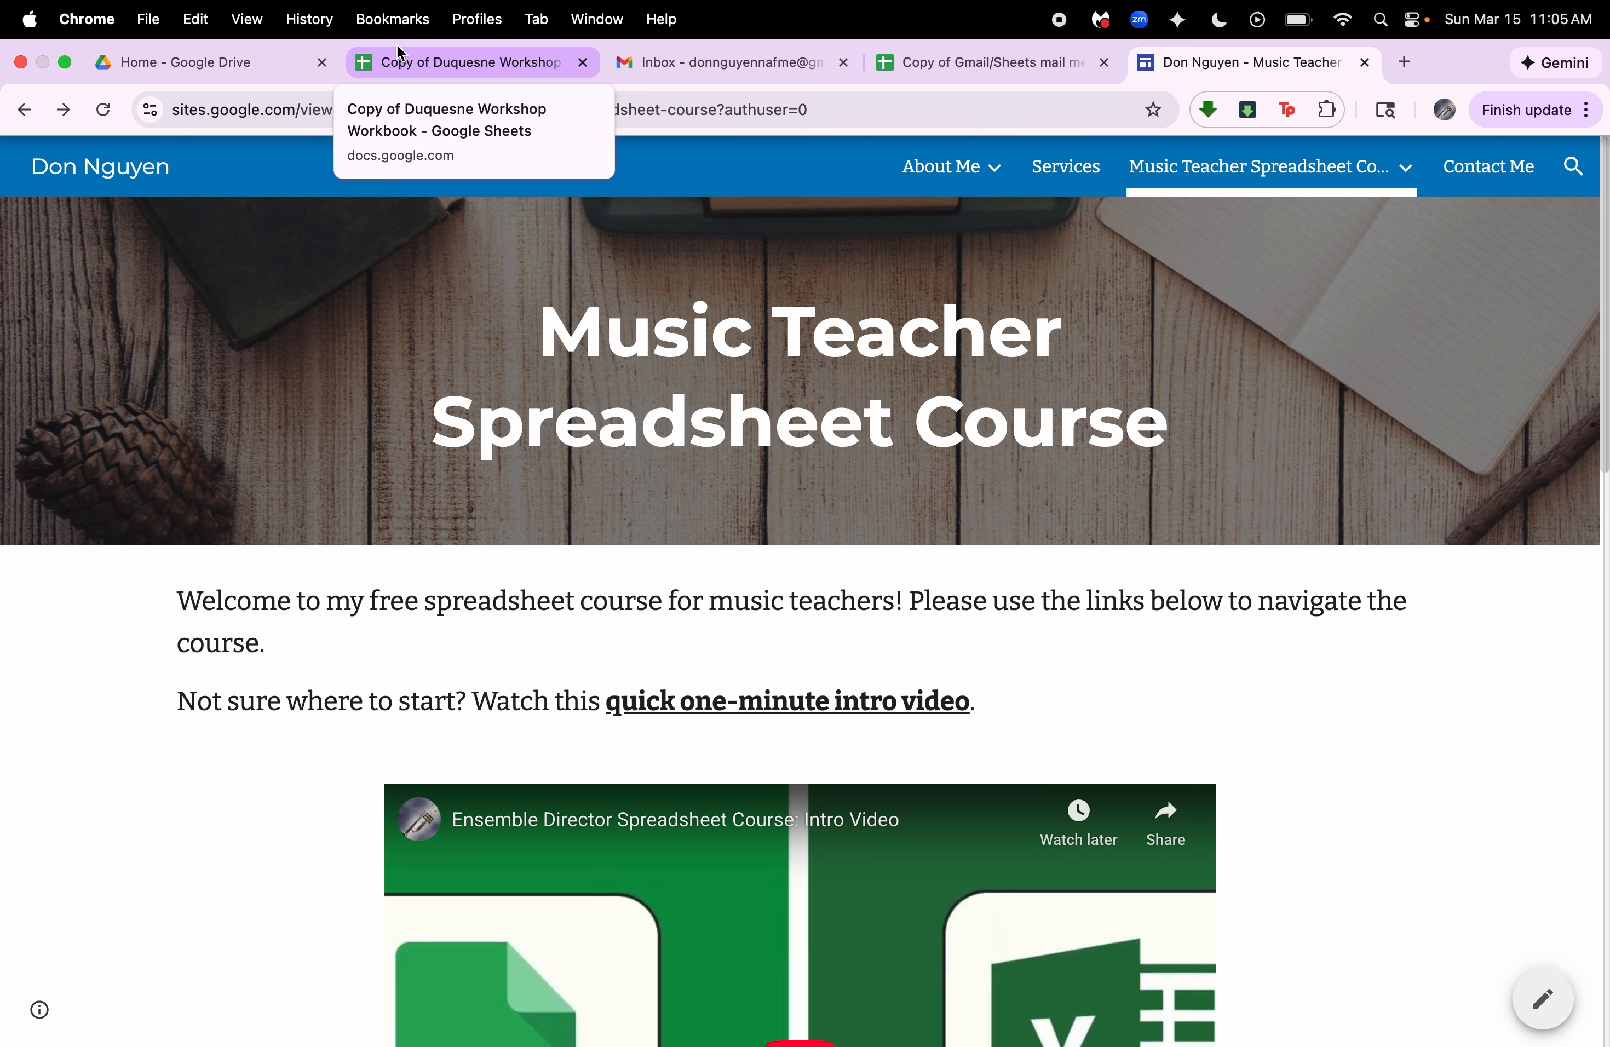
# Switch back to the Duquesne Workshop workbook and examine the roster's name, grade, instrument and email columns down to the last student.
pyautogui.click(401, 53)
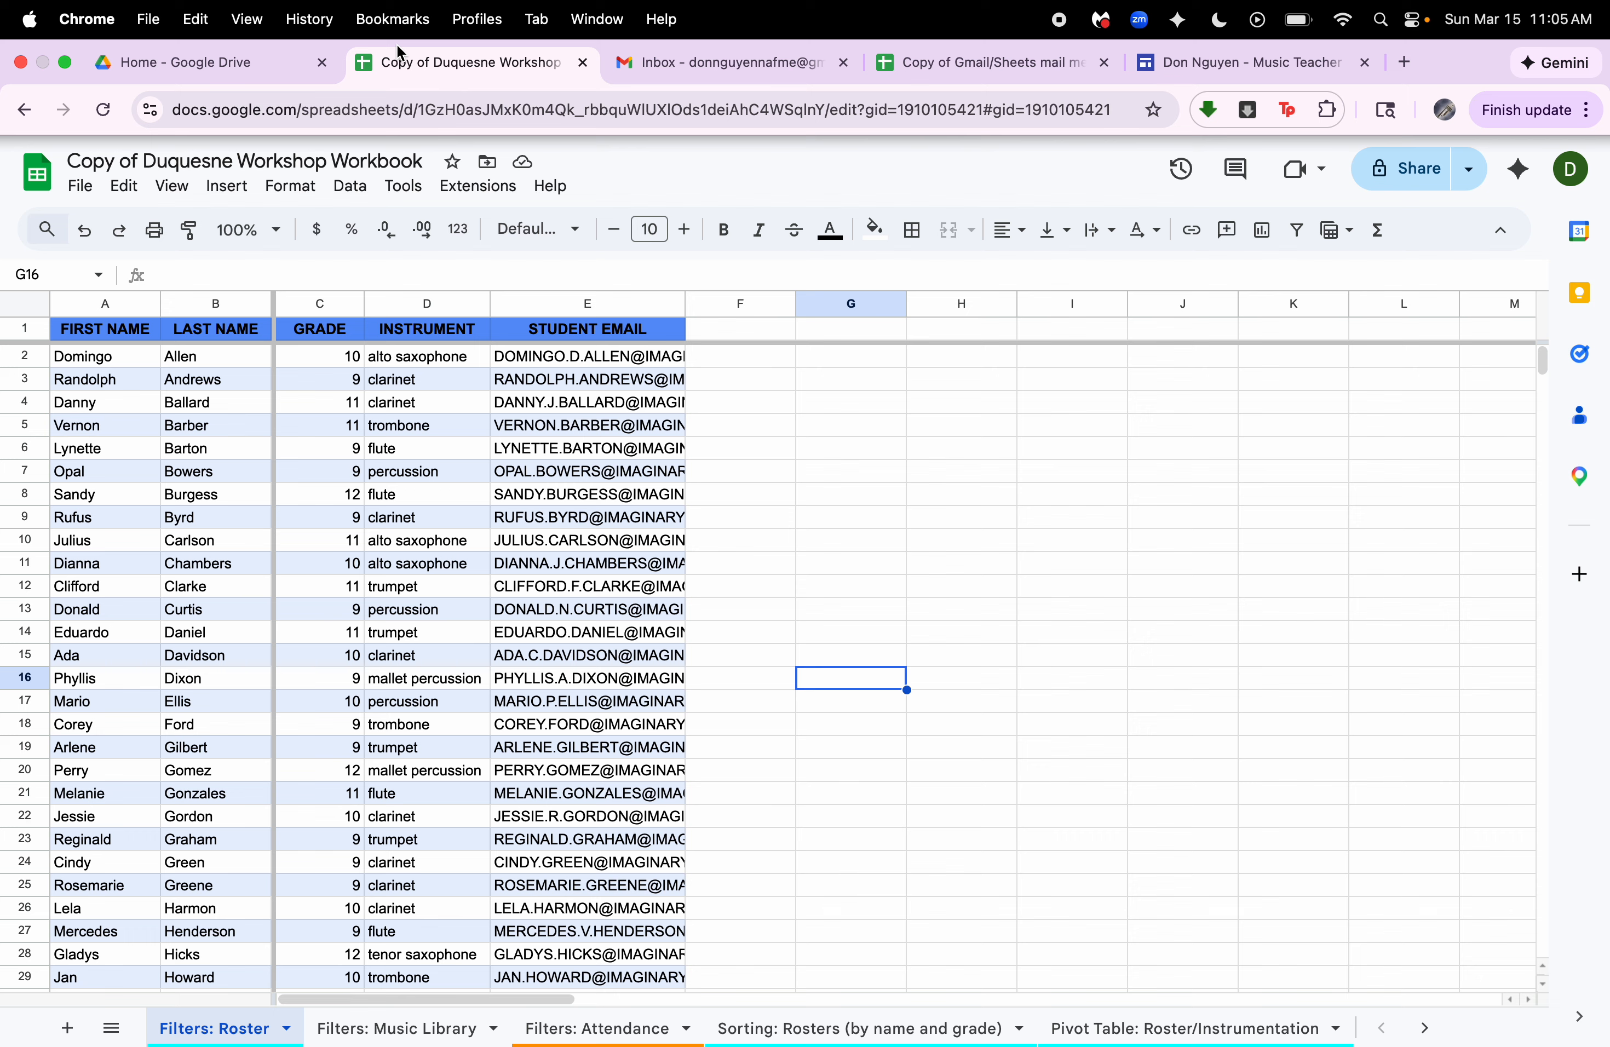
pyautogui.click(97, 302)
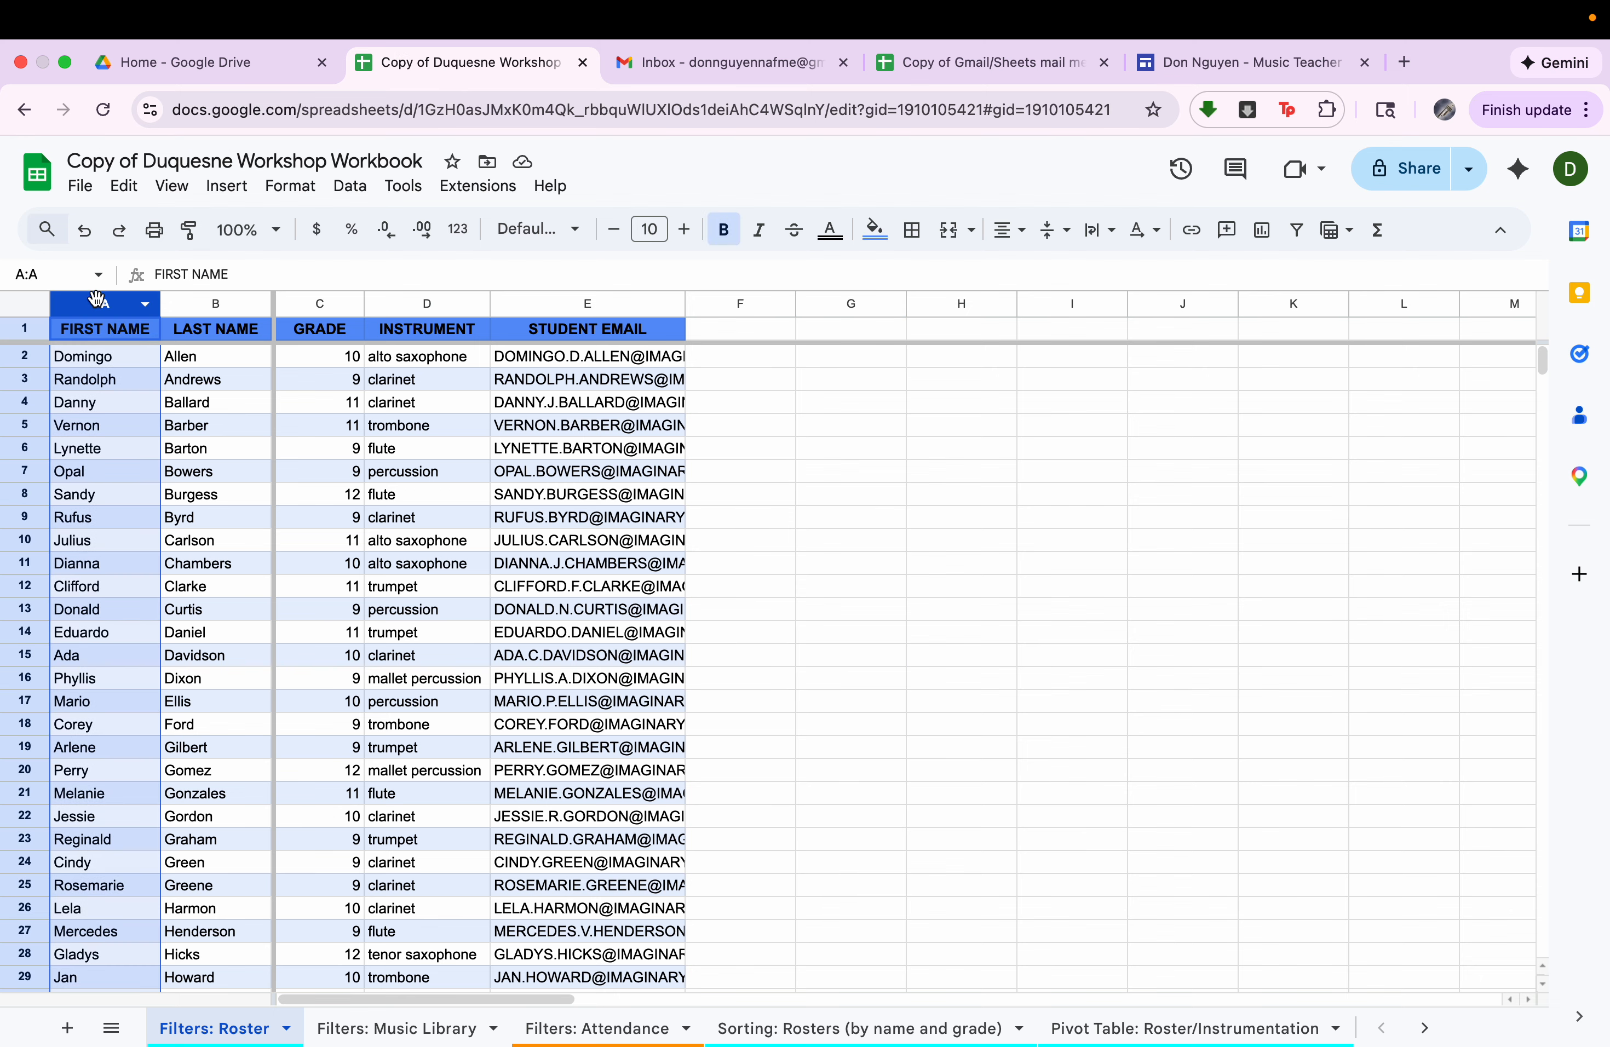
pyautogui.click(215, 303)
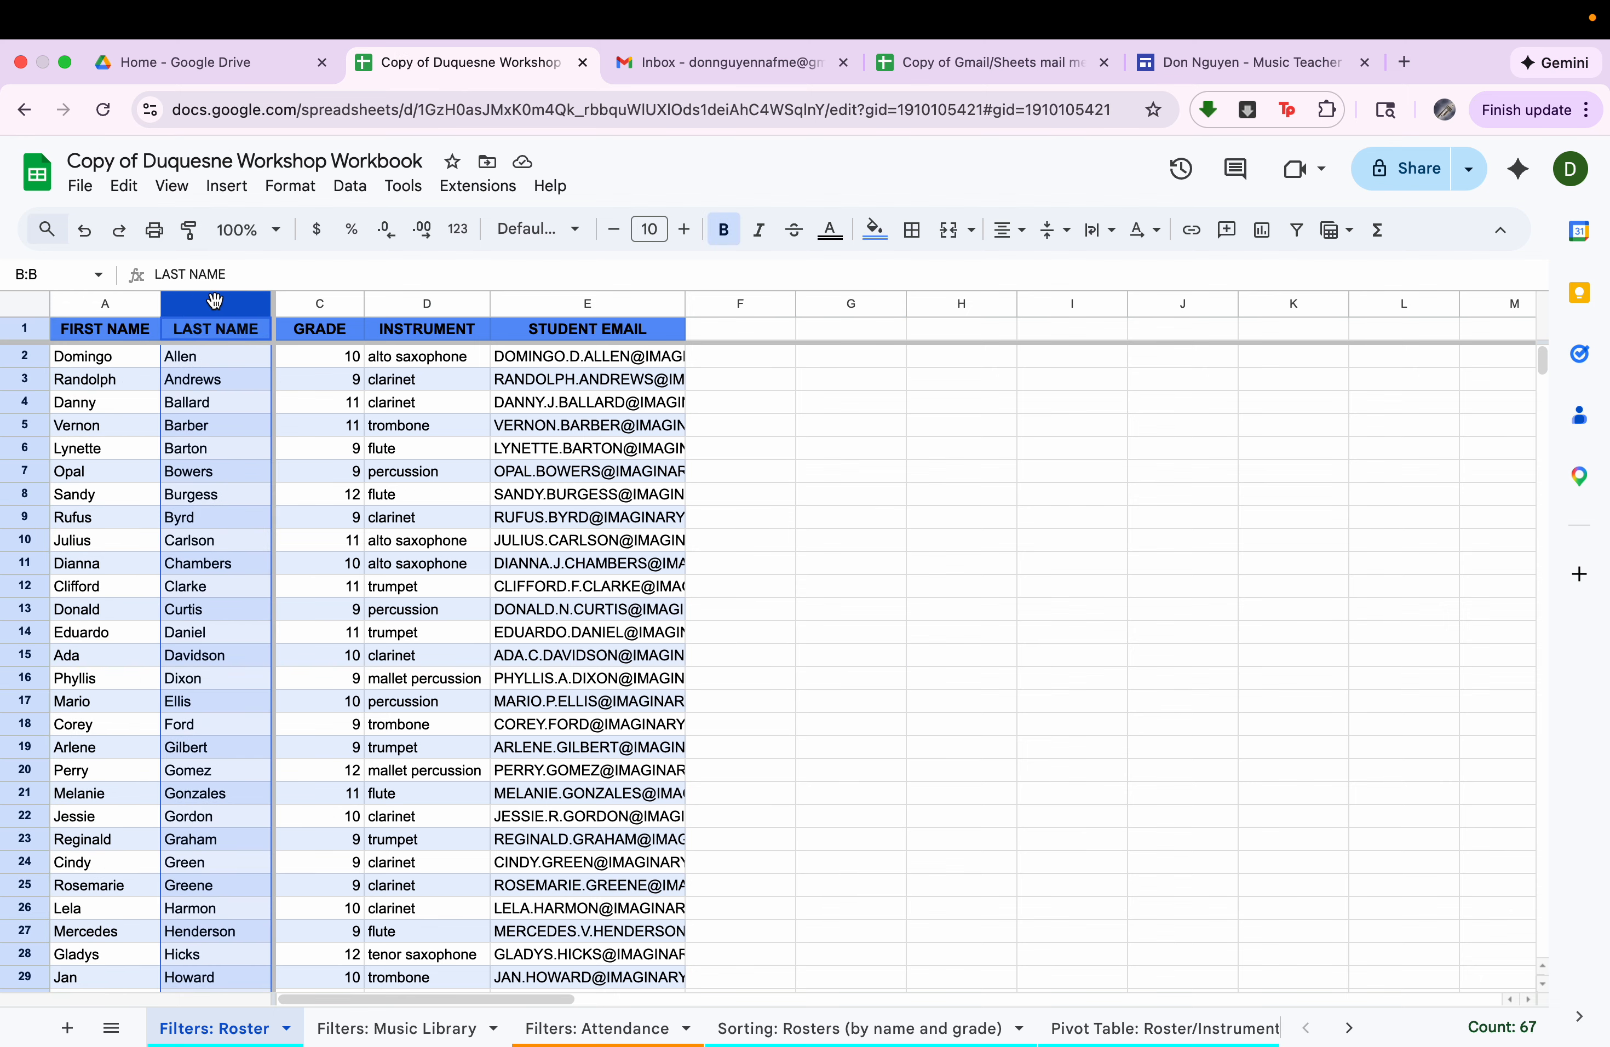
pyautogui.click(318, 304)
pyautogui.click(411, 303)
pyautogui.click(575, 304)
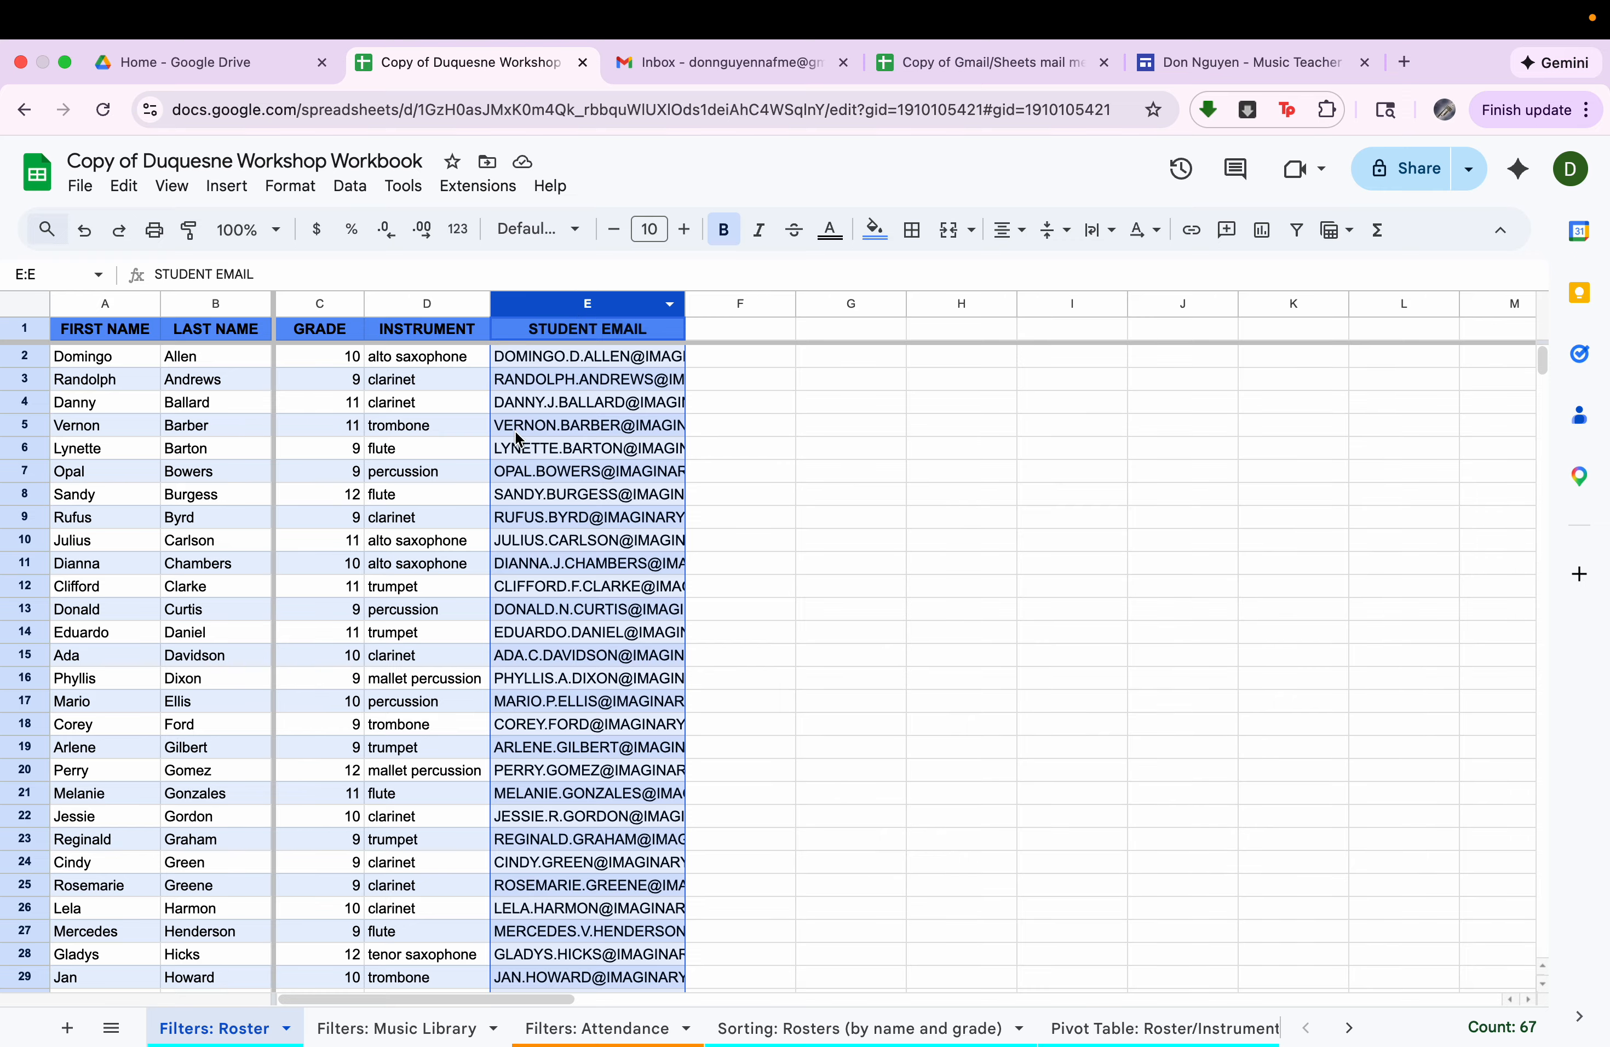
pyautogui.click(418, 574)
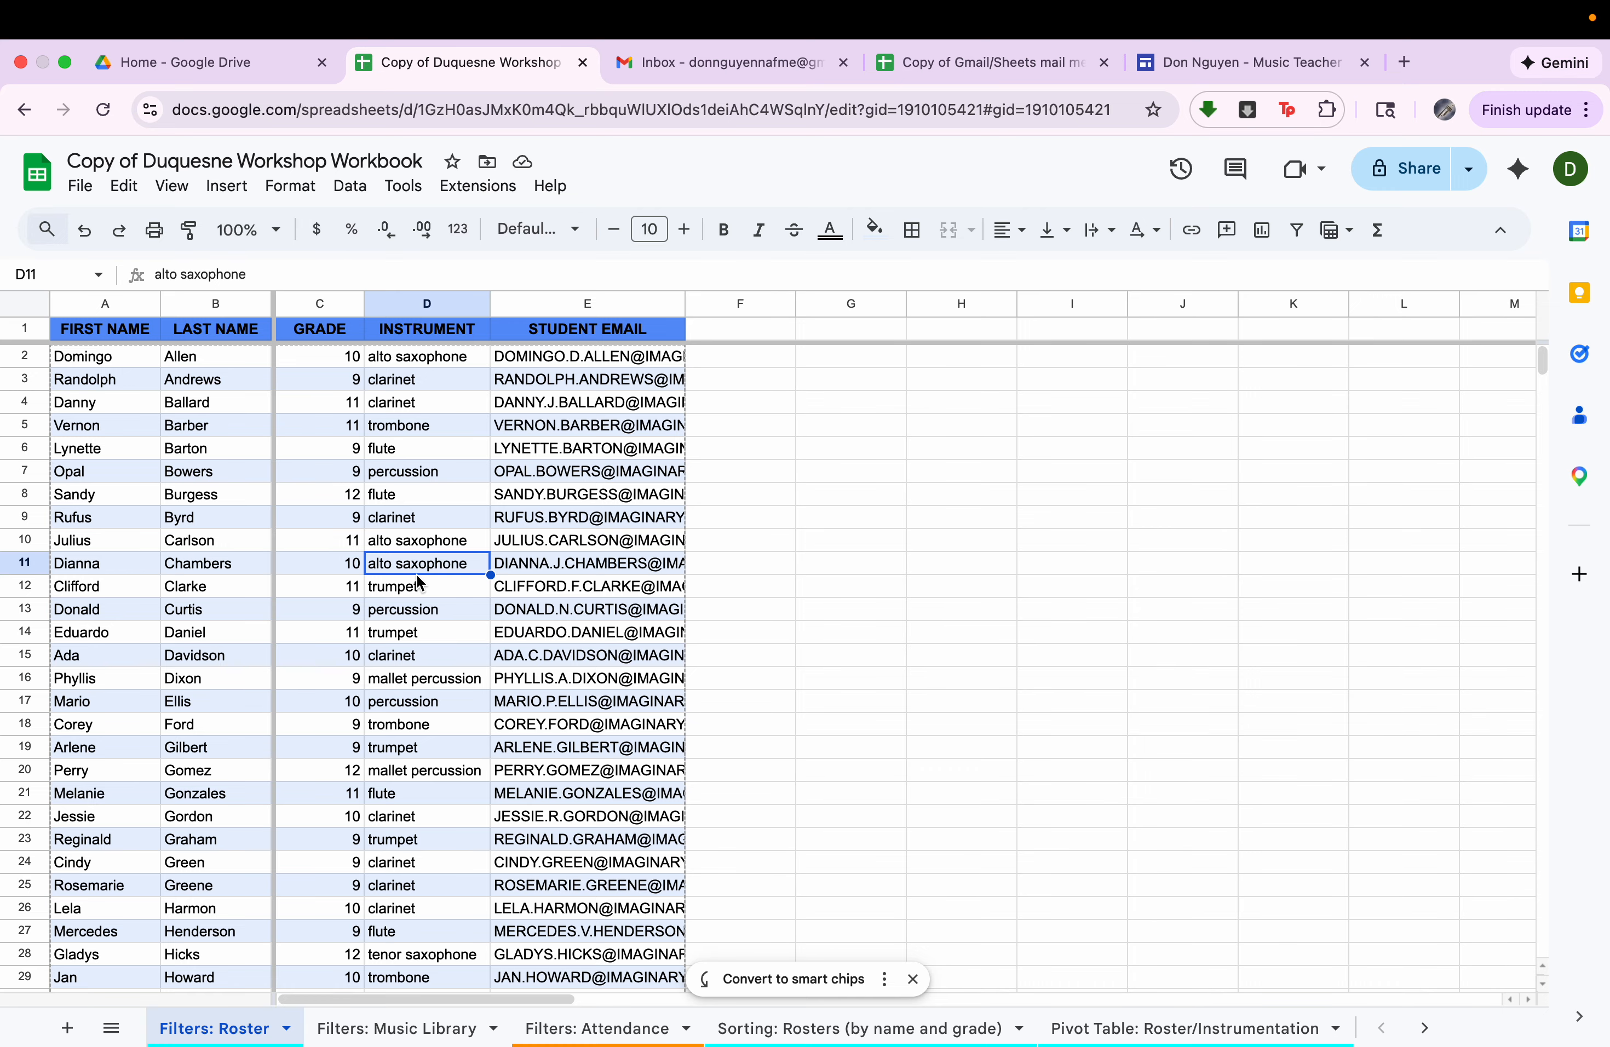
pyautogui.scroll(-15, 418, 579)
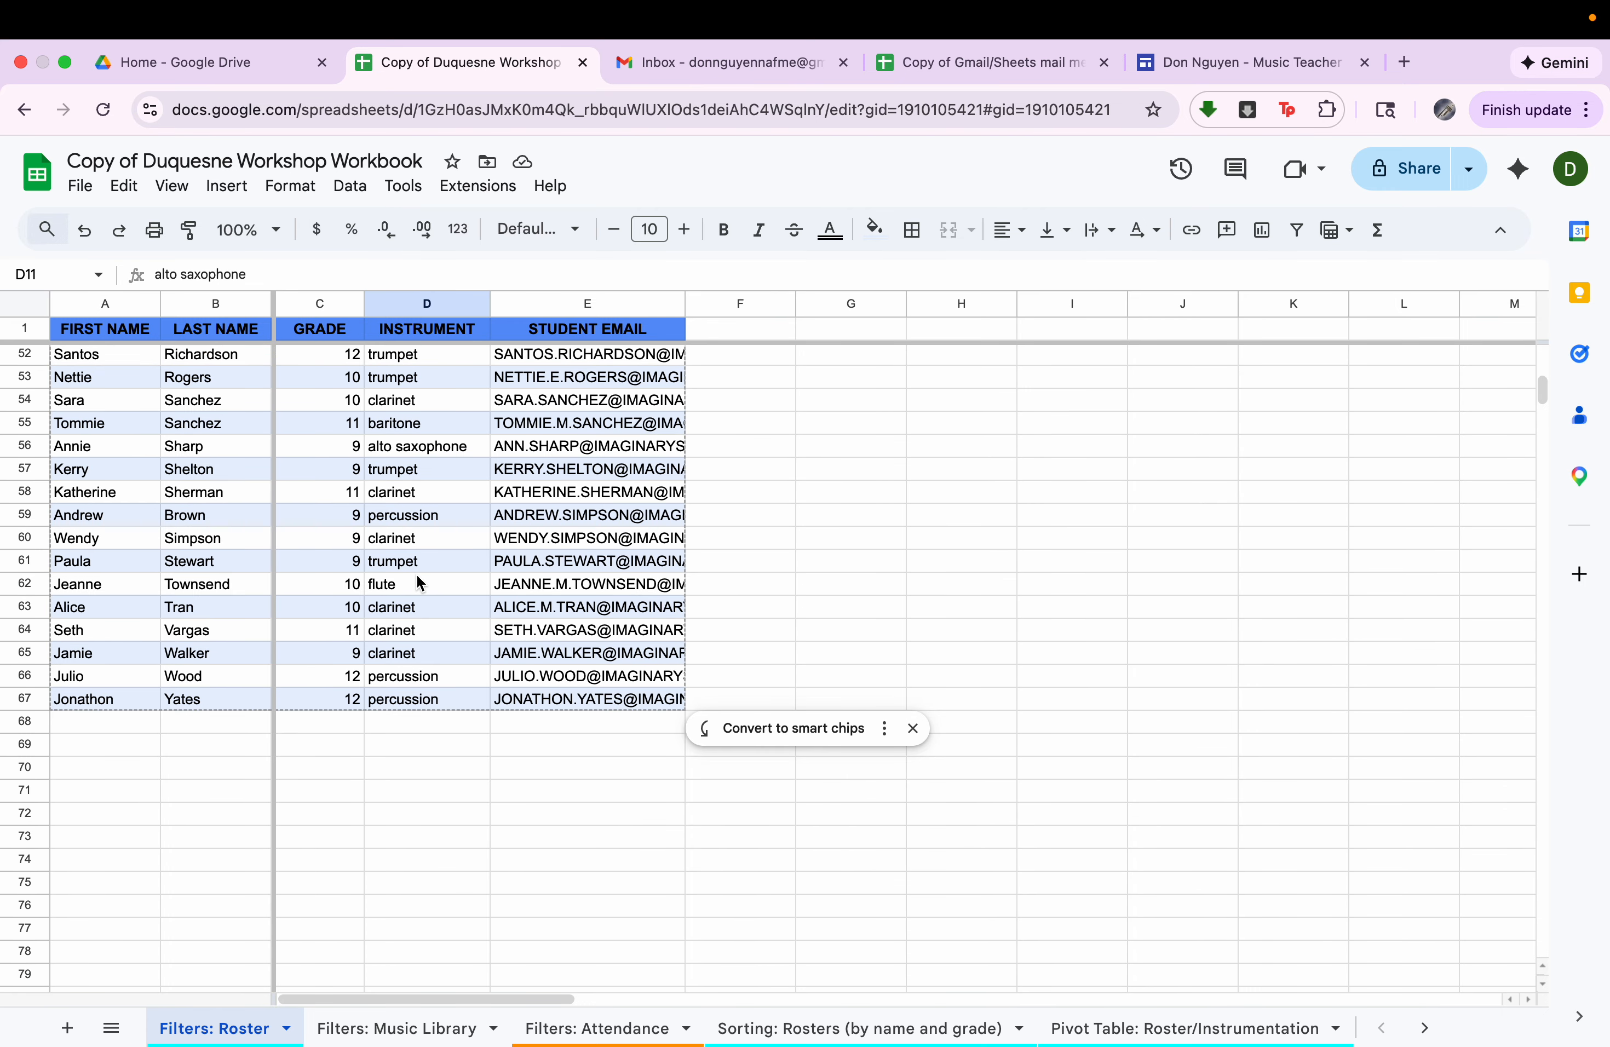
pyautogui.scroll(15, 417, 577)
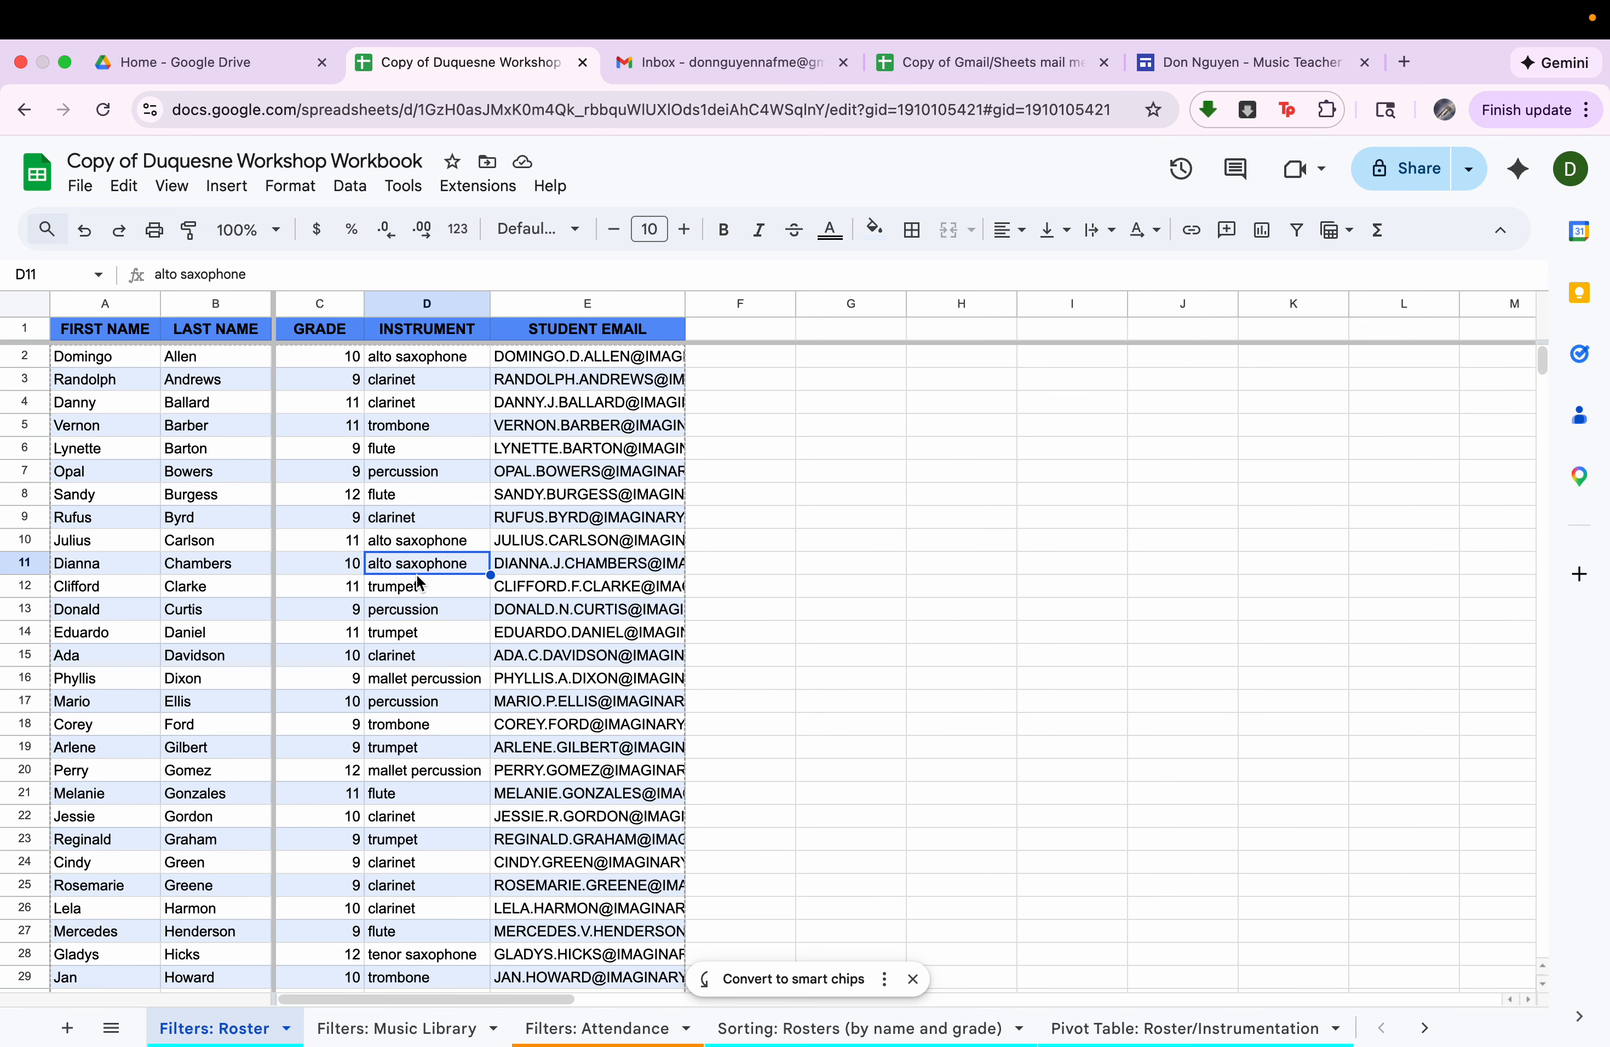
# Create a filter on the student roster table.
pyautogui.click(374, 411)
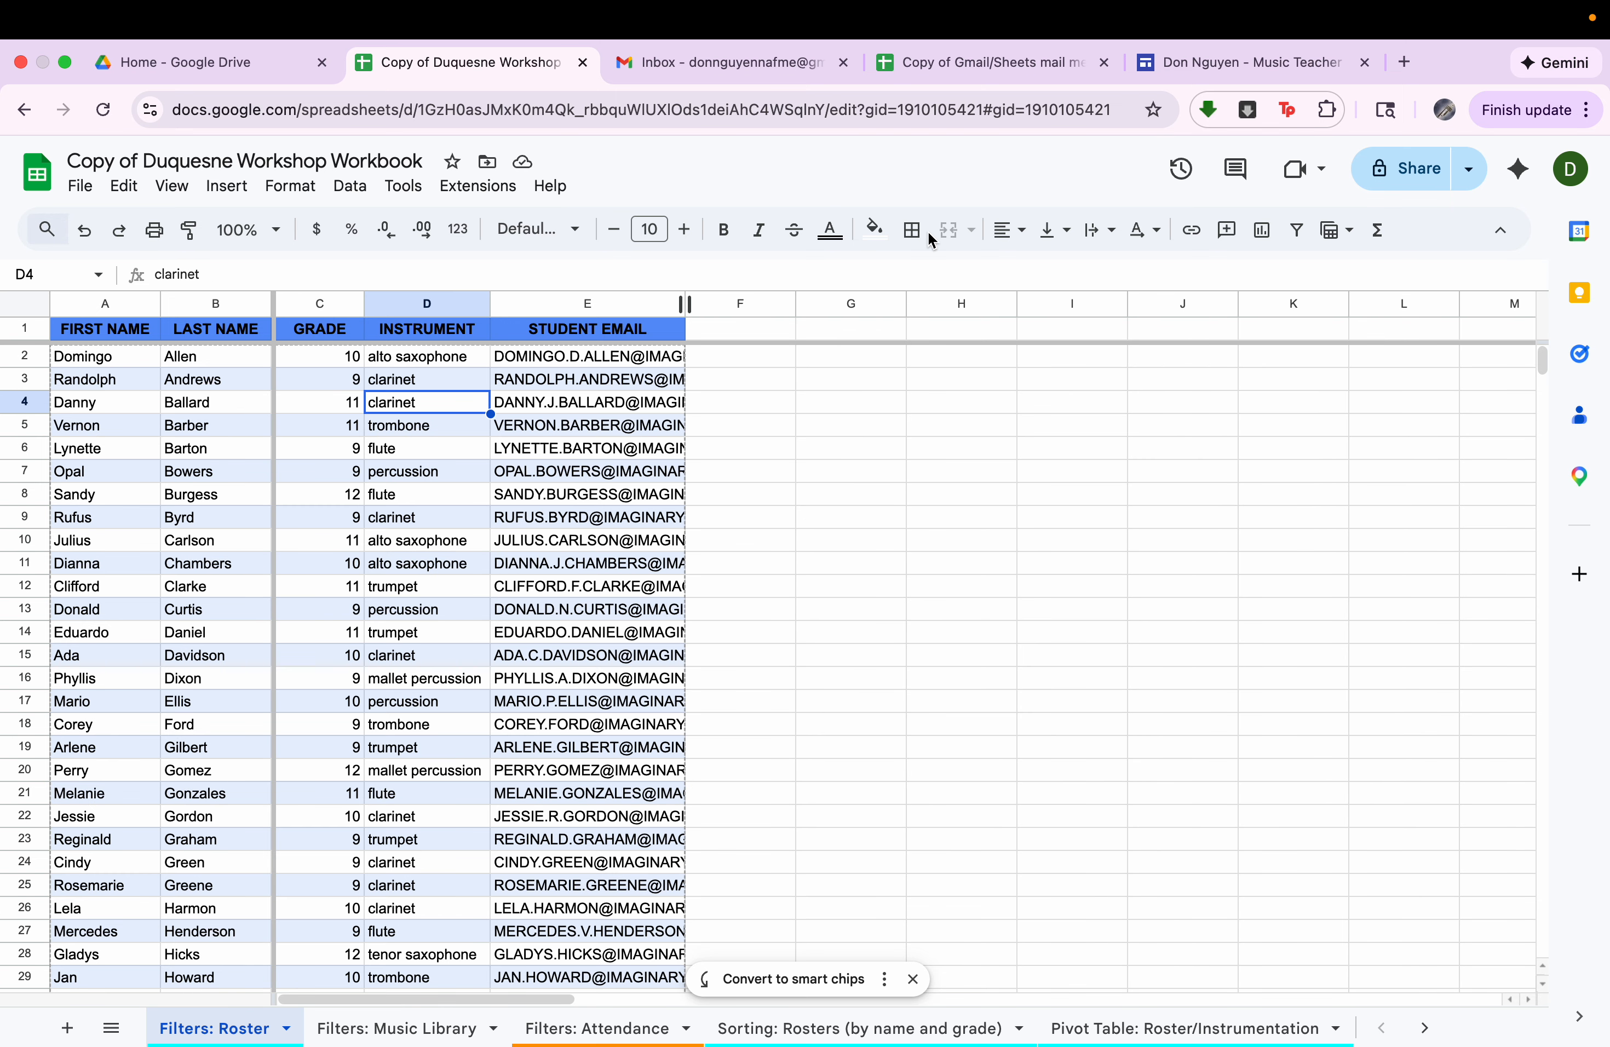
pyautogui.click(1296, 231)
pyautogui.click(331, 348)
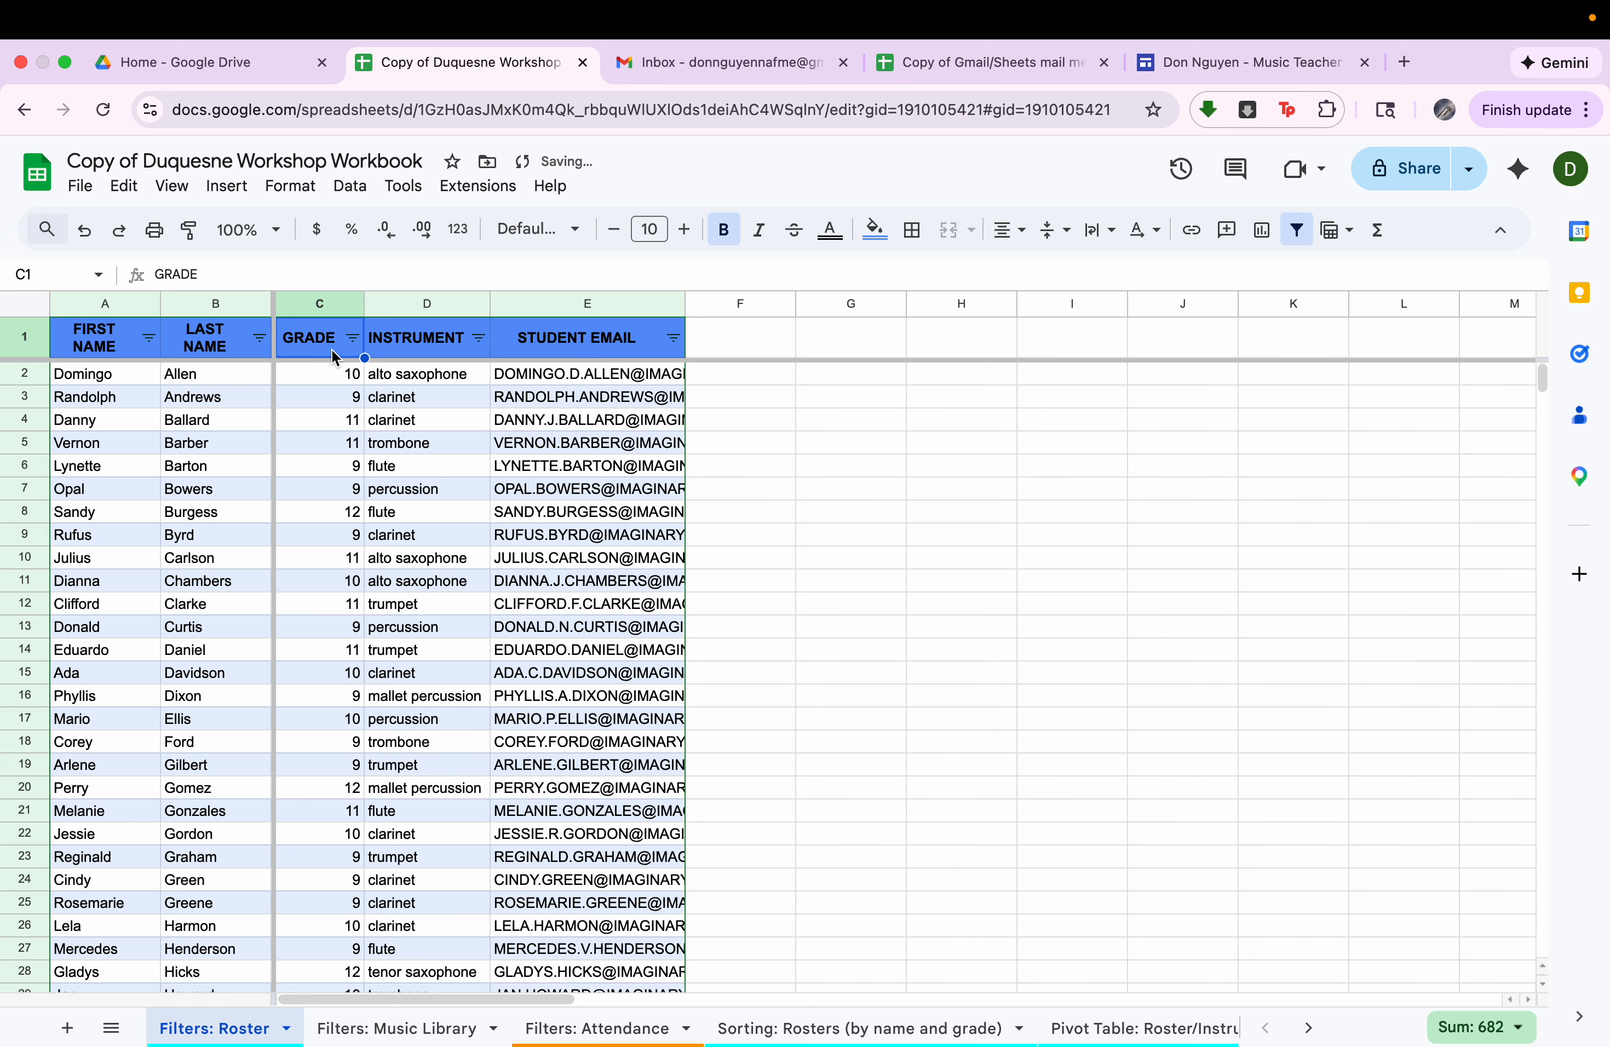
# Filter the roster's GRADE column by values to show only grade 12.
pyautogui.click(352, 339)
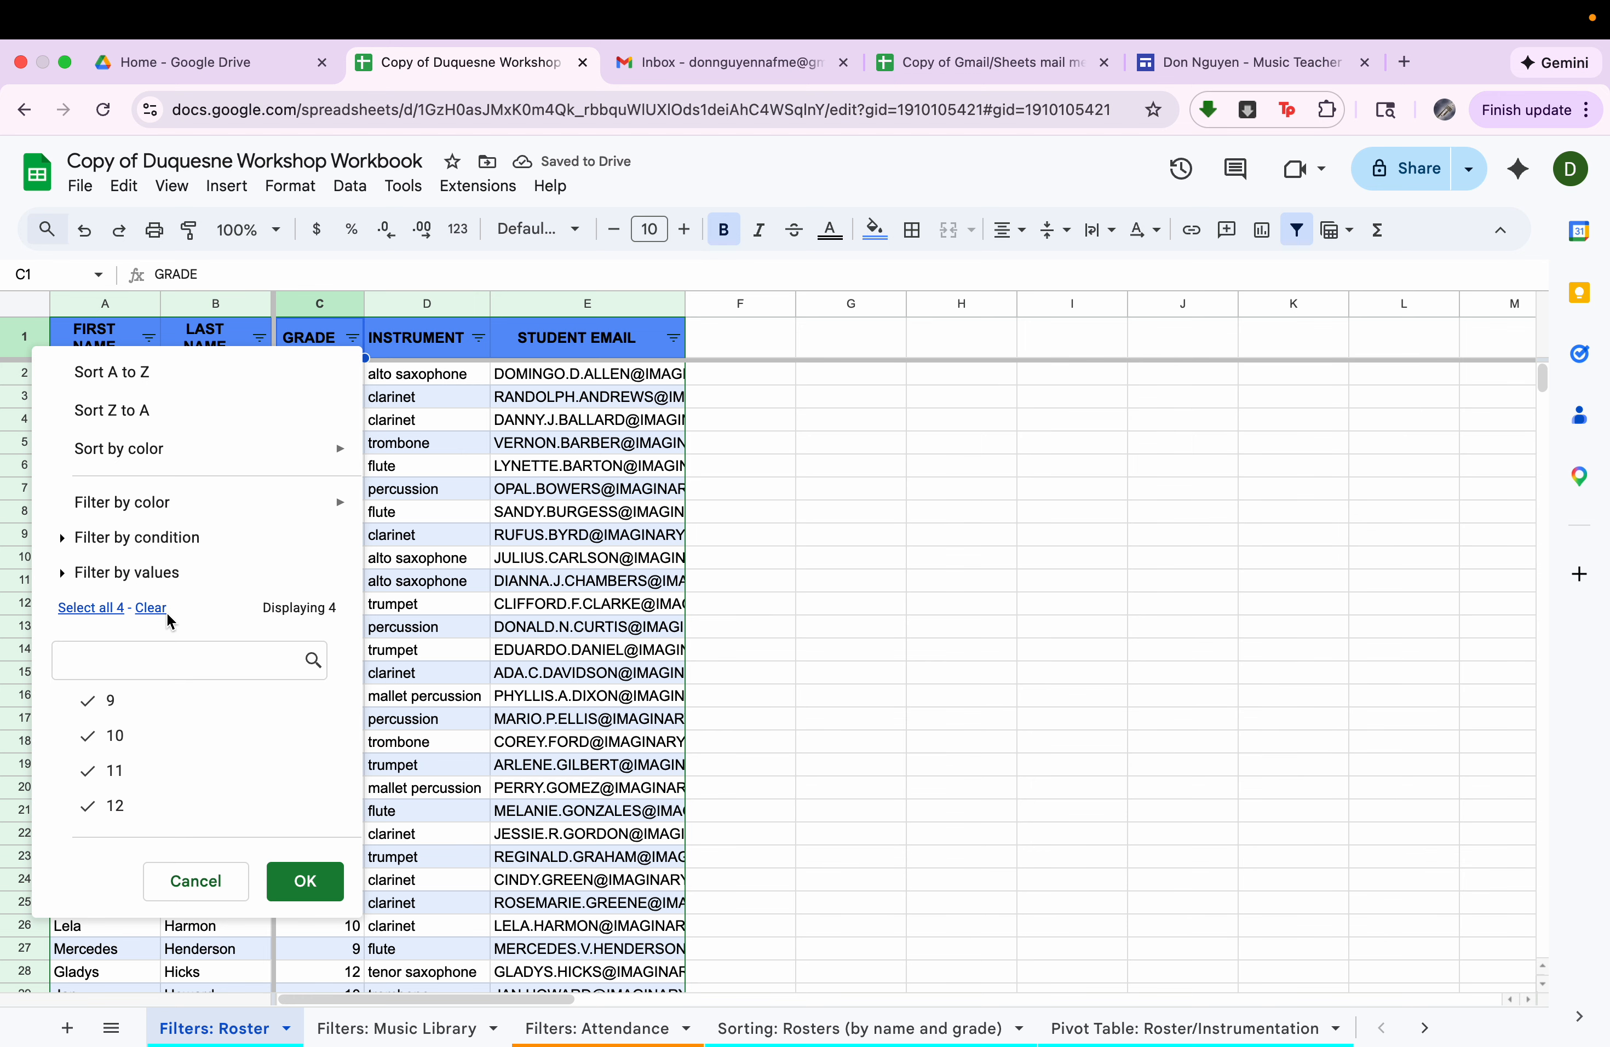
pyautogui.click(150, 607)
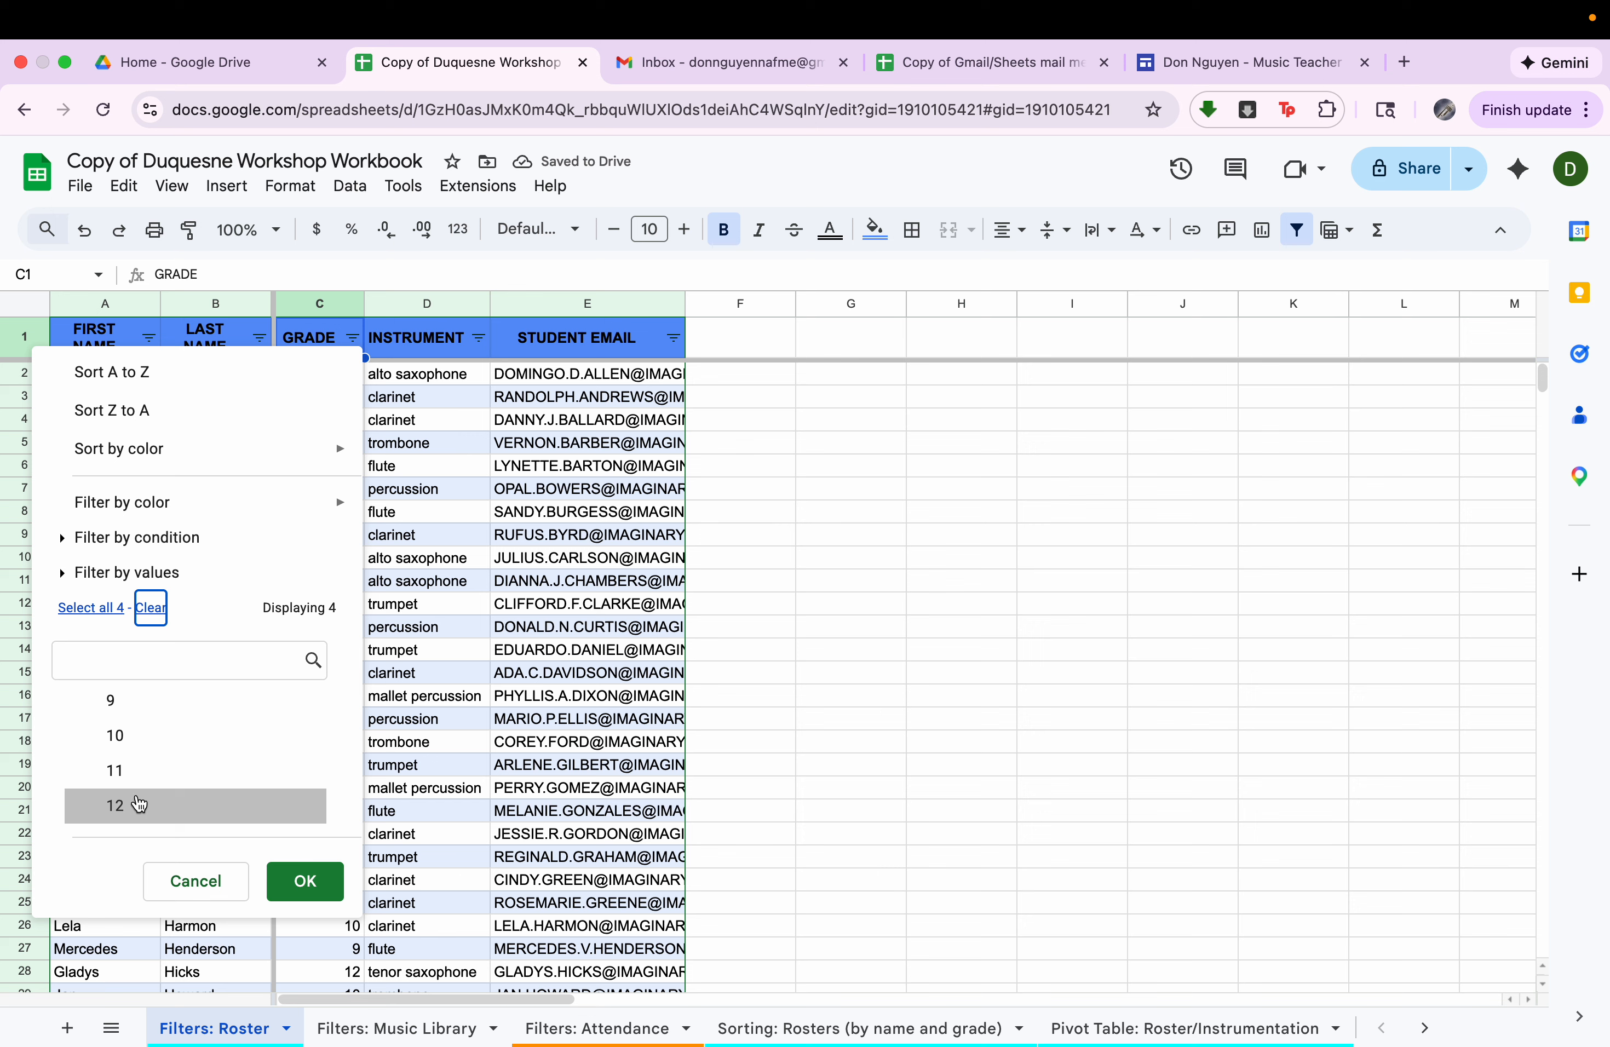
pyautogui.click(99, 619)
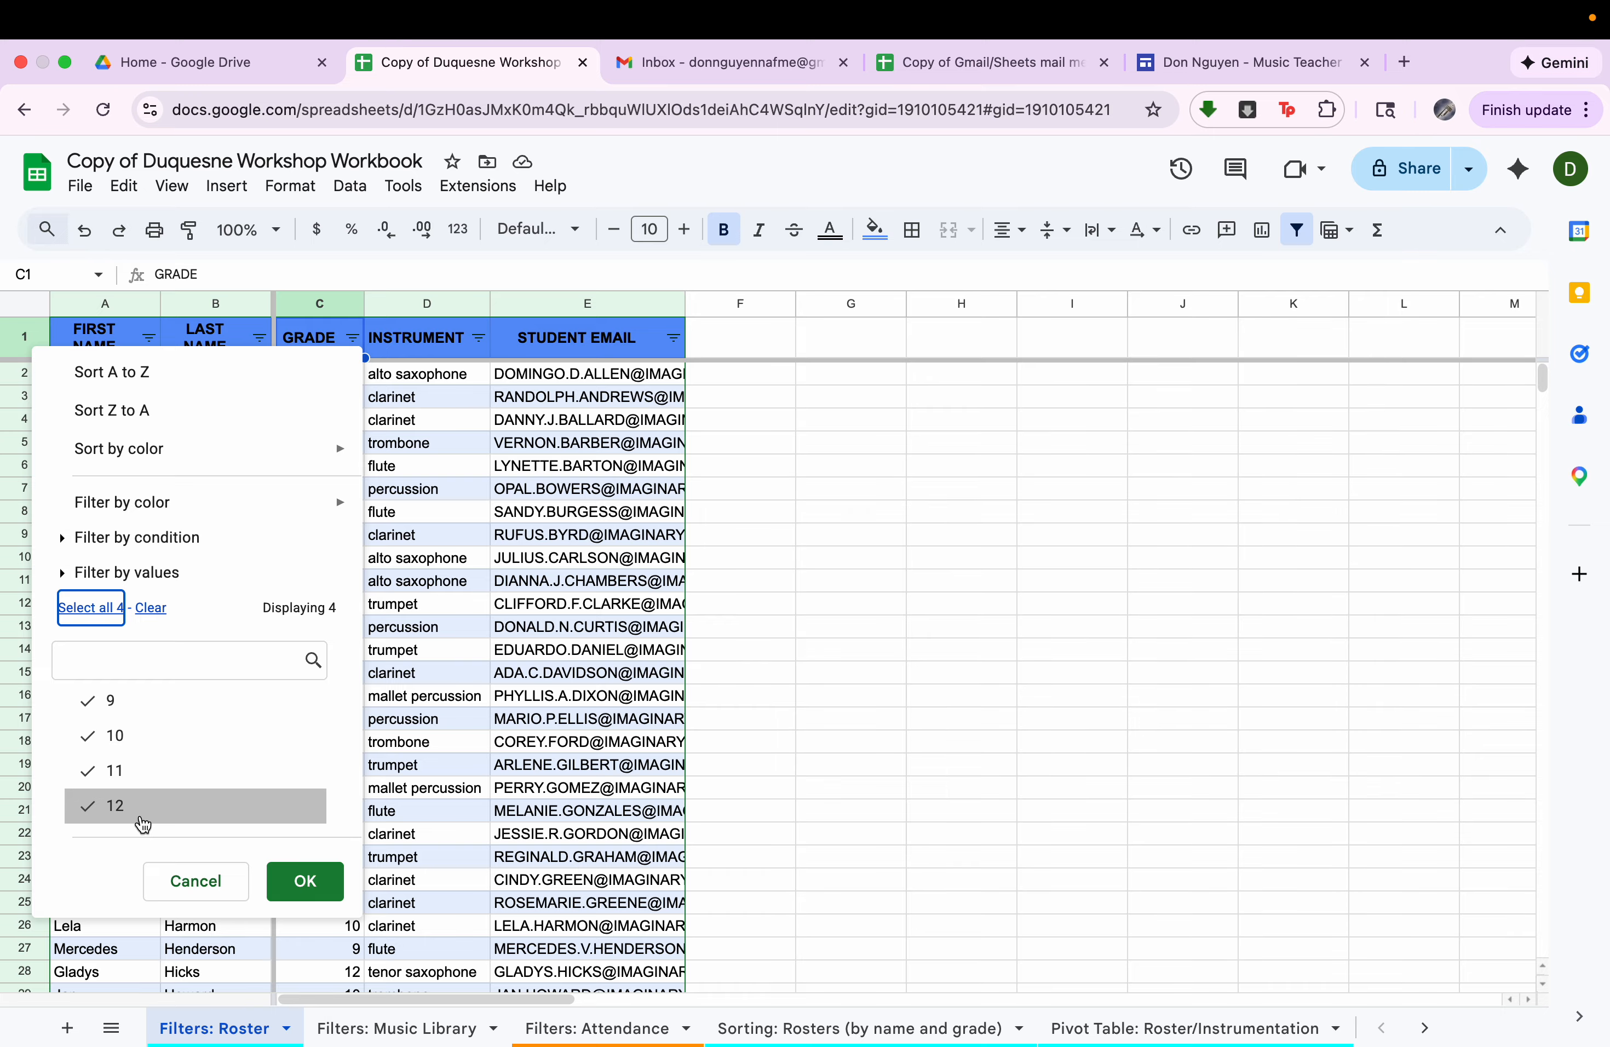
pyautogui.click(152, 608)
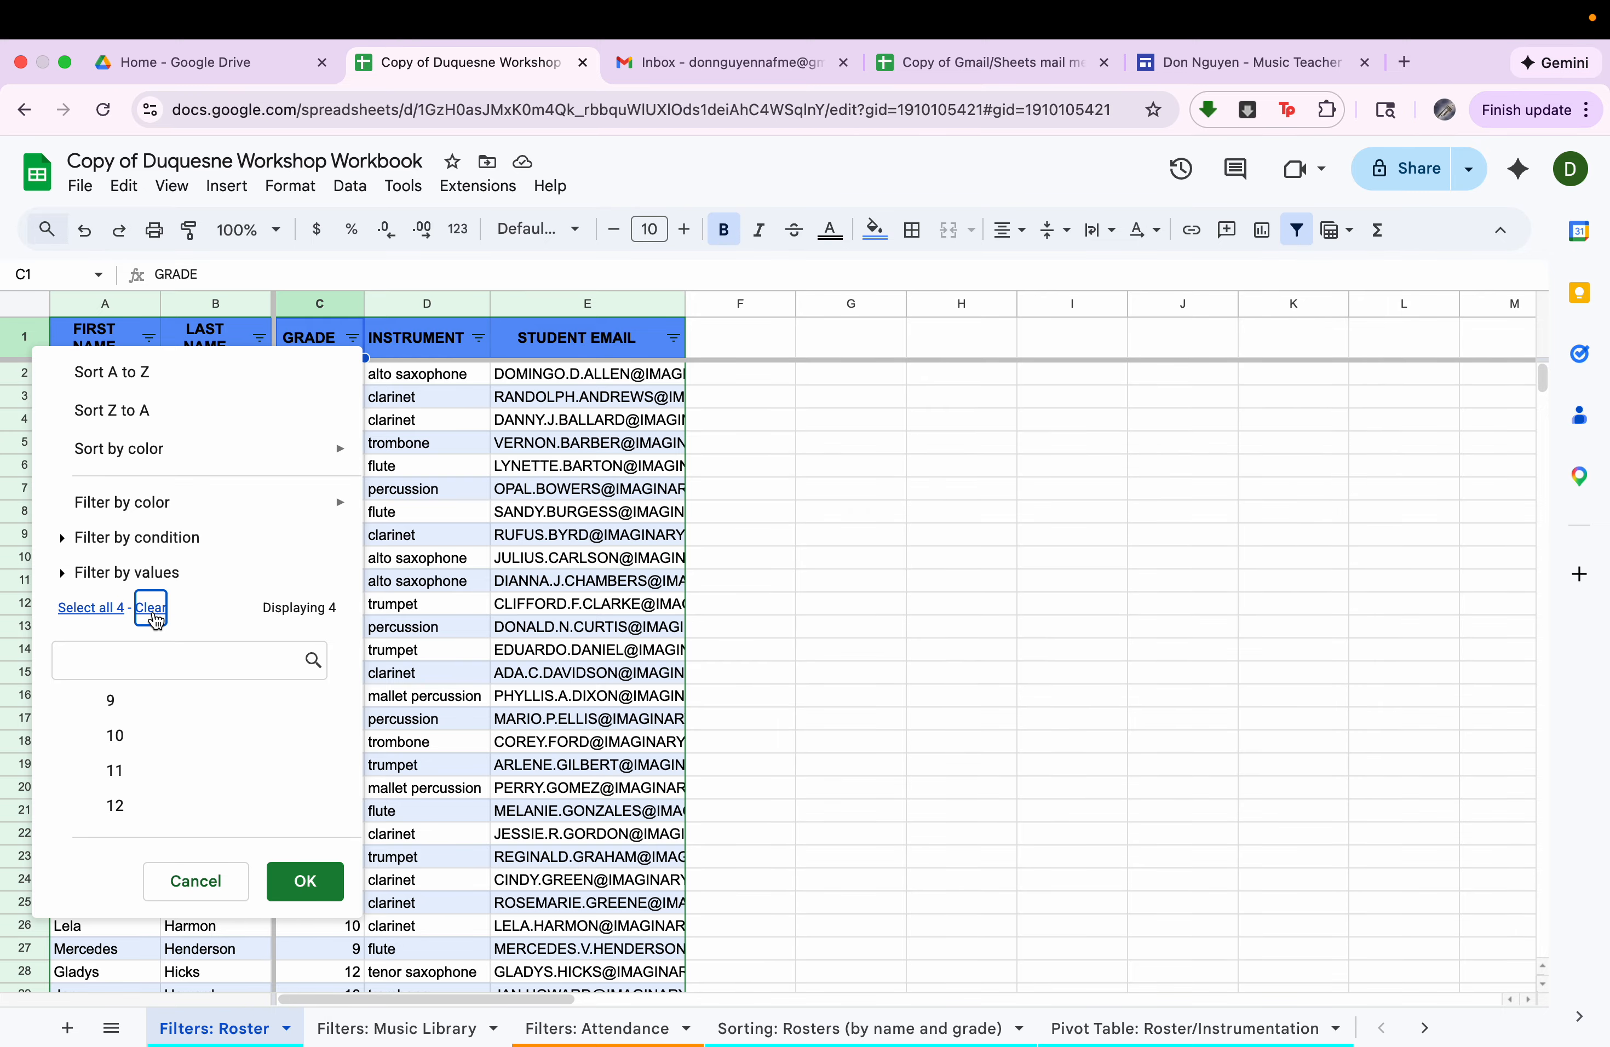
pyautogui.click(202, 806)
pyautogui.click(326, 893)
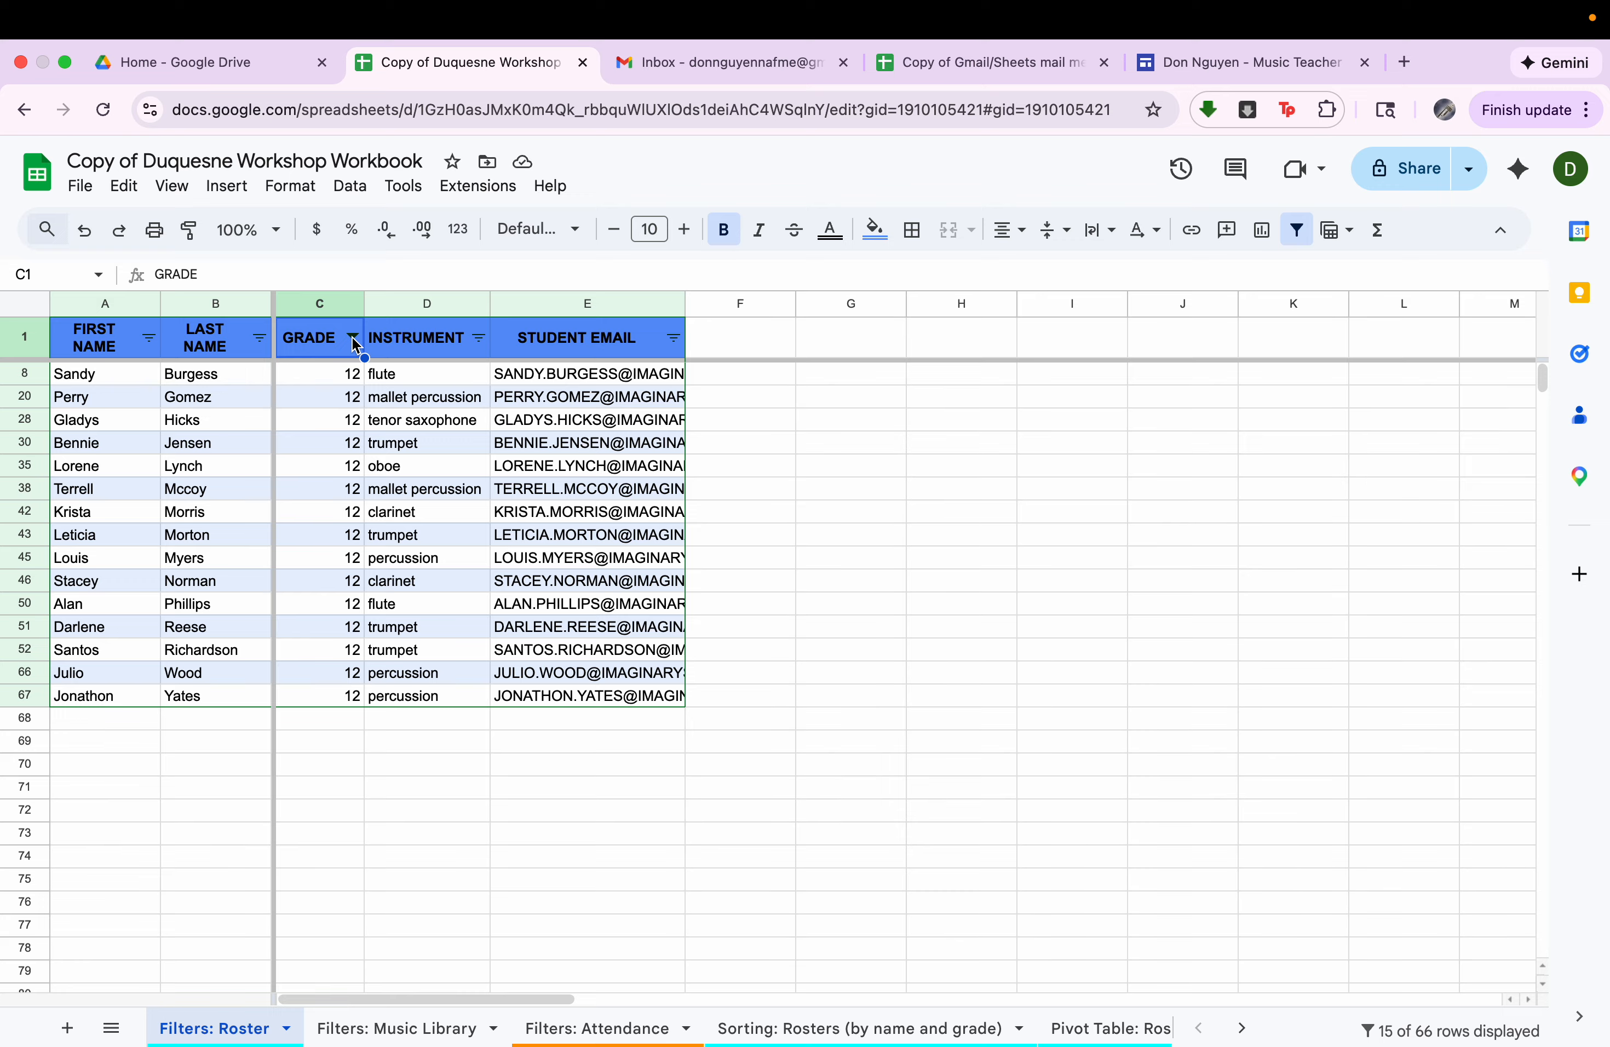
# Filter the INSTRUMENT column by values to show only trumpet among the grade 12 students.
pyautogui.click(479, 338)
pyautogui.scroll(-3, 281, 782)
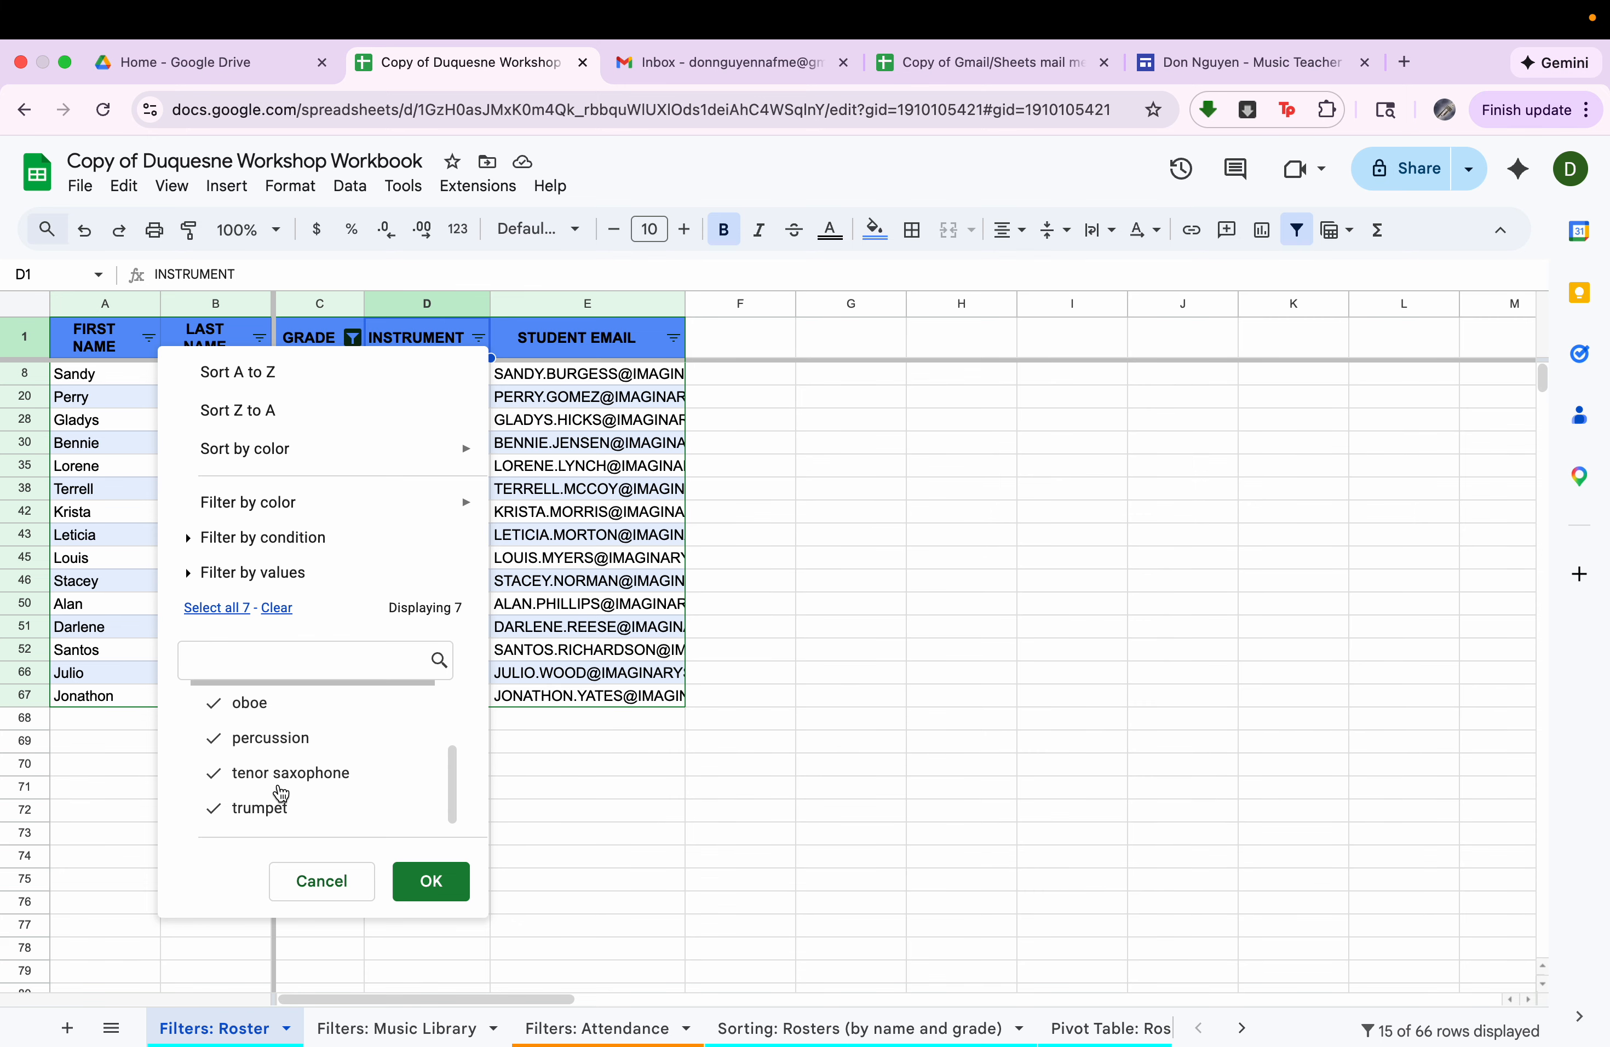
pyautogui.scroll(3, 281, 791)
pyautogui.scroll(-3, 281, 792)
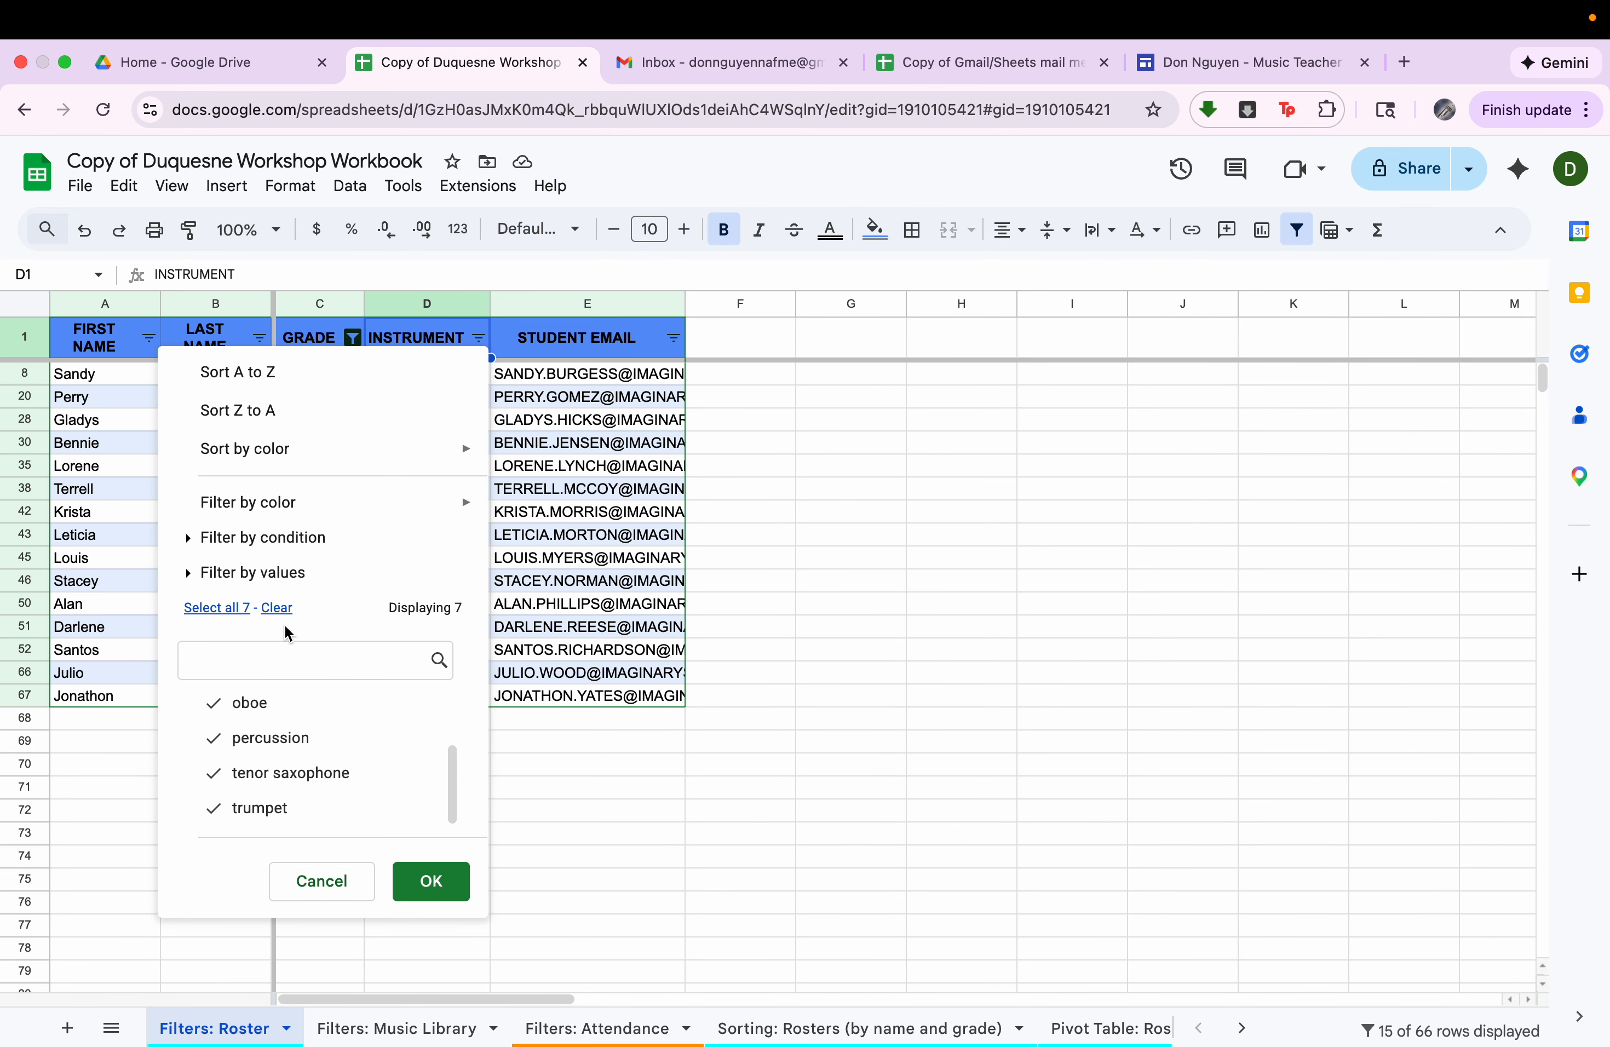
pyautogui.click(277, 607)
pyautogui.click(270, 819)
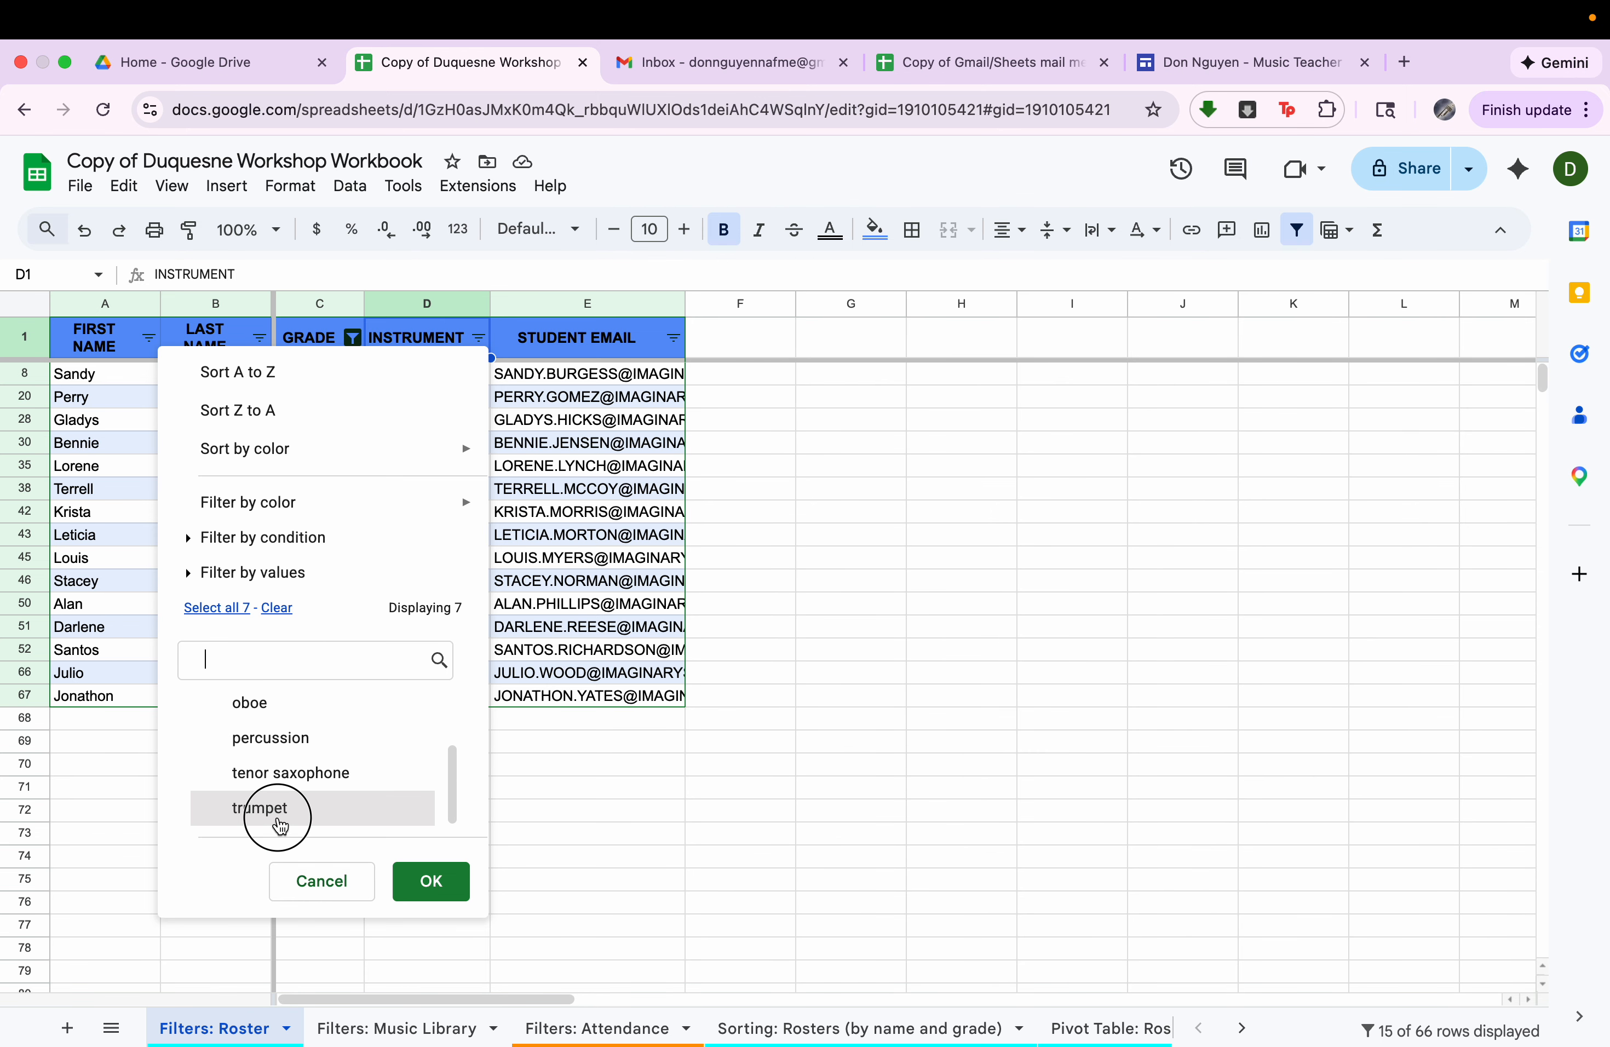
pyautogui.click(441, 892)
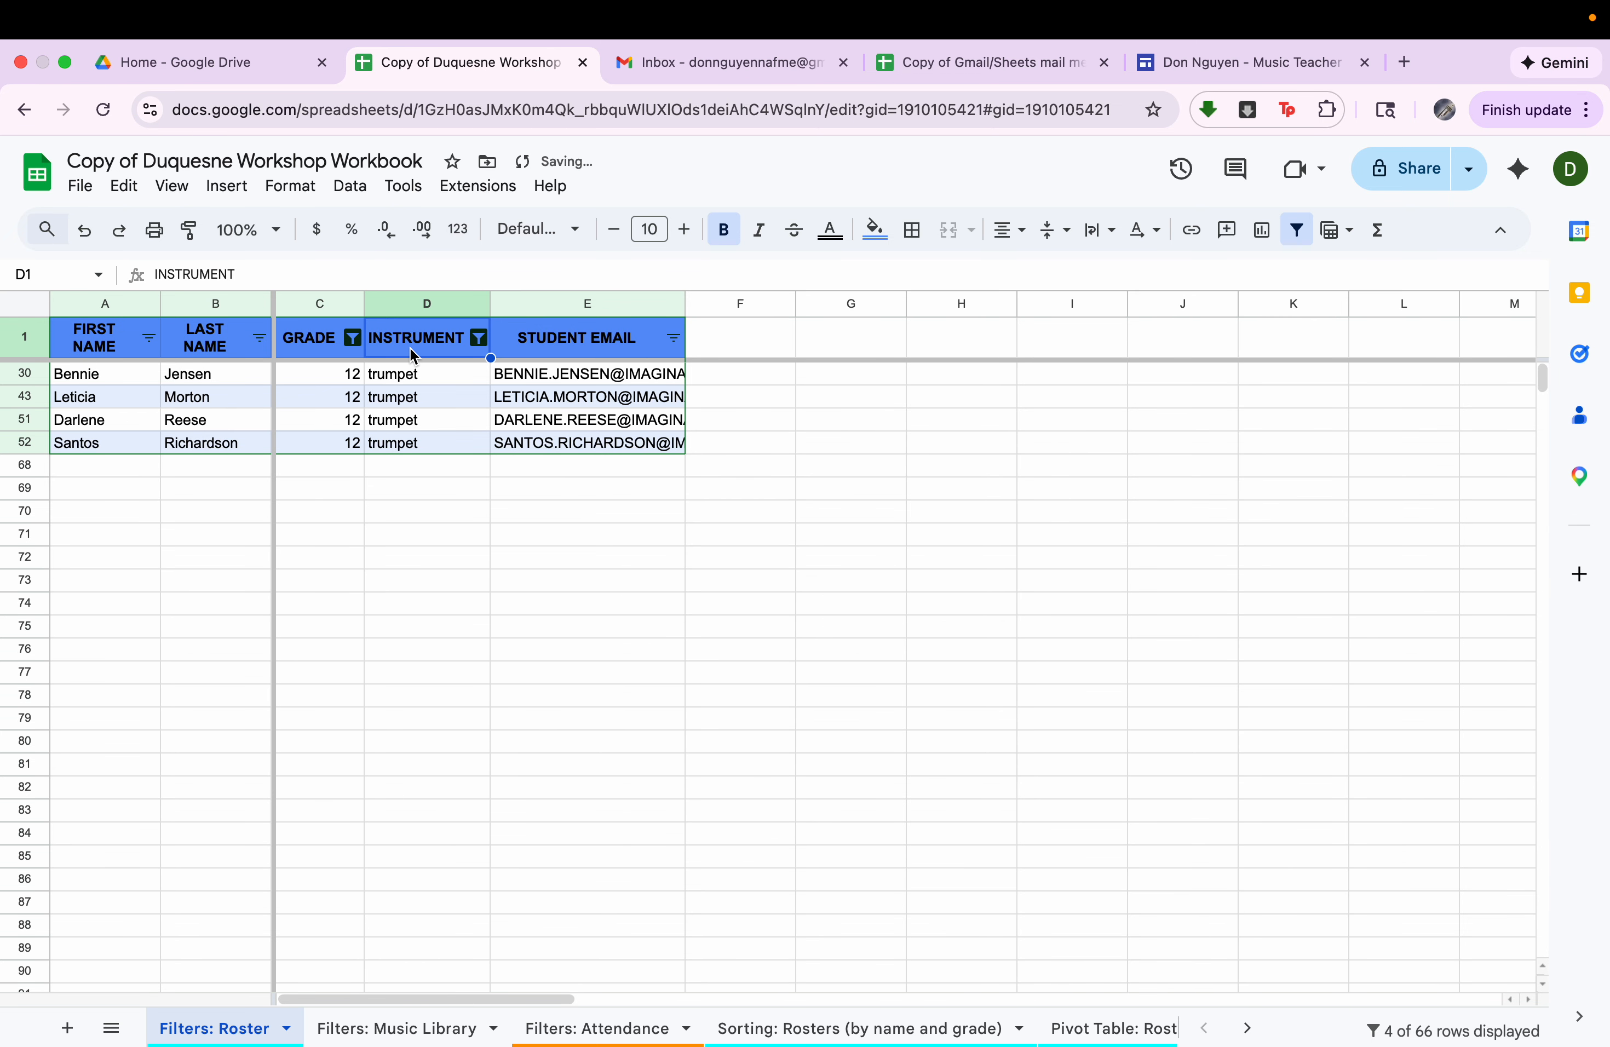
# Remove the filter from the roster and open the Filters: Music Library sheet.
pyautogui.click(1296, 230)
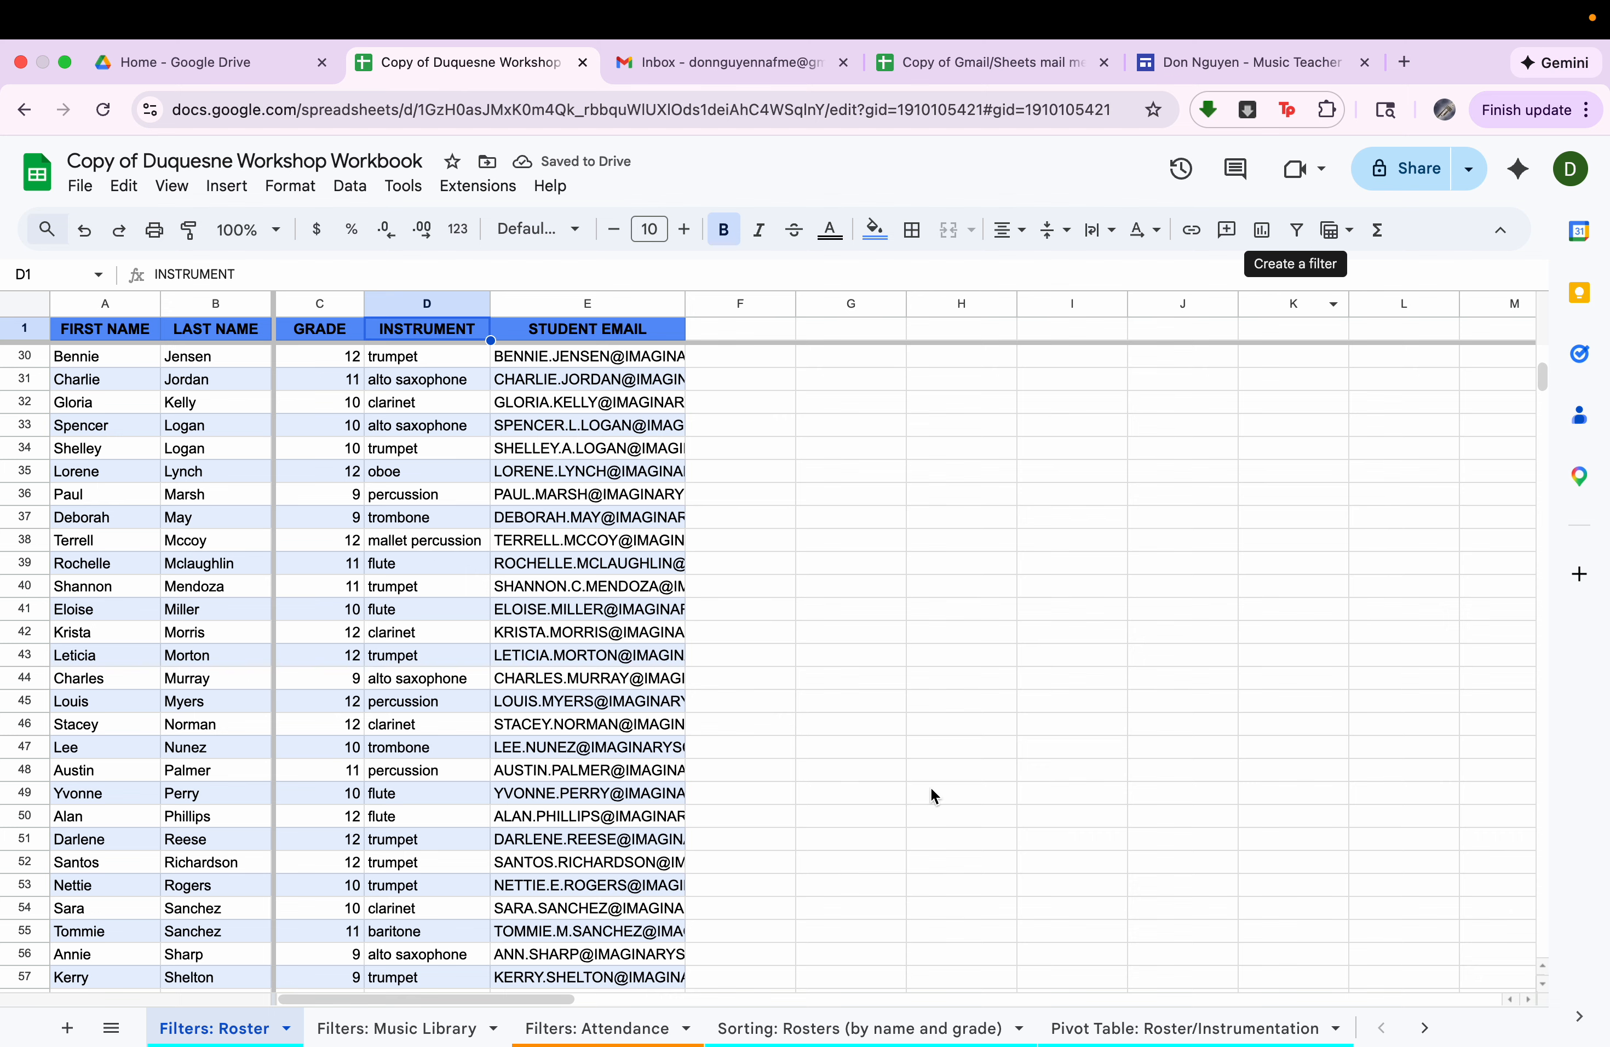
pyautogui.click(442, 1040)
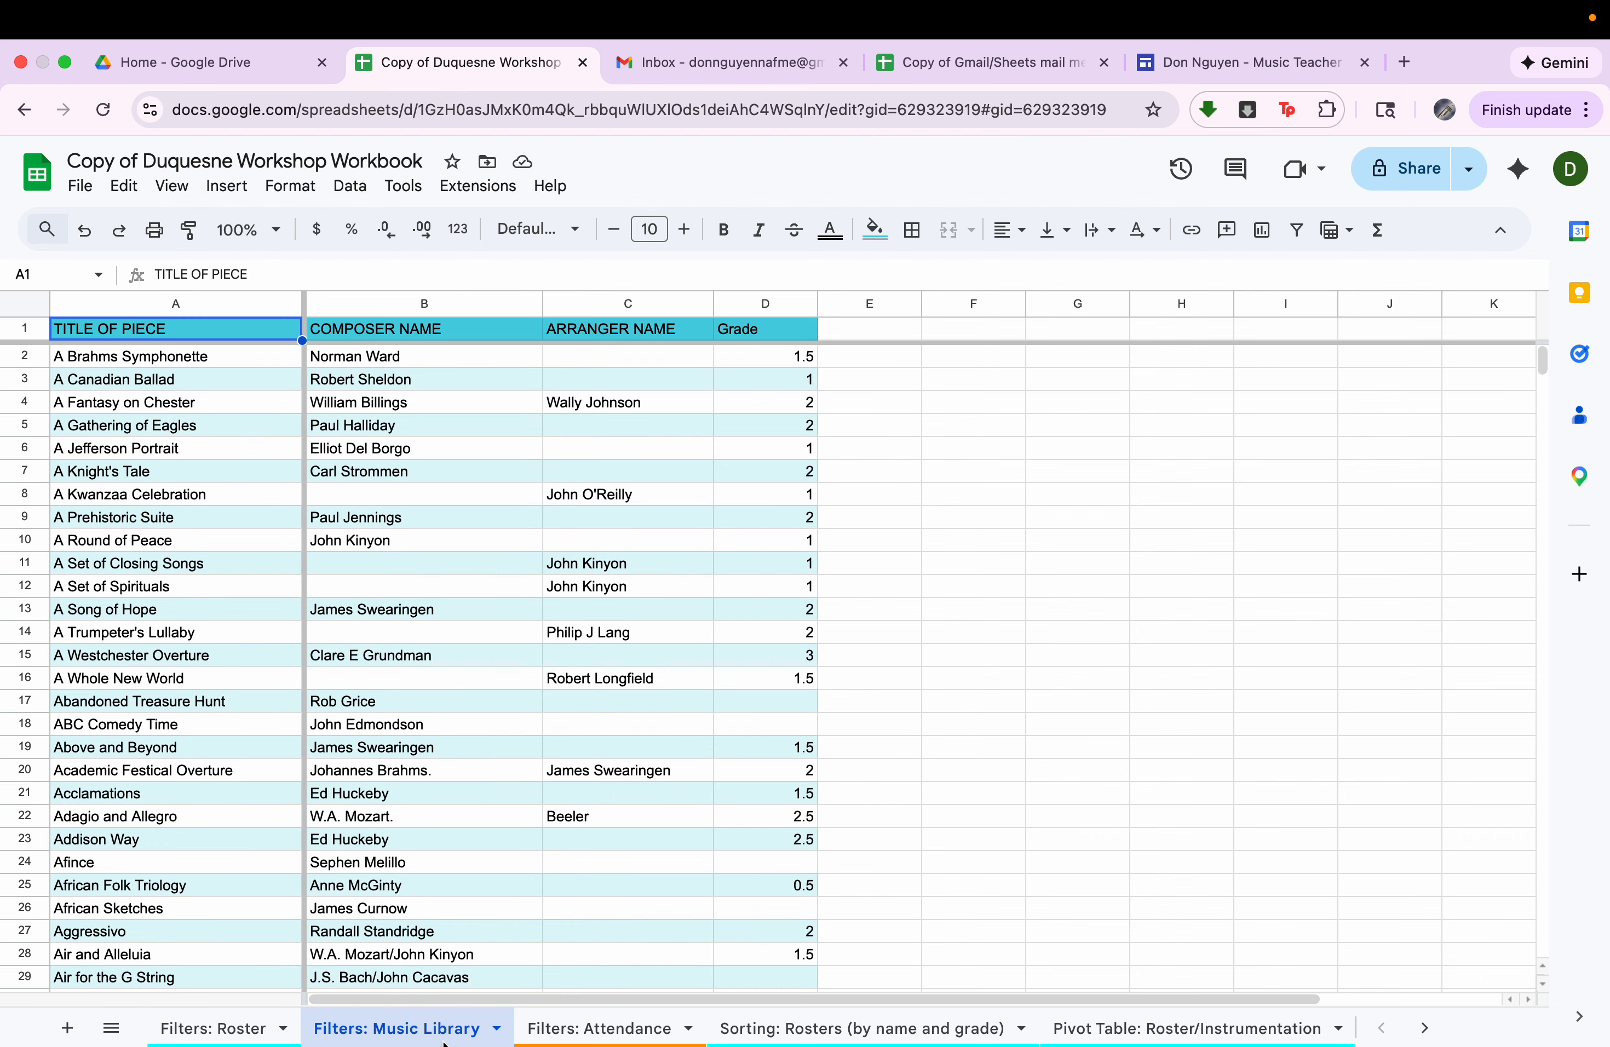
# Examine the music library's title, composer, arranger and grade columns and the extent of its list of pieces.
pyautogui.click(120, 299)
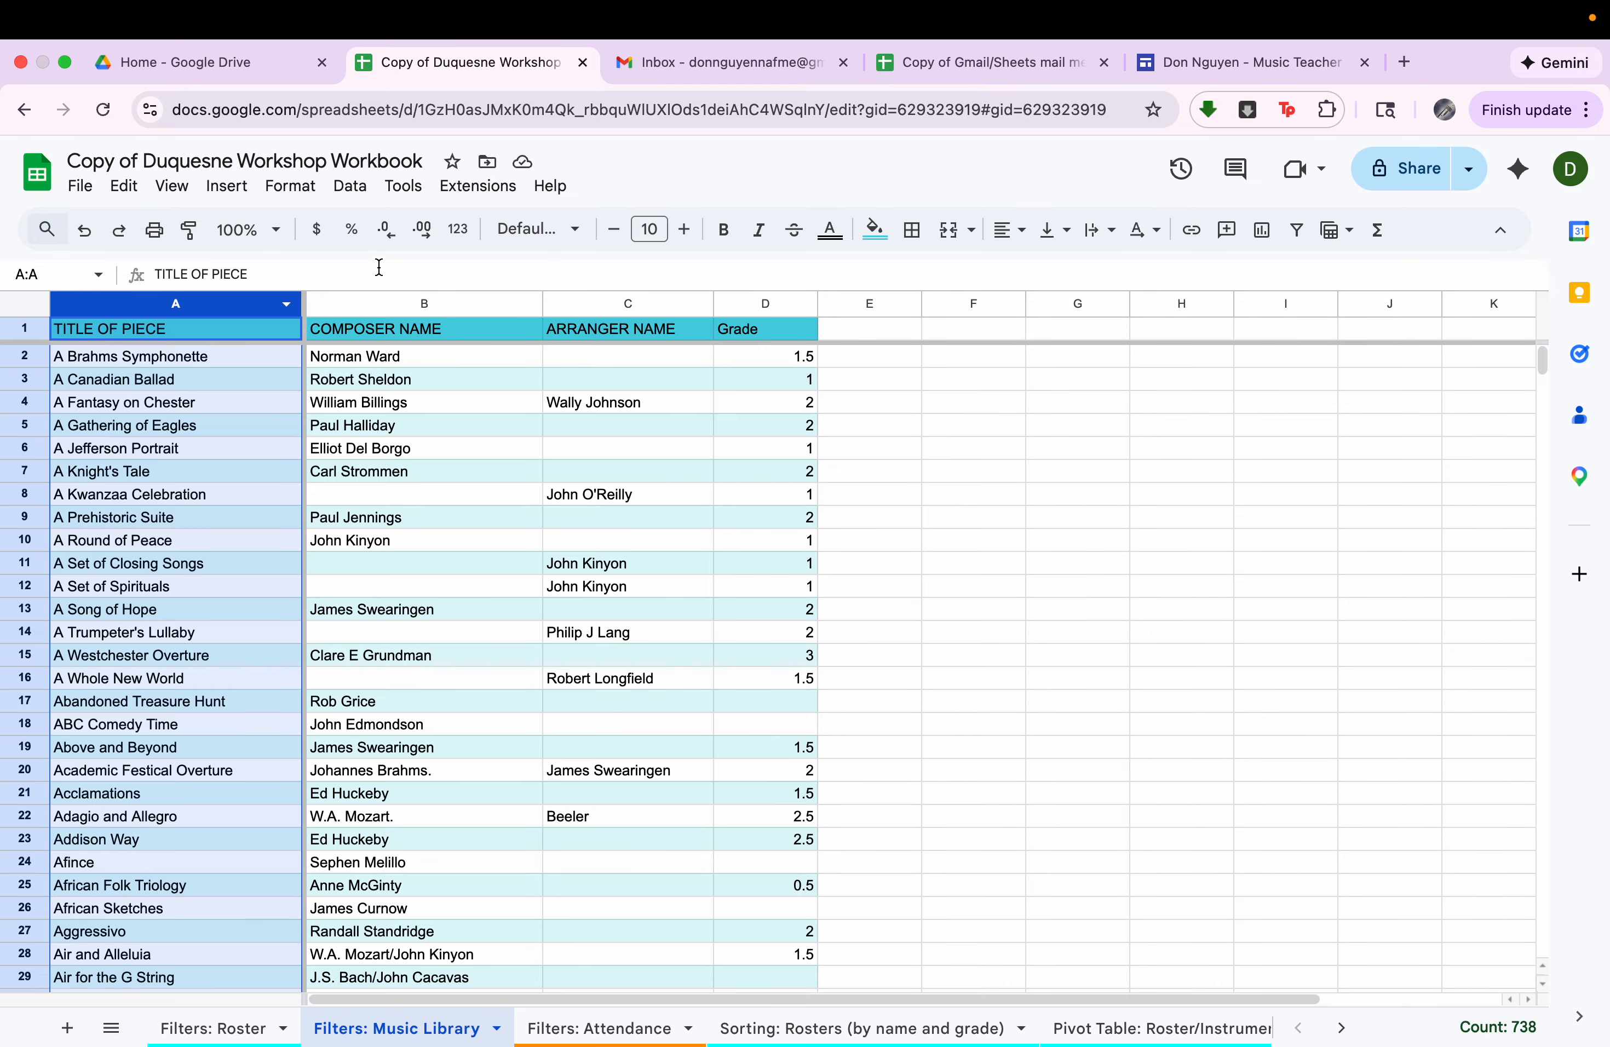
pyautogui.click(388, 315)
pyautogui.click(768, 306)
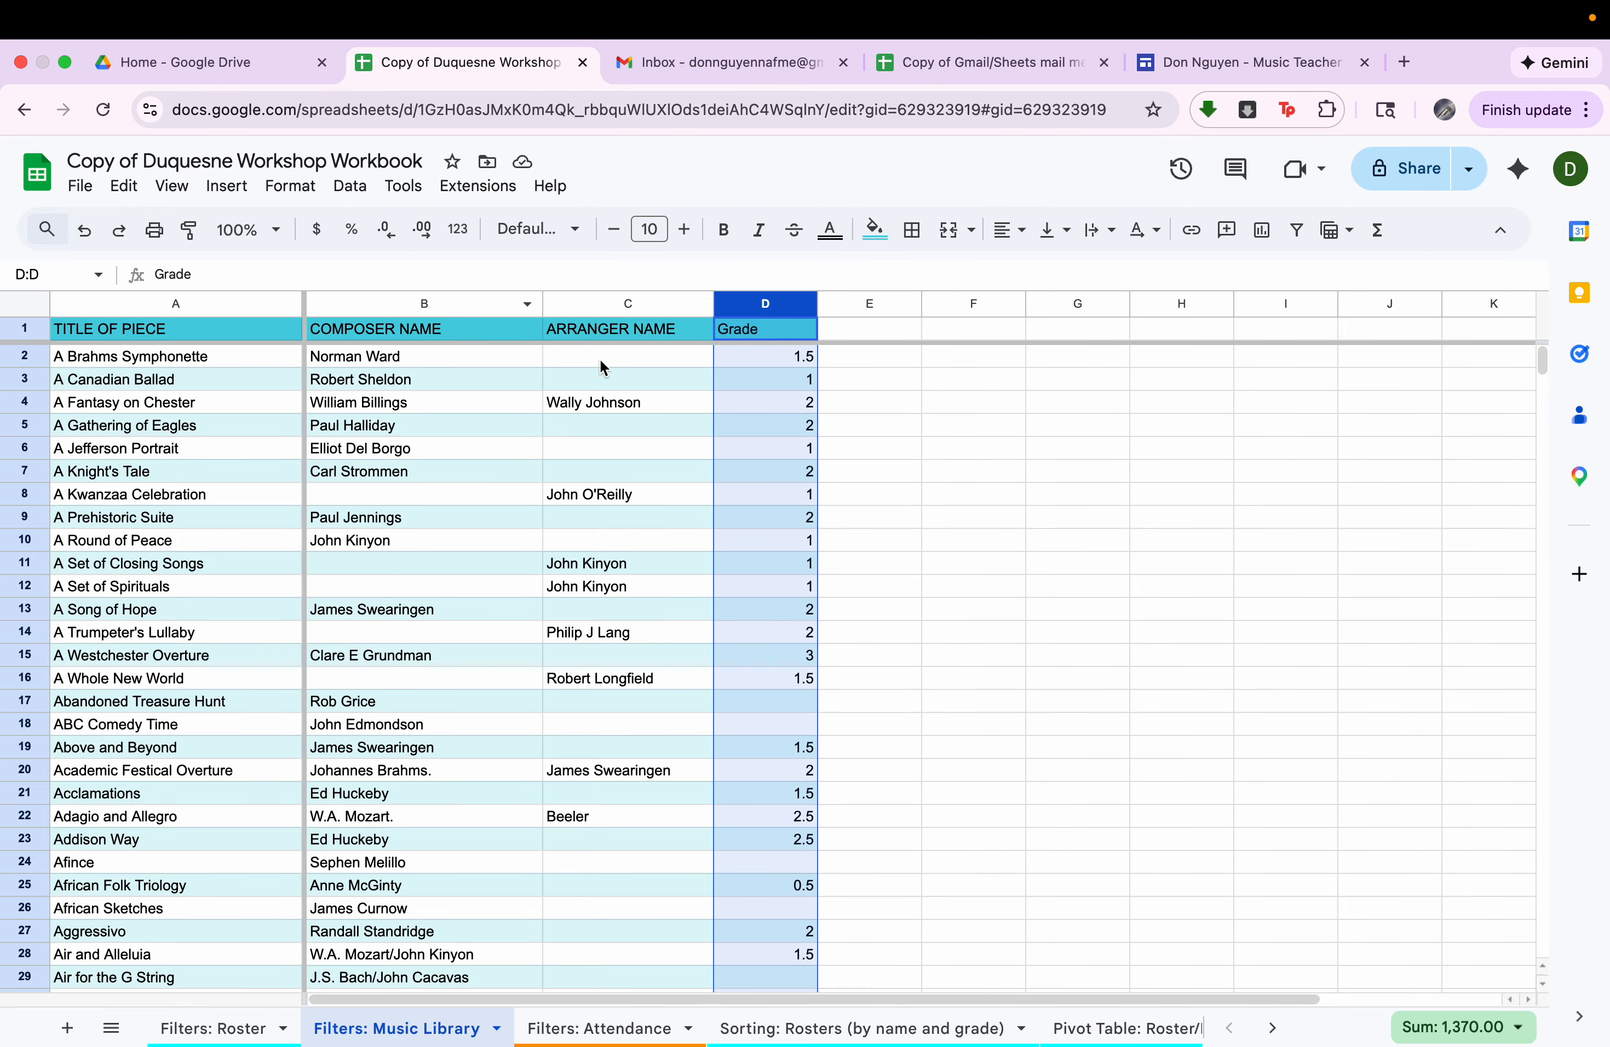
pyautogui.click(272, 456)
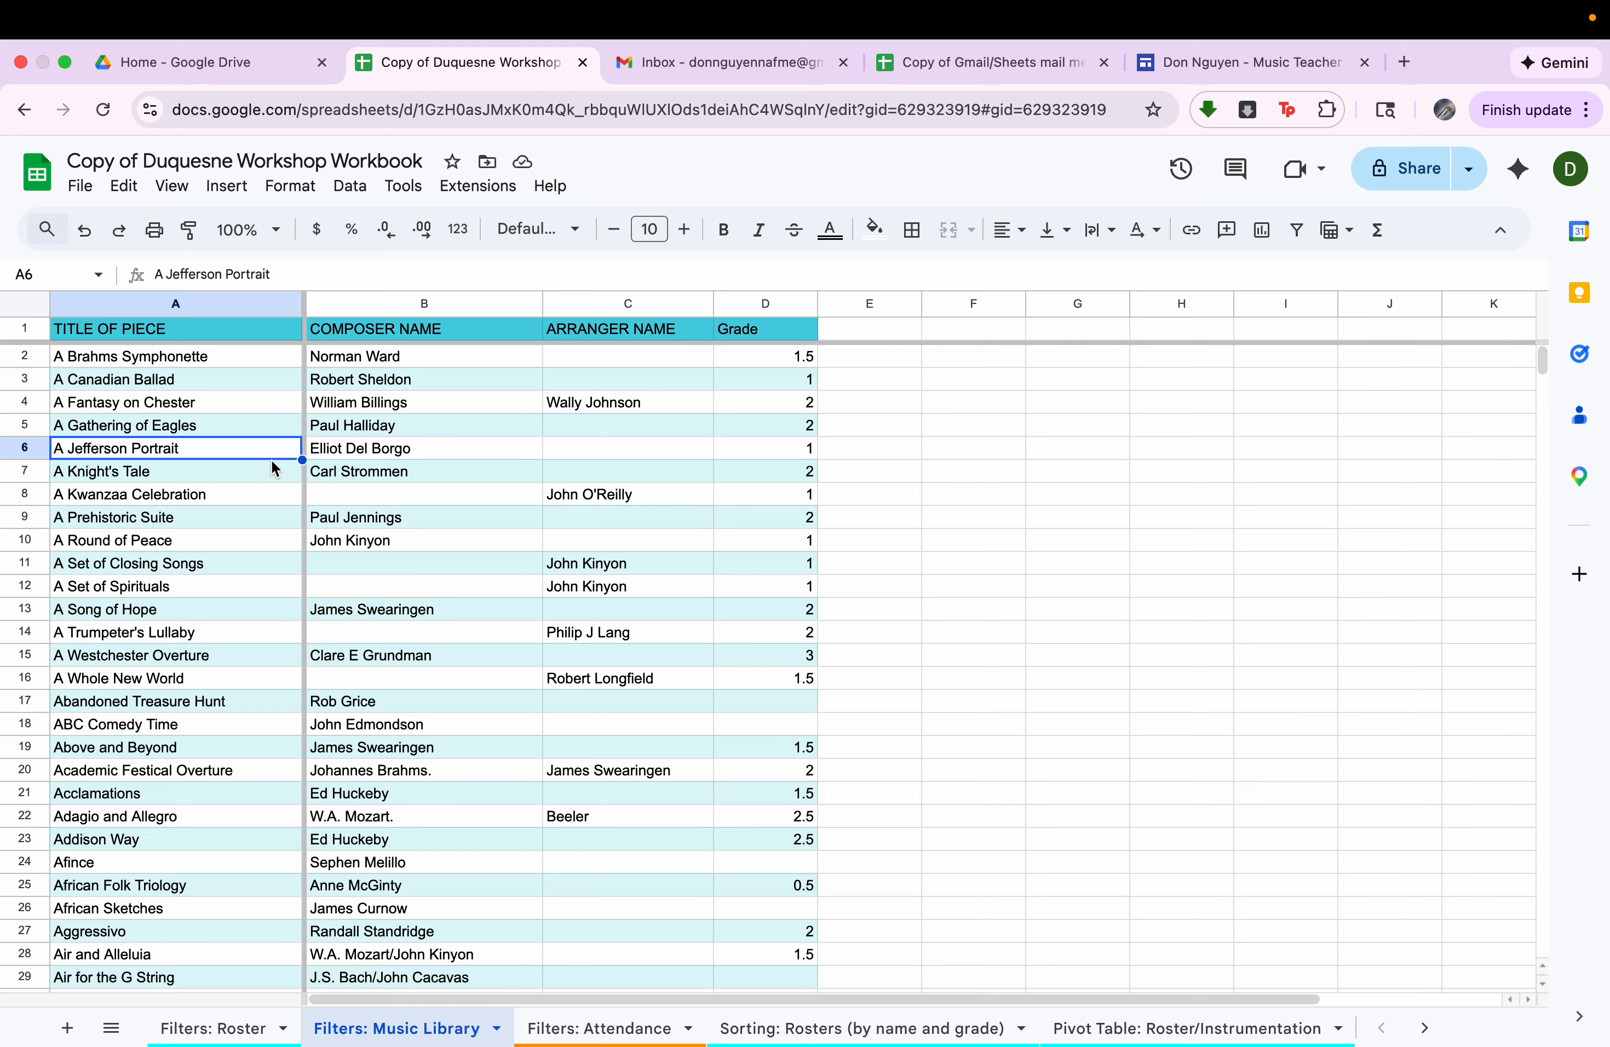
pyautogui.click(246, 577)
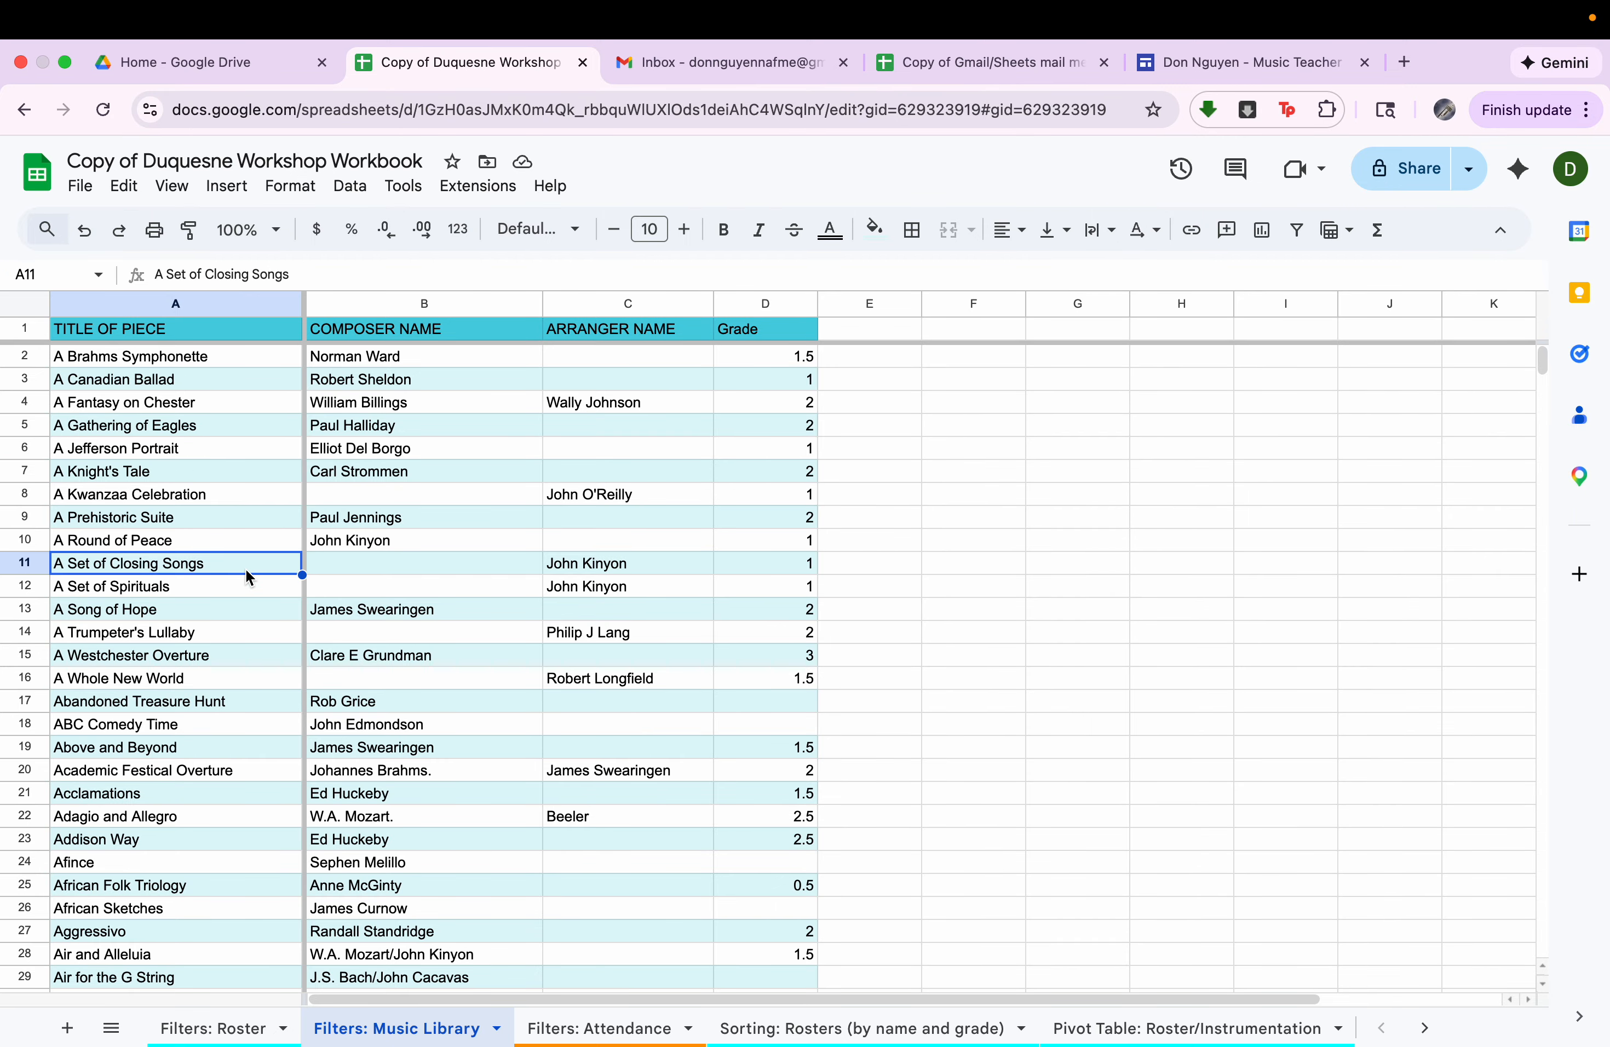
pyautogui.press('super+Down')
pyautogui.press('super+Up')
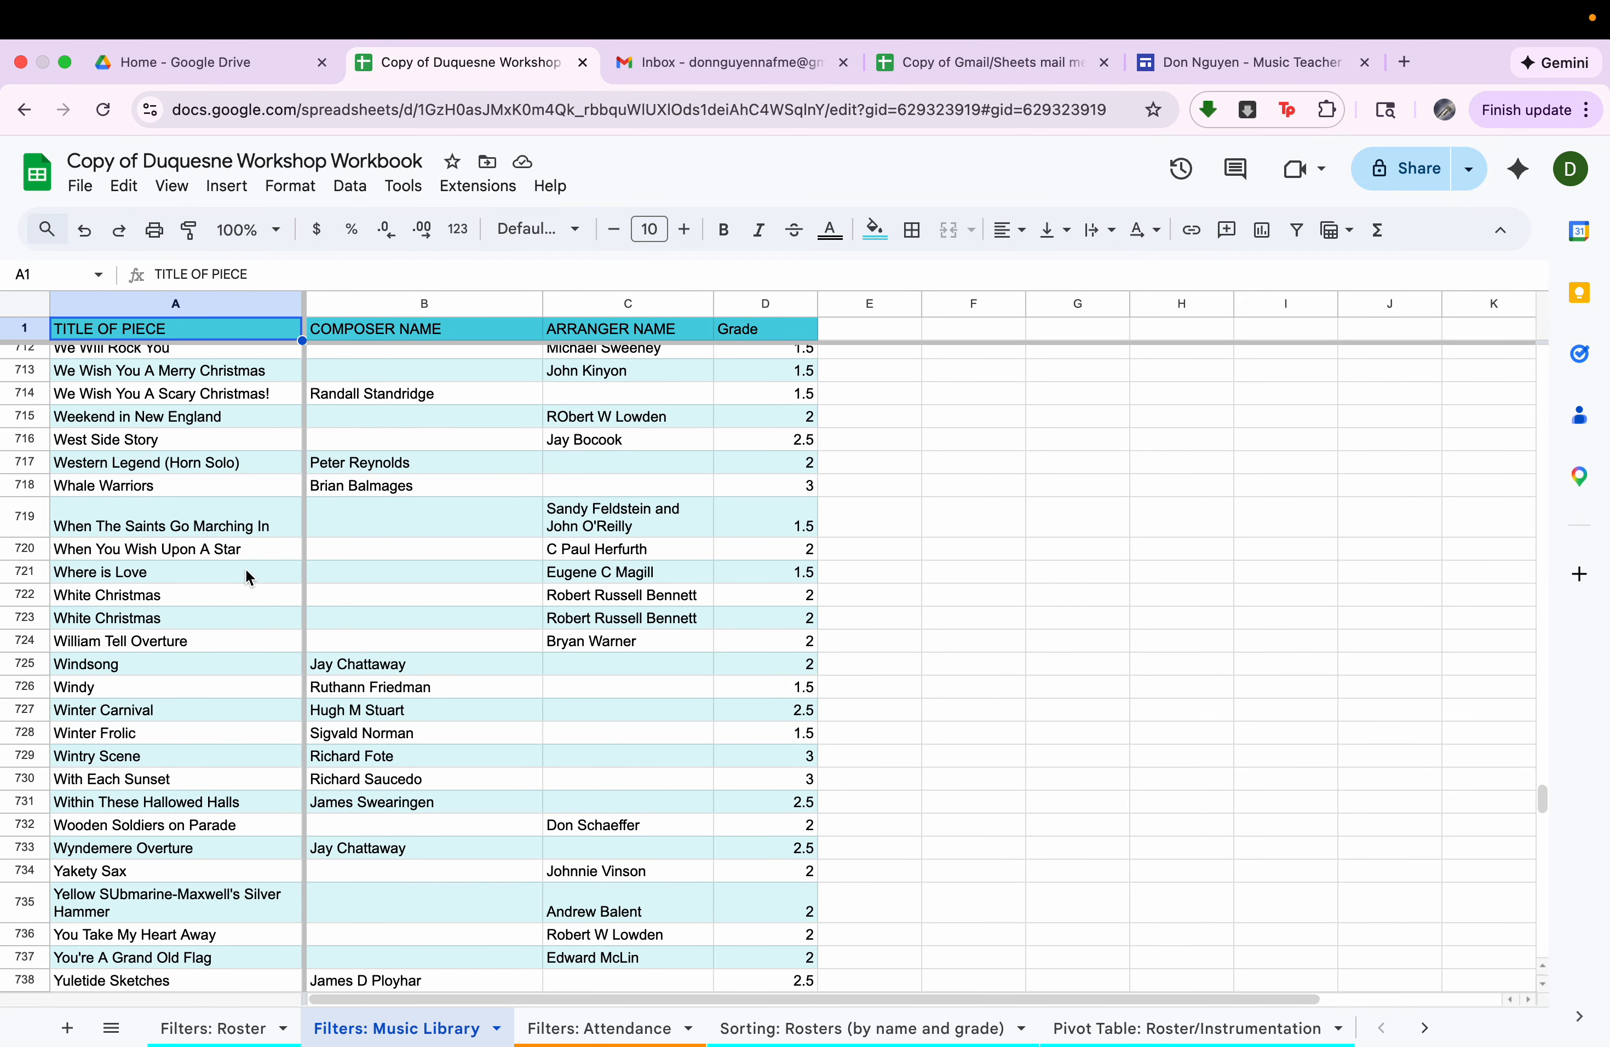
pyautogui.scroll(10, 246, 577)
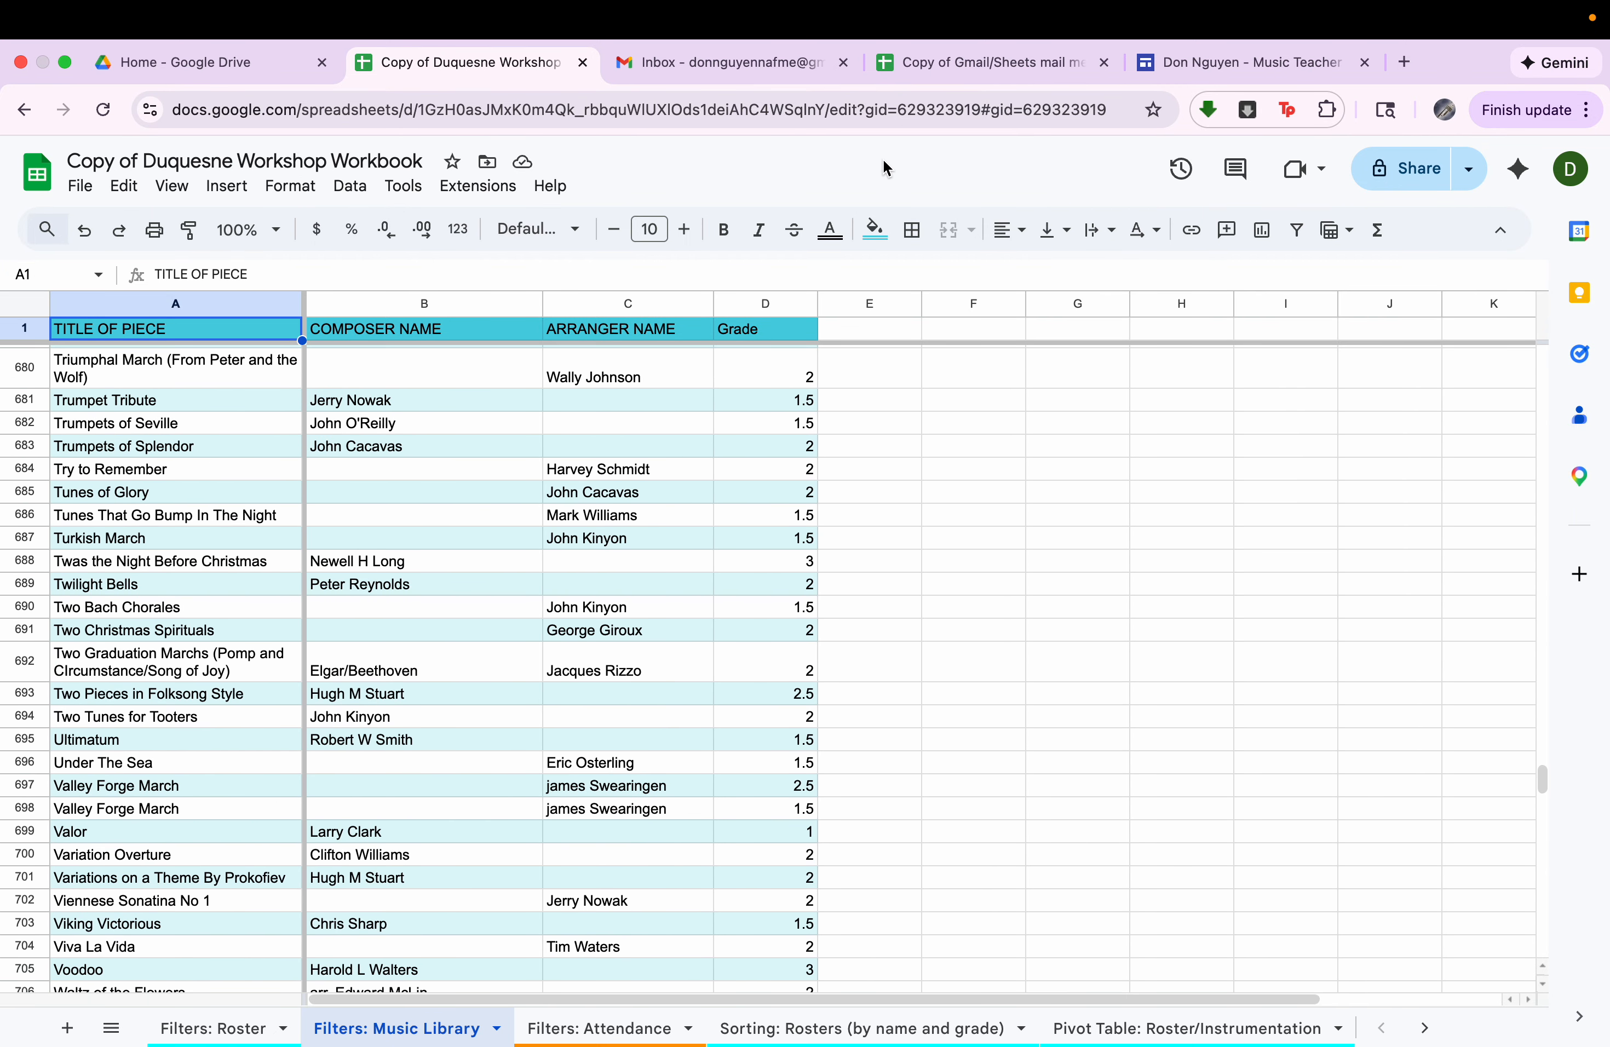
# Create a filter on the music library and limit the Grade column to pieces of grade 1.5.
pyautogui.click(1296, 231)
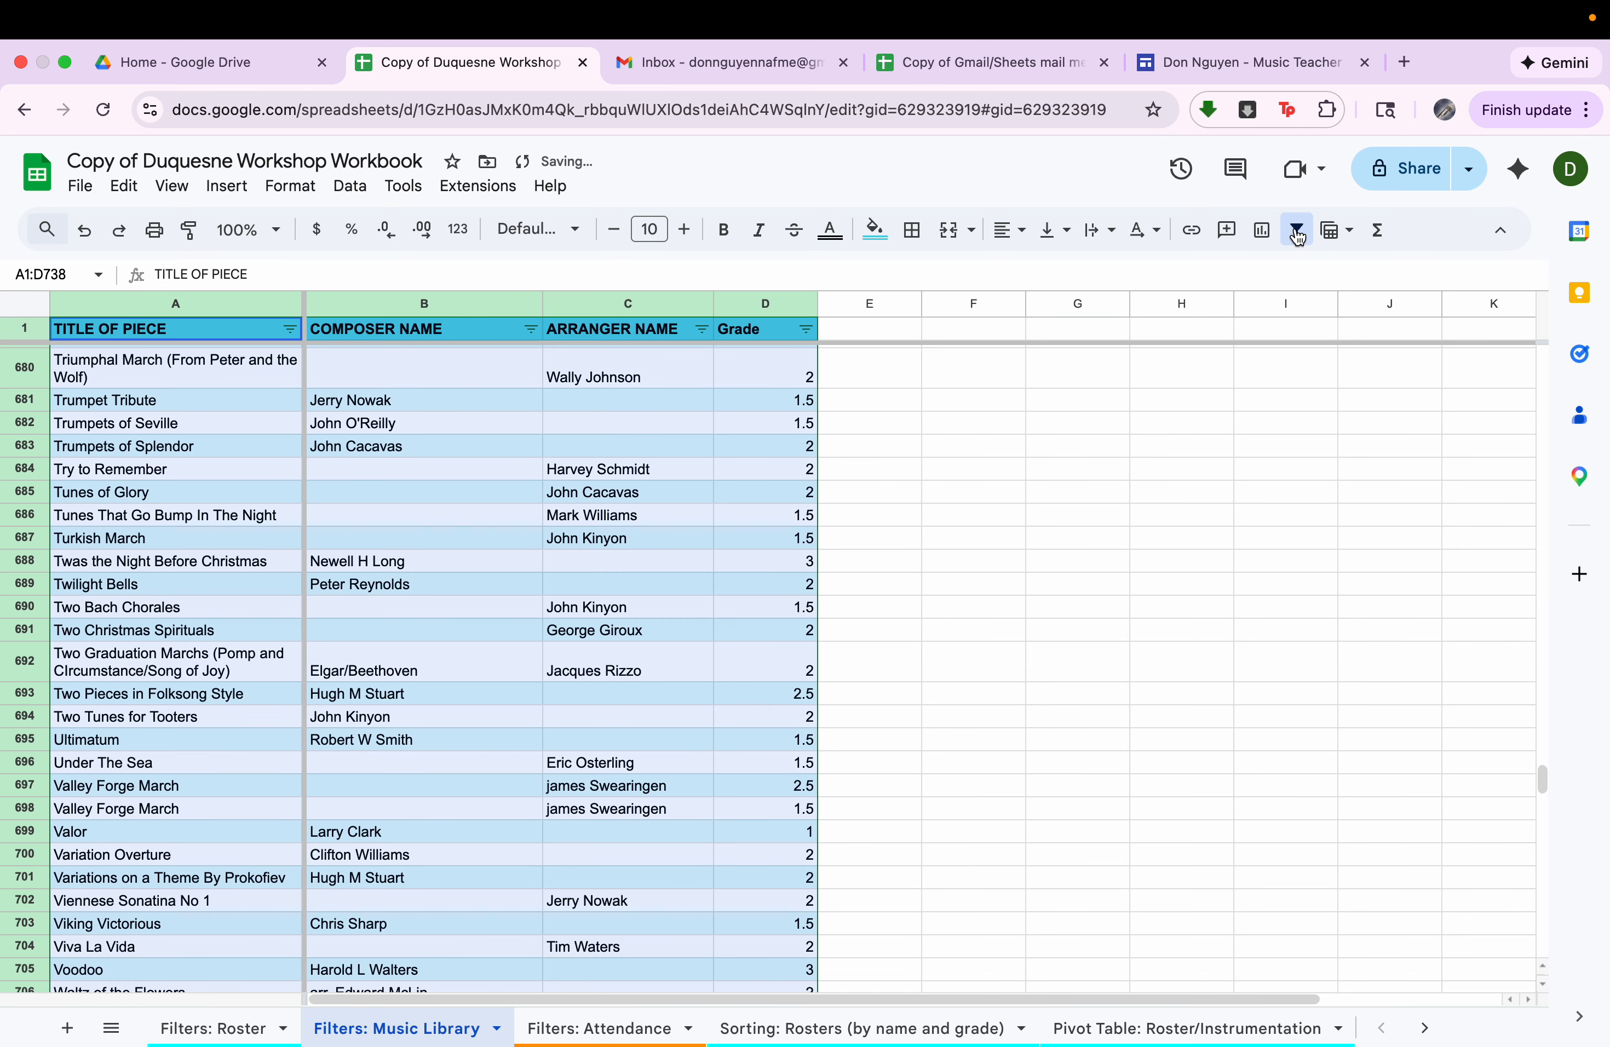
pyautogui.click(805, 331)
pyautogui.click(604, 601)
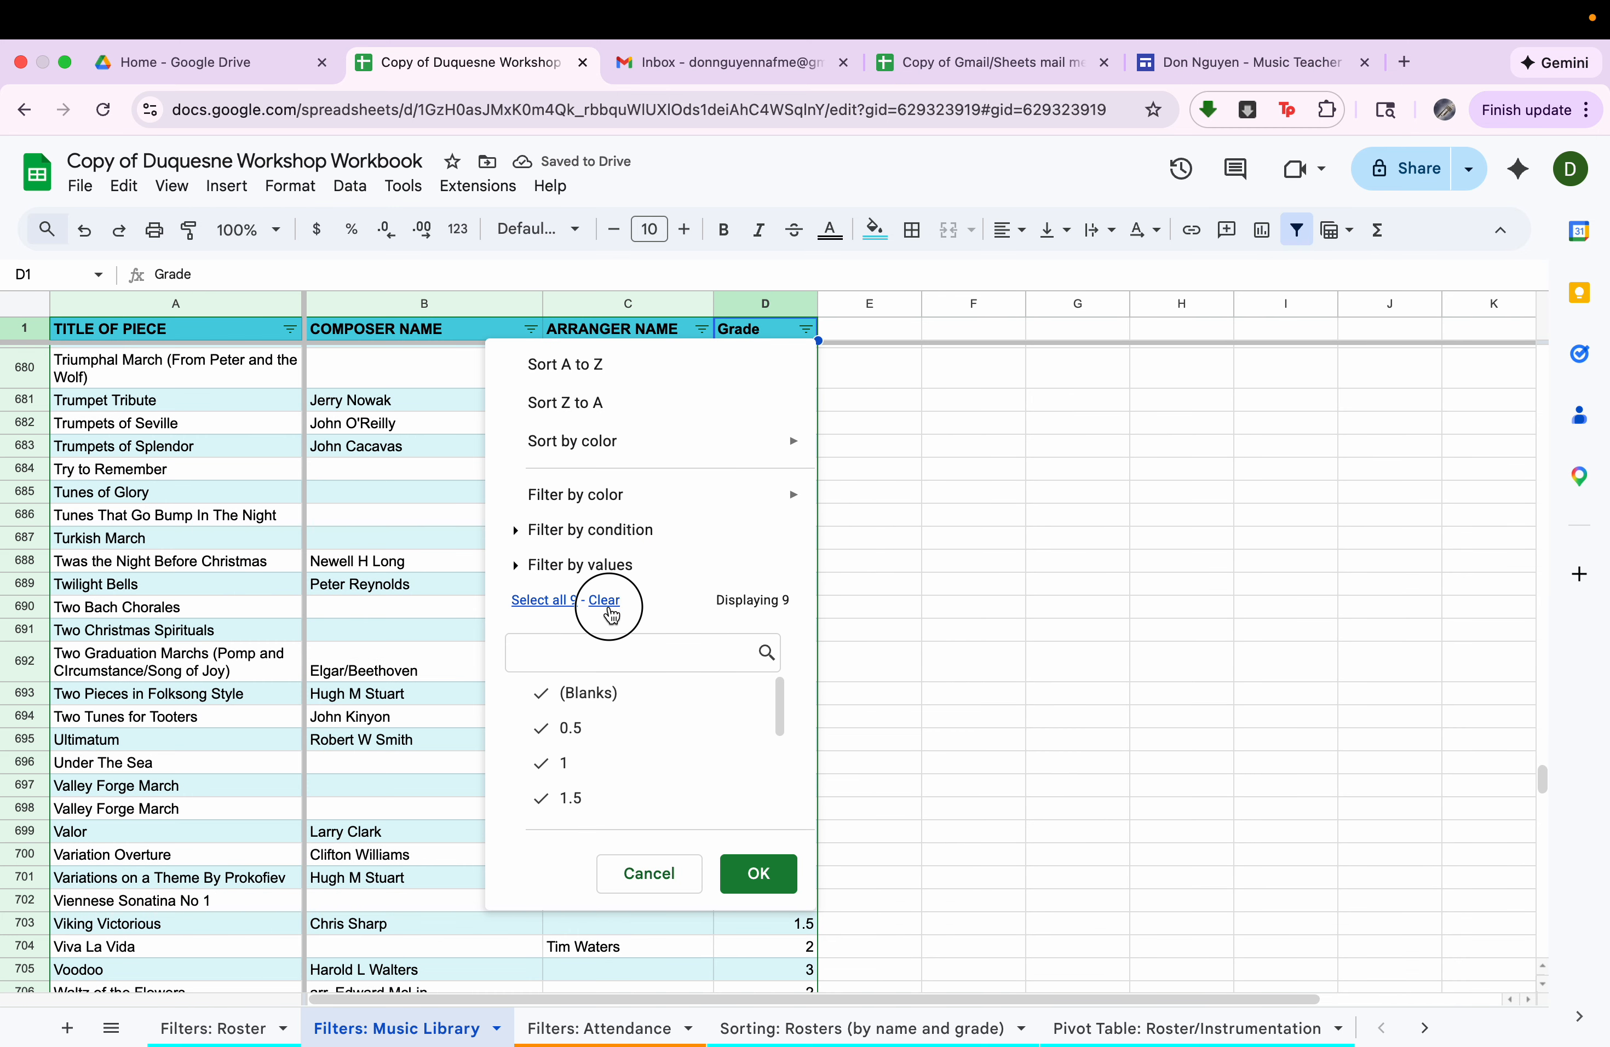
pyautogui.click(601, 794)
pyautogui.click(756, 873)
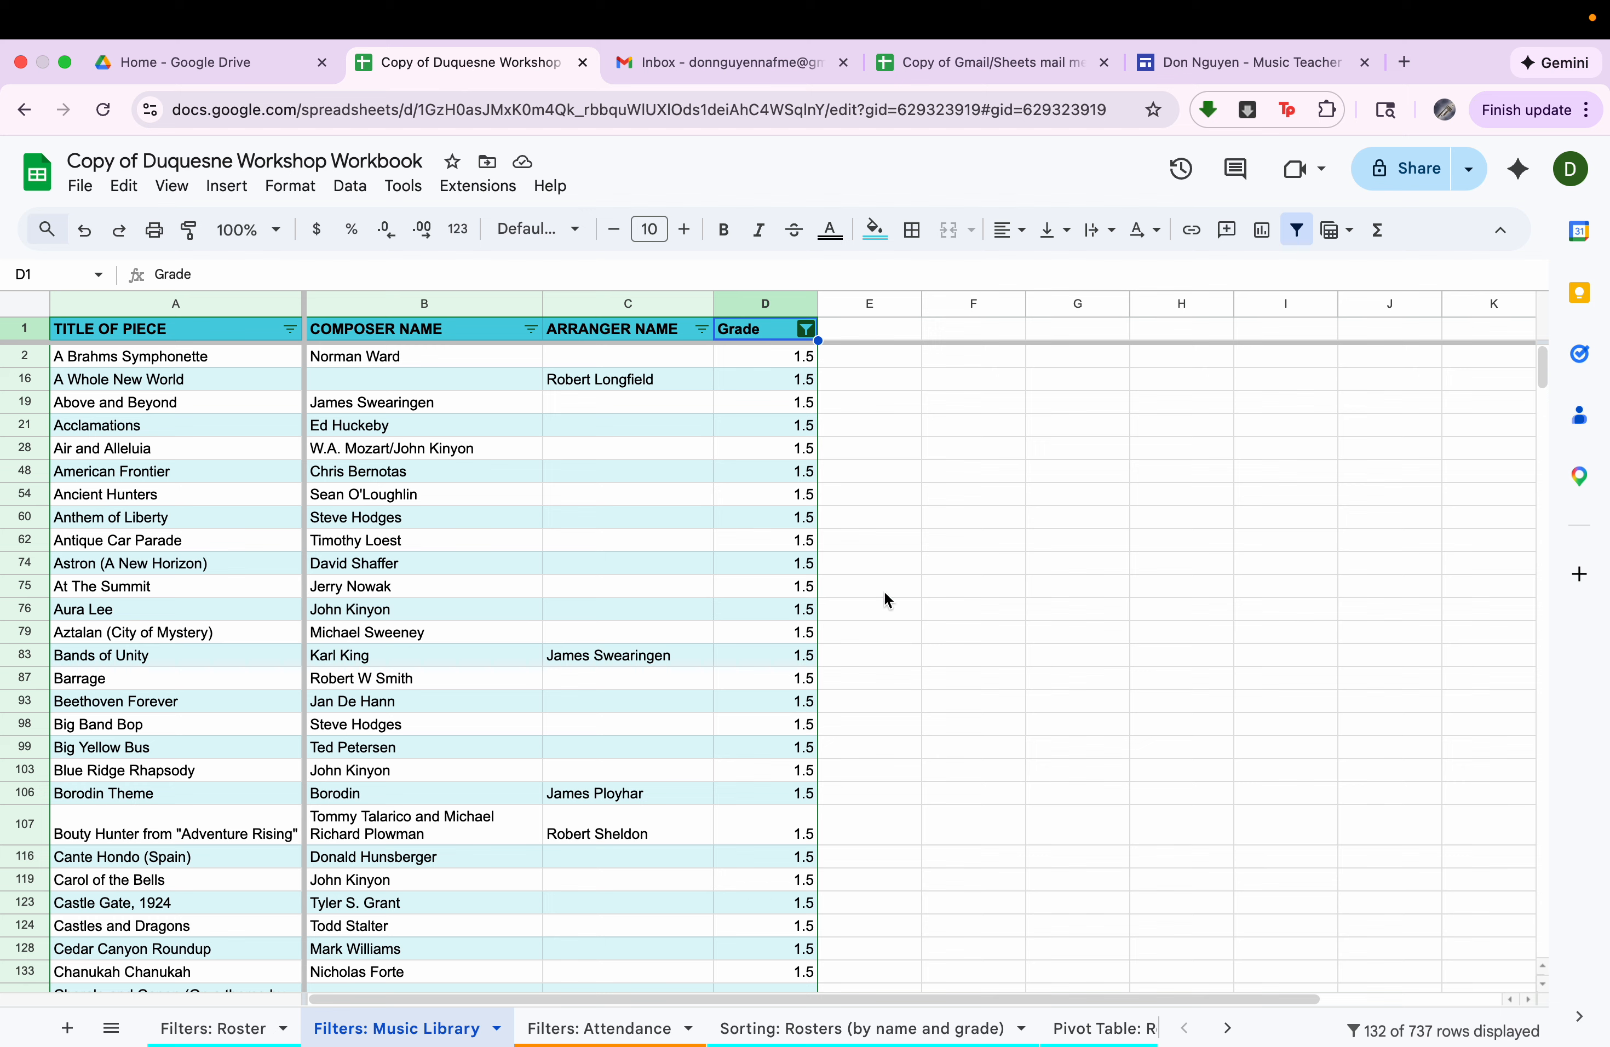
# Select all values again in the music library's Grade filter to restore the full list of pieces.
pyautogui.click(805, 329)
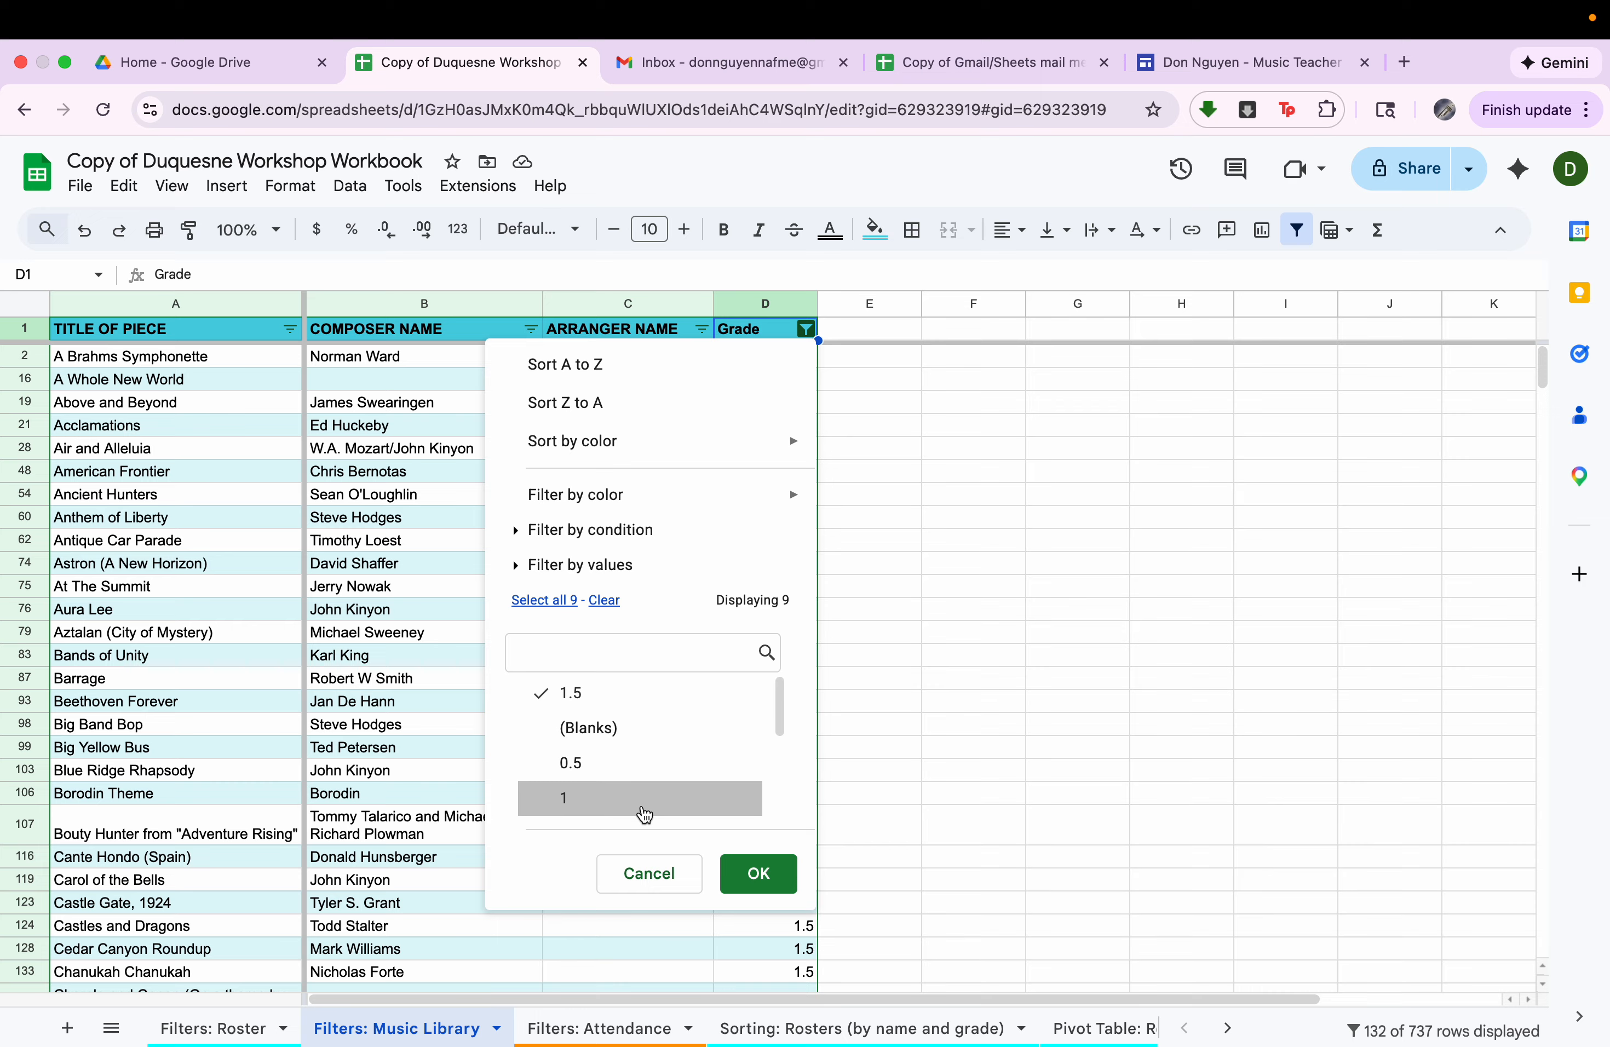
pyautogui.scroll(-3, 642, 805)
pyautogui.click(543, 599)
pyautogui.scroll(3, 574, 765)
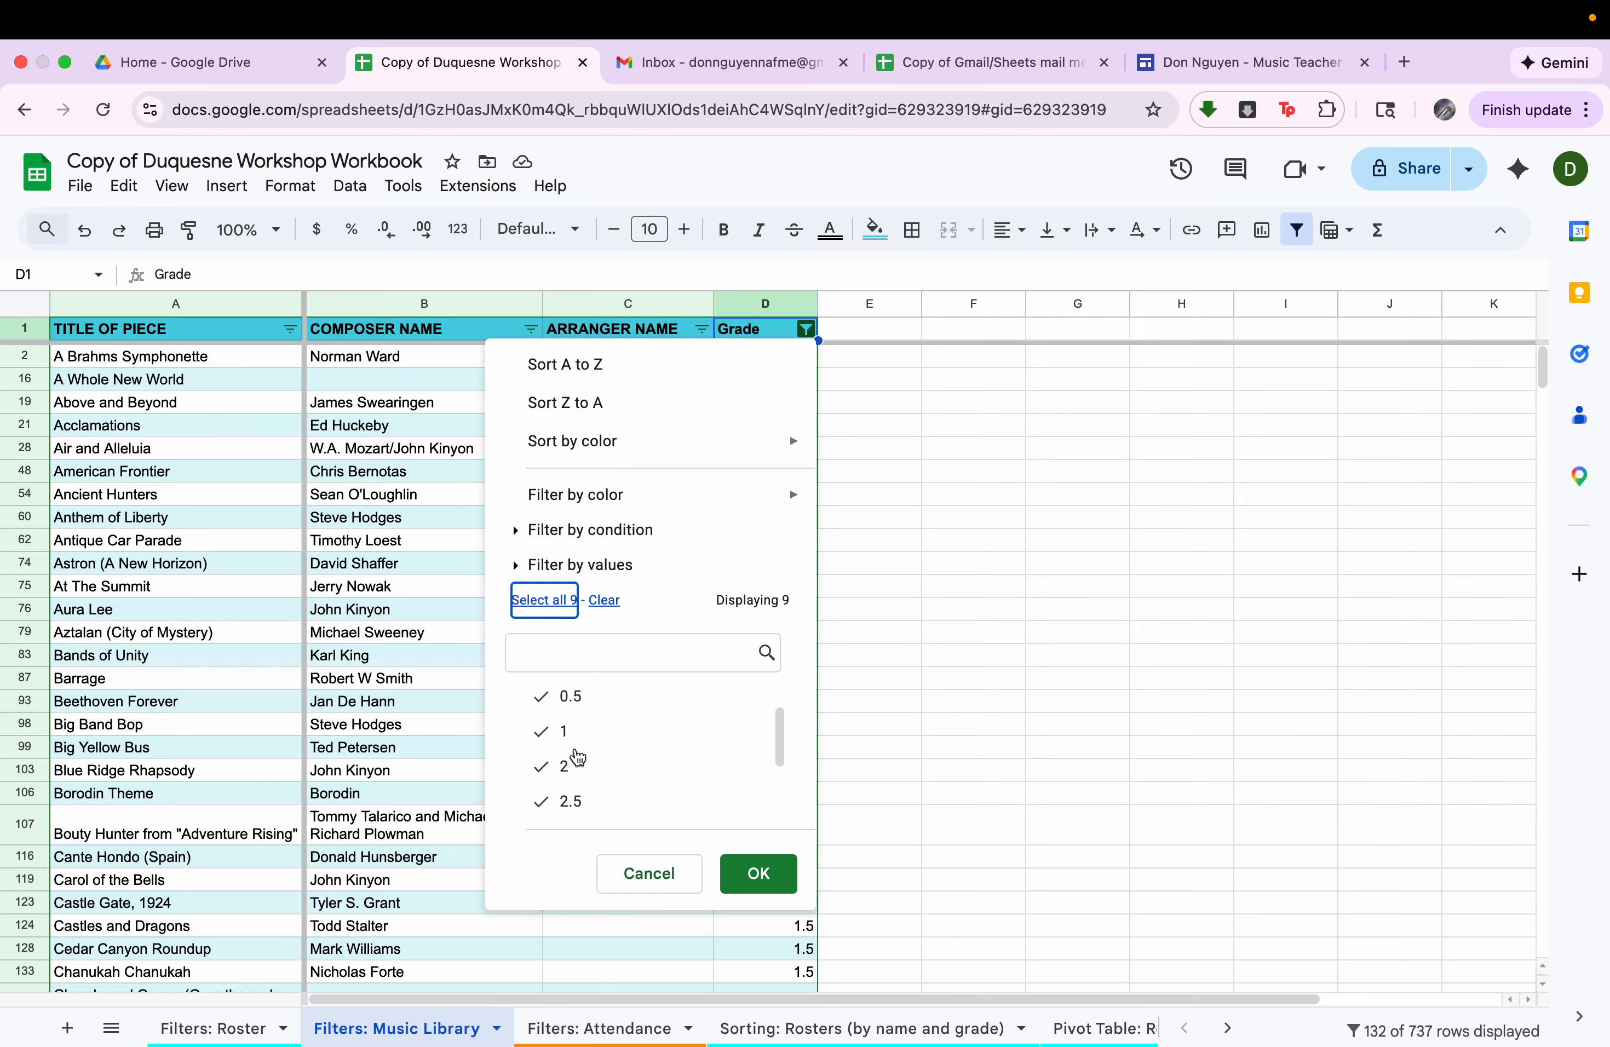
pyautogui.click(745, 872)
pyautogui.scroll(-15, 748, 877)
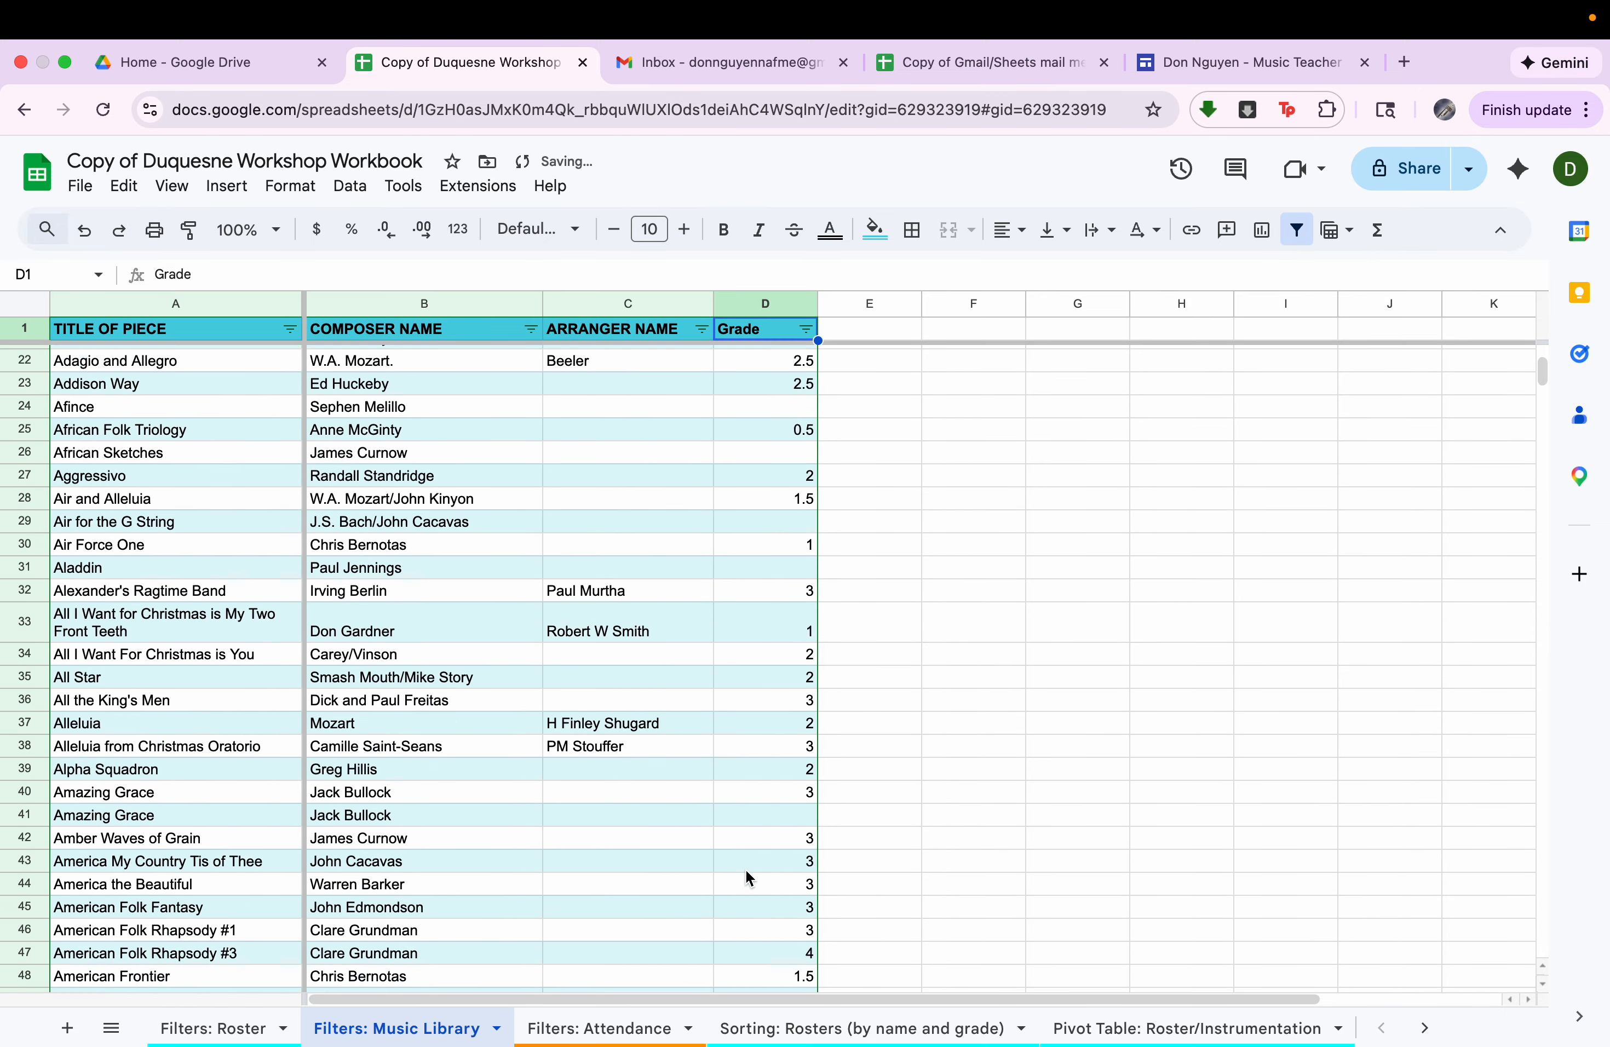
pyautogui.scroll(15, 746, 869)
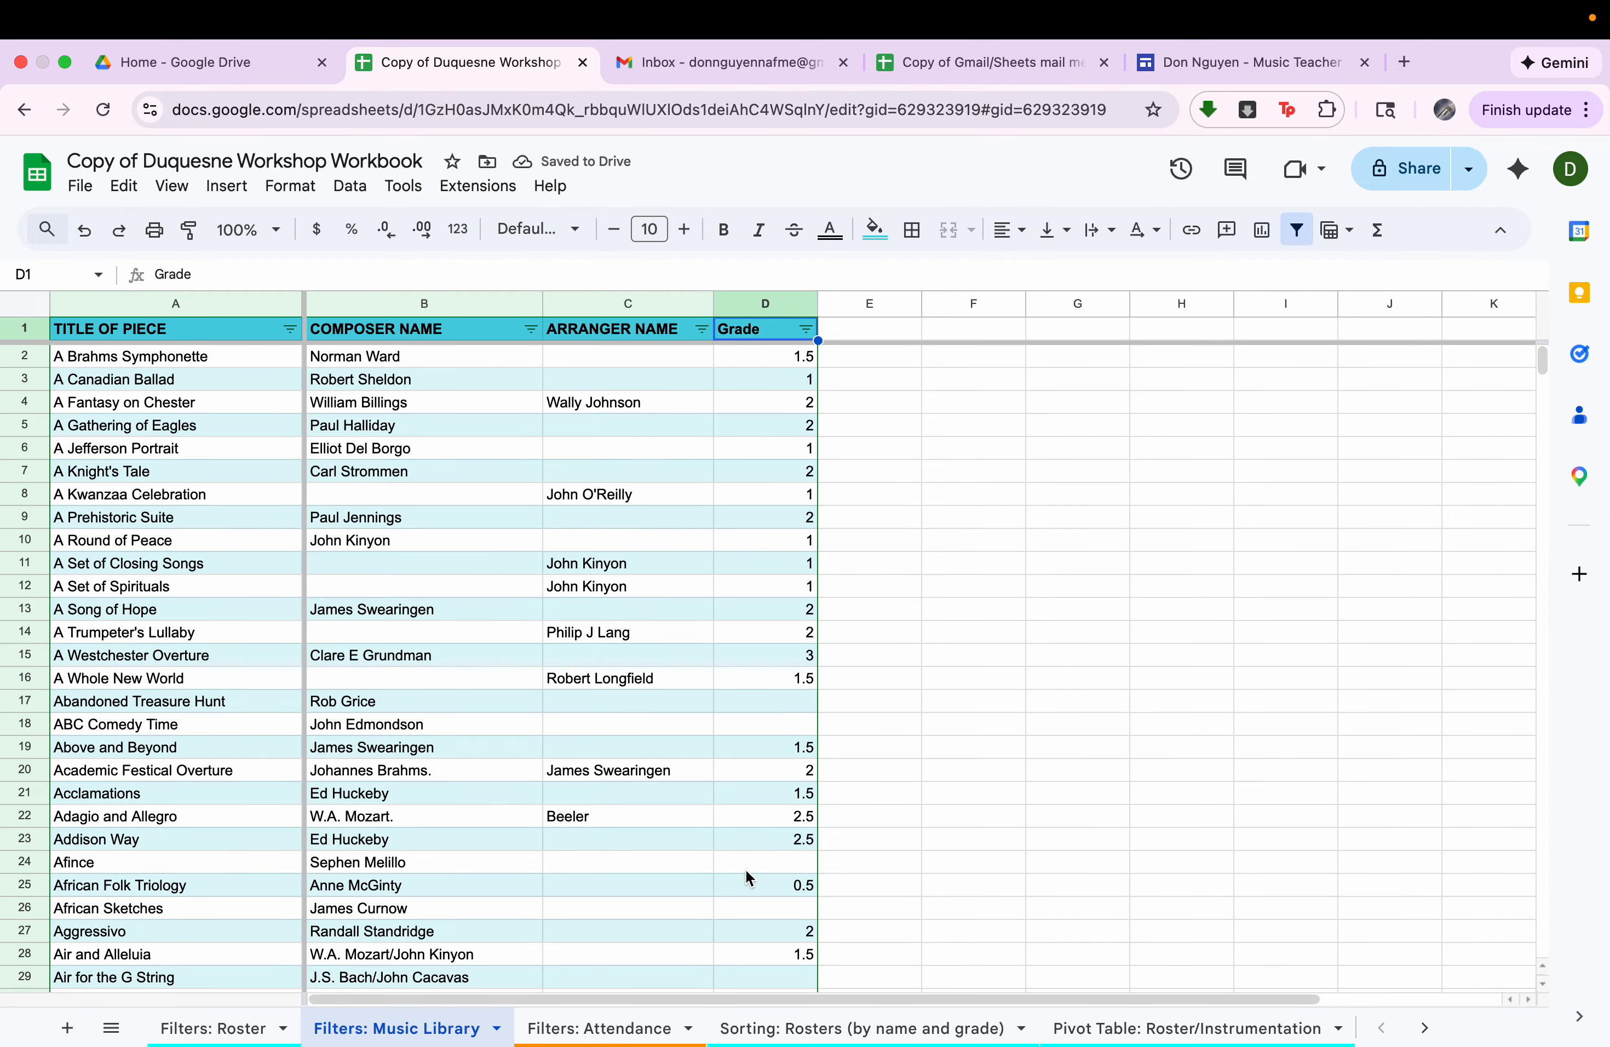
# Open the Filters: Attendance sheet and collapse the DAY to INSTRUMENT and Total P to Total Lessons column groups.
pyautogui.click(624, 1024)
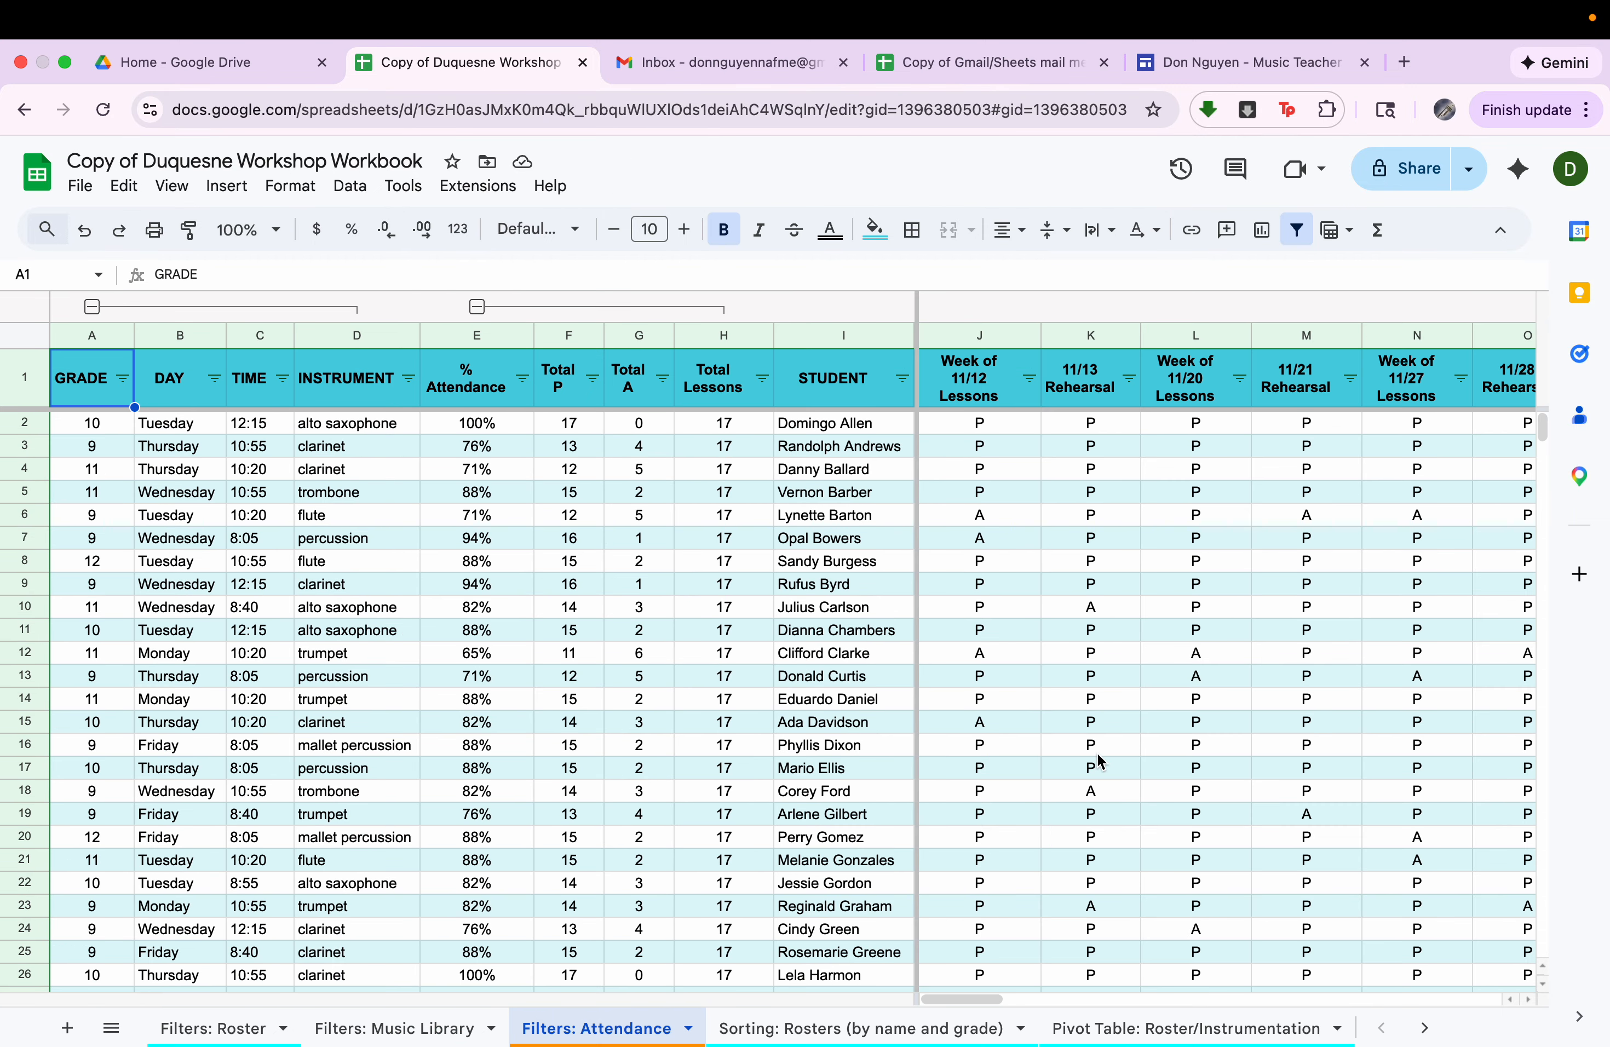
pyautogui.click(92, 310)
pyautogui.click(192, 307)
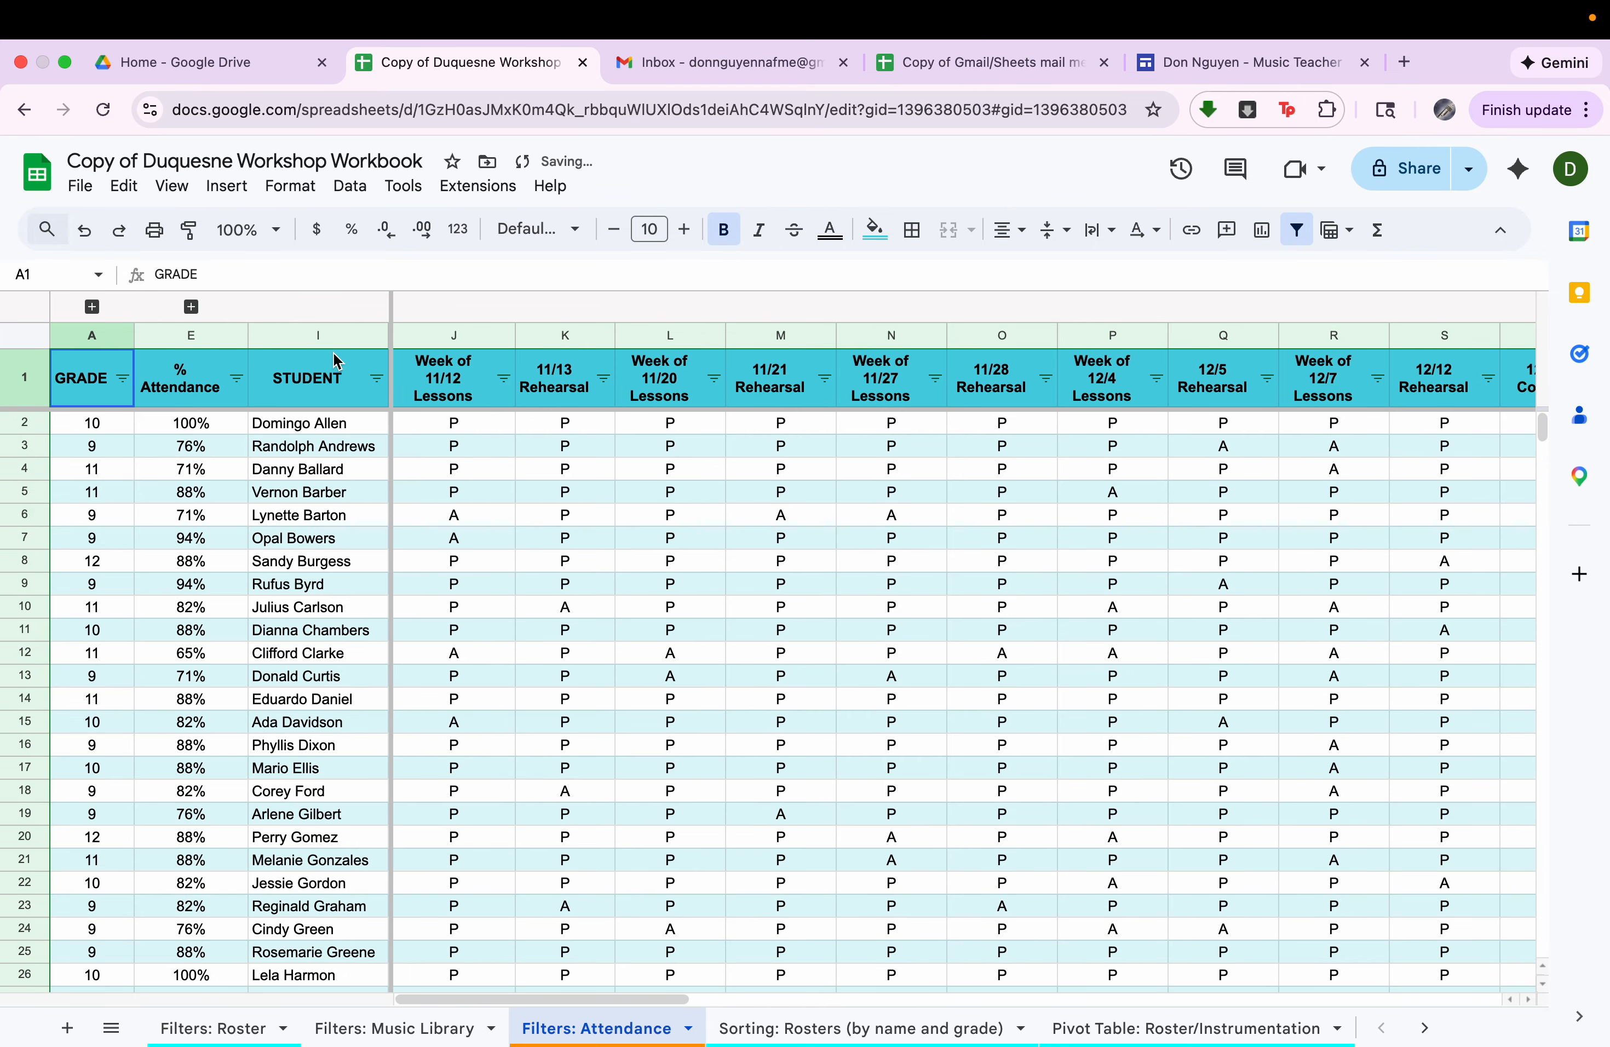
# Examine the attendance sheet's student column, its lesson and rehearsal columns with P and A marks, and the summary rows below the list.
pyautogui.click(322, 335)
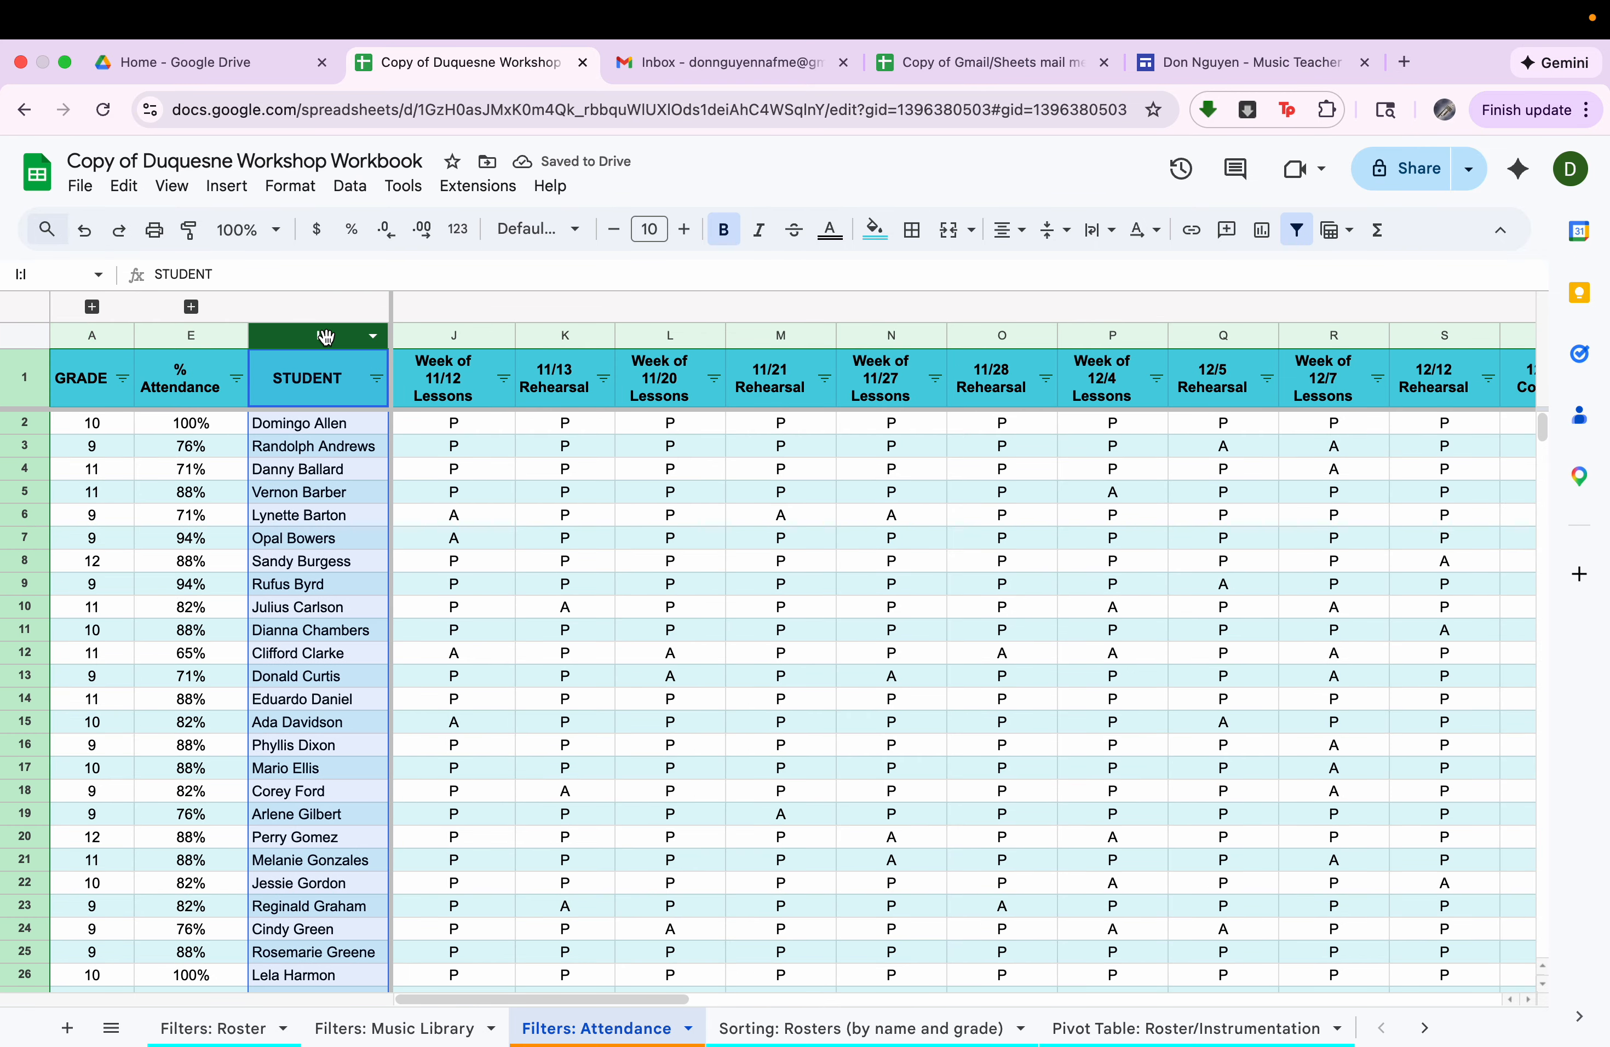
pyautogui.click(466, 331)
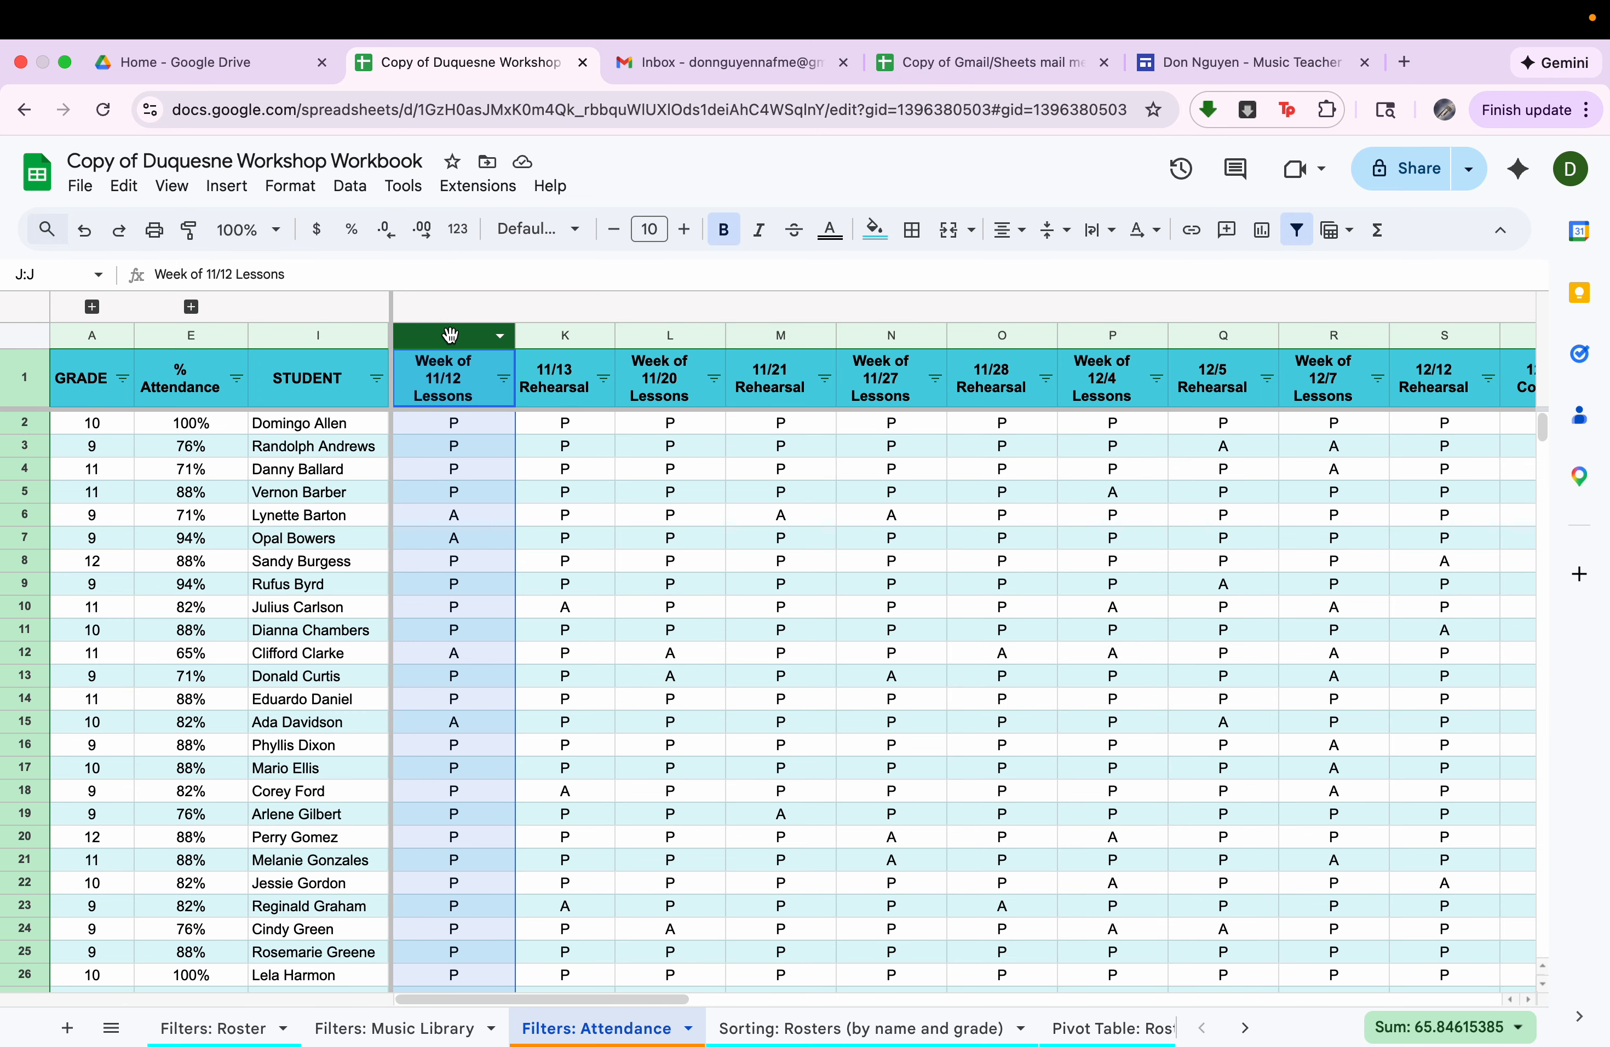
pyautogui.click(476, 429)
pyautogui.click(481, 517)
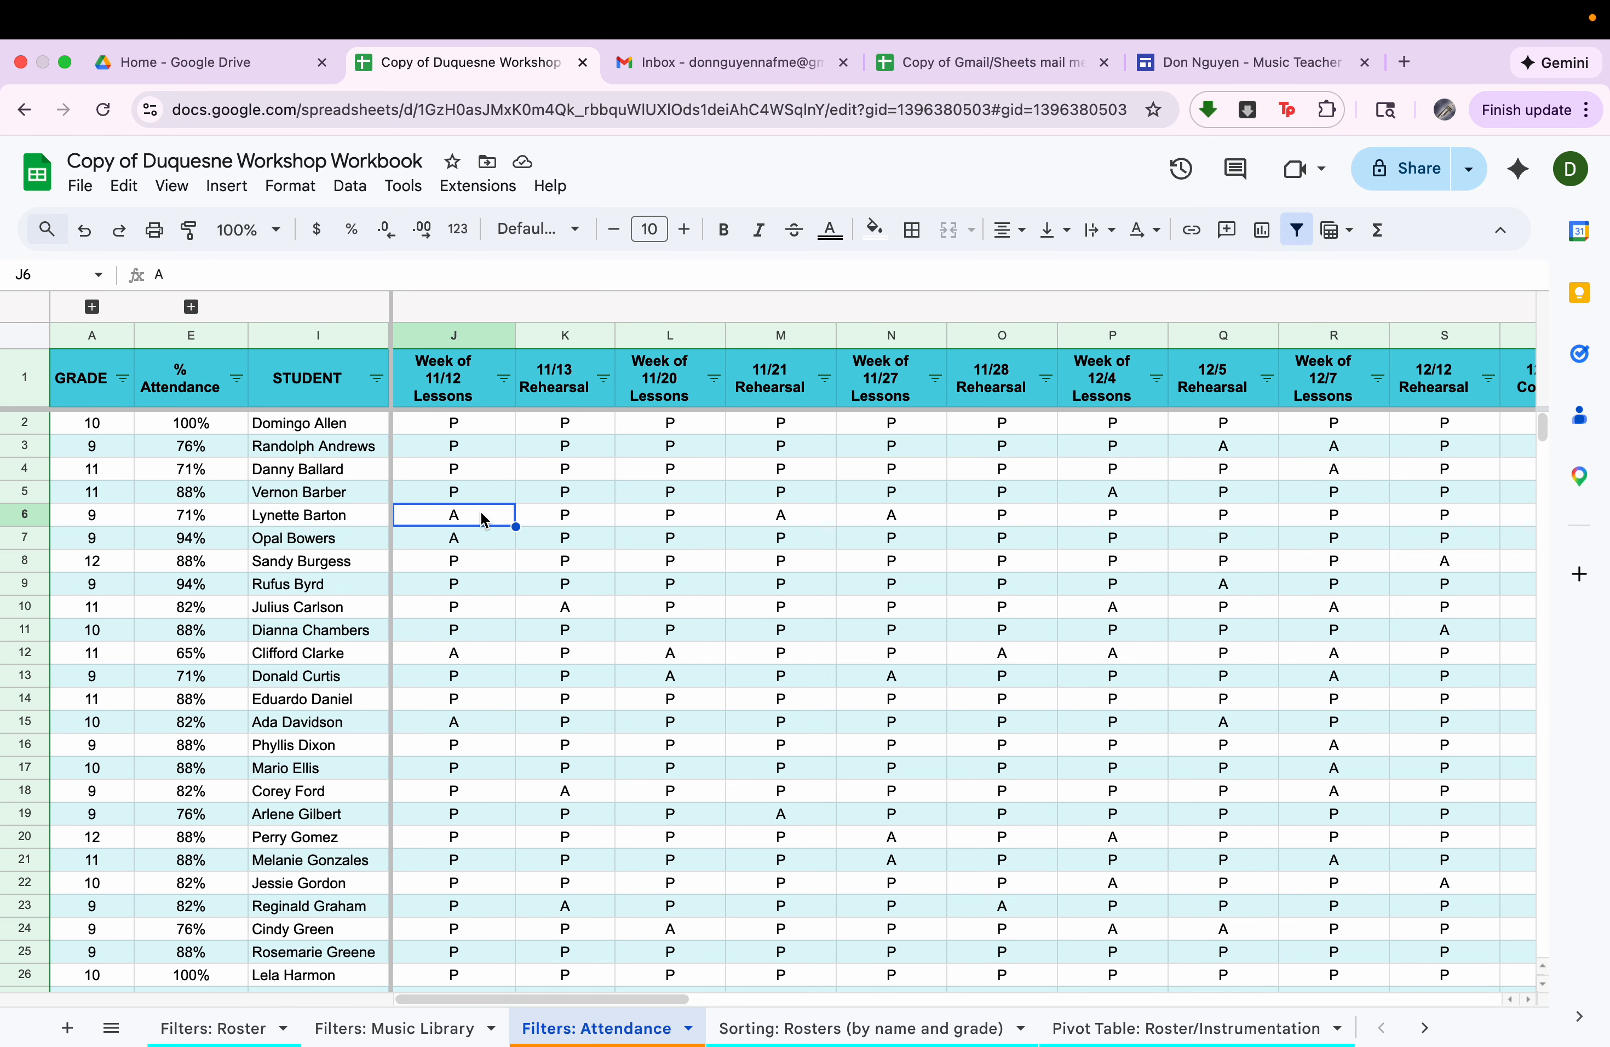
pyautogui.click(566, 333)
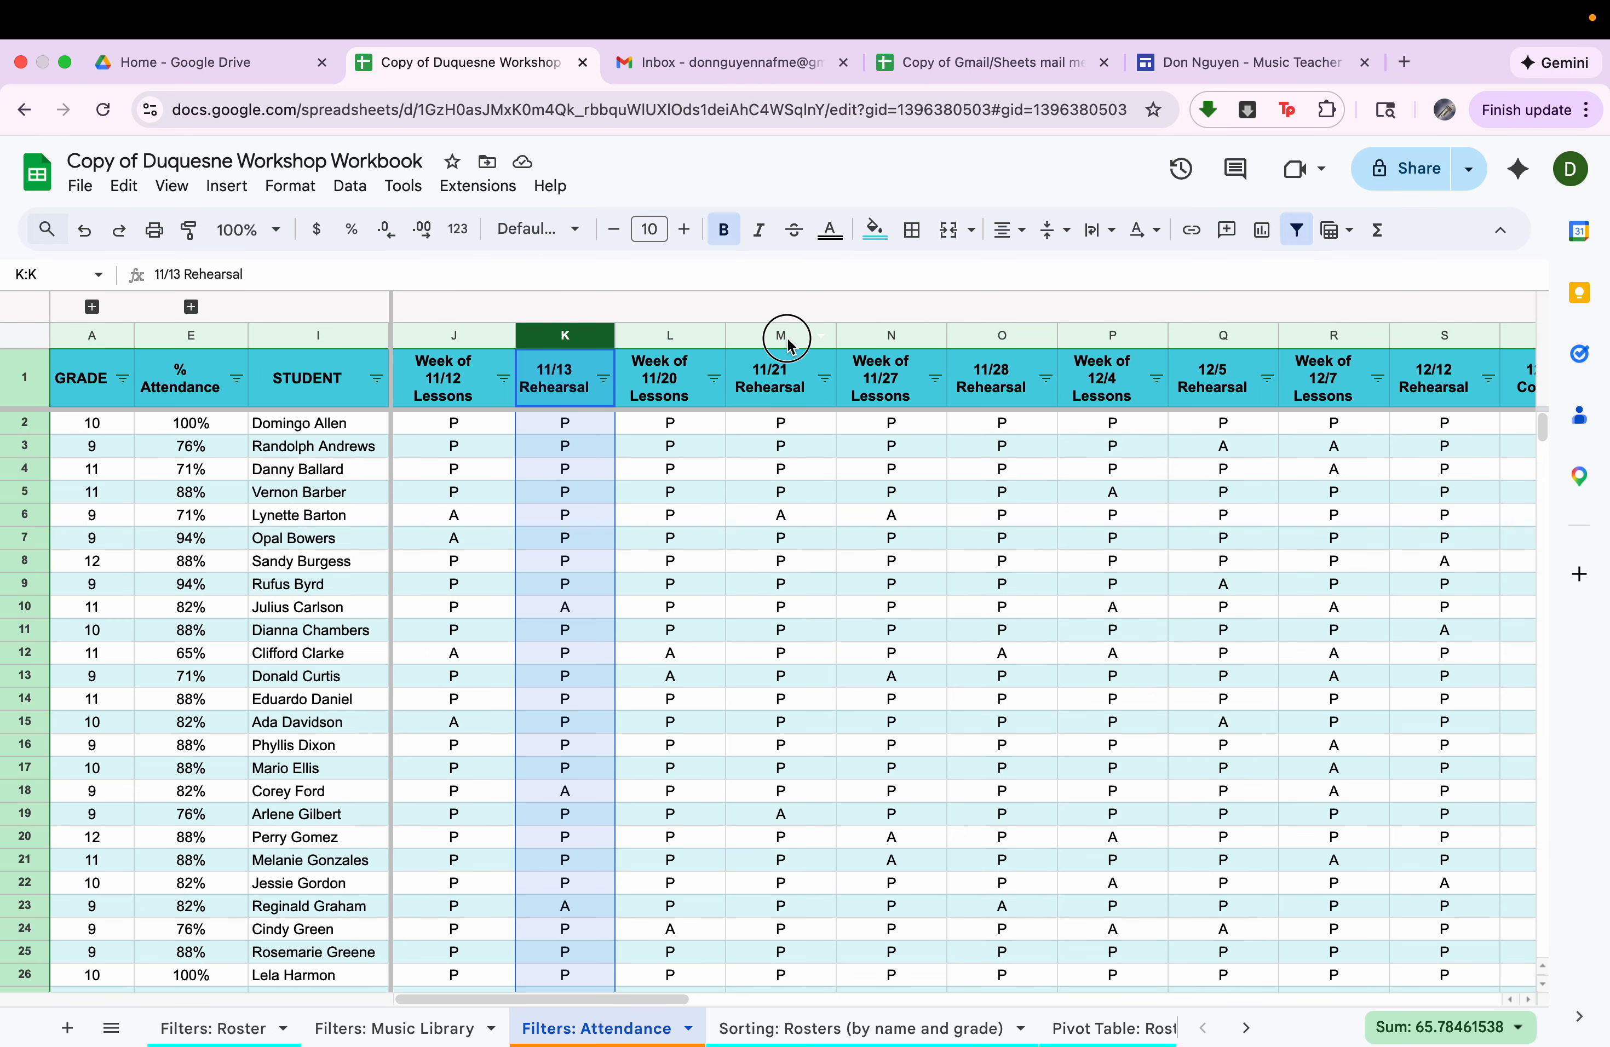
pyautogui.click(785, 336)
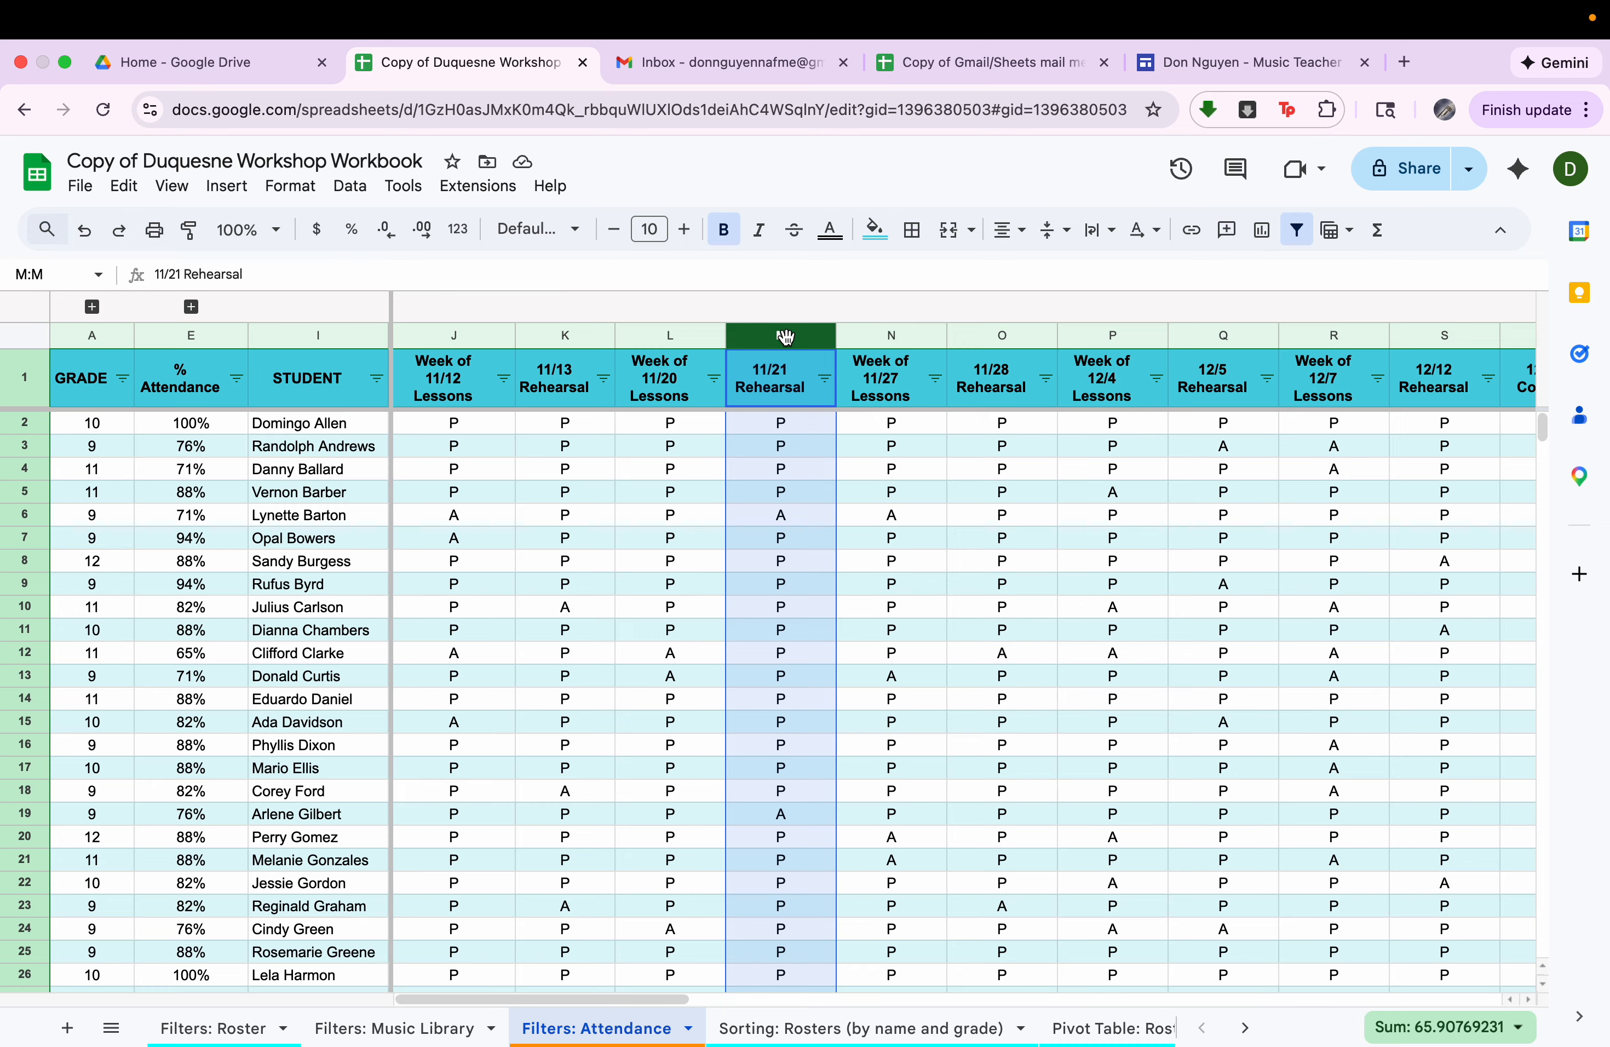
pyautogui.click(797, 517)
pyautogui.scroll(-15, 797, 517)
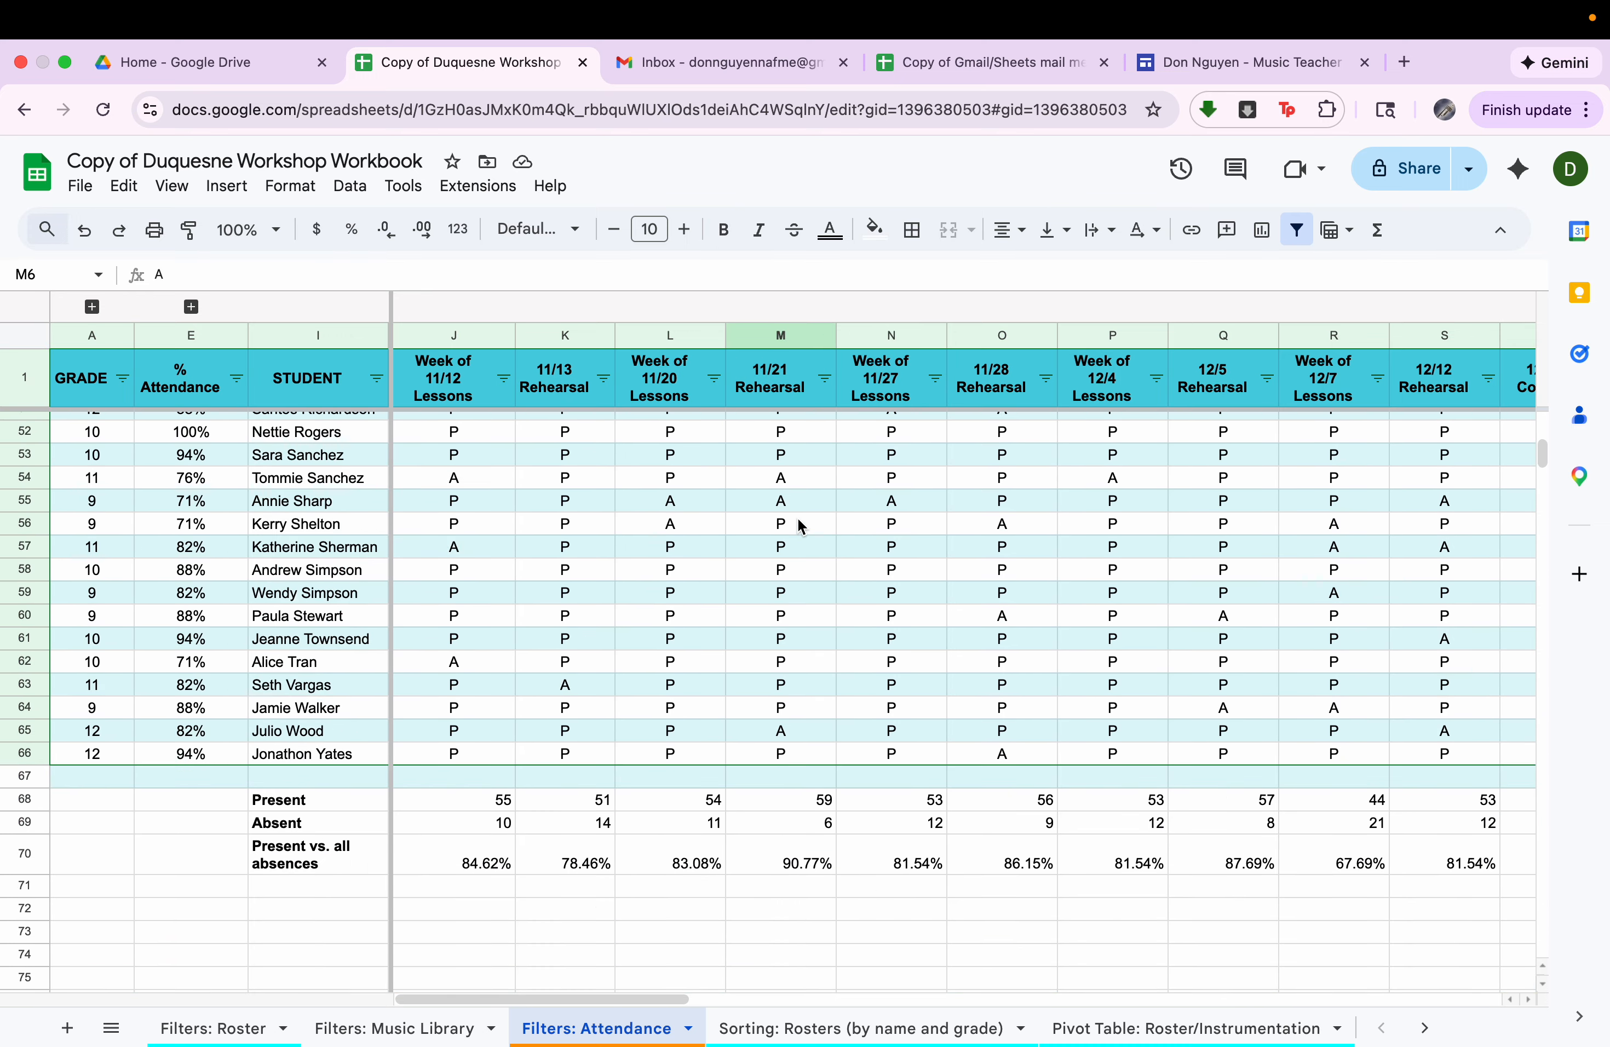
pyautogui.scroll(15, 797, 517)
# Filter the 11/21 Rehearsal column by values to show only the students marked A.
pyautogui.click(824, 379)
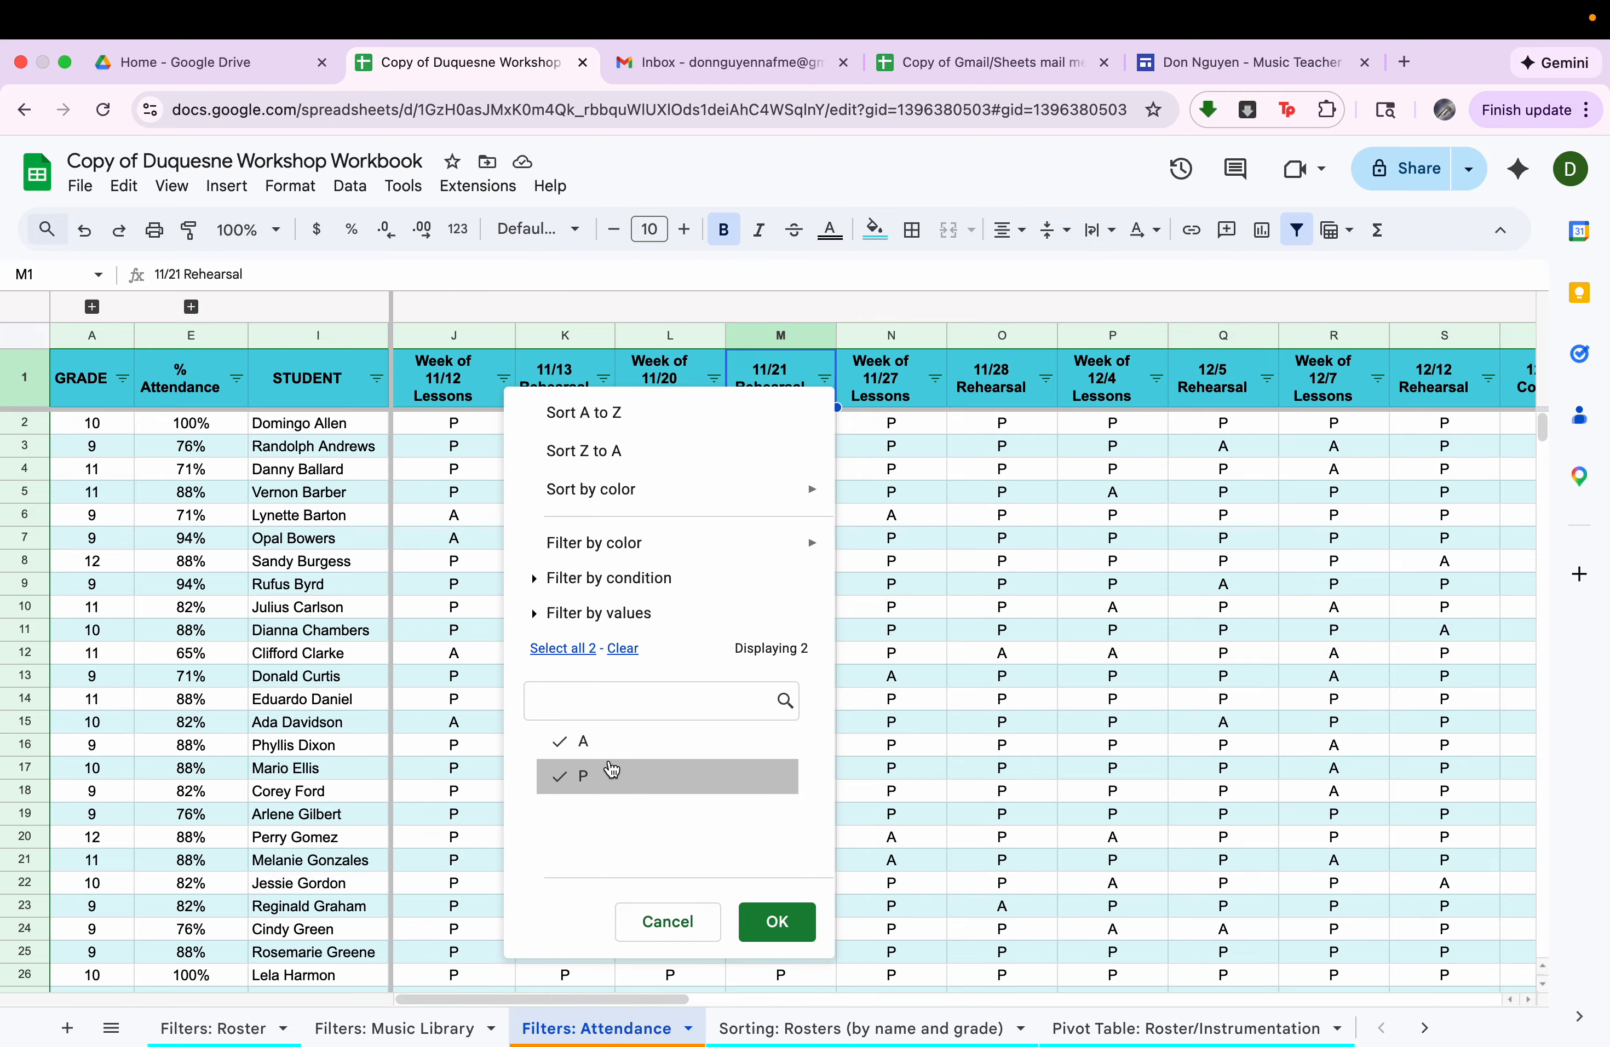
pyautogui.click(611, 774)
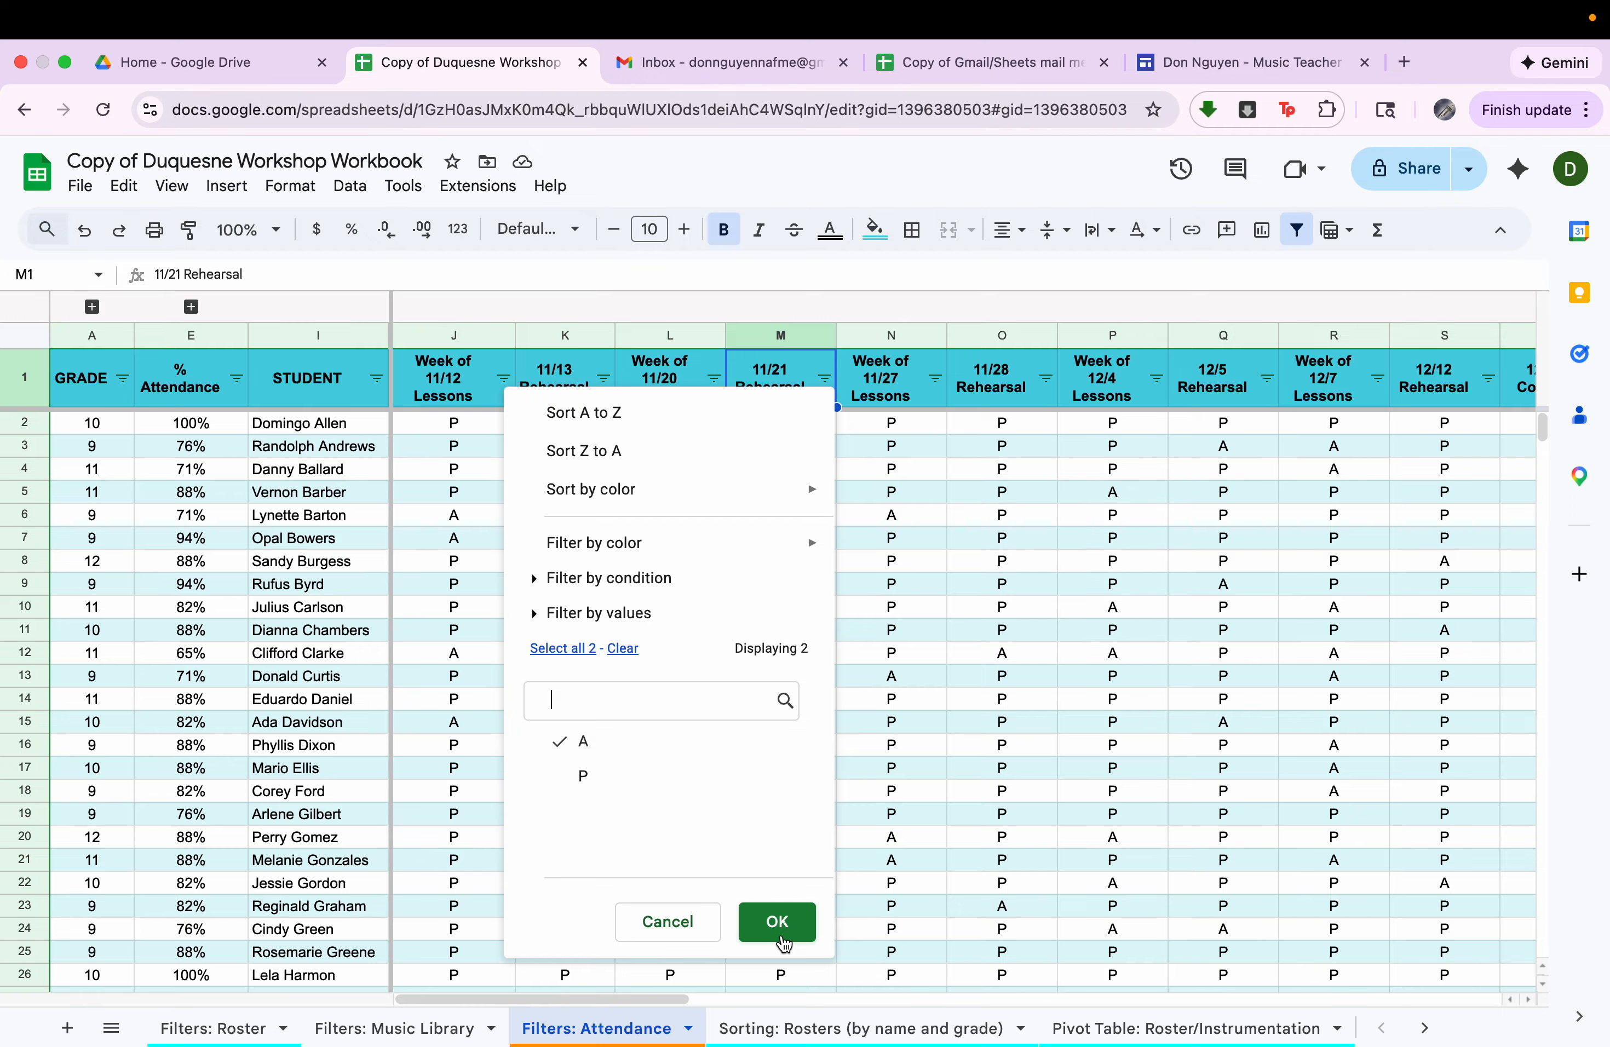
pyautogui.click(782, 937)
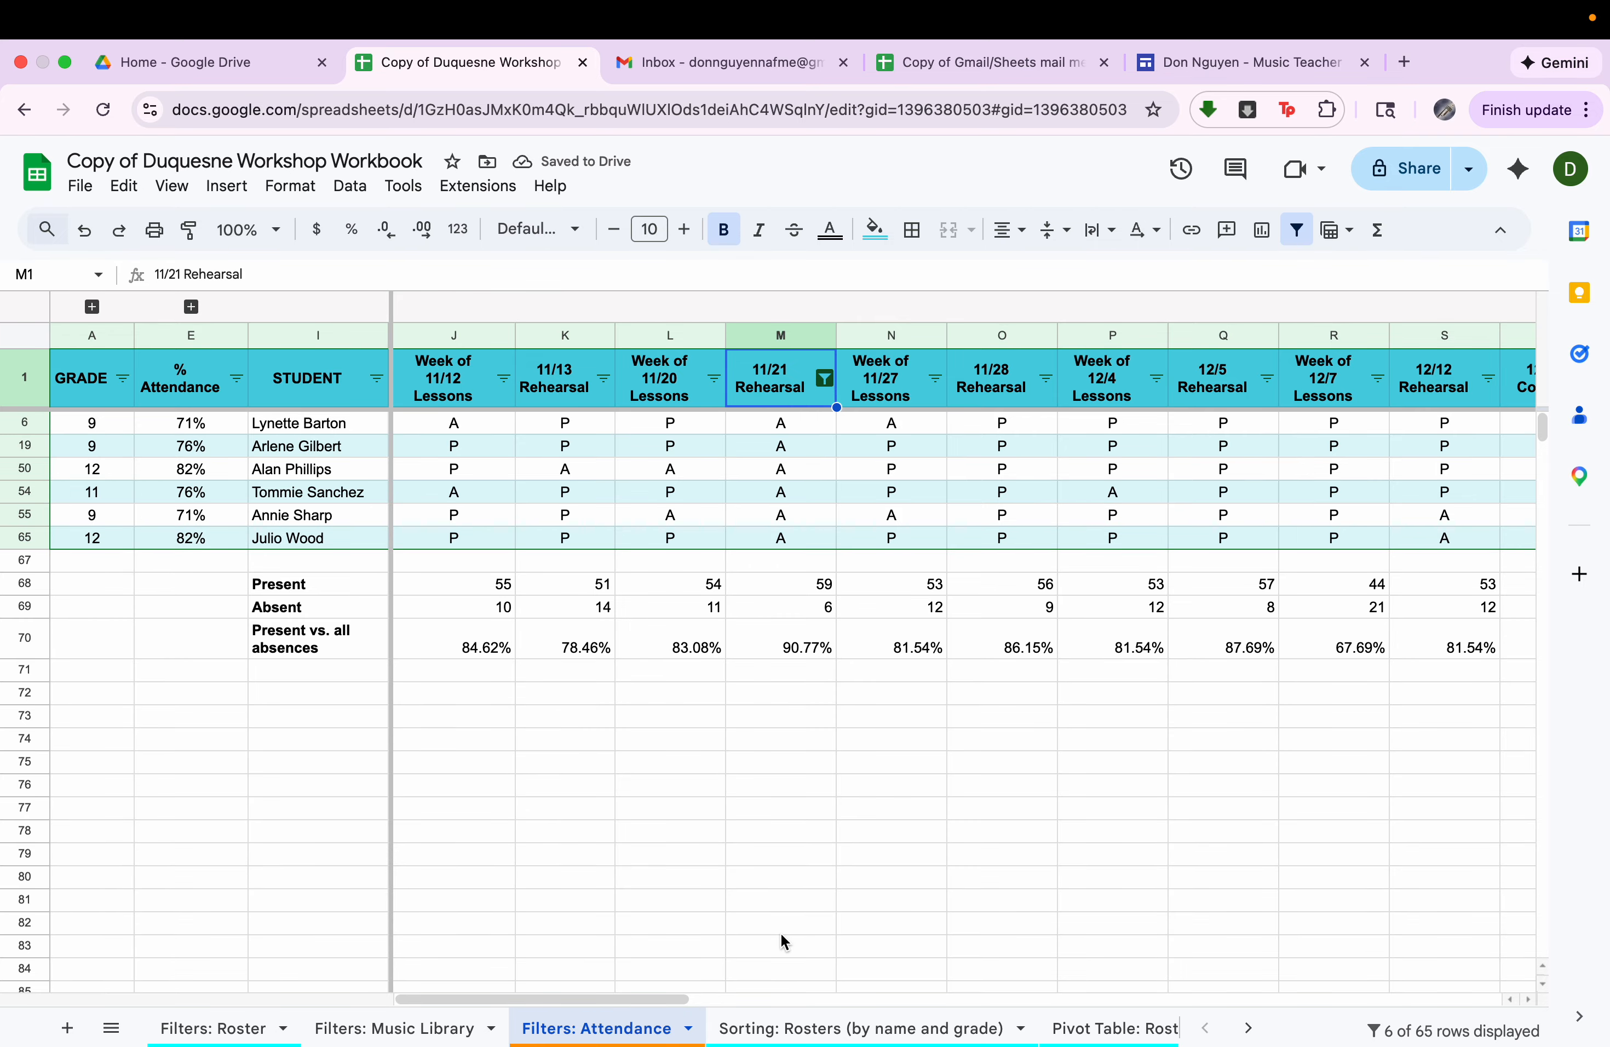
# Select all values again in the 11/21 Rehearsal filter to restore the full attendance list.
pyautogui.click(828, 382)
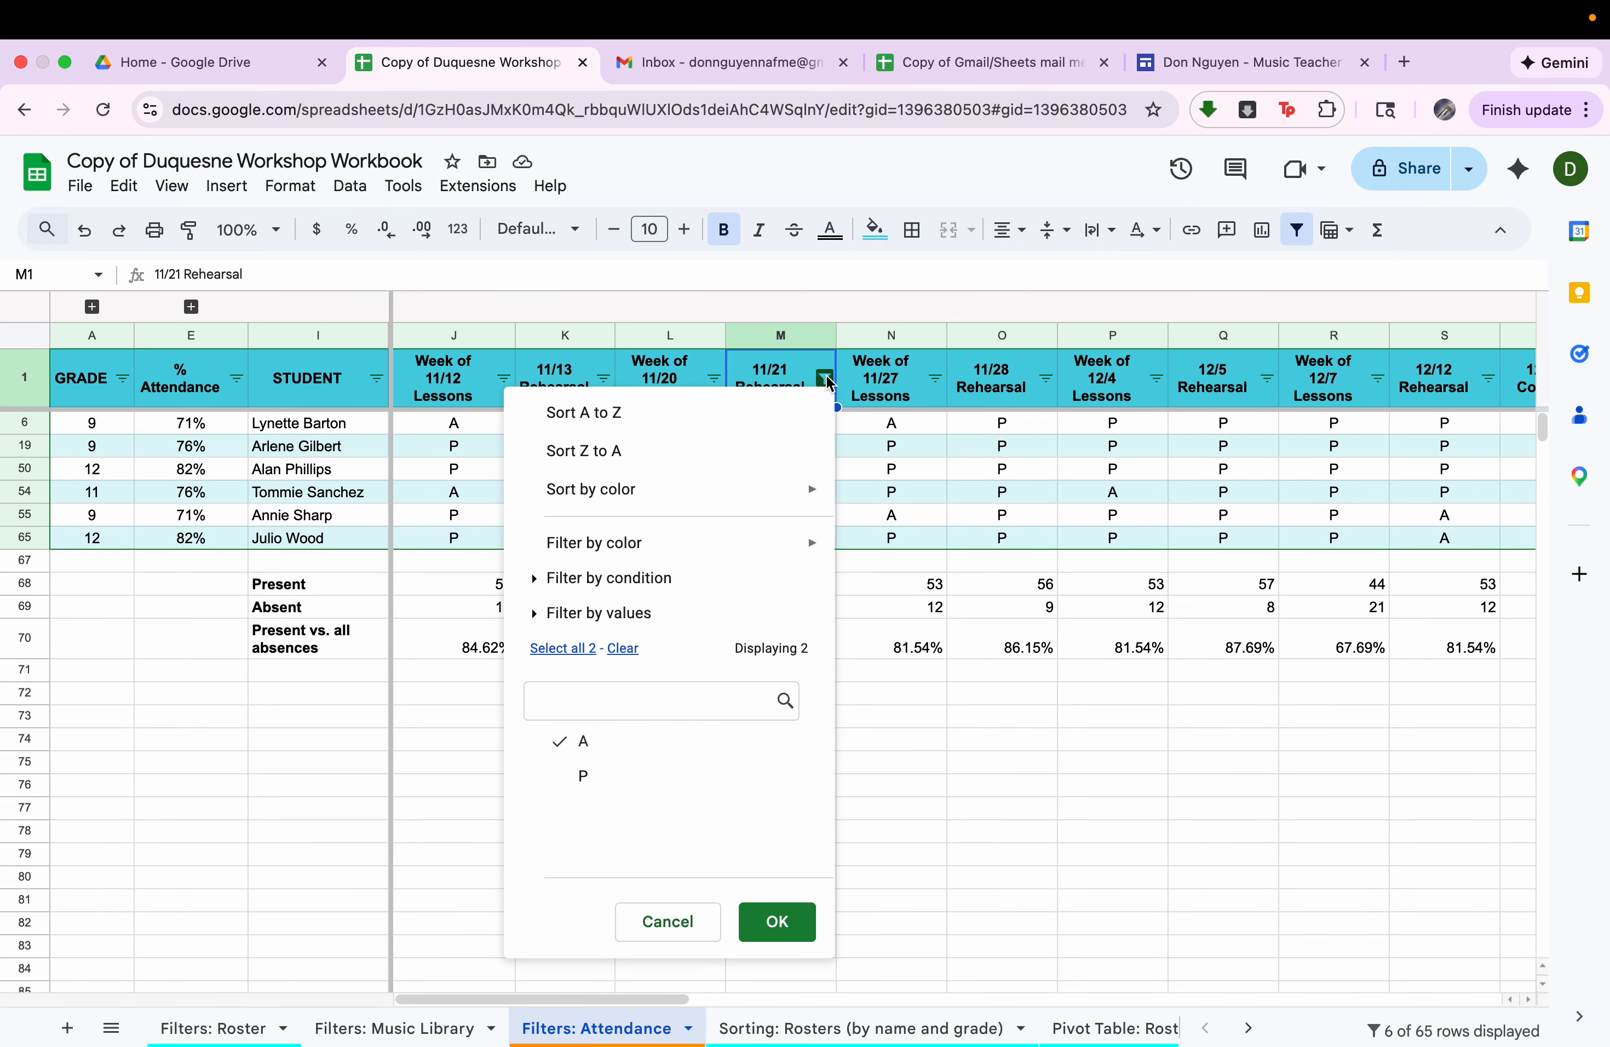
pyautogui.click(563, 647)
pyautogui.click(761, 921)
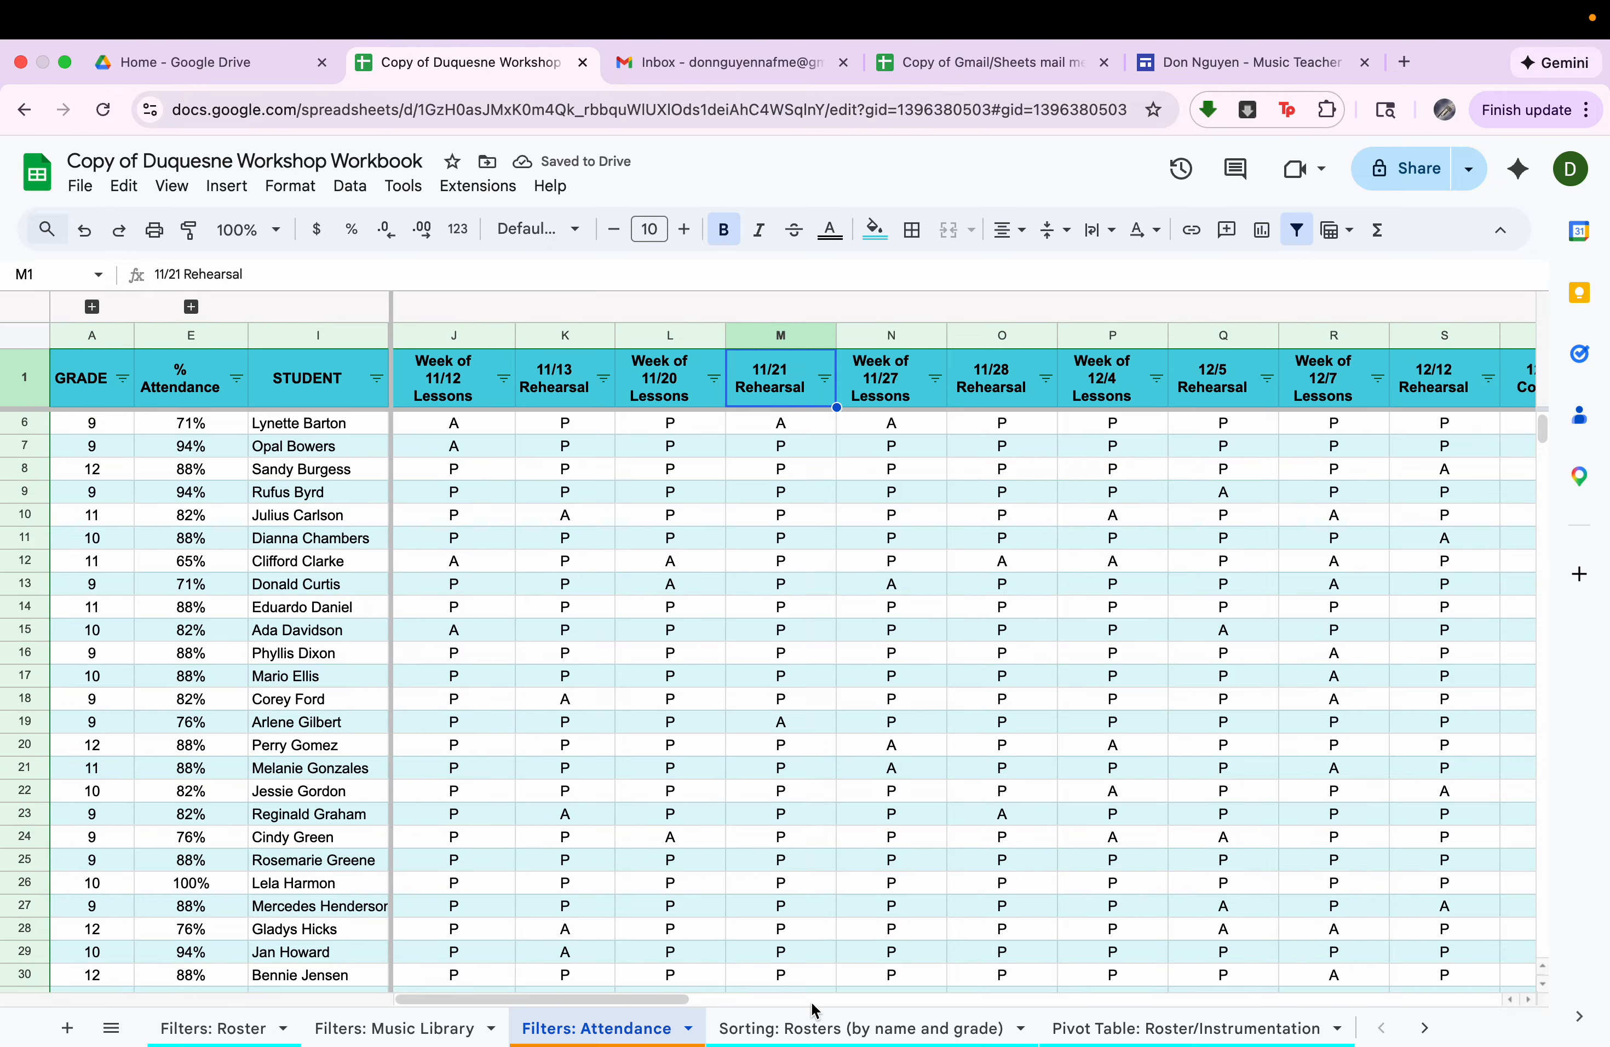
# Open the Sorting: Rosters (by name and grade) sheet and look over the order of its first and last names.
pyautogui.click(816, 1030)
pyautogui.scroll(-1, 405, 703)
pyautogui.scroll(1, 406, 703)
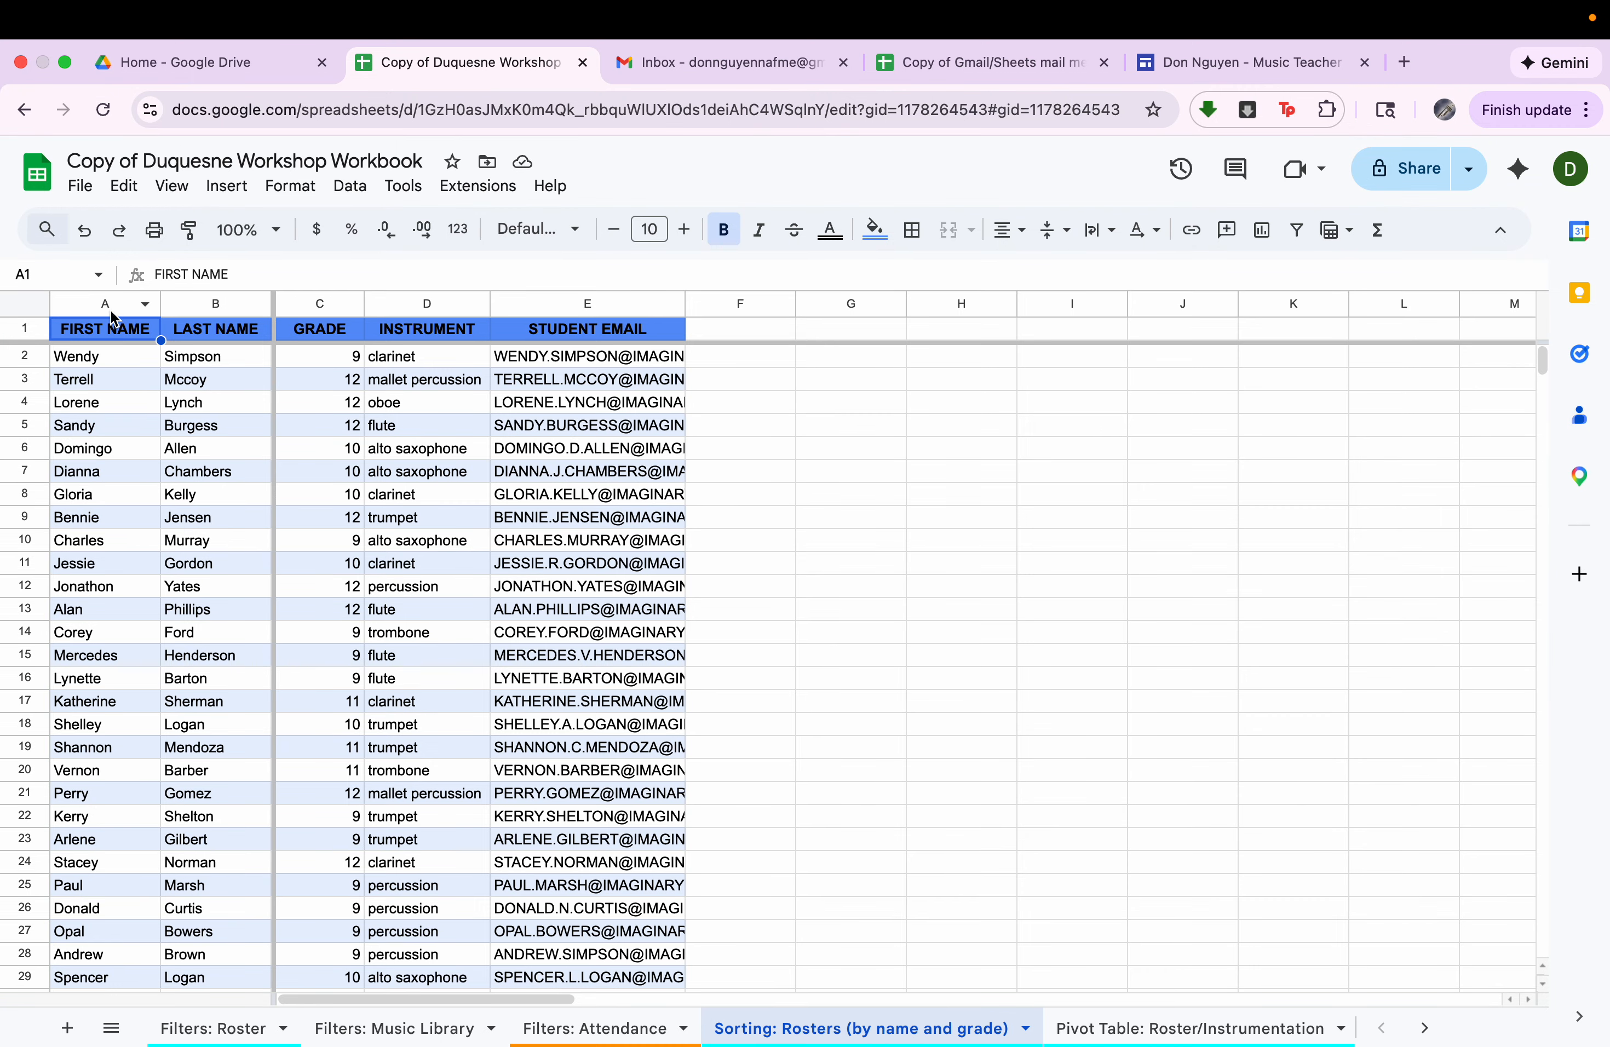
pyautogui.click(200, 360)
pyautogui.click(207, 382)
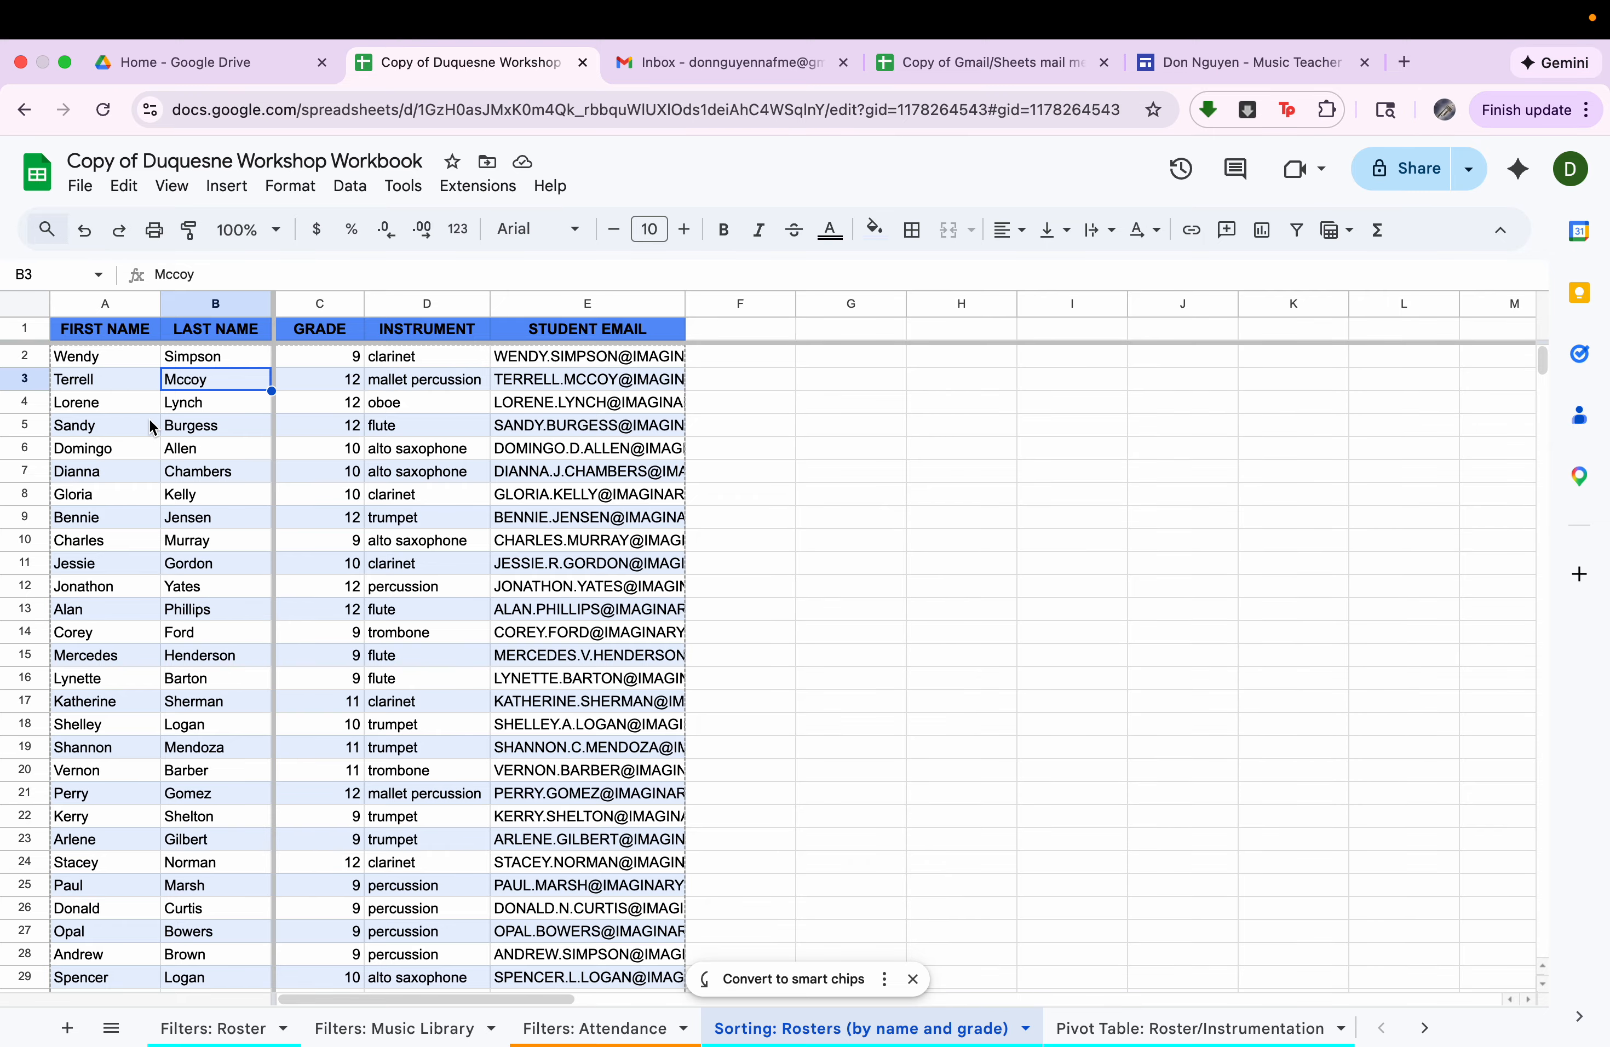
# Sort the whole roster range A1:E67 by LAST NAME from A to Z, treating the first row as a header.
pyautogui.click(87, 333)
pyautogui.hotkey('ctrl', 'a')
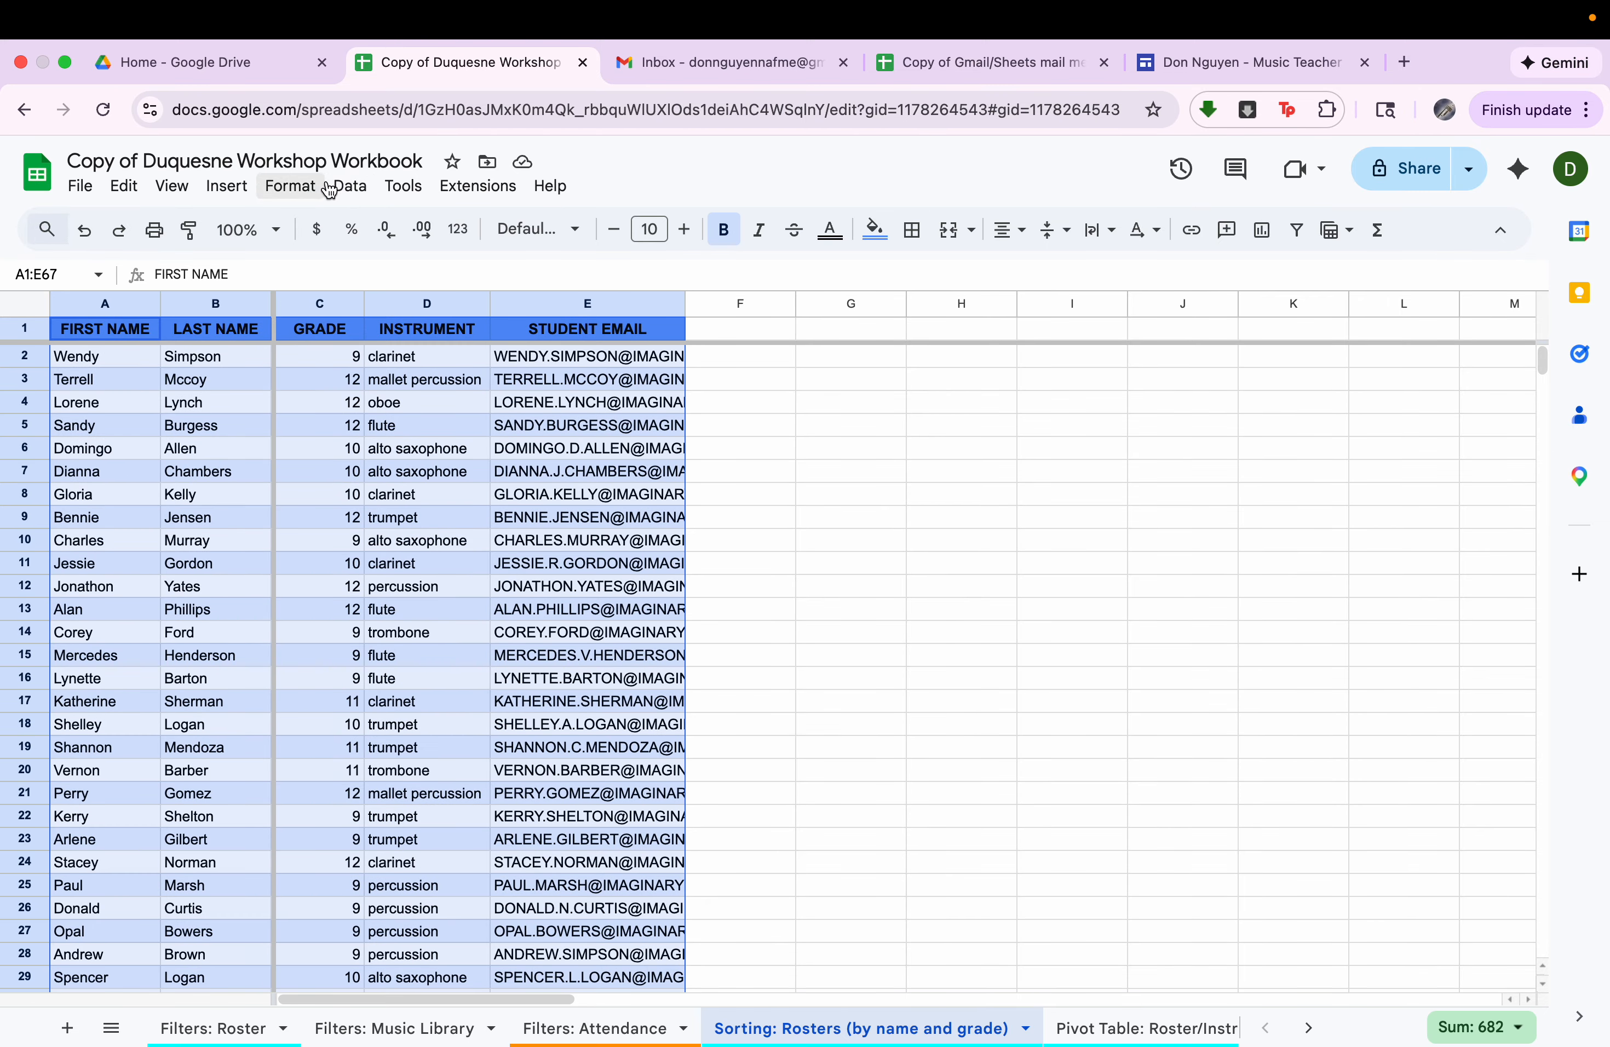
pyautogui.click(350, 185)
pyautogui.moveTo(492, 270)
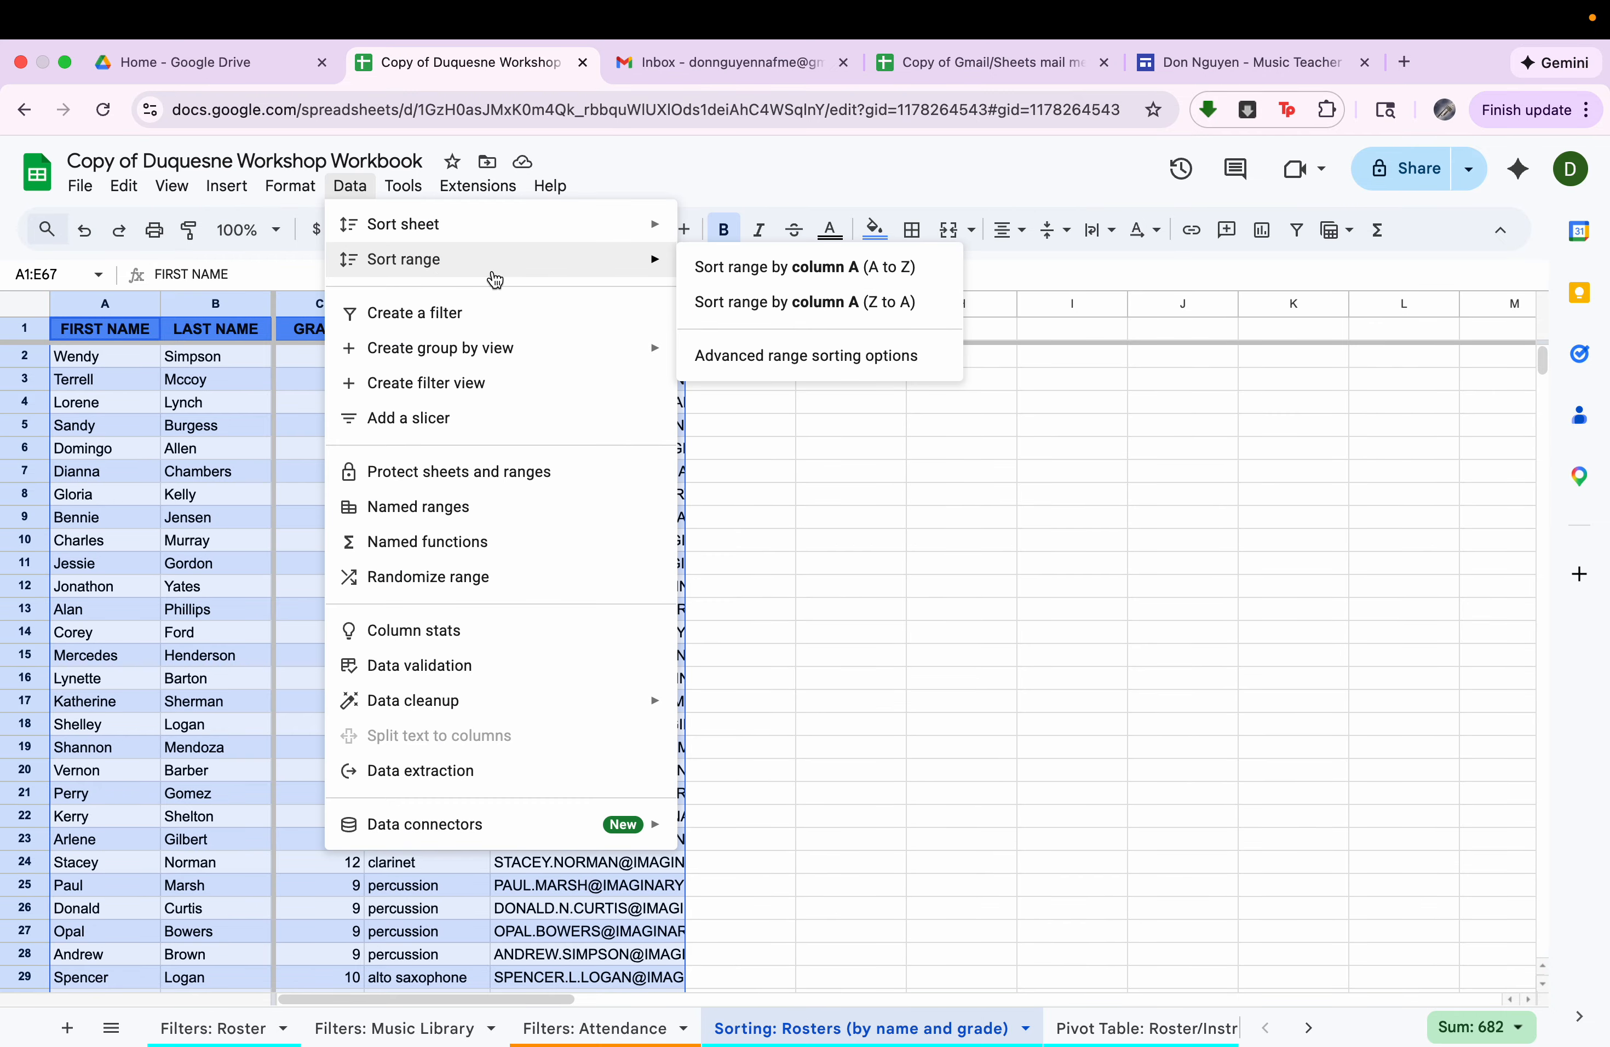
pyautogui.click(784, 356)
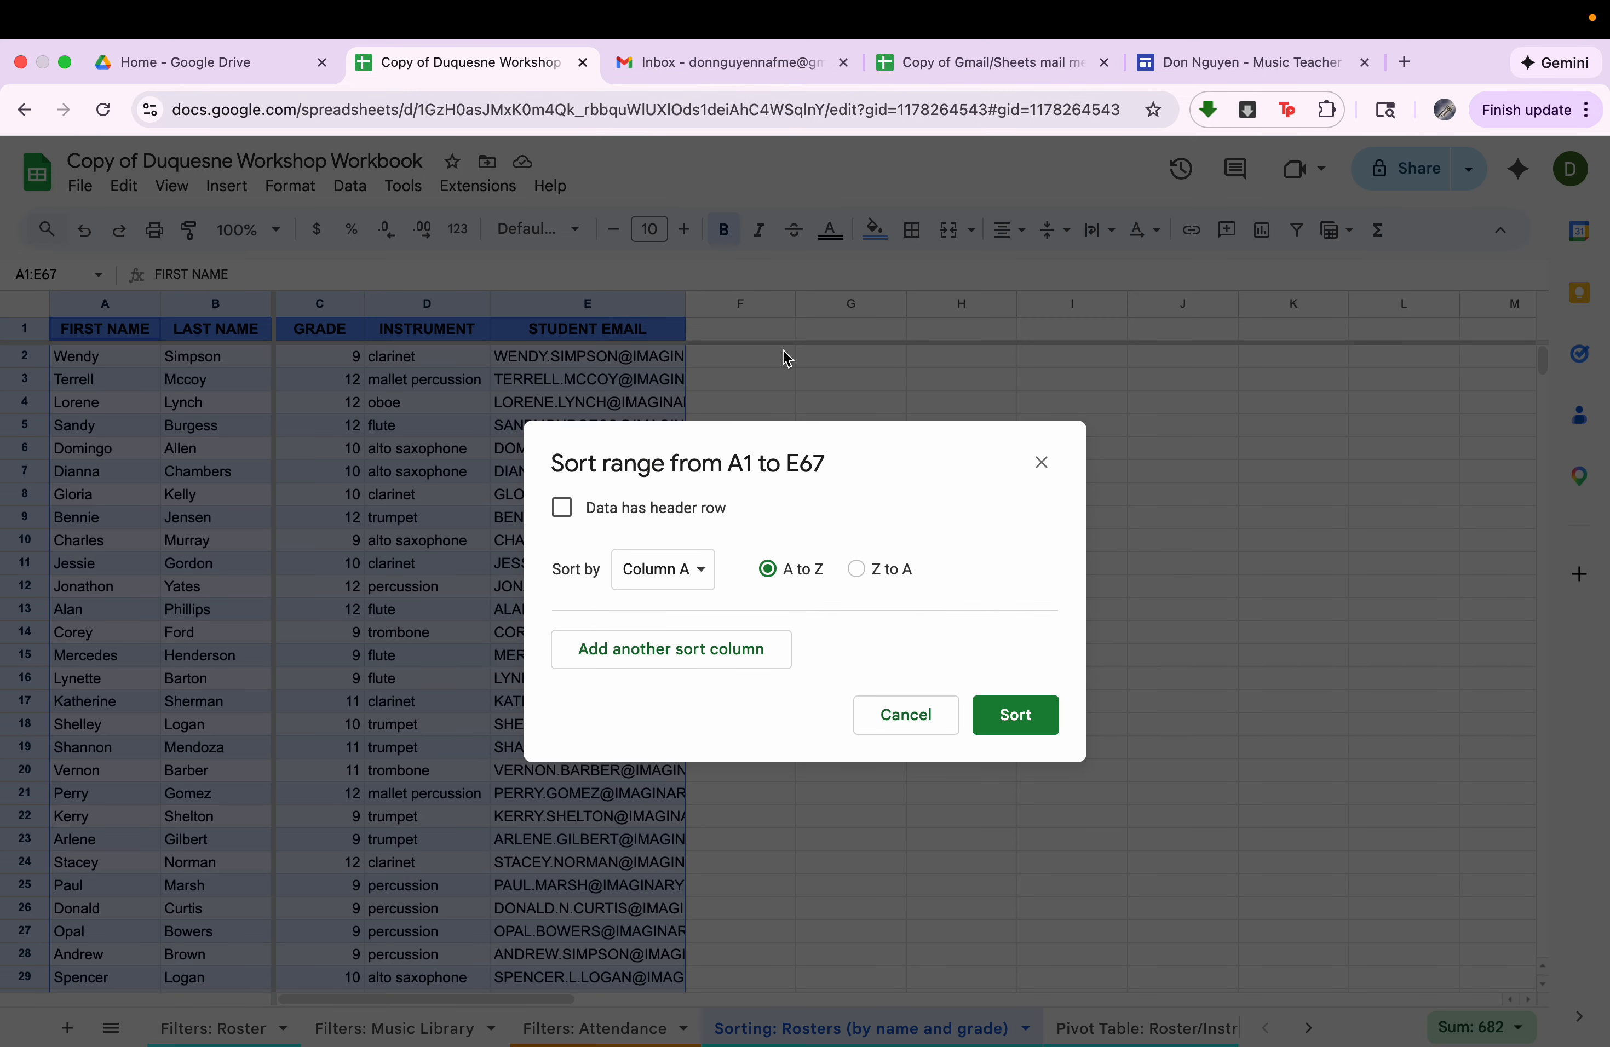
pyautogui.click(685, 584)
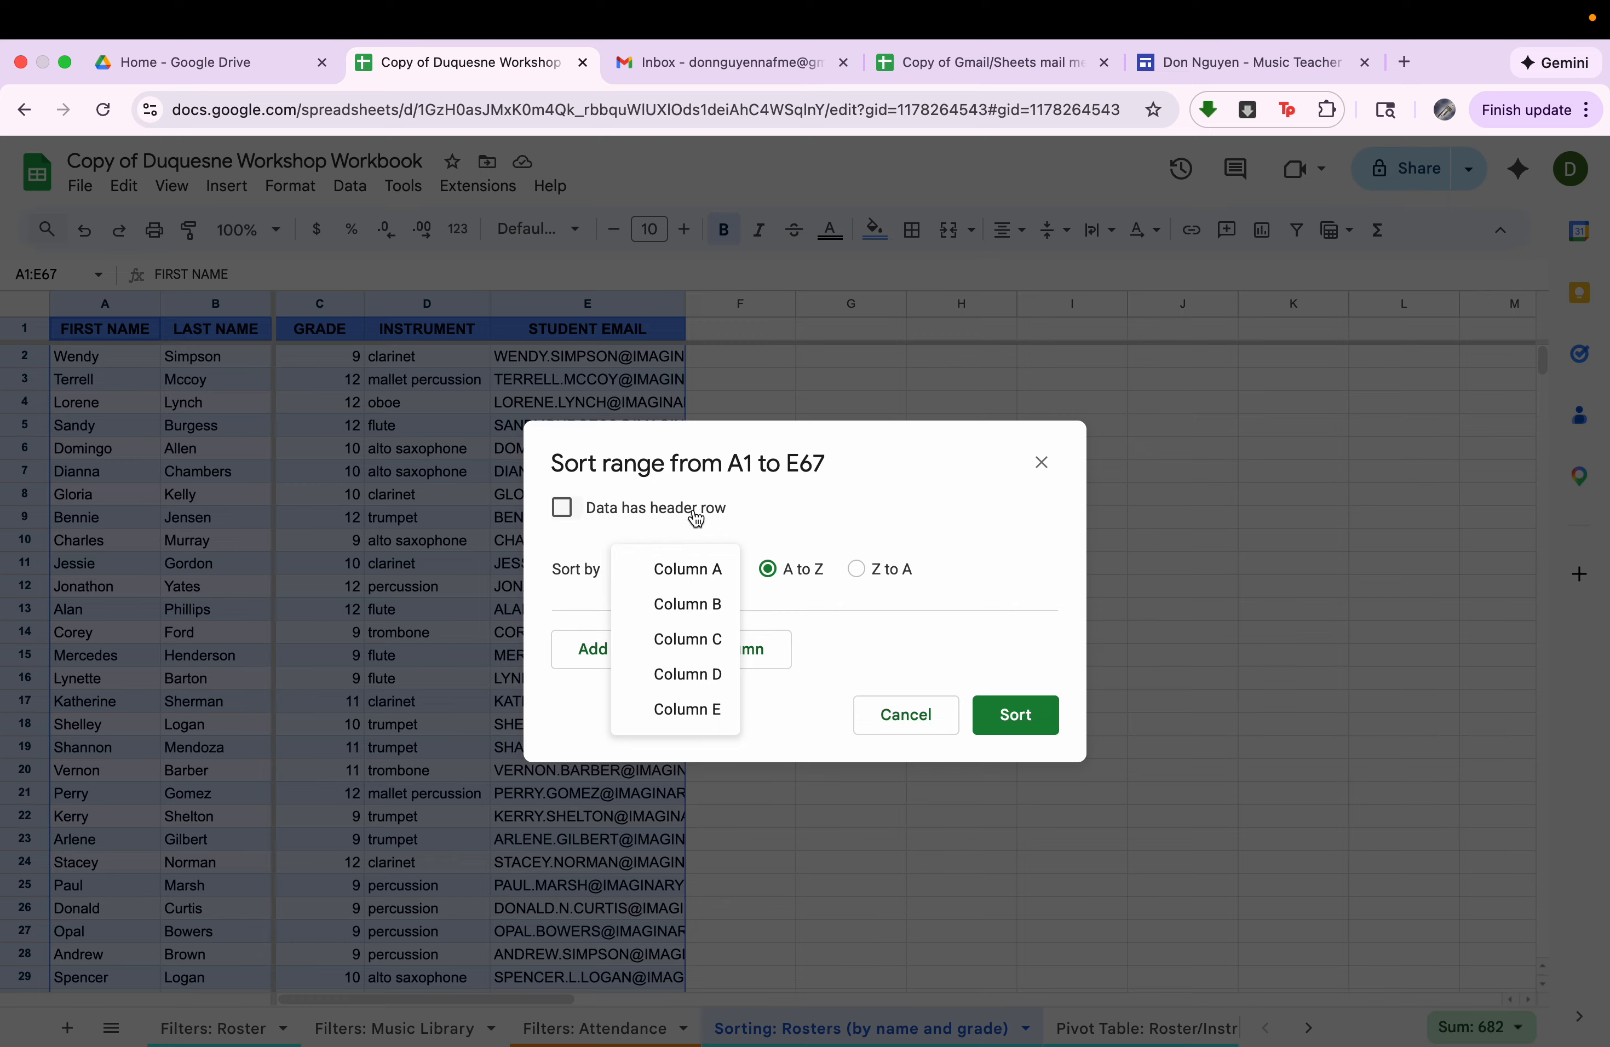
pyautogui.click(795, 515)
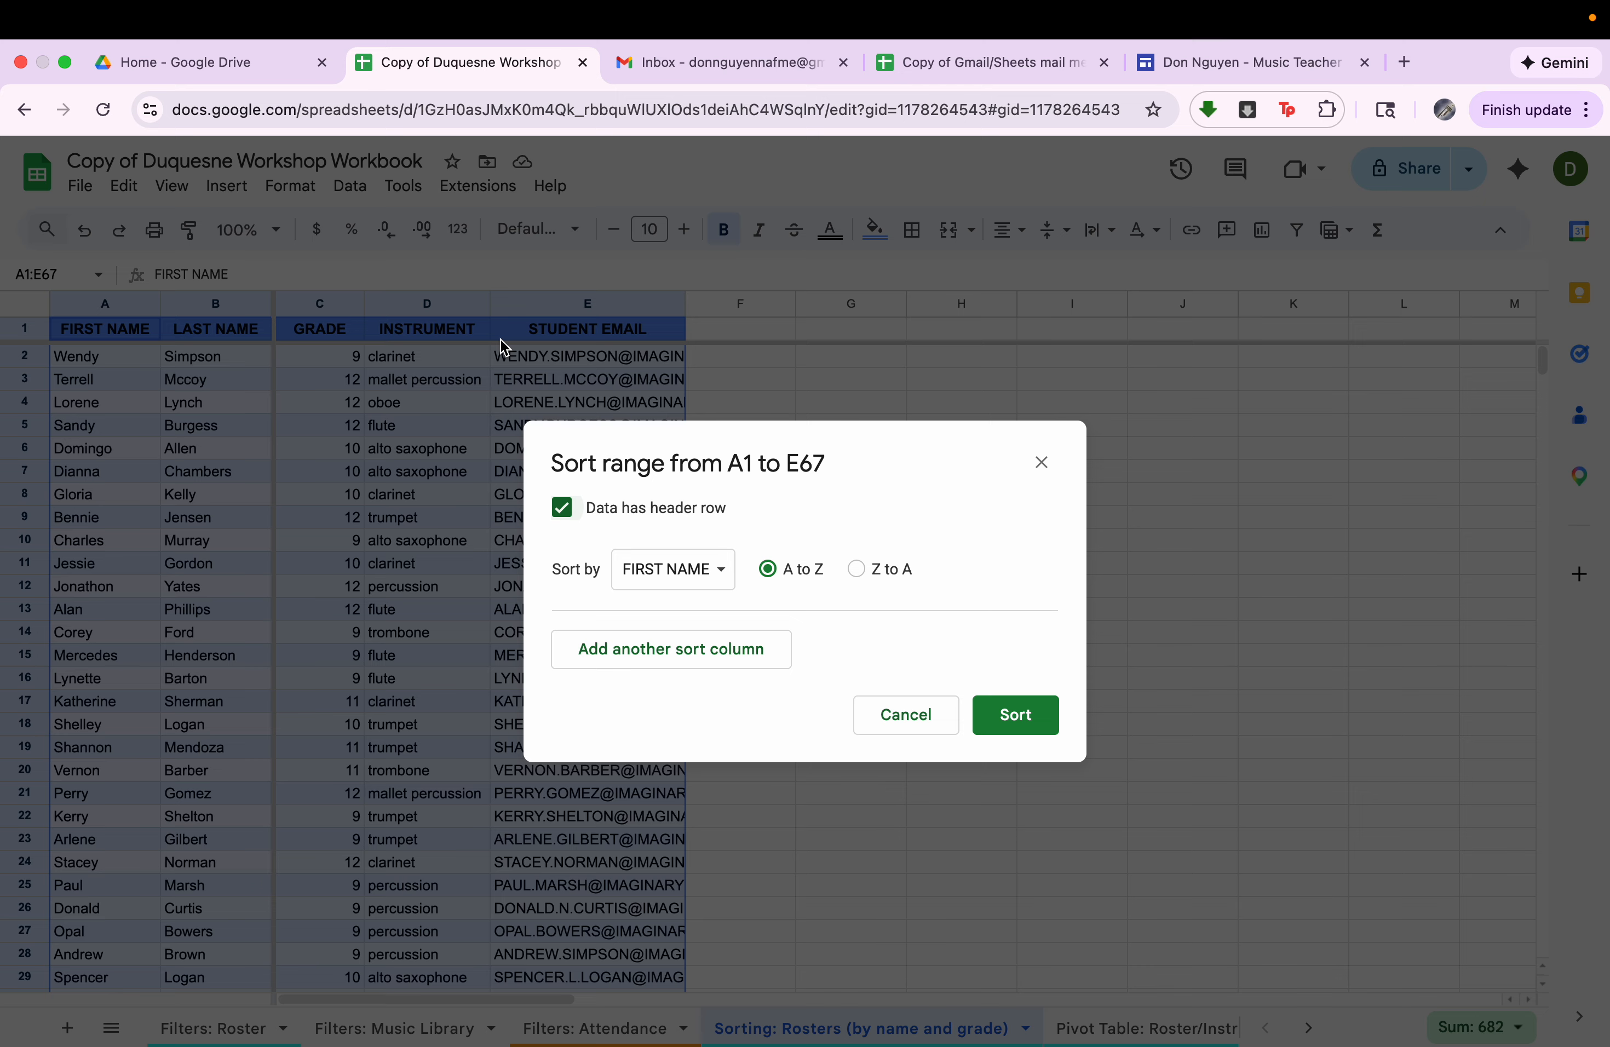
pyautogui.click(700, 571)
pyautogui.click(707, 601)
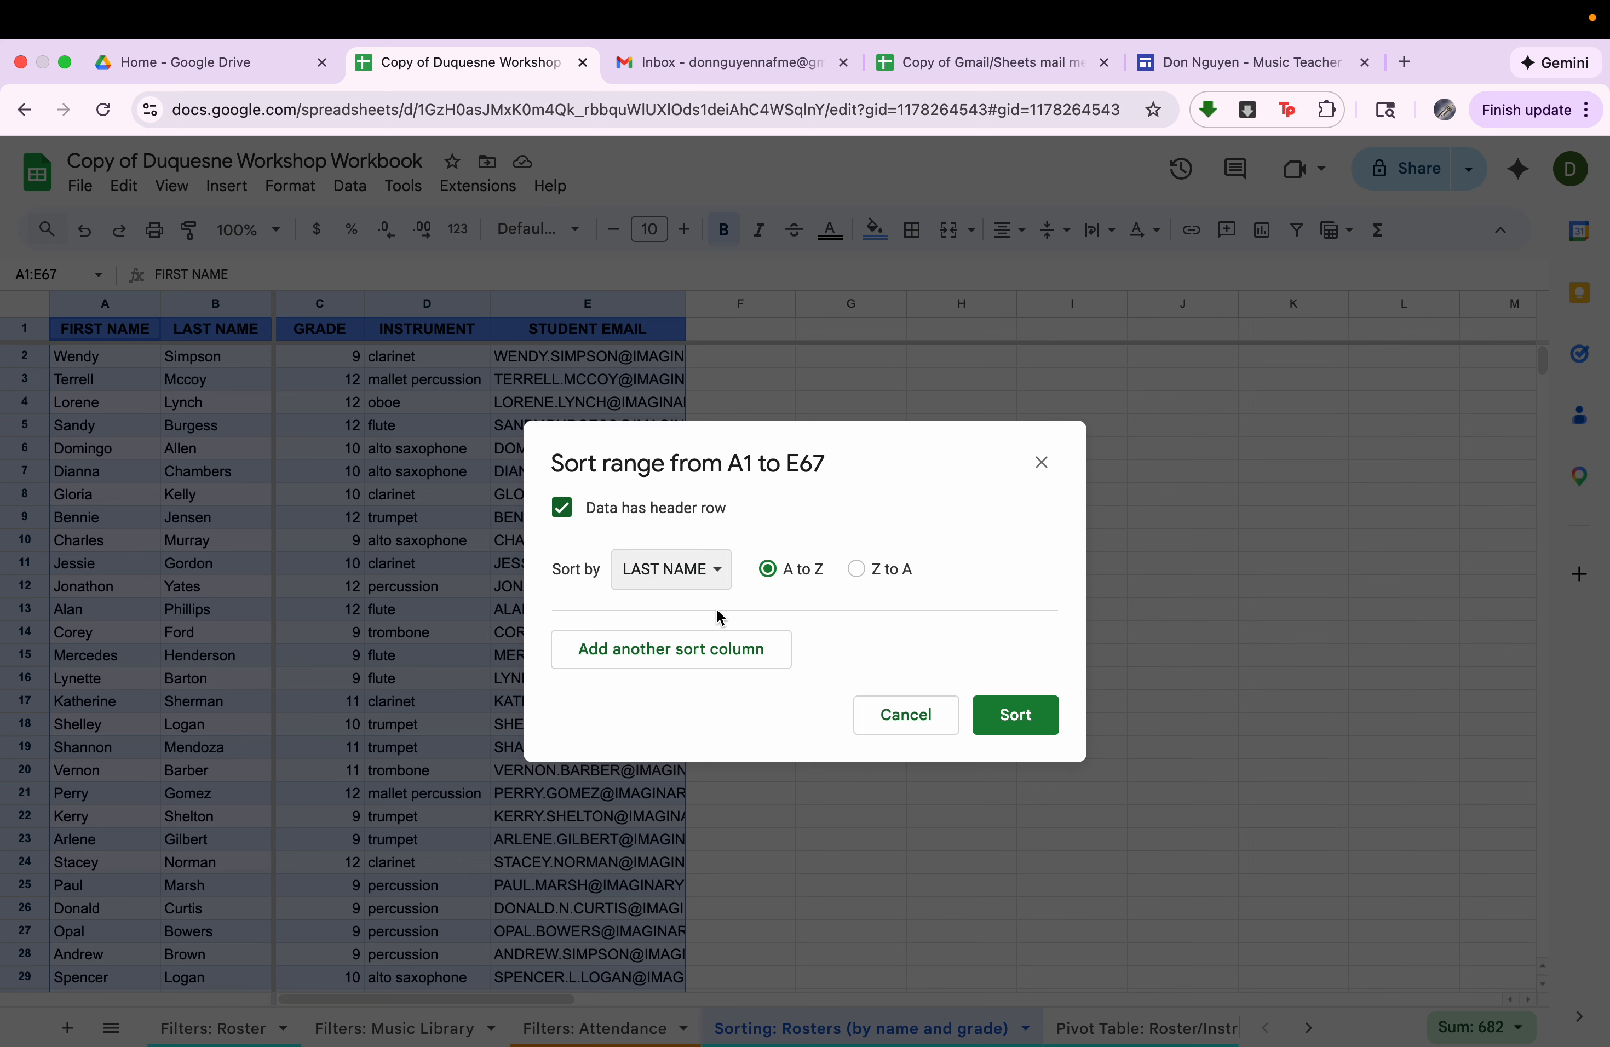
pyautogui.click(993, 714)
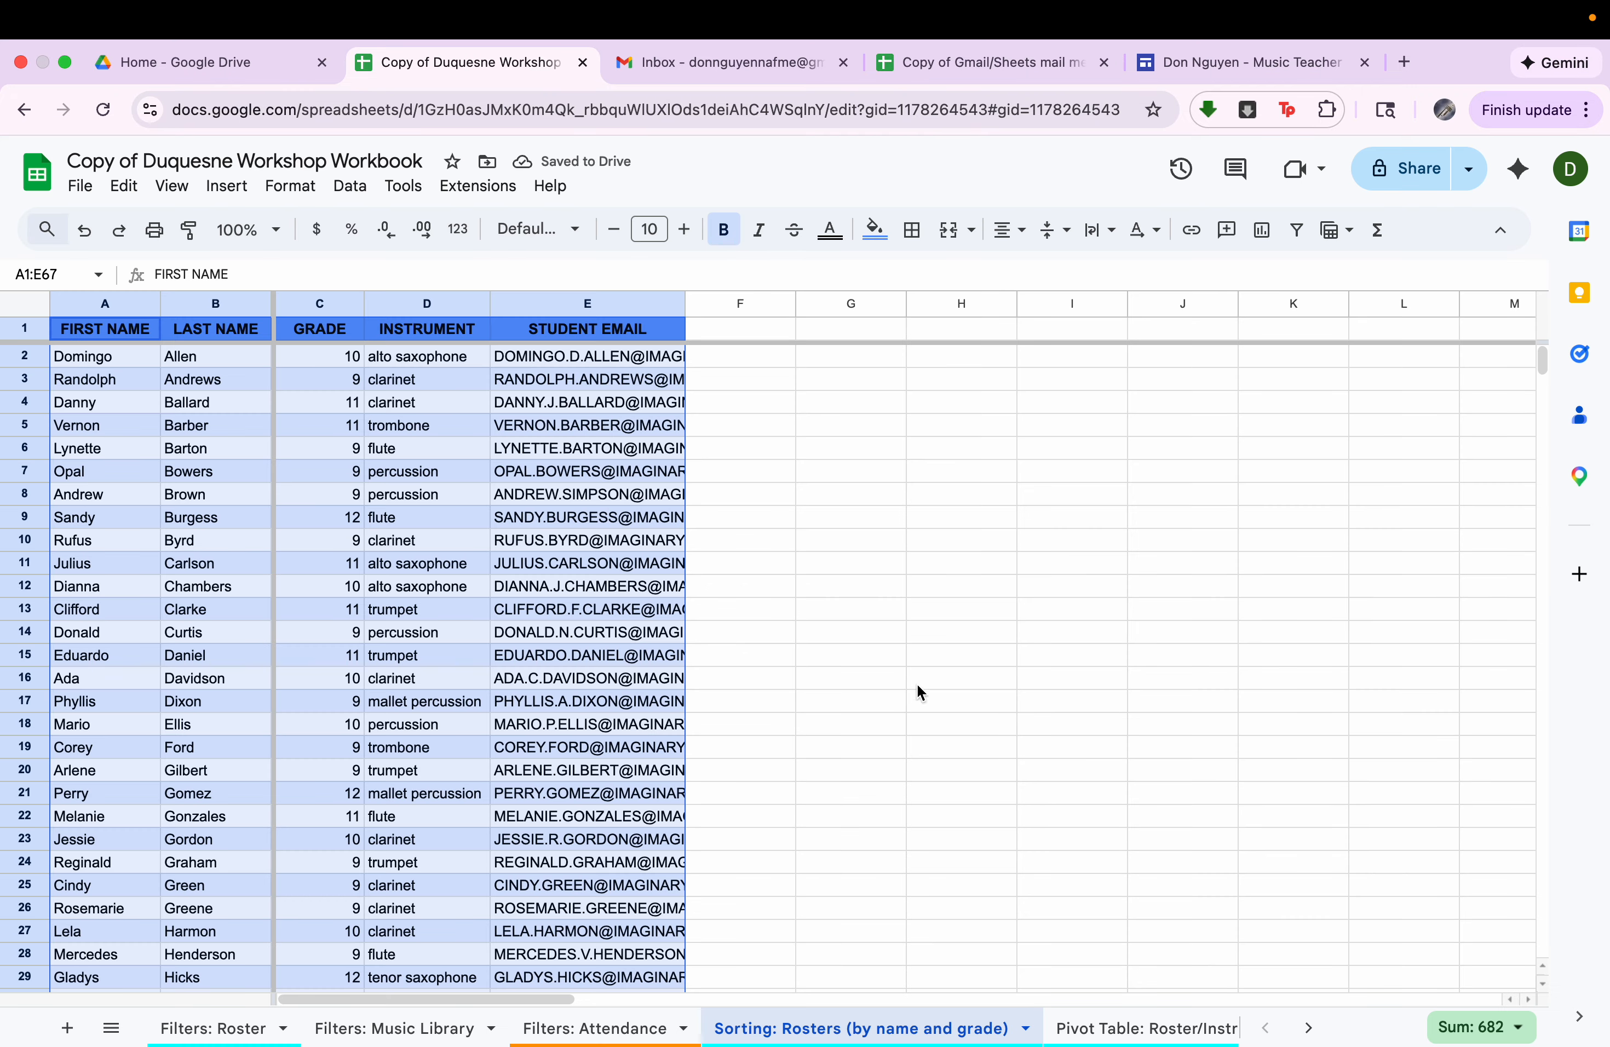
# Sort the roster range A1:E67 by INSTRUMENT from A to Z, with the first row as a header.
pyautogui.click(444, 428)
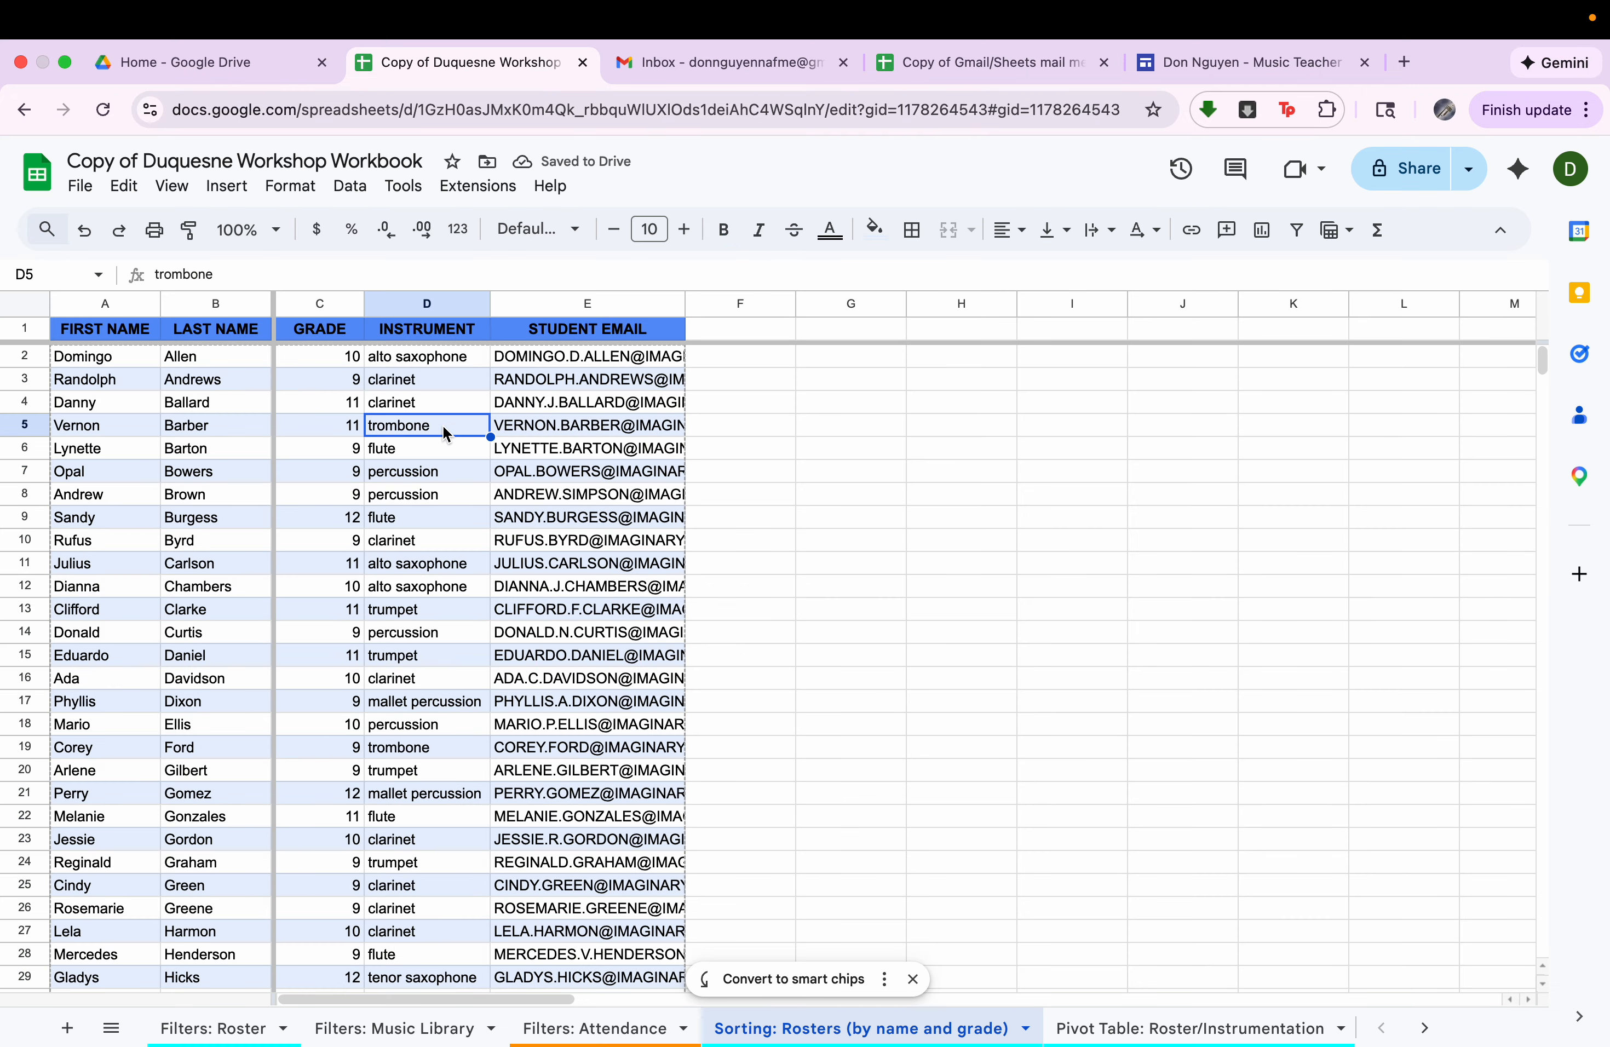
pyautogui.click(174, 330)
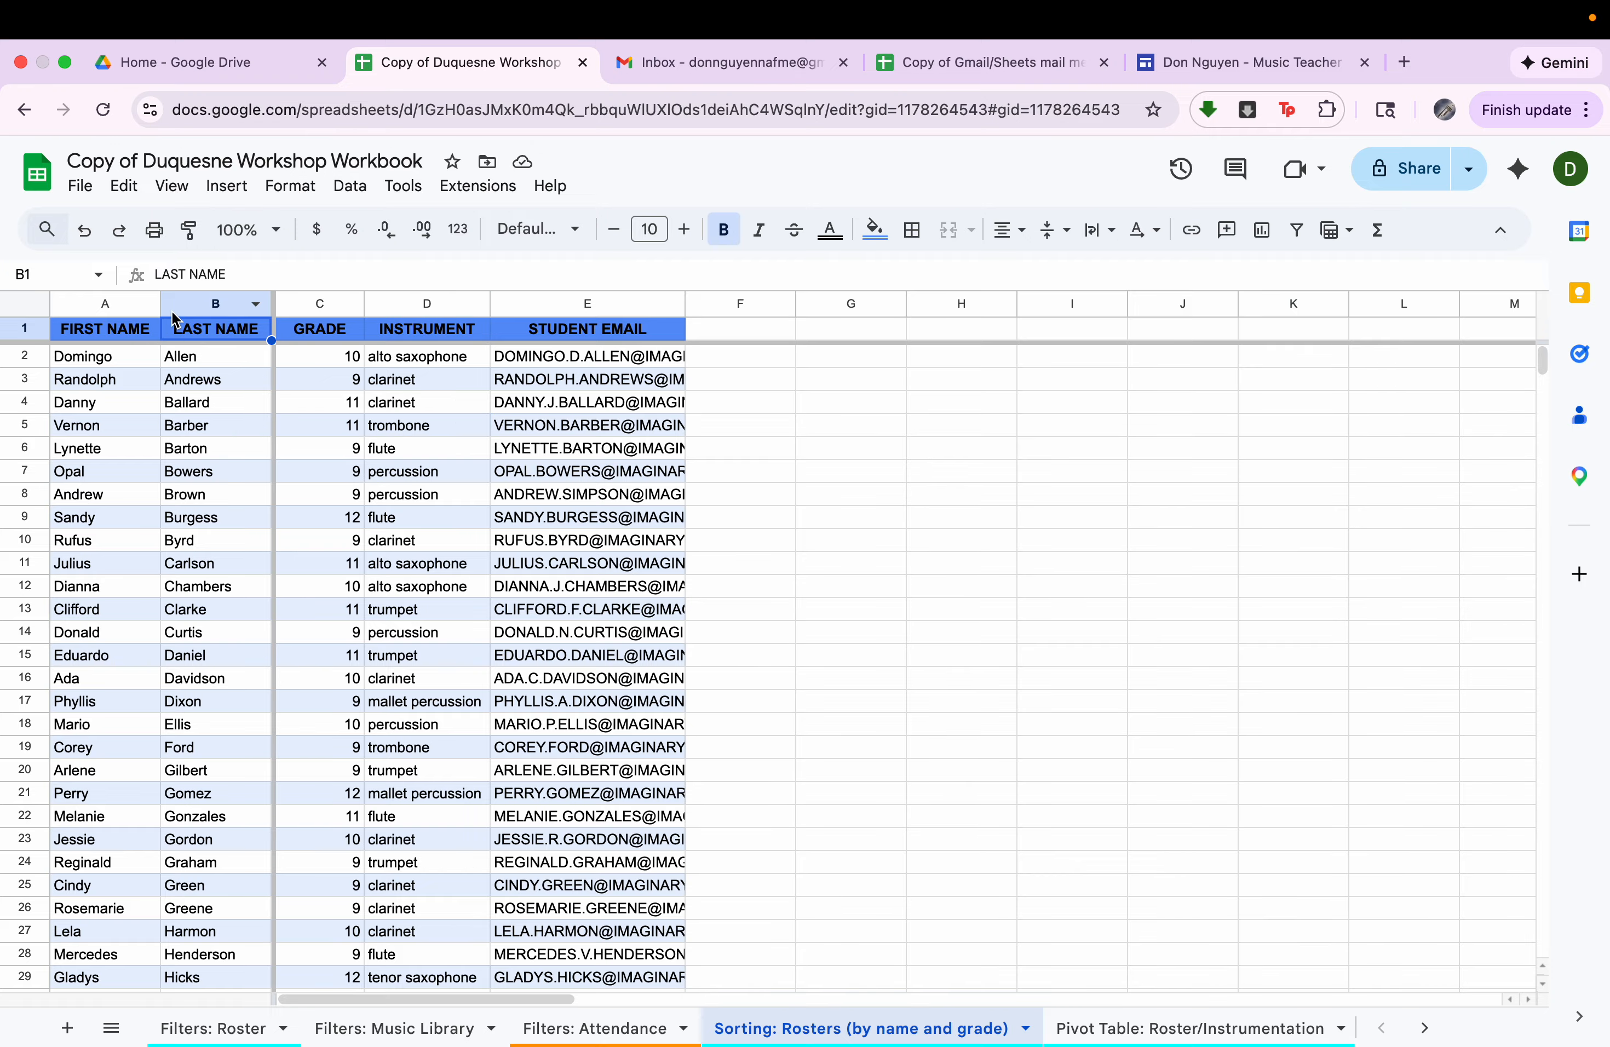
pyautogui.press('super+a')
pyautogui.click(350, 186)
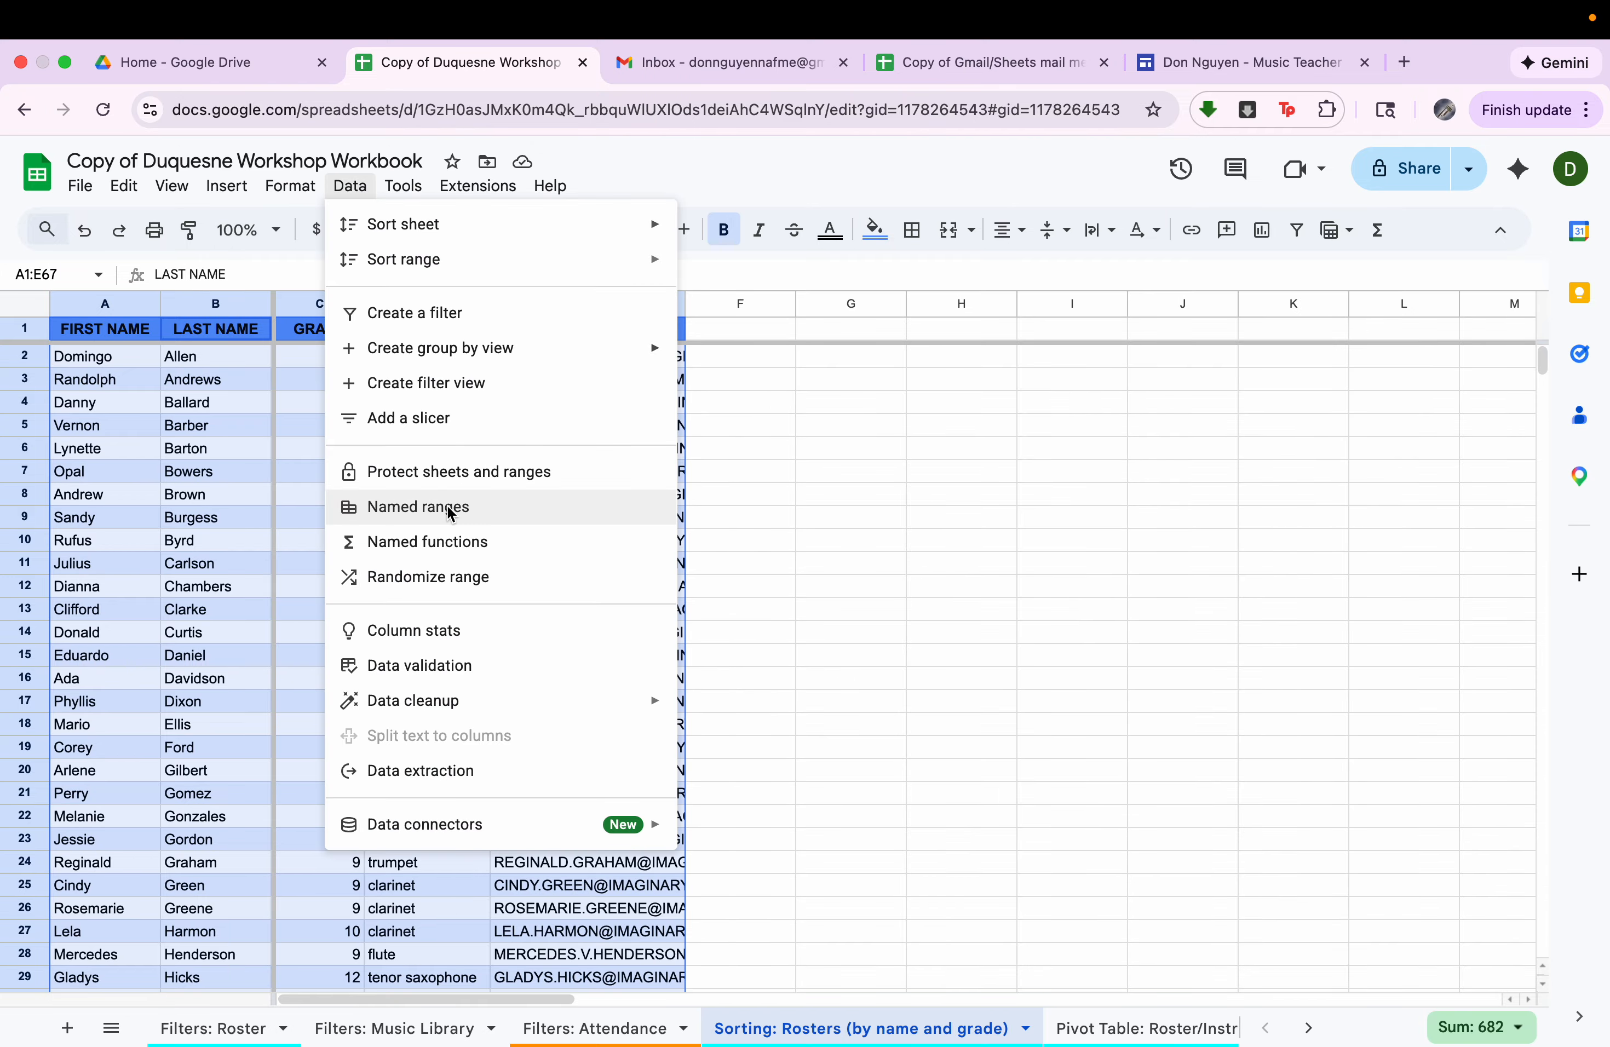
pyautogui.moveTo(476, 262)
pyautogui.click(726, 354)
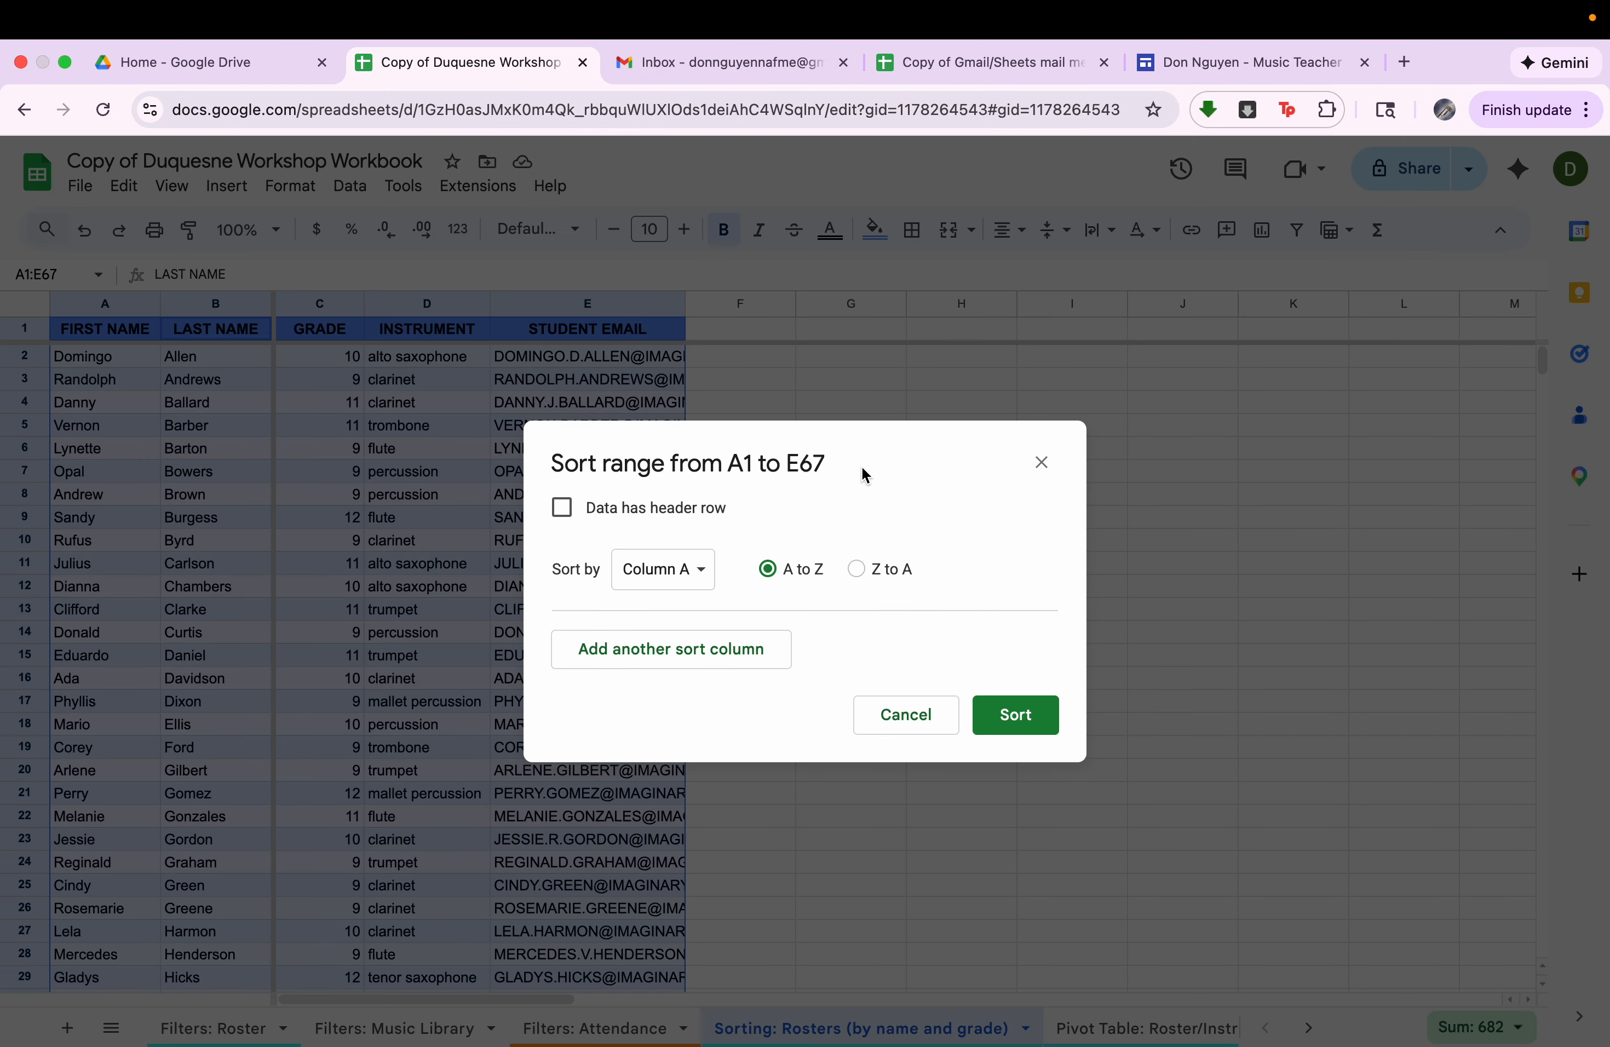
pyautogui.click(656, 507)
pyautogui.click(663, 569)
pyautogui.click(710, 673)
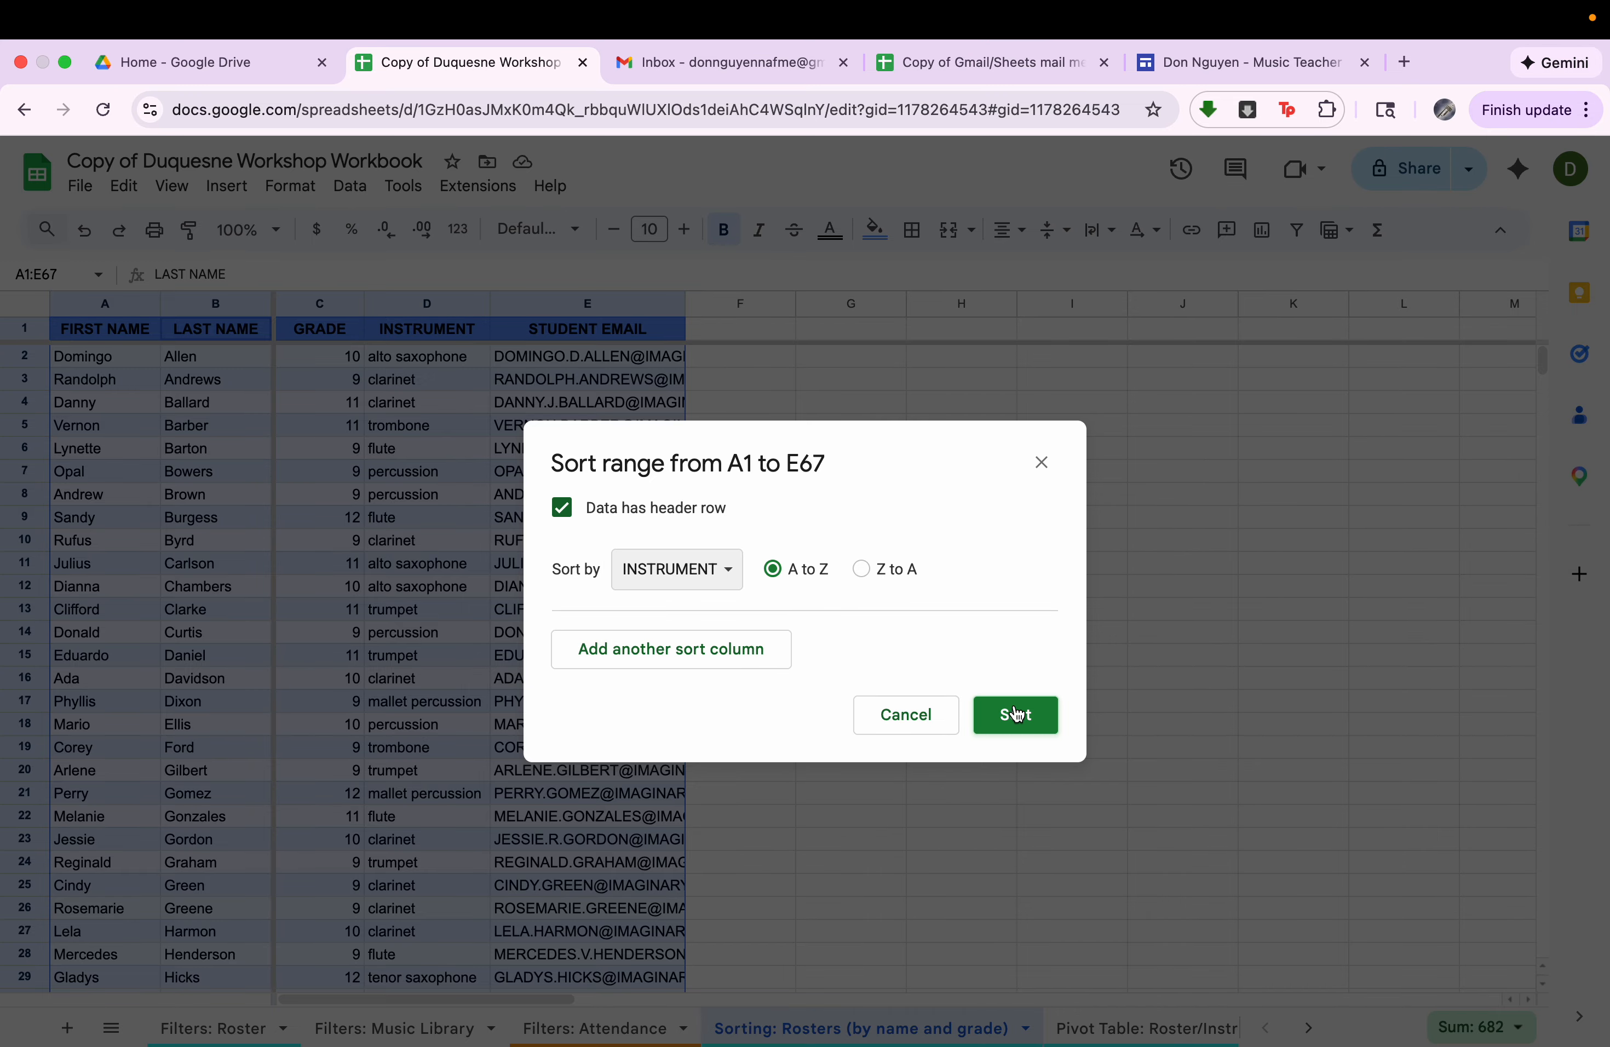
pyautogui.click(1016, 714)
pyautogui.click(413, 402)
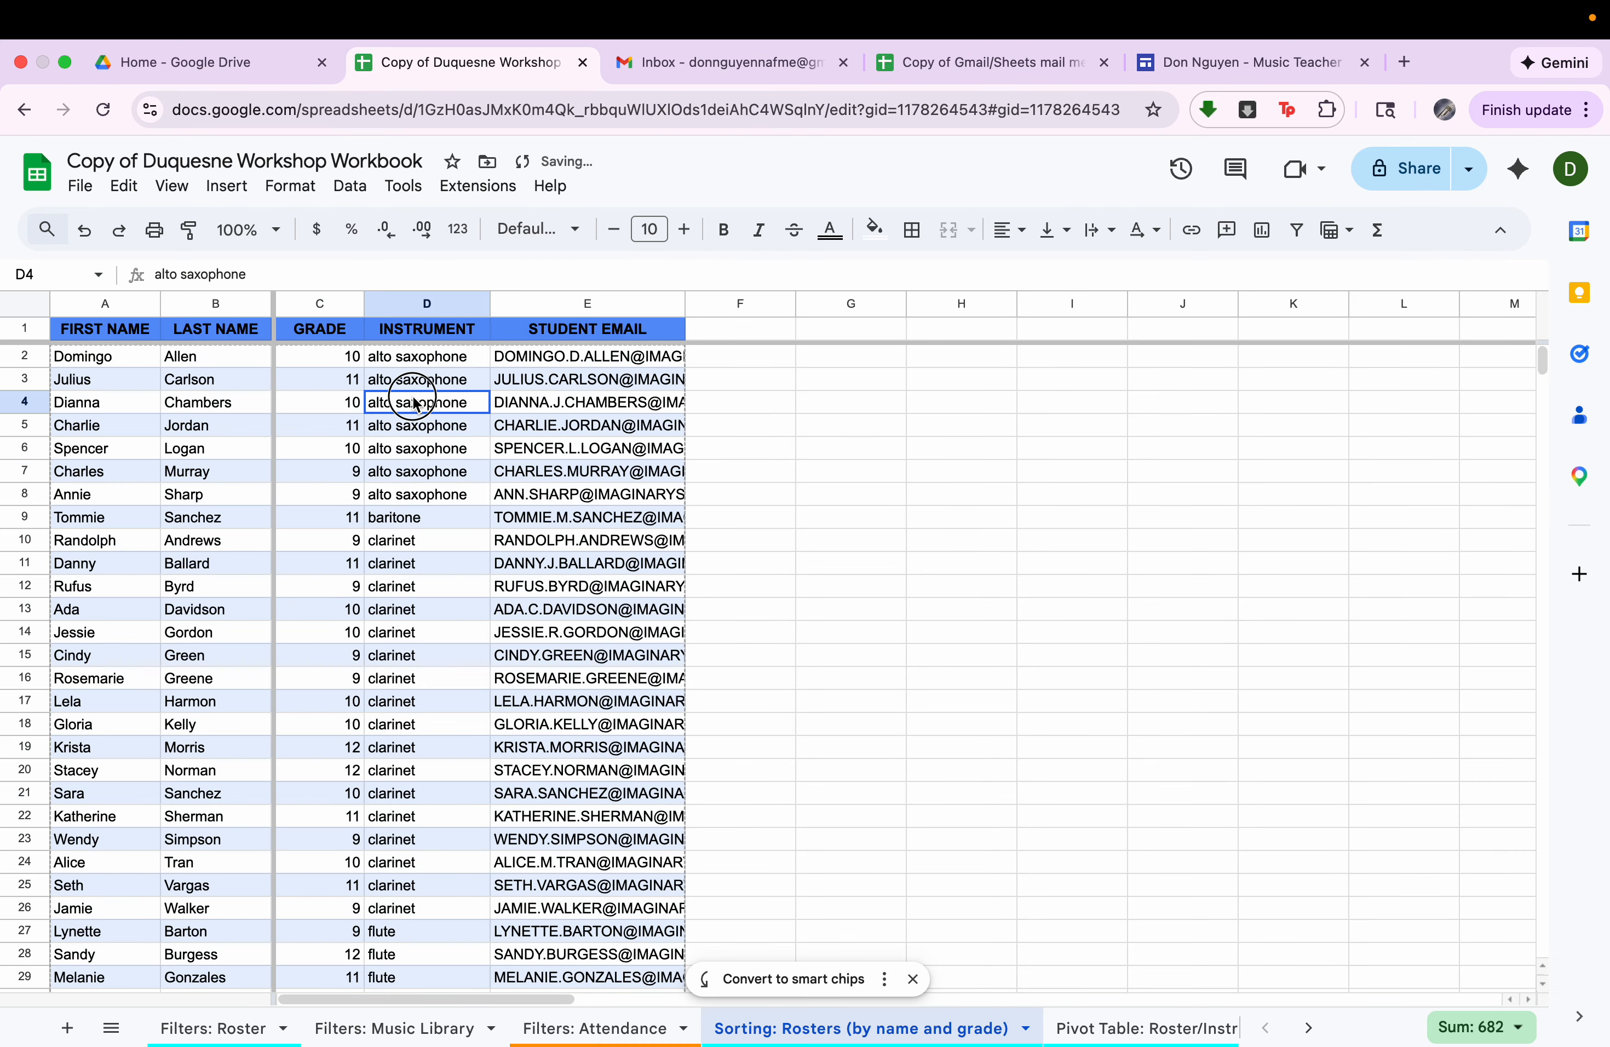
# Look over the INSTRUMENT column of the sorted roster, checking the alto saxophone, clarinet and flute groupings.
pyautogui.moveTo(413, 402); pyautogui.dragTo(413, 518)
pyautogui.scroll(-15, 415, 510)
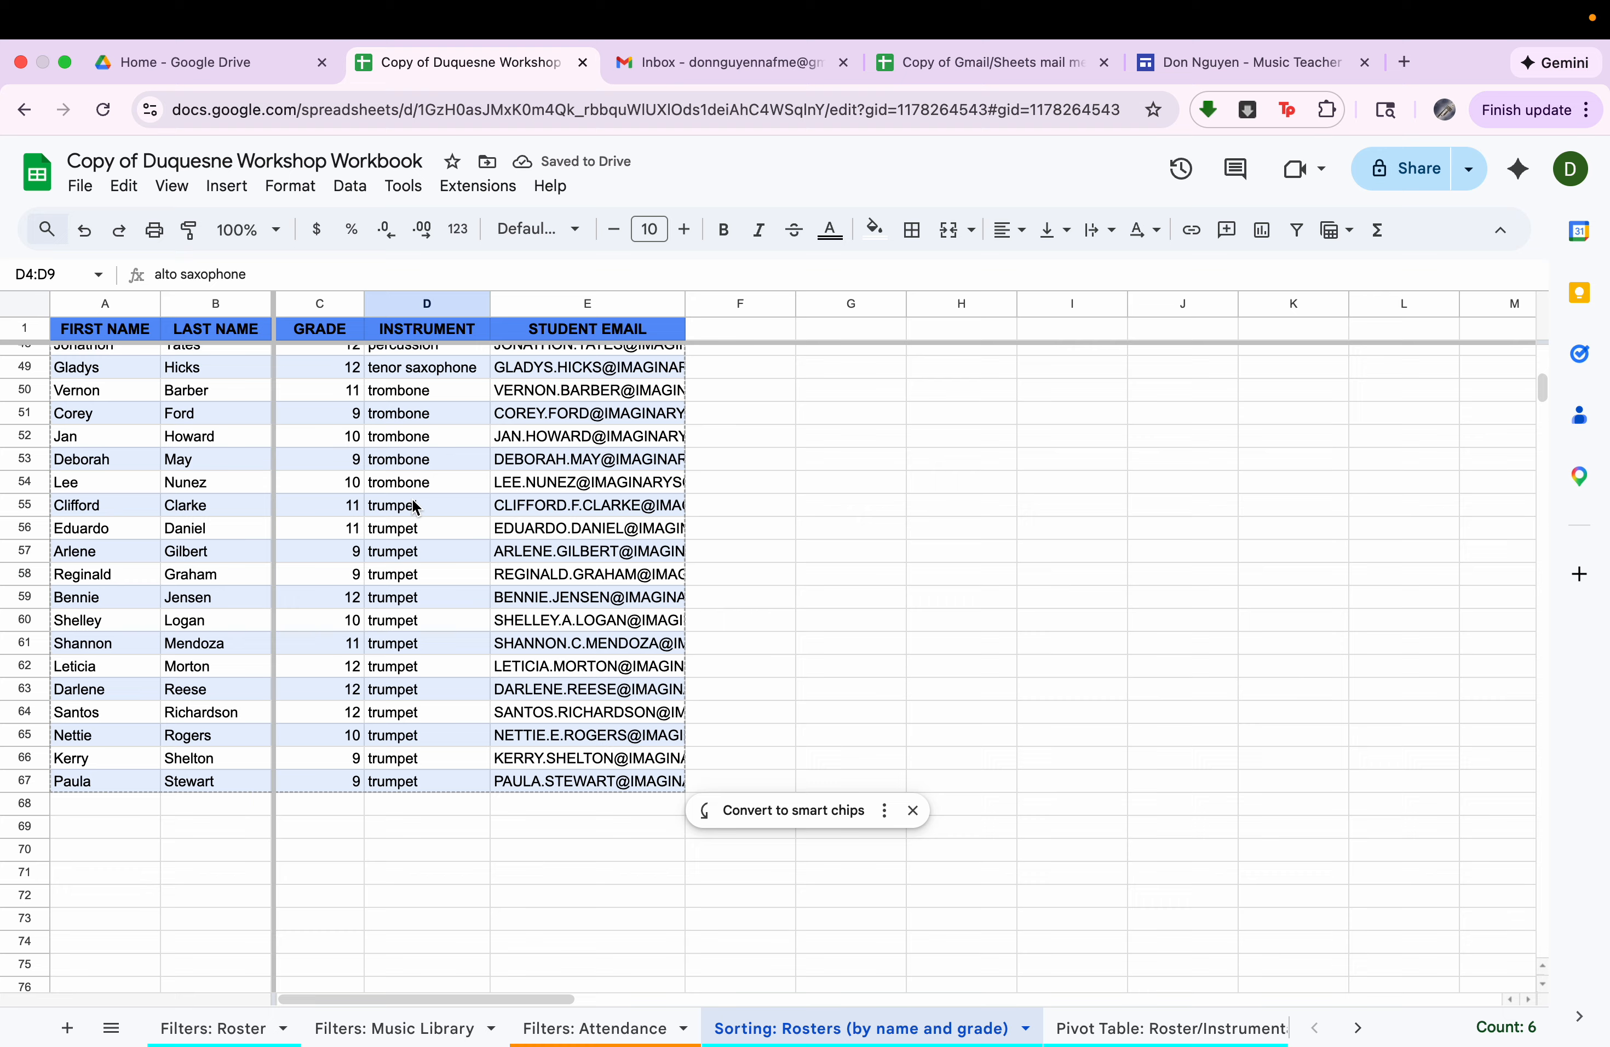
pyautogui.scroll(15, 416, 506)
pyautogui.moveTo(419, 380); pyautogui.dragTo(416, 470)
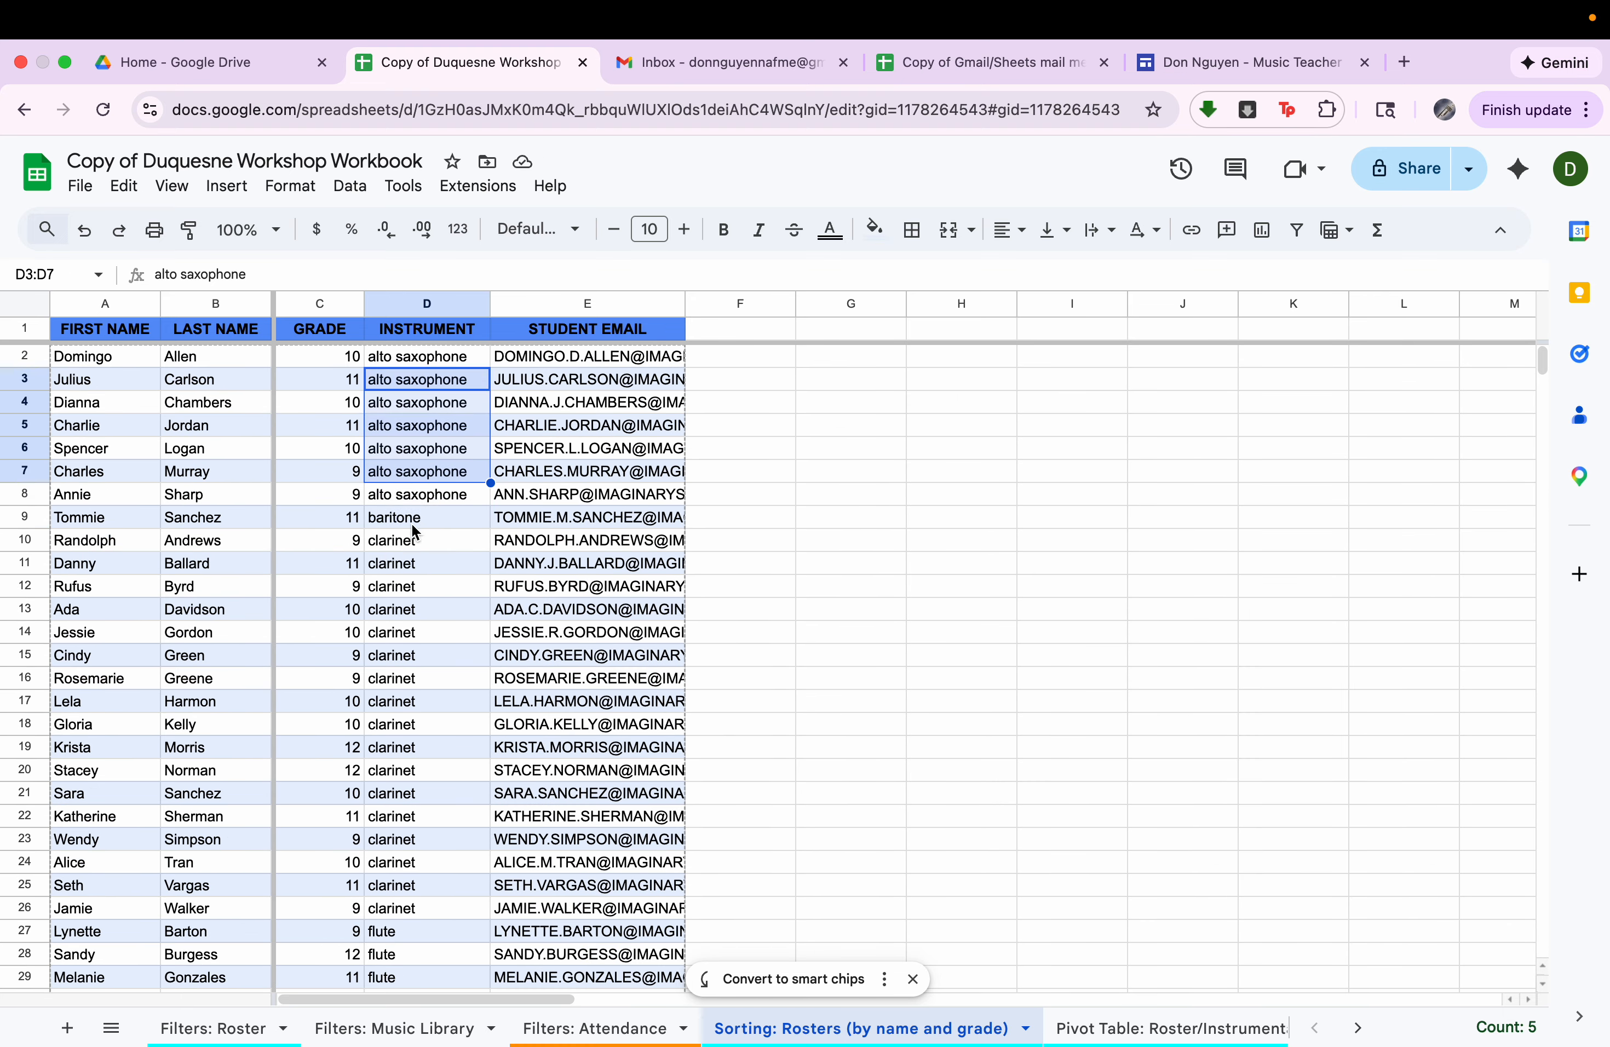
pyautogui.click(414, 523)
pyautogui.moveTo(413, 562); pyautogui.dragTo(412, 632)
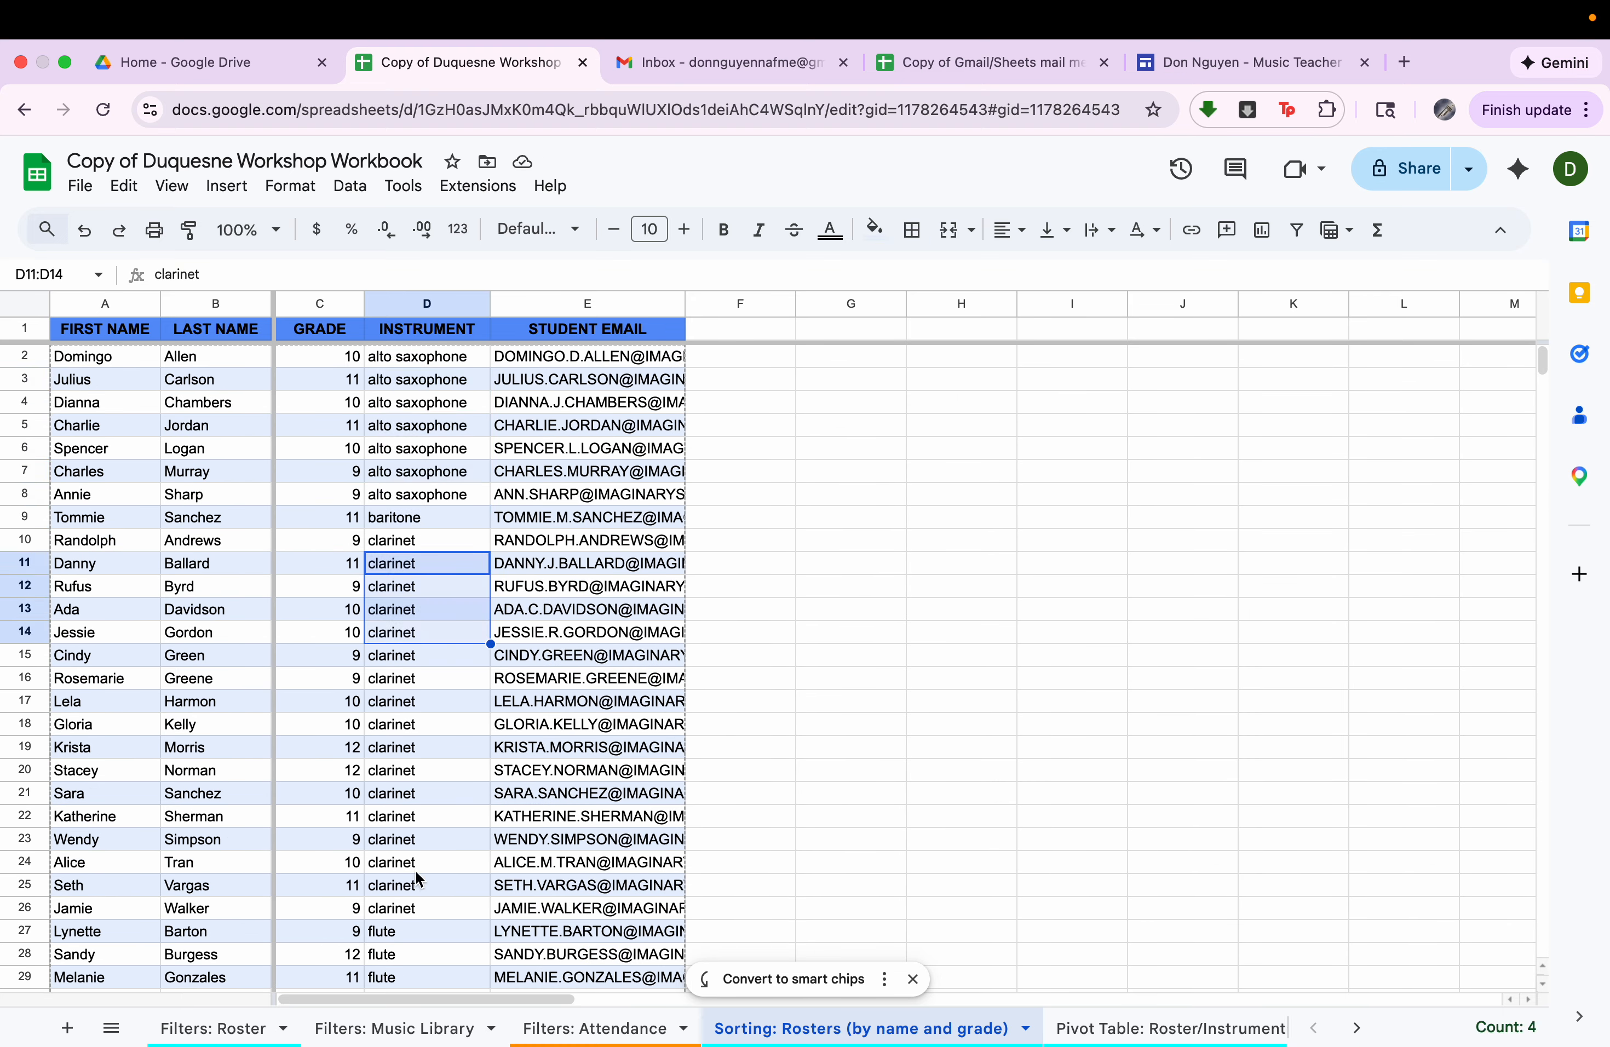
pyautogui.scroll(-3, 416, 877)
pyautogui.moveTo(414, 858); pyautogui.dragTo(418, 904)
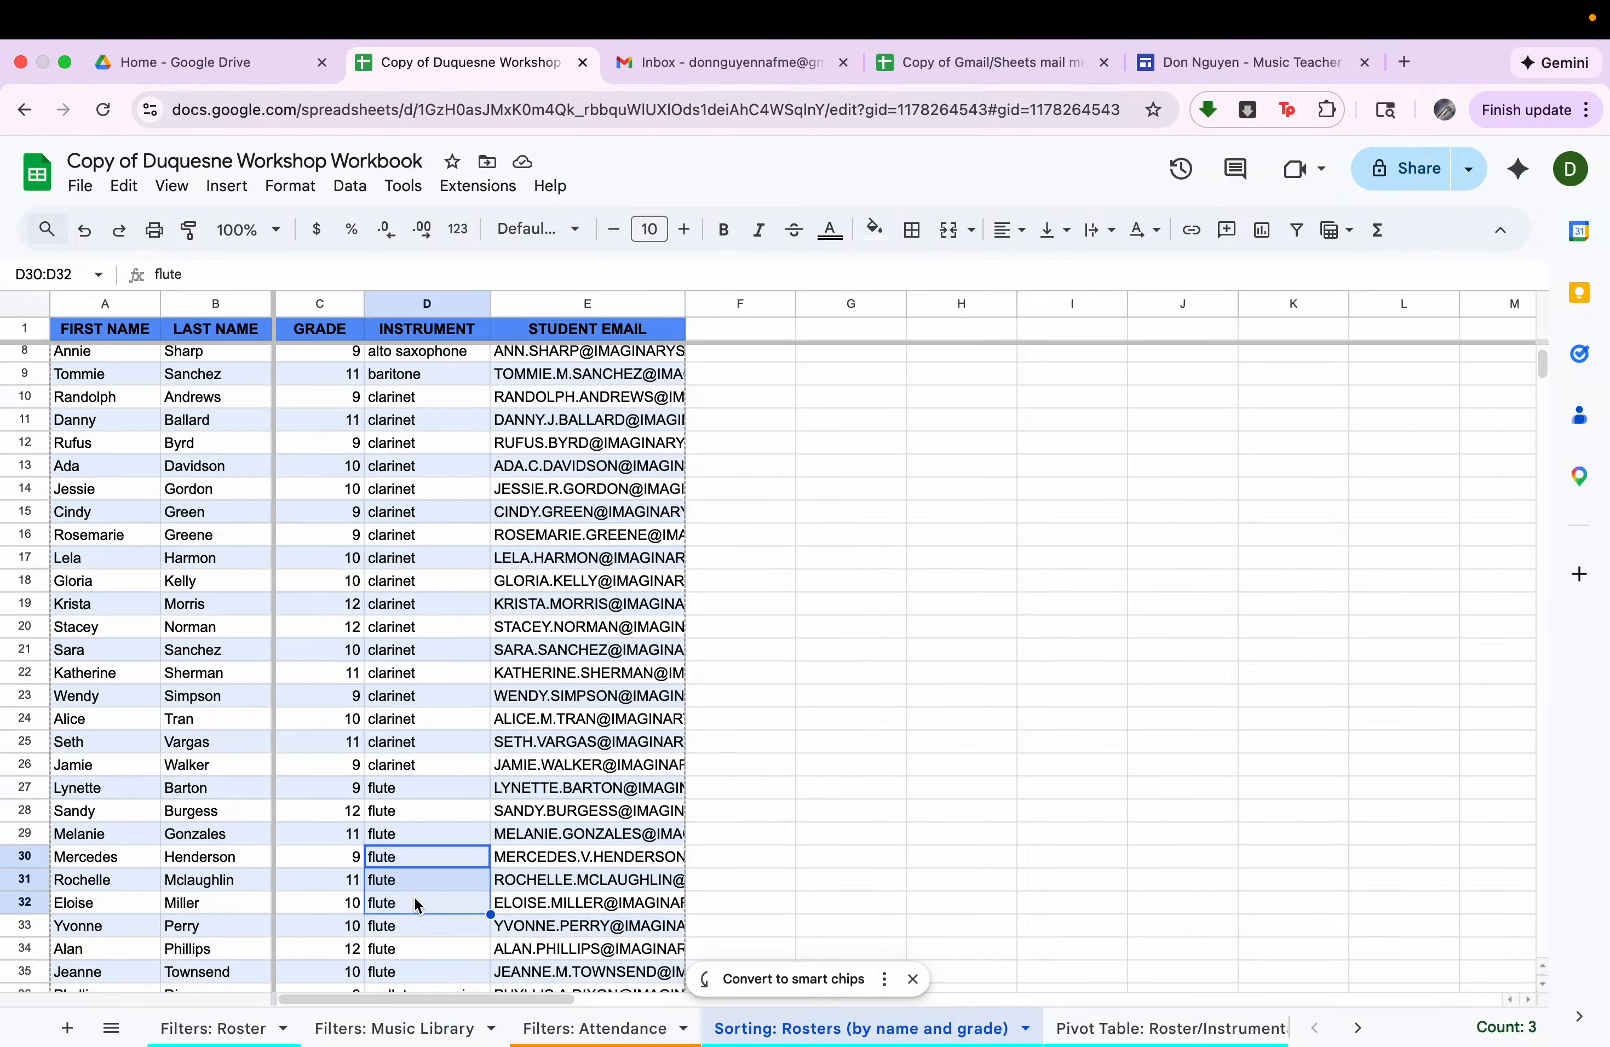
# Open the Pivot Table: Roster/Instrumentation sheet and review its first name, last name, grade and instrument columns.
pyautogui.click(1196, 1029)
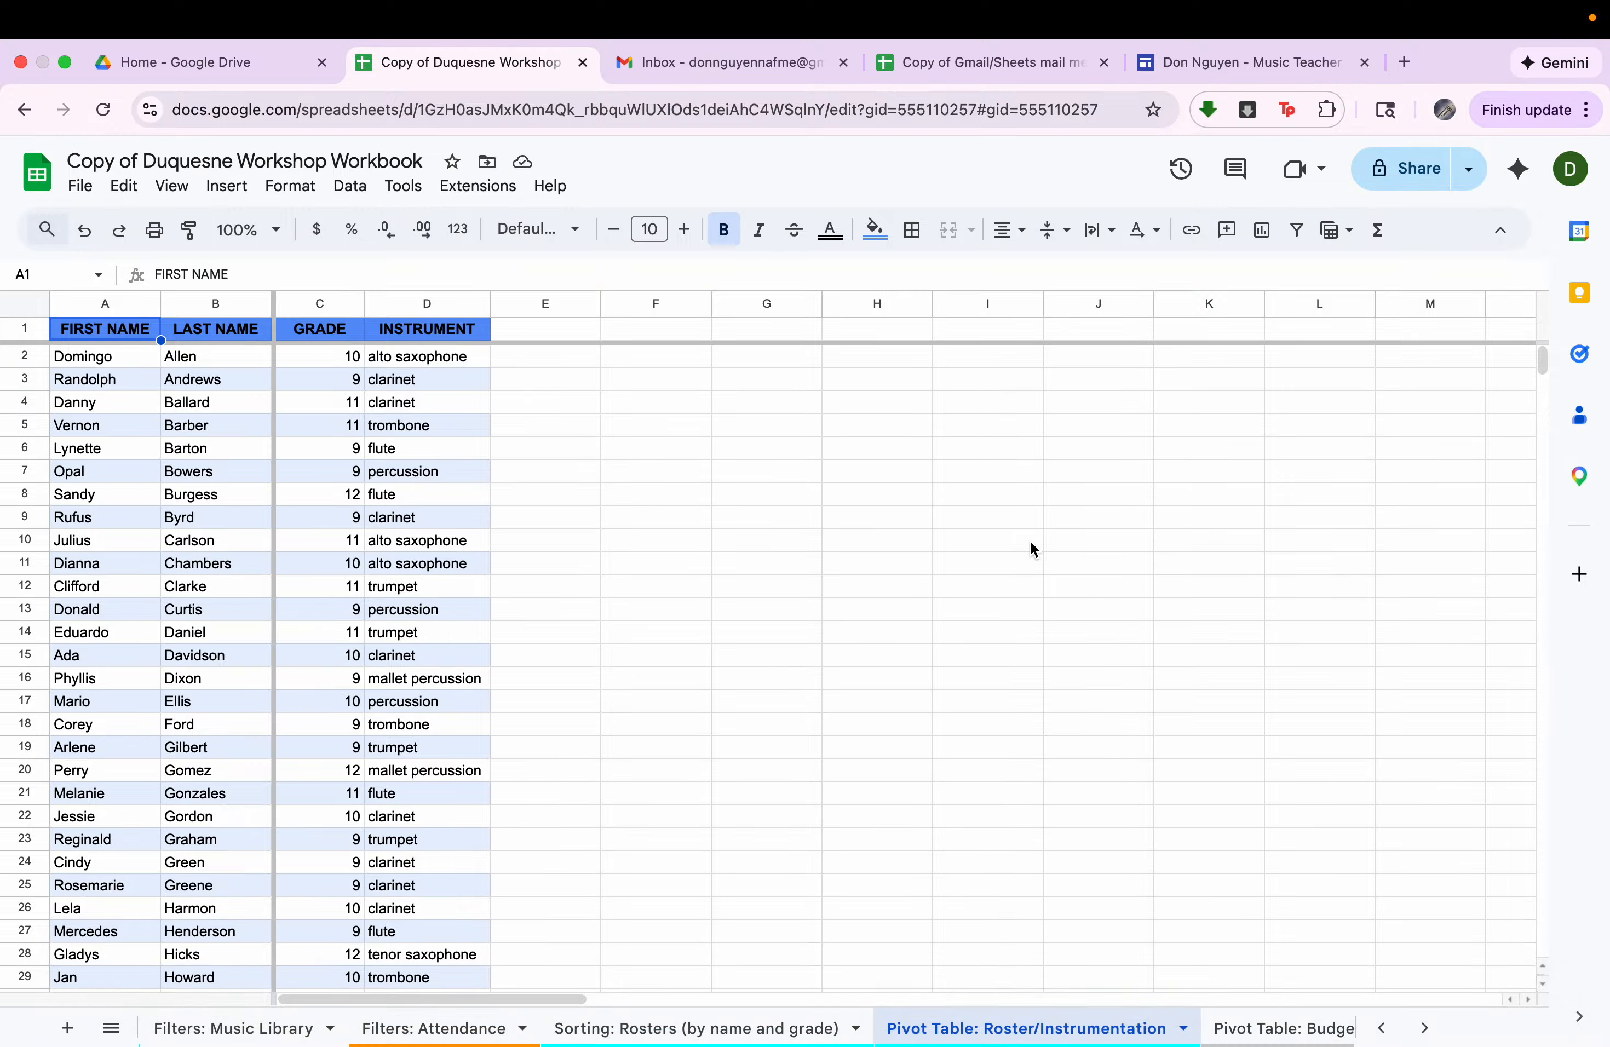
pyautogui.click(109, 304)
pyautogui.click(218, 305)
pyautogui.click(315, 305)
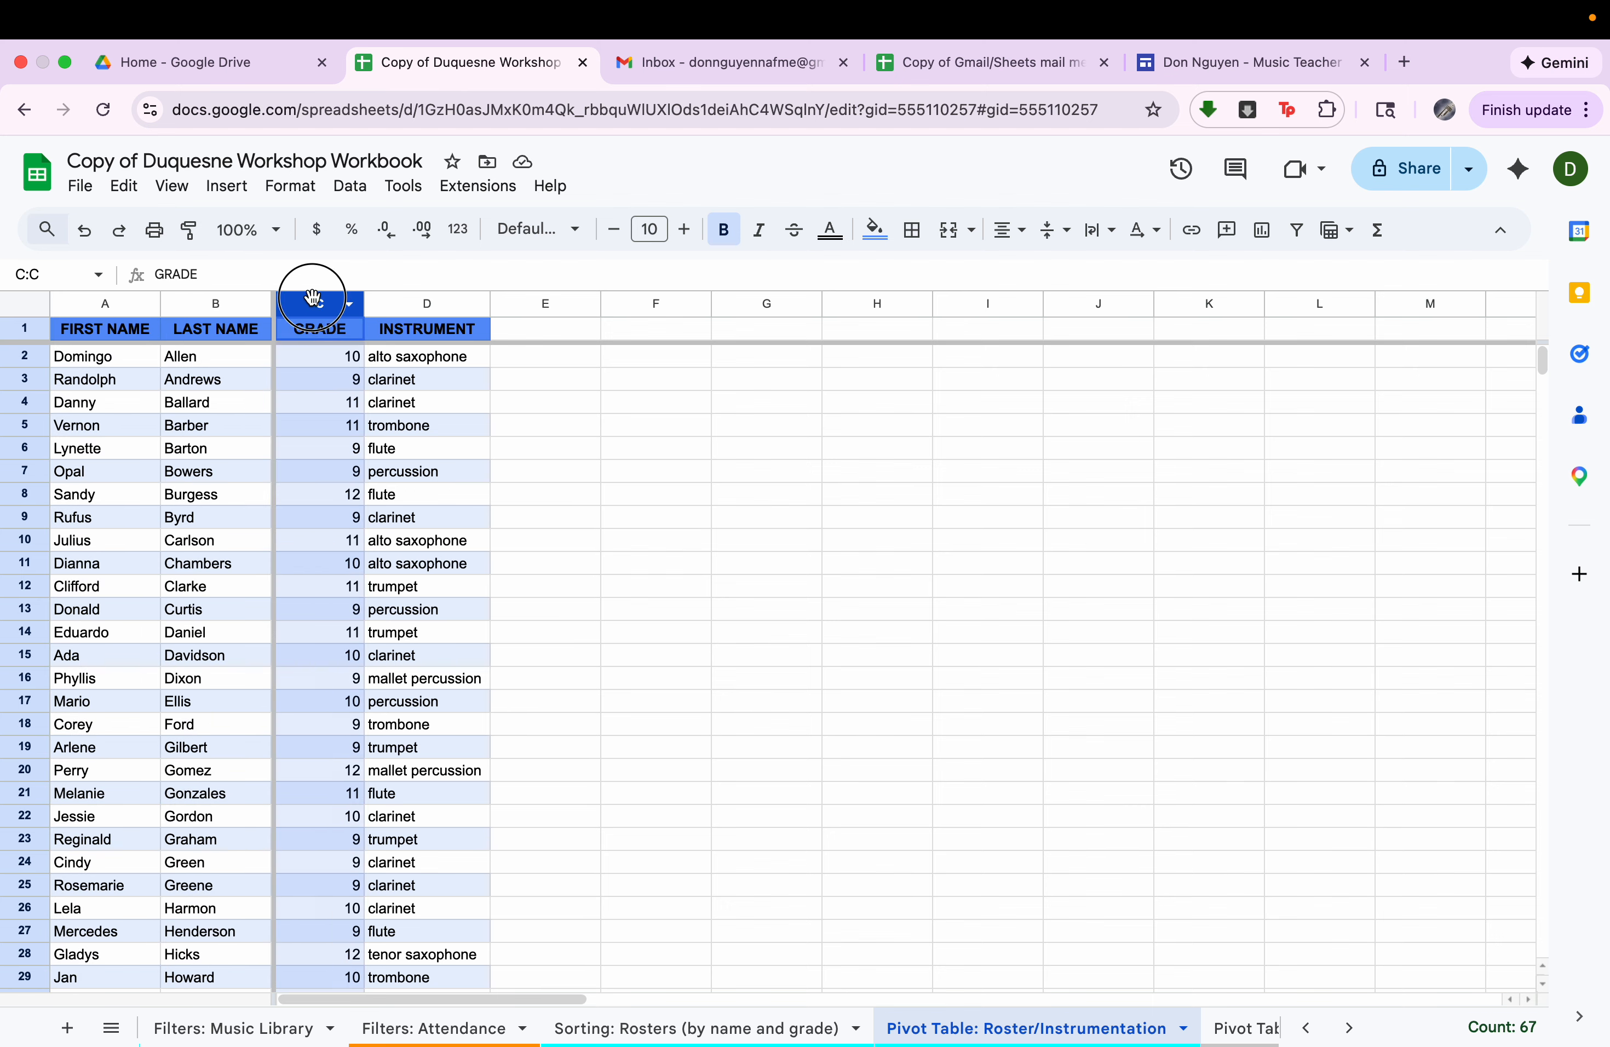
pyautogui.click(418, 302)
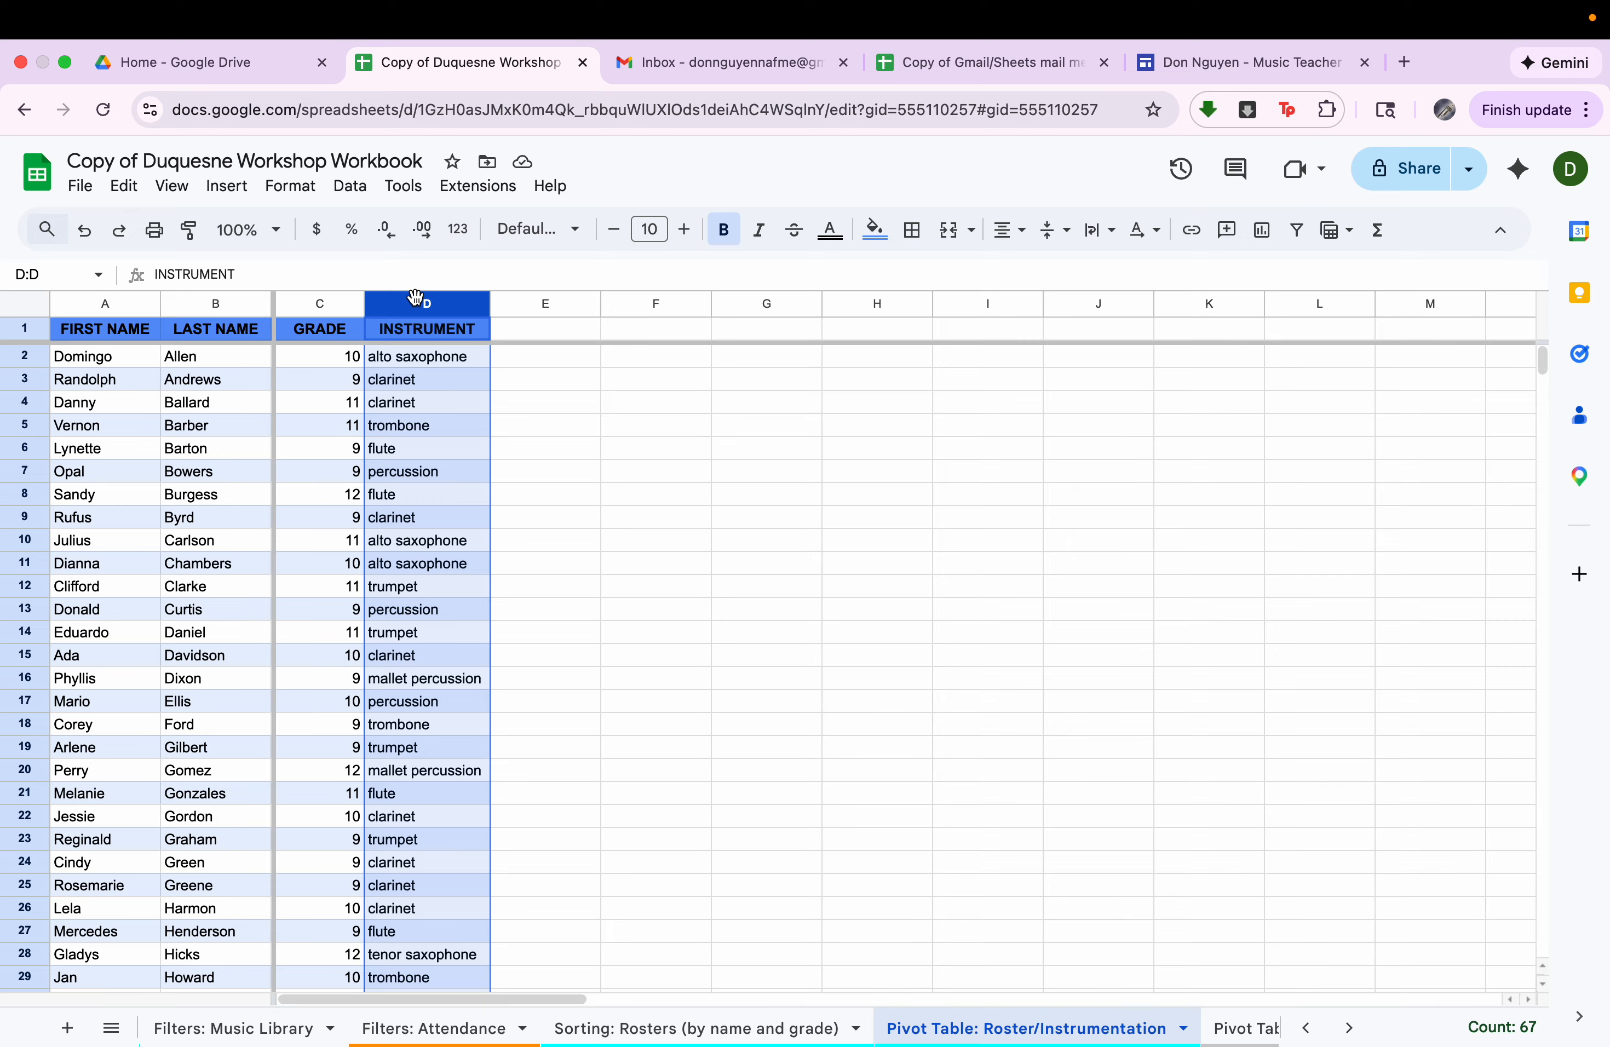
pyautogui.click(97, 408)
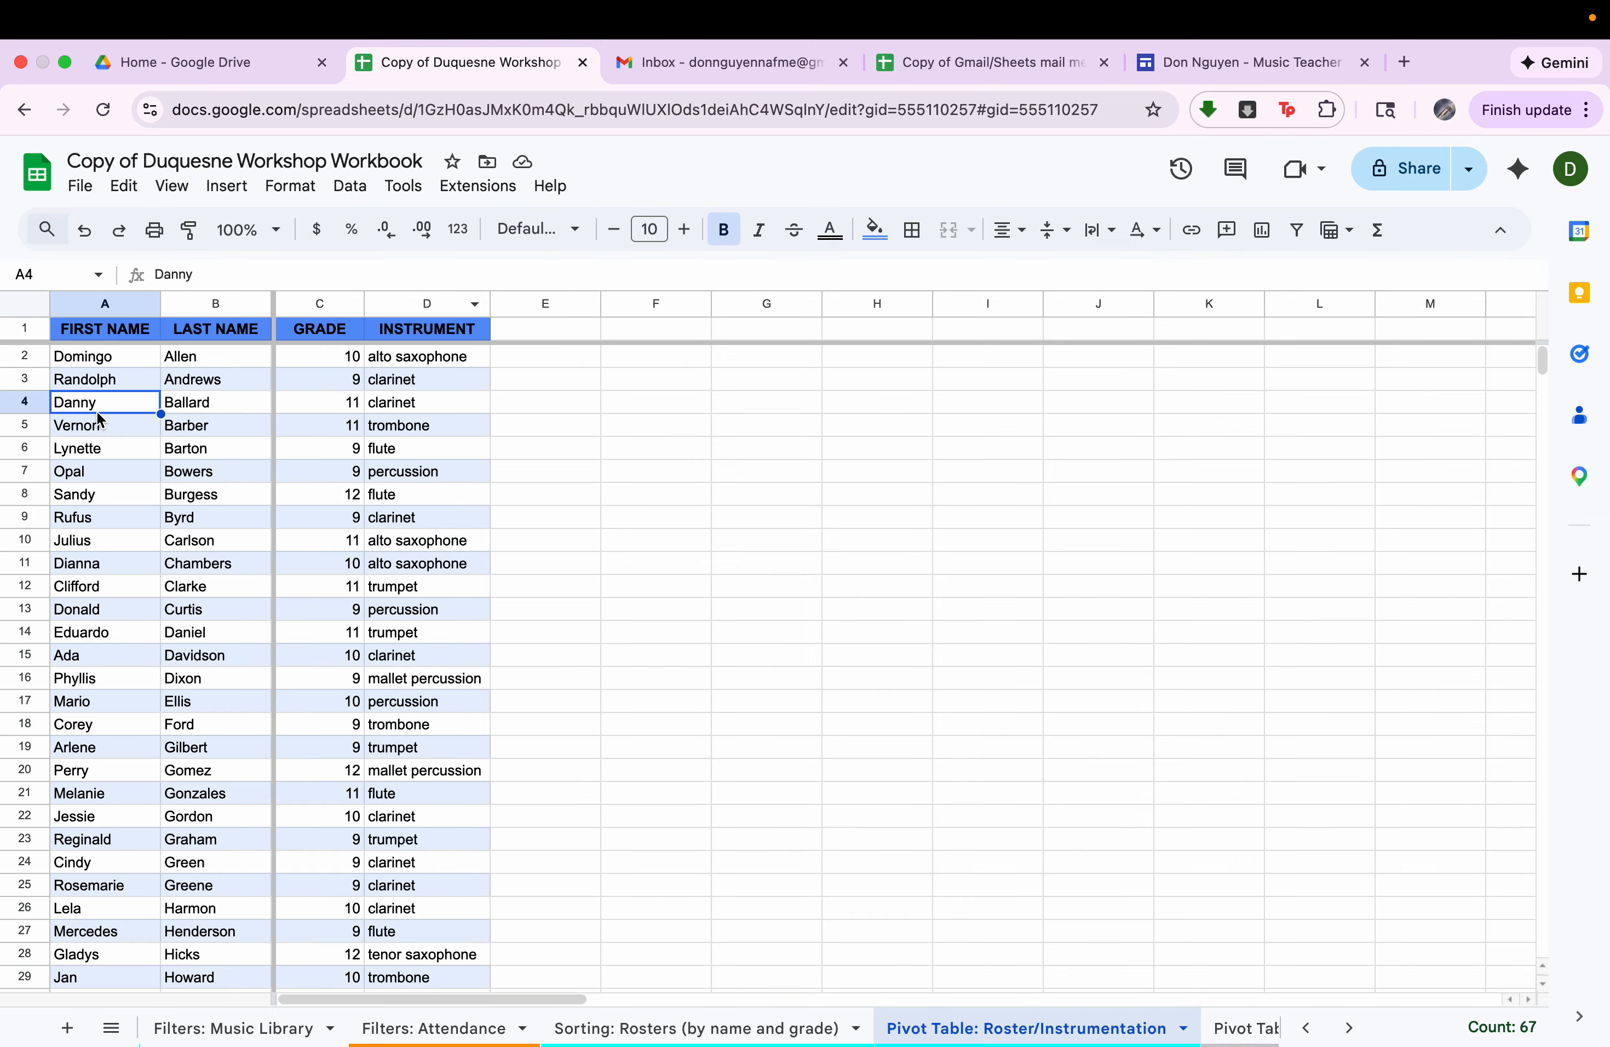
# Create a pivot table from the roster range A1:D67, placed in the existing sheet at cell F1.
pyautogui.click(124, 335)
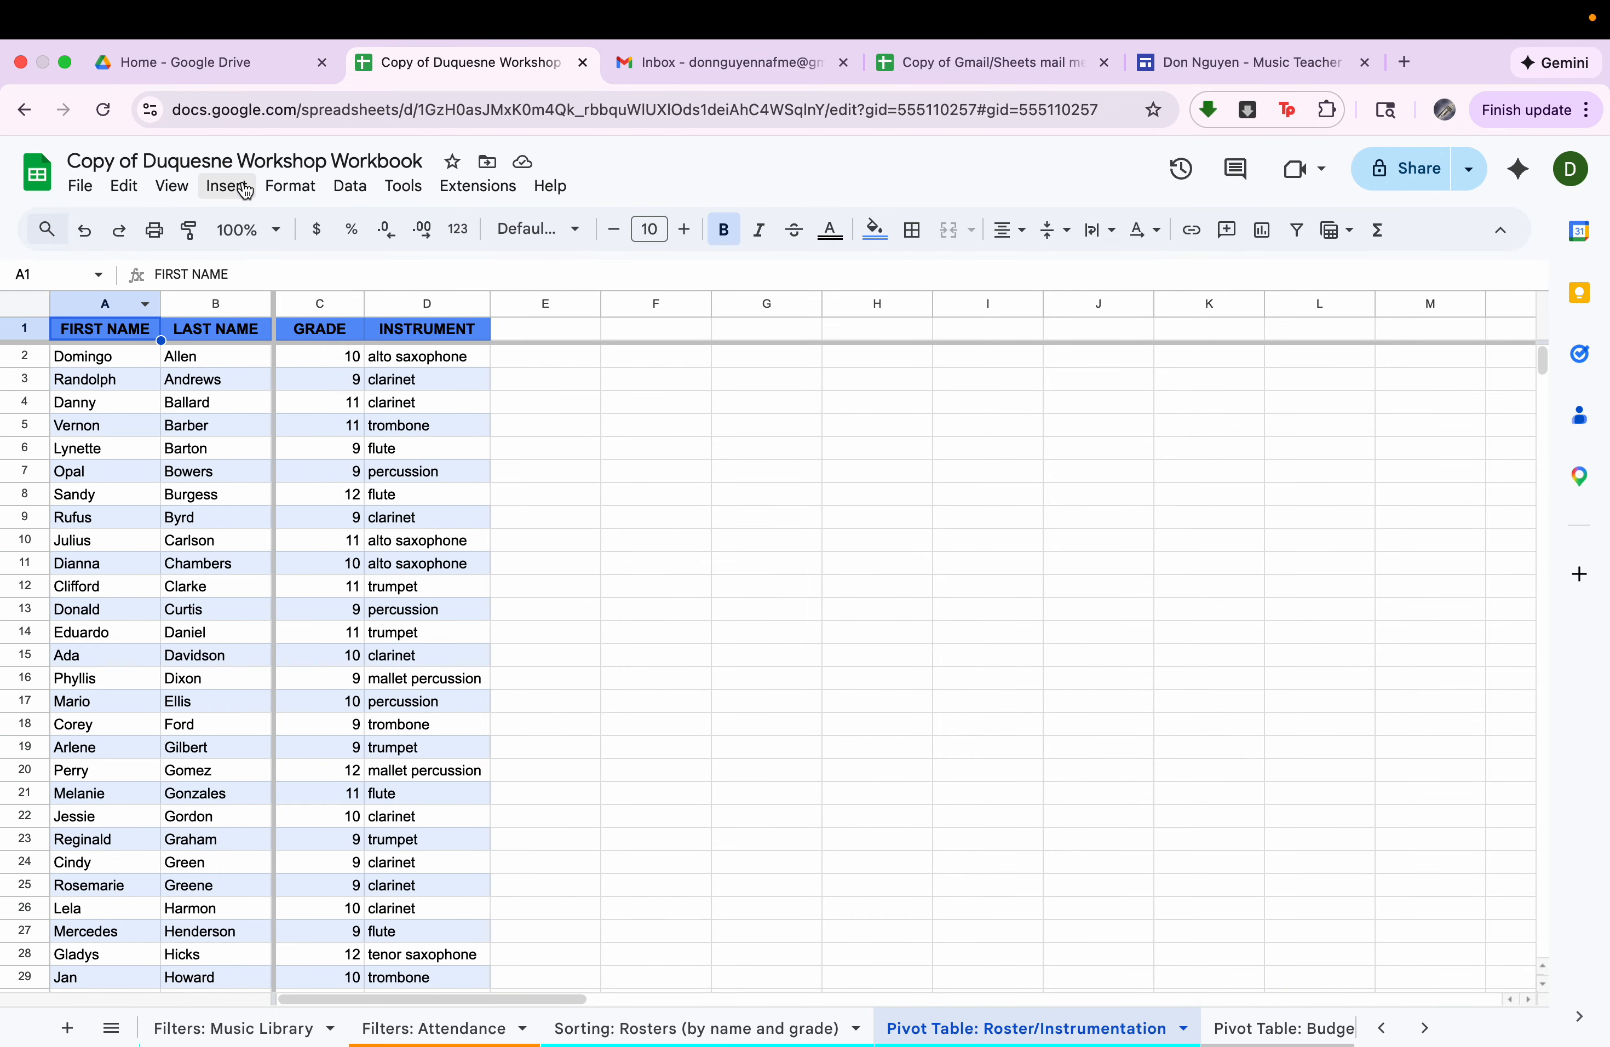
pyautogui.click(226, 186)
pyautogui.click(312, 479)
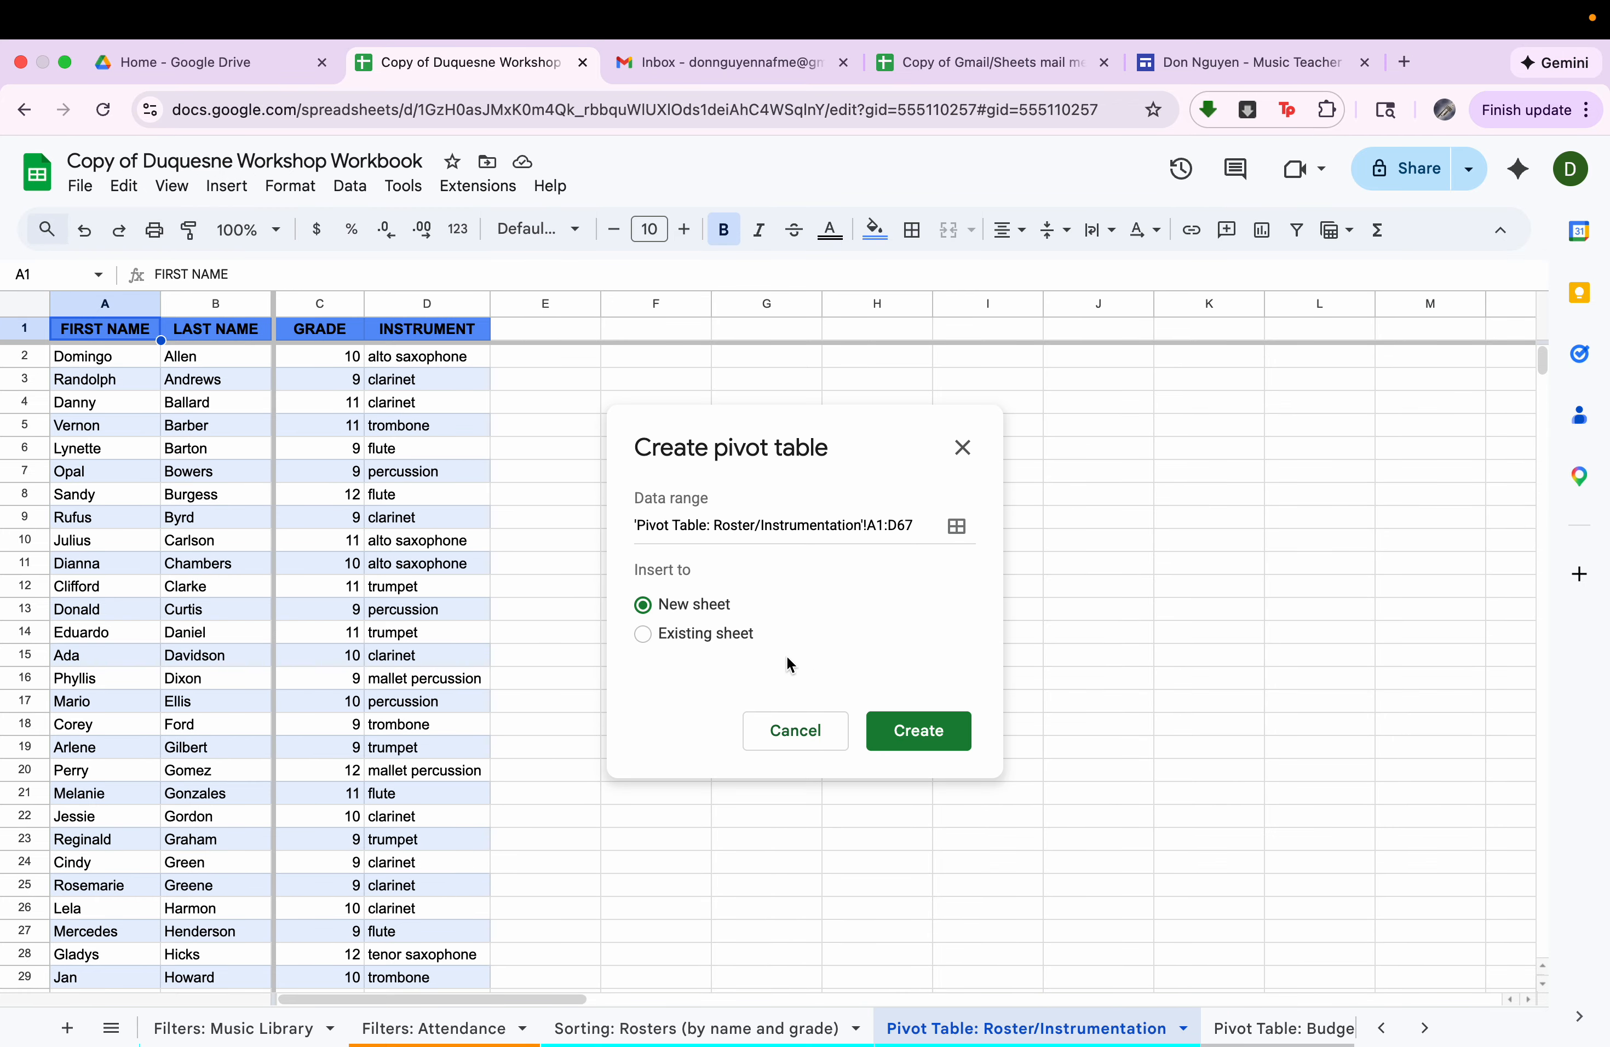
pyautogui.click(721, 636)
pyautogui.click(957, 677)
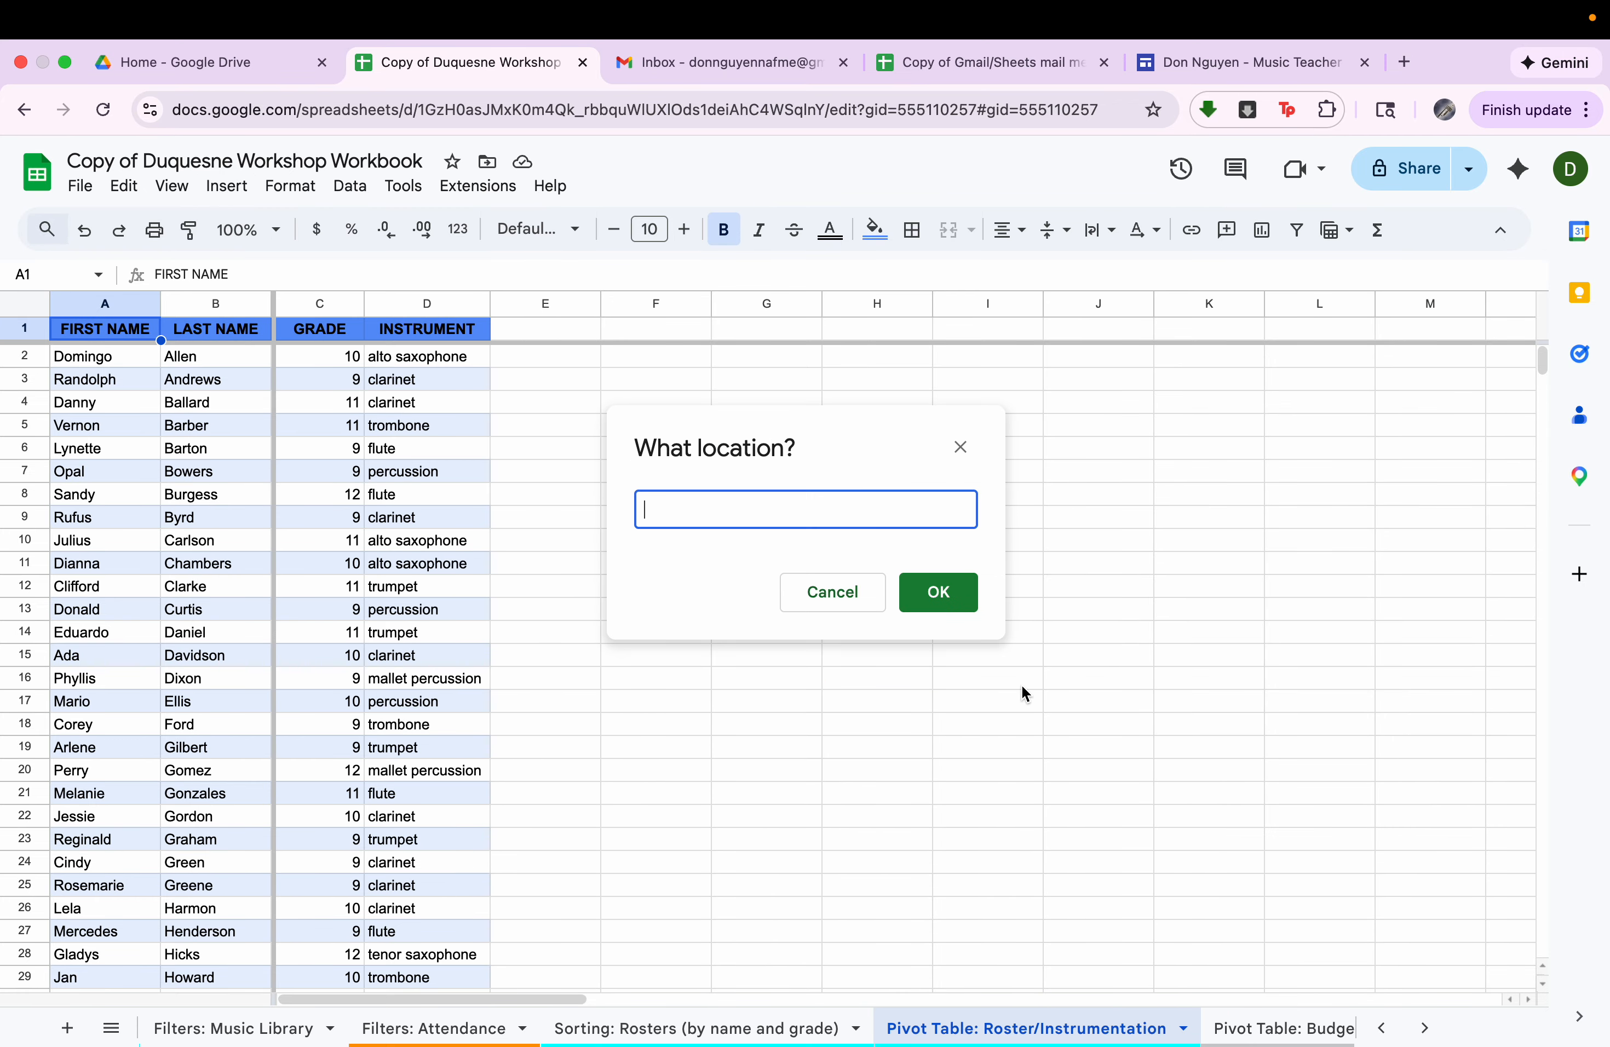
pyautogui.click(703, 333)
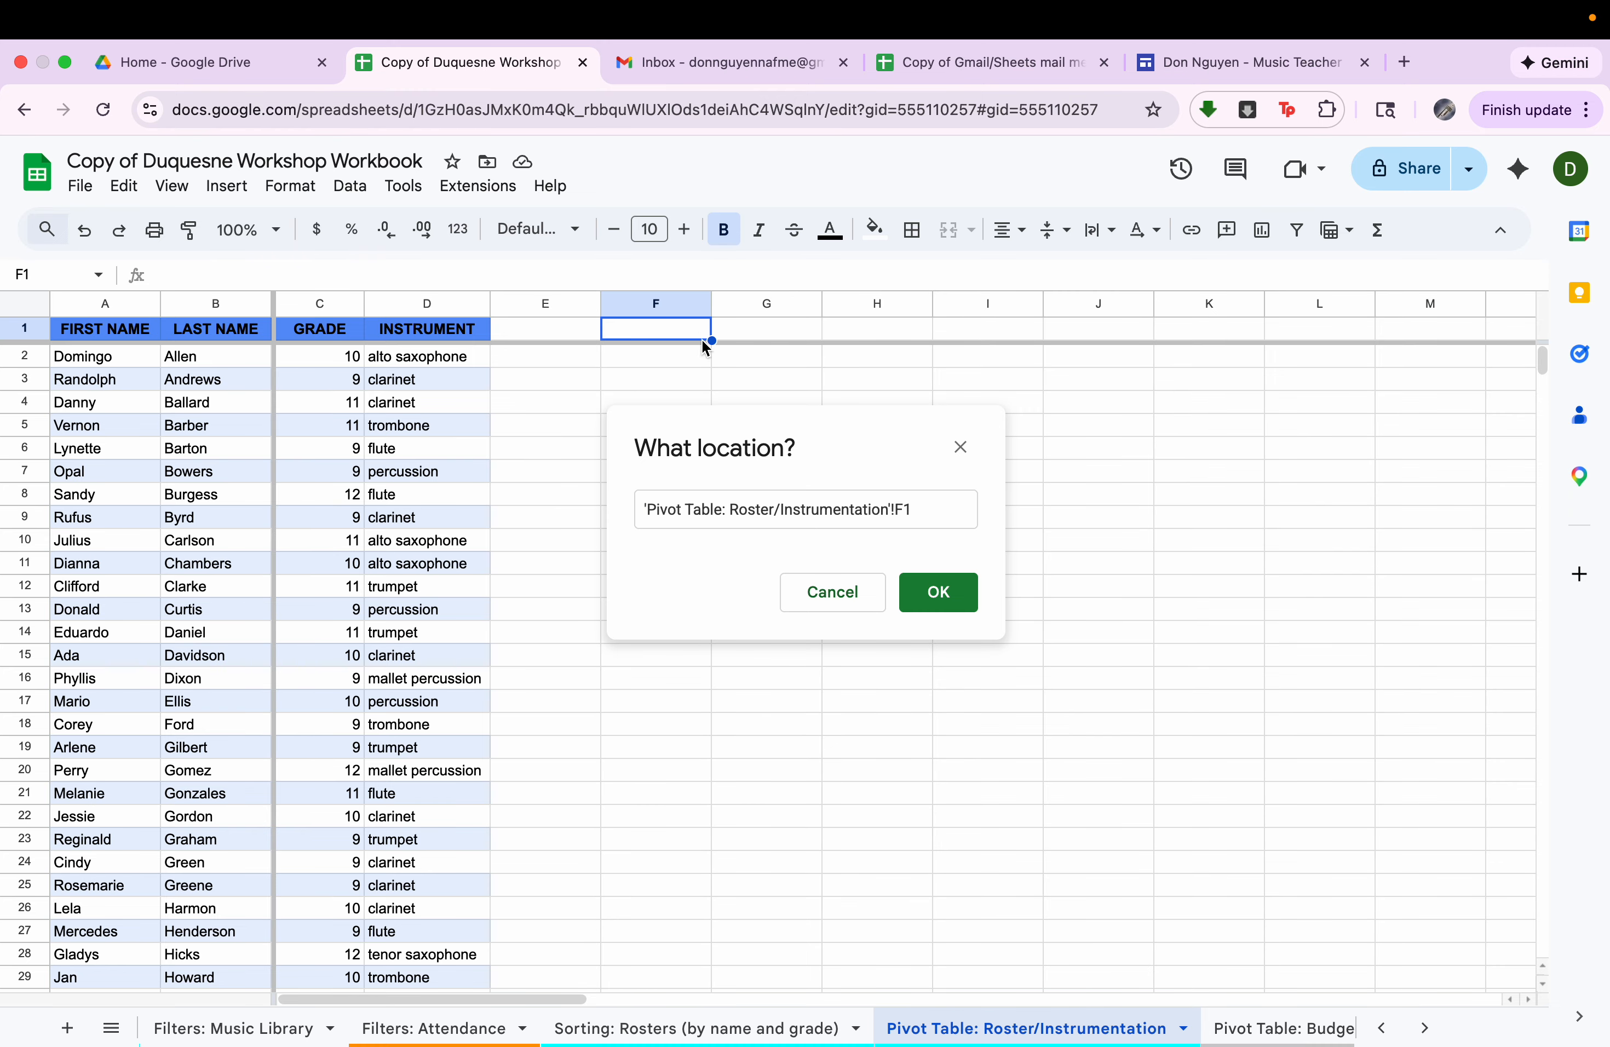
pyautogui.click(932, 597)
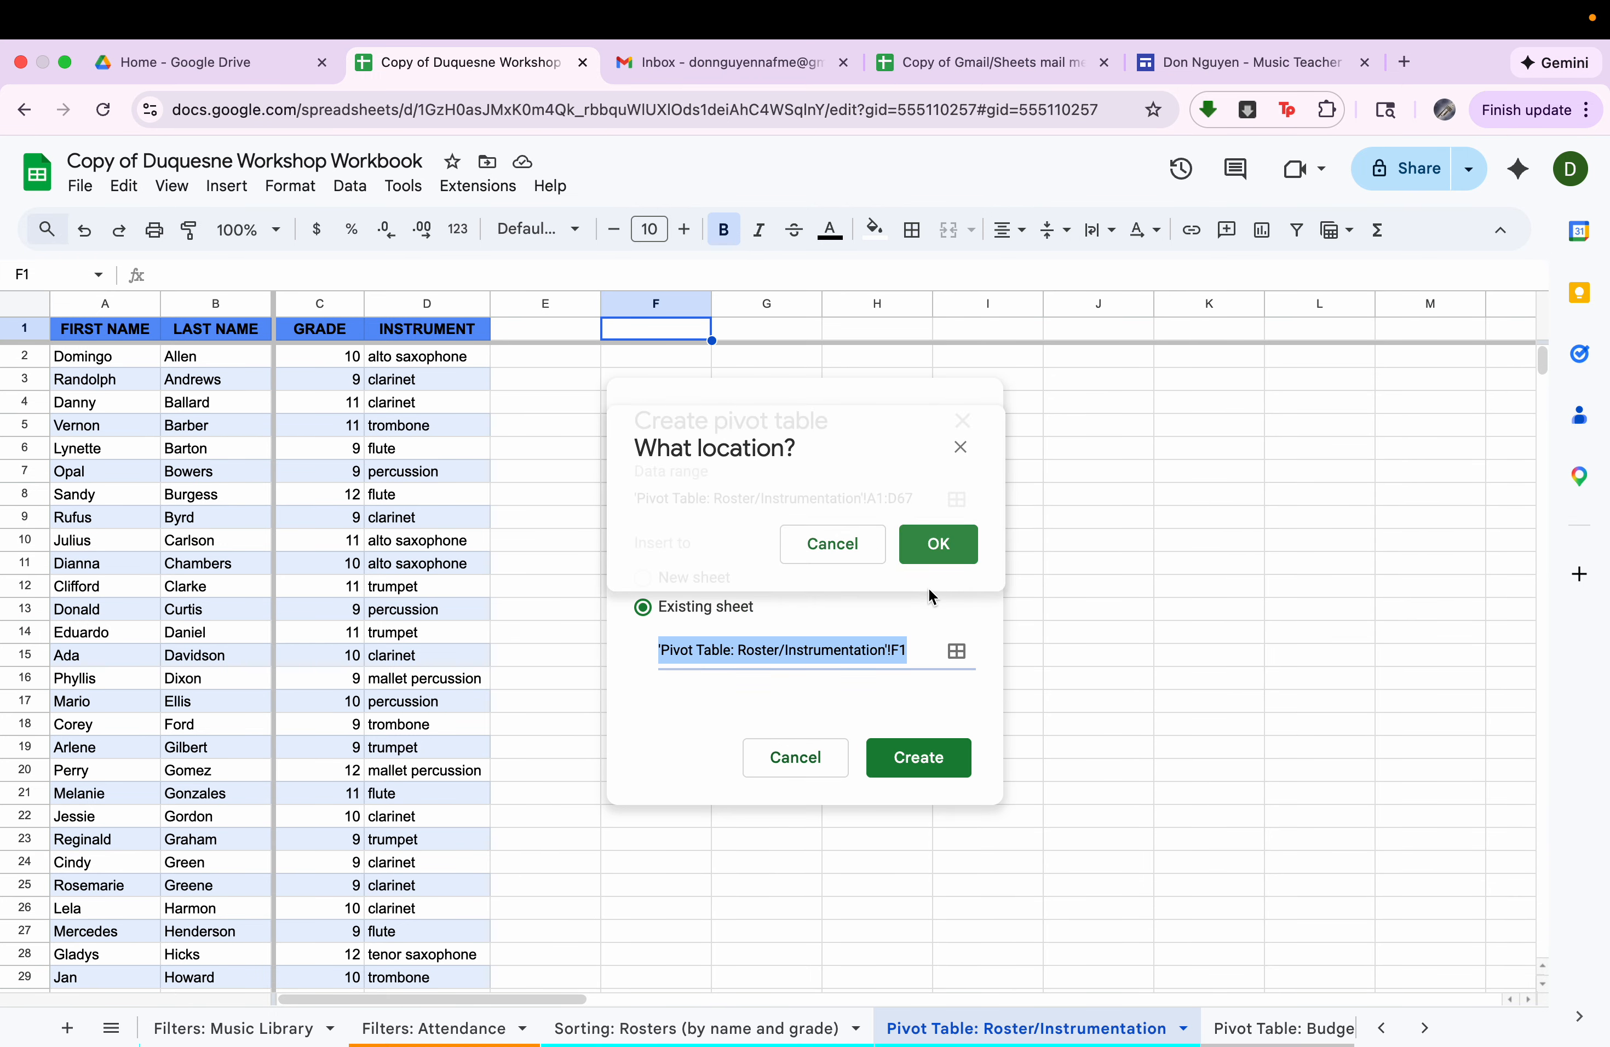
pyautogui.click(913, 769)
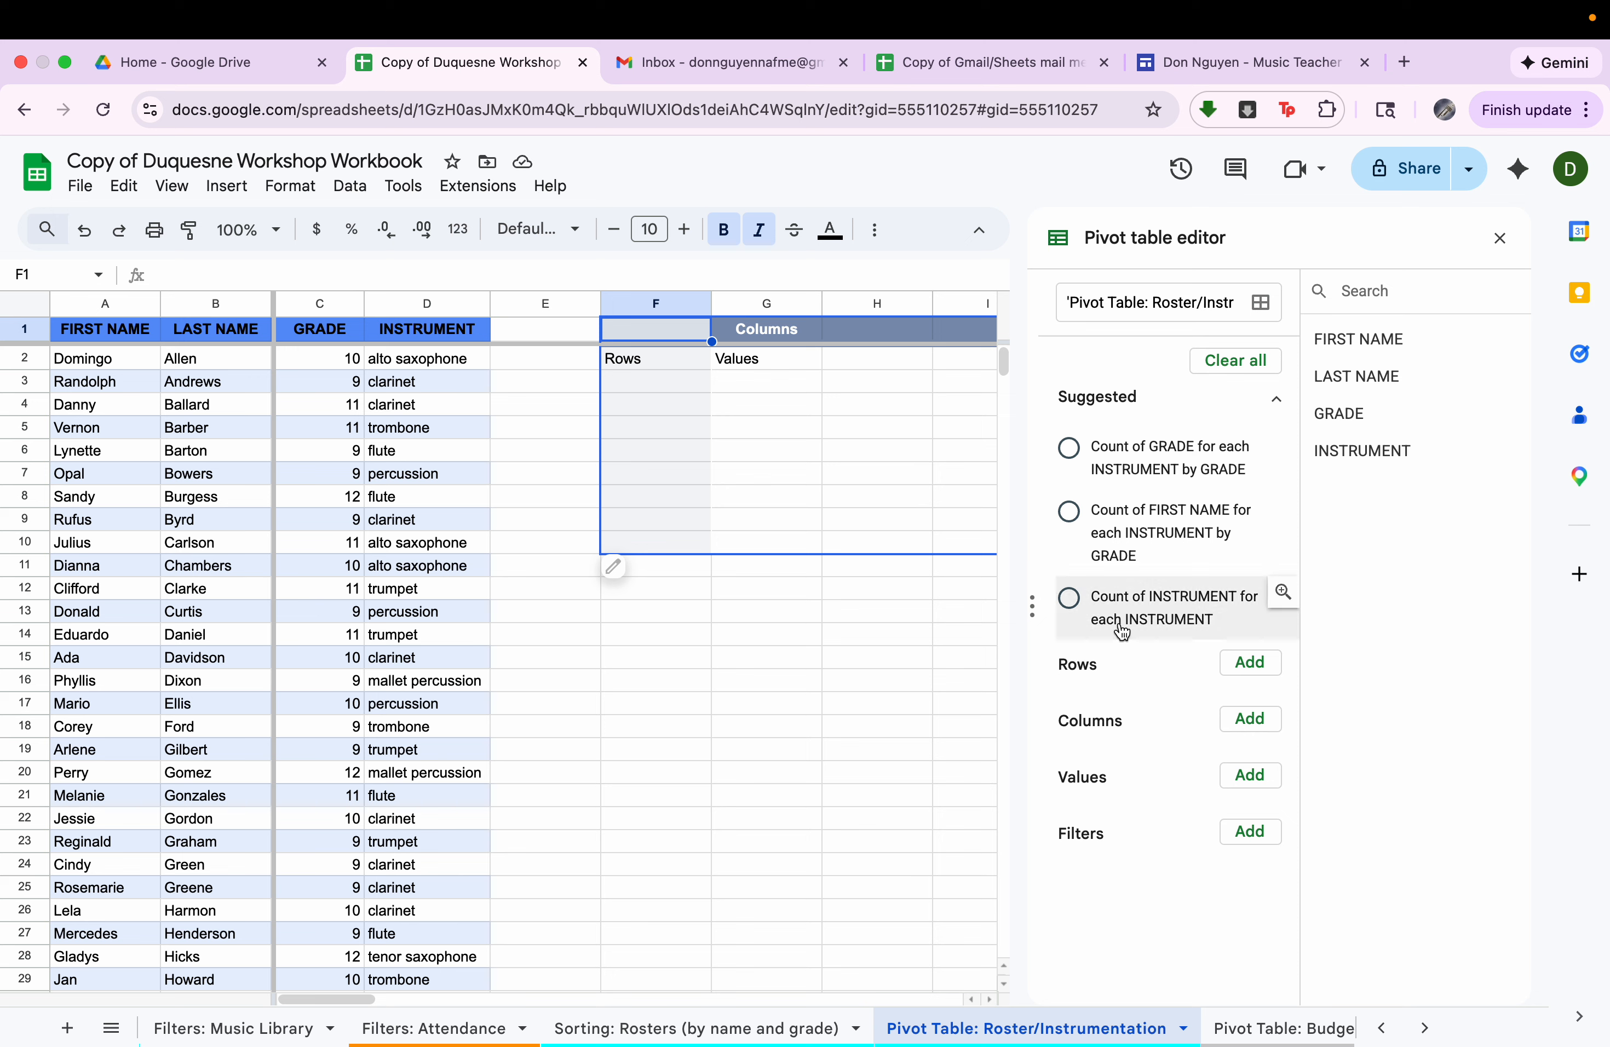
# Add INSTRUMENT as the pivot table's row field and compare the listed instruments with the roster's INSTRUMENT column.
pyautogui.moveTo(134, 333); pyautogui.dragTo(464, 336)
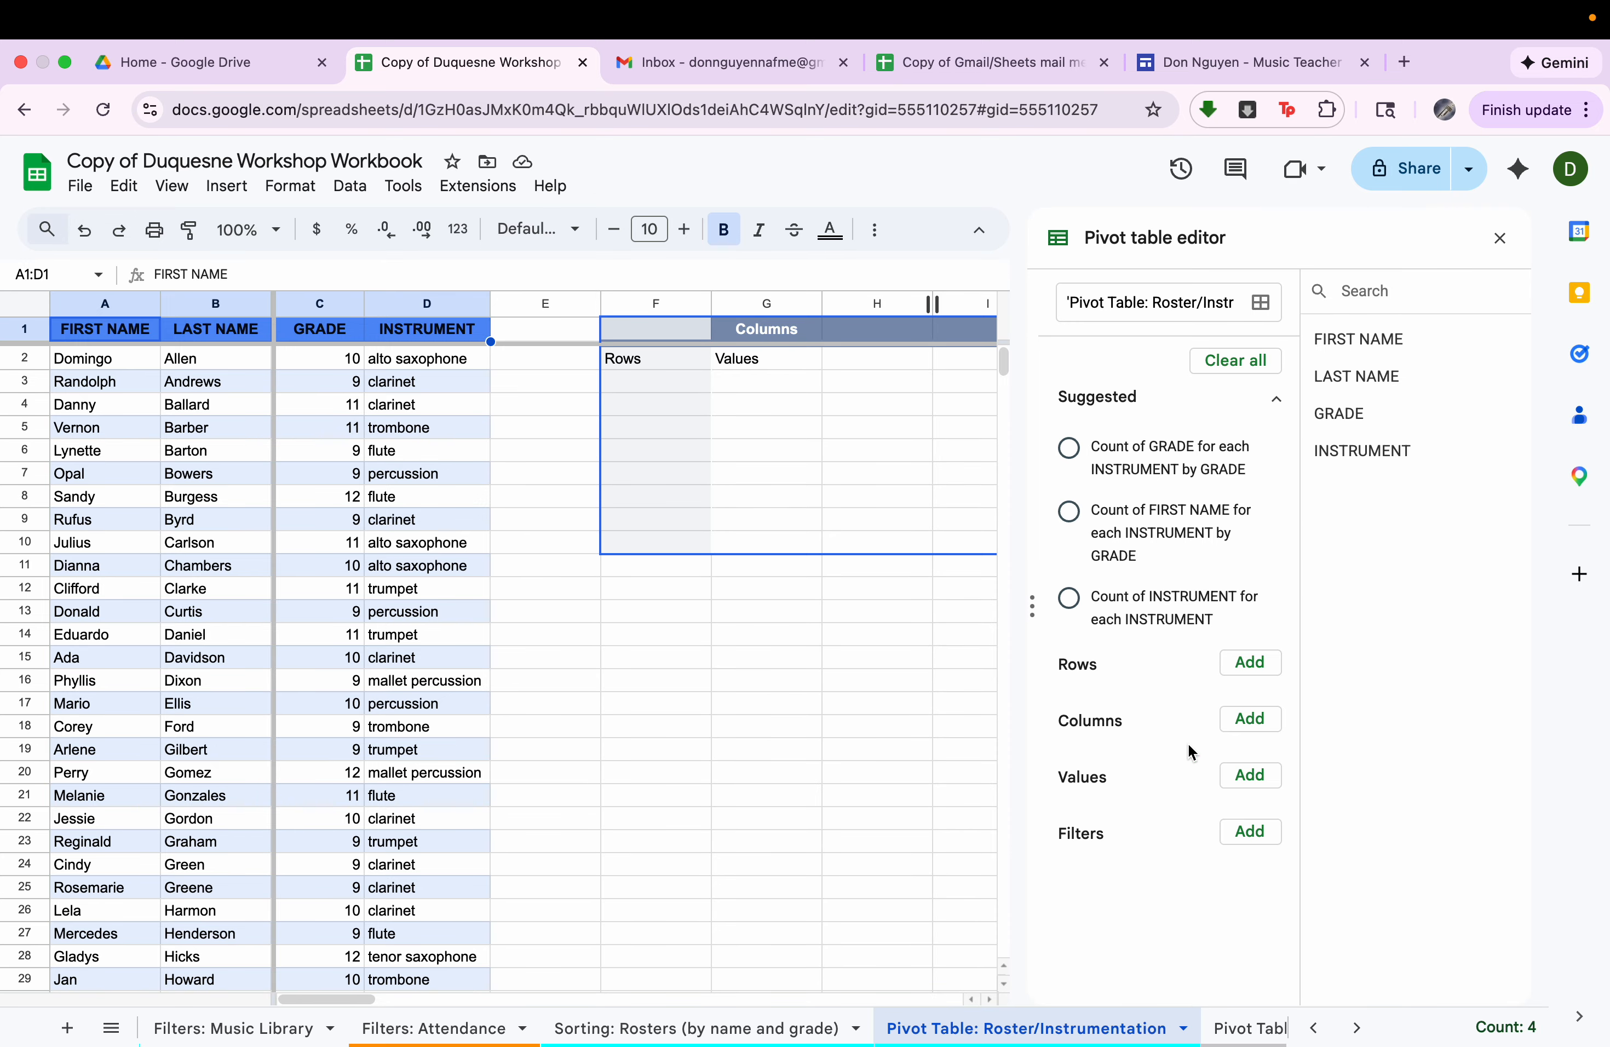
pyautogui.moveTo(1358, 449); pyautogui.dragTo(1156, 703)
pyautogui.moveTo(657, 358); pyautogui.dragTo(664, 566)
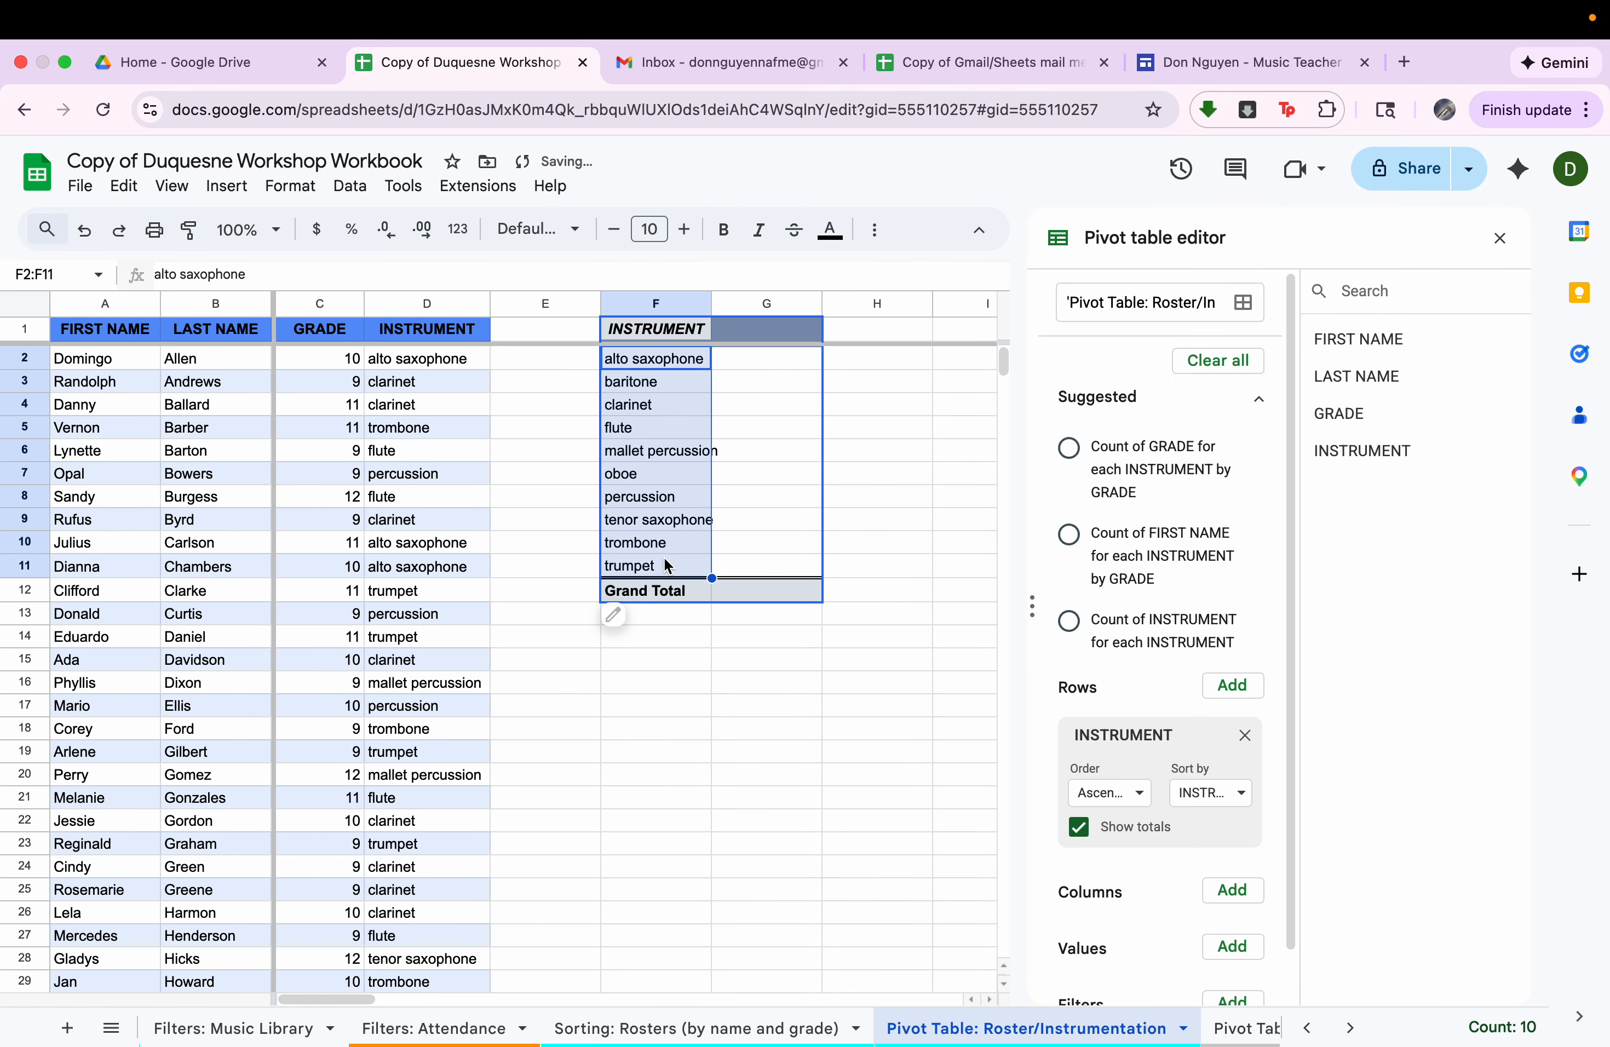
pyautogui.moveTo(425, 361); pyautogui.dragTo(426, 729)
pyautogui.moveTo(697, 367); pyautogui.dragTo(689, 549)
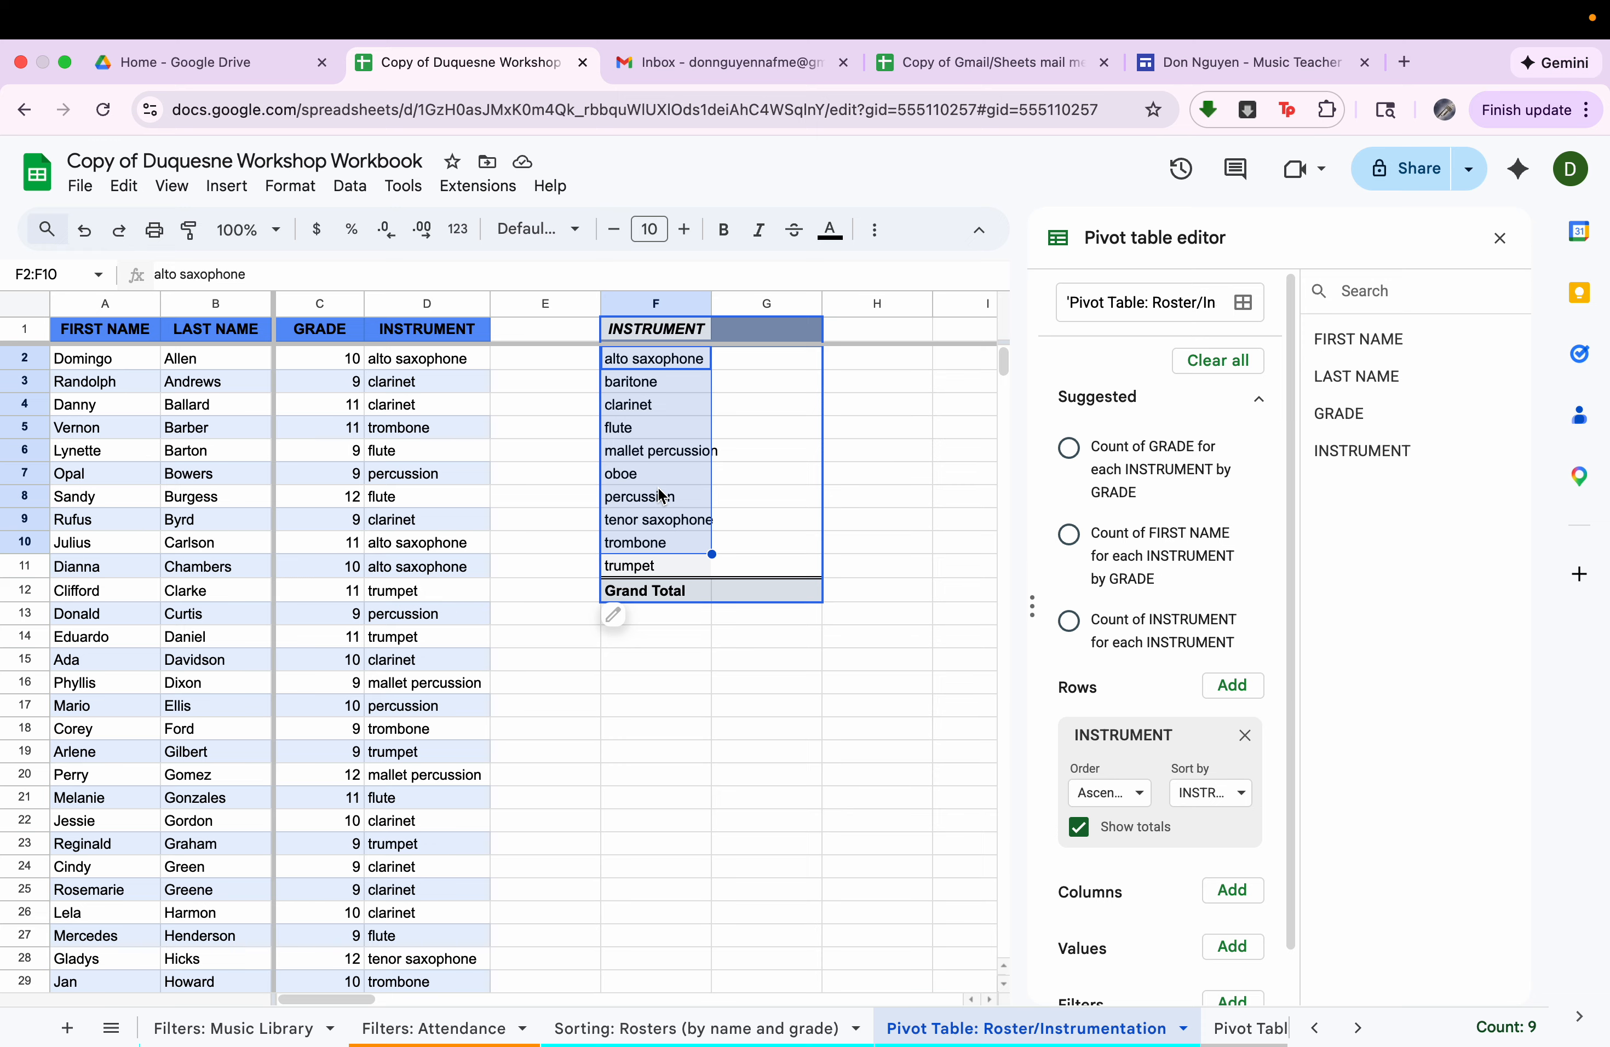
pyautogui.click(874, 498)
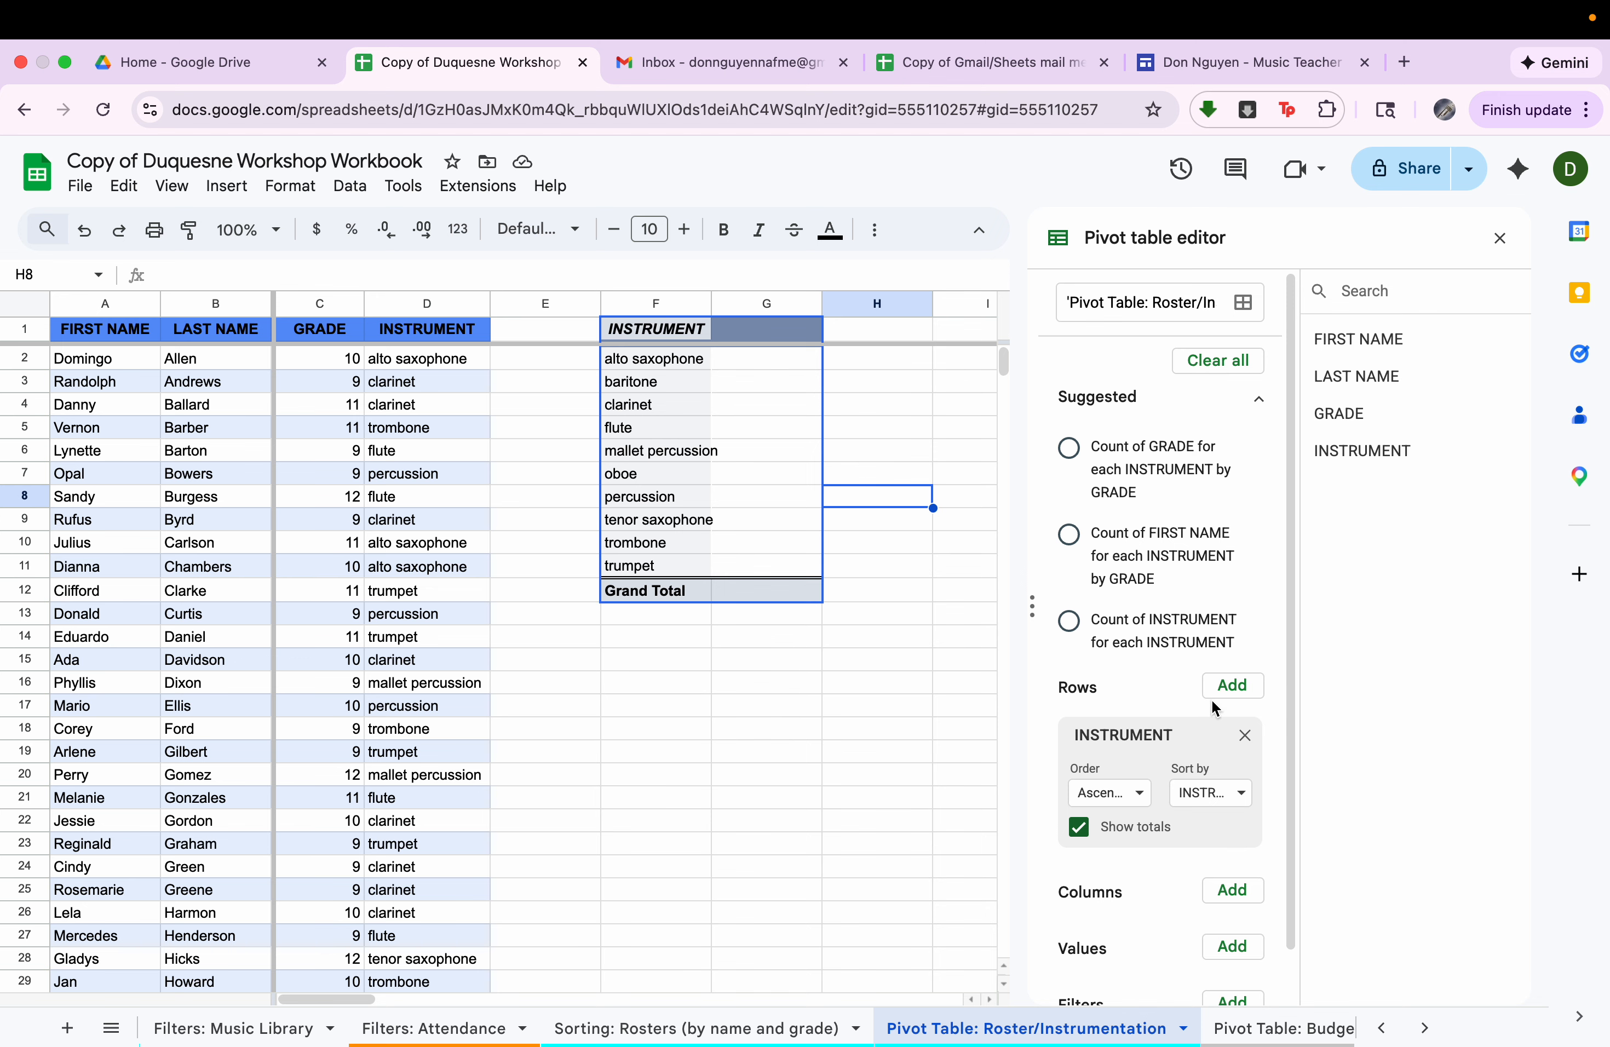
# Add INSTRUMENT as the pivot table's value field, summarized by COUNTA, and look over the counts per instrument.
pyautogui.scroll(-1, 1215, 707)
pyautogui.moveTo(1359, 450); pyautogui.dragTo(1107, 965)
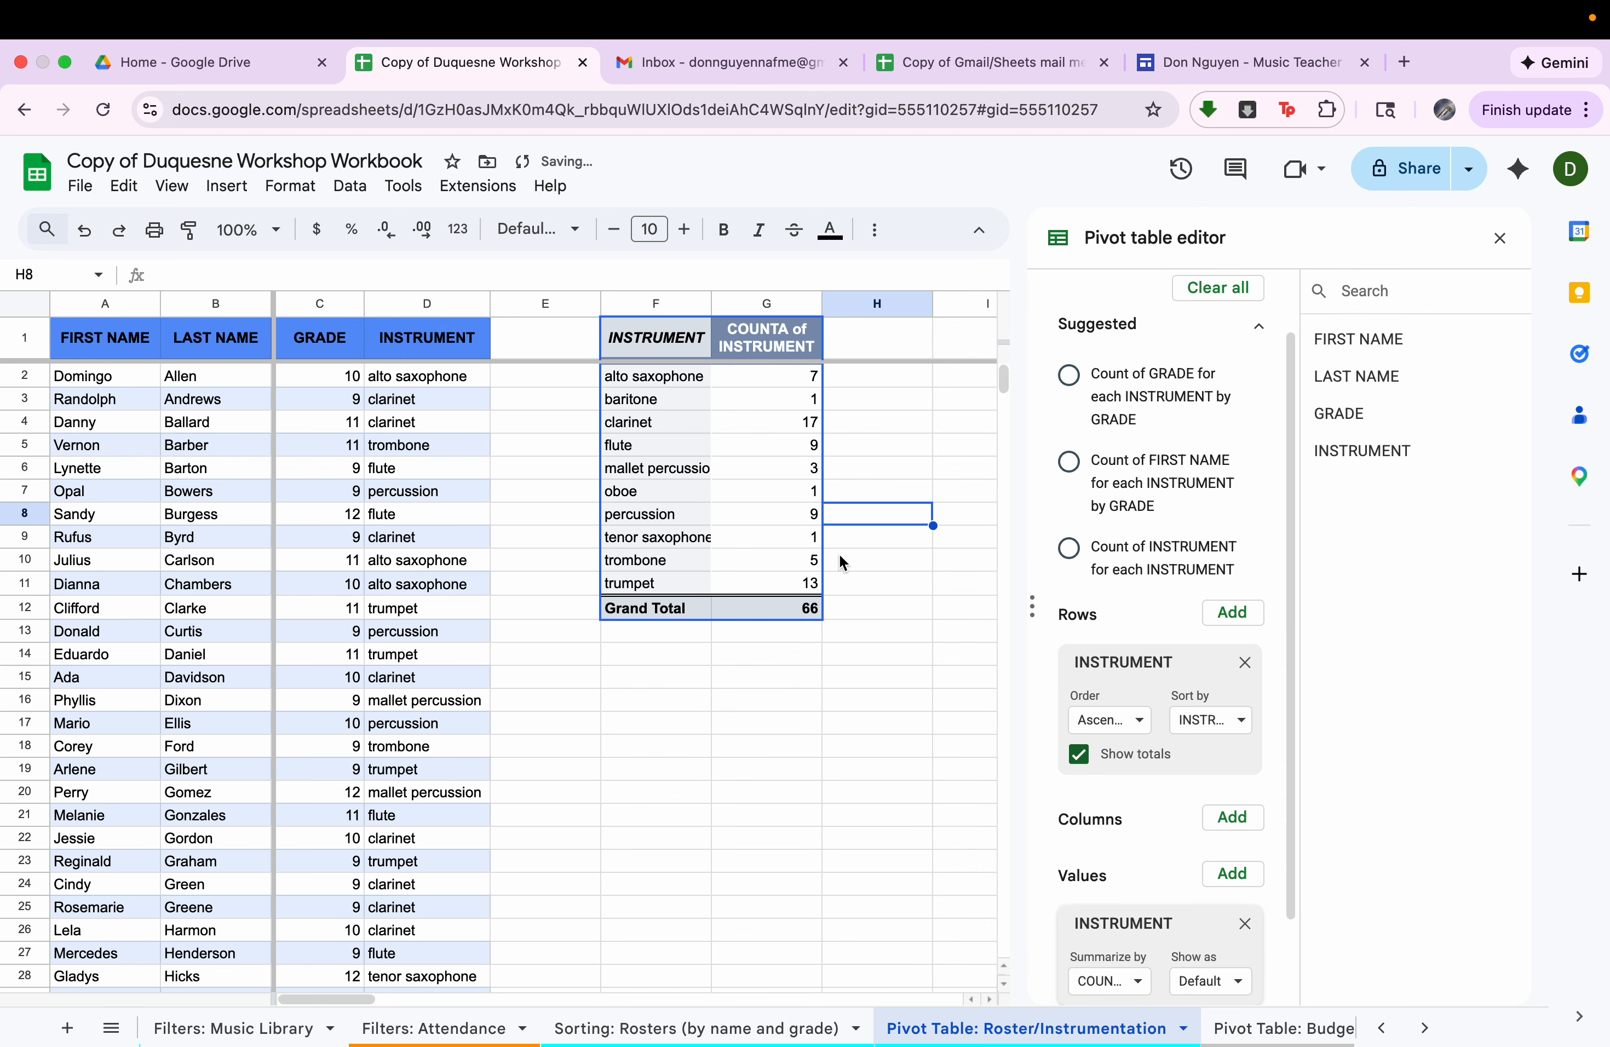
pyautogui.moveTo(798, 388); pyautogui.dragTo(782, 592)
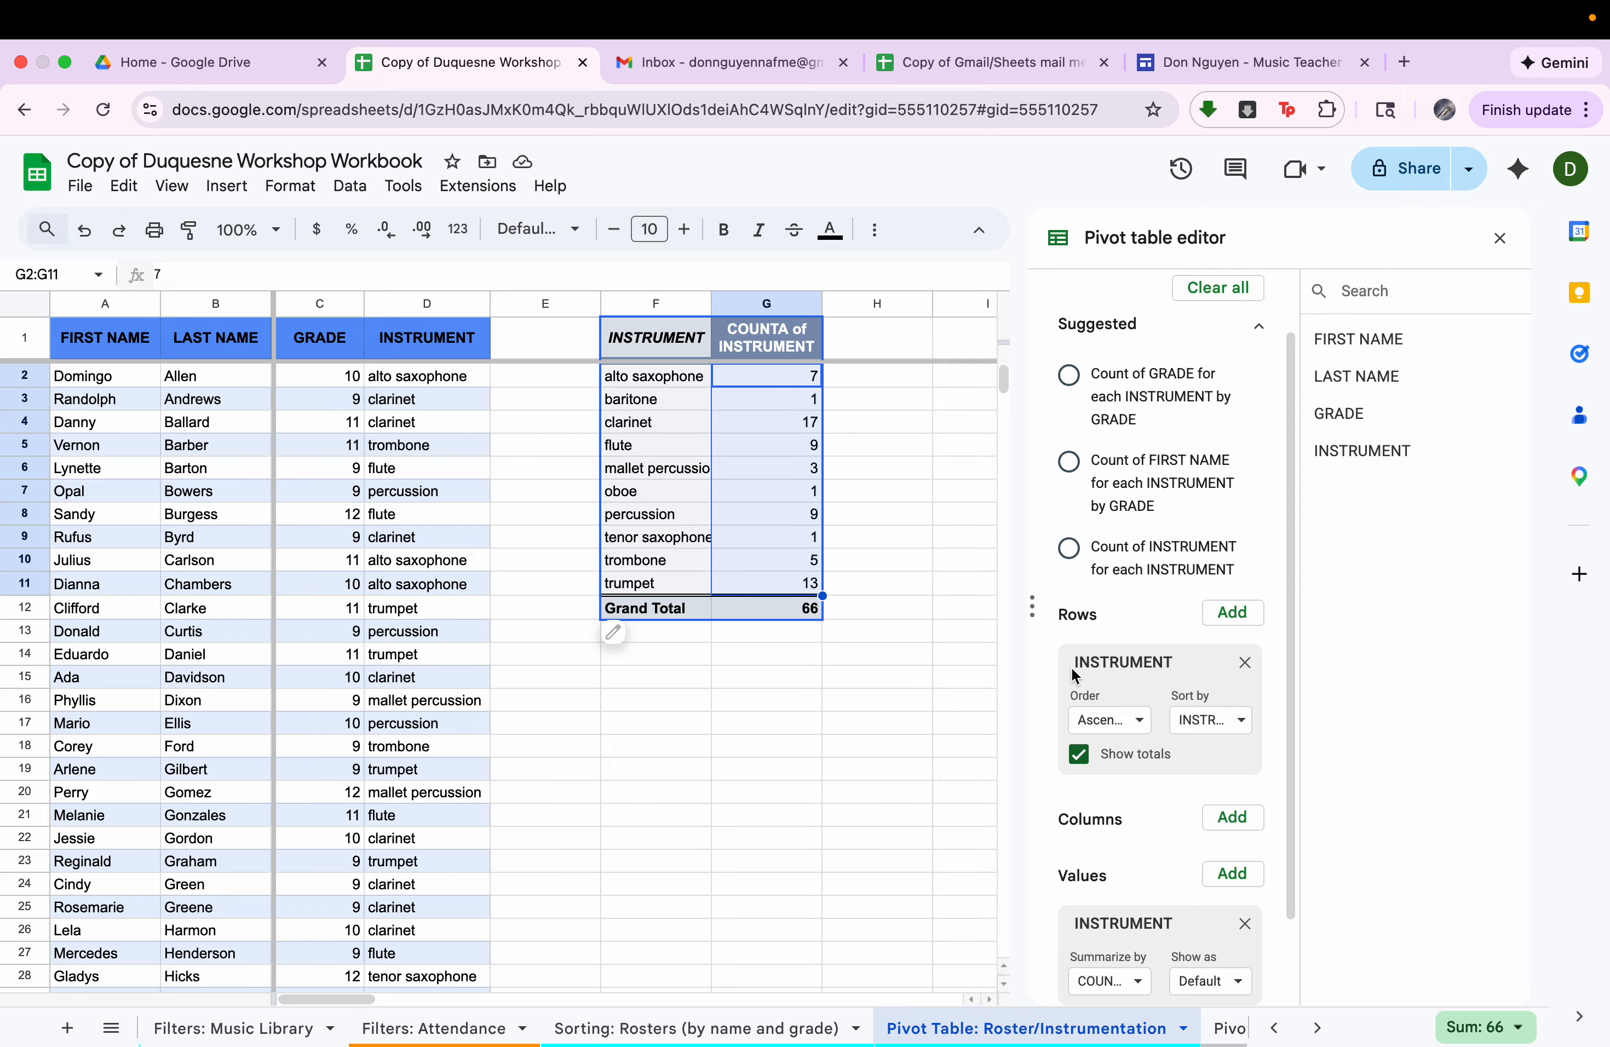
# Add GRADE as the pivot table's column field to split the instrument counts by grade.
pyautogui.scroll(-3, 1115, 737)
pyautogui.moveTo(1340, 416); pyautogui.dragTo(1160, 764)
pyautogui.hscroll(5, 669, 641)
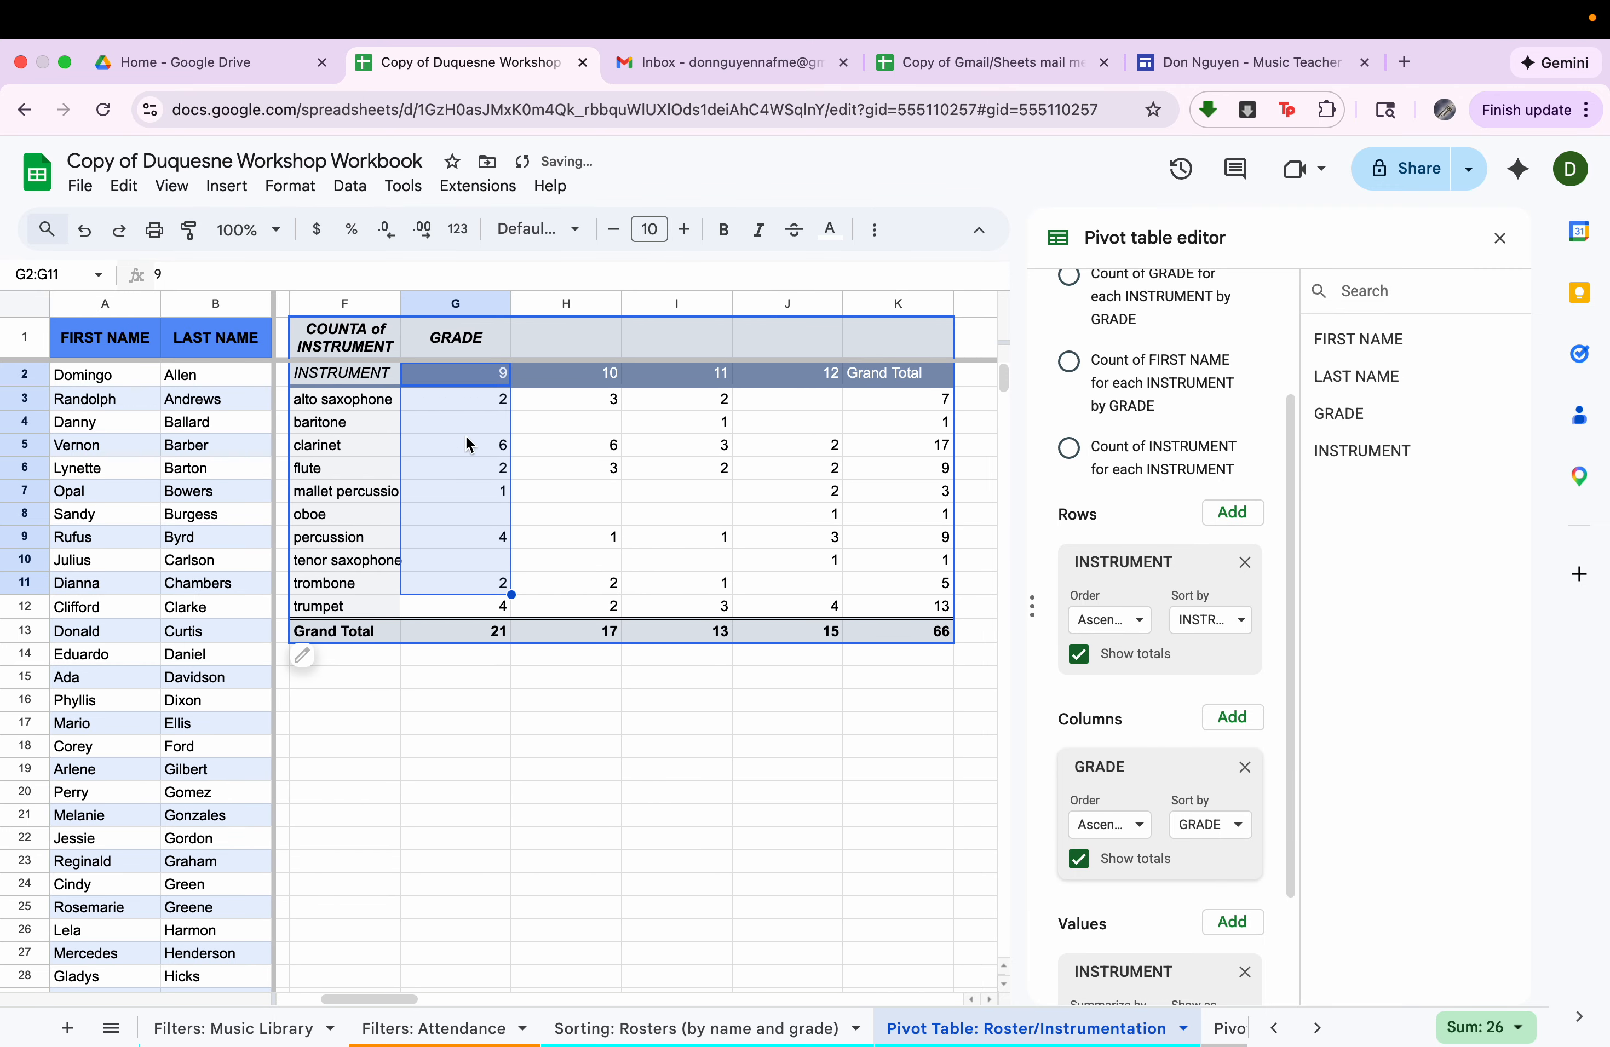
# Examine the alto saxophone counts by grade and the grand totals per grade and instrument, and close the pivot table editor.
pyautogui.click(482, 636)
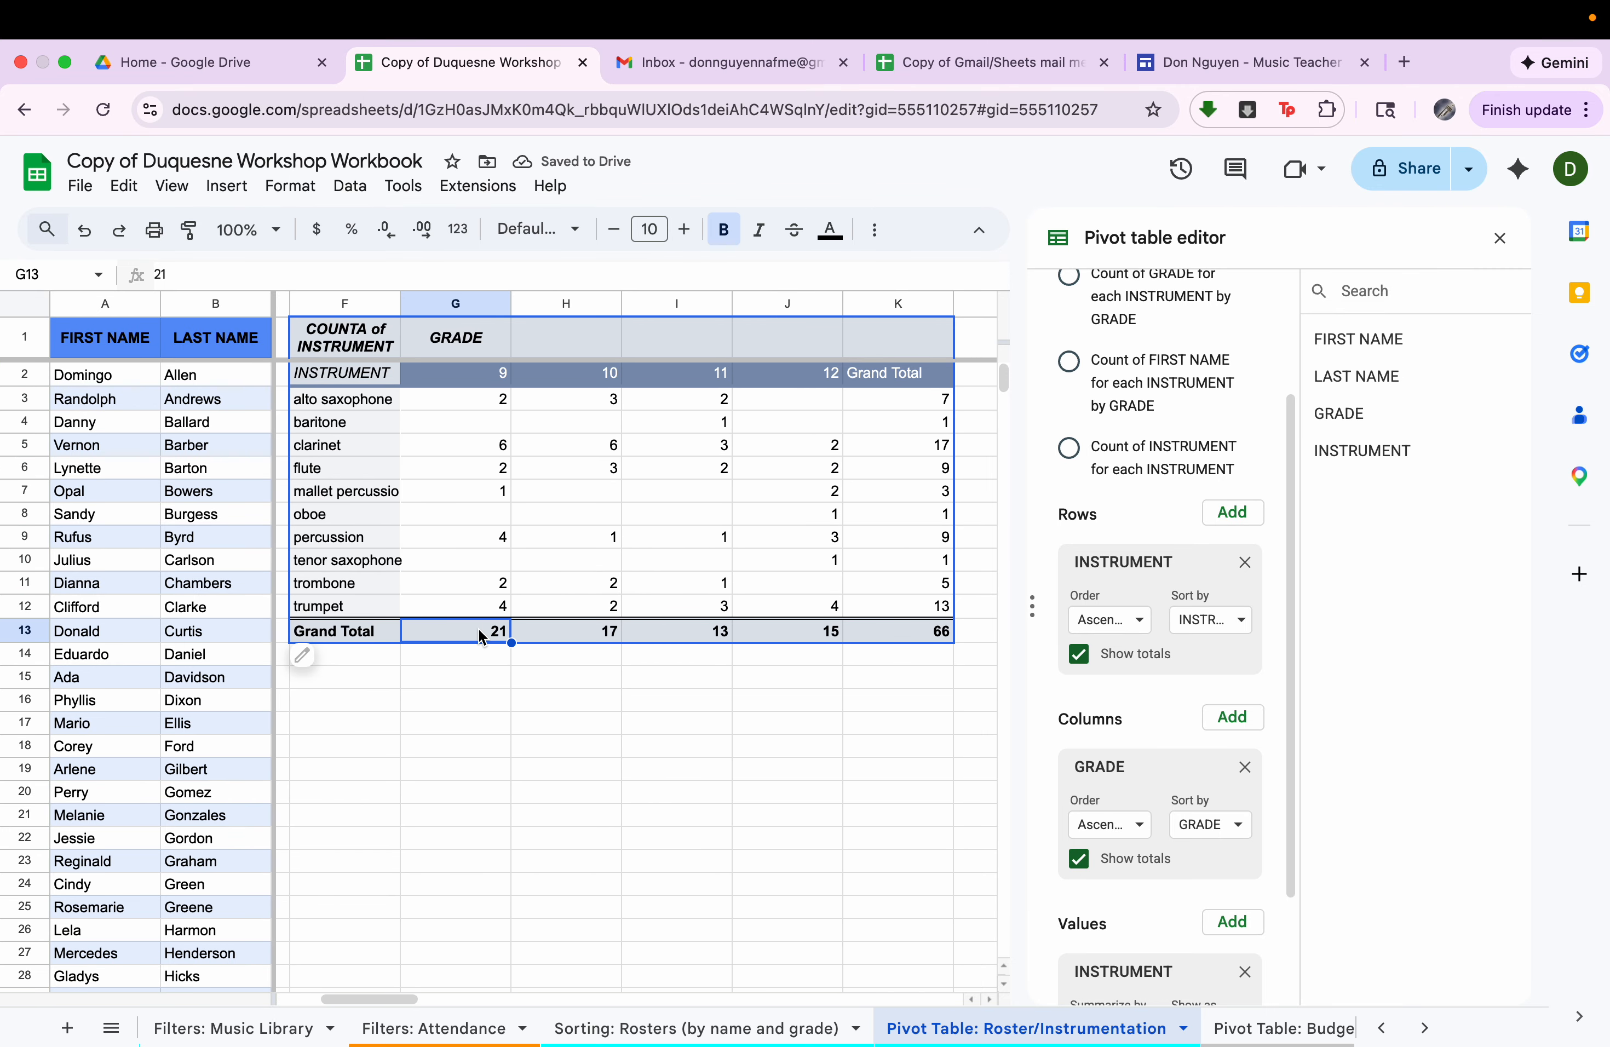
pyautogui.click(490, 407)
pyautogui.click(591, 406)
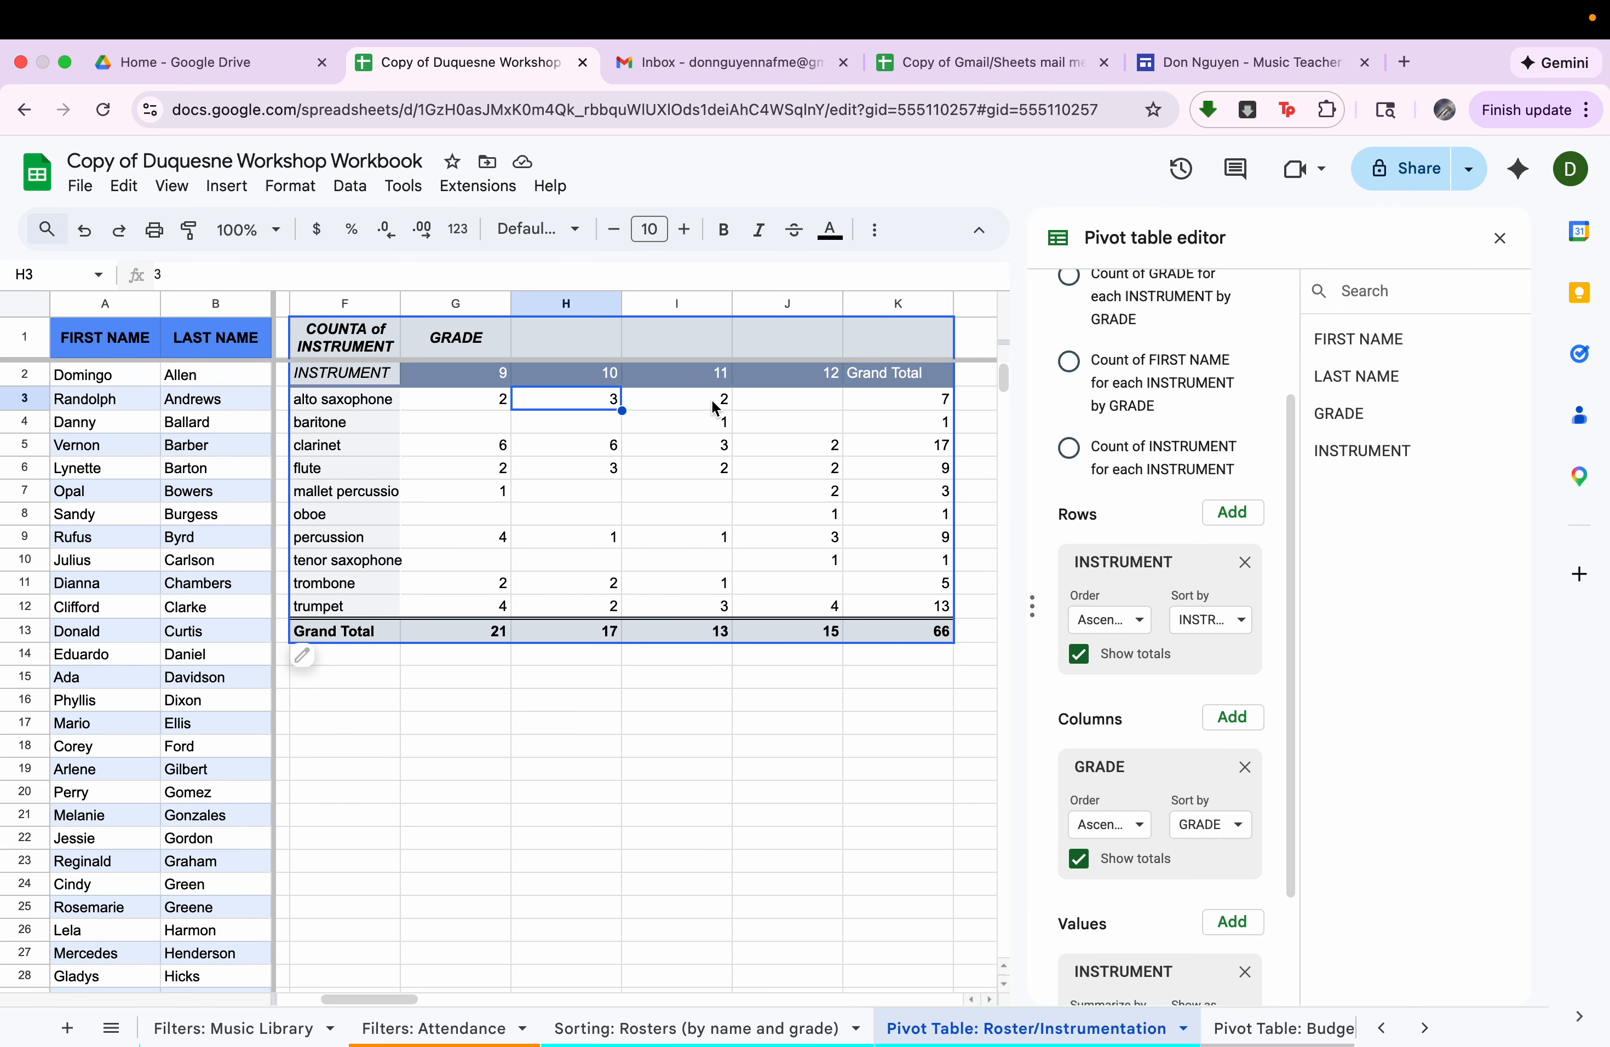
pyautogui.click(715, 405)
pyautogui.click(792, 399)
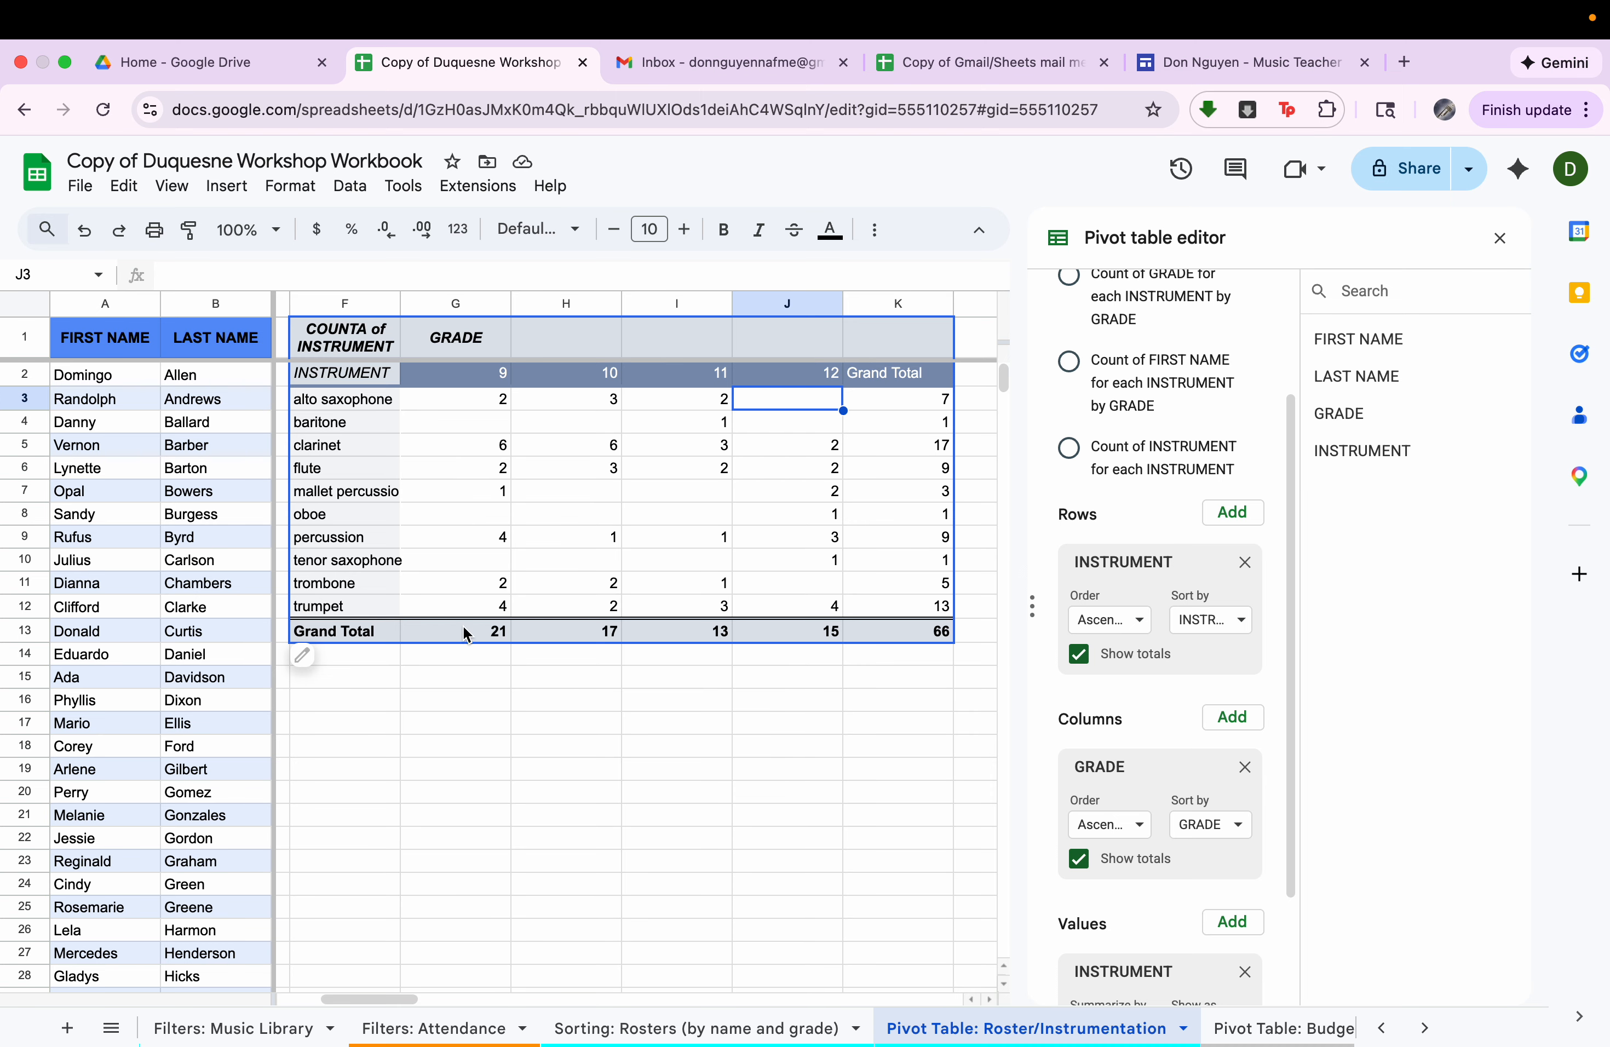
pyautogui.moveTo(465, 633); pyautogui.dragTo(818, 640)
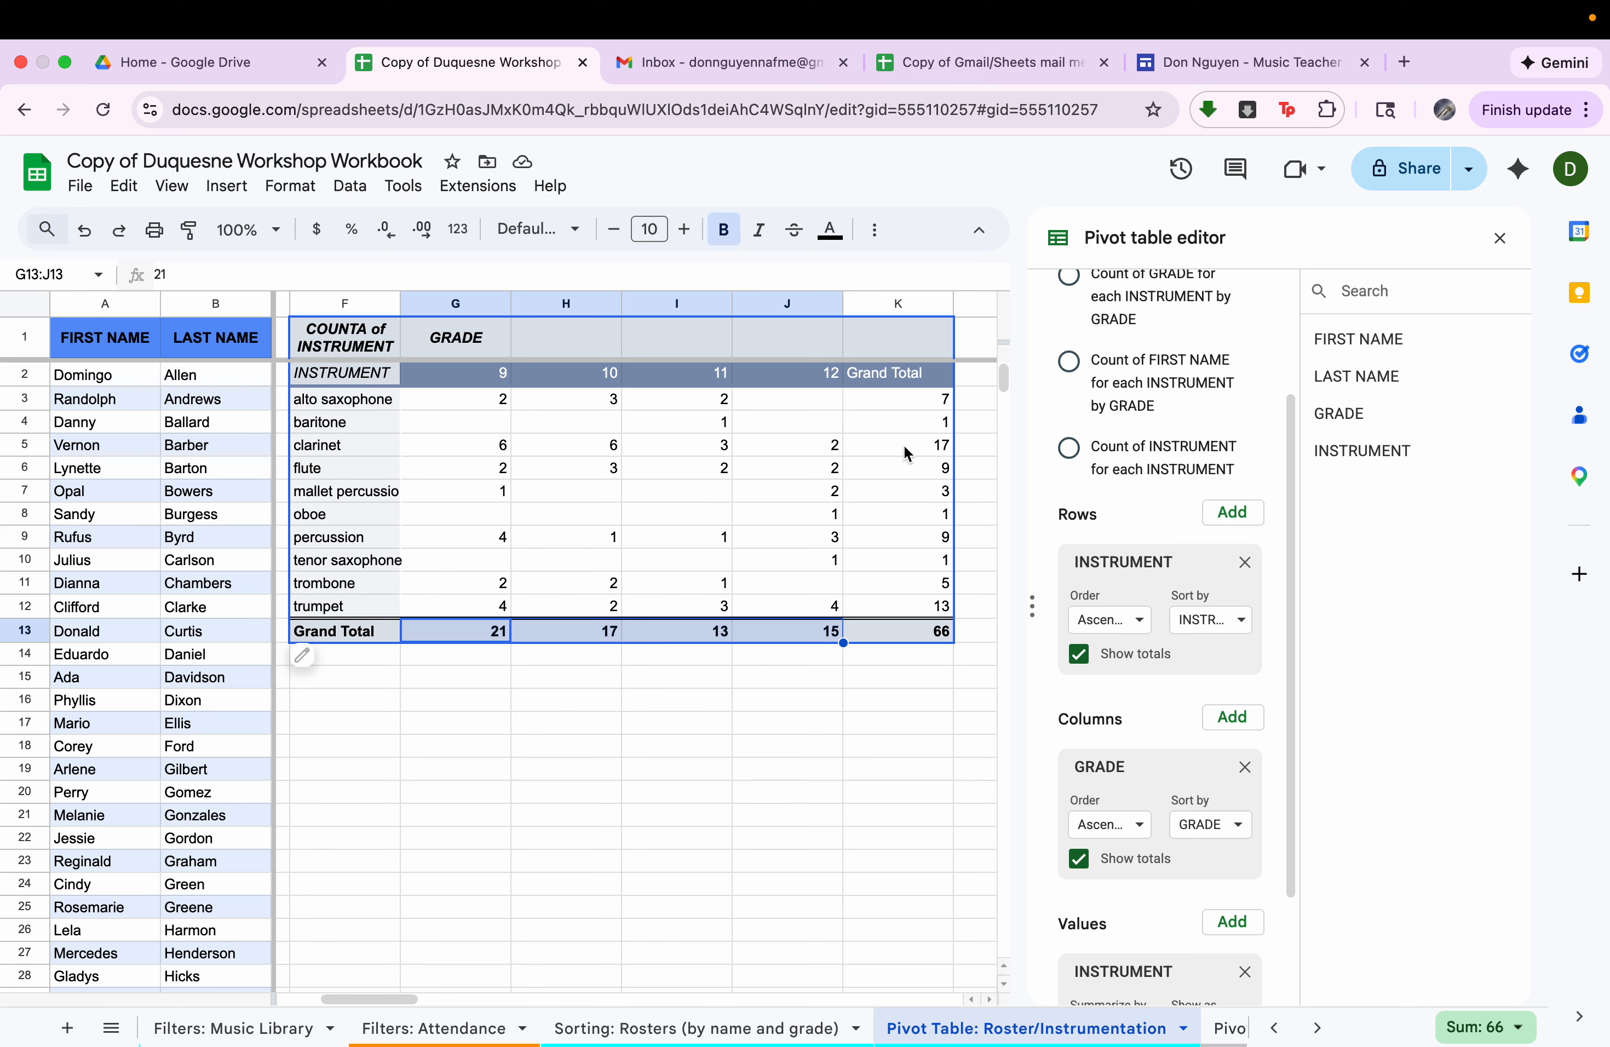
pyautogui.moveTo(907, 399); pyautogui.dragTo(915, 616)
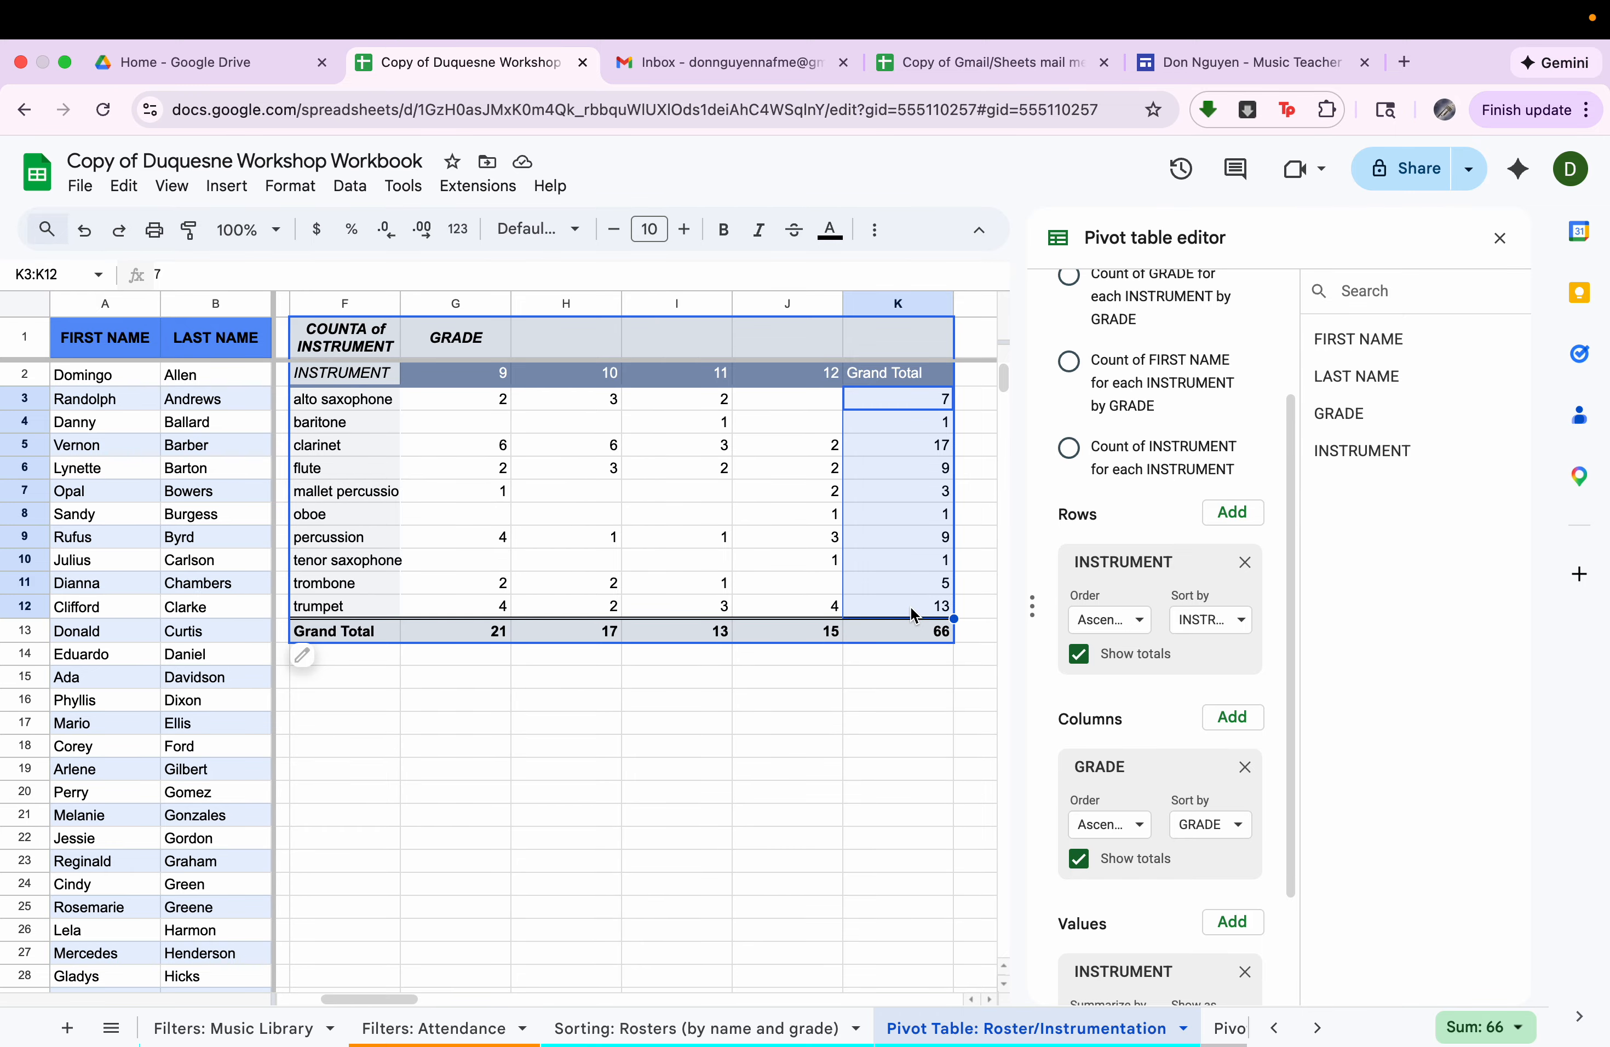
pyautogui.click(1498, 239)
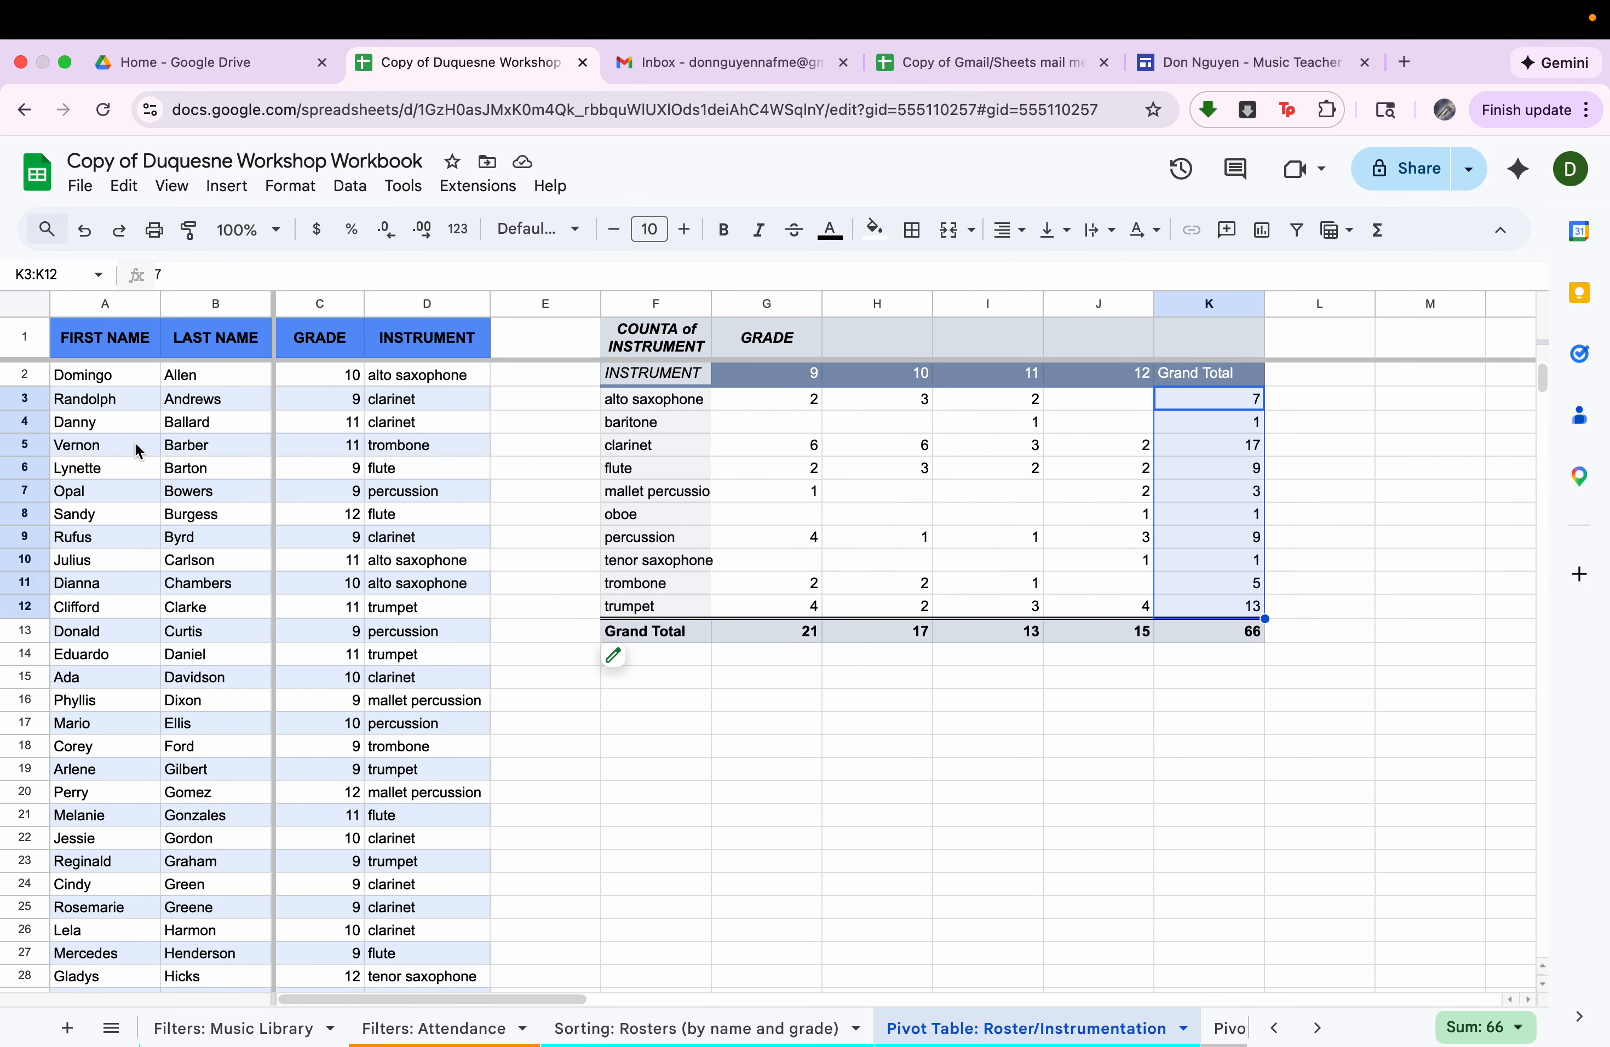
# Compare the roster's name columns and first two student rows with the pivot table's clarinet count for grade 10.
pyautogui.click(87, 306)
pyautogui.click(219, 307)
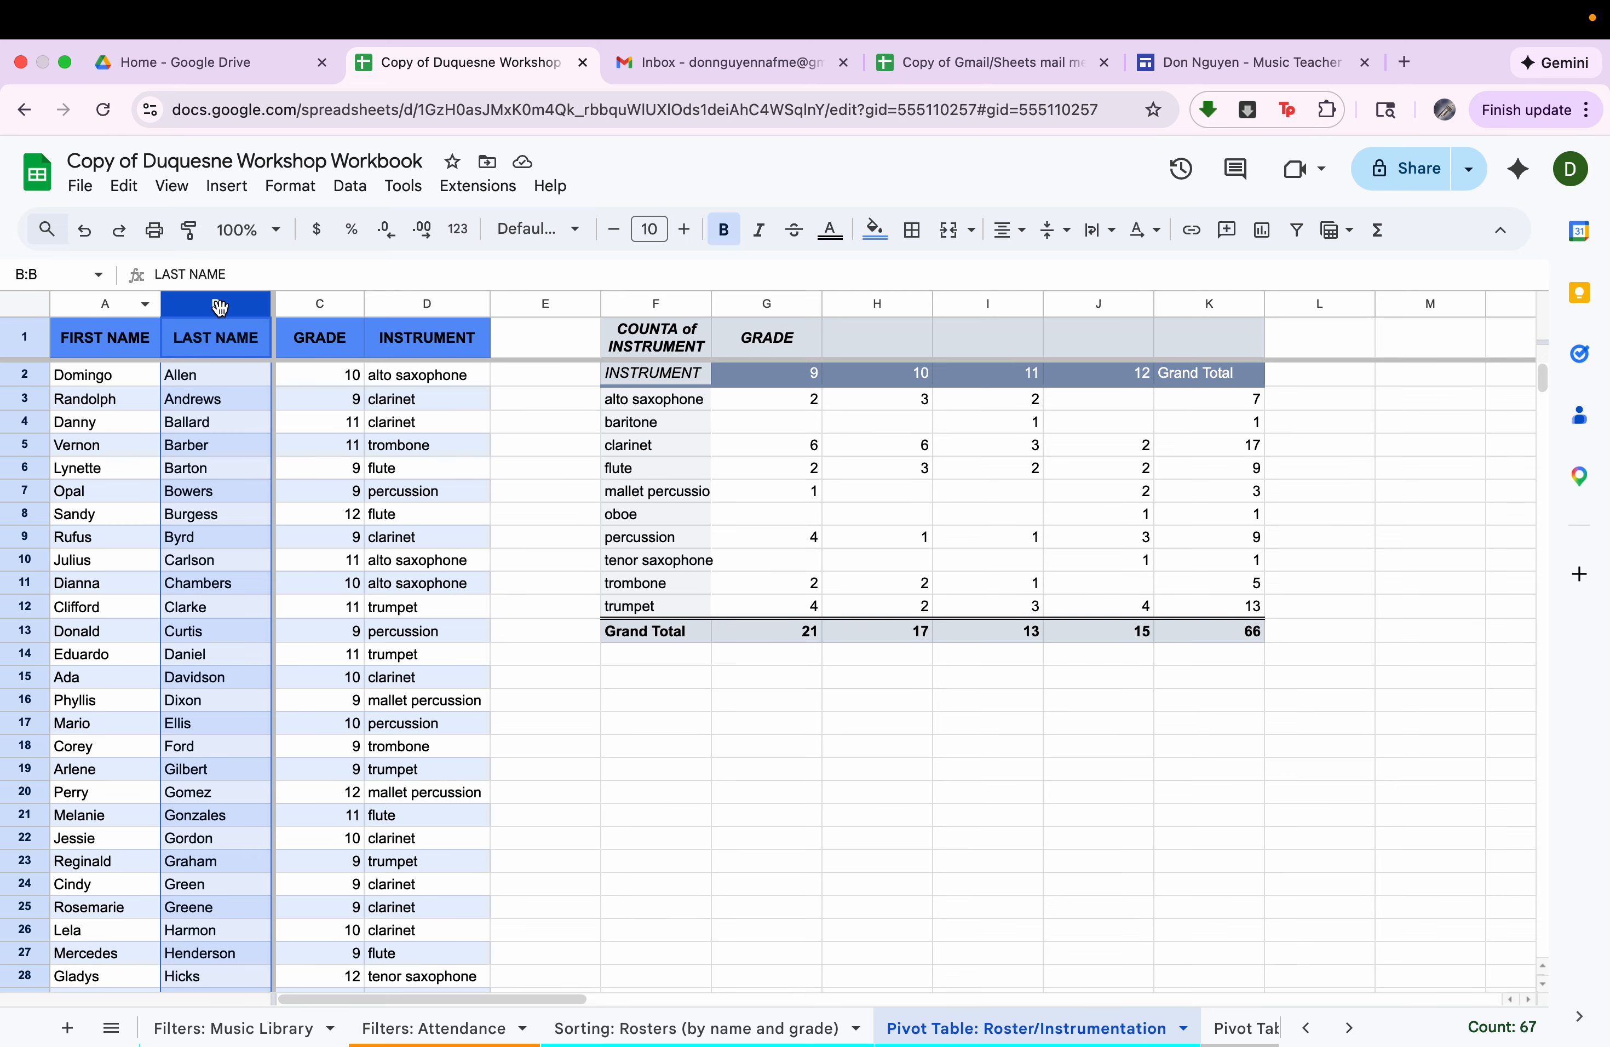
pyautogui.moveTo(88, 375); pyautogui.dragTo(532, 372)
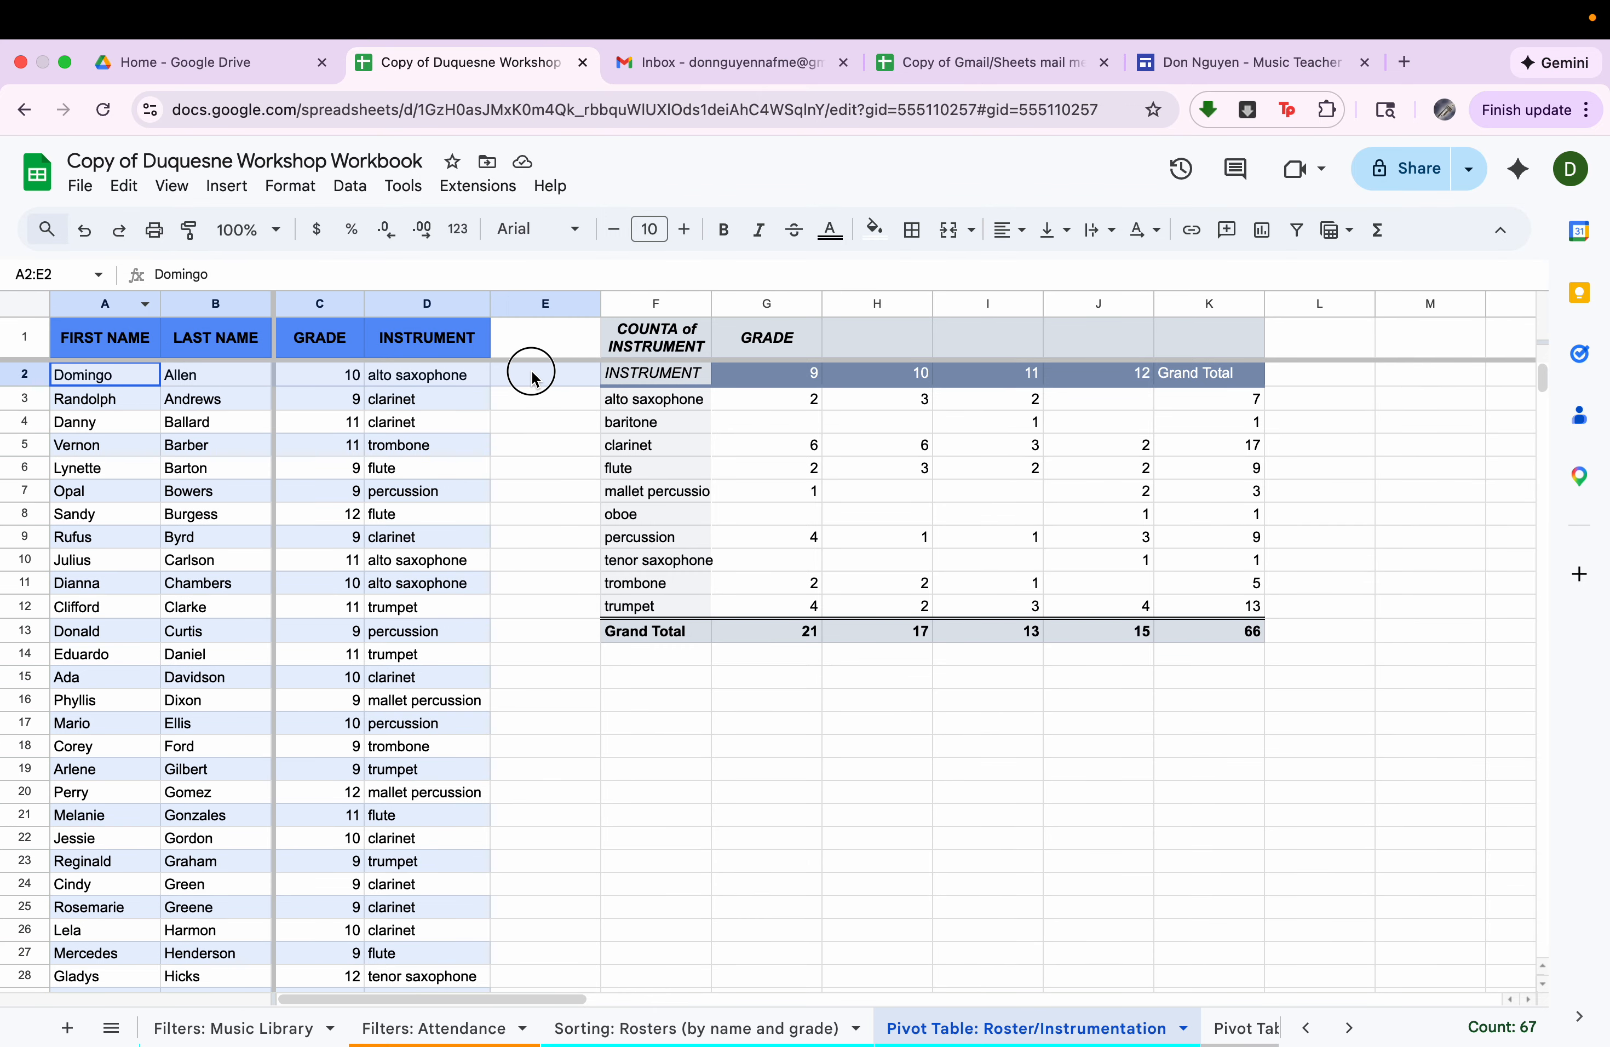
pyautogui.moveTo(75, 399); pyautogui.dragTo(445, 406)
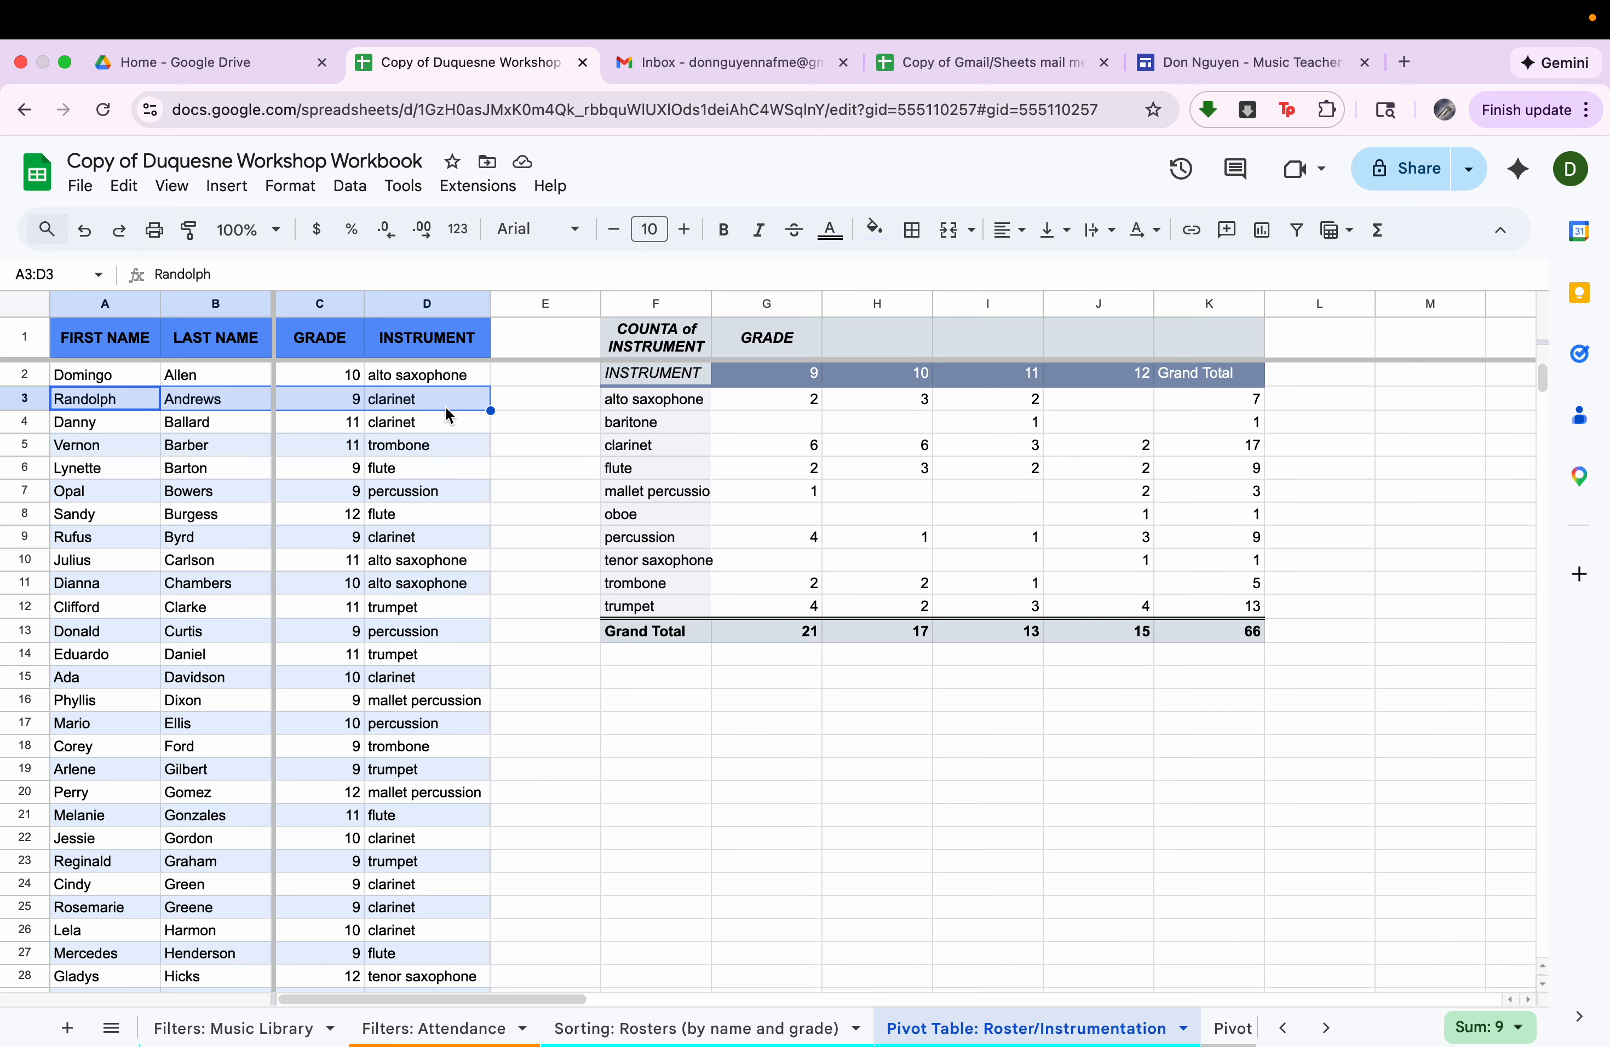
pyautogui.click(841, 444)
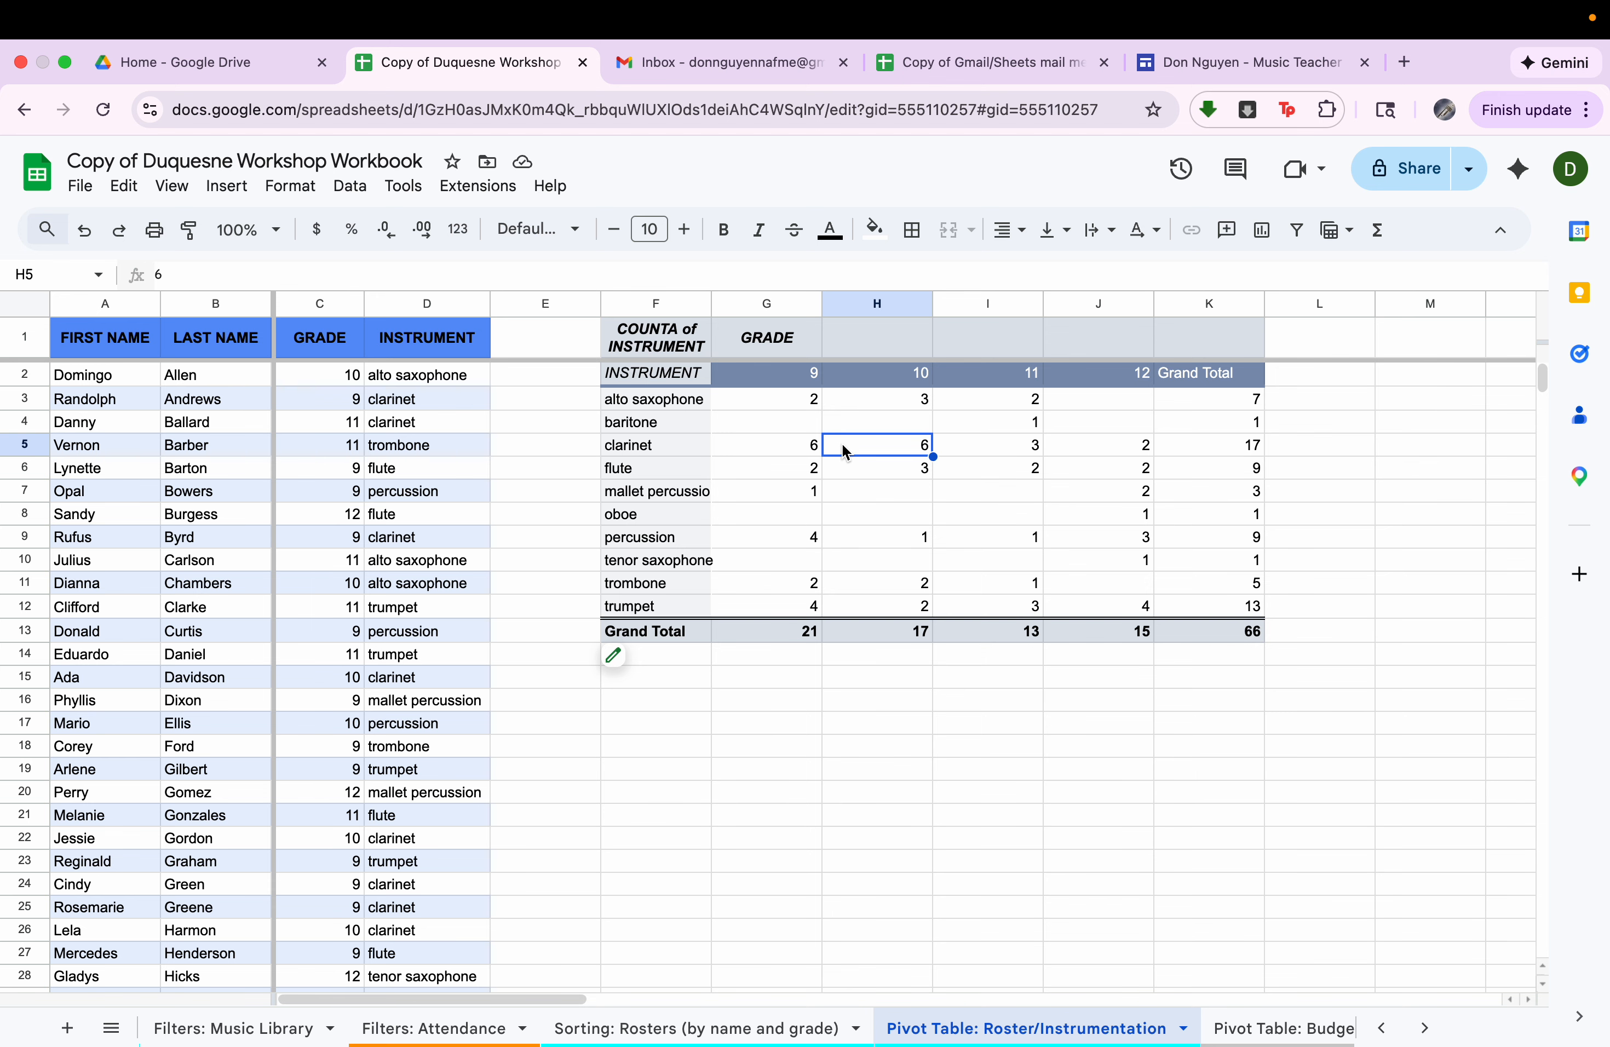
# Look over the Pivot Table: Budget Transactions sheet and its Date, Description, Amount, Transaction Type and Category columns.
pyautogui.click(1271, 1026)
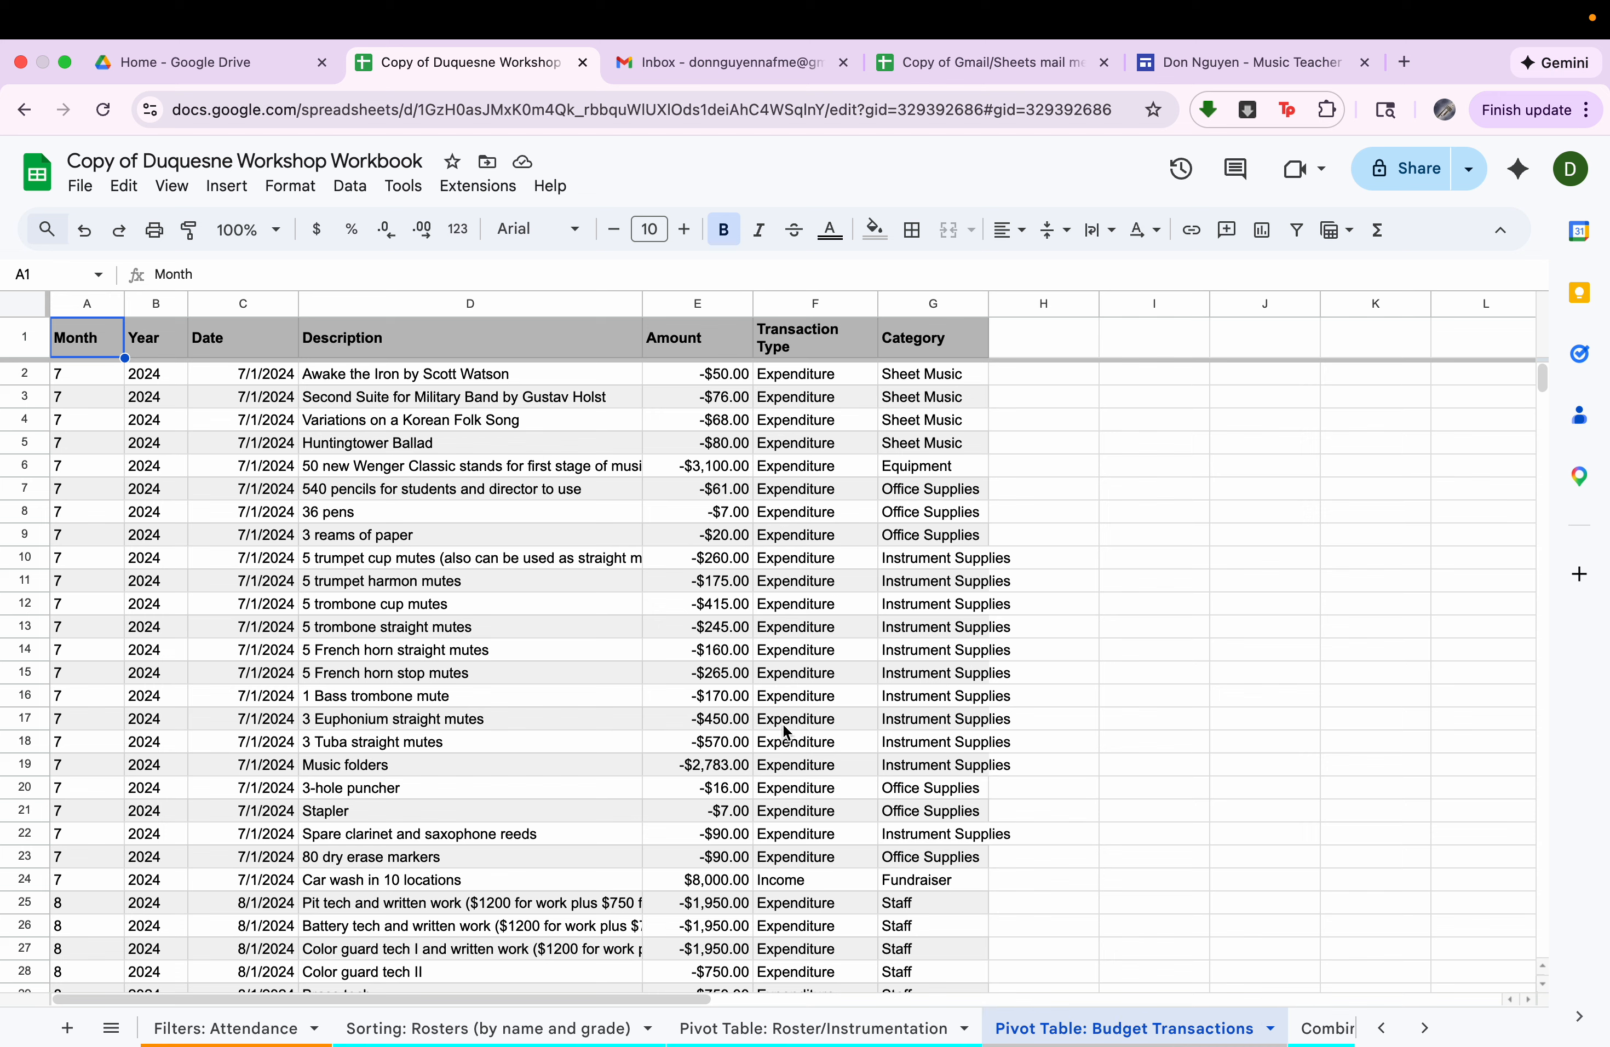
pyautogui.moveTo(102, 340); pyautogui.dragTo(959, 986)
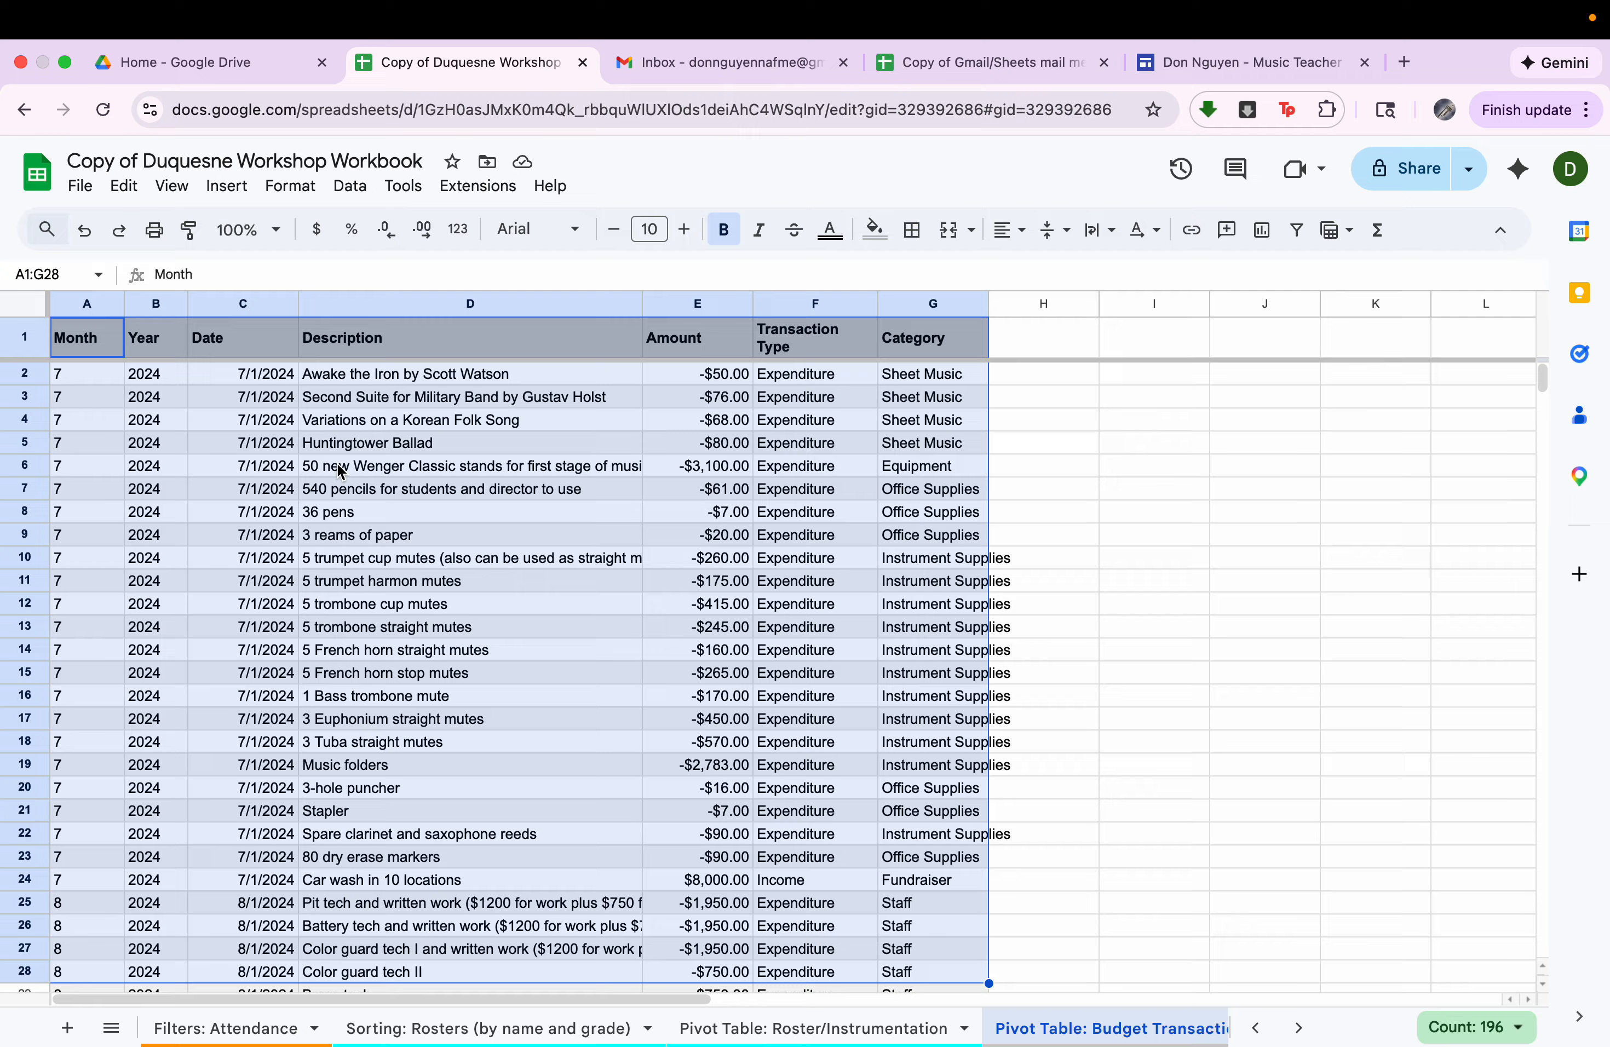
pyautogui.click(233, 304)
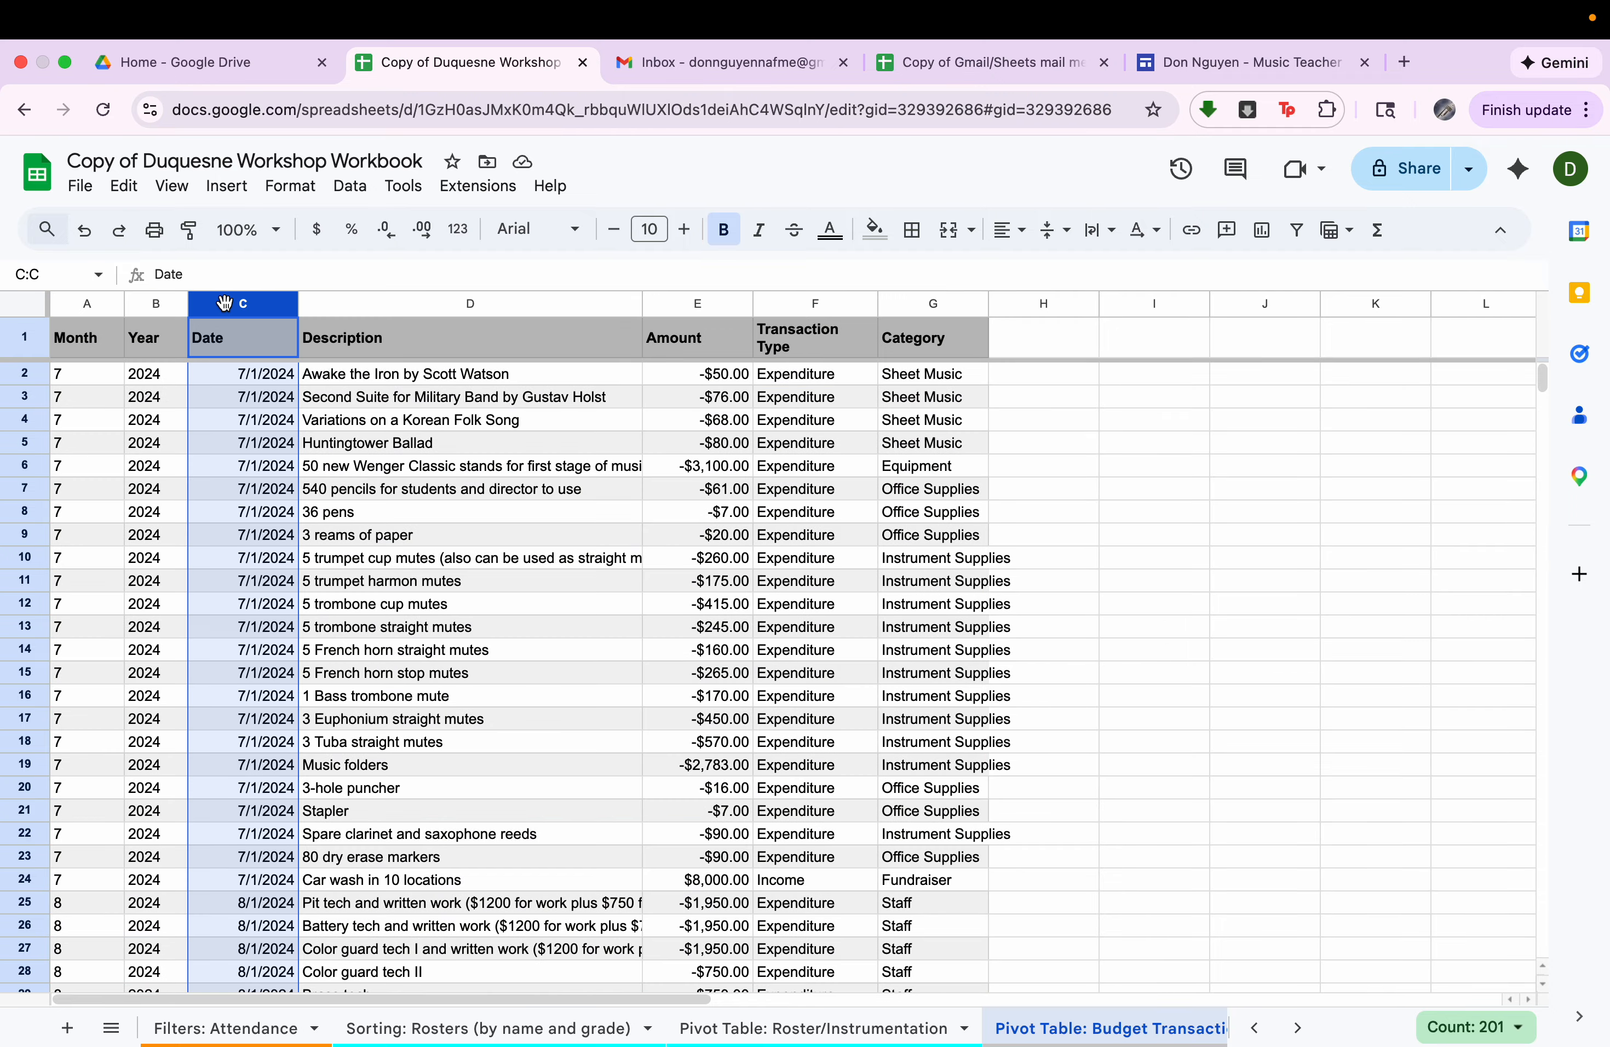
pyautogui.click(388, 305)
pyautogui.click(690, 303)
pyautogui.click(807, 301)
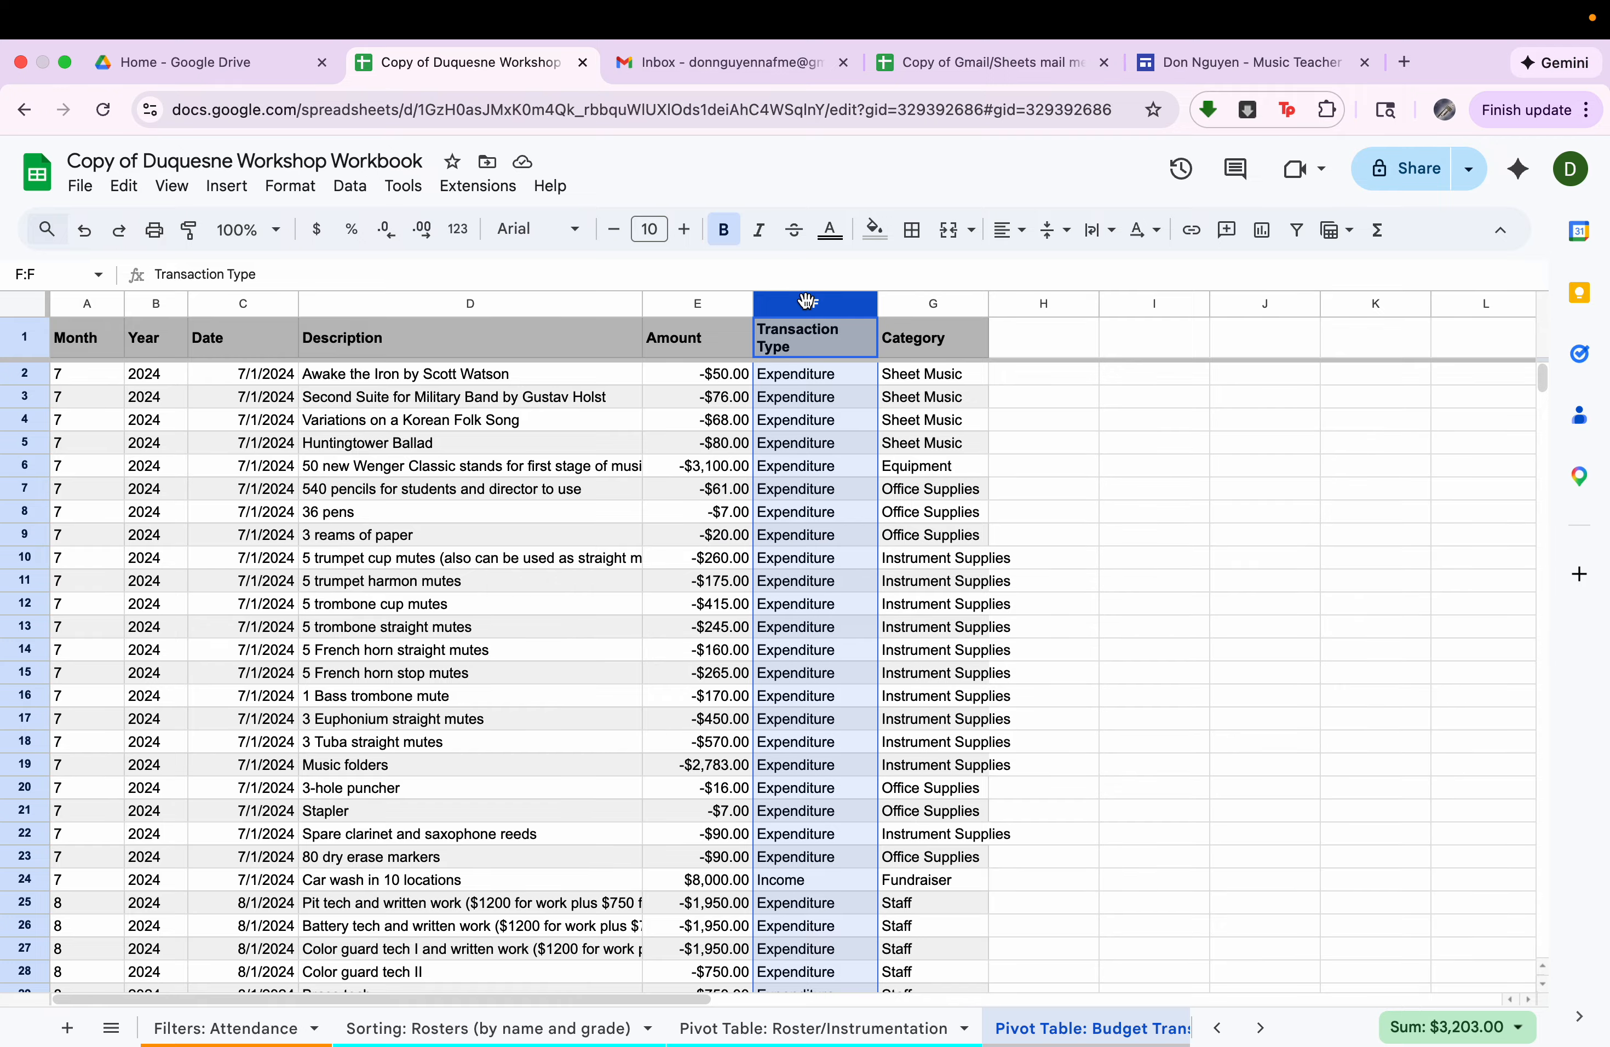
pyautogui.click(931, 301)
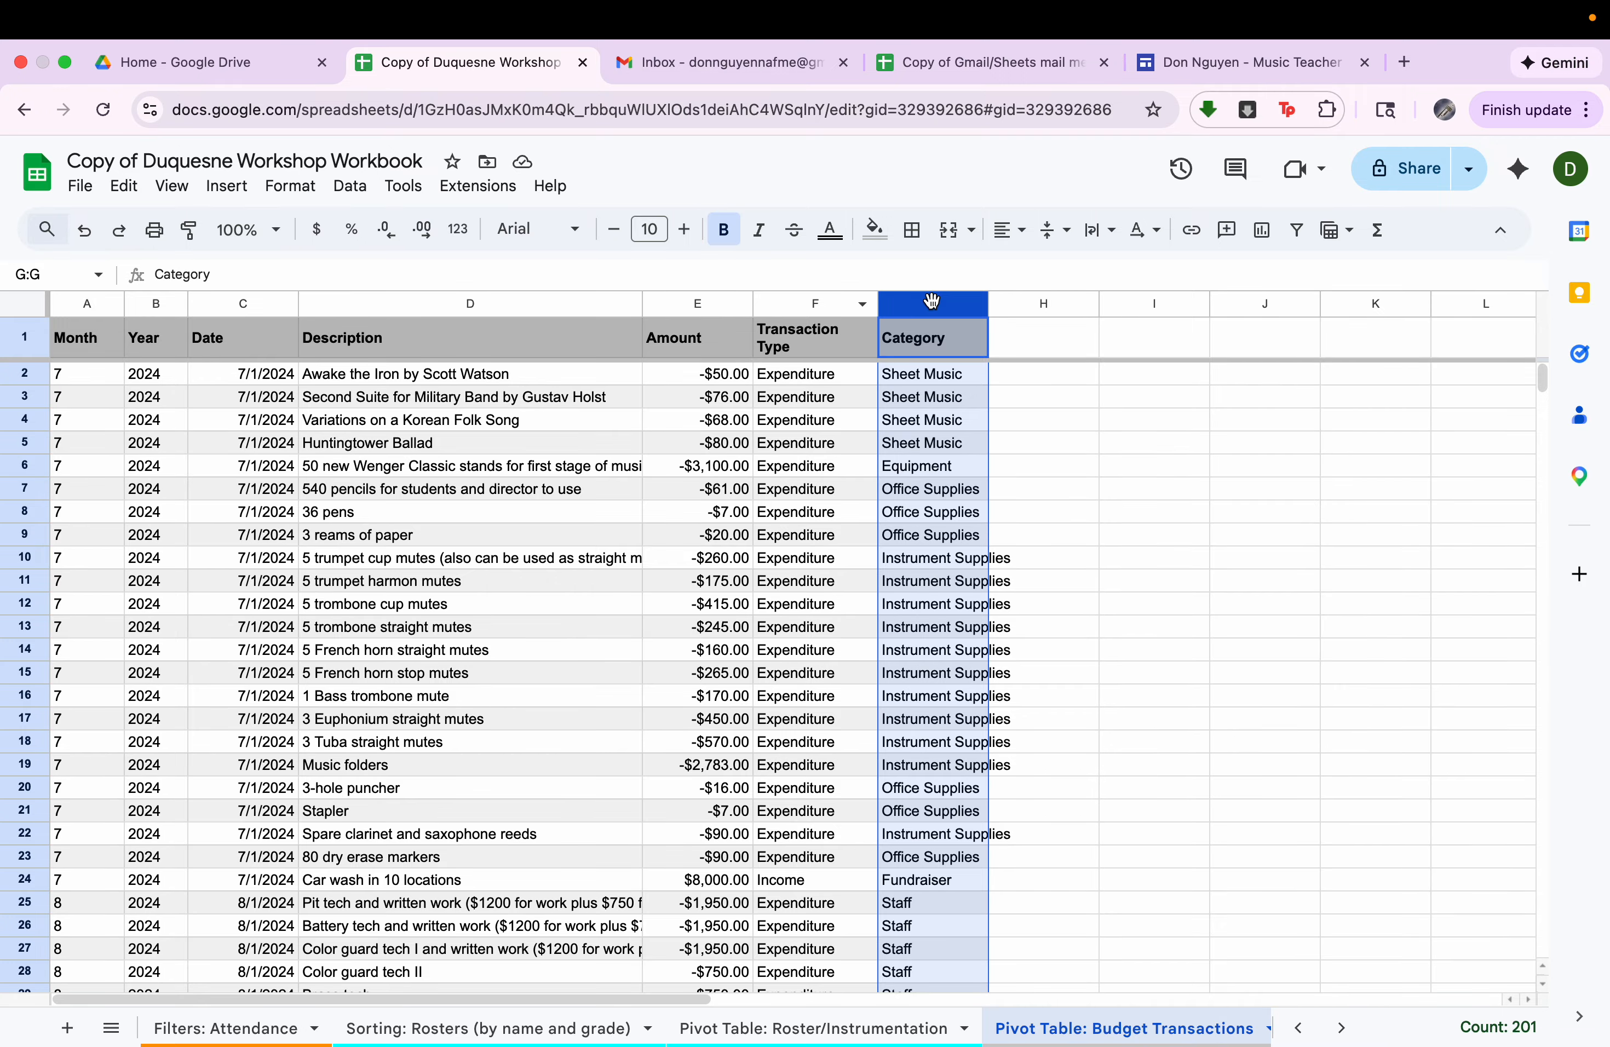
# Create a pivot table on a new sheet from the budget transactions data range A1:G201.
pyautogui.click(360, 338)
pyautogui.click(227, 185)
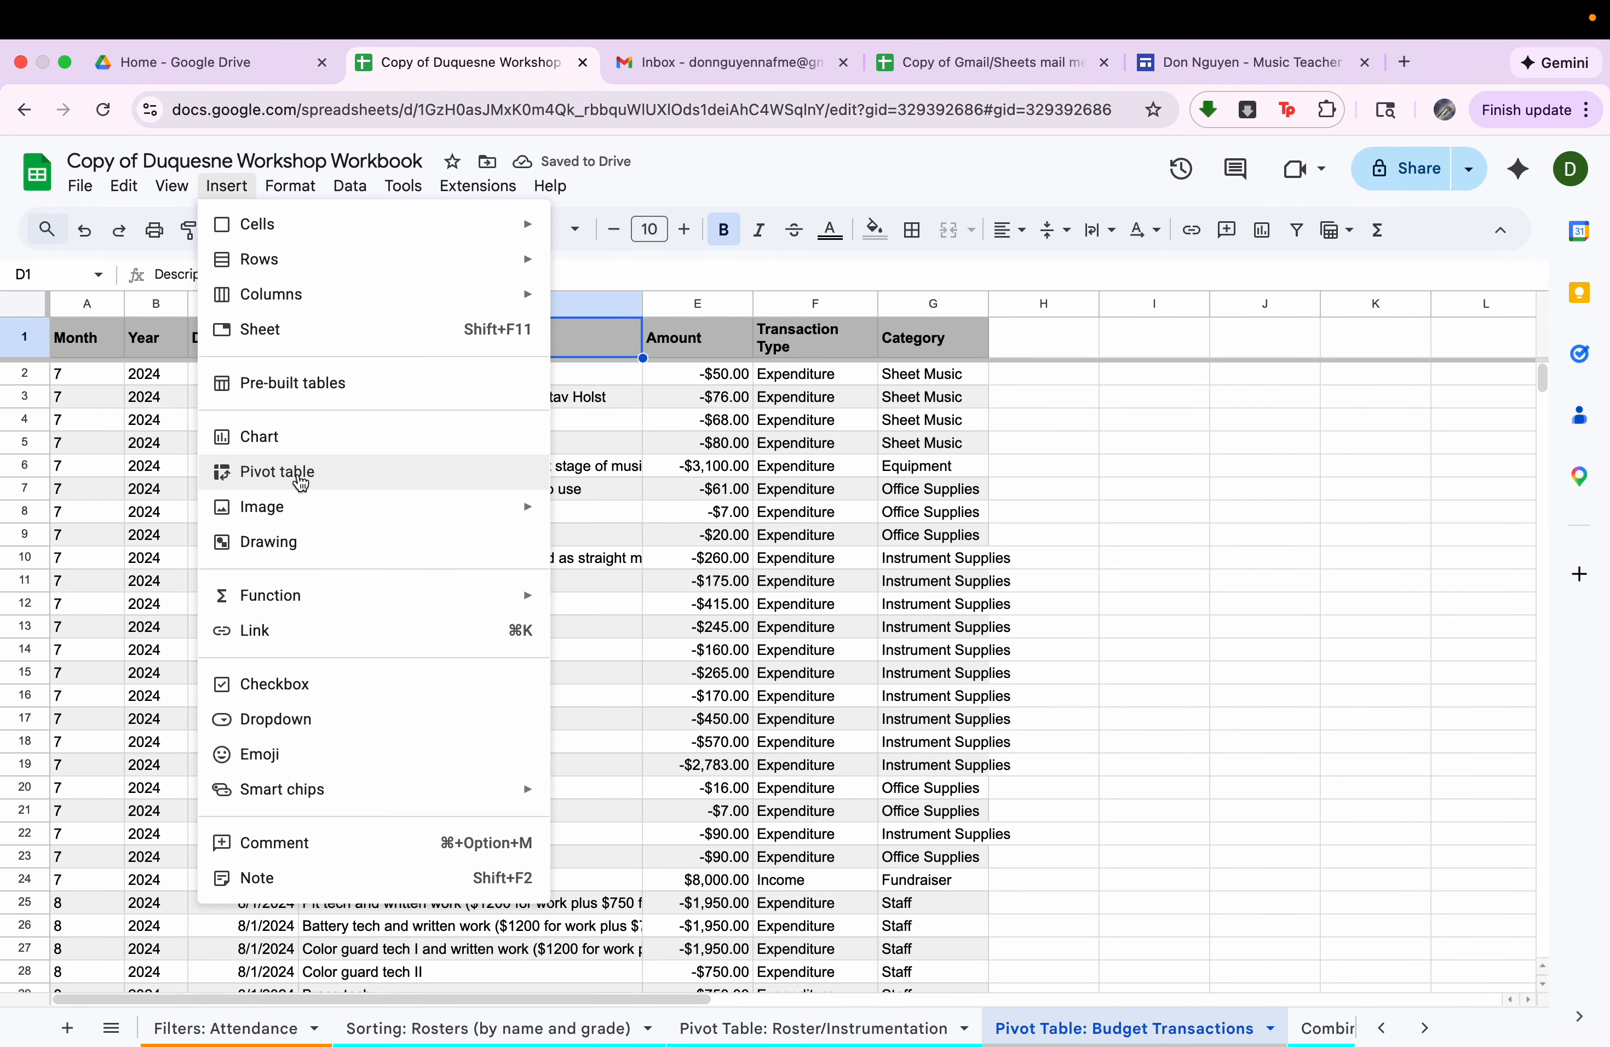
pyautogui.click(298, 473)
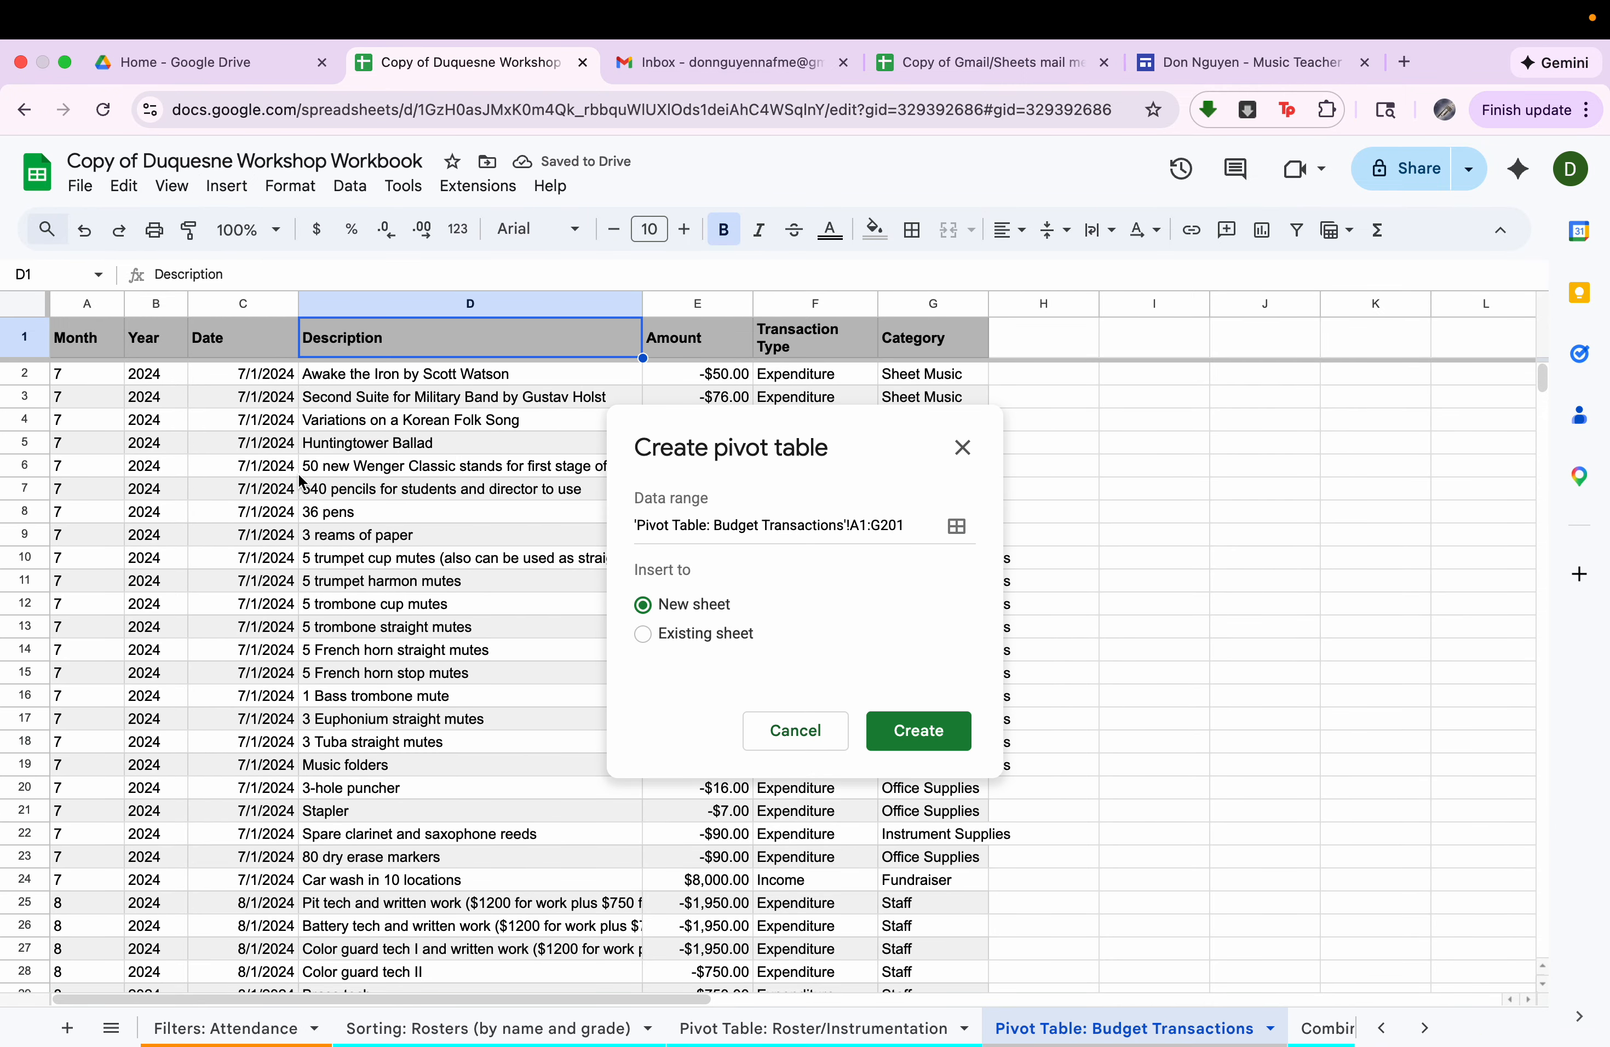
pyautogui.click(954, 734)
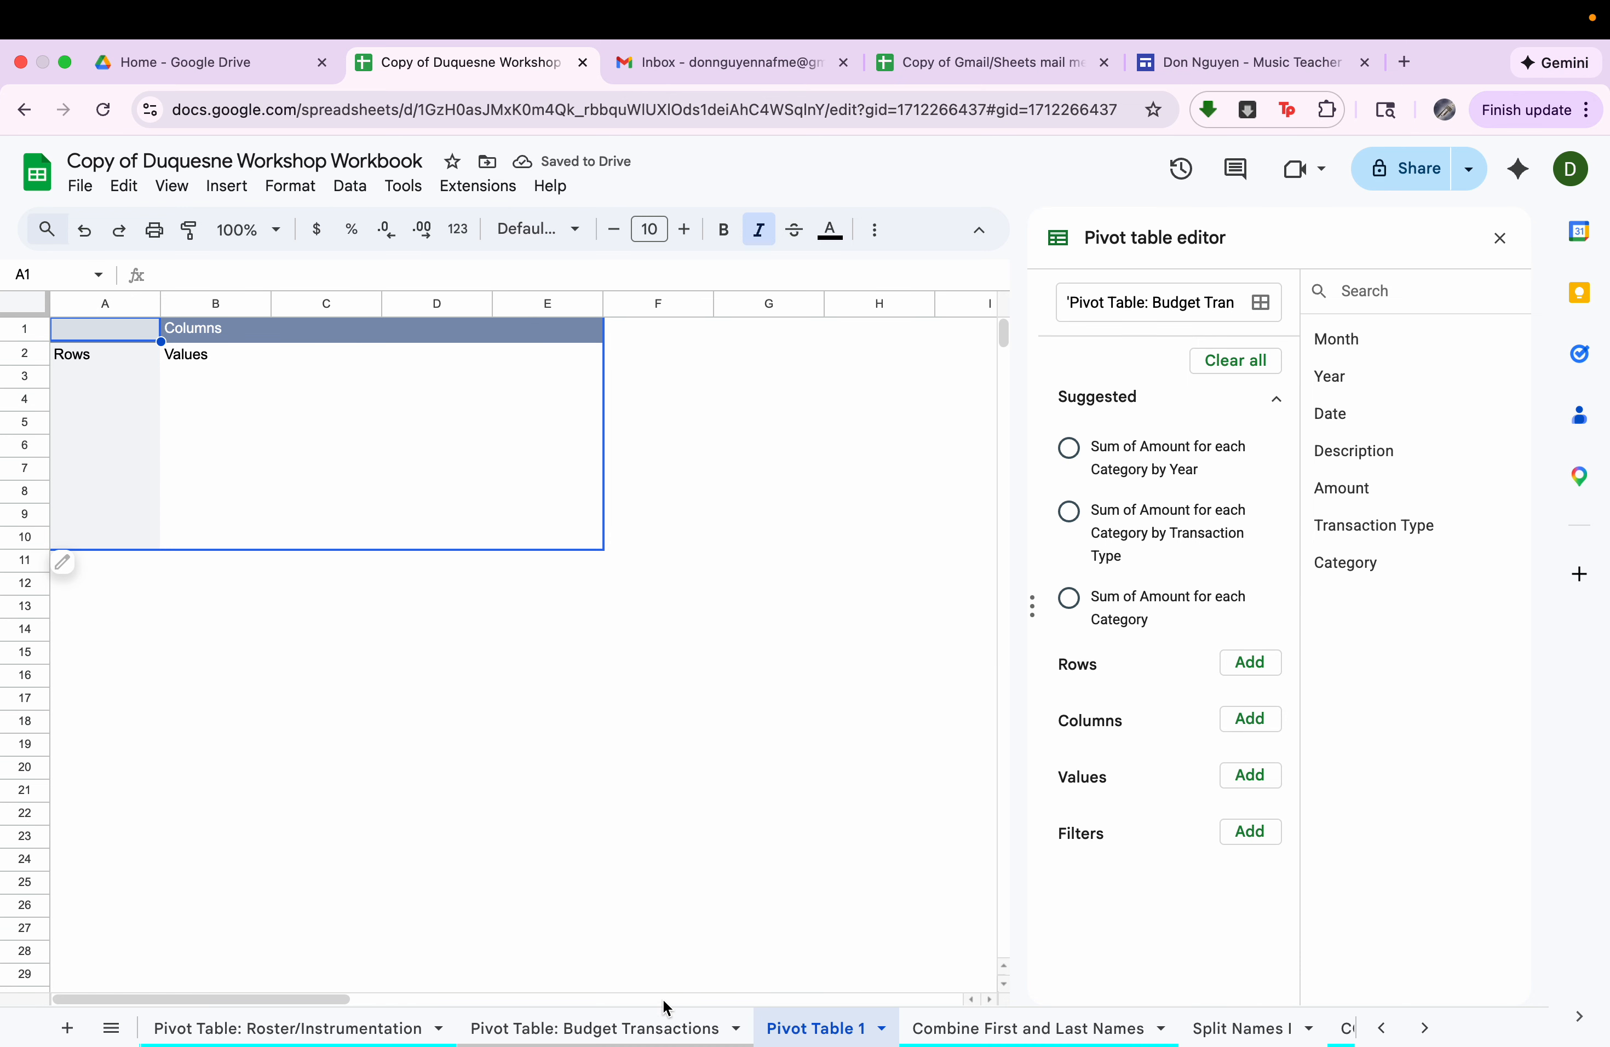
# Examine the Expenditure and Income entries in the Transaction Type column of the budget transactions sheet.
pyautogui.click(663, 1025)
pyautogui.click(810, 307)
pyautogui.moveTo(809, 396); pyautogui.dragTo(794, 582)
pyautogui.scroll(-1, 810, 878)
pyautogui.click(813, 850)
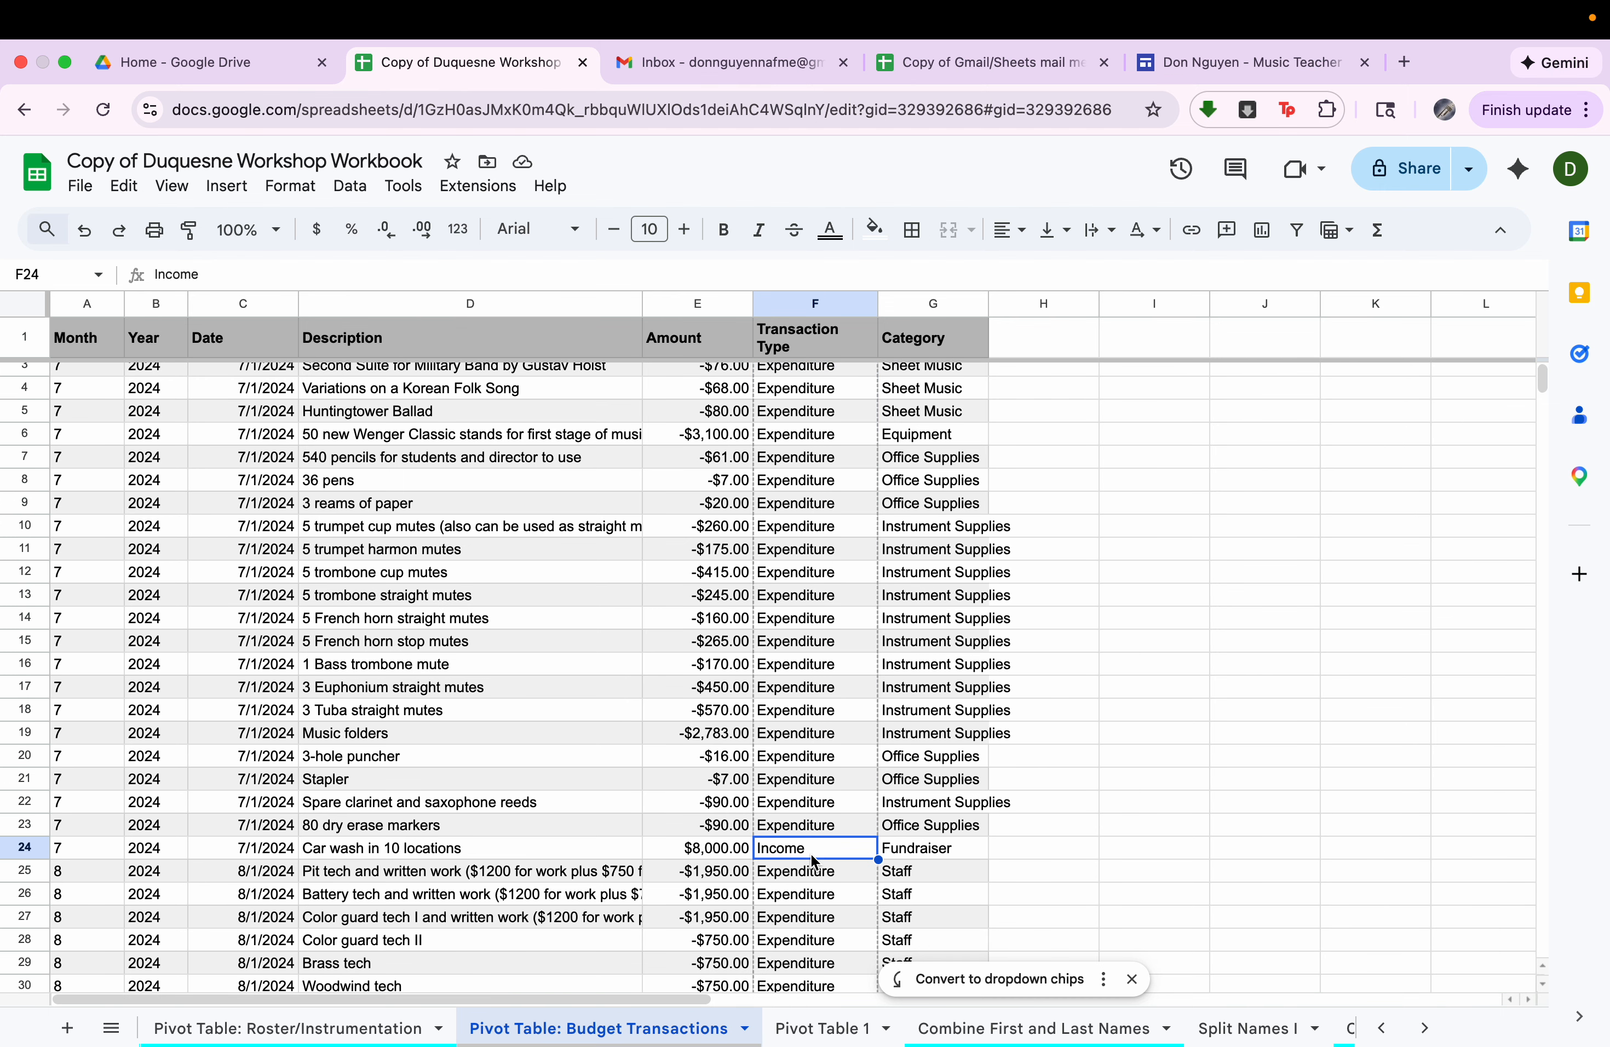
# Add Transaction Type as the row field of the new budget pivot table, removing the misplaced Amount row field.
pyautogui.click(816, 1026)
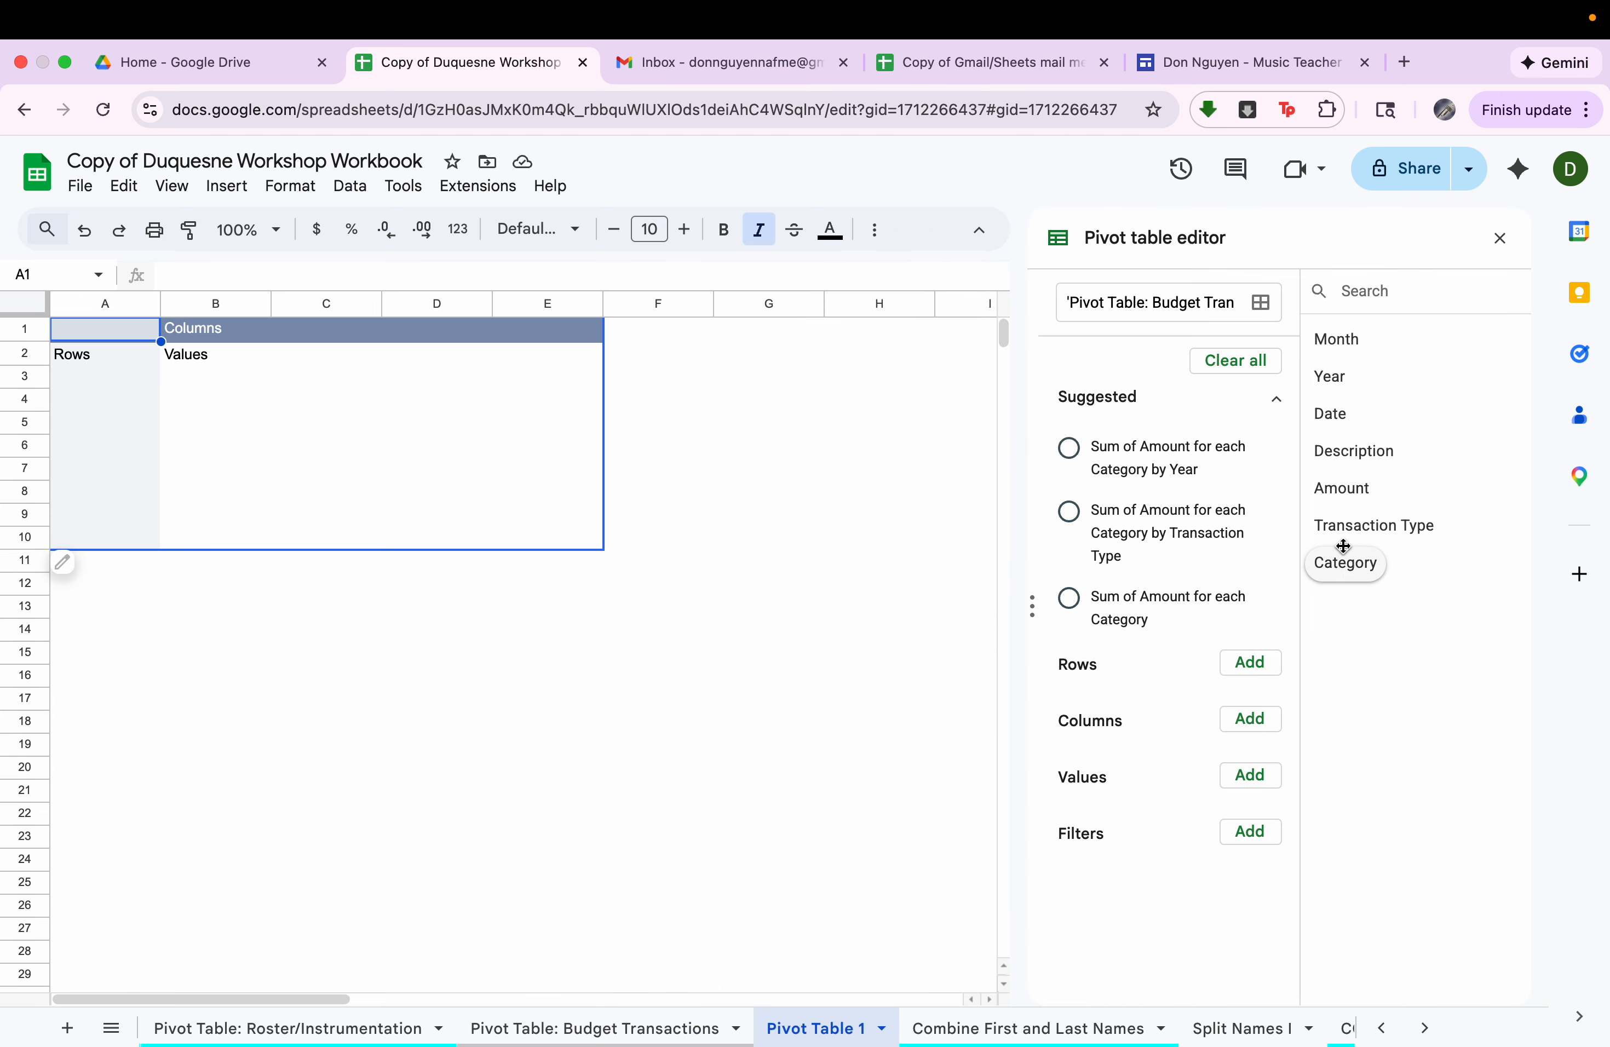
pyautogui.moveTo(1361, 502); pyautogui.dragTo(1181, 714)
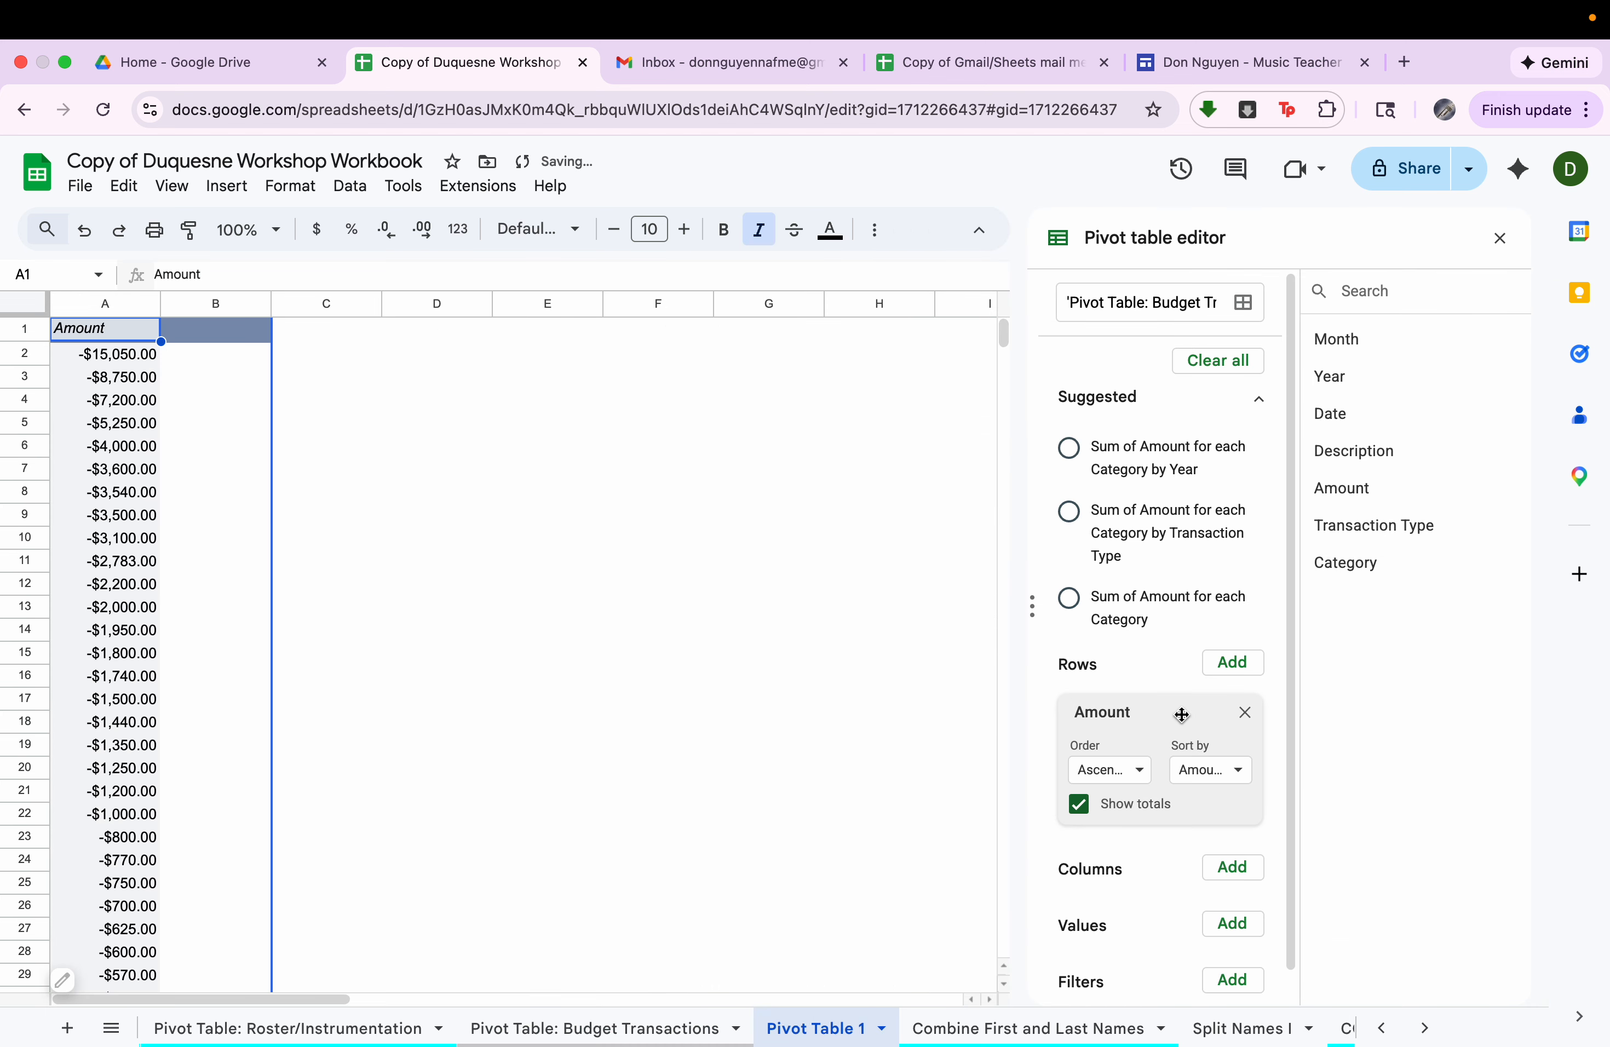
pyautogui.click(1244, 711)
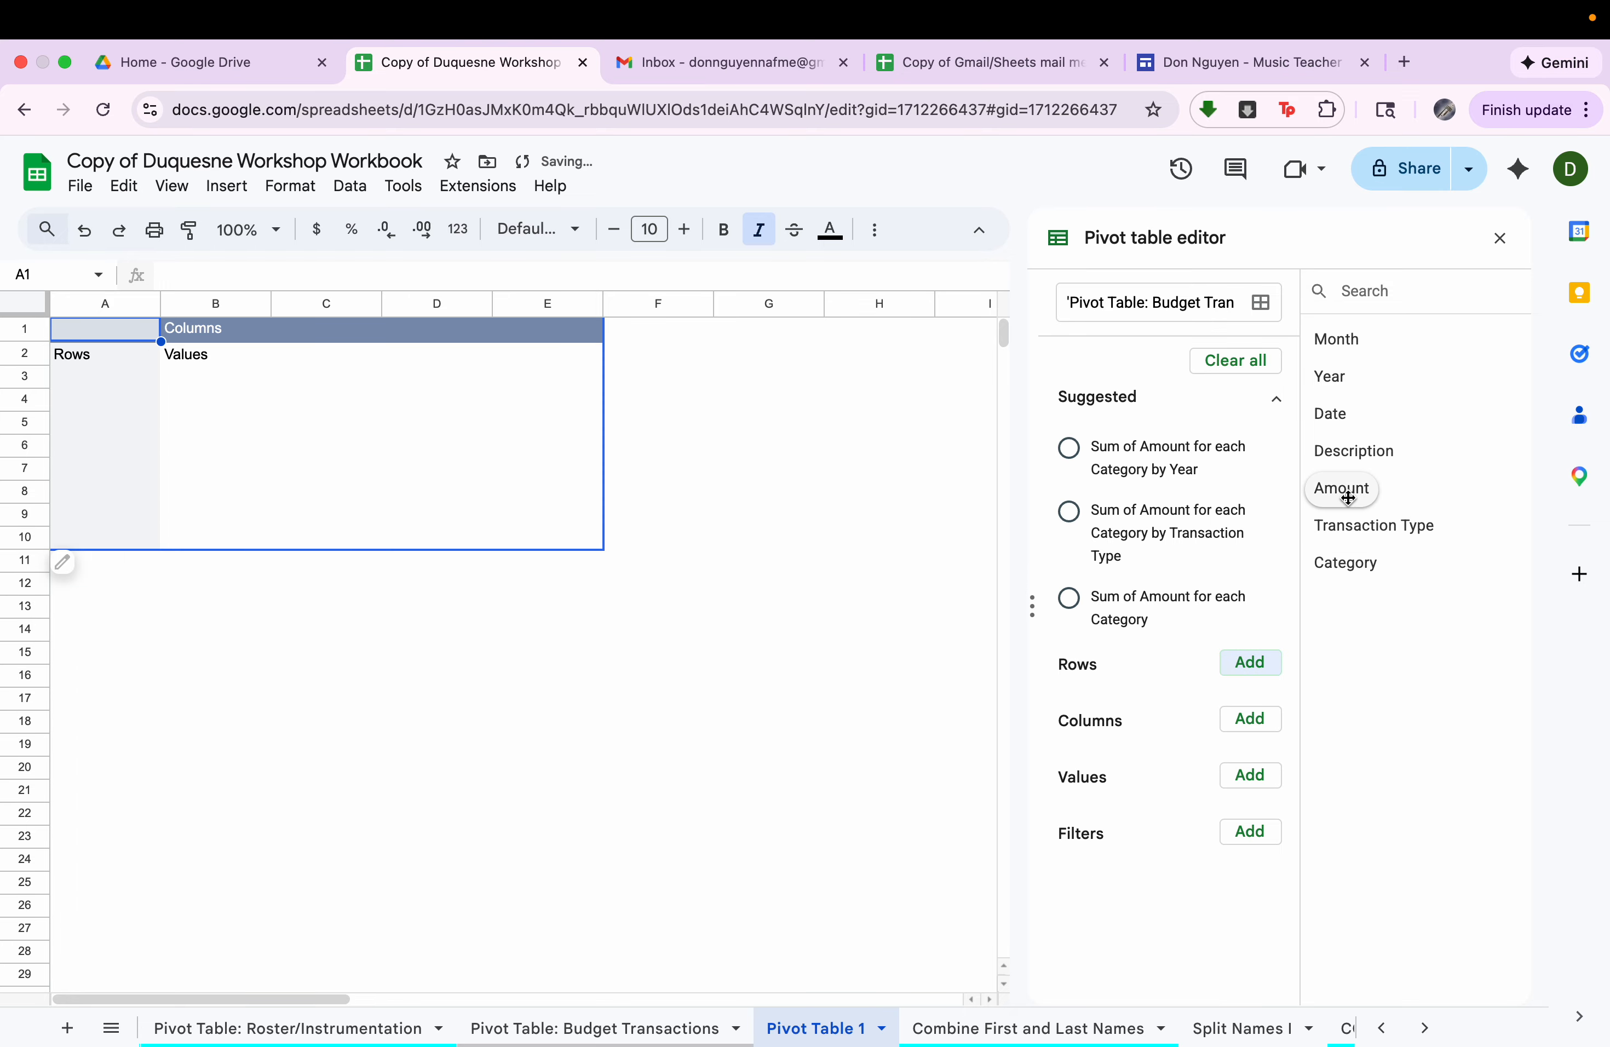
pyautogui.moveTo(1349, 523); pyautogui.dragTo(1161, 735)
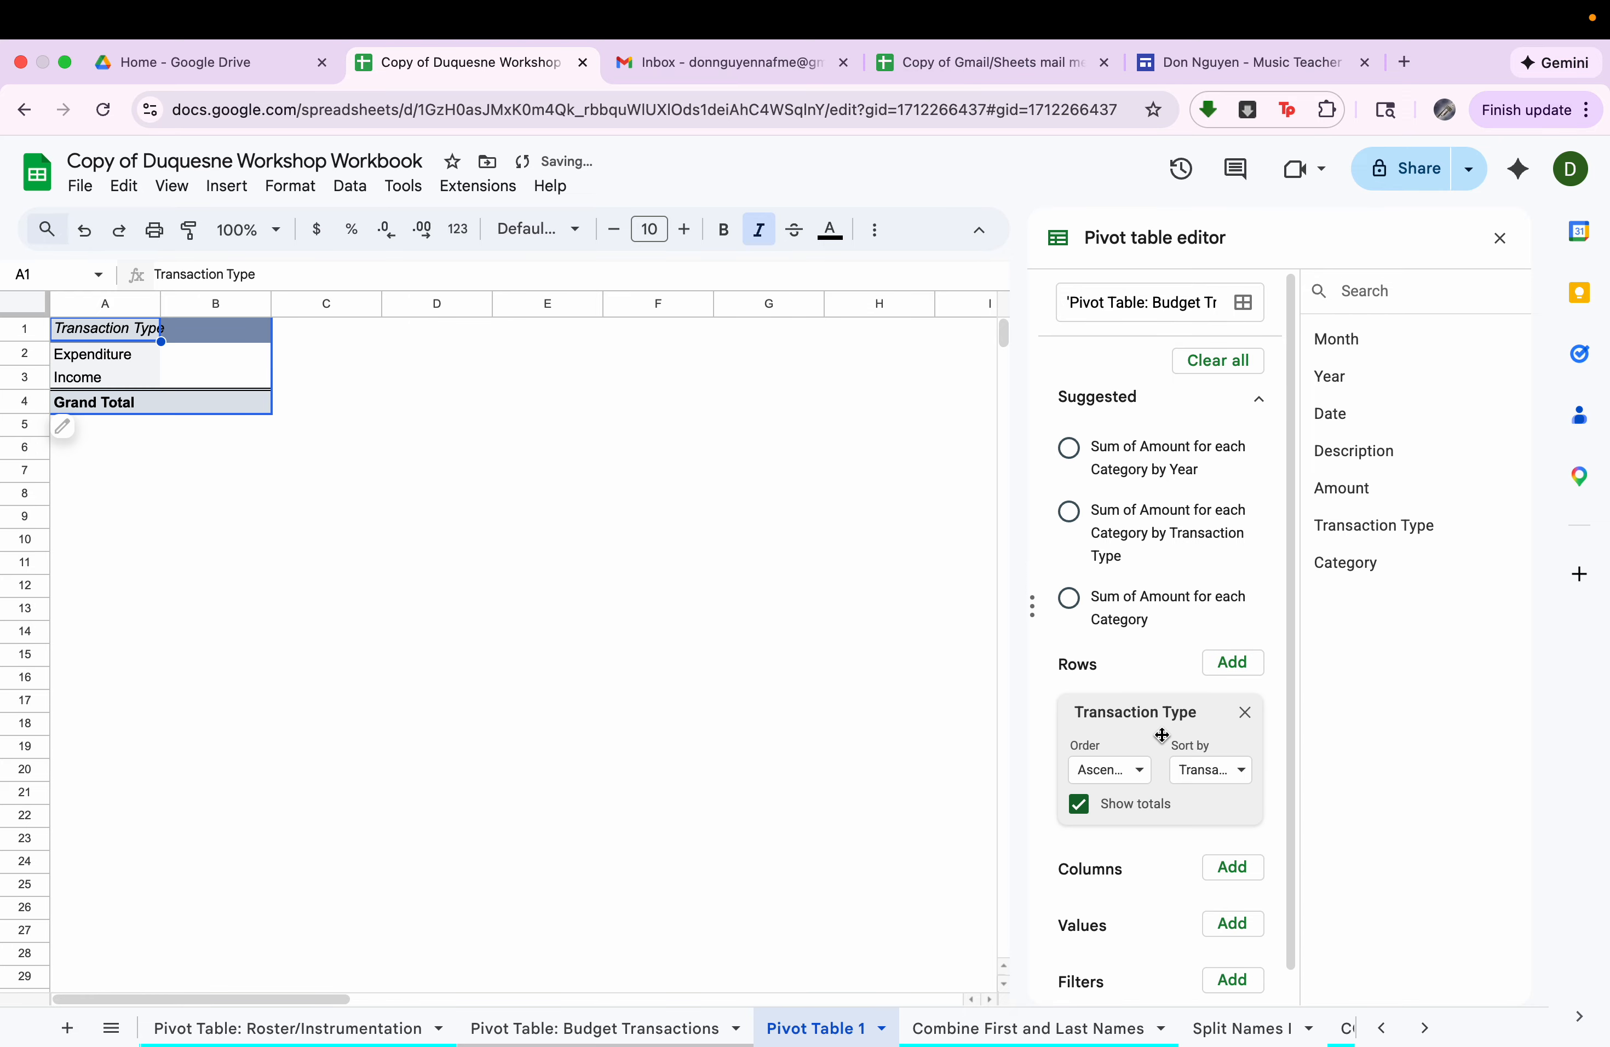
# Add Amount as the pivot table's value field and look over the sums for expenditure and income.
pyautogui.scroll(-1, 1199, 677)
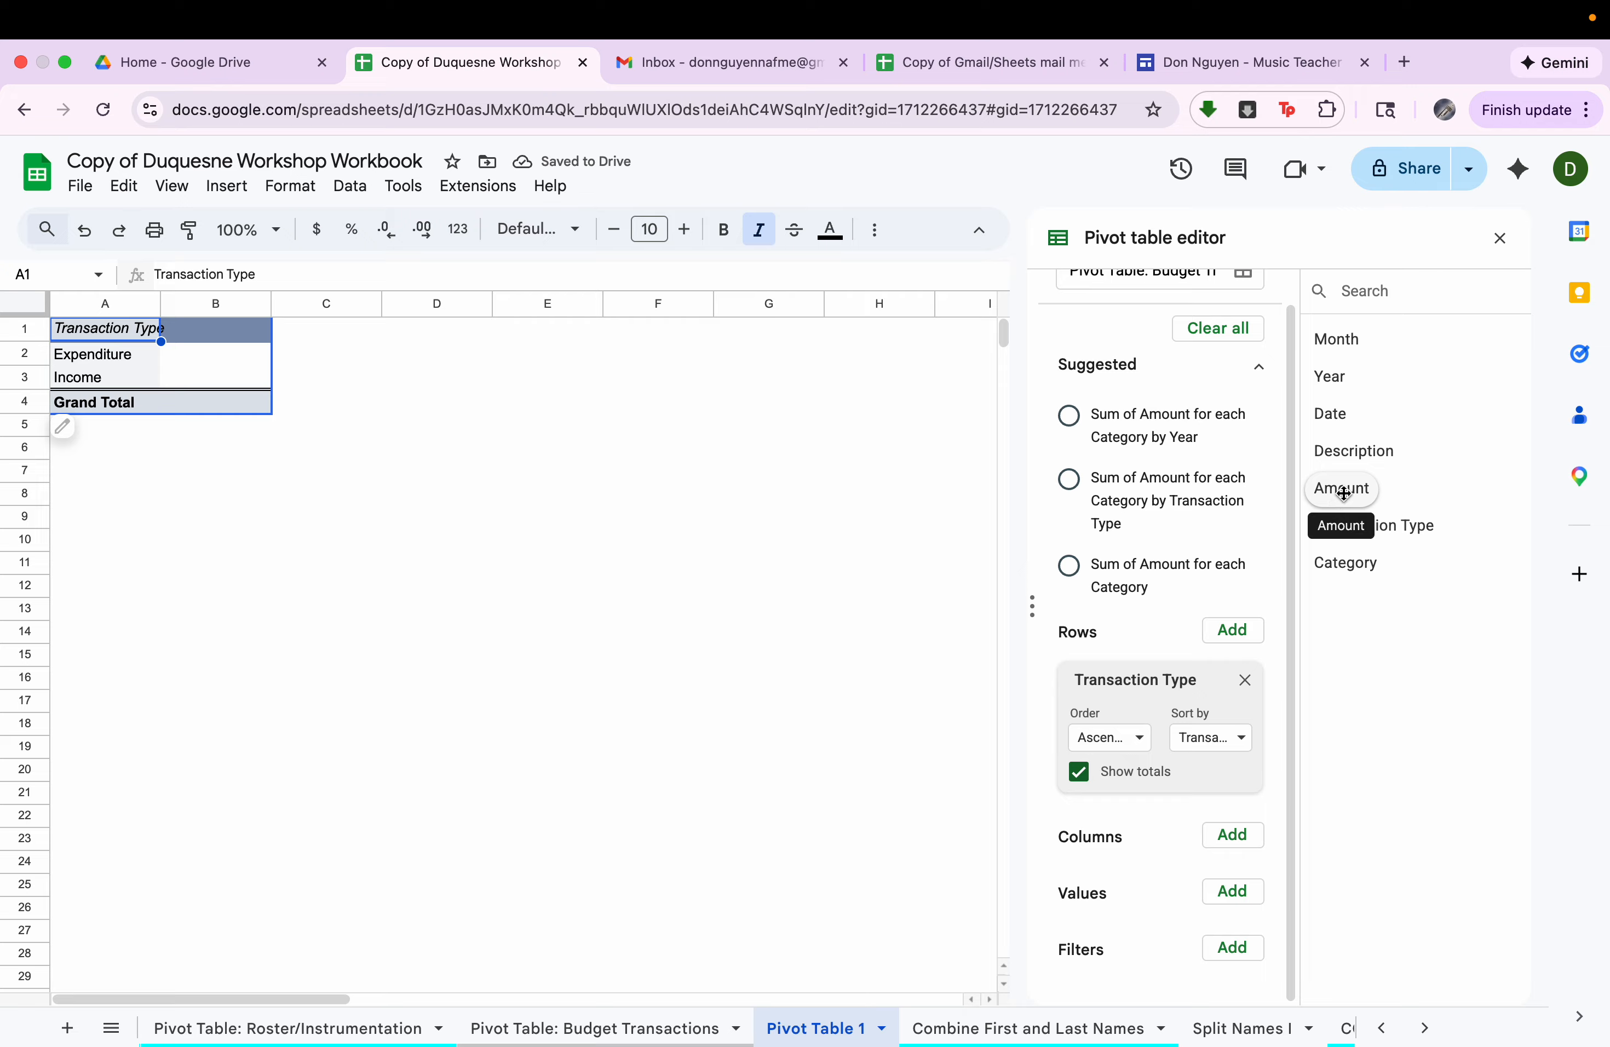
pyautogui.moveTo(1338, 501); pyautogui.dragTo(1107, 948)
pyautogui.click(236, 362)
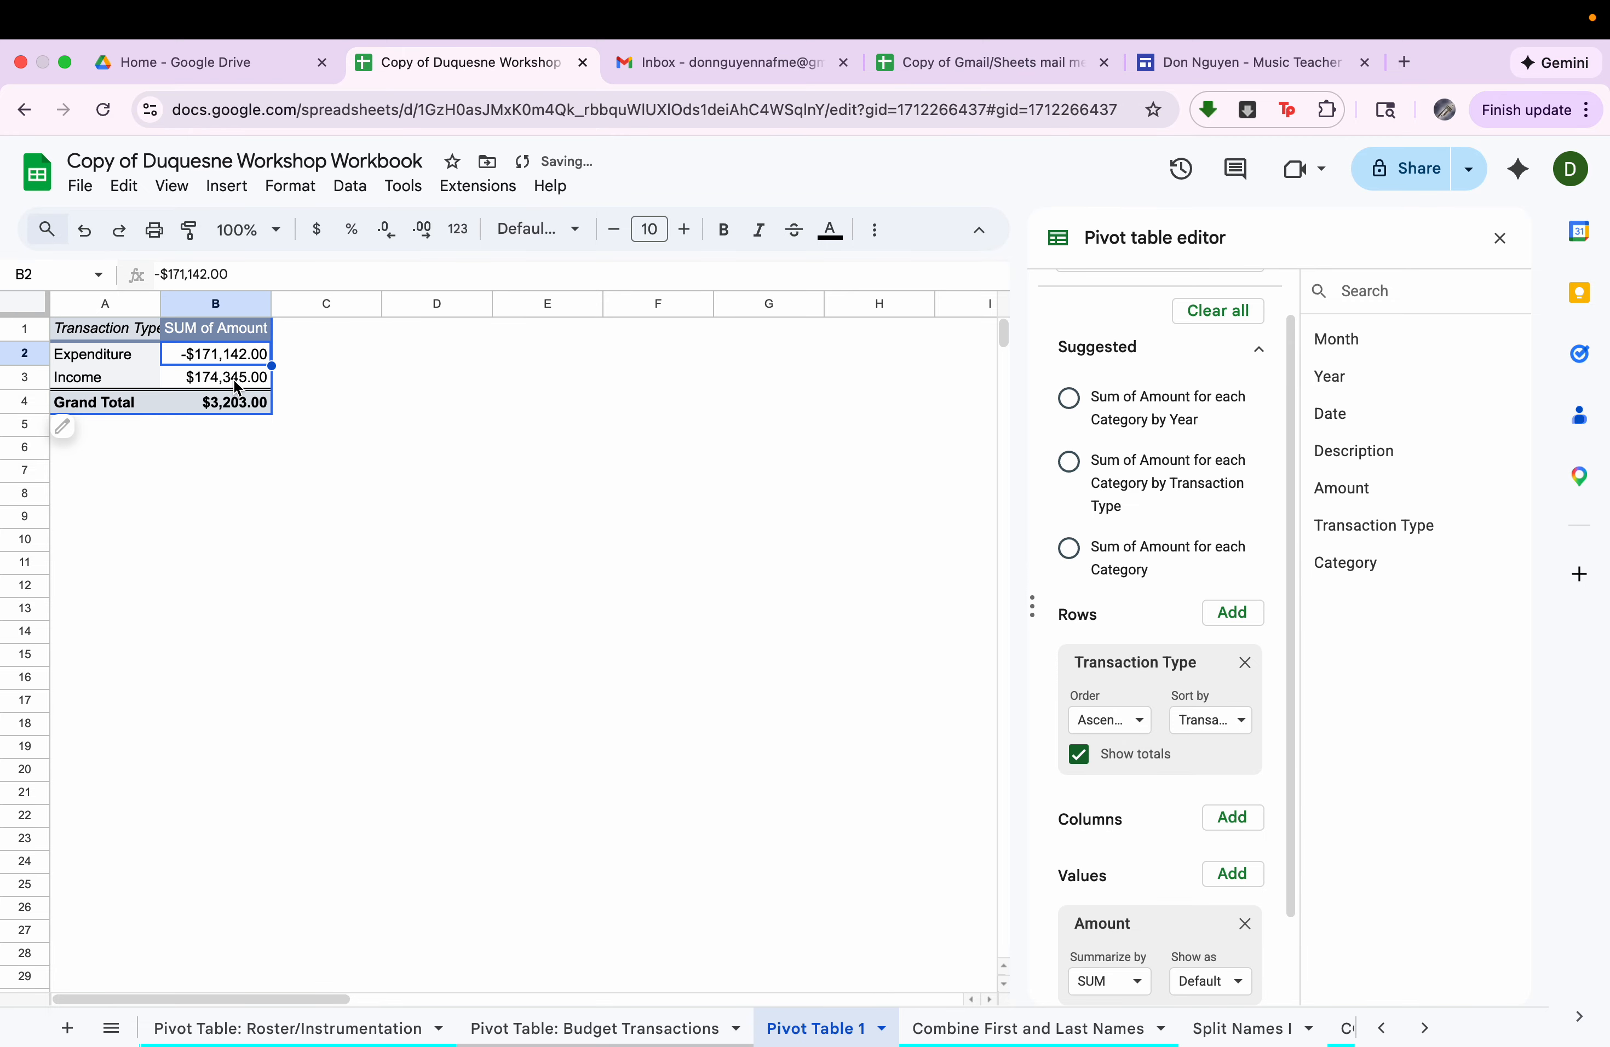
pyautogui.click(237, 385)
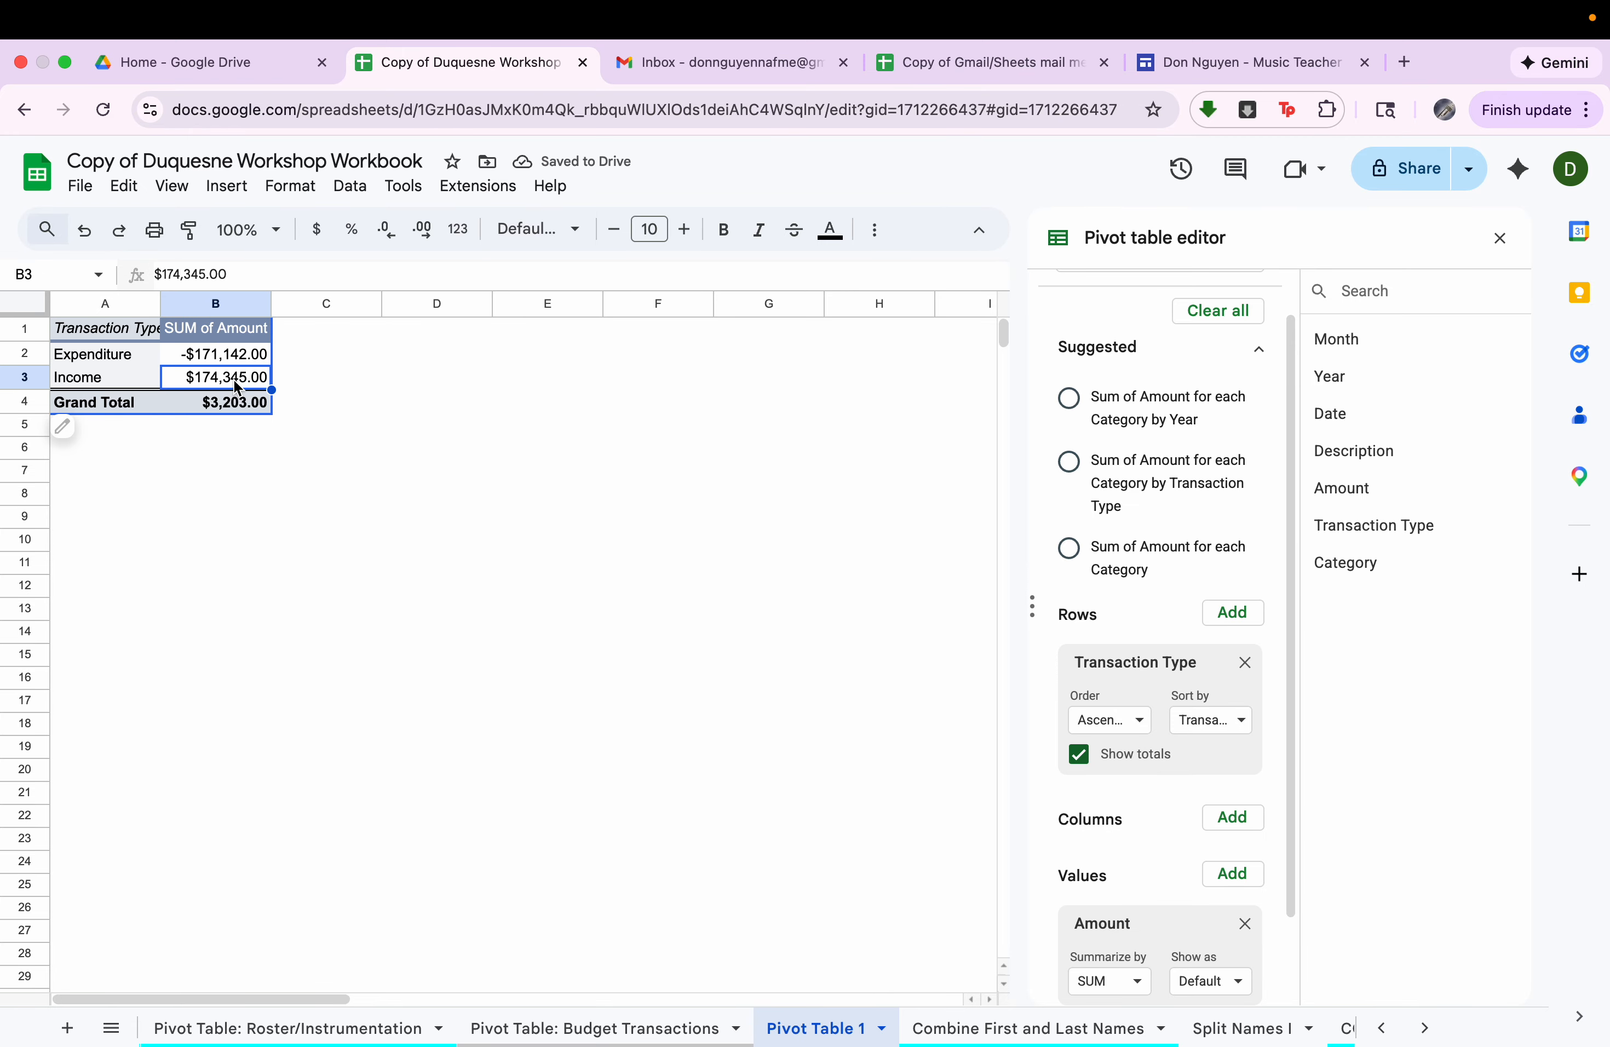
# Check how the roster pivot table's INSTRUMENT values are summarized, and close its editor.
pyautogui.click(261, 1027)
pyautogui.click(625, 668)
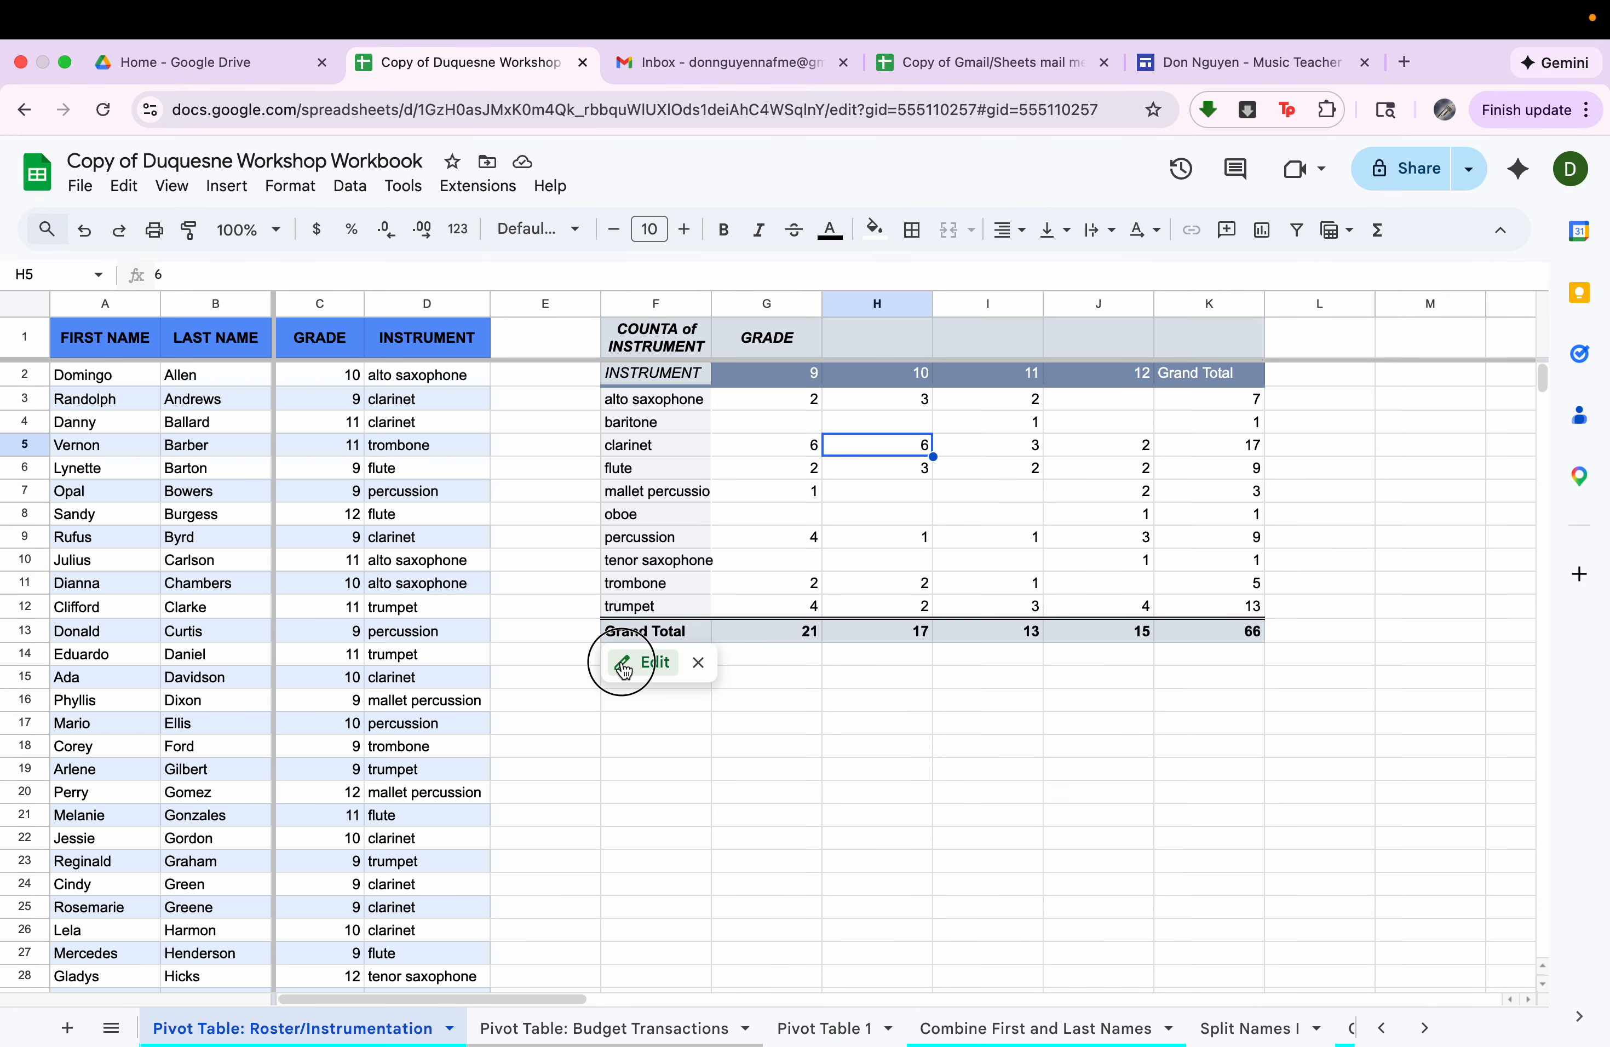
pyautogui.scroll(-5, 1117, 911)
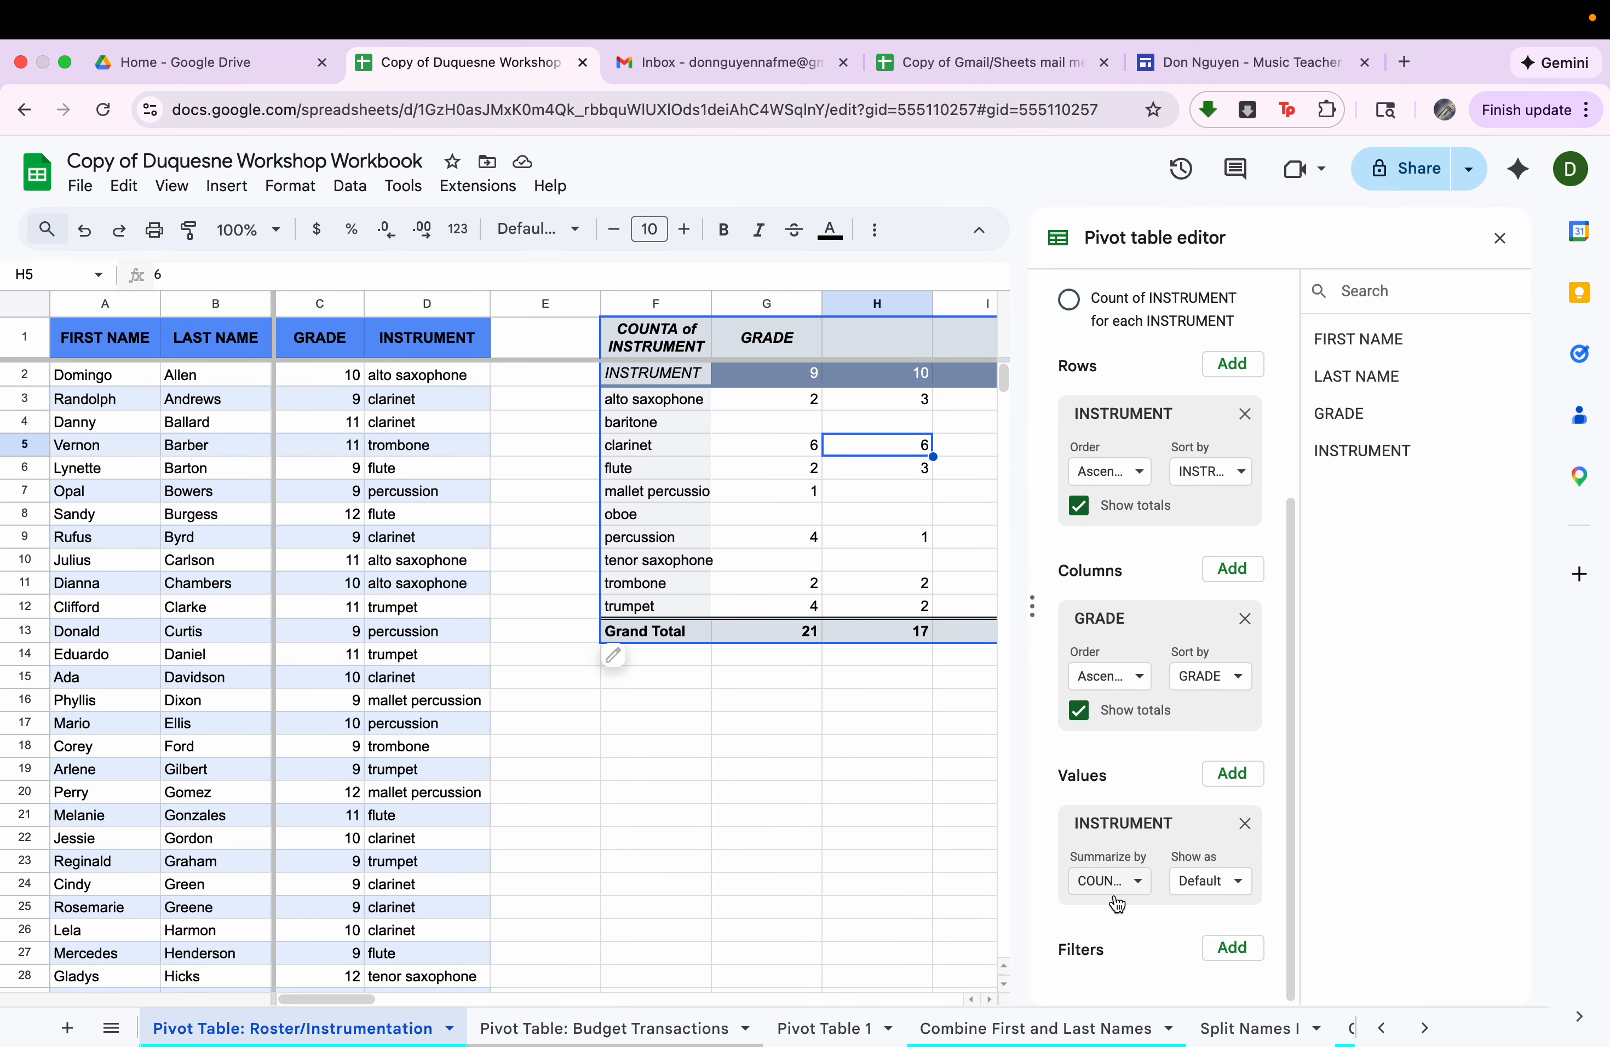
pyautogui.click(1501, 237)
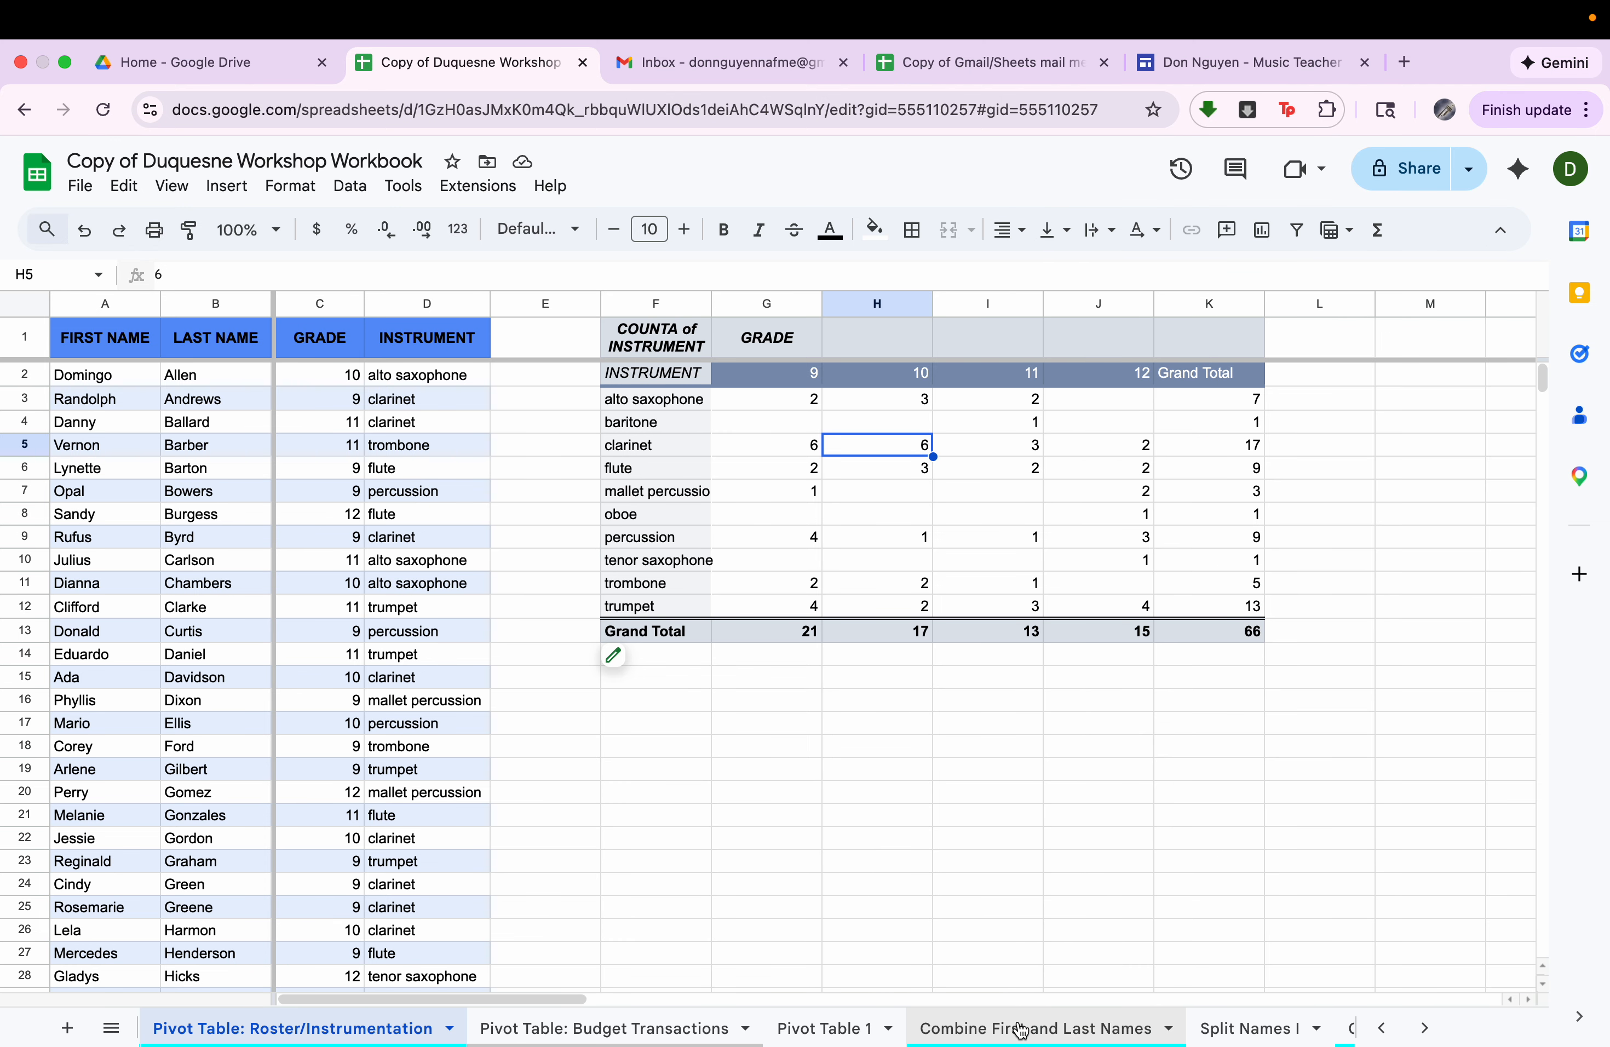
# Review the summary functions available for Amount in the budget pivot table and choose SUM.
pyautogui.click(822, 1027)
pyautogui.scroll(-3, 1115, 850)
pyautogui.click(1109, 881)
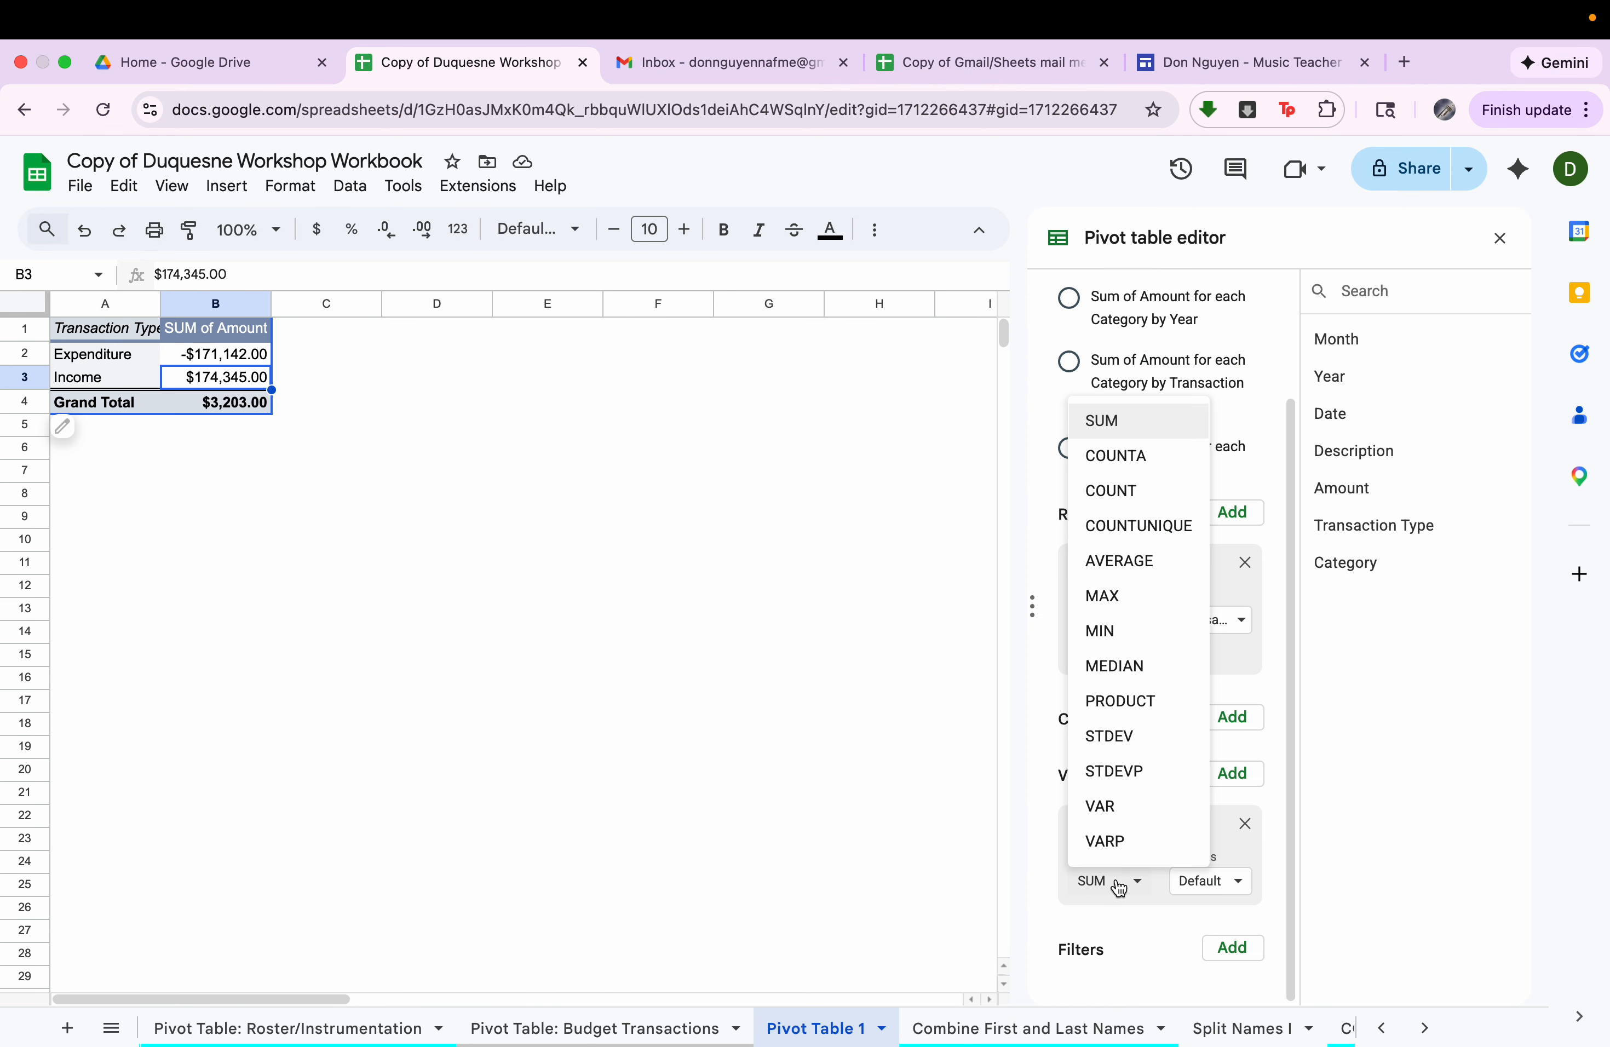
pyautogui.click(1137, 423)
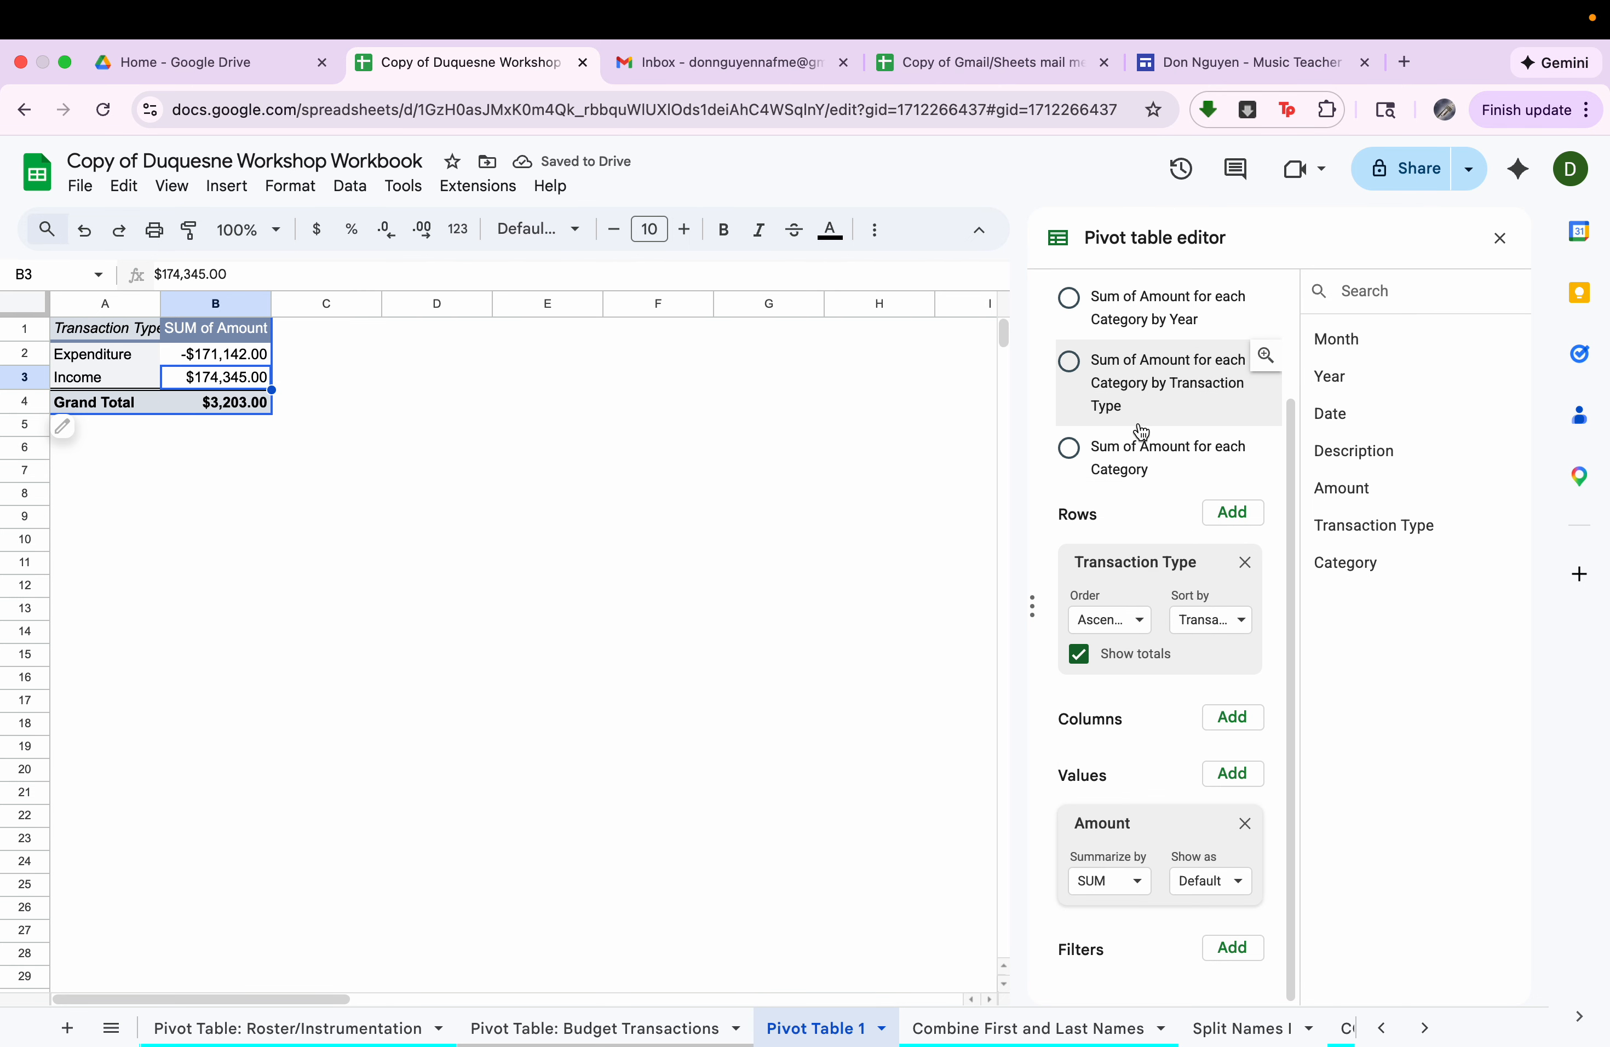
# Compare the pivot table's expenditure and income sums with individual negative and positive amounts in the budget transactions sheet.
pyautogui.click(242, 360)
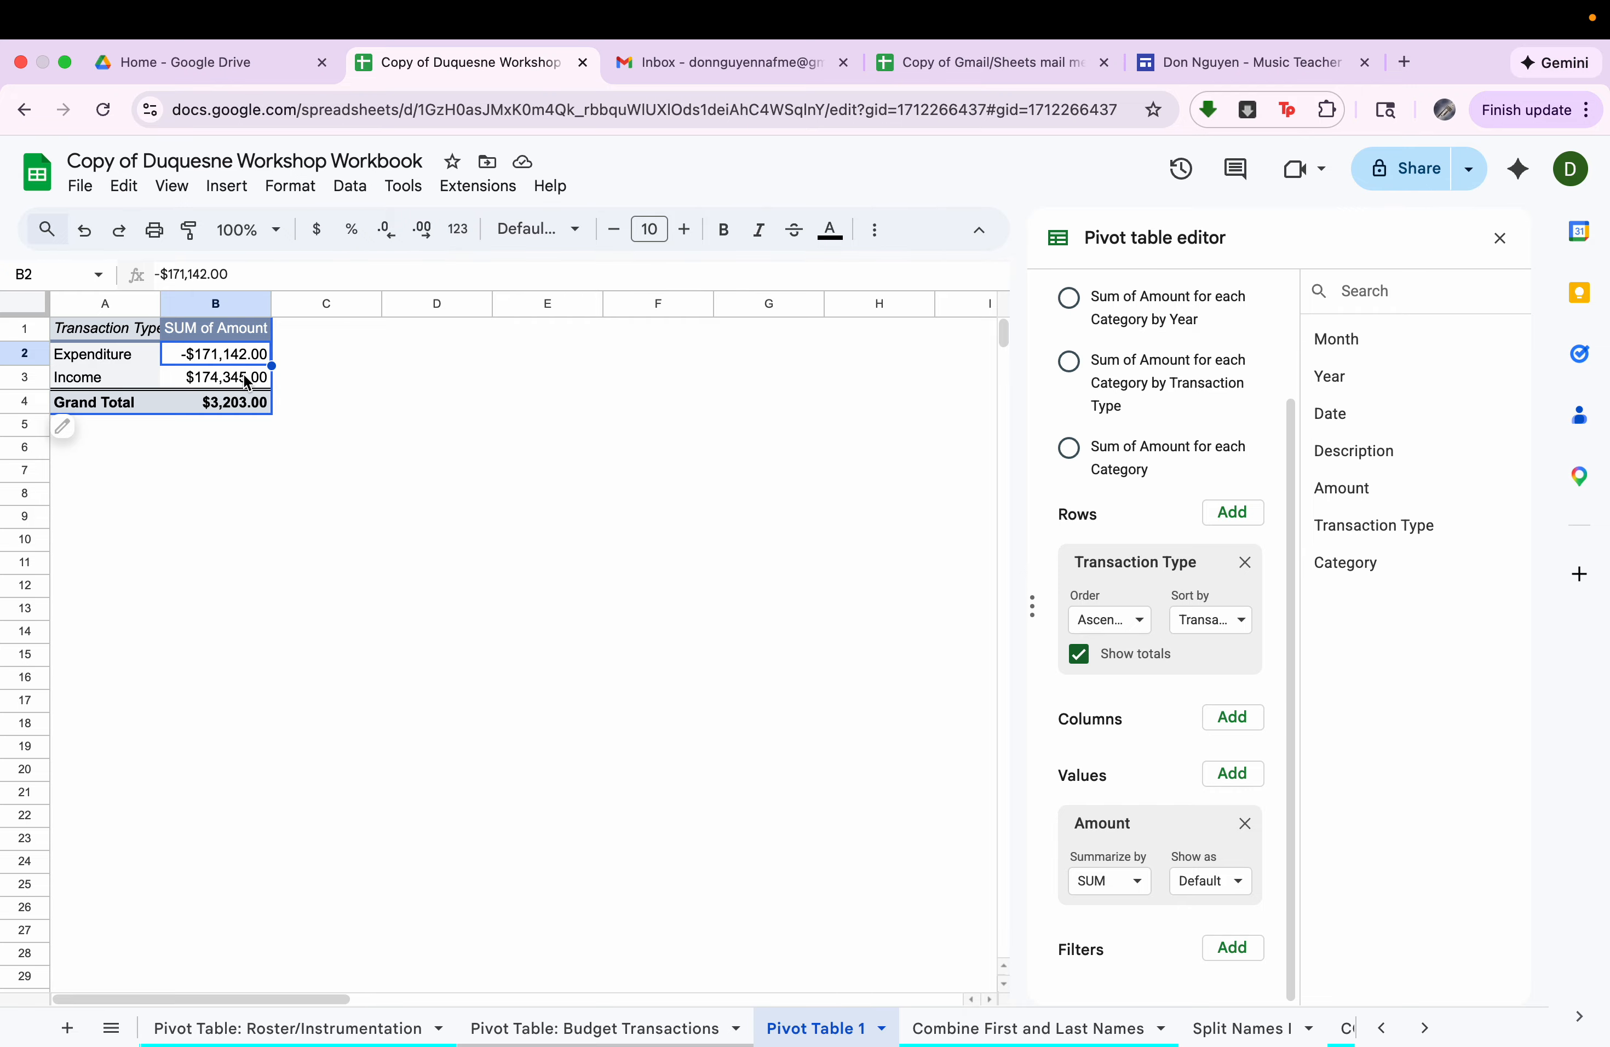
pyautogui.click(245, 375)
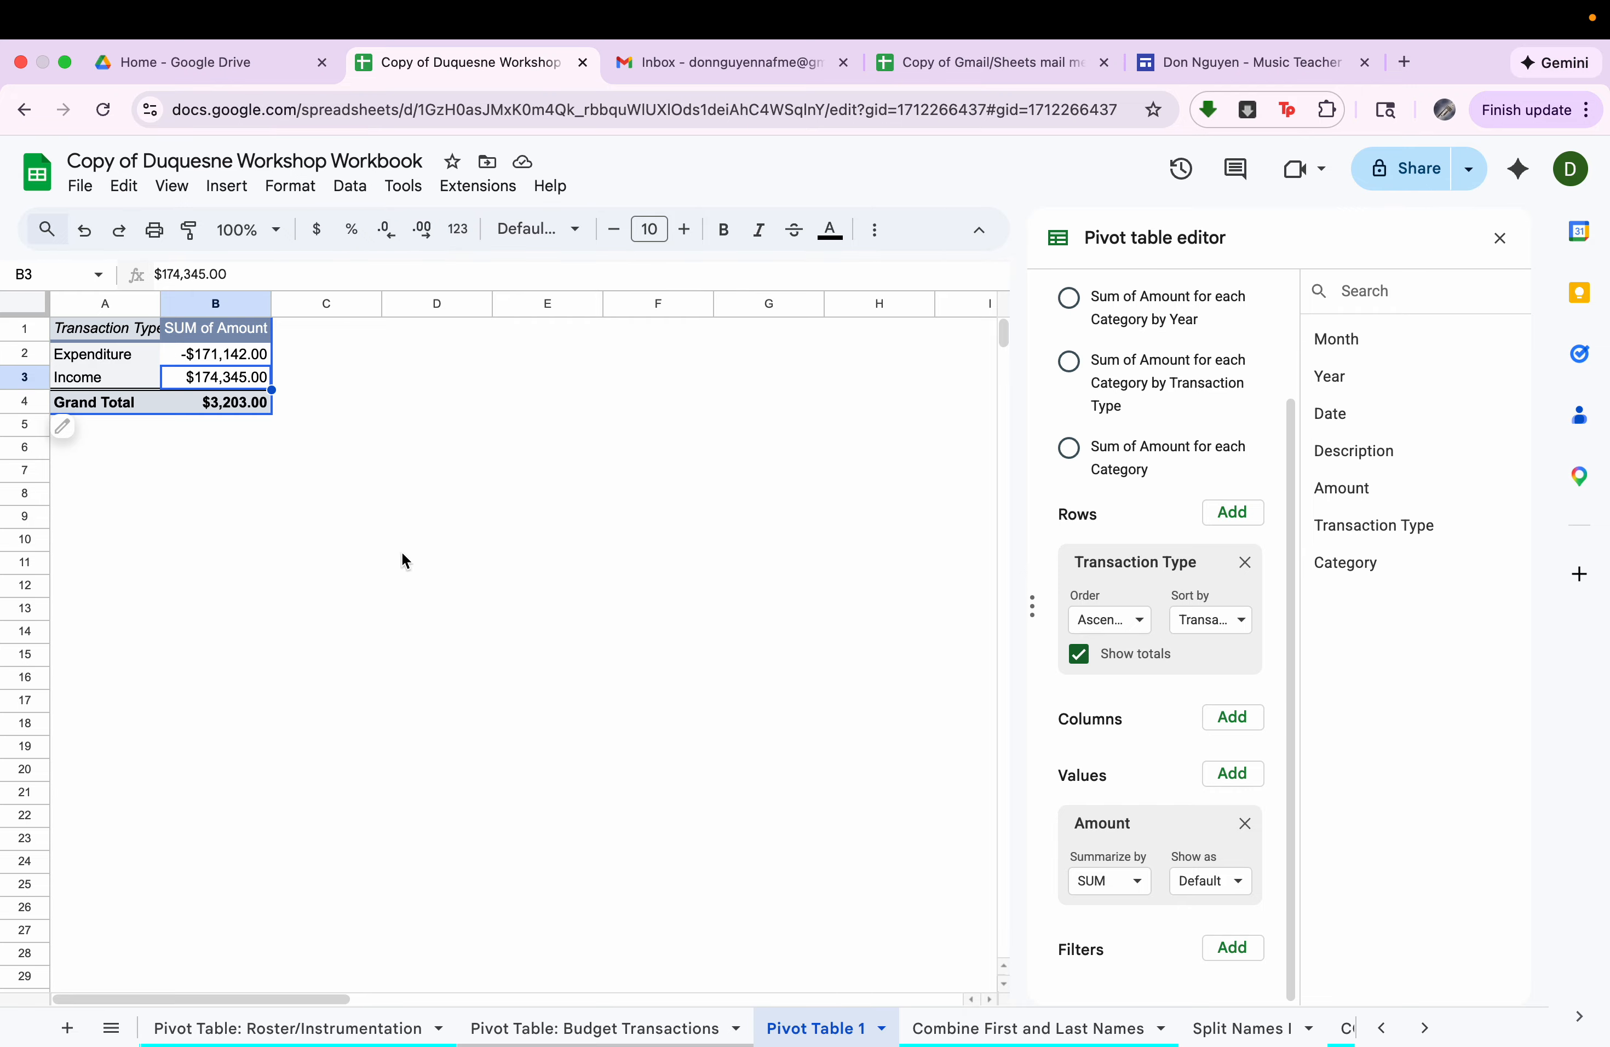
pyautogui.click(598, 1028)
pyautogui.click(675, 442)
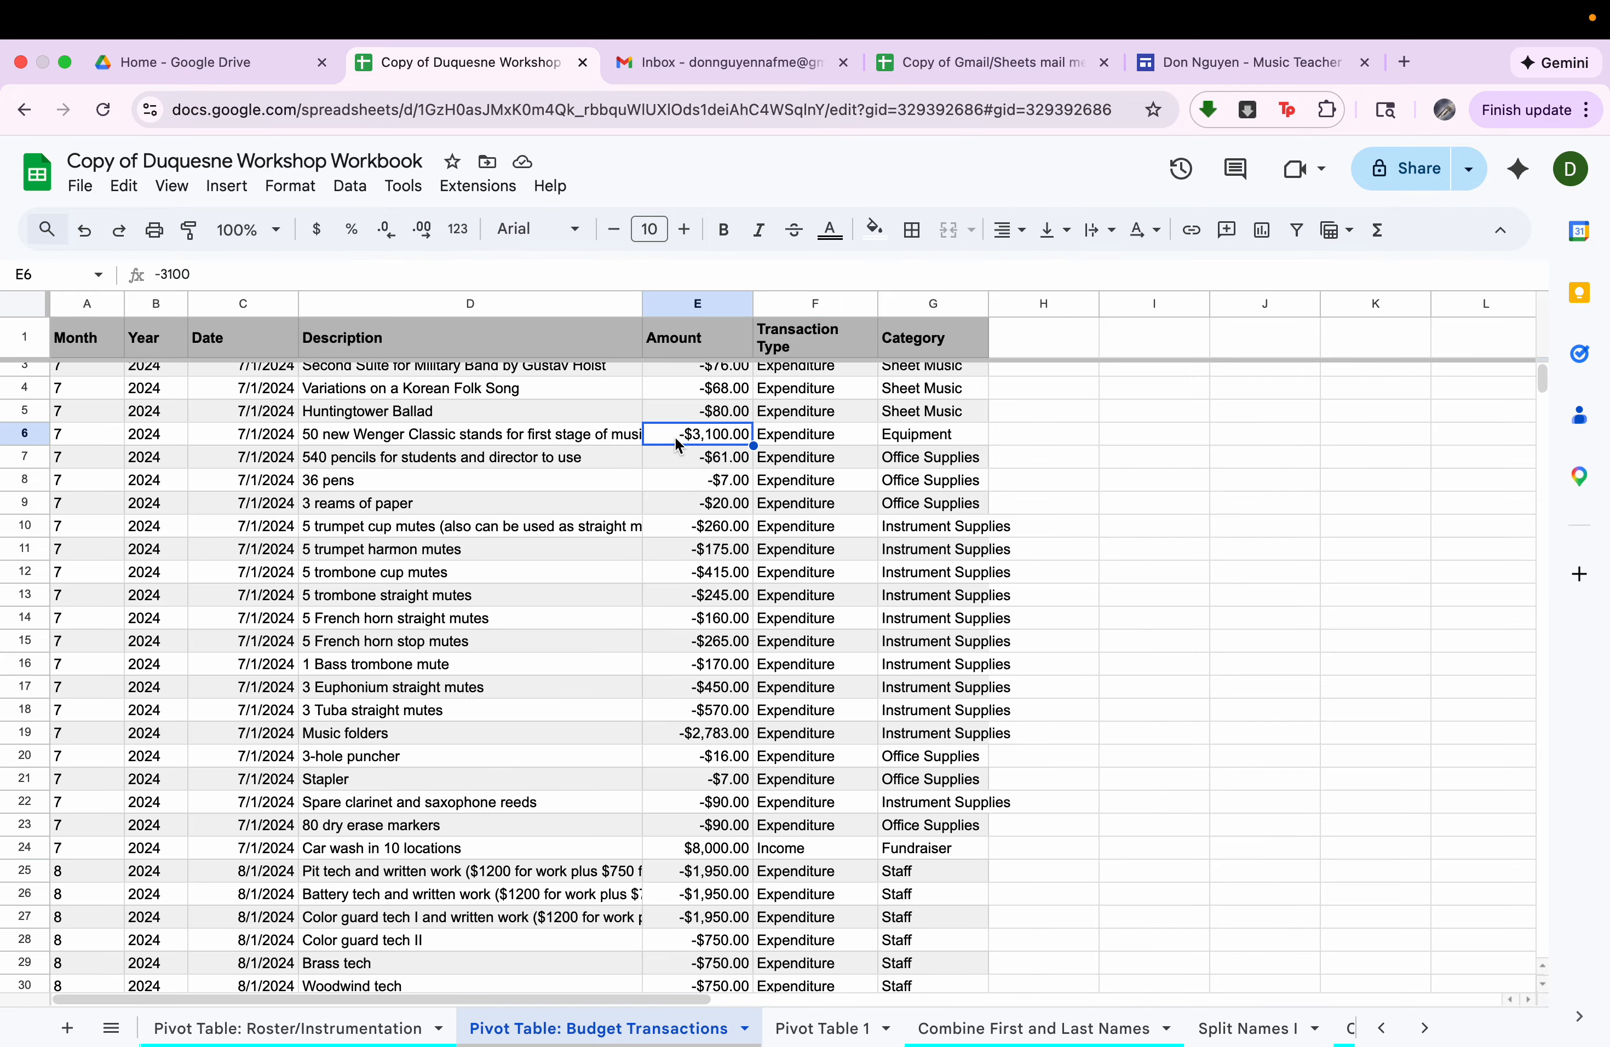
pyautogui.click(728, 849)
pyautogui.click(799, 1025)
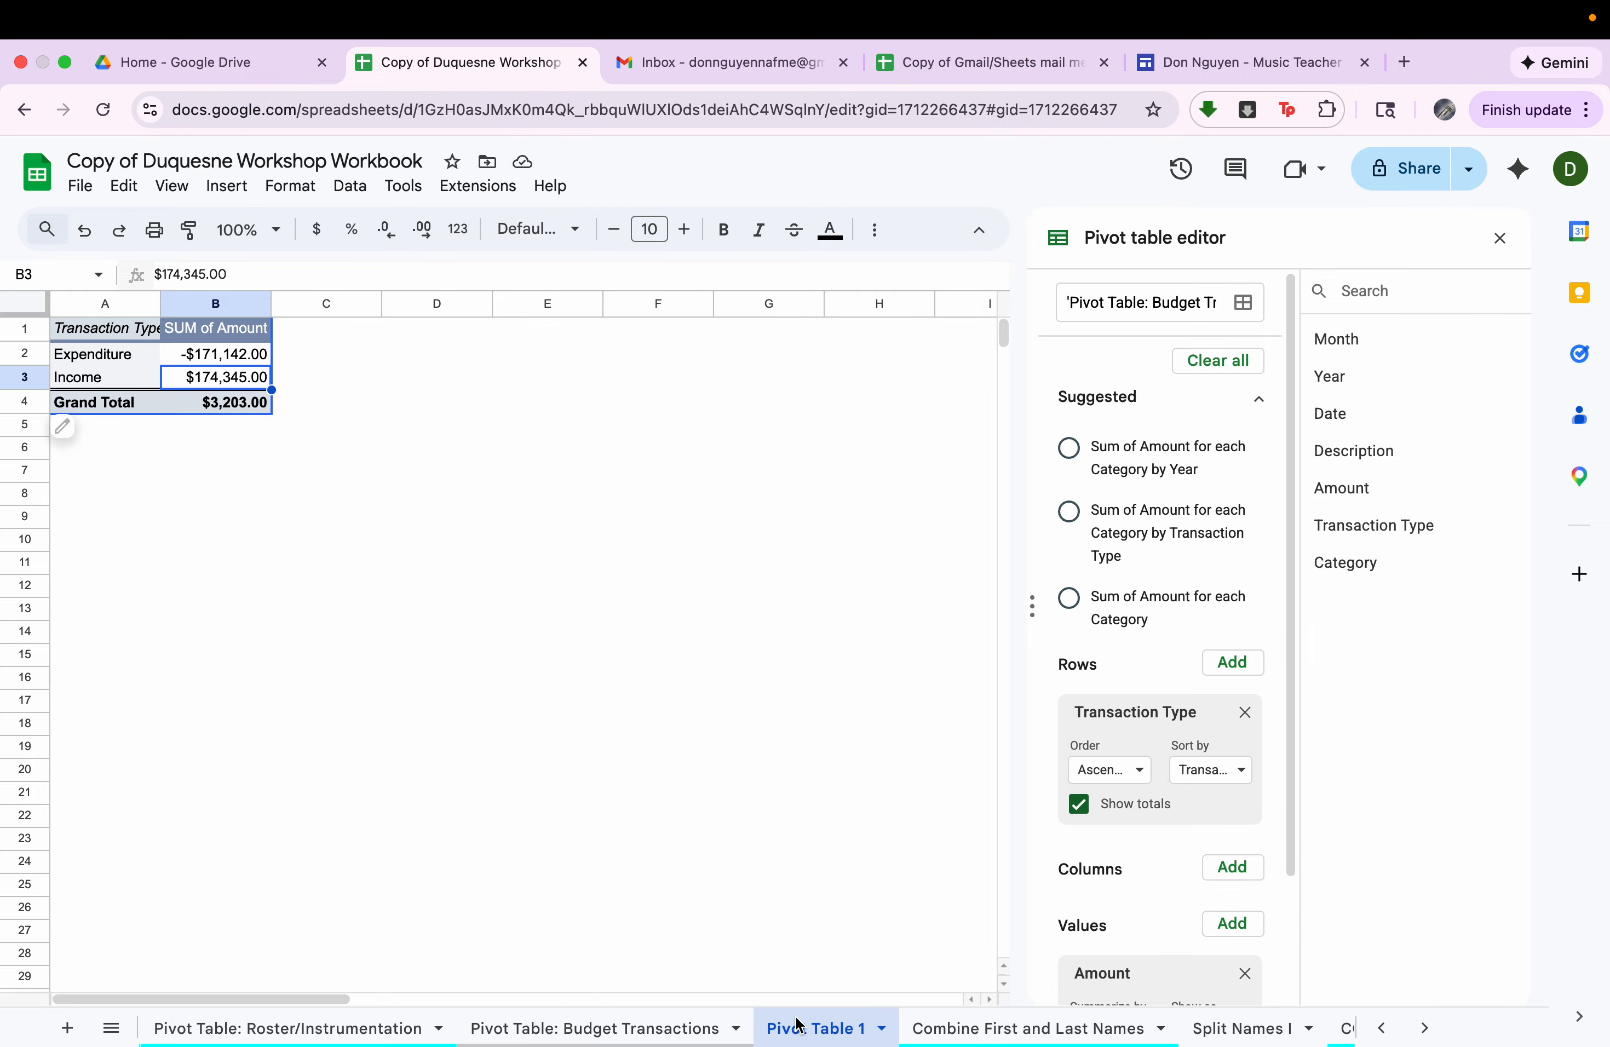
pyautogui.scroll(-3, 1179, 704)
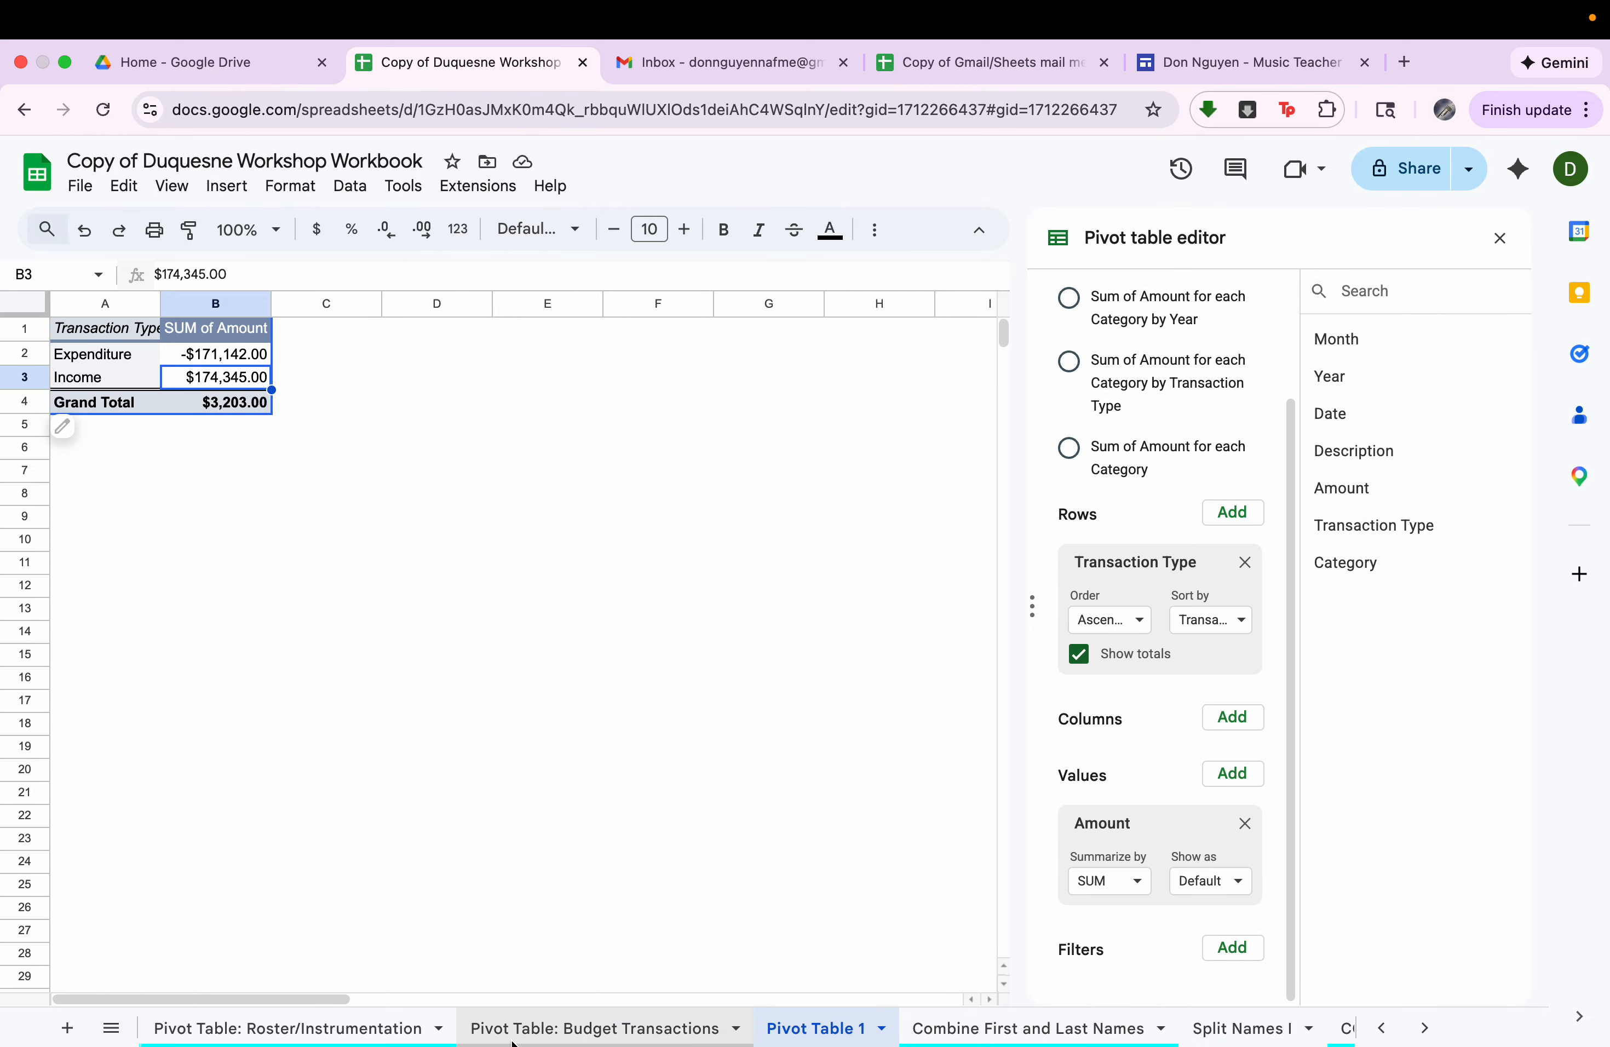
# Examine the Sheet Music, Equipment and Office Supplies entries in the budget transactions' Category column.
pyautogui.click(598, 1028)
pyautogui.click(909, 392)
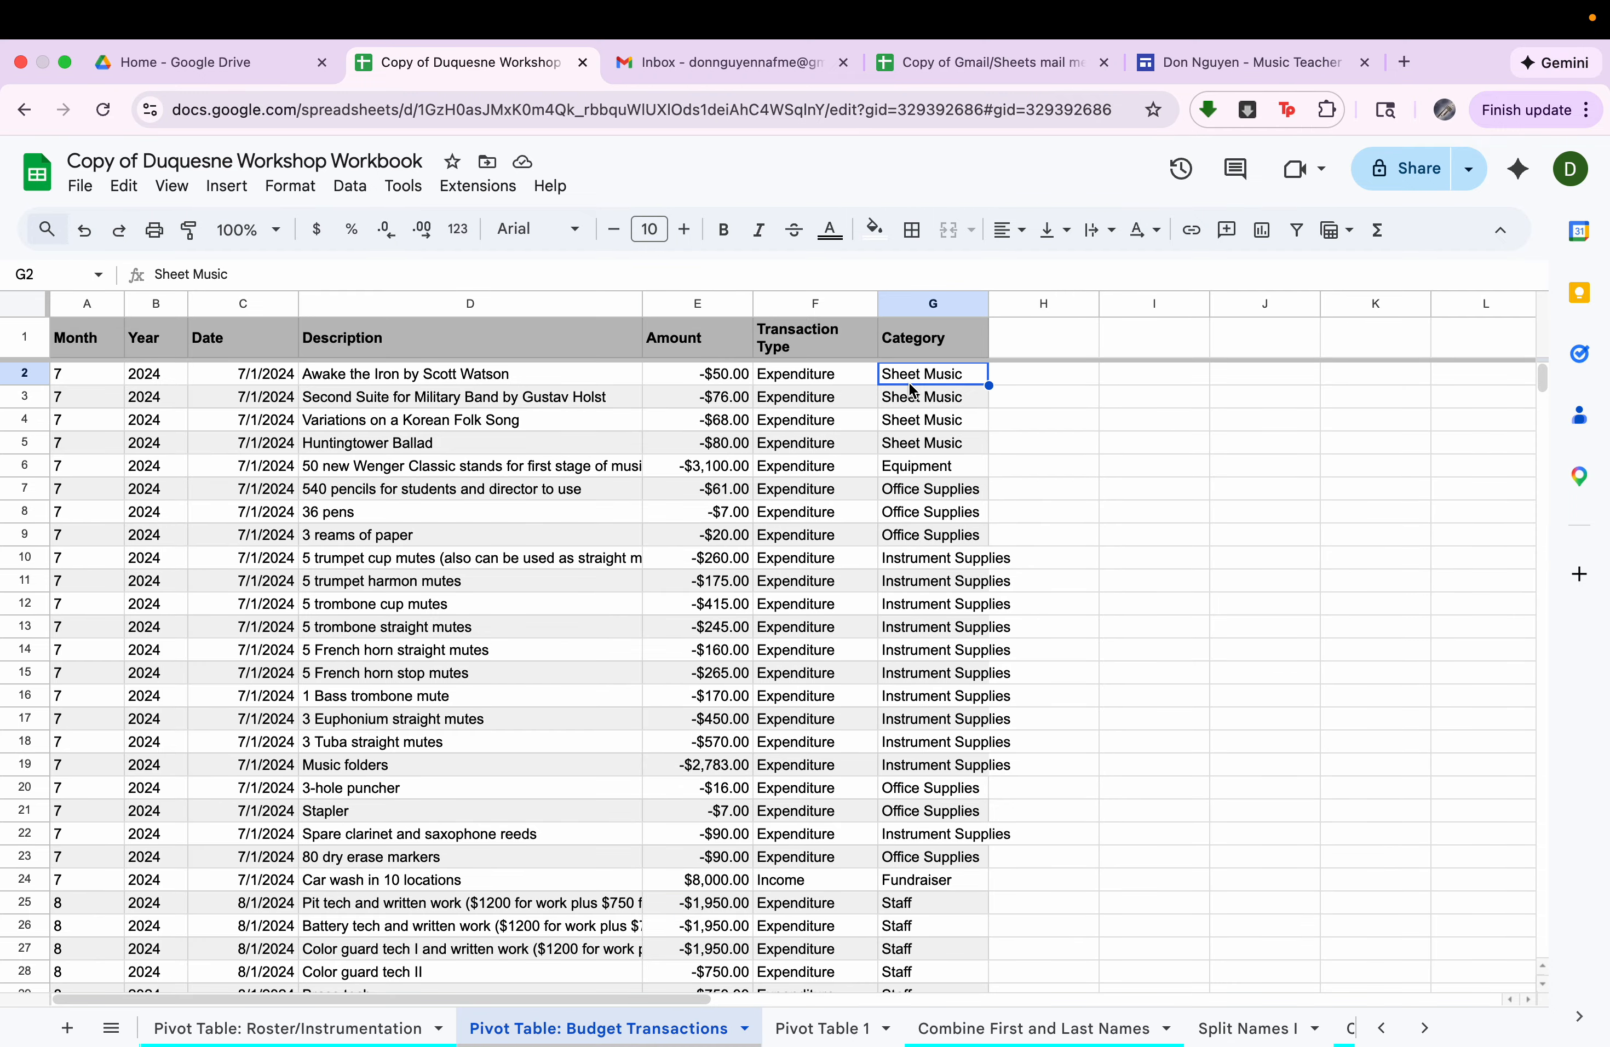
pyautogui.click(914, 465)
pyautogui.click(913, 512)
# Add Category as a second row field under Transaction Type in the budget pivot table.
pyautogui.click(823, 1027)
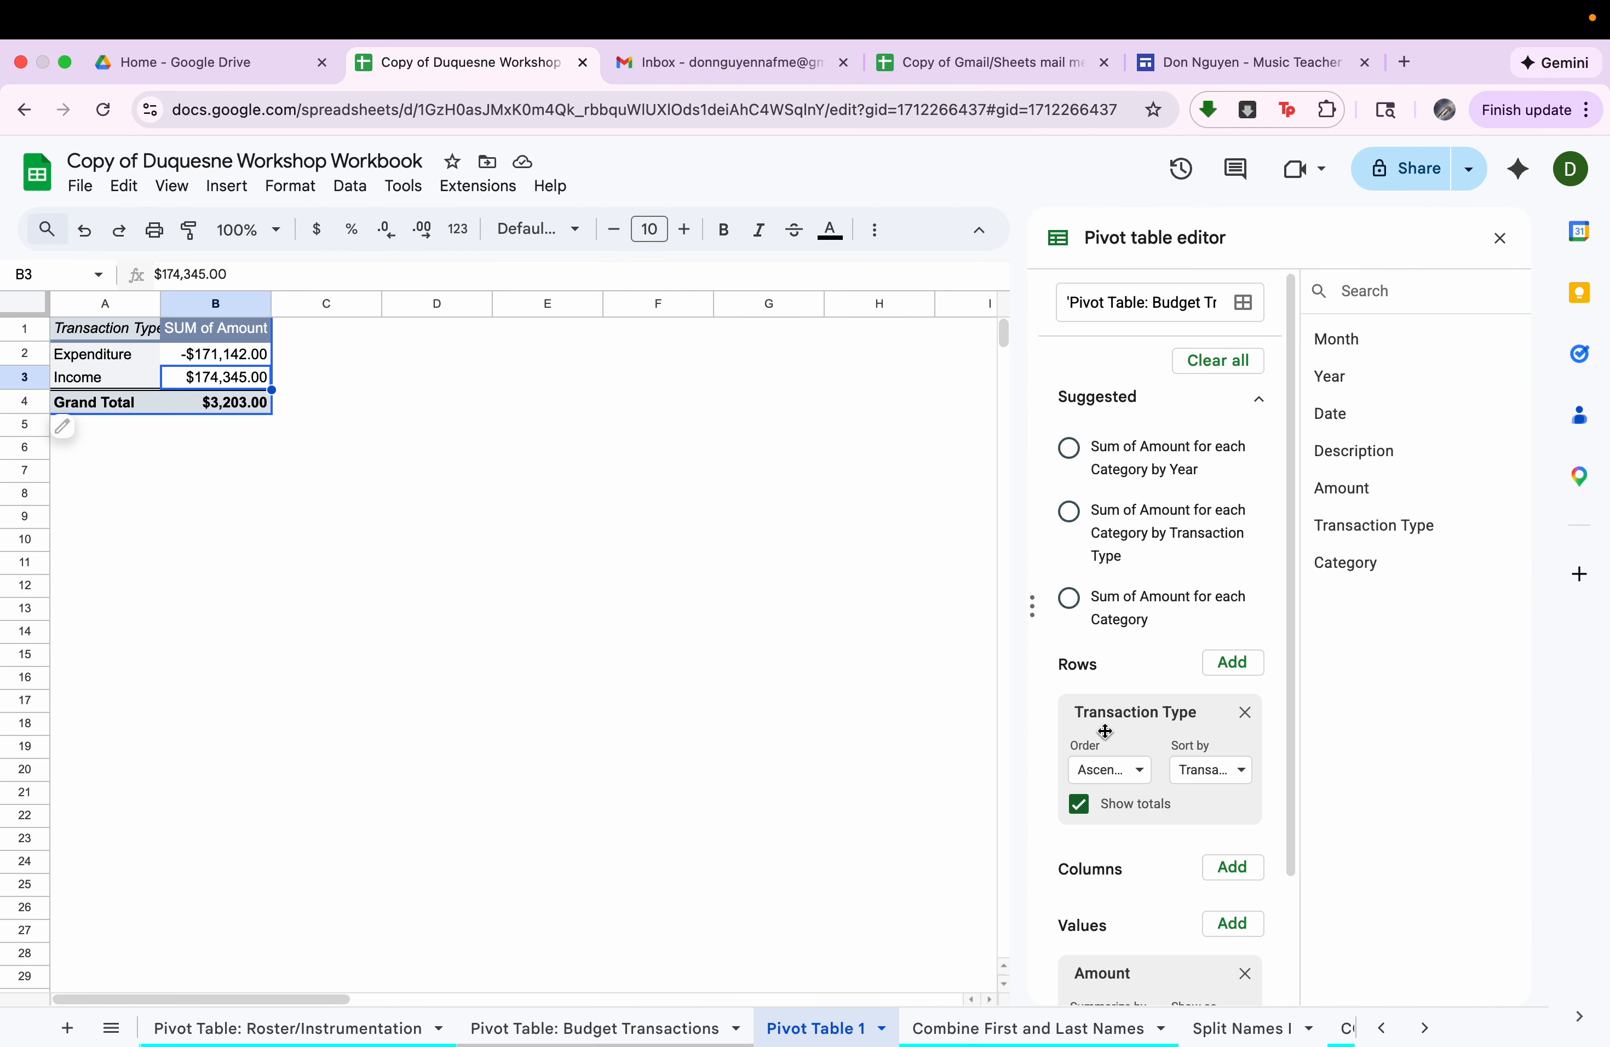
pyautogui.scroll(-3, 1155, 680)
pyautogui.moveTo(1344, 571); pyautogui.dragTo(1154, 723)
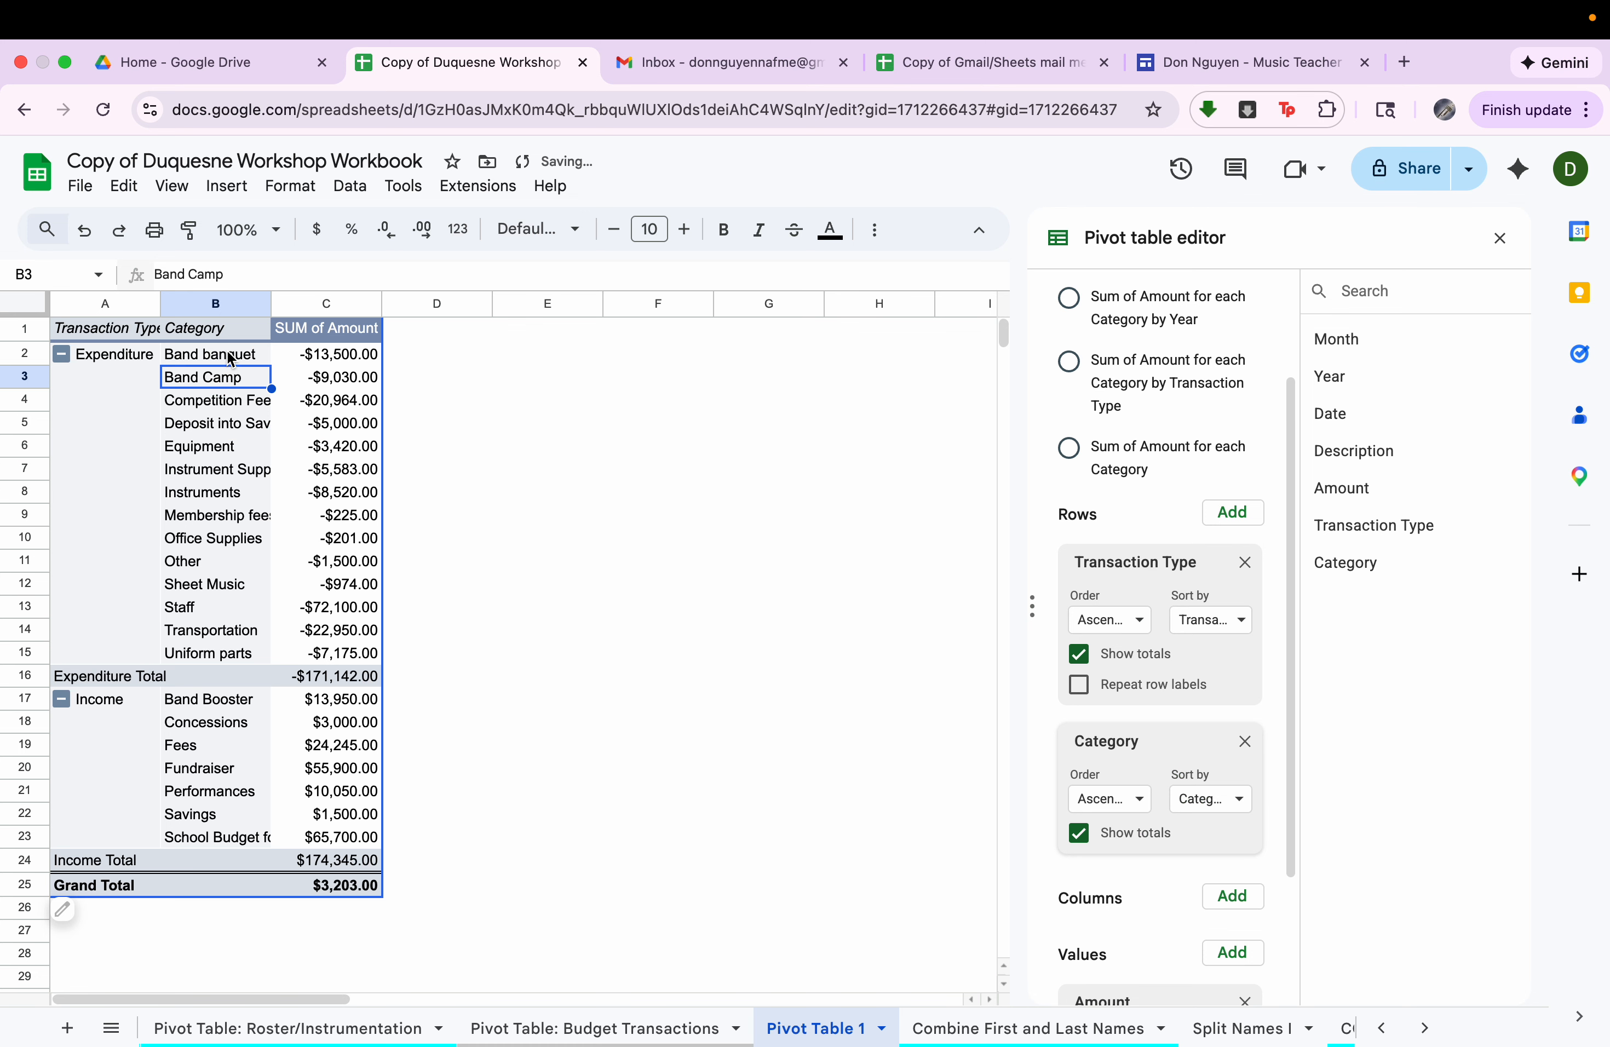
# Examine the expenditure categories, such as Band Camp, and the income sums for Band Booster, Concessions and Fees.
pyautogui.click(230, 357)
pyautogui.click(236, 379)
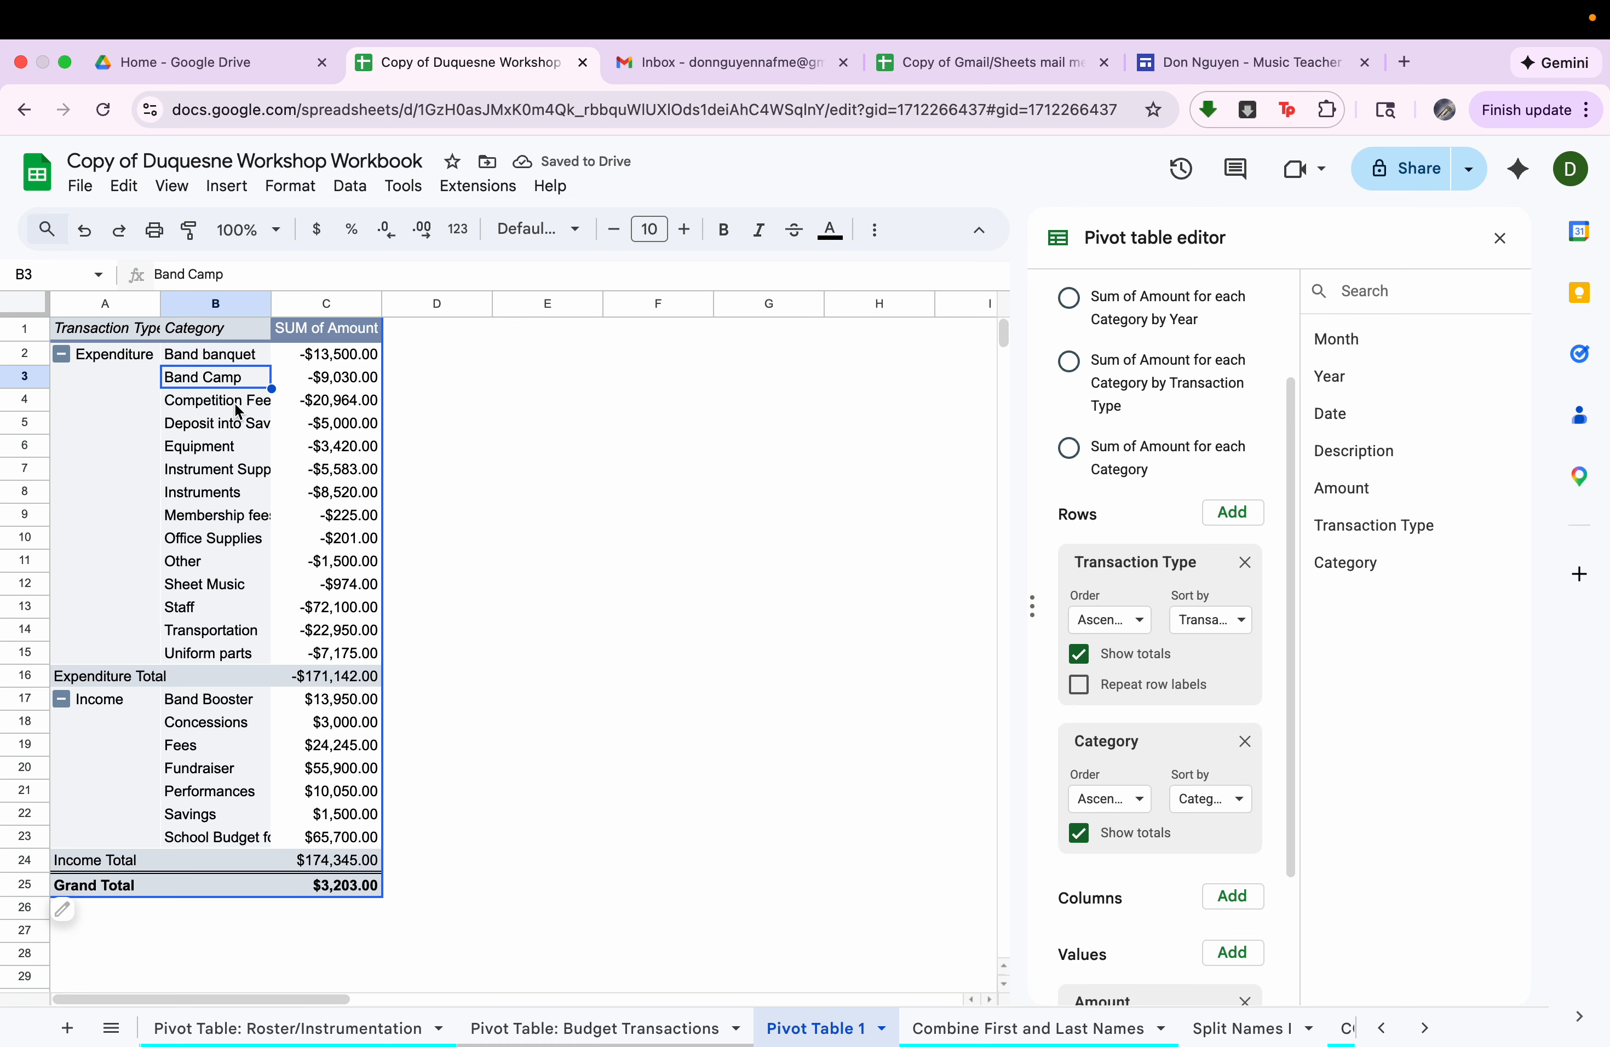
pyautogui.click(238, 408)
pyautogui.click(249, 420)
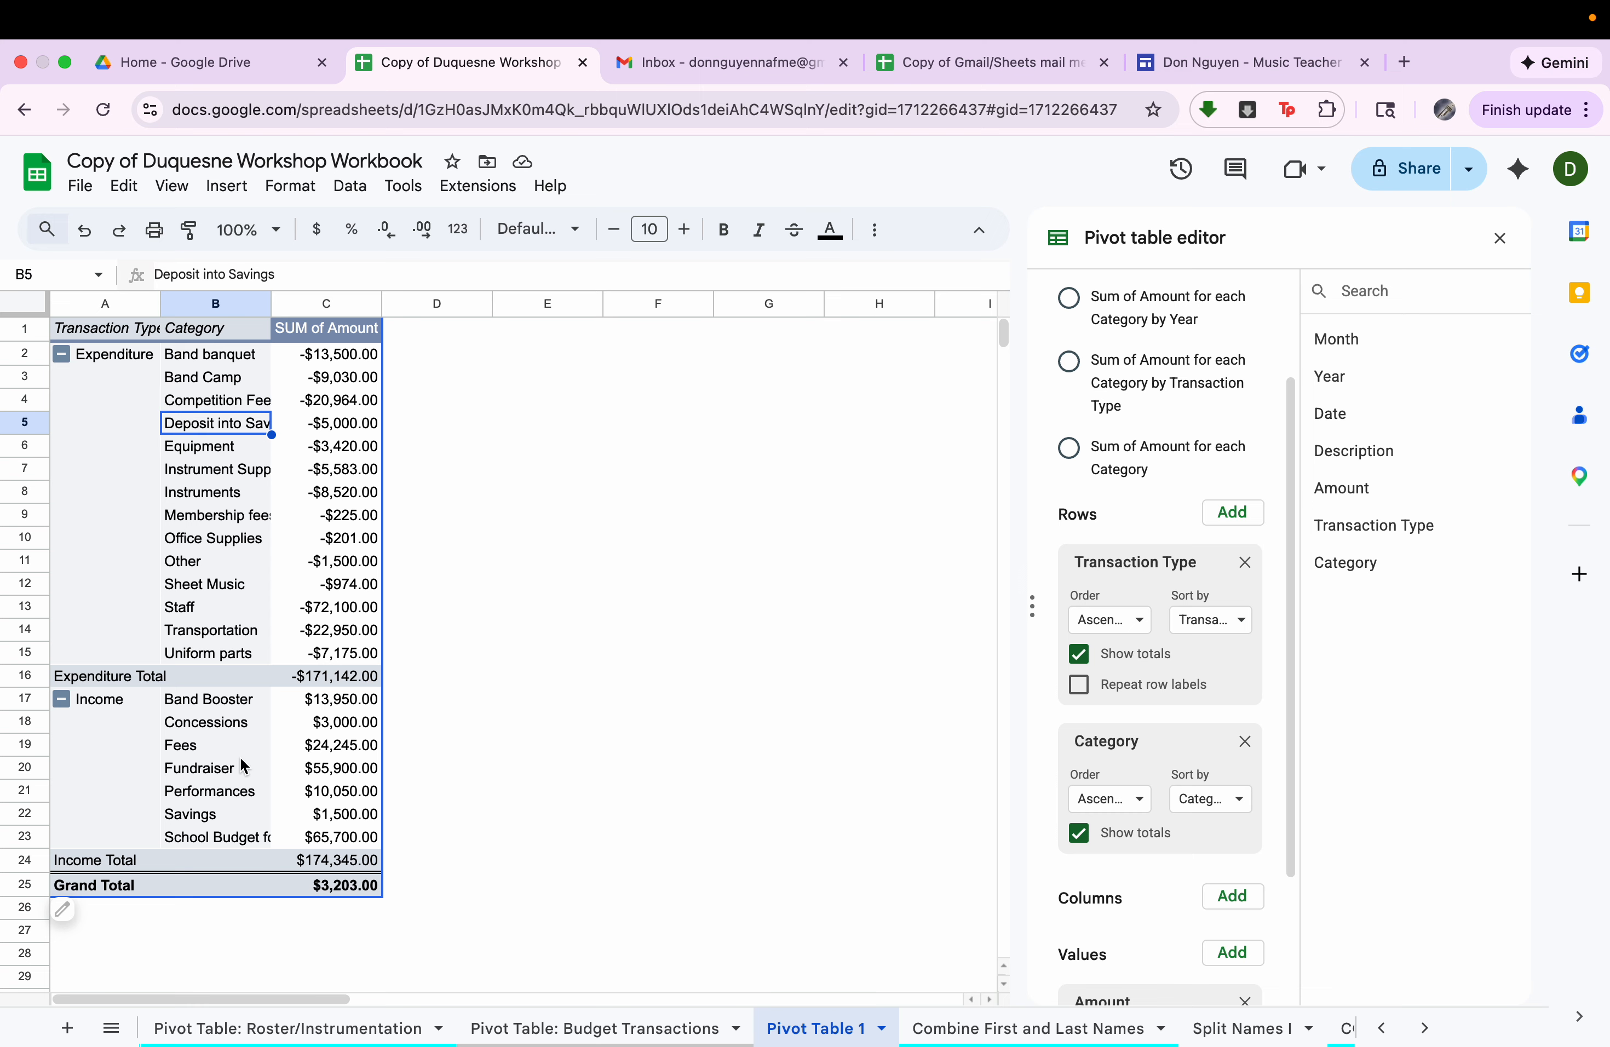
pyautogui.click(244, 704)
pyautogui.click(309, 704)
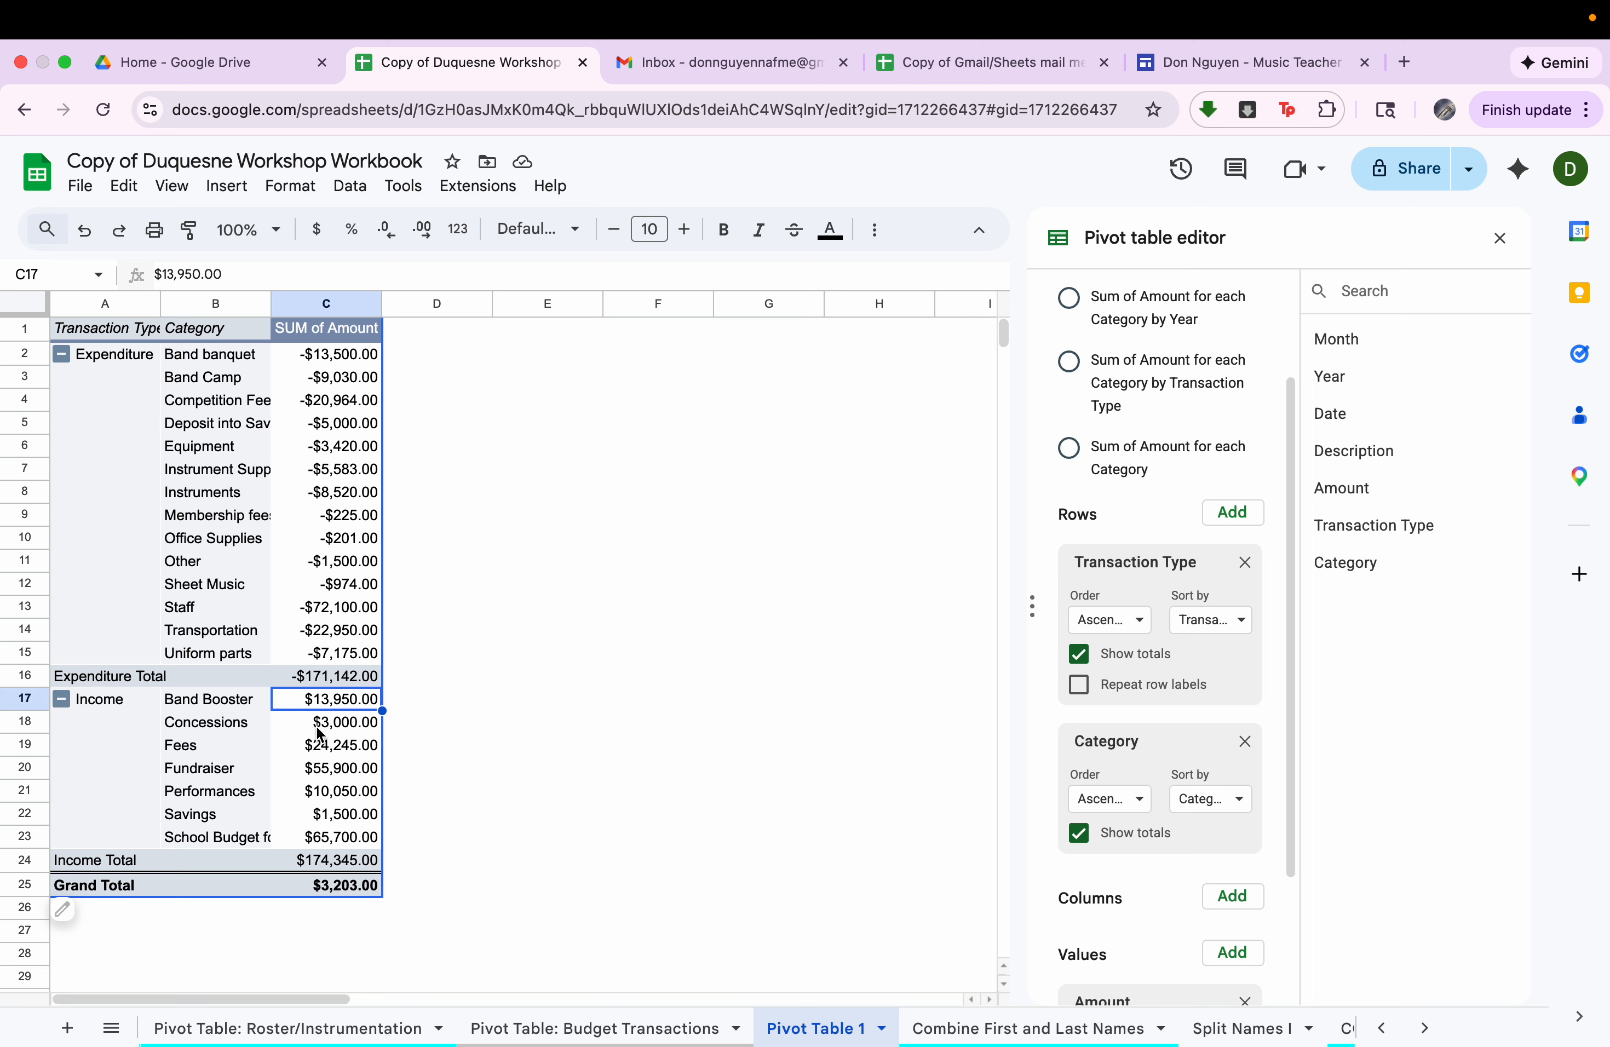
pyautogui.click(320, 732)
pyautogui.click(326, 750)
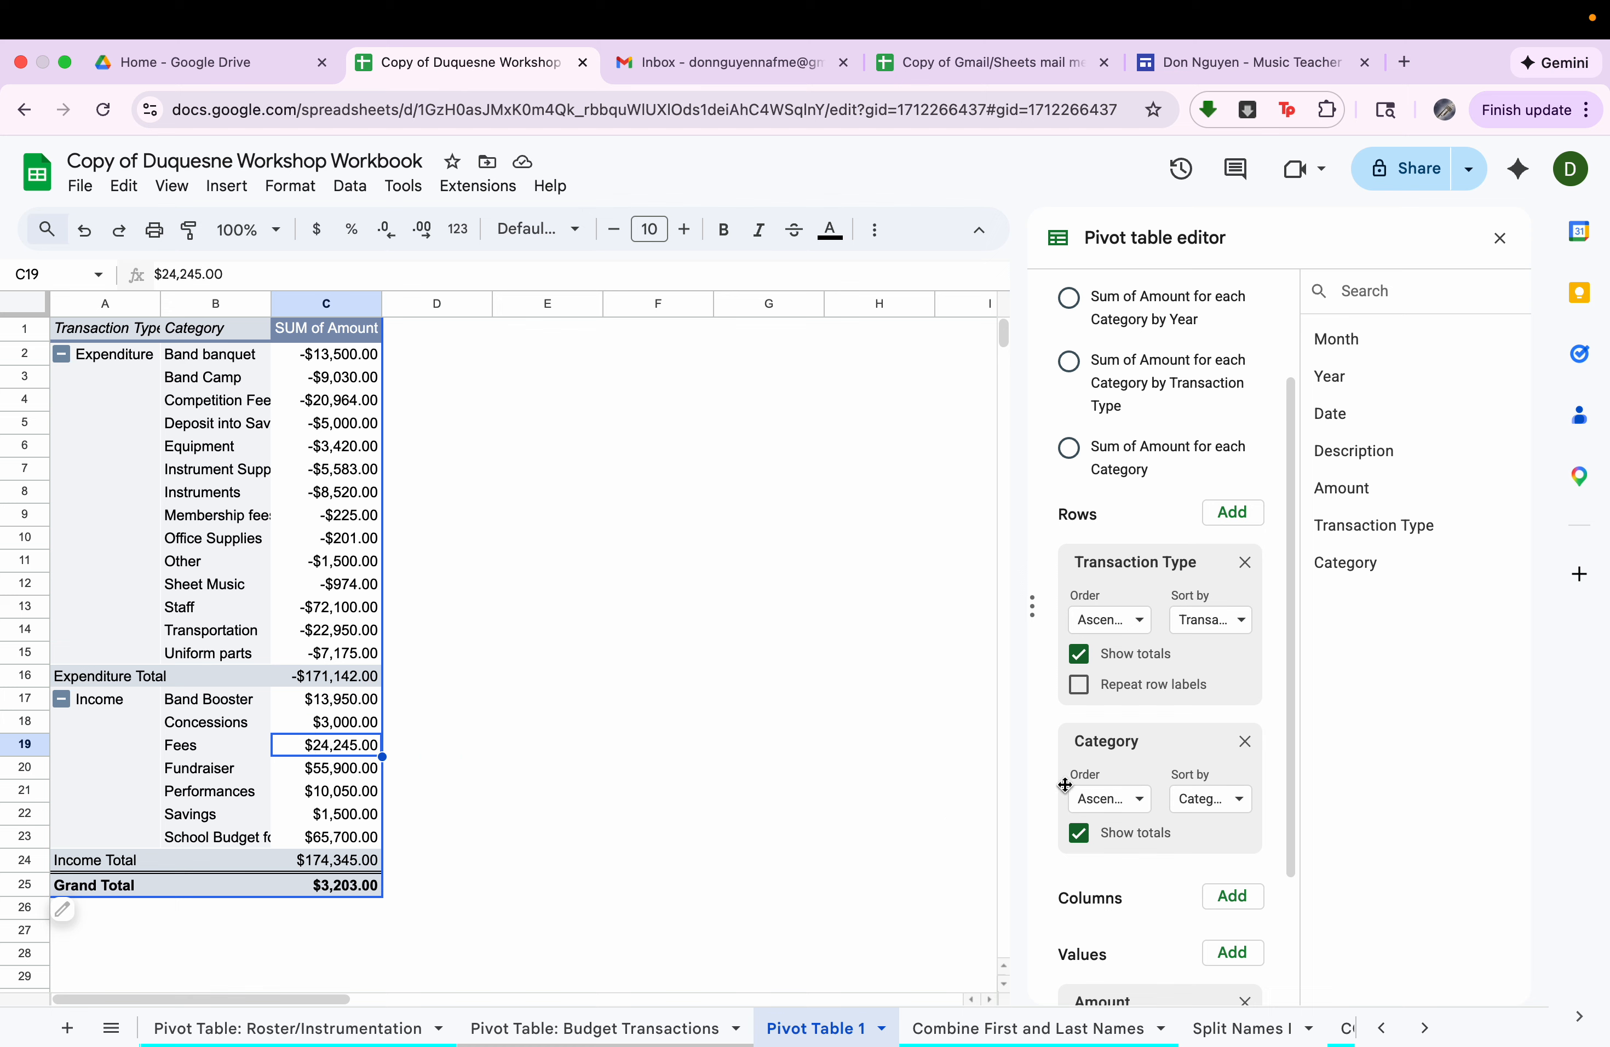
# Add Month as the budget pivot table's column field to split the category sums by month.
pyautogui.scroll(-3, 1142, 850)
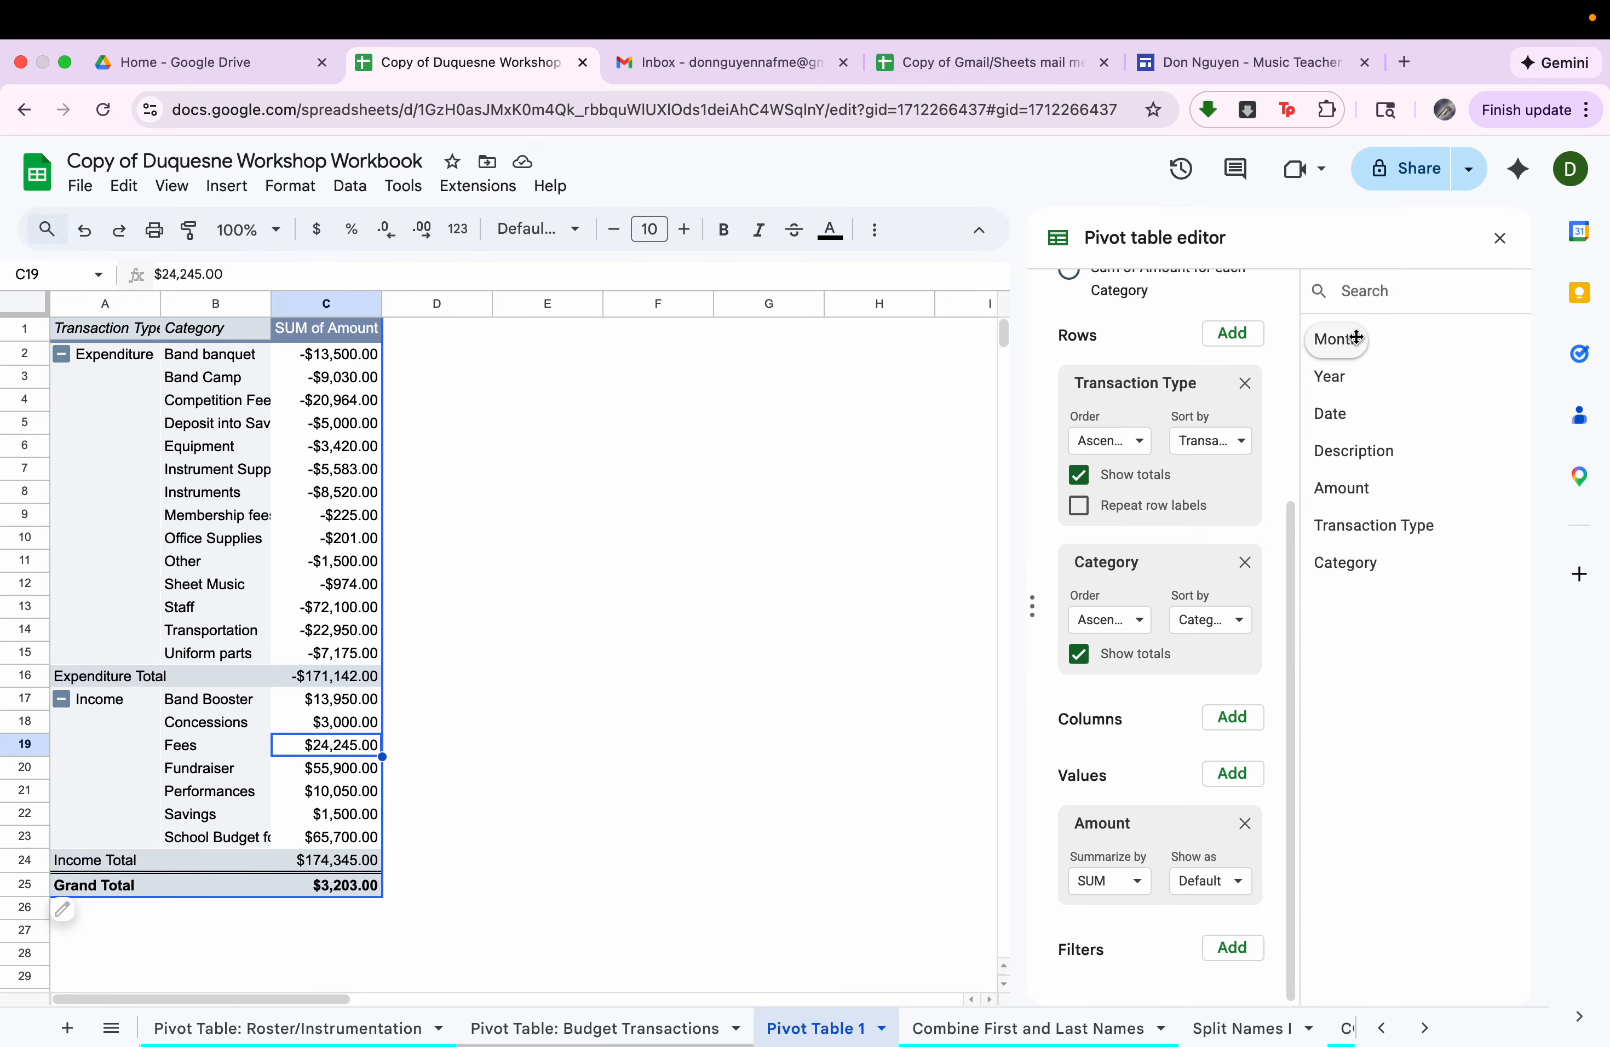
pyautogui.moveTo(1356, 337); pyautogui.dragTo(1144, 760)
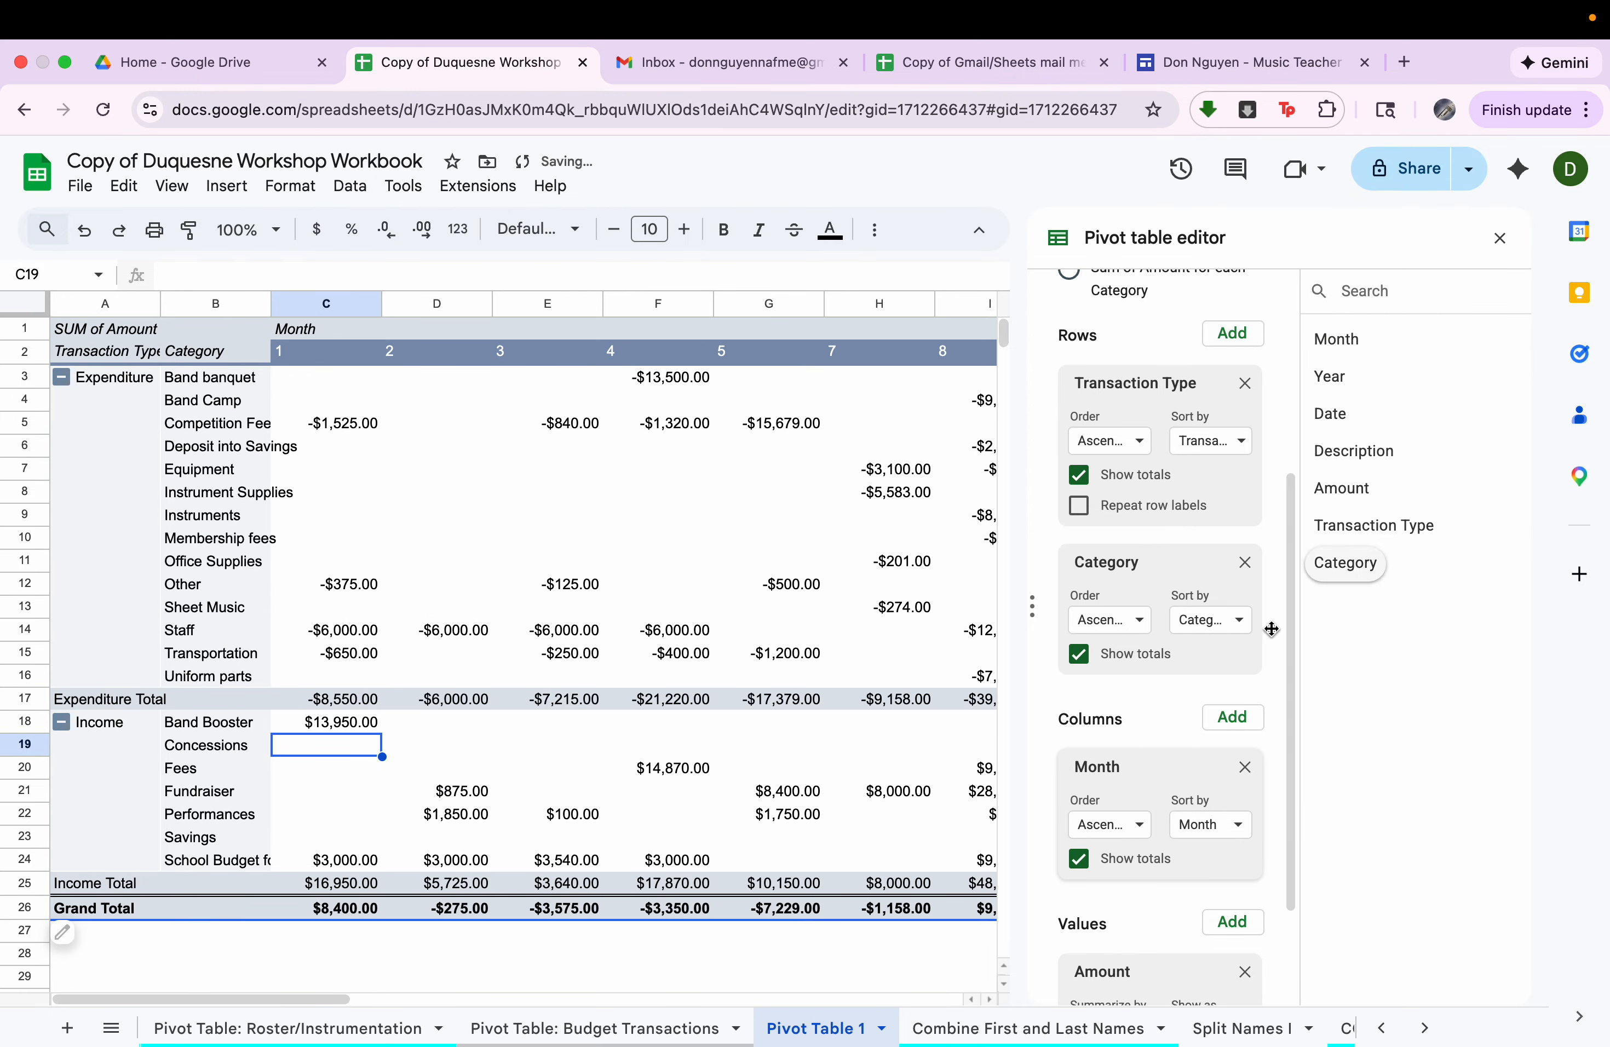
# Replace Month with Date as the budget pivot table's column field and look across the resulting date columns.
pyautogui.click(1247, 768)
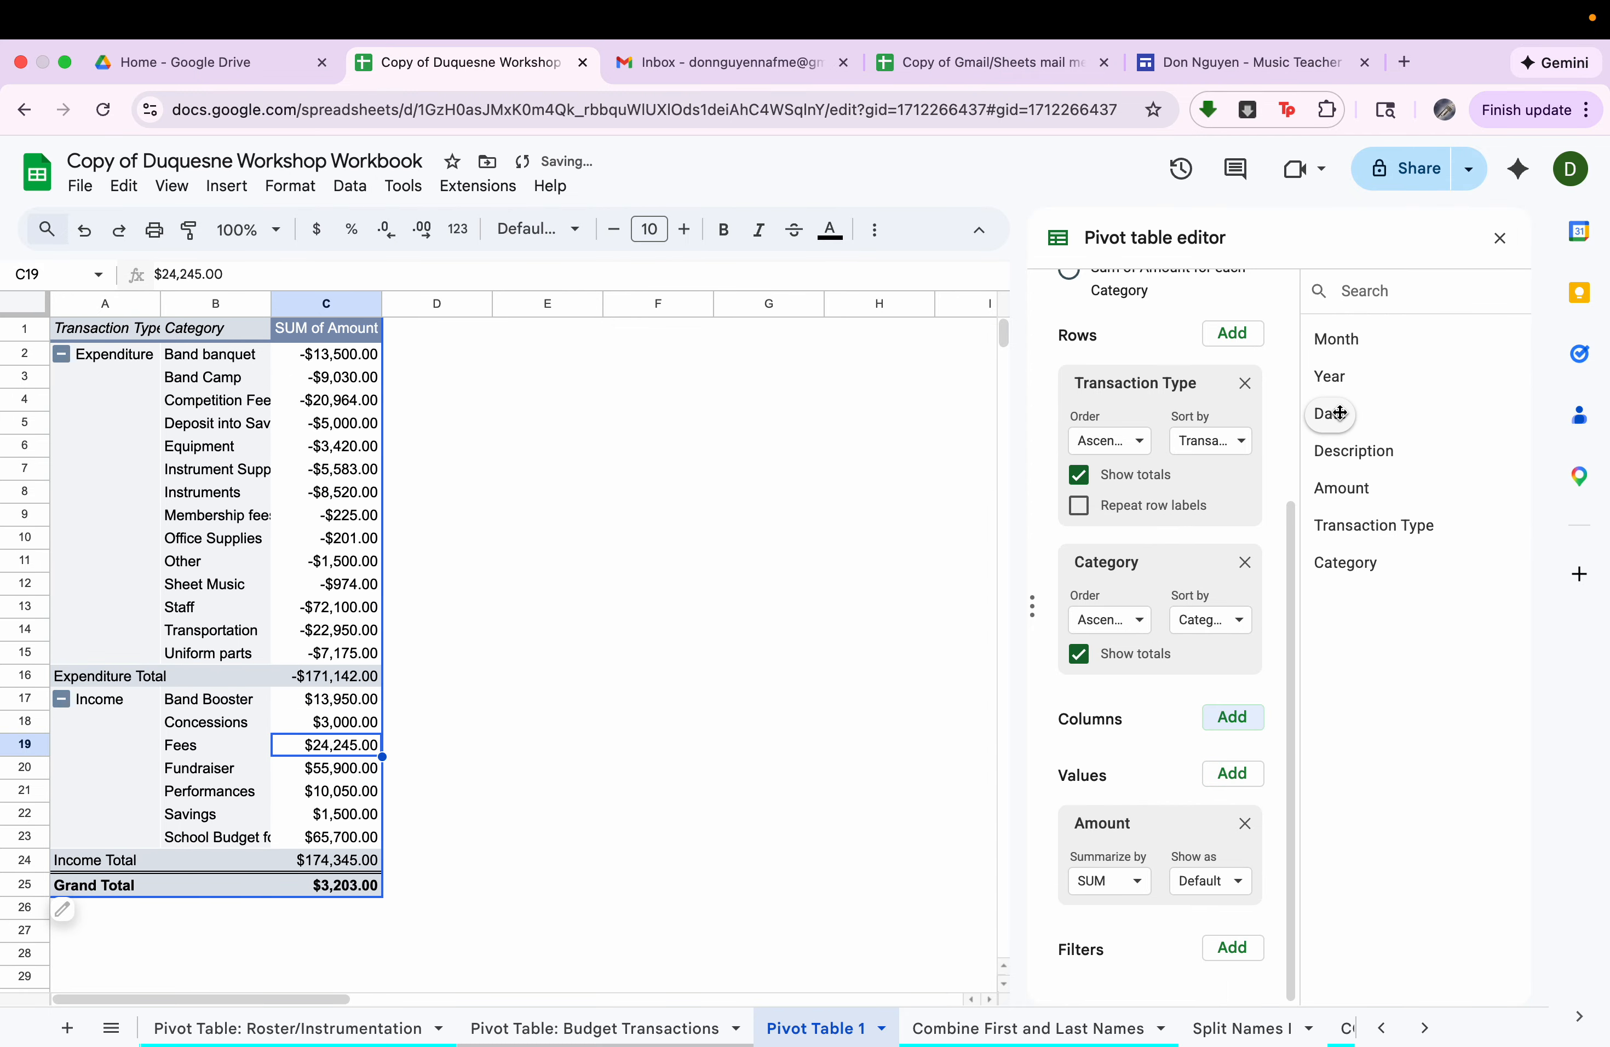
pyautogui.moveTo(1337, 414); pyautogui.dragTo(1157, 756)
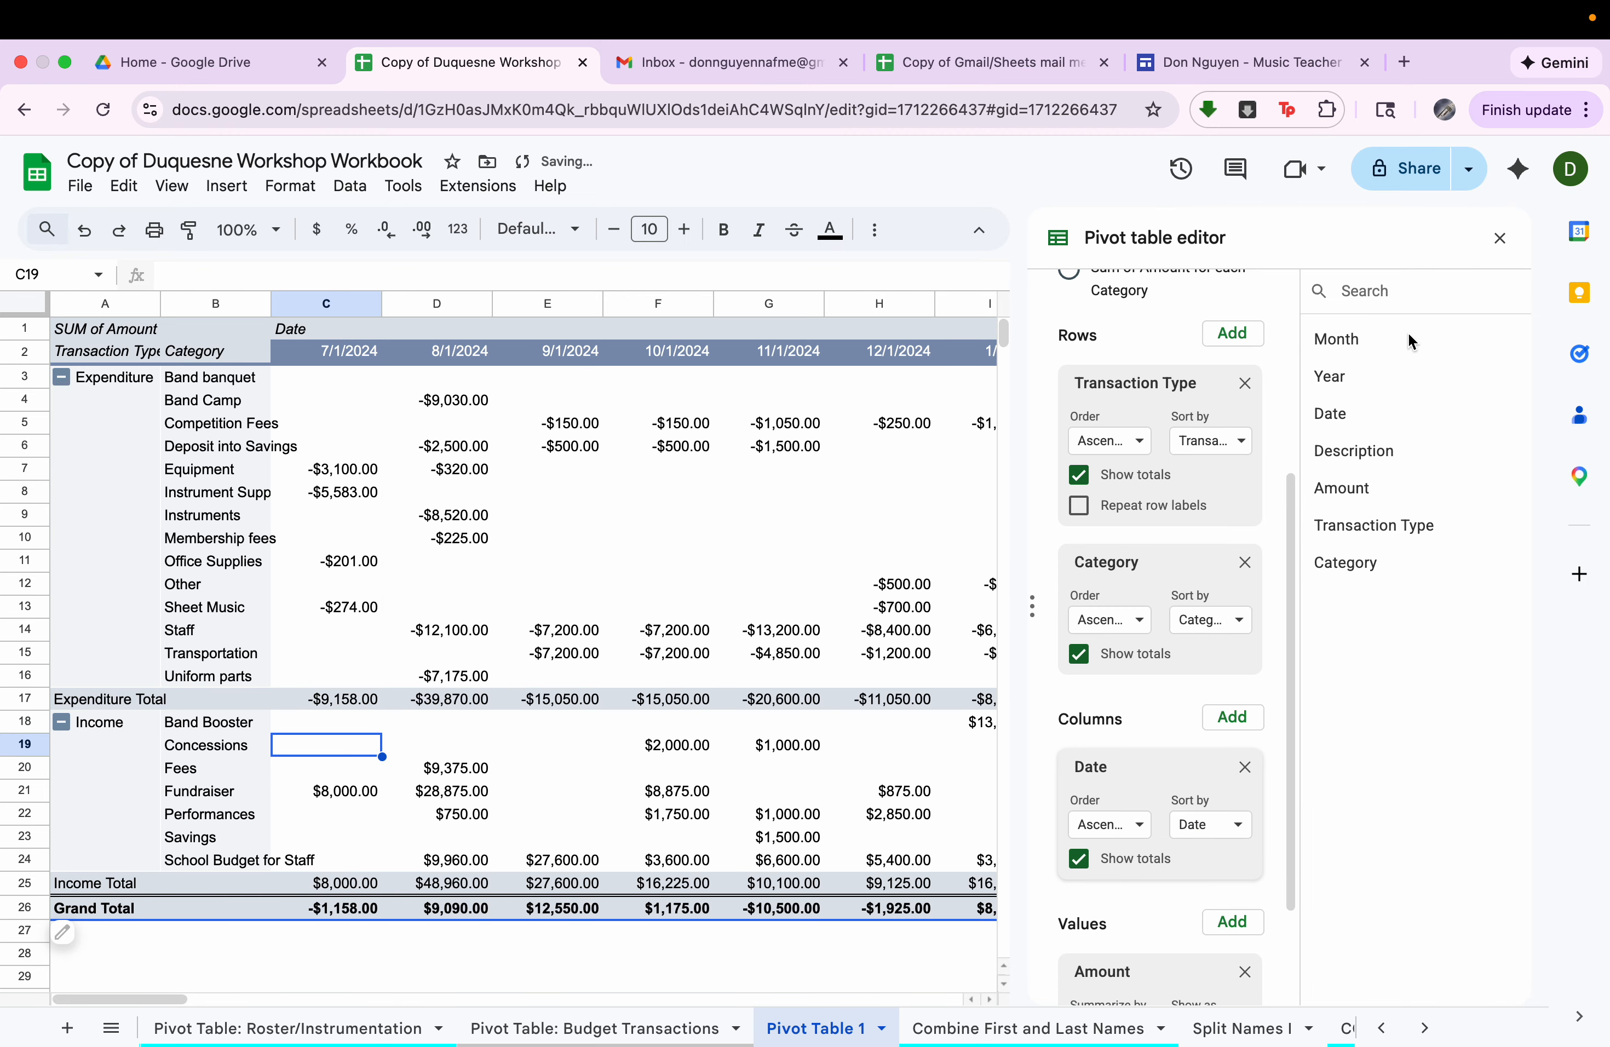
pyautogui.click(1499, 239)
pyautogui.hscroll(15, 1005, 352)
pyautogui.hscroll(-15, 1005, 352)
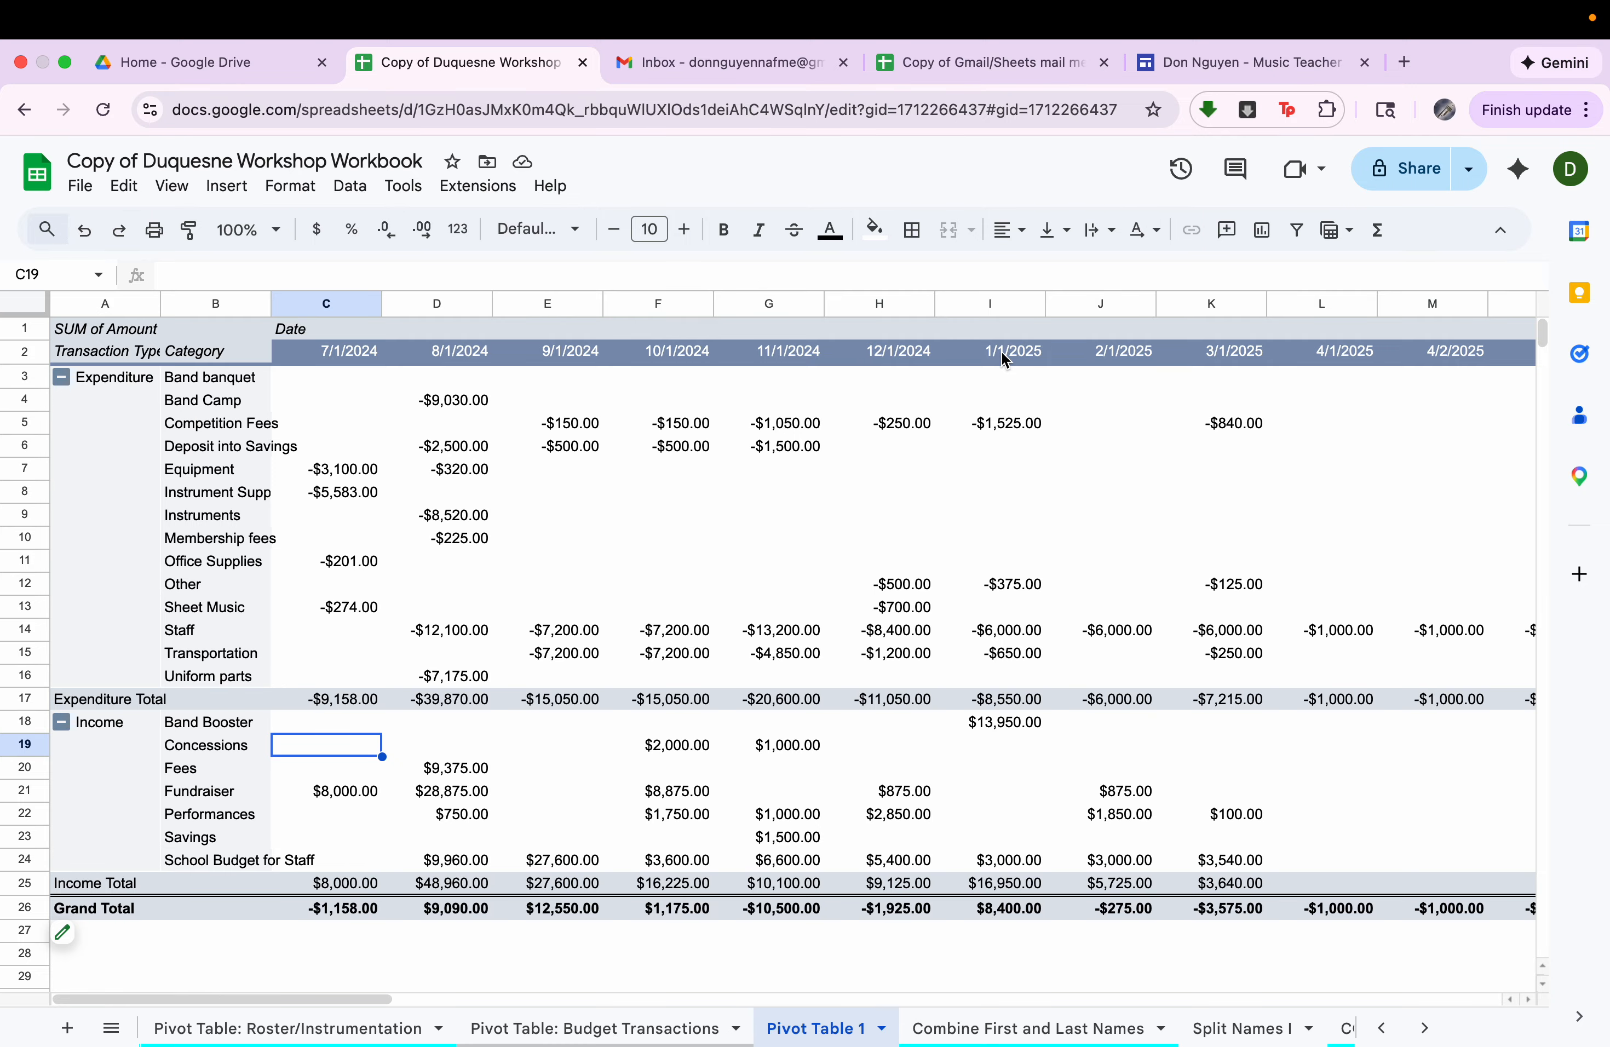
pyautogui.hscroll(15, 1002, 352)
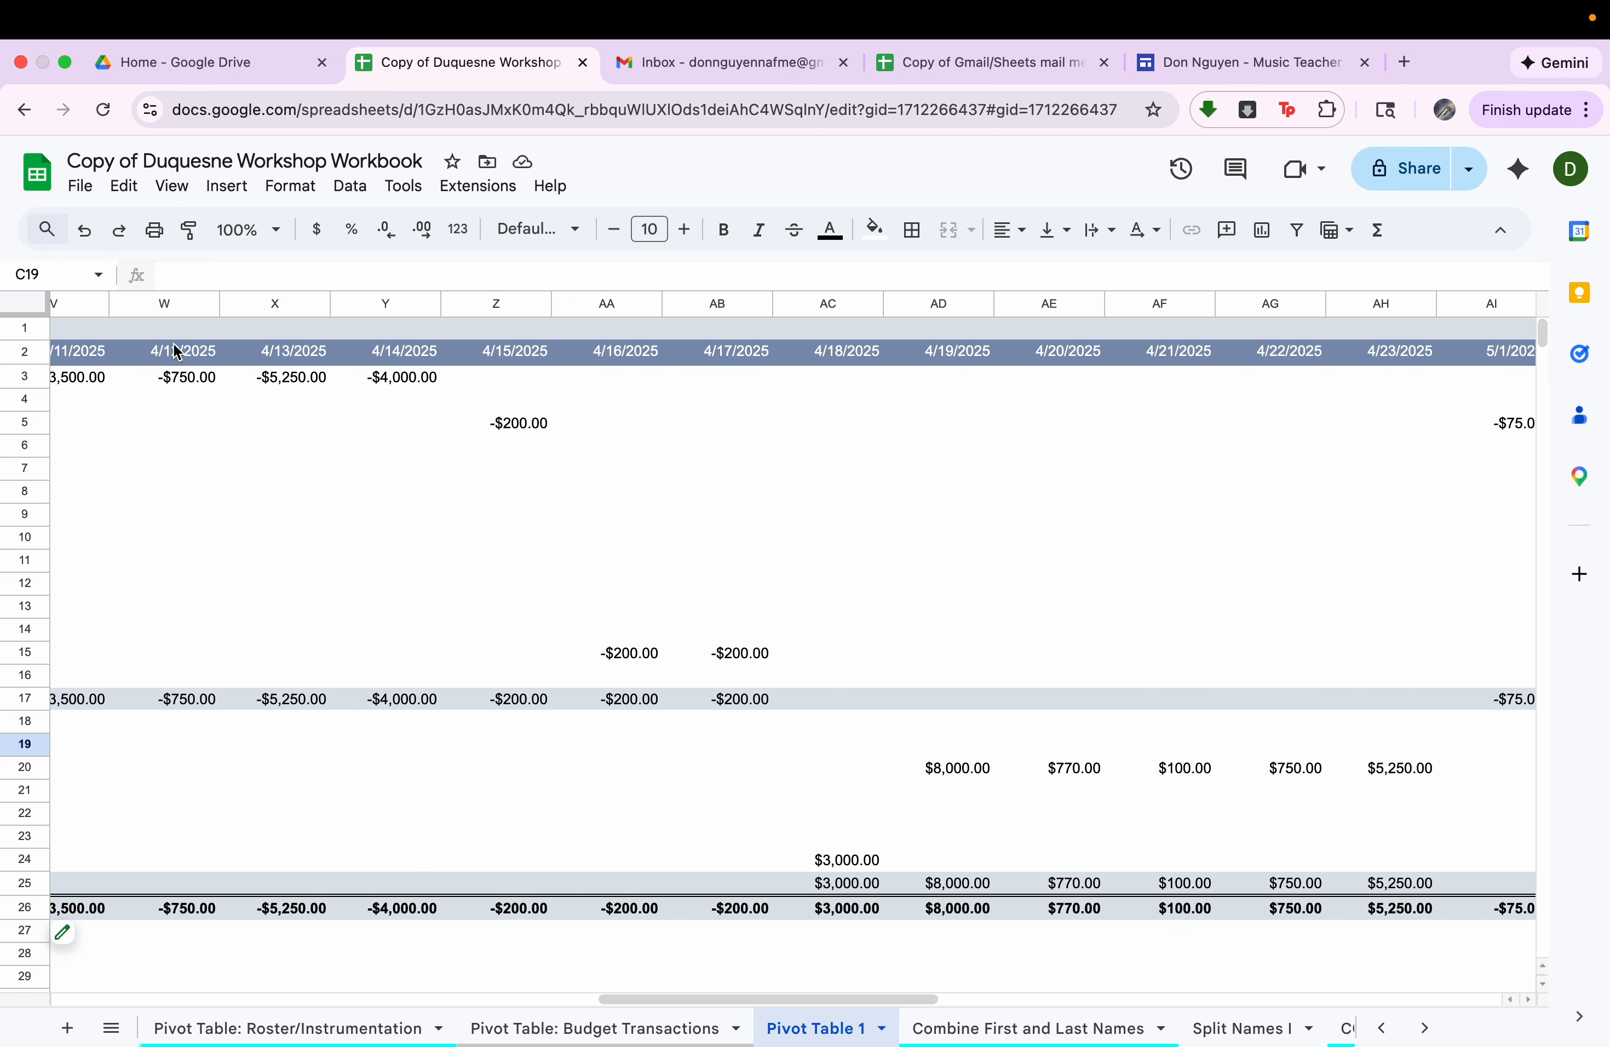
pyautogui.hscroll(-15, 175, 351)
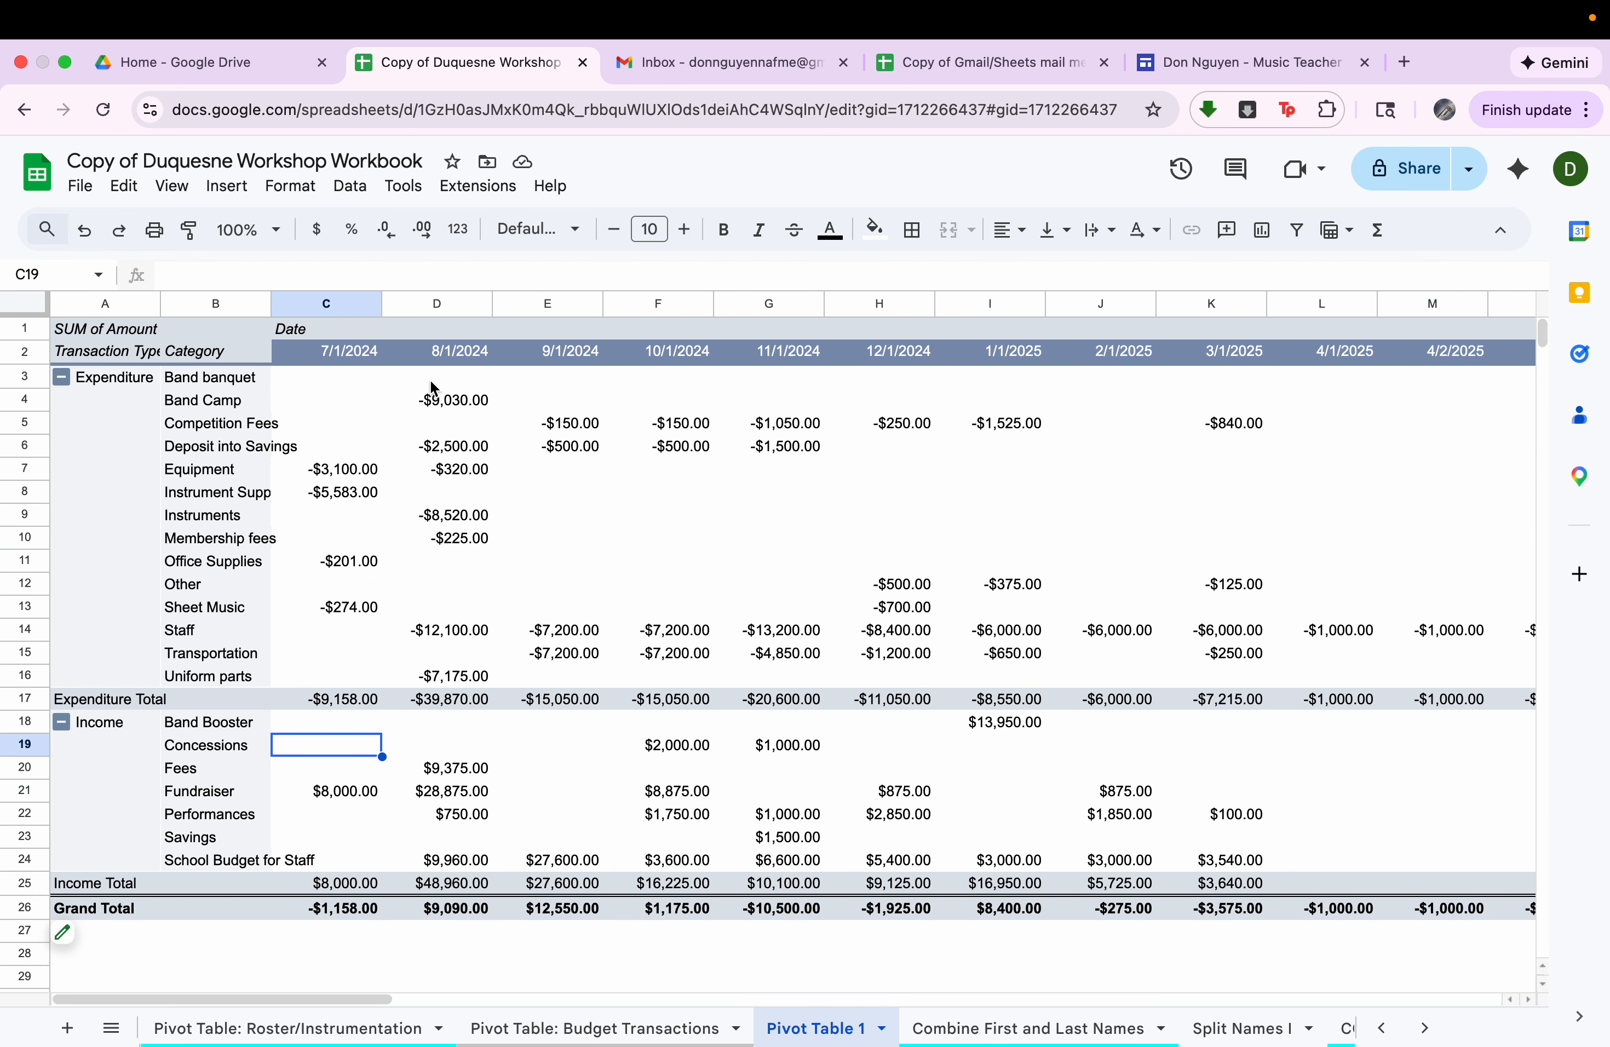
# Group the pivot table's date columns by Year-Month using a pivot date group.
pyautogui.click(419, 349)
pyautogui.rightClick(421, 355)
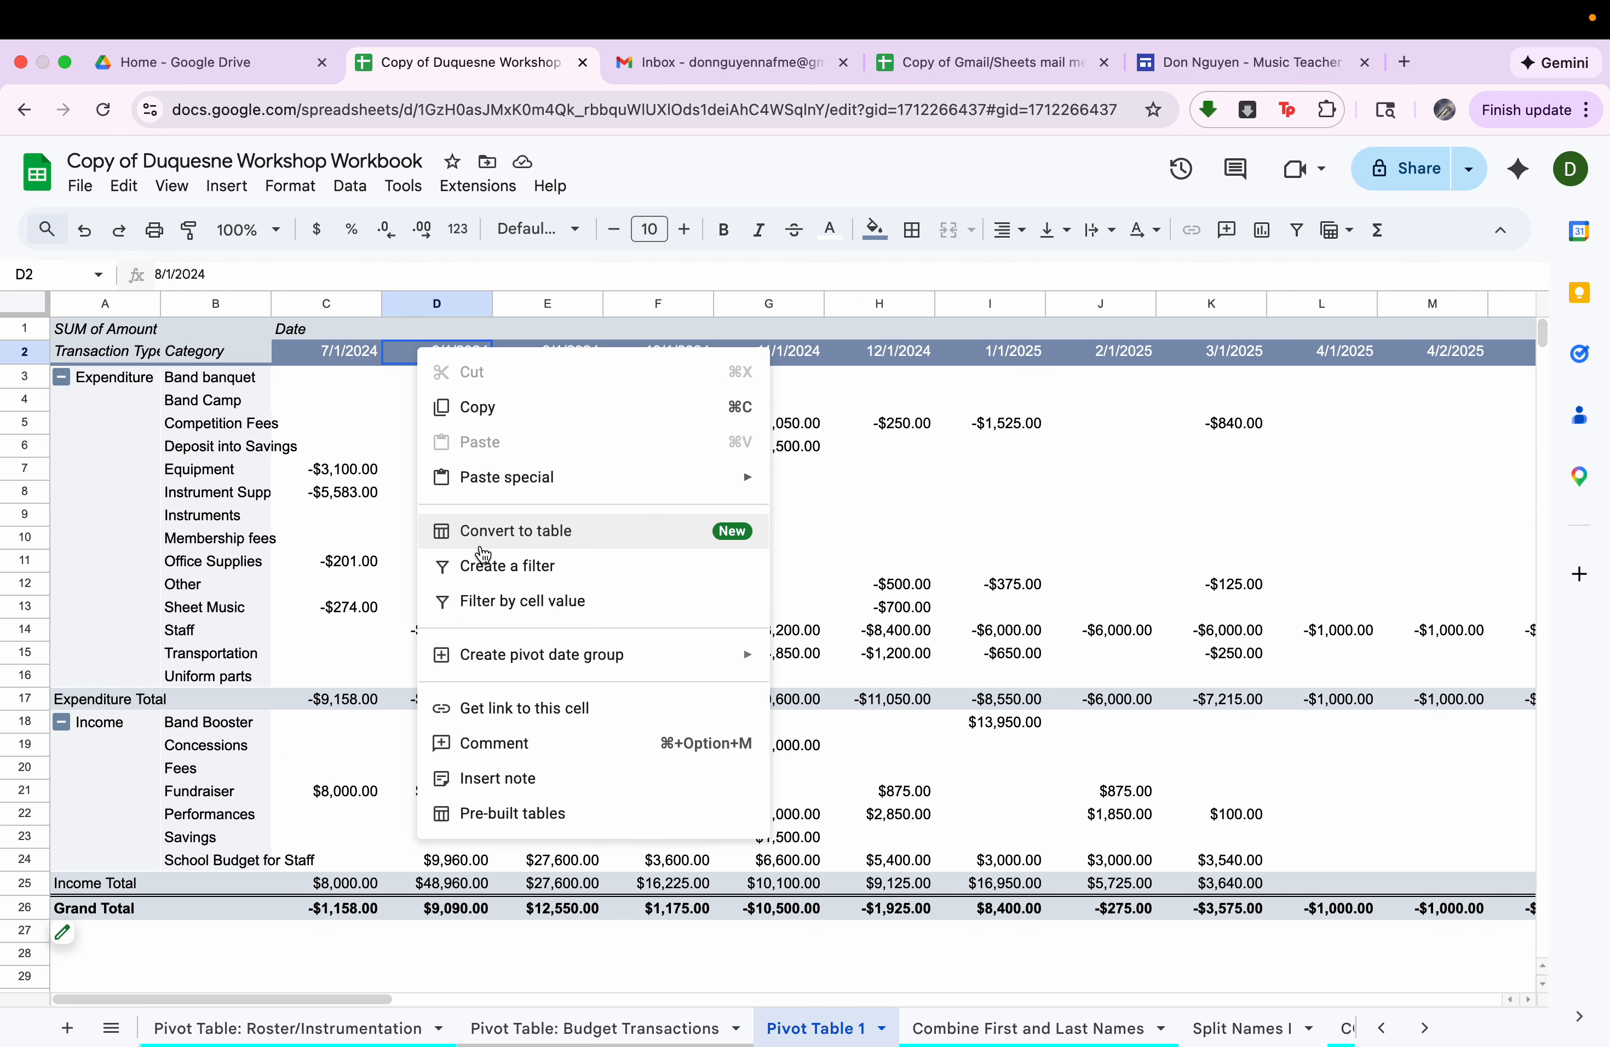
pyautogui.moveTo(512, 656)
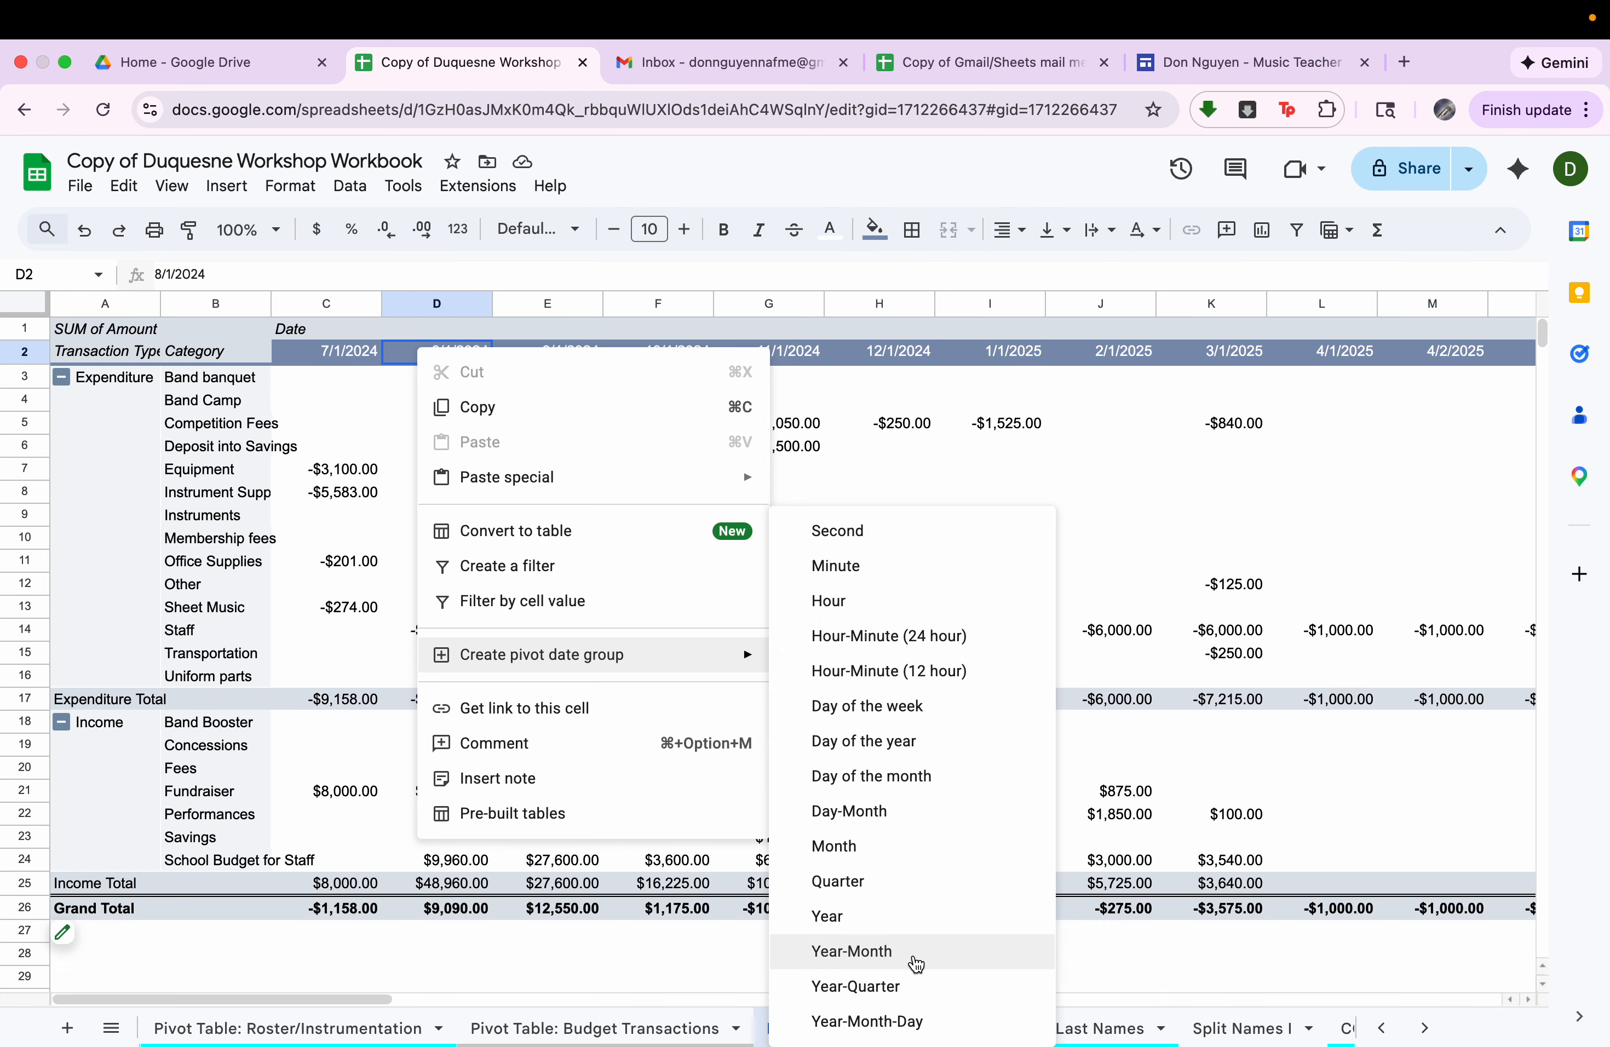
pyautogui.click(915, 962)
pyautogui.hscroll(5, 724, 525)
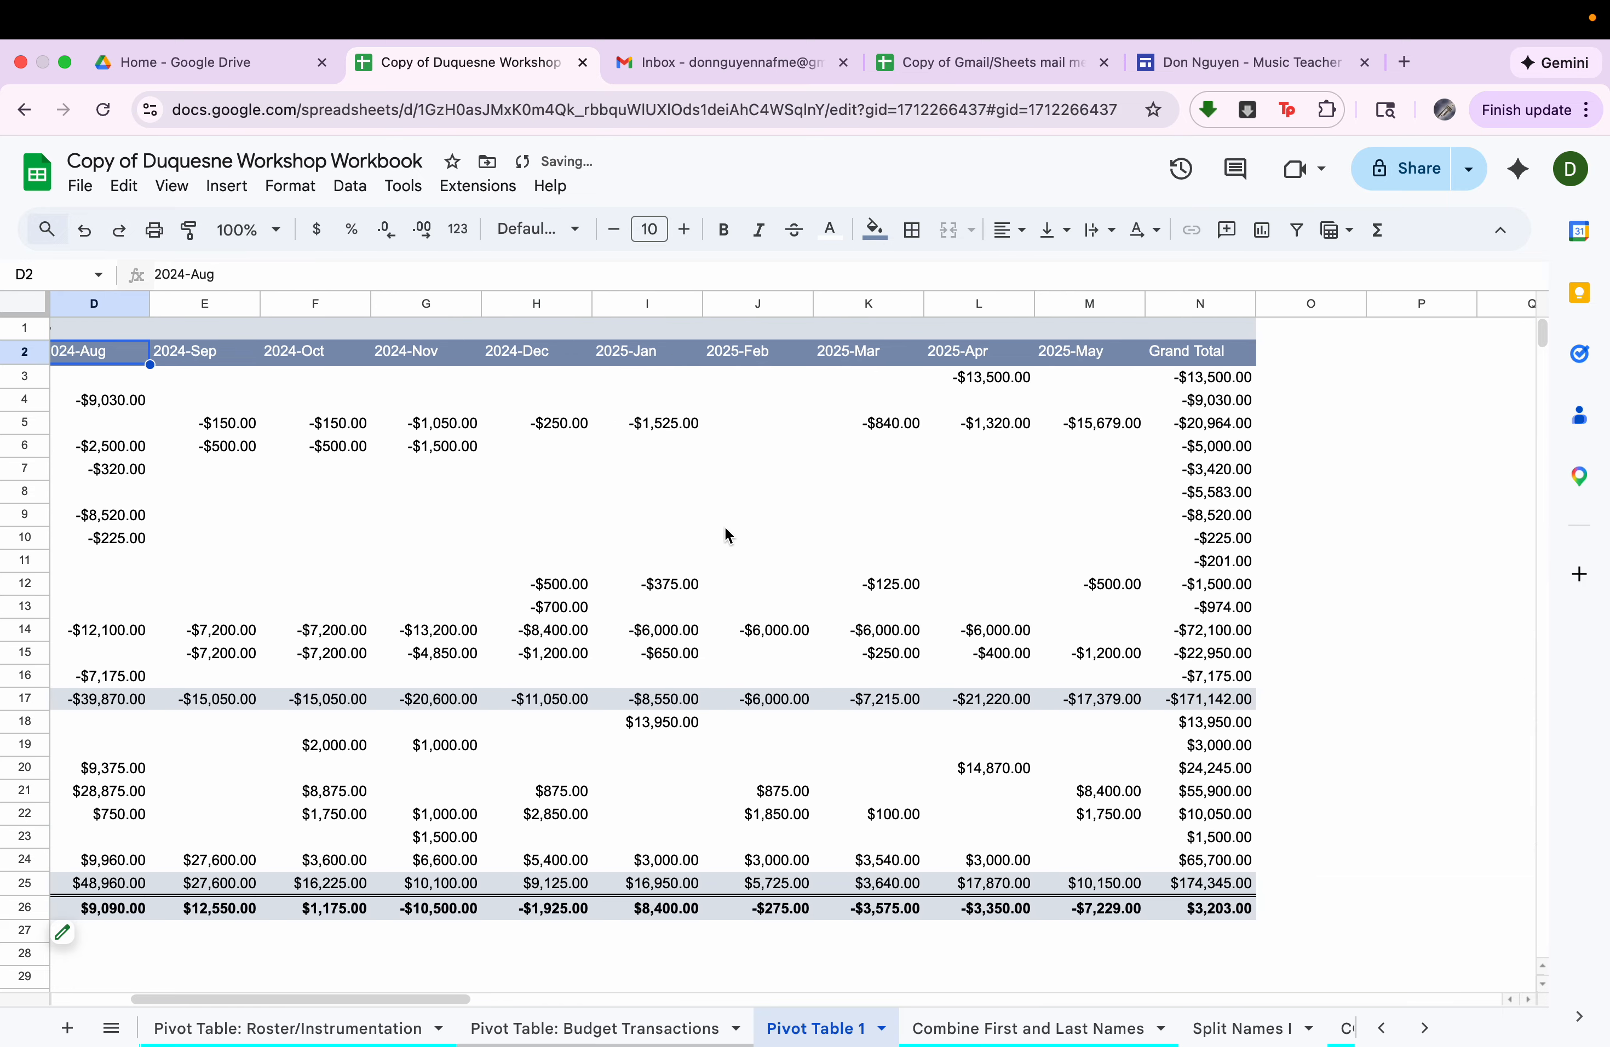
pyautogui.hscroll(-5, 724, 525)
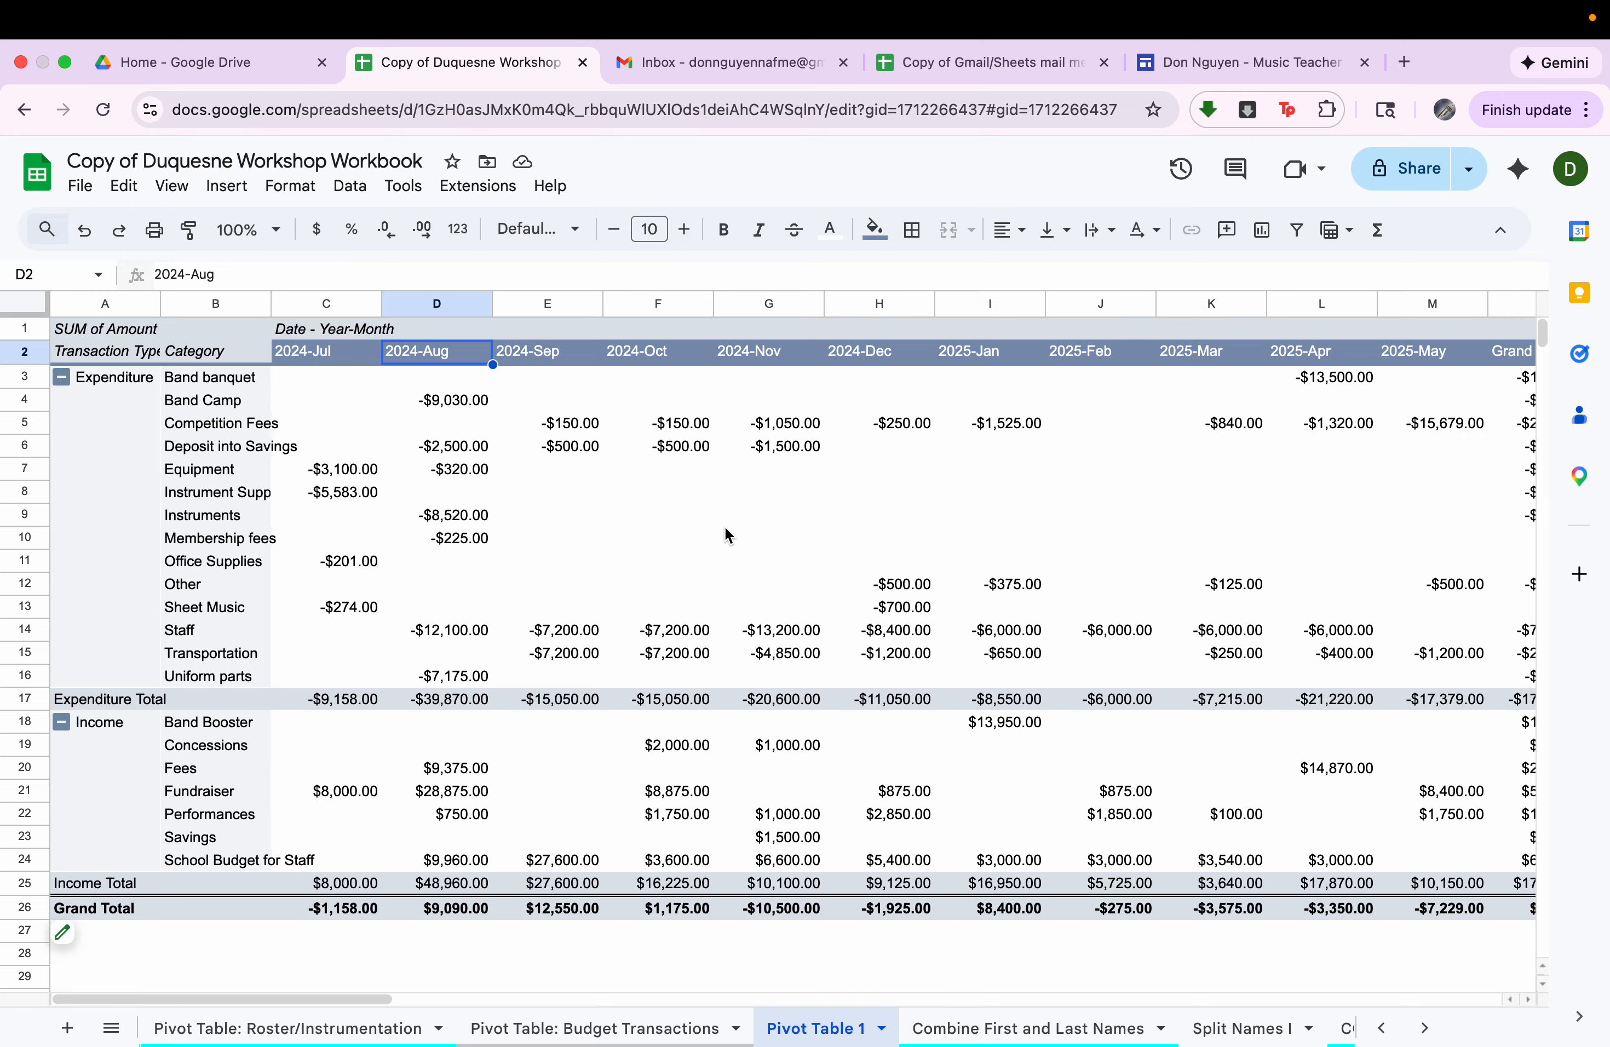
# Drill down into the transactions behind the 2024-Nov Competition Fees sum and undo the created detail sheet.
pyautogui.click(594, 430)
pyautogui.click(679, 407)
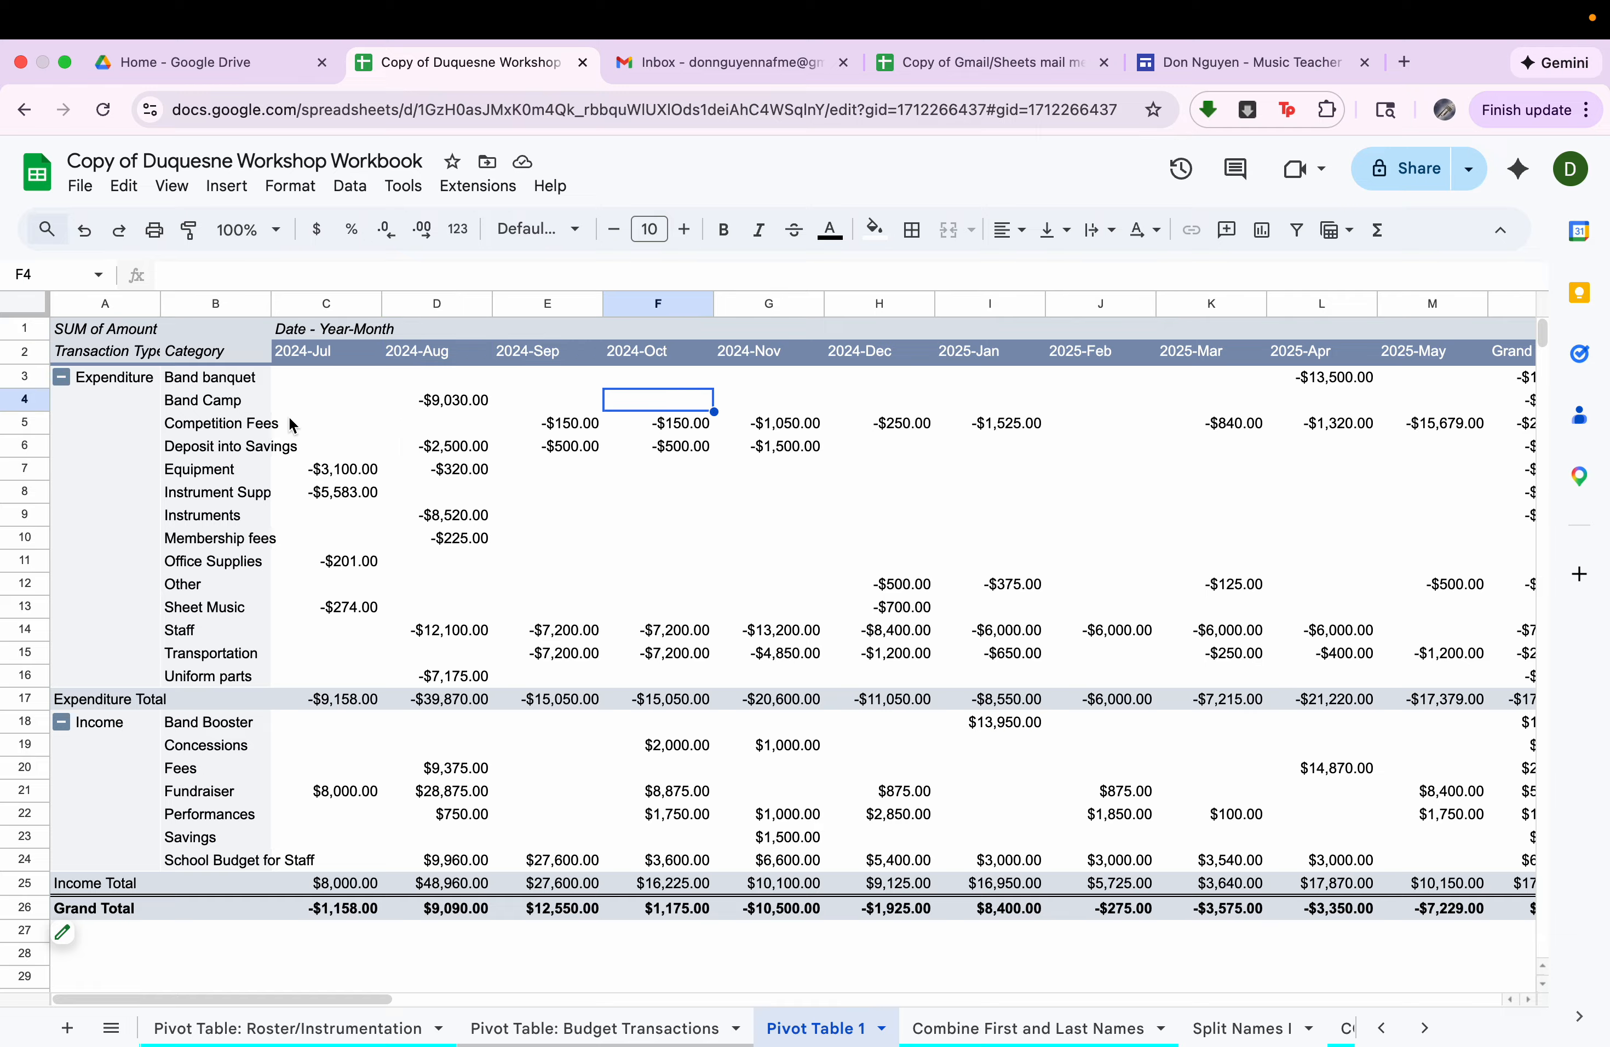
pyautogui.moveTo(256, 426); pyautogui.dragTo(603, 424)
pyautogui.click(668, 424)
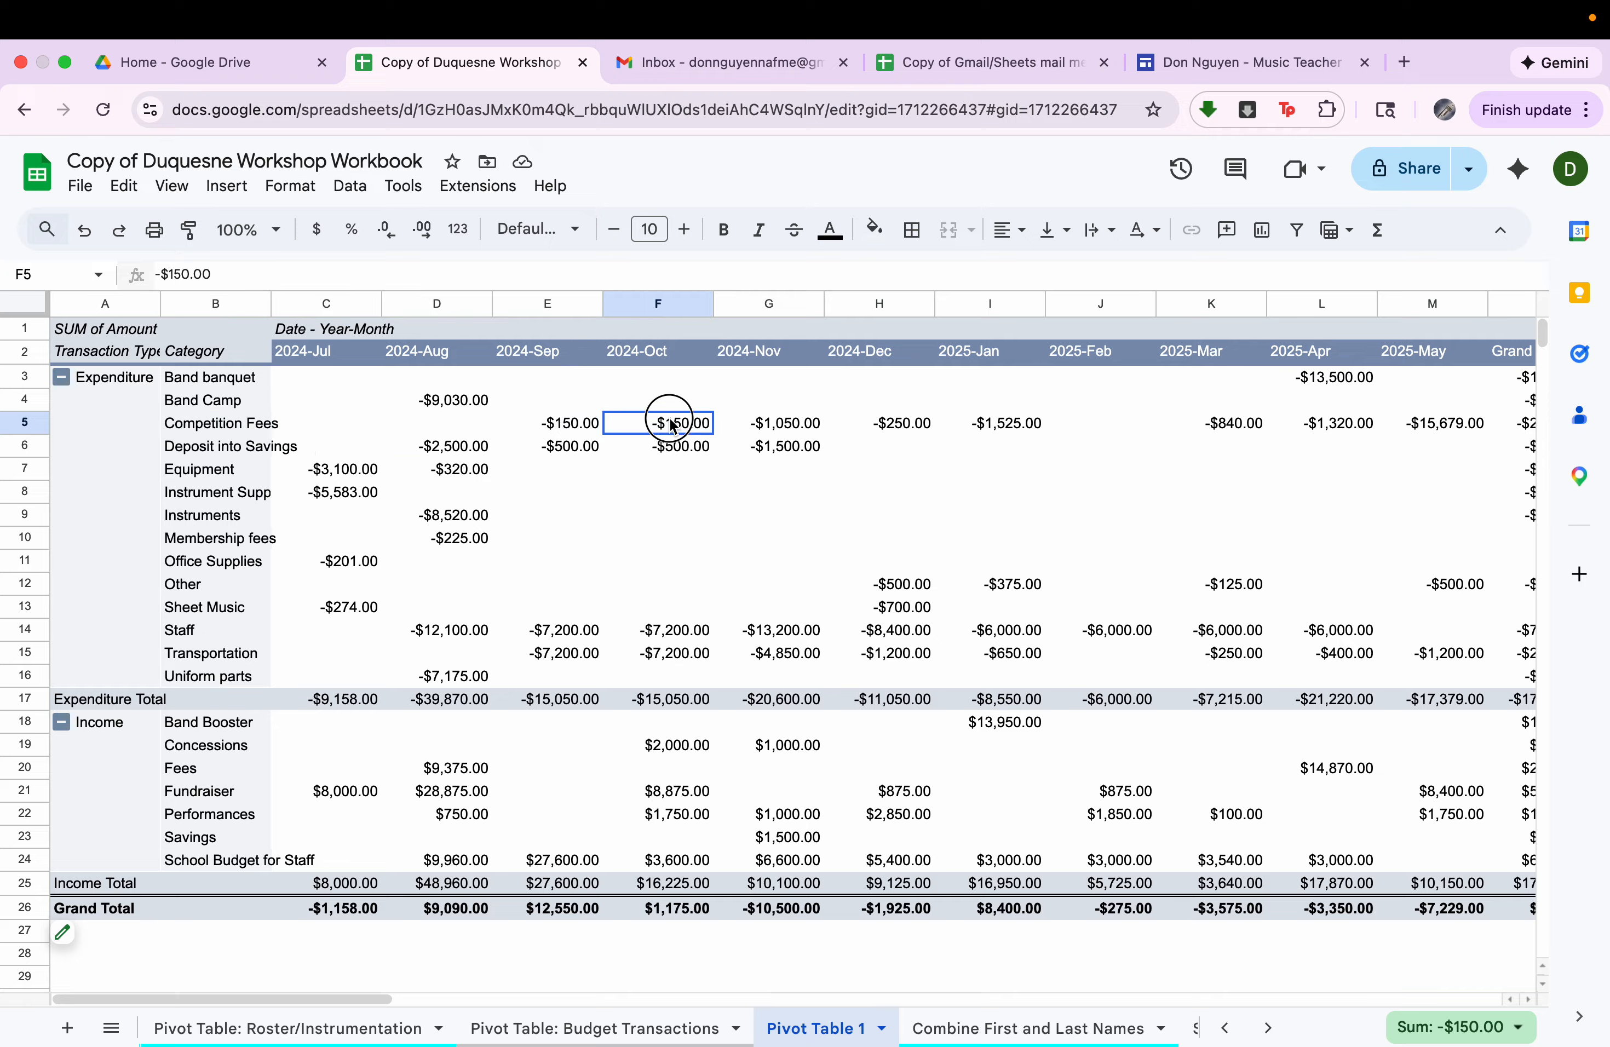
pyautogui.click(793, 428)
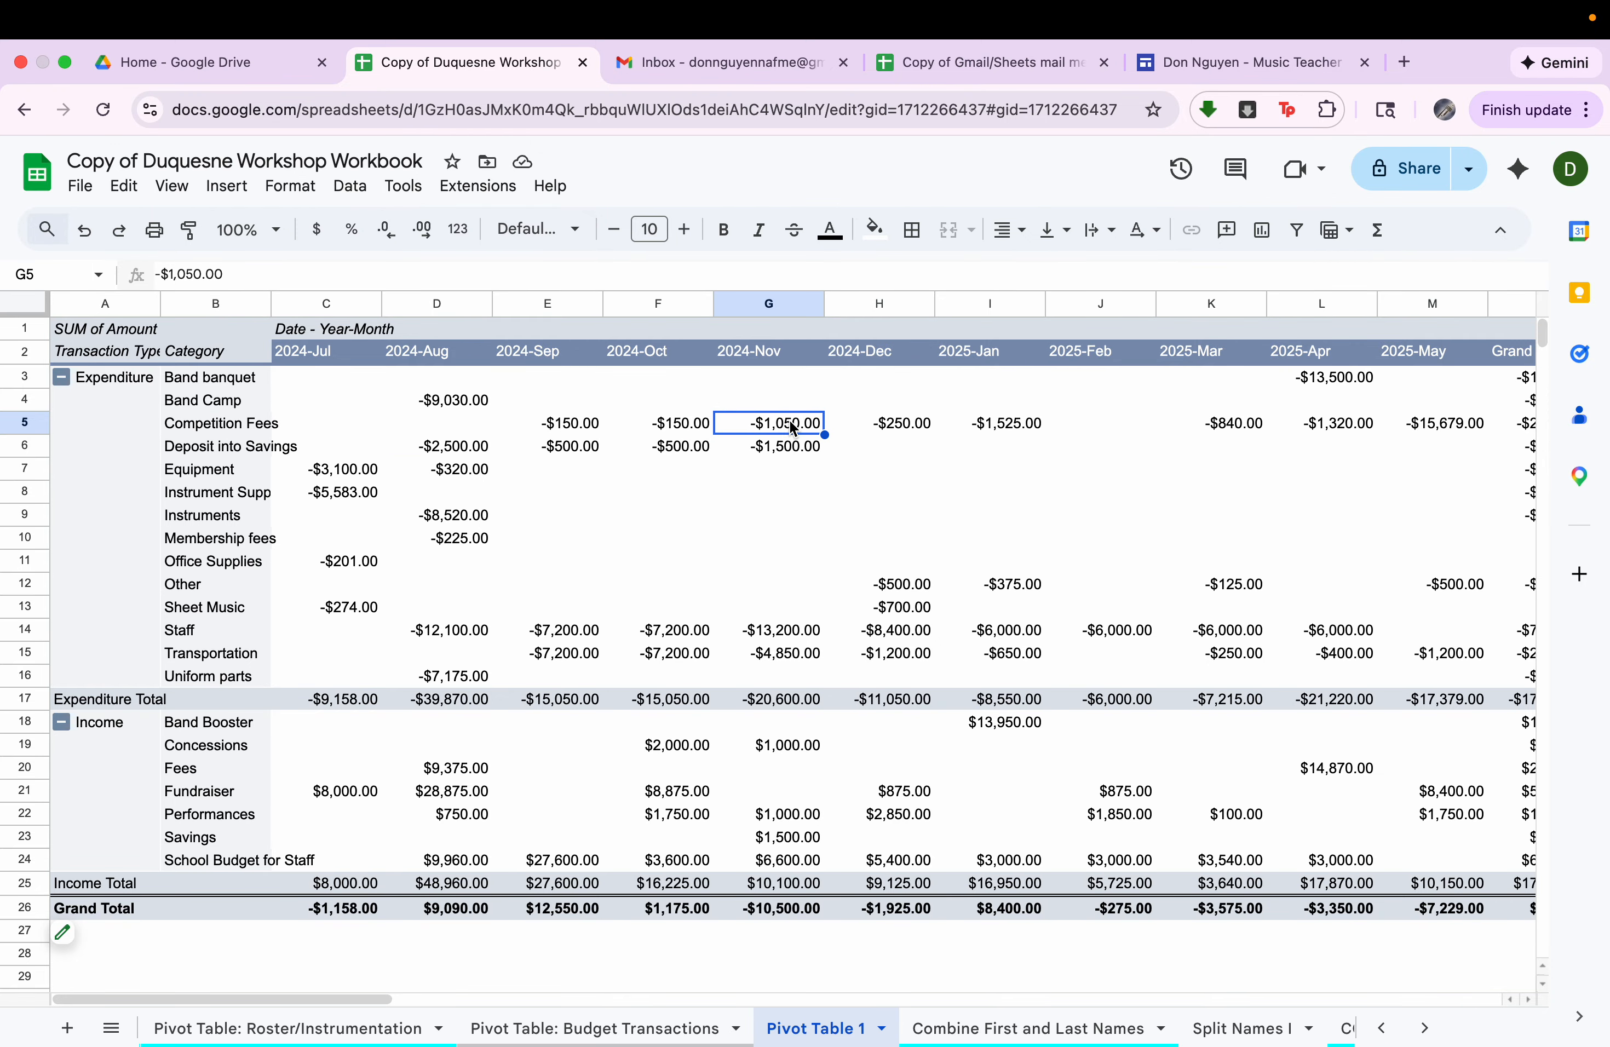
pyautogui.doubleClick(793, 429)
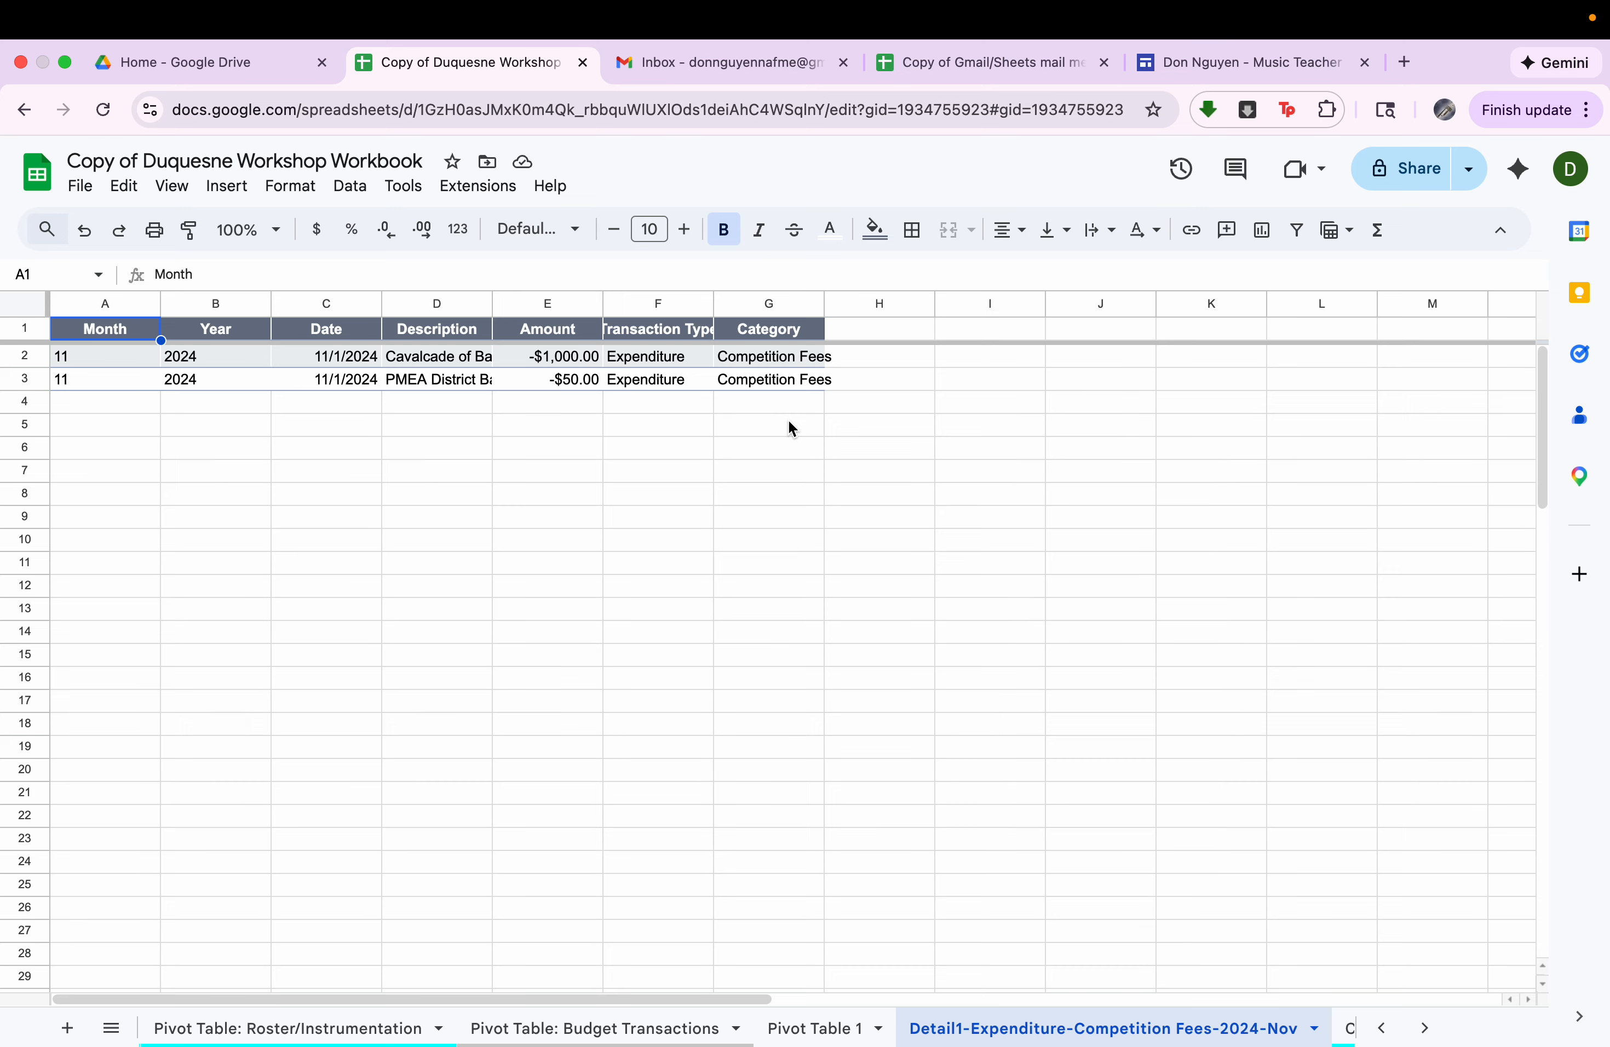
pyautogui.click(84, 230)
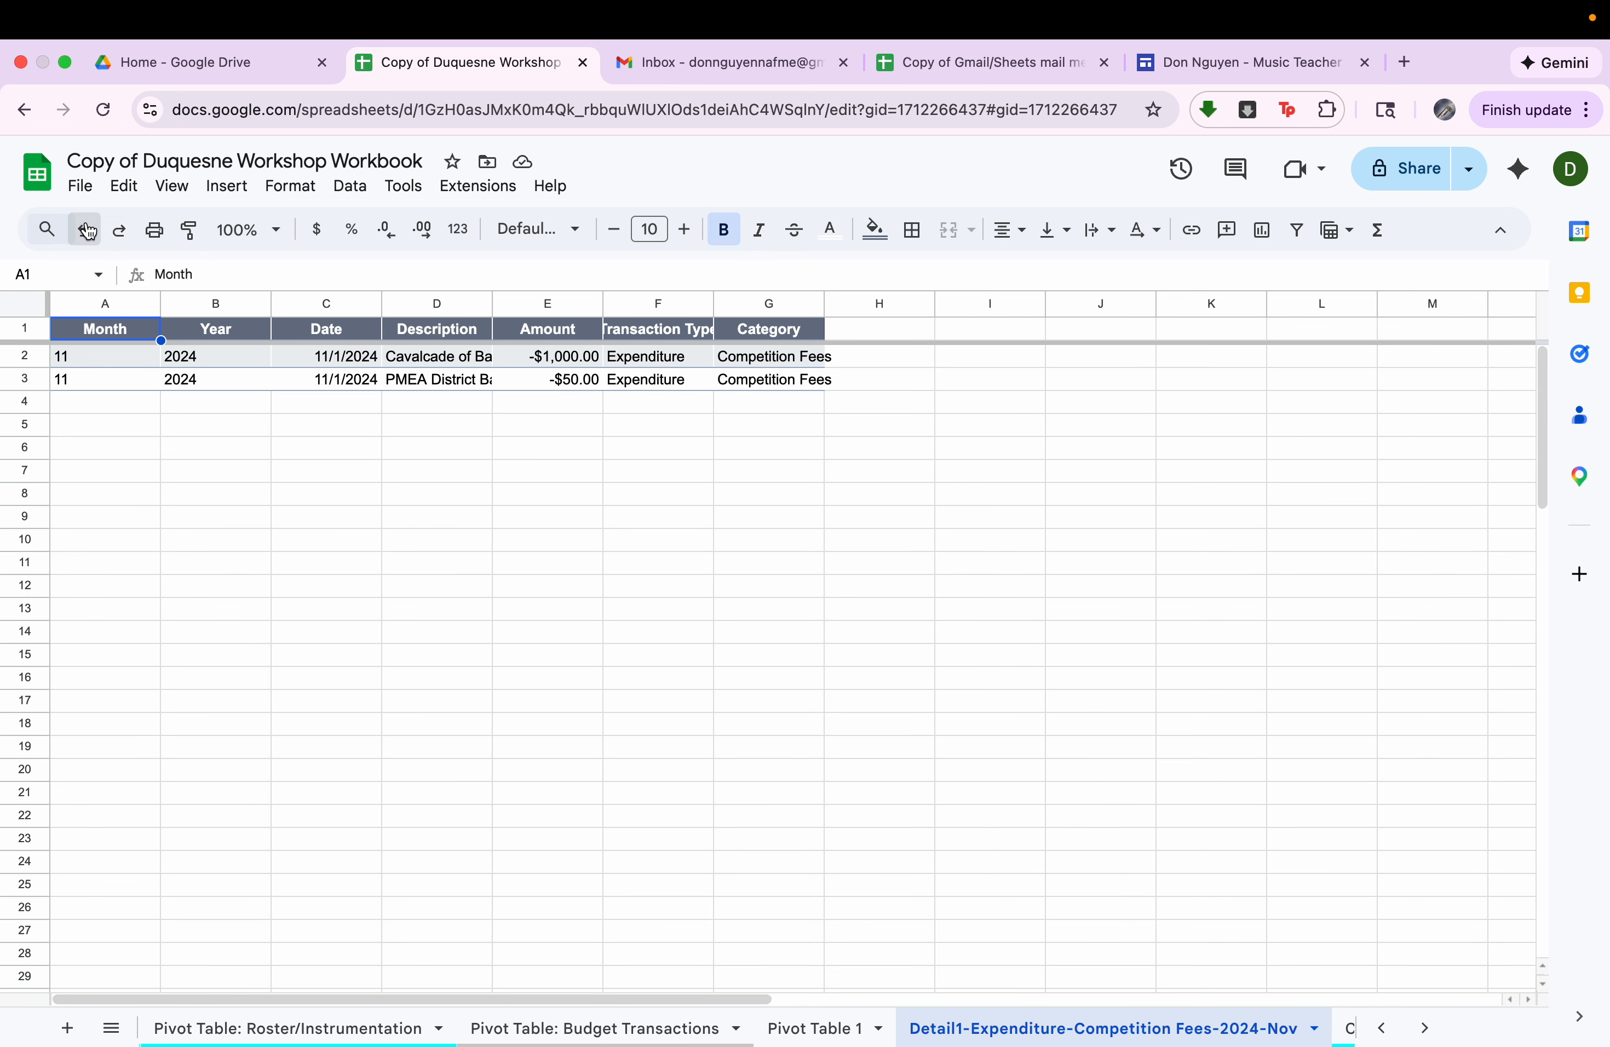
# On the Pivot Table: Roster/Instrumentation sheet, drill down into the grade 10 clarinet count and undo the created detail sheet.
pyautogui.hscroll(-4, 430, 1028)
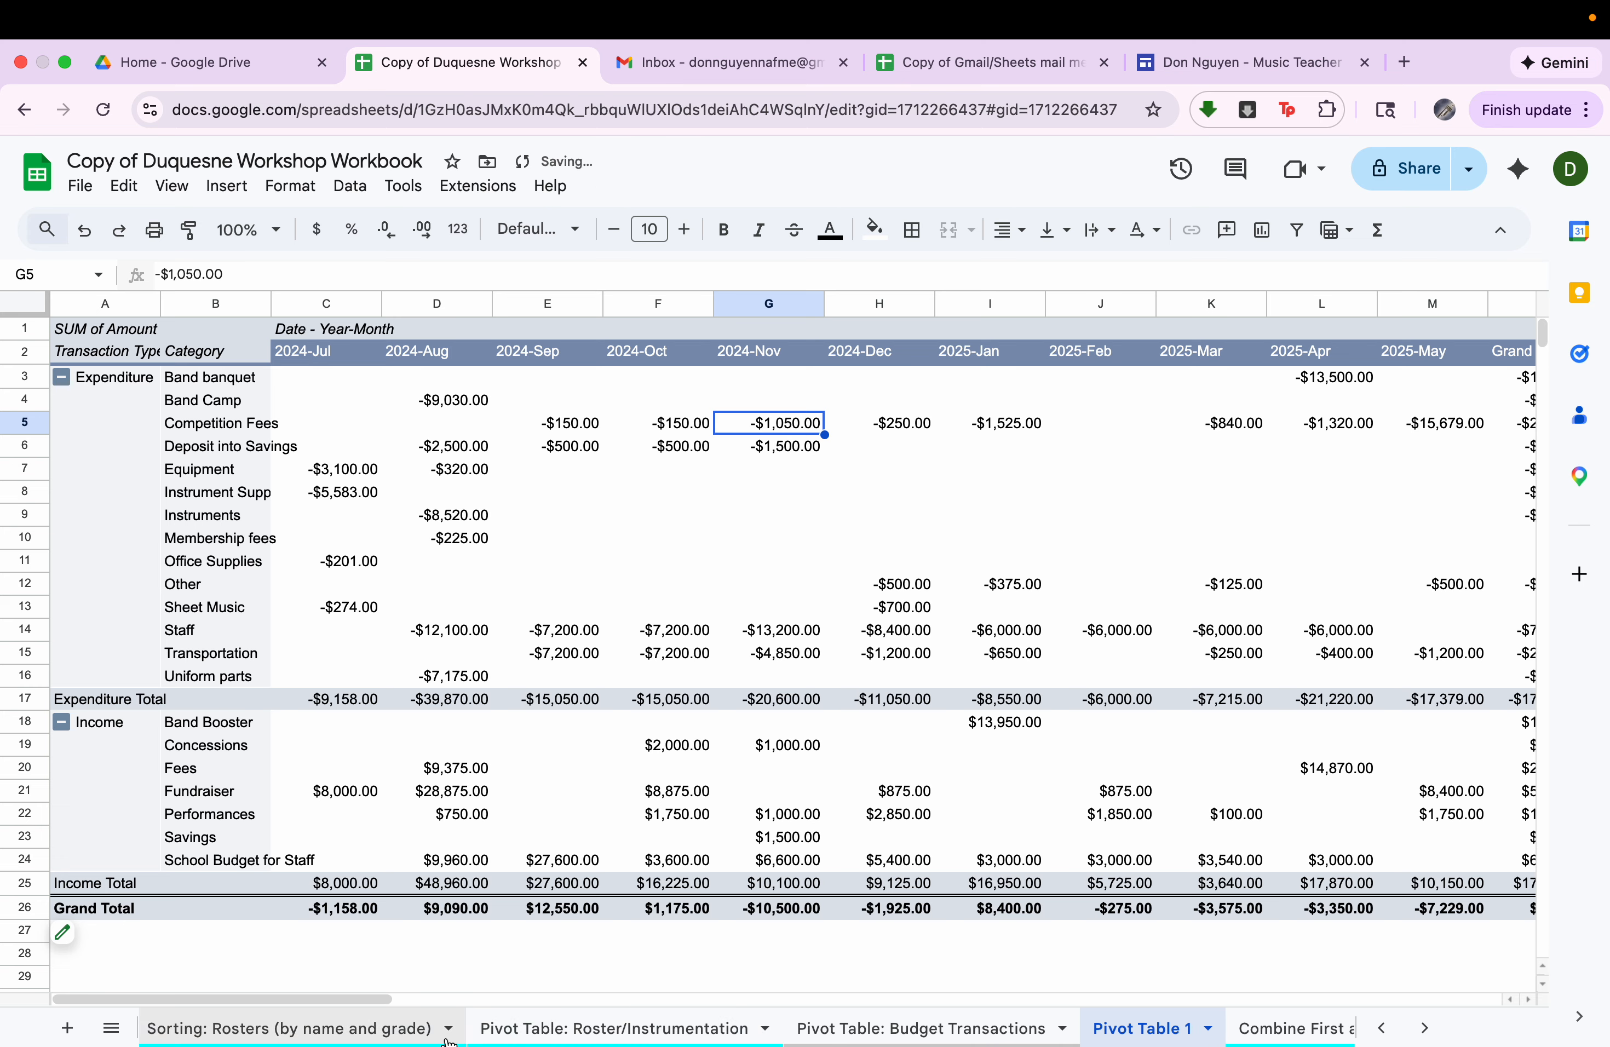
pyautogui.click(684, 1028)
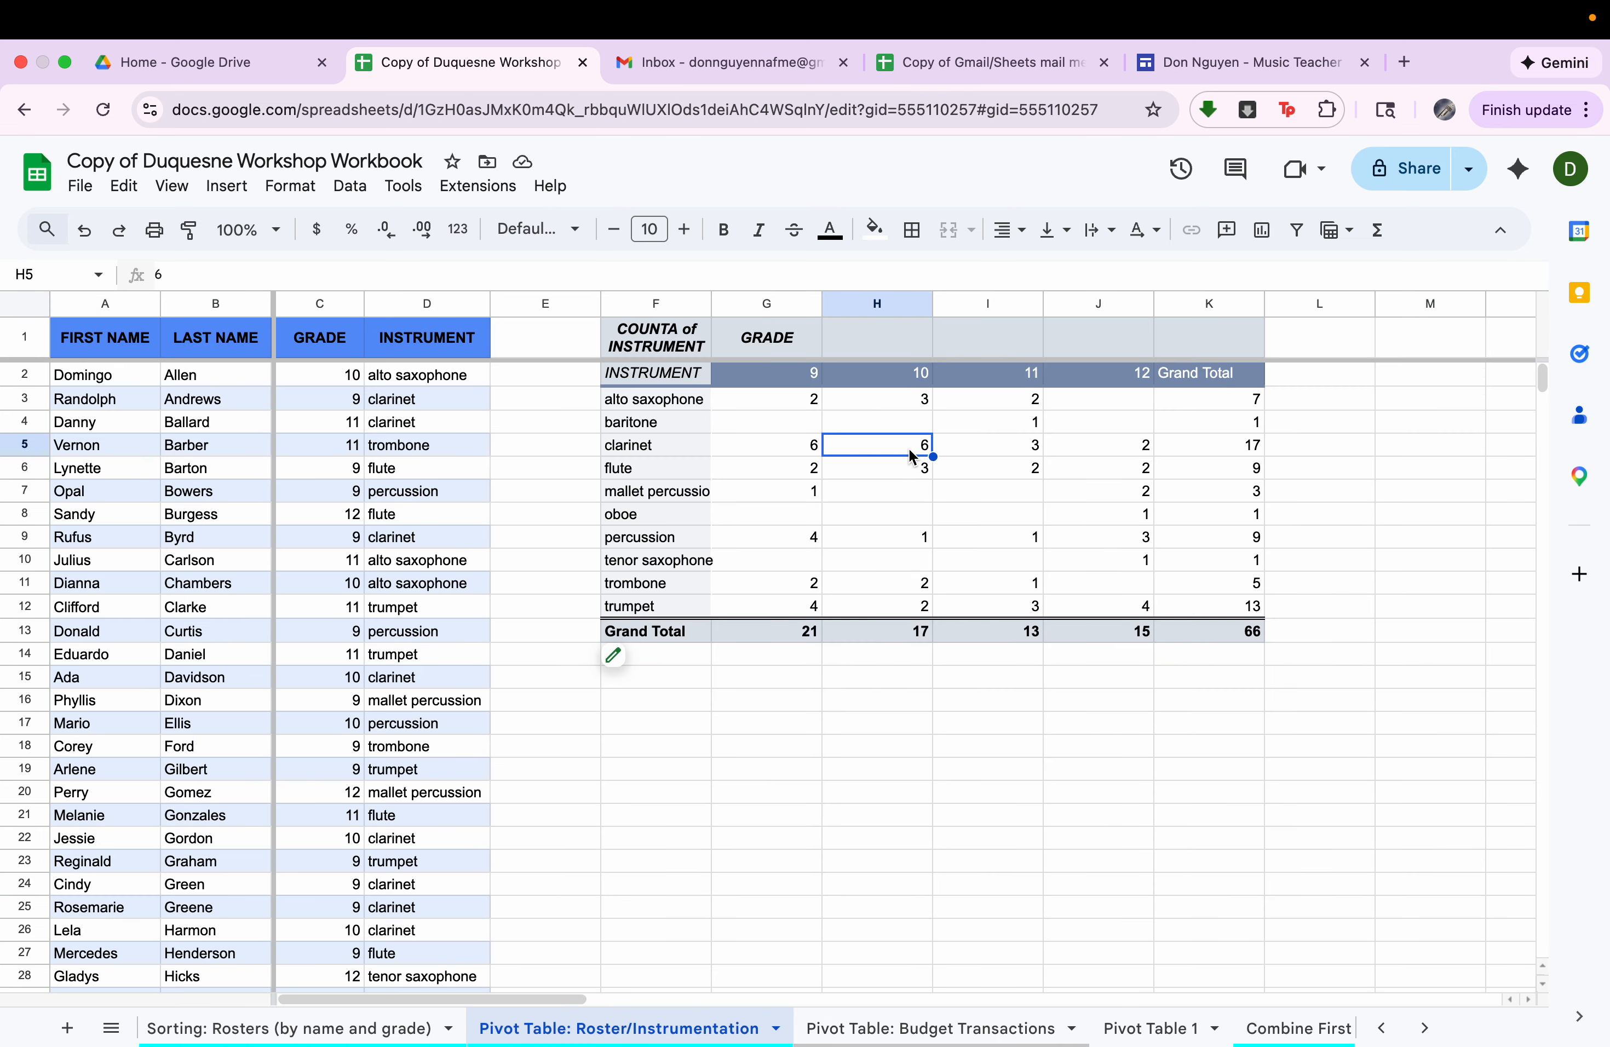
pyautogui.doubleClick(875, 448)
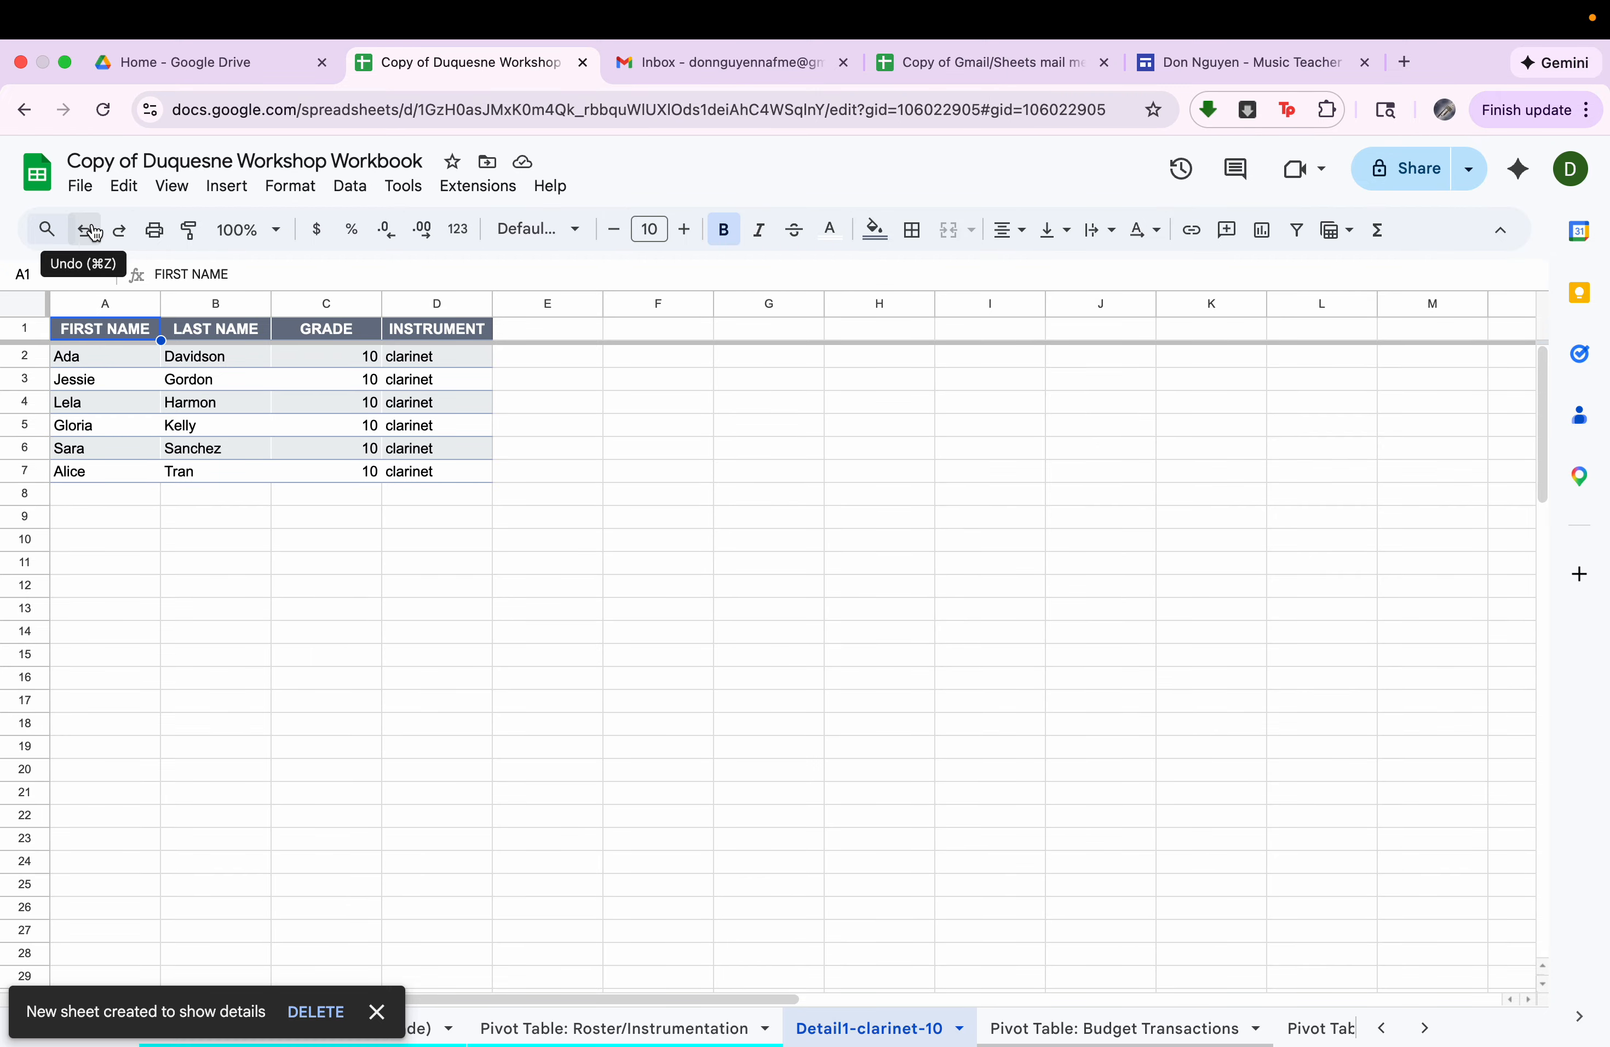
pyautogui.click(94, 233)
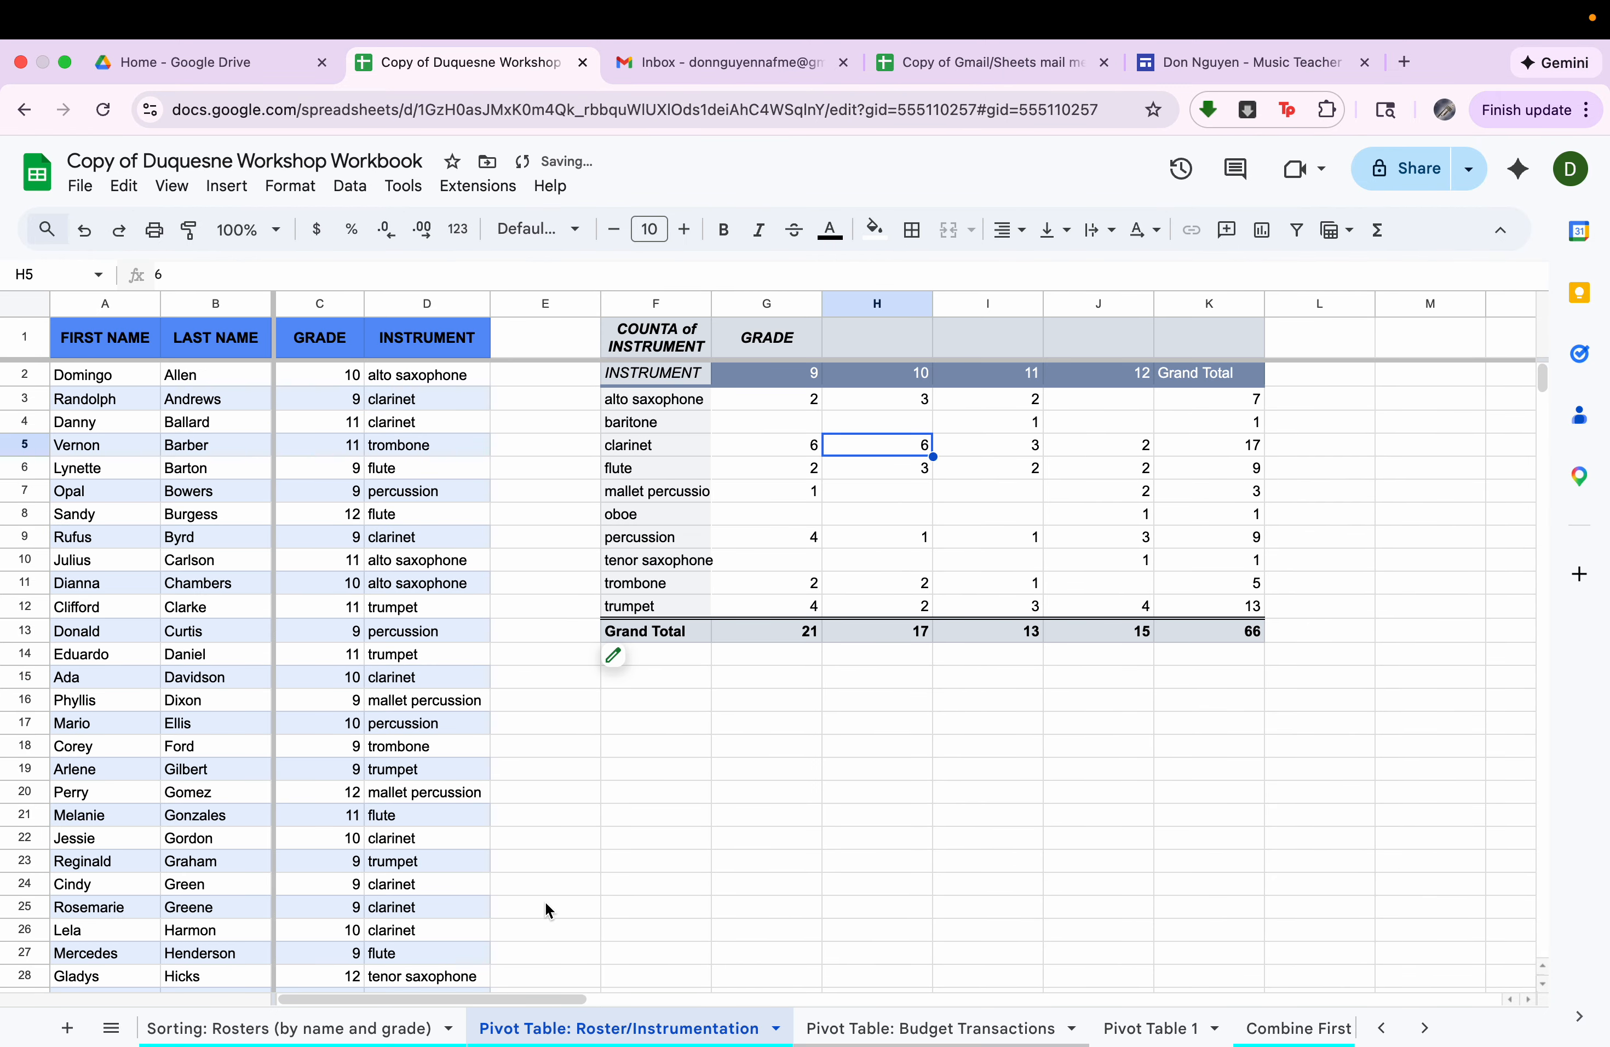
# Open the Combine First and Last Names sheet and point out its First Name and Last Name columns.
pyautogui.hscroll(5, 775, 1028)
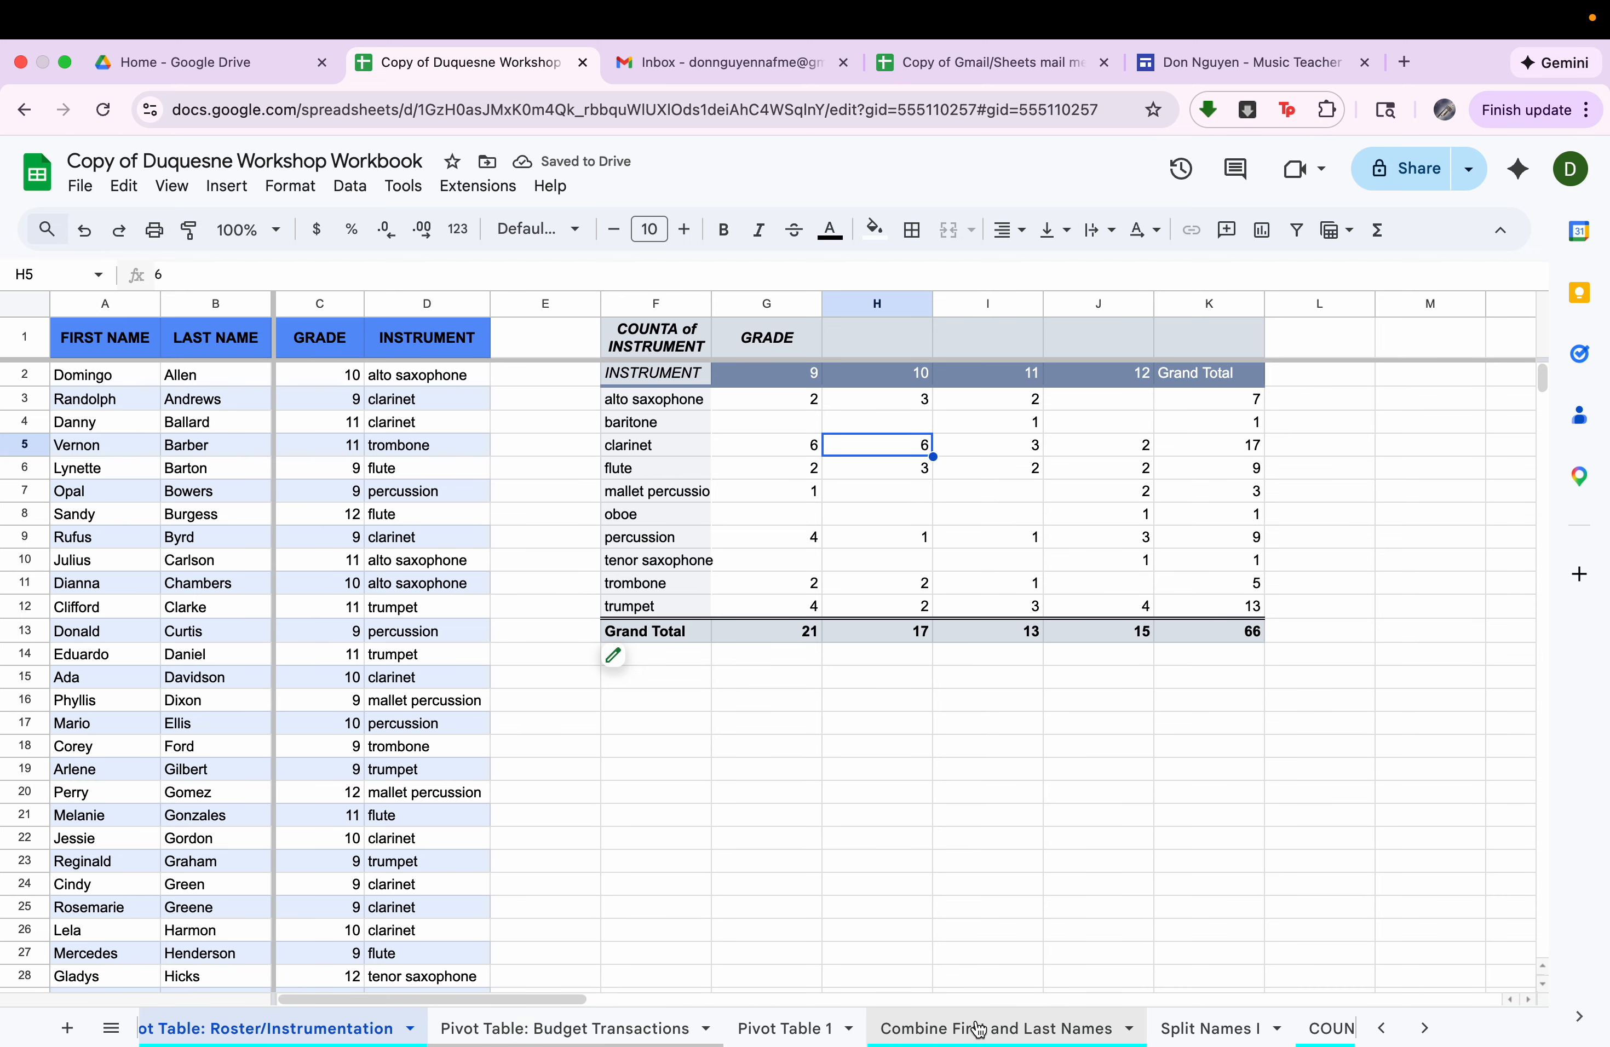
pyautogui.hscroll(3, 979, 1028)
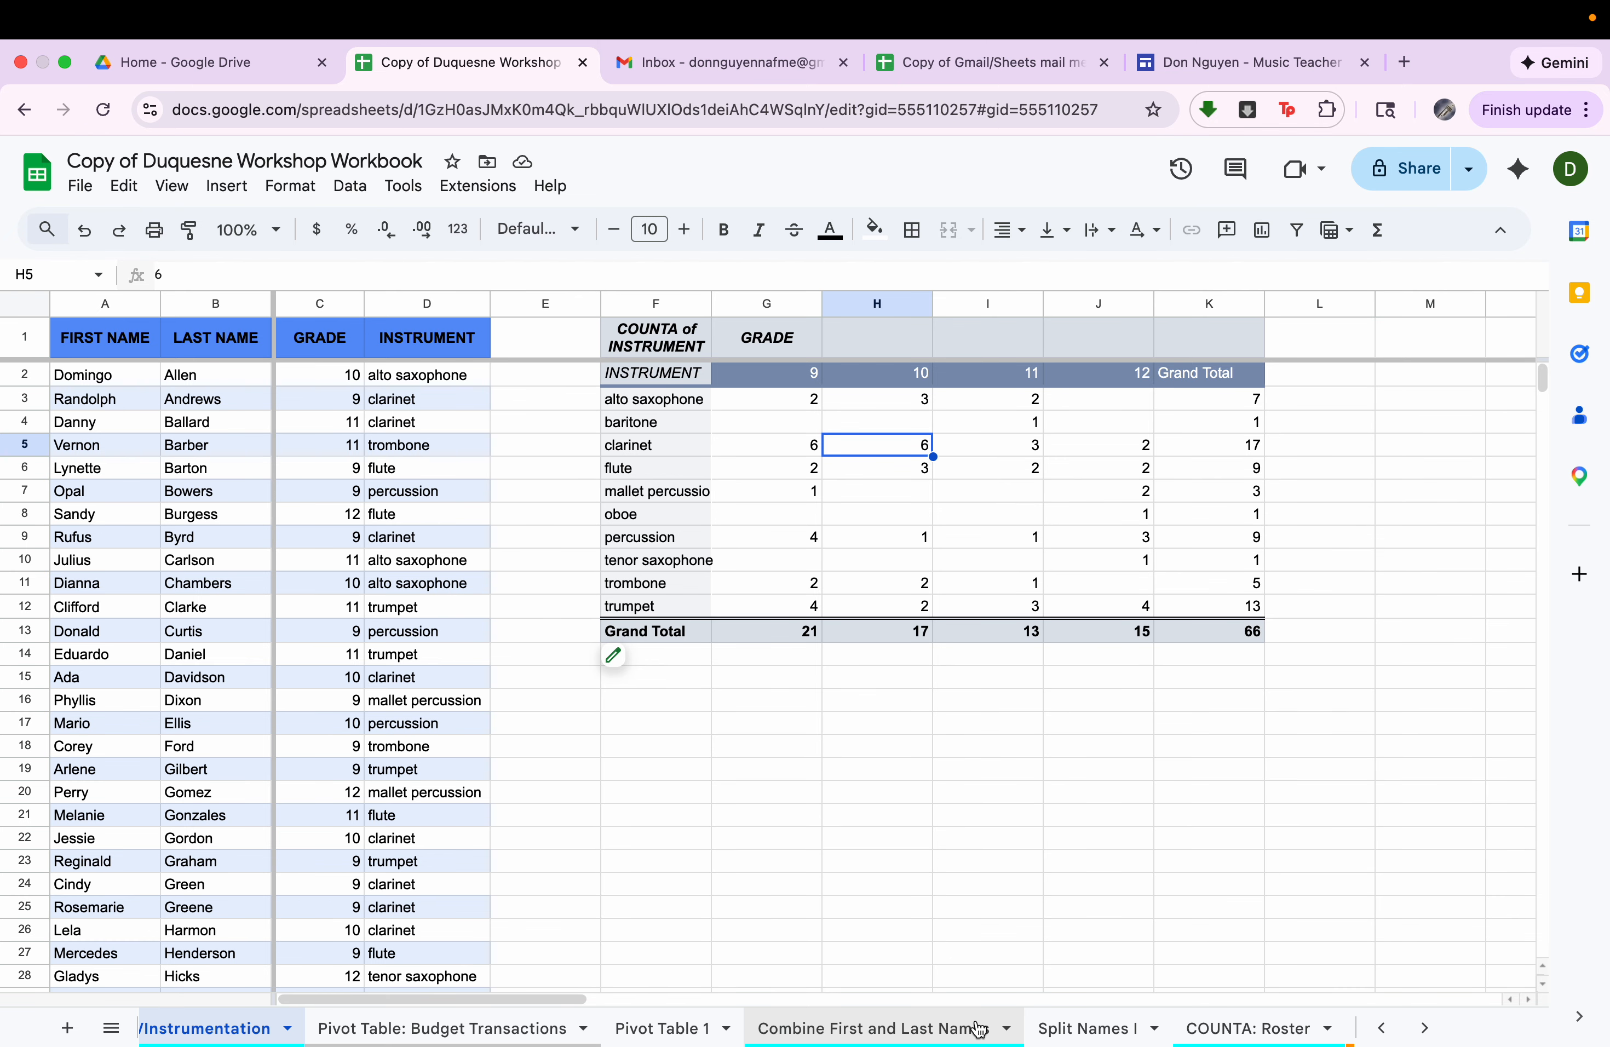
pyautogui.click(979, 1030)
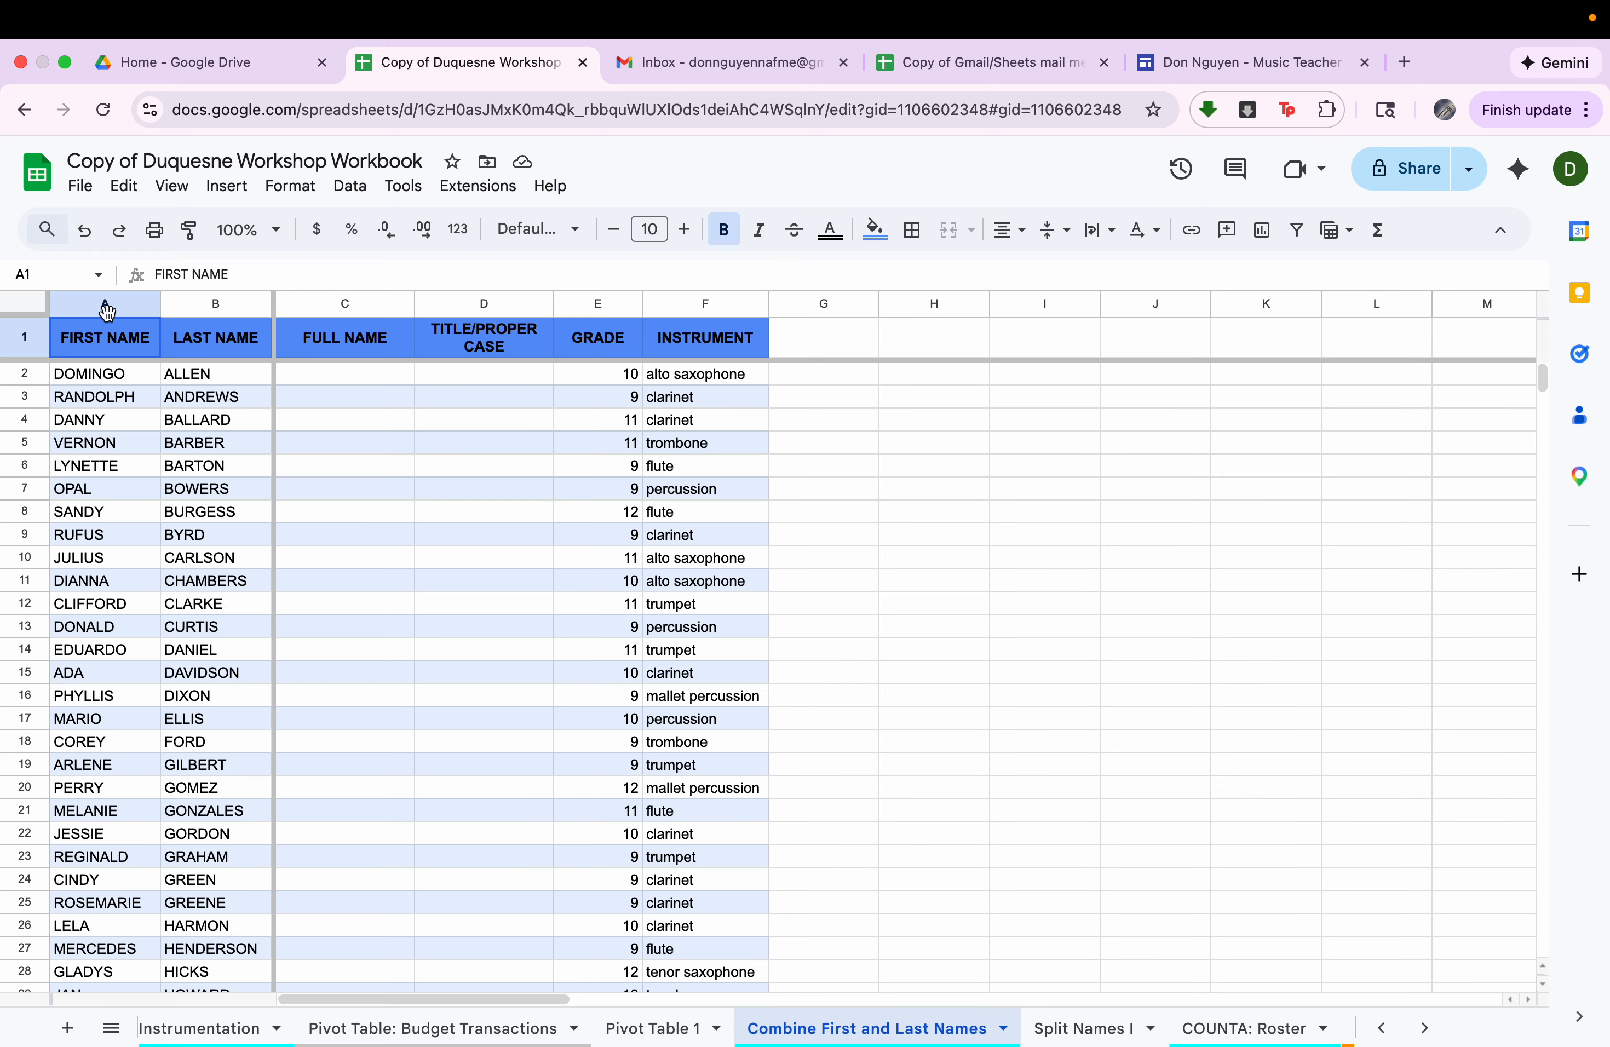
pyautogui.click(102, 303)
pyautogui.click(205, 302)
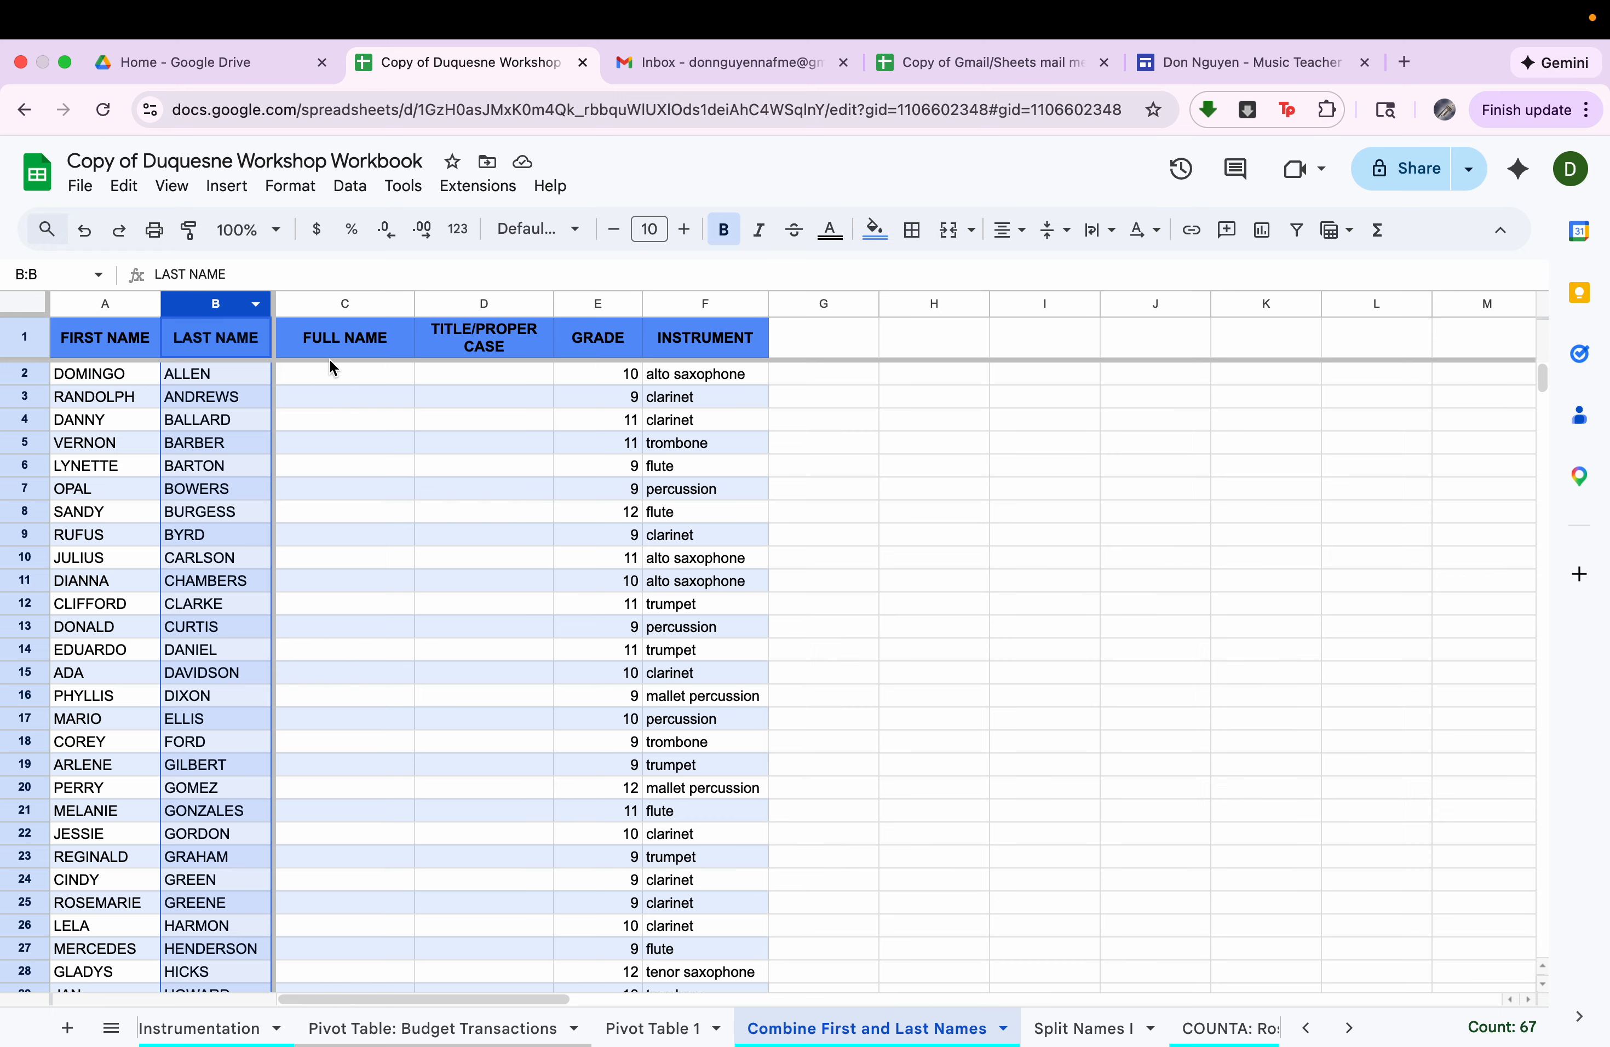
# Enter the formula =A2&B2 in cell C2 of the Full Name column and reject the suggested autofill.
pyautogui.click(330, 372)
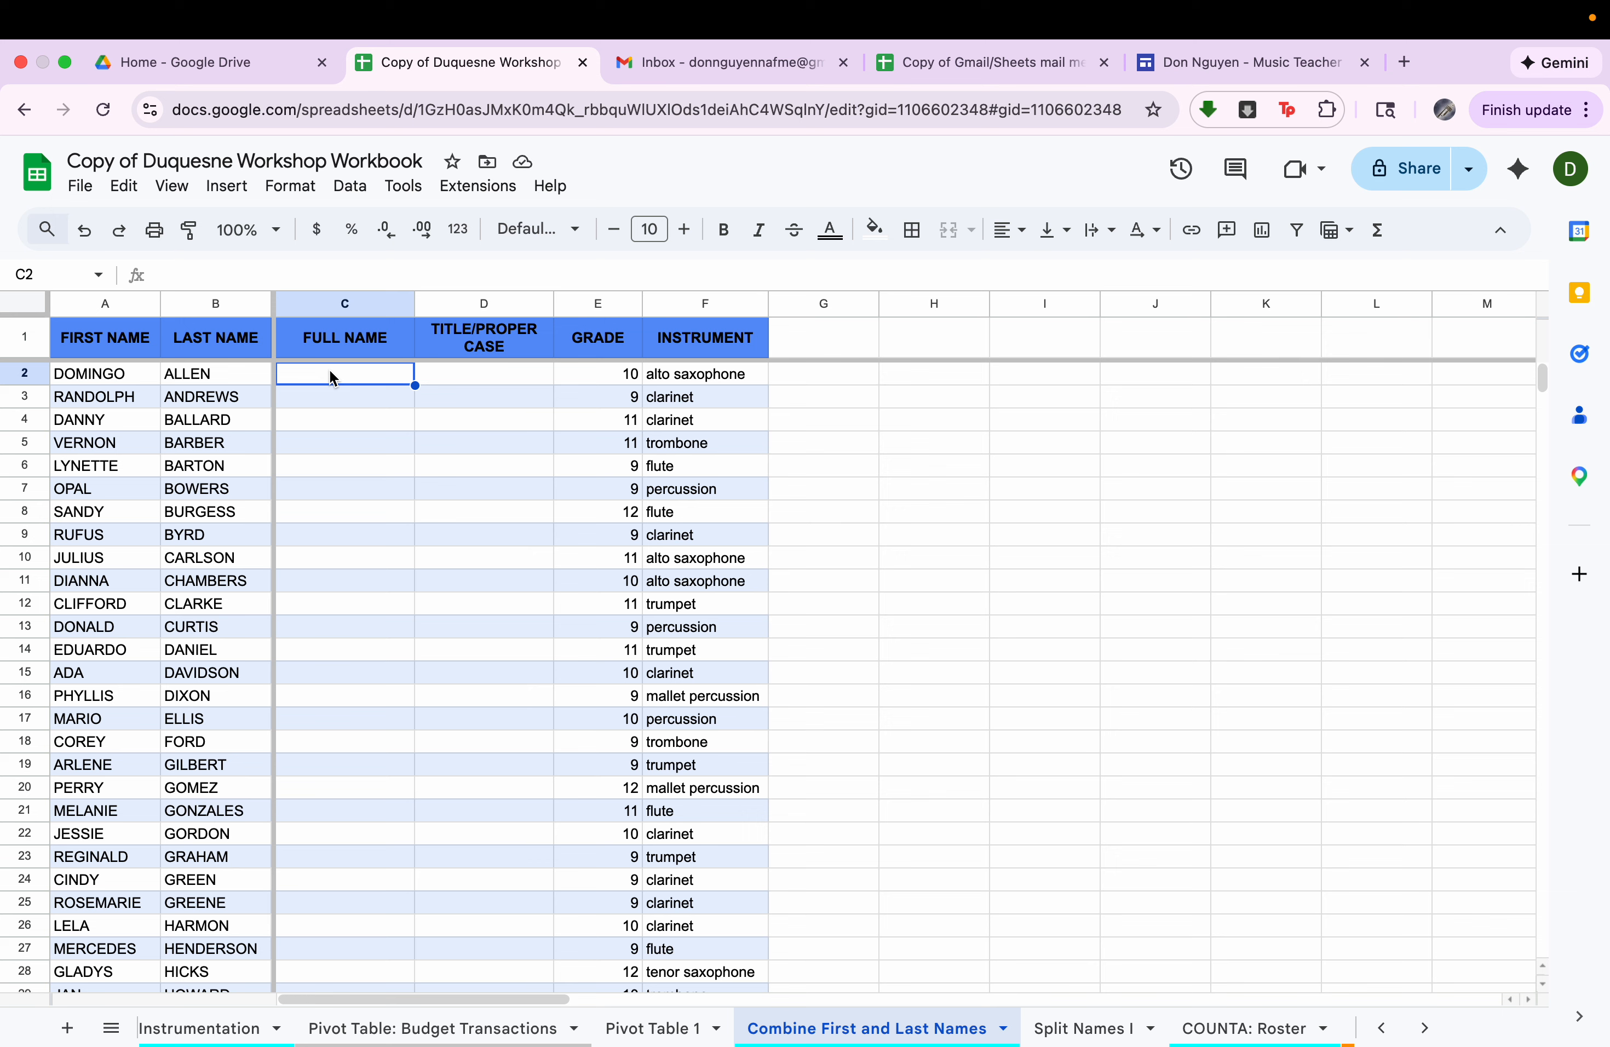
pyautogui.write('=')
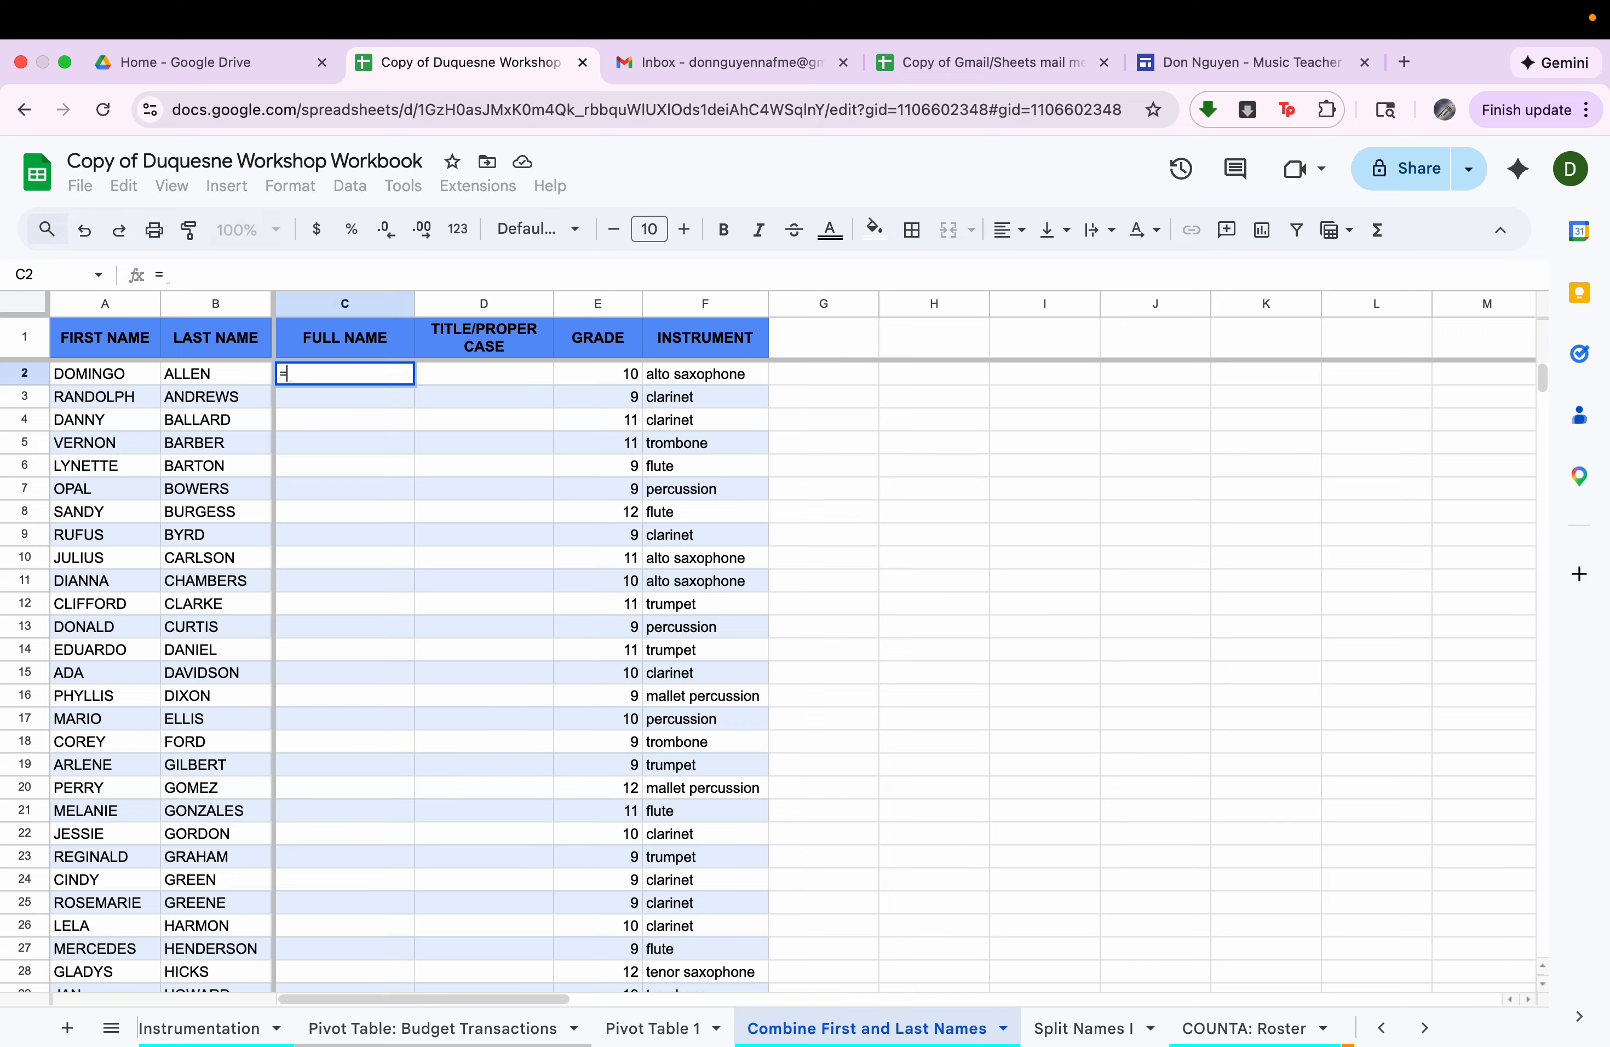
pyautogui.click(107, 380)
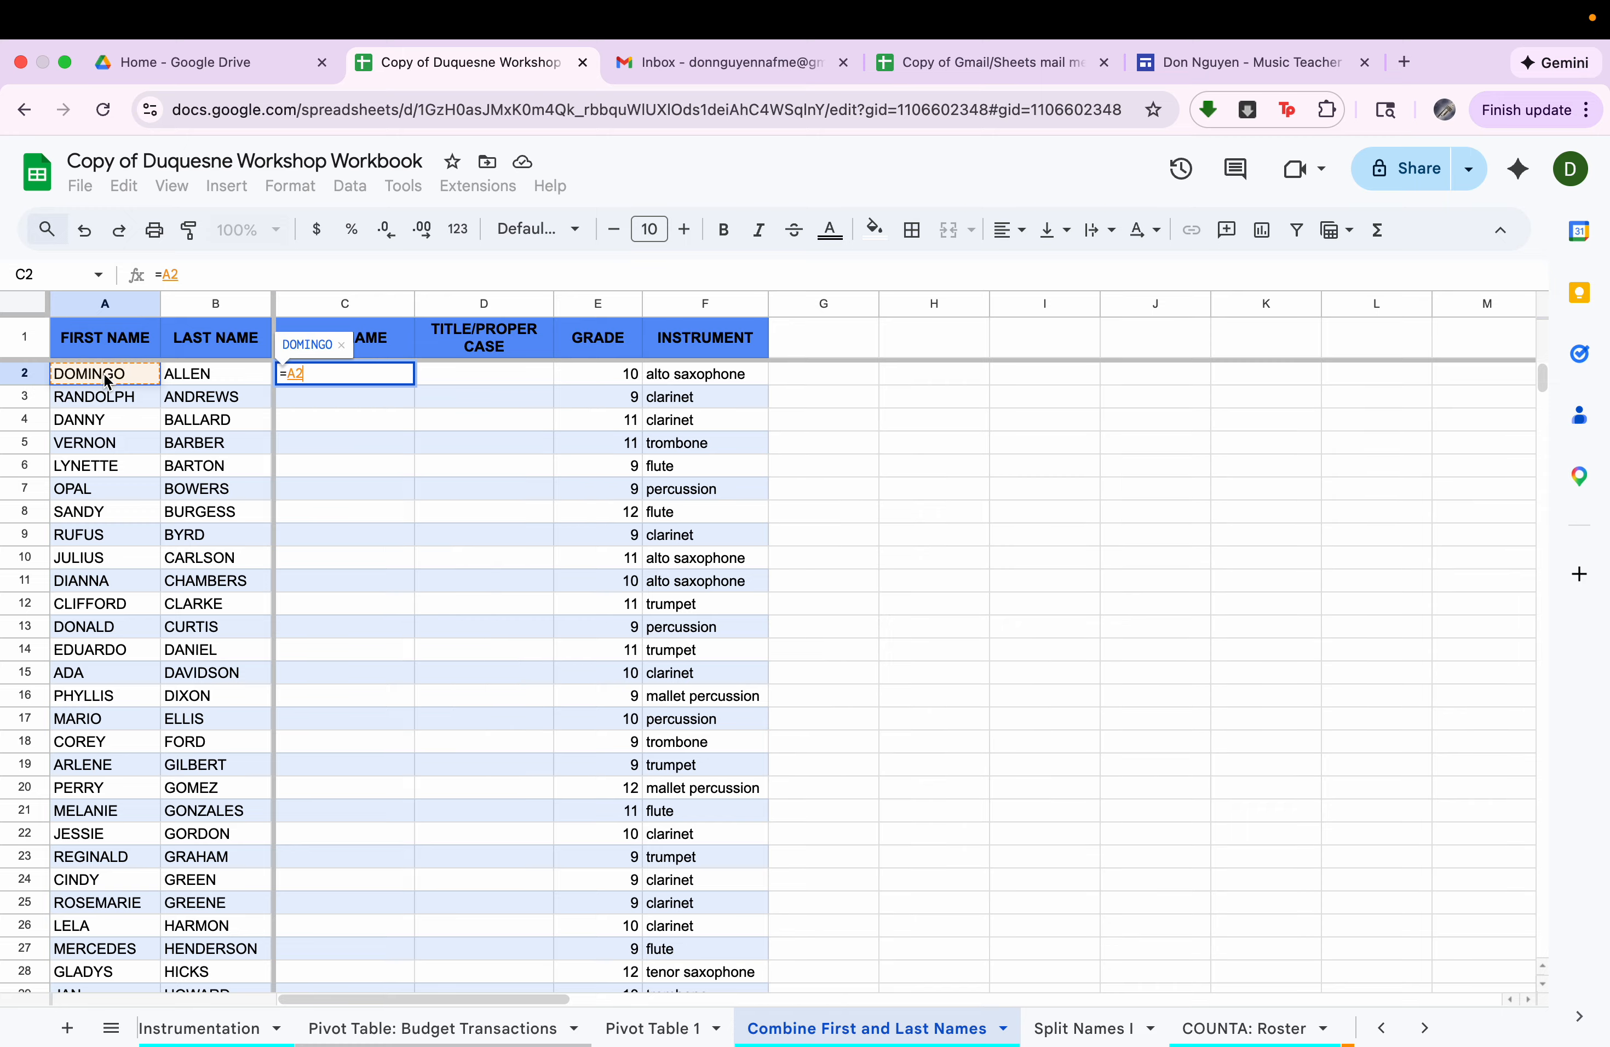
pyautogui.write('&')
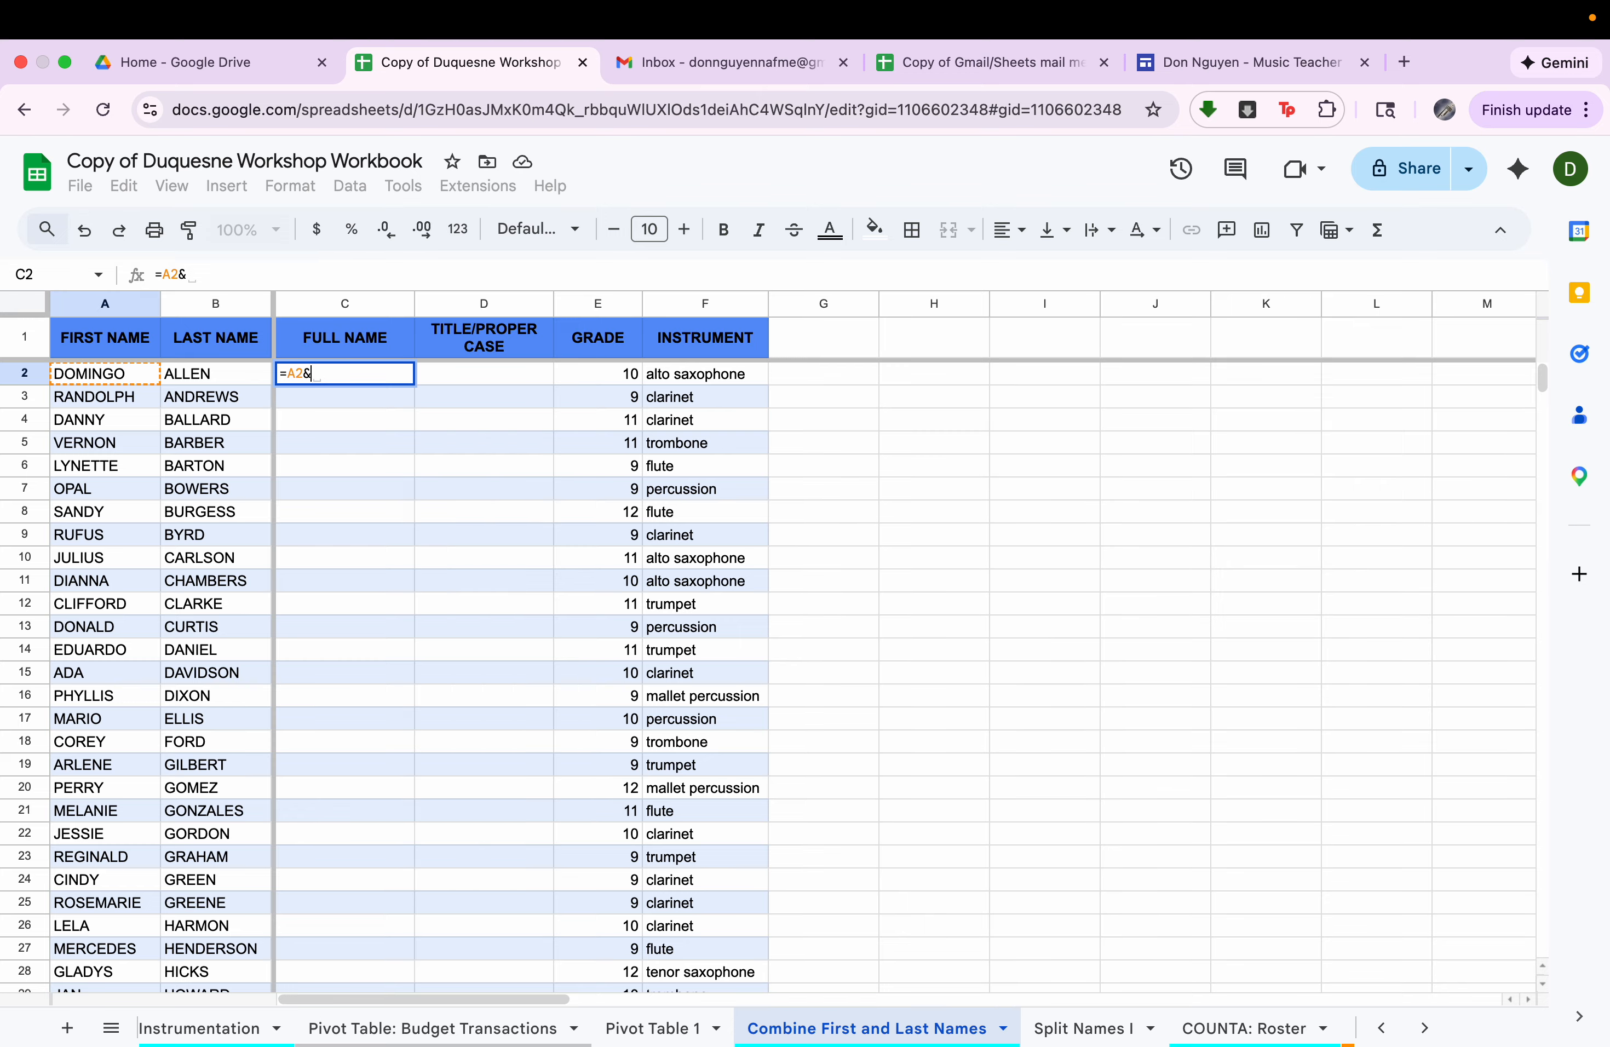
pyautogui.click(217, 381)
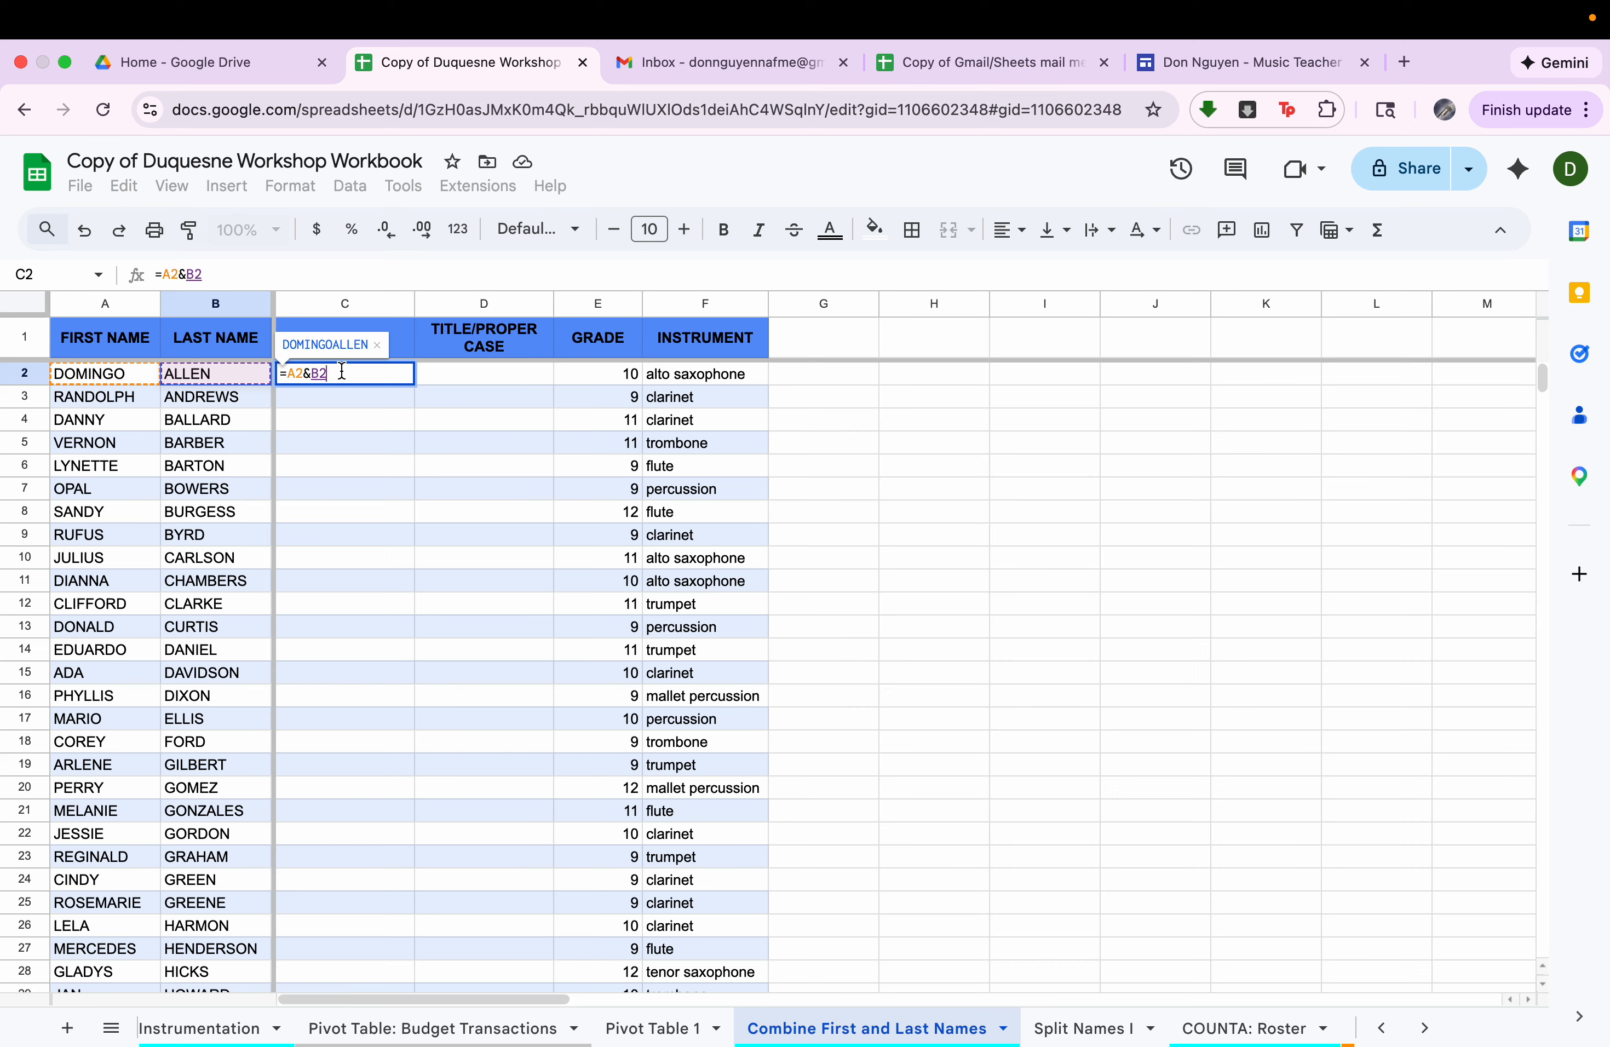
pyautogui.press('Return')
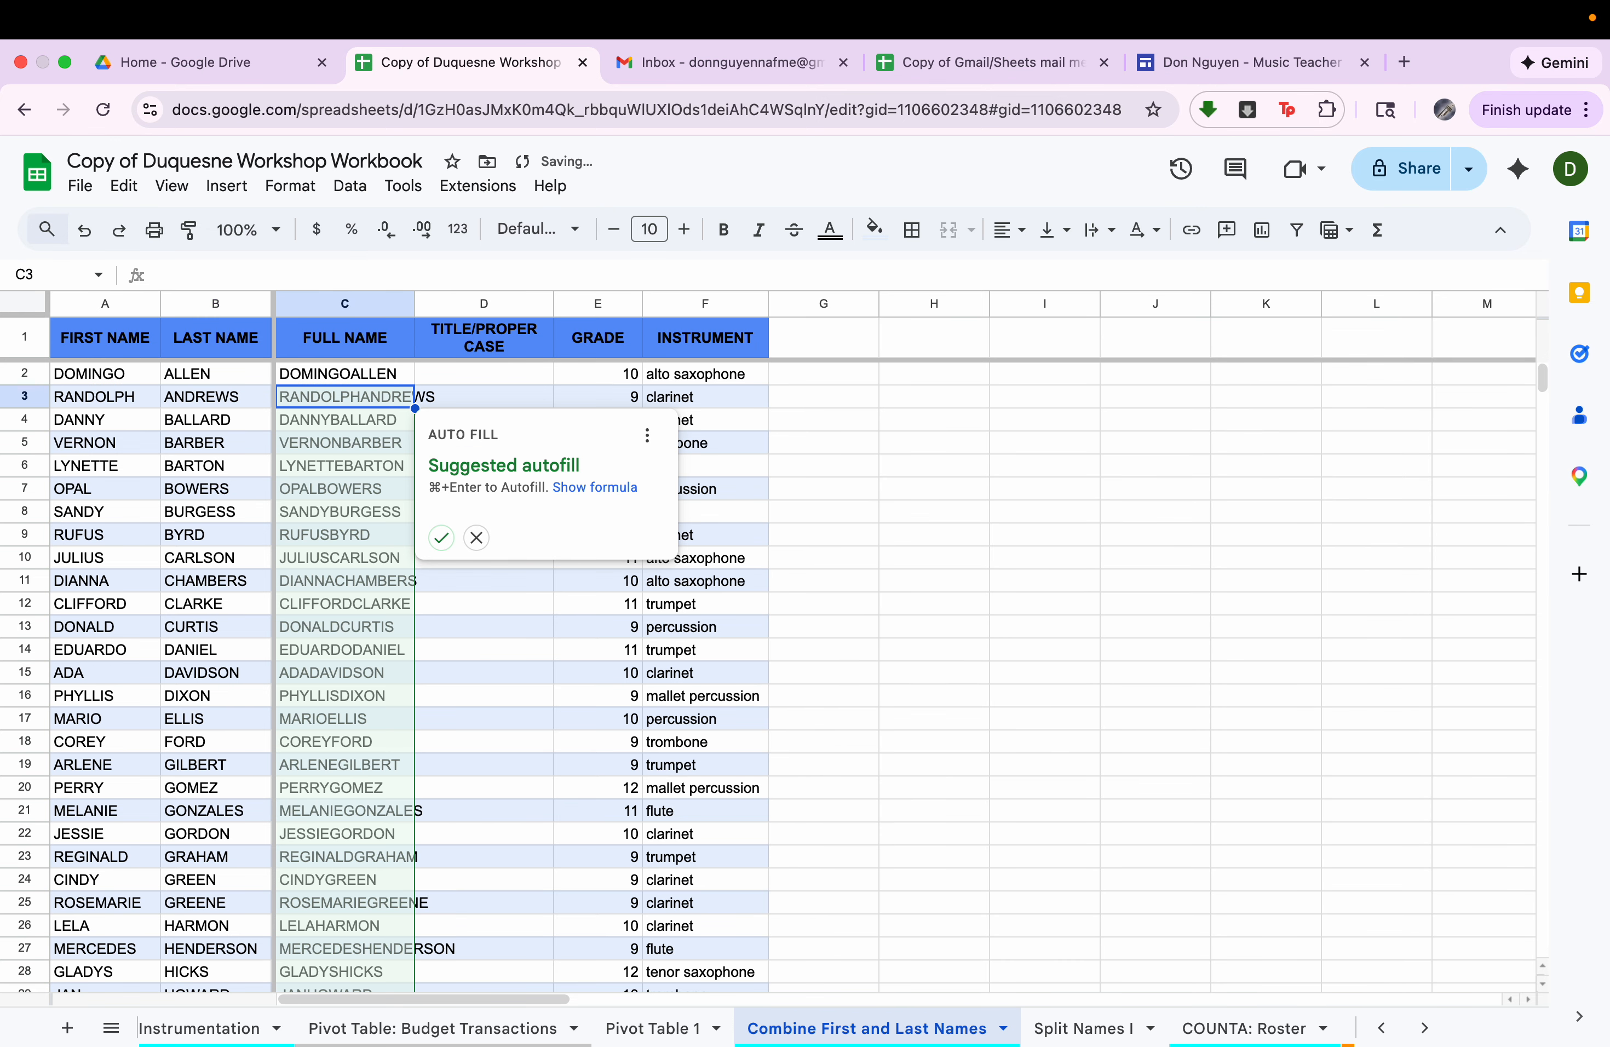
pyautogui.click(470, 534)
# Insert a space between the names by changing the formula in C2 to =A2&" "&B2.
pyautogui.click(334, 375)
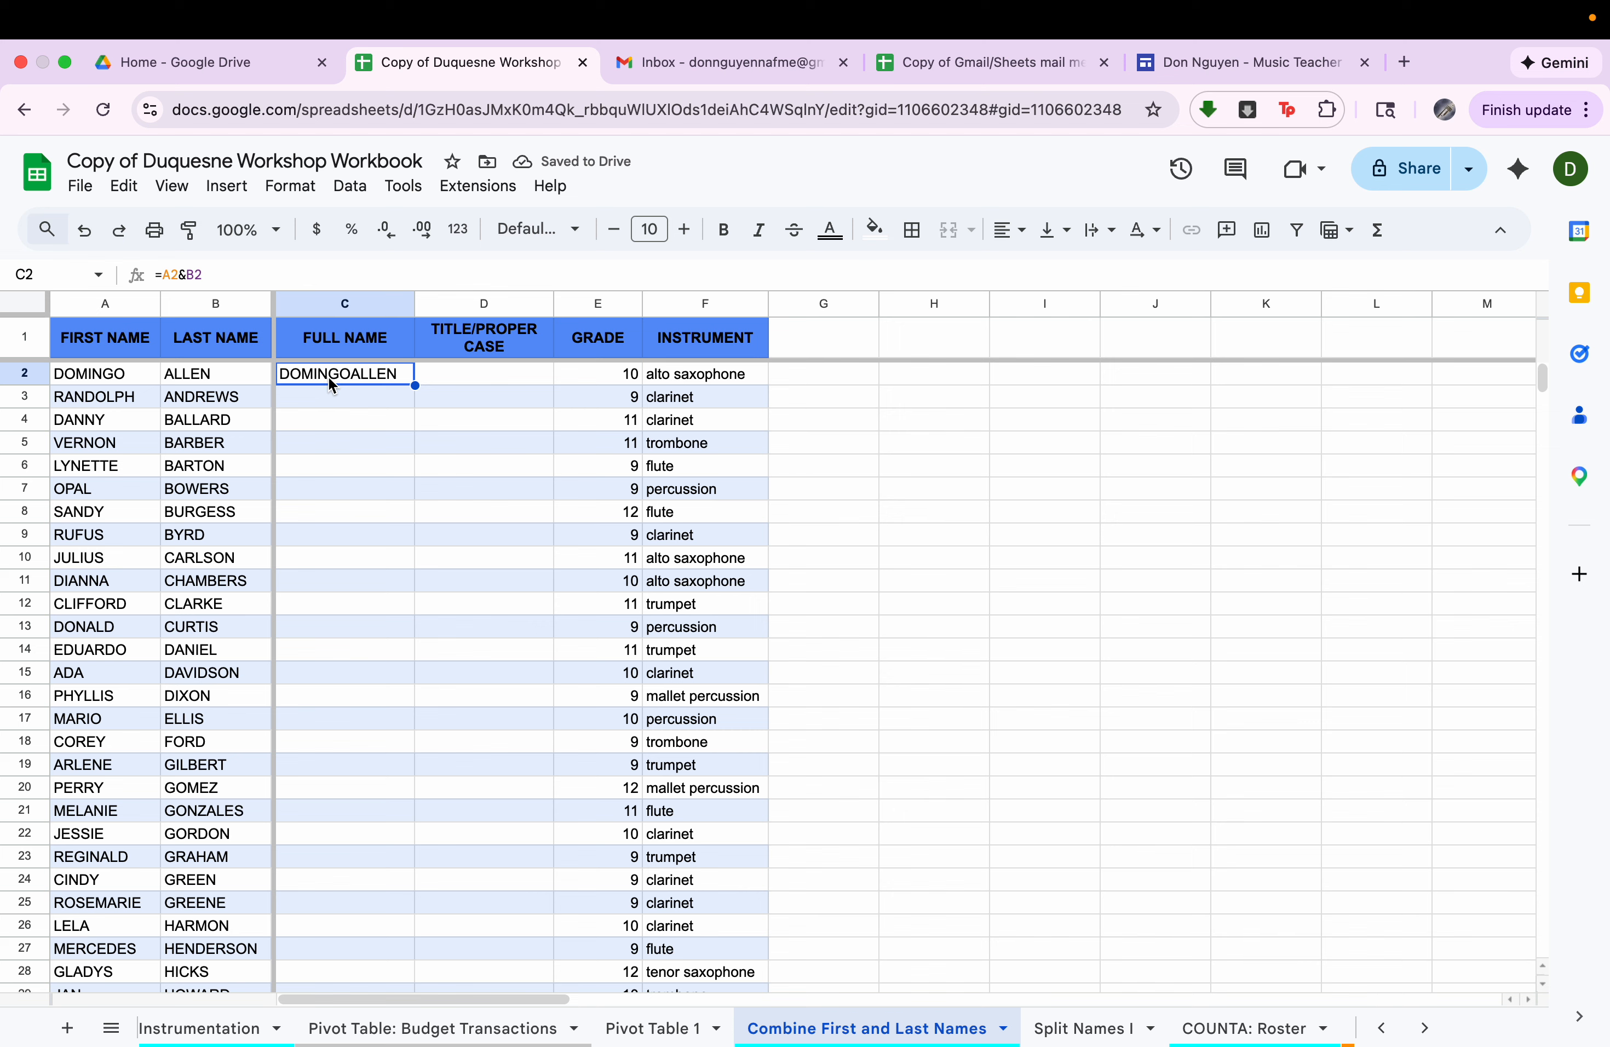
pyautogui.doubleClick(374, 382)
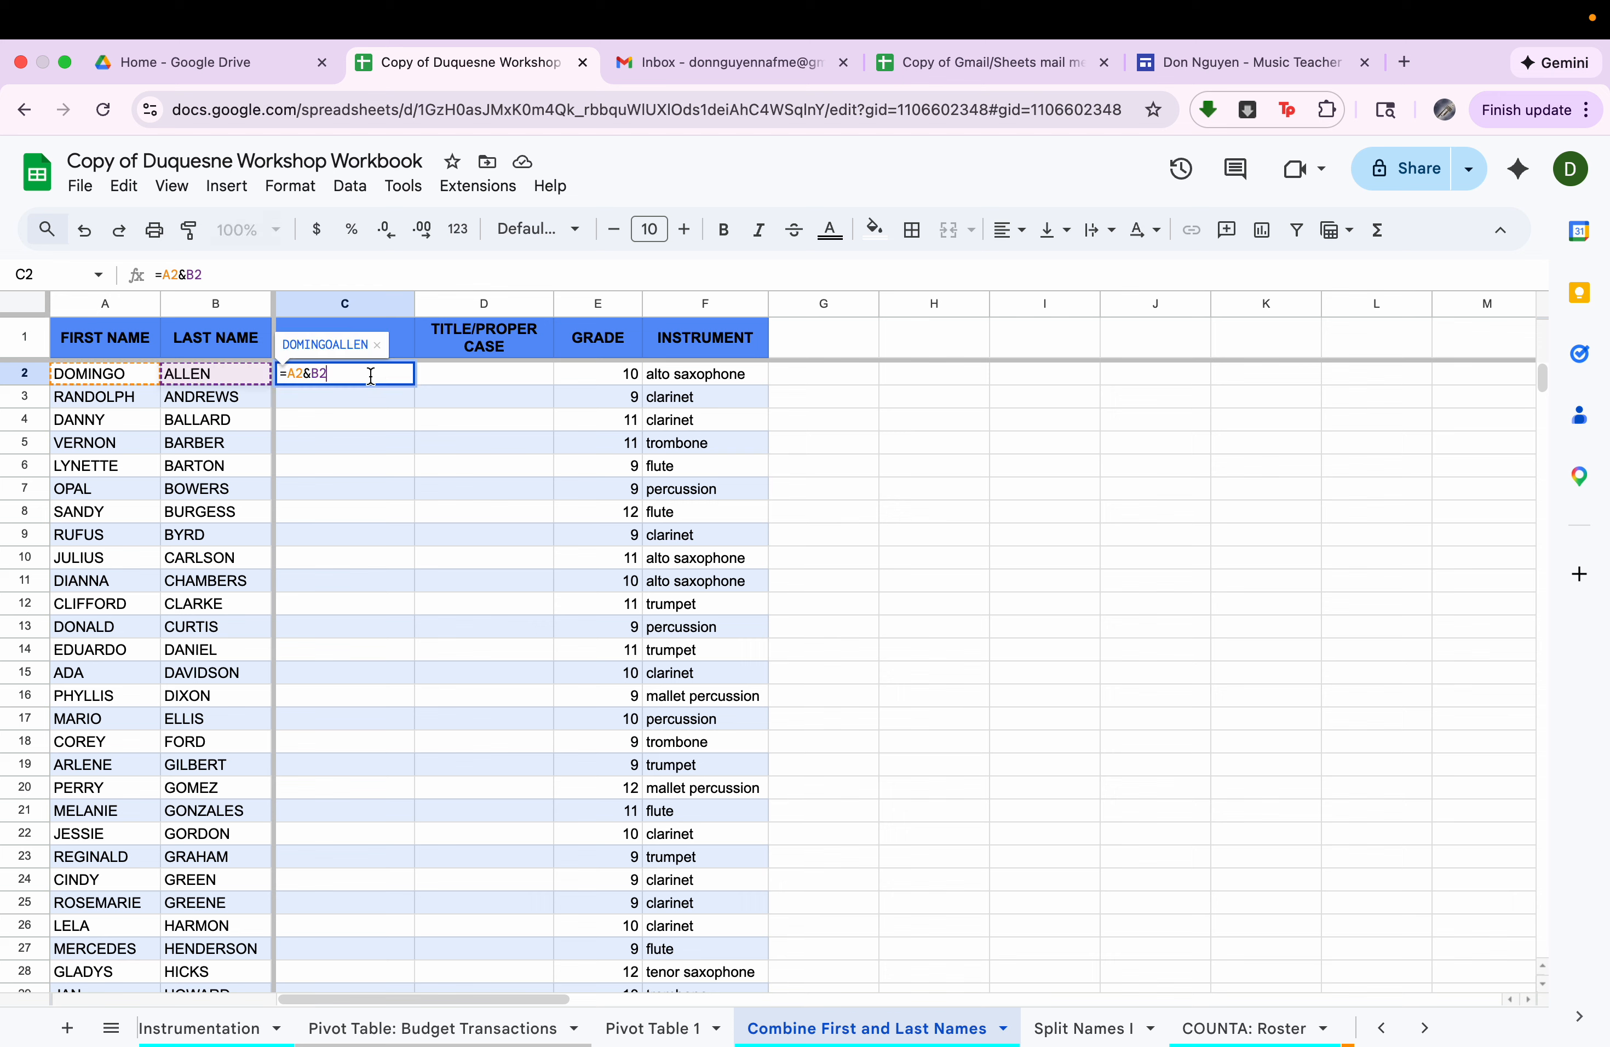
pyautogui.press('Left')
pyautogui.press('Left')
pyautogui.write('" "&')
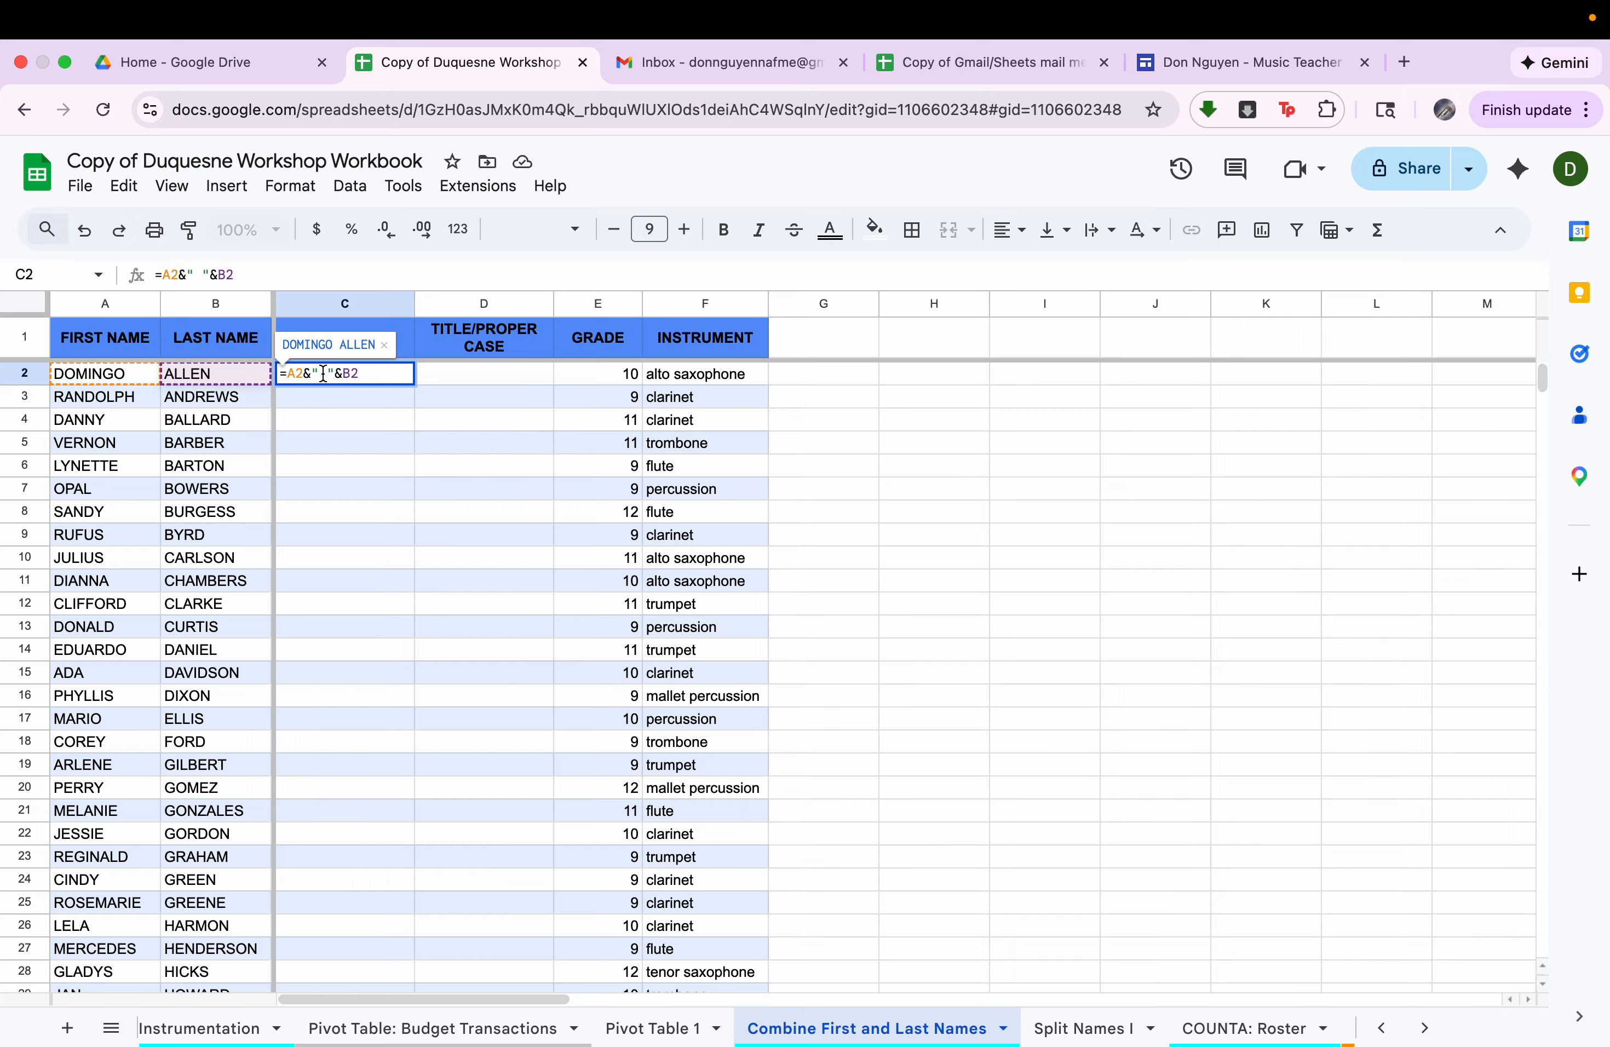
pyautogui.press('Return')
# Fill the full-name formula from C2 down the Full Name column for the whole roster.
pyautogui.click(383, 372)
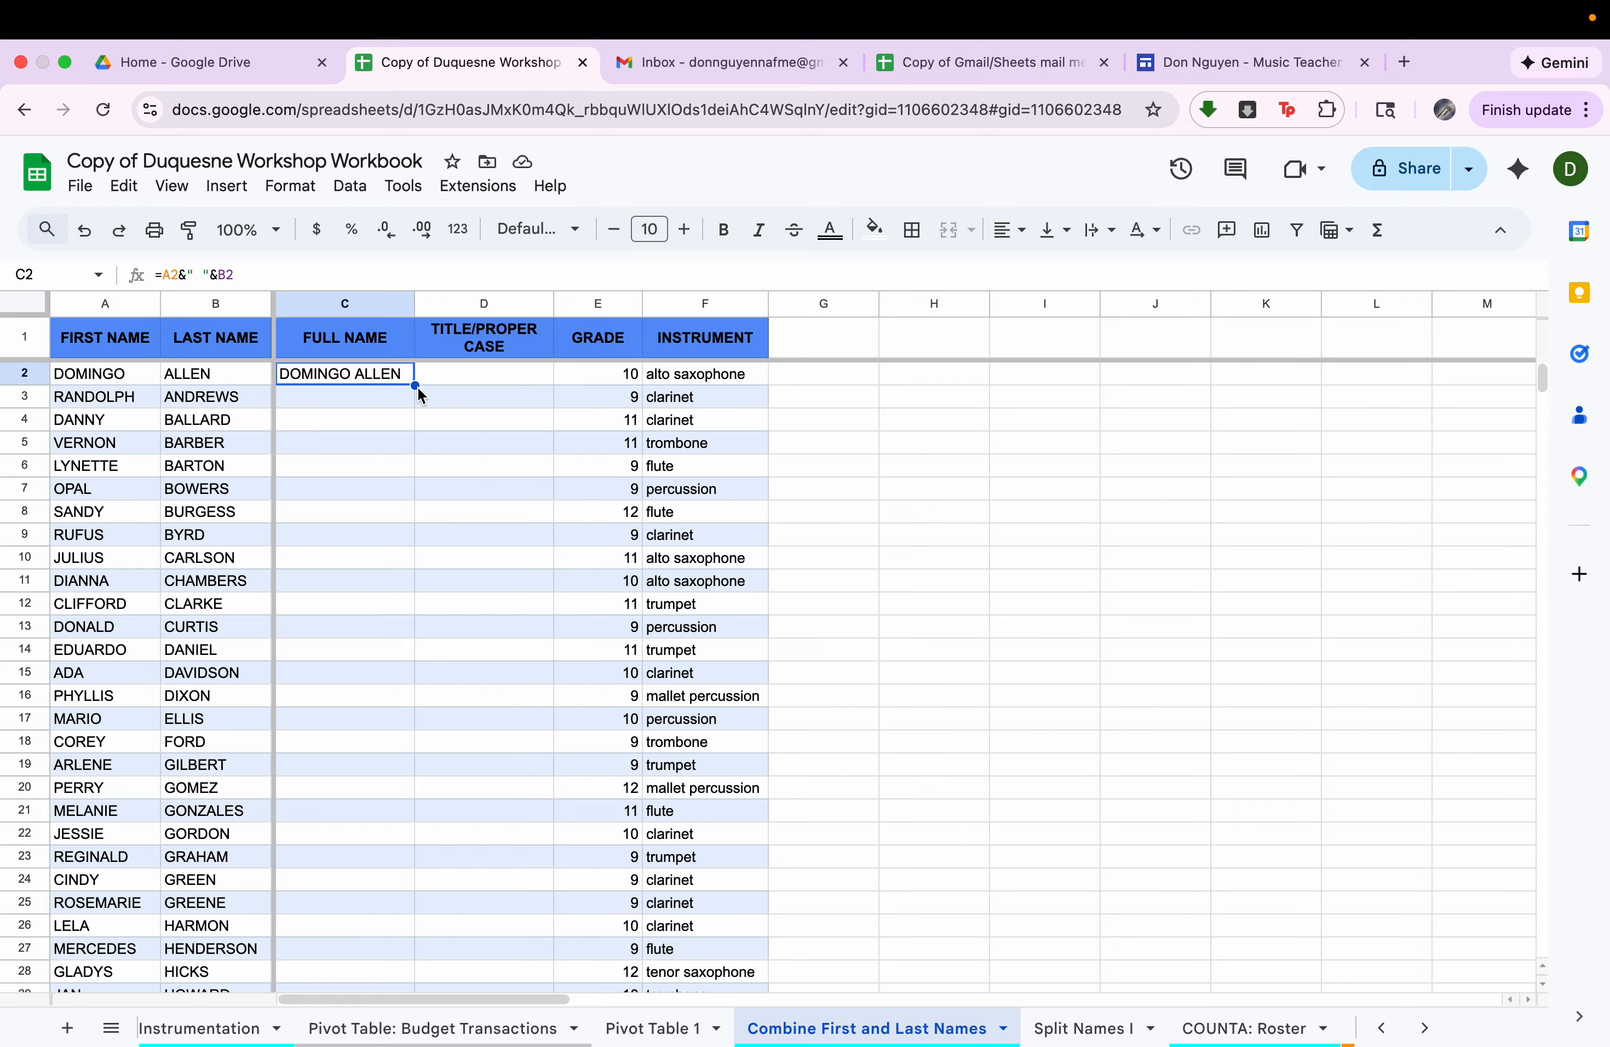
pyautogui.moveTo(415, 385); pyautogui.dragTo(417, 836)
pyautogui.scroll(-3, 417, 843)
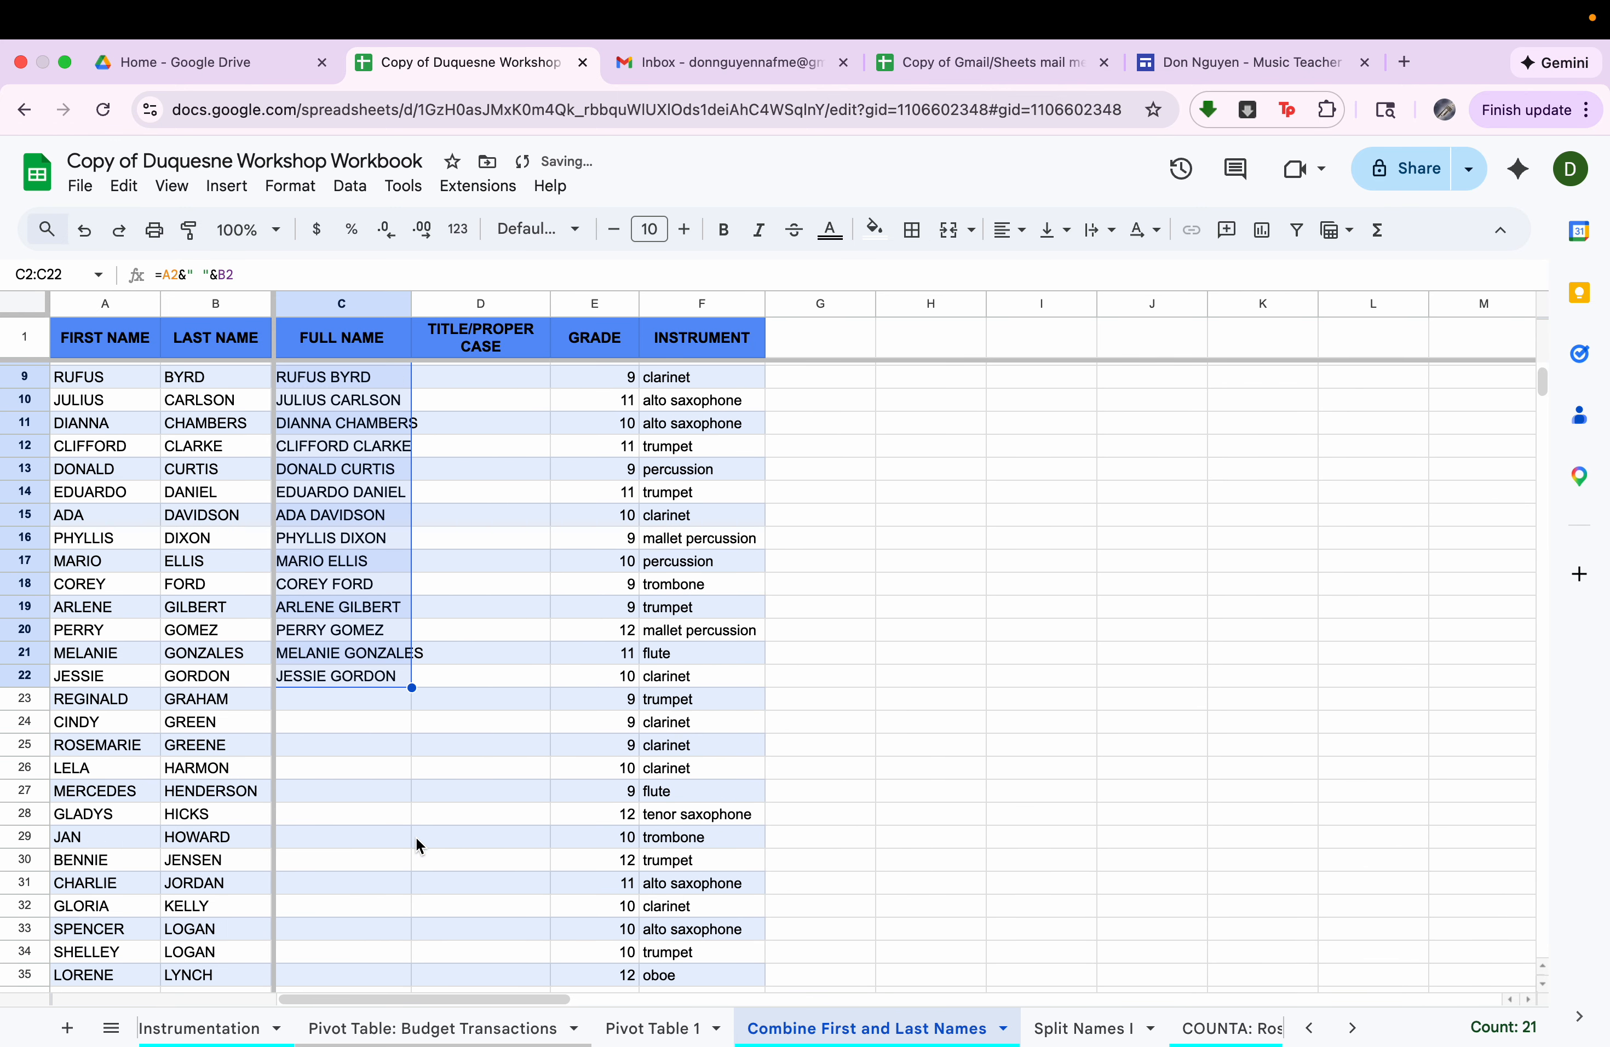
pyautogui.doubleClick(412, 686)
pyautogui.scroll(-15, 413, 687)
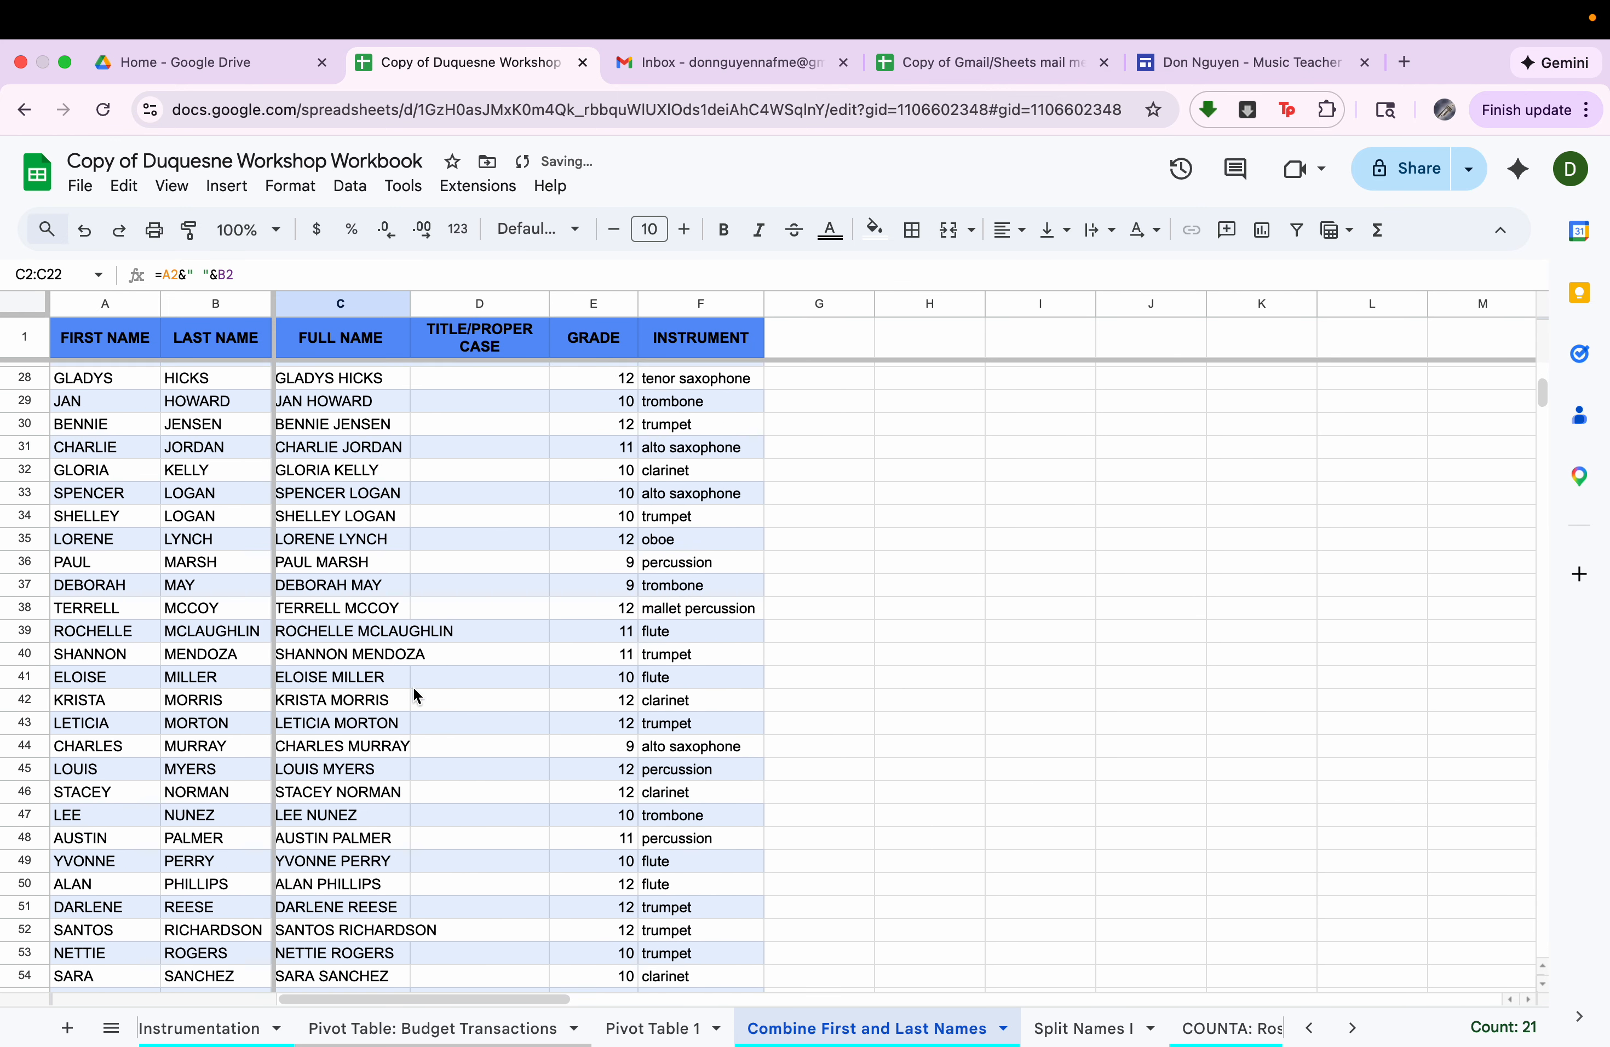
pyautogui.scroll(17, 395, 628)
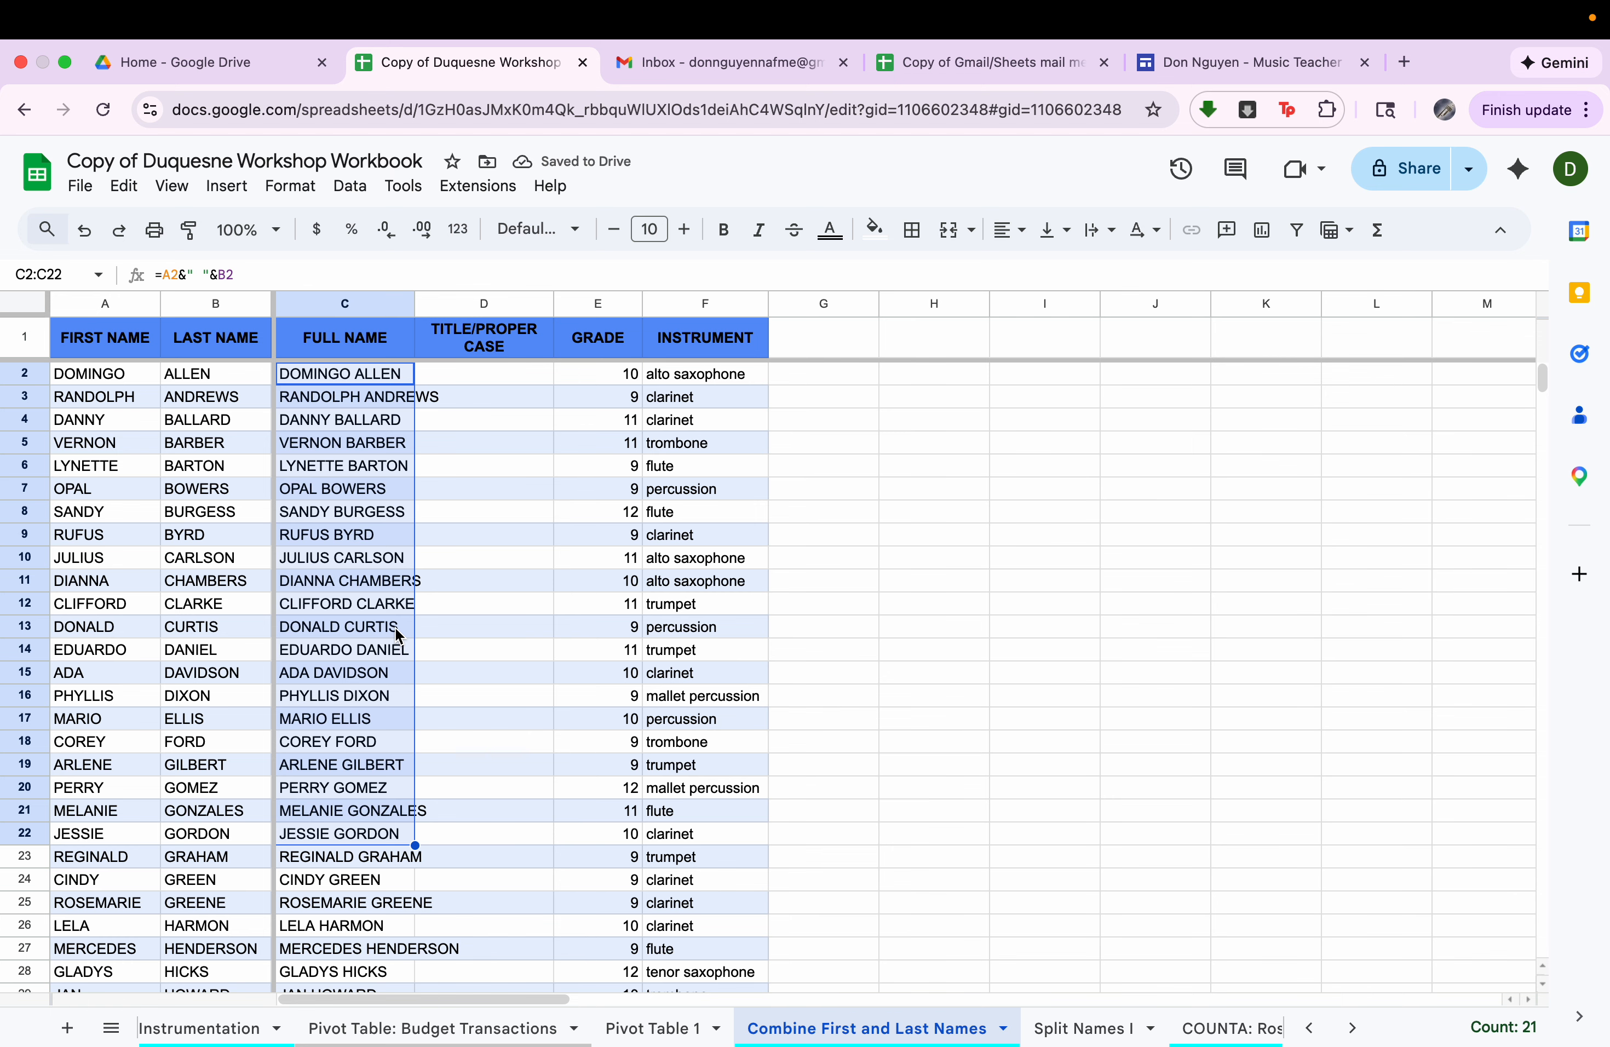
# Enter the formula =proper(C2) in cell D2 of the Title/Proper Case column.
pyautogui.click(475, 370)
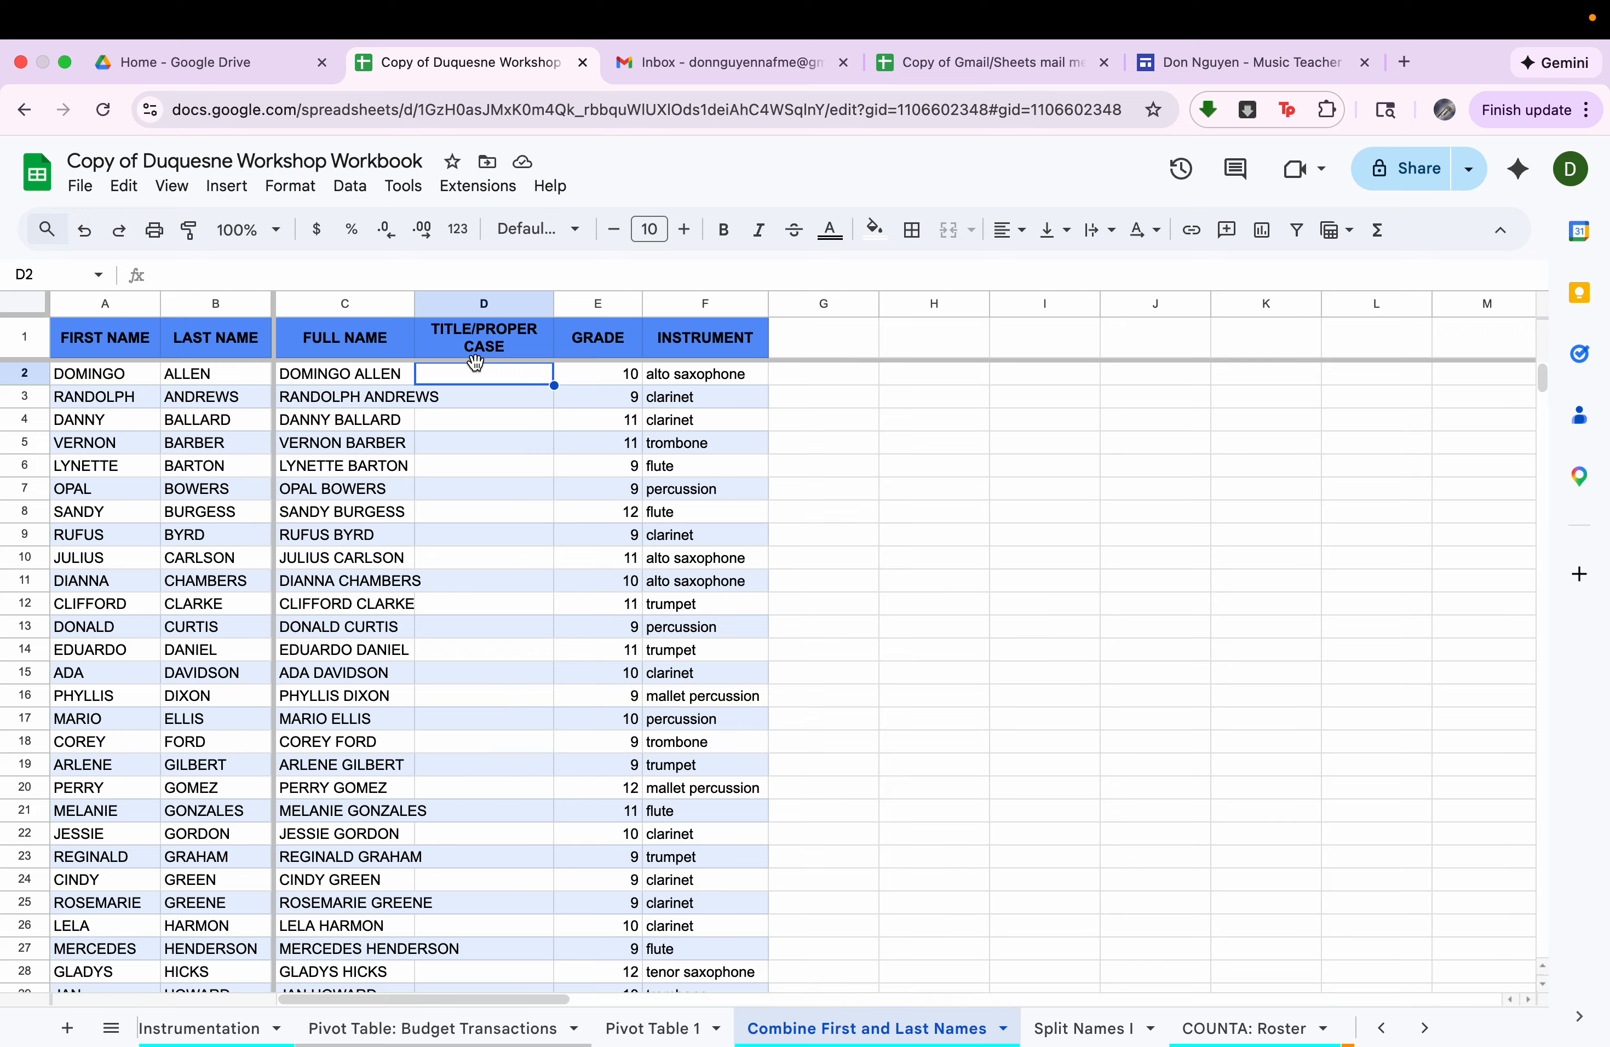
pyautogui.write('=')
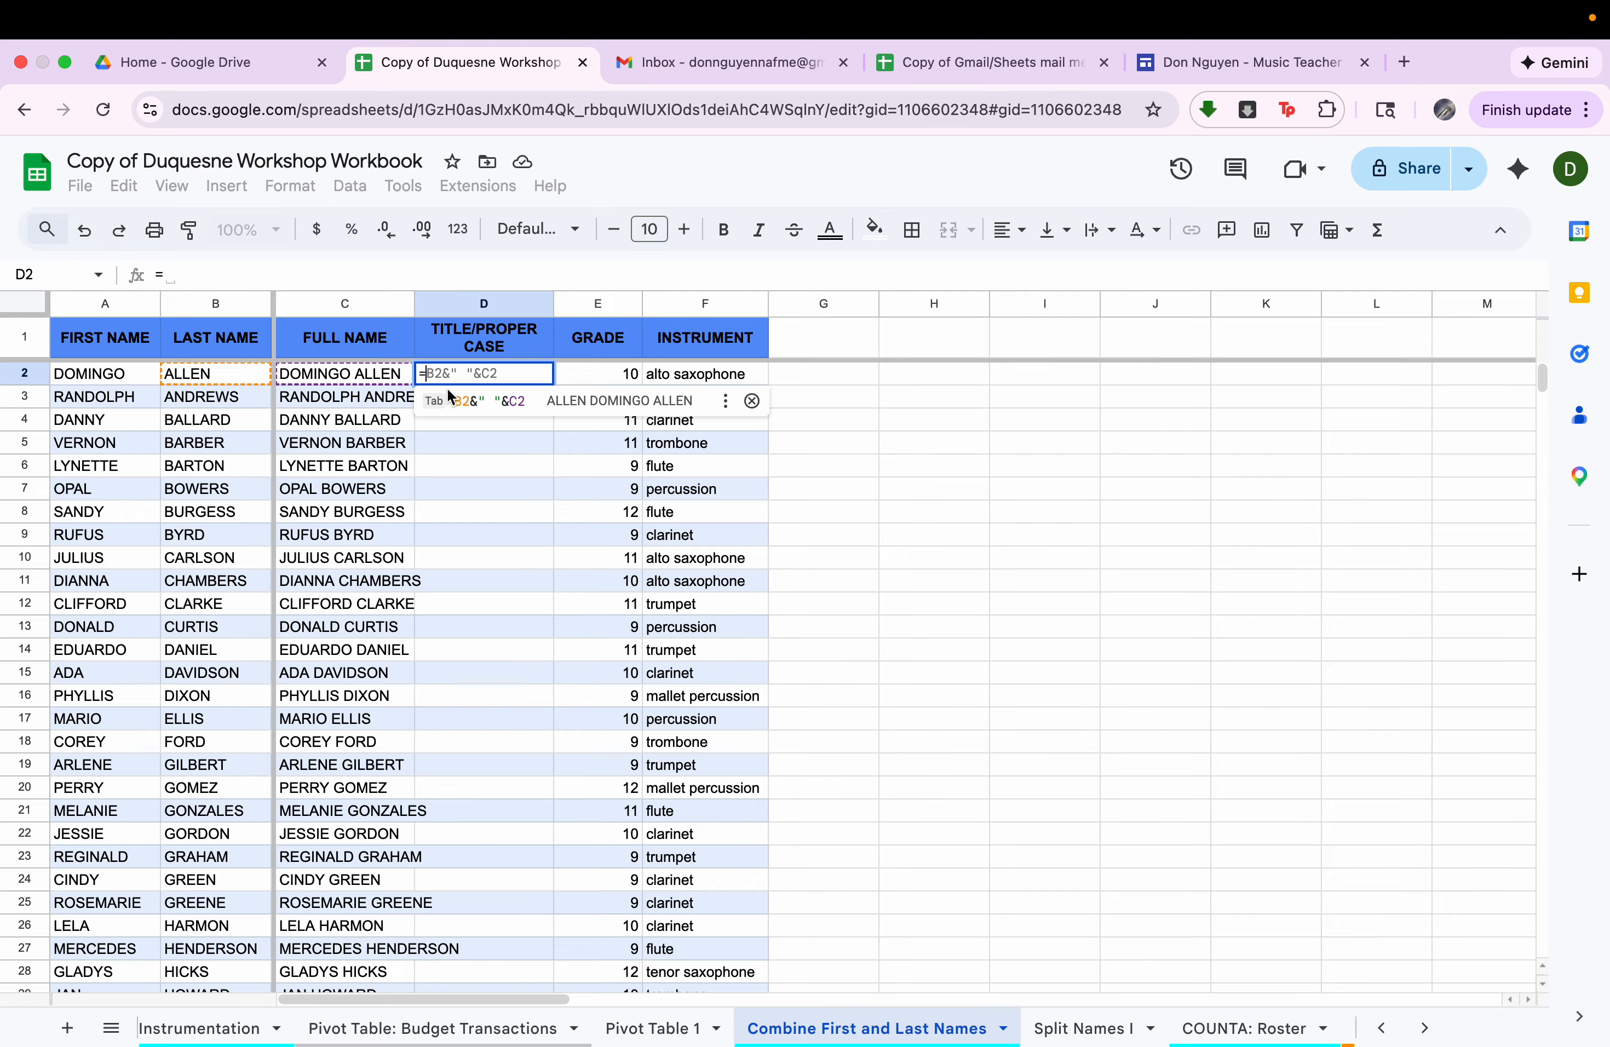
pyautogui.write('proper(')
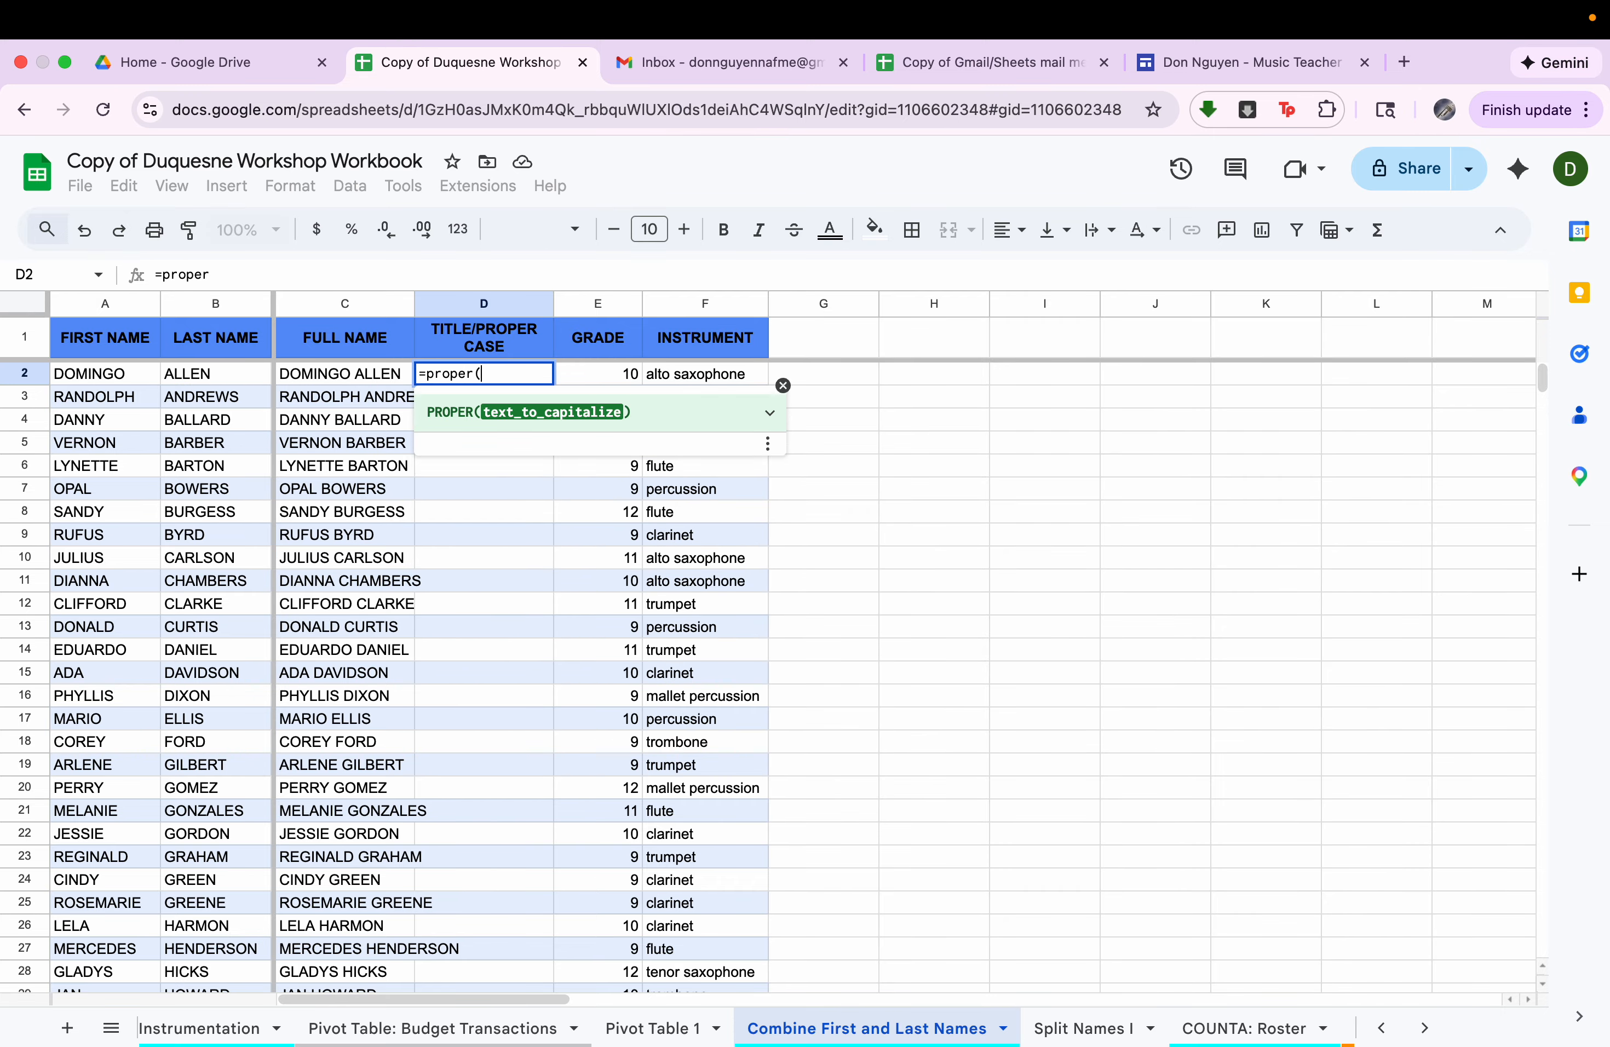
pyautogui.click(375, 382)
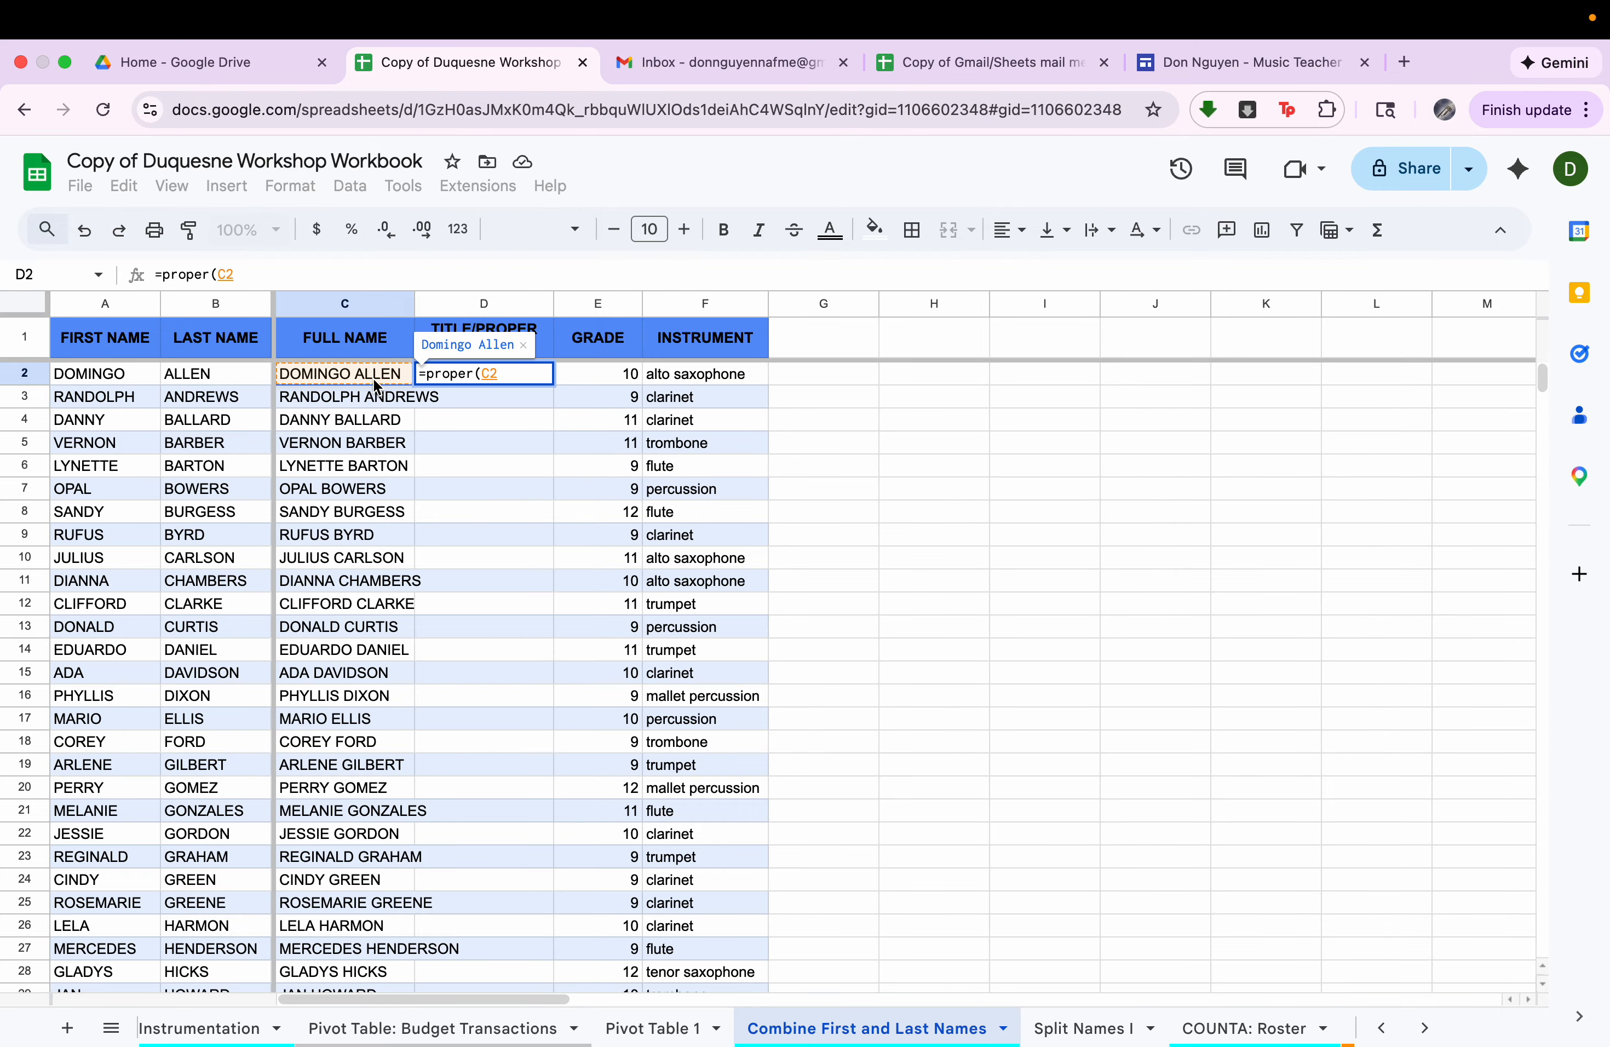
pyautogui.press('Return')
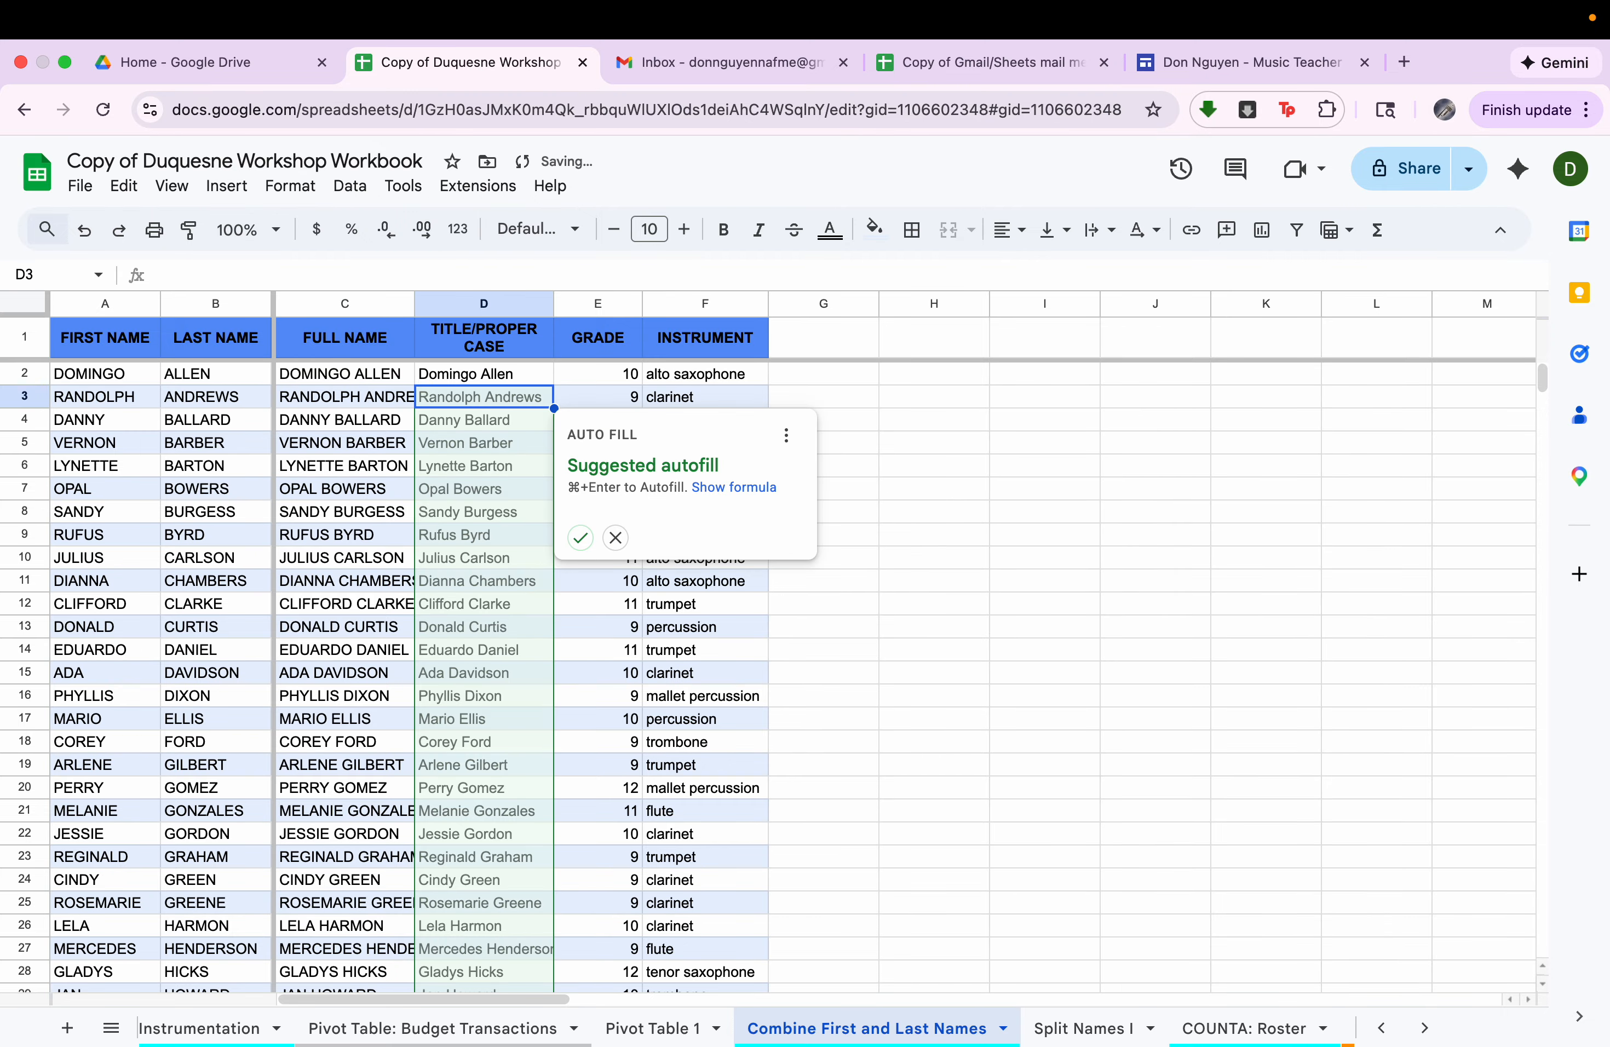
# Accept the suggested autofill for the rest of the Title/Proper Case column and review the filled names.
pyautogui.click(580, 538)
pyautogui.moveTo(462, 374); pyautogui.dragTo(468, 810)
pyautogui.scroll(-5, 468, 809)
pyautogui.scroll(-12, 468, 809)
pyautogui.scroll(18, 468, 809)
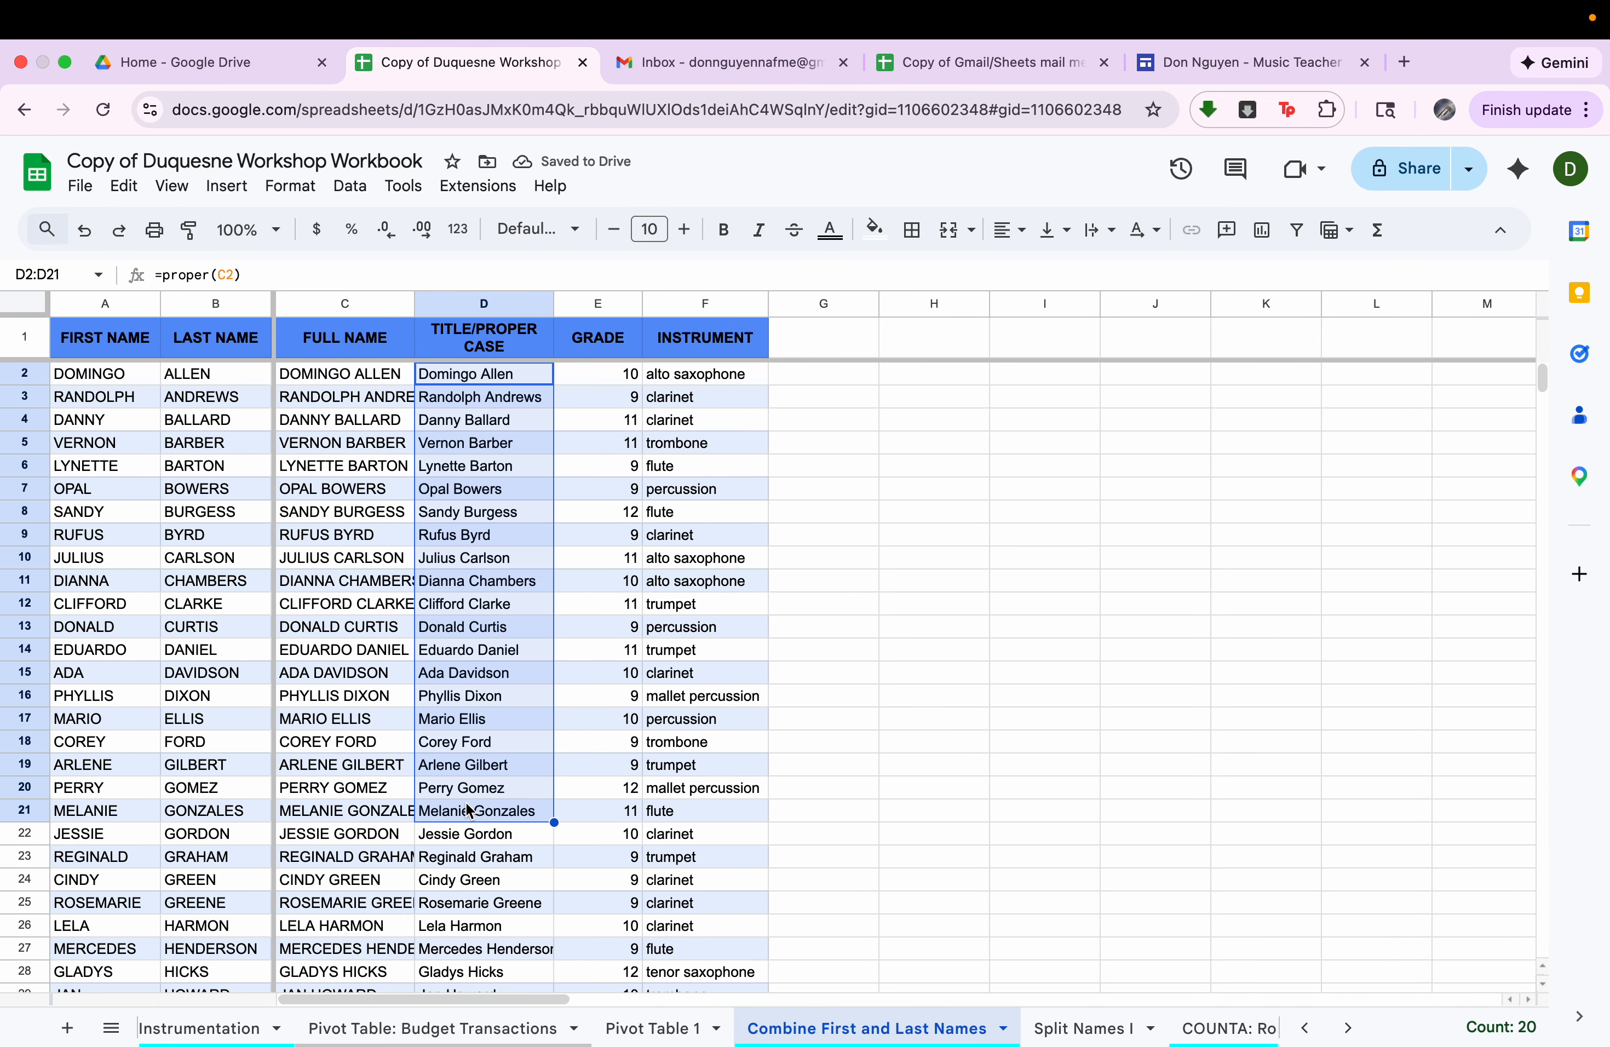
# Select the entire roster table including its header row, A1:F67.
pyautogui.click(514, 347)
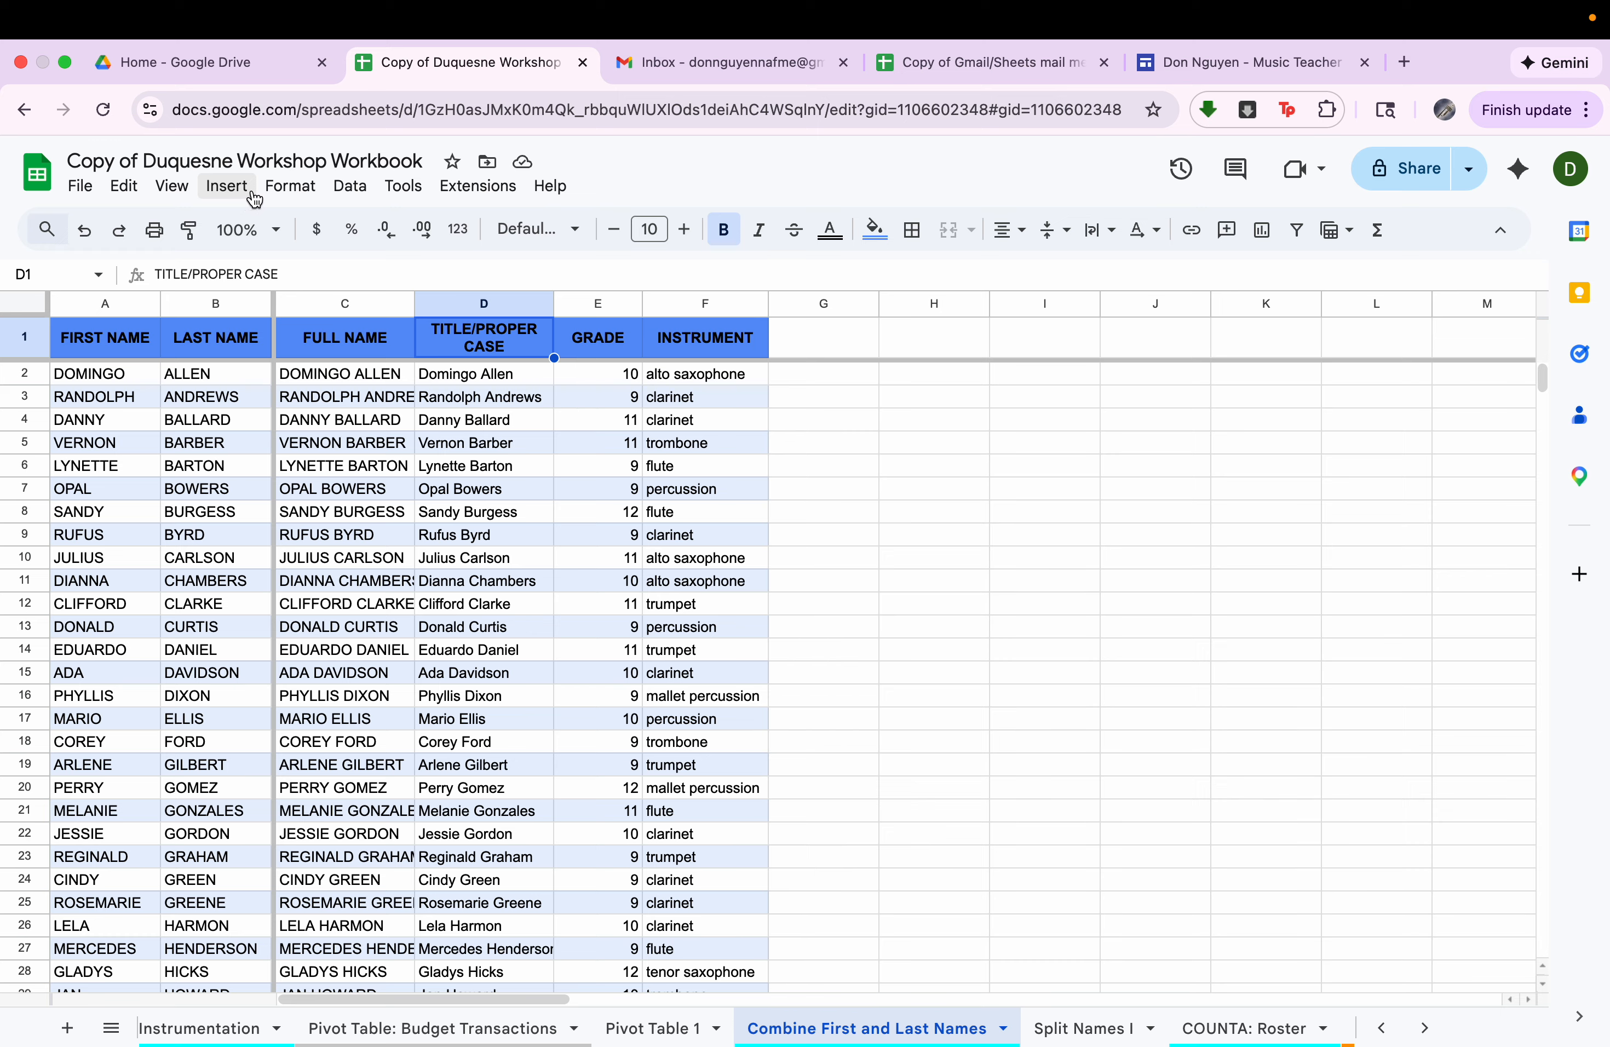
pyautogui.click(349, 187)
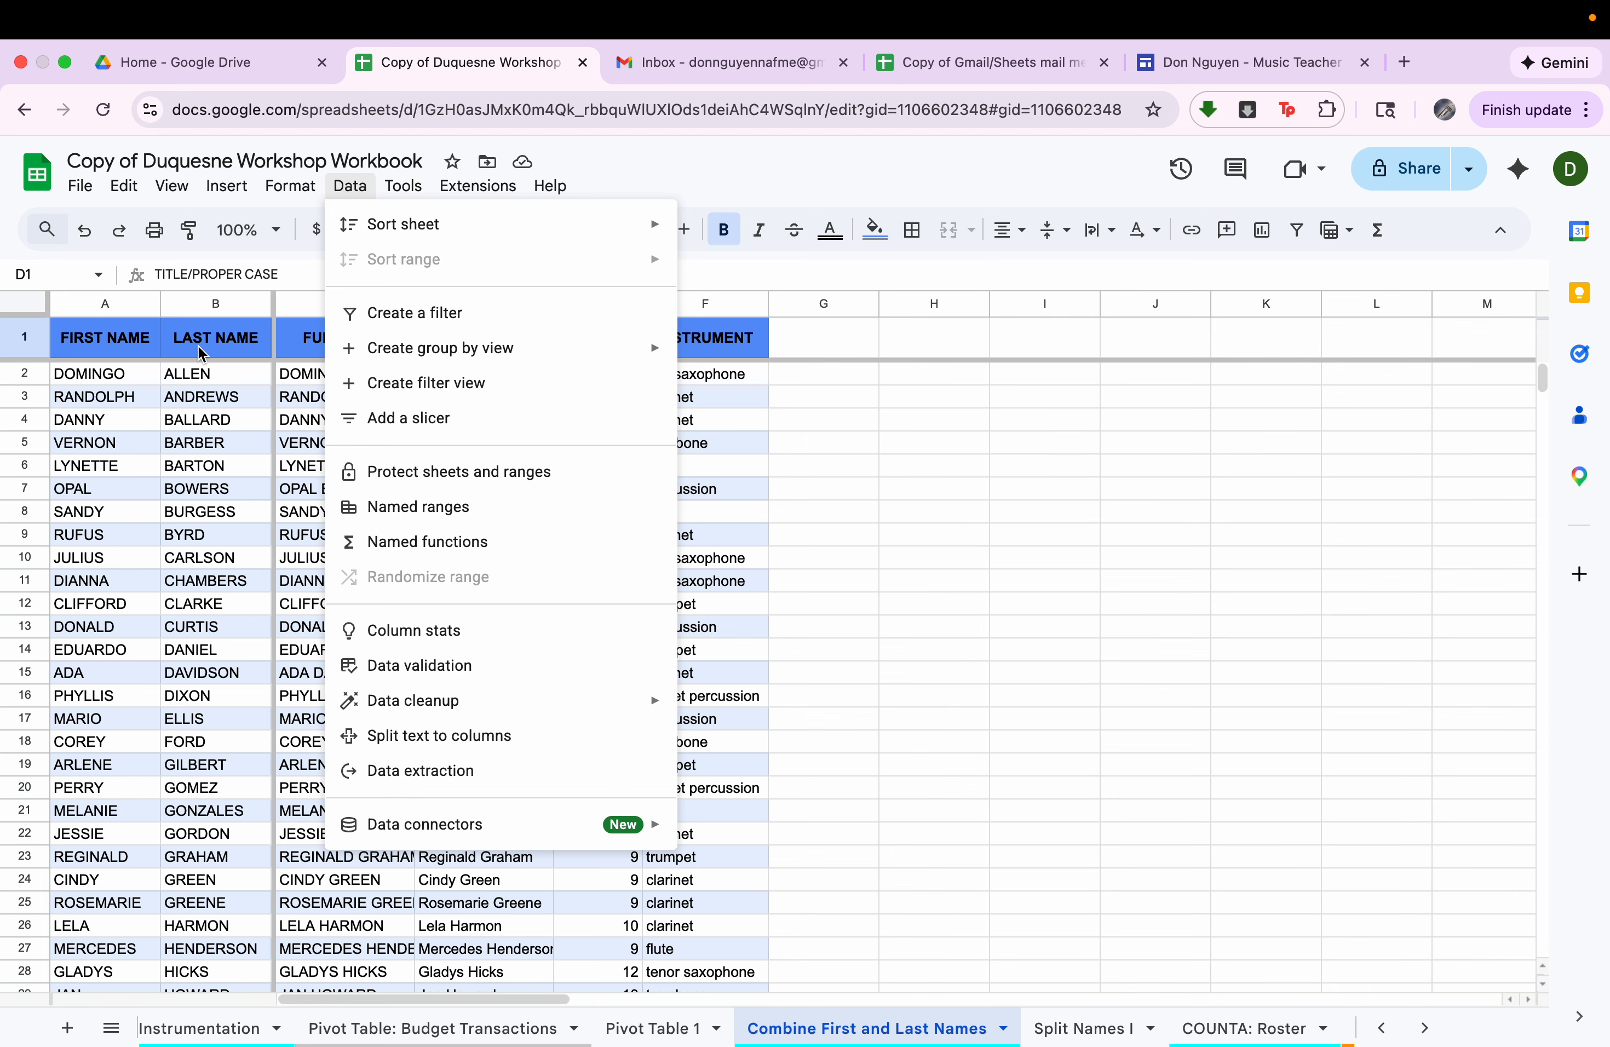
pyautogui.click(130, 351)
pyautogui.moveTo(128, 347); pyautogui.dragTo(645, 842)
pyautogui.press('super+a')
pyautogui.scroll(-2, 645, 841)
pyautogui.scroll(2, 648, 848)
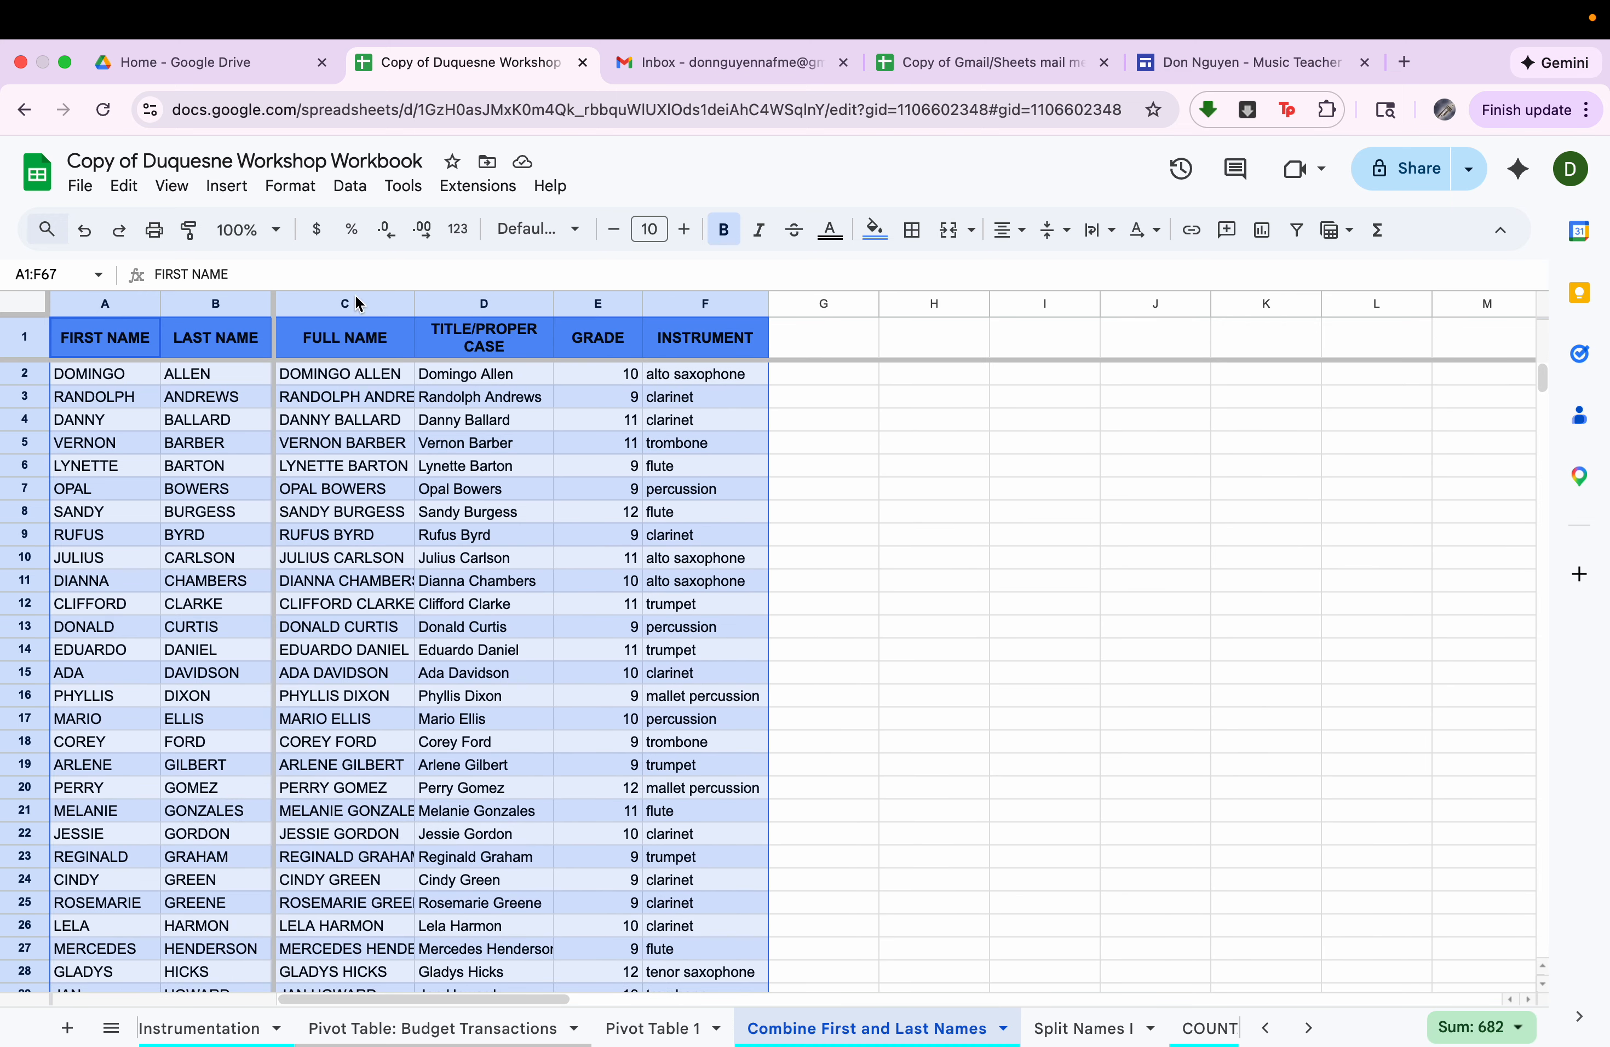
# Sort the selected range by INSTRUMENT from A to Z, treating the first row as a header, and review the order.
pyautogui.click(349, 187)
pyautogui.click(391, 265)
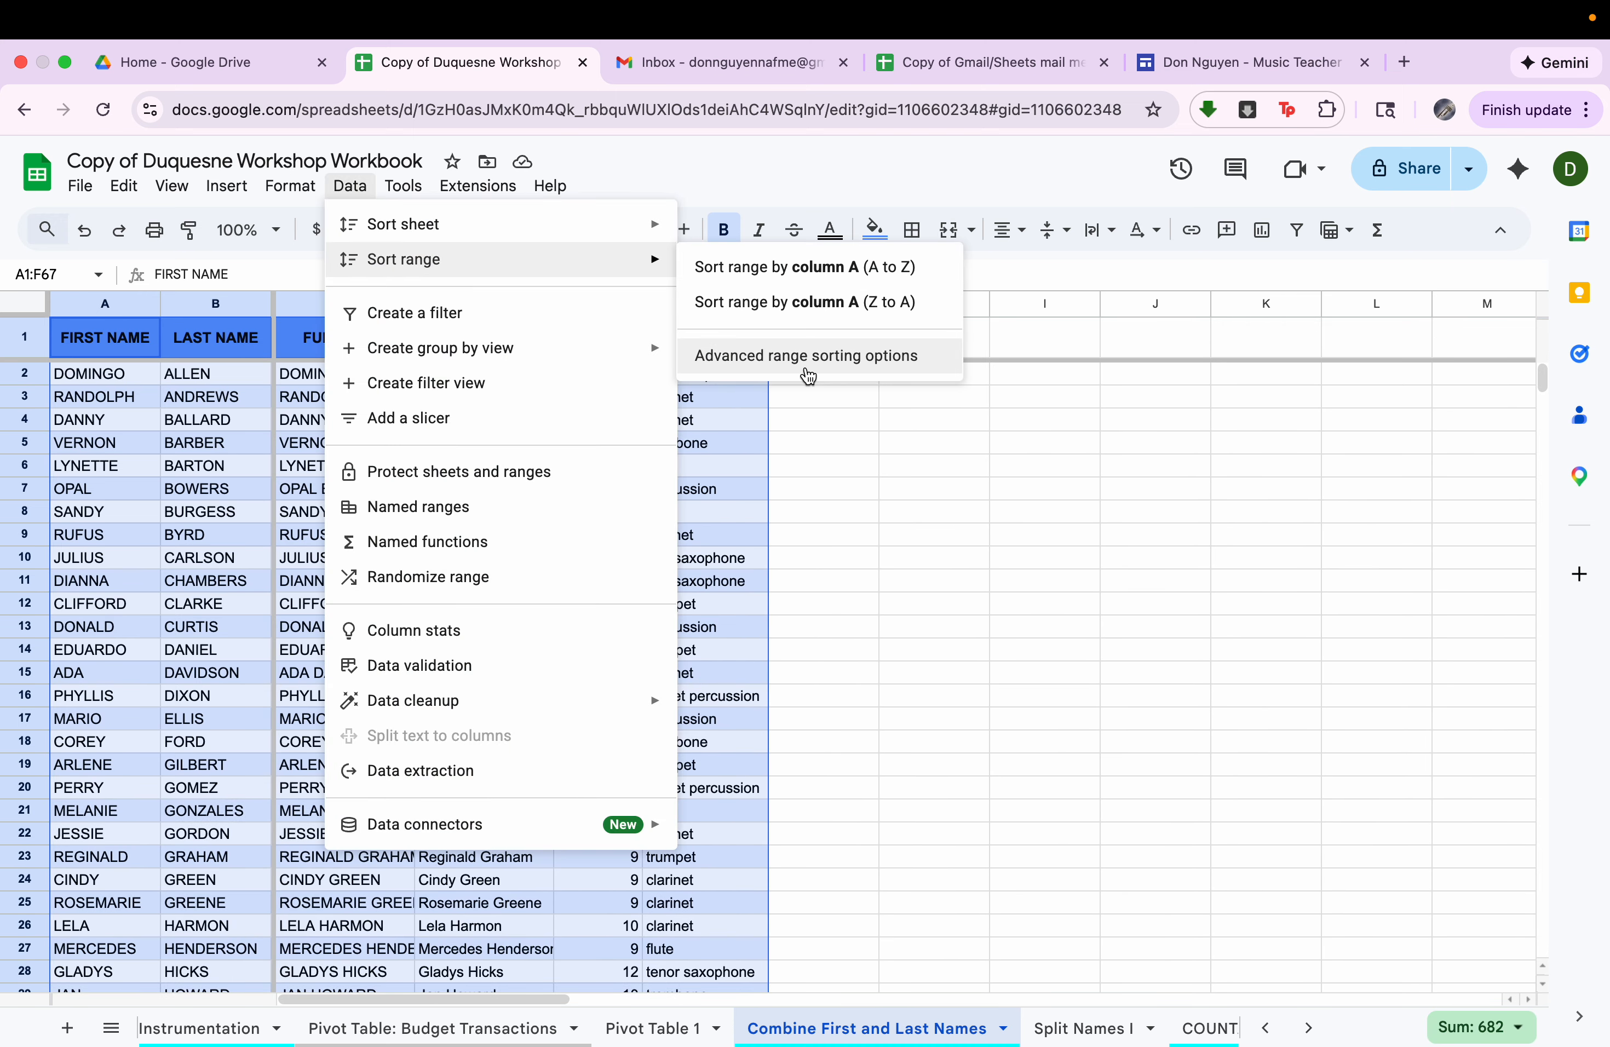
pyautogui.click(807, 355)
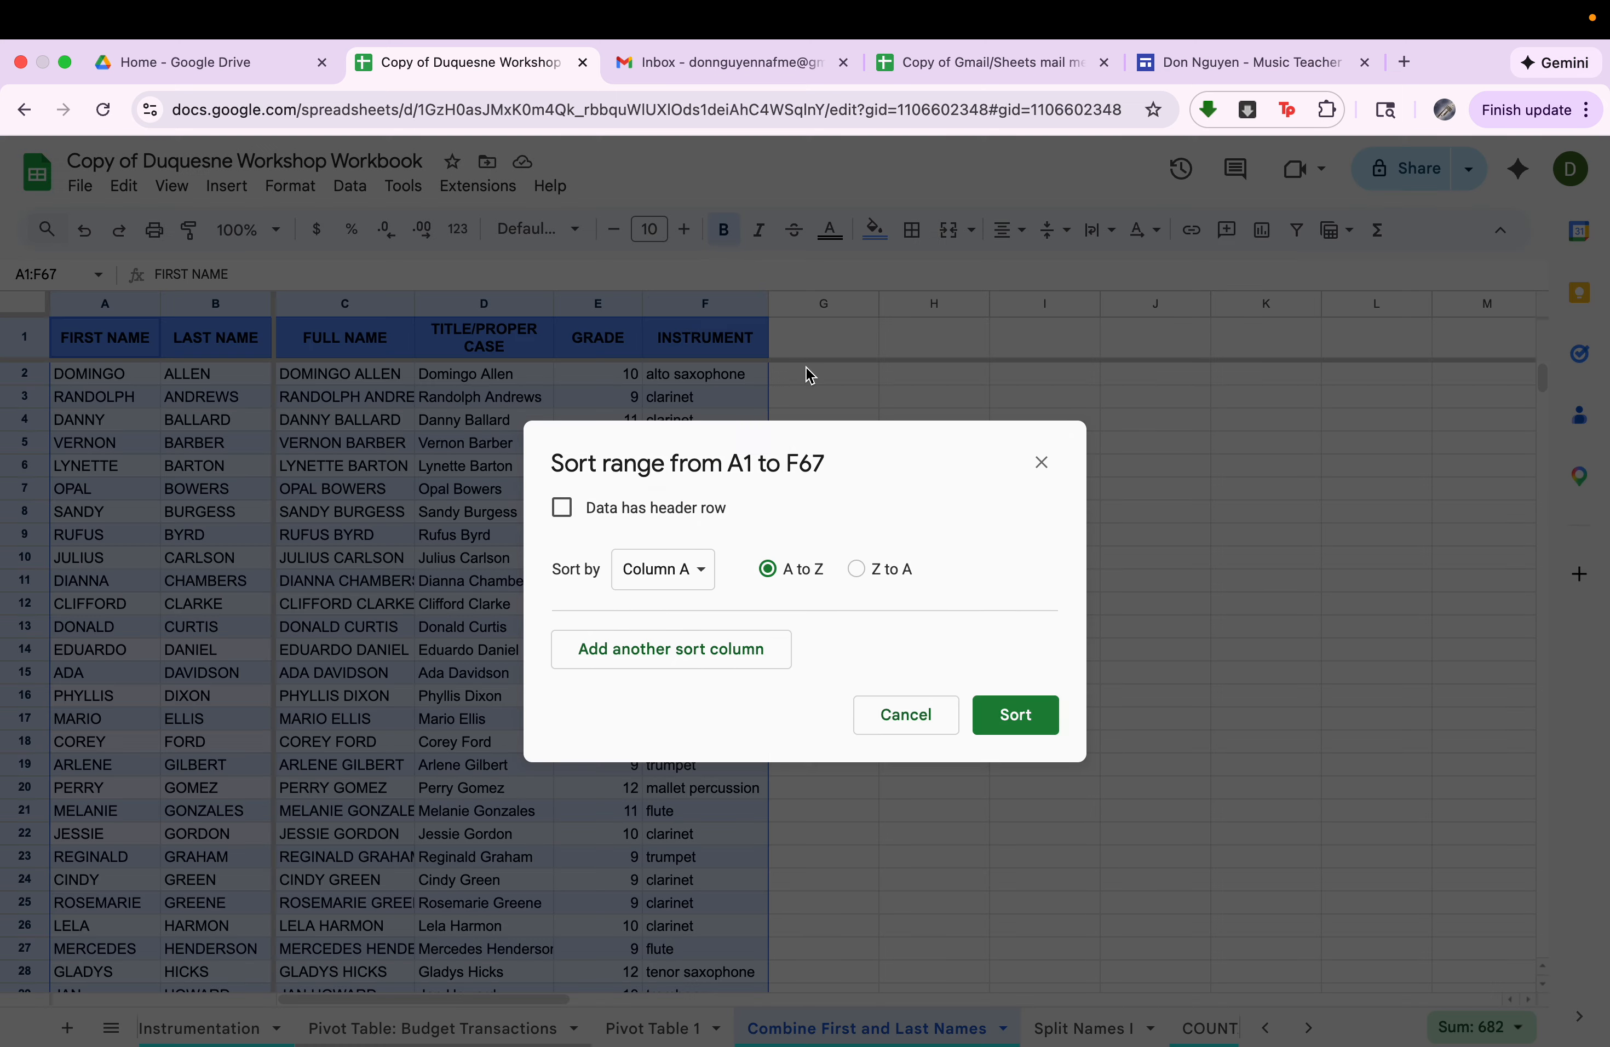
pyautogui.click(680, 521)
pyautogui.click(682, 568)
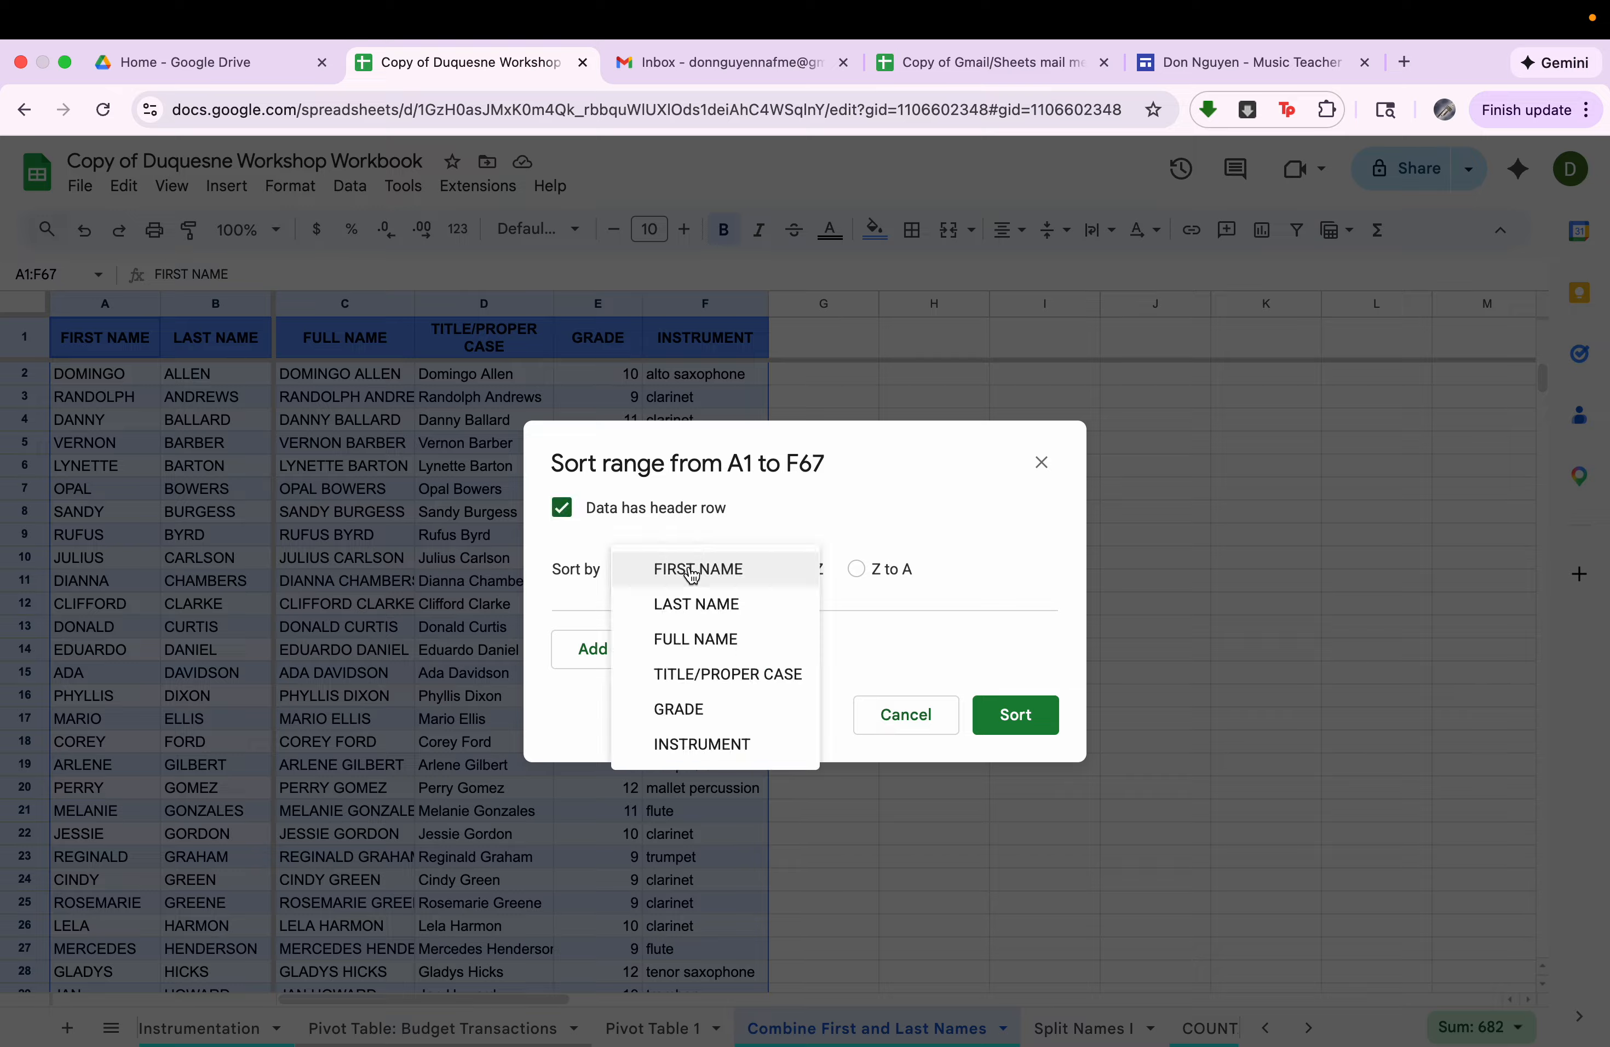
pyautogui.click(717, 746)
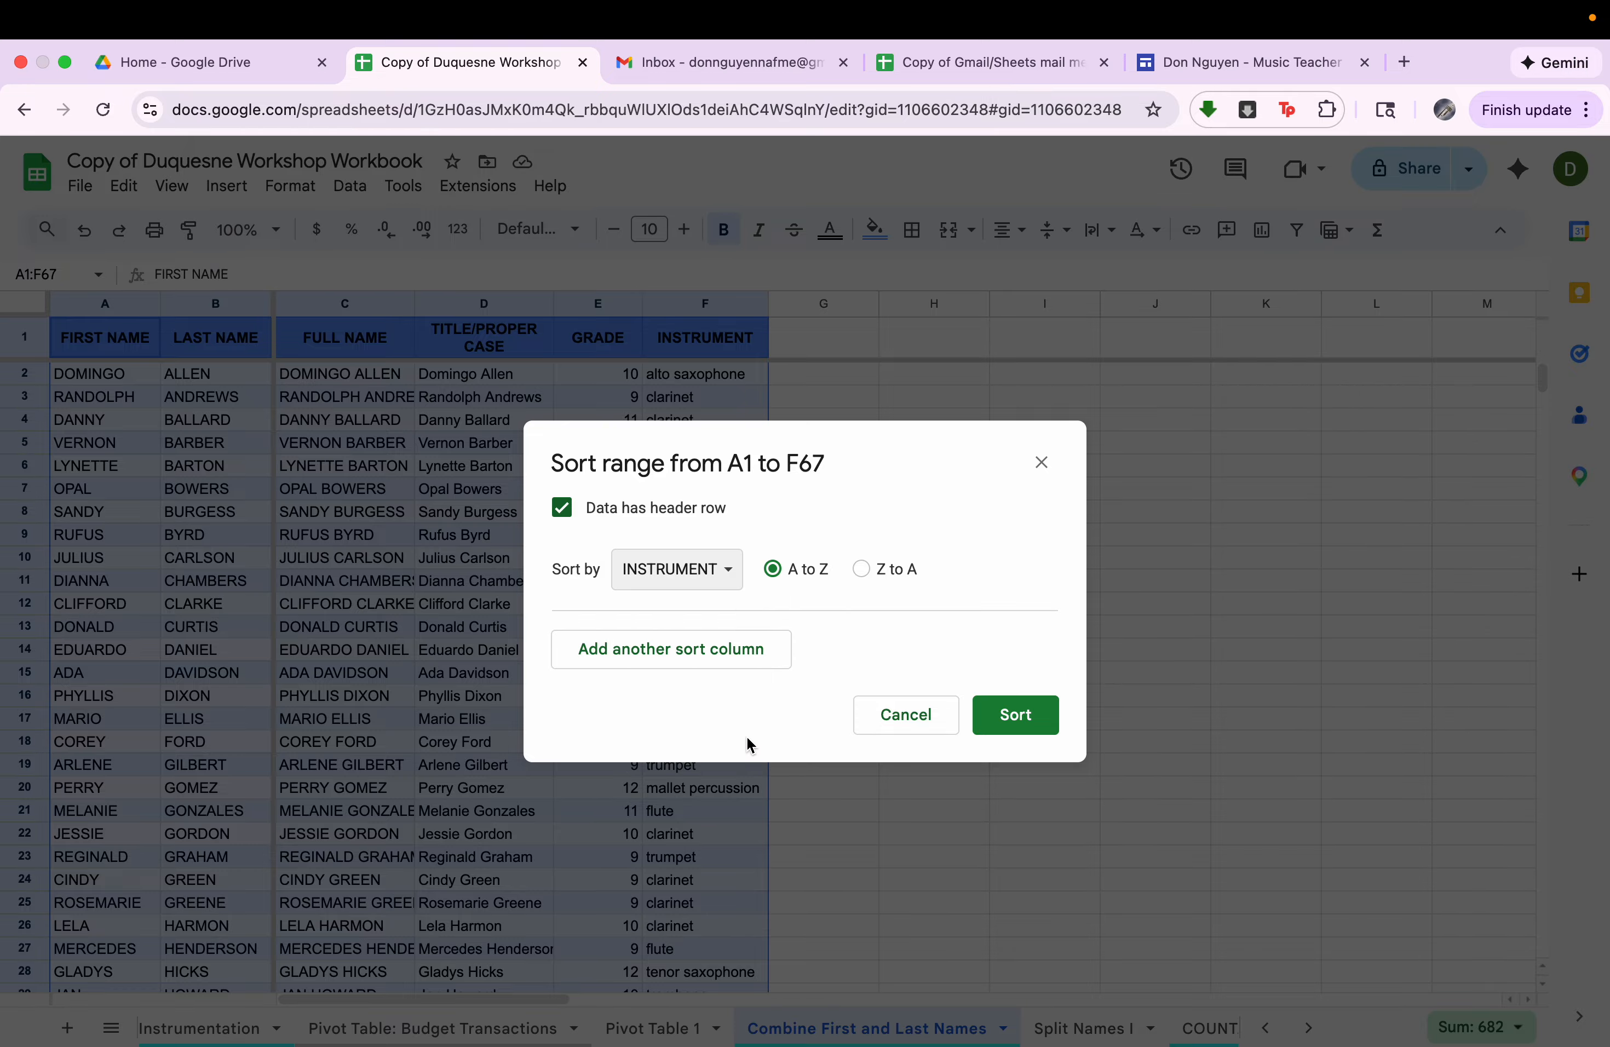
pyautogui.click(1009, 715)
pyautogui.click(726, 564)
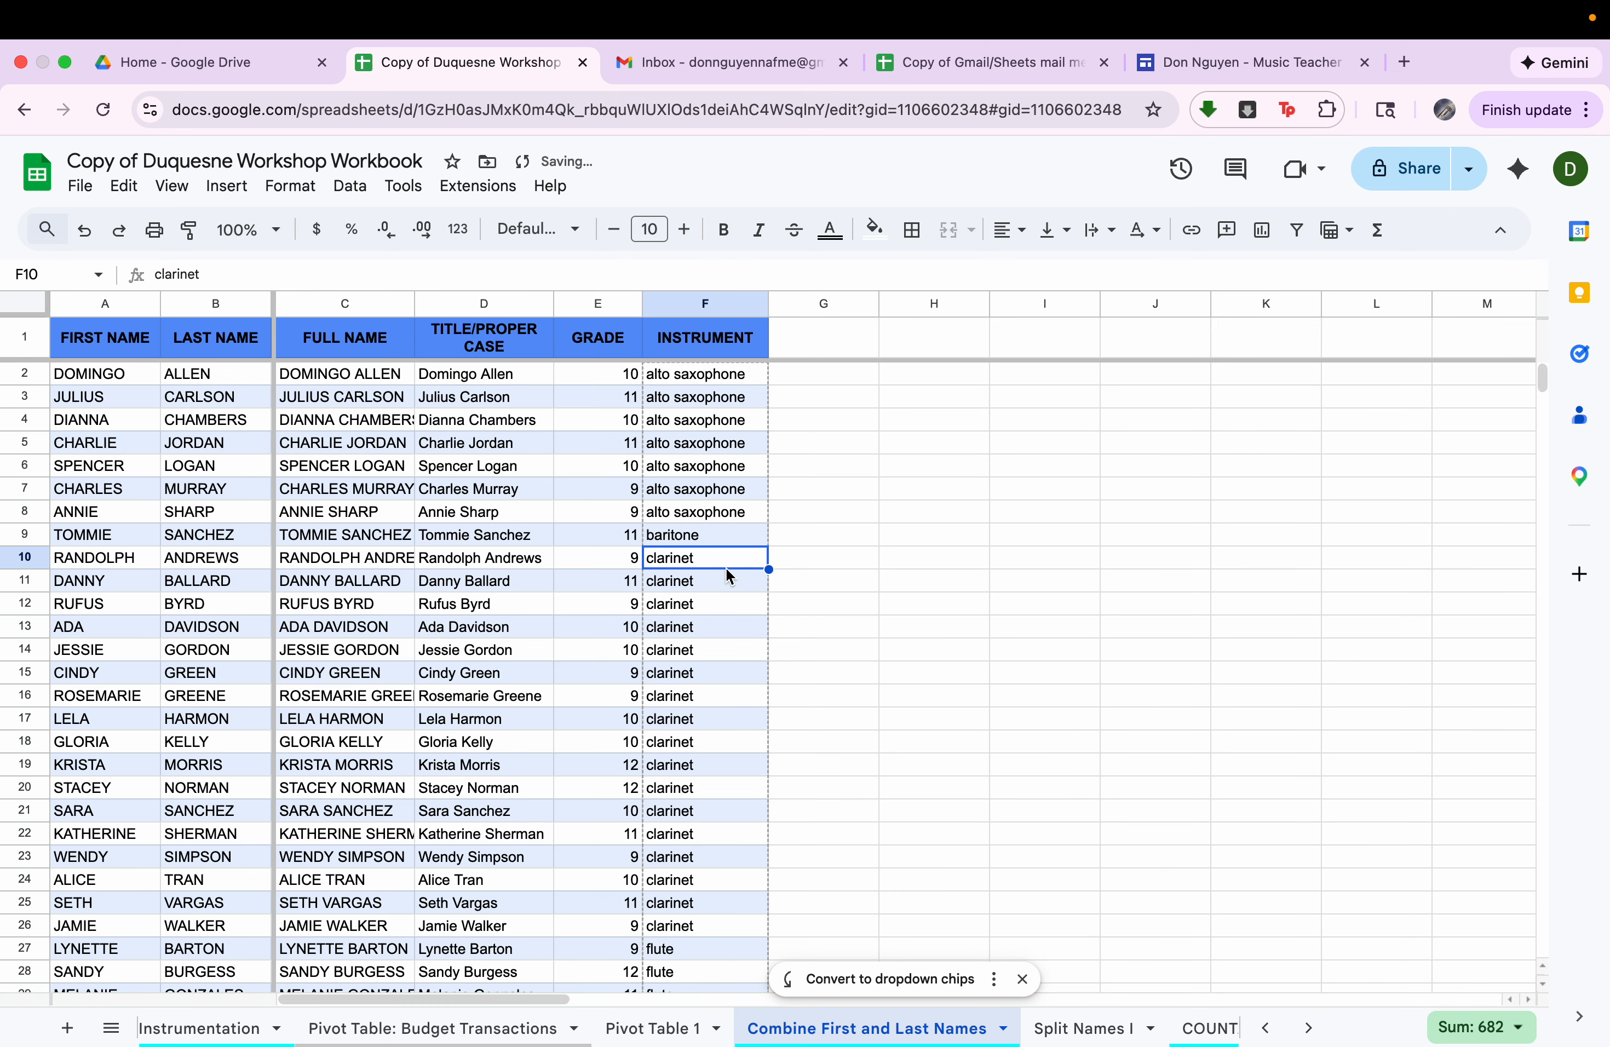
pyautogui.scroll(-5, 725, 566)
pyautogui.scroll(3, 555, 445)
pyautogui.scroll(3, 556, 447)
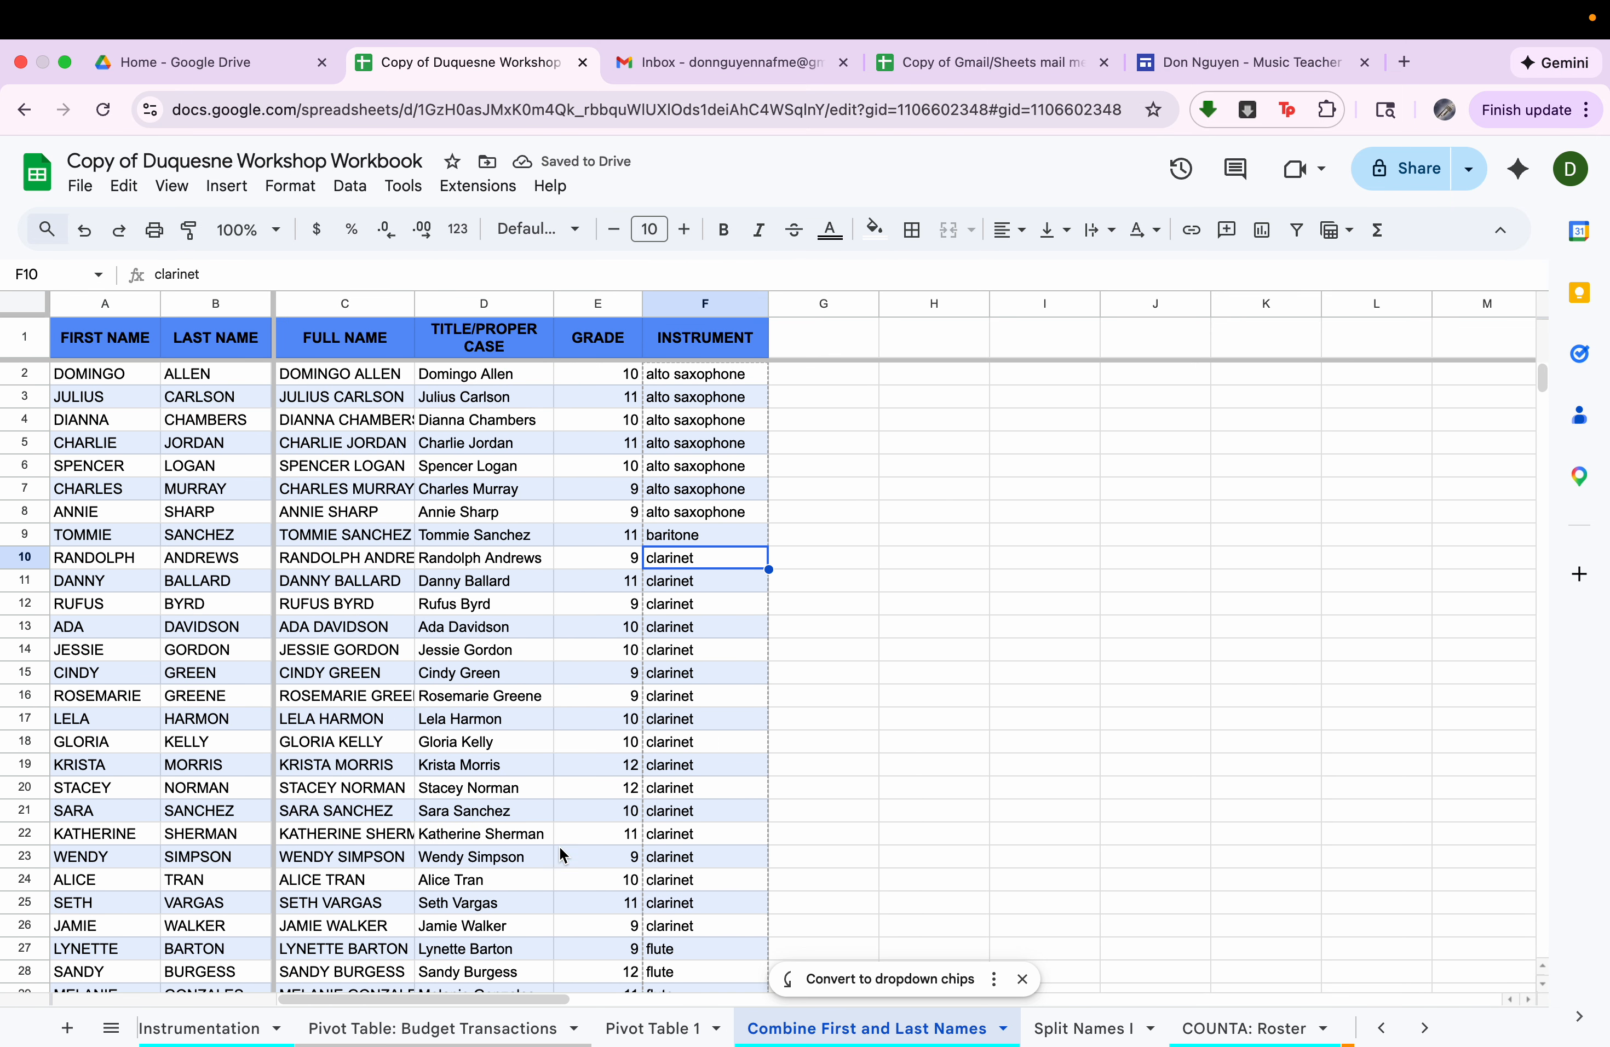
# Copy the flute players' proper-case names in D27:D35 and create a blank Google Docs document from Google Drive.
pyautogui.scroll(-8, 561, 855)
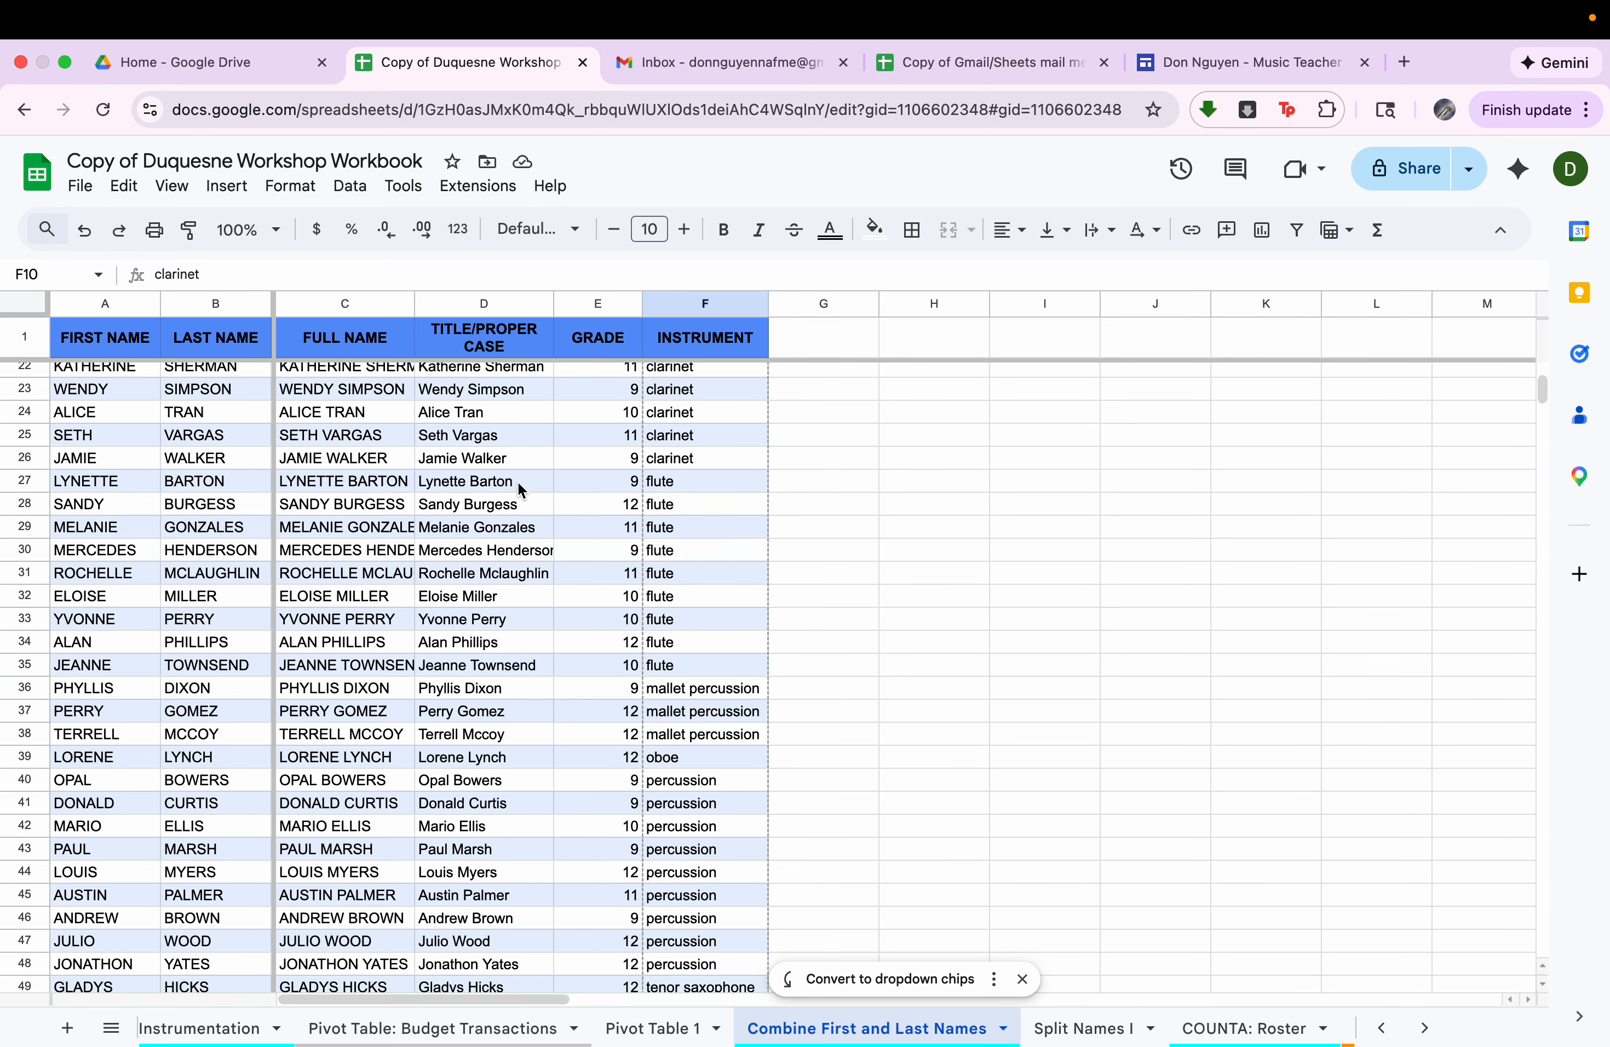
pyautogui.moveTo(519, 488); pyautogui.dragTo(515, 672)
pyautogui.press('super+c')
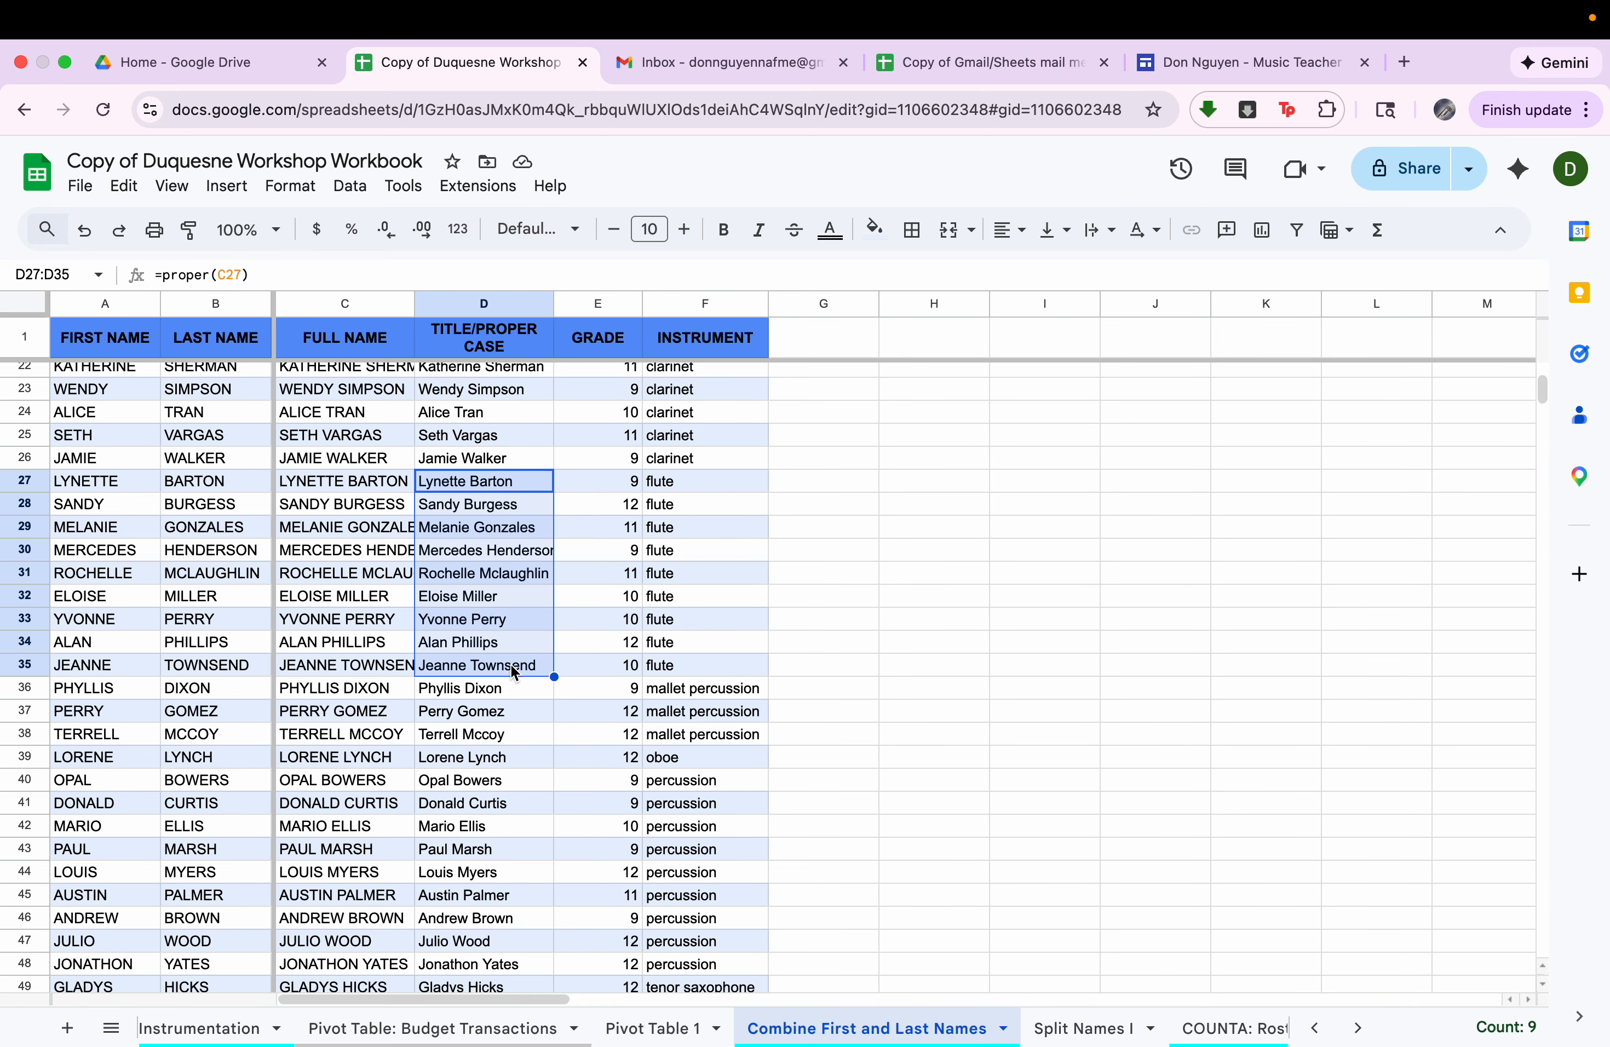
pyautogui.click(197, 62)
pyautogui.click(101, 257)
pyautogui.click(202, 393)
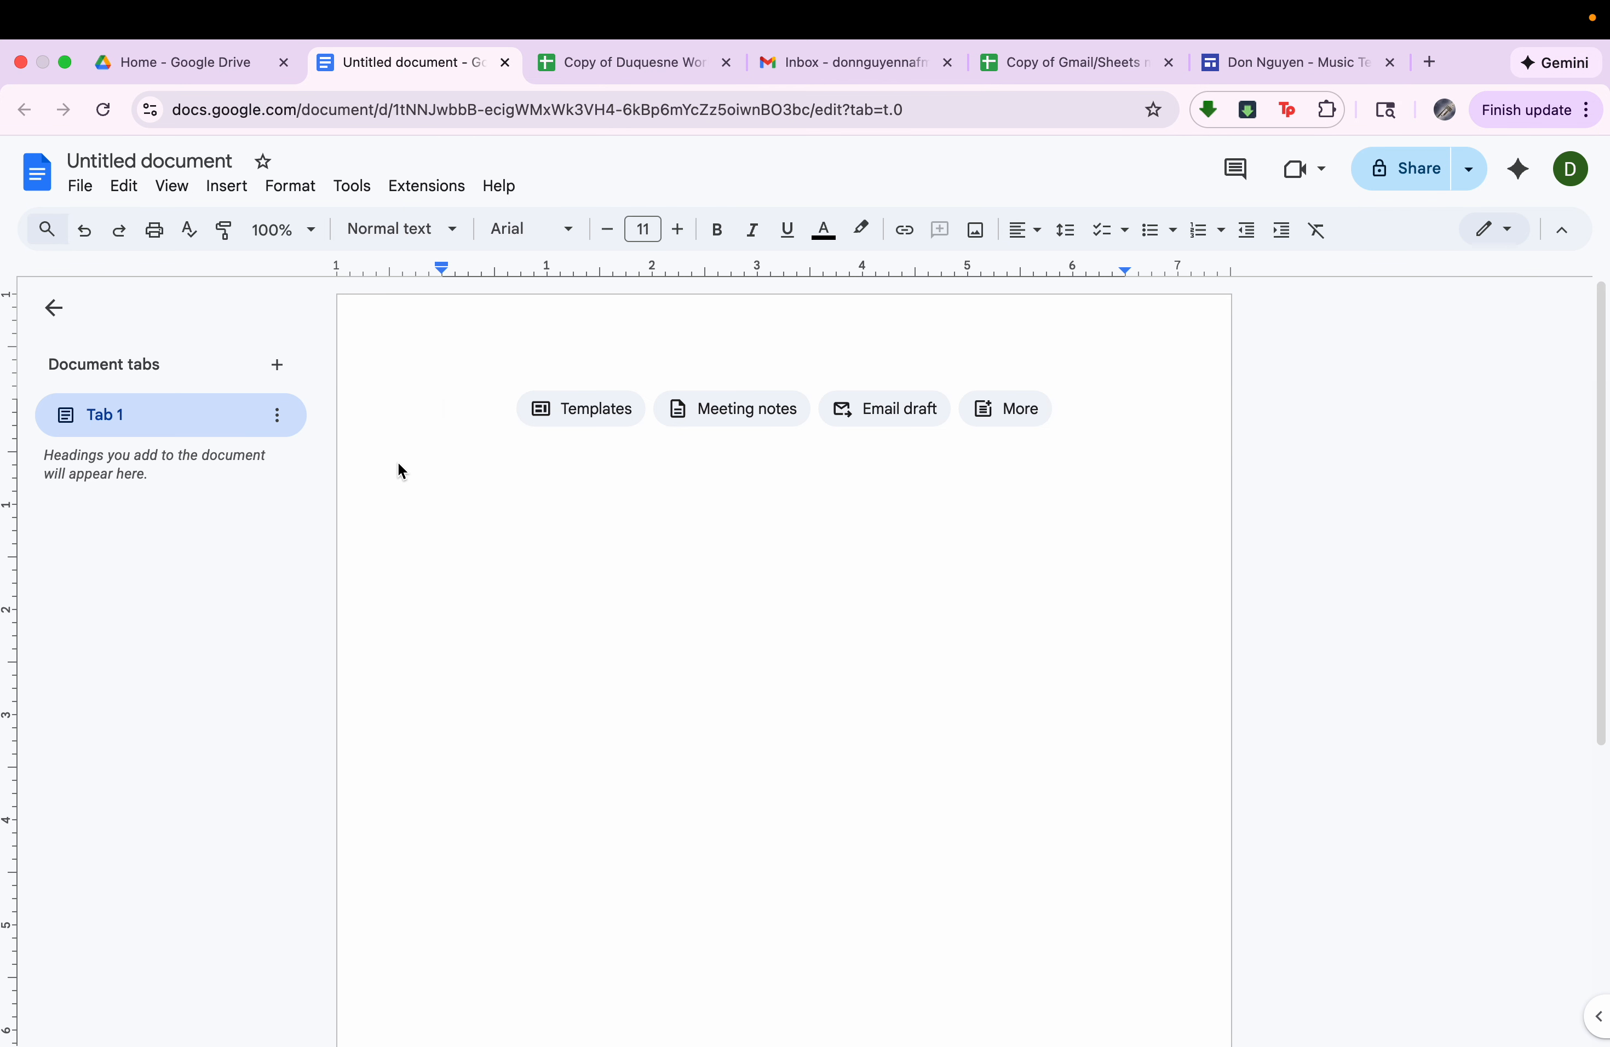
# Try pasting the copied names into the document as an unlinked table, and undo the paste.
pyautogui.rightClick(455, 443)
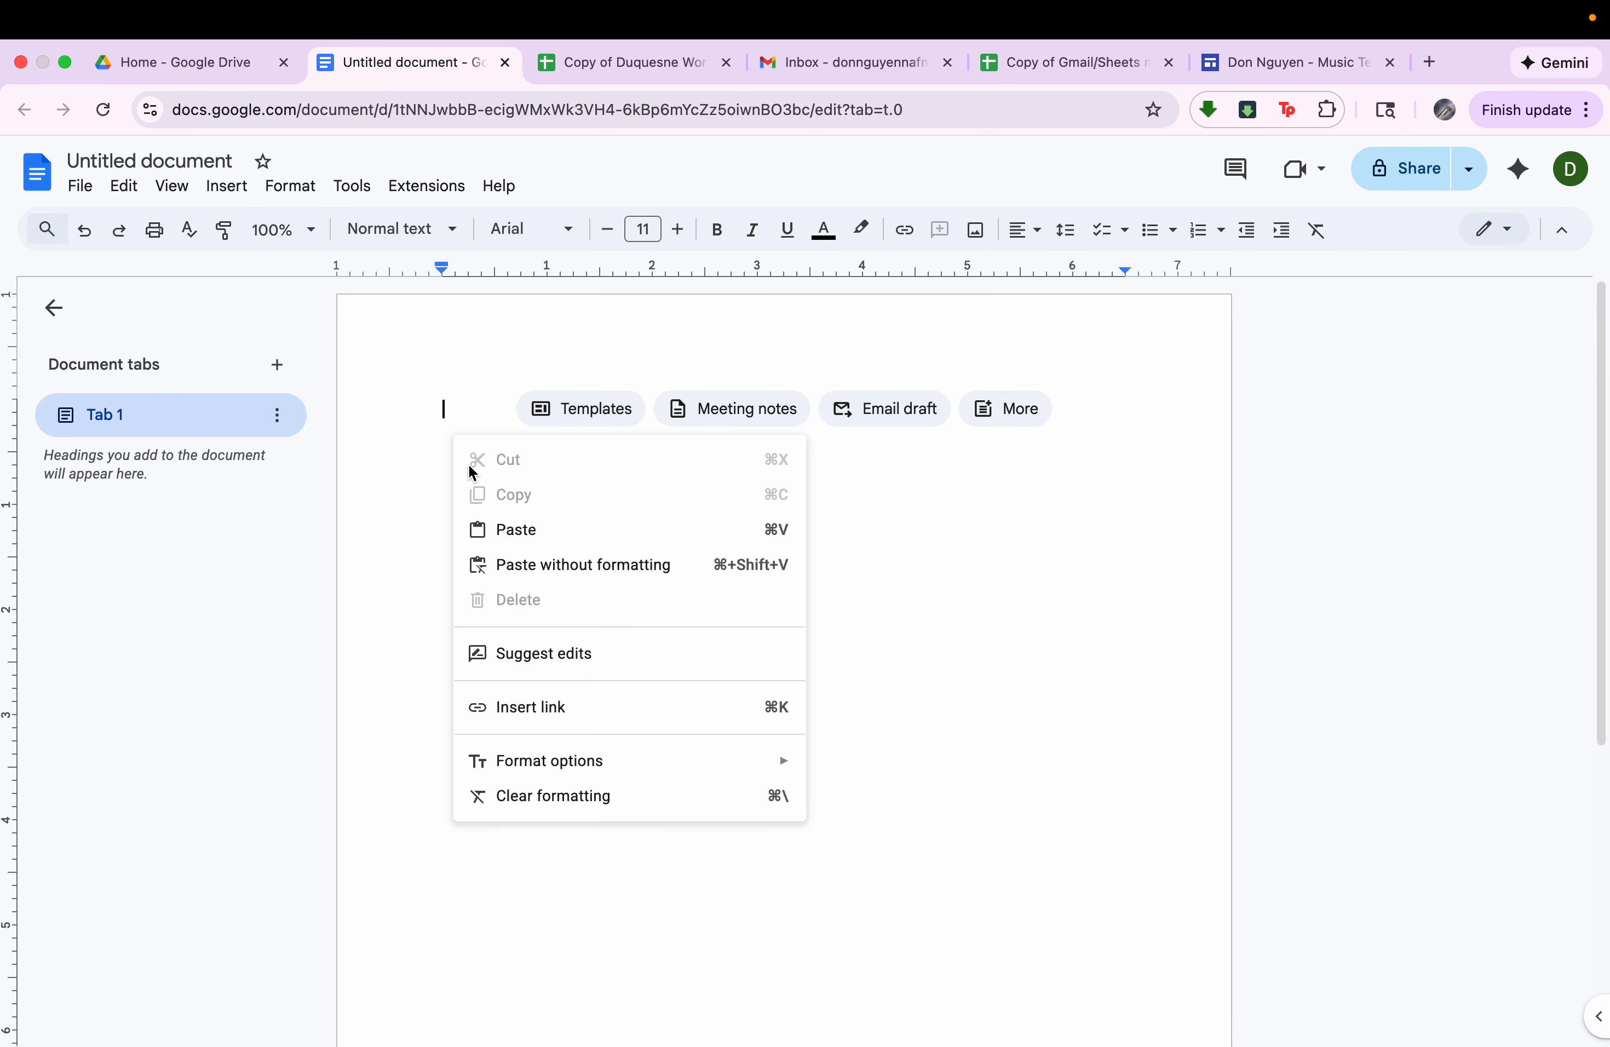
pyautogui.click(504, 529)
pyautogui.click(790, 641)
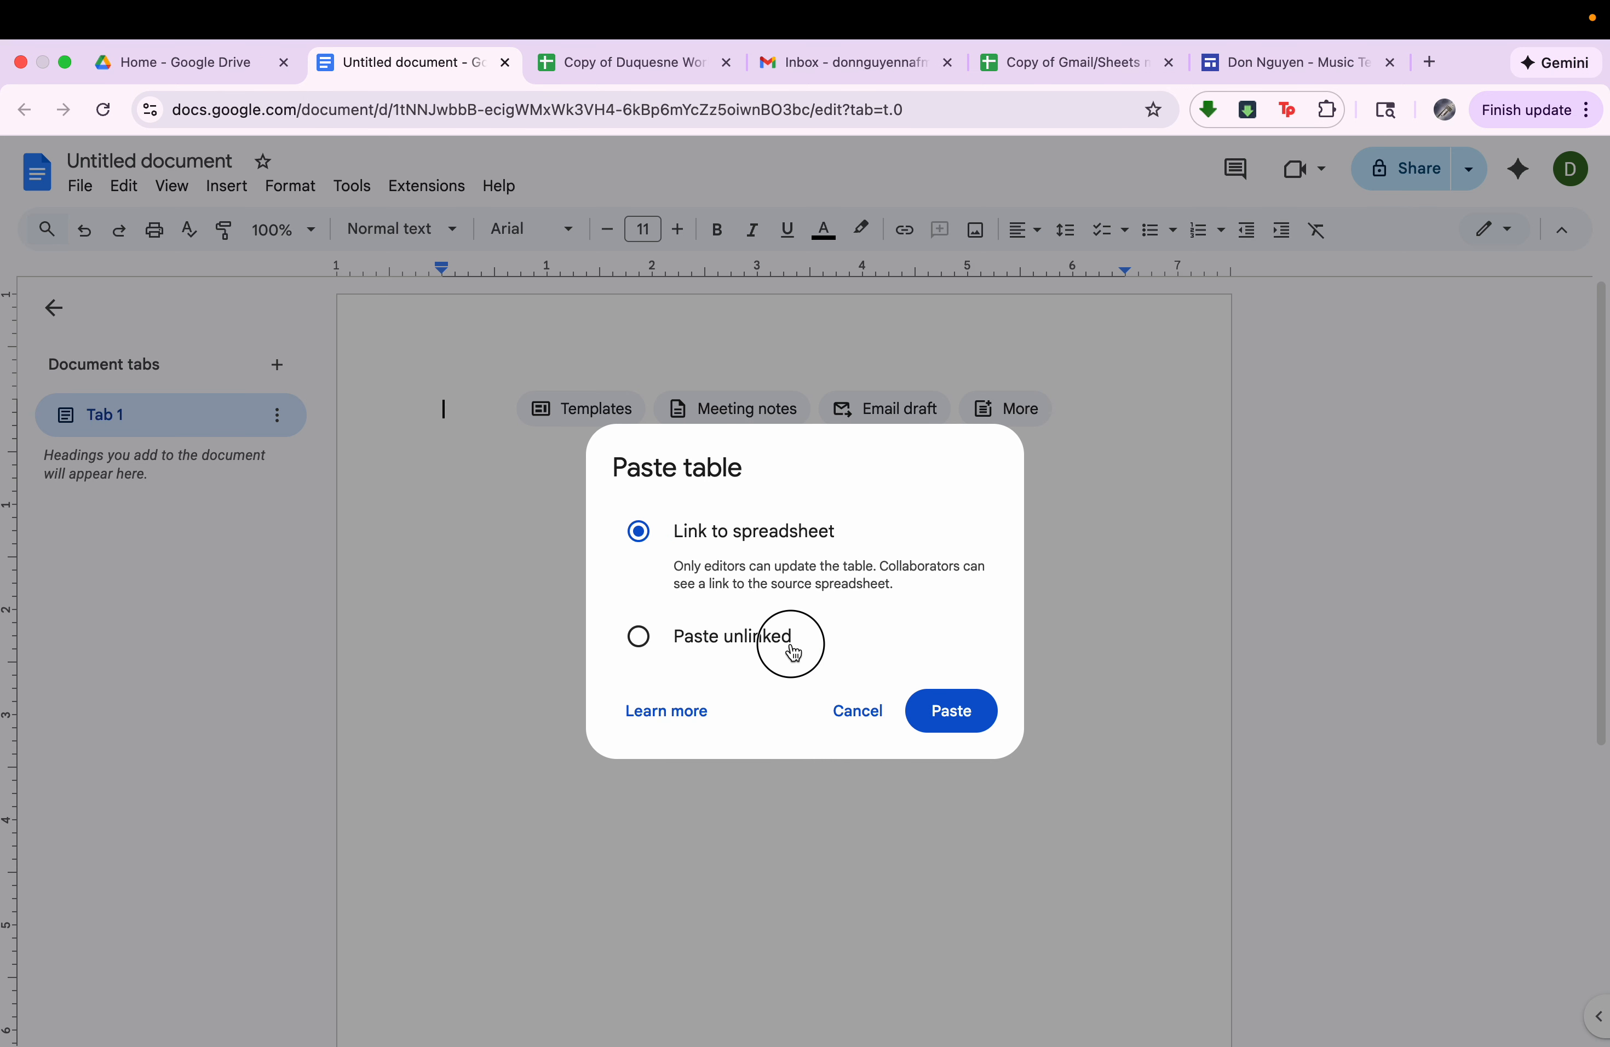
pyautogui.click(939, 716)
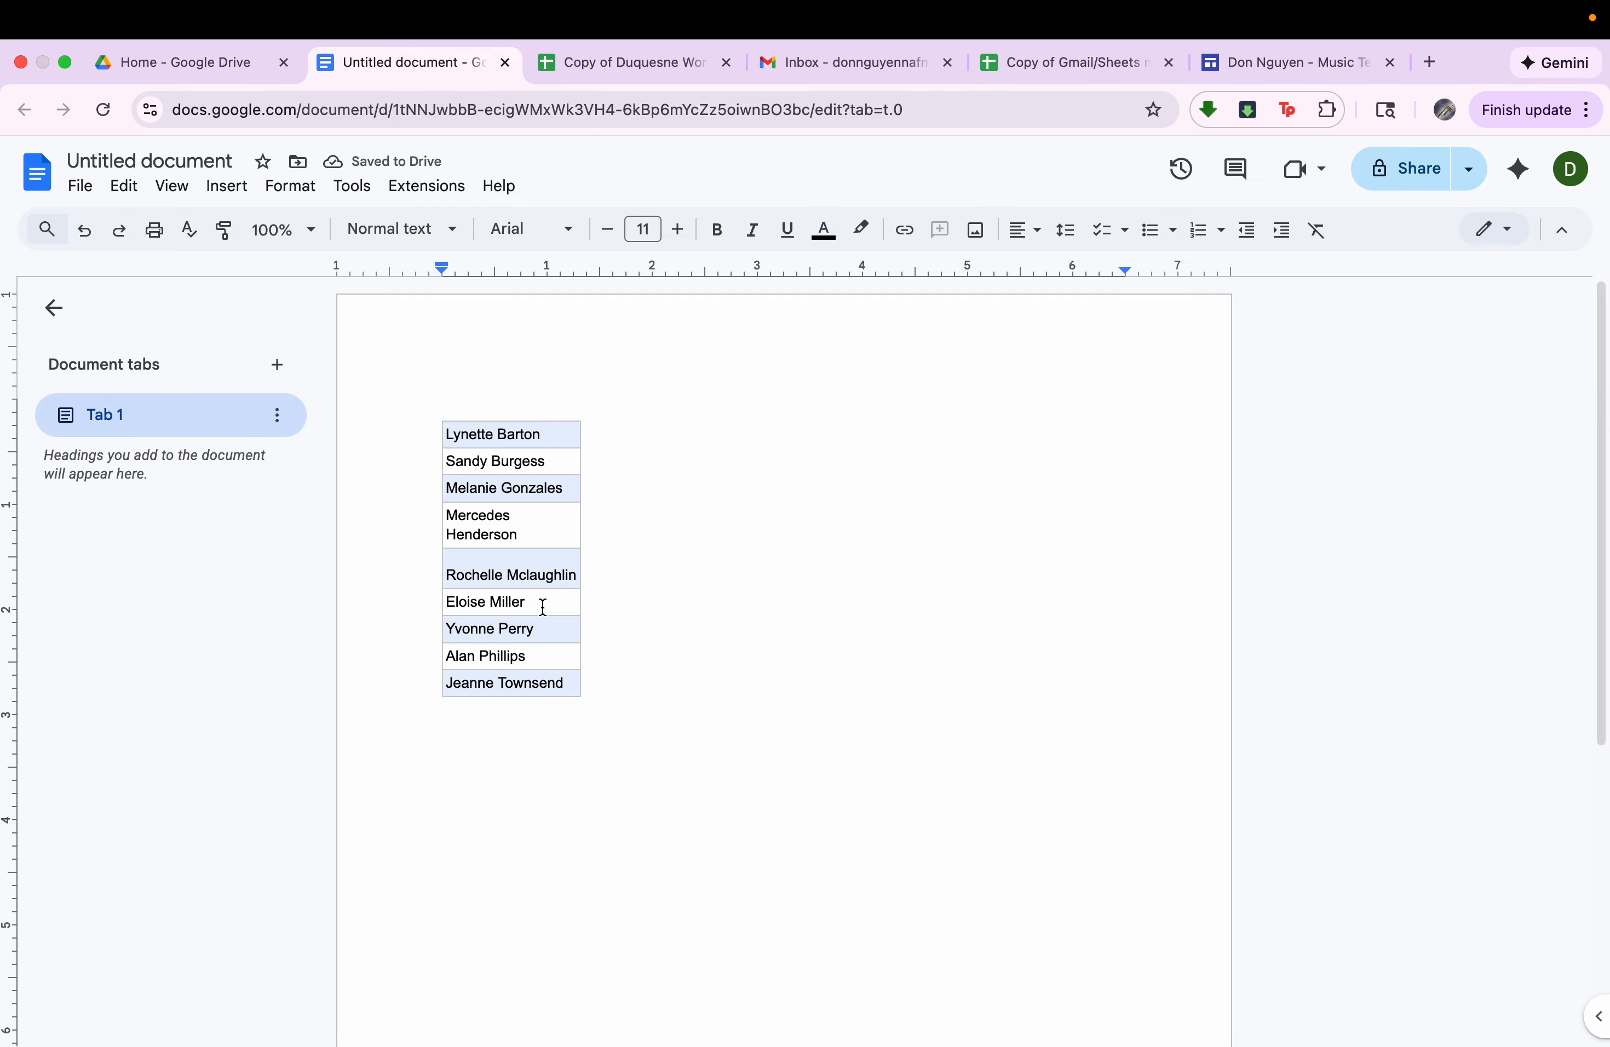
pyautogui.press('super+z')
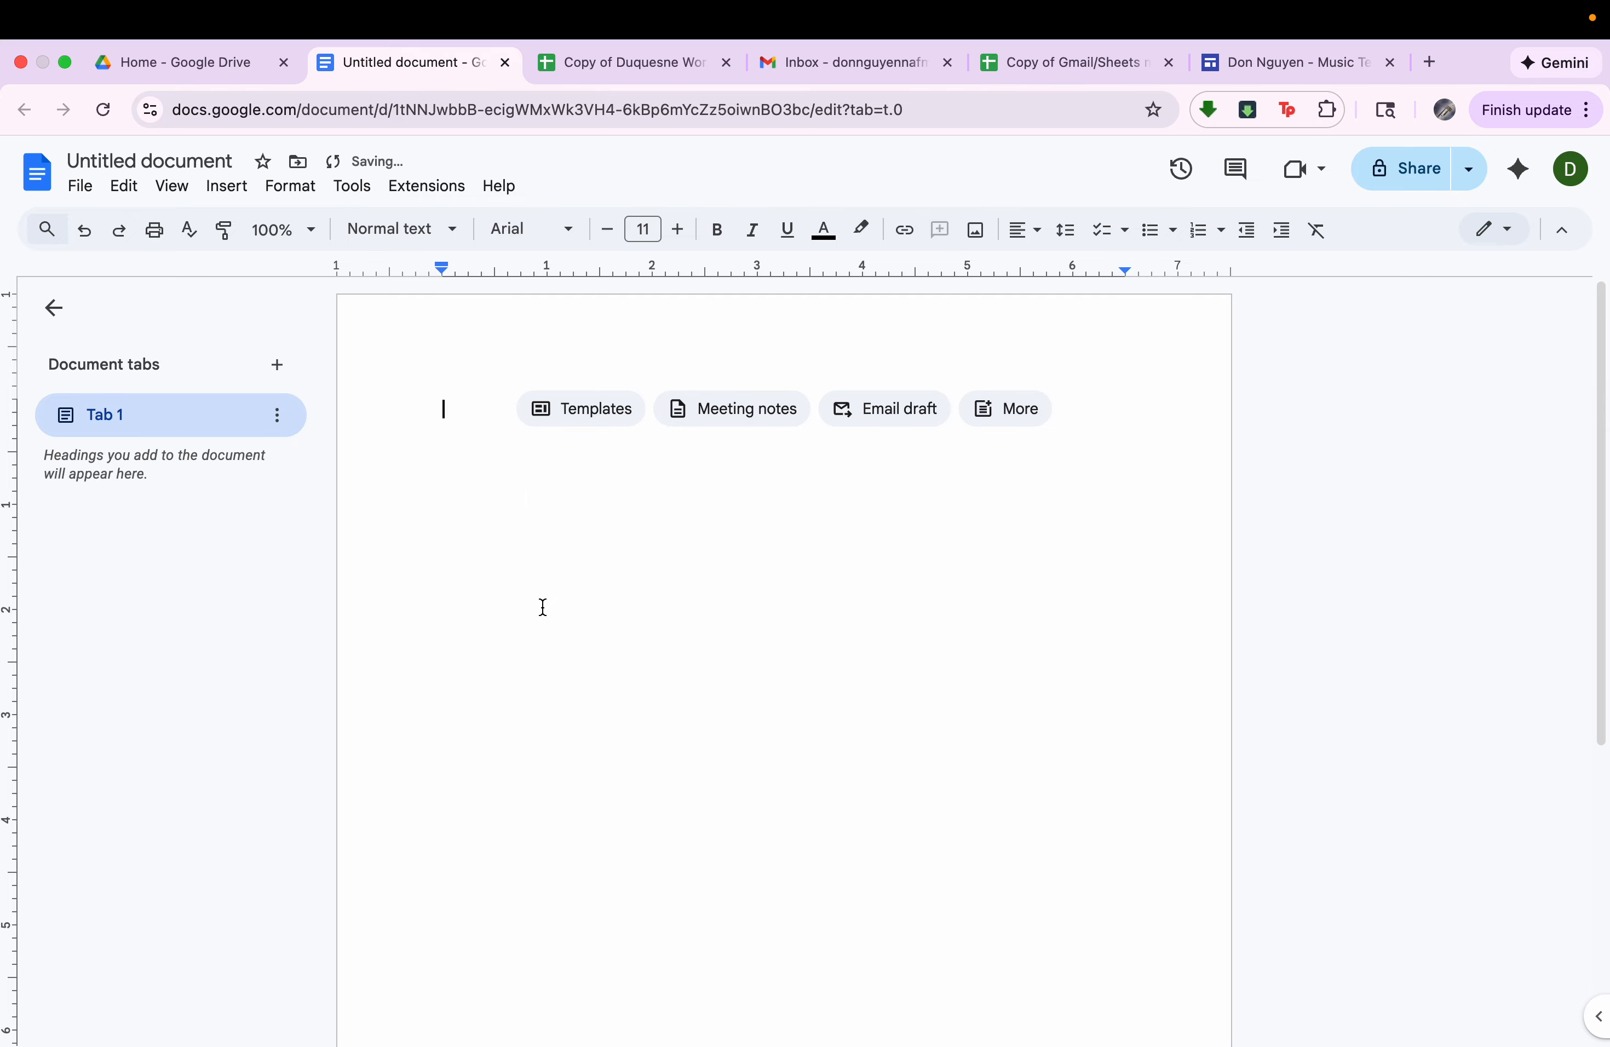
# Paste the copied names into the document without formatting.
pyautogui.rightClick(451, 411)
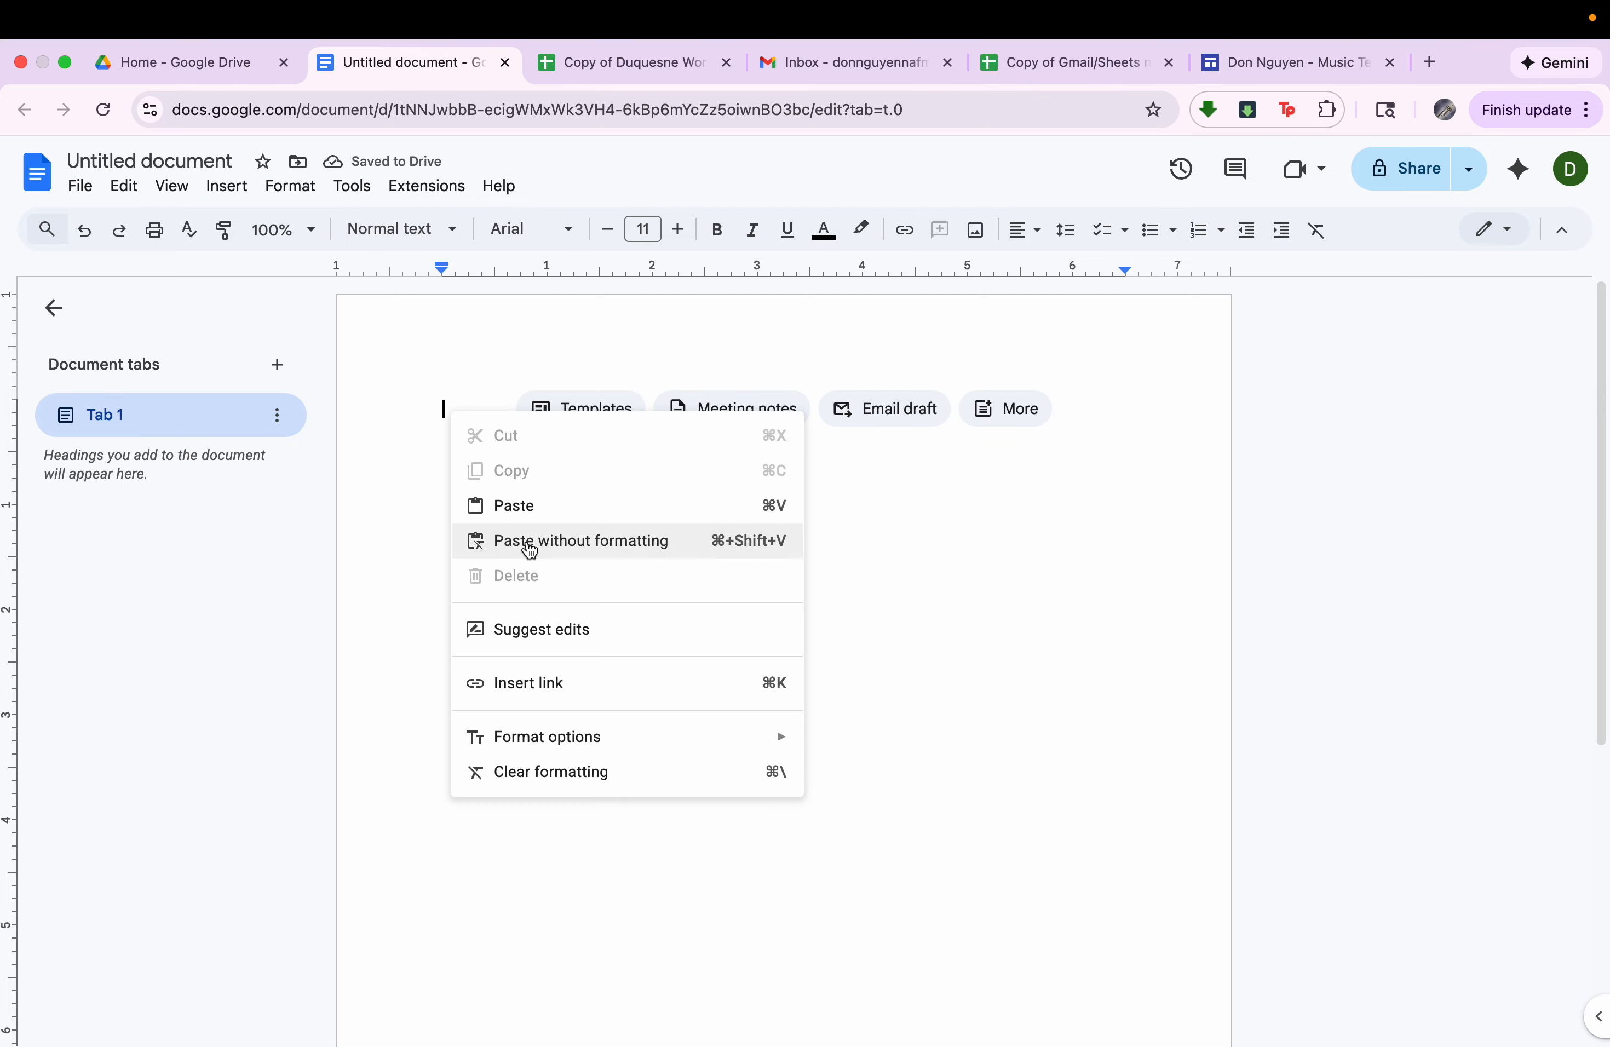
pyautogui.click(531, 541)
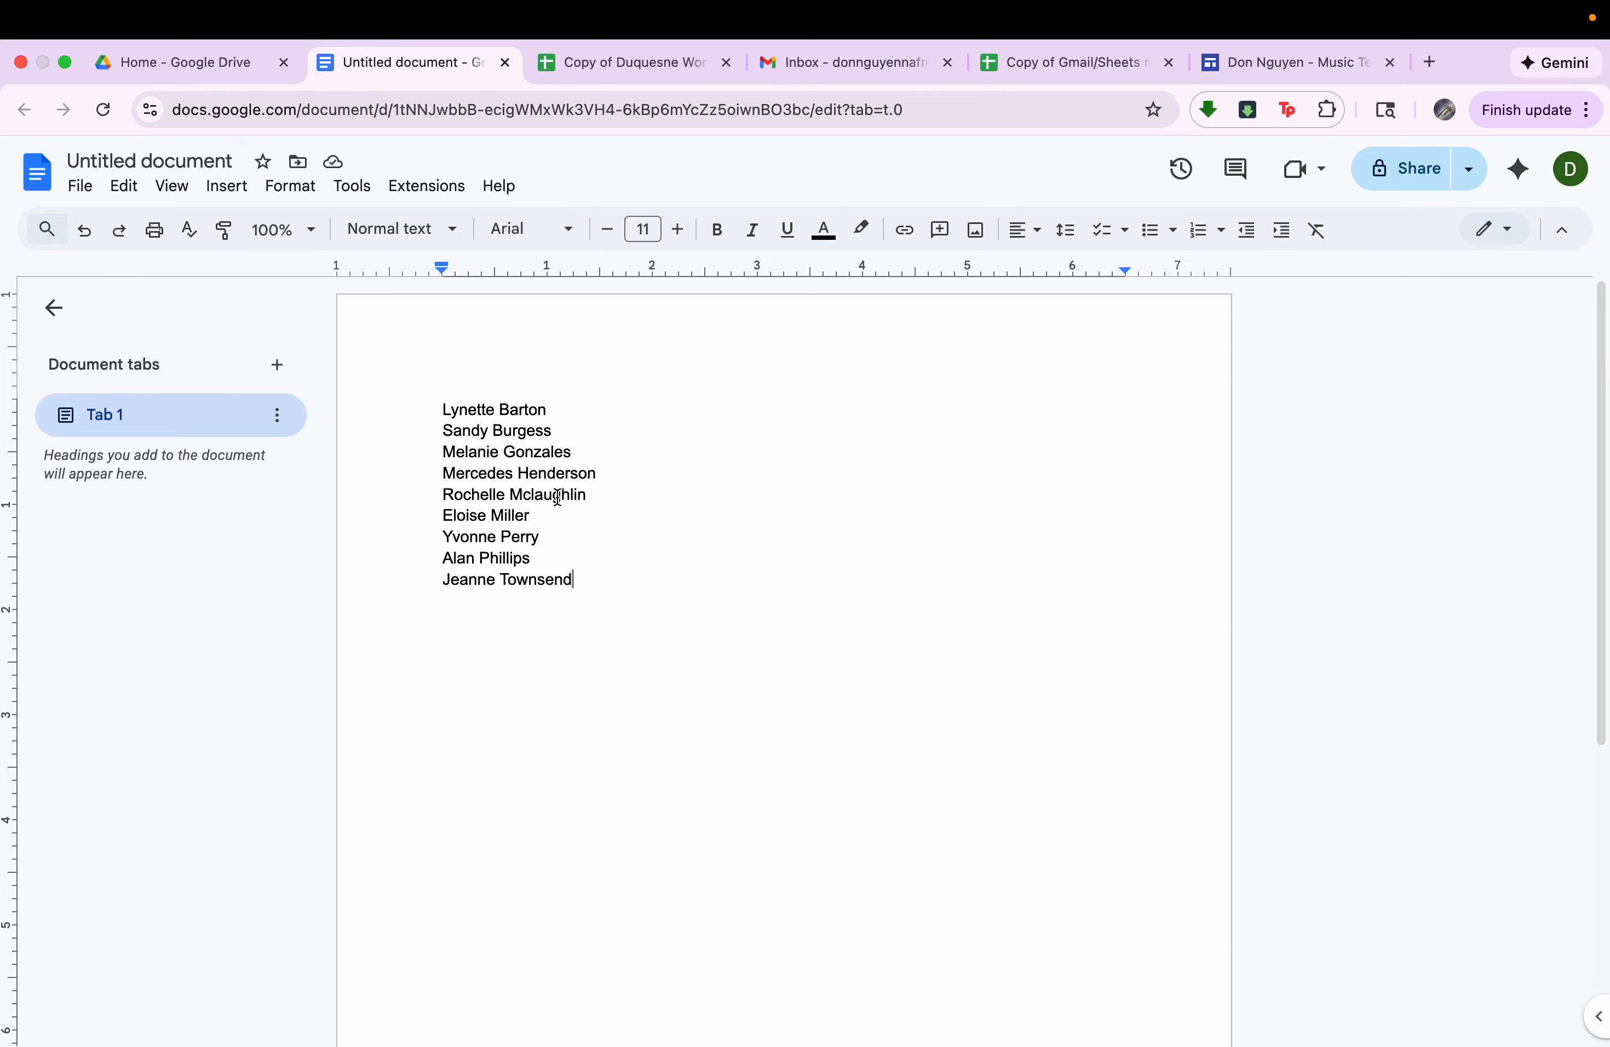
# Return to the workshop workbook in Google Sheets and select all full names, A2:A67, on the Split Names I sheet.
pyautogui.click(574, 63)
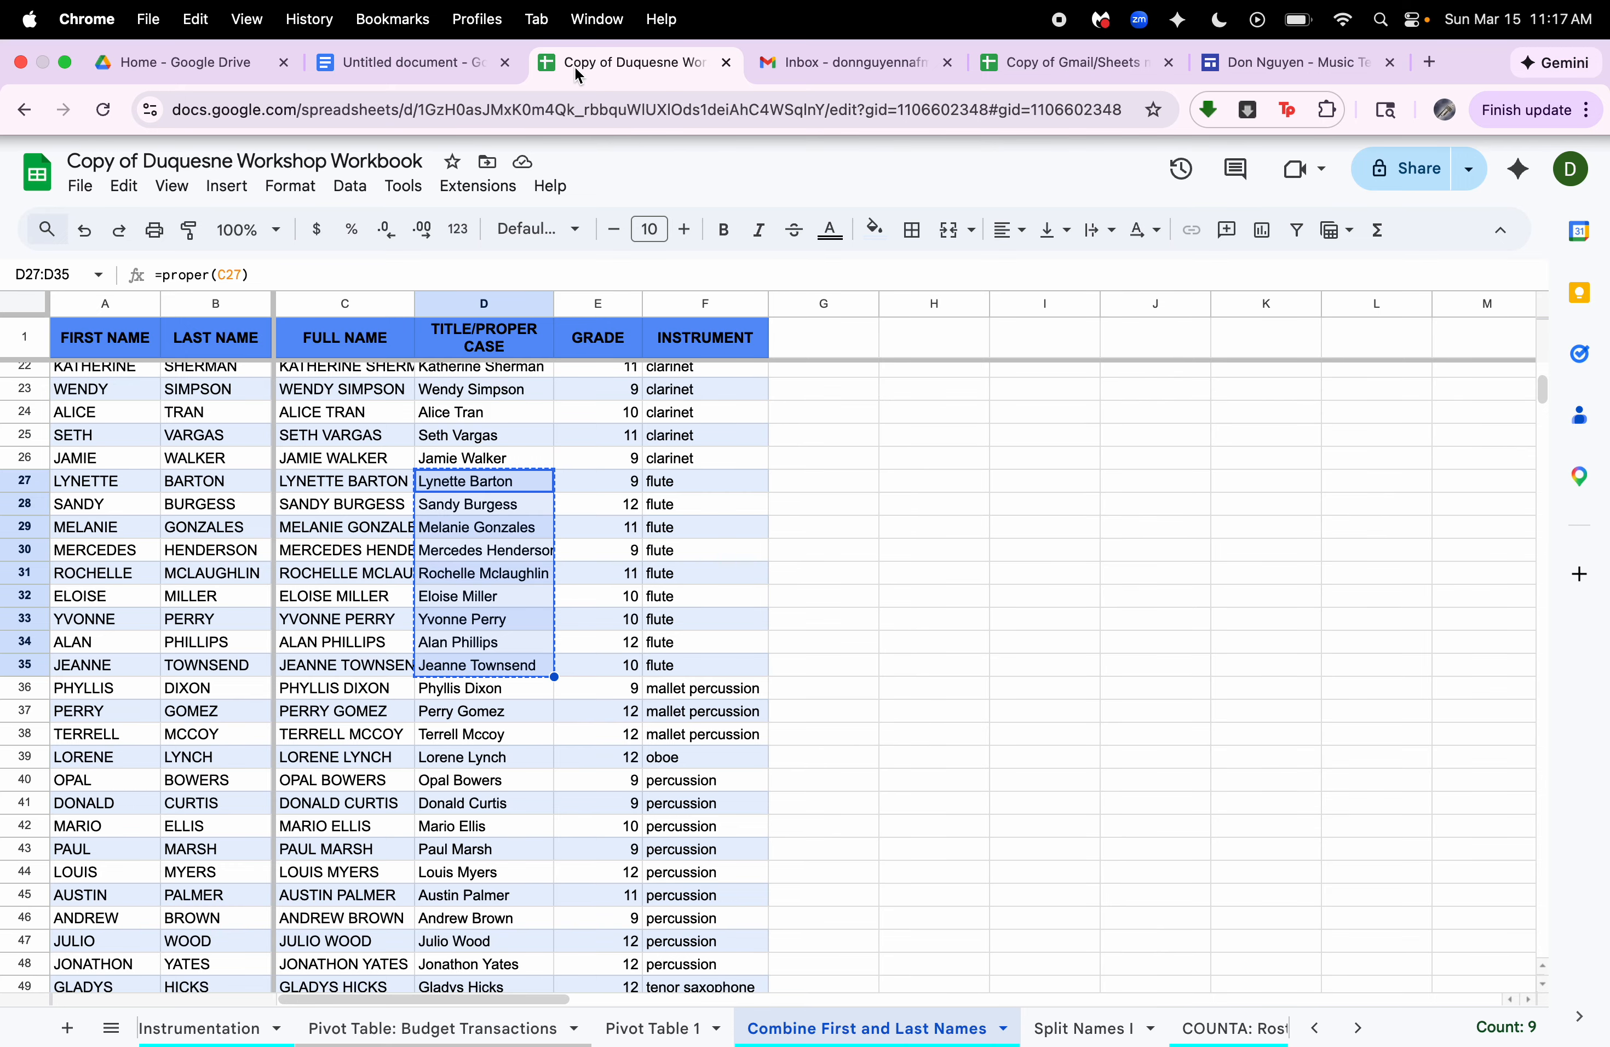
pyautogui.click(1067, 1026)
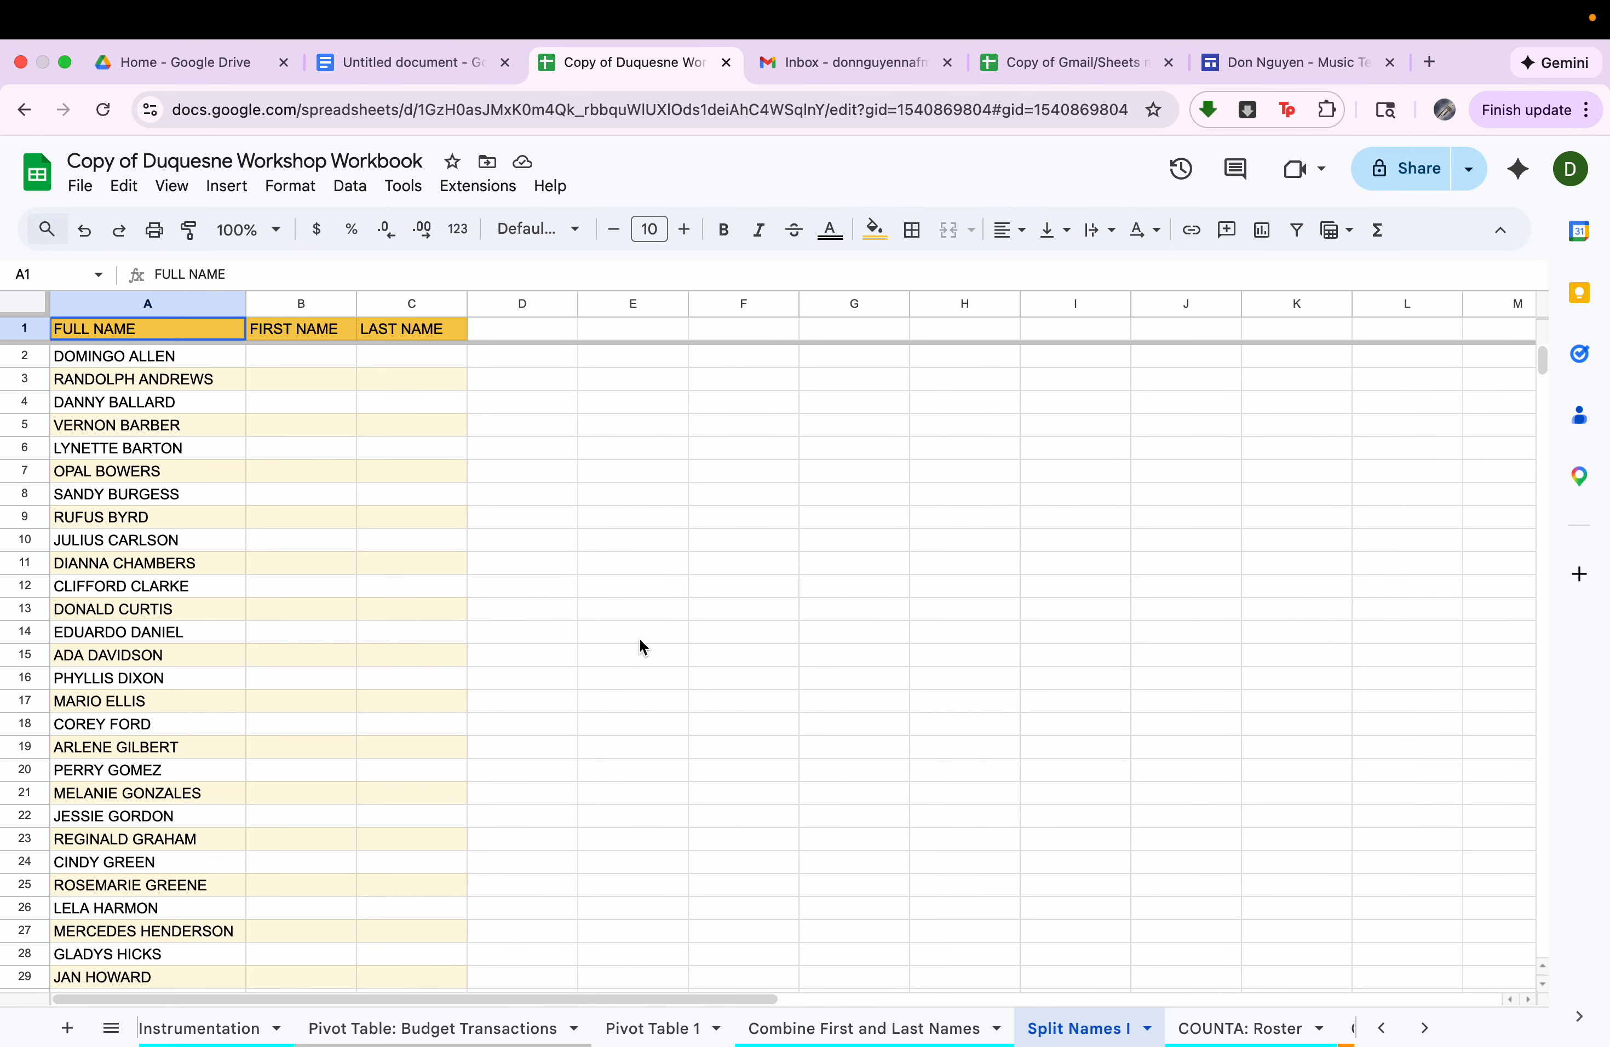
pyautogui.click(114, 357)
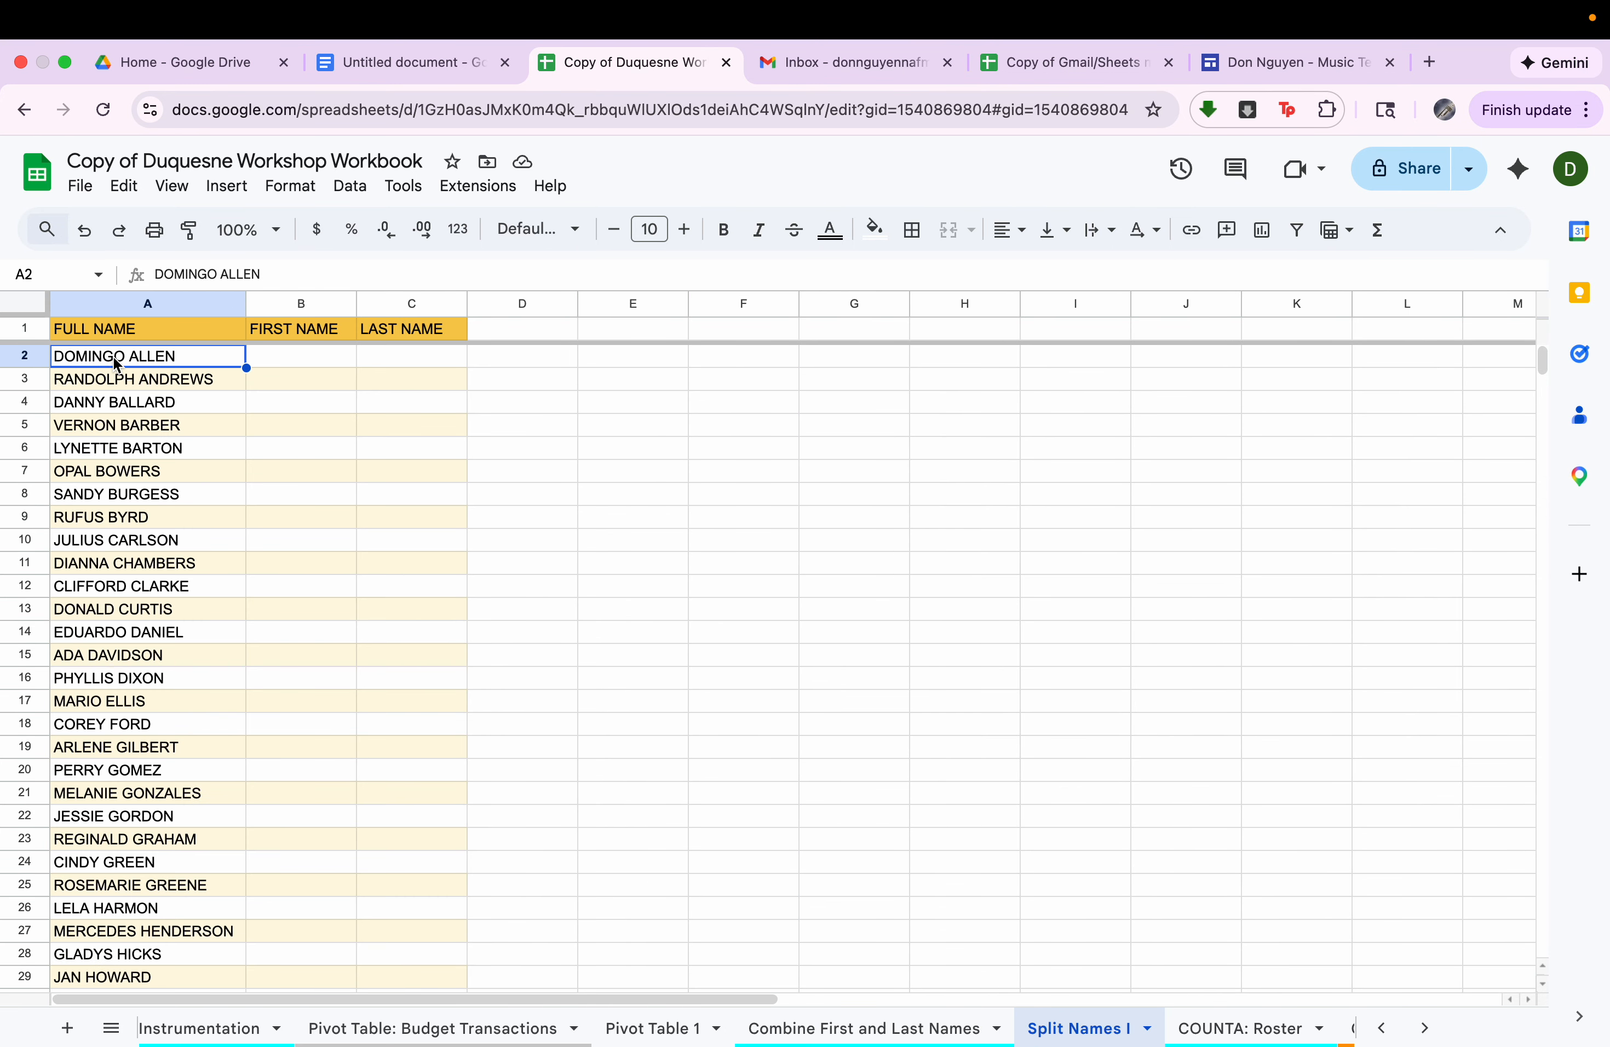
pyautogui.hotkey('ctrl', 'shift', 'Down')
pyautogui.scroll(15, 113, 361)
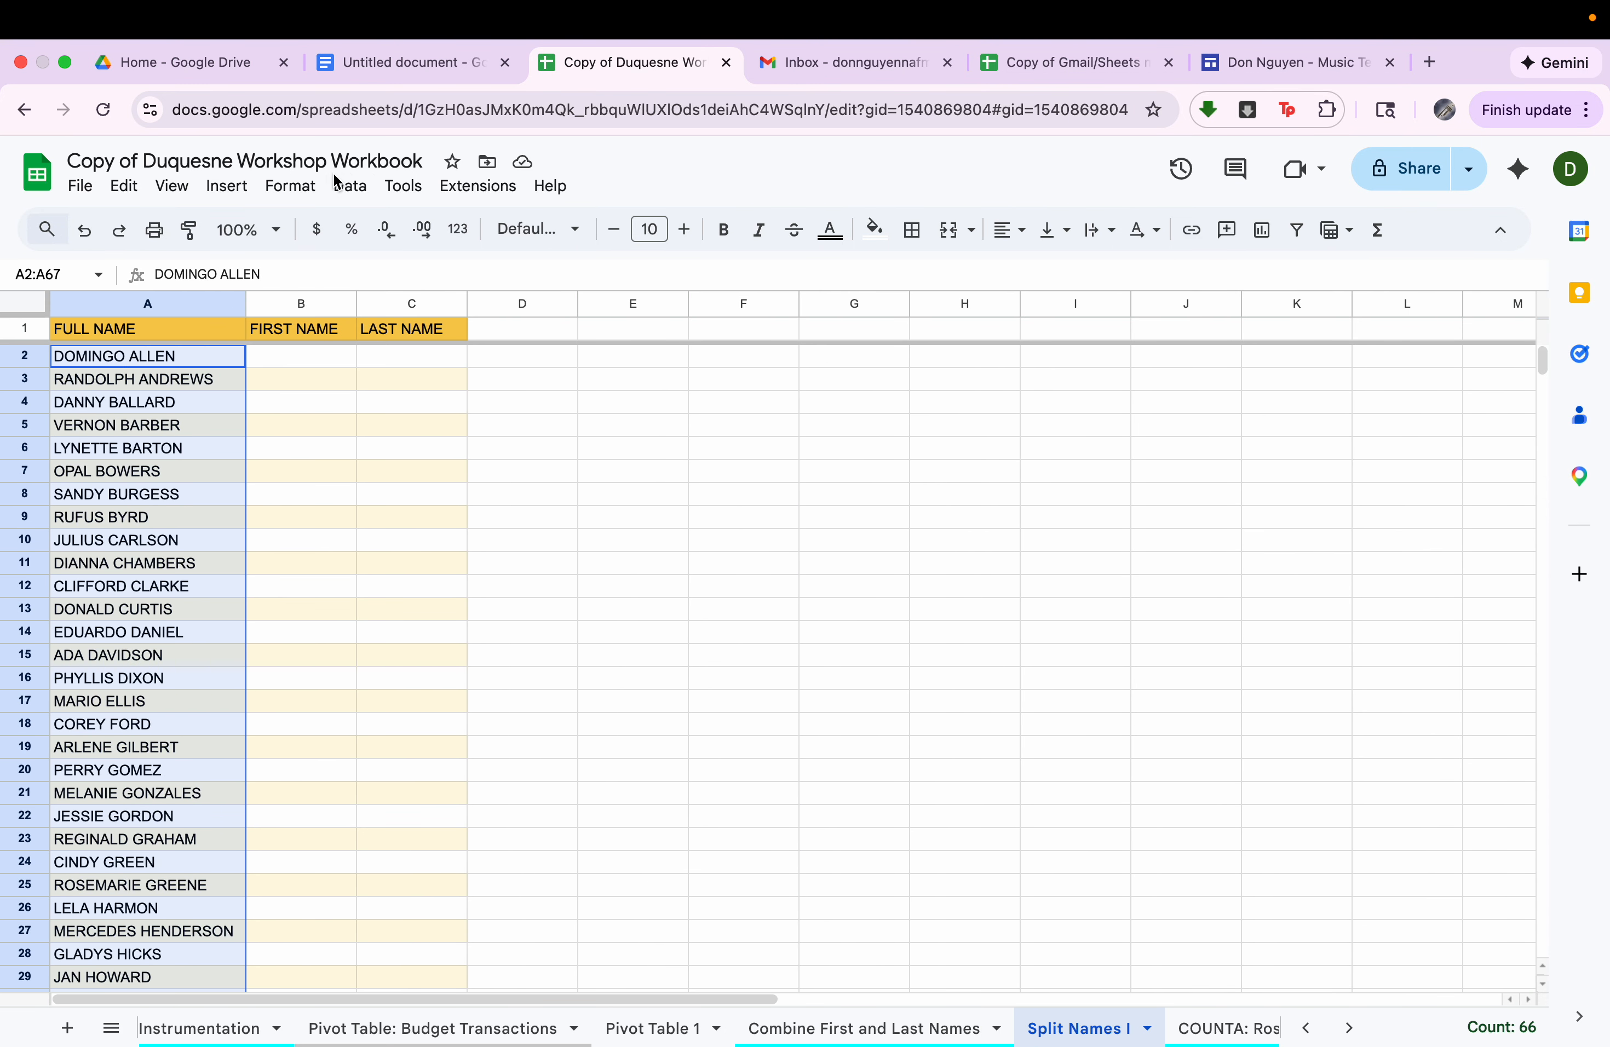
# Split the selected full names into columns using Space as the separator, and review the result.
pyautogui.click(348, 185)
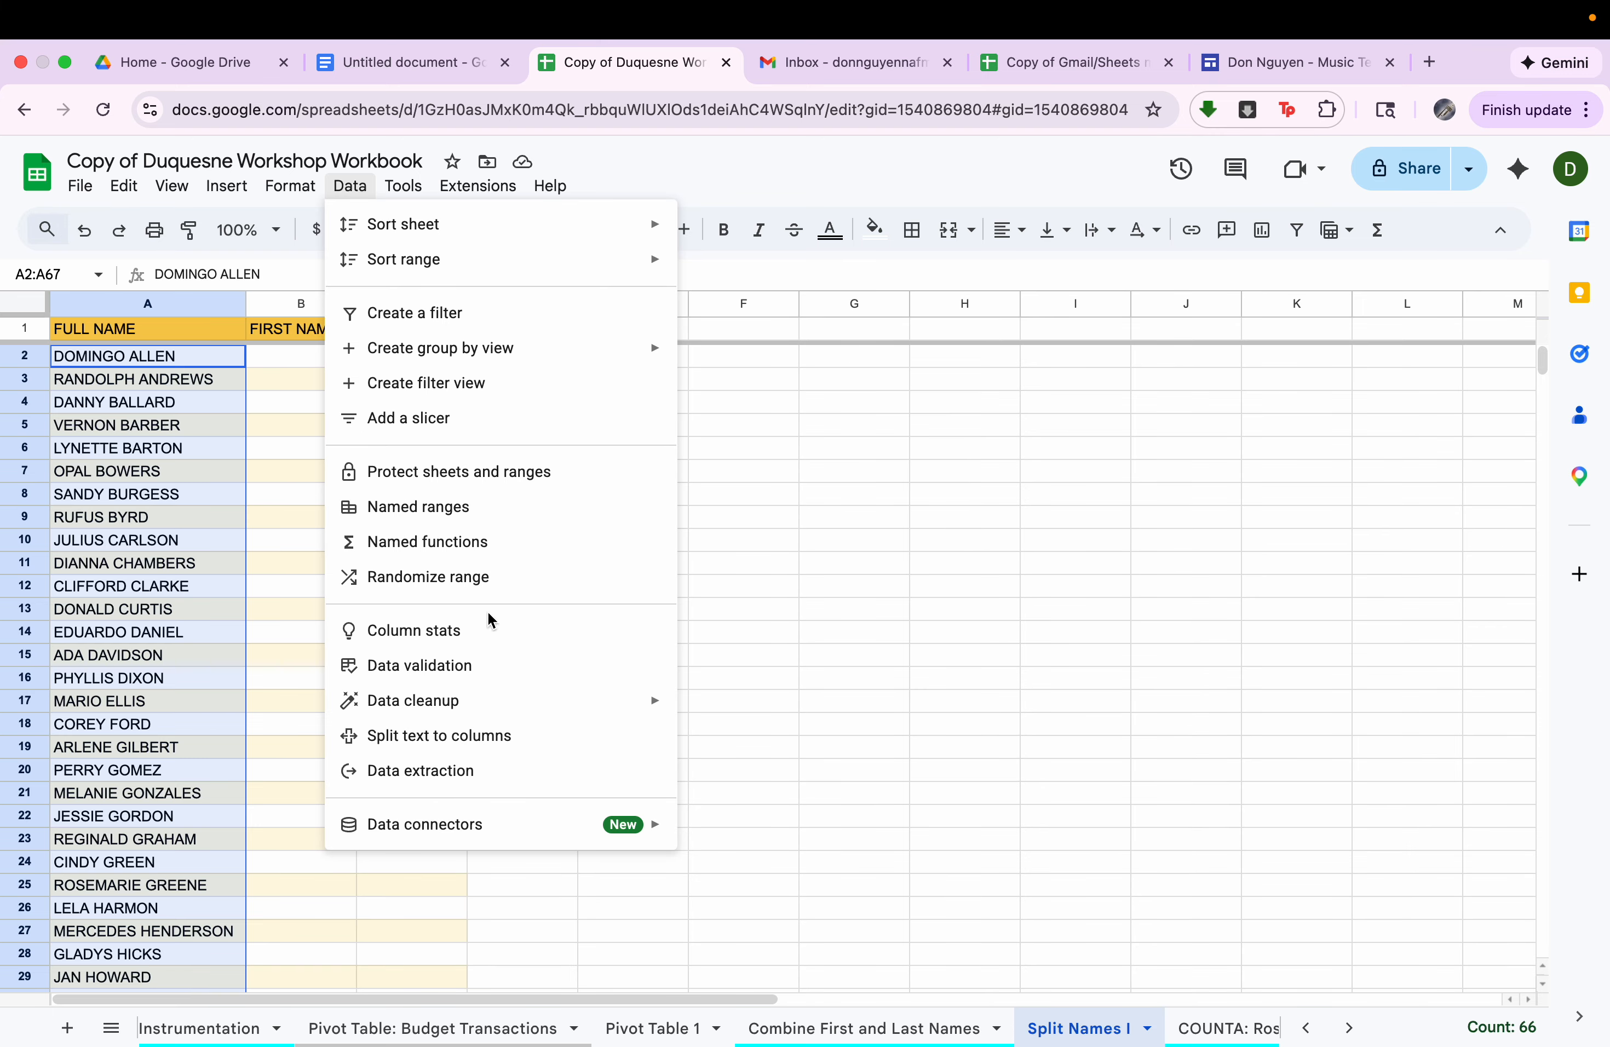
pyautogui.click(501, 737)
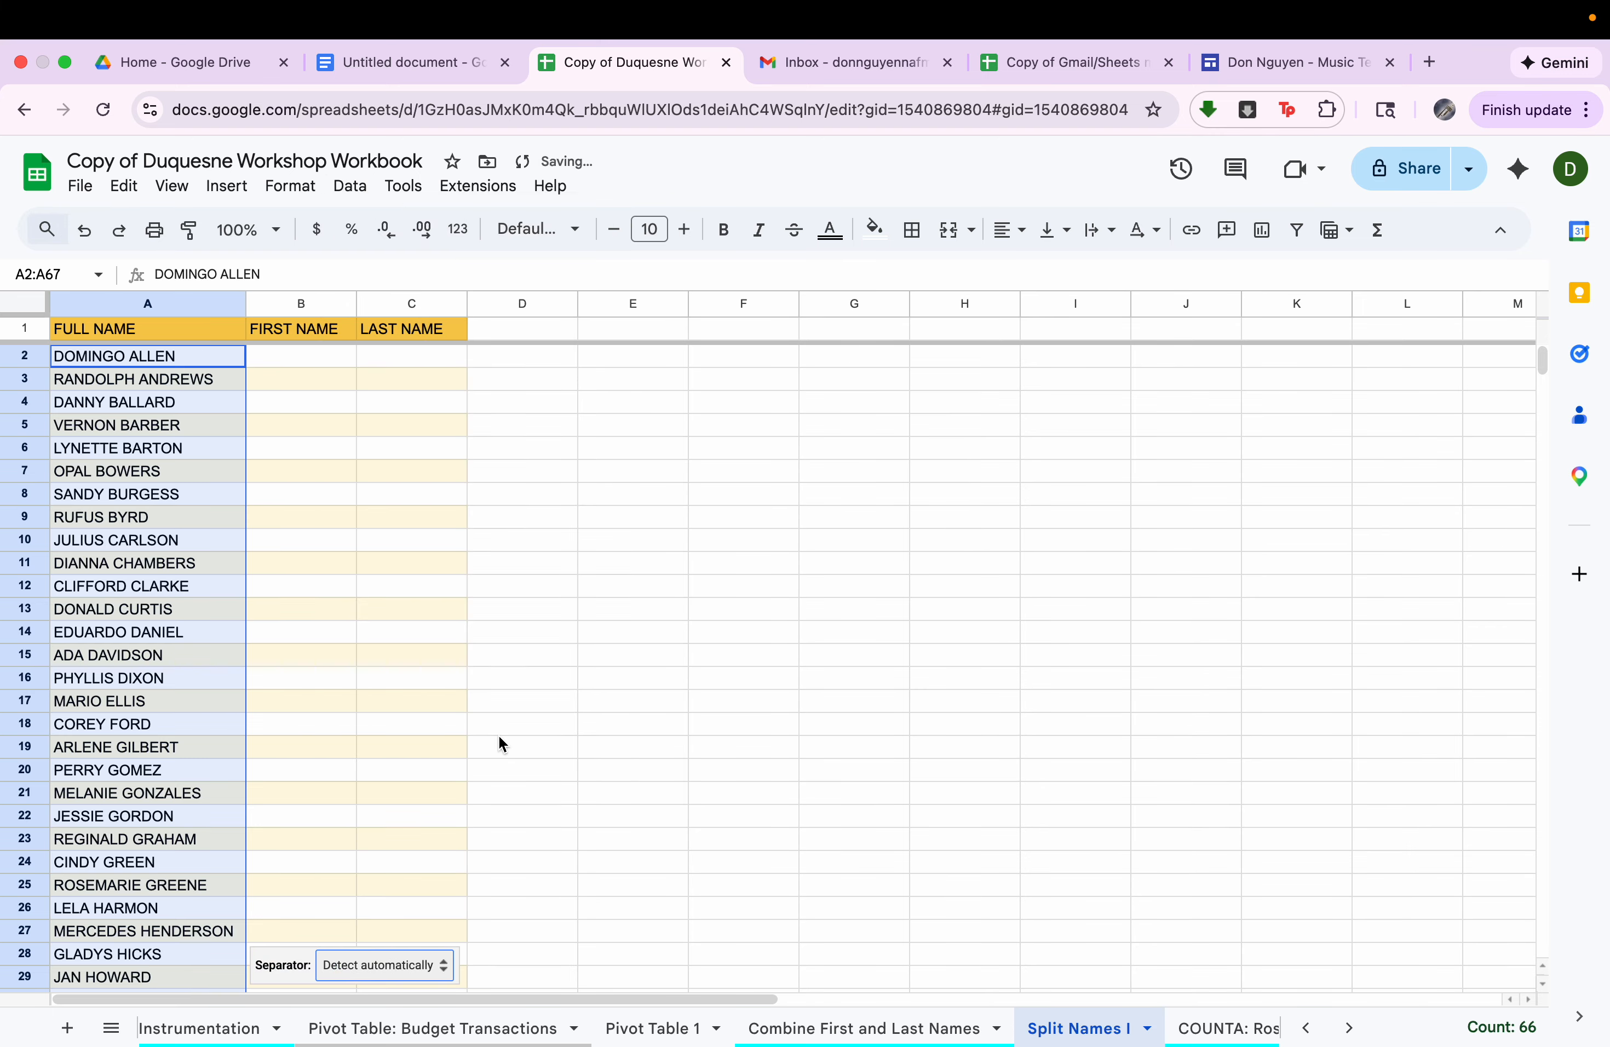
pyautogui.click(377, 965)
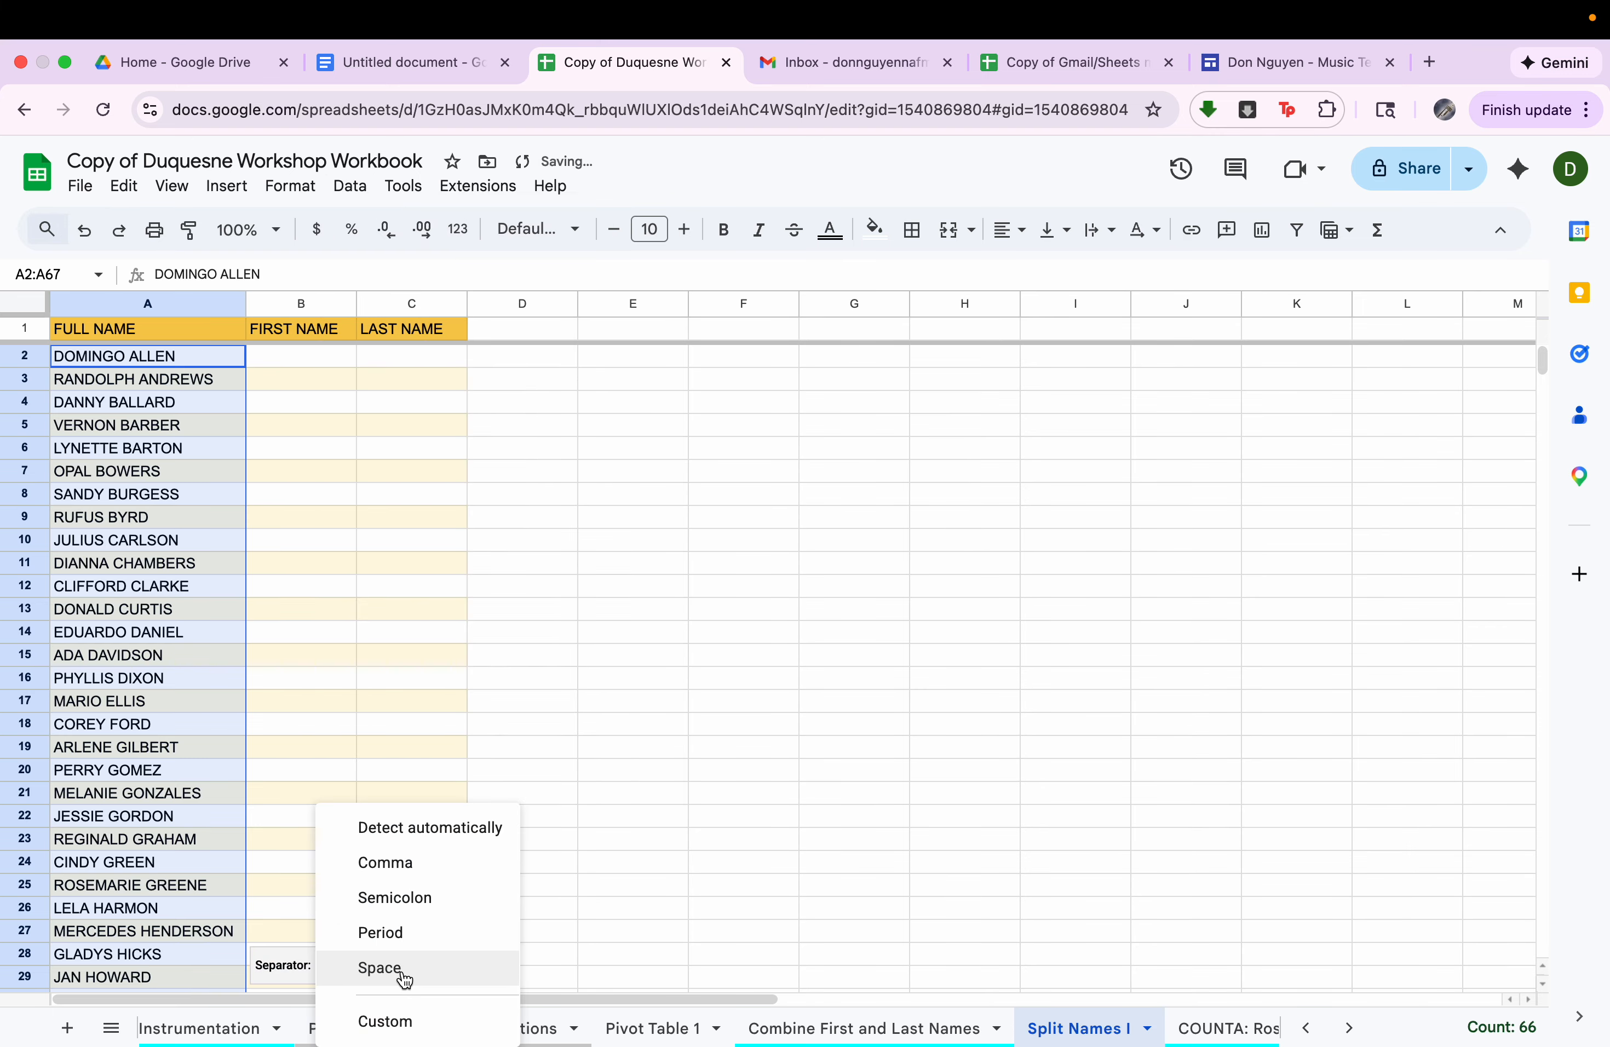
pyautogui.click(402, 971)
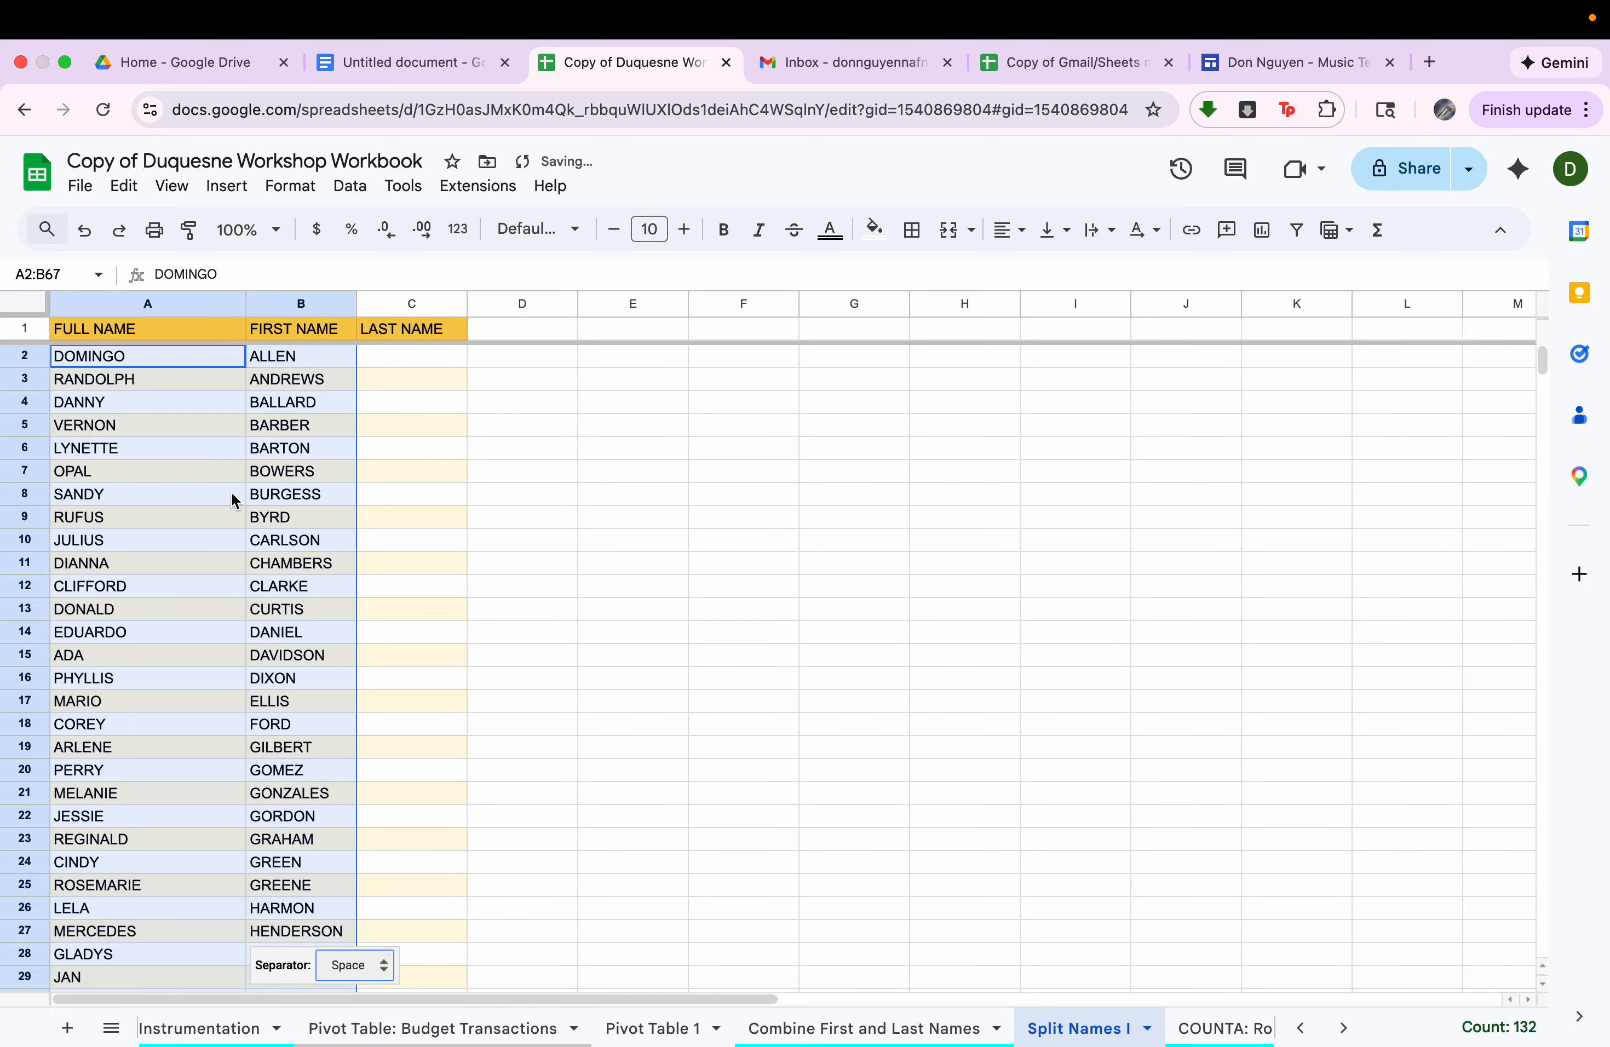
pyautogui.scroll(-10, 231, 500)
pyautogui.scroll(10, 231, 500)
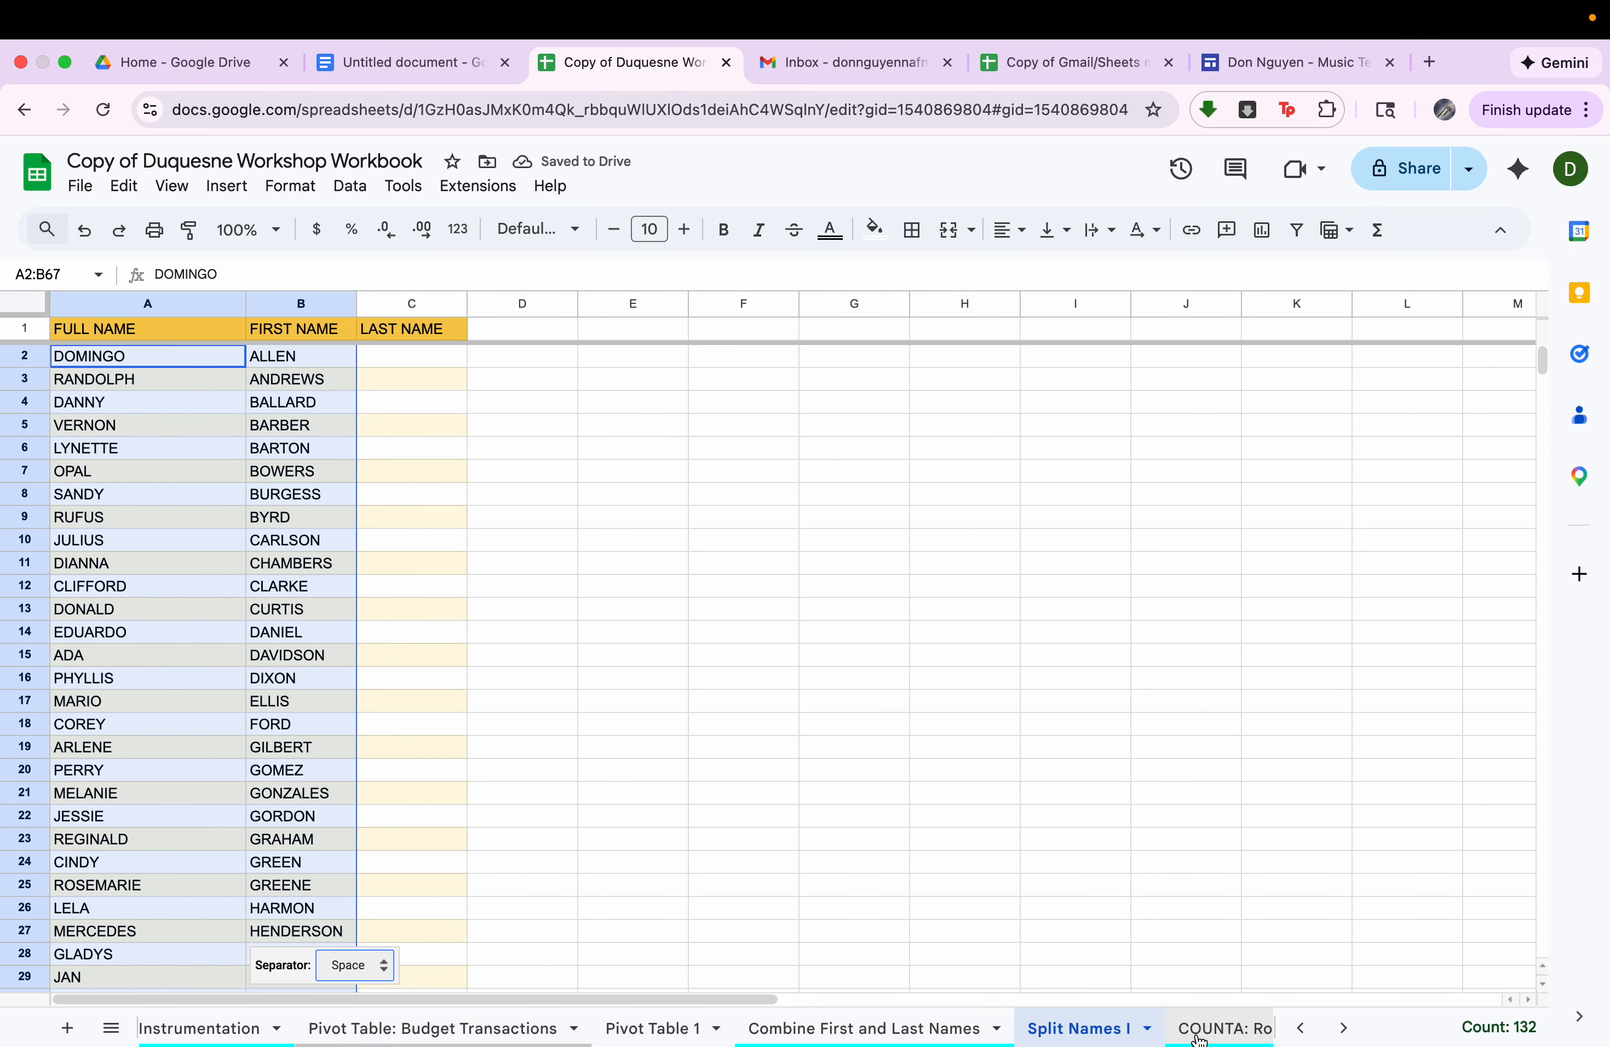
# Open the COUNTA: Roster sheet and look through its student list.
pyautogui.hscroll(3, 1057, 1031)
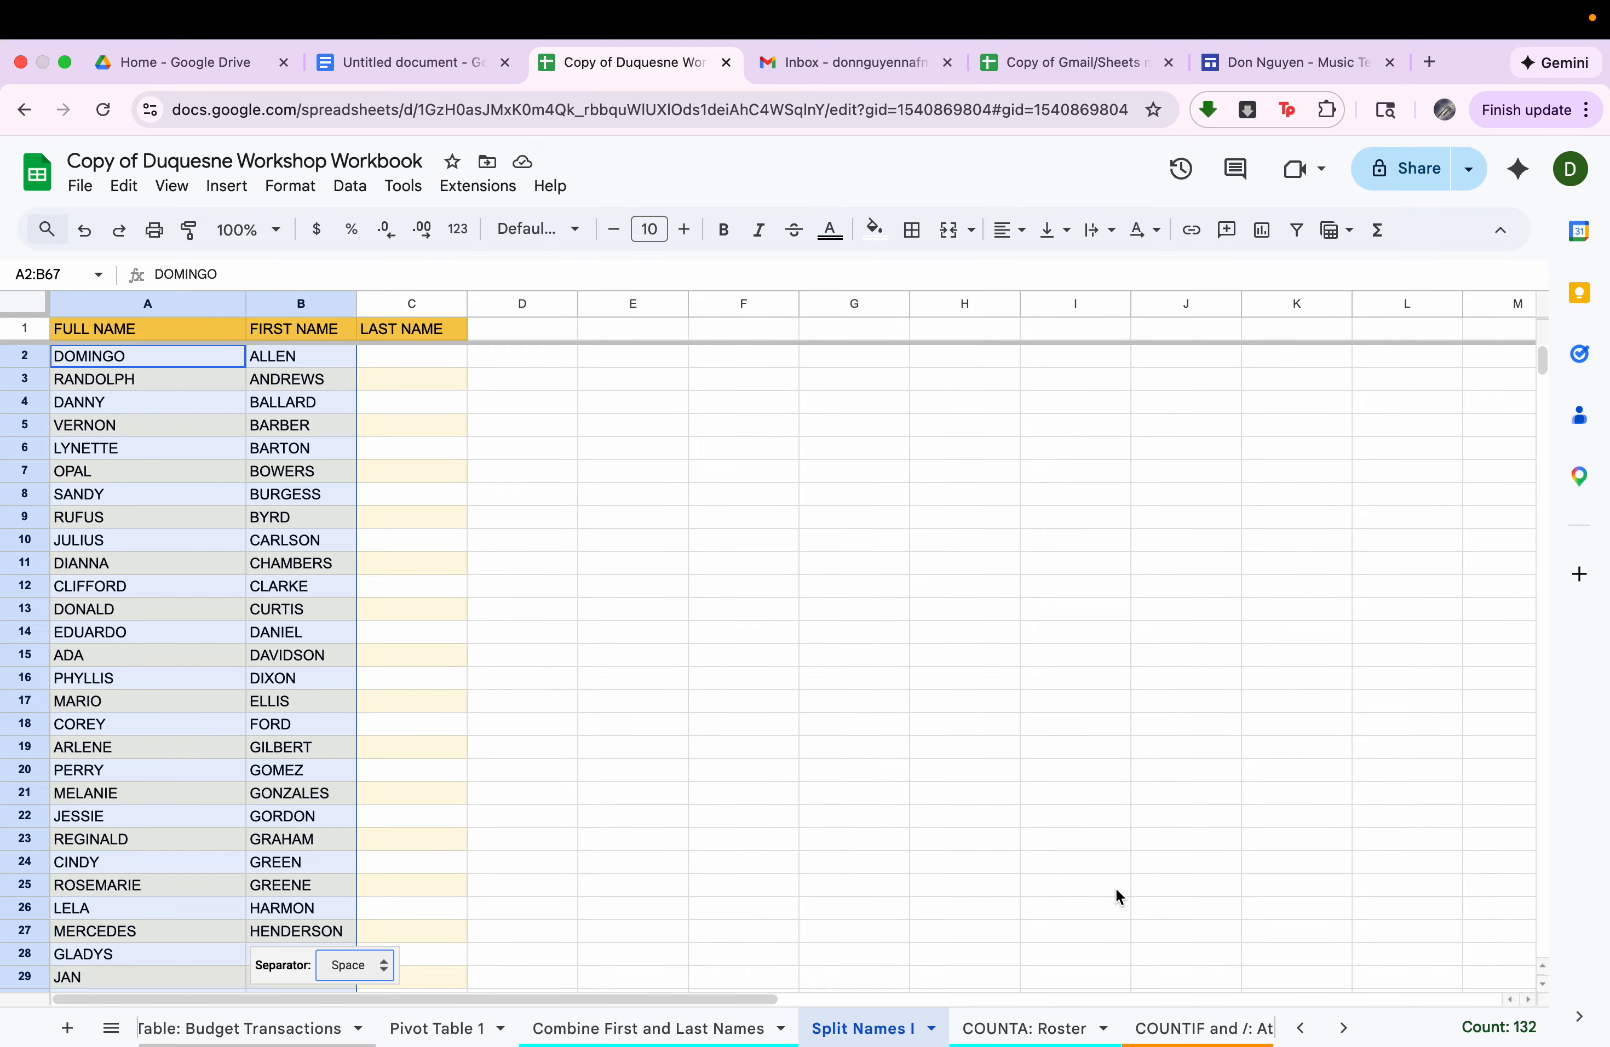
pyautogui.click(1021, 1031)
pyautogui.scroll(-10, 991, 853)
pyautogui.scroll(10, 990, 843)
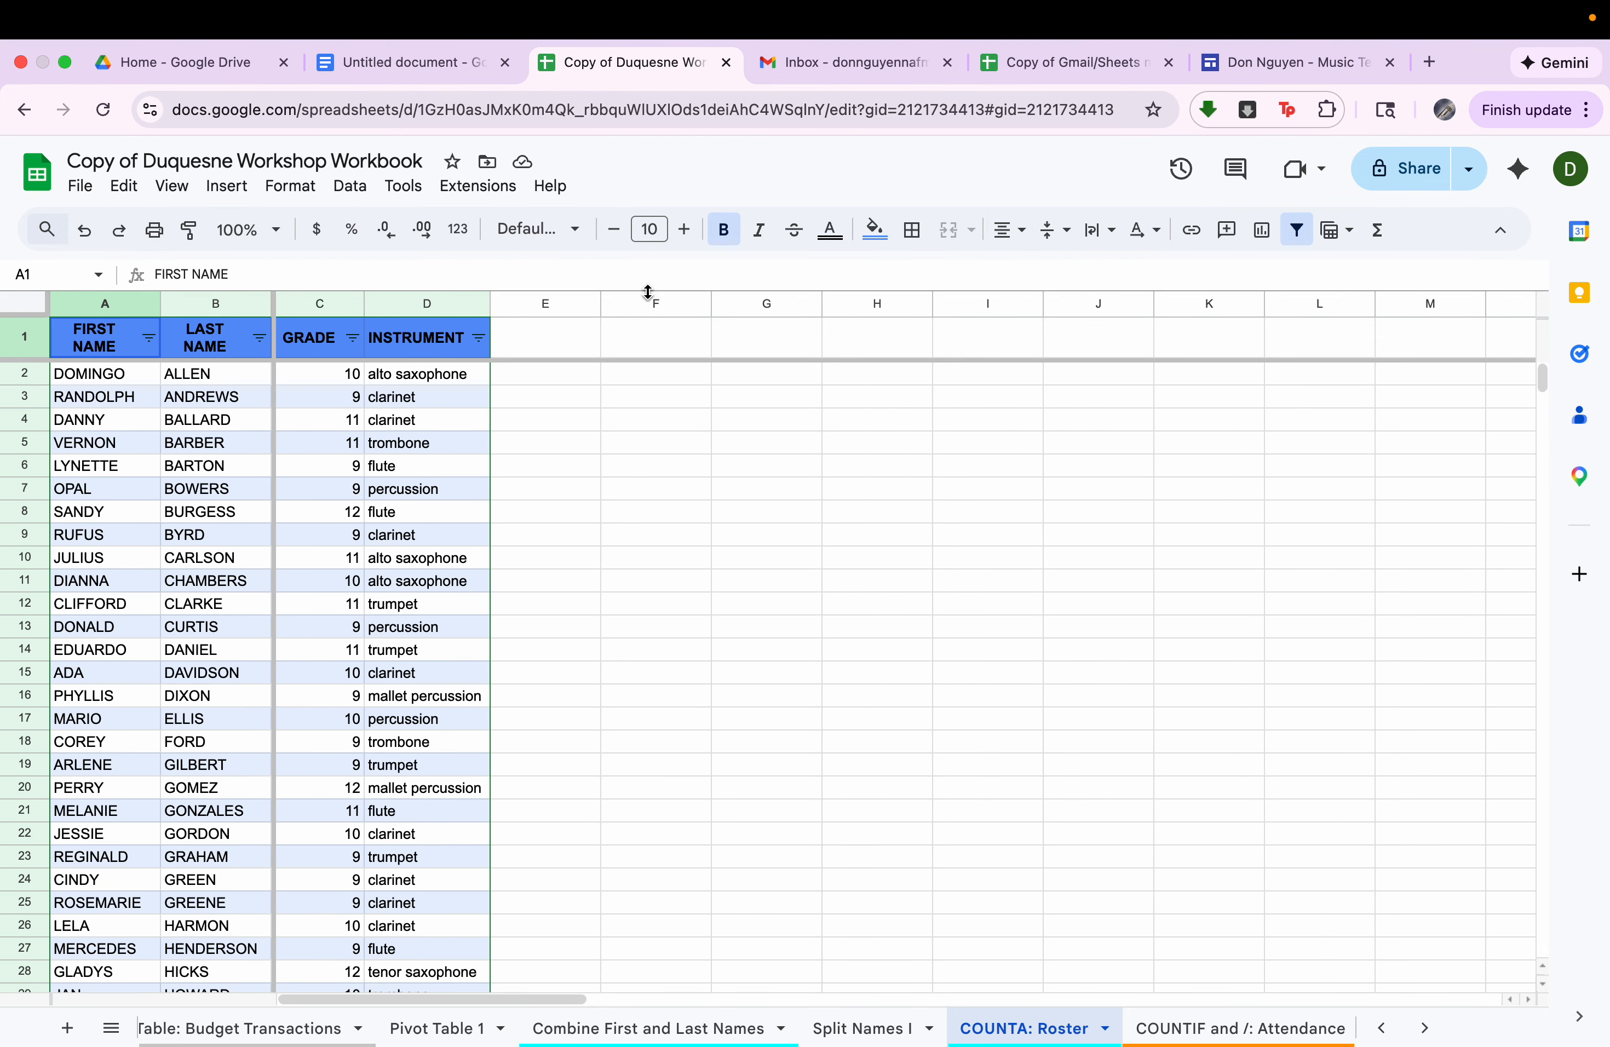
# Count the roster's first names in cell F2 with =COUNTA(A2:A90) and check the finished formula.
pyautogui.click(698, 374)
pyautogui.write('=counta')
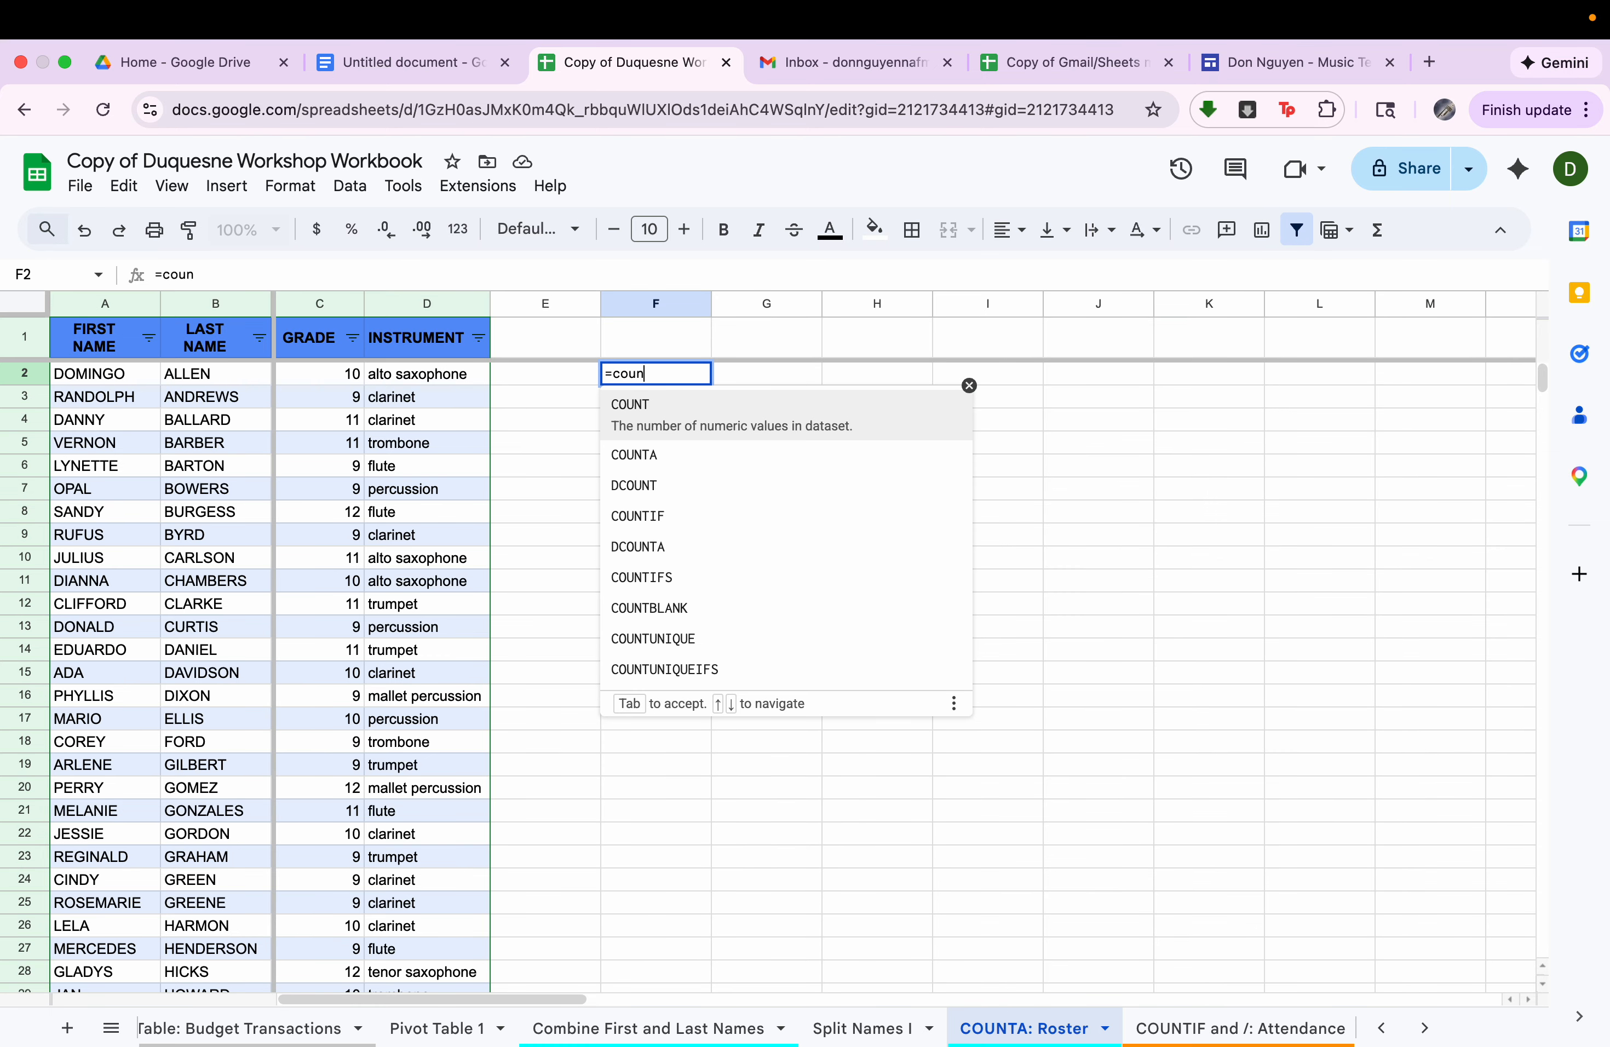
pyautogui.press('Tab')
pyautogui.click(129, 375)
pyautogui.hotkey('ctrl', 'shift', 'Down')
pyautogui.moveTo(129, 374); pyautogui.dragTo(101, 1041)
pyautogui.press('Return')
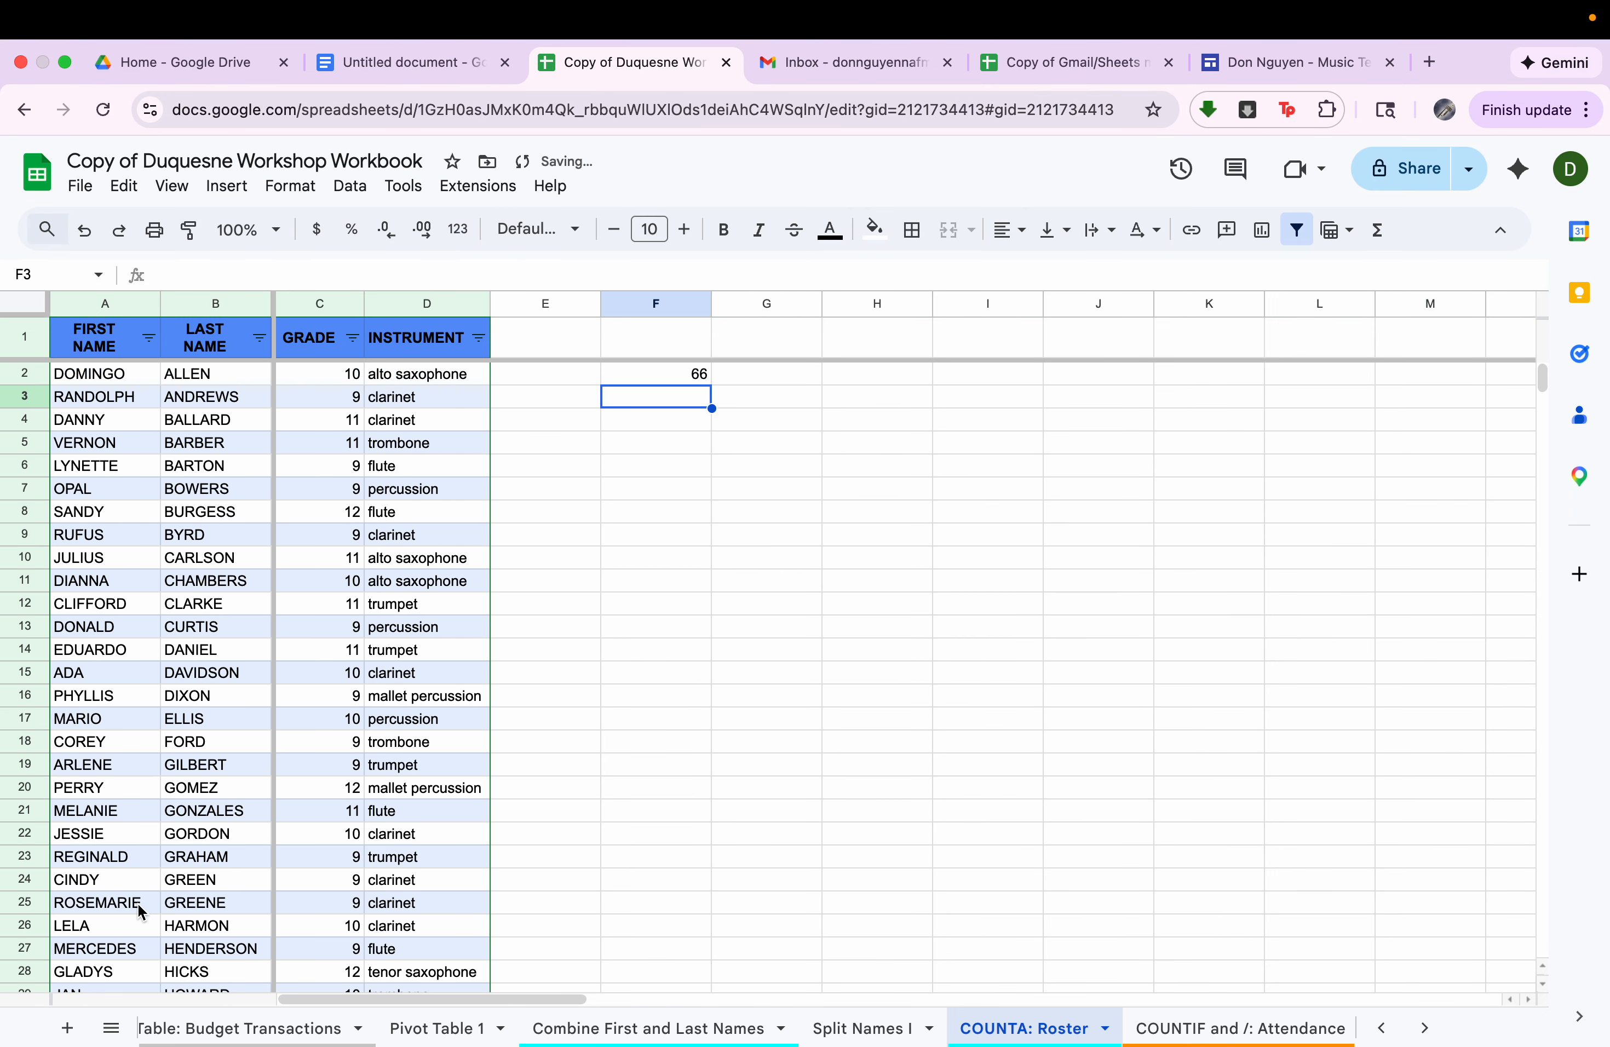
pyautogui.click(650, 376)
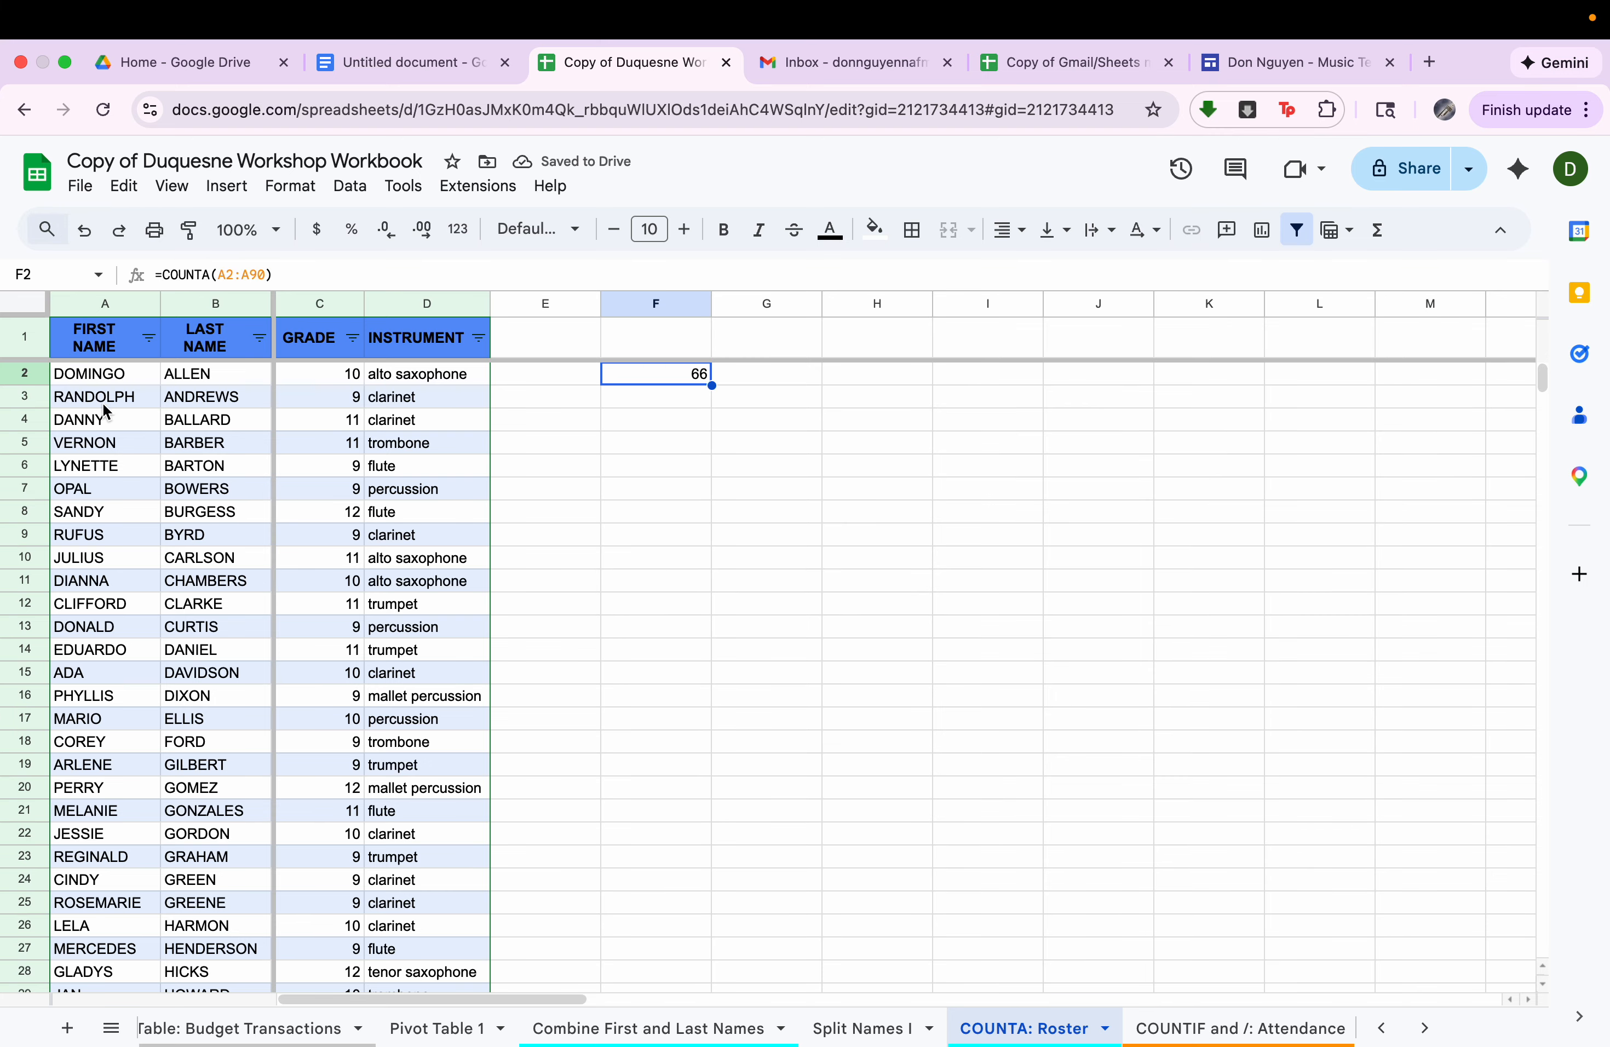
# Clear the student entry in A3:D3 and check how the count in F2 responds.
pyautogui.moveTo(109, 398); pyautogui.dragTo(379, 410)
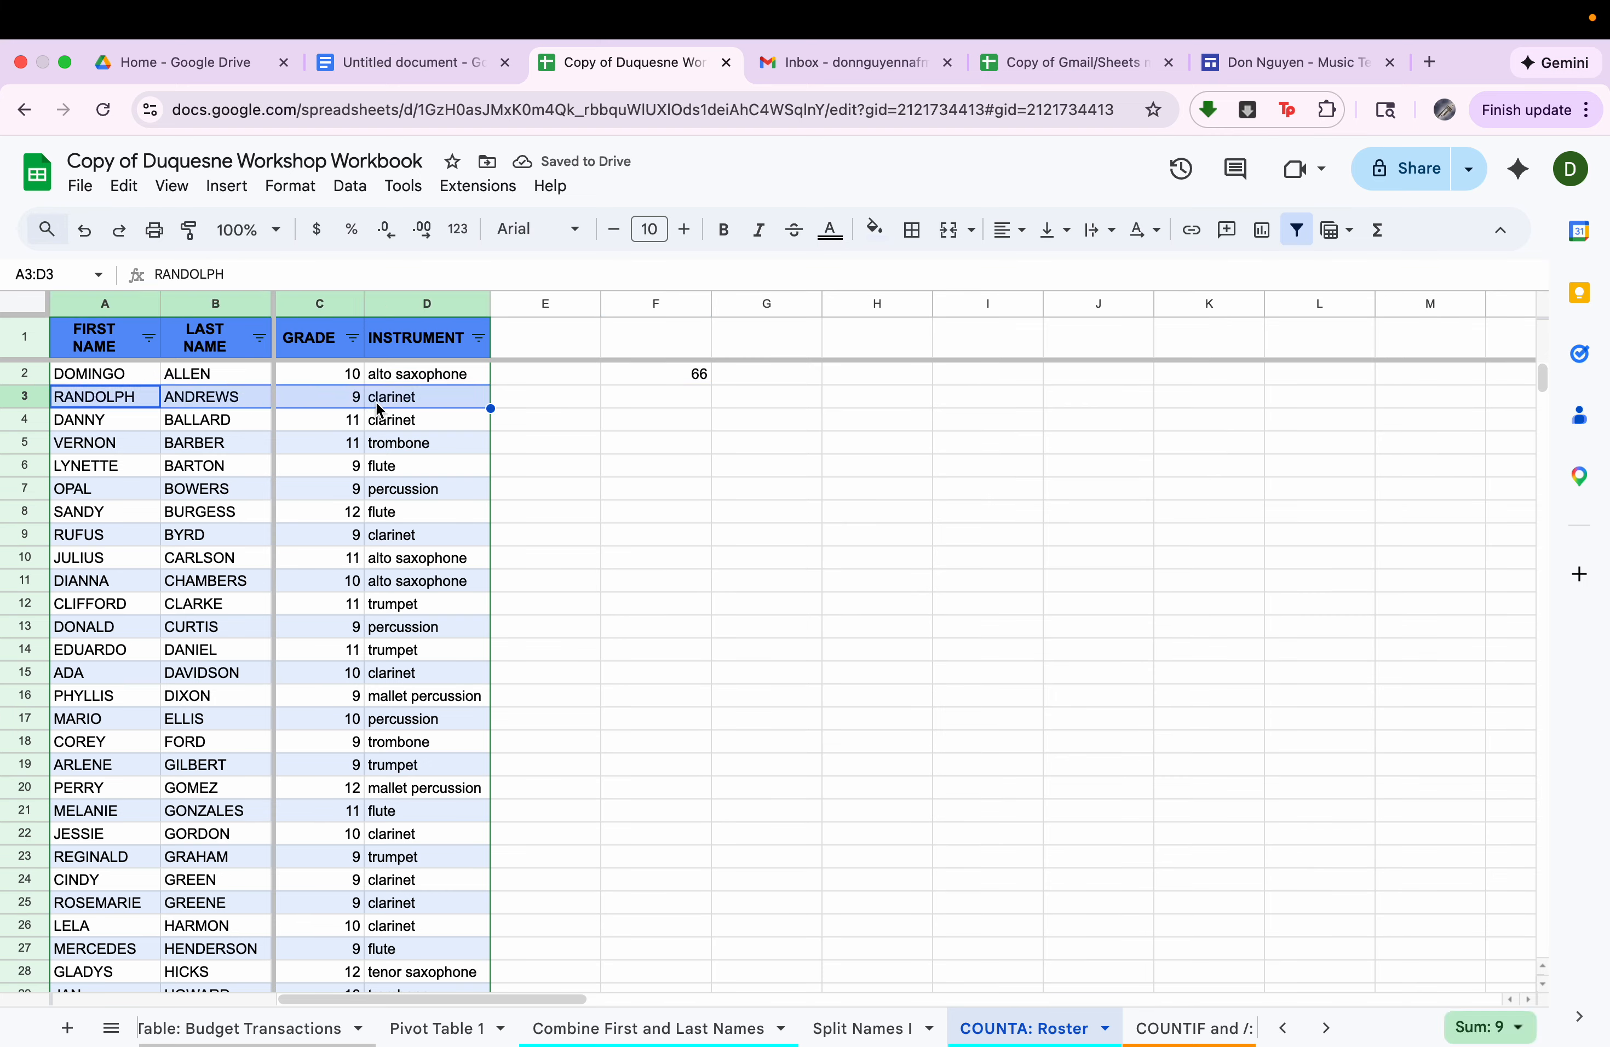
pyautogui.press('Delete')
pyautogui.click(664, 383)
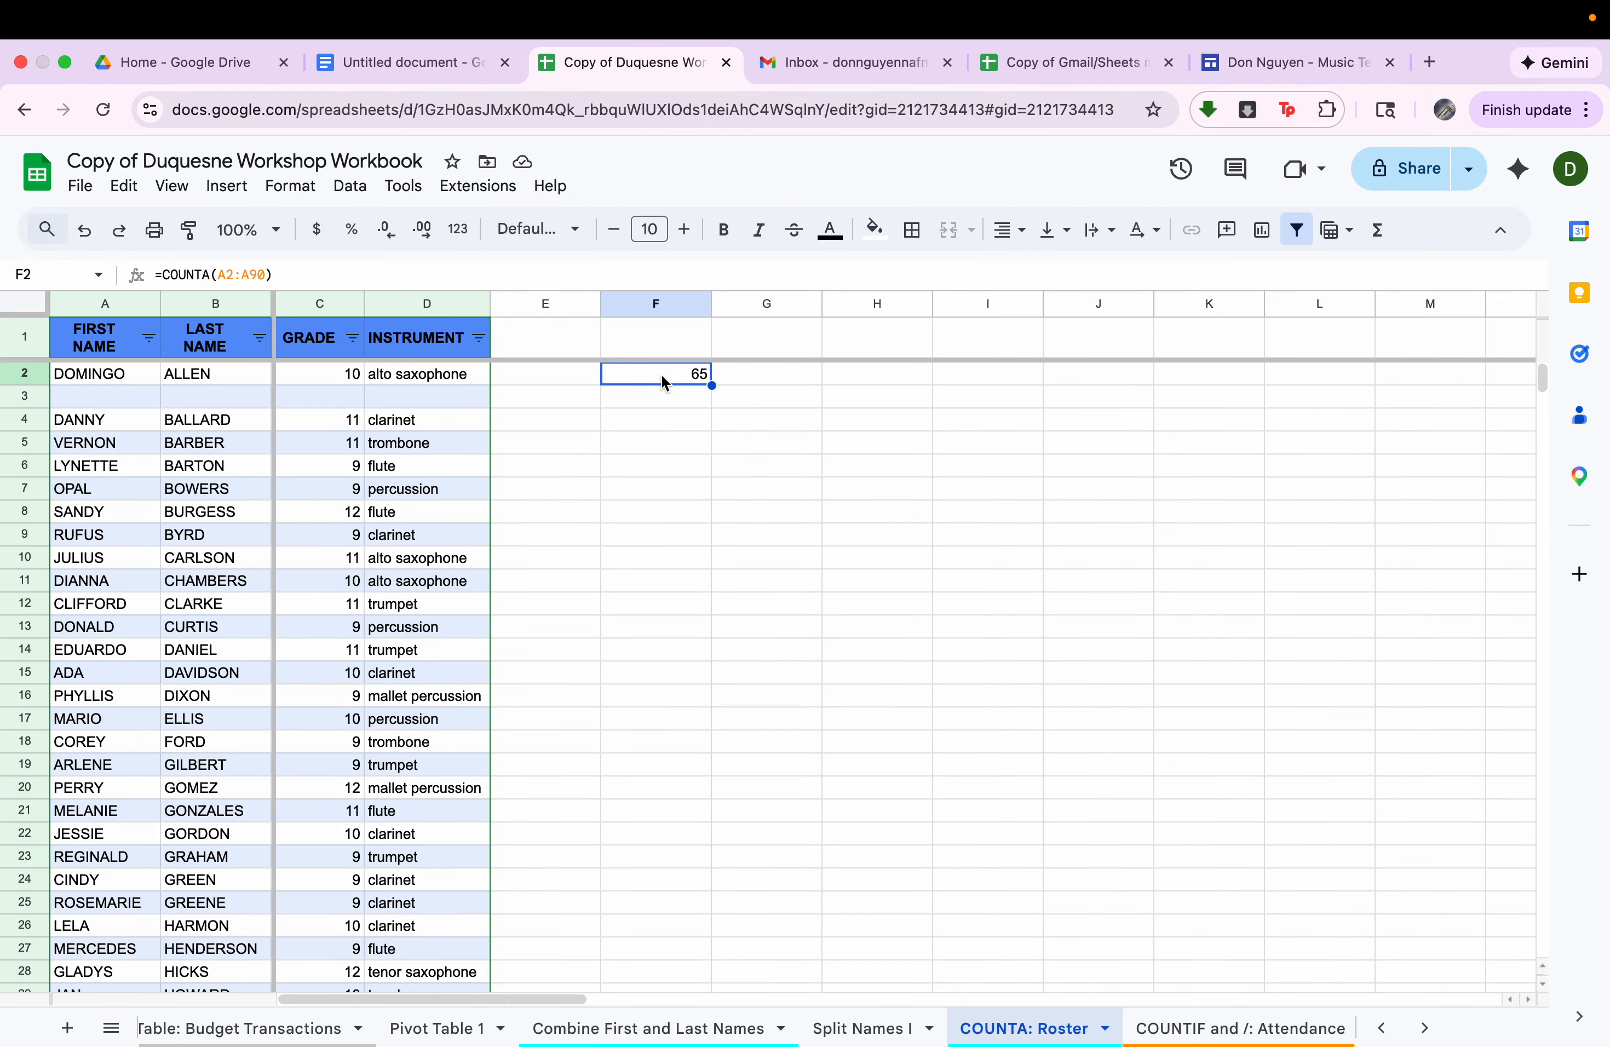
# Open the COUNTIF and /: Attendance sheet and examine the attendance marks in the Week of 11/12 Lessons column.
pyautogui.click(1258, 1027)
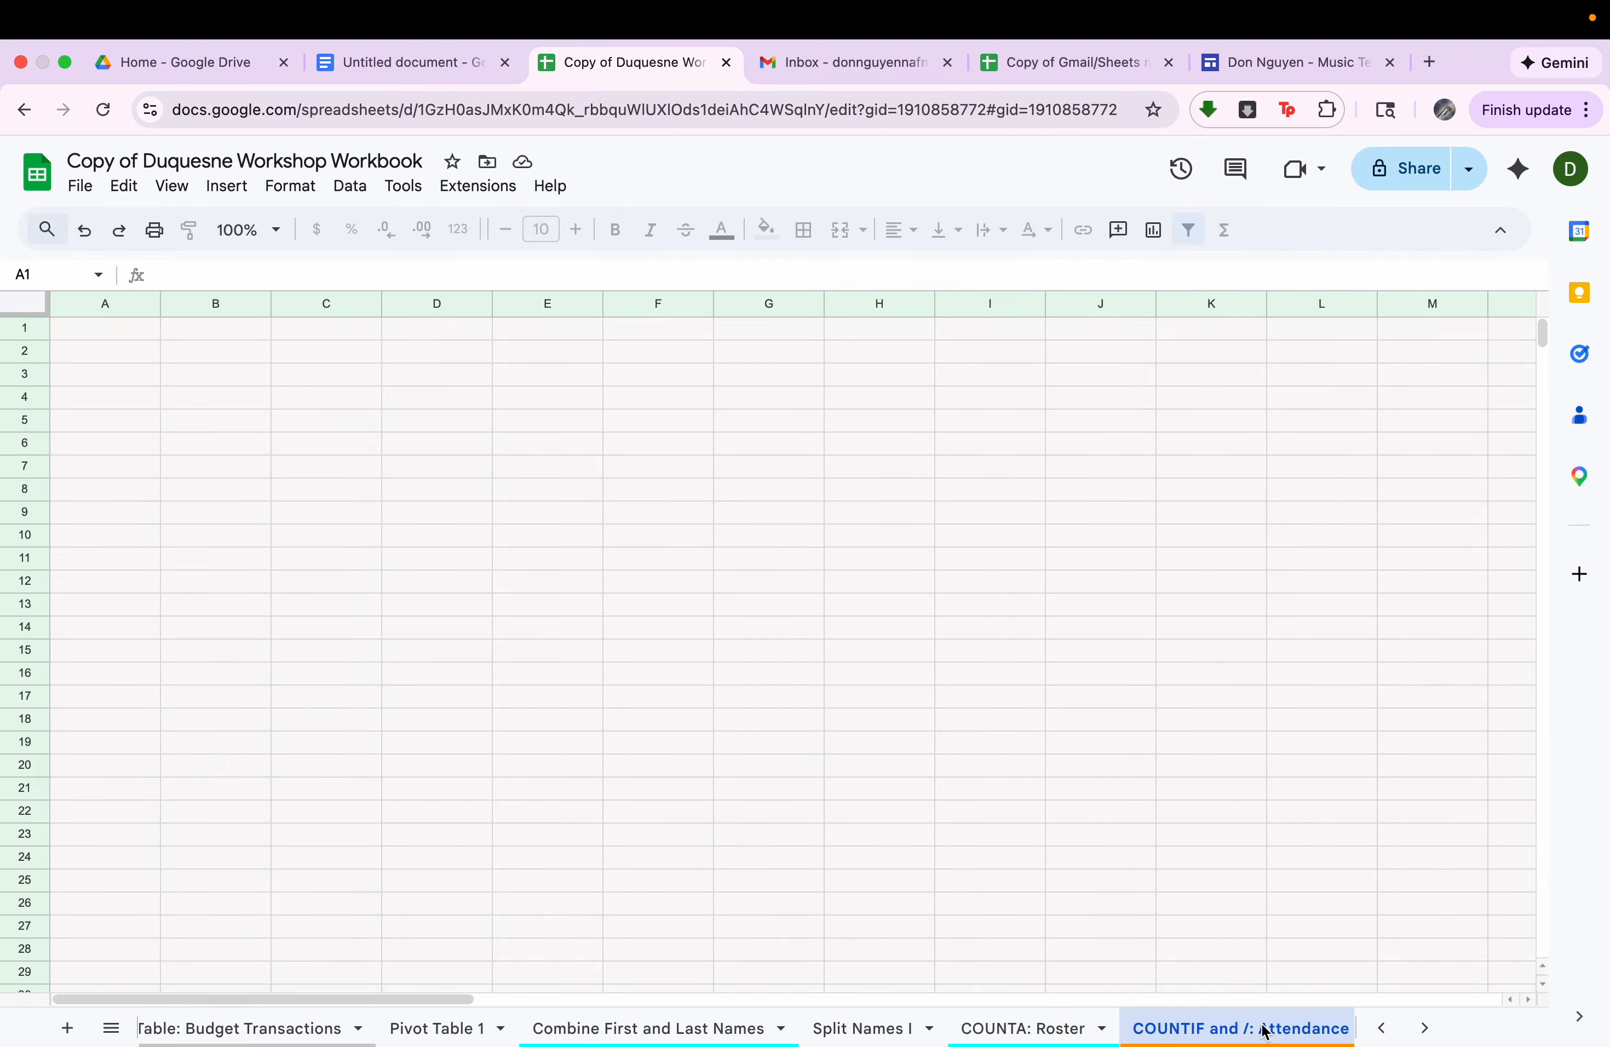
pyautogui.scroll(-20, 987, 770)
pyautogui.scroll(8, 988, 771)
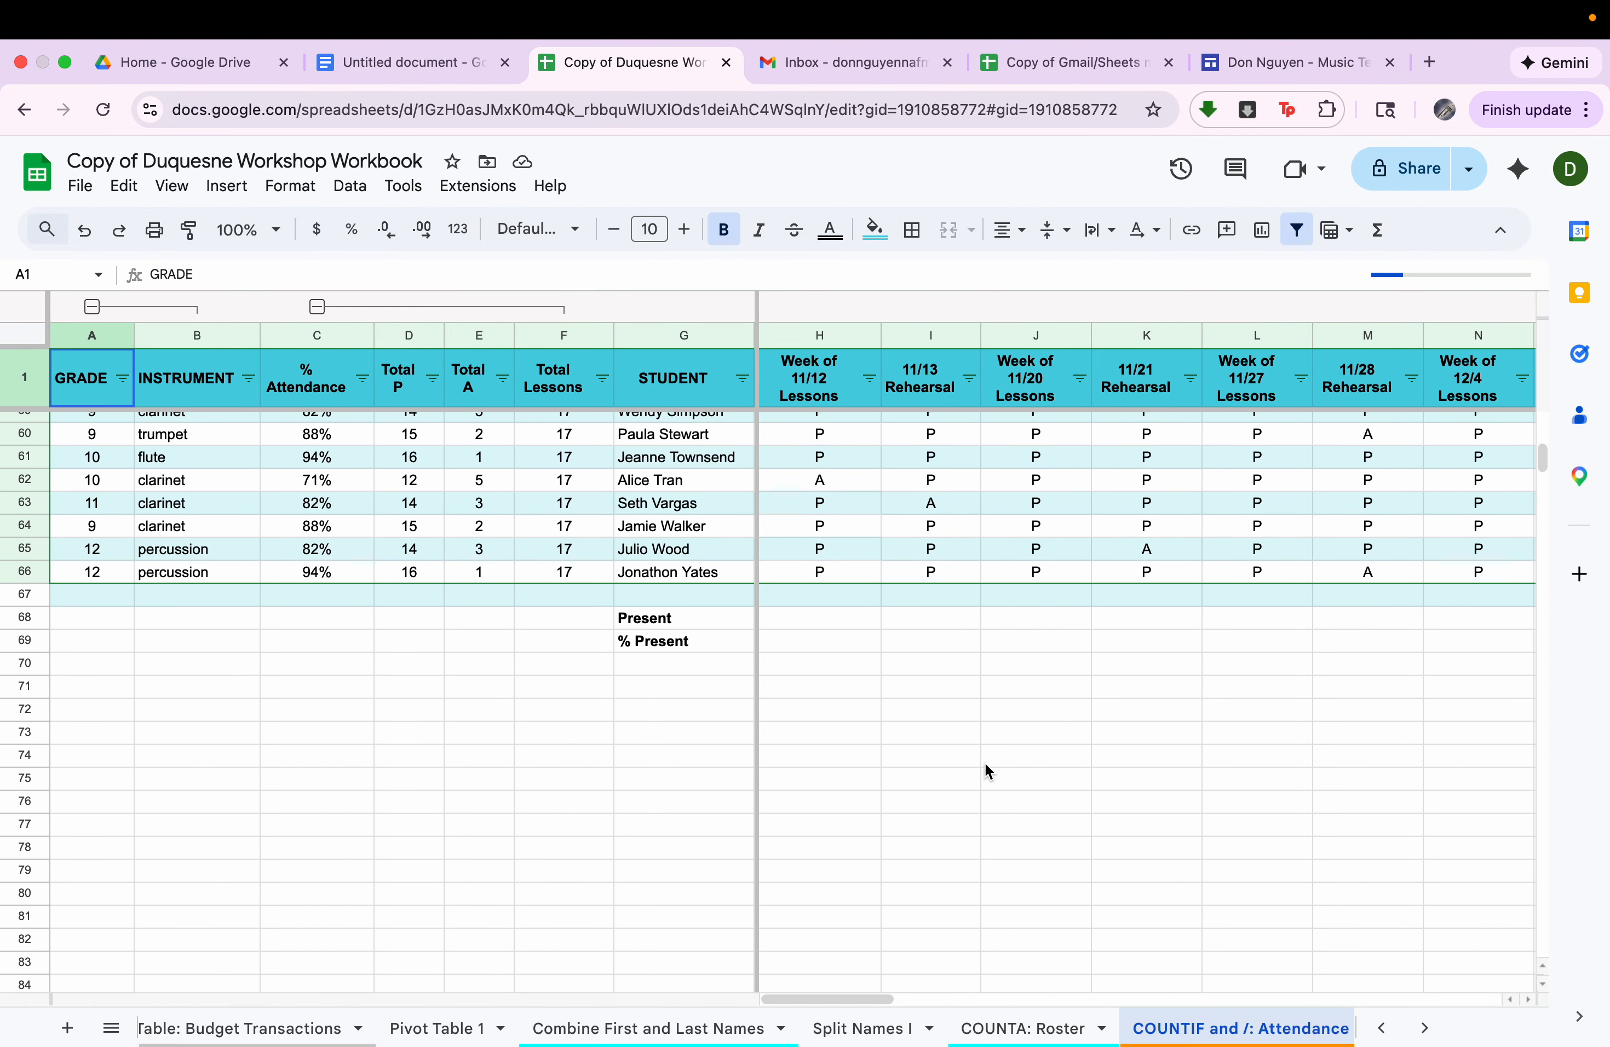
pyautogui.scroll(12, 988, 771)
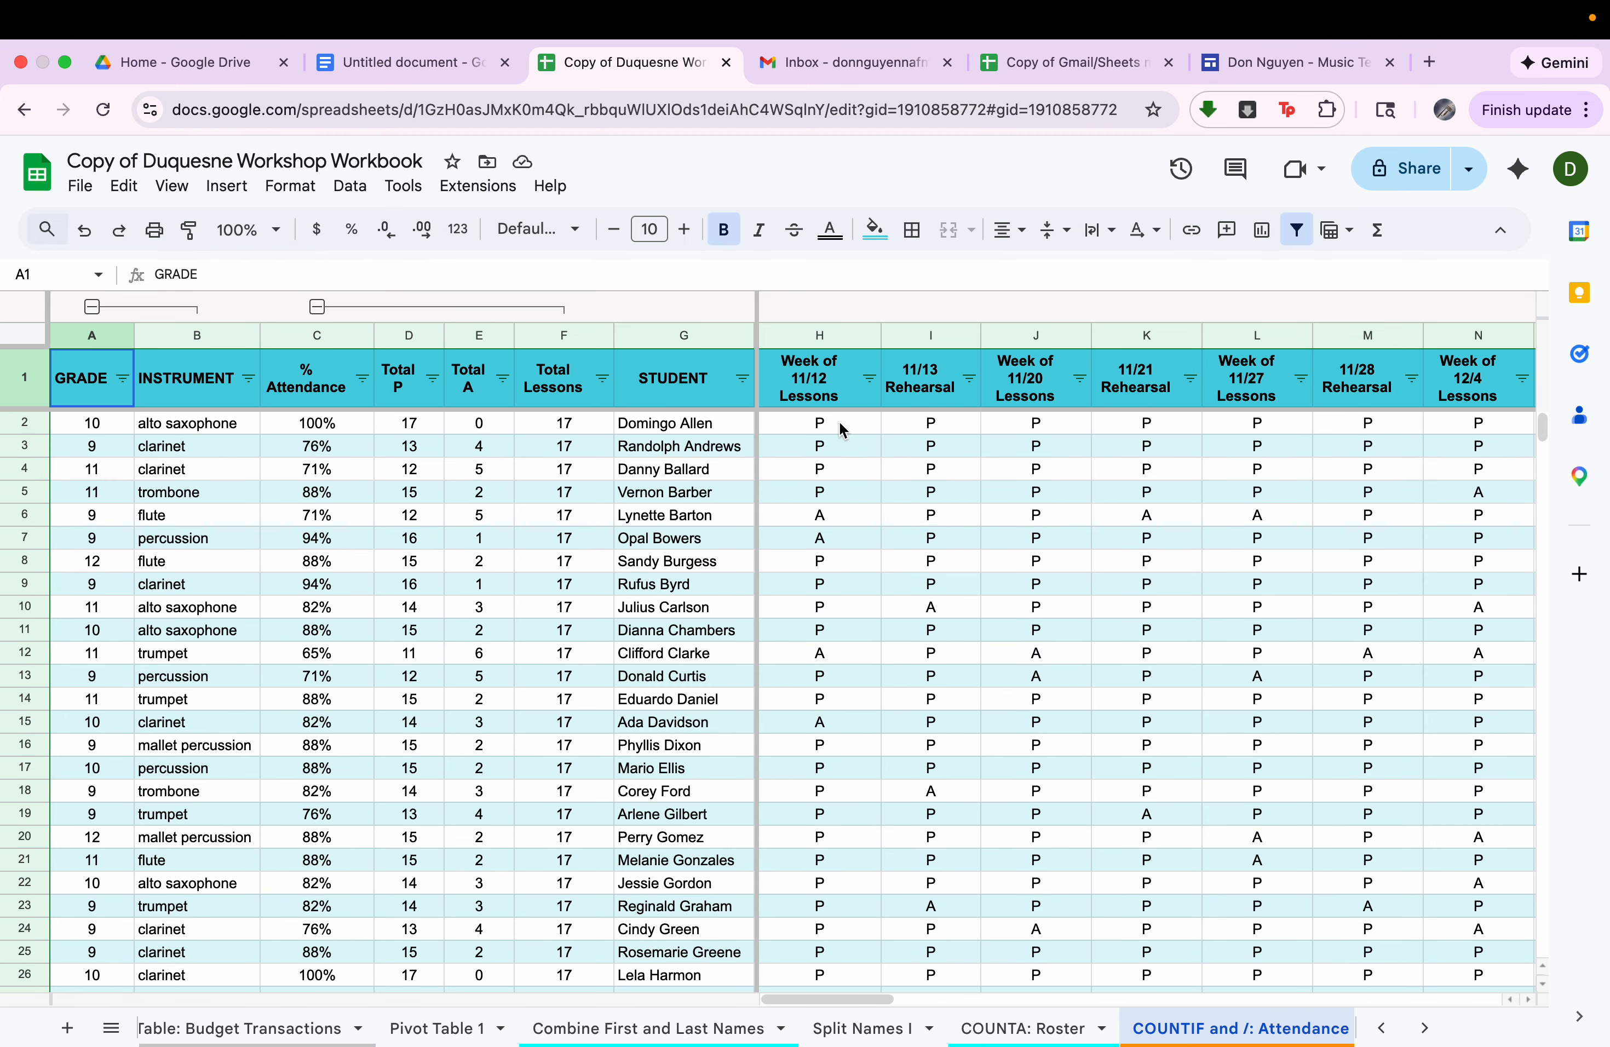
pyautogui.scroll(-10, 844, 431)
pyautogui.scroll(13, 843, 431)
pyautogui.moveTo(843, 431); pyautogui.dragTo(827, 665)
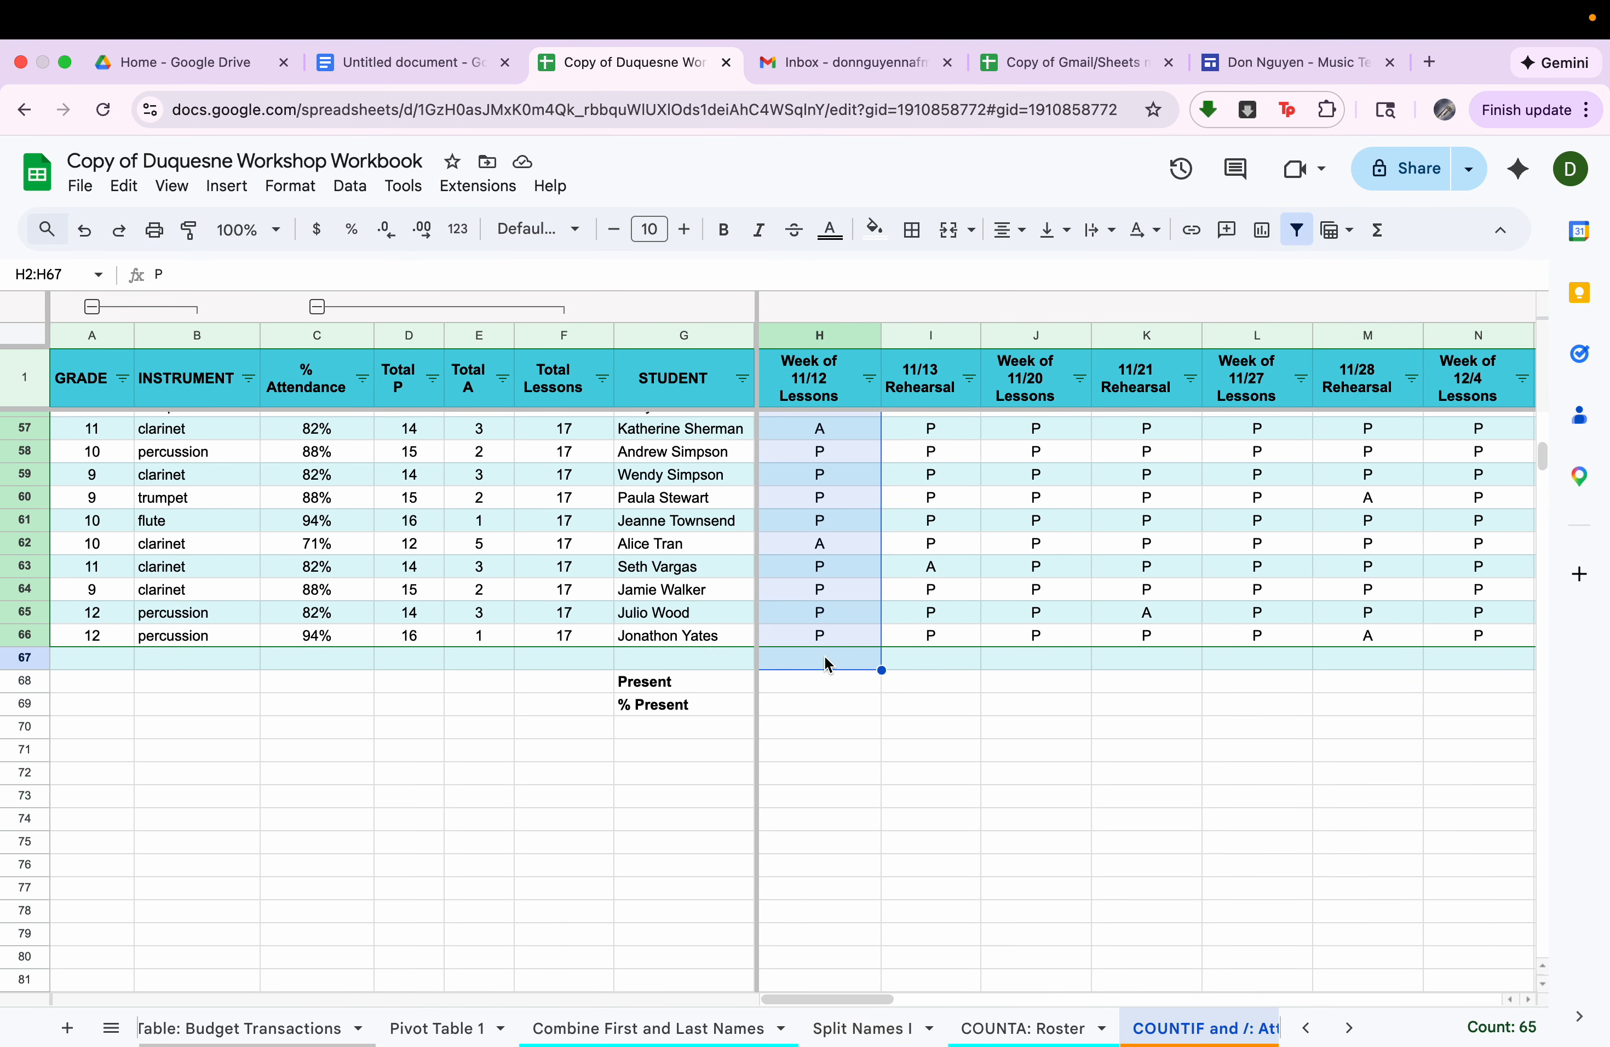
# Enter =countif(H2:H66,"P") in the Present row at H68, reviewing its range and criterion, and reject the suggested autofill.
pyautogui.click(825, 694)
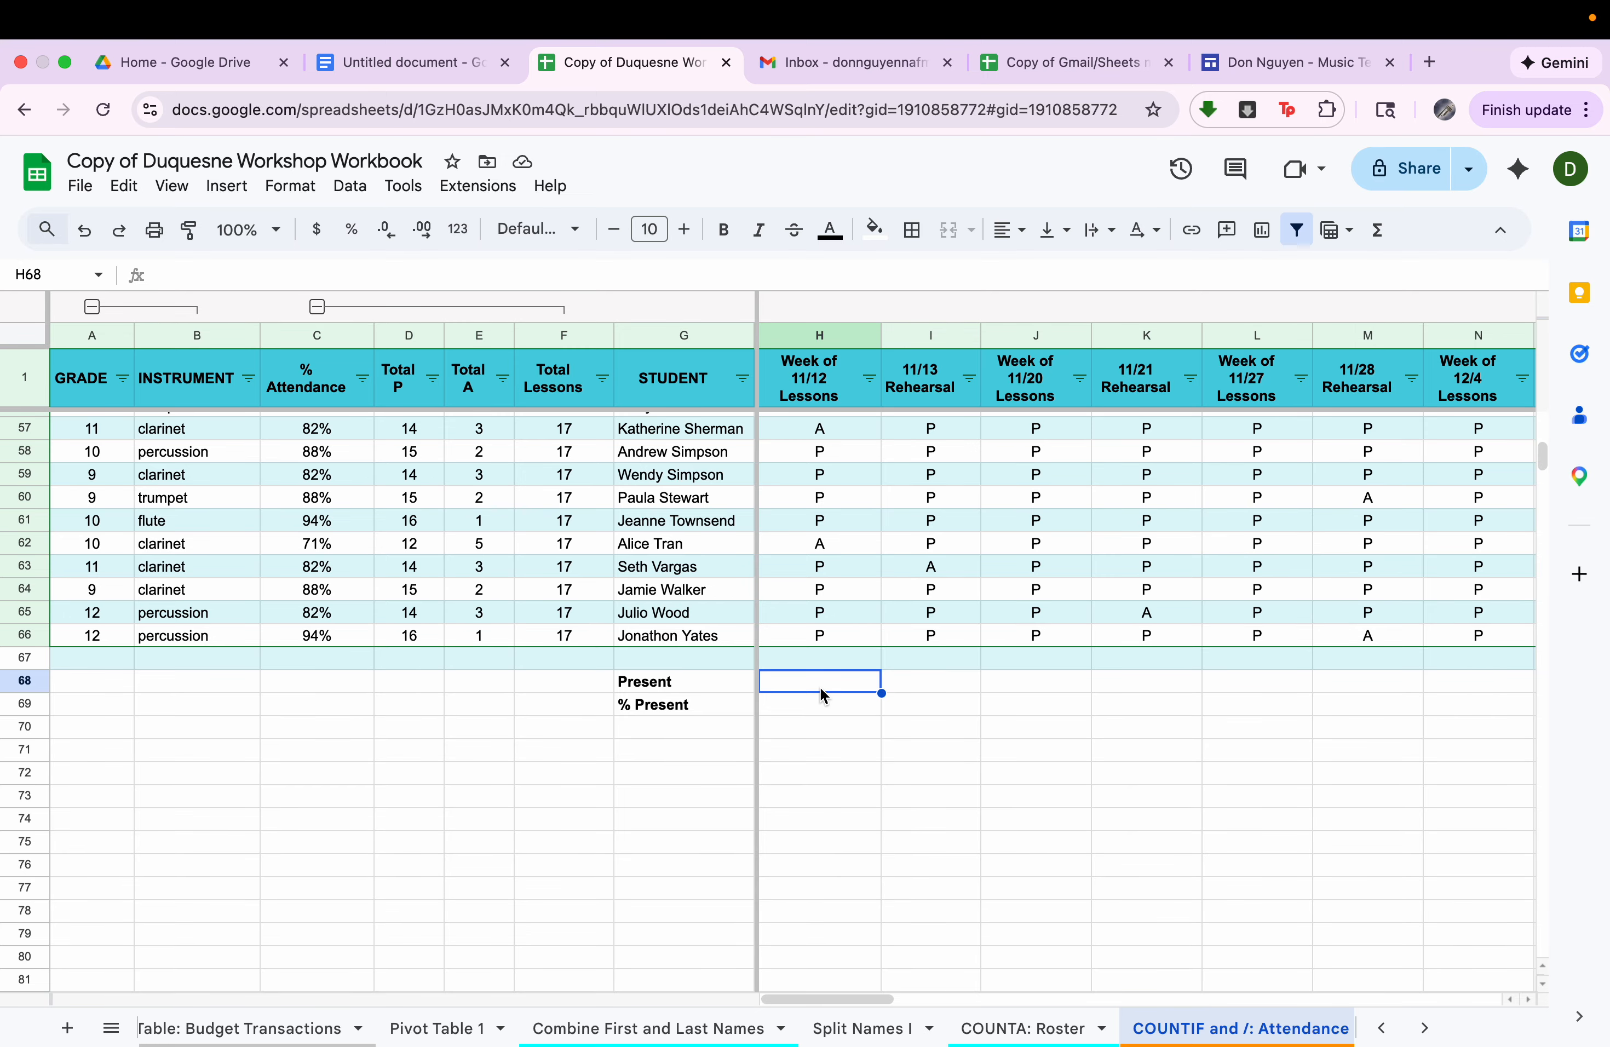
pyautogui.write('=countif')
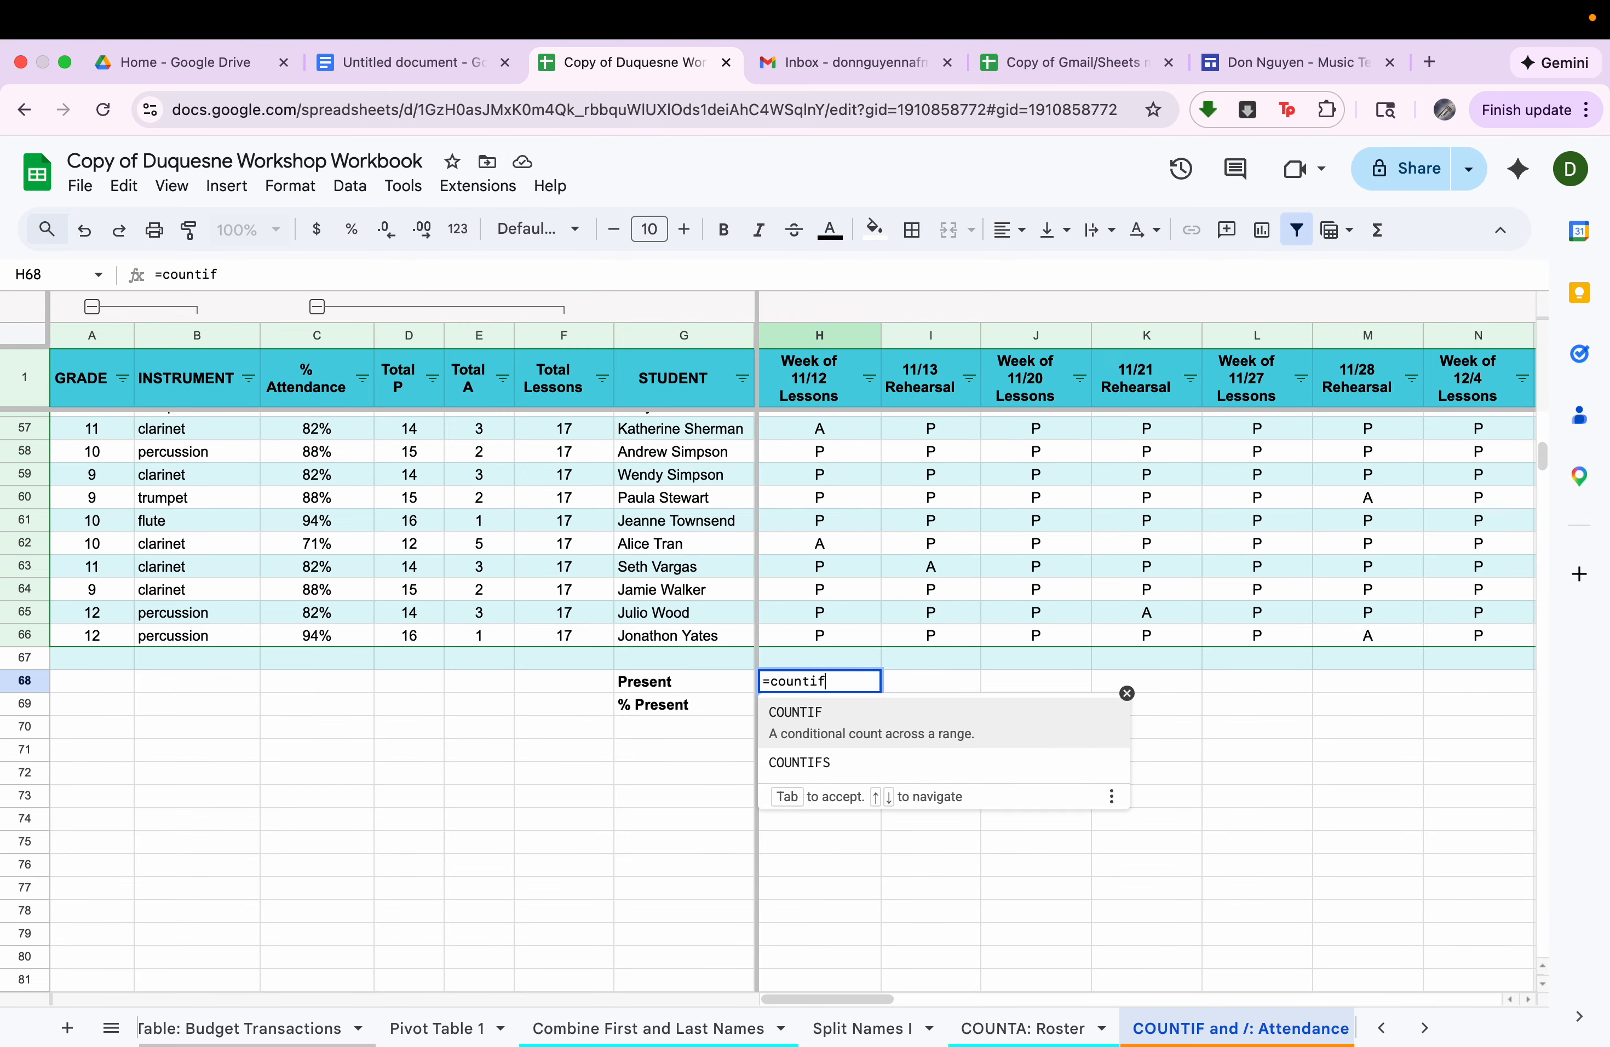
pyautogui.write('(')
pyautogui.scroll(15, 835, 517)
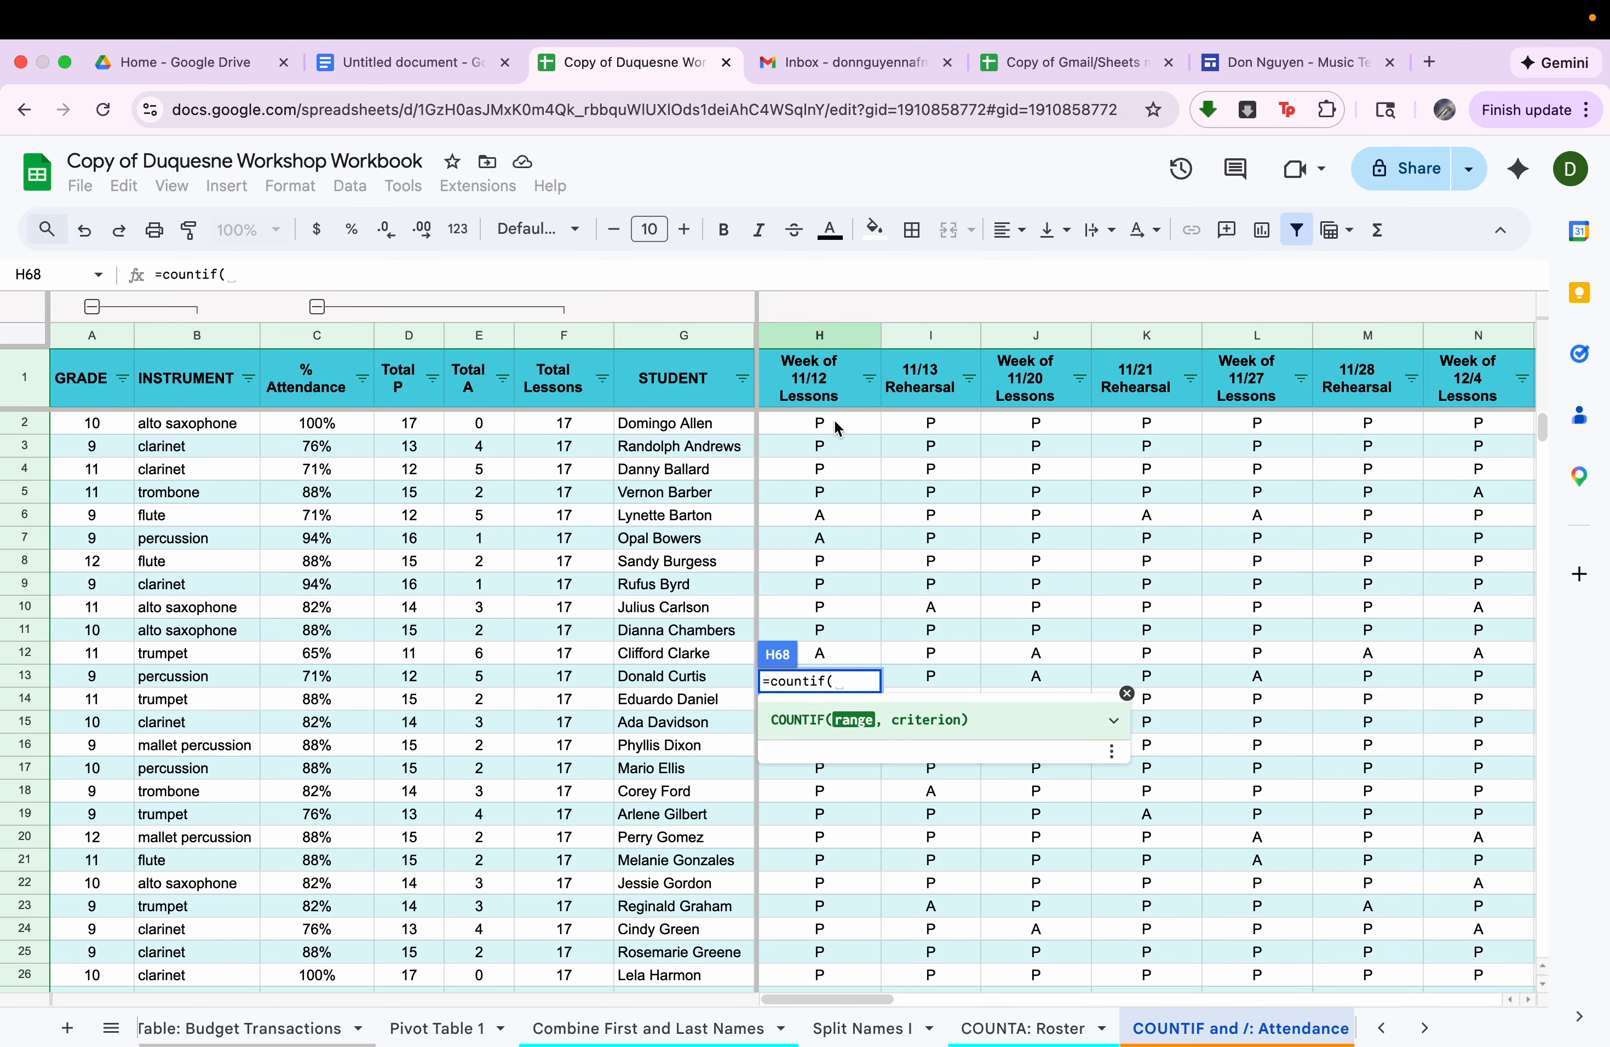
pyautogui.moveTo(839, 427); pyautogui.dragTo(783, 618)
pyautogui.write(', ')
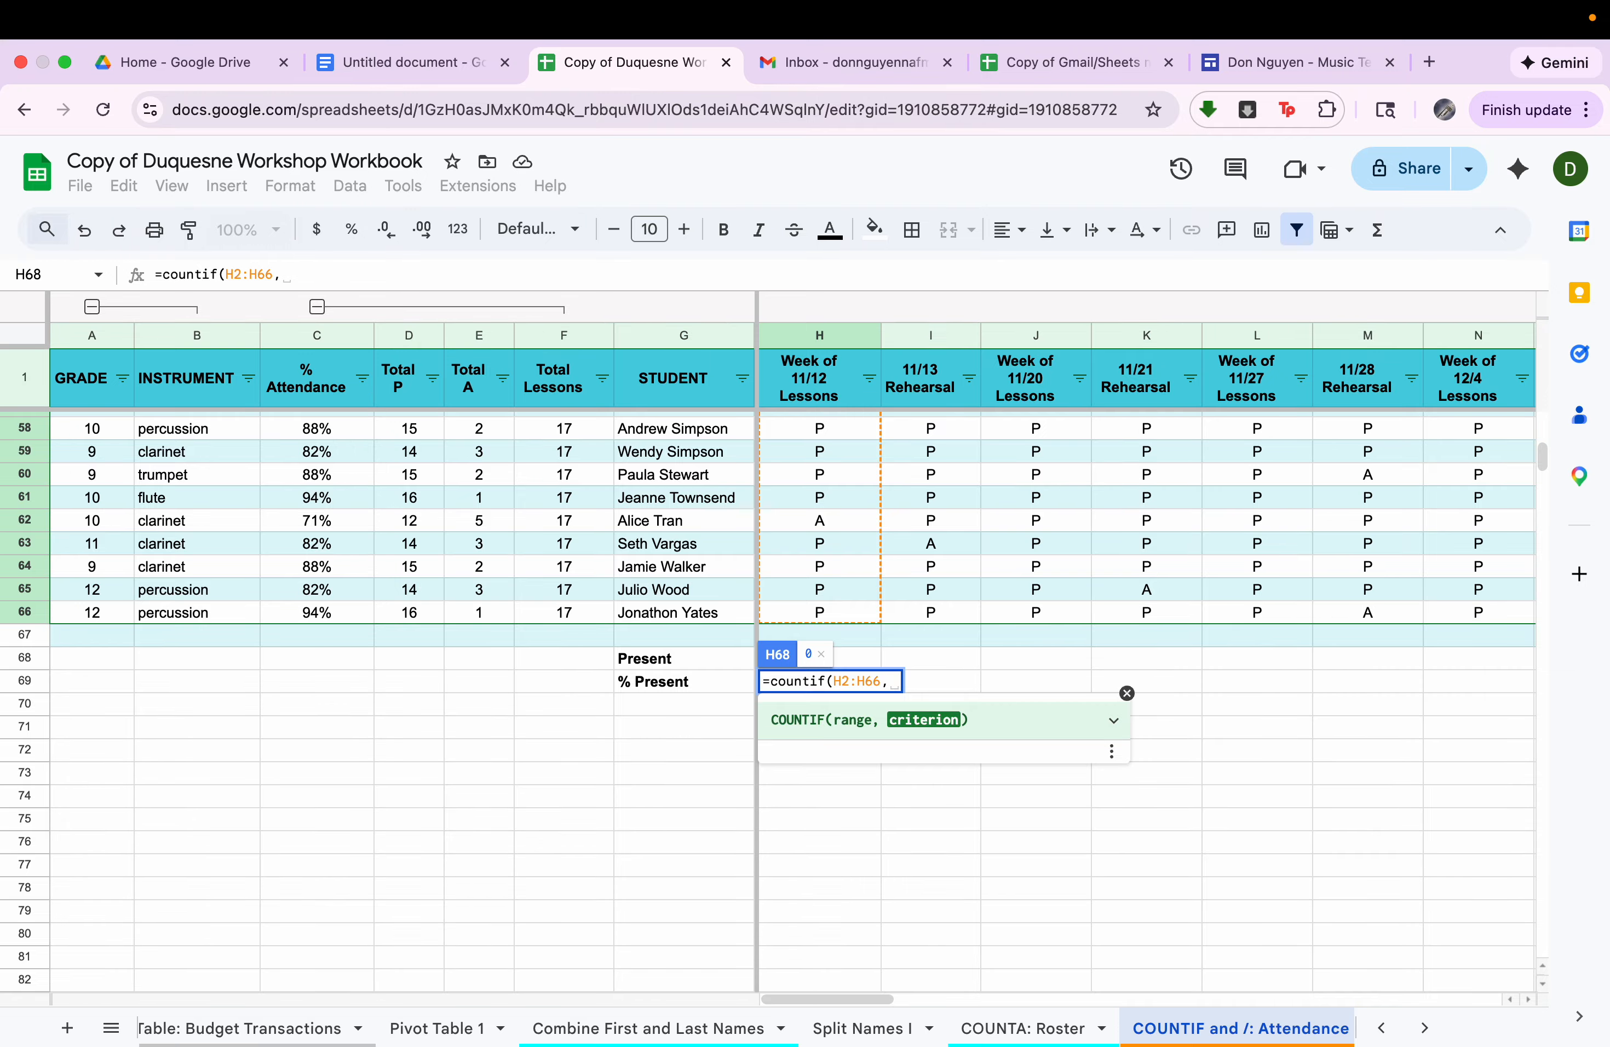
pyautogui.write('"P"')
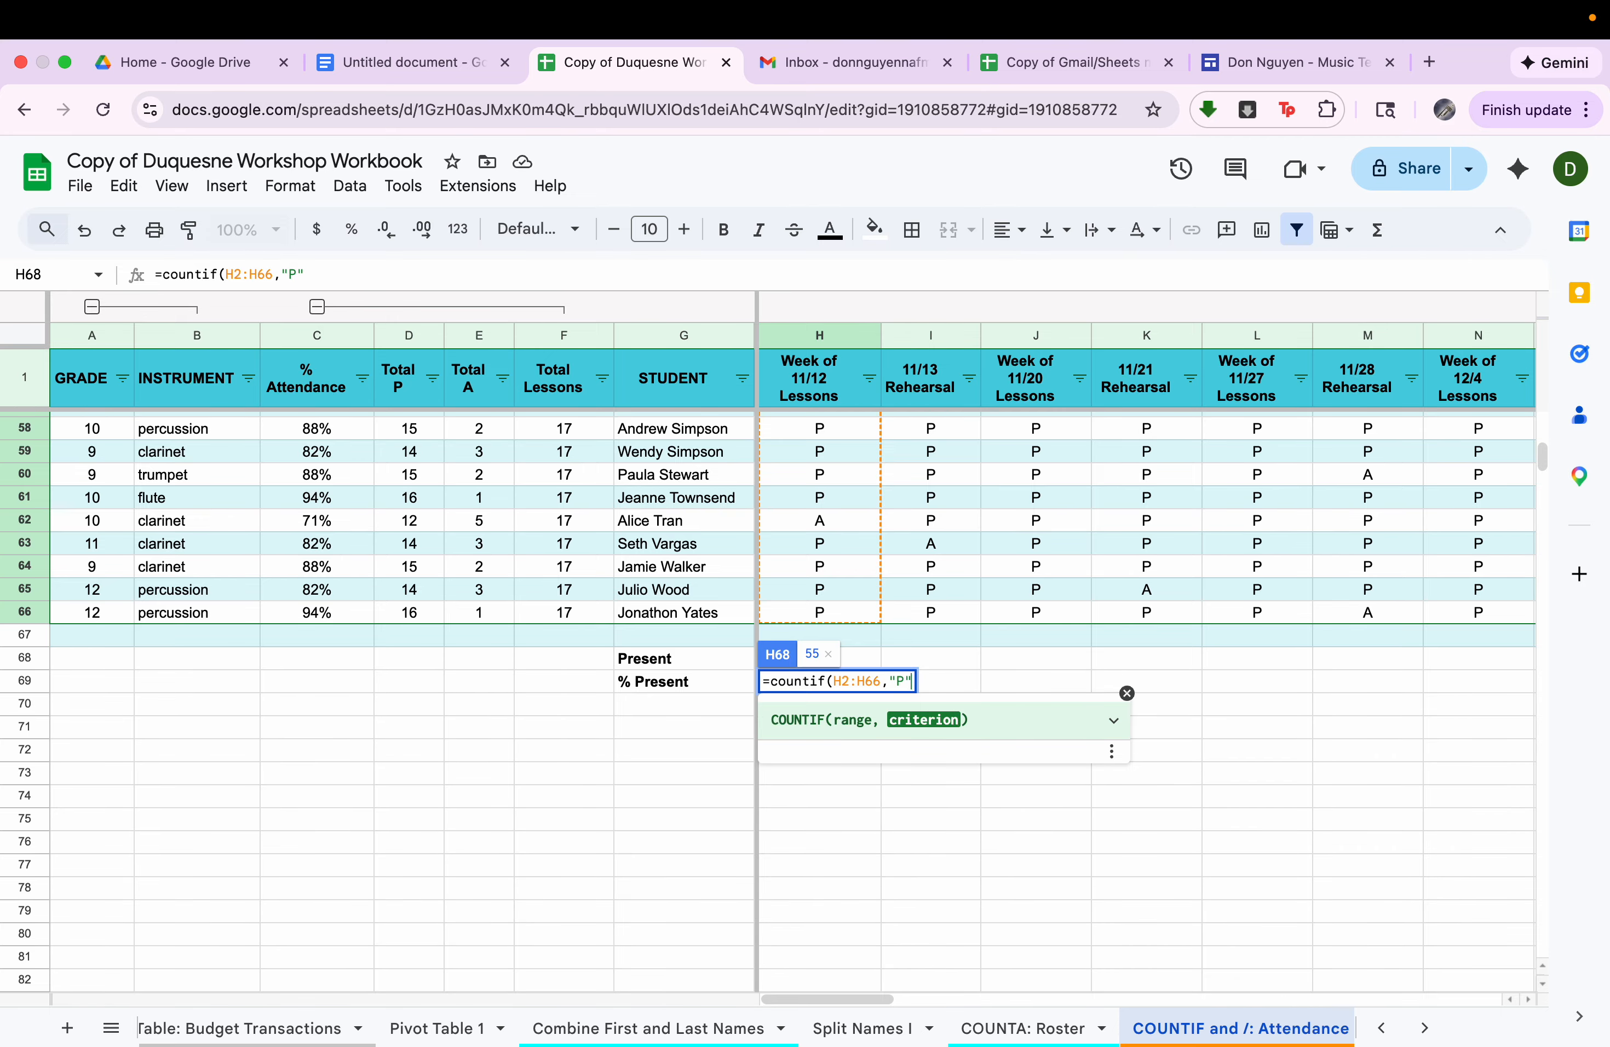
pyautogui.moveTo(833, 681); pyautogui.dragTo(888, 682)
pyautogui.scroll(-10, 855, 451)
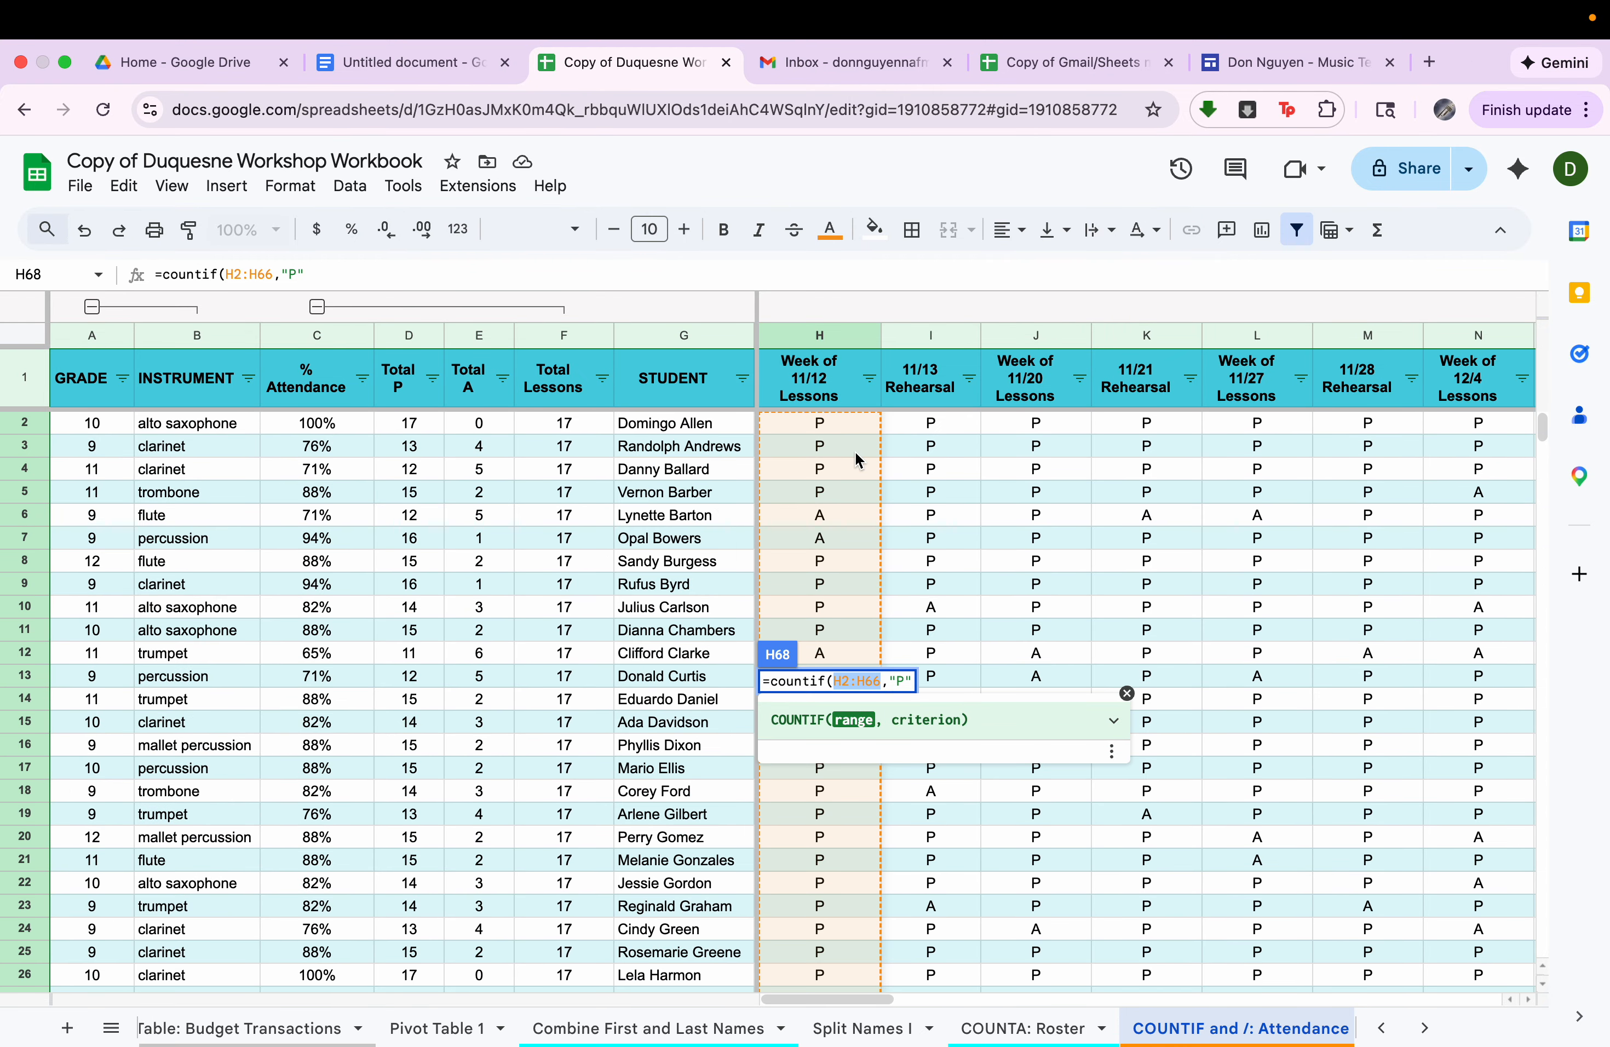
pyautogui.scroll(10, 855, 450)
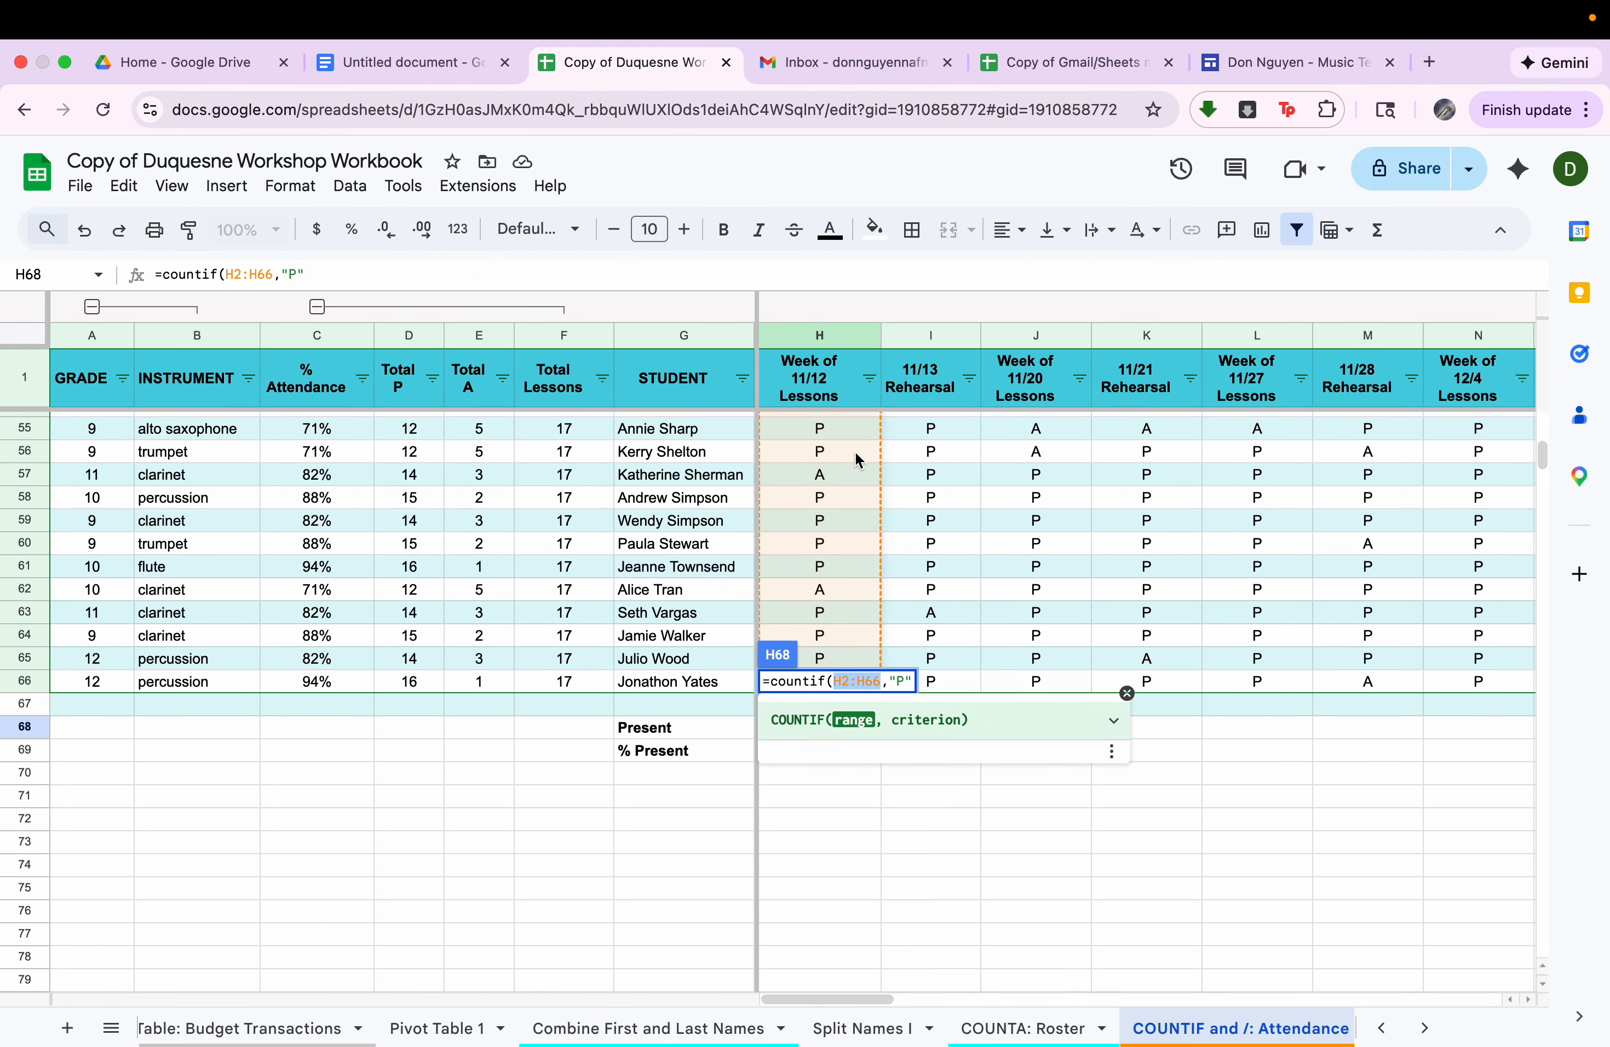
pyautogui.moveTo(891, 681); pyautogui.dragTo(931, 682)
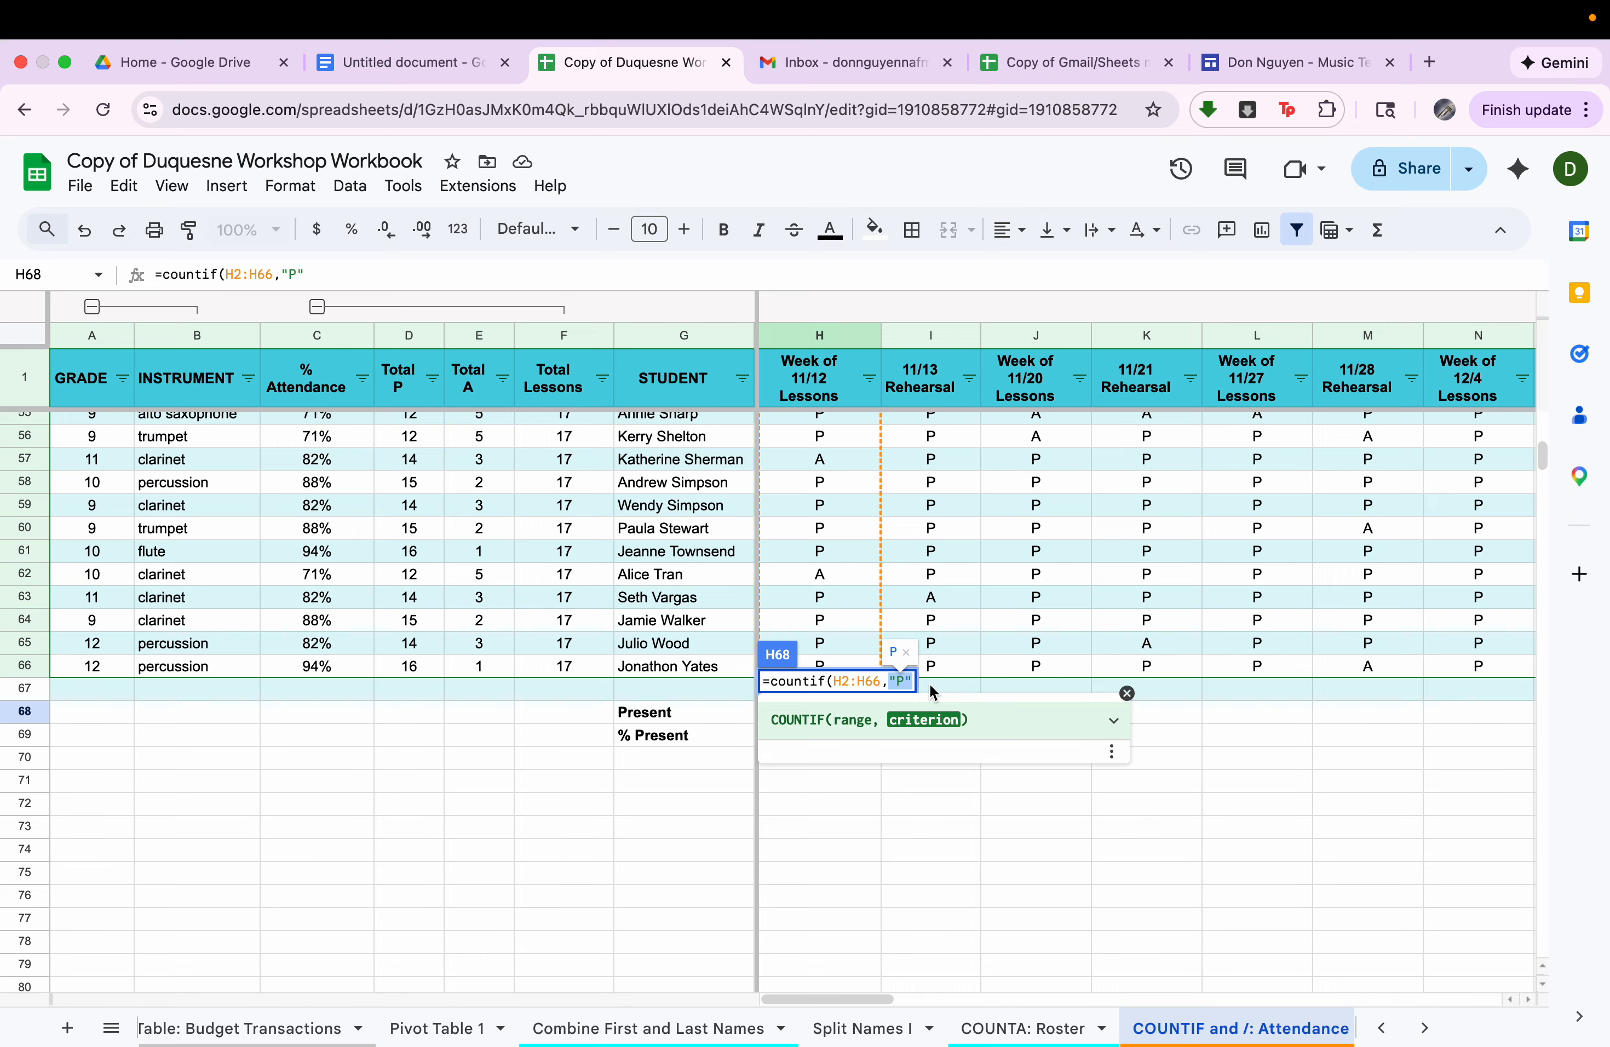
pyautogui.press('Return')
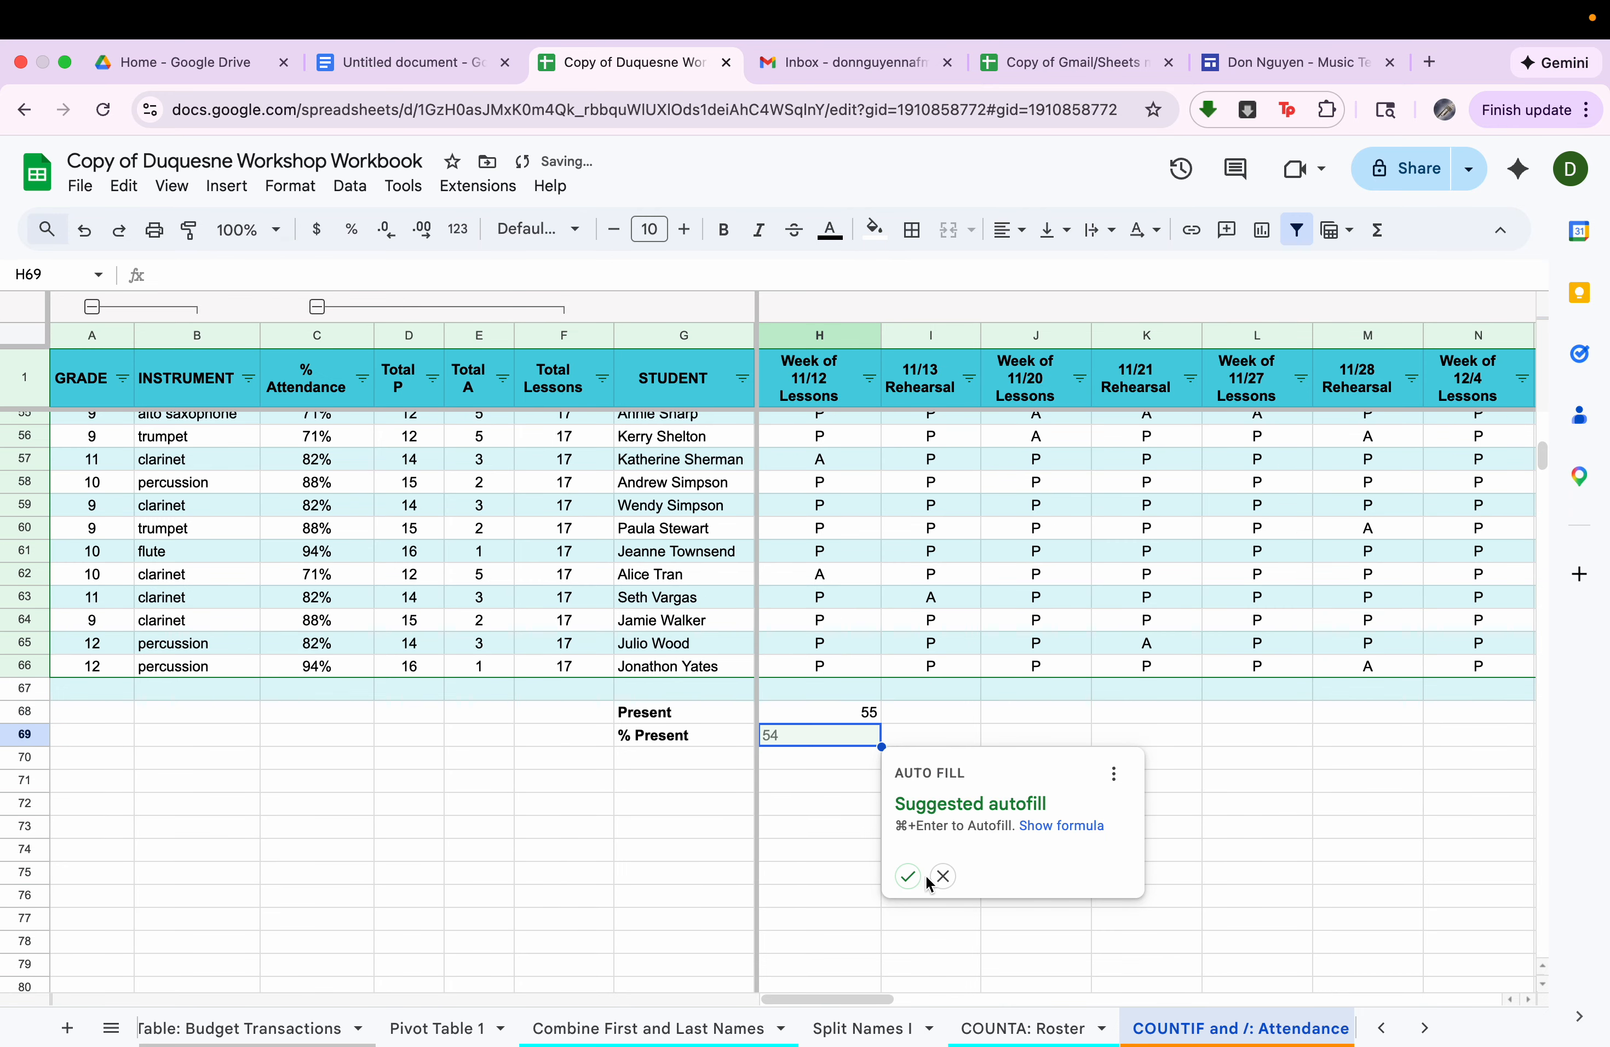
pyautogui.click(943, 877)
# Fill the Present count formula from H68 across row 68 through column AT.
pyautogui.click(872, 720)
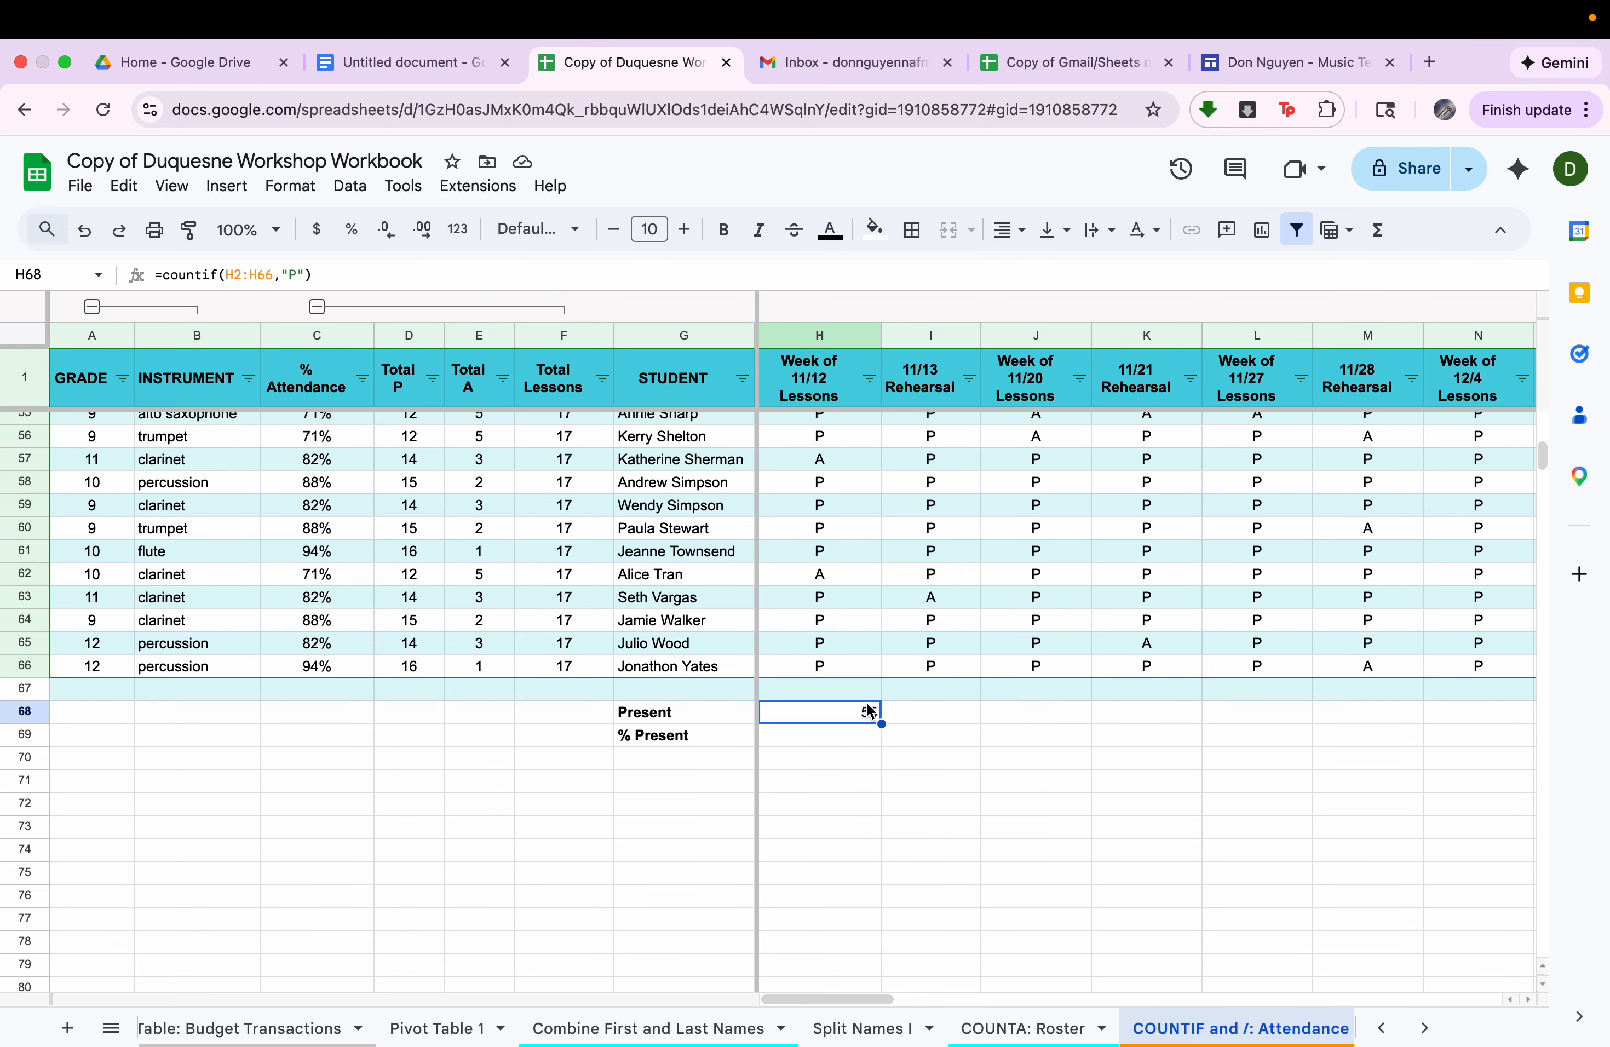
pyautogui.moveTo(881, 724); pyautogui.dragTo(1479, 722)
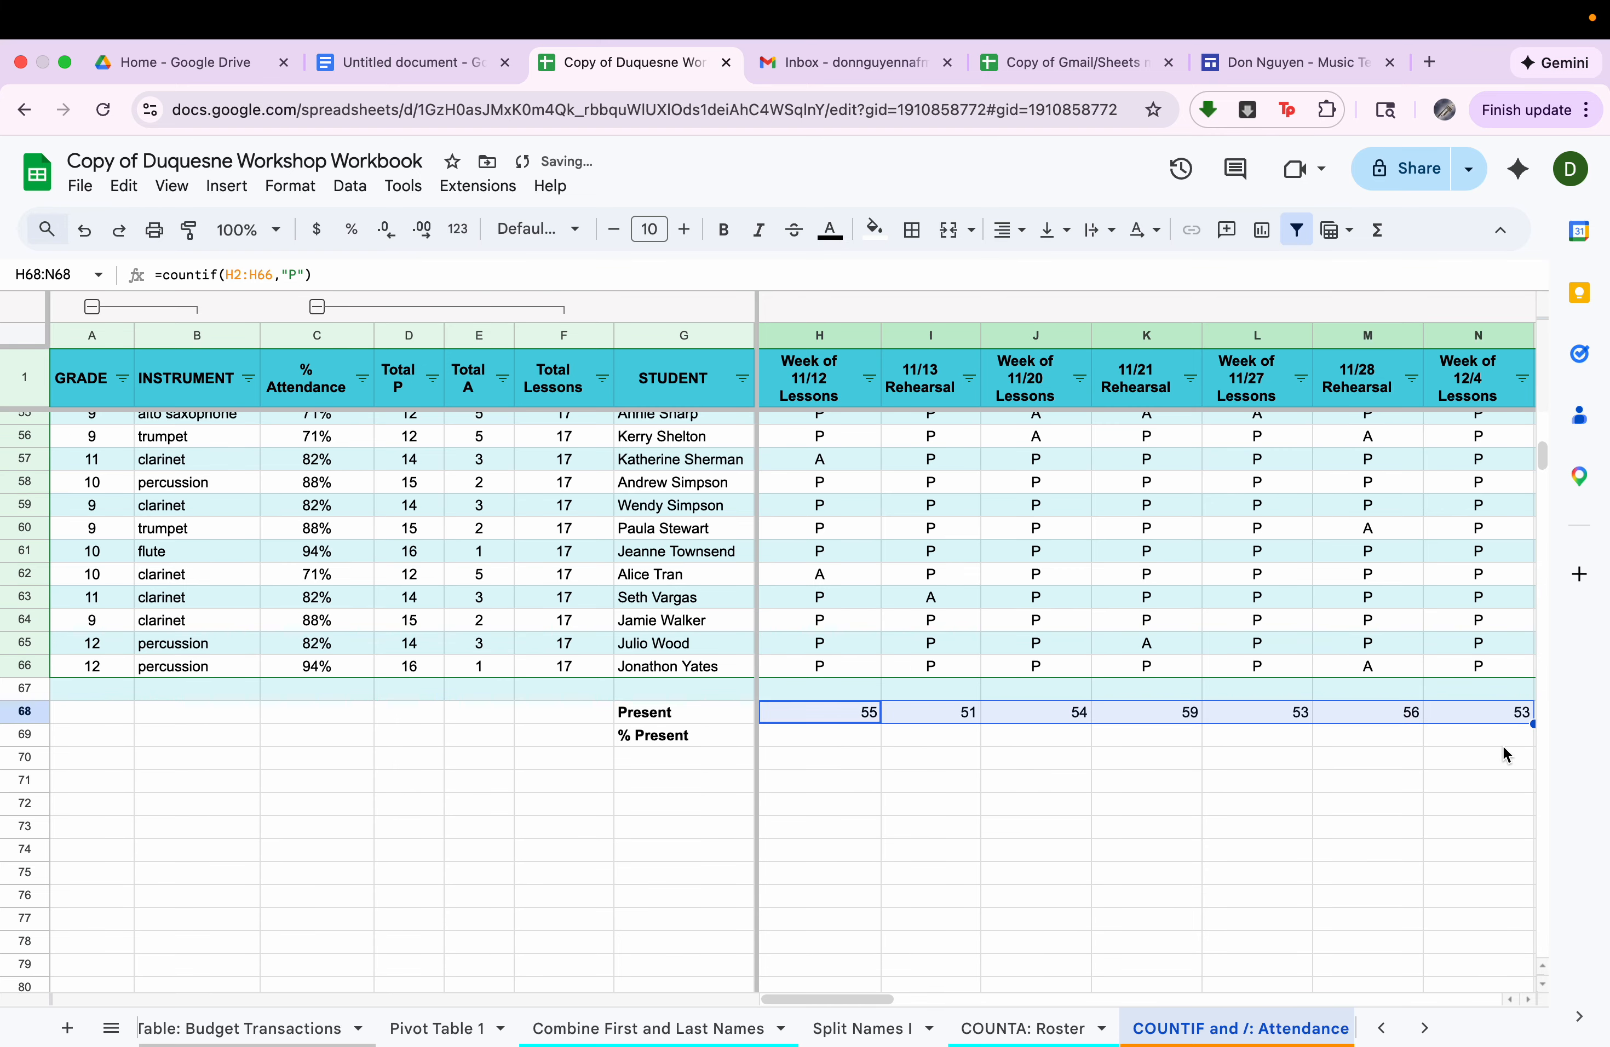
pyautogui.hscroll(10, 1507, 754)
pyautogui.hscroll(-2, 1506, 754)
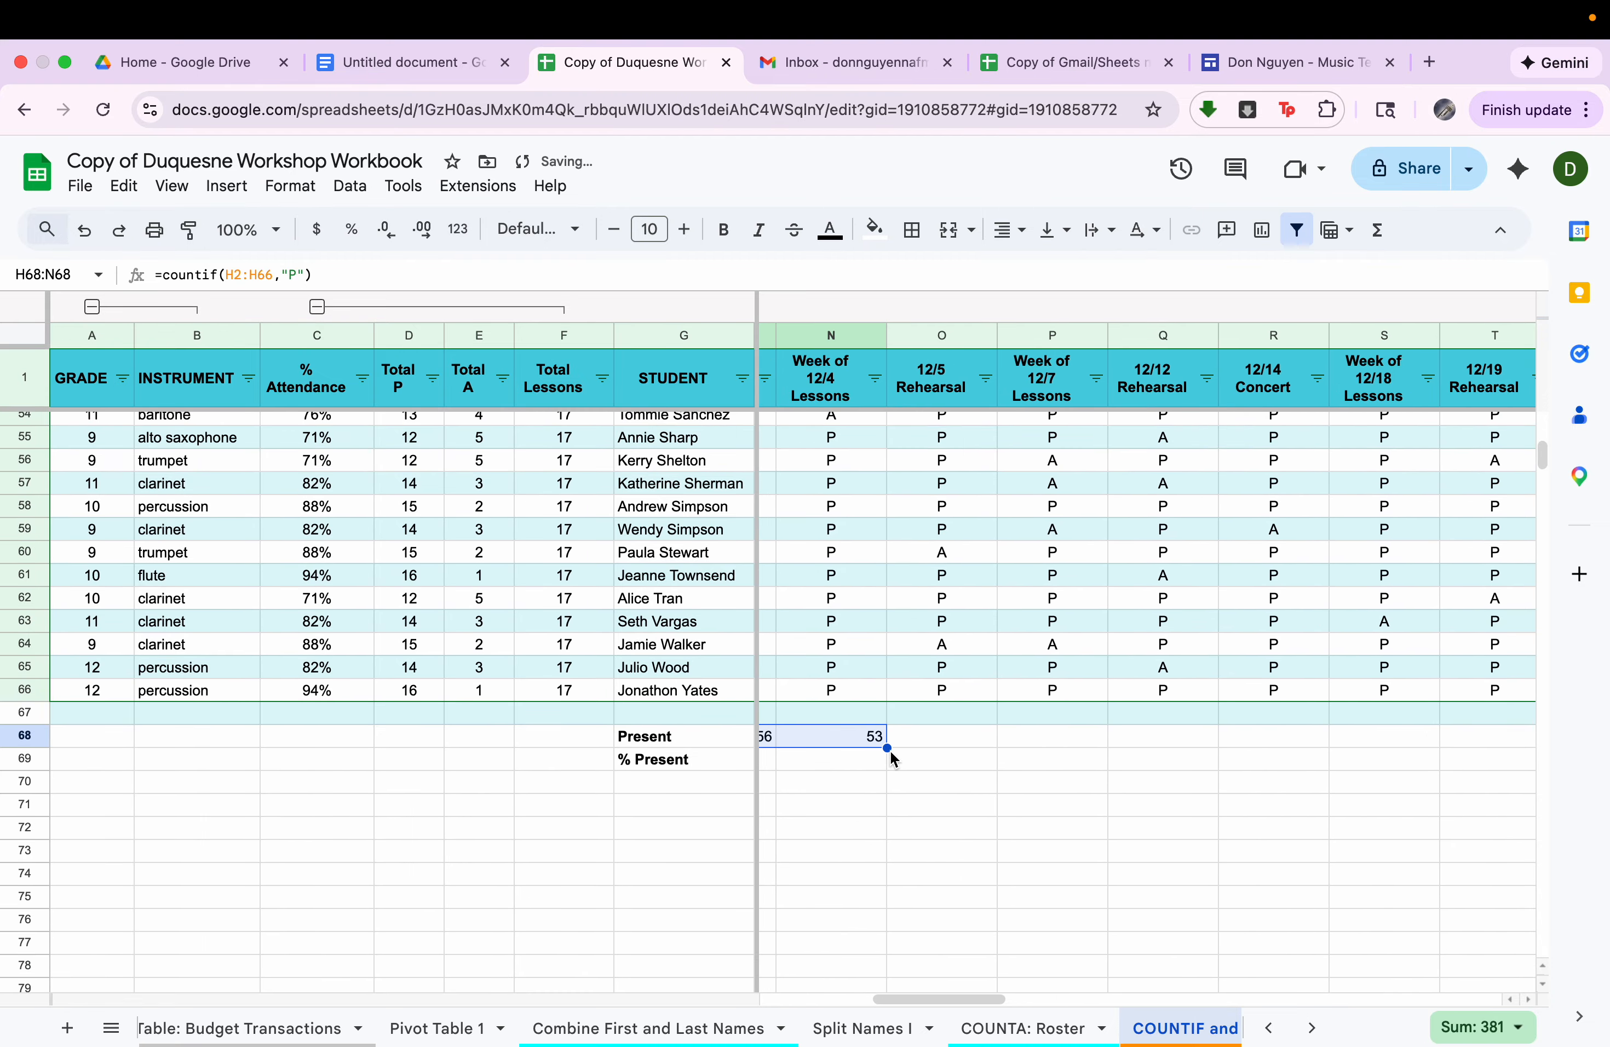
pyautogui.moveTo(888, 750); pyautogui.dragTo(1601, 825)
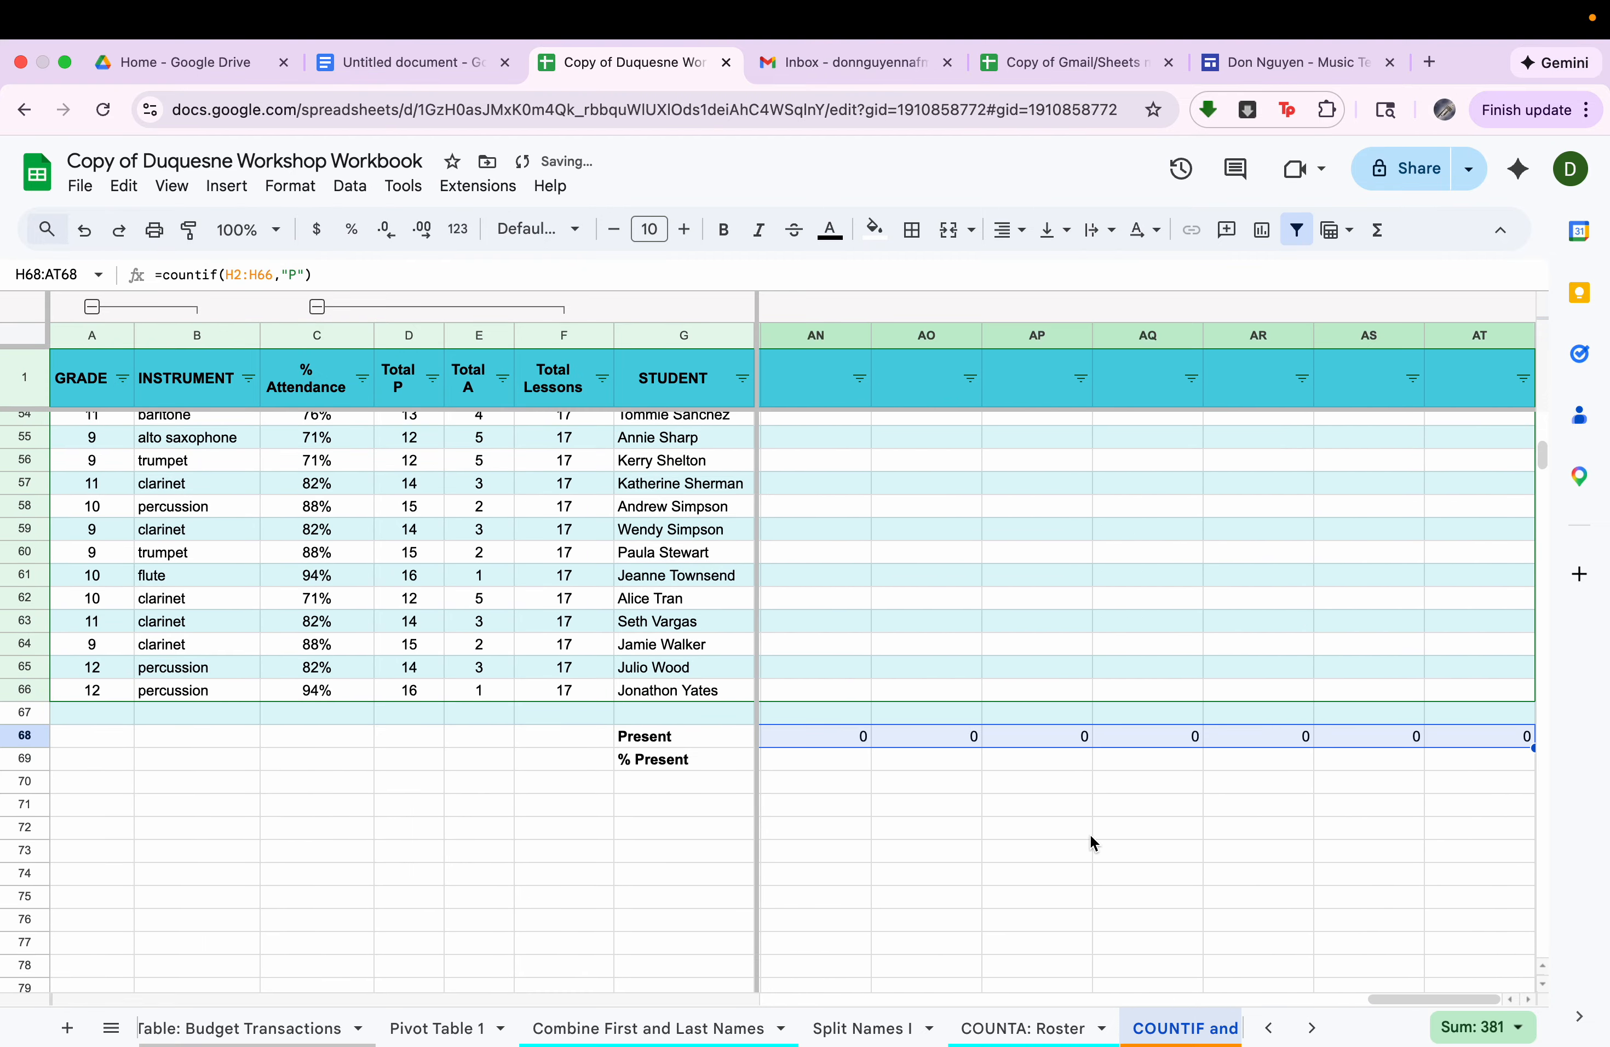
# Enter =H68/65 in the % Present row at H69 to calculate the attendance rate for the Week of 11/12 Lessons.
pyautogui.click(853, 748)
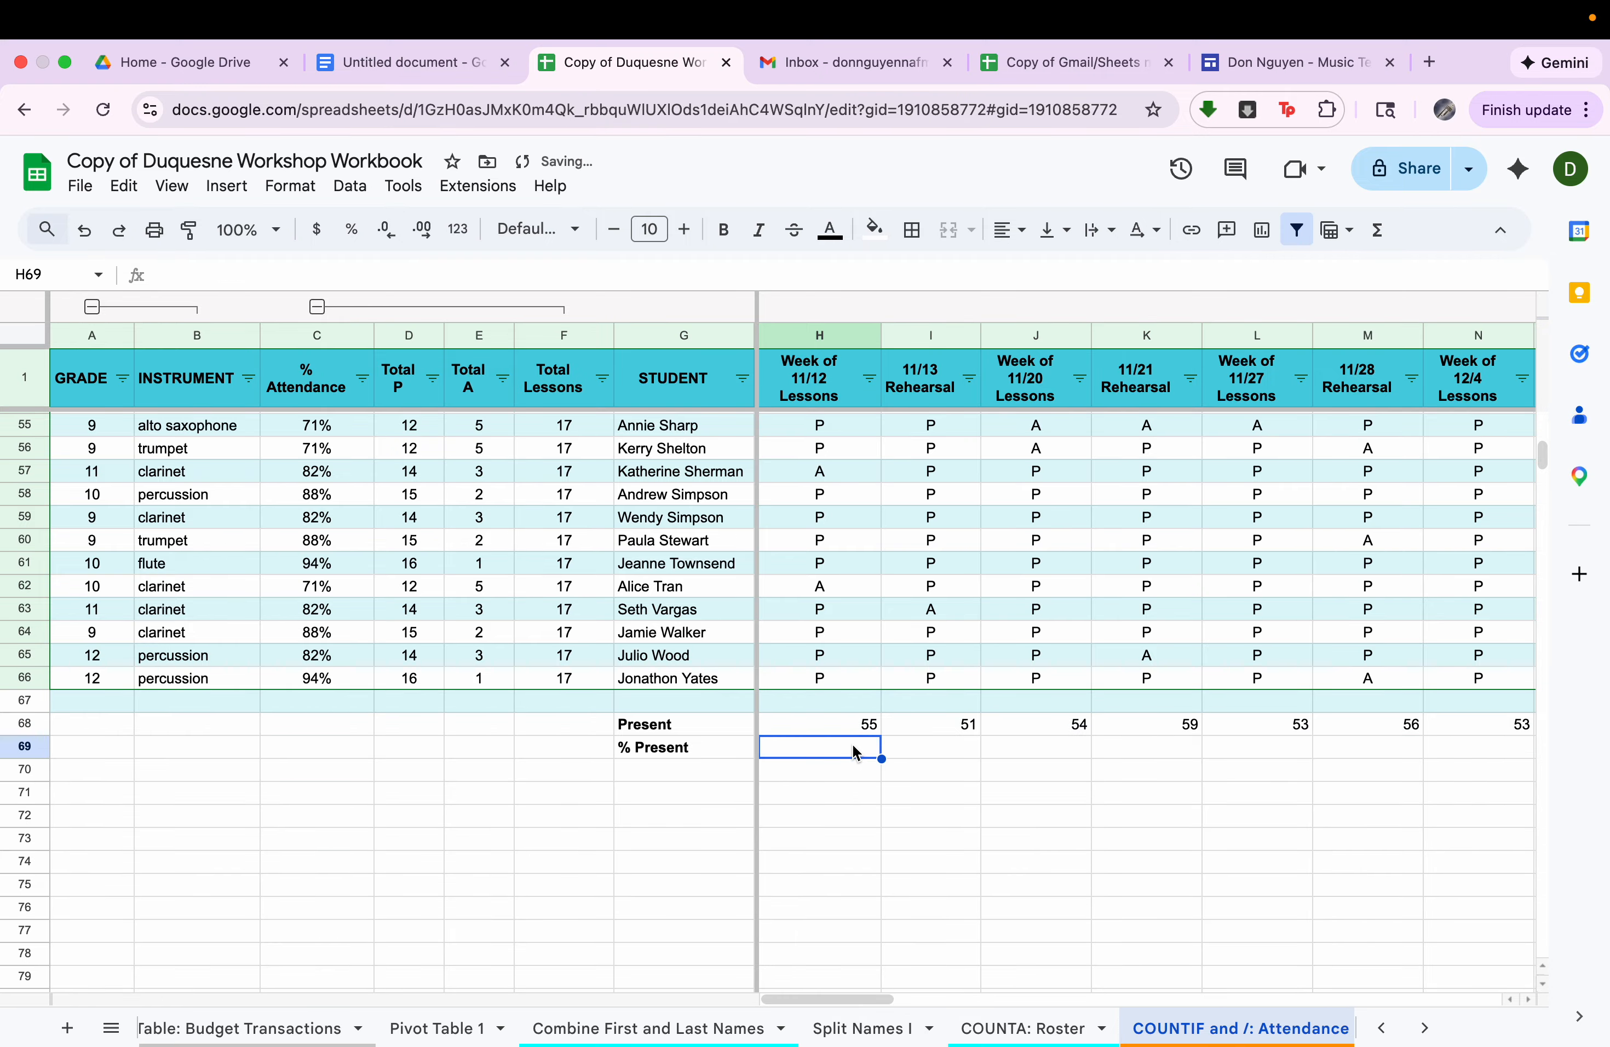
pyautogui.write('=')
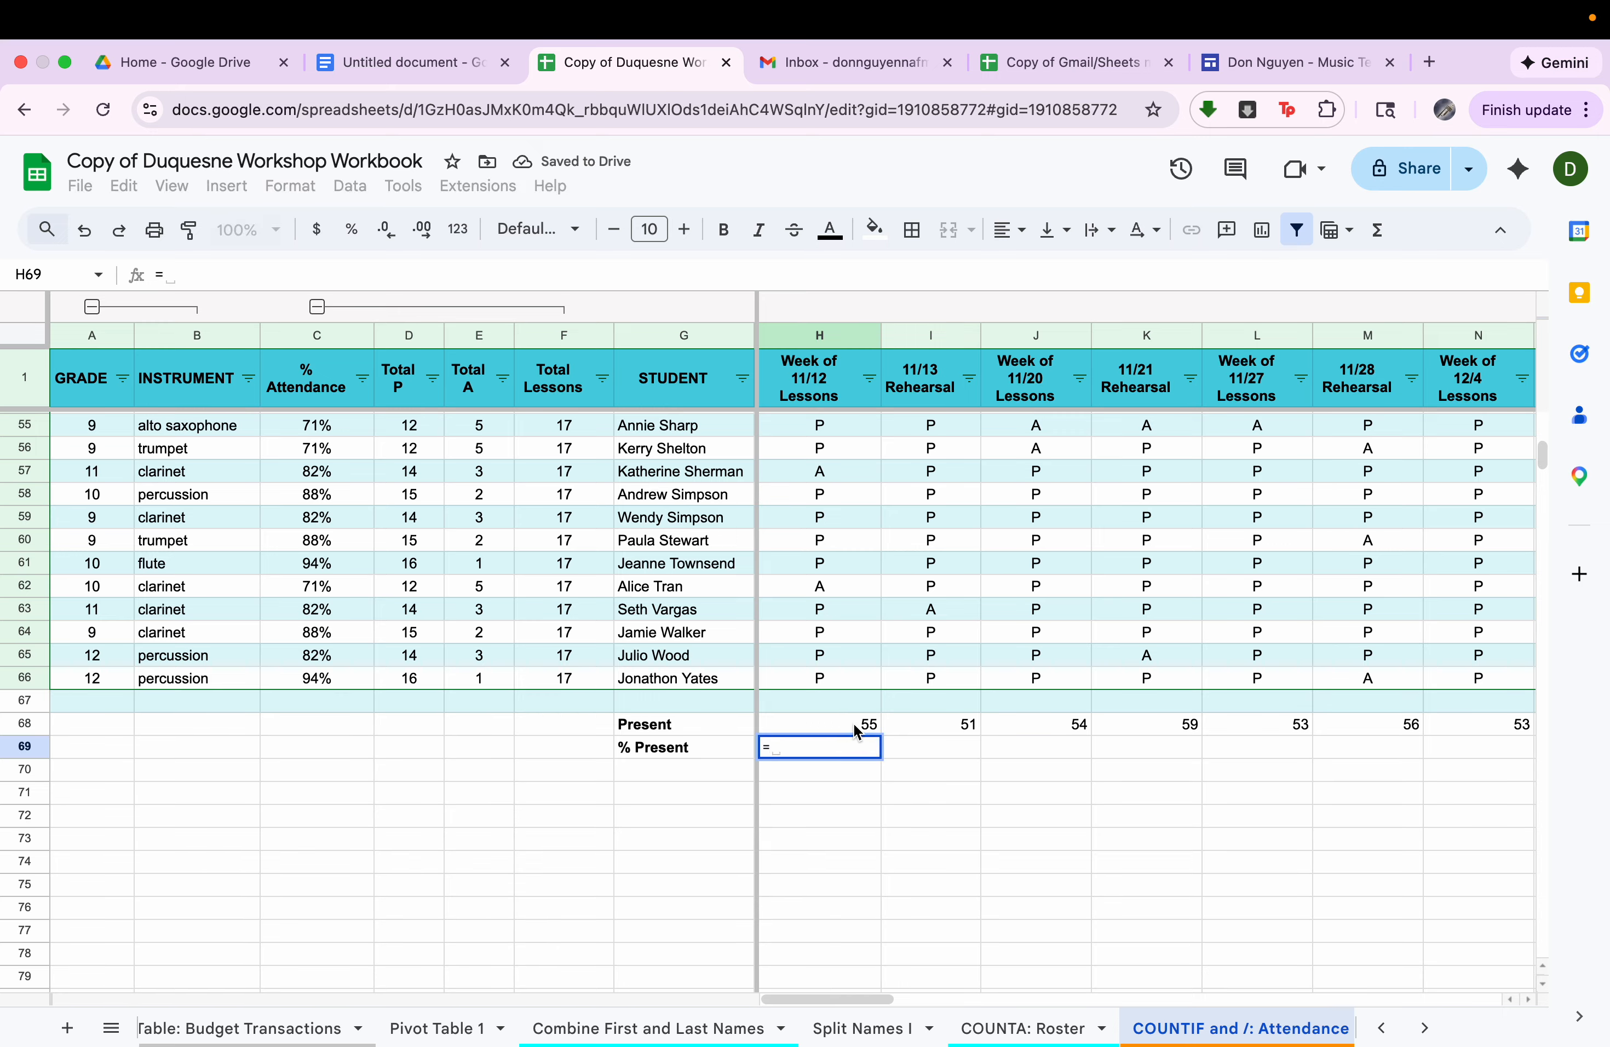
pyautogui.click(857, 731)
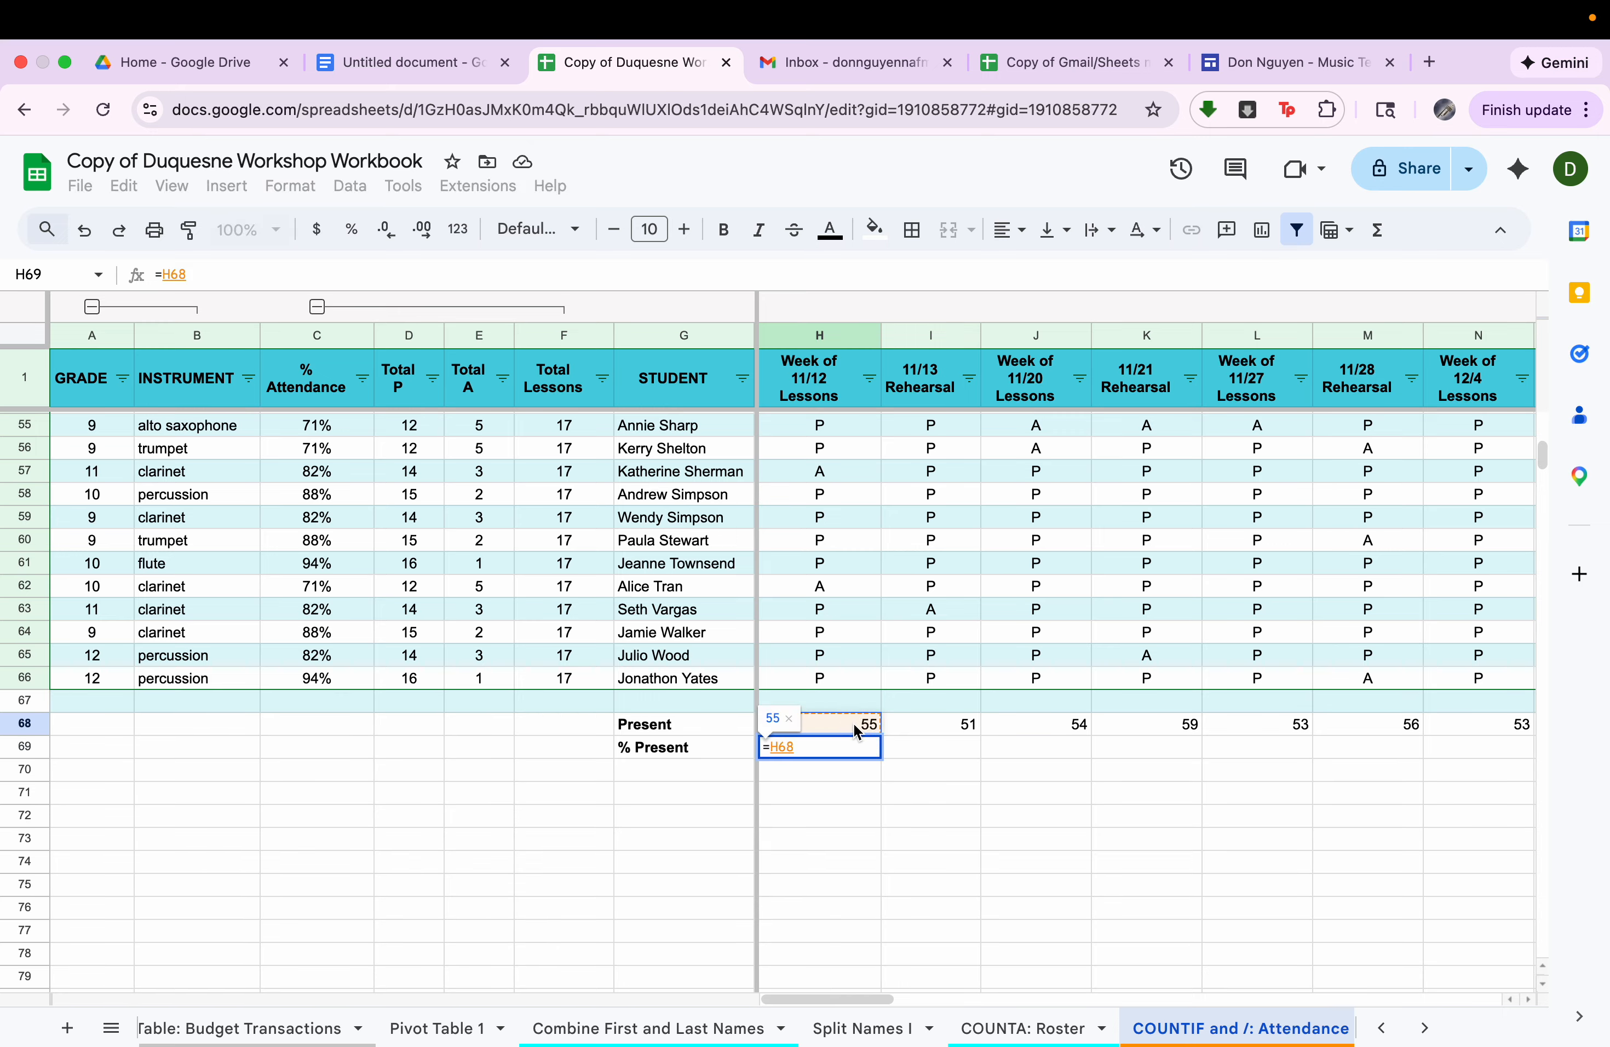
pyautogui.write('/')
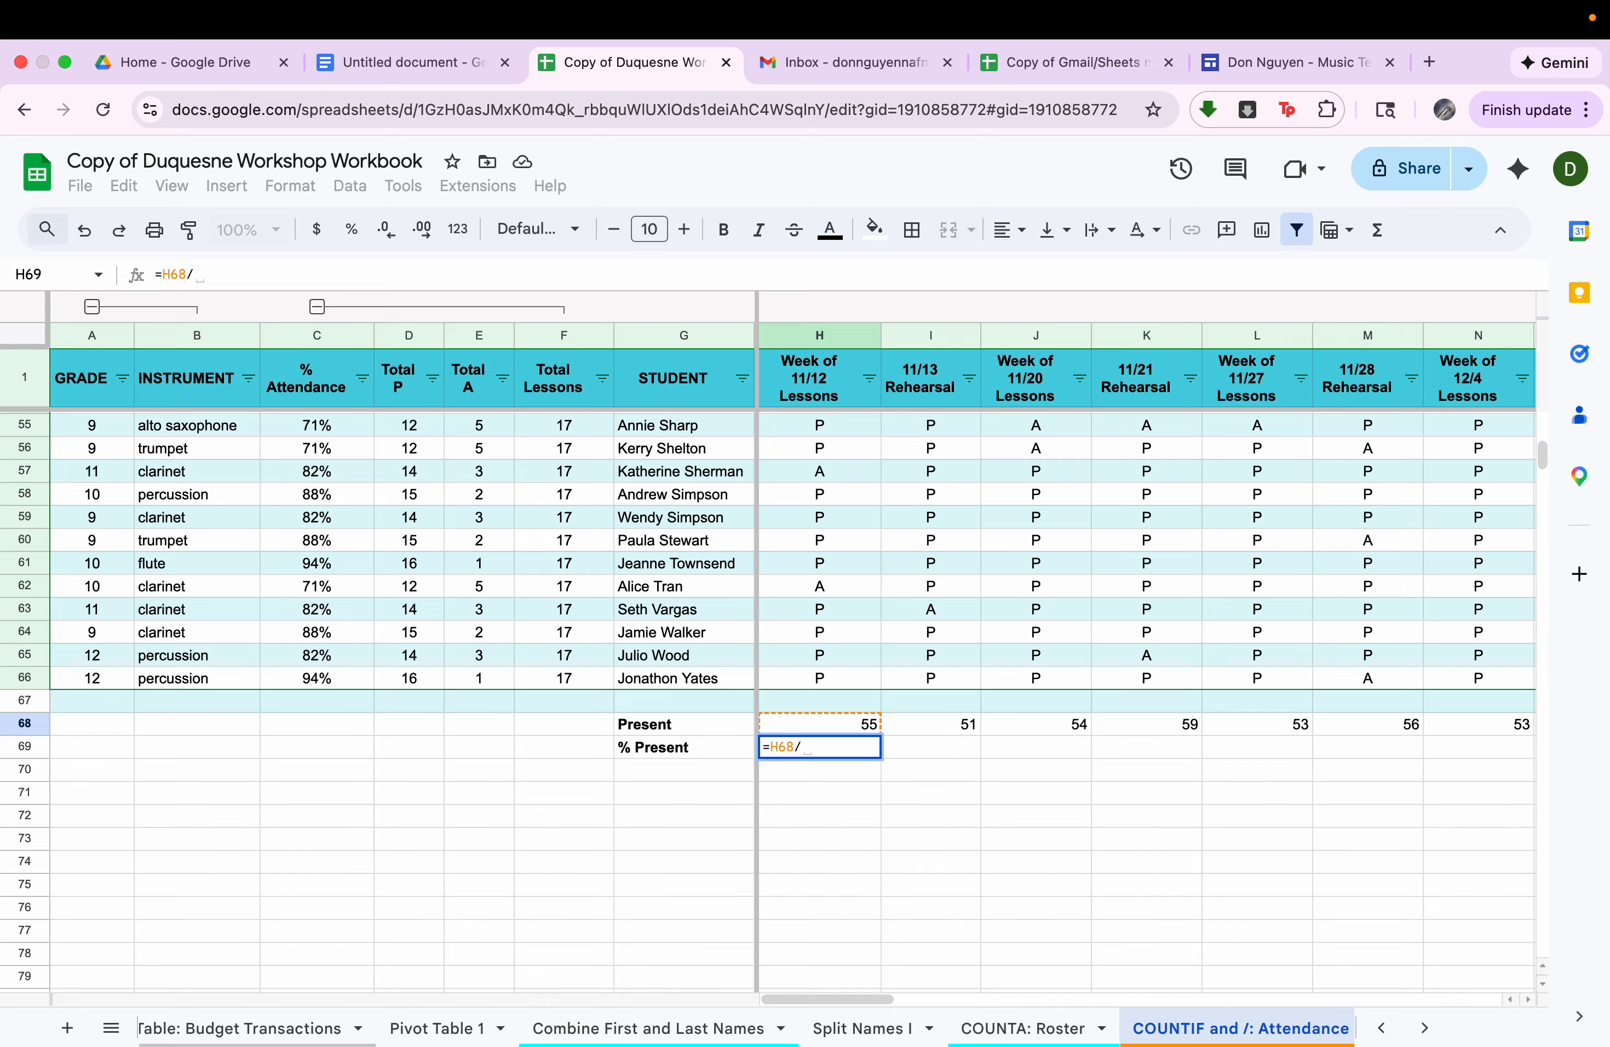
pyautogui.write('65')
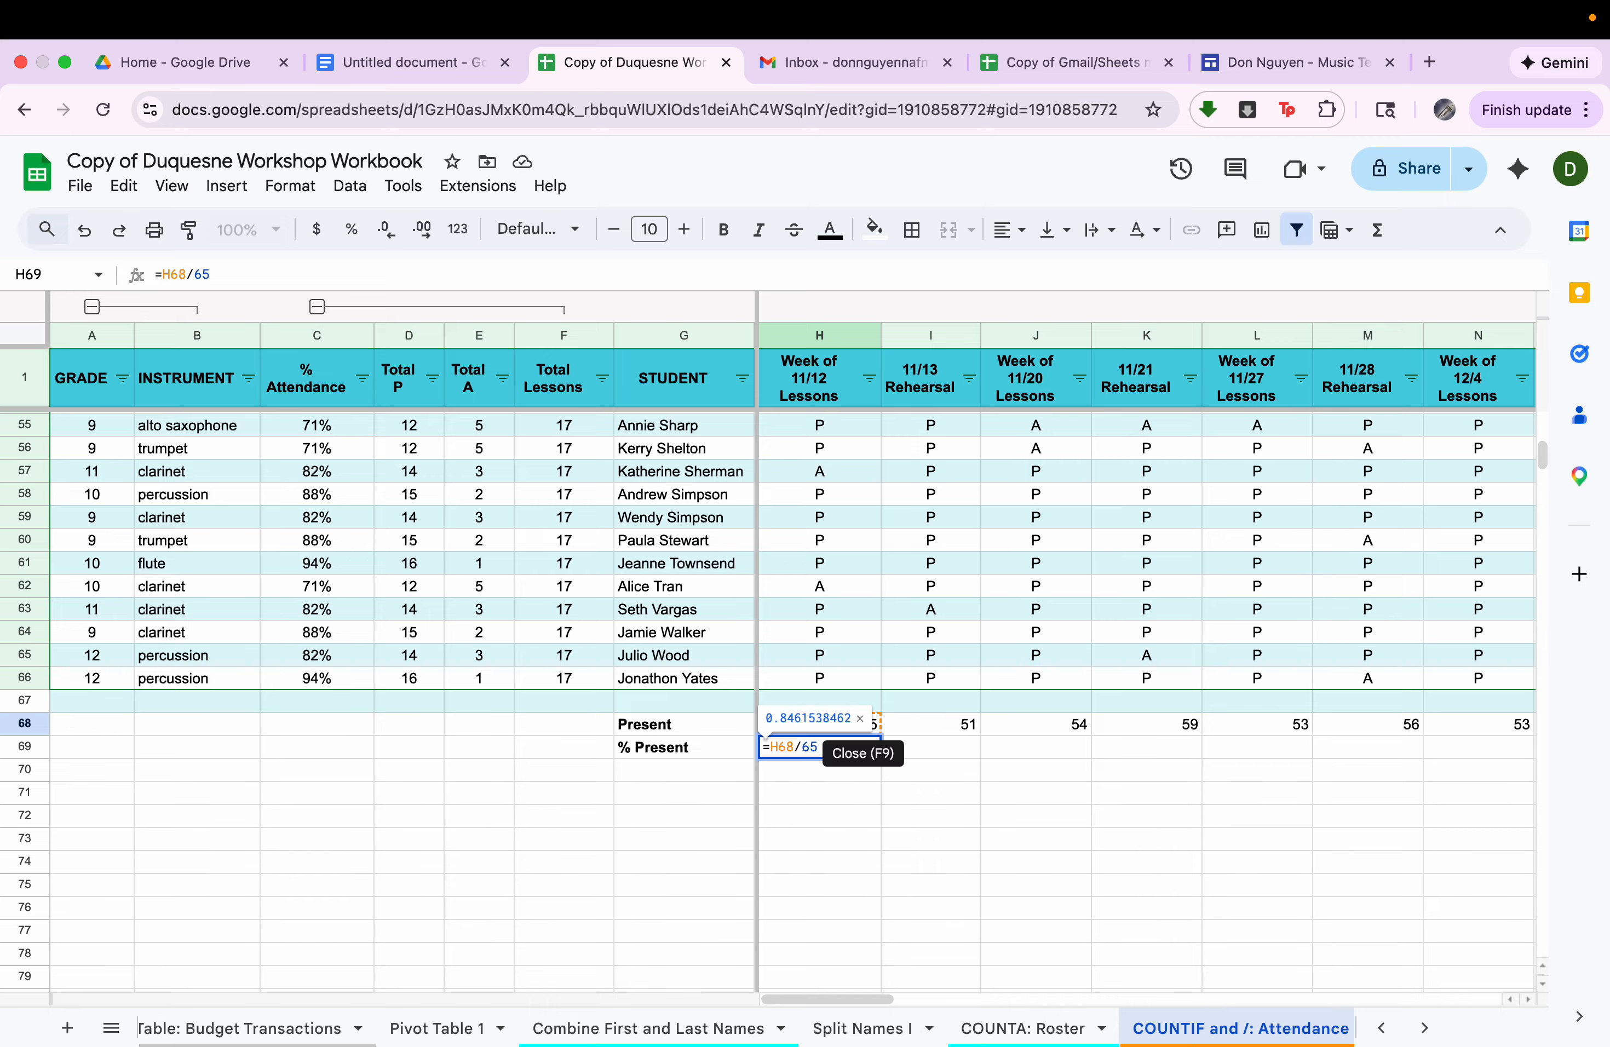
pyautogui.press('Return')
# Format H69 as a percent and fill its formula across the % Present row through AT69.
pyautogui.click(860, 750)
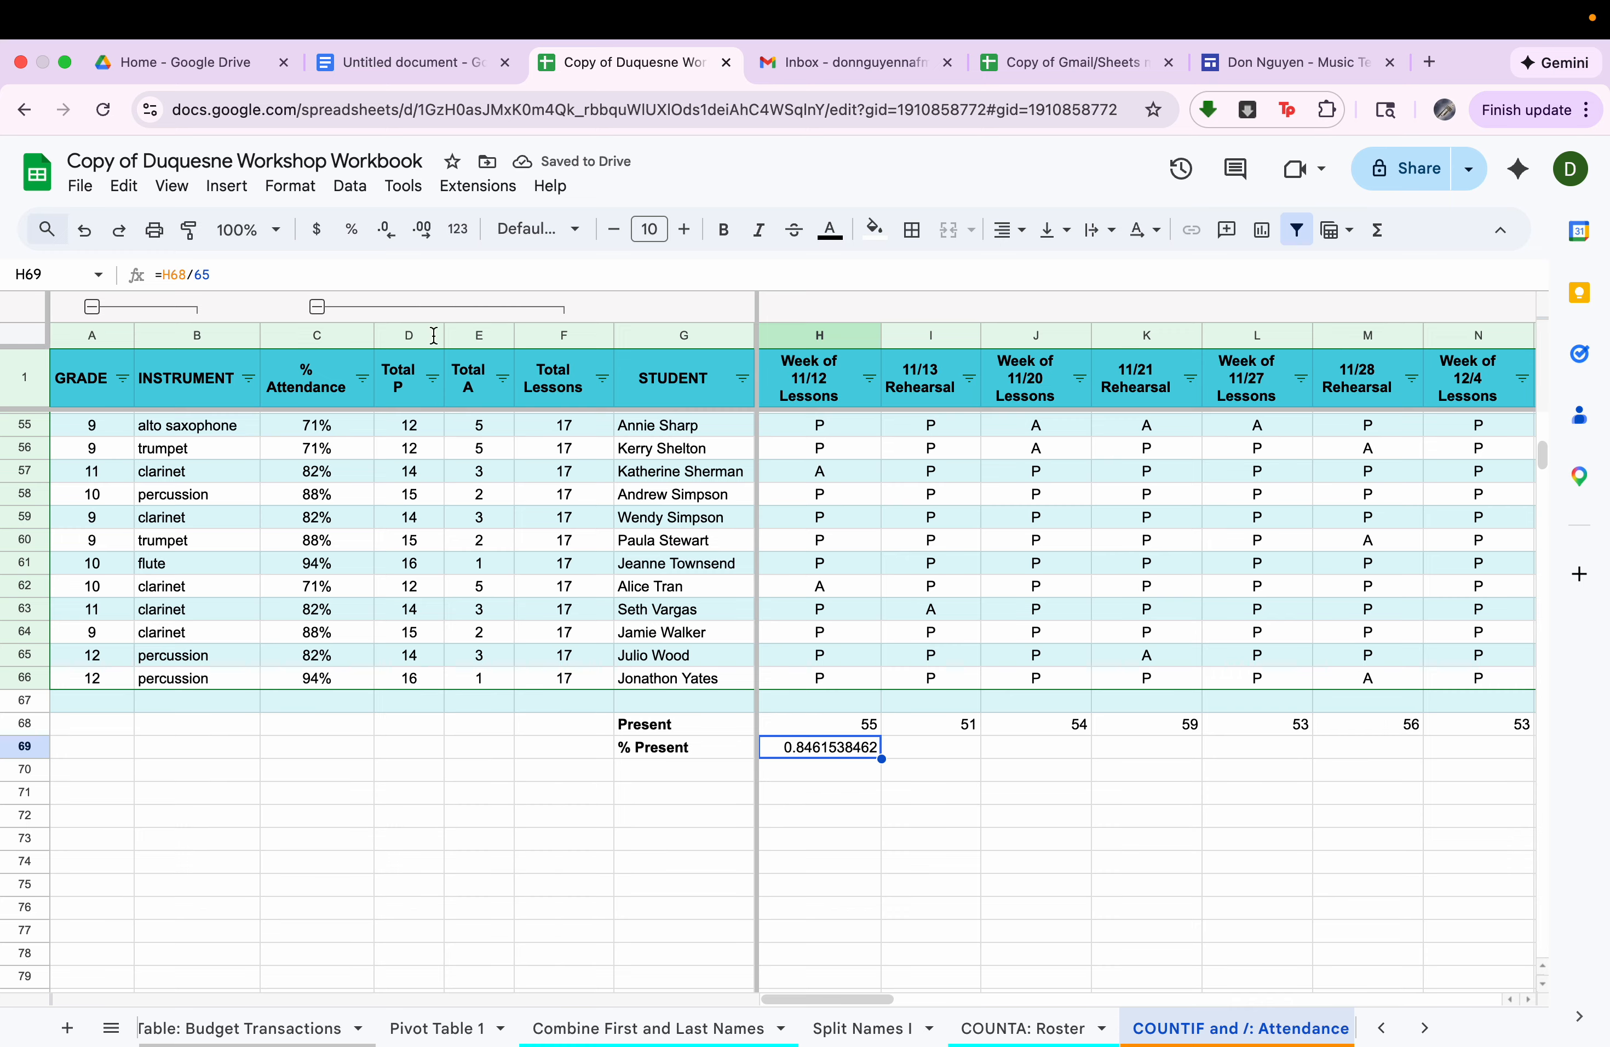
pyautogui.click(352, 234)
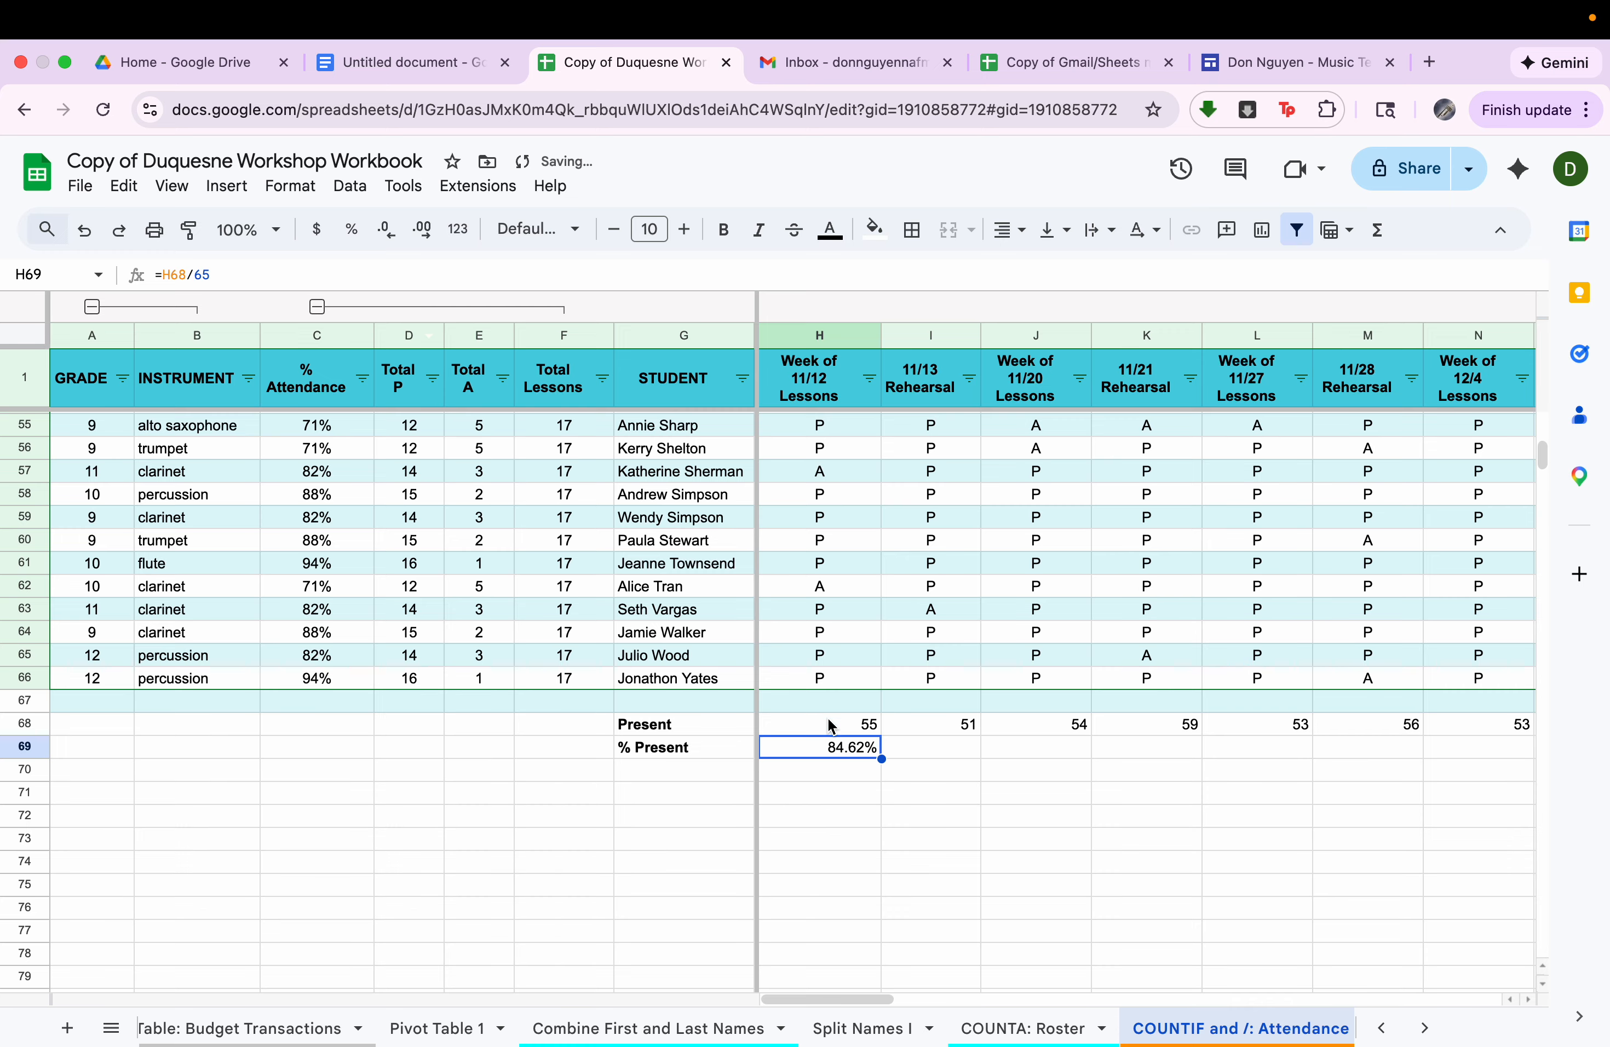
pyautogui.moveTo(882, 758); pyautogui.dragTo(1603, 768)
pyautogui.hscroll(-15, 1200, 861)
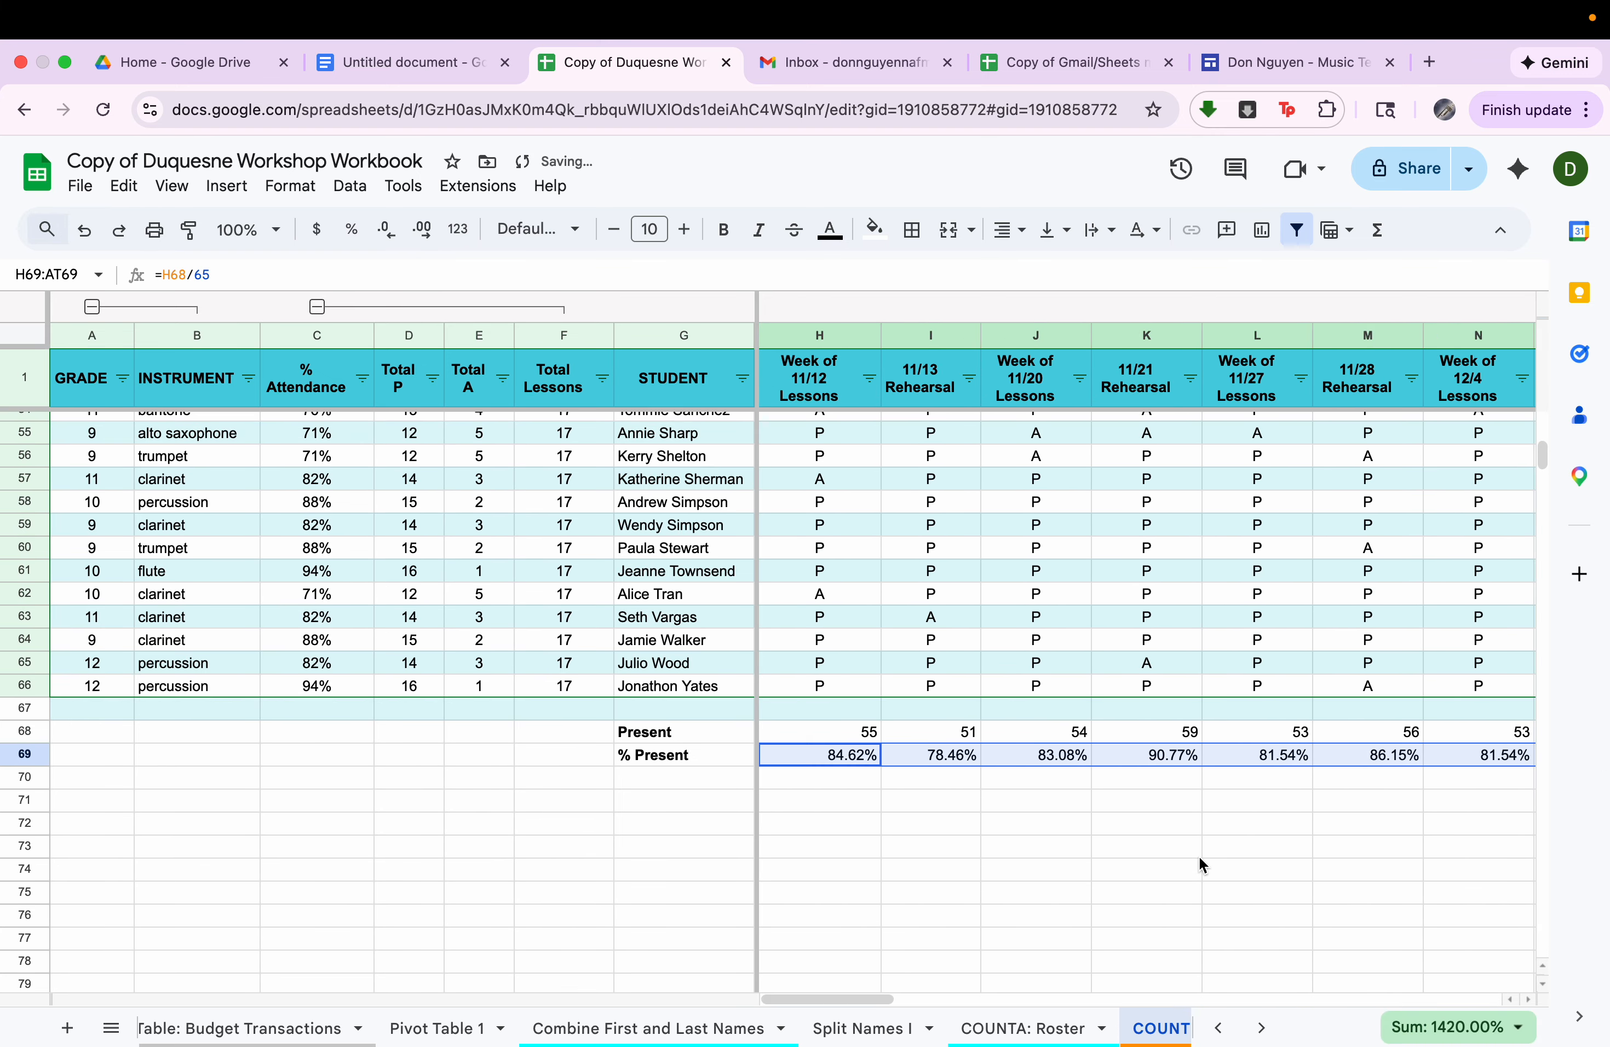
pyautogui.scroll(-1, 1199, 856)
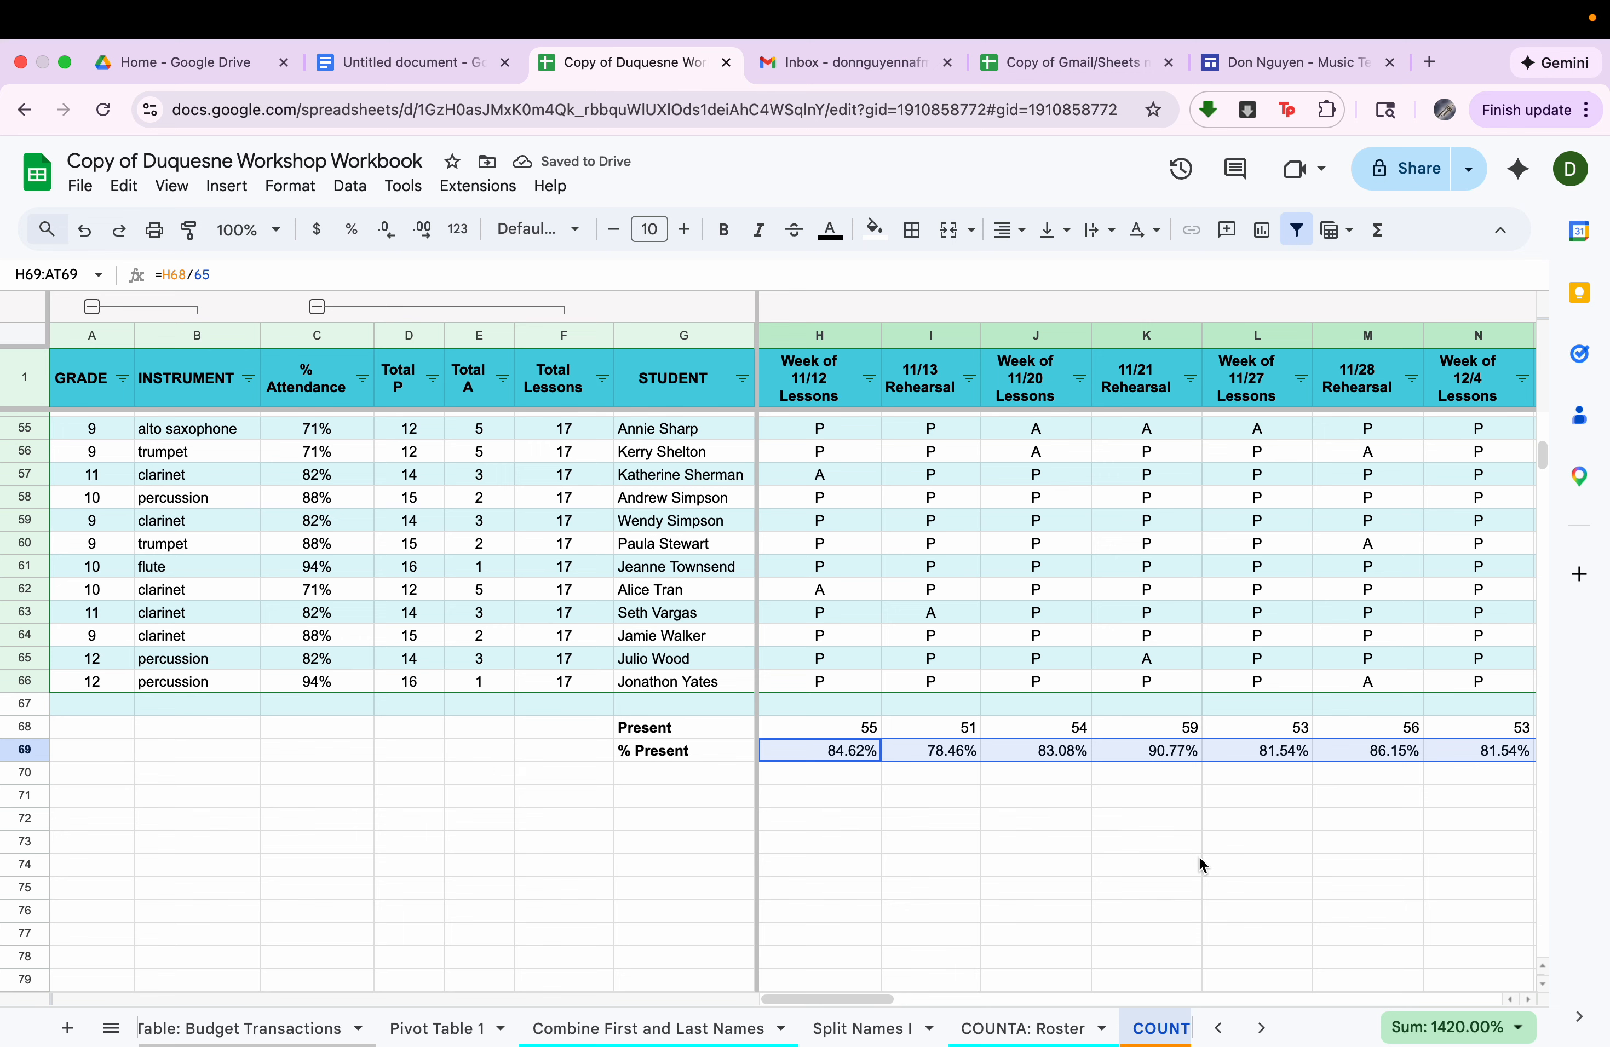
# Open the SUM/SUMIF/*: Budget sheet and examine the first item's name, cost and quantity in row 2.
pyautogui.click(1149, 1028)
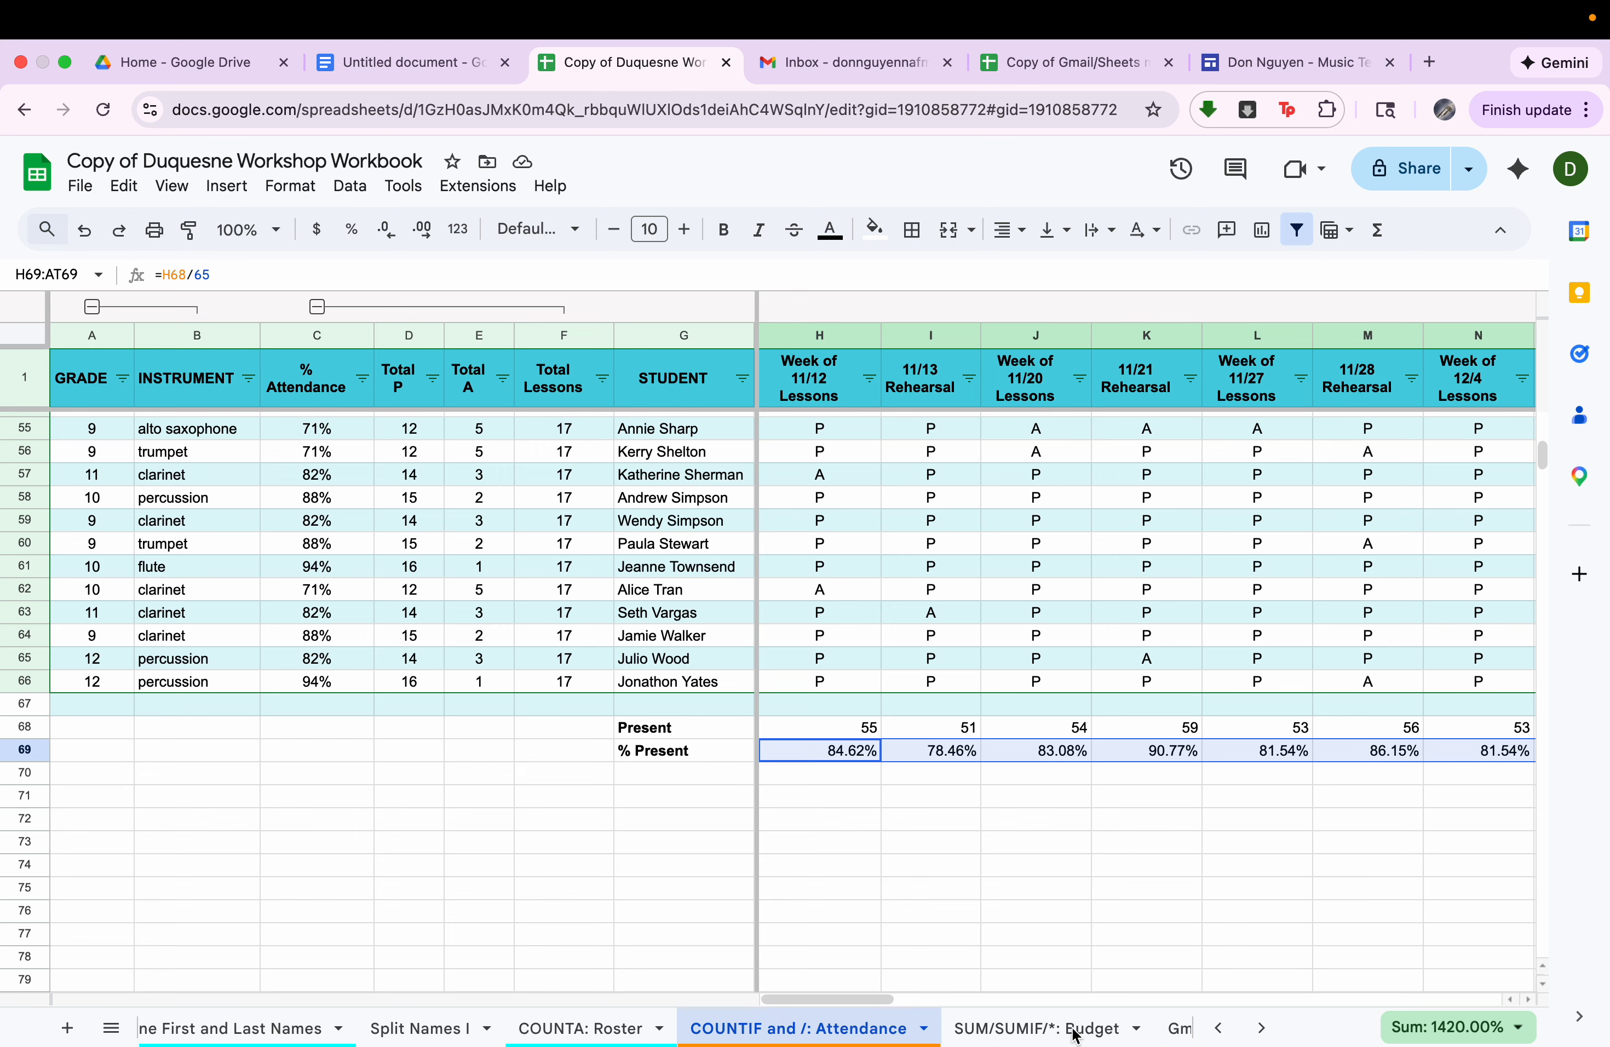
pyautogui.click(1075, 1030)
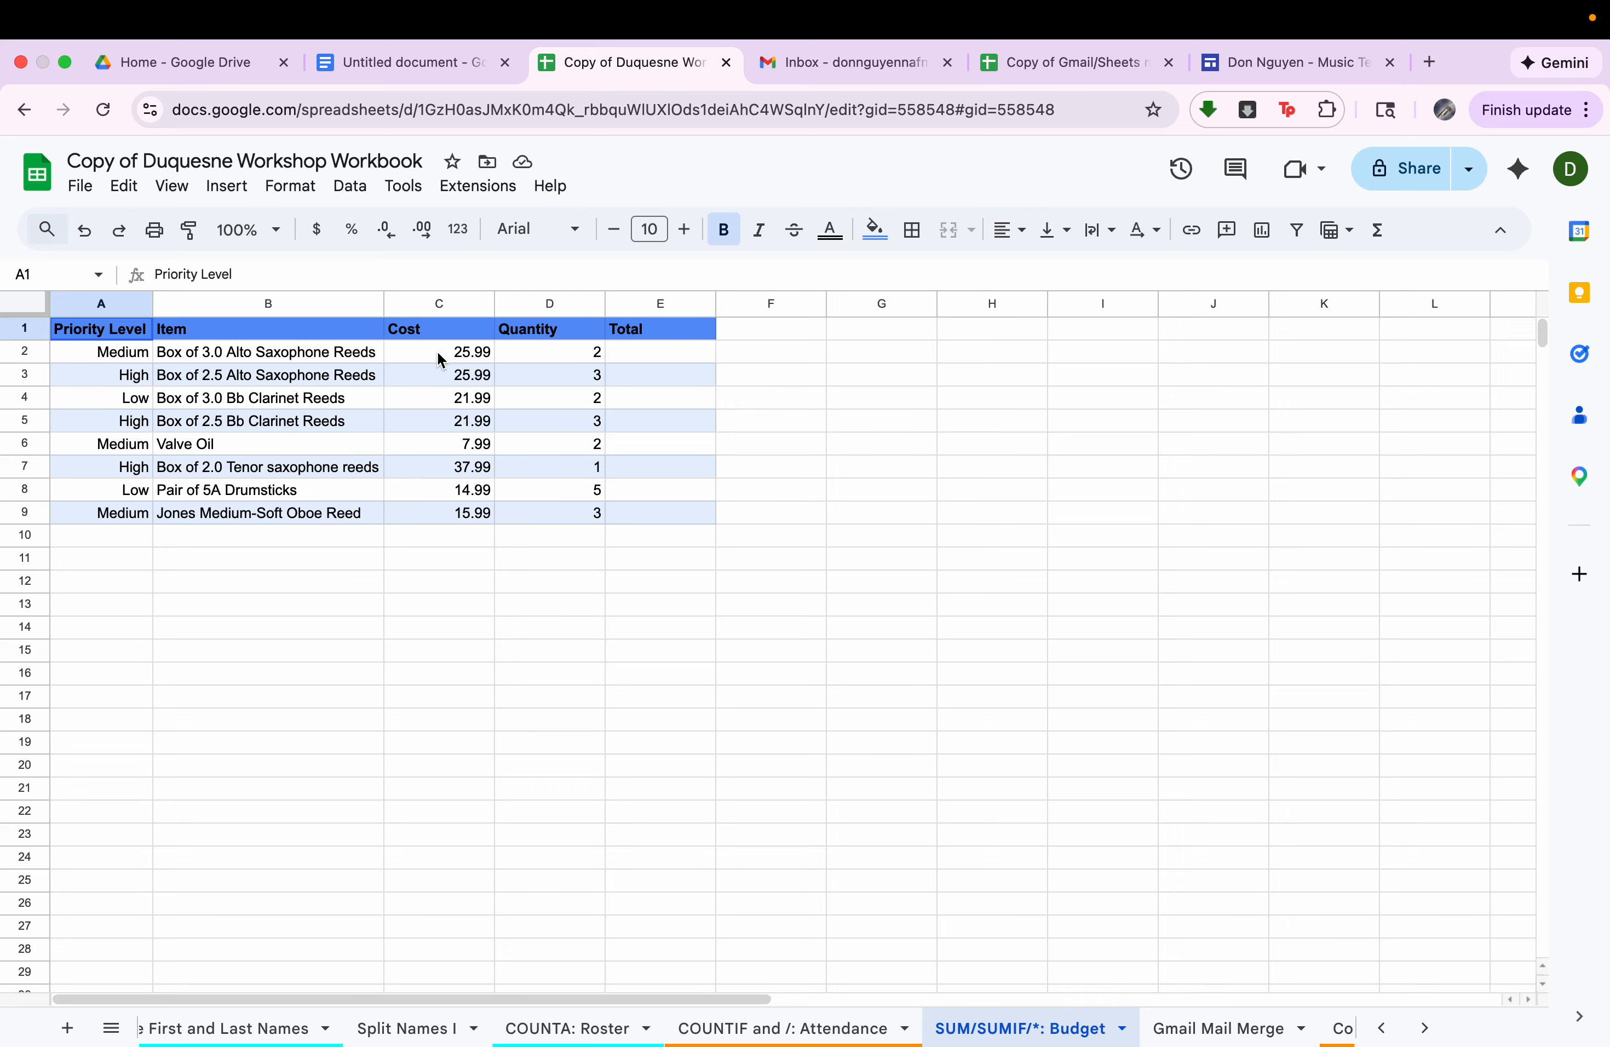
pyautogui.click(339, 357)
pyautogui.click(440, 357)
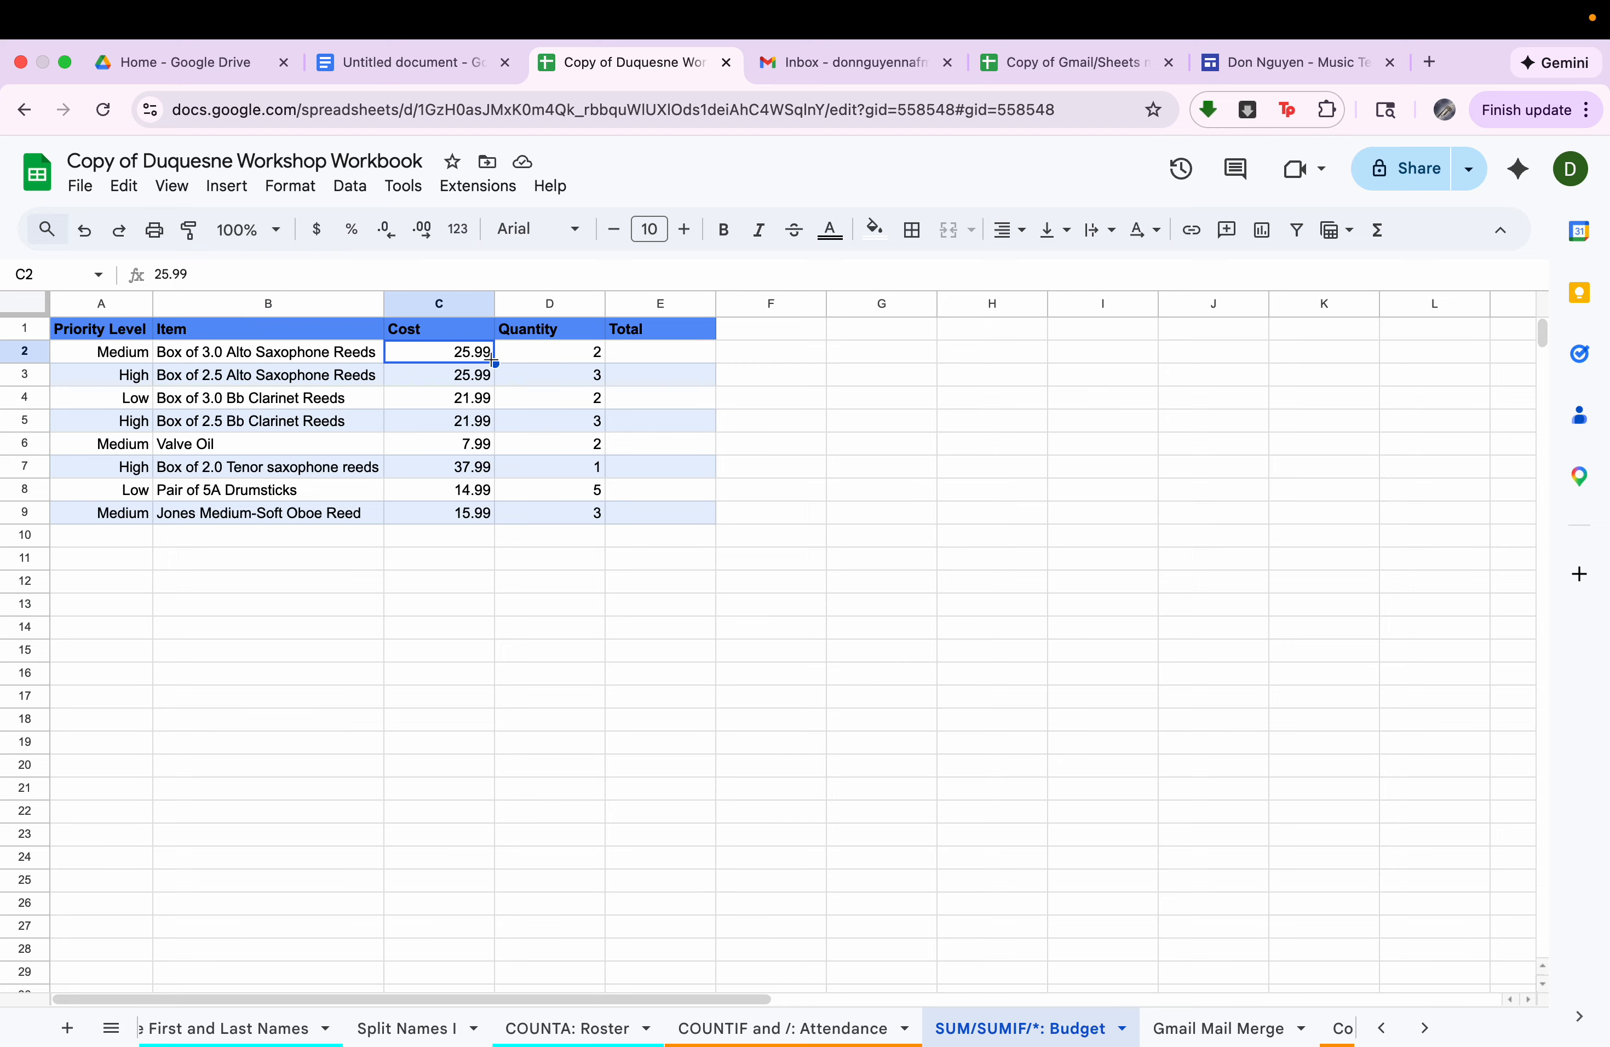
pyautogui.click(537, 360)
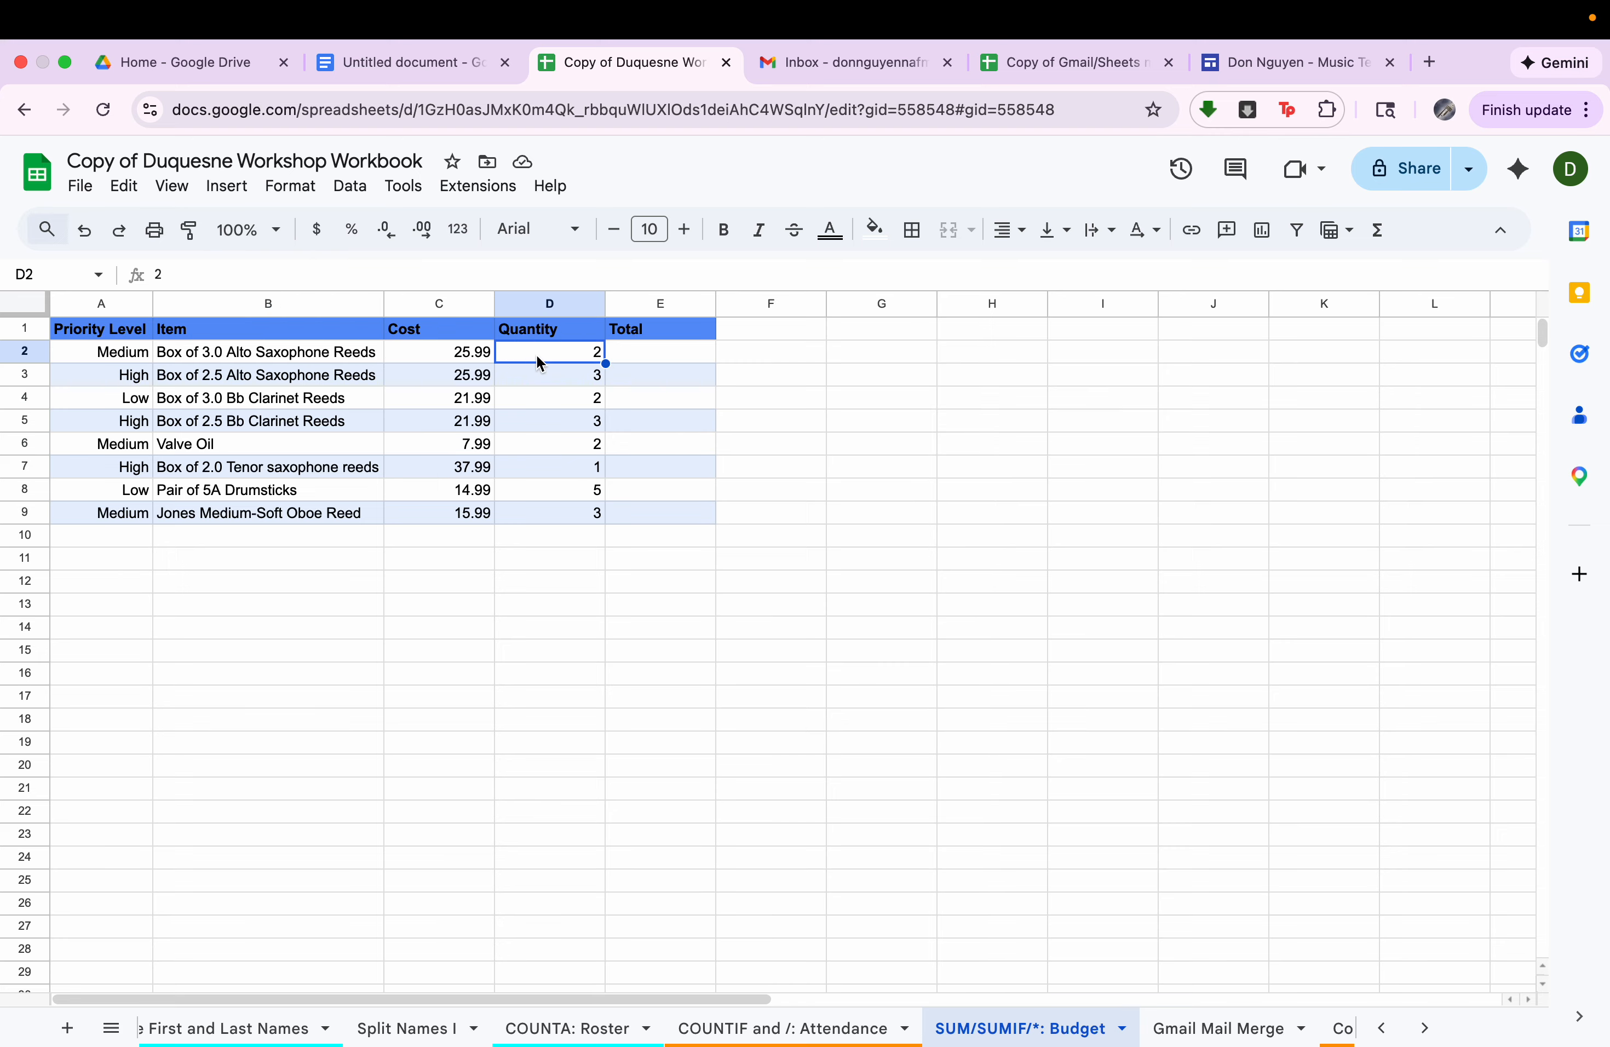
# Enter =C2*D2 in E2 to multiply cost by quantity, and accept the suggested autofill for the Total column through E9.
pyautogui.click(479, 354)
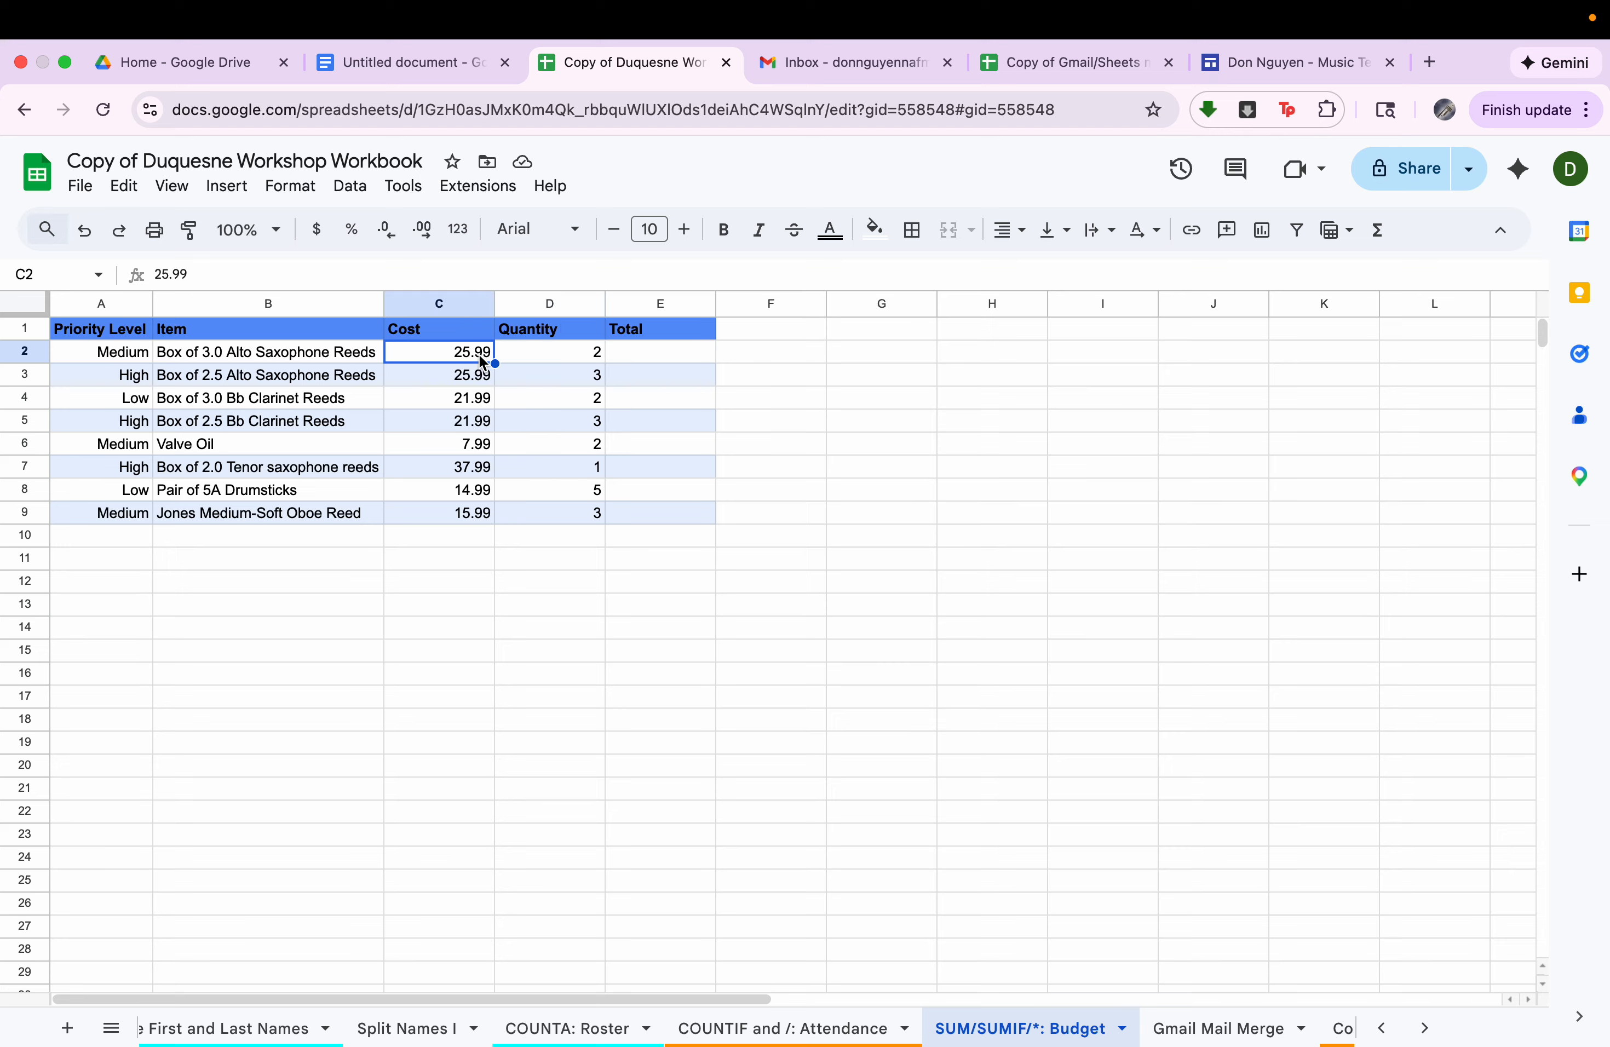
pyautogui.click(547, 351)
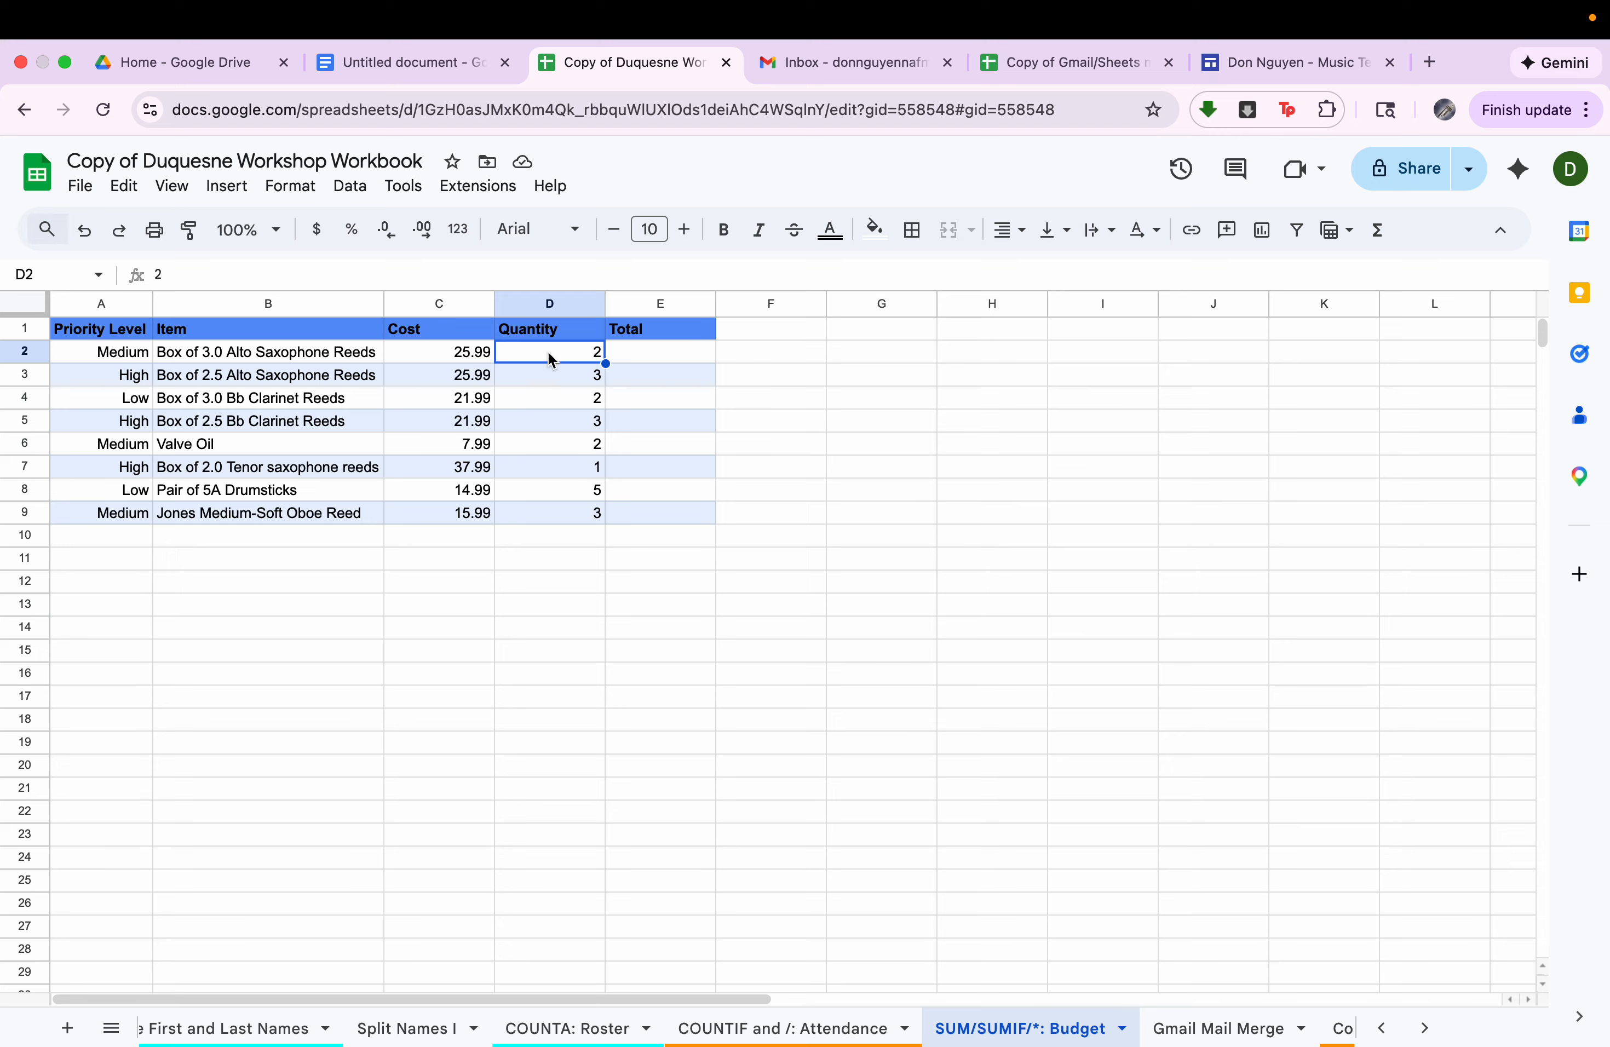
pyautogui.click(653, 361)
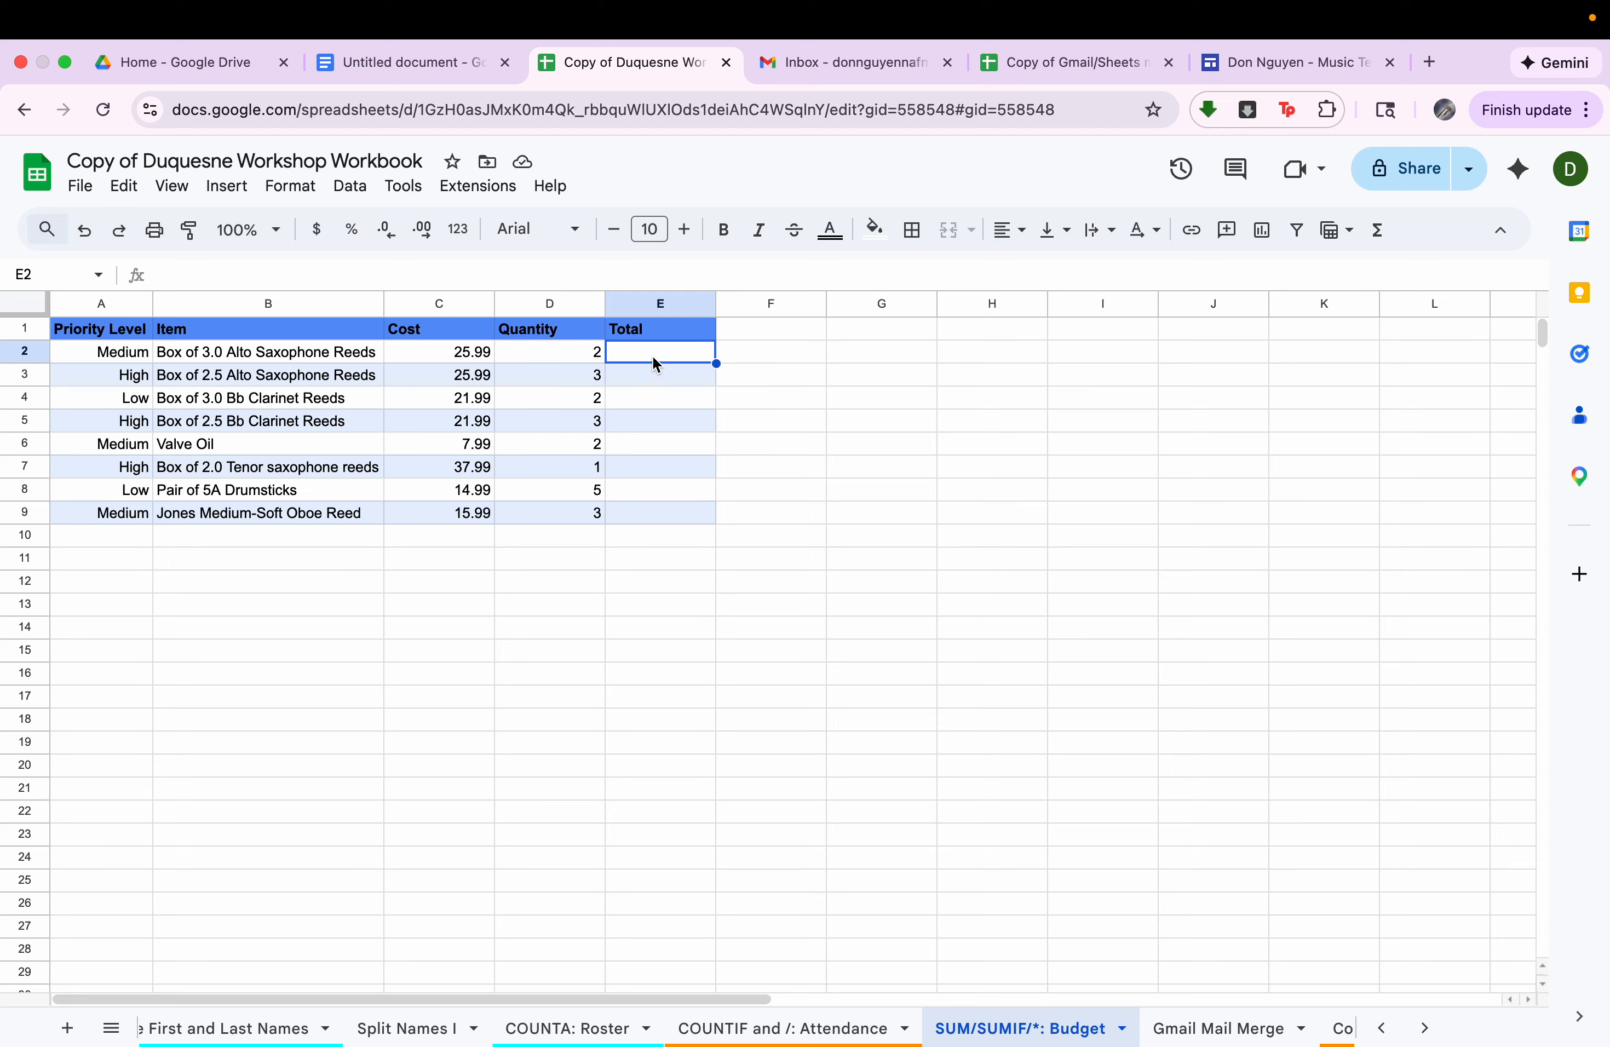
pyautogui.write('=')
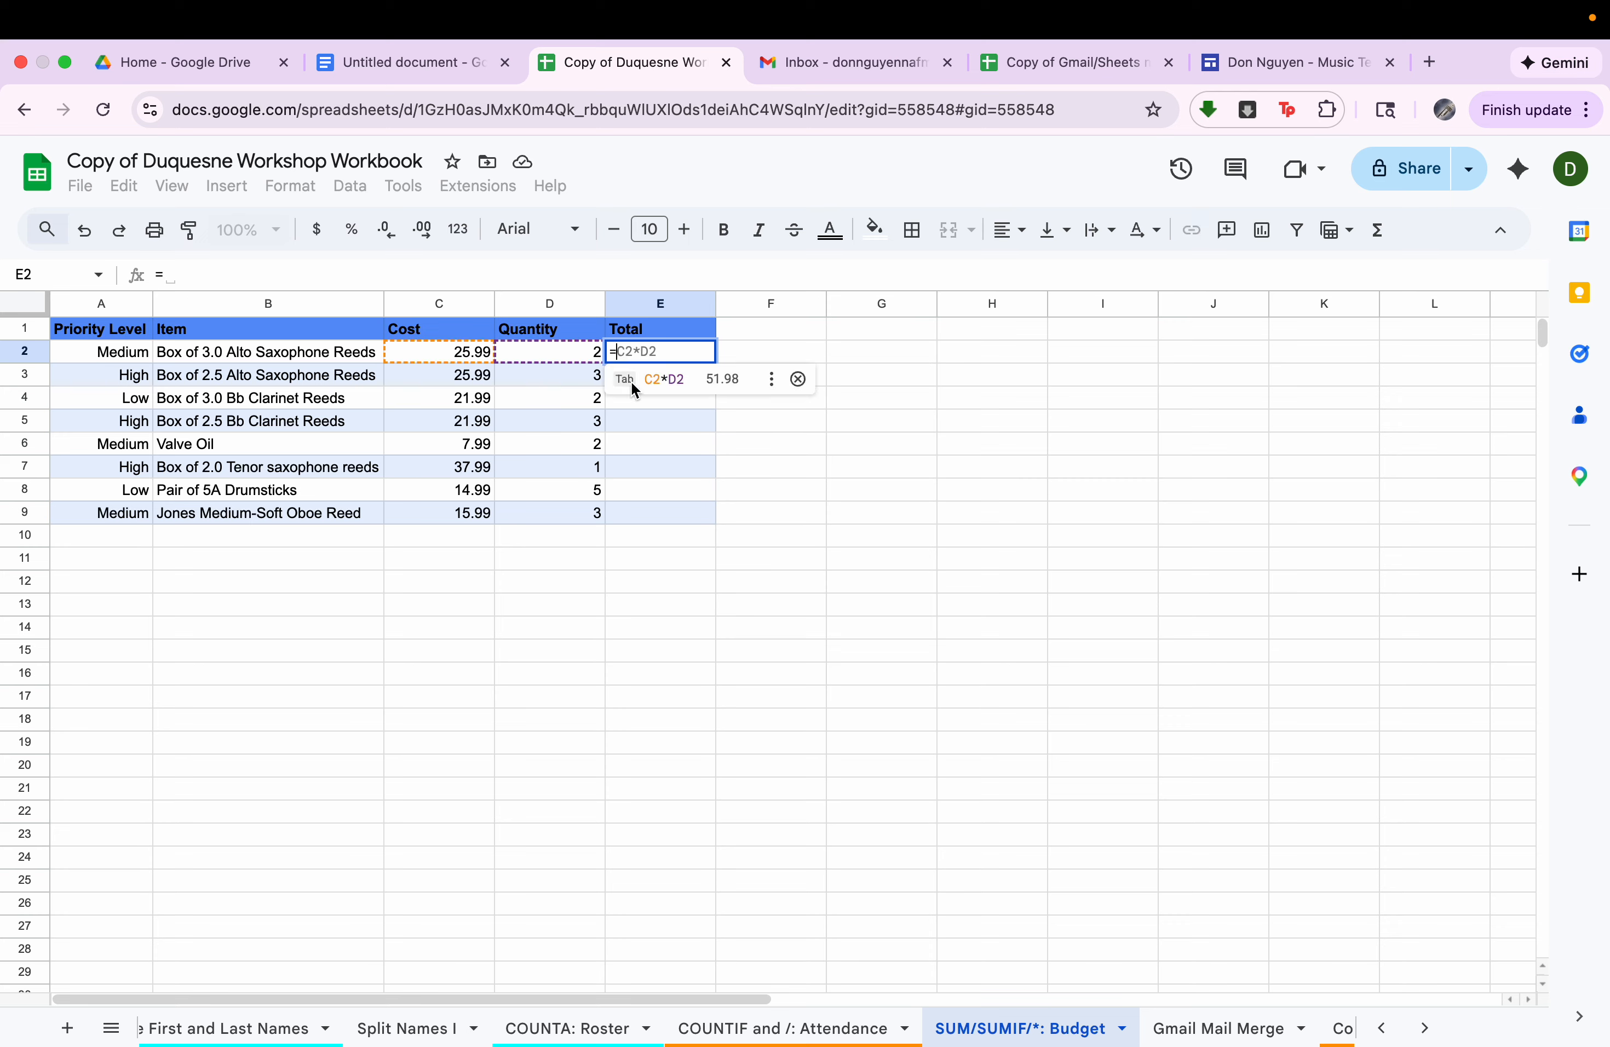
pyautogui.click(467, 362)
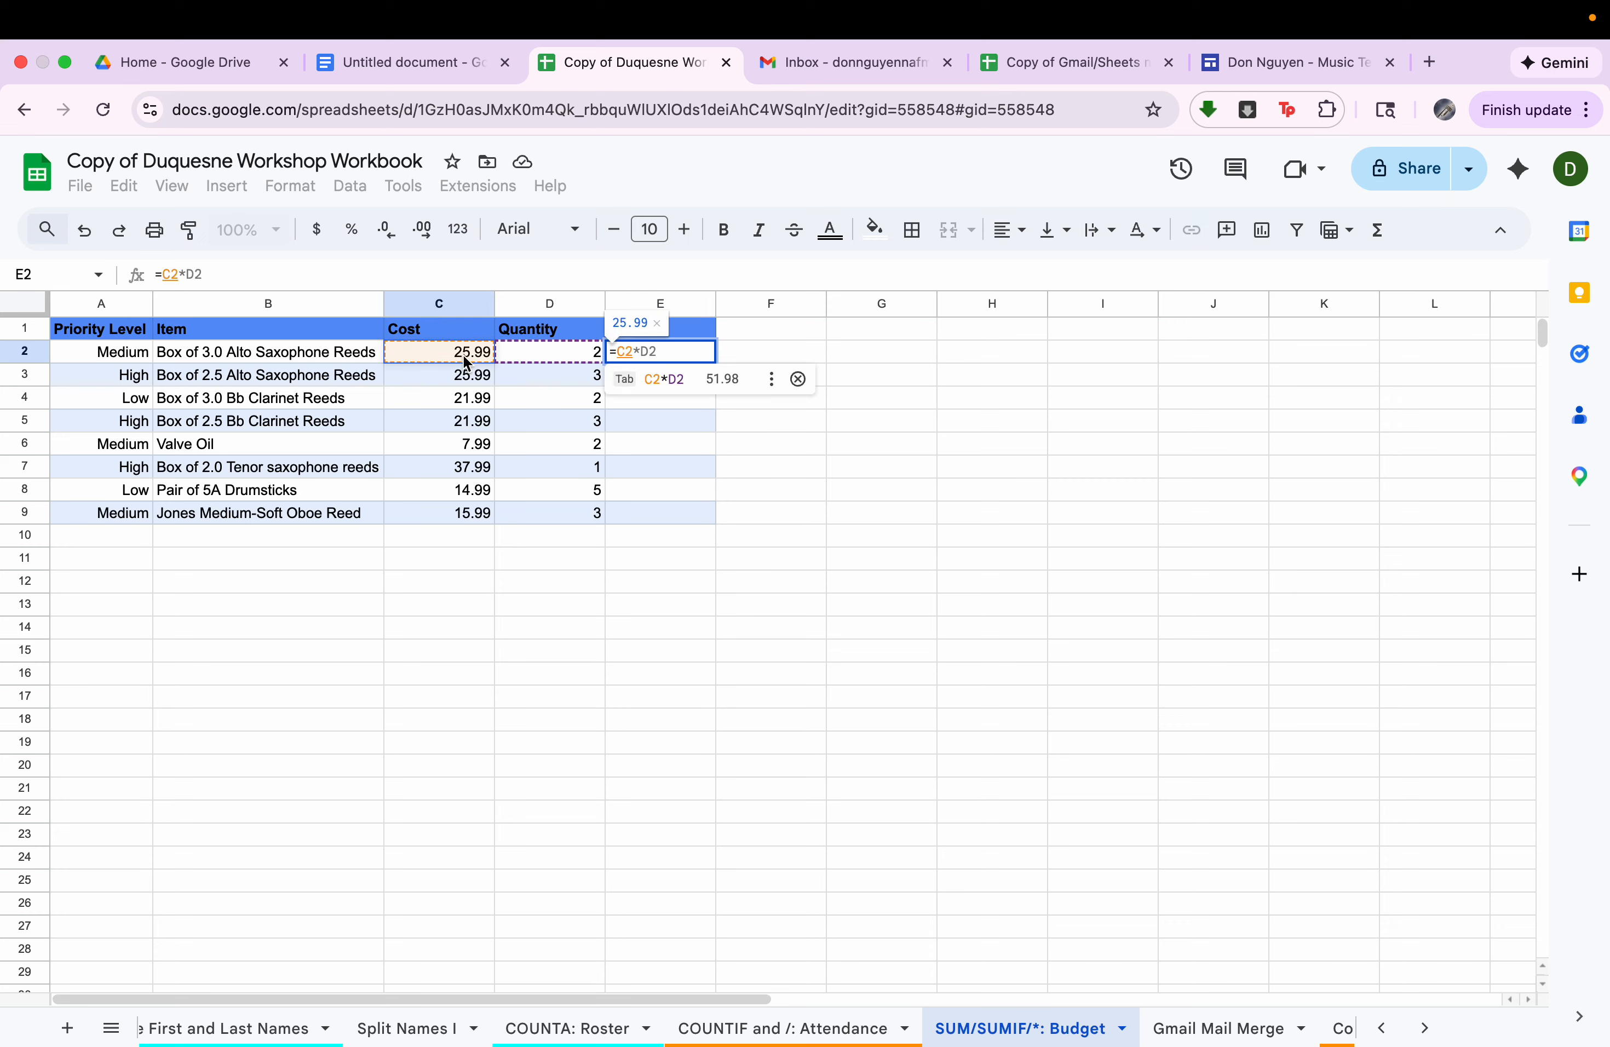
pyautogui.write('*')
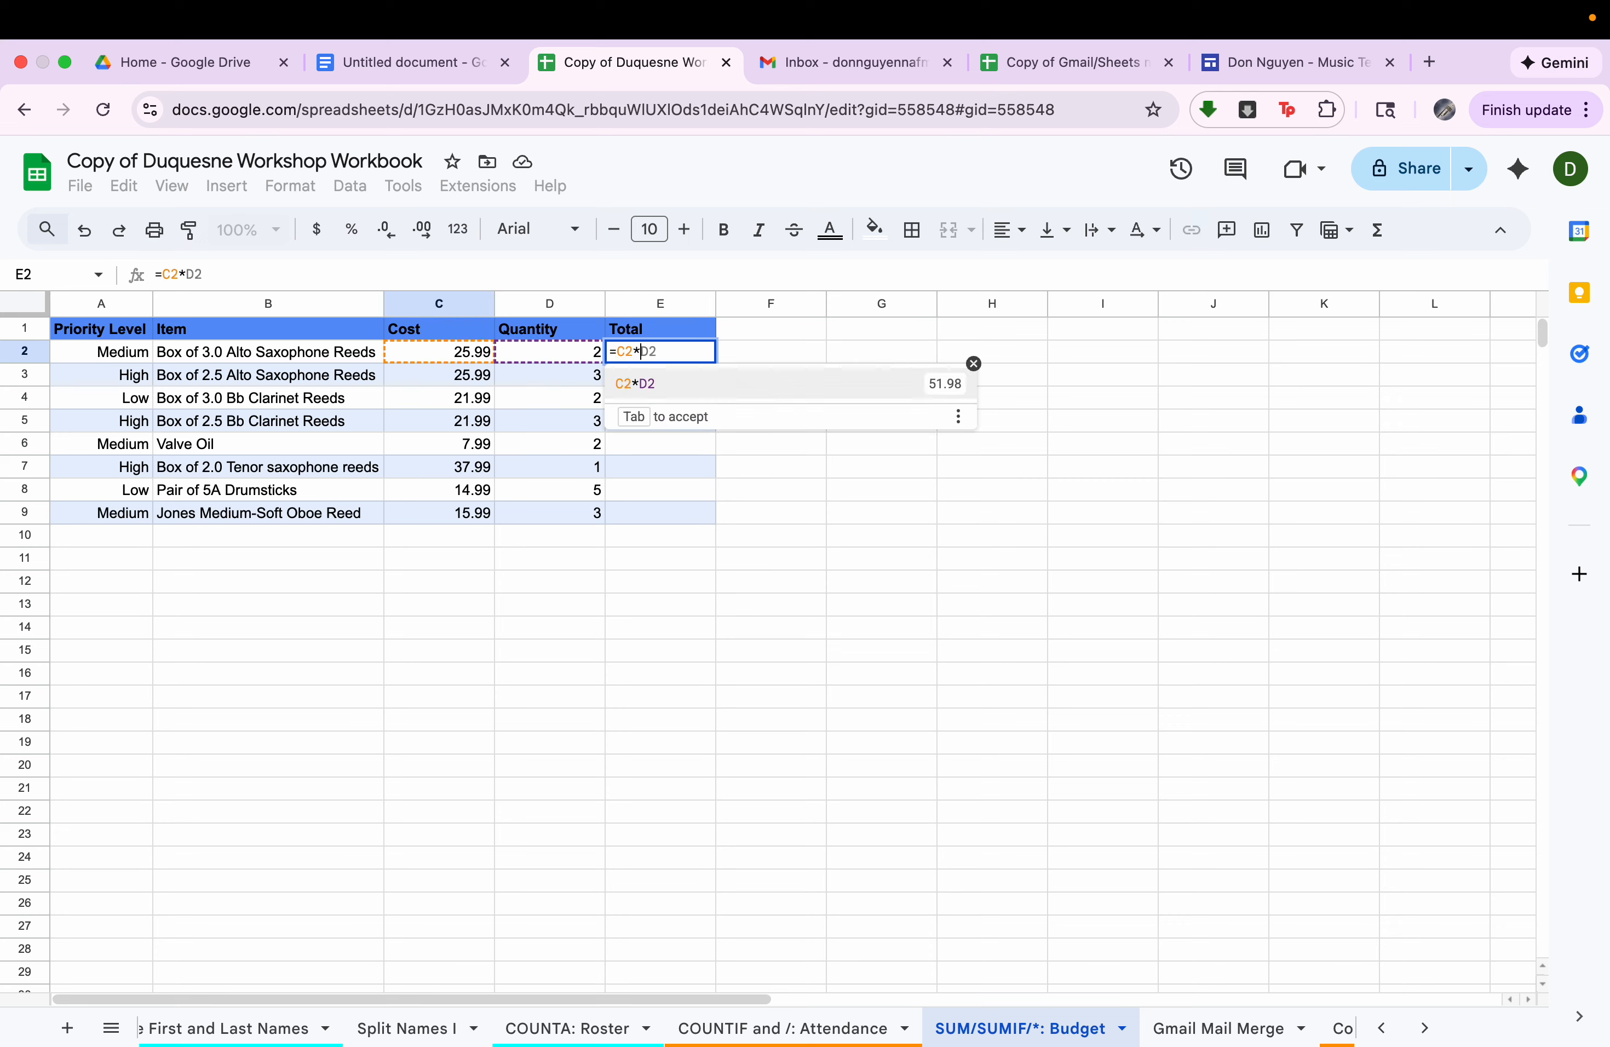
pyautogui.click(537, 354)
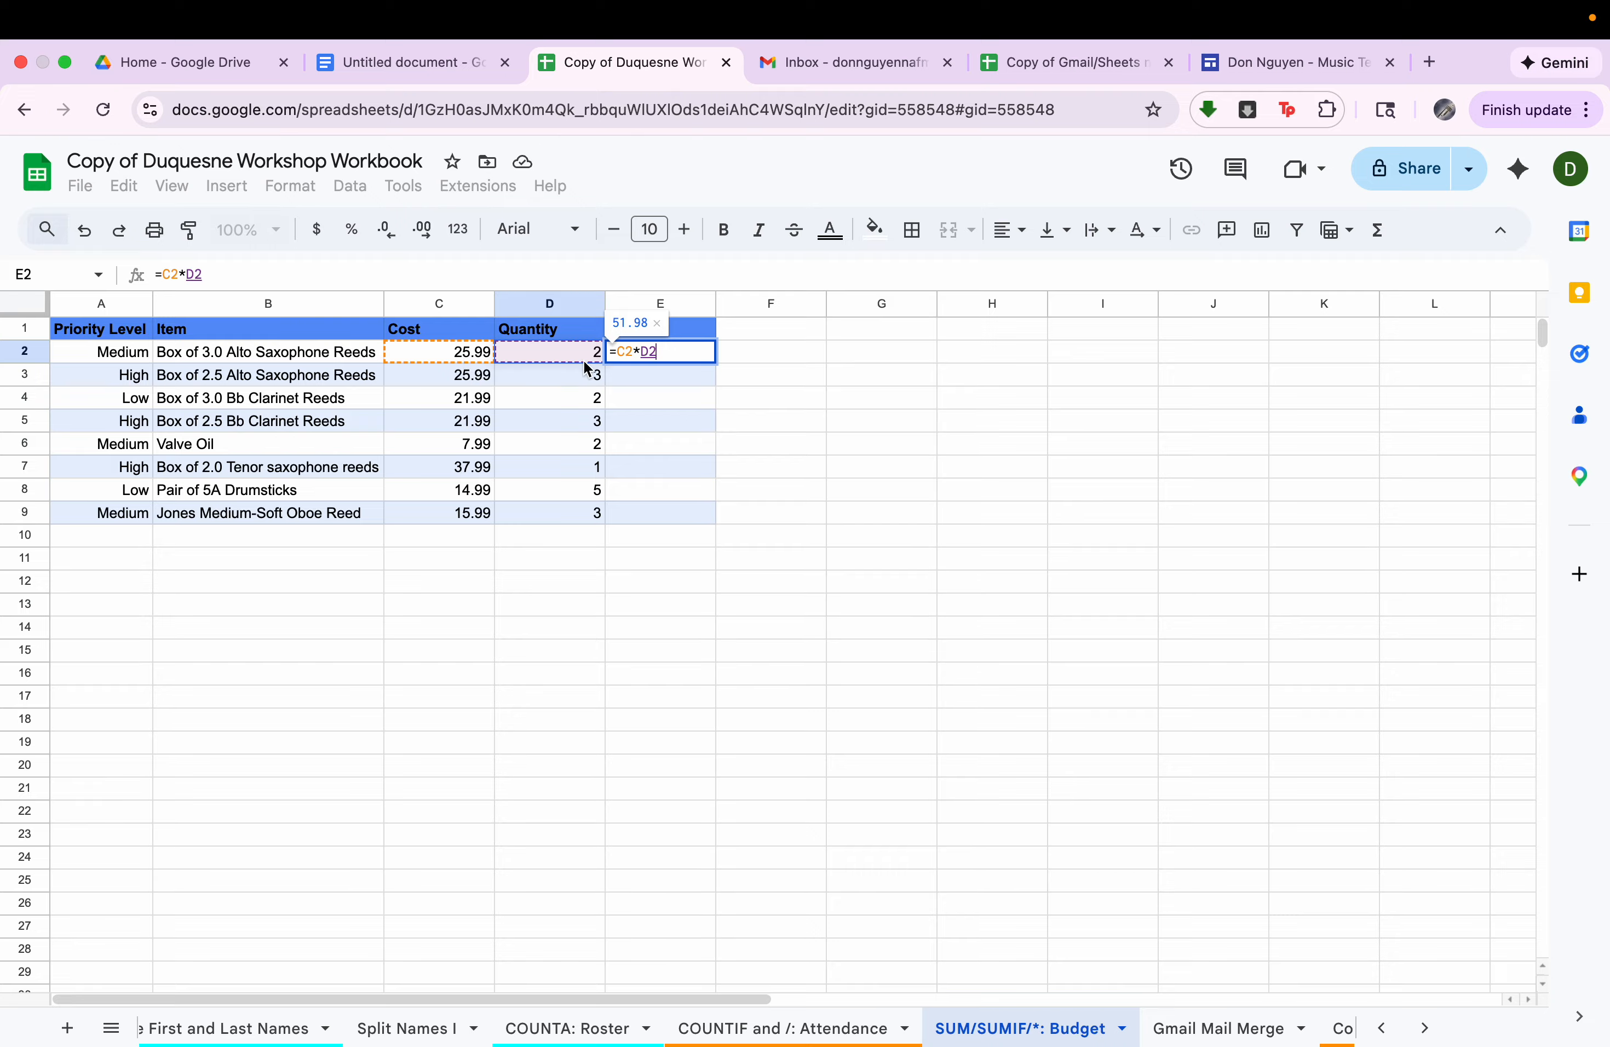
pyautogui.press('Return')
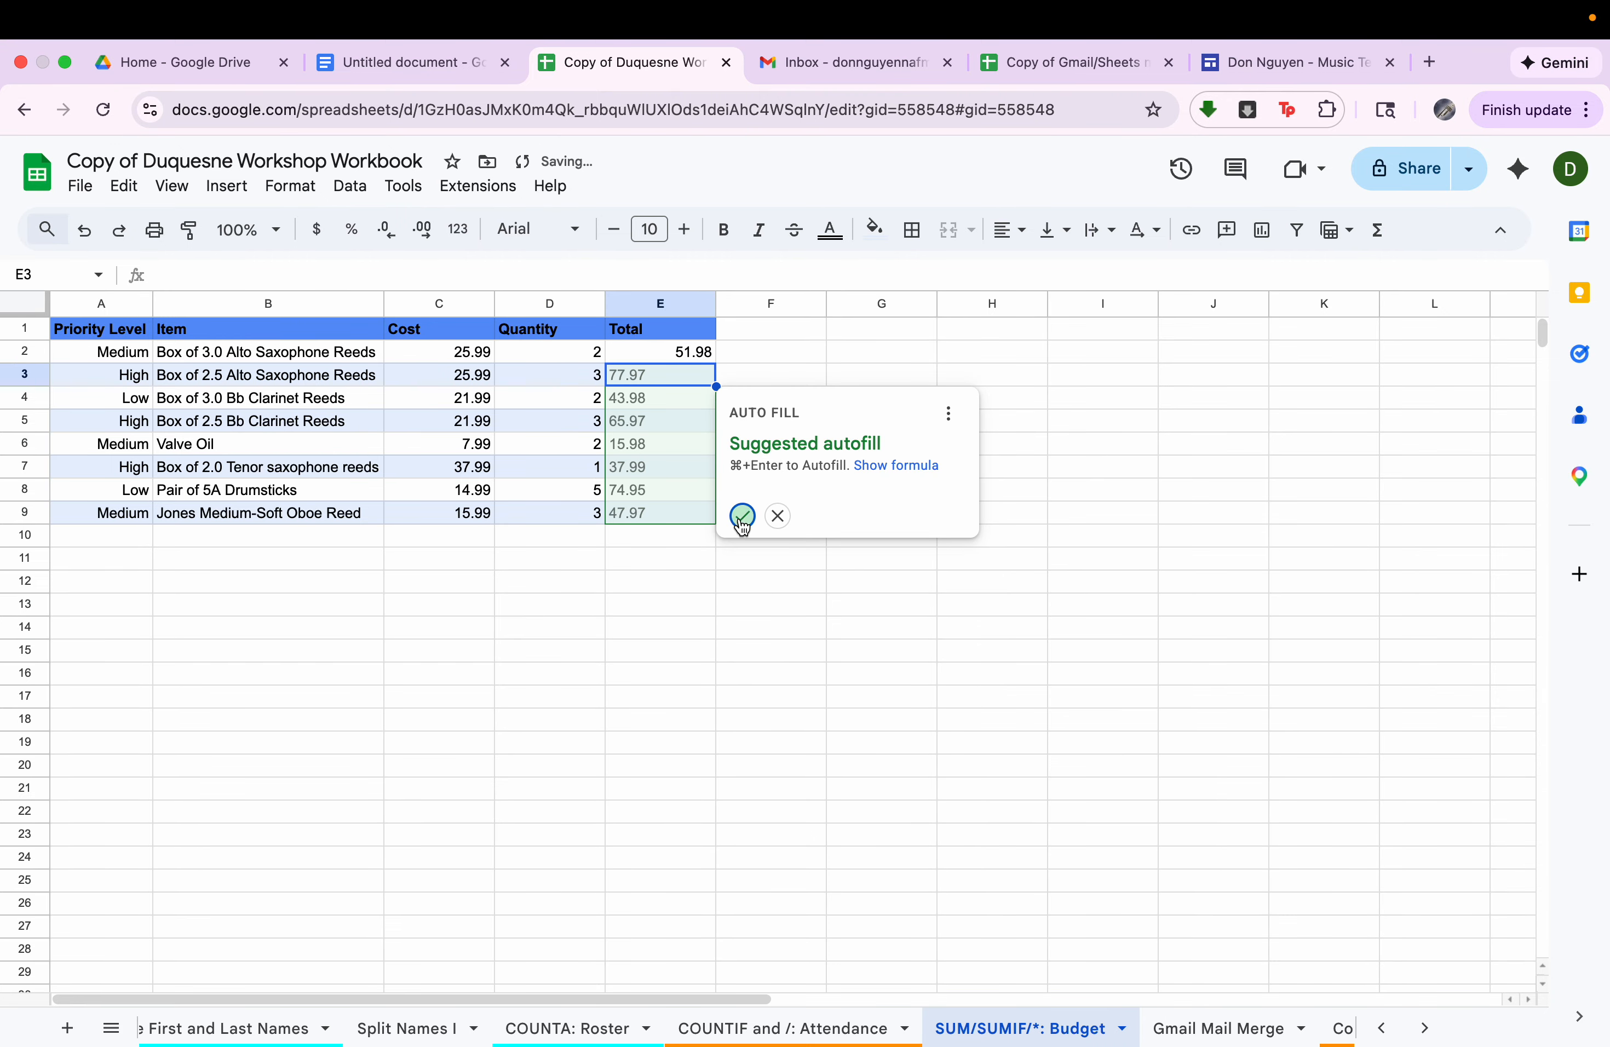
pyautogui.click(743, 518)
# Add up the item totals in E11 with a SUM formula over E2:E9.
pyautogui.moveTo(684, 352); pyautogui.dragTo(684, 530)
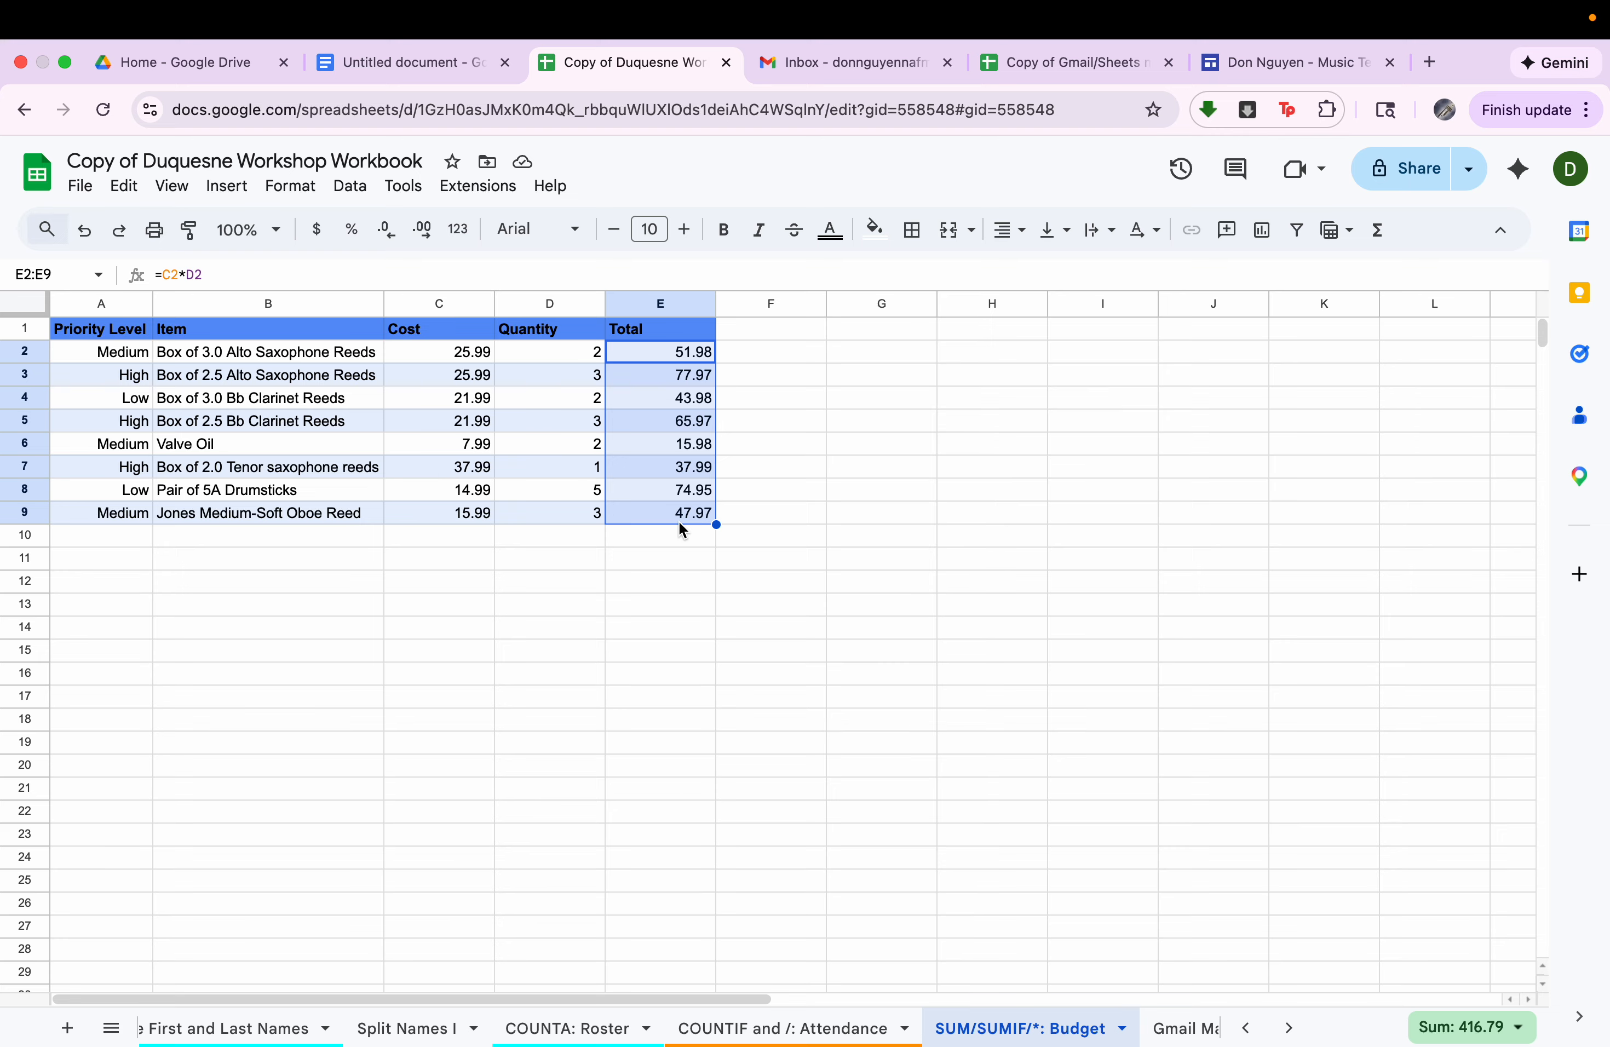
pyautogui.click(683, 571)
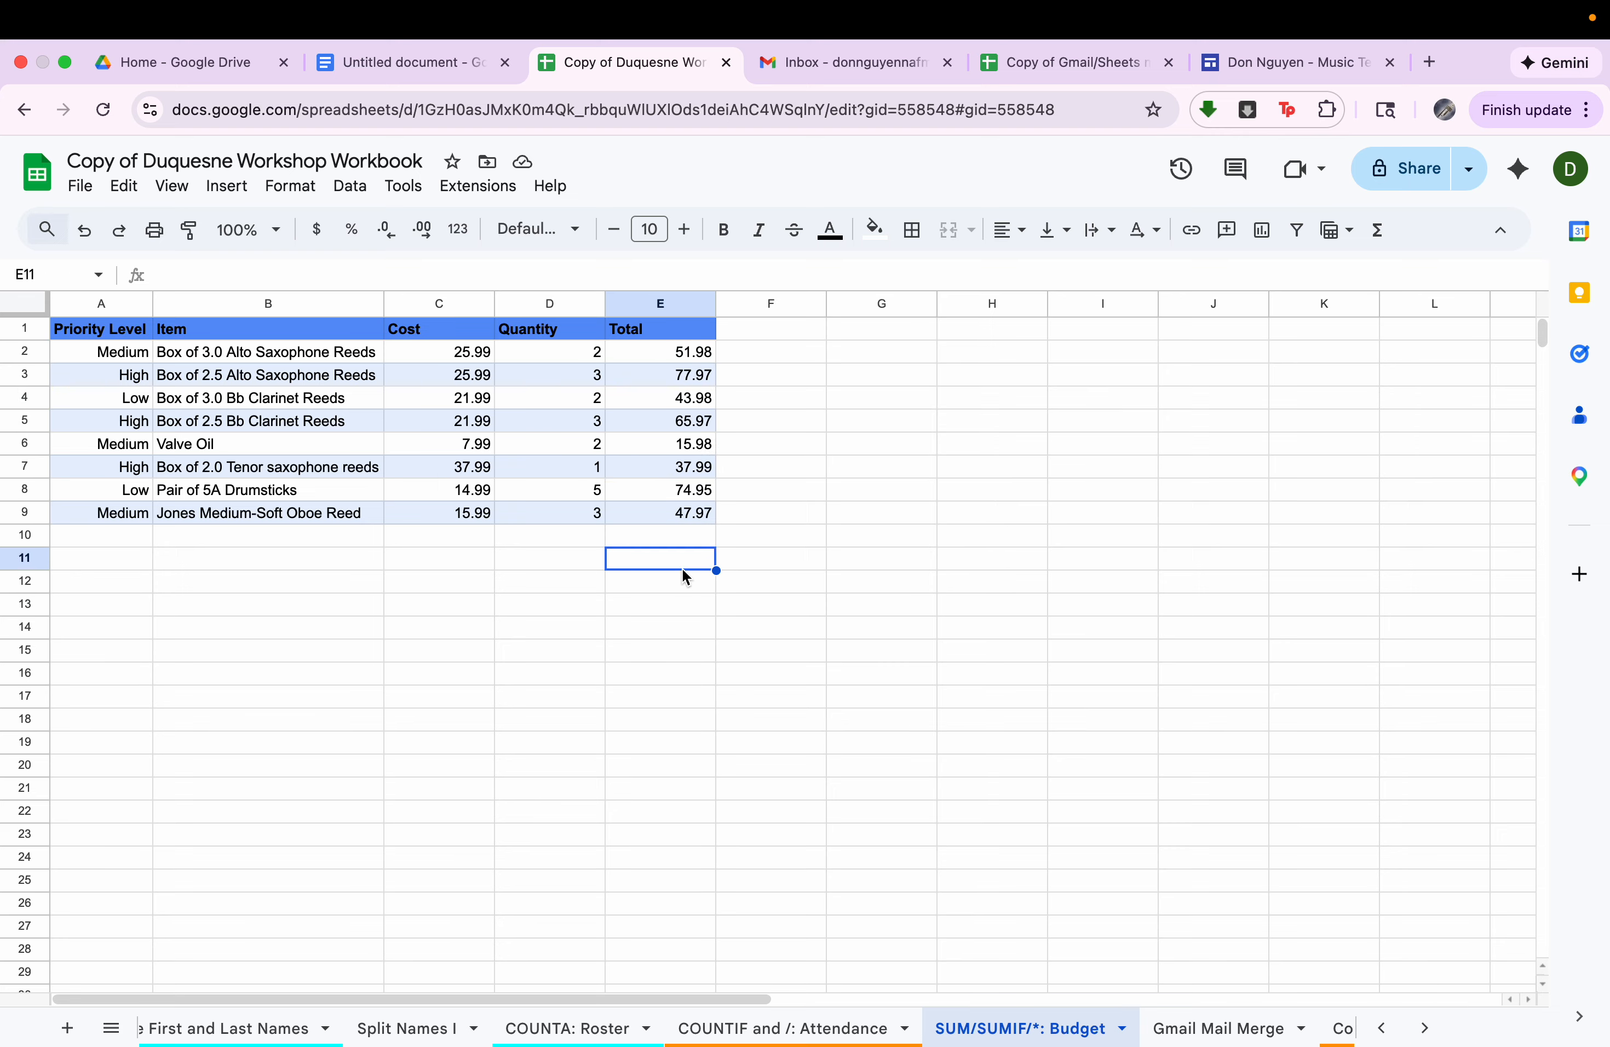
pyautogui.write('=sum(')
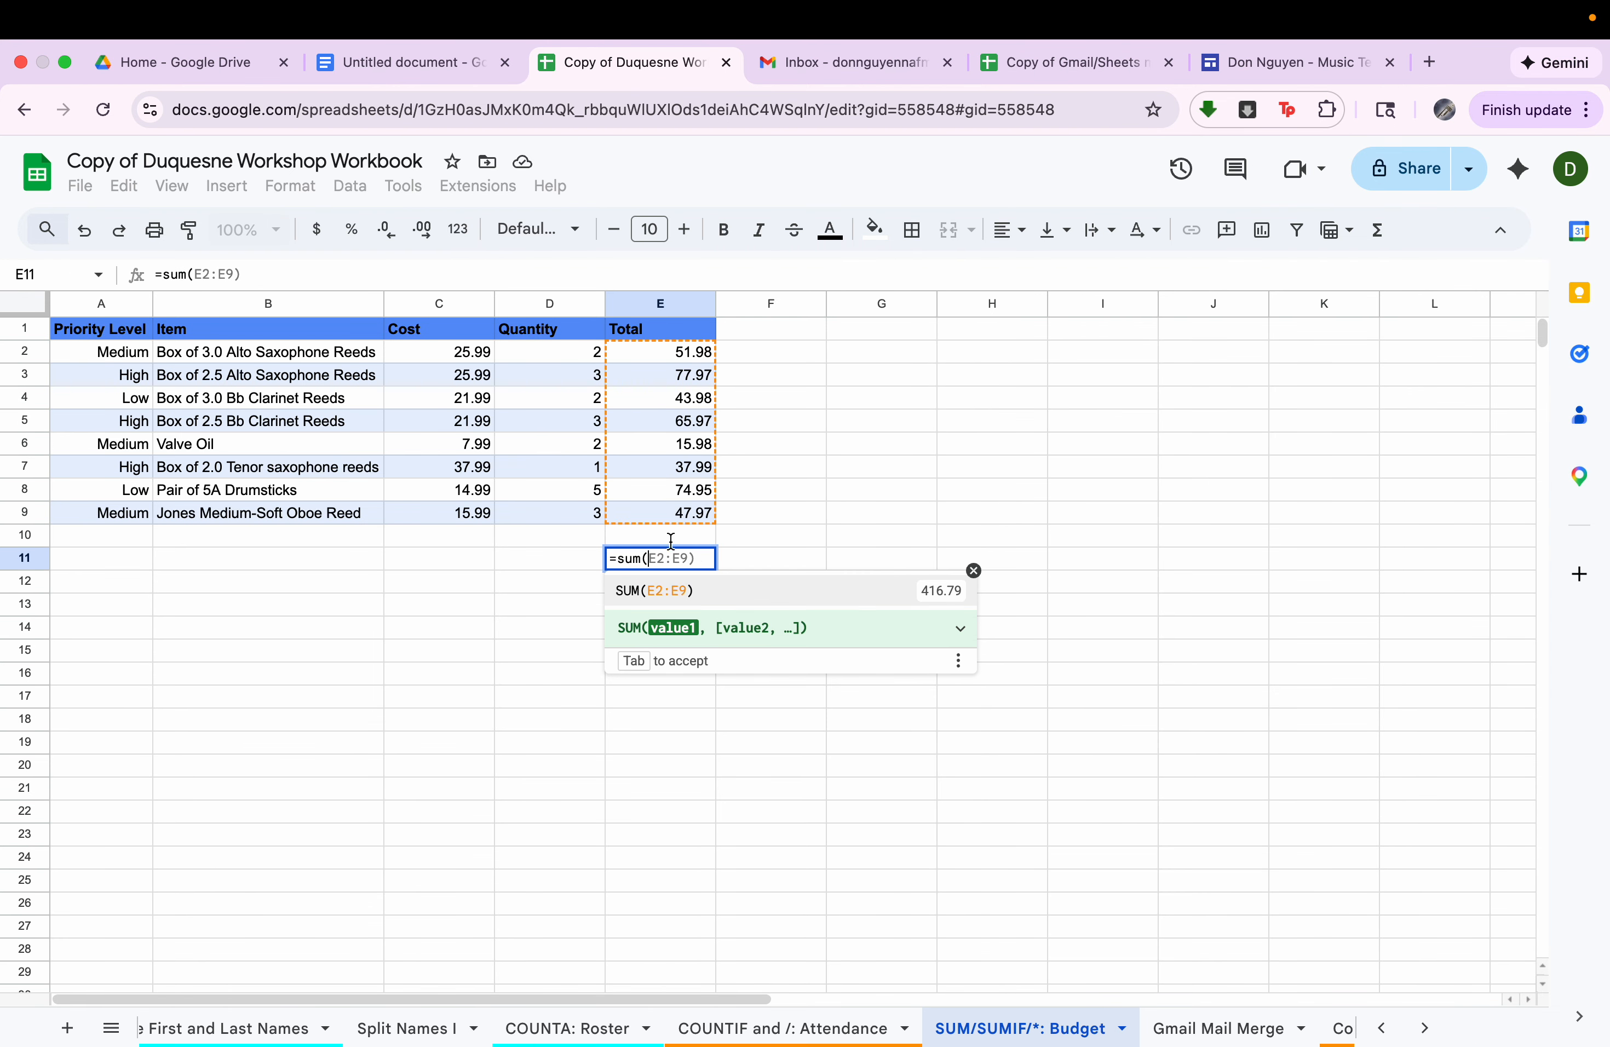
pyautogui.moveTo(678, 347); pyautogui.dragTo(680, 518)
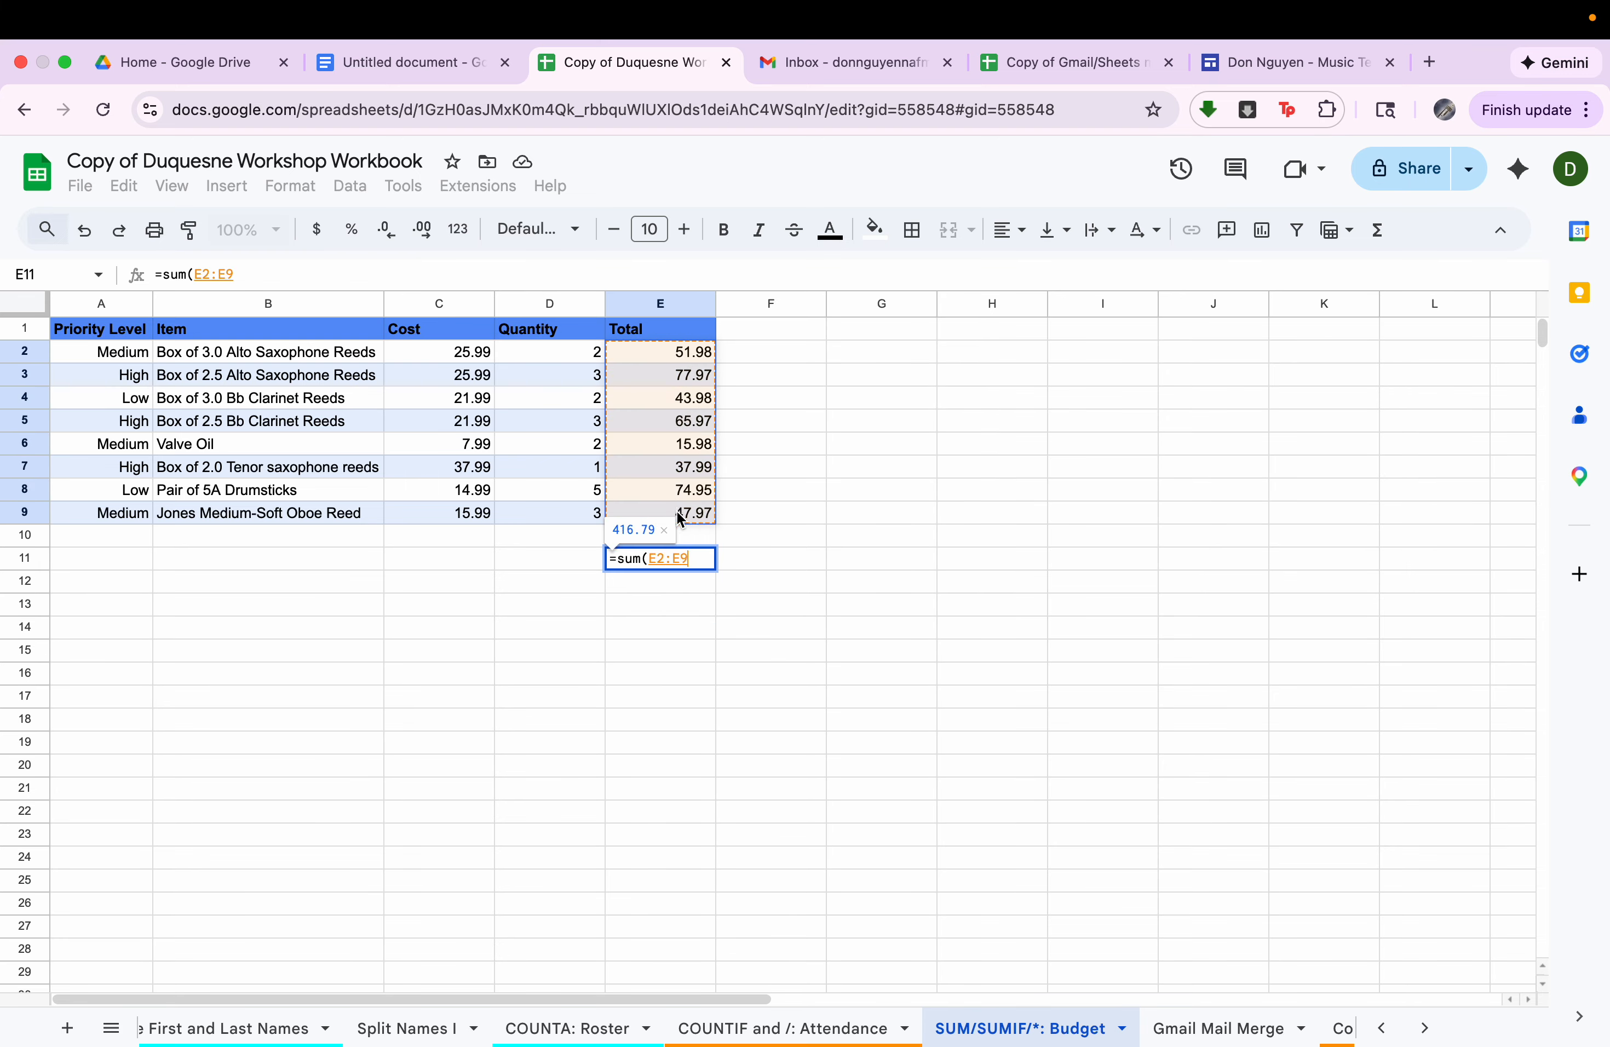
pyautogui.press('Return')
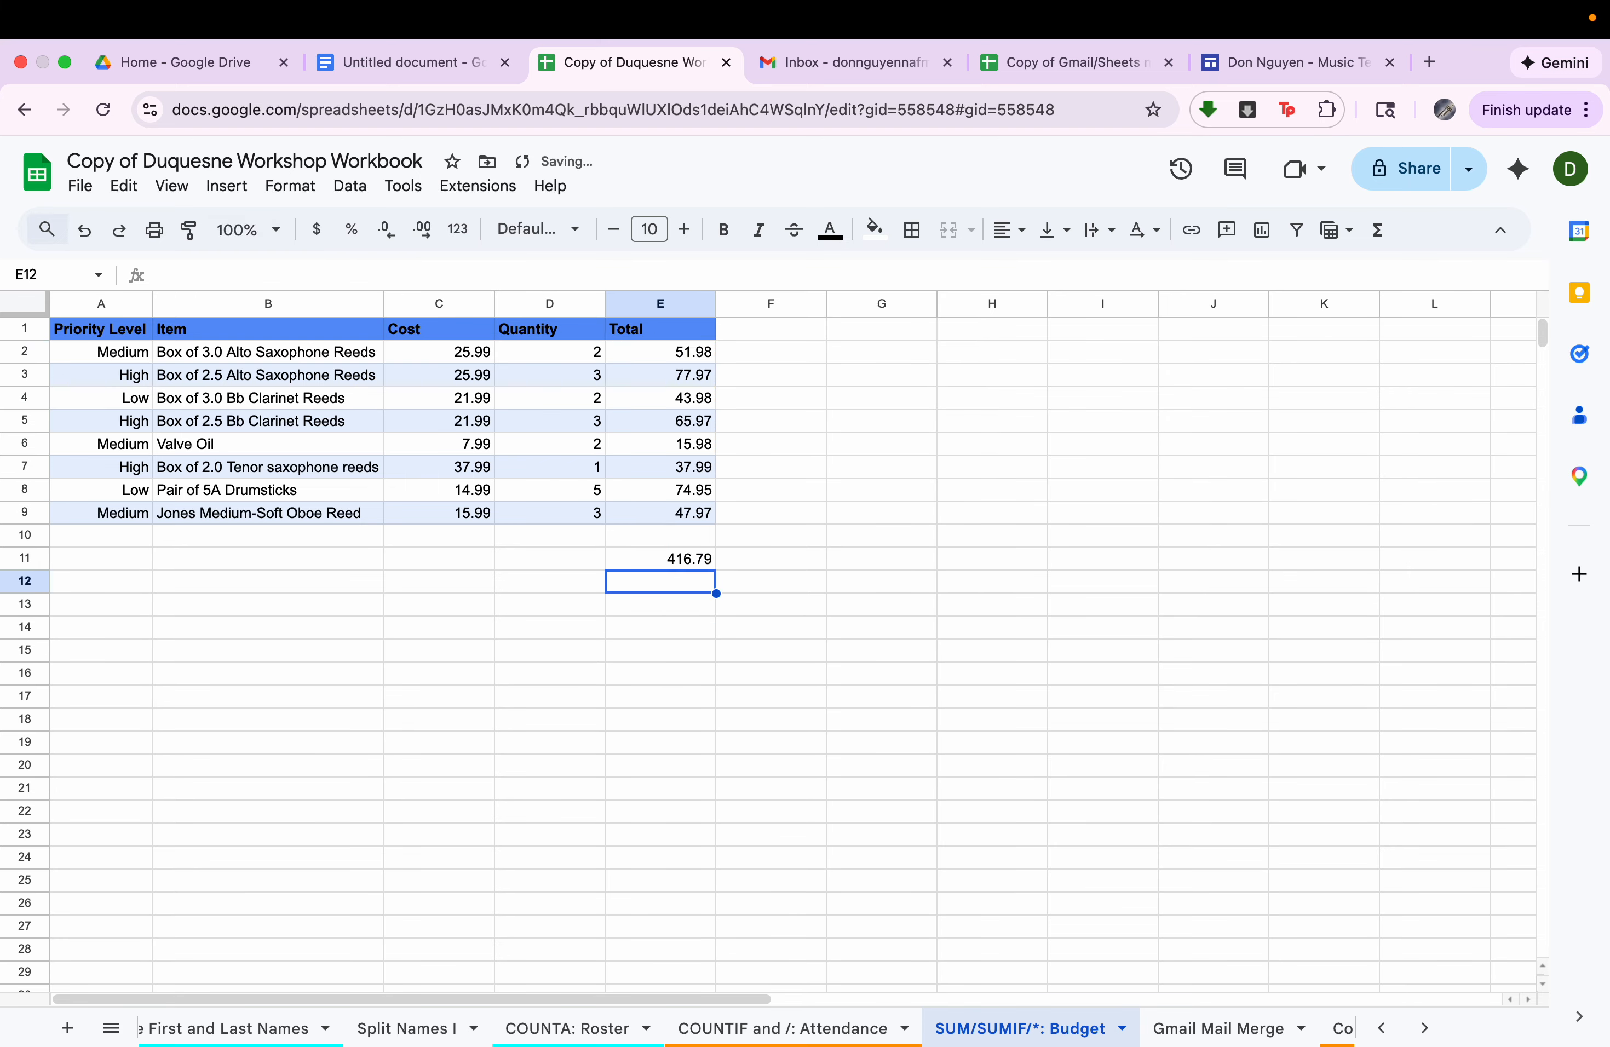
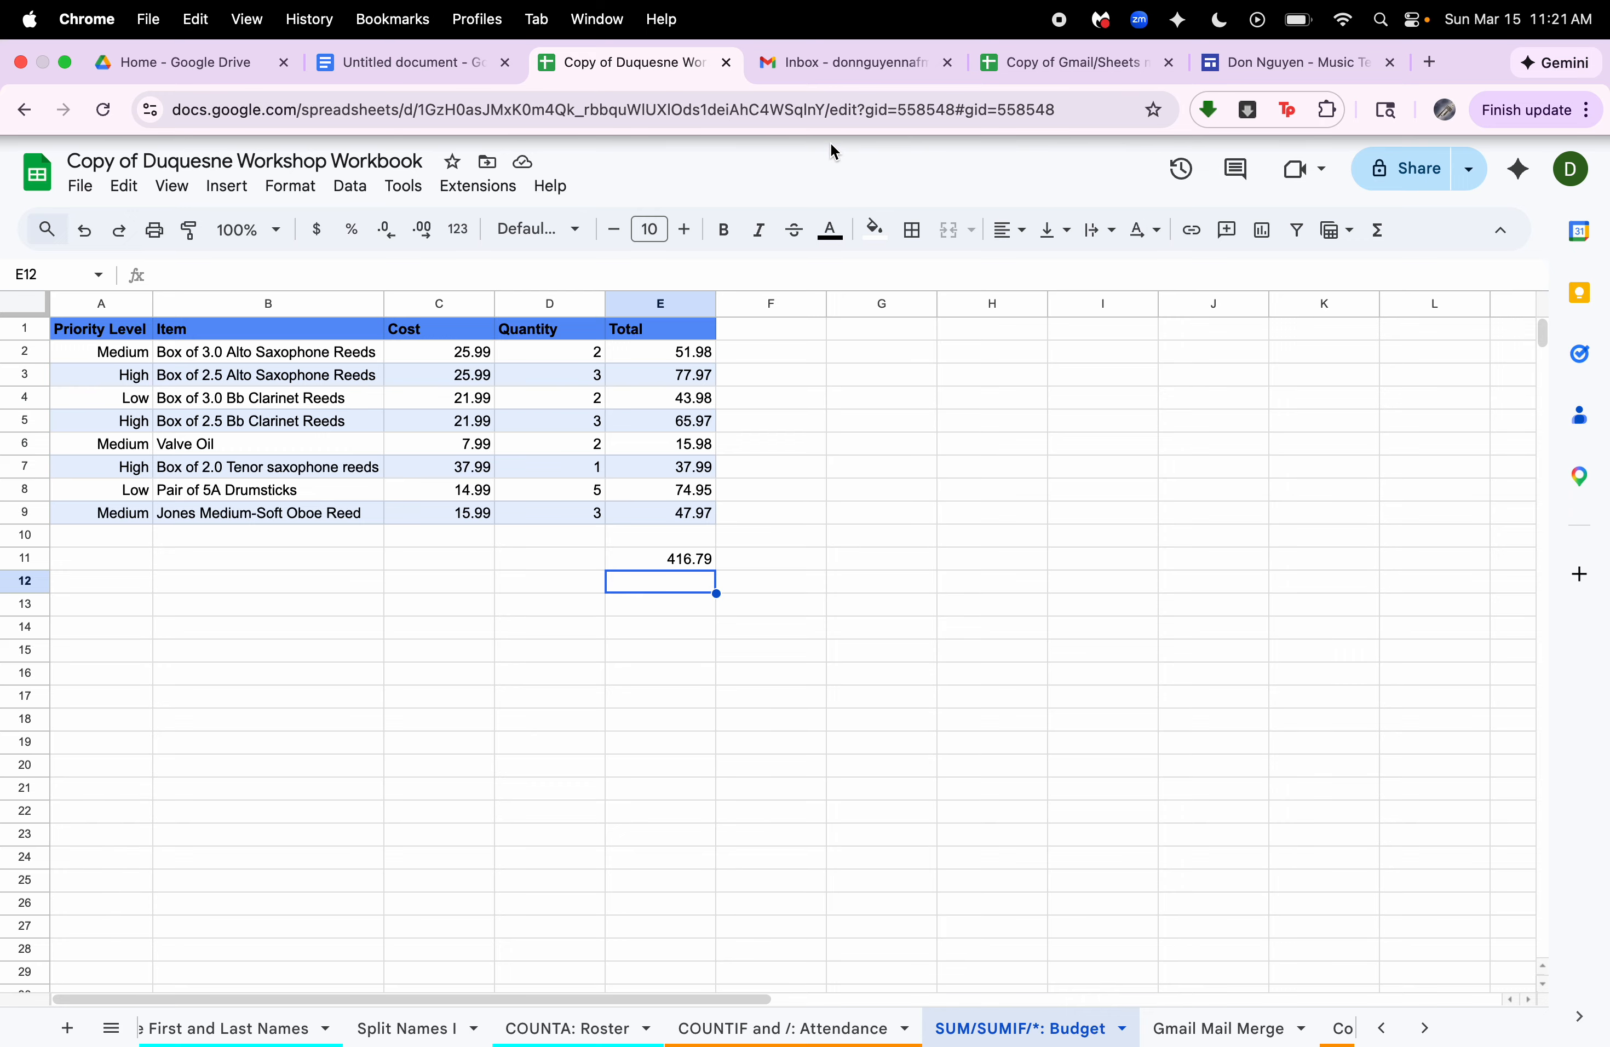
# Open the Gmail Mail Merge sheet, then switch to Gmail and examine the draft's {{First name}}, {{Lesson day}} and {{Lesson time}} placeholders.
pyautogui.click(1197, 1026)
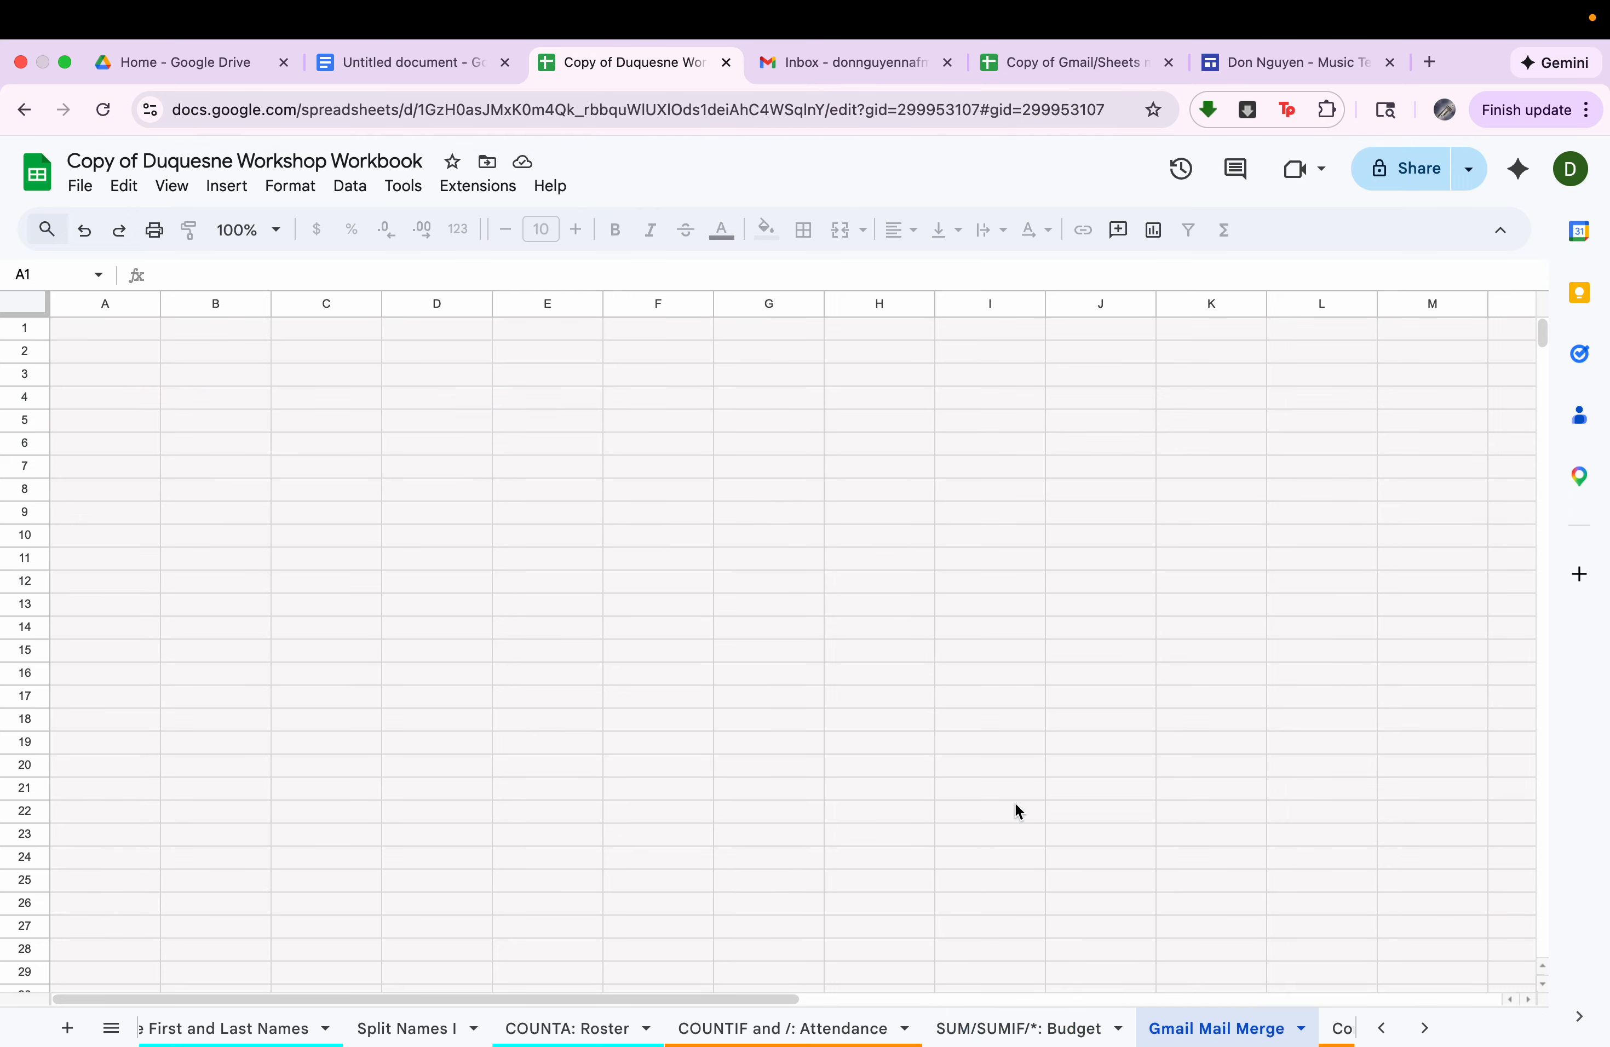
pyautogui.click(876, 67)
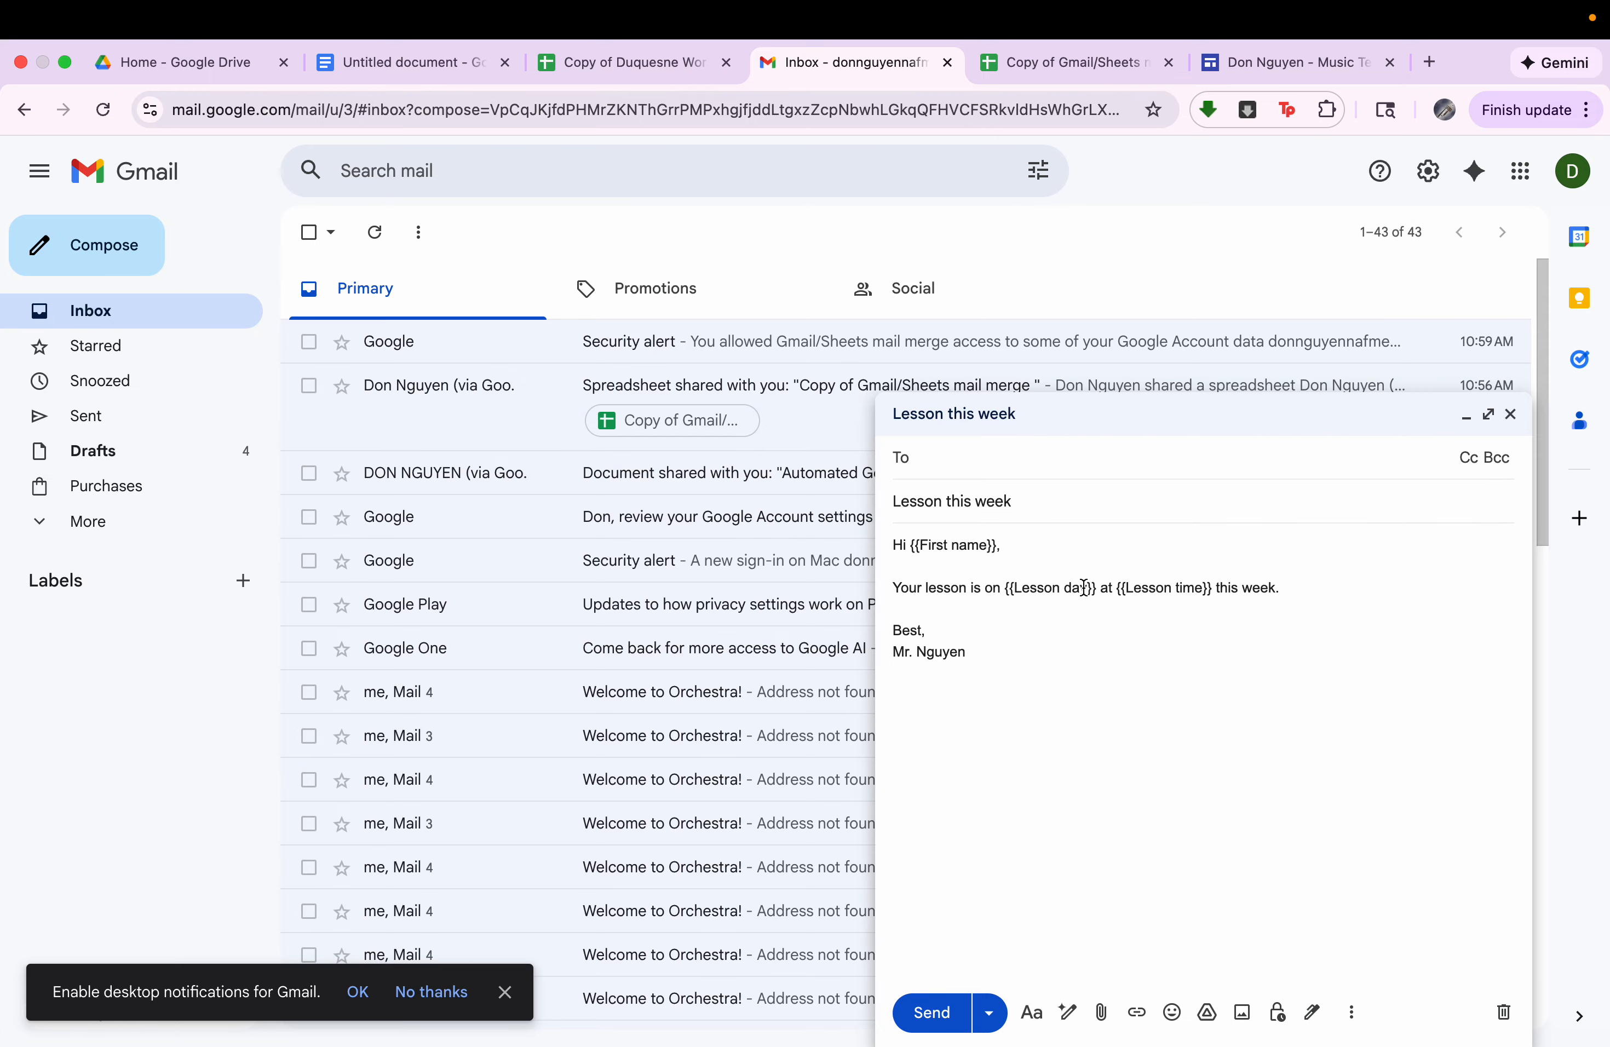
pyautogui.click(968, 547)
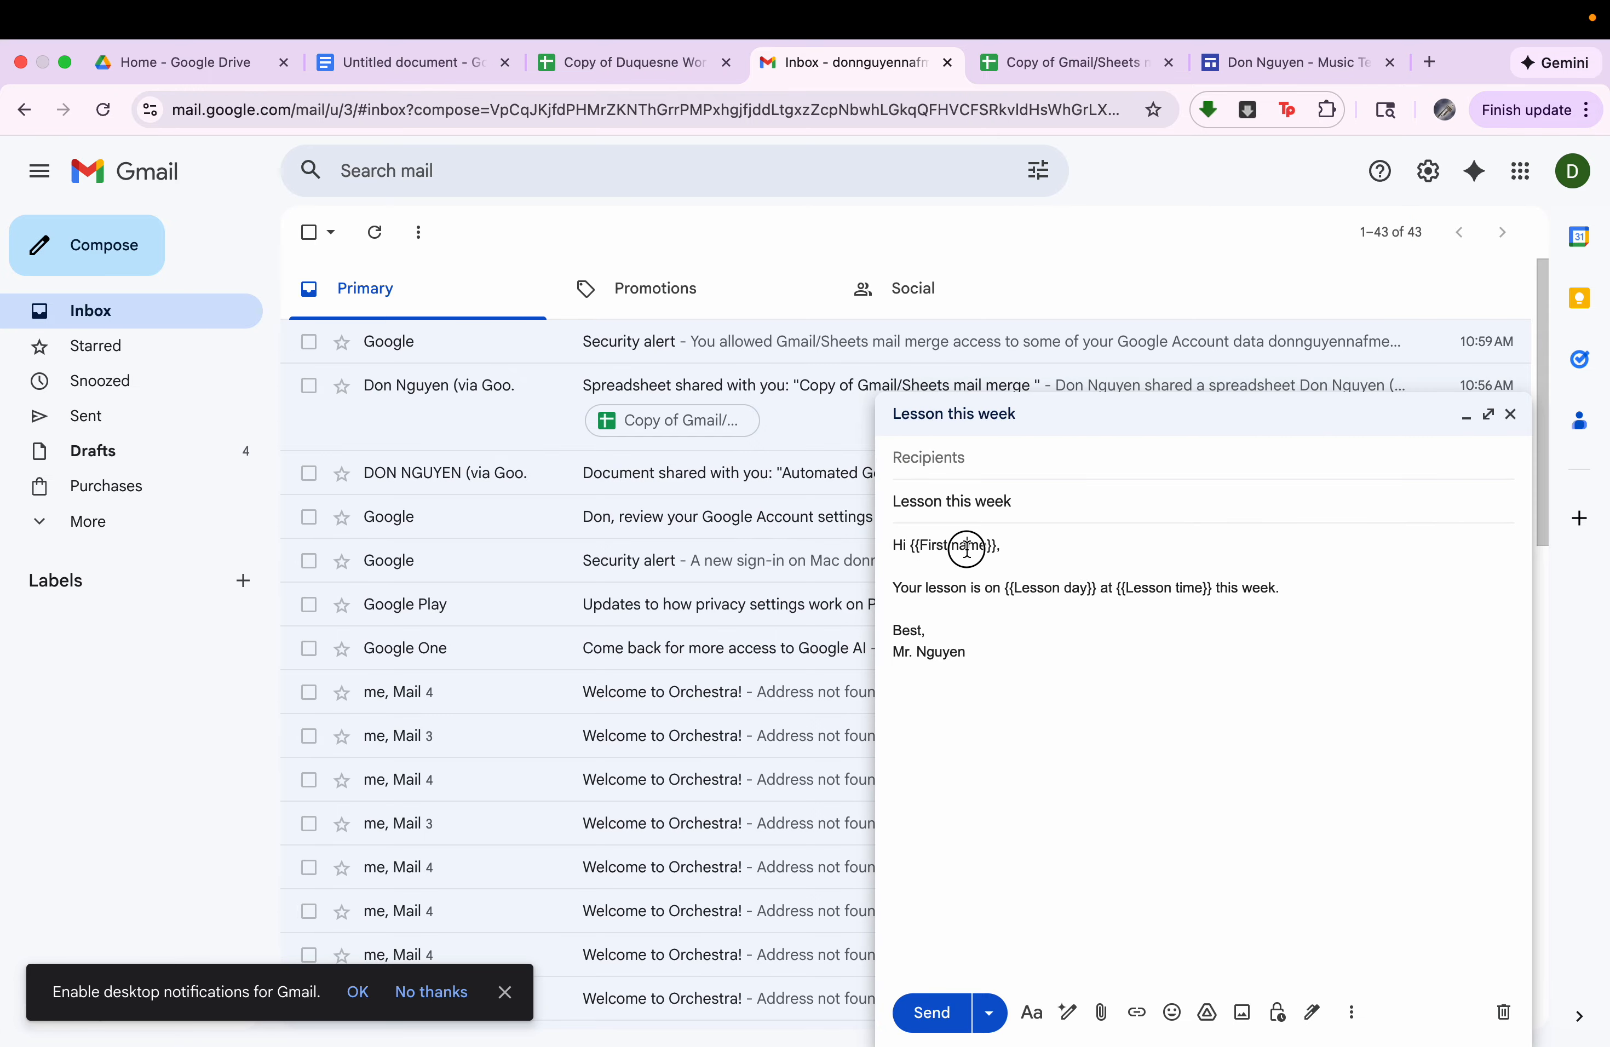
pyautogui.click(940, 588)
pyautogui.click(1053, 589)
pyautogui.click(1149, 586)
pyautogui.click(1013, 650)
pyautogui.click(969, 633)
pyautogui.click(965, 541)
pyautogui.click(1049, 593)
pyautogui.click(1183, 589)
# Return to the workbook's Gmail Mail Merge sheet and review its name, student email, lesson day and lesson time columns.
pyautogui.click(672, 62)
pyautogui.scroll(-5, 569, 672)
pyautogui.scroll(-8, 568, 670)
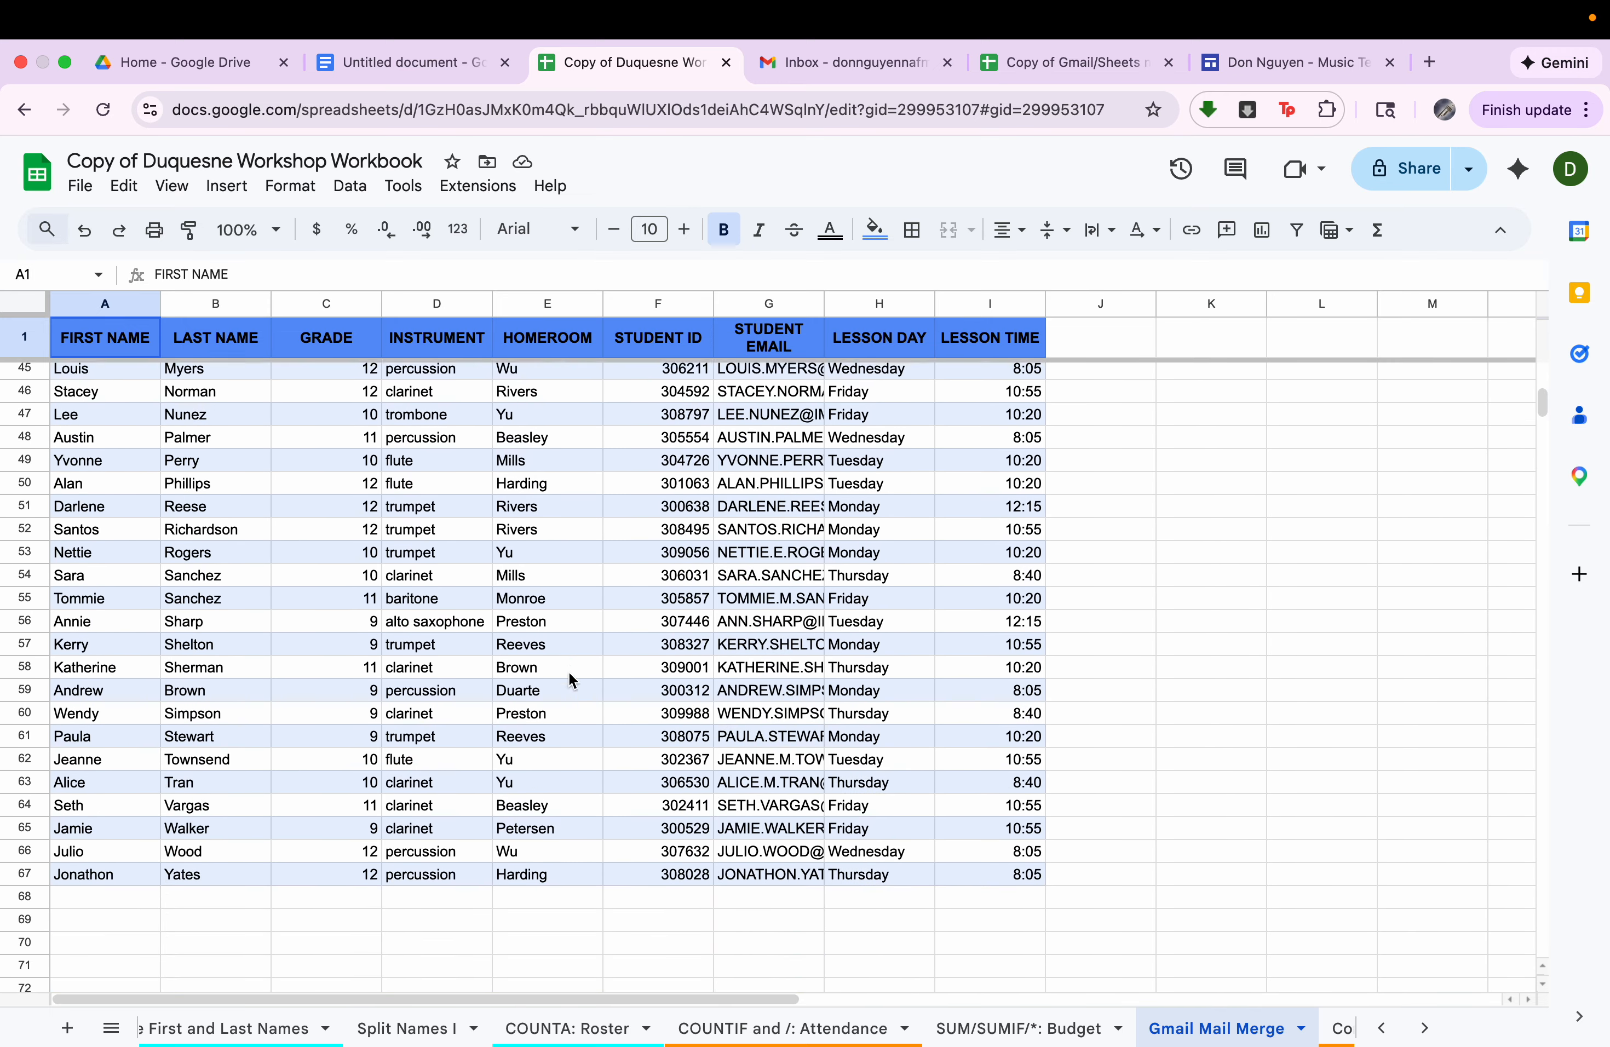
pyautogui.scroll(12, 568, 672)
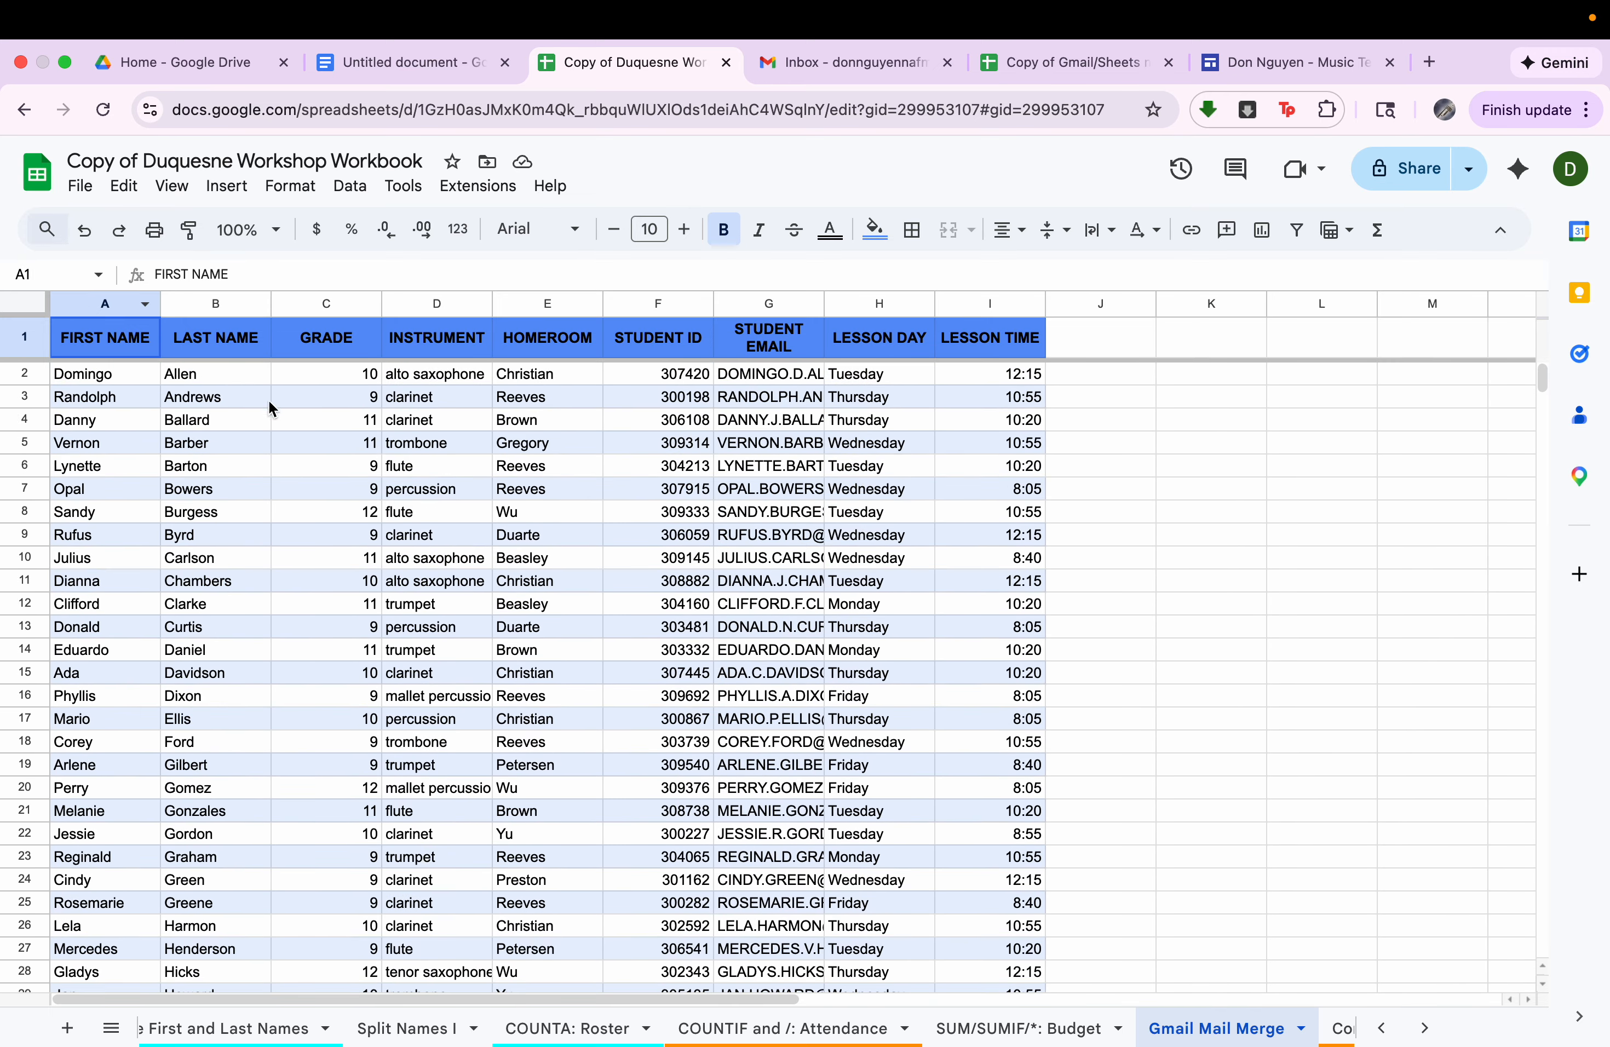
pyautogui.click(114, 312)
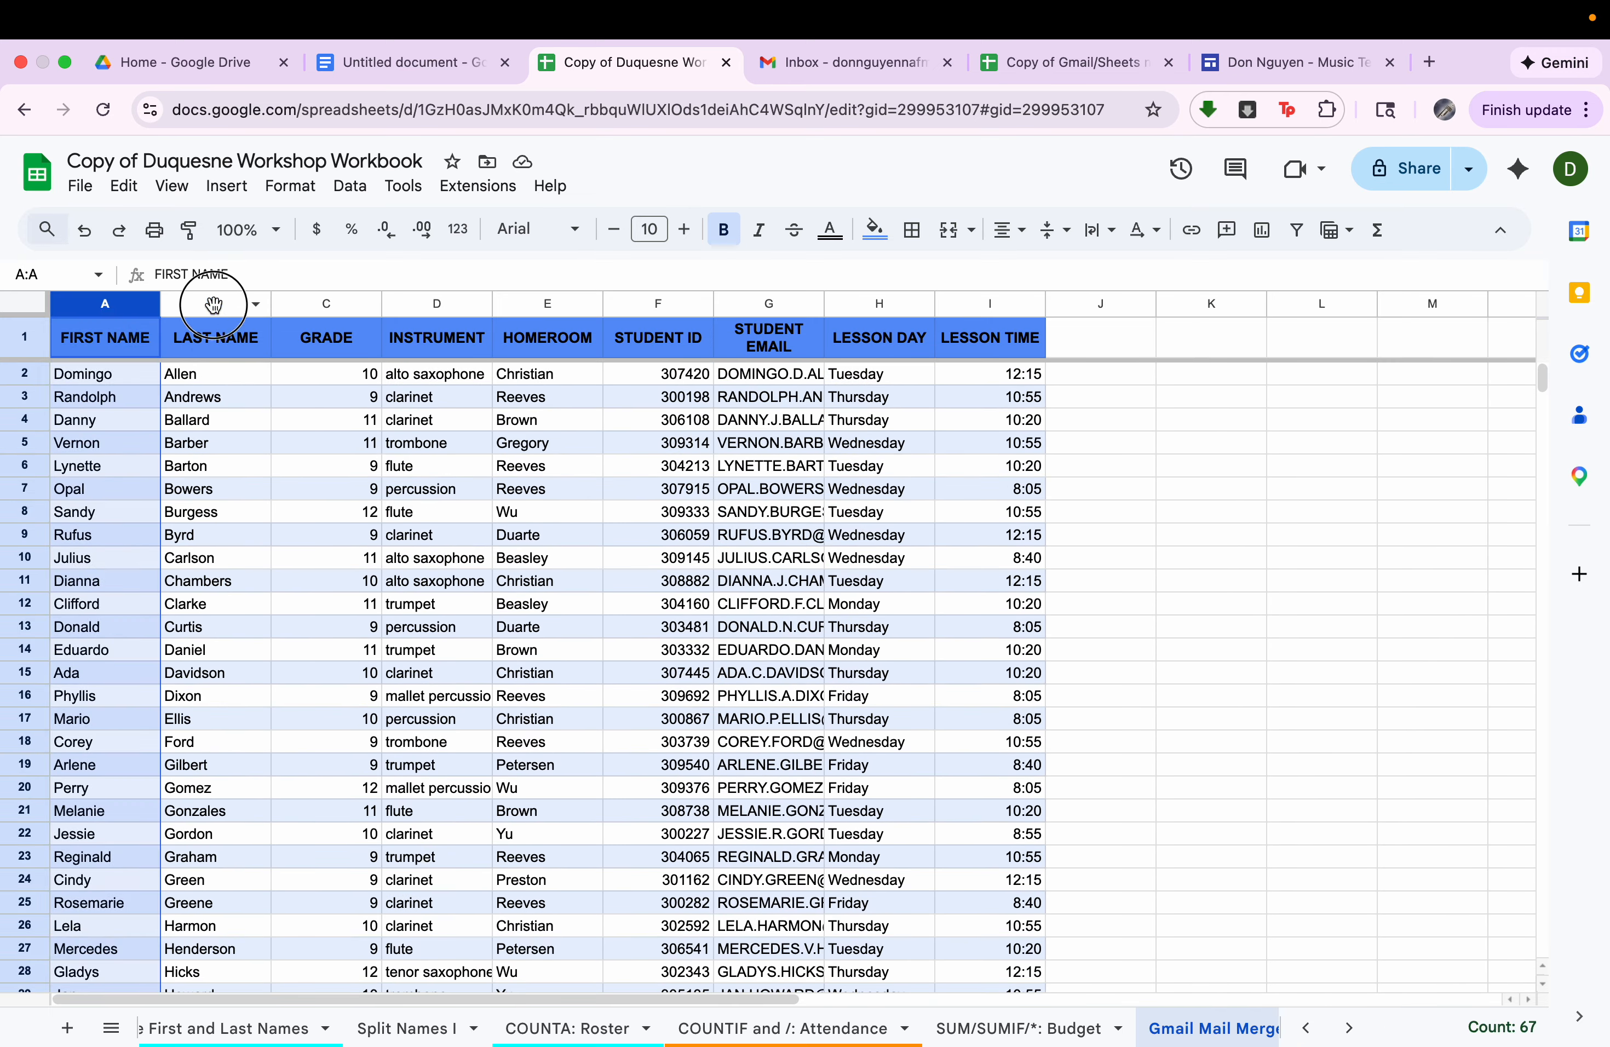
pyautogui.click(222, 304)
pyautogui.click(775, 306)
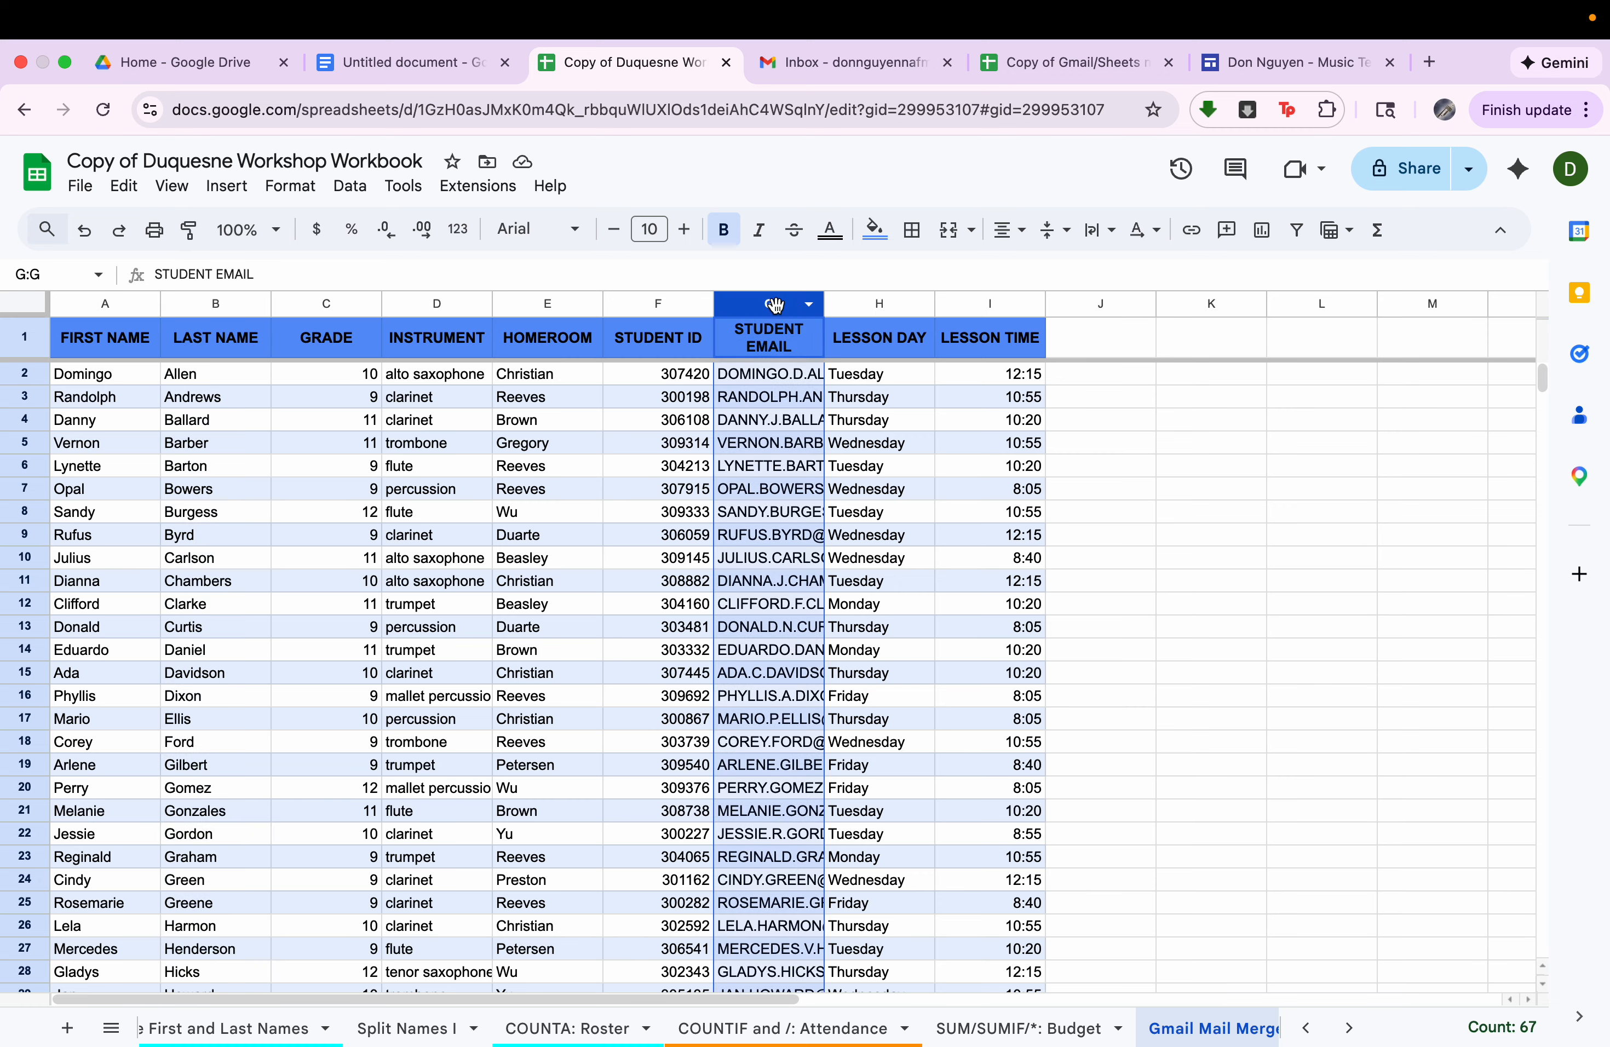
pyautogui.click(900, 310)
pyautogui.click(996, 306)
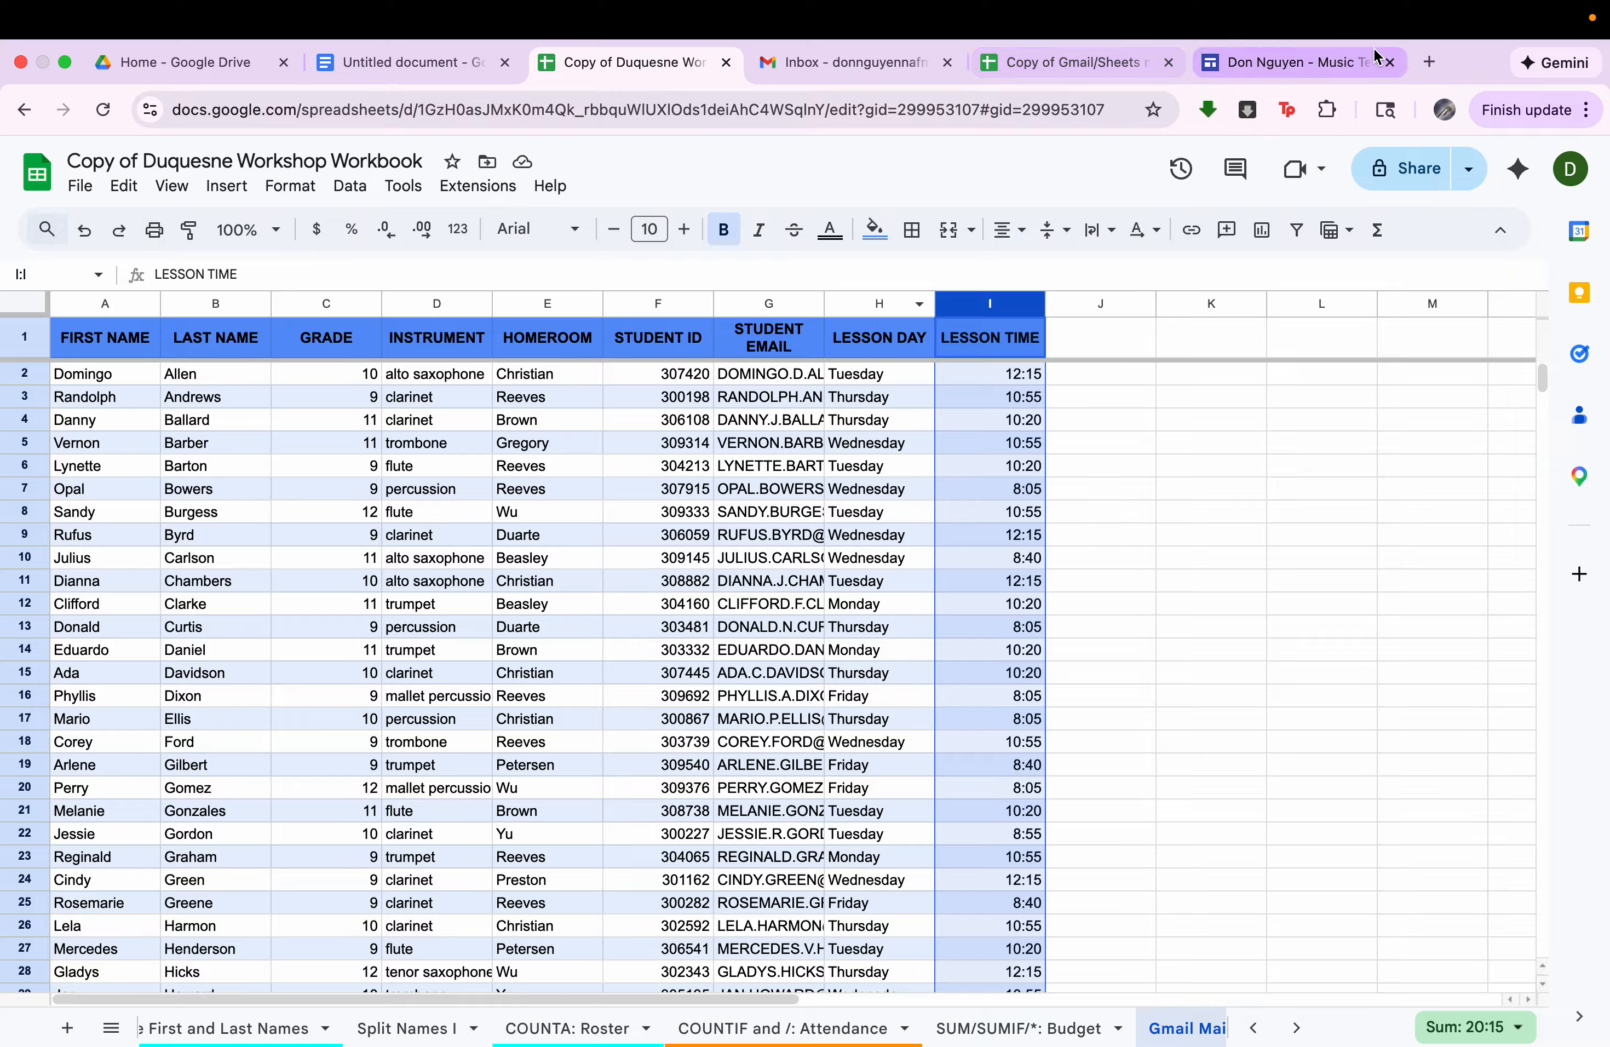
pyautogui.click(1430, 62)
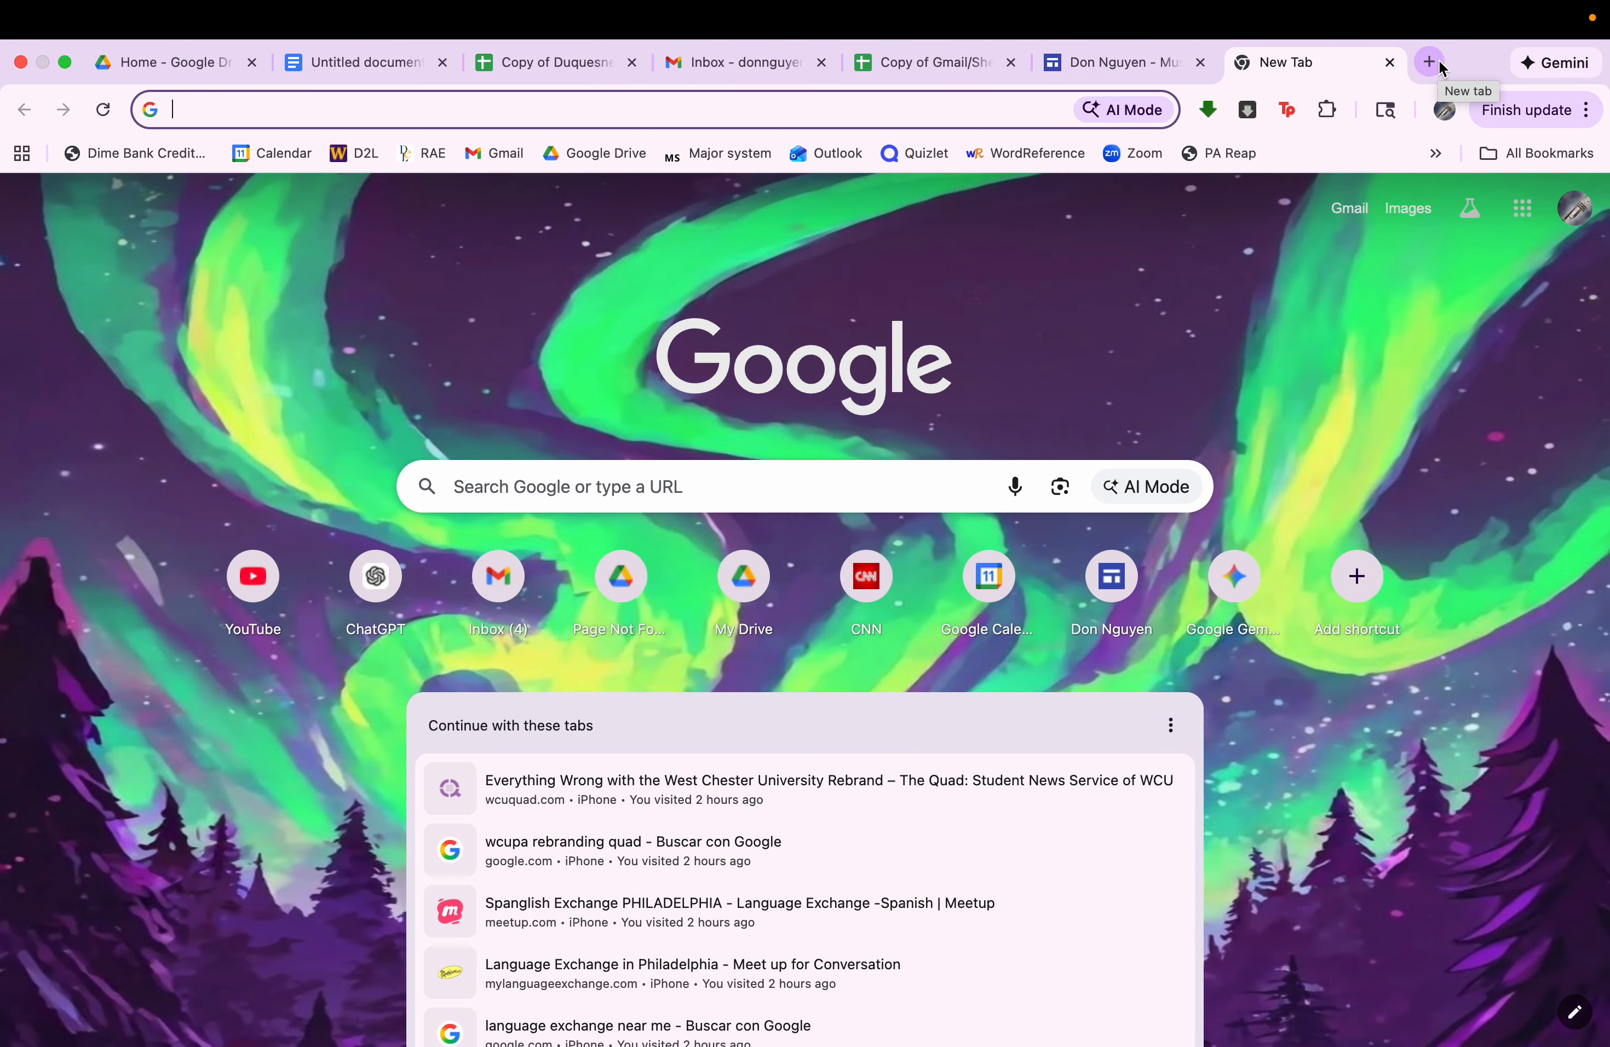
pyautogui.write('create')
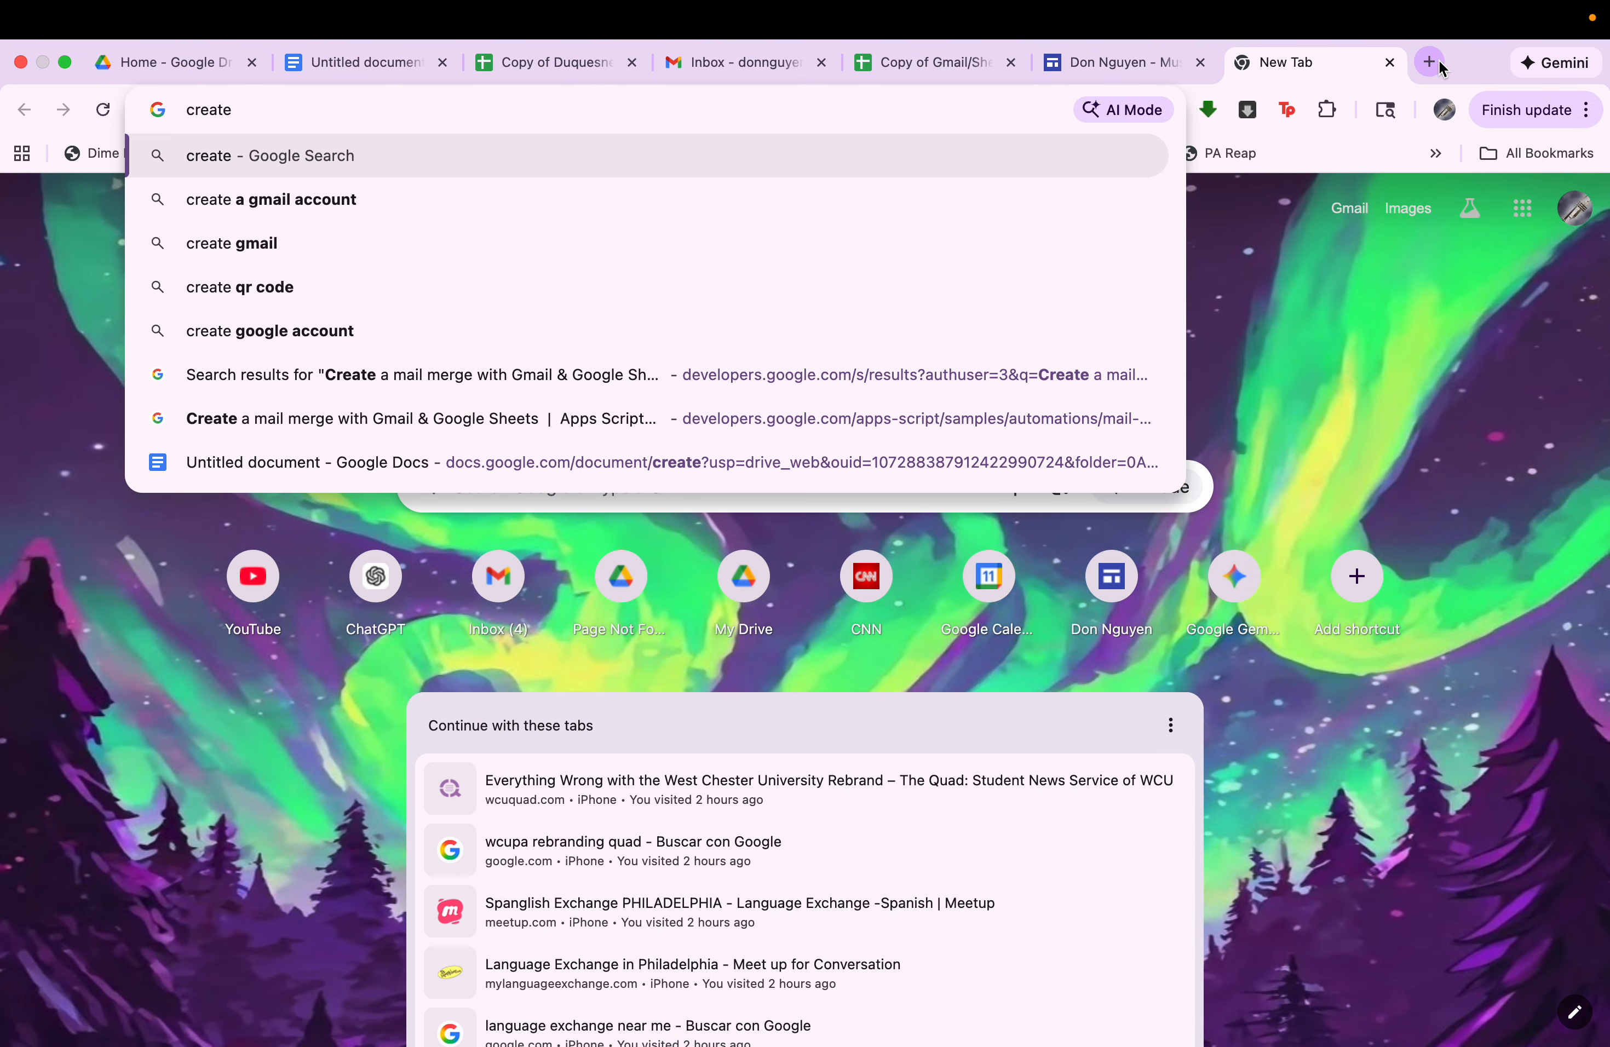
pyautogui.press('super+w')
# On the Music Teacher Spreadsheet Course site, open the Mail Merge page and follow its link to the spreadsheet required for Gmail merges.
pyautogui.click(1264, 62)
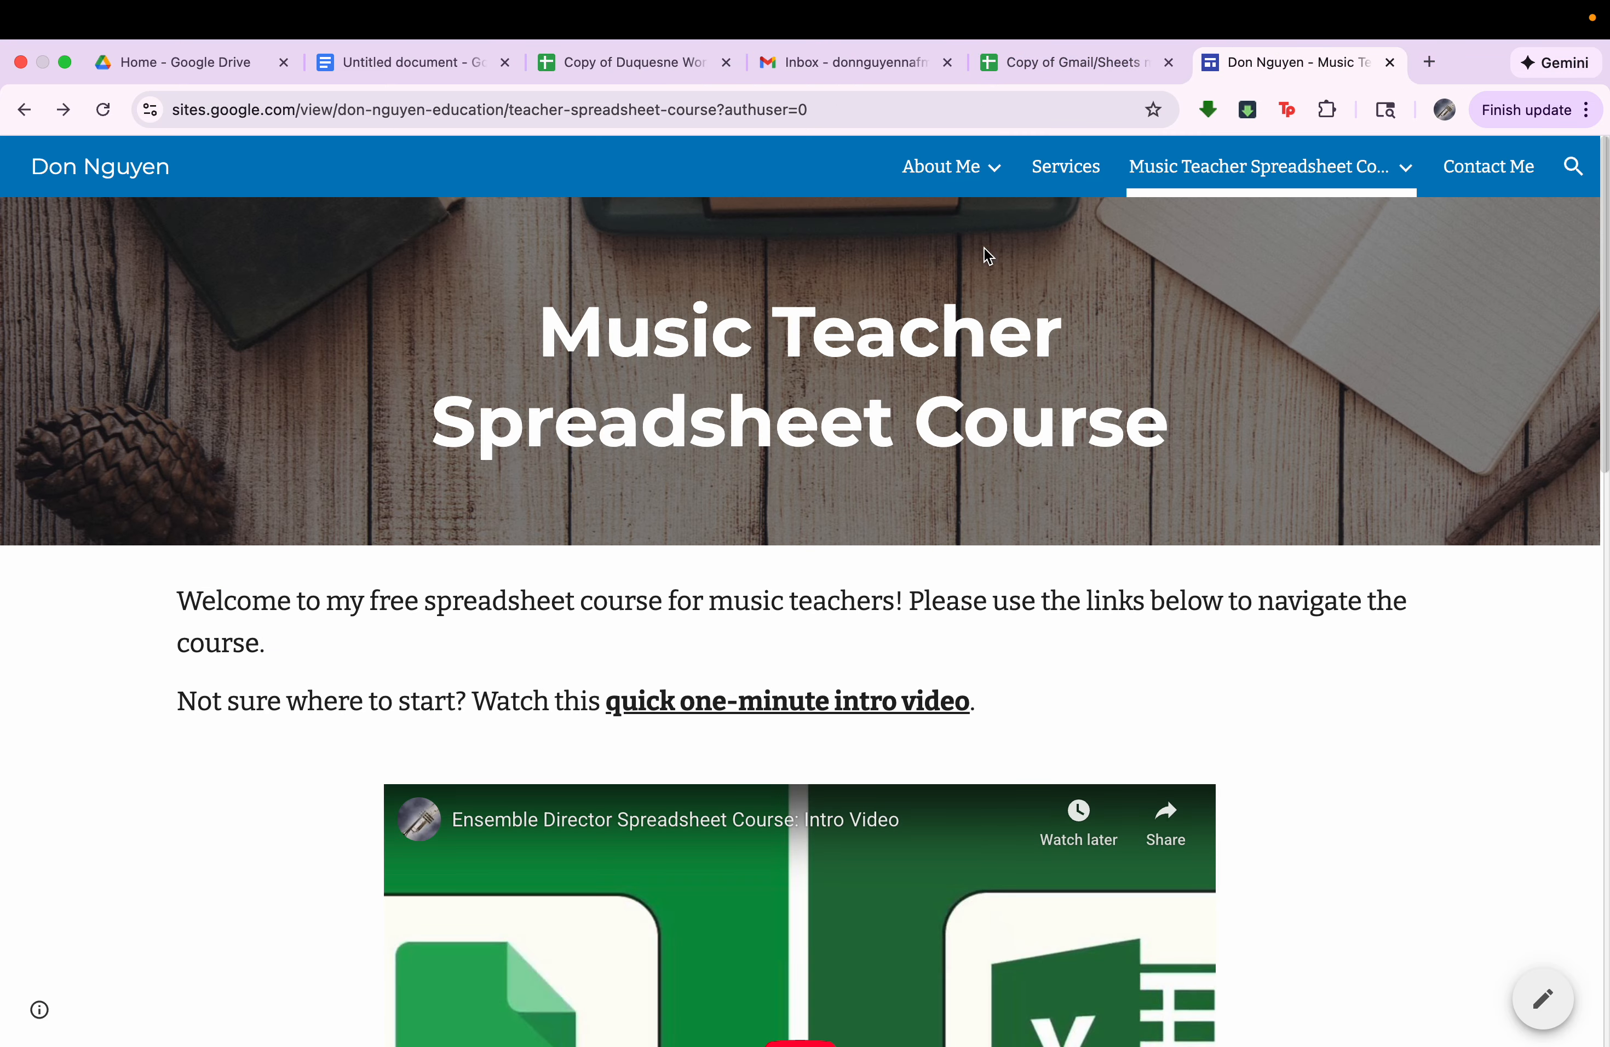
pyautogui.scroll(-15, 1013, 763)
pyautogui.scroll(-5, 1013, 763)
pyautogui.click(347, 354)
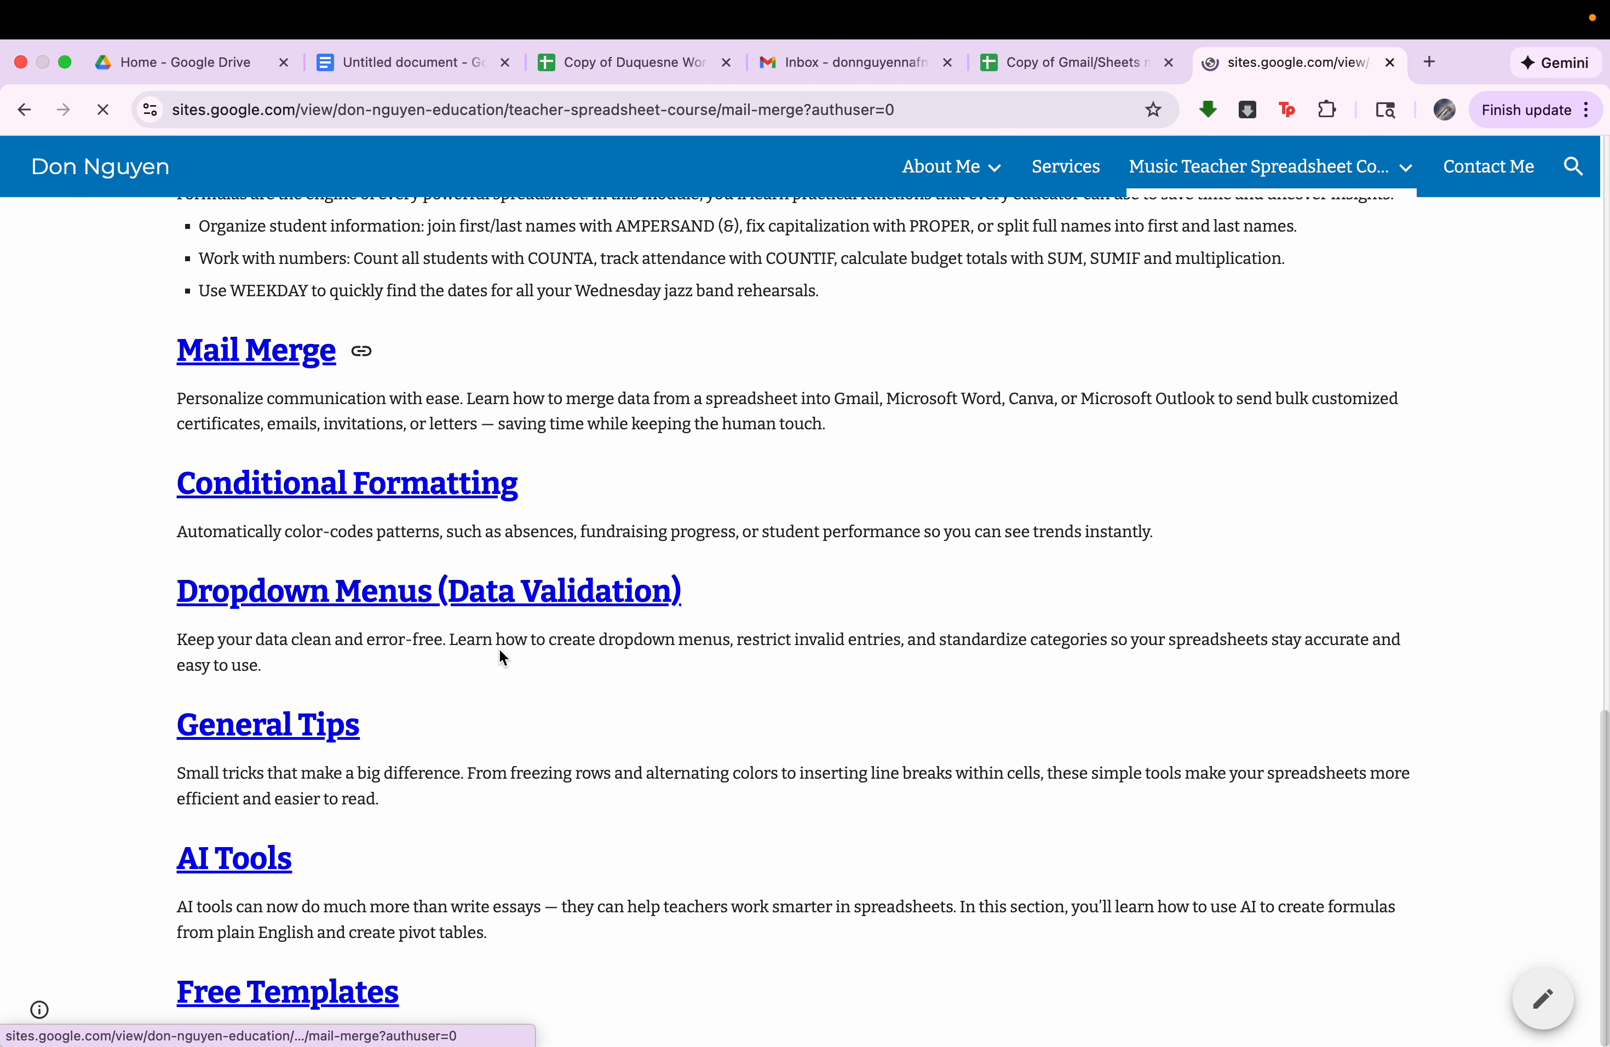
pyautogui.scroll(-20, 559, 749)
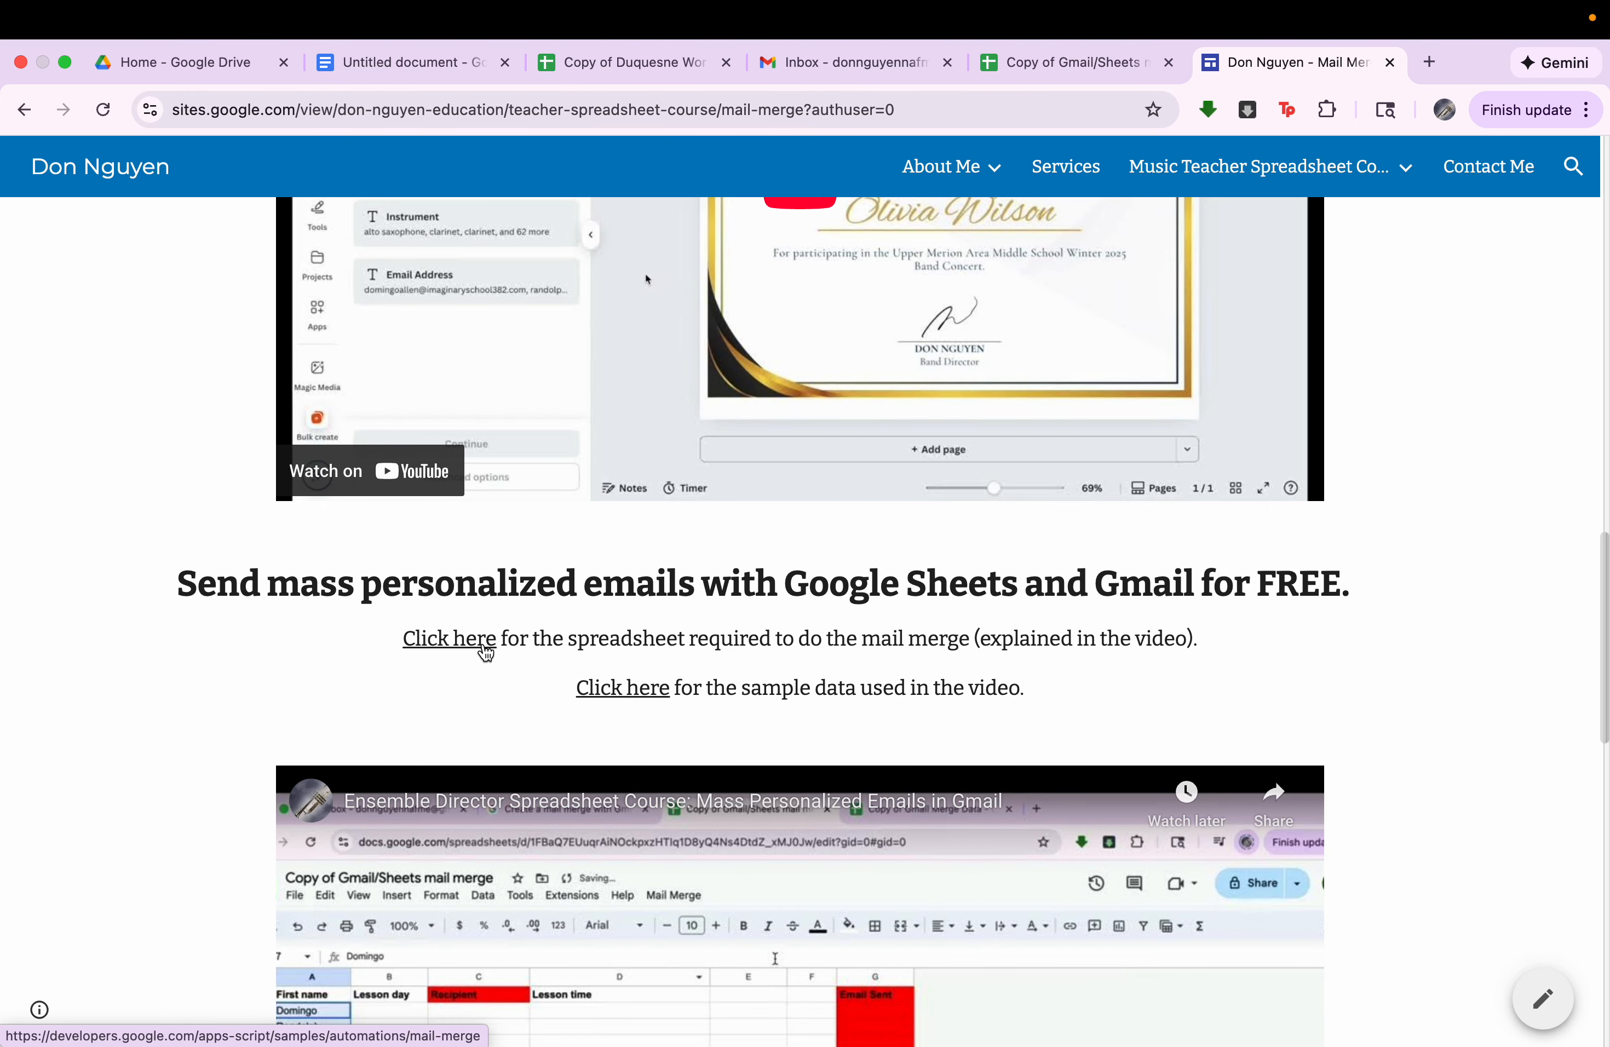
pyautogui.click(469, 651)
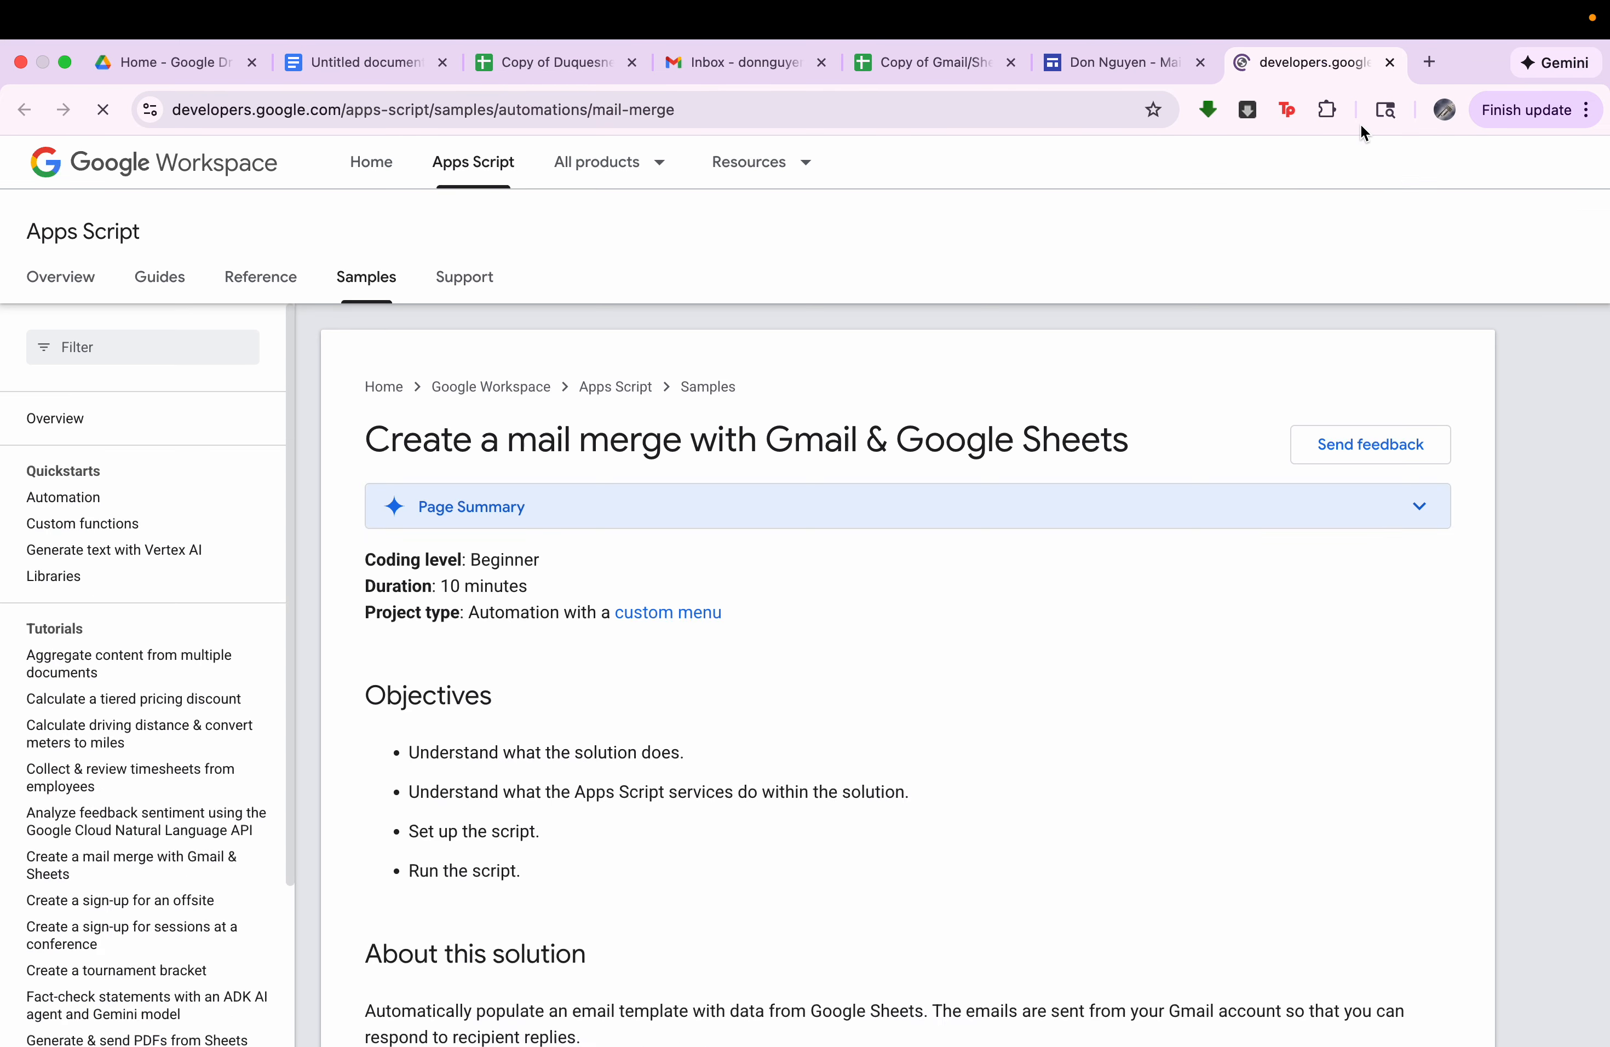
# Find the instructions for making a copy of the Gmail/Sheets Mail Merge sample spreadsheet on the Apps Script page.
pyautogui.scroll(-6, 1228, 554)
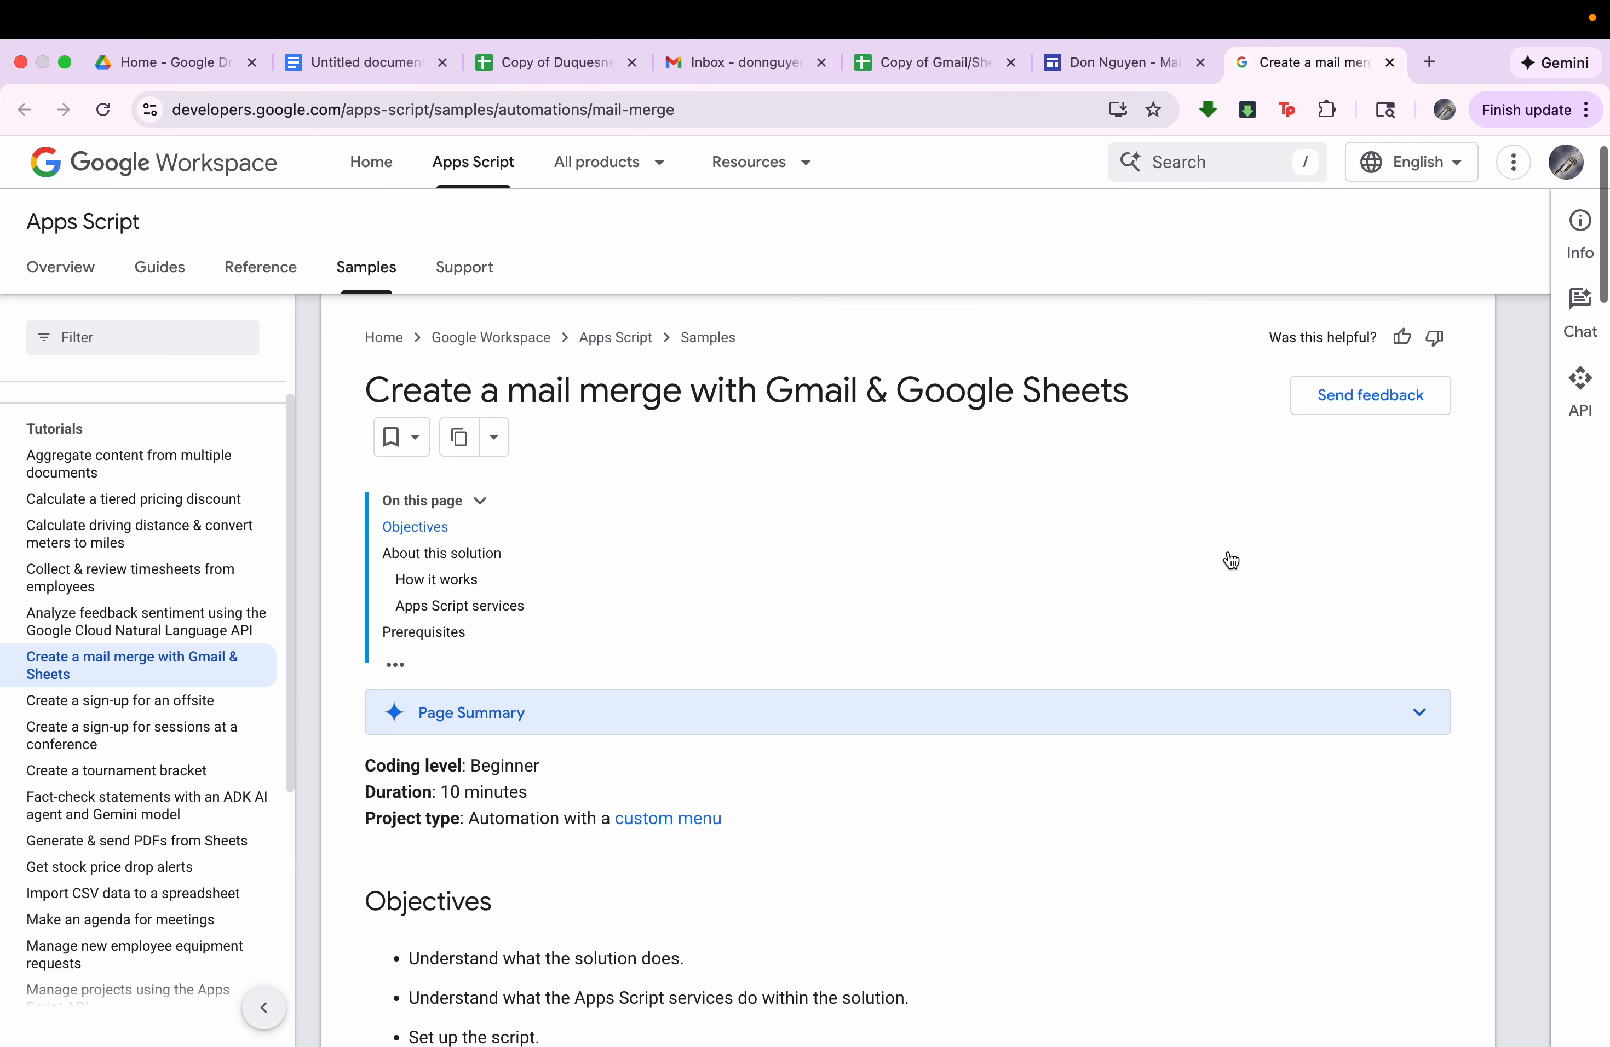
pyautogui.scroll(-15, 1228, 552)
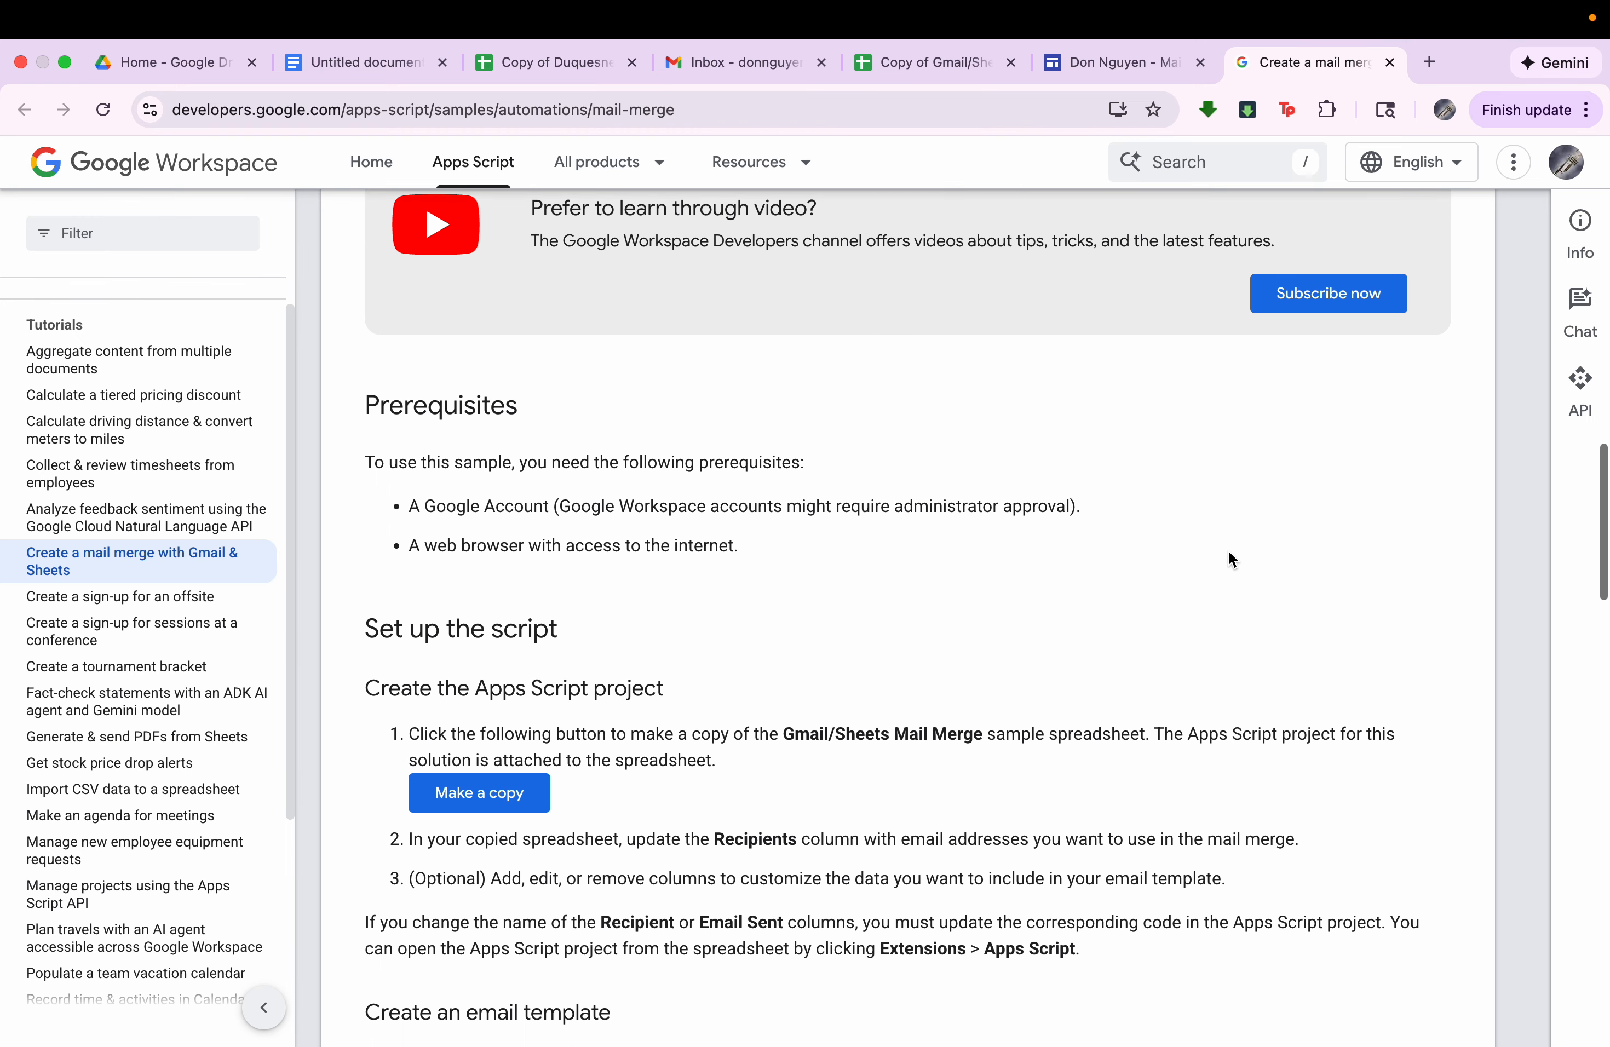
pyautogui.scroll(5, 488, 478)
pyautogui.scroll(-4, 545, 490)
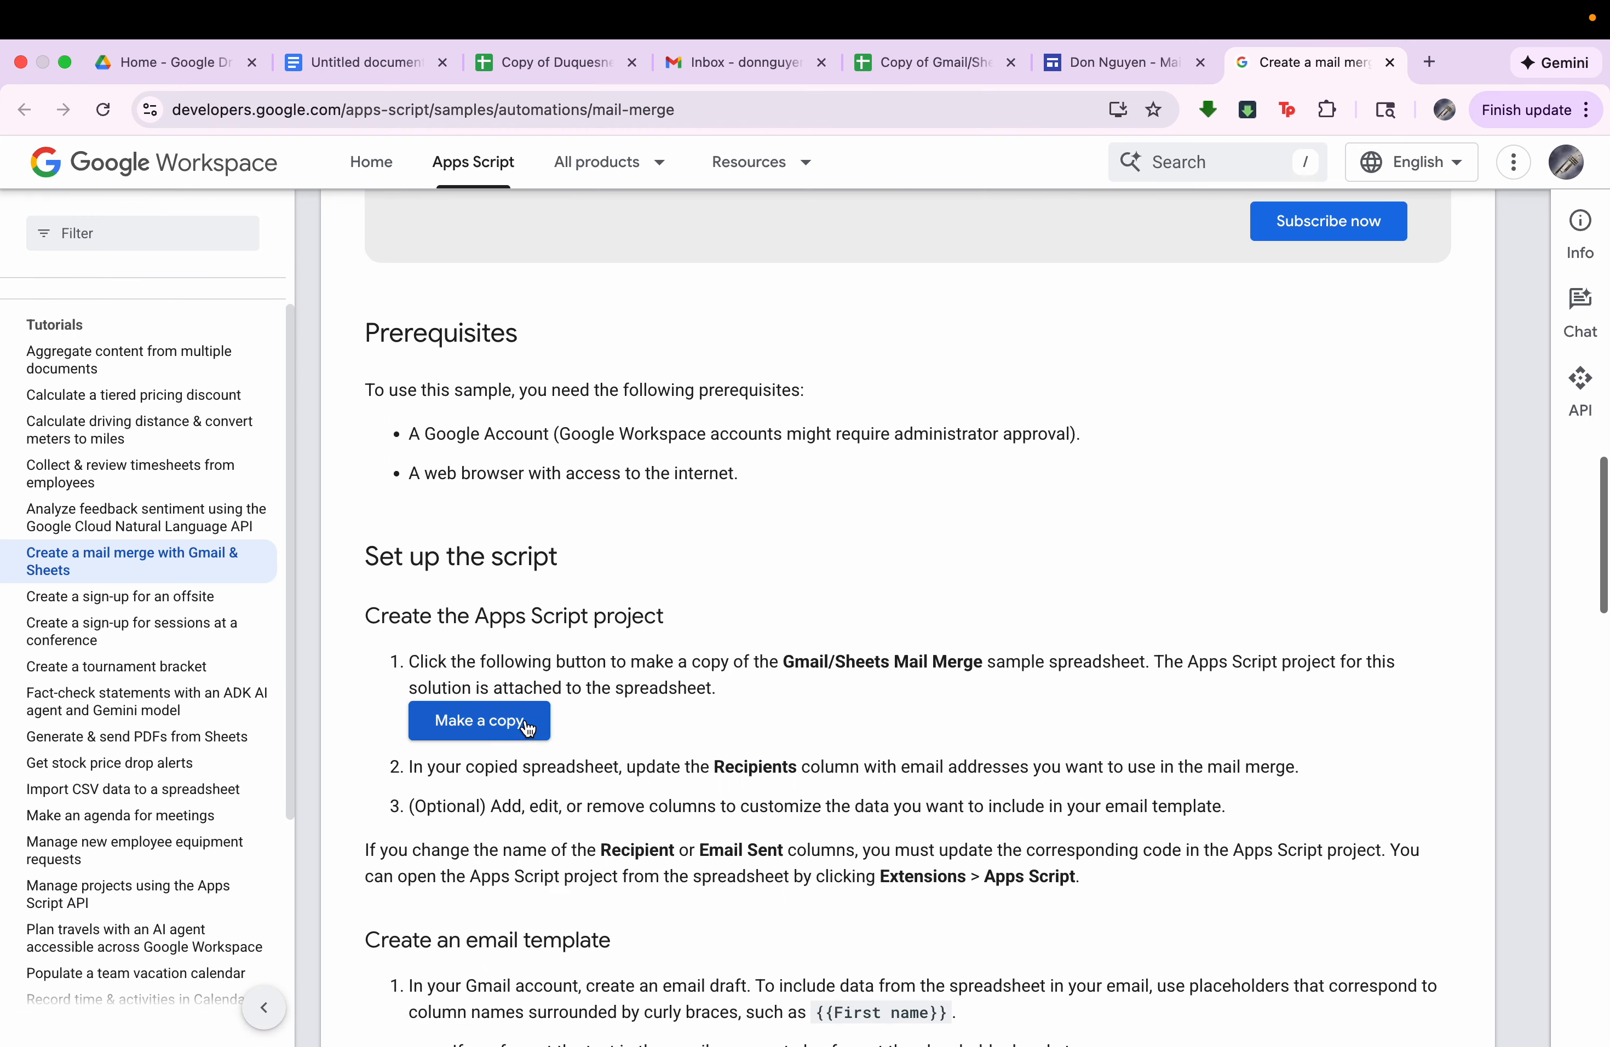
# Open the copied Gmail/Sheets mail merge spreadsheet and examine its Recipient, Description, Discount code, Discount amount and Email Sent headers.
pyautogui.click(909, 71)
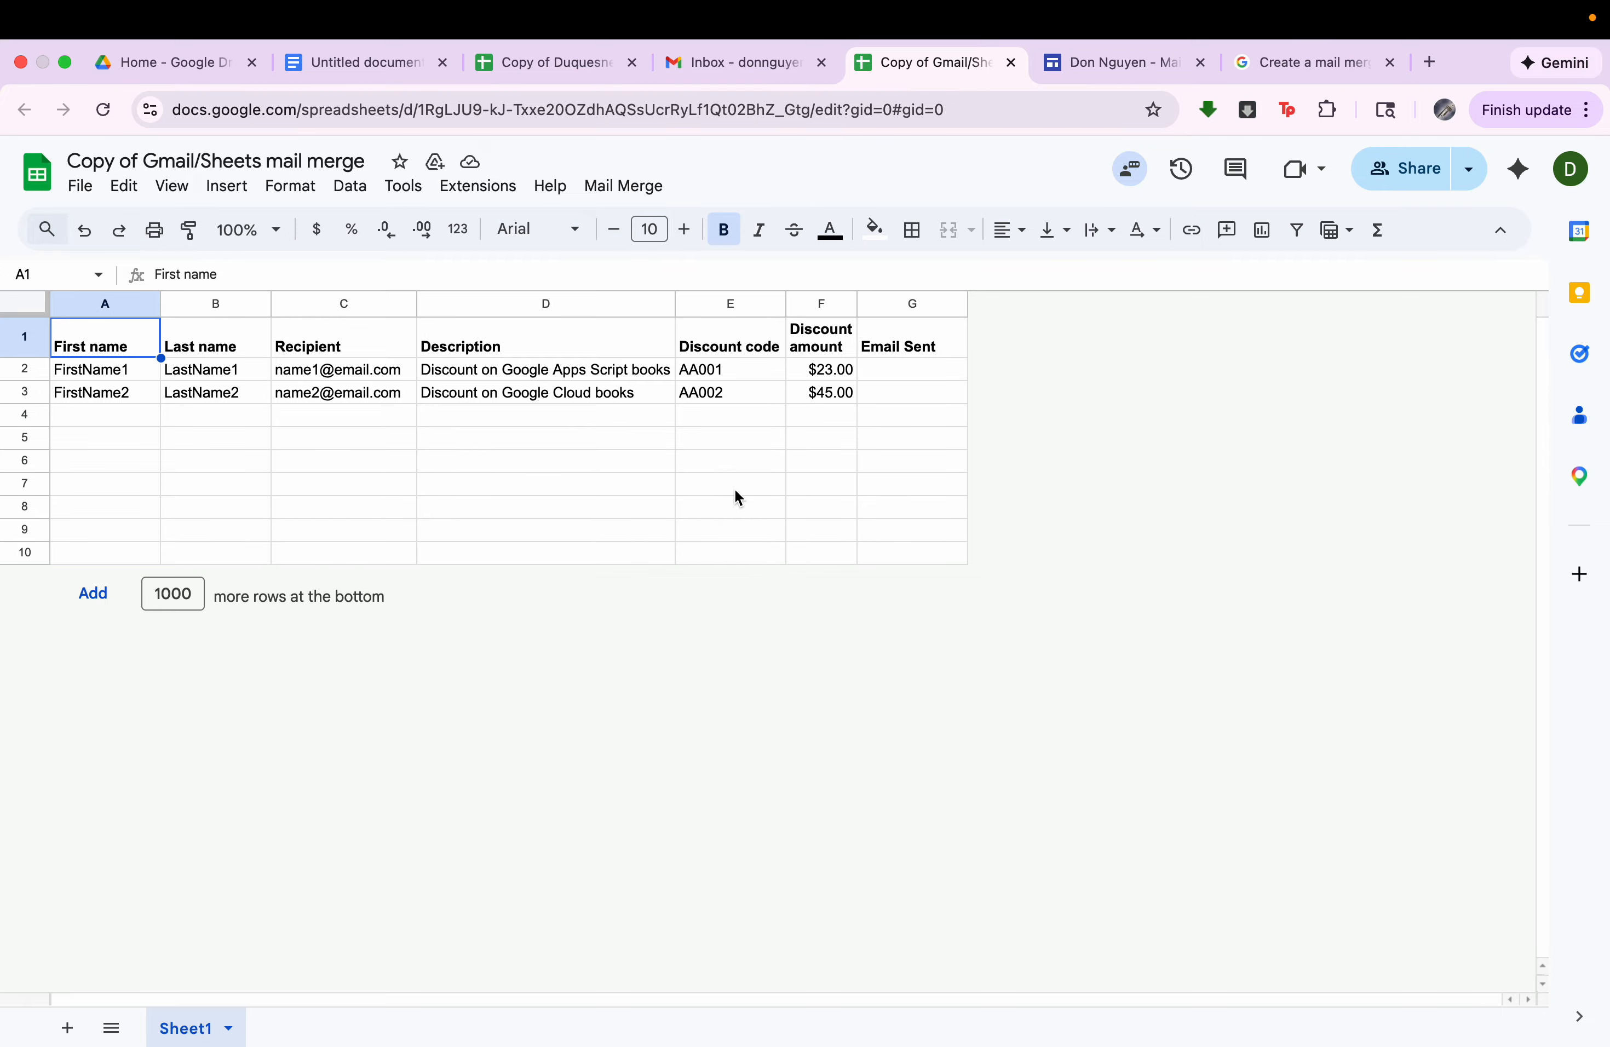
pyautogui.click(1306, 62)
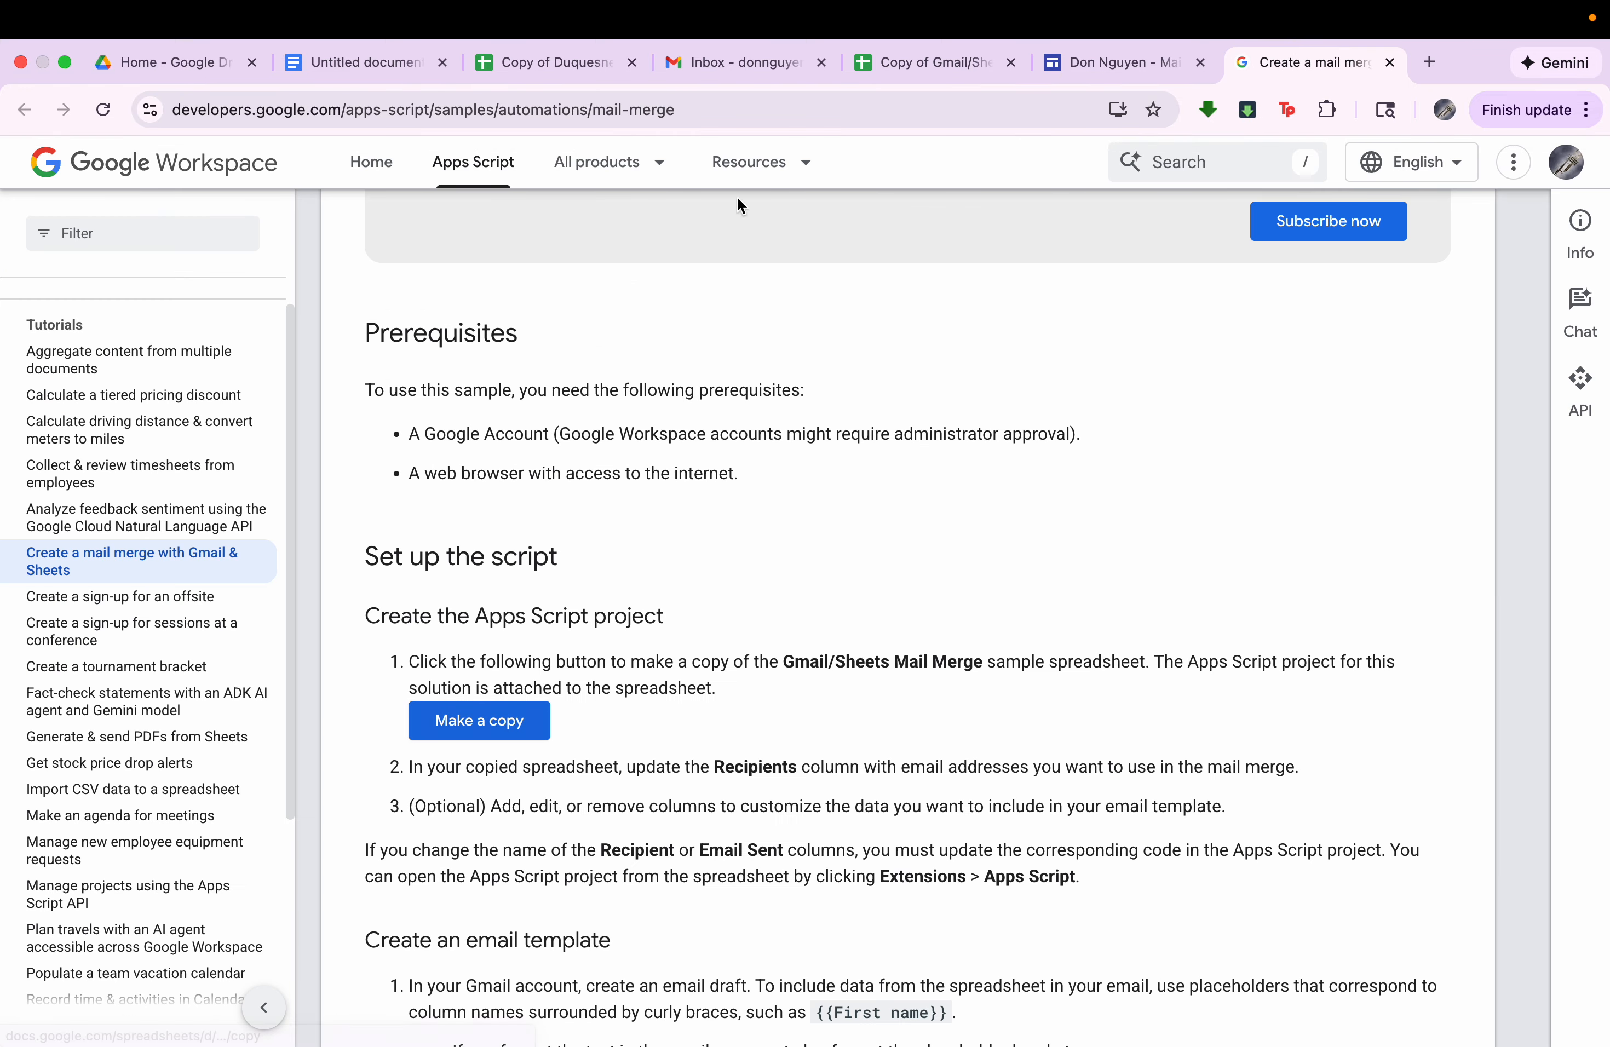
pyautogui.click(928, 61)
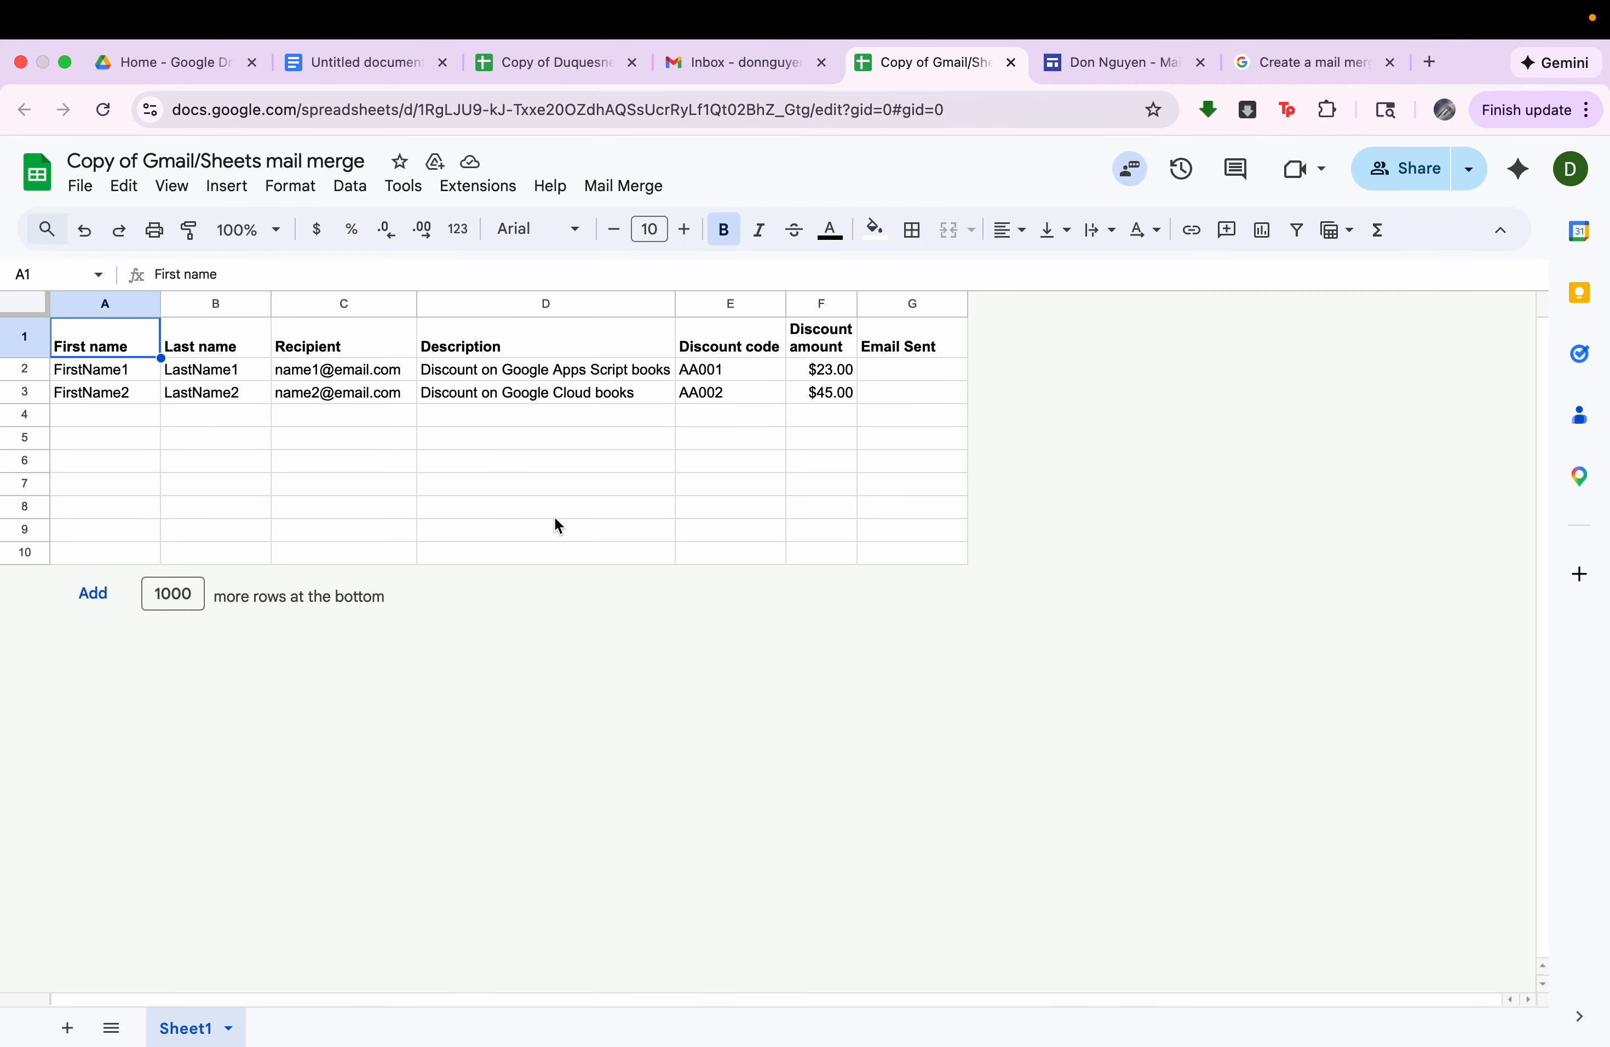
pyautogui.click(339, 348)
pyautogui.click(498, 348)
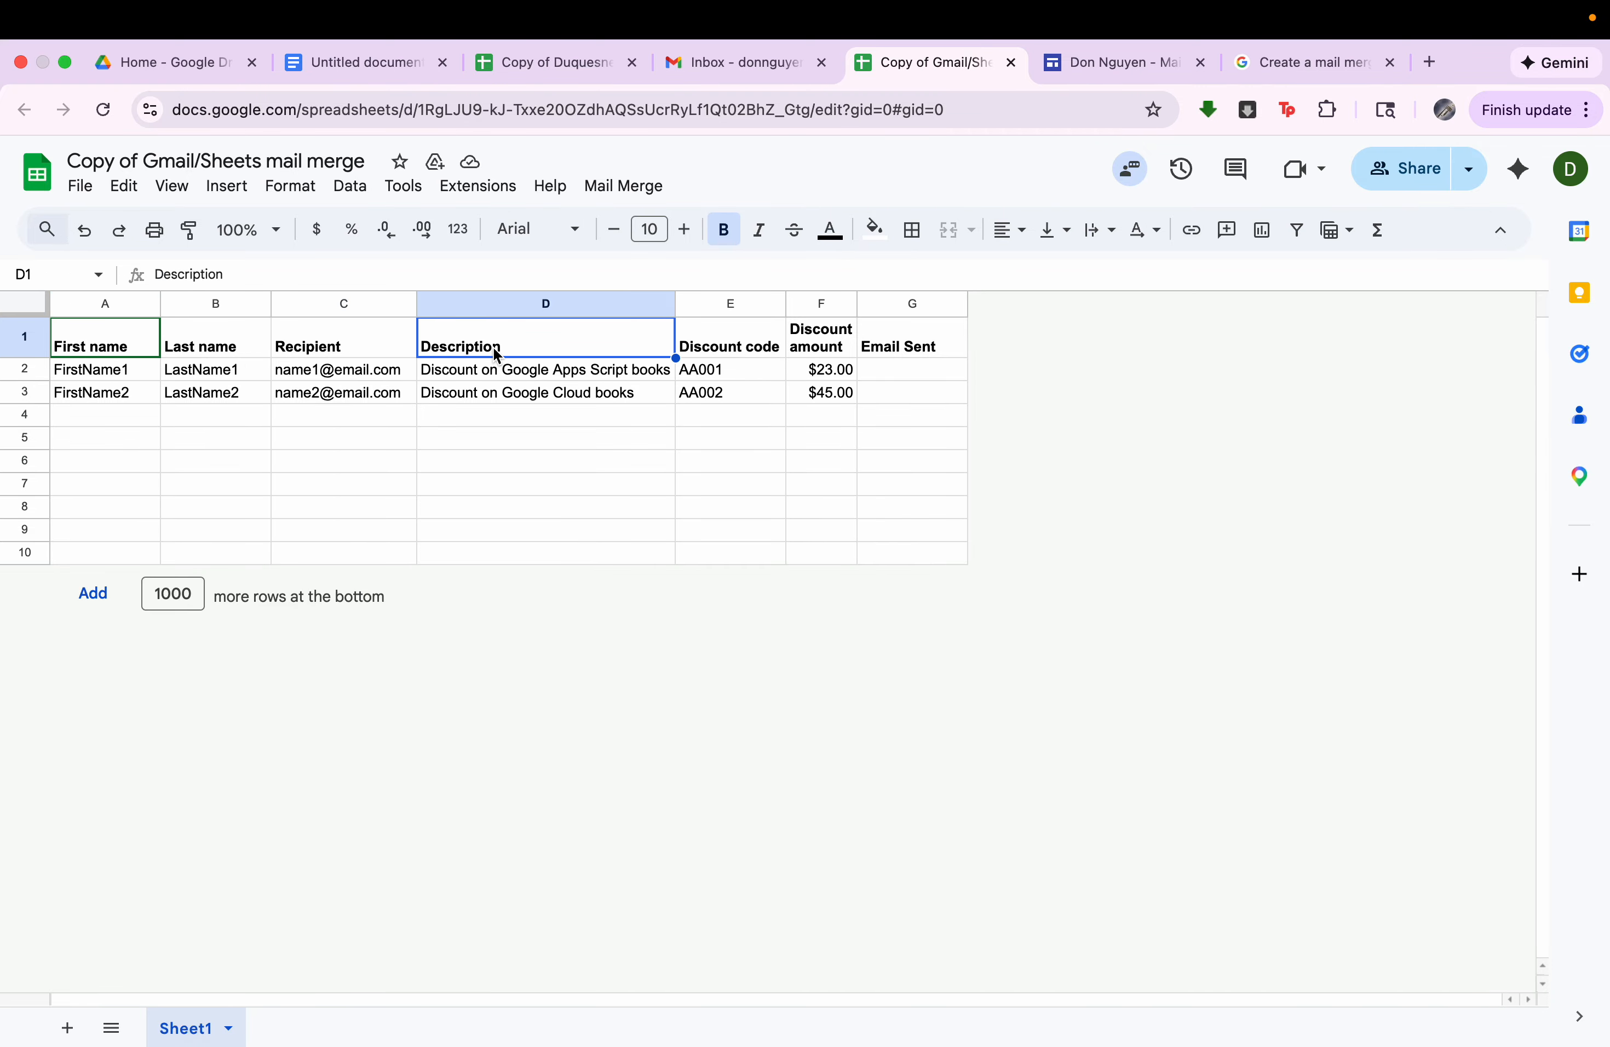
pyautogui.click(709, 346)
pyautogui.click(822, 344)
pyautogui.click(907, 346)
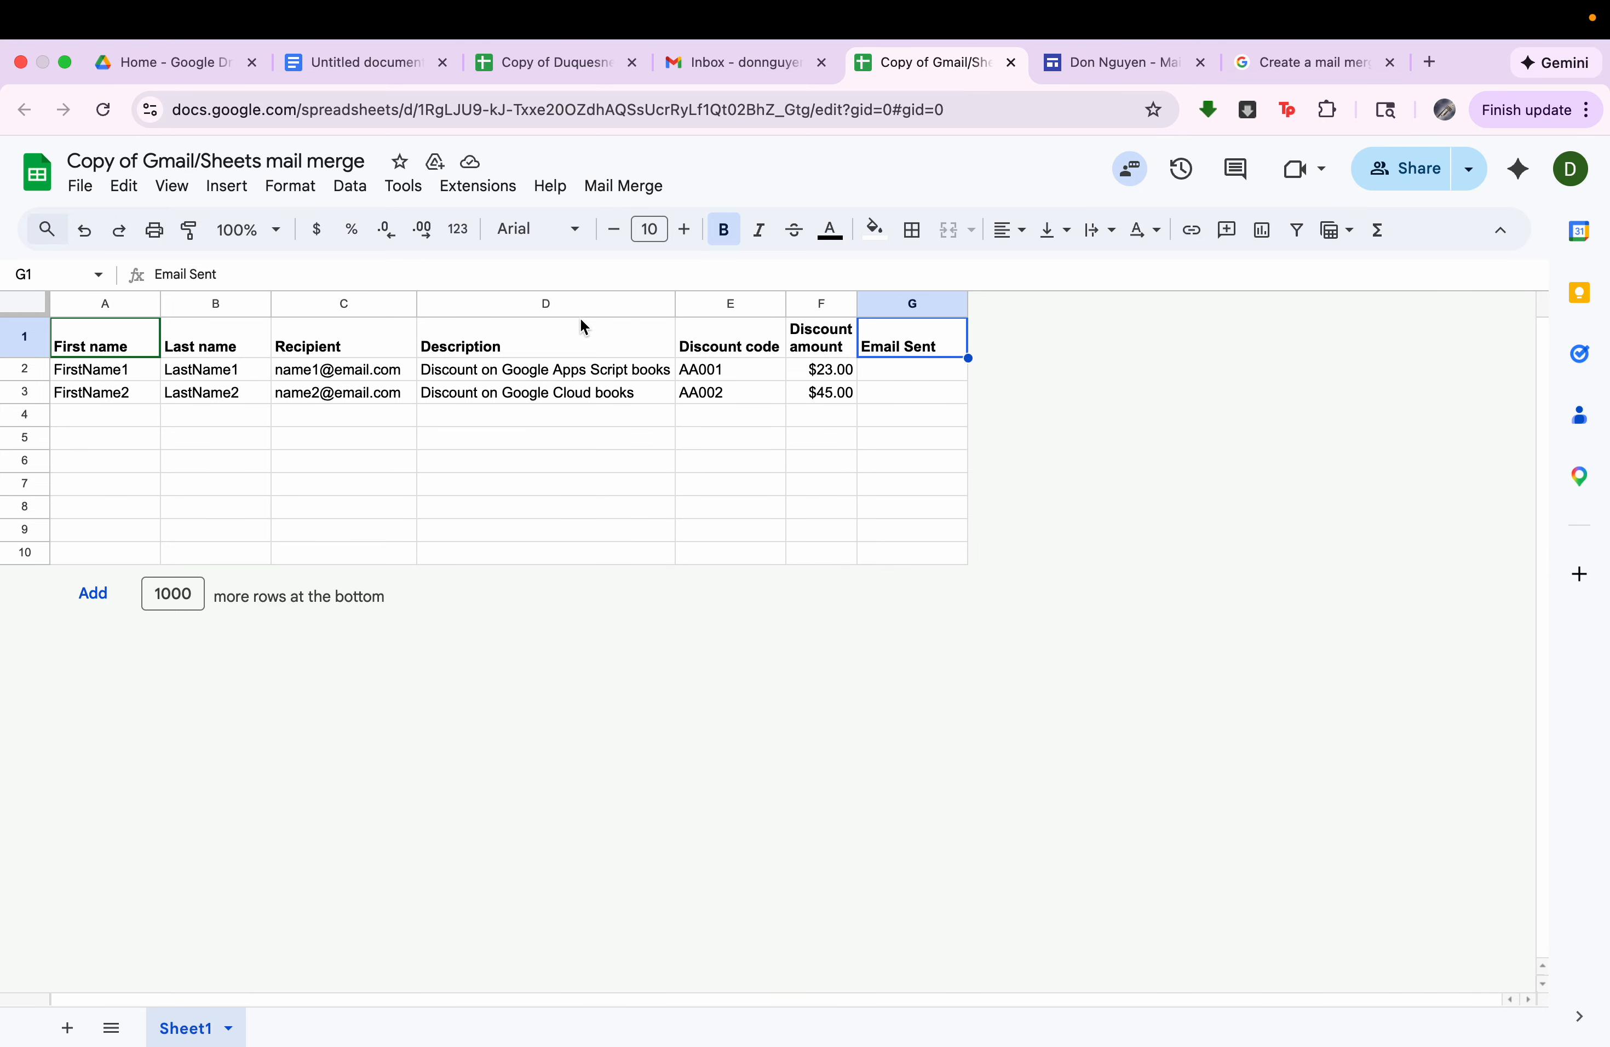
# Compare the placeholders in the Gmail draft with the First name column of the mail merge spreadsheet.
pyautogui.click(563, 64)
pyautogui.click(758, 68)
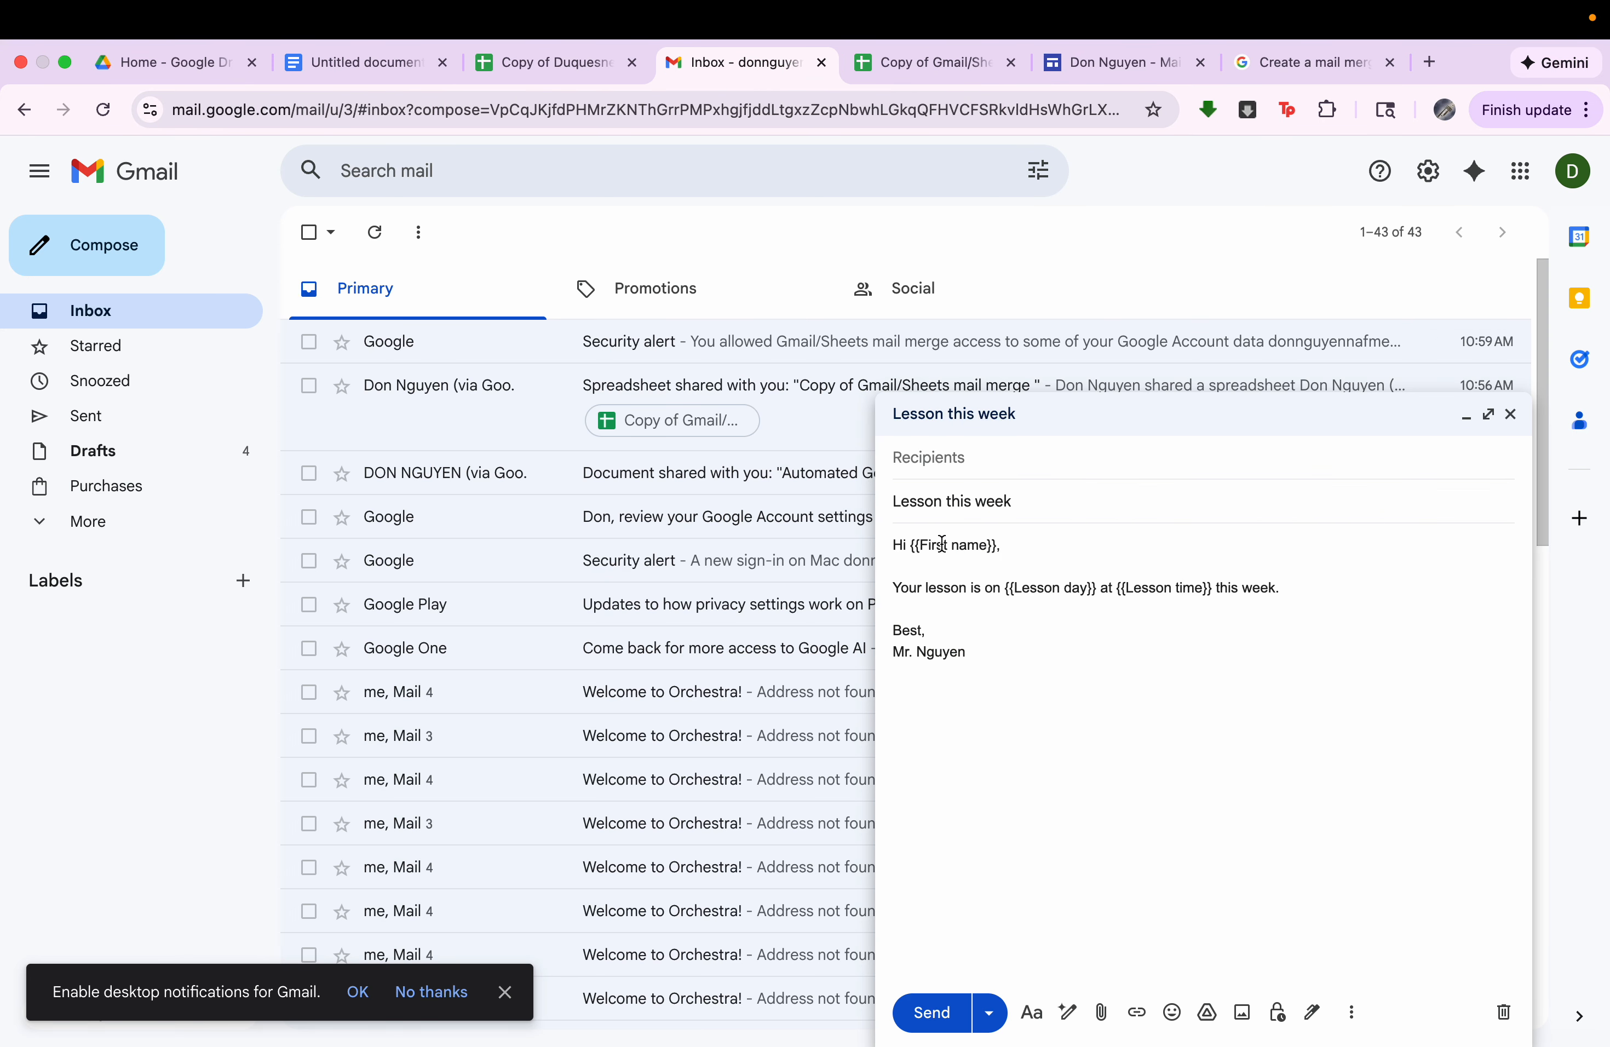
pyautogui.moveTo(921, 545); pyautogui.dragTo(1070, 586)
pyautogui.moveTo(1177, 589); pyautogui.dragTo(1185, 589)
pyautogui.click(925, 63)
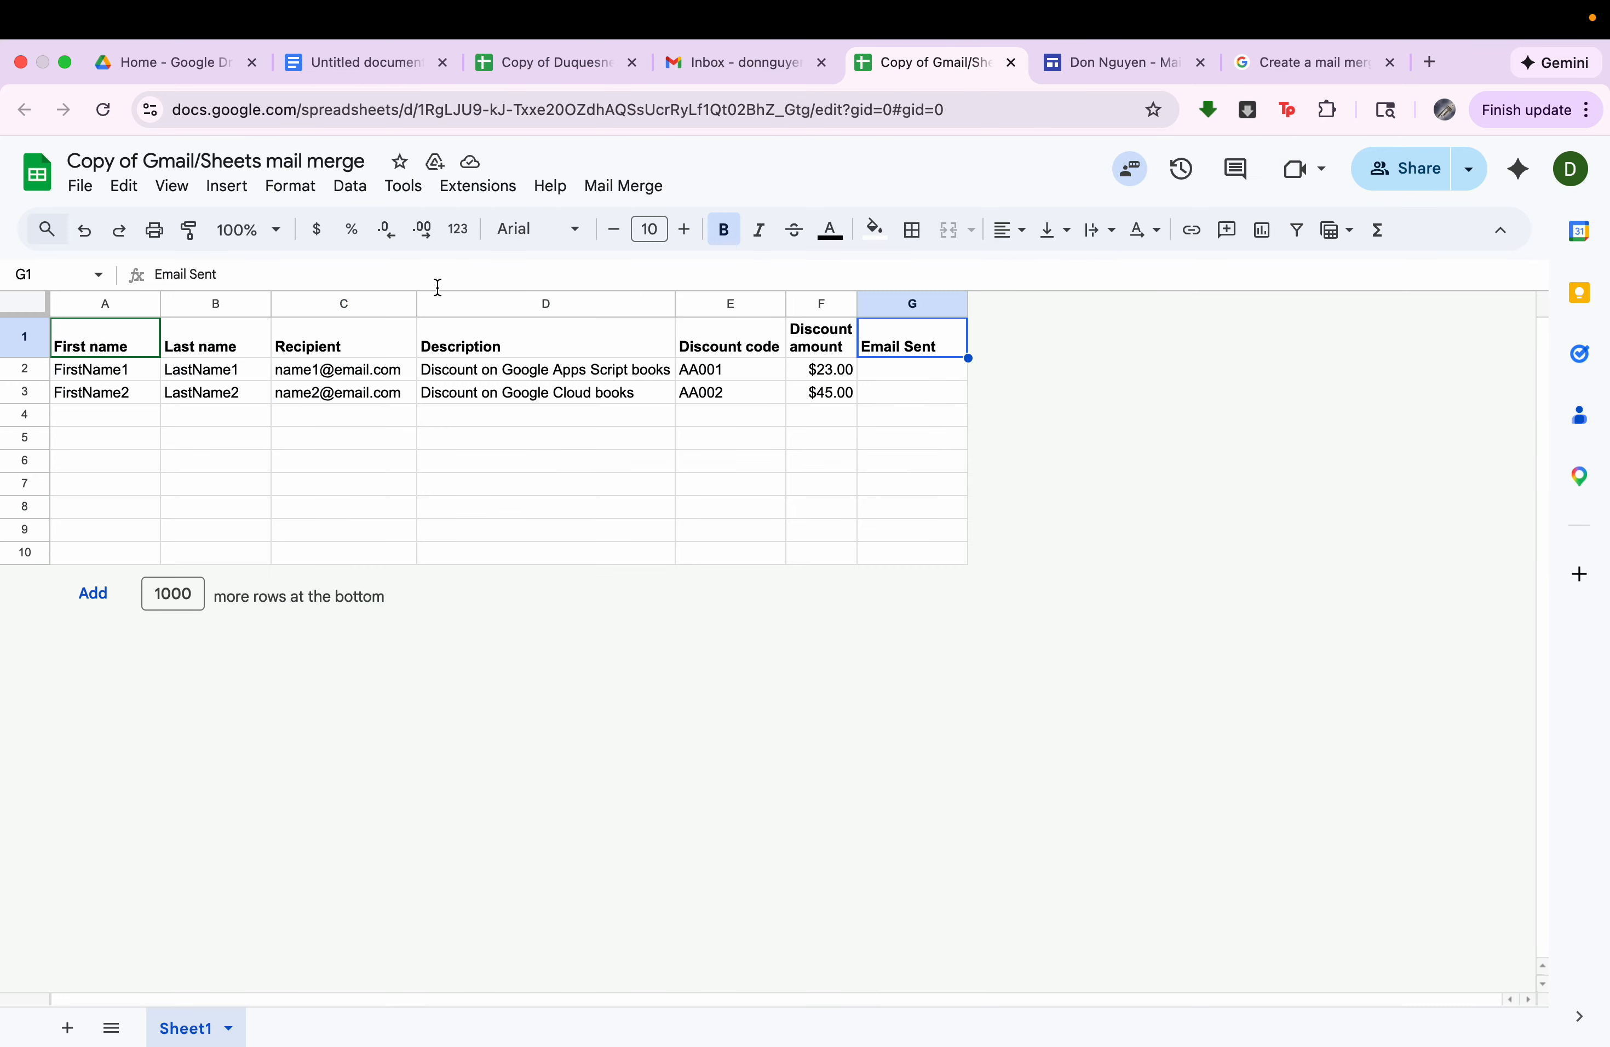
pyautogui.moveTo(129, 371); pyautogui.dragTo(102, 561)
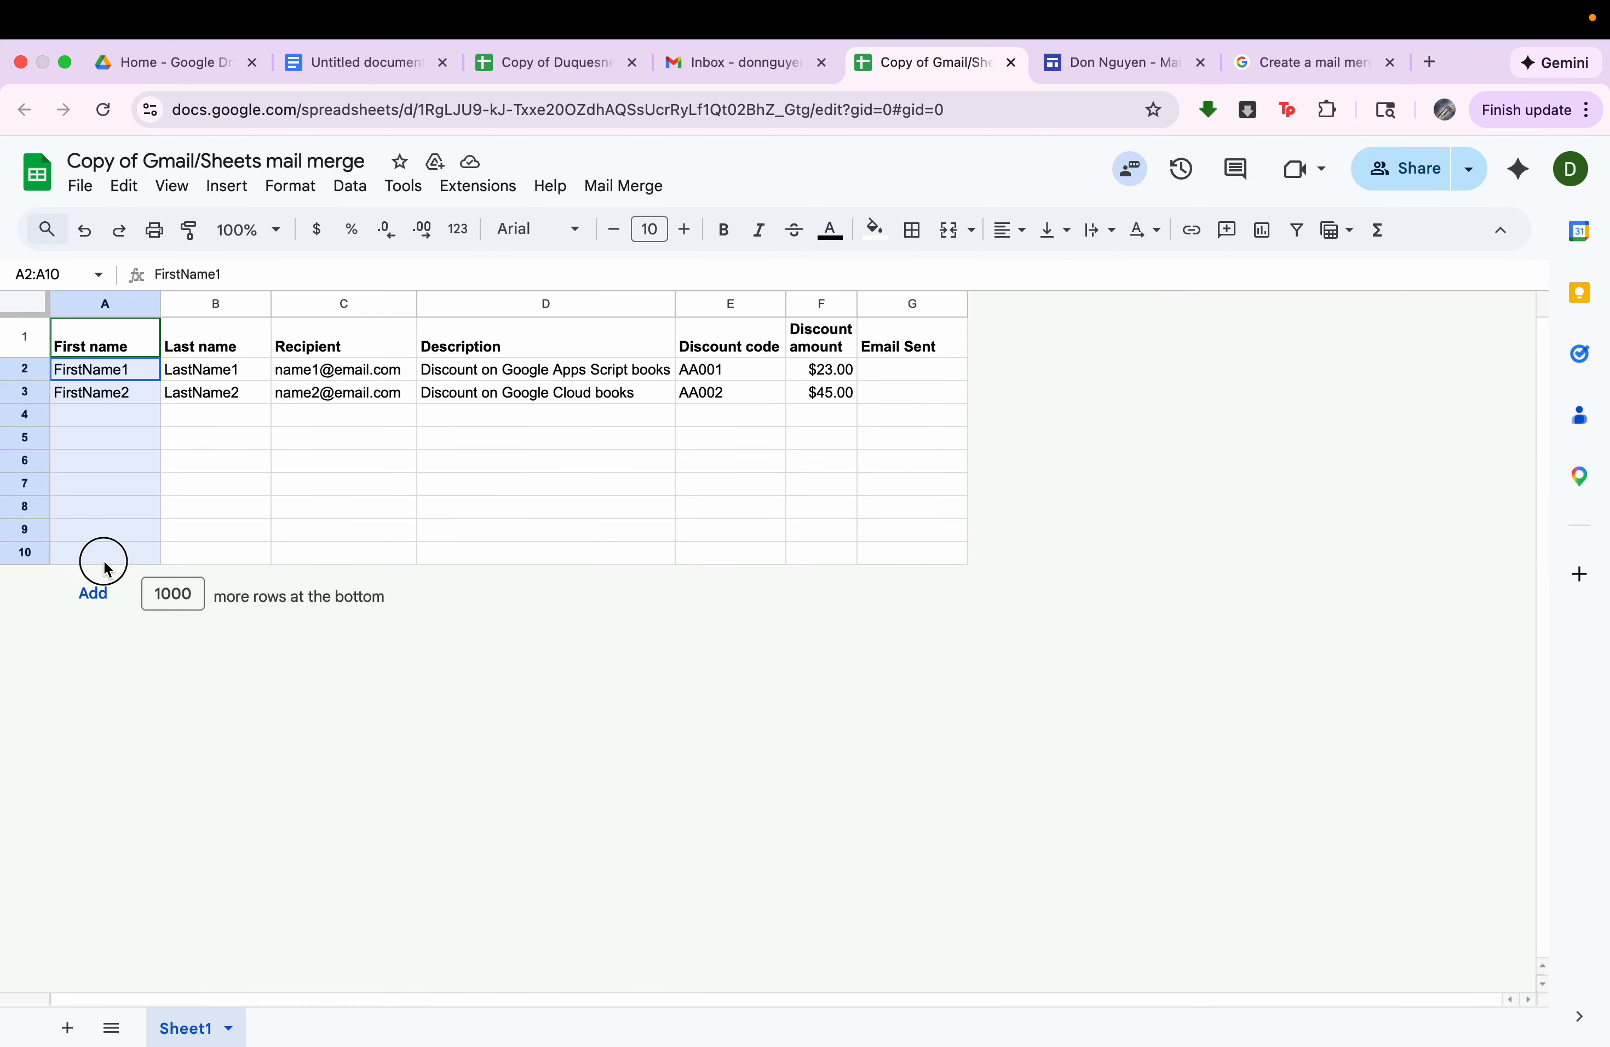
# Copy all the student first names in A2:A67 of the workbook's Gmail Mail Merge sheet.
pyautogui.click(535, 64)
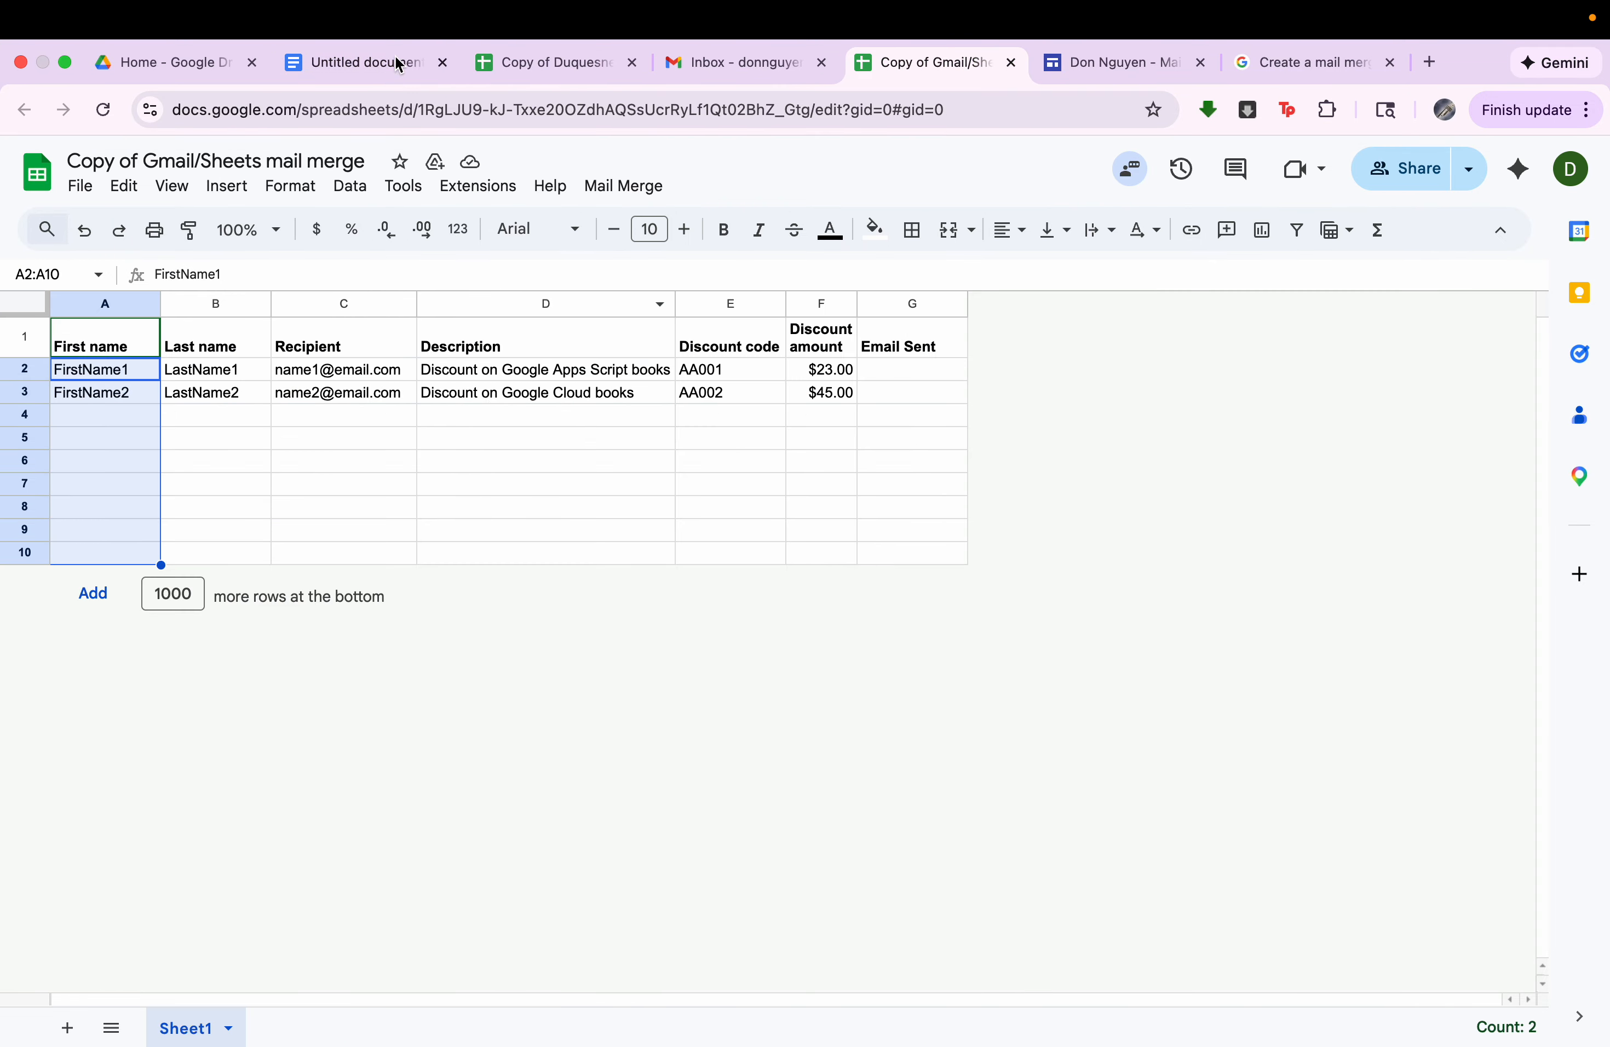
pyautogui.click(537, 62)
pyautogui.click(121, 348)
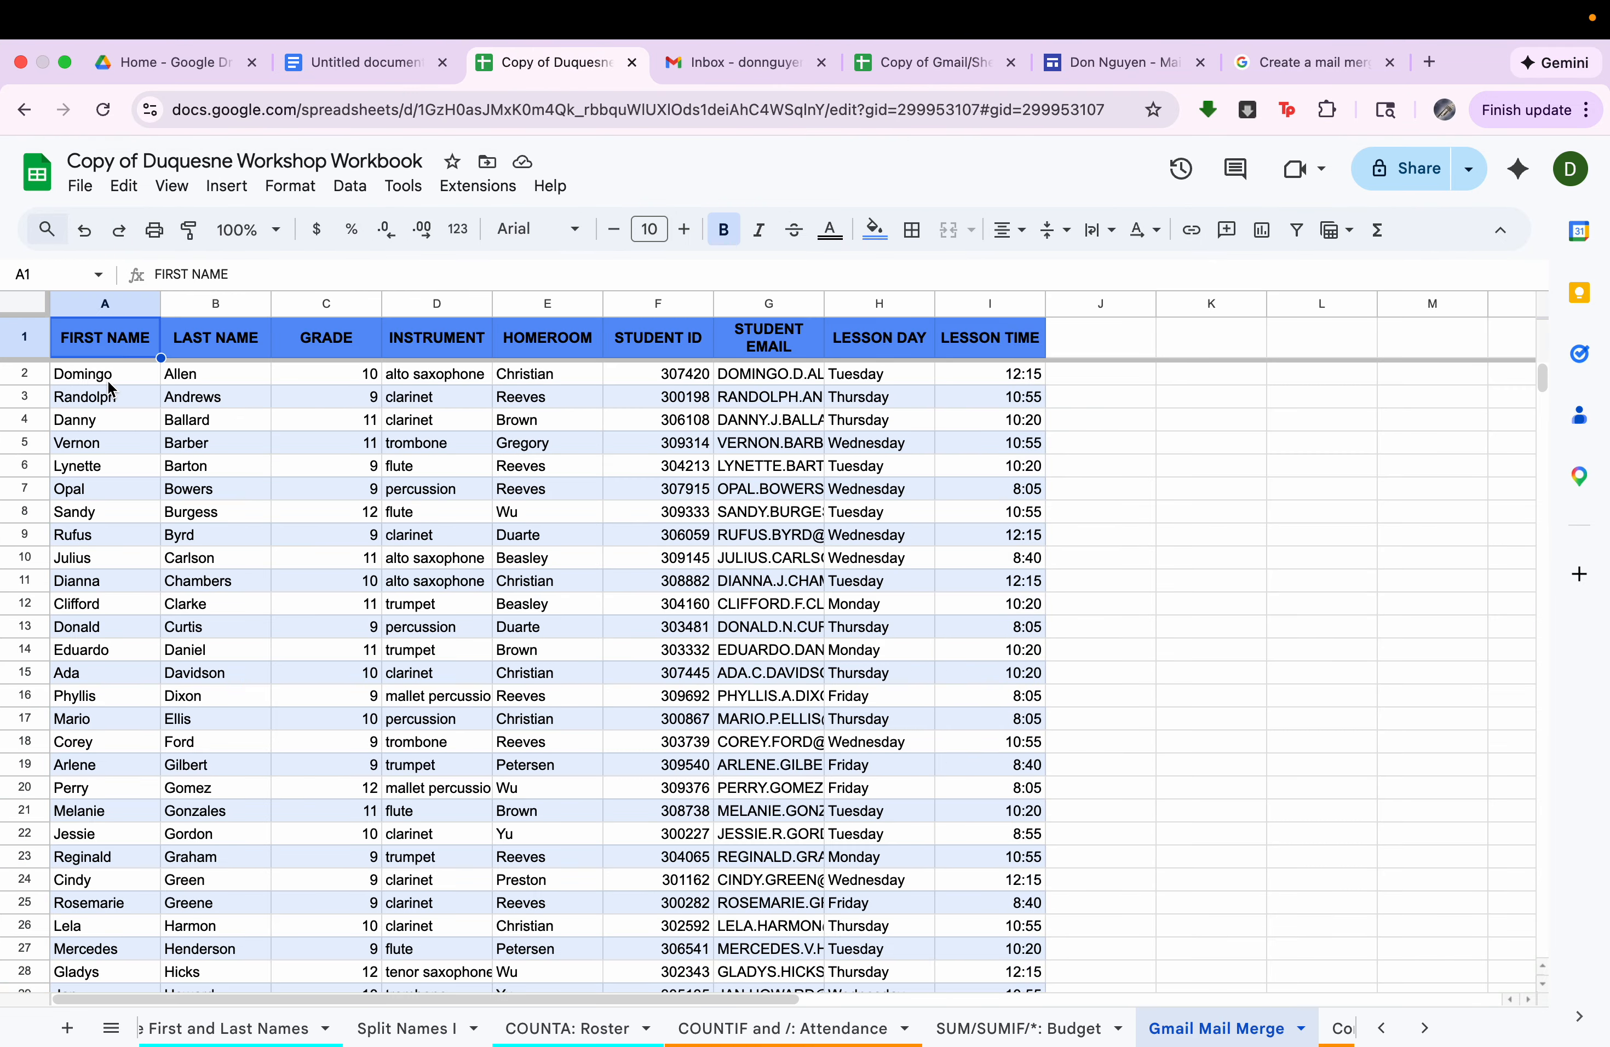
pyautogui.moveTo(108, 384); pyautogui.dragTo(140, 960)
pyautogui.press('super+shift+Down')
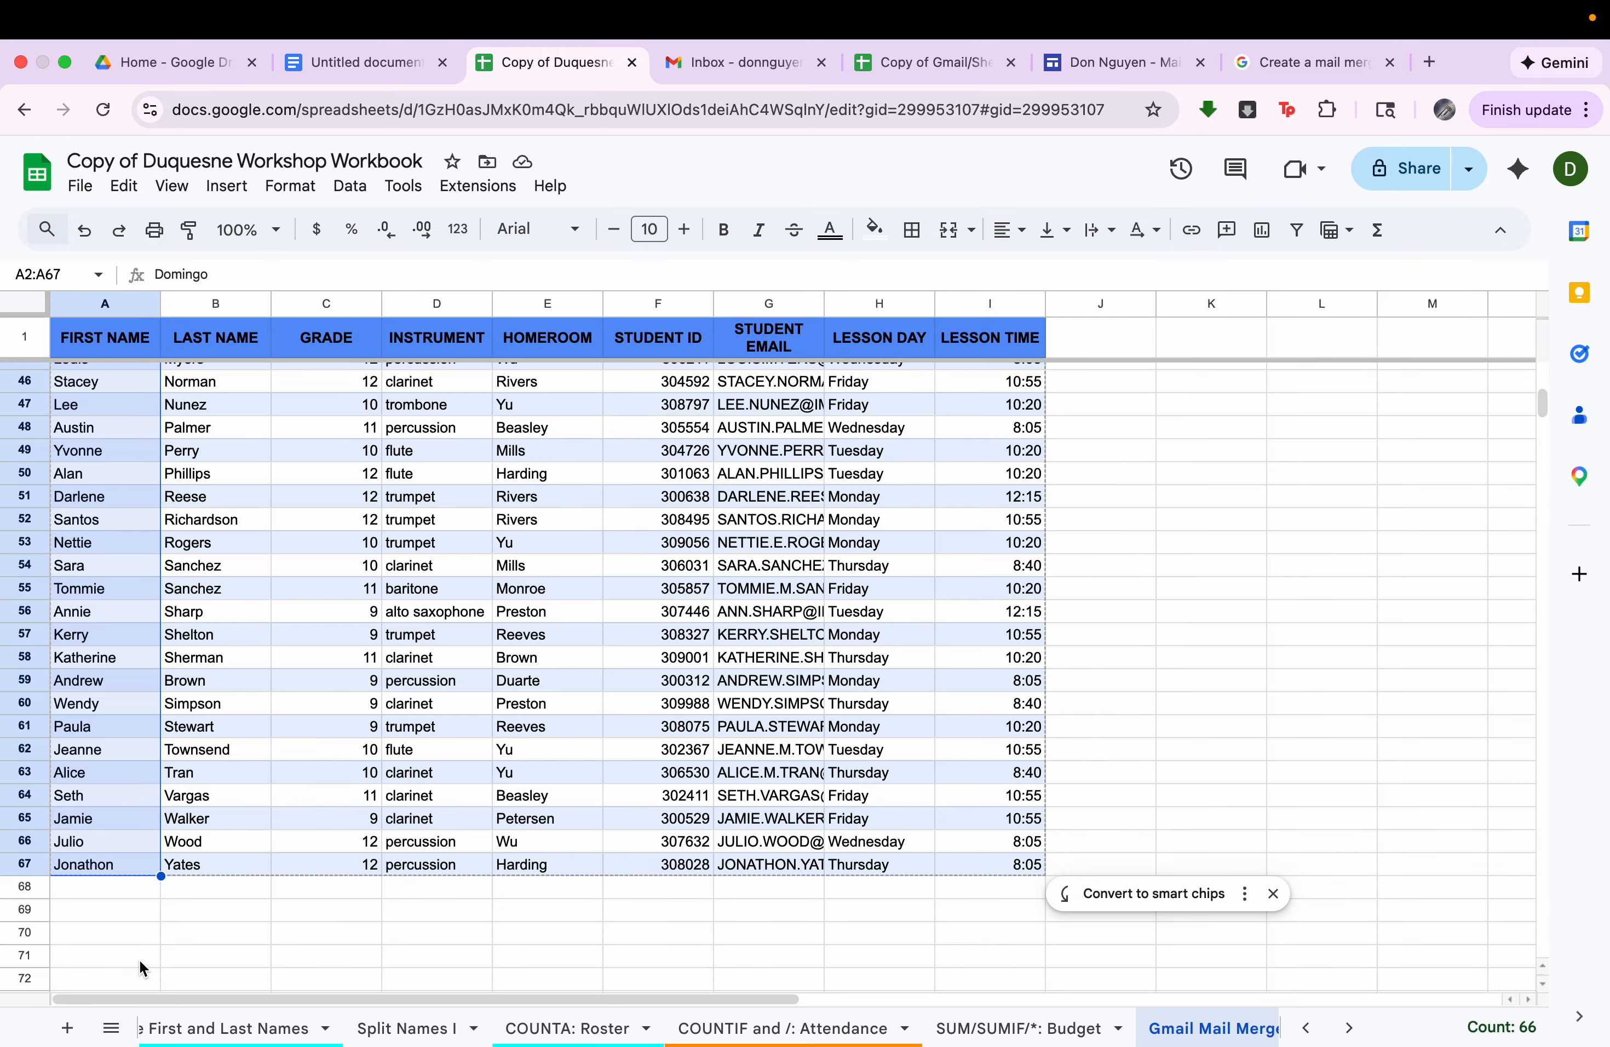
pyautogui.press('super+c')
pyautogui.rightClick(100, 716)
pyautogui.click(261, 340)
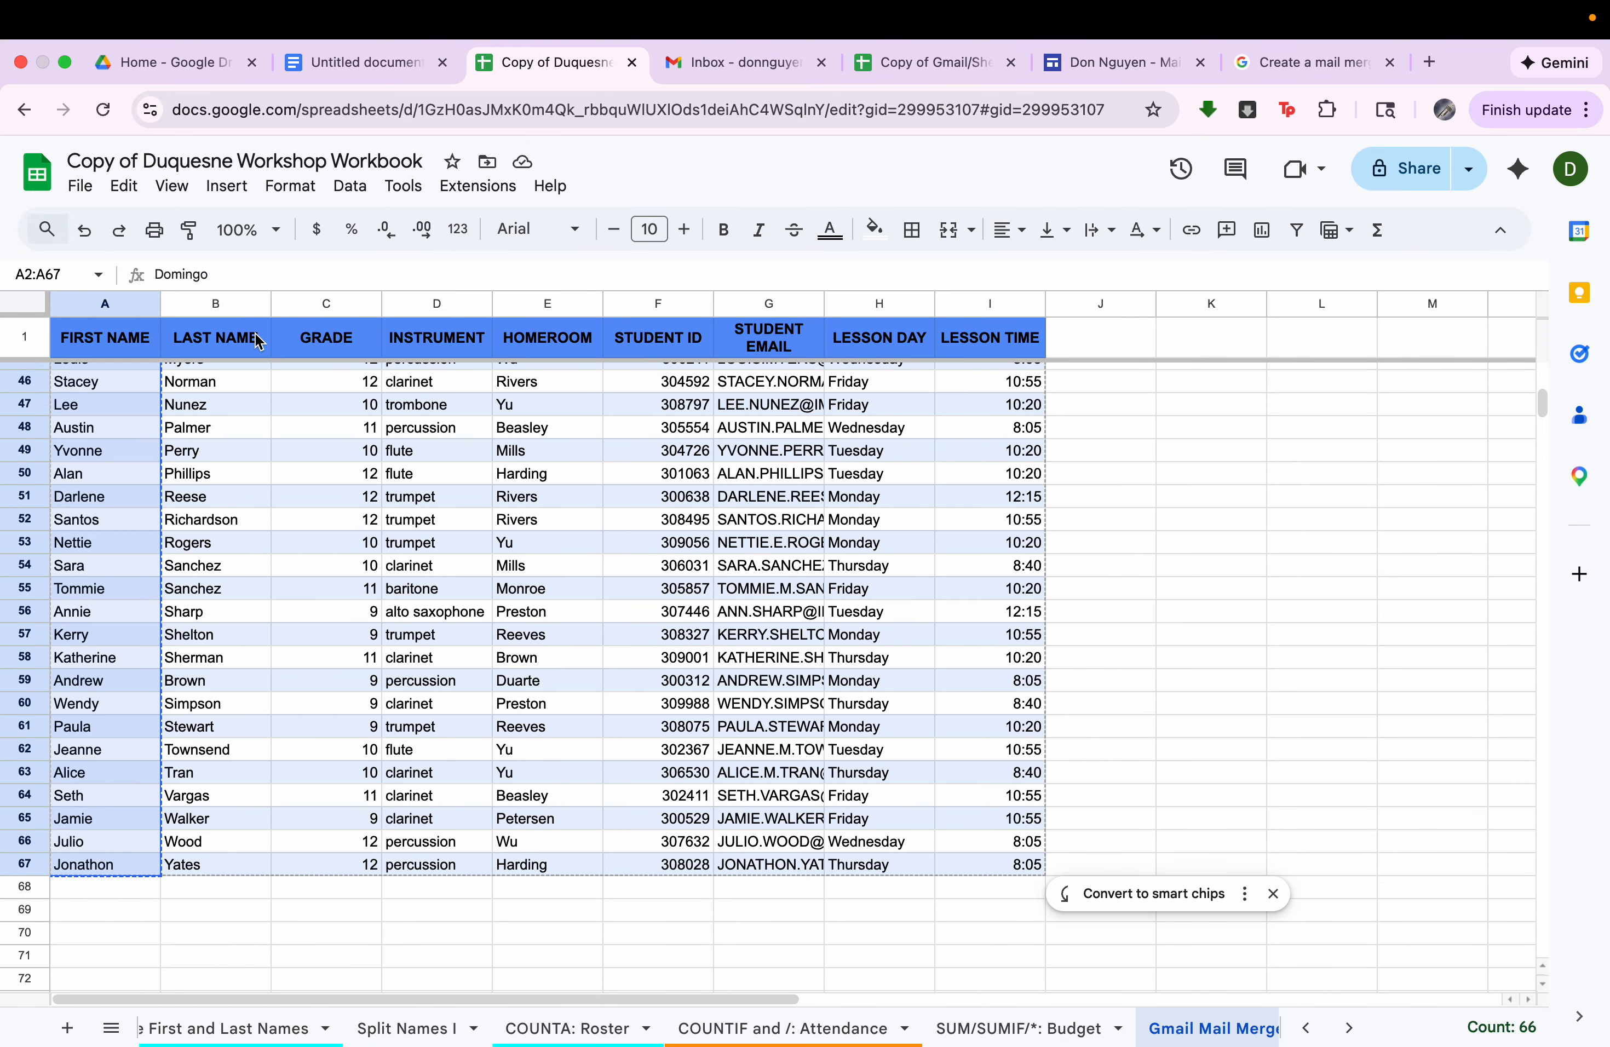
# Paste the copied first names as values only into the mail merge spreadsheet, starting at A2.
pyautogui.click(911, 68)
pyautogui.click(134, 368)
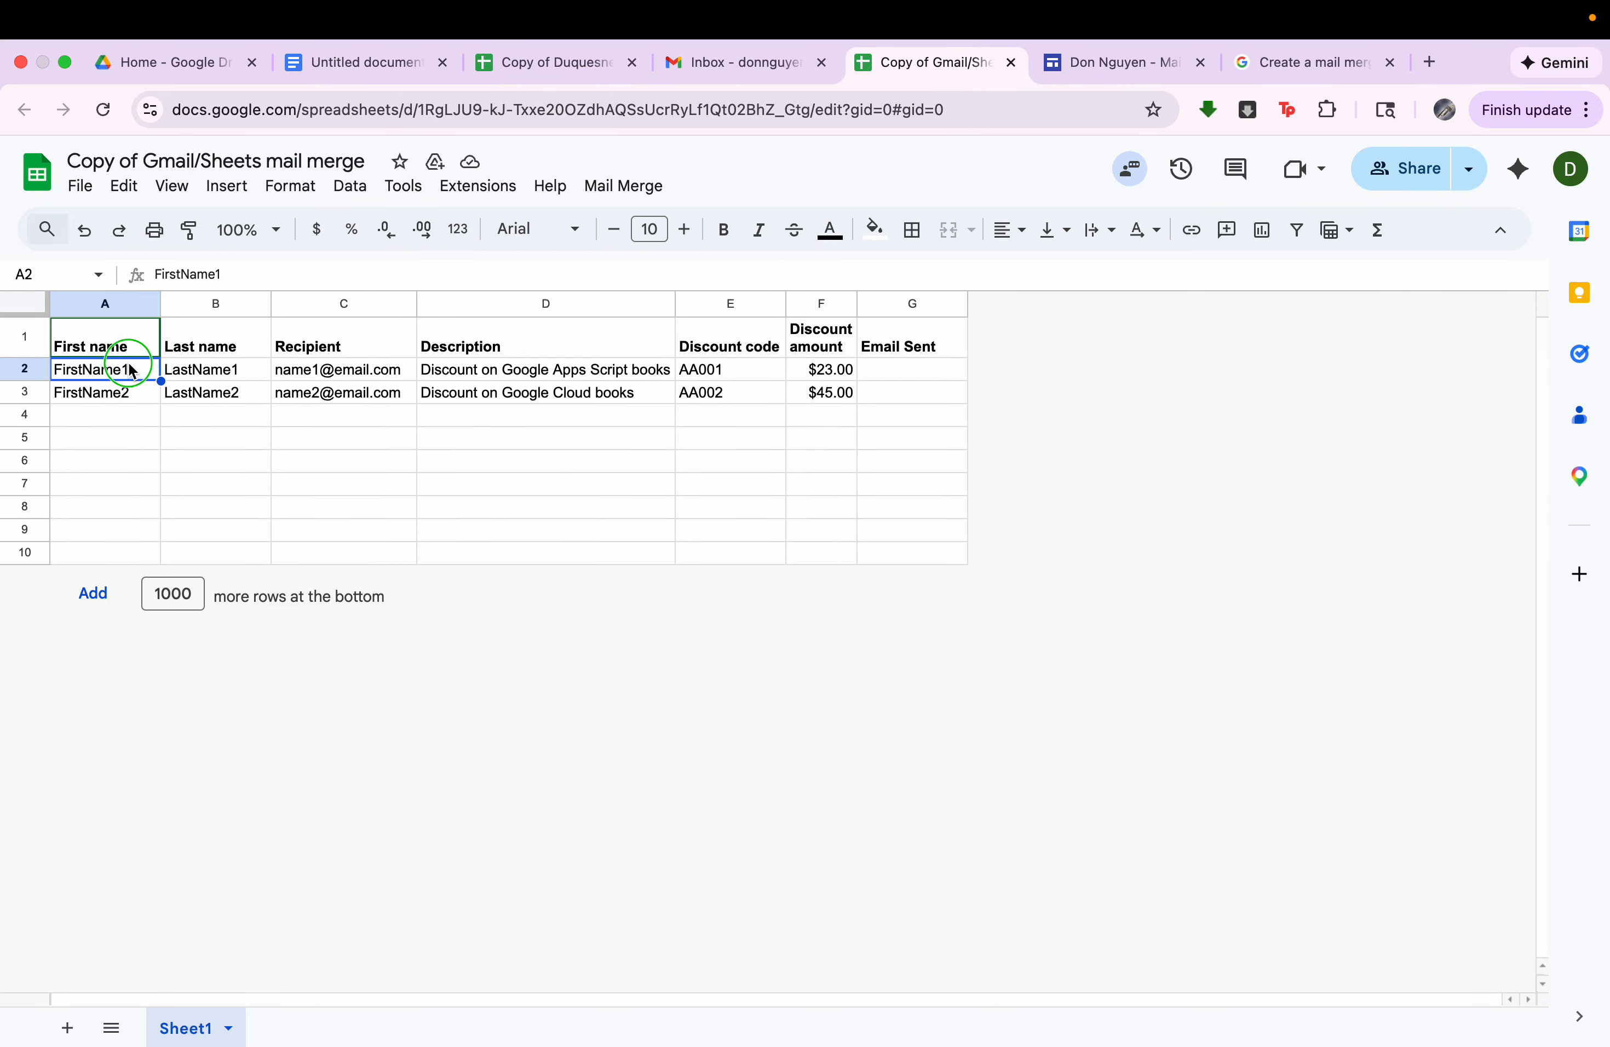
pyautogui.rightClick(130, 369)
pyautogui.moveTo(226, 368)
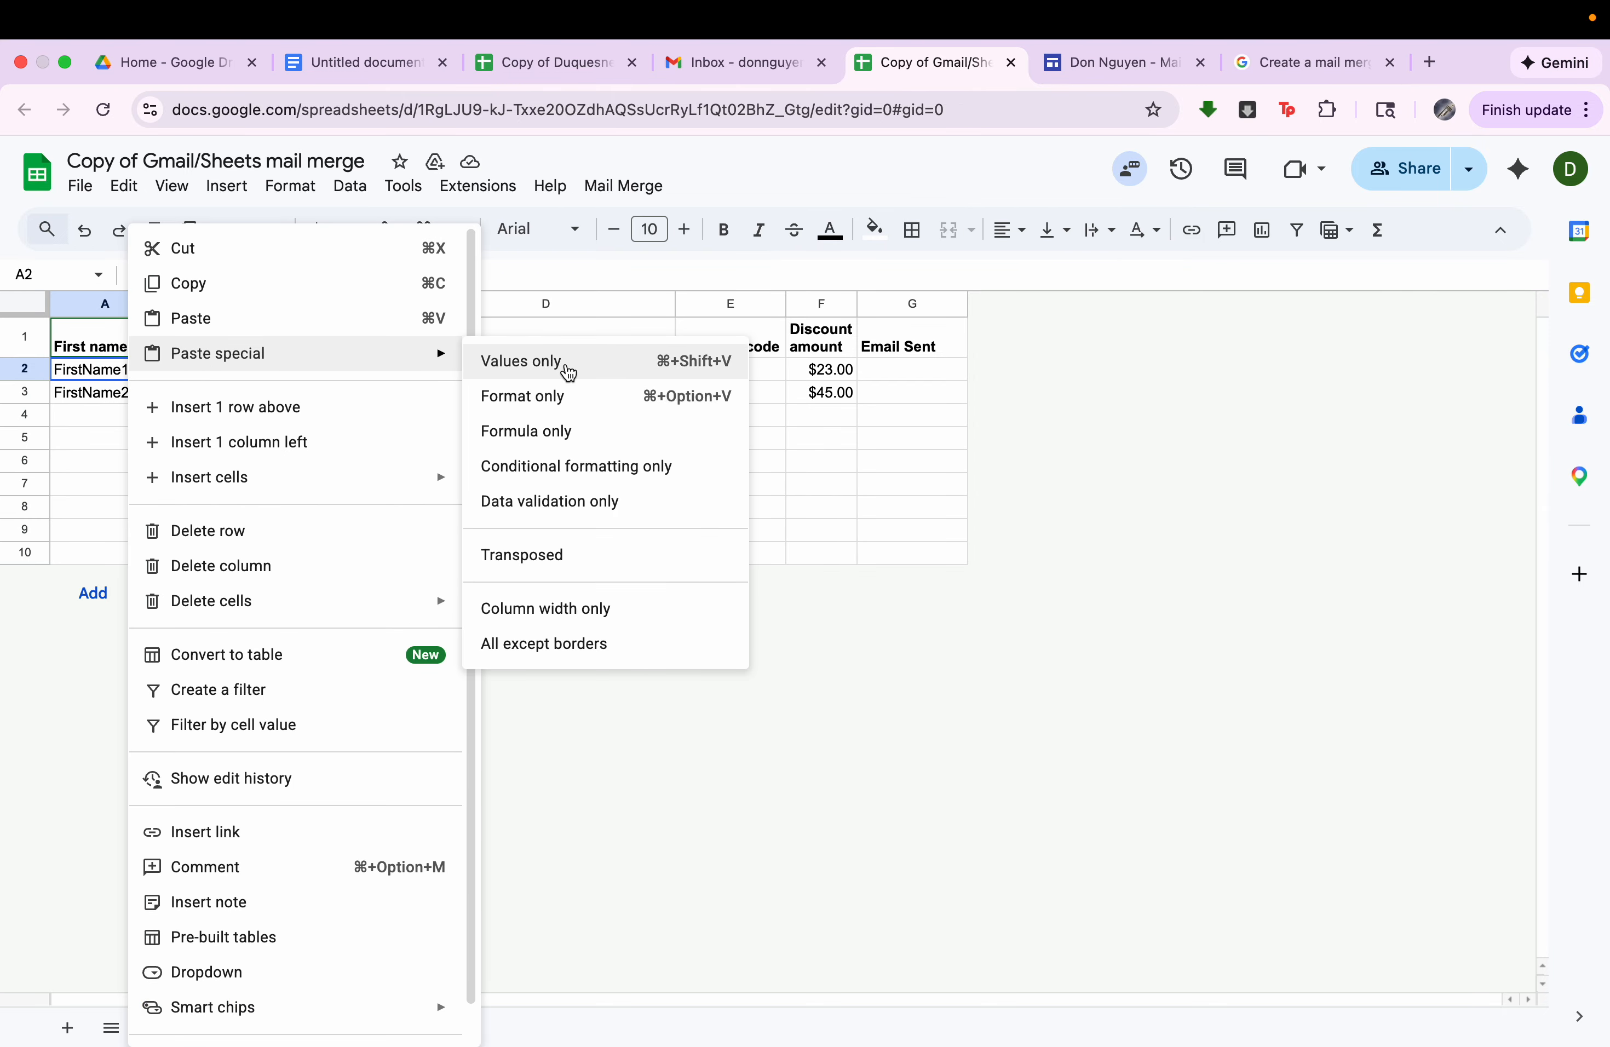
pyautogui.click(570, 371)
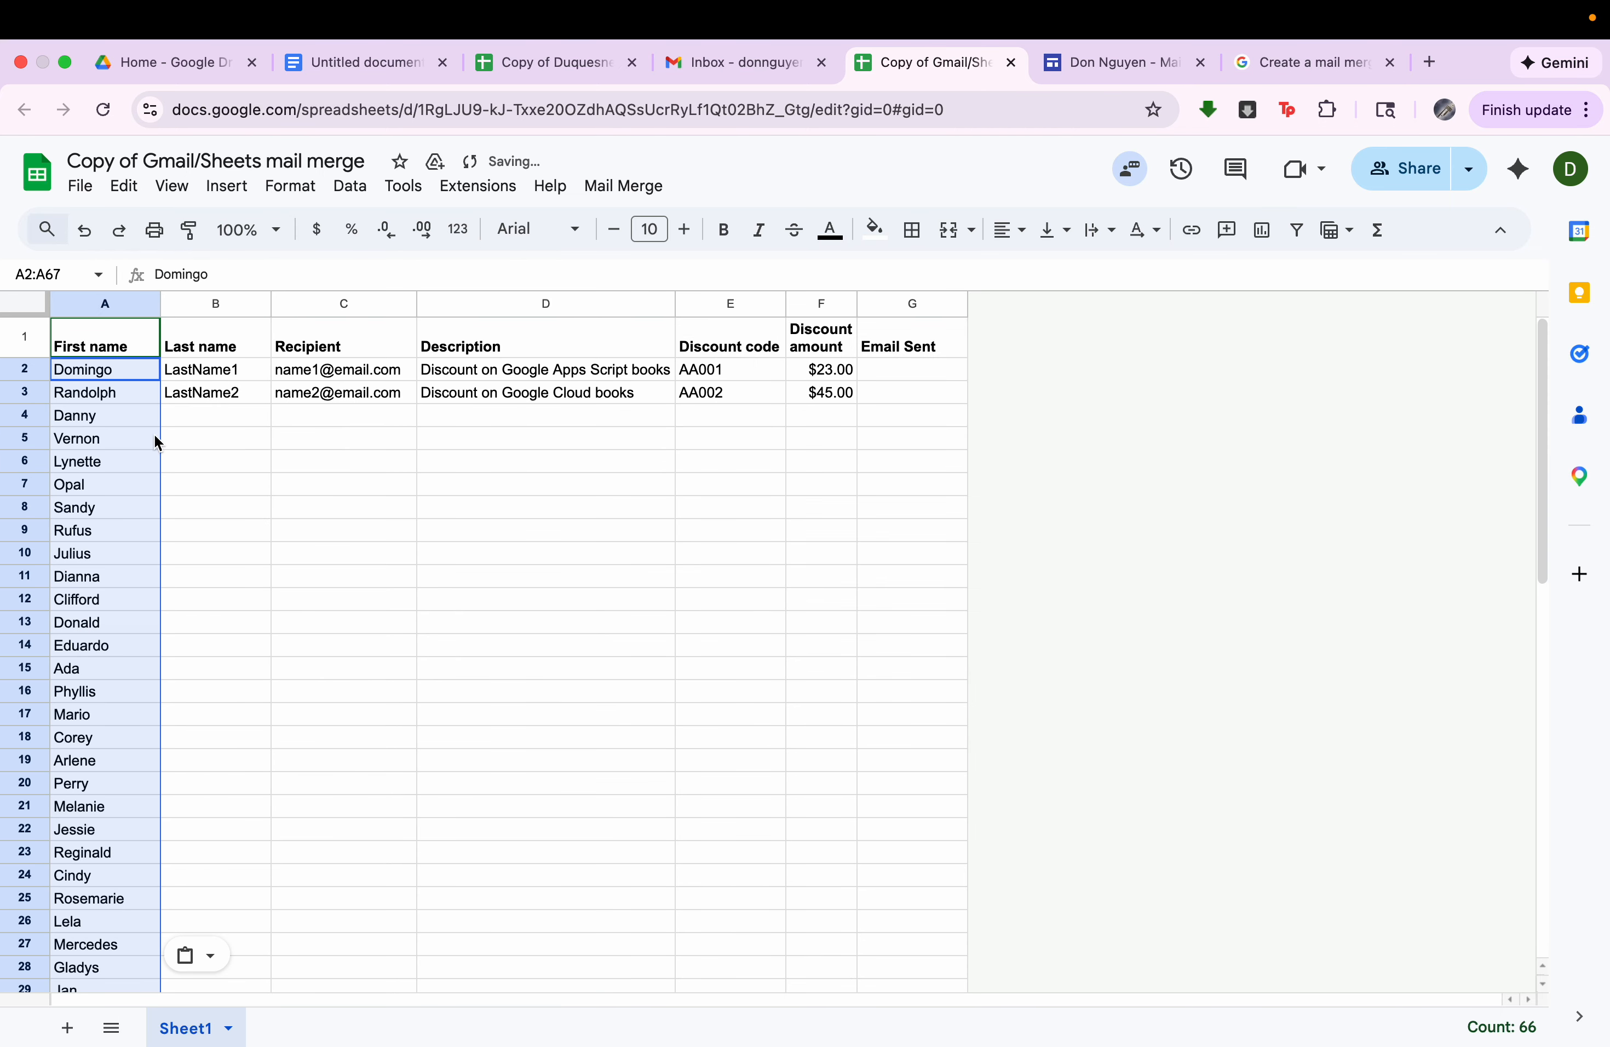
# Copy all the student last names in B2:B67 of the workbook's Gmail Mail Merge sheet.
pyautogui.click(225, 383)
pyautogui.click(568, 61)
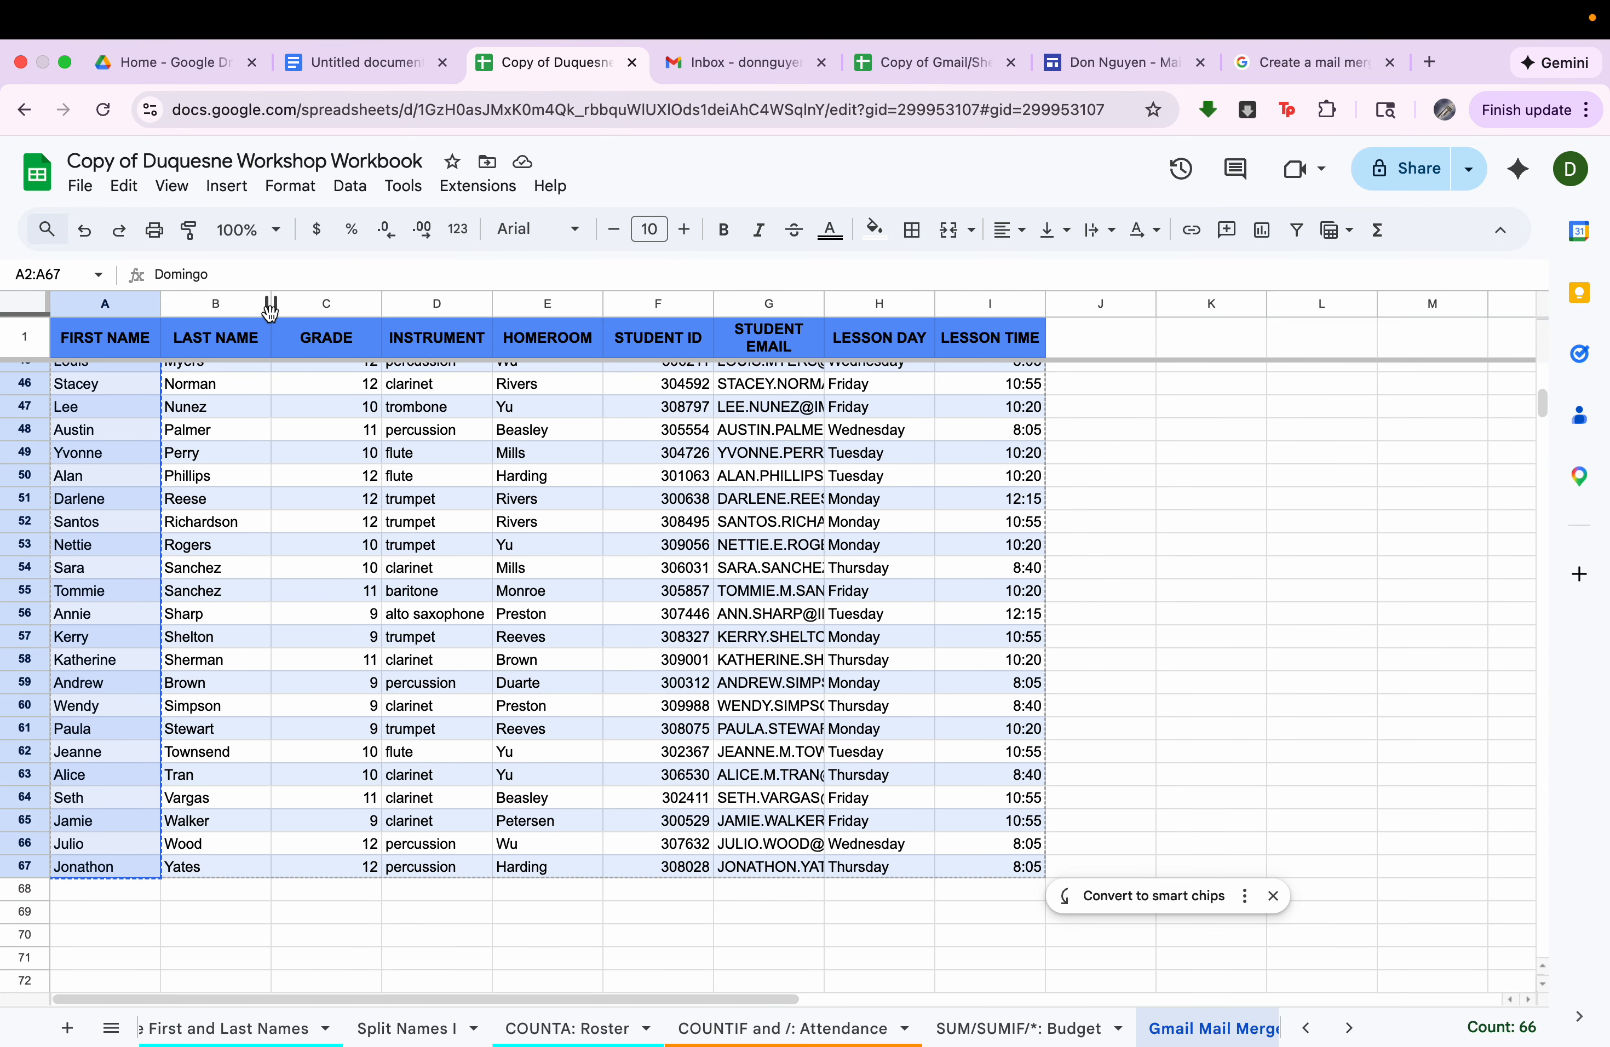
pyautogui.click(234, 346)
pyautogui.press('Down')
pyautogui.moveTo(225, 380); pyautogui.dragTo(227, 688)
pyautogui.press('super+shift+Down')
pyautogui.scroll(-2, 229, 688)
pyautogui.rightClick(227, 688)
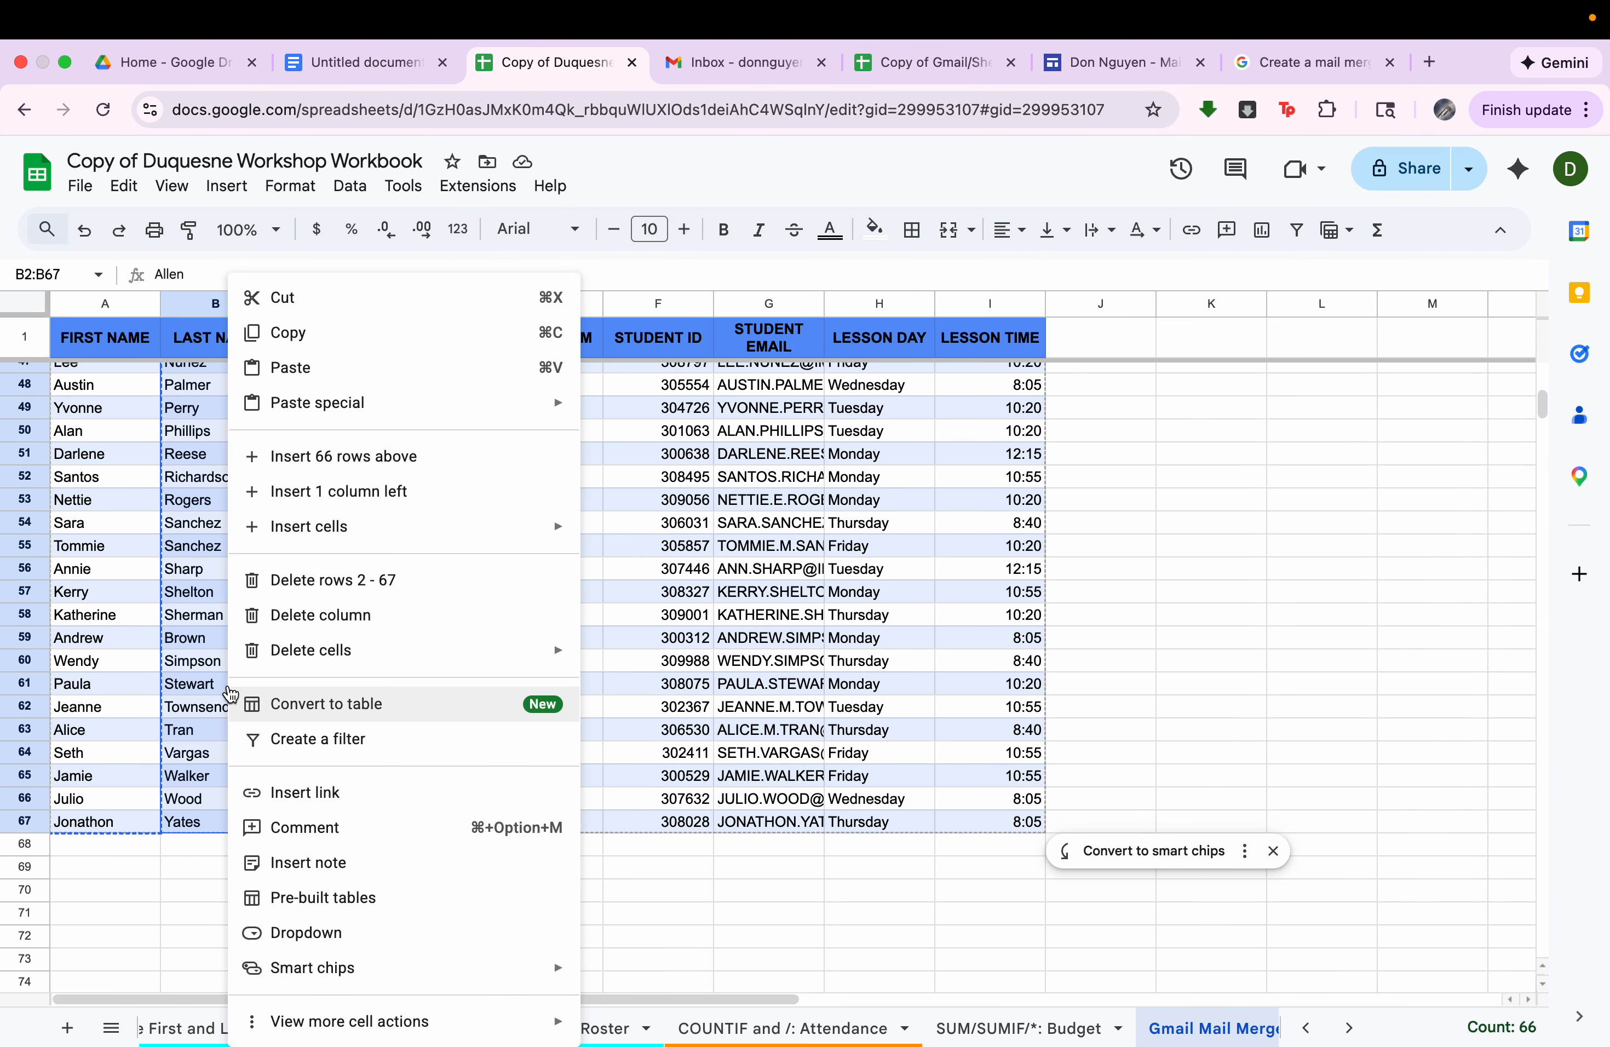
pyautogui.click(349, 336)
# Paste the copied last names as values only into the mail merge spreadsheet, starting at B2.
pyautogui.click(944, 56)
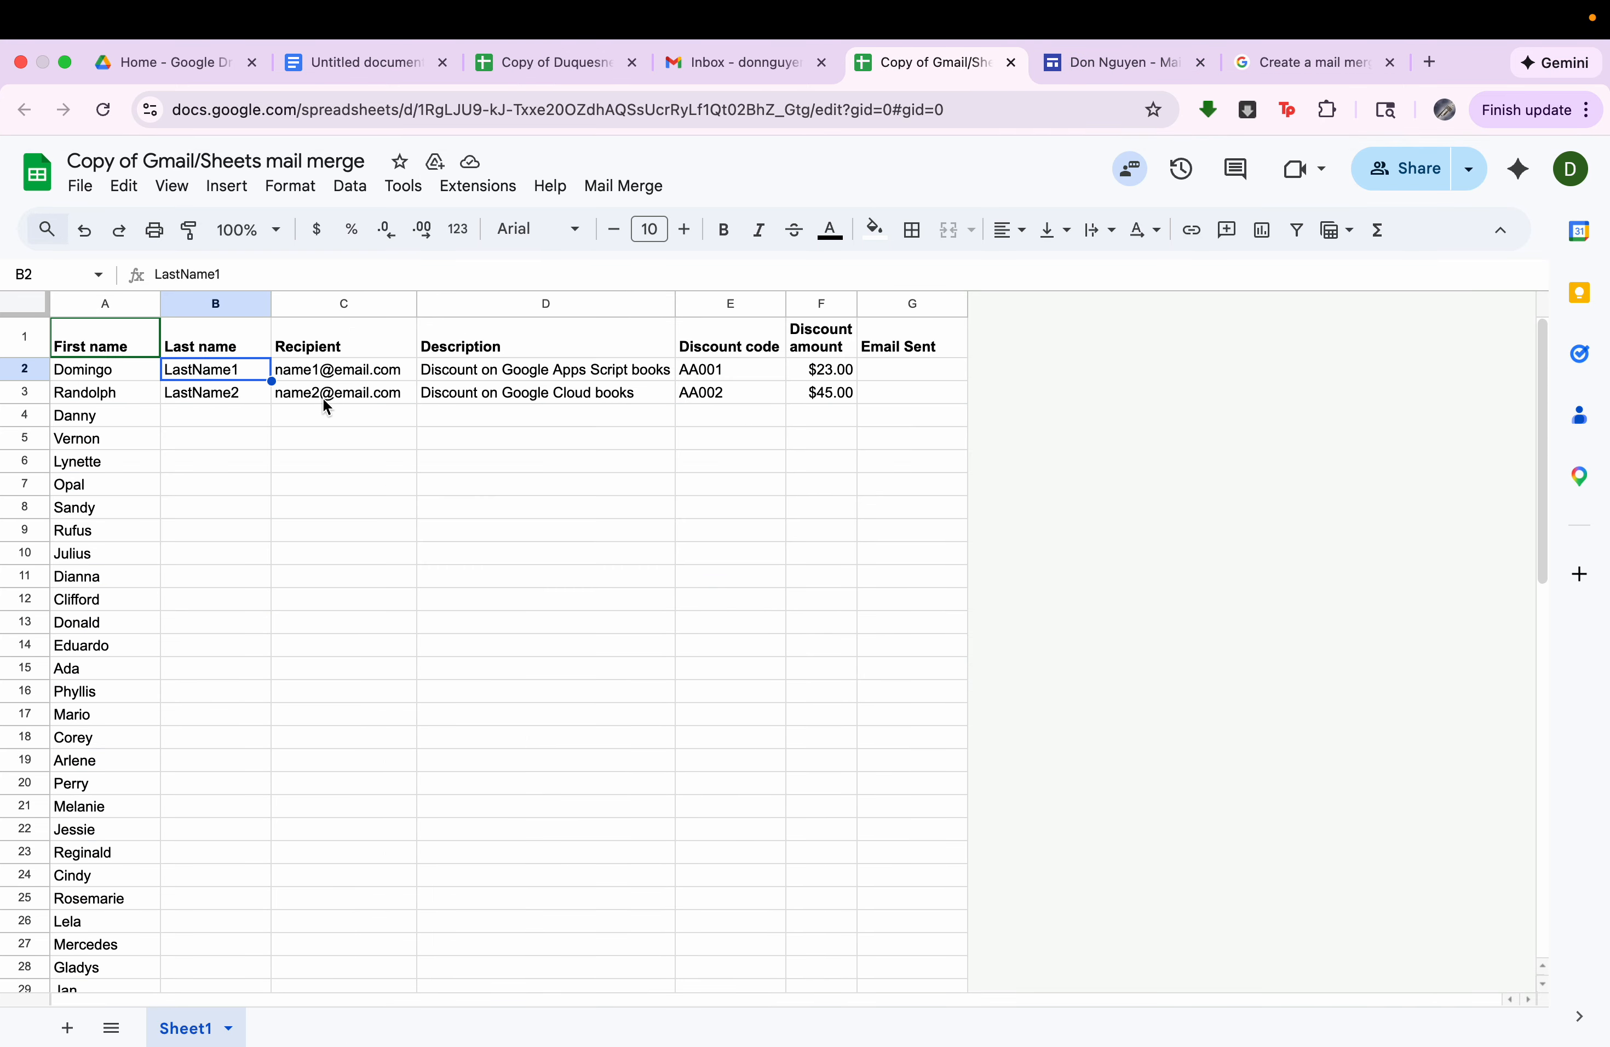
pyautogui.rightClick(241, 371)
pyautogui.moveTo(289, 367)
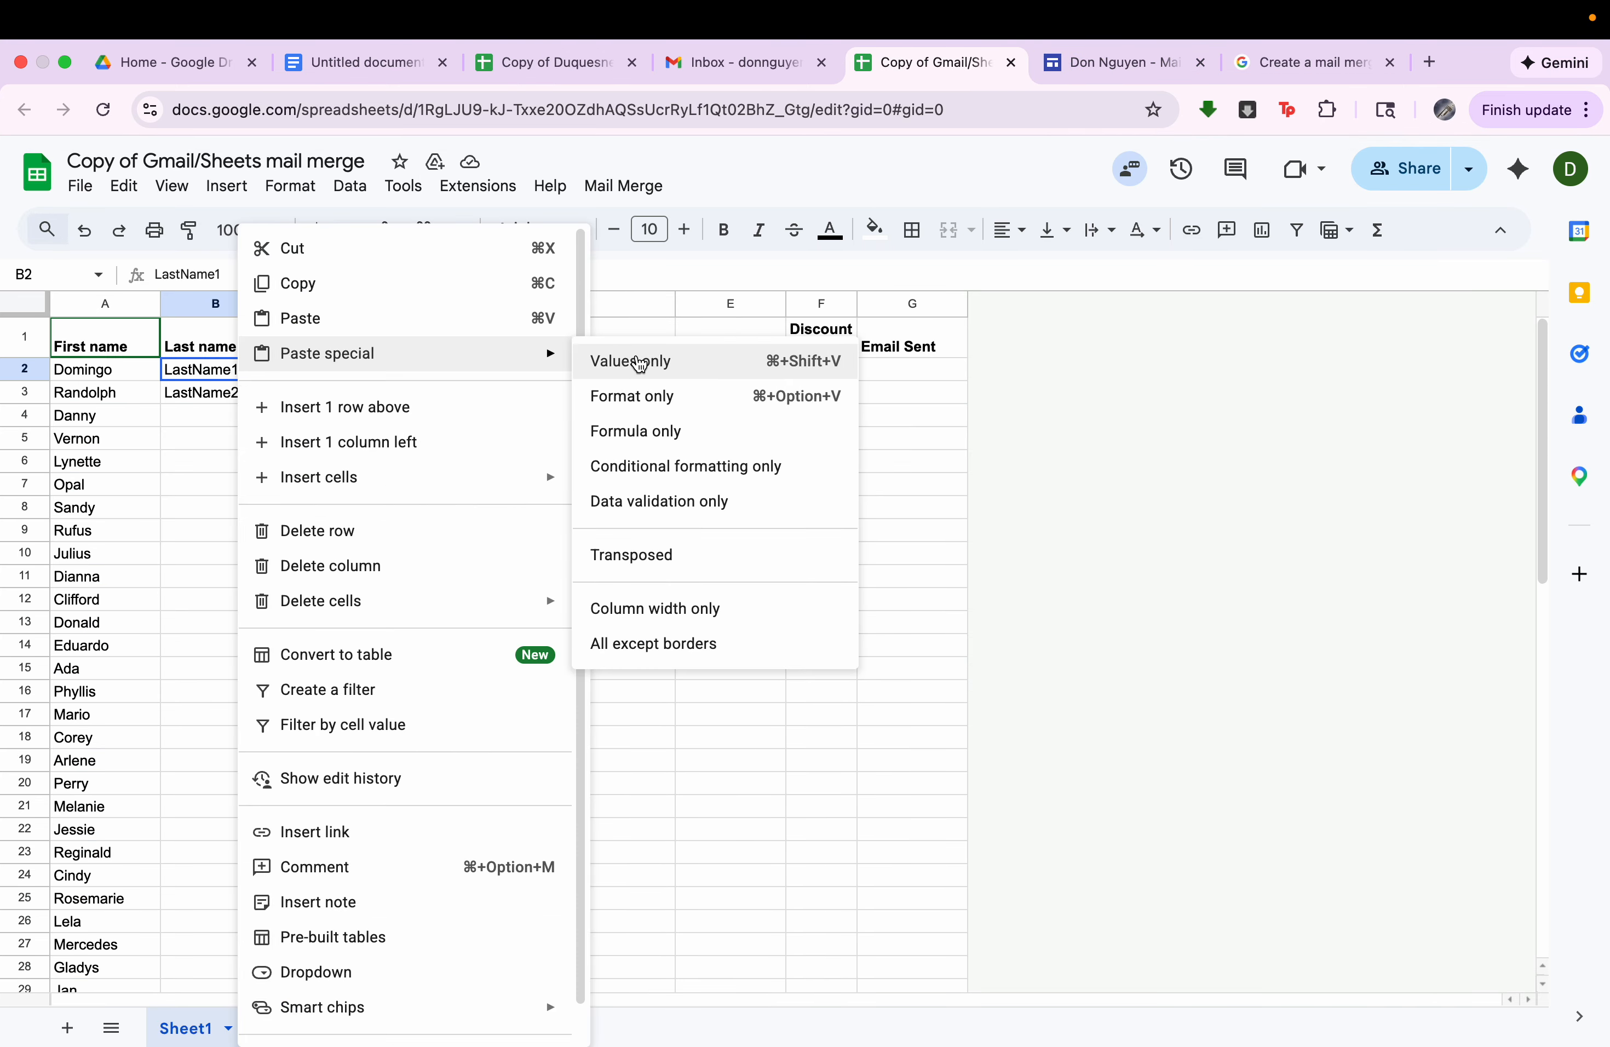
pyautogui.click(626, 360)
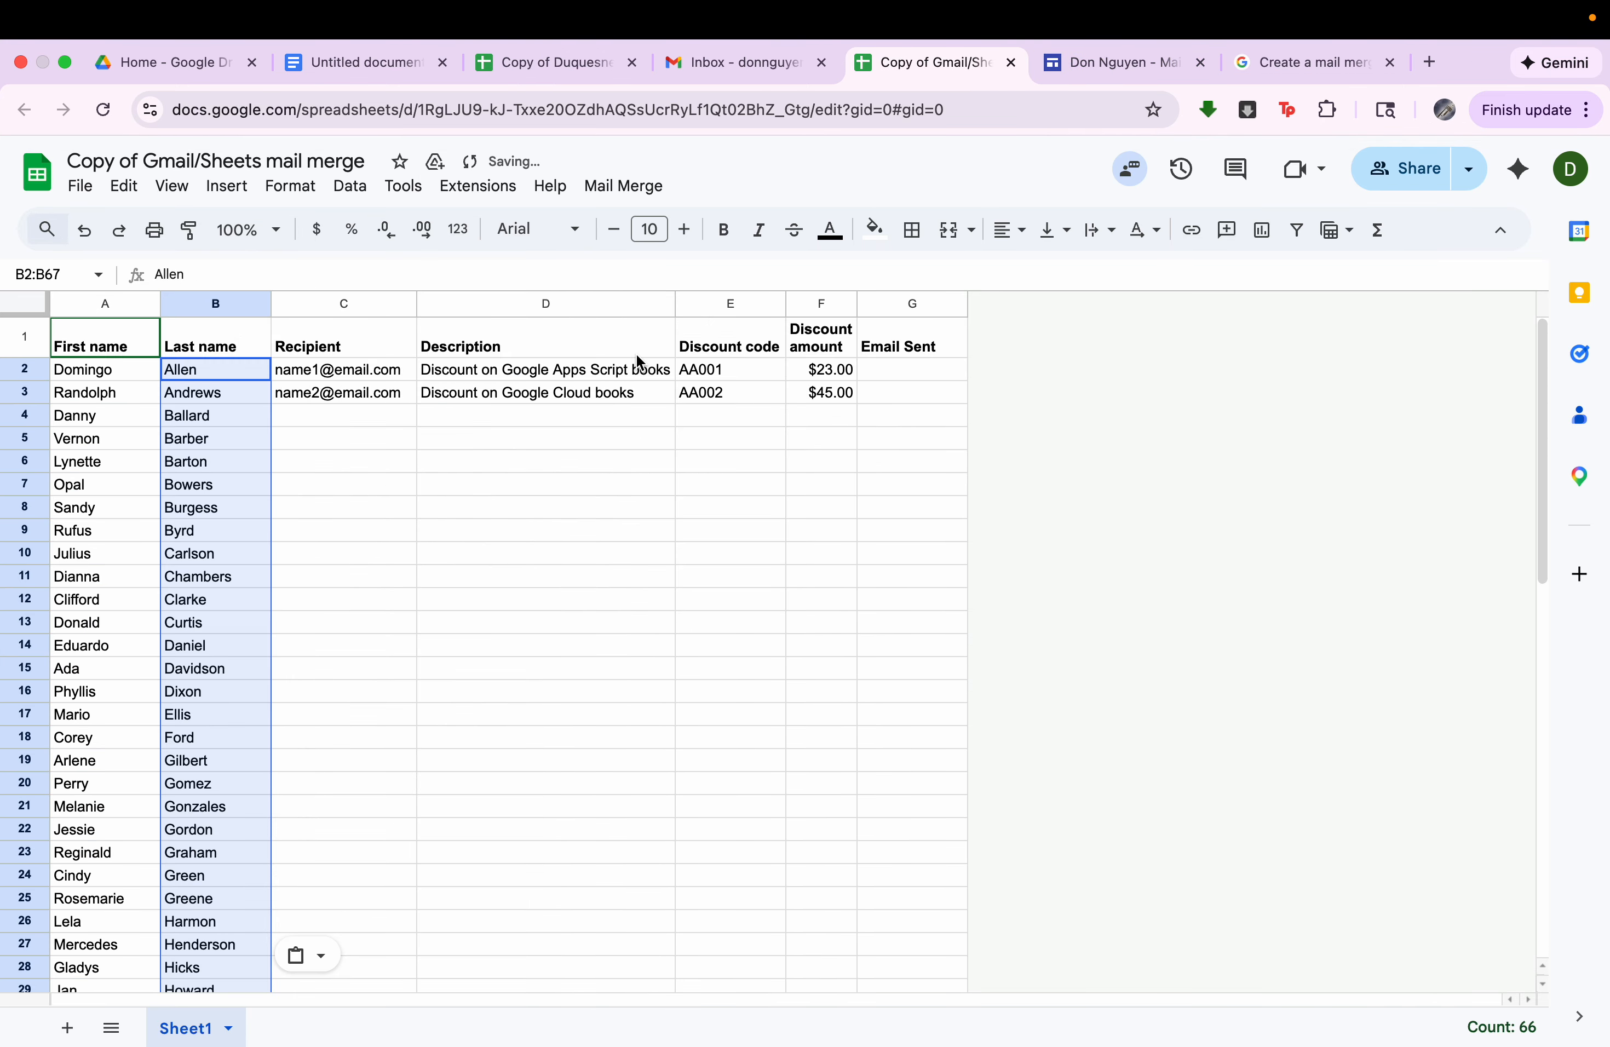
# Copy all the student email addresses in G2:G67 of the workbook's Gmail Mail Merge sheet.
pyautogui.moveTo(343, 371); pyautogui.dragTo(340, 697)
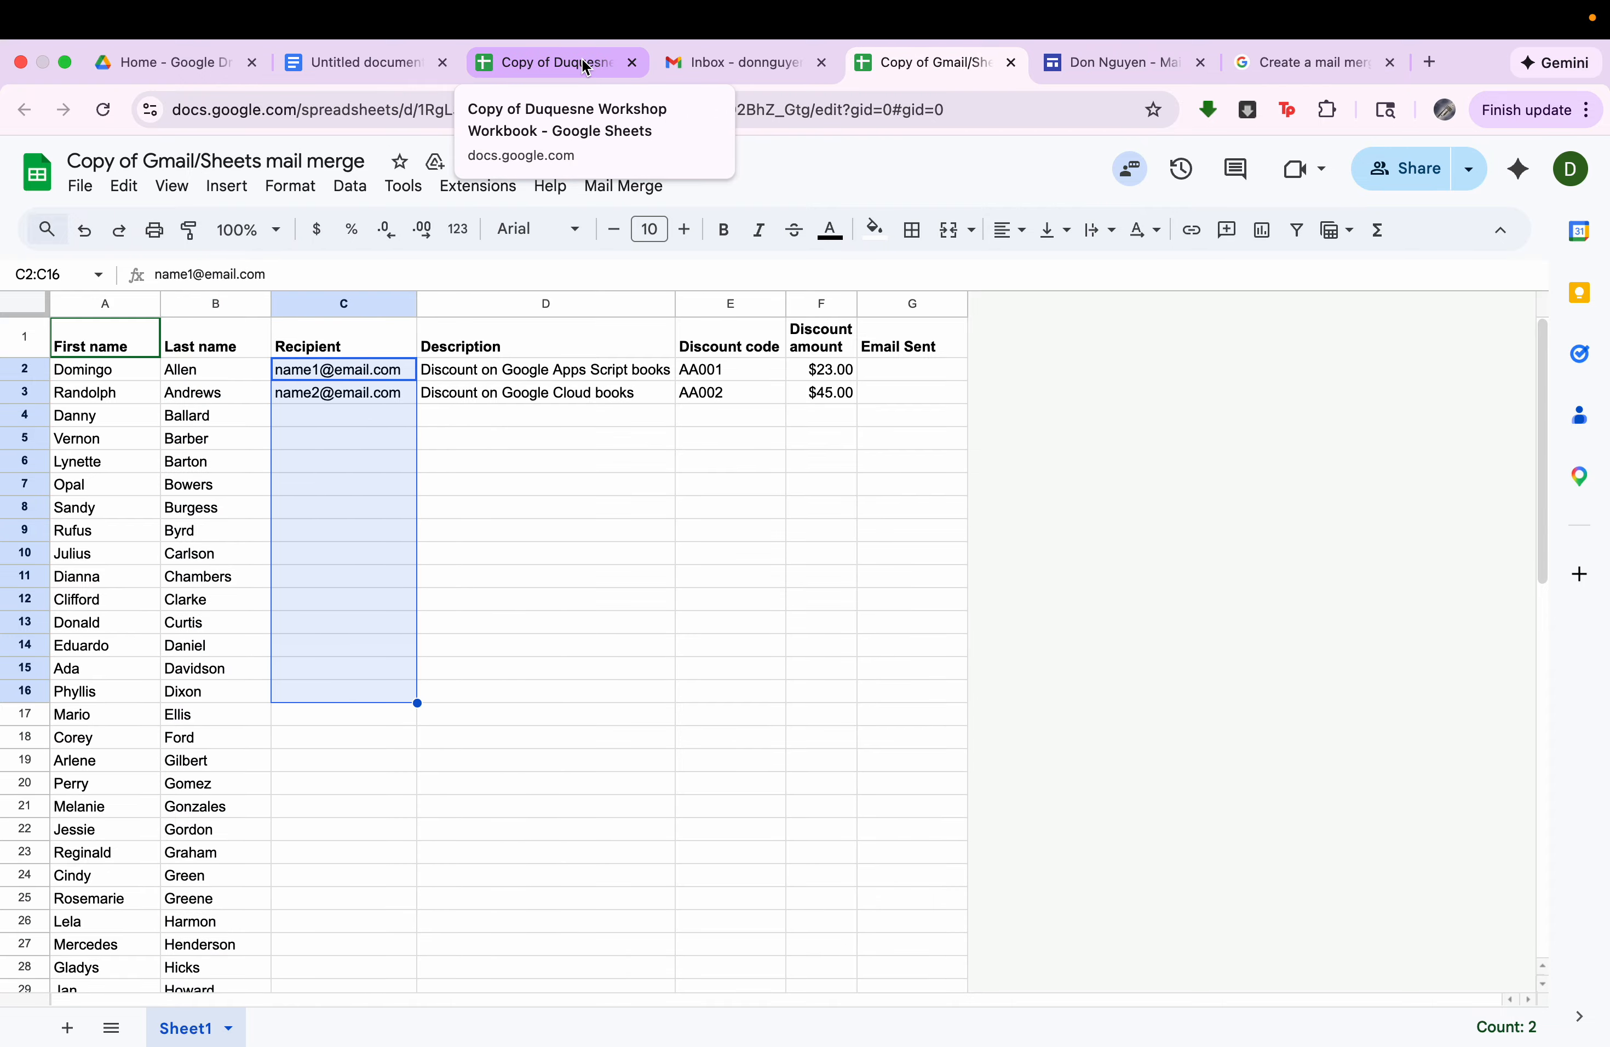
pyautogui.click(341, 348)
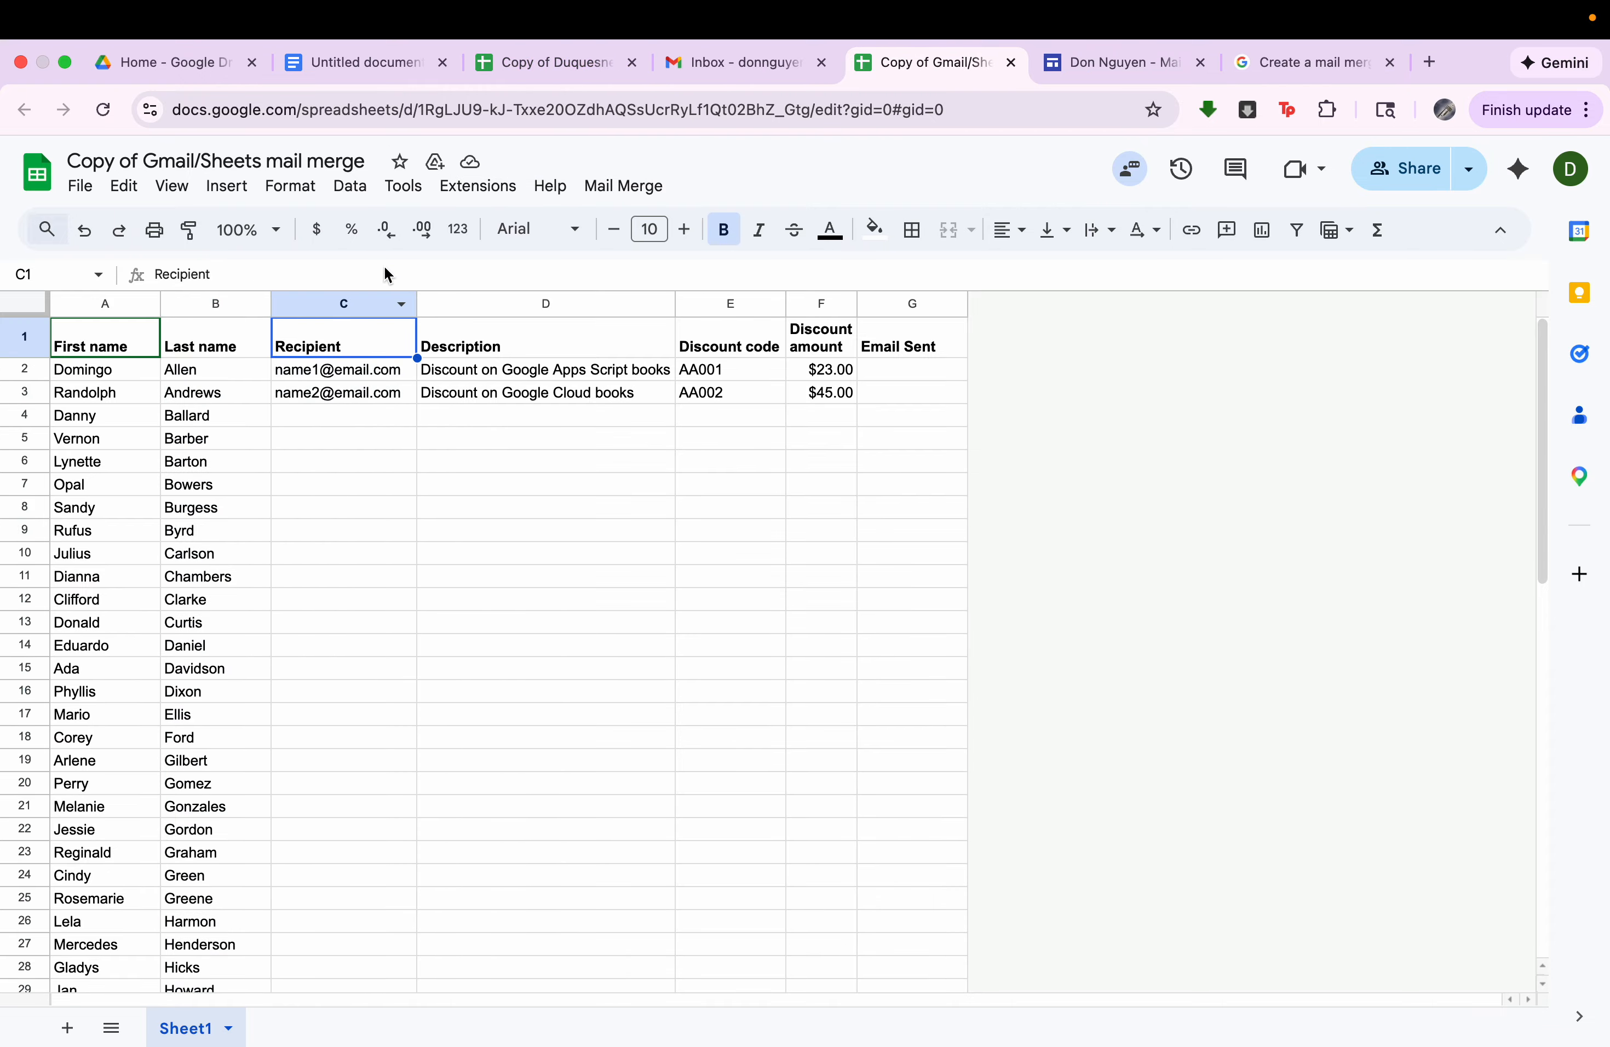
pyautogui.click(531, 62)
pyautogui.scroll(15, 617, 365)
pyautogui.click(790, 349)
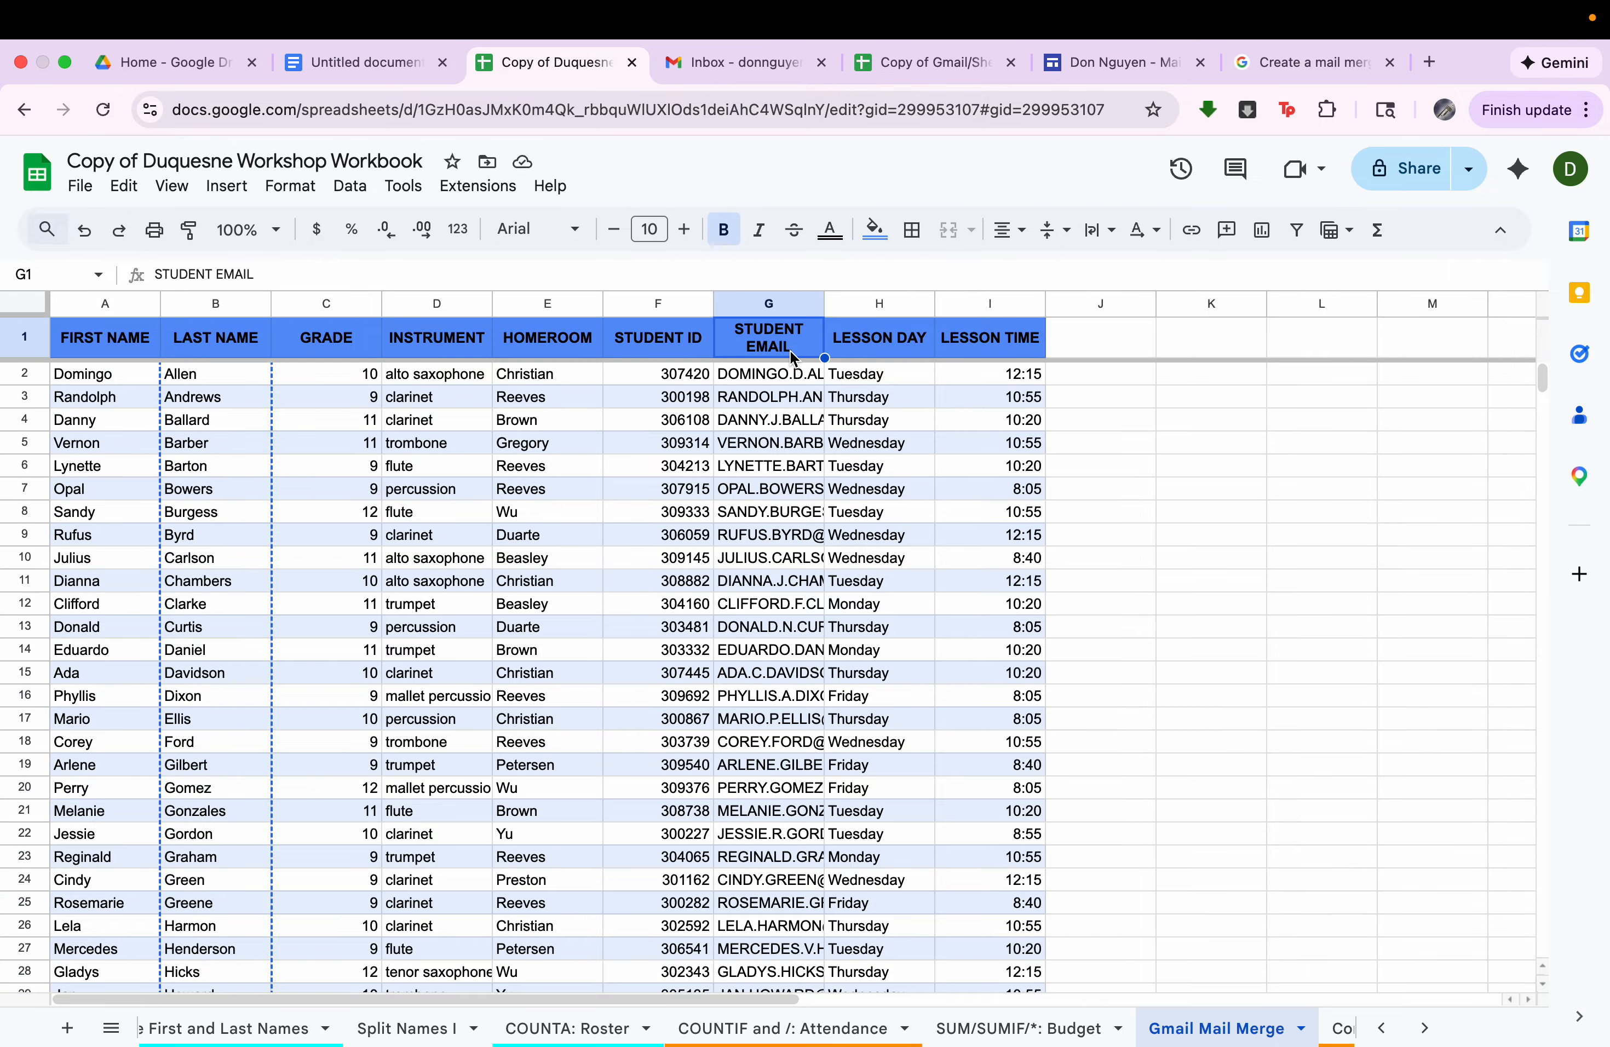
pyautogui.press('Down')
pyautogui.press('super+shift+Down')
pyautogui.rightClick(761, 408)
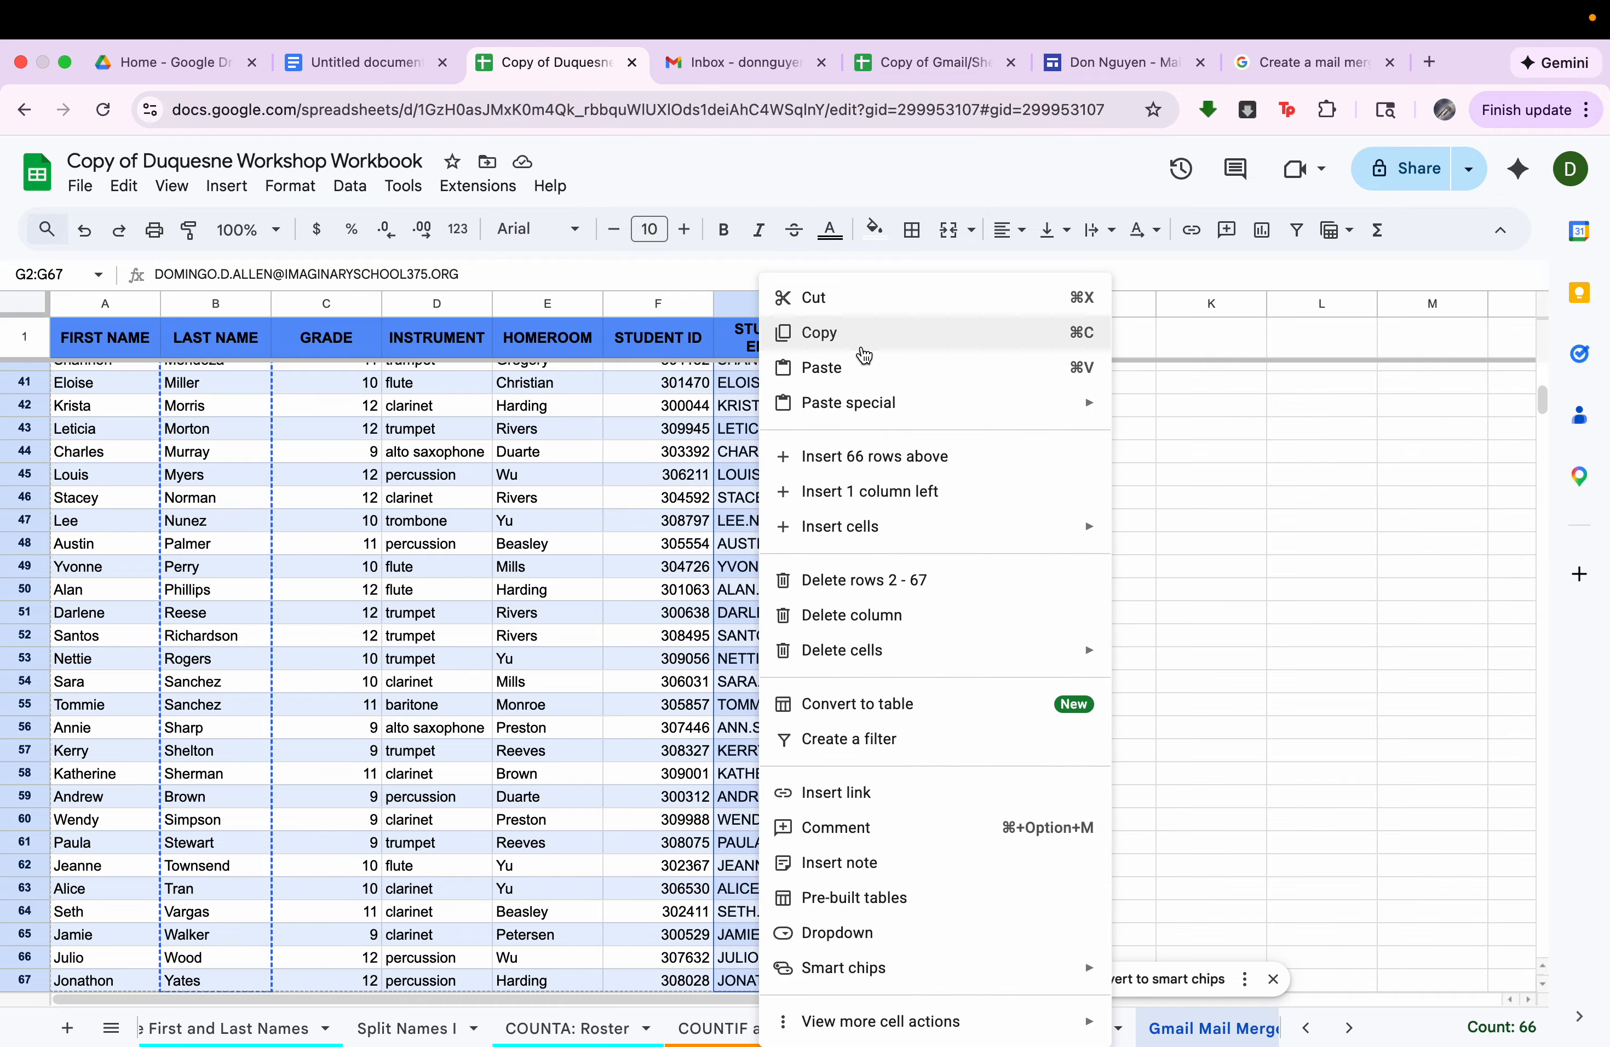
pyautogui.click(867, 333)
# Paste the copied email addresses as values only under the Recipient header of the mail merge spreadsheet, starting at C2.
pyautogui.click(931, 62)
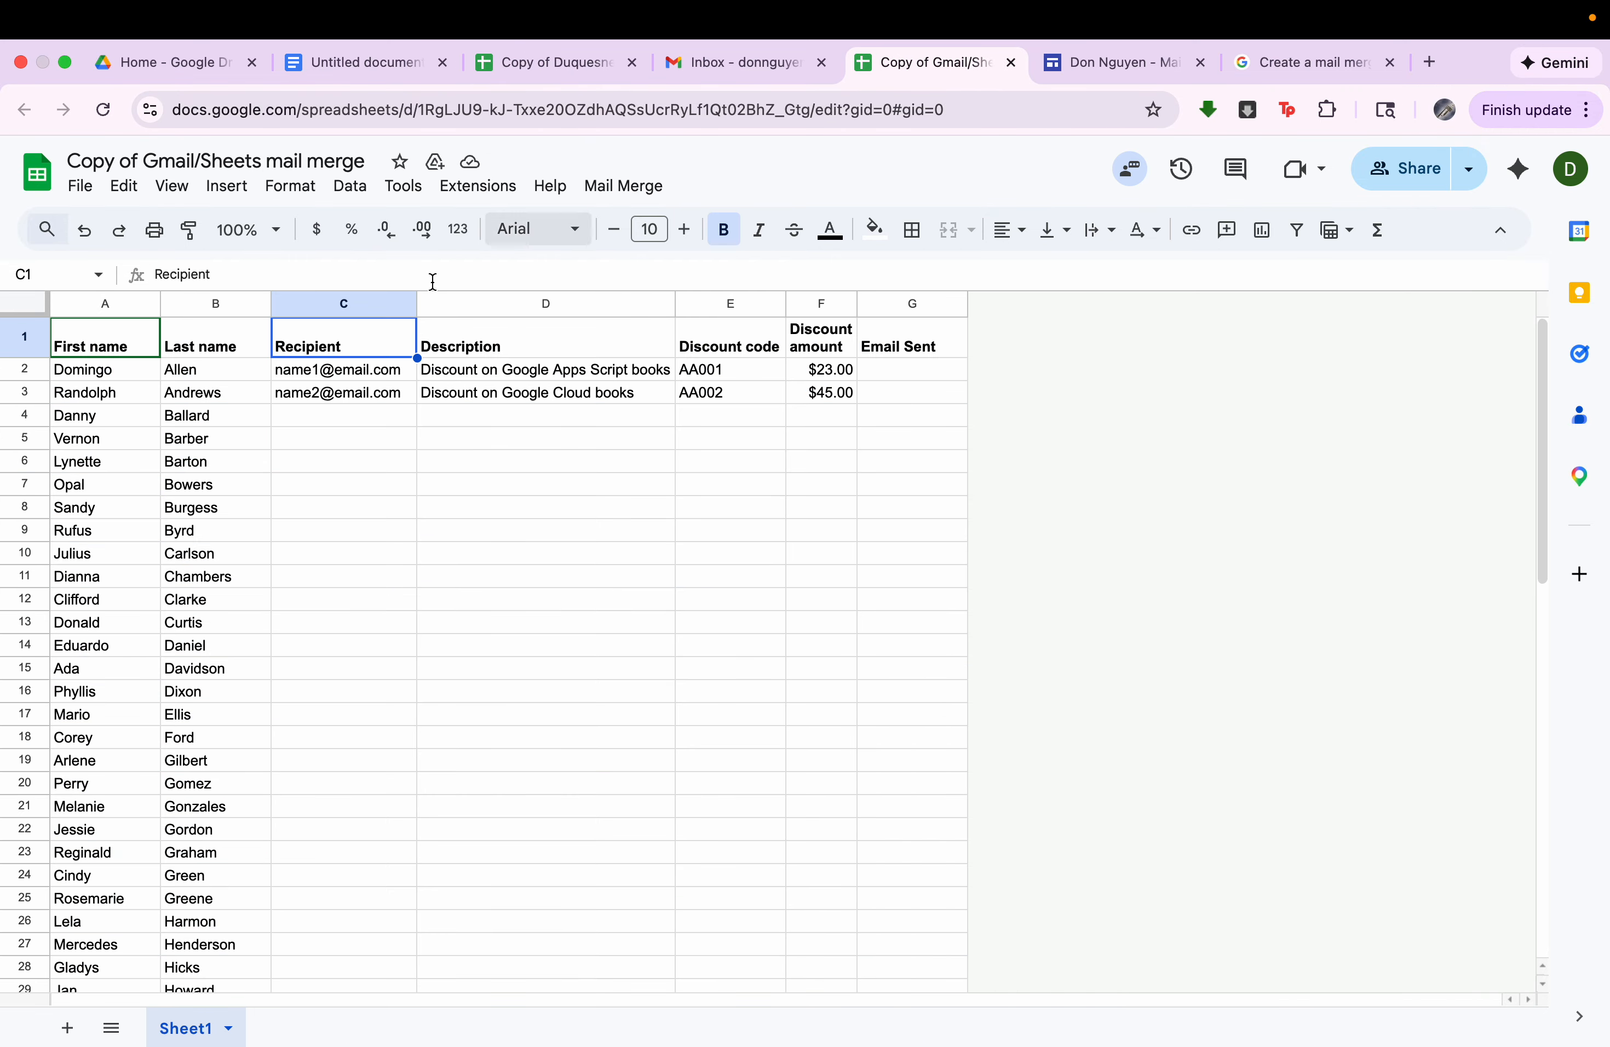
pyautogui.rightClick(372, 382)
pyautogui.moveTo(676, 374)
pyautogui.click(755, 359)
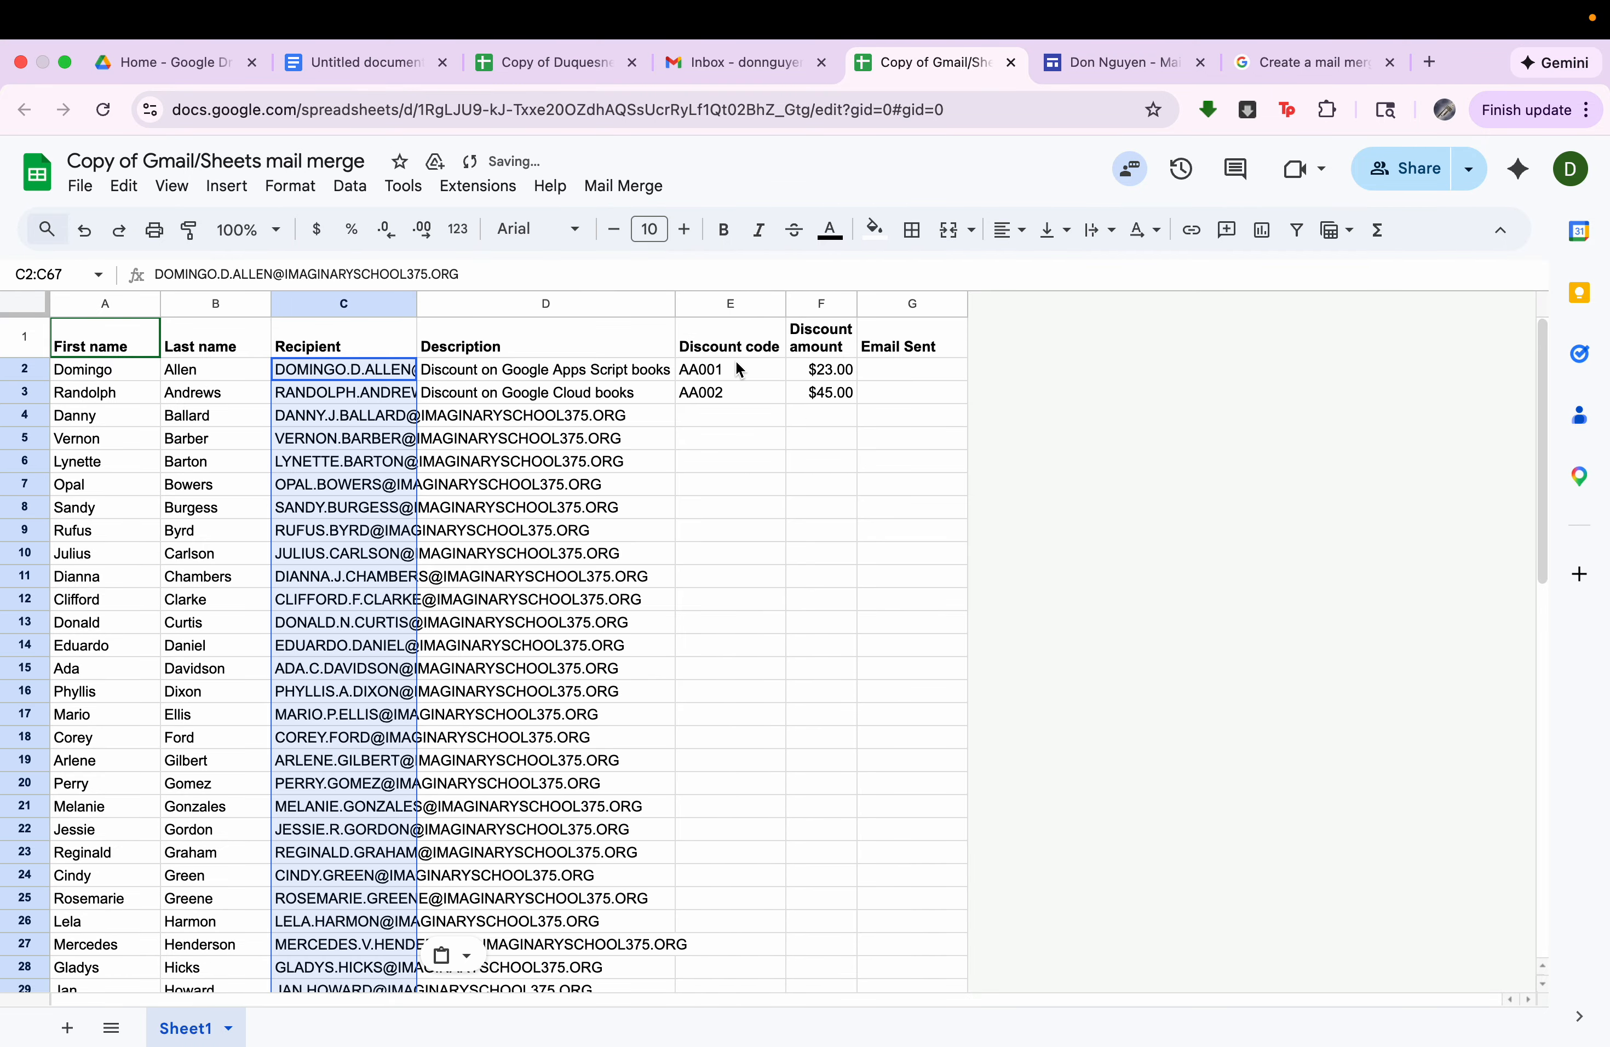
pyautogui.scroll(-10, 347, 467)
pyautogui.scroll(10, 347, 466)
# Clear the Description, Discount code and Discount amount headers and their sample data in D1:F4.
pyautogui.click(522, 347)
pyautogui.moveTo(722, 334); pyautogui.dragTo(828, 426)
pyautogui.press('Delete')
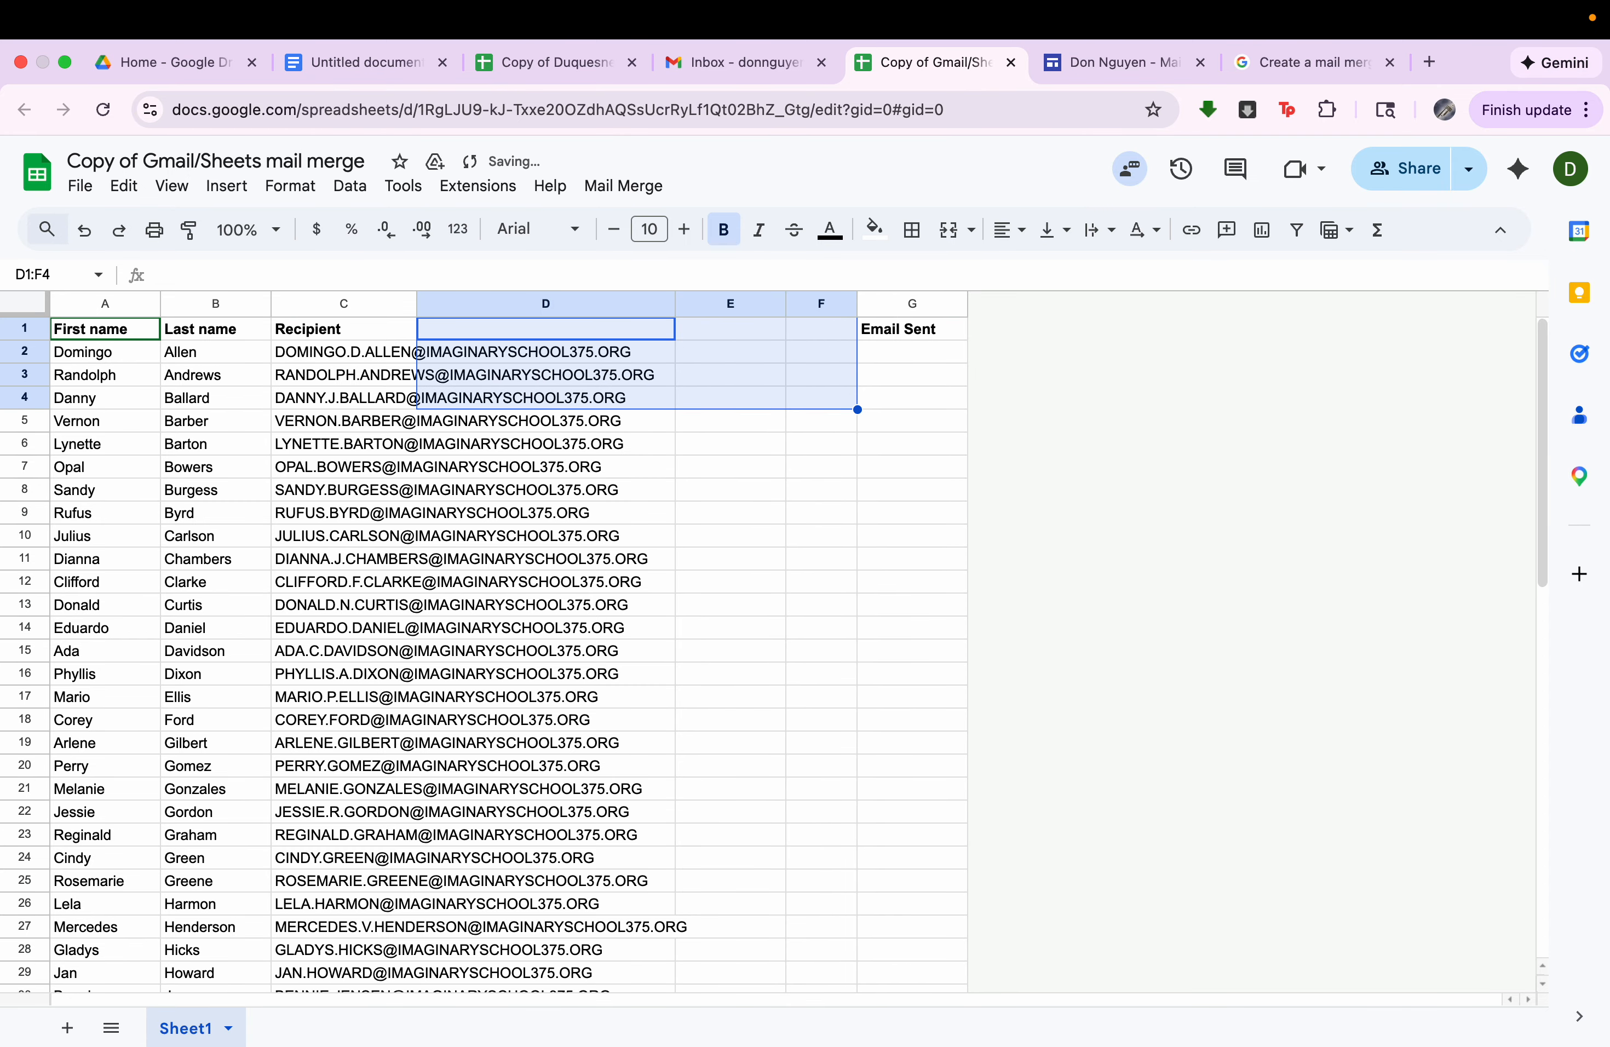
# Enter headers matching the Gmail draft's placeholders: "Lesson day" in D1 and "Lesson time" in E1 of the mail merge spreadsheet.
pyautogui.click(766, 63)
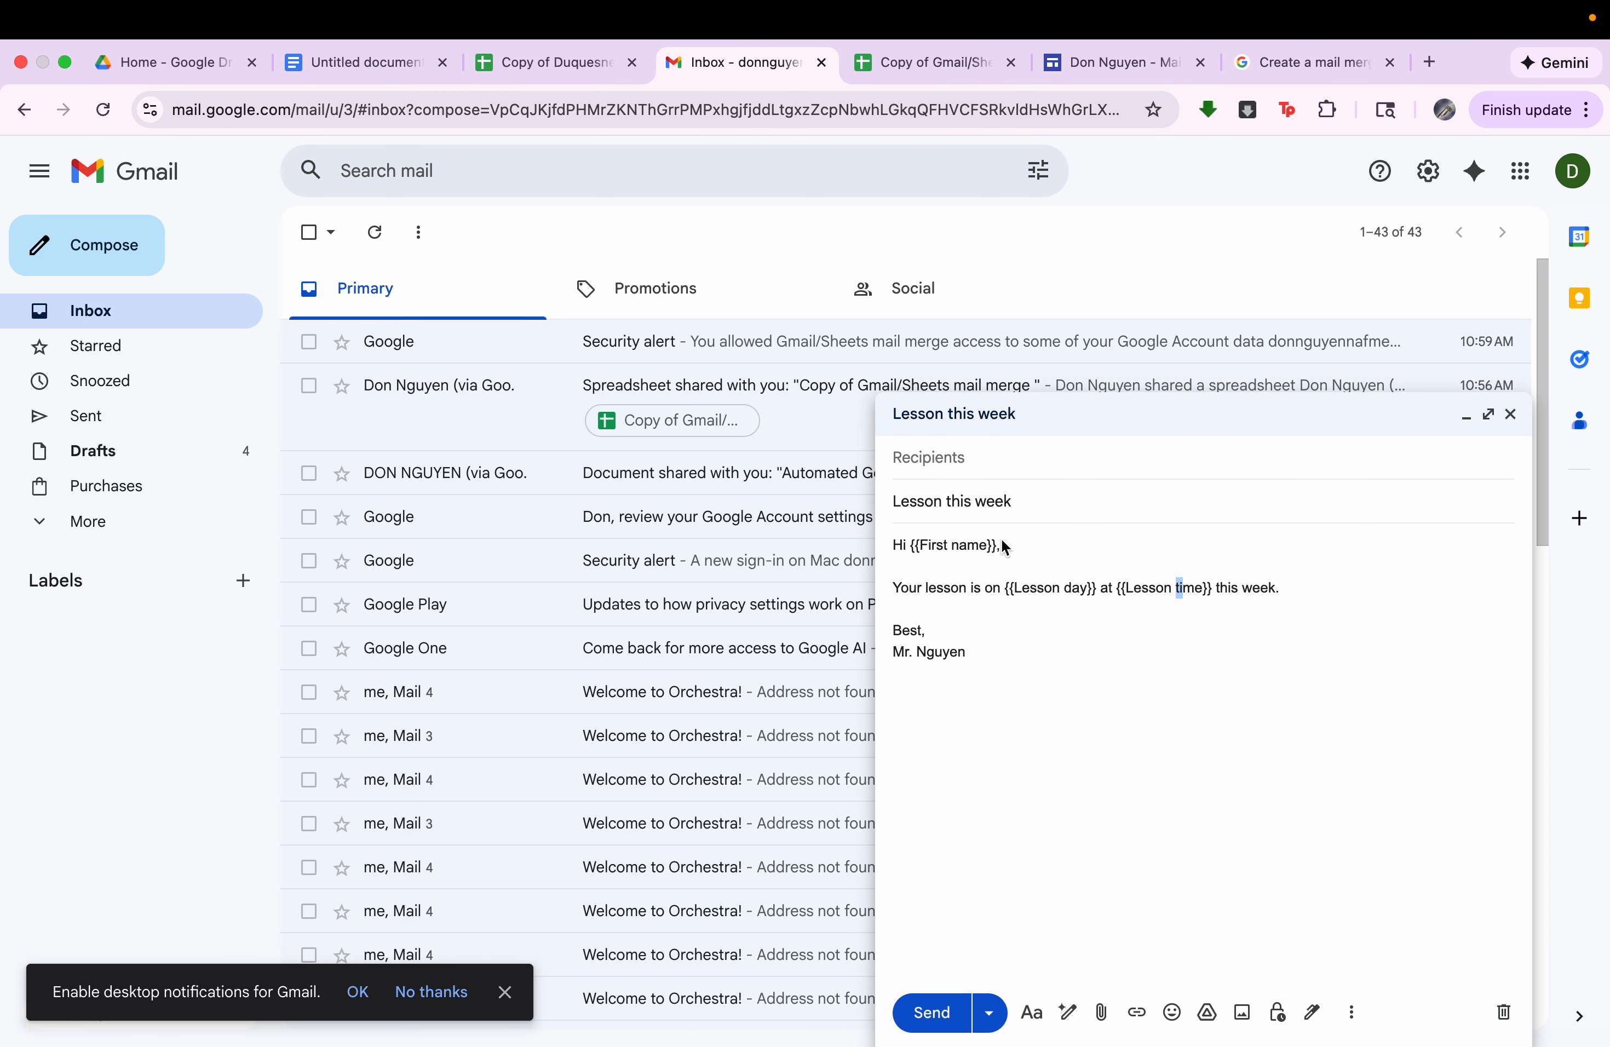
pyautogui.click(938, 62)
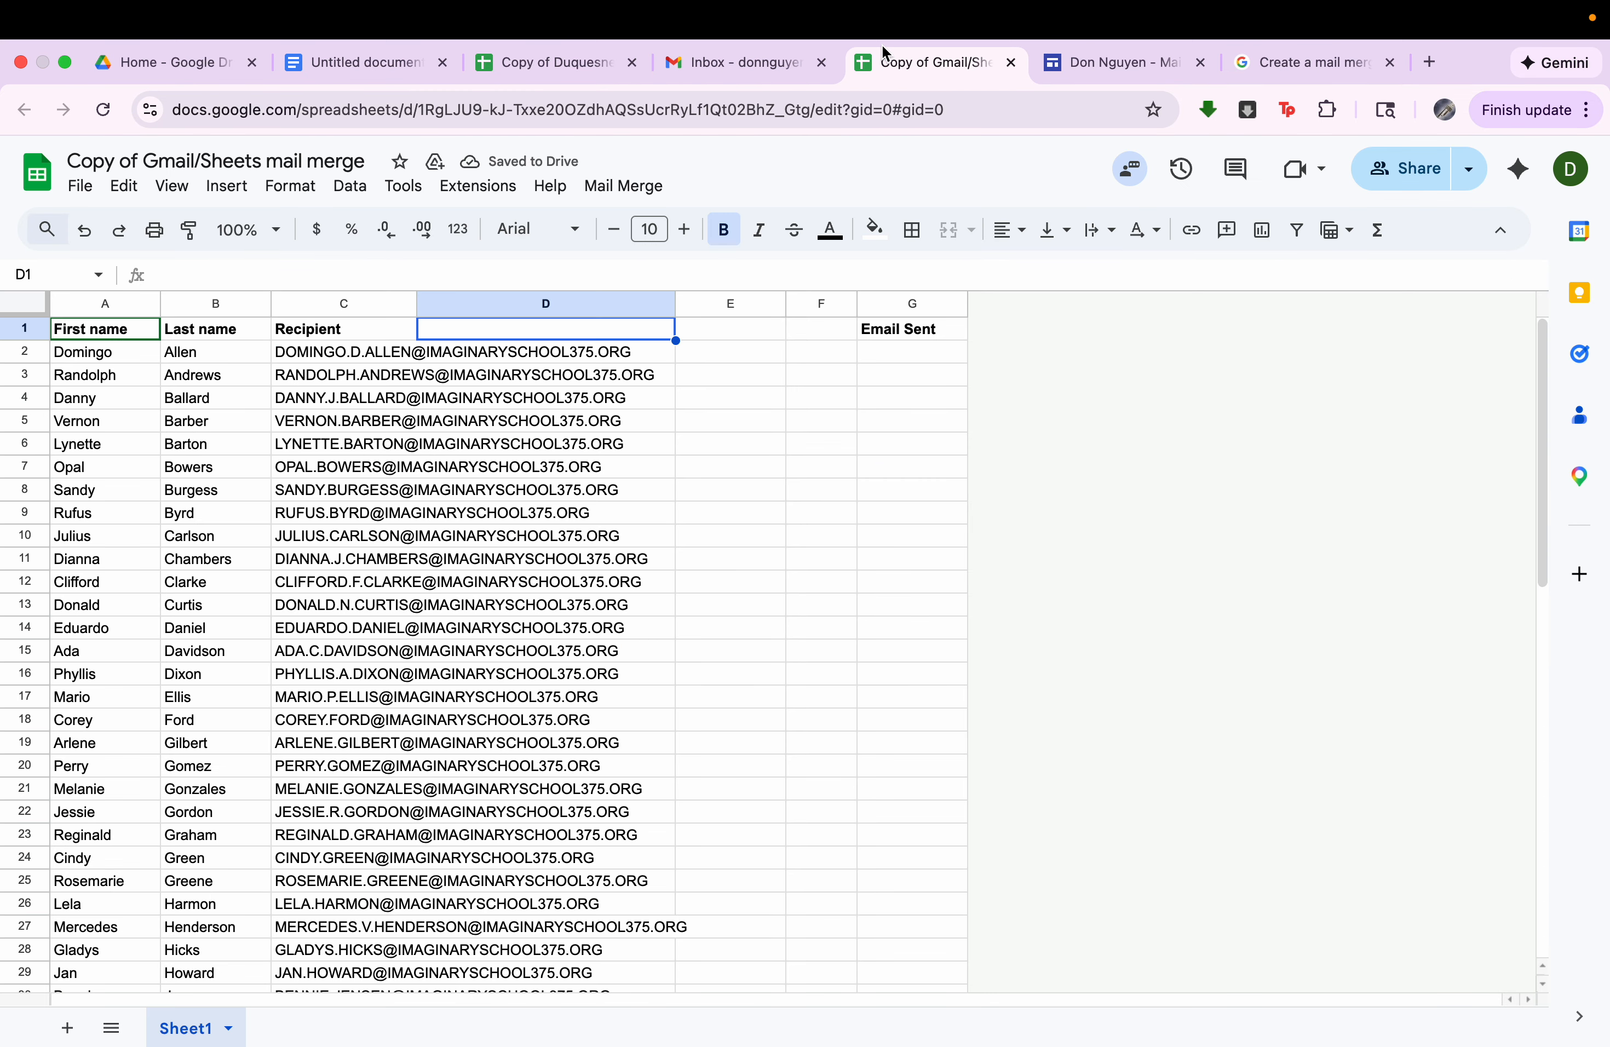
pyautogui.write('Lesson day')
pyautogui.press('Tab')
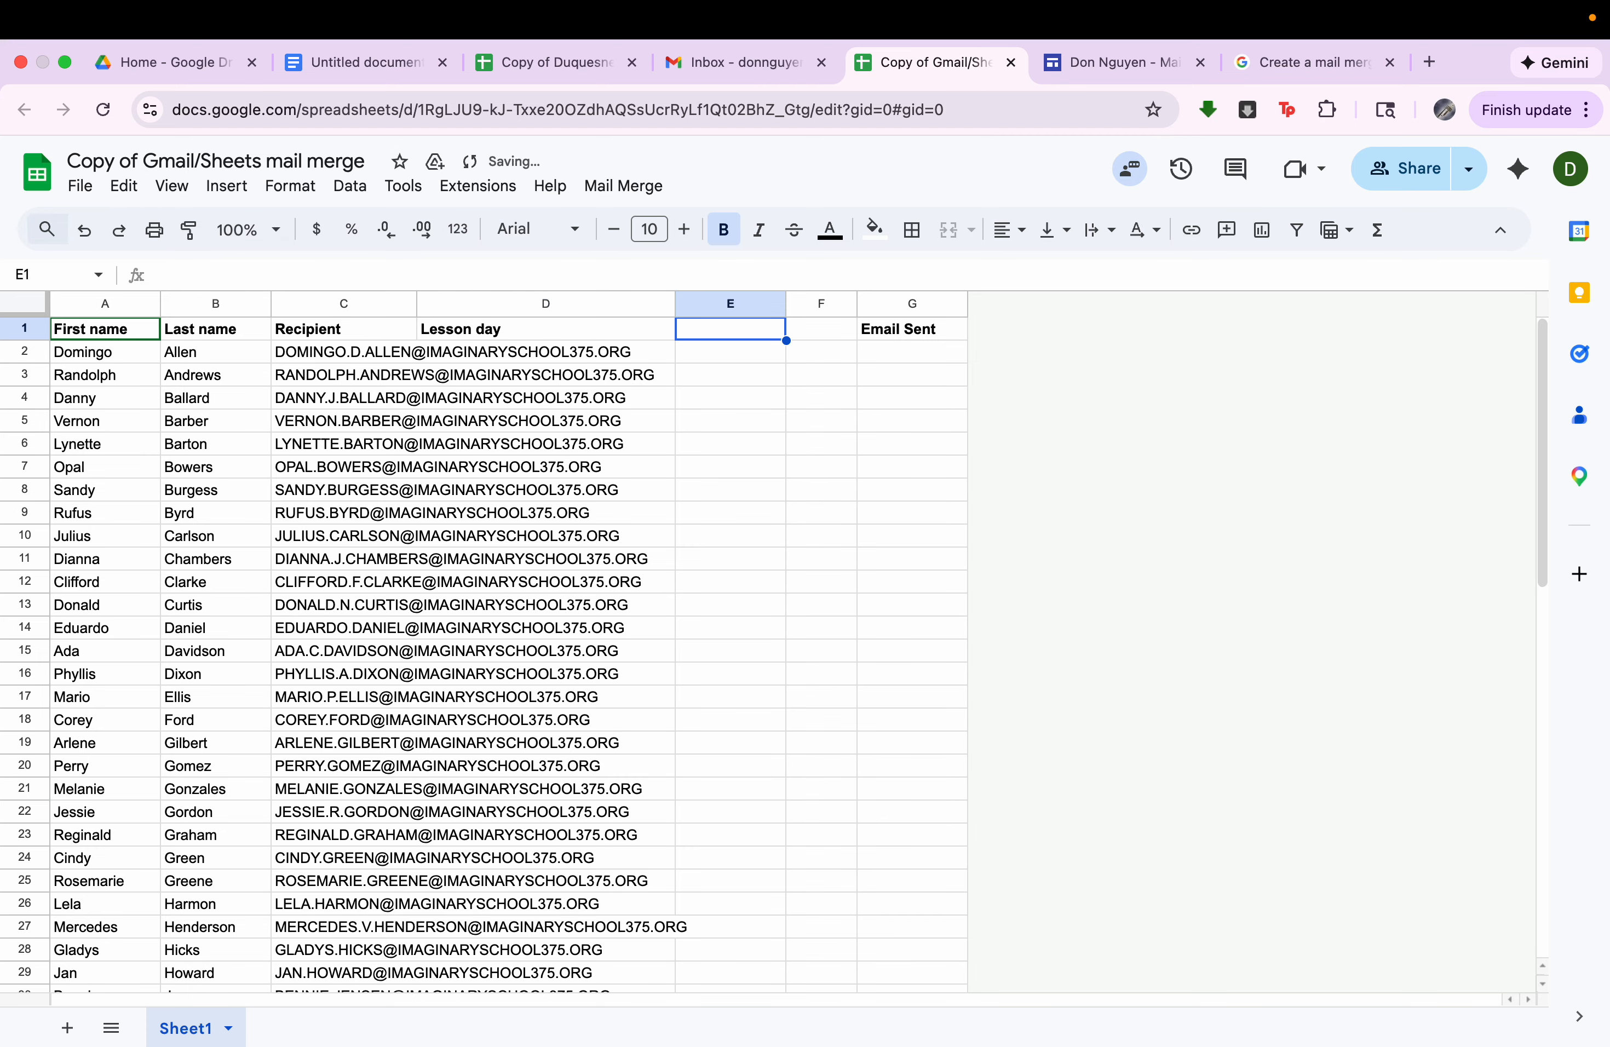
pyautogui.click(748, 63)
pyautogui.click(901, 59)
pyautogui.write('Les')
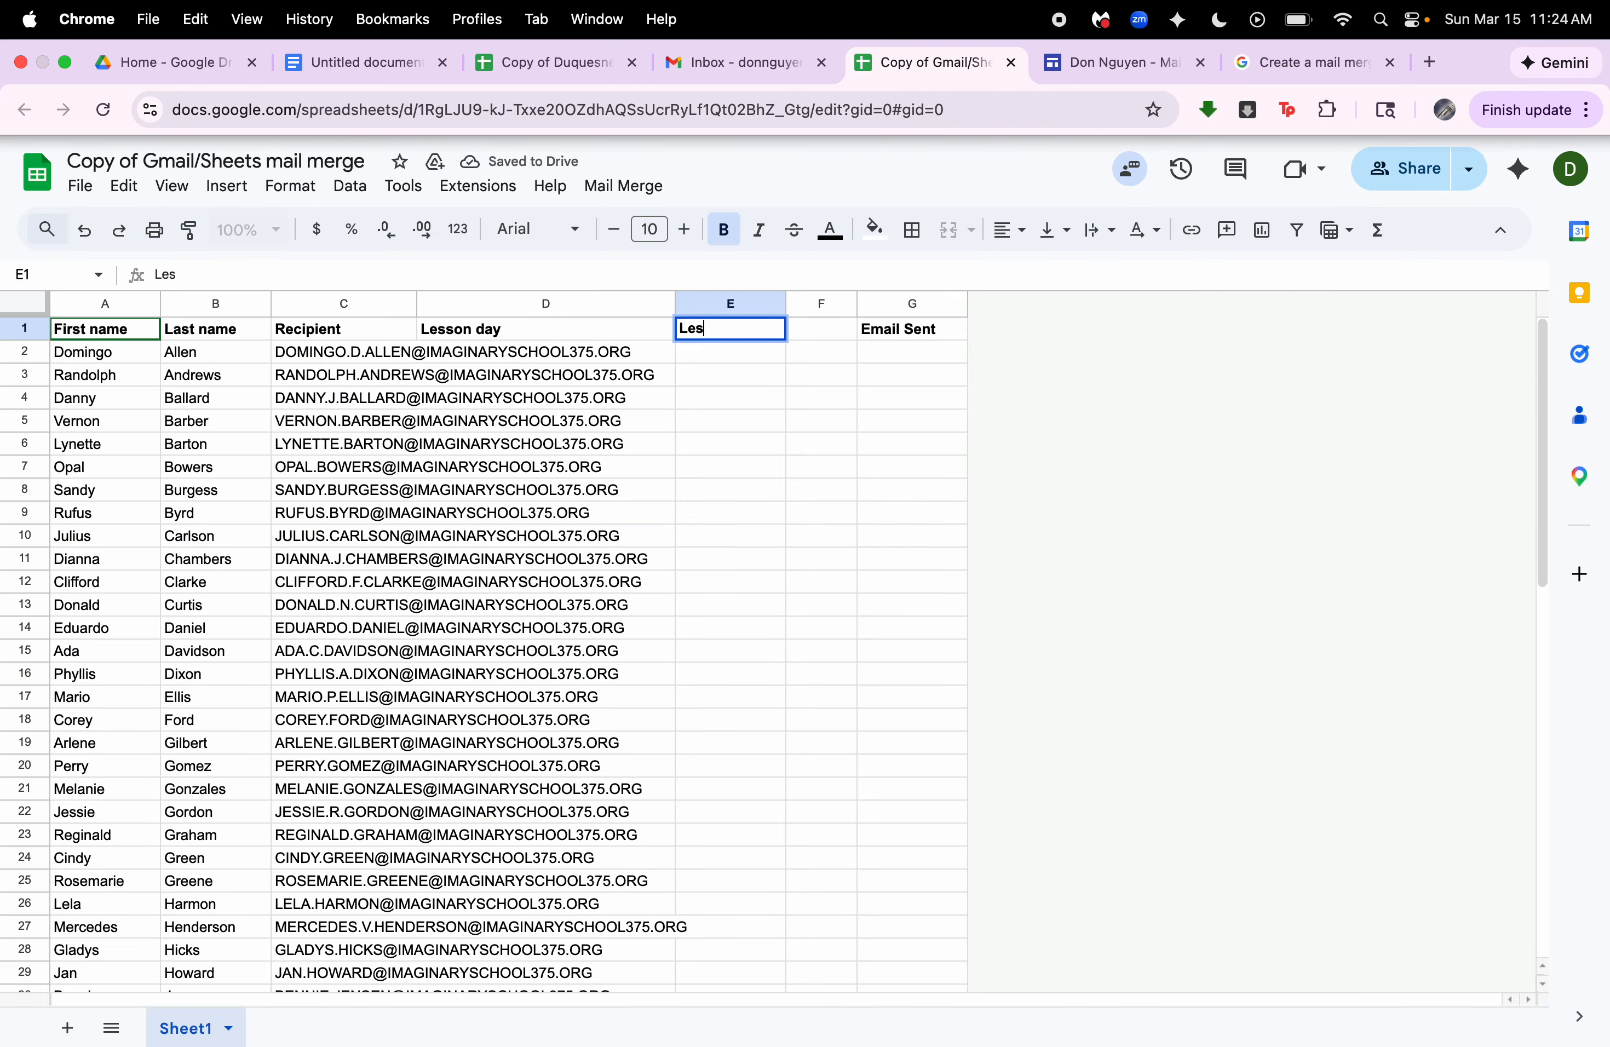
pyautogui.write('son time')
pyautogui.press('Return')
# Copy all the lesson days in H2:H67 of the workbook's Gmail Mail Merge sheet.
pyautogui.click(554, 62)
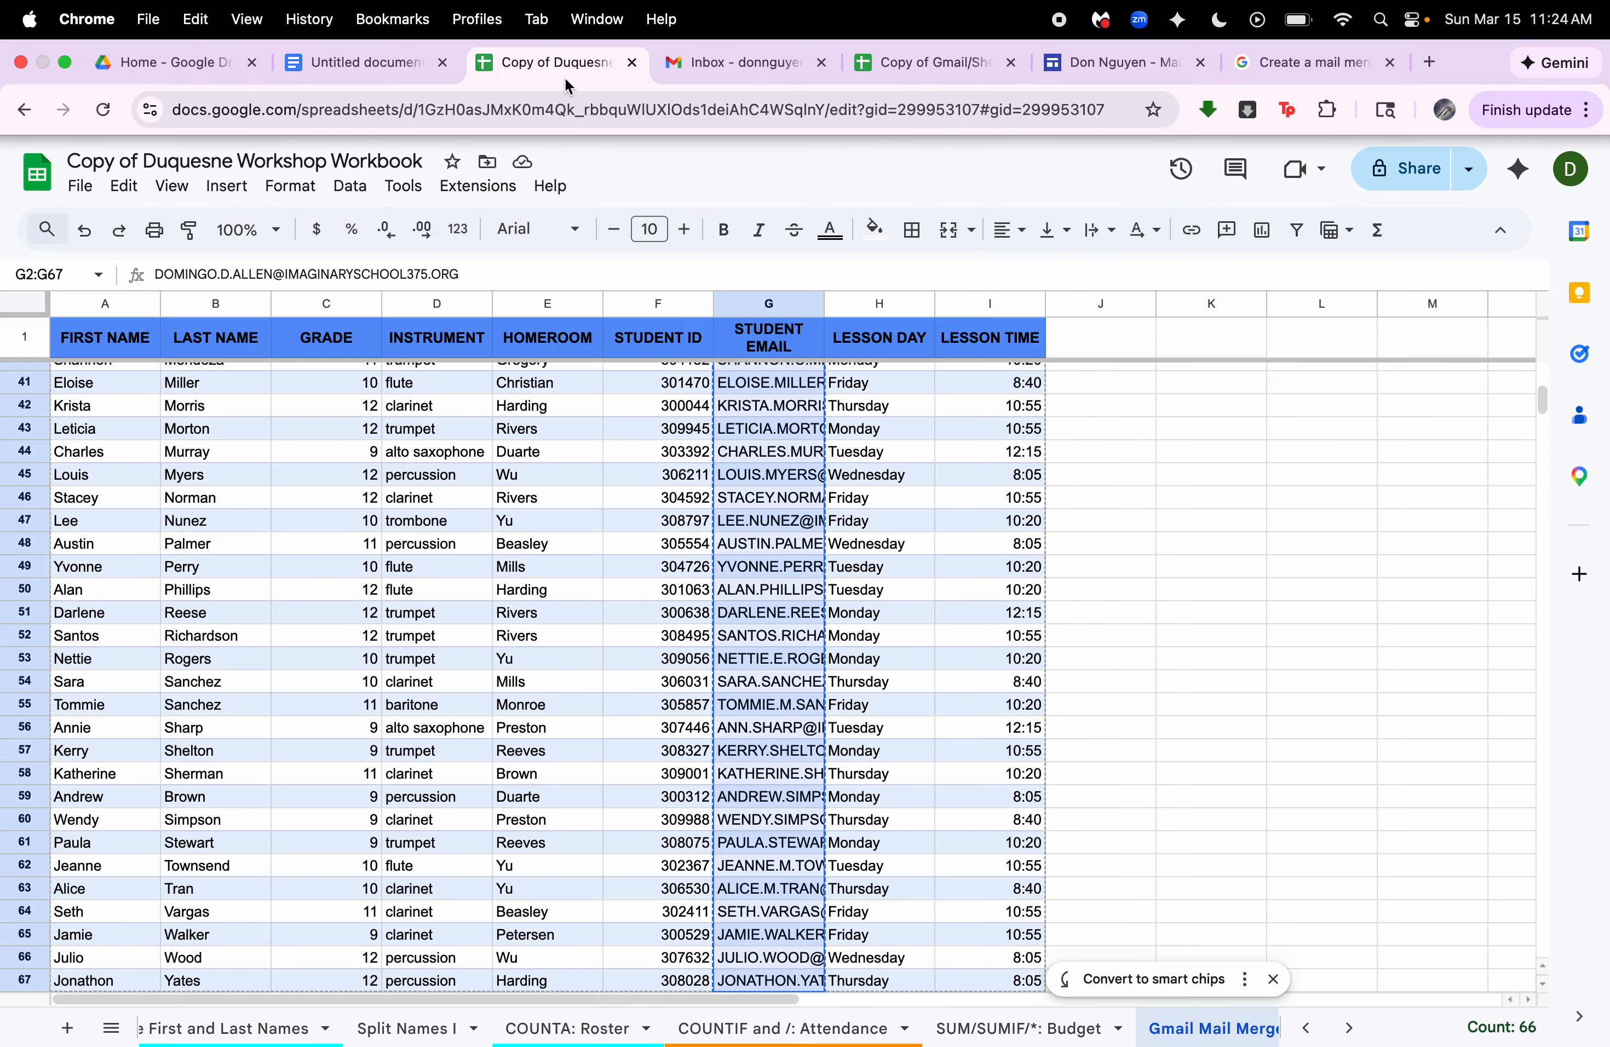
pyautogui.scroll(10, 569, 443)
pyautogui.click(893, 349)
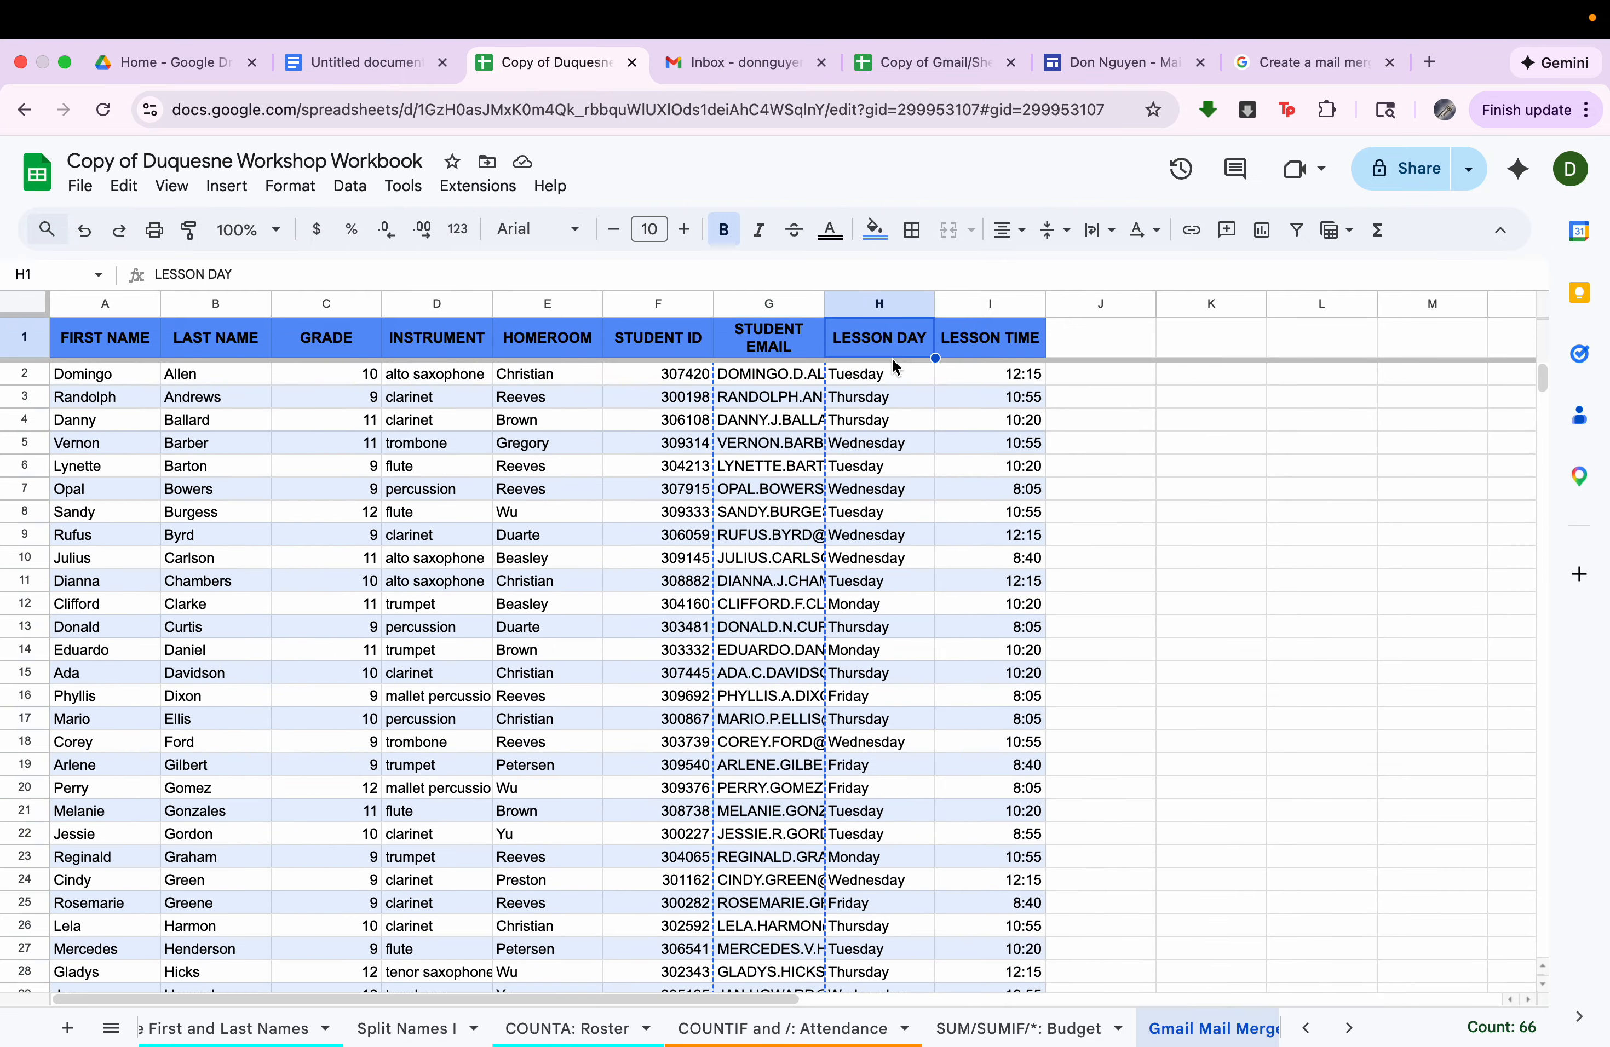
pyautogui.moveTo(890, 374); pyautogui.dragTo(891, 761)
pyautogui.press('shift+super+Down')
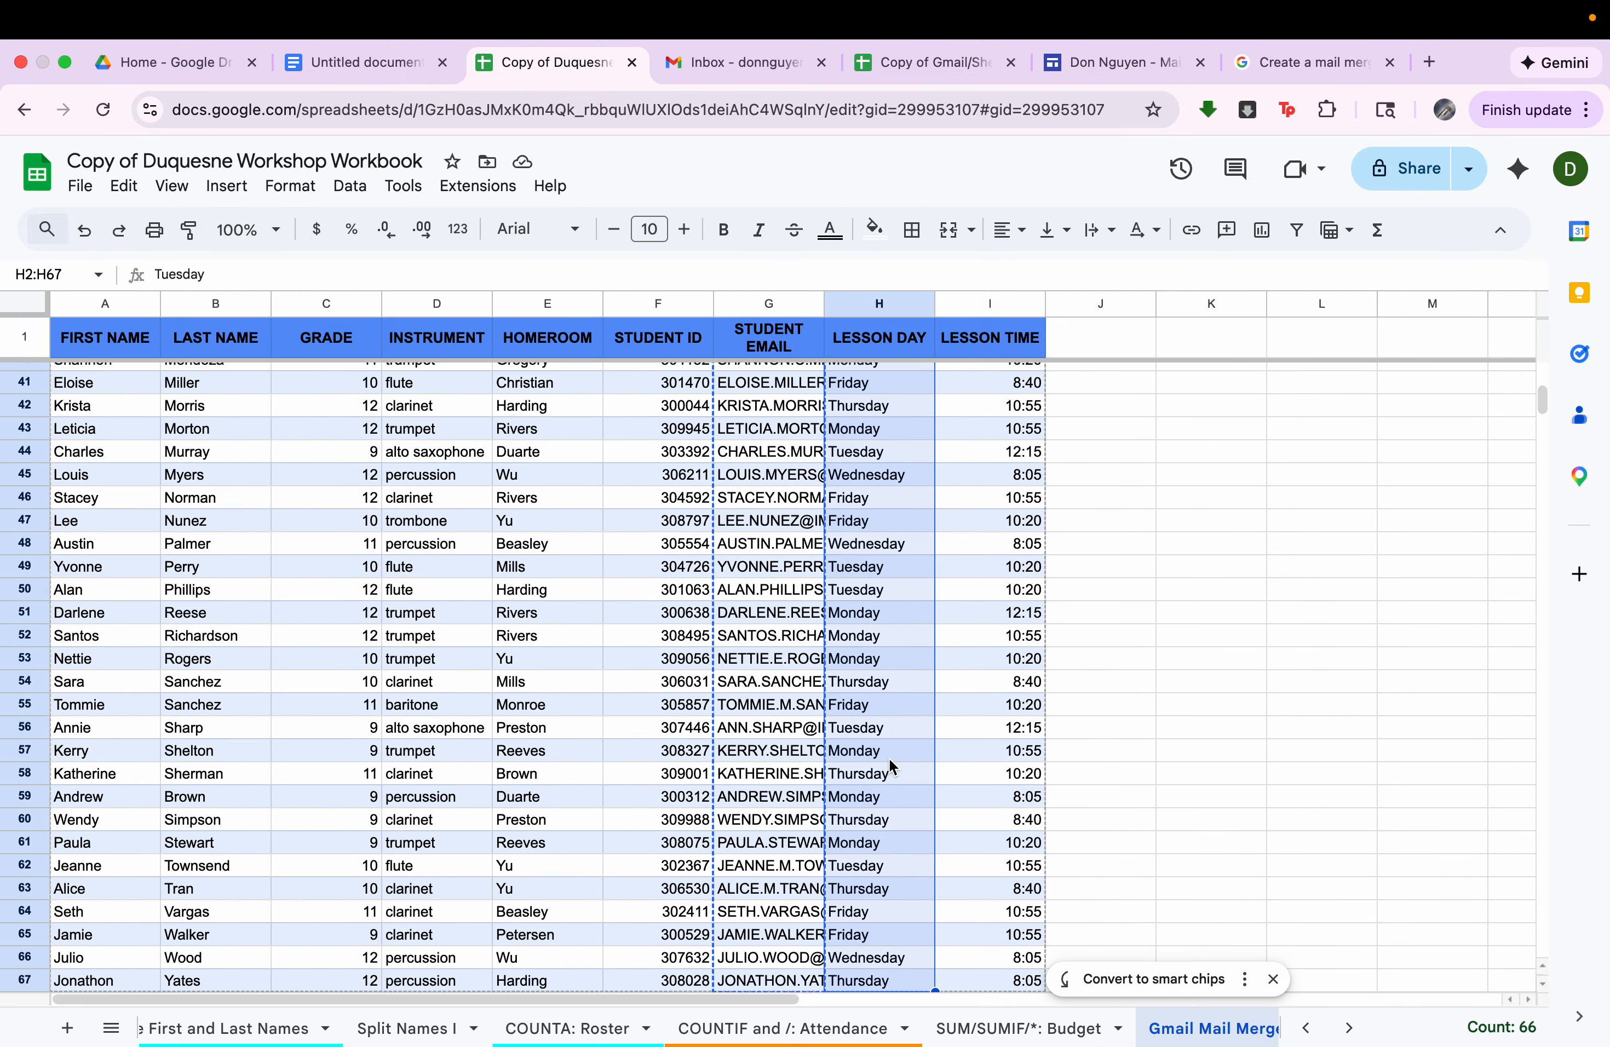
pyautogui.press('super+c')
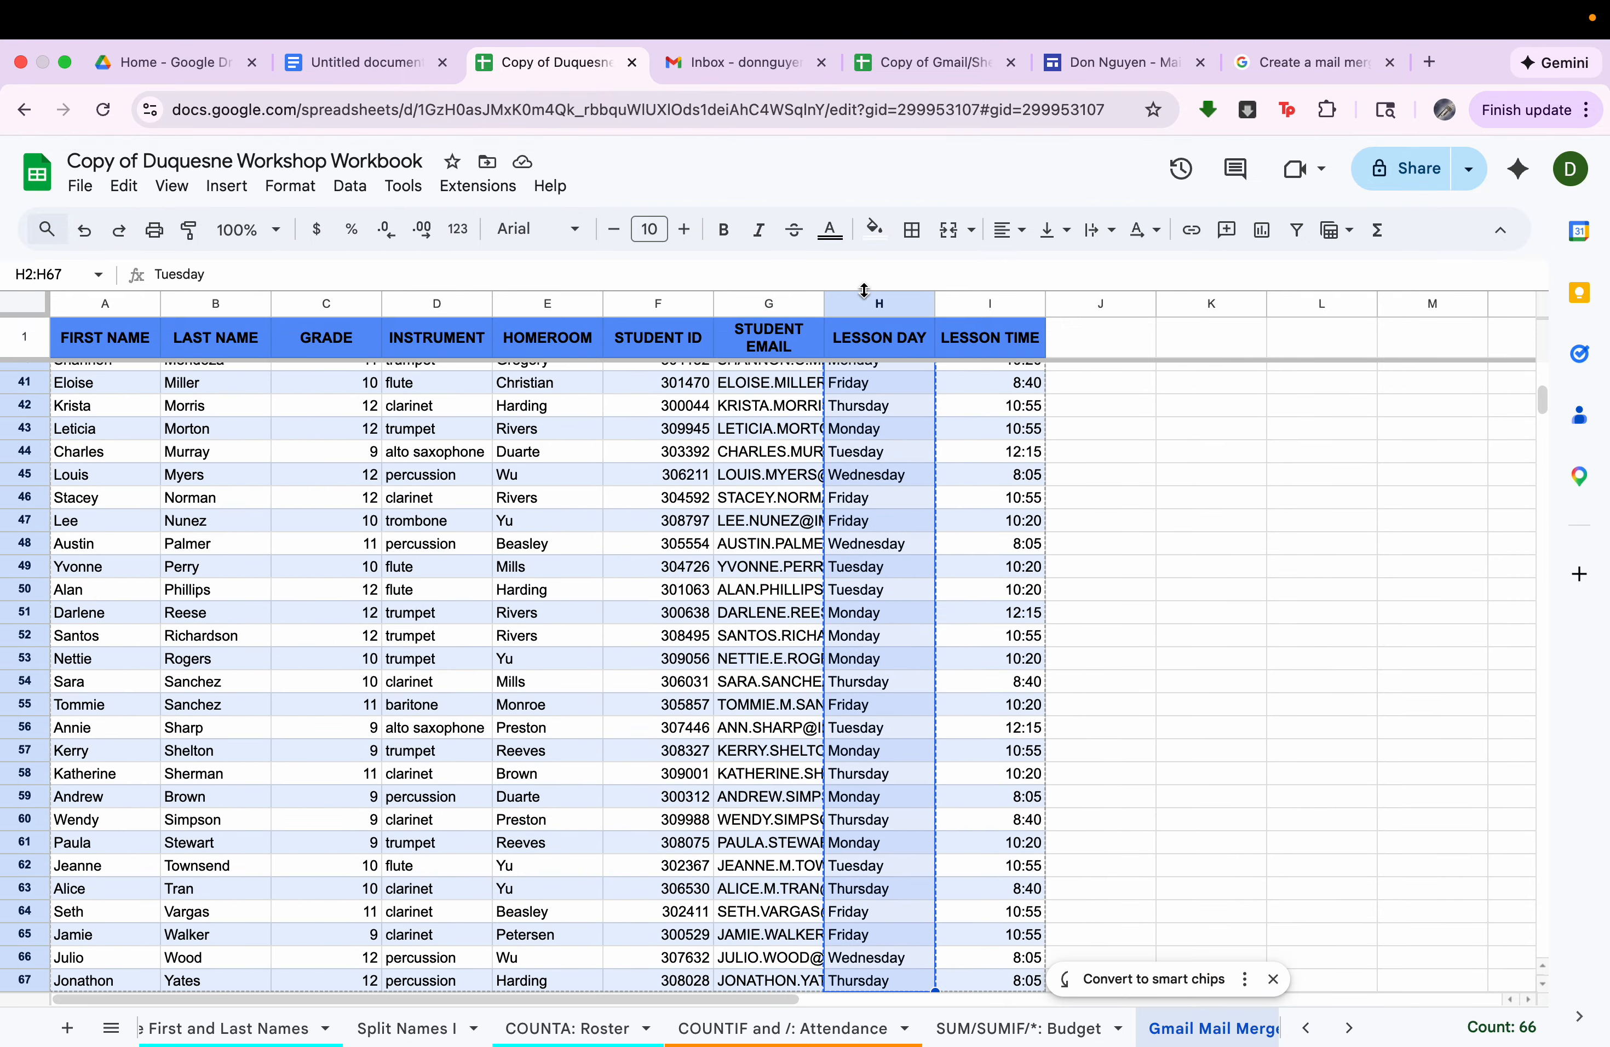
# Paste the copied lesson days as values only into the mail merge spreadsheet, starting at D2.
pyautogui.click(926, 63)
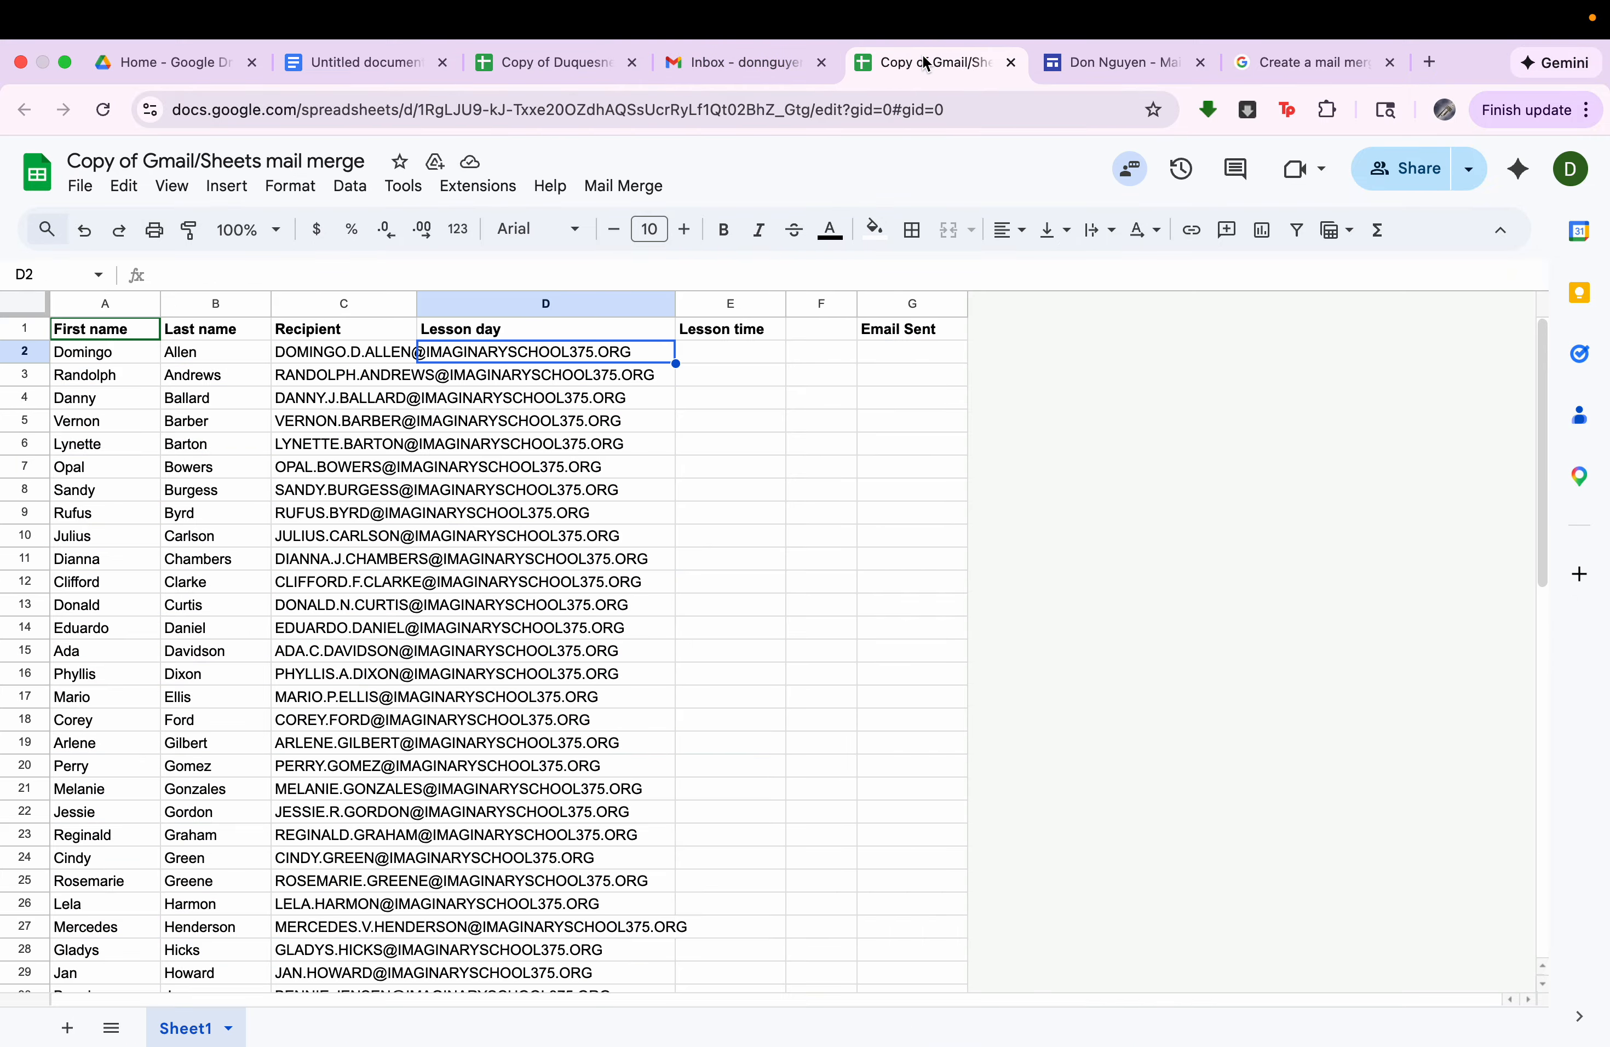
pyautogui.rightClick(555, 357)
pyautogui.moveTo(612, 352)
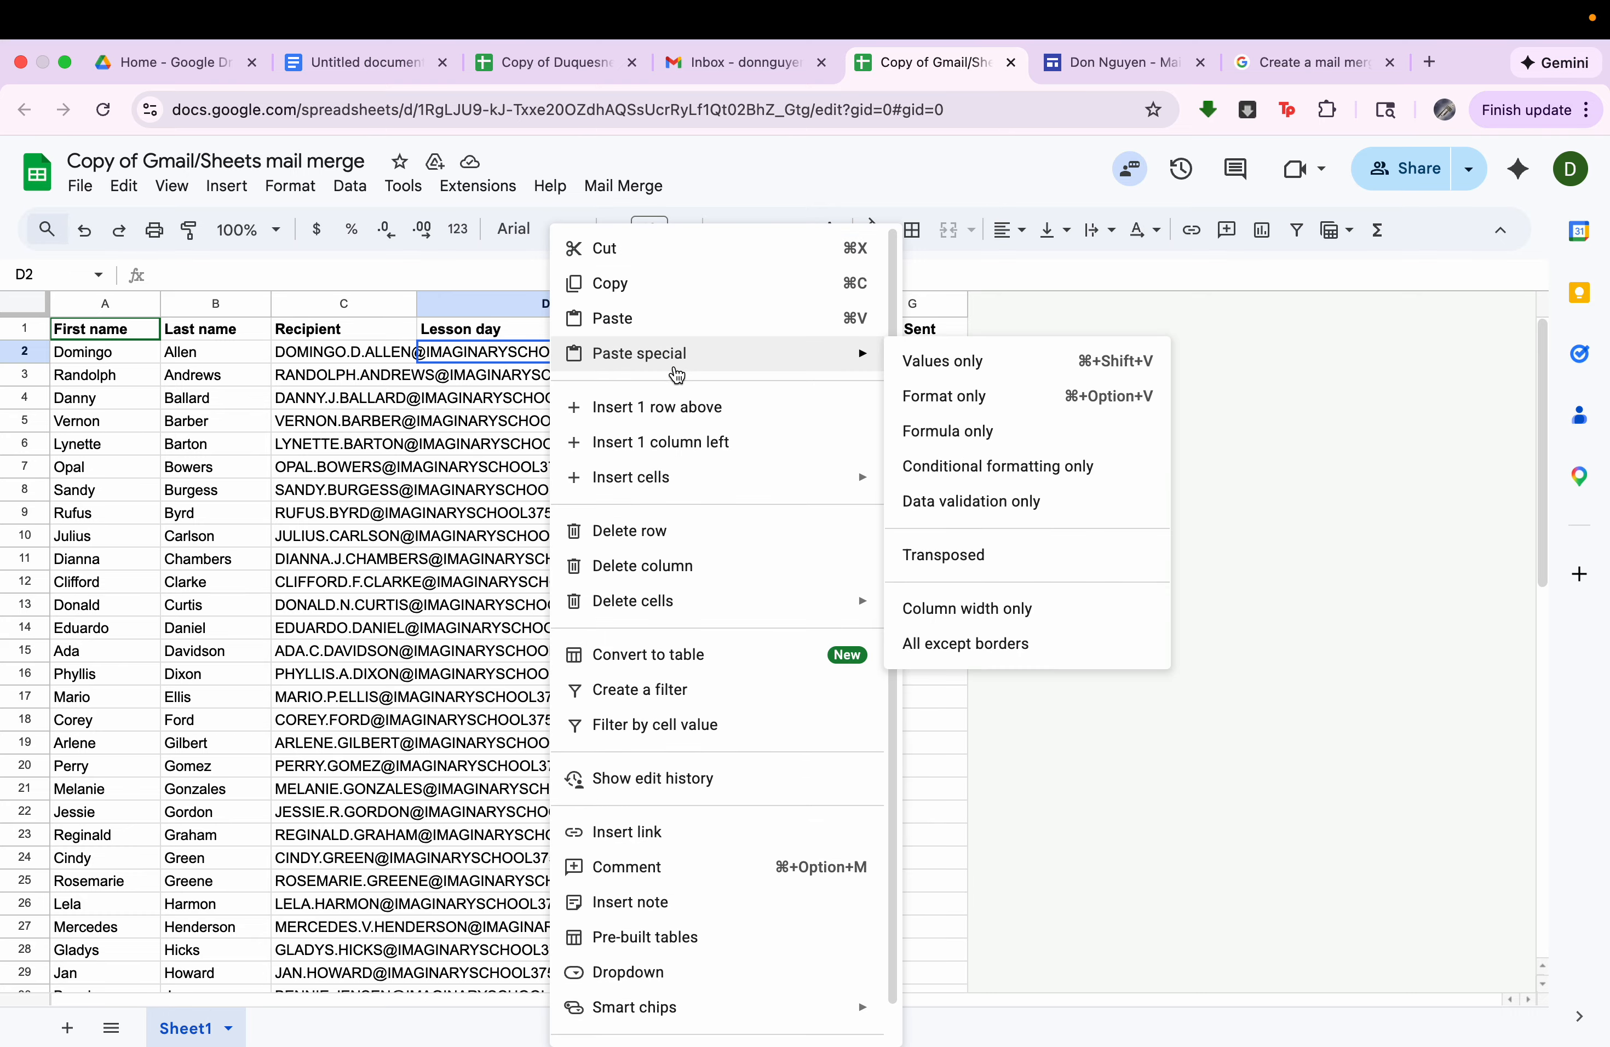
pyautogui.click(965, 361)
# Copy all the lesson times in I2:I67 of the workbook's Gmail Mail Merge sheet.
pyautogui.click(571, 63)
pyautogui.click(1010, 340)
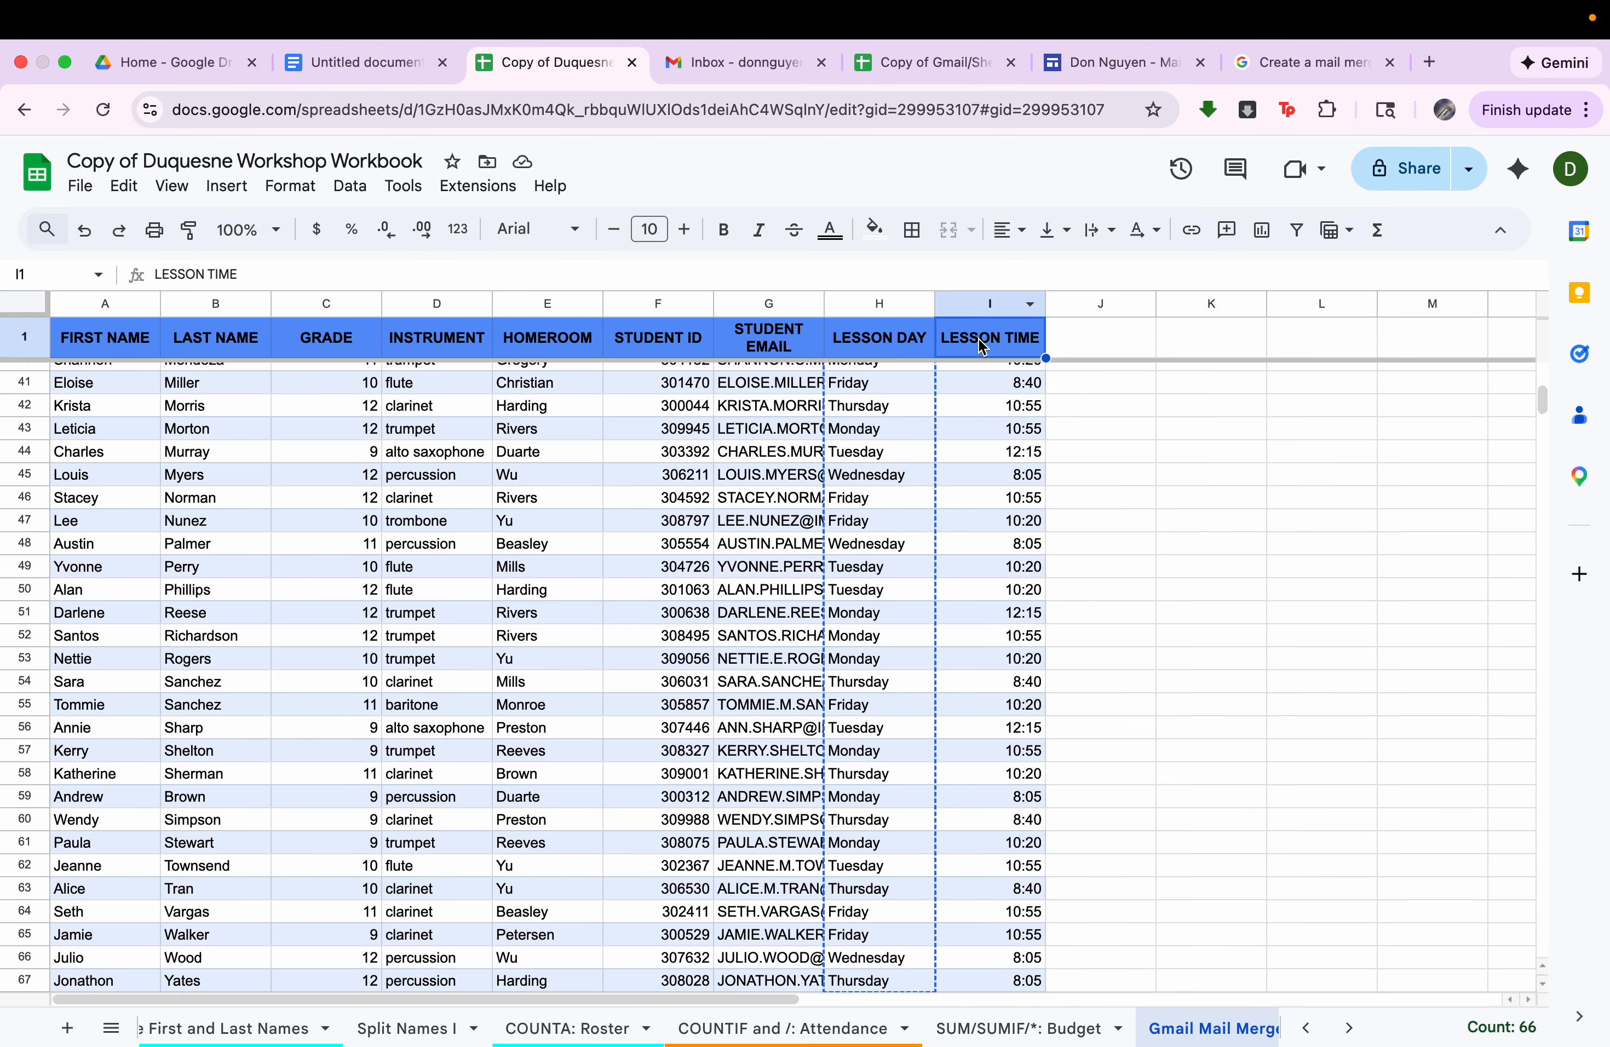
pyautogui.press('Down')
pyautogui.moveTo(983, 382); pyautogui.dragTo(984, 762)
pyautogui.press('super+shift+Down')
pyautogui.press('super+shift+Up')
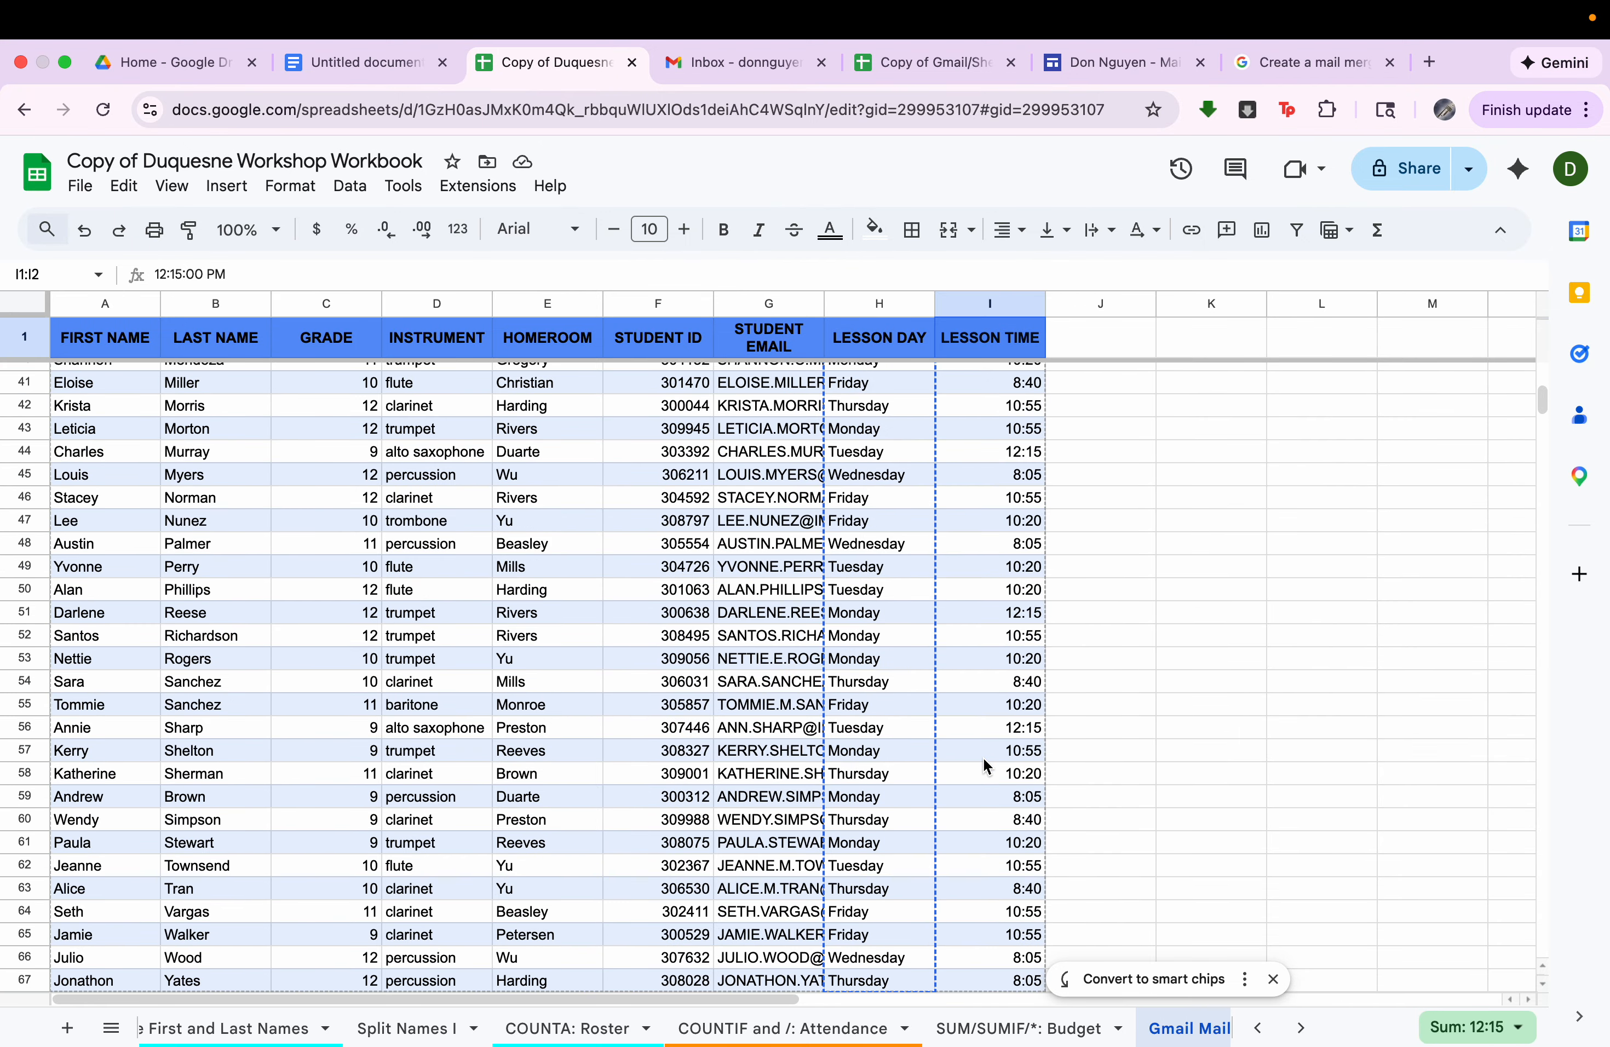
pyautogui.click(979, 348)
pyautogui.press('Down')
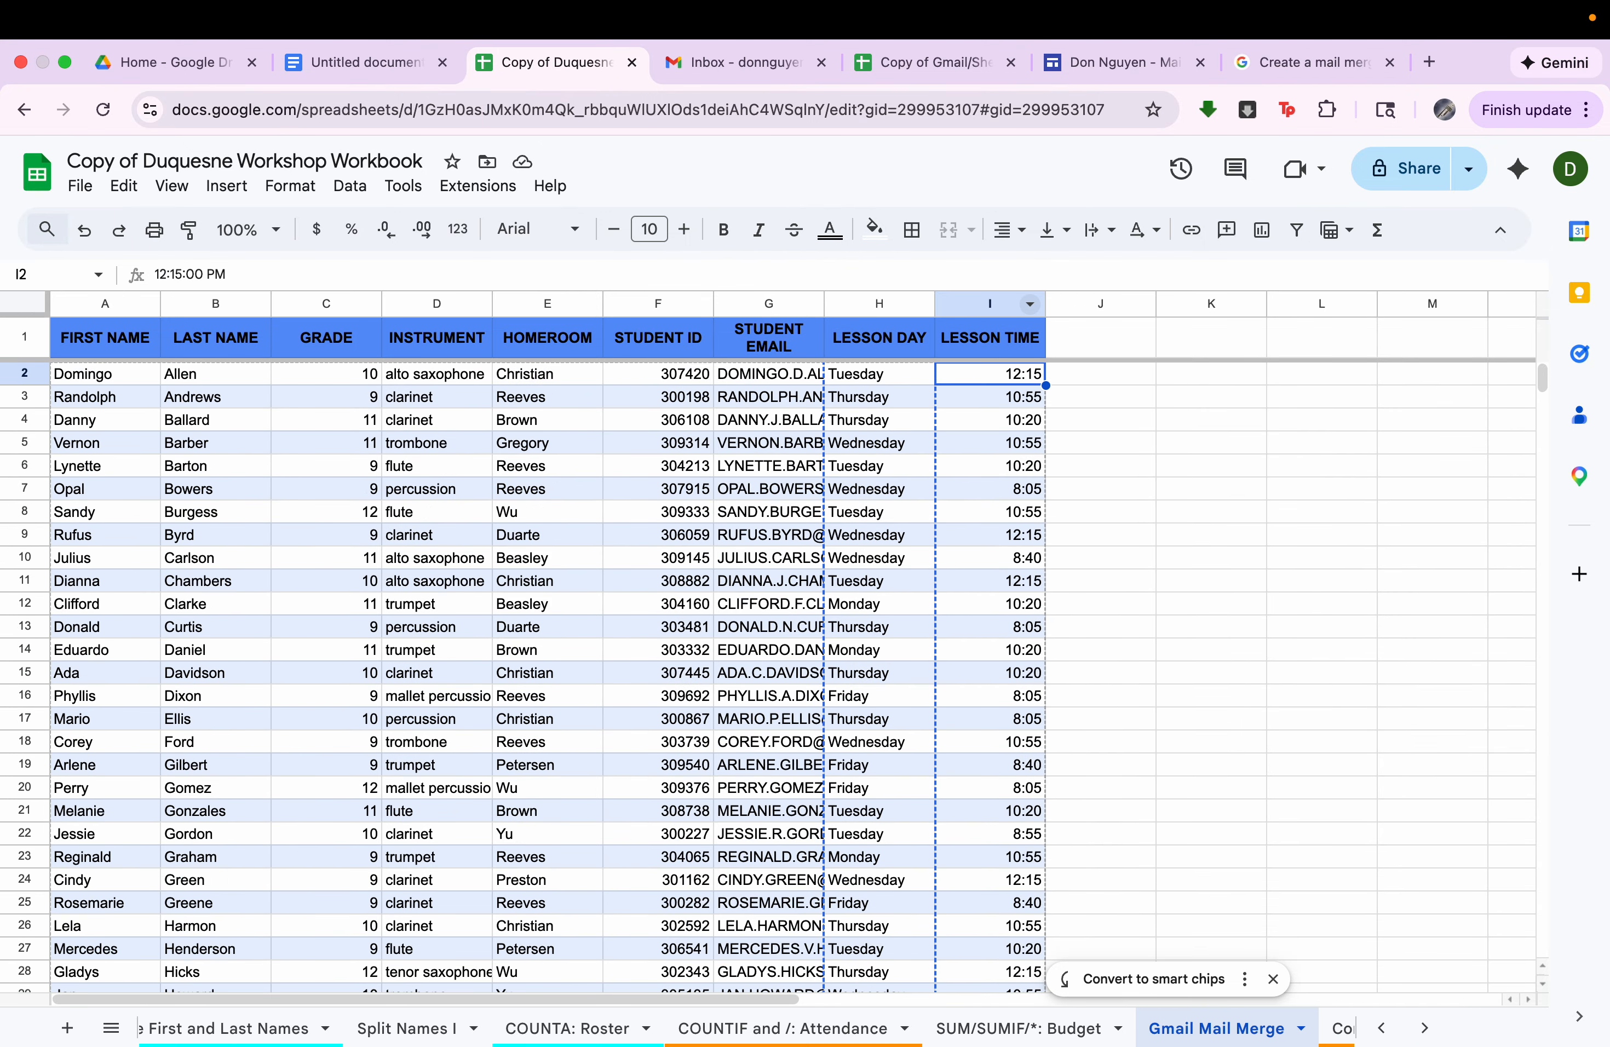
pyautogui.hotkey('shift', 'Down')
pyautogui.hotkey('shift', 'Down')
pyautogui.rightClick(1010, 416)
pyautogui.click(979, 380)
pyautogui.press('super+shift+Down')
pyautogui.rightClick(977, 754)
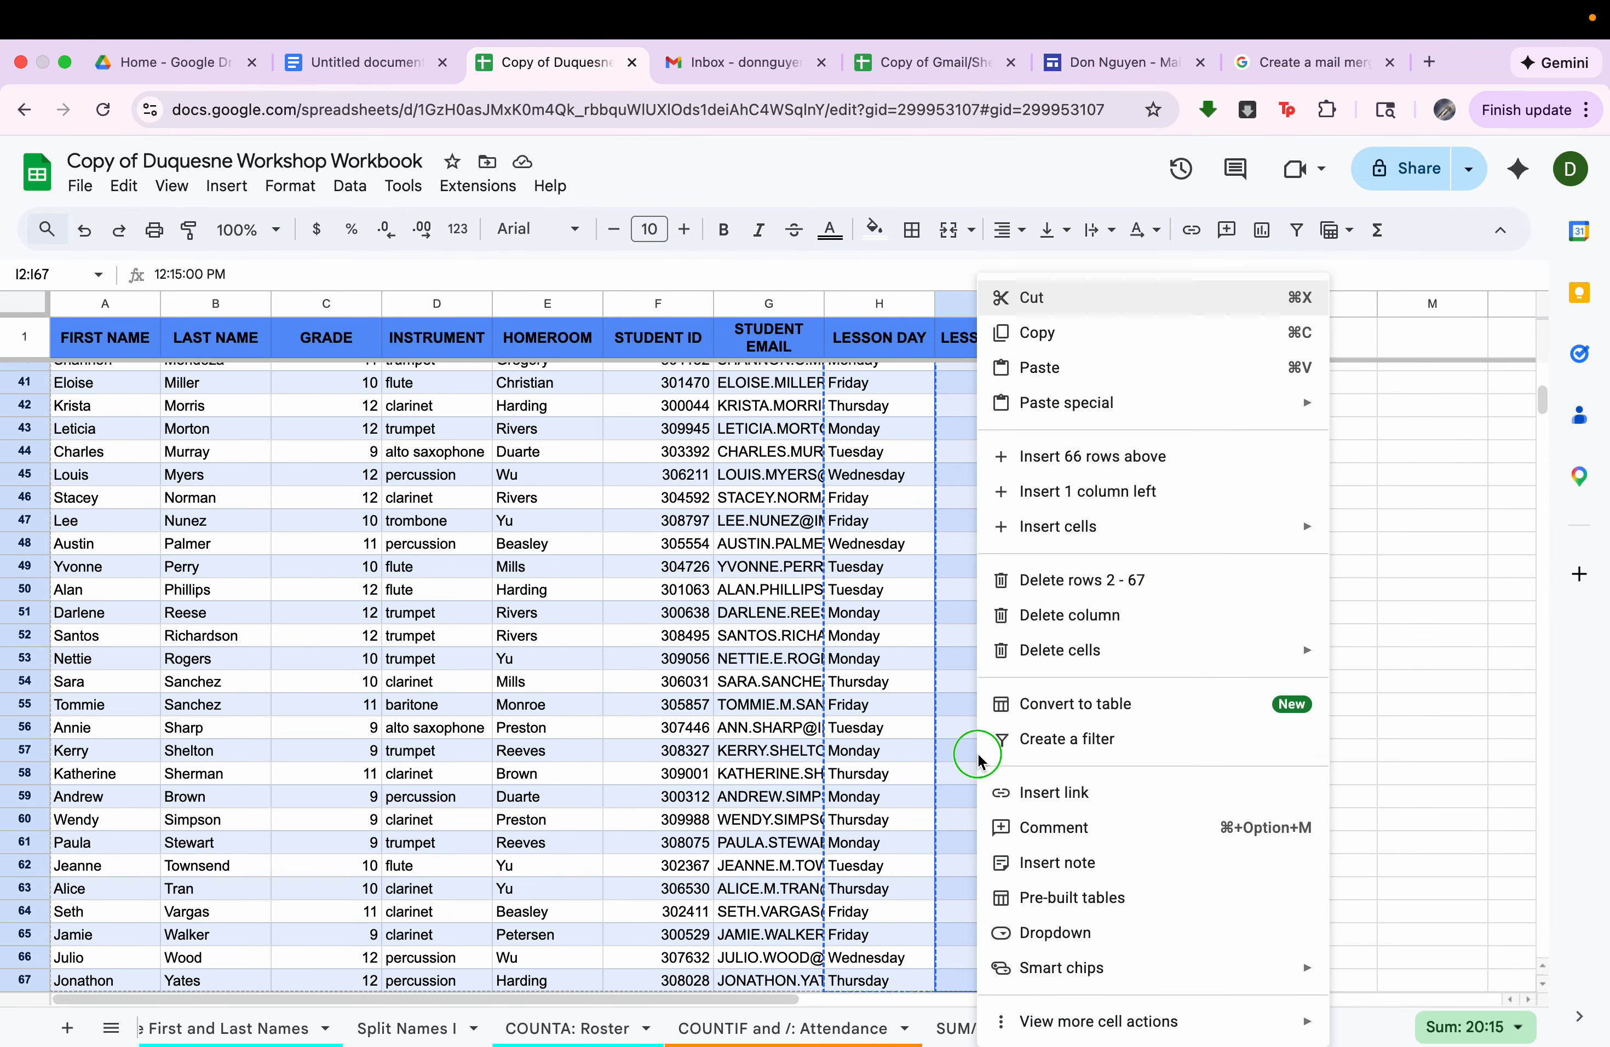
pyautogui.click(1060, 333)
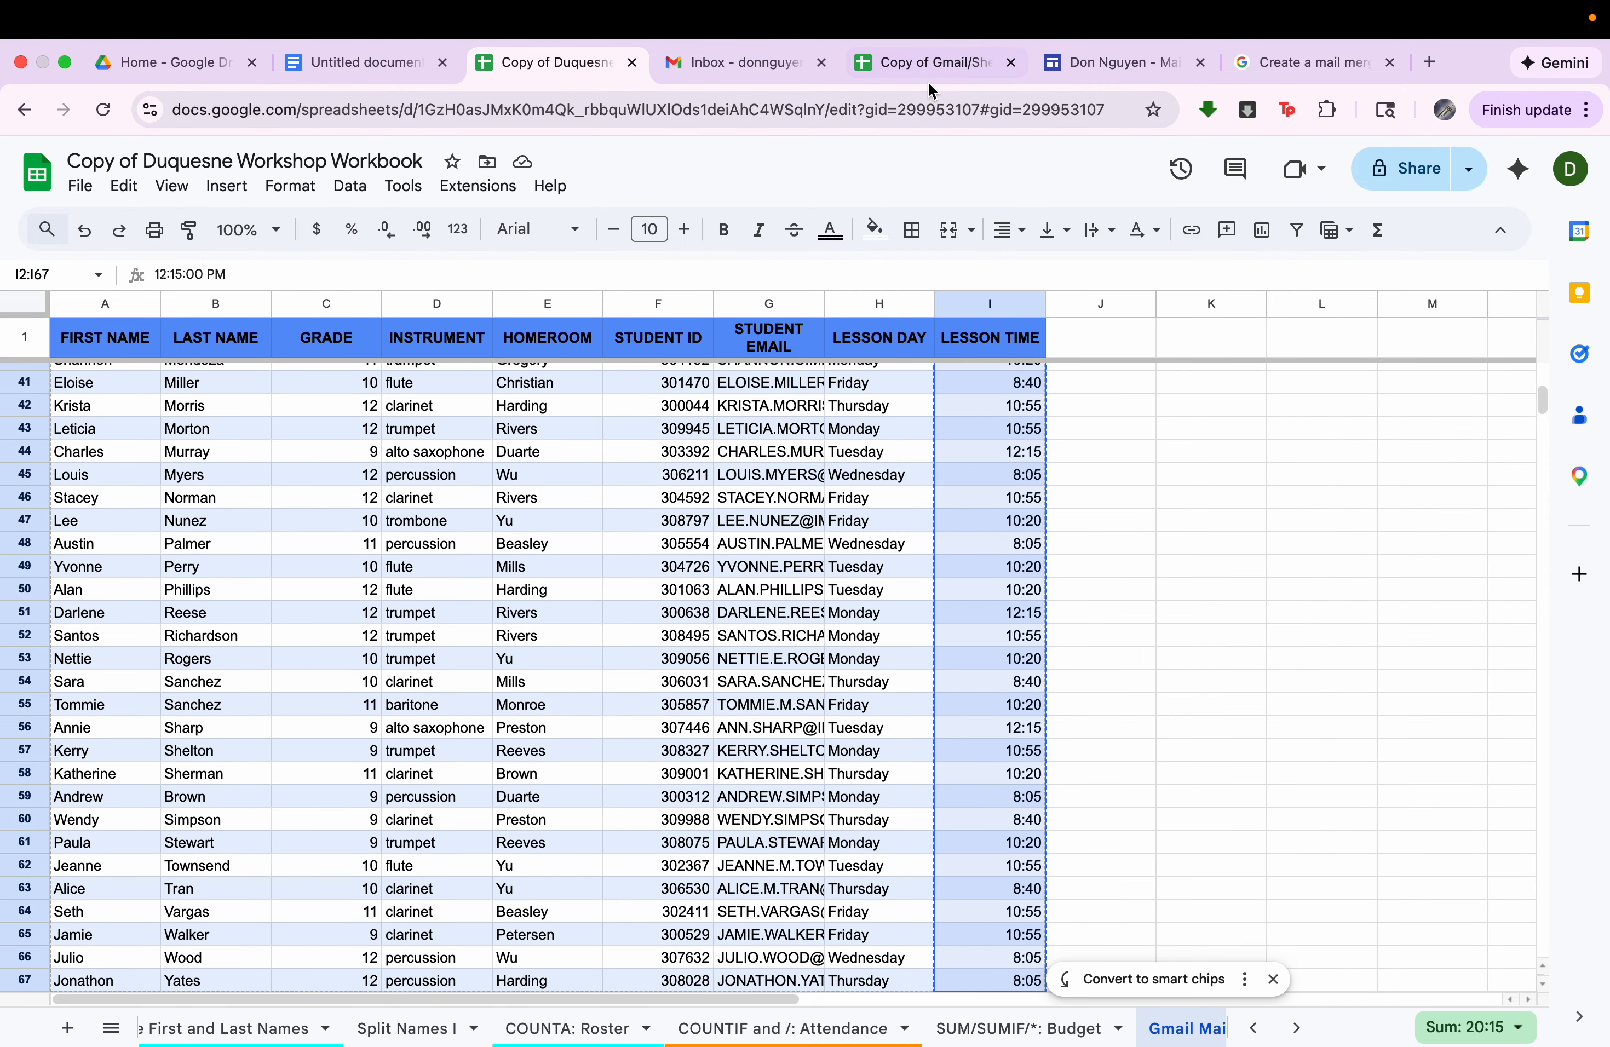
# Paste the copied lesson times as values only into the mail merge spreadsheet, starting at E2.
pyautogui.click(931, 62)
pyautogui.rightClick(711, 354)
pyautogui.moveTo(797, 352)
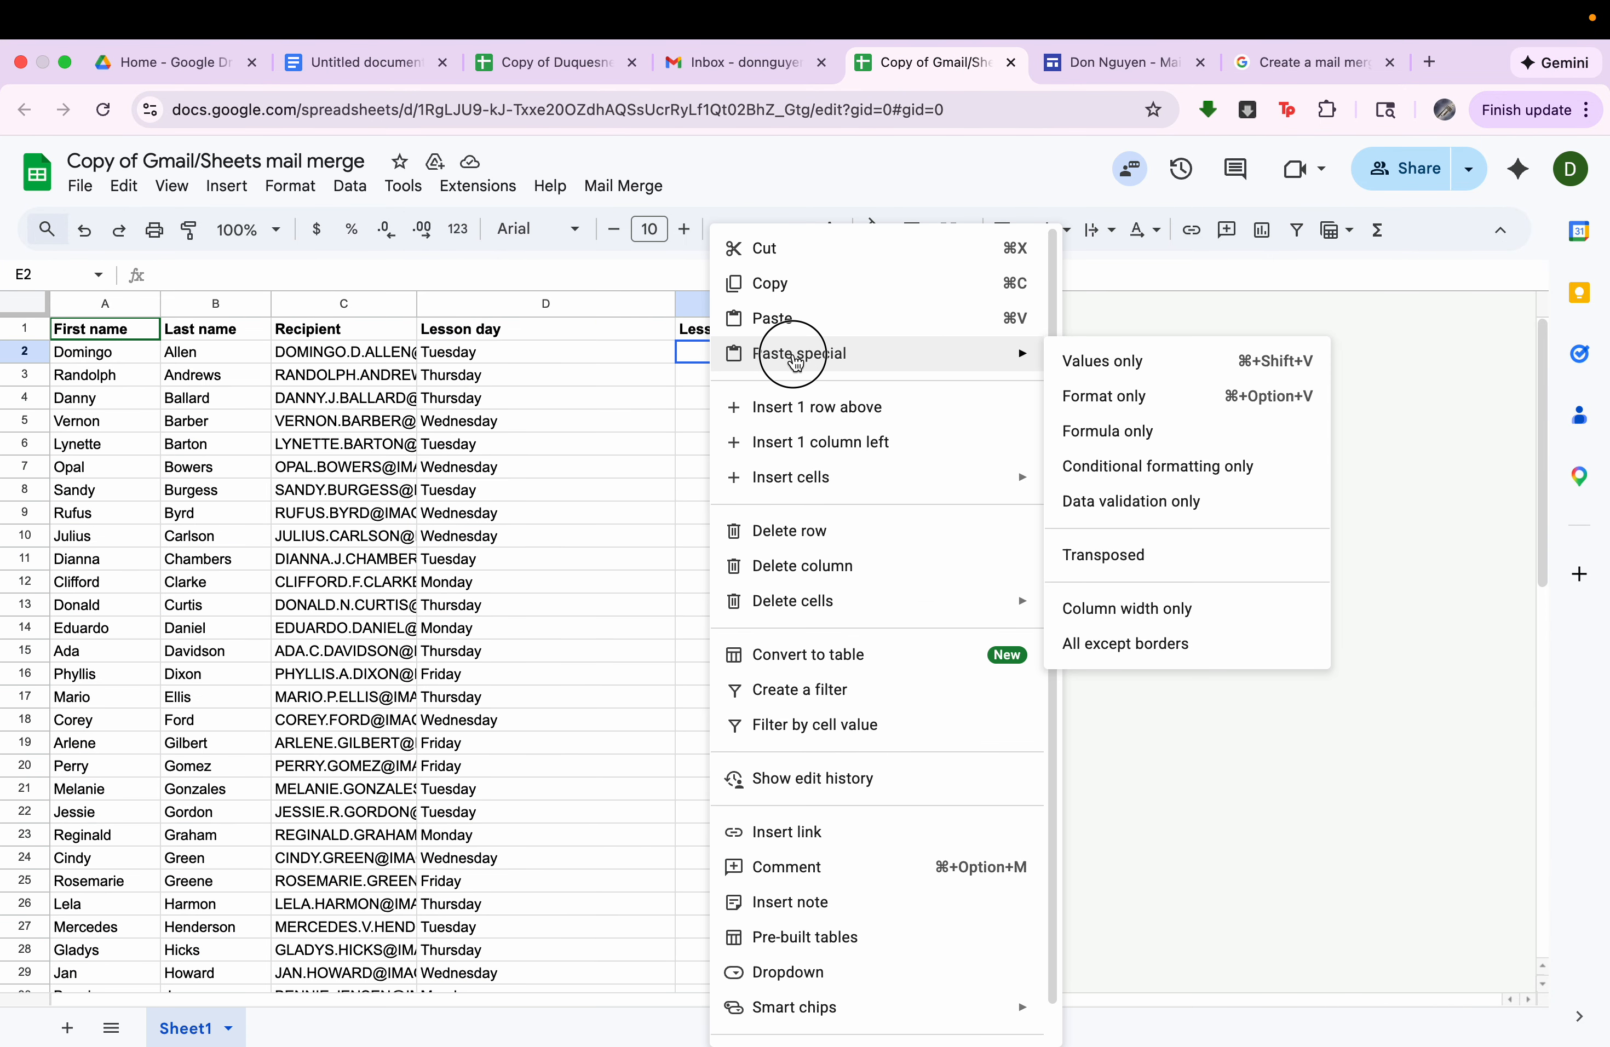
pyautogui.click(1127, 371)
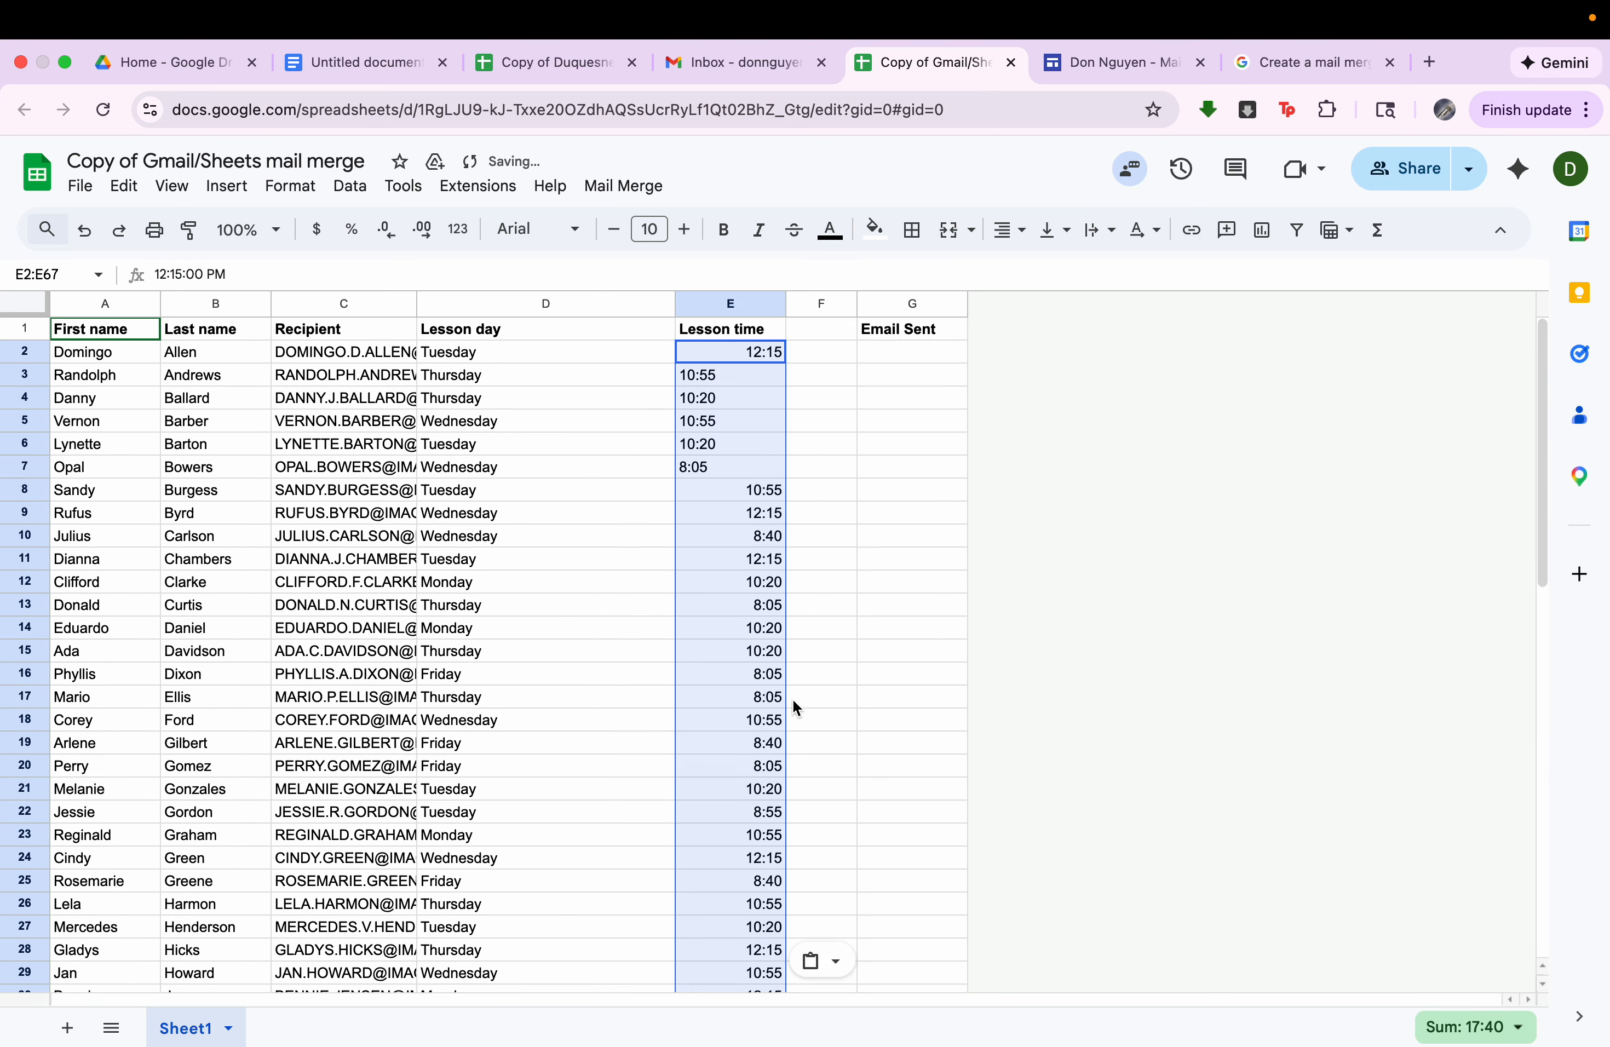
# Review the Email Sent and Recipient columns, along with the filled lesson day, lesson time and name columns, in the mail merge spreadsheet.
pyautogui.click(921, 331)
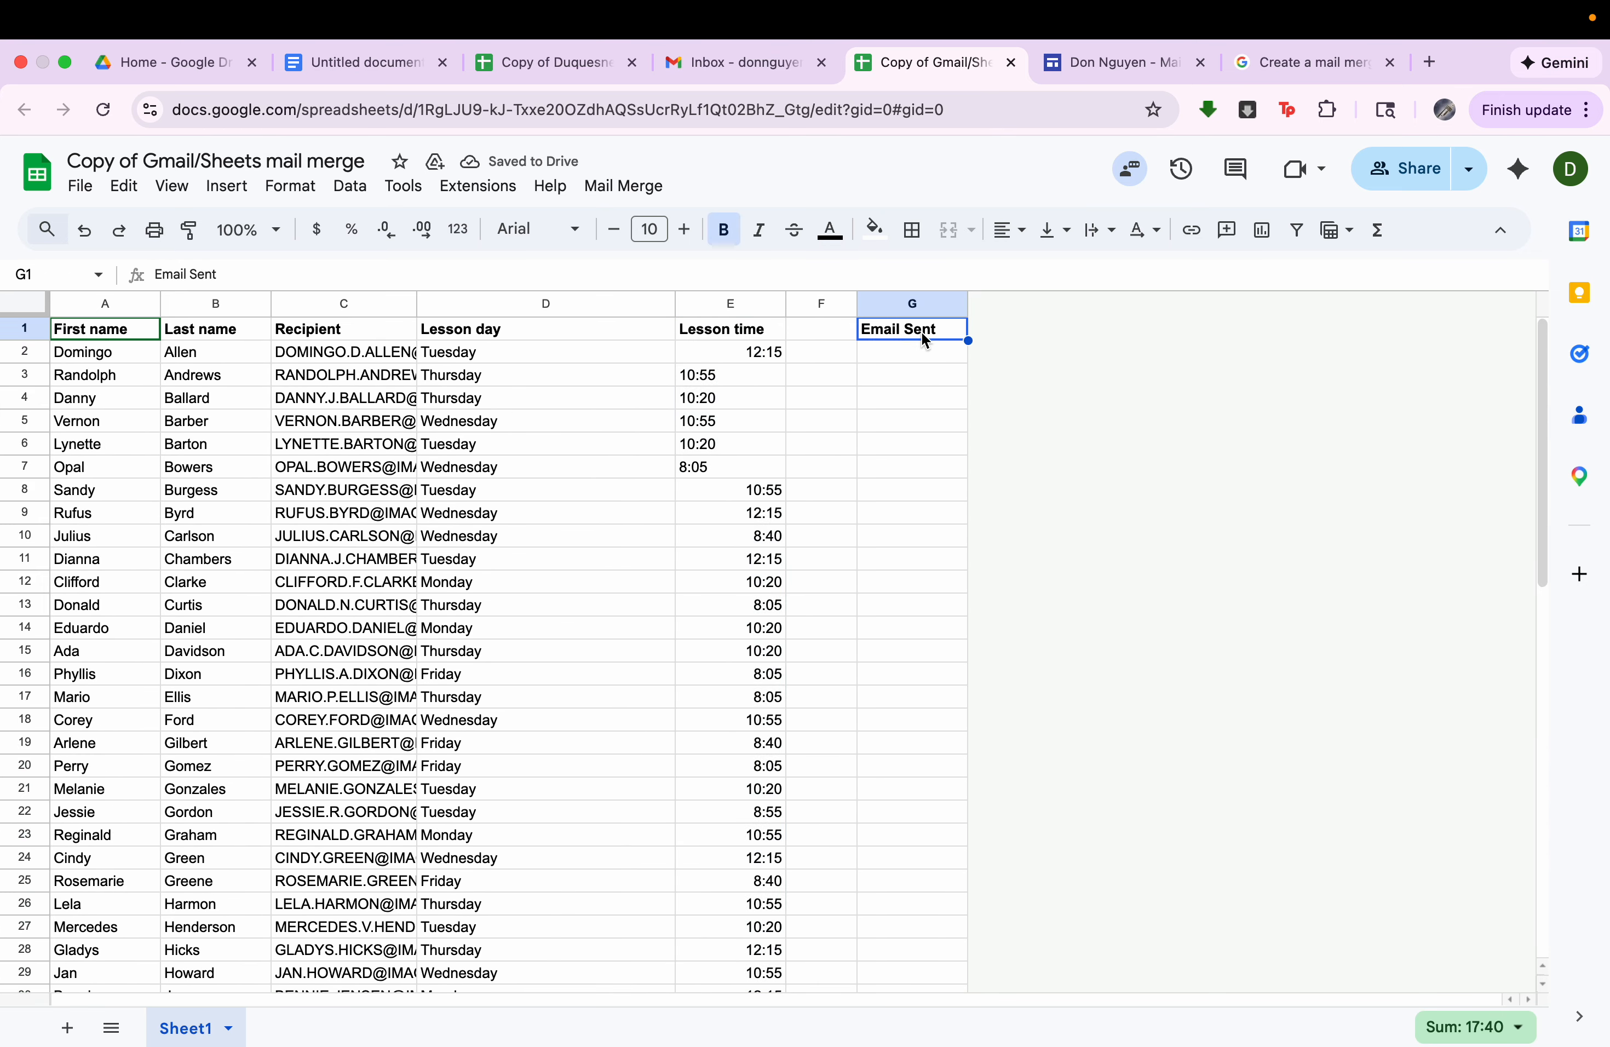
pyautogui.moveTo(926, 357); pyautogui.dragTo(912, 996)
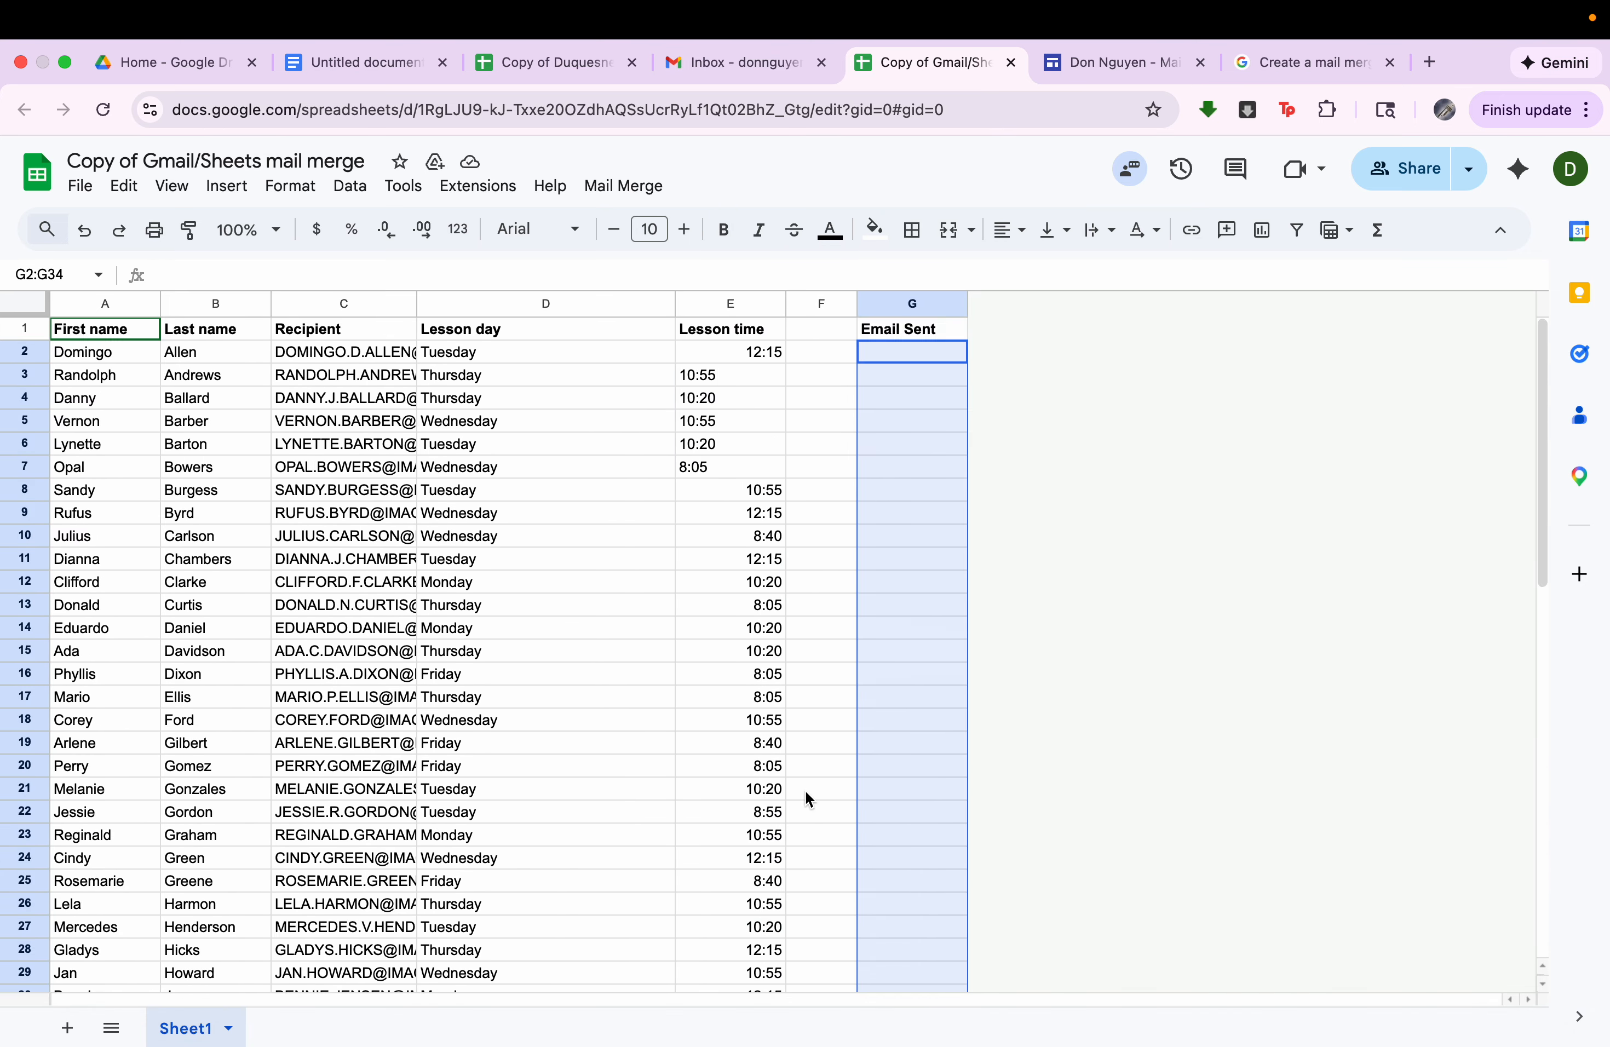
pyautogui.click(347, 334)
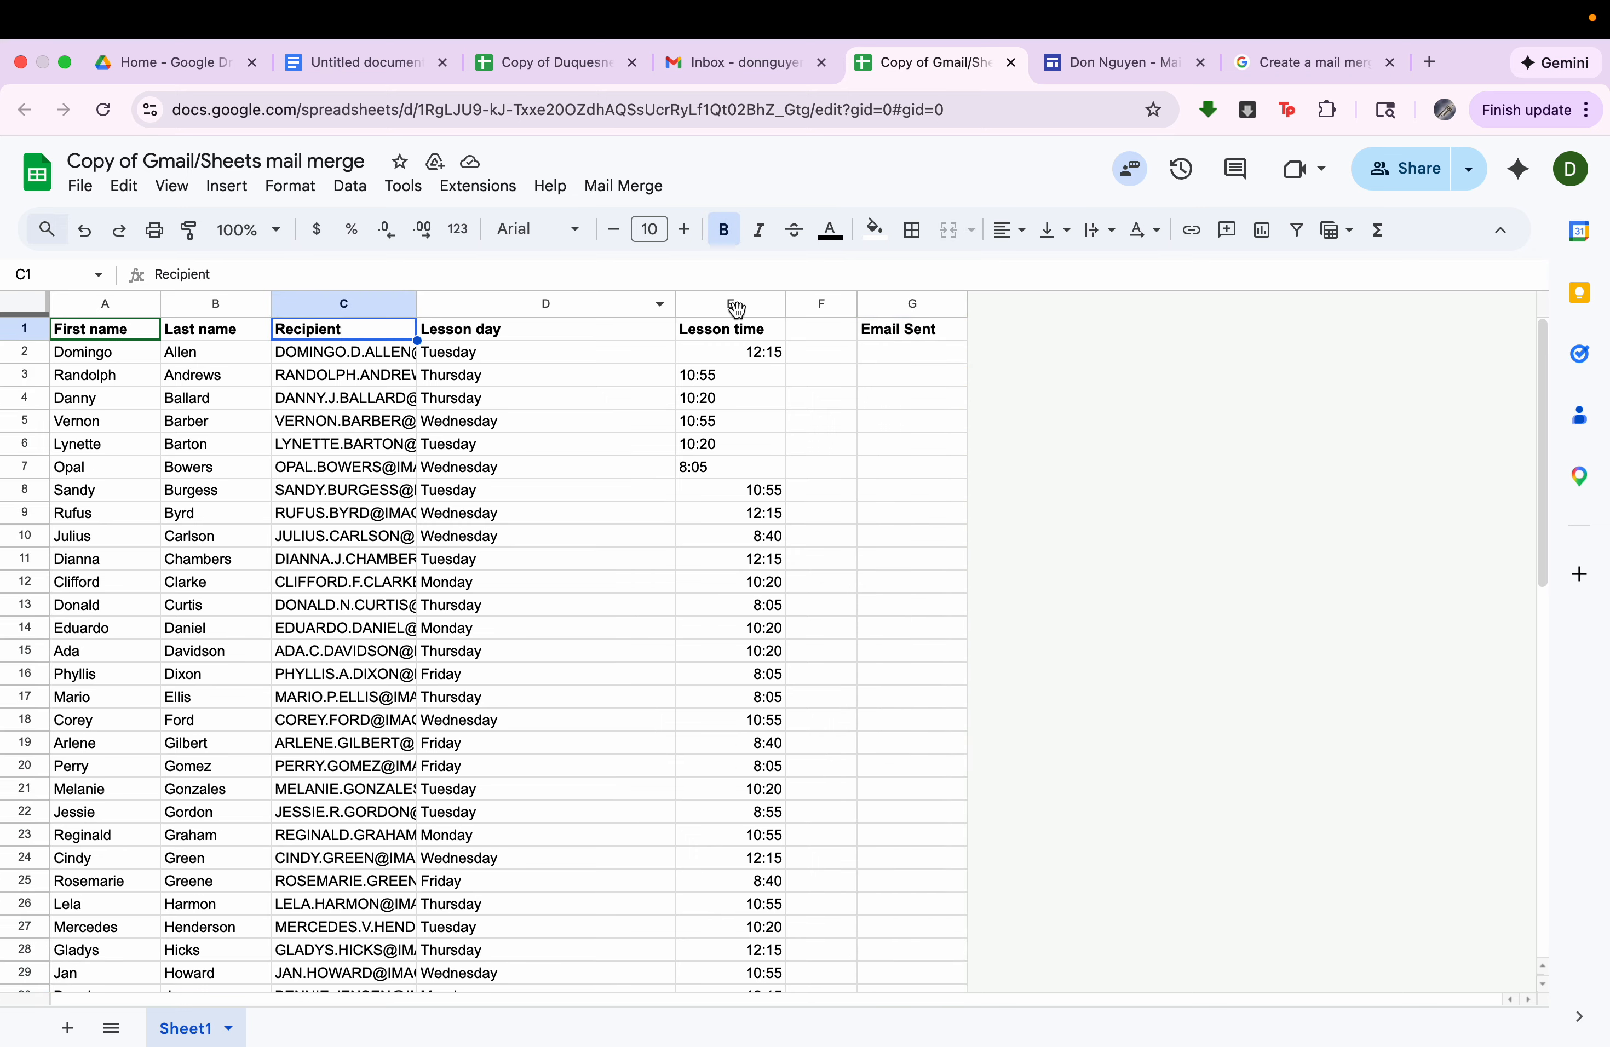
pyautogui.click(896, 335)
pyautogui.moveTo(916, 367); pyautogui.dragTo(911, 1036)
pyautogui.scroll(15, 819, 636)
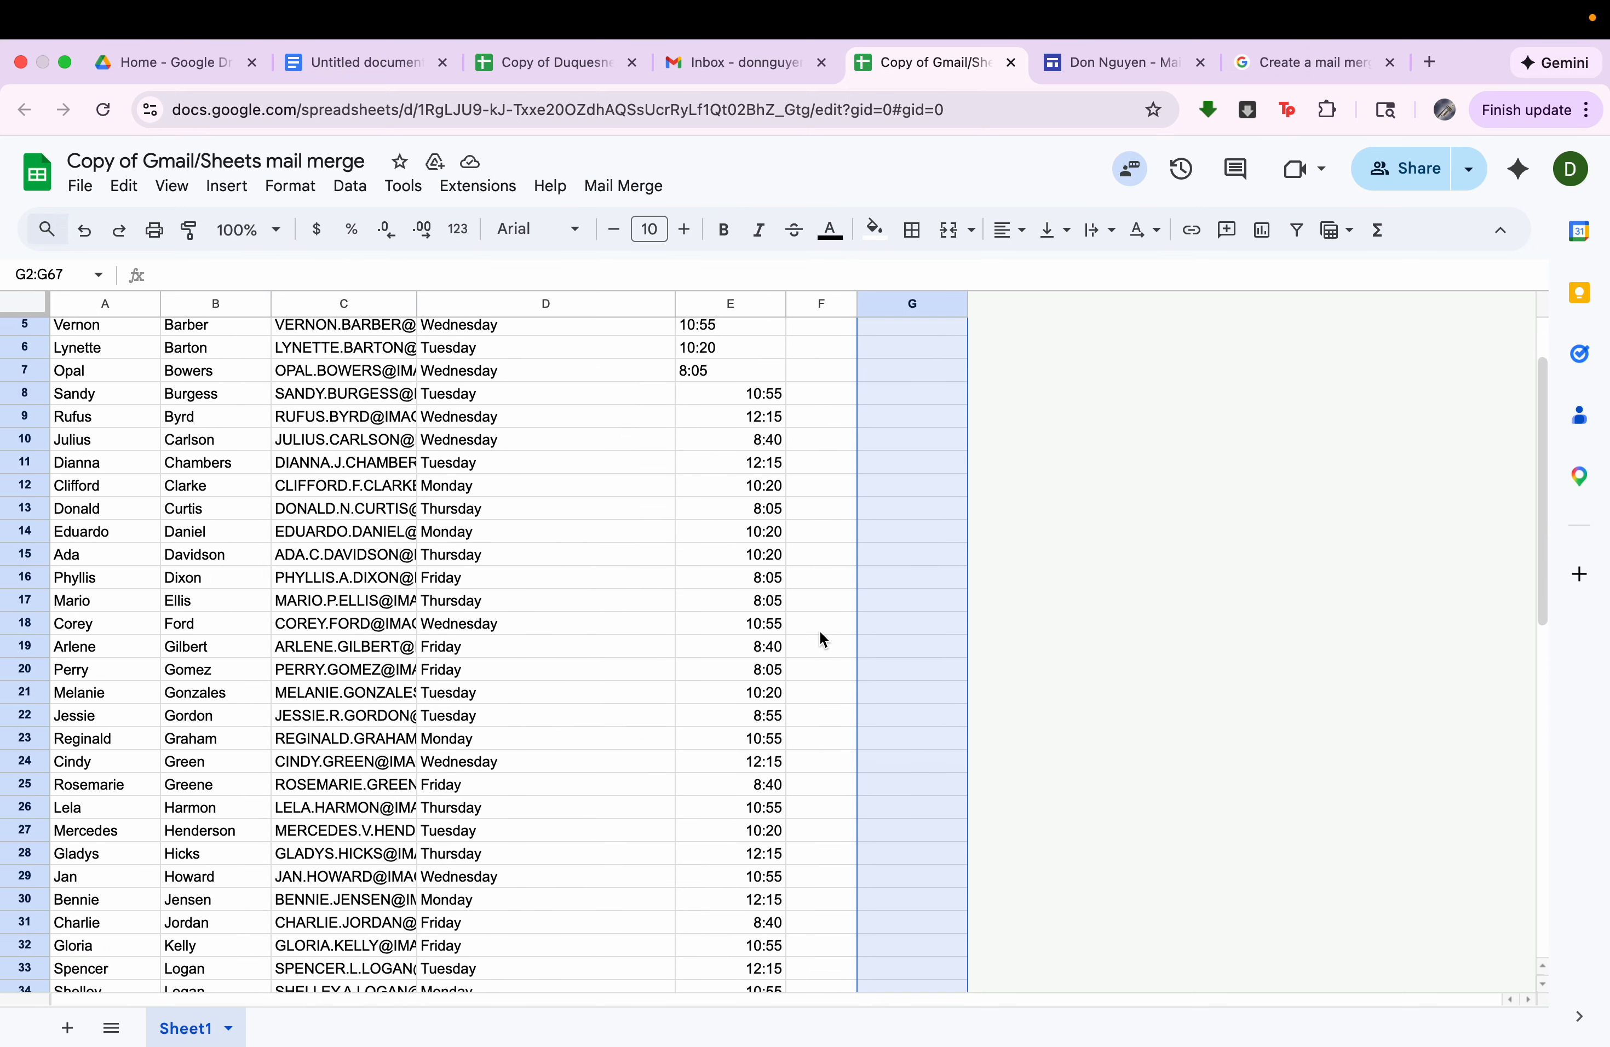
pyautogui.moveTo(582, 375); pyautogui.dragTo(582, 743)
pyautogui.moveTo(710, 447); pyautogui.dragTo(707, 673)
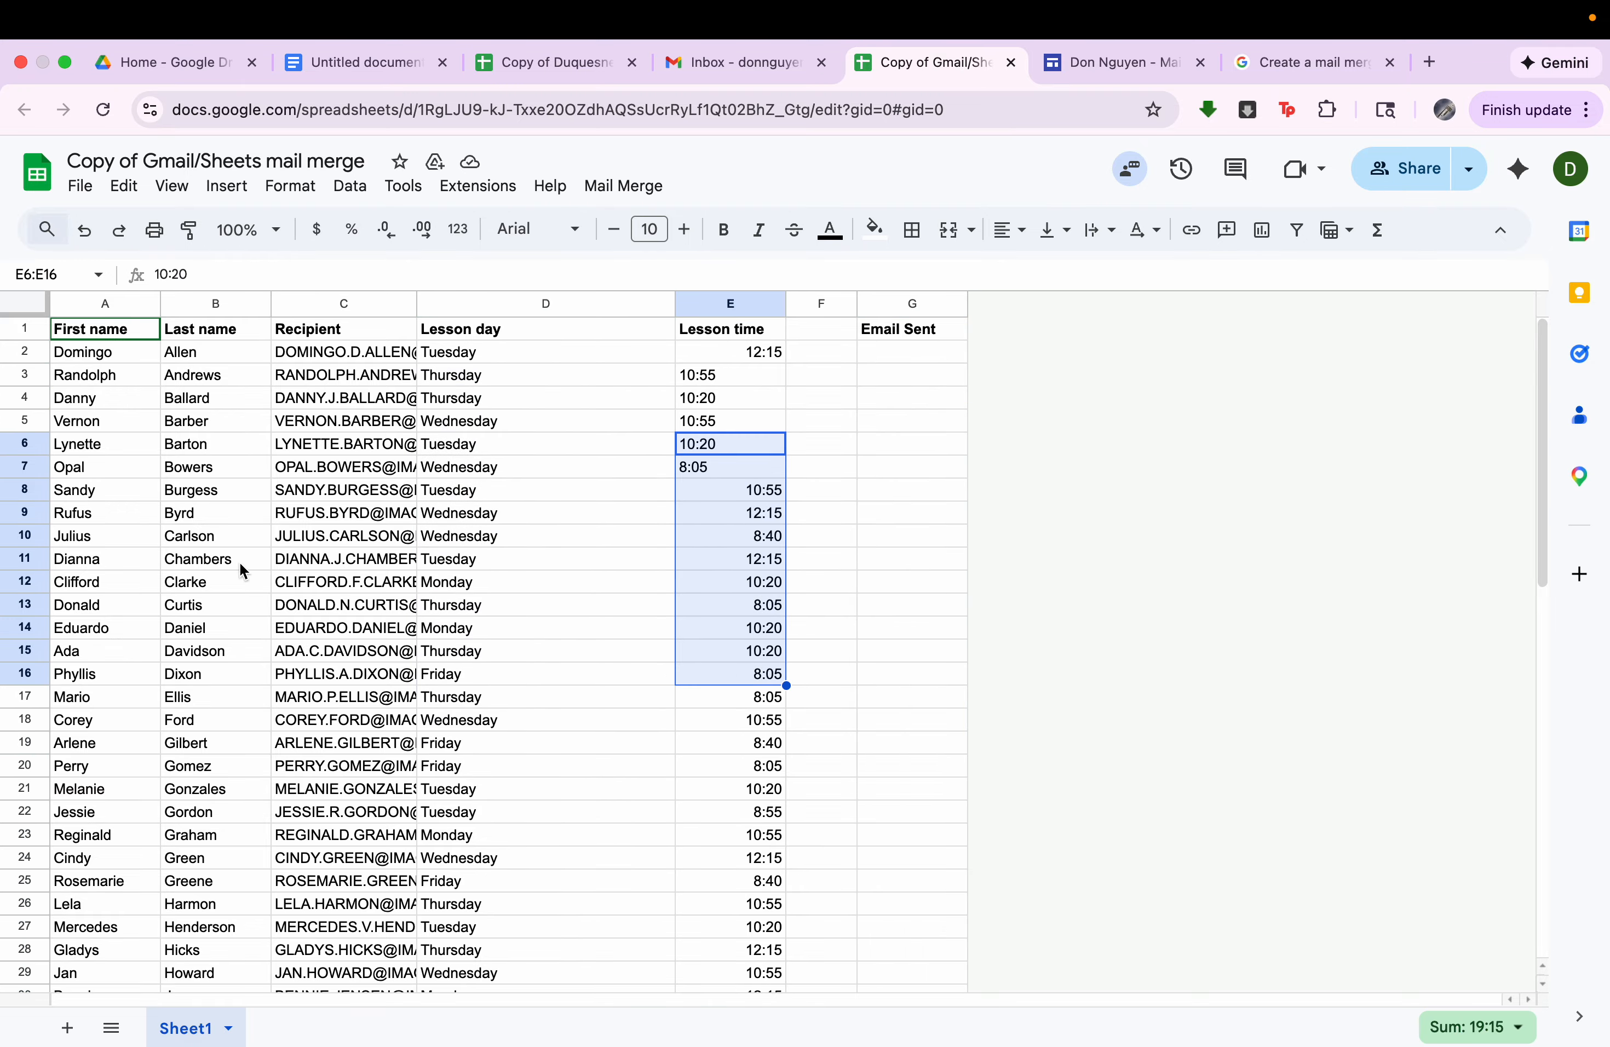
pyautogui.moveTo(81, 421); pyautogui.dragTo(82, 697)
pyautogui.moveTo(221, 490); pyautogui.dragTo(219, 697)
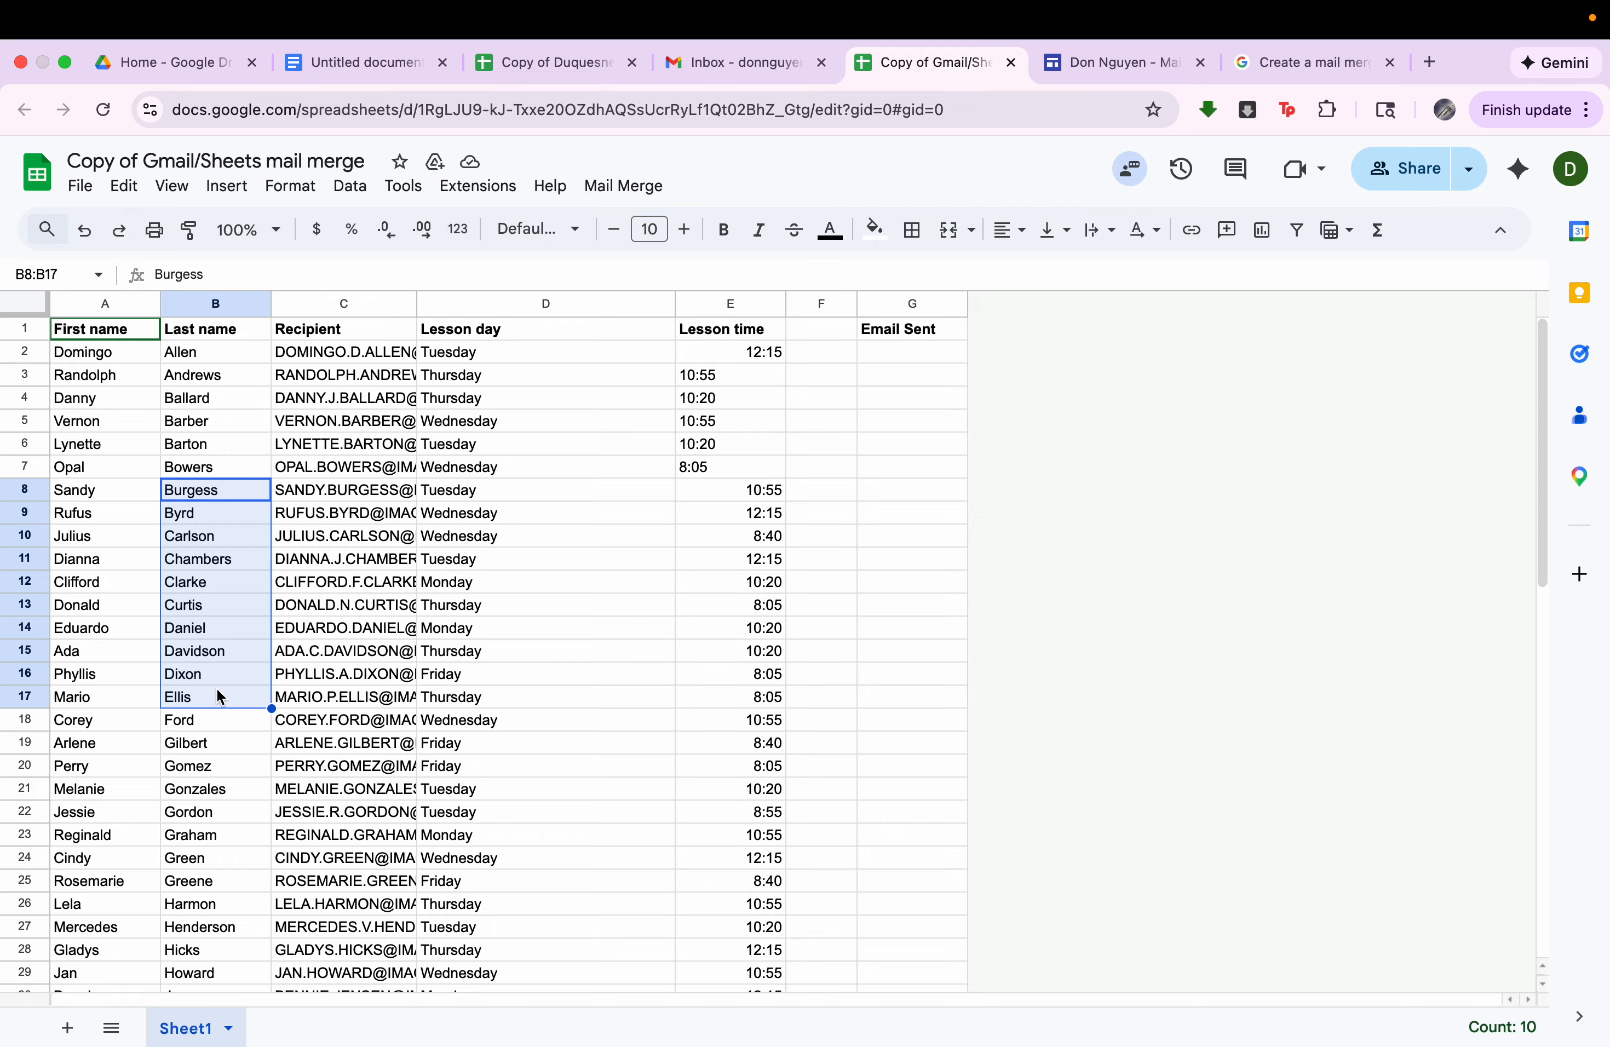
# Run the mail merge script on the spreadsheet using the Gmail draft with the subject line "Lesson this week".
pyautogui.click(622, 188)
pyautogui.click(691, 228)
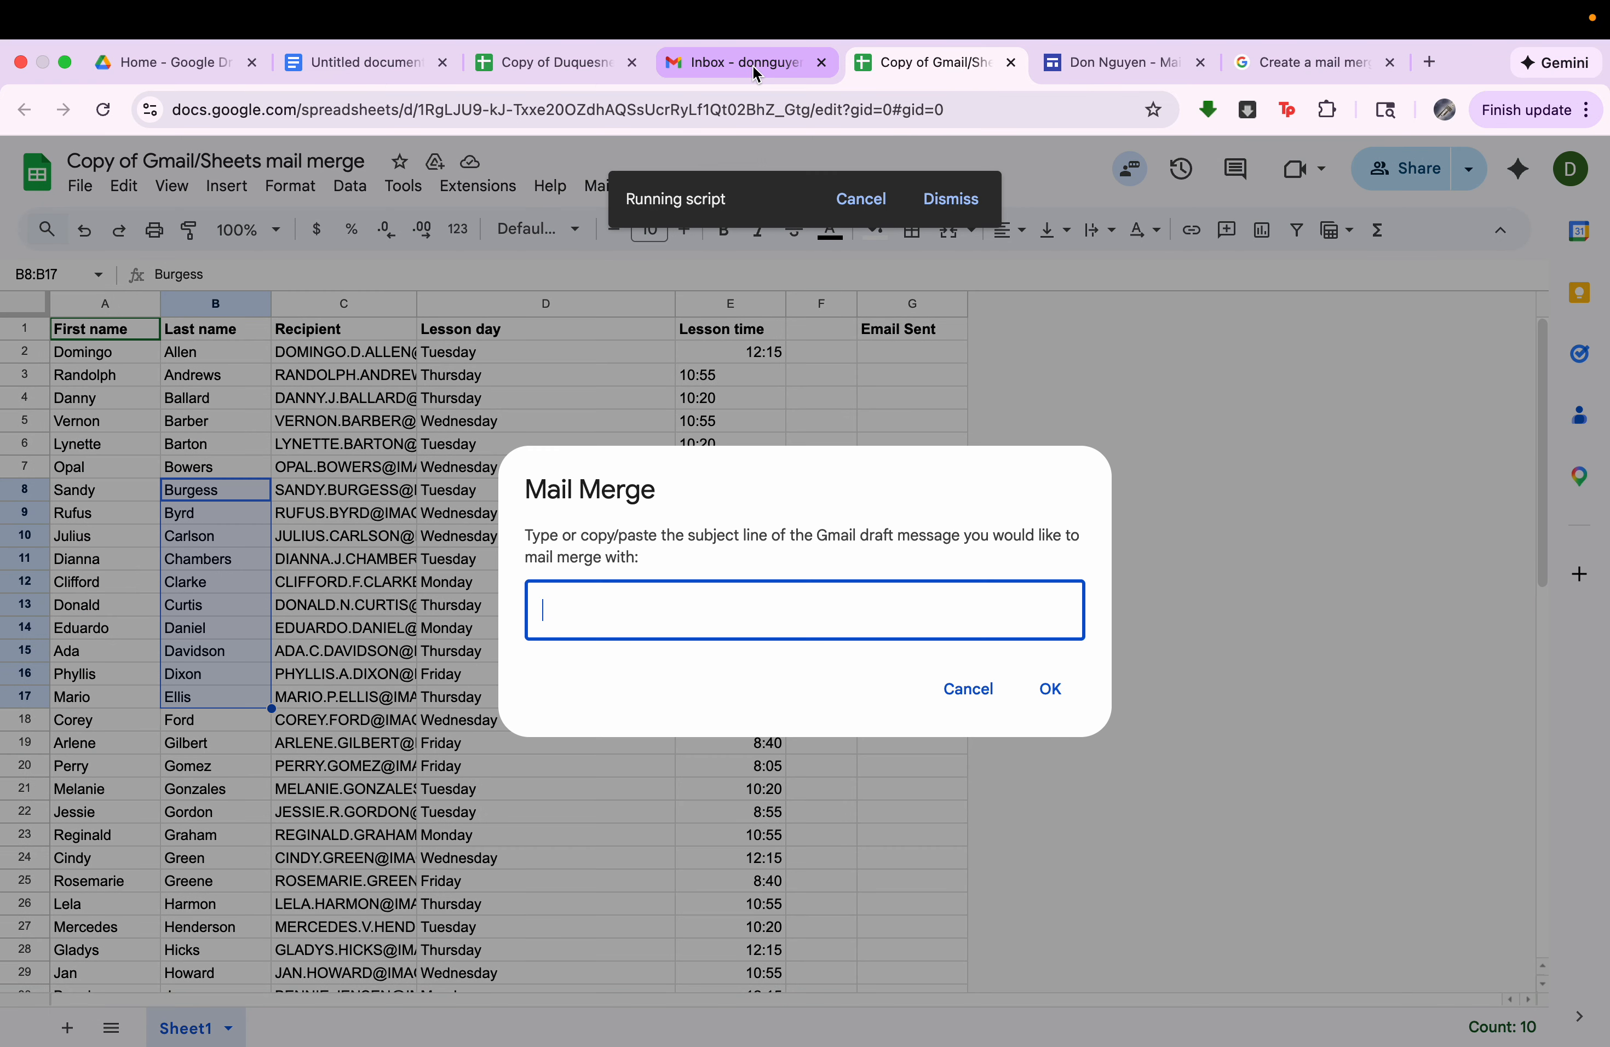
pyautogui.click(757, 74)
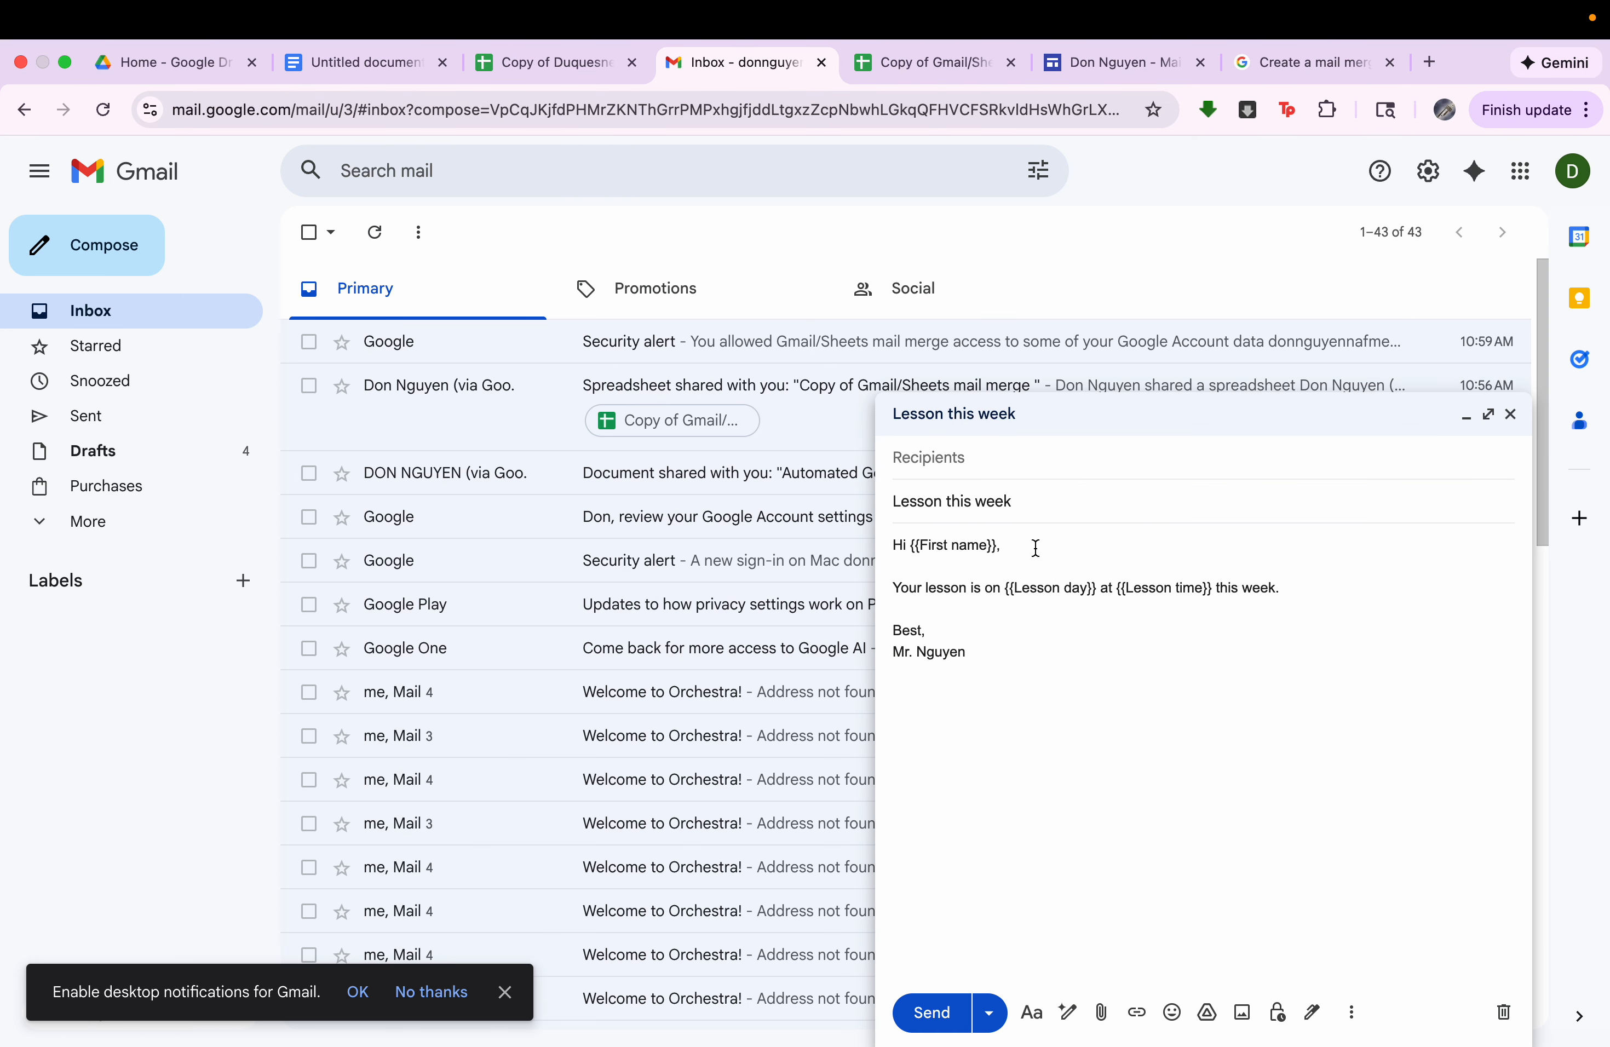
pyautogui.moveTo(1029, 503)
pyautogui.mouseDown()
pyautogui.moveTo(887, 503)
pyautogui.moveTo(1031, 503)
pyautogui.mouseUp()
pyautogui.click(925, 503)
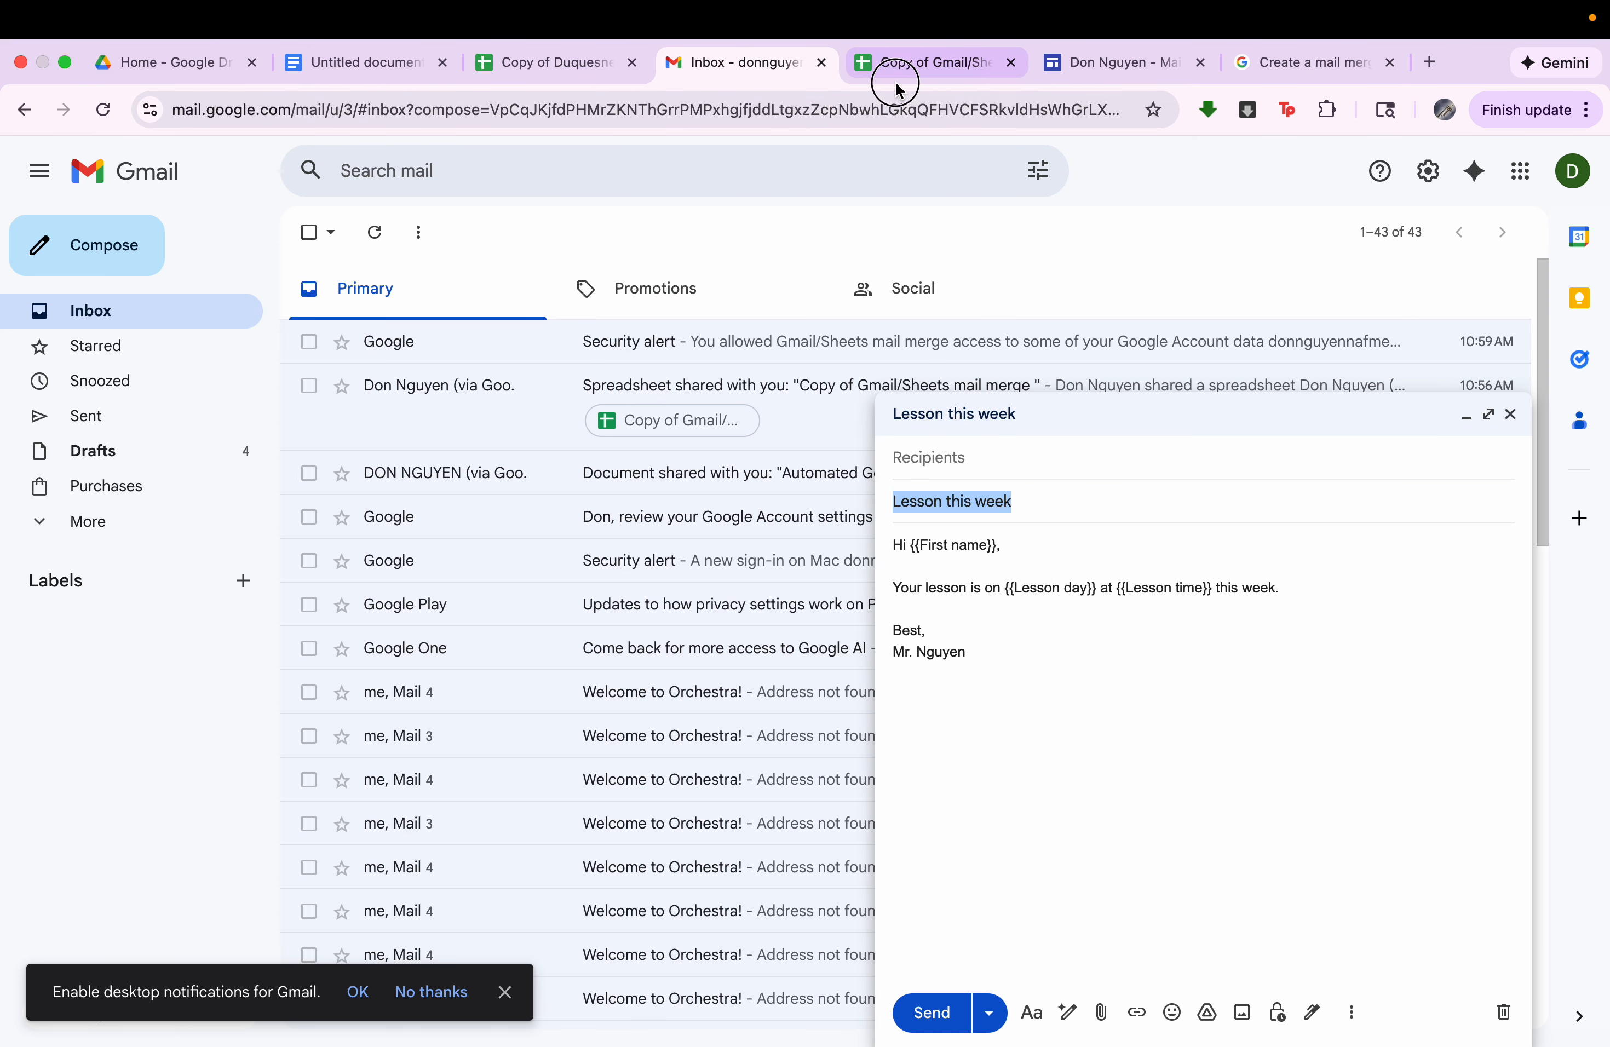
pyautogui.click(898, 63)
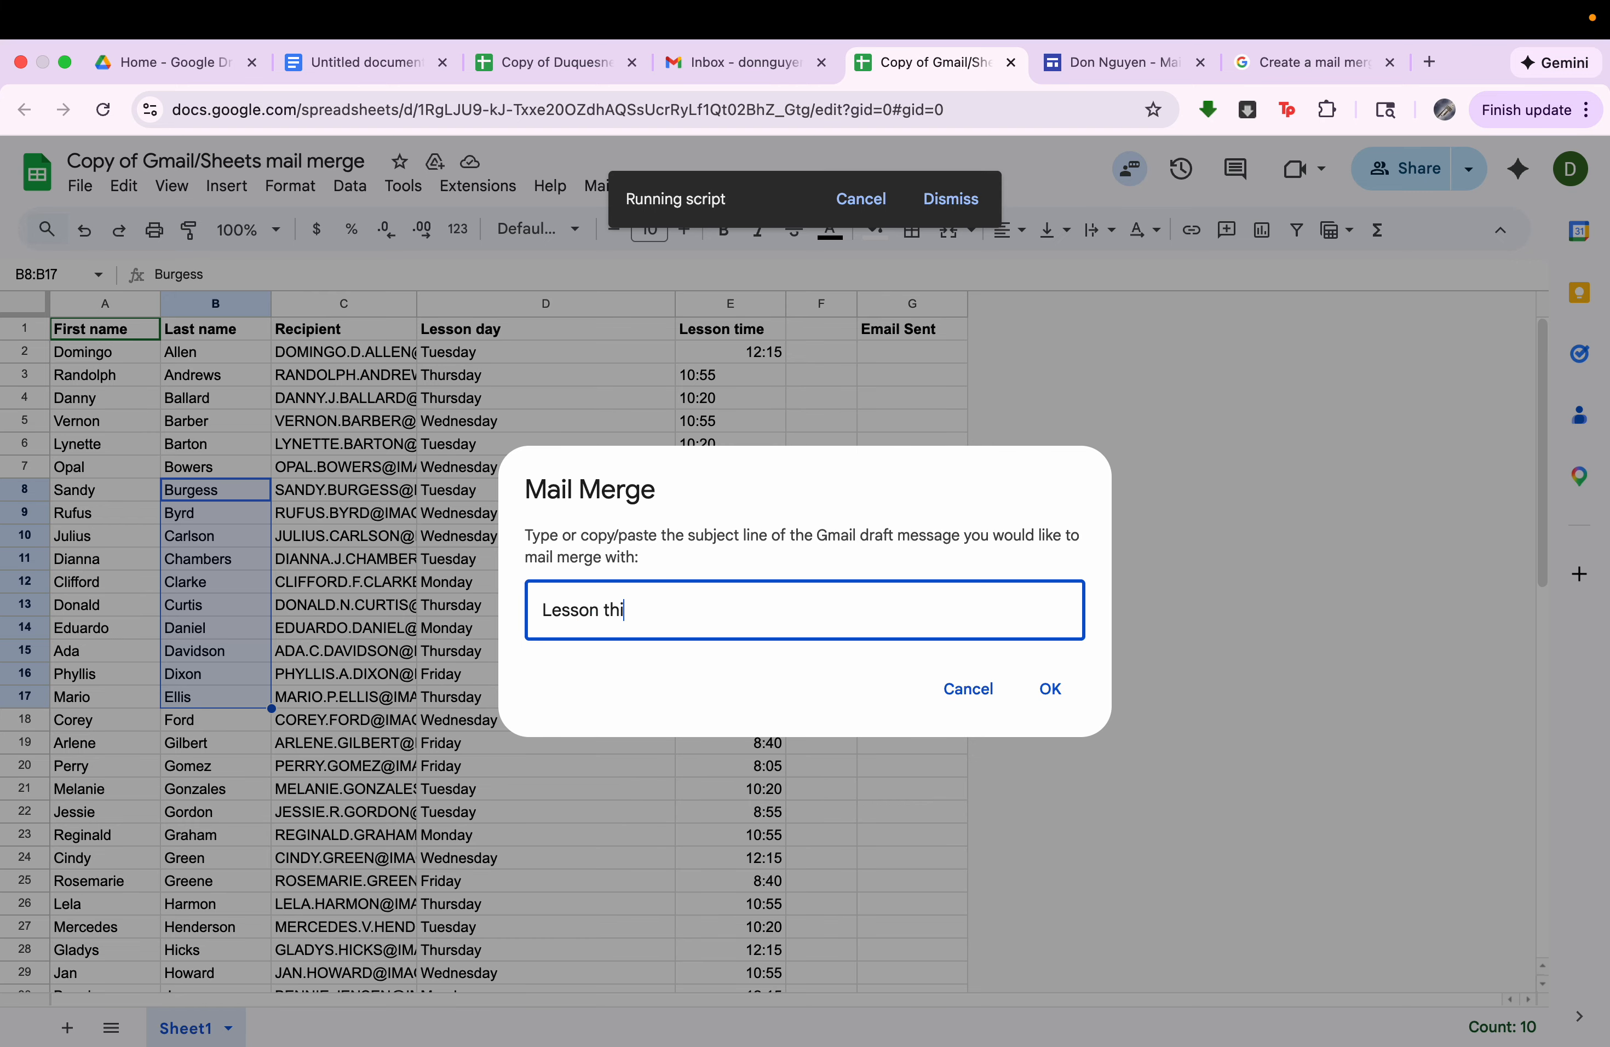
pyautogui.click(1074, 706)
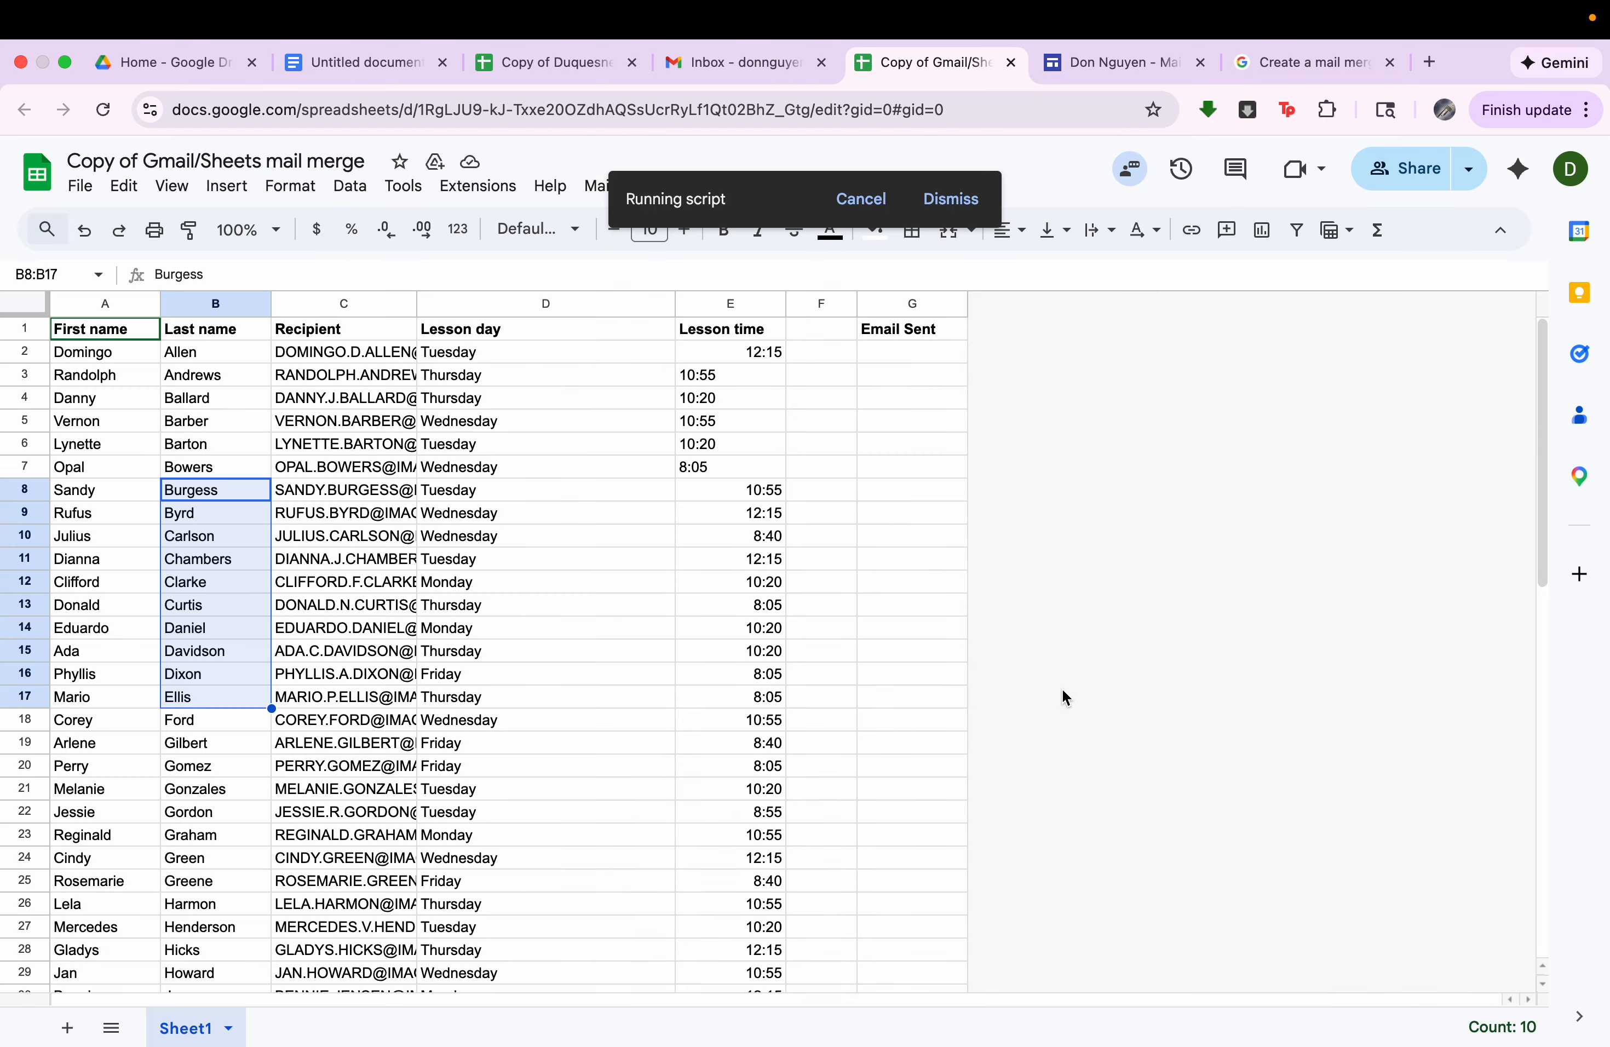
# Check the first personalized "Lesson this week" message in Gmail's sent mail, closing the draft and returning to the sent list.
pyautogui.click(751, 64)
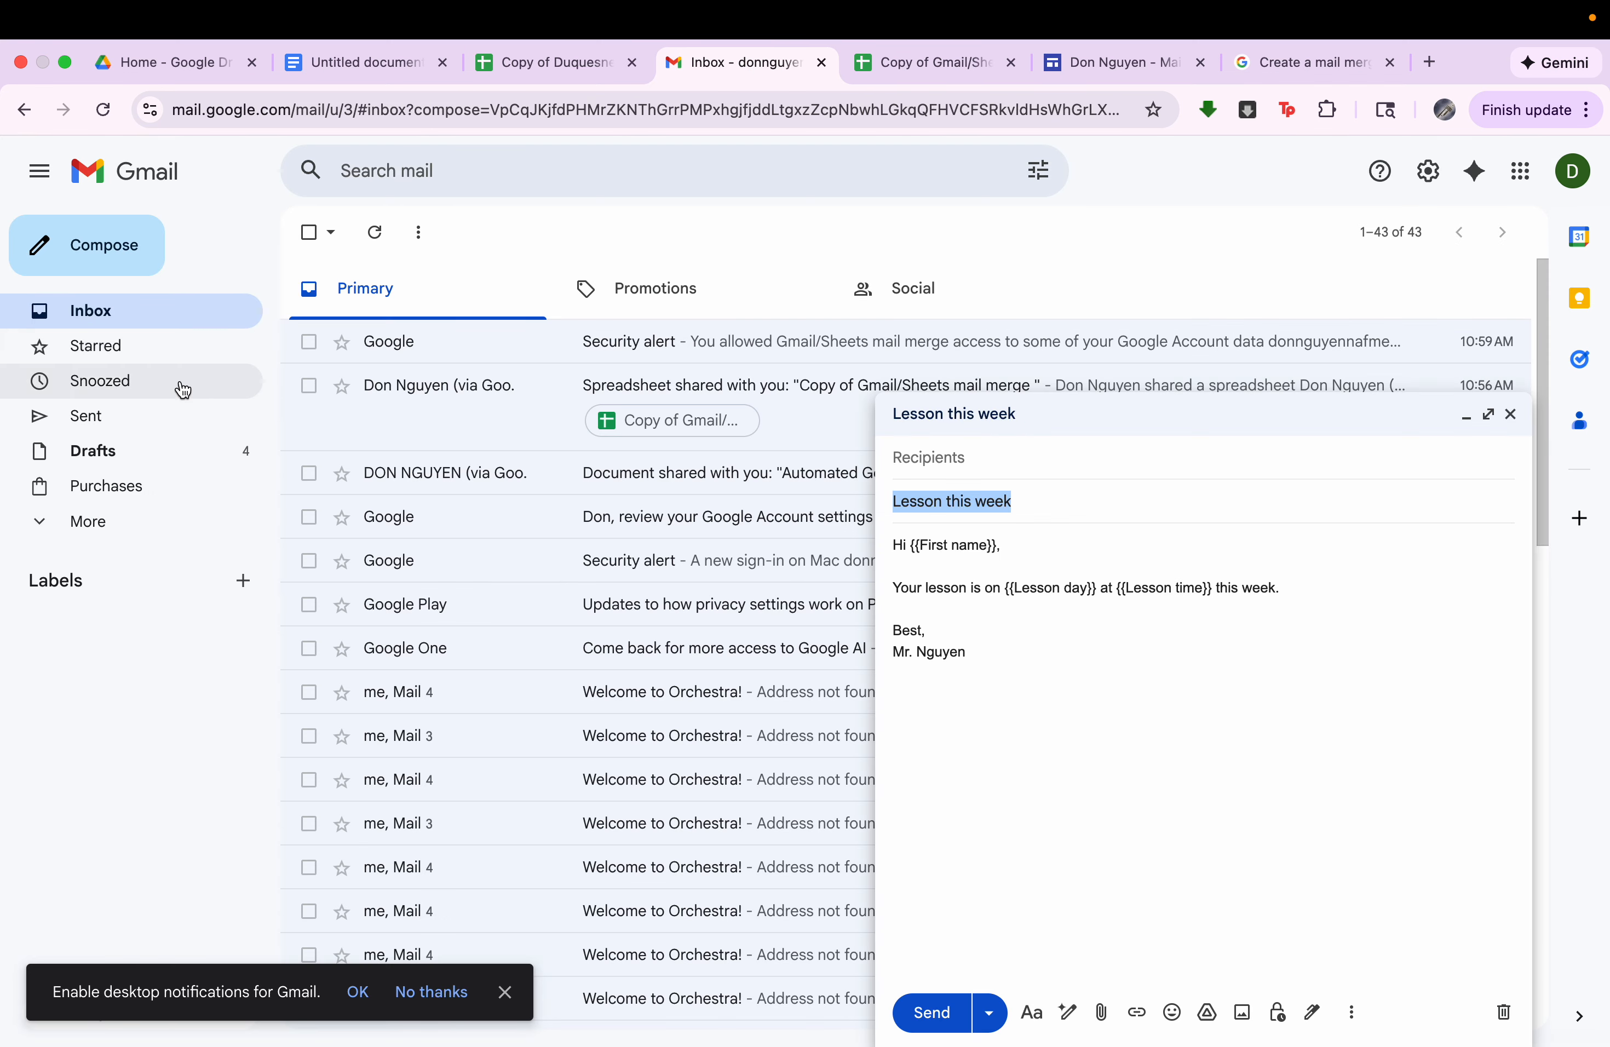
pyautogui.click(178, 428)
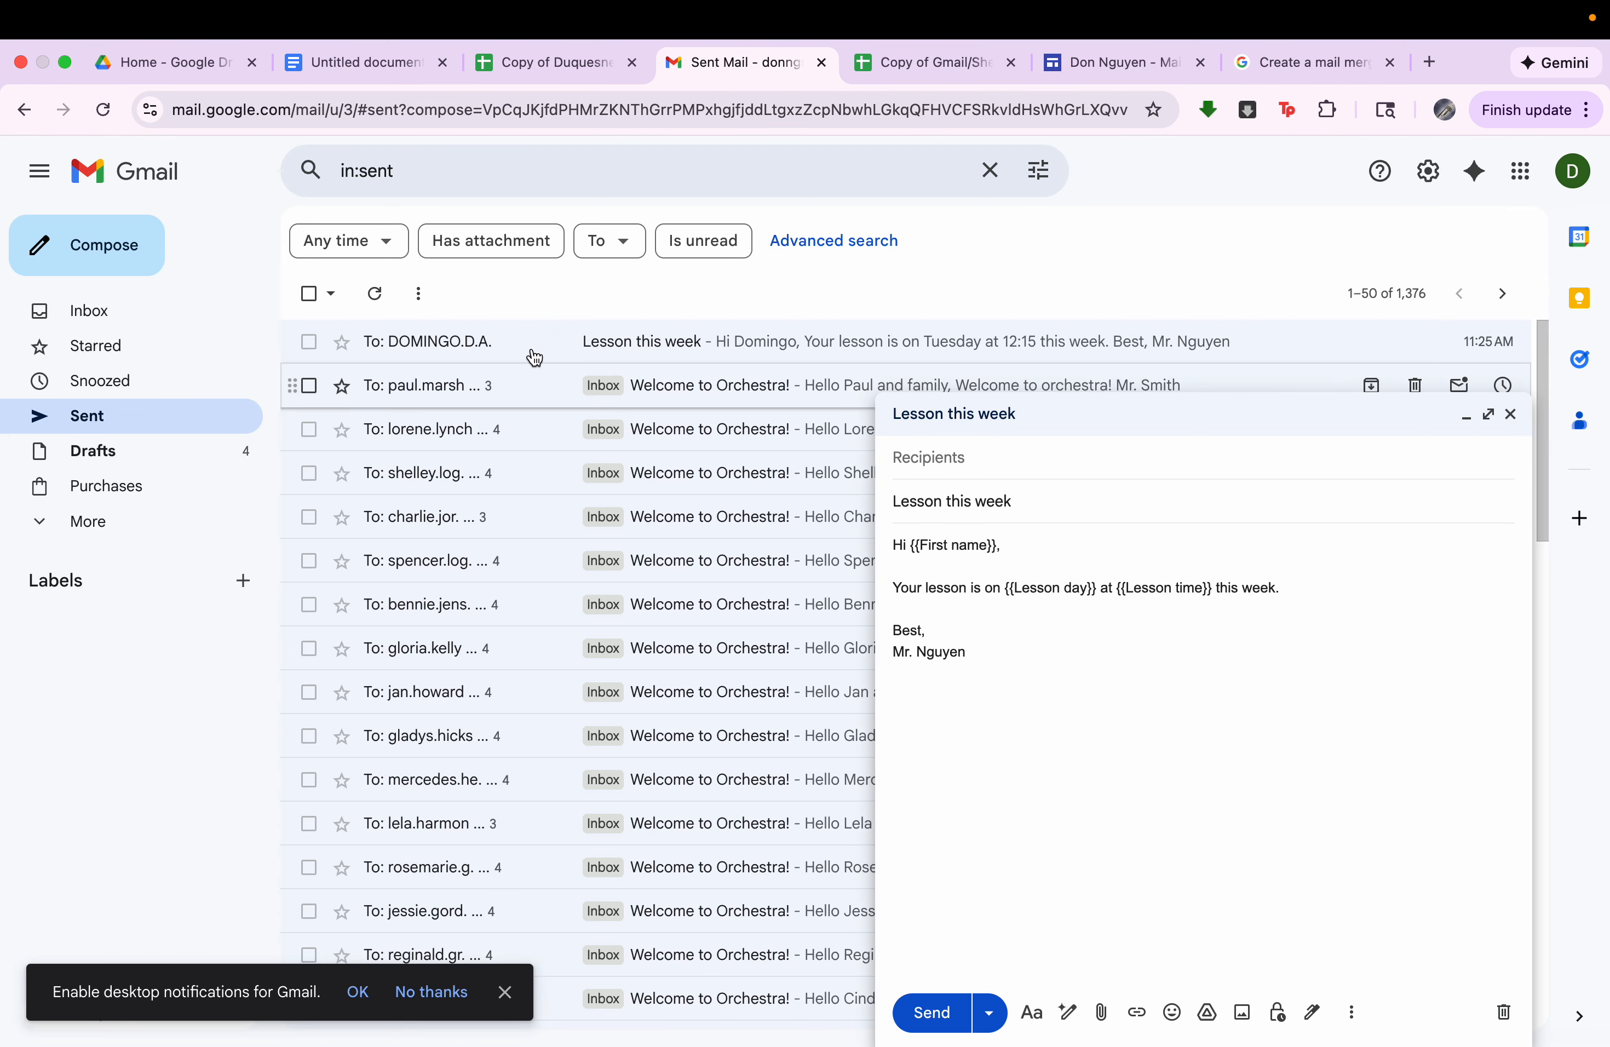
pyautogui.click(552, 338)
pyautogui.click(1511, 414)
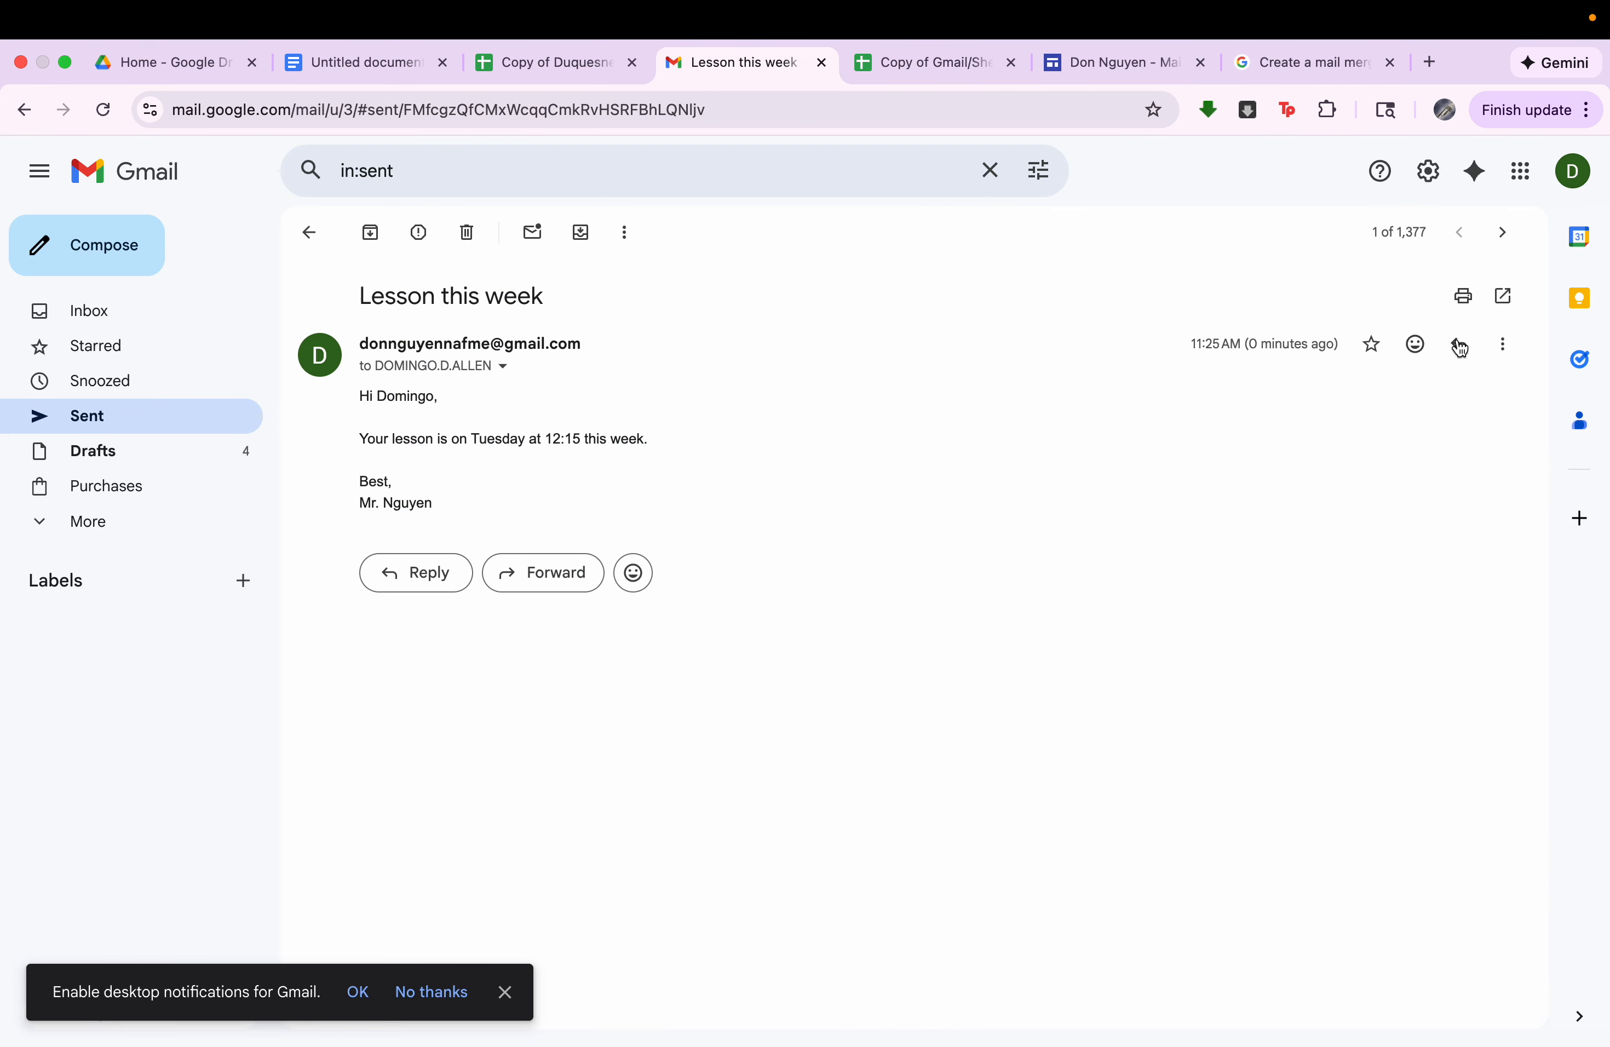
pyautogui.click(310, 232)
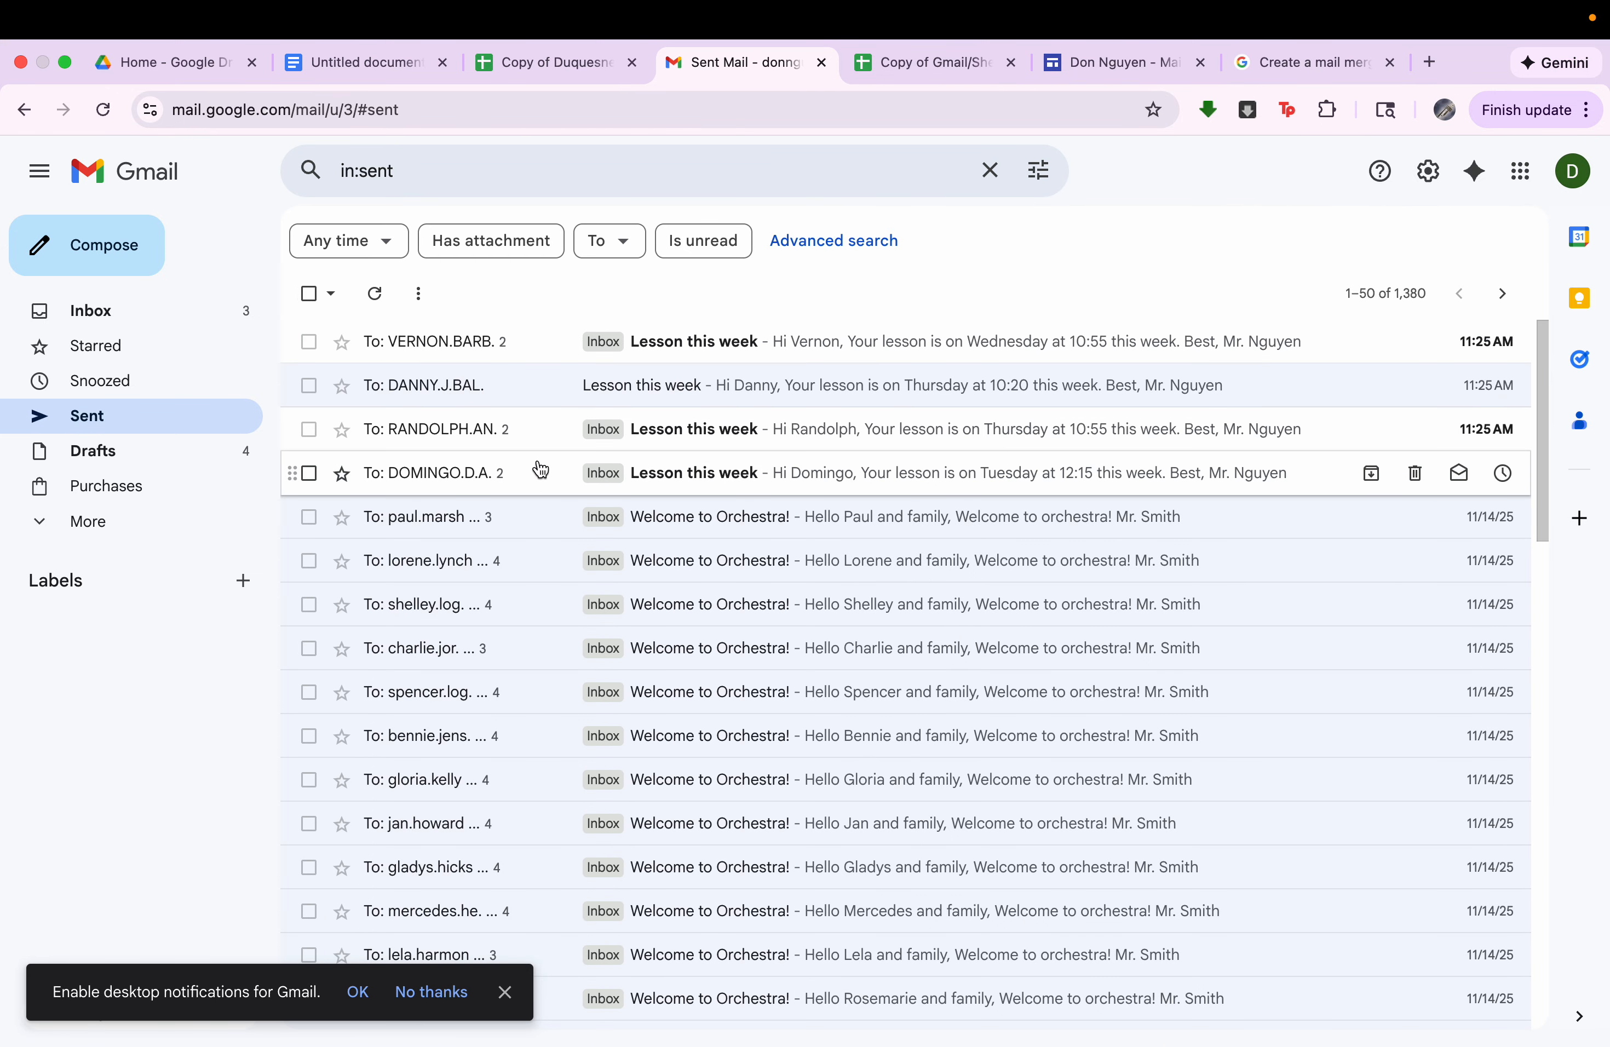
# Read two more sent "Lesson this week" messages and highlight the delivery failure notice in the second one.
pyautogui.click(523, 443)
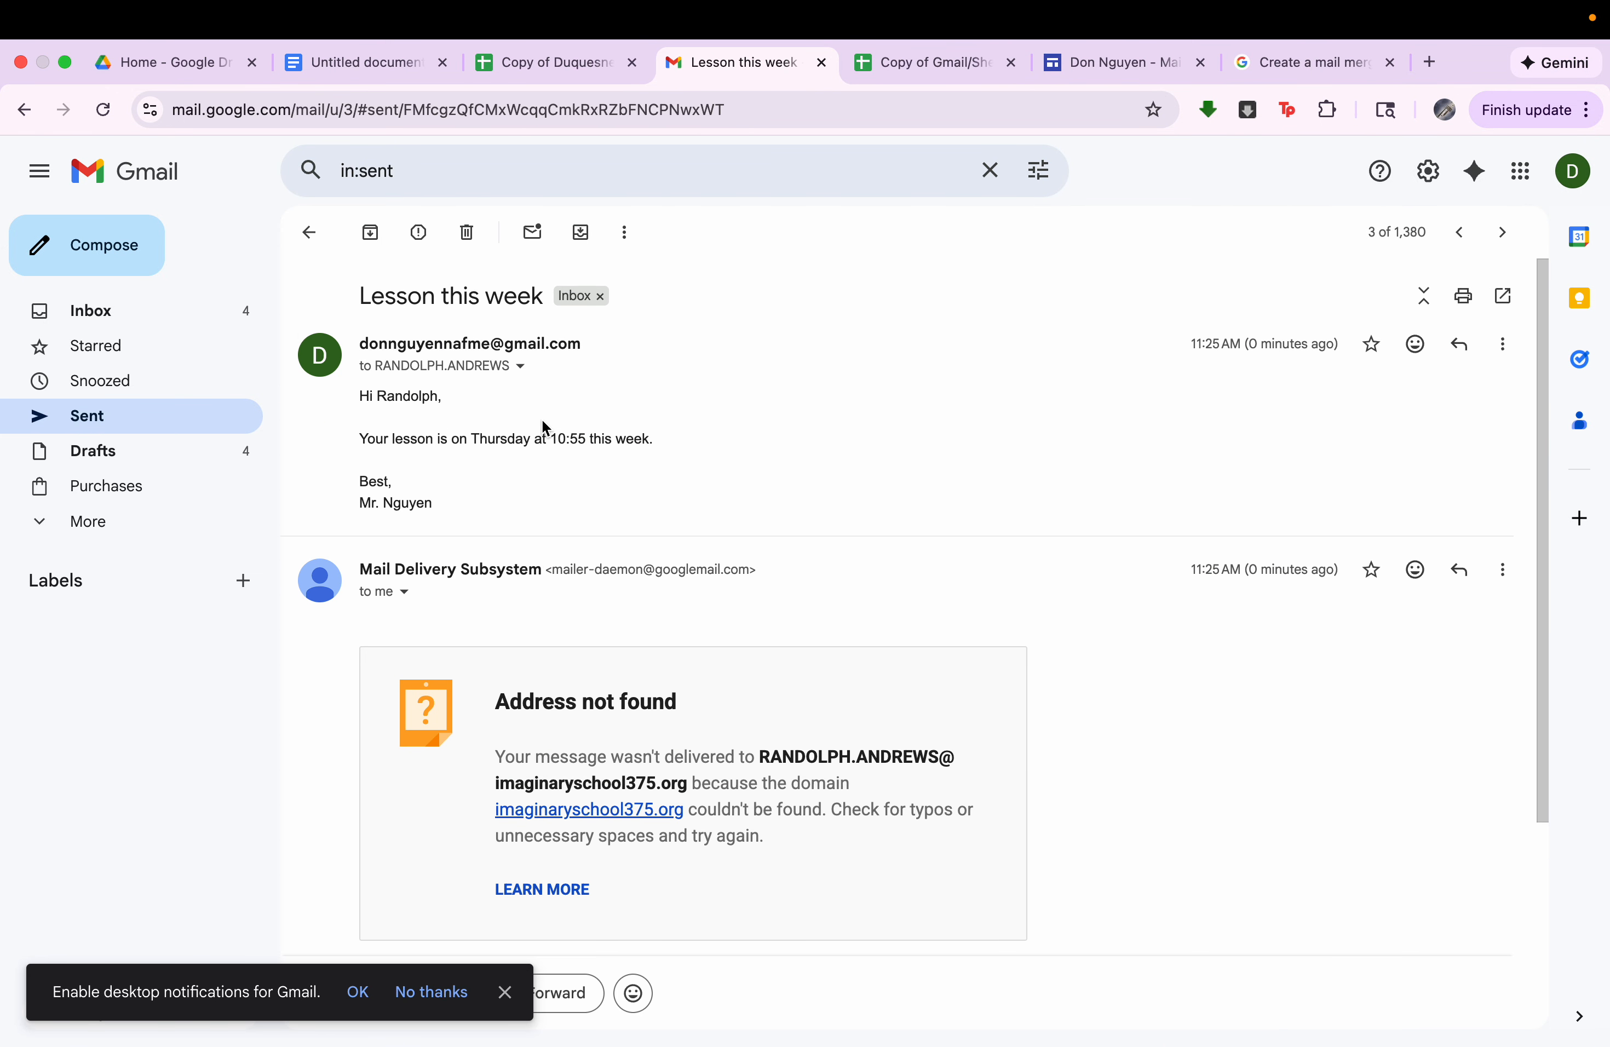
pyautogui.click(310, 233)
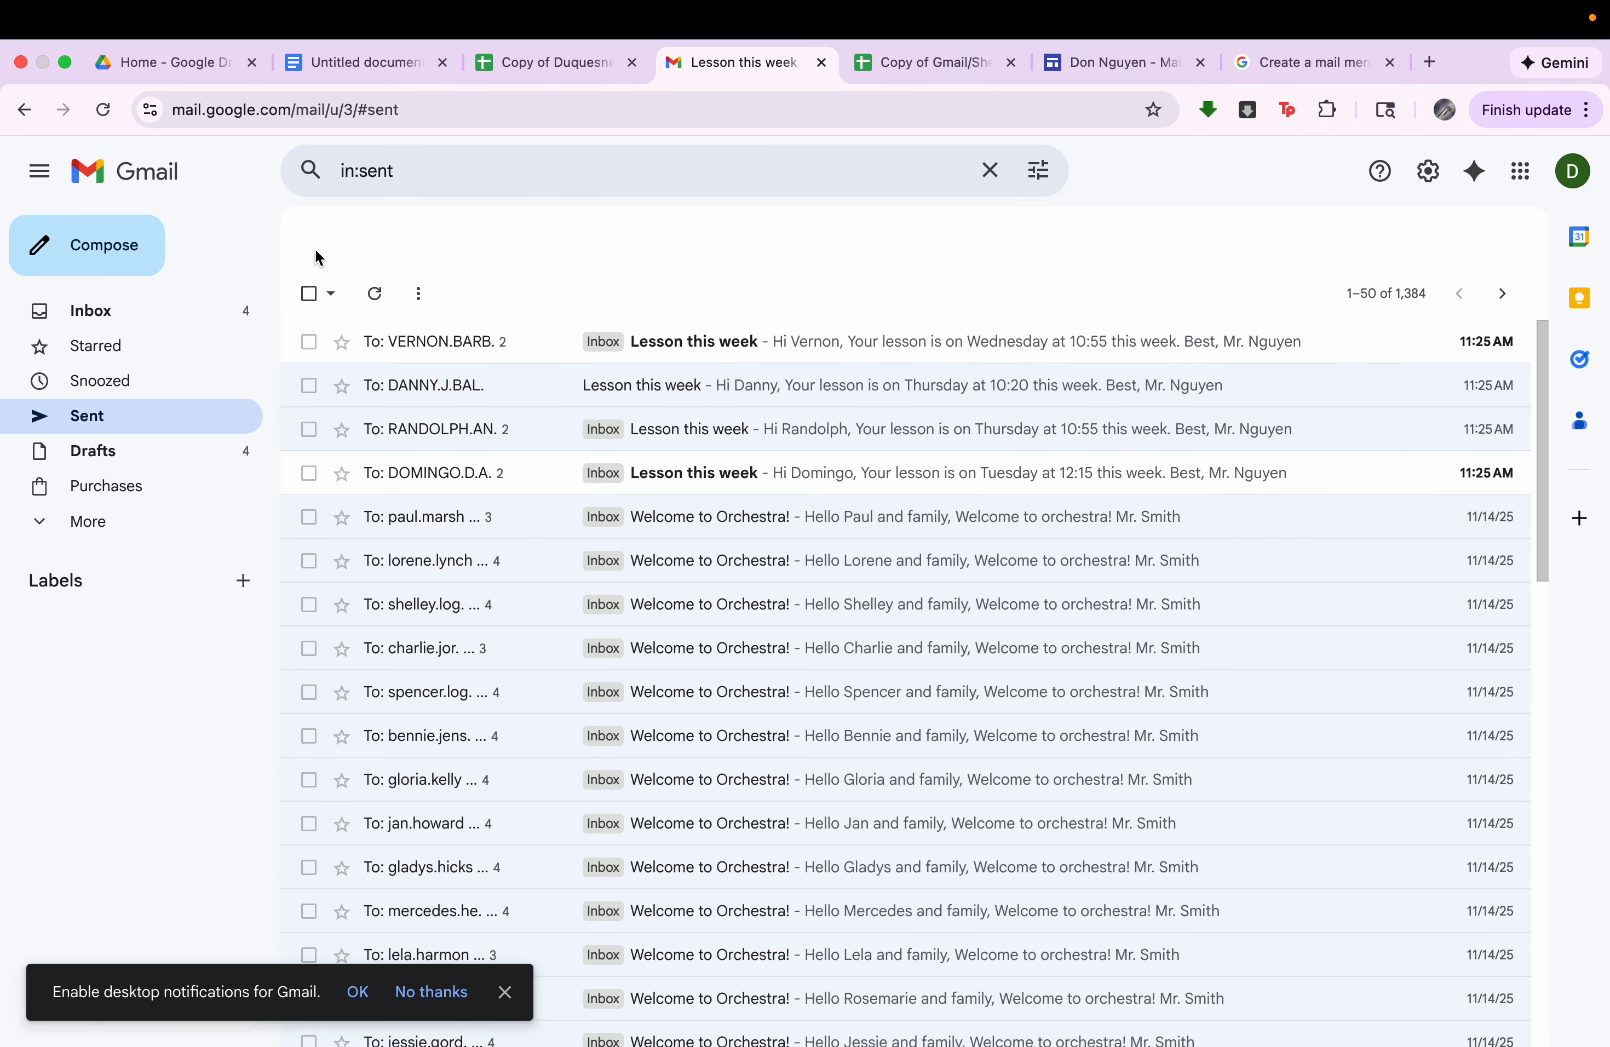
pyautogui.click(433, 338)
pyautogui.click(517, 388)
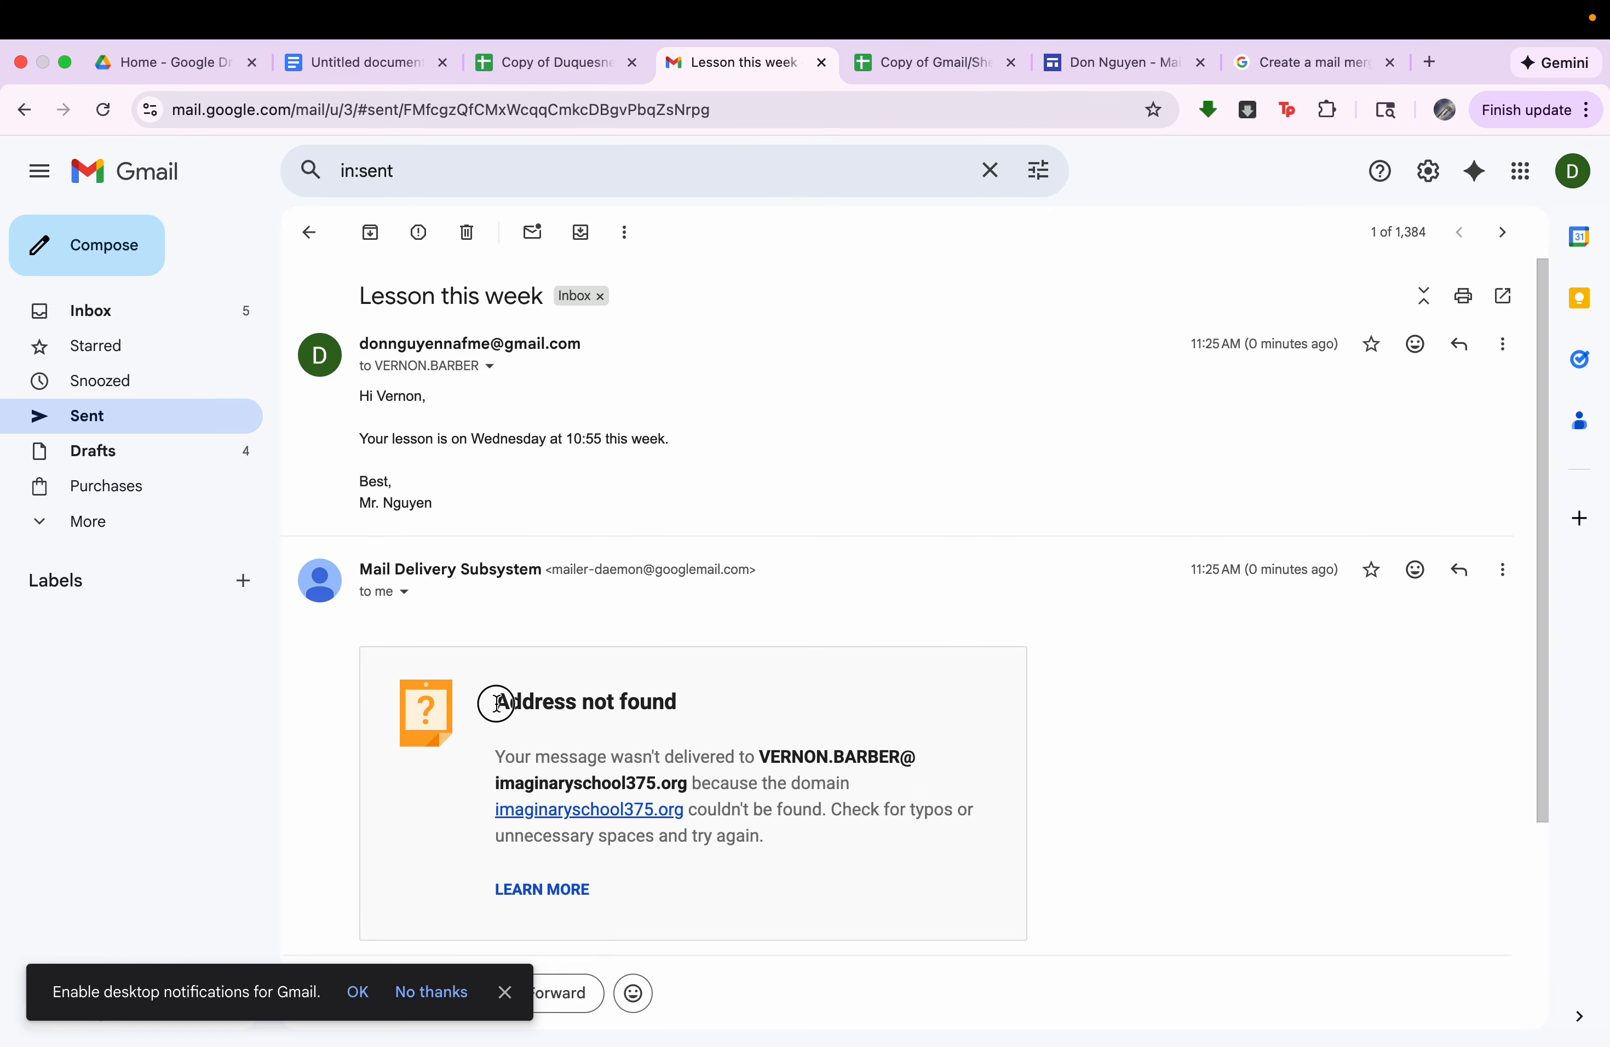
pyautogui.moveTo(496, 703); pyautogui.dragTo(624, 896)
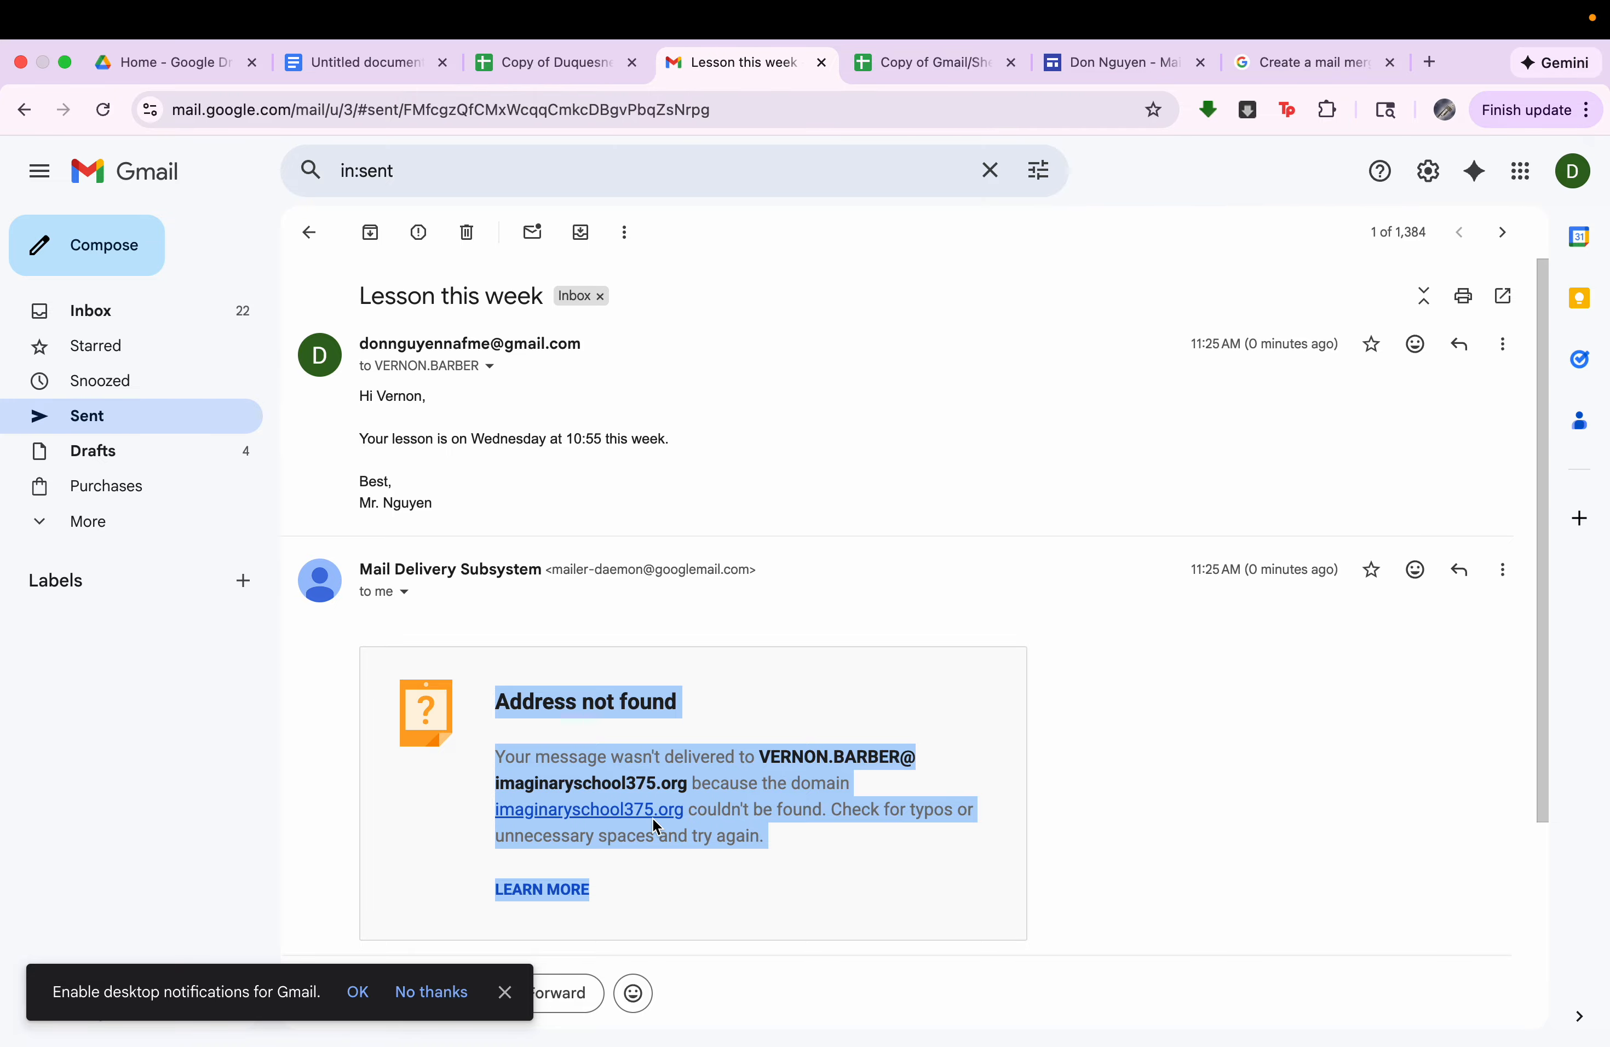
# Review the Gmail and Microsoft Outlook personalized email tutorials on the course website's mail merge page.
pyautogui.click(1134, 12)
pyautogui.click(1092, 65)
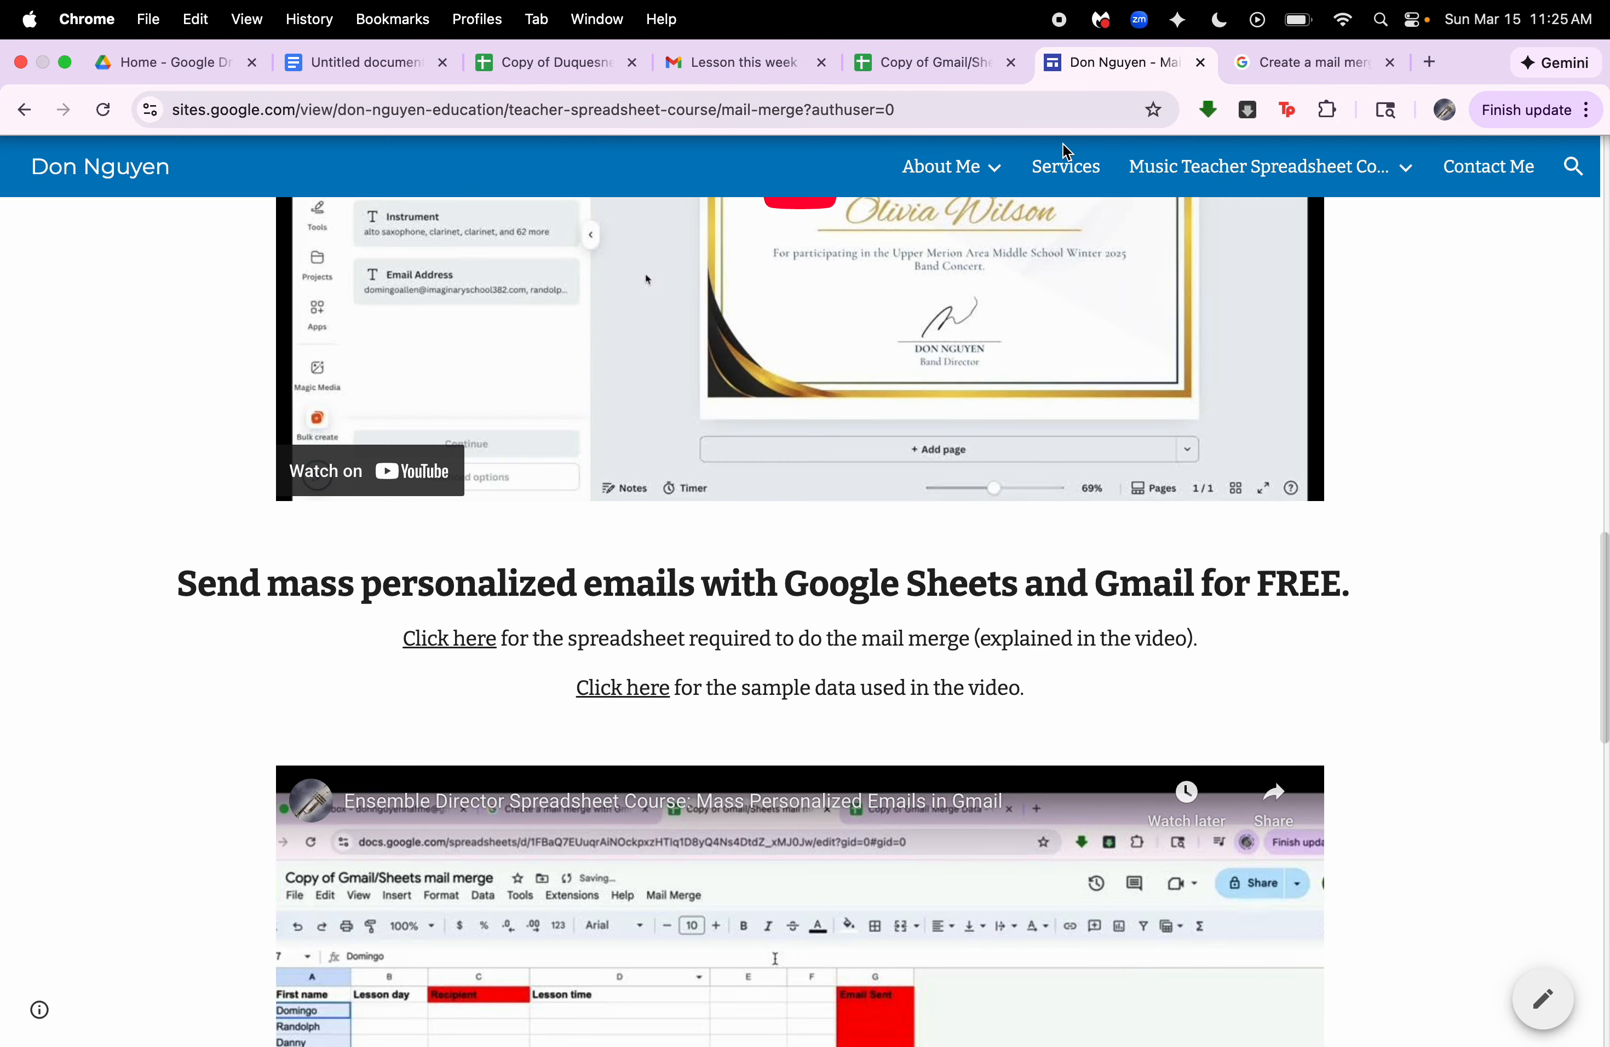
pyautogui.scroll(-9, 883, 646)
pyautogui.scroll(15, 882, 646)
pyautogui.scroll(-20, 883, 646)
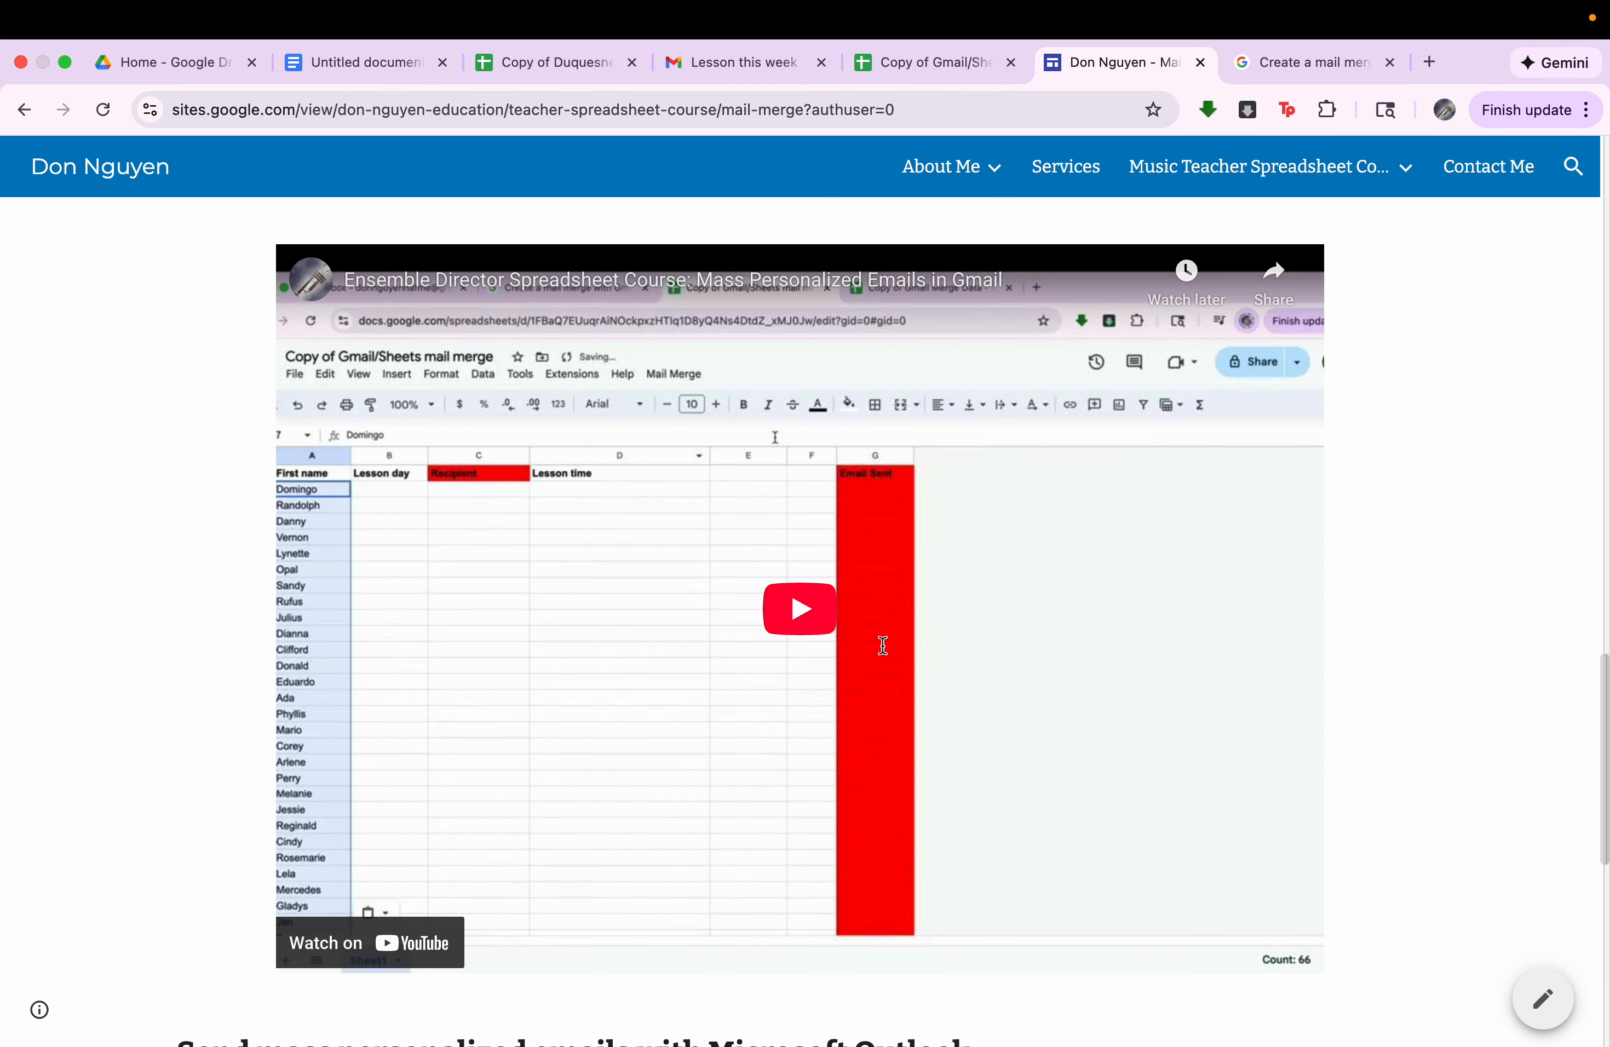
pyautogui.scroll(-1, 882, 645)
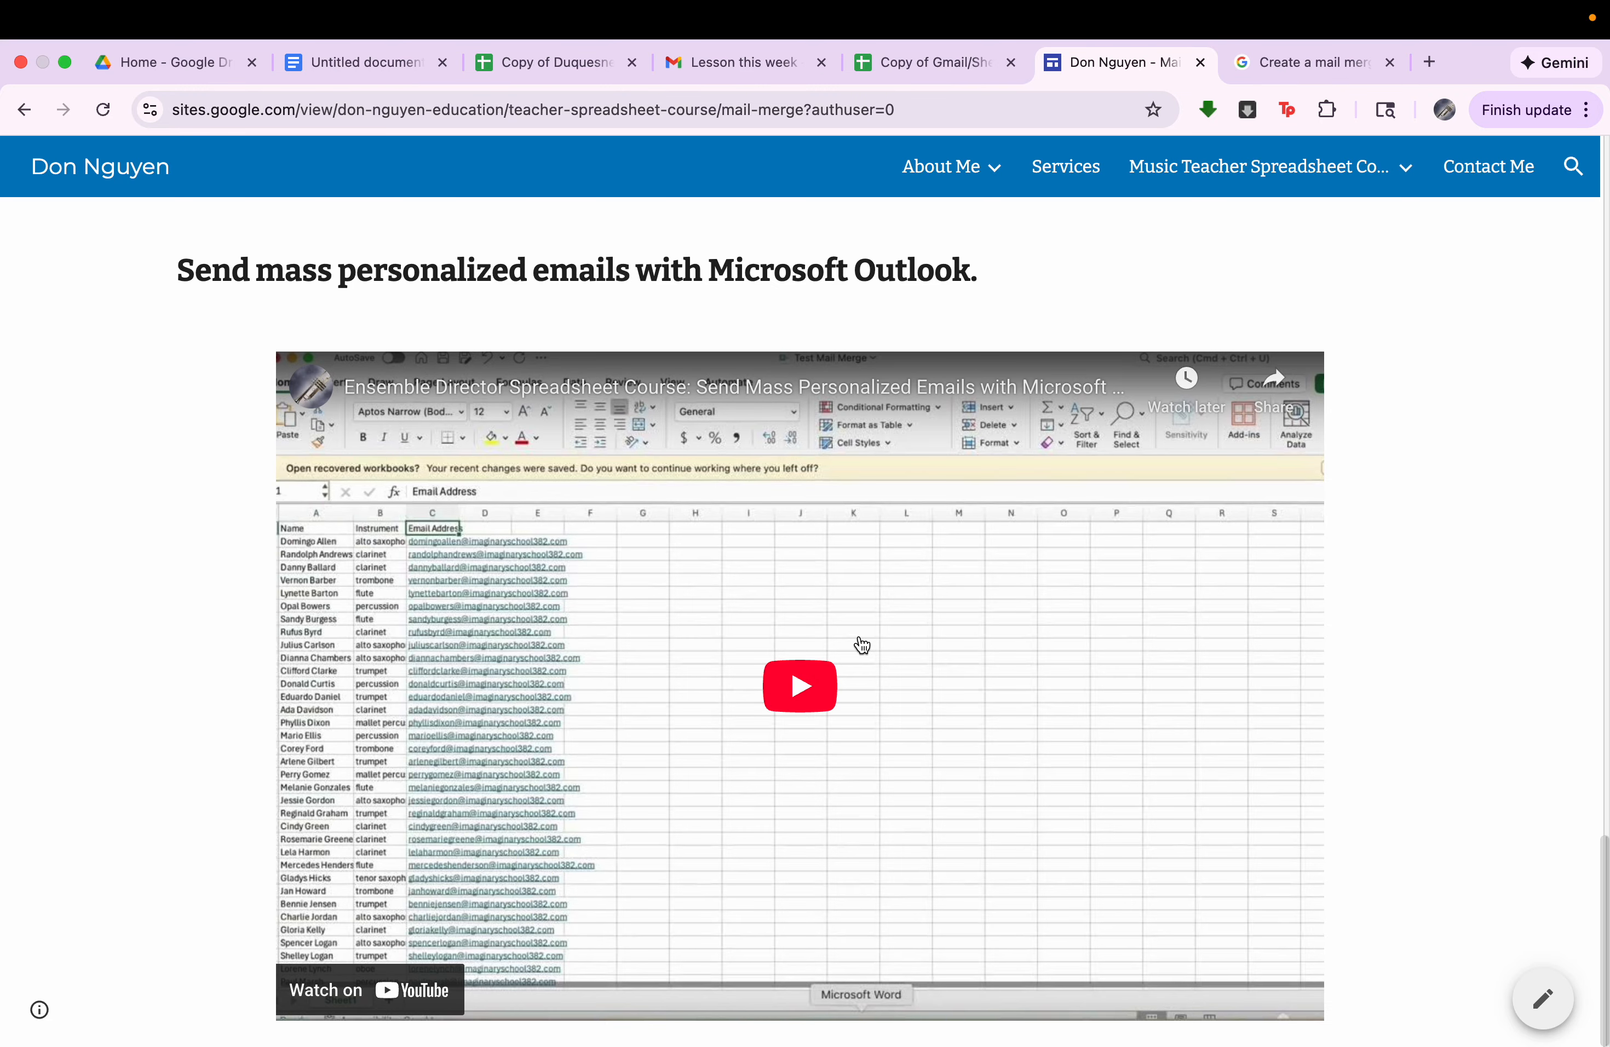
# Switch to Excel and open the recent workbook "Mail merge sample data".
pyautogui.hotkey('ctrl', 'Left')
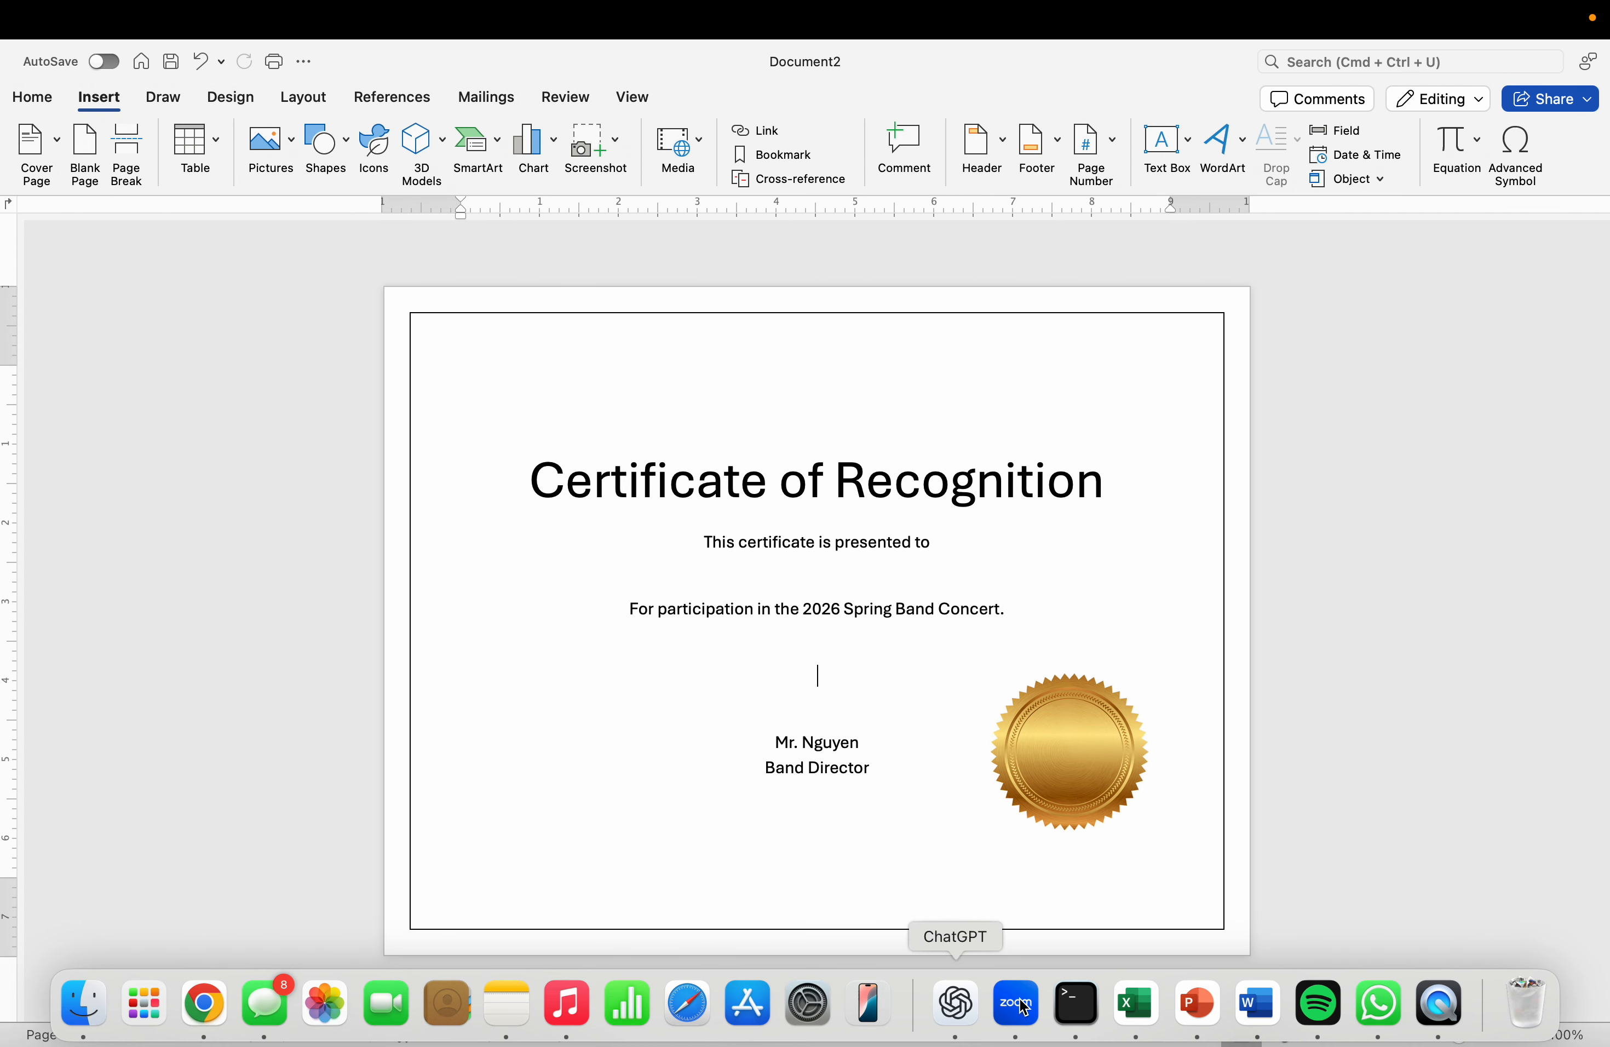
pyautogui.click(1137, 1006)
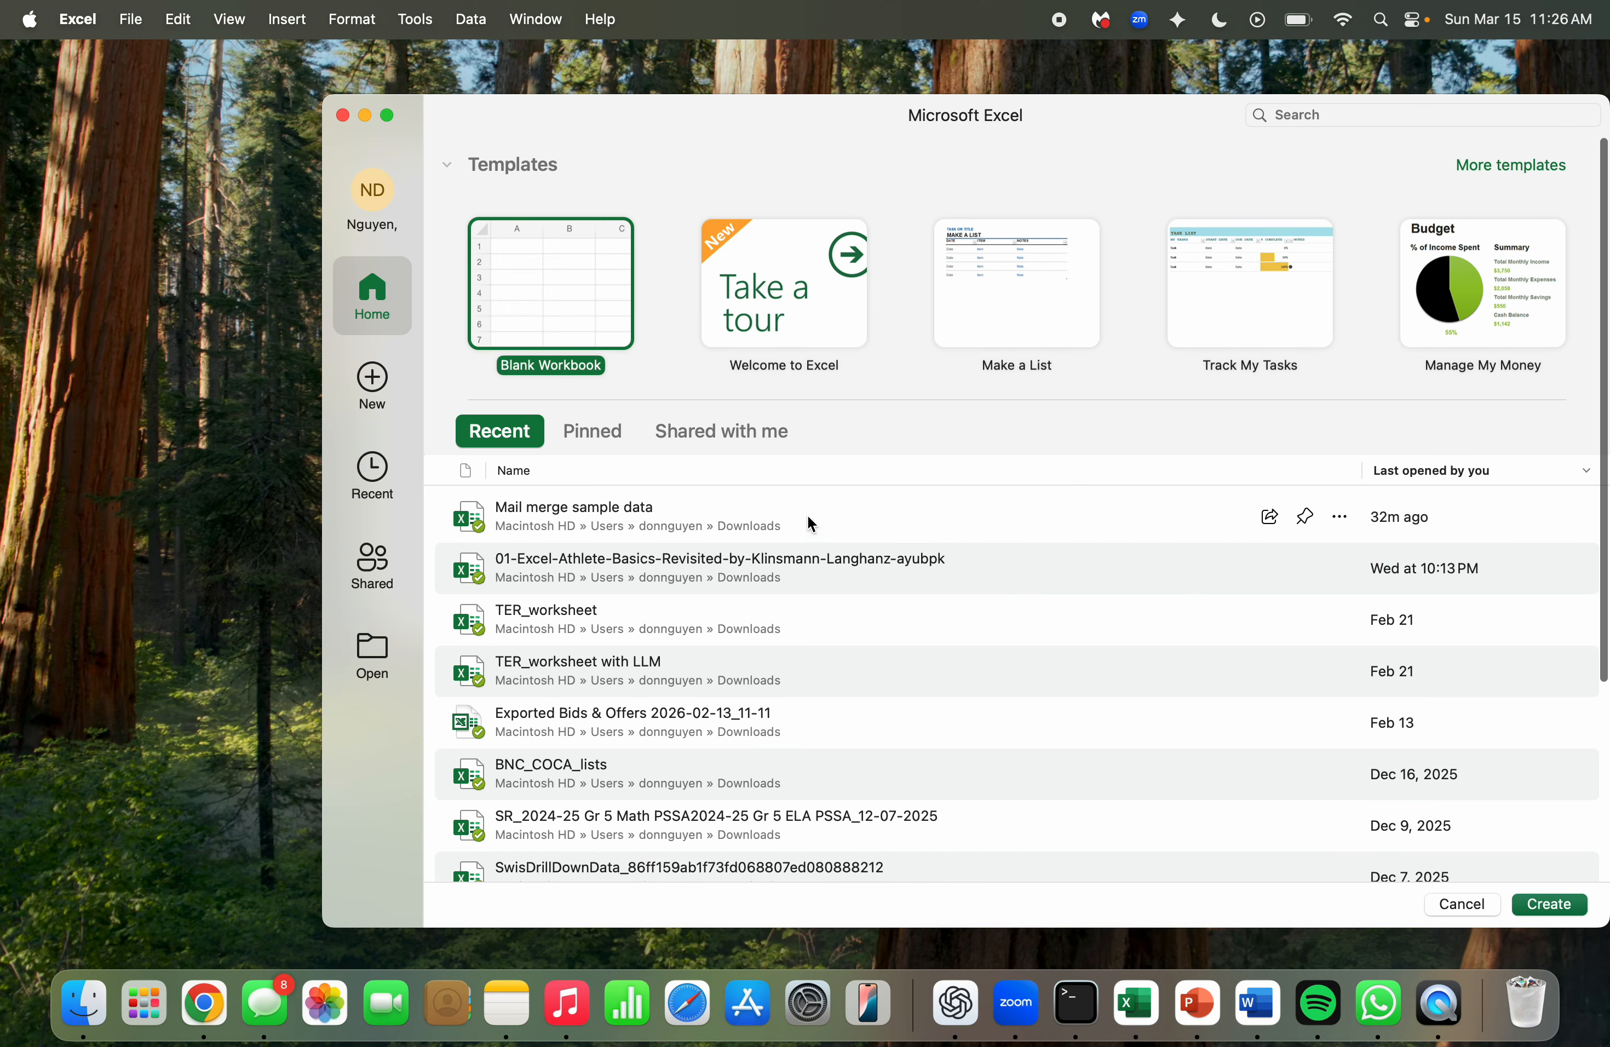
pyautogui.doubleClick(746, 511)
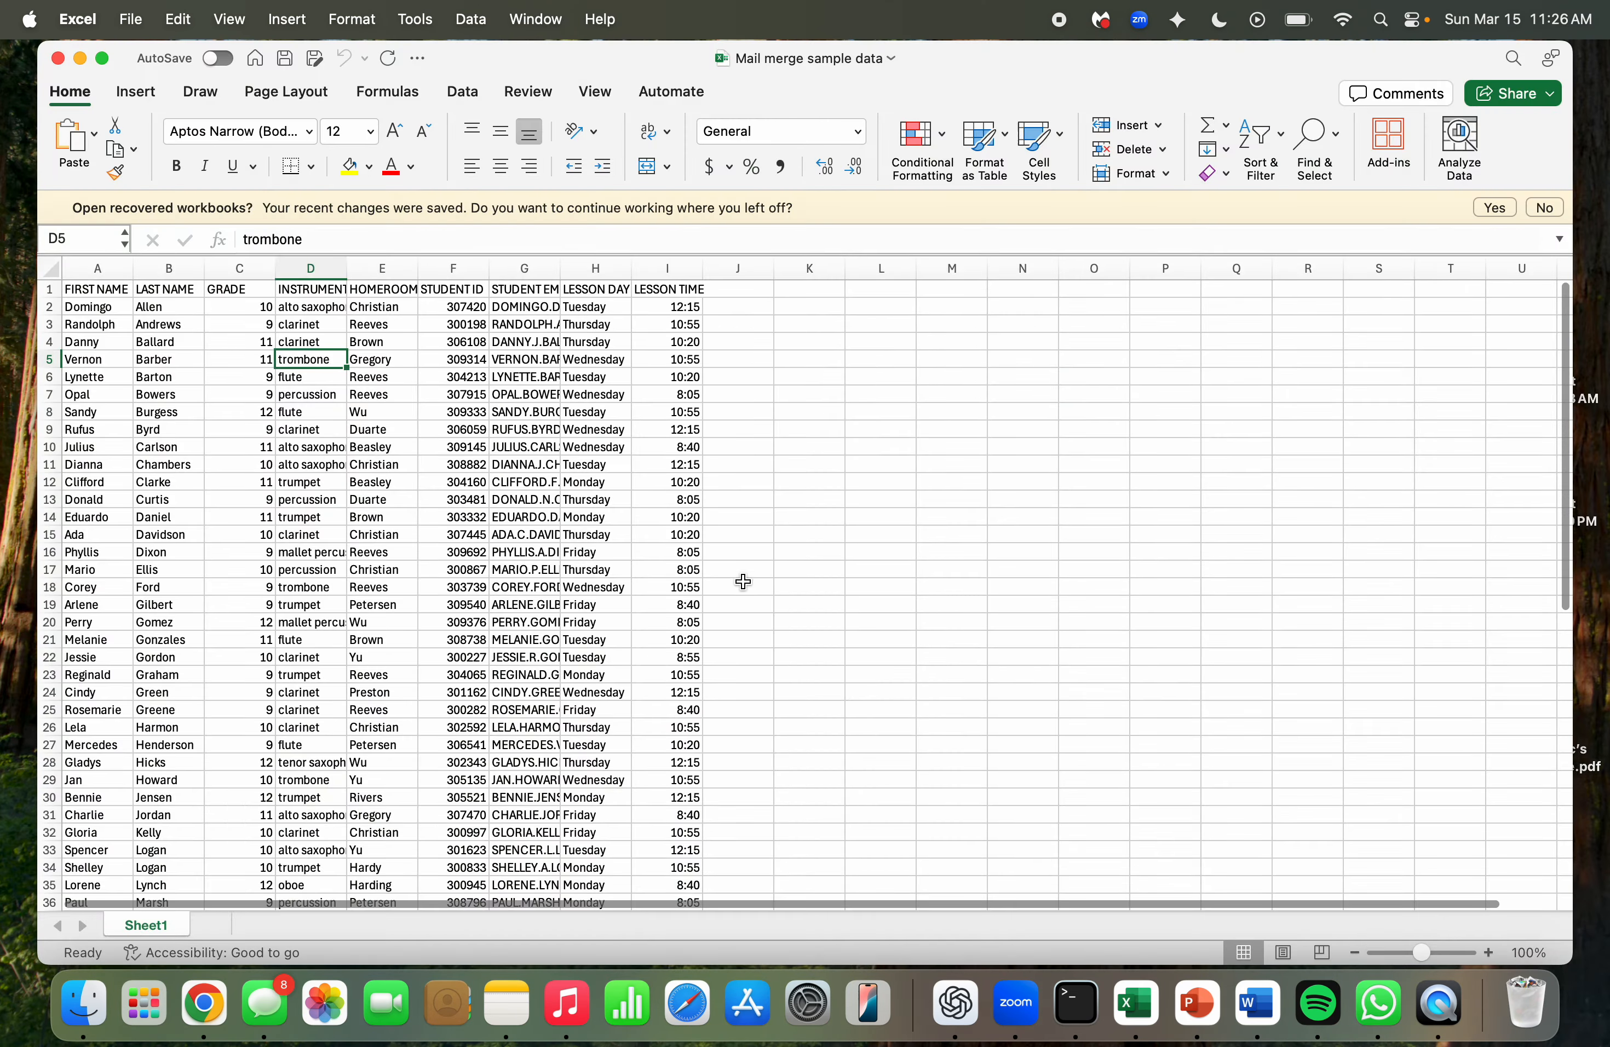
# Examine the sample data's first name, last name, grade and instrument columns in Sheet1.
pyautogui.scroll(-5, 707, 605)
pyautogui.scroll(5, 707, 605)
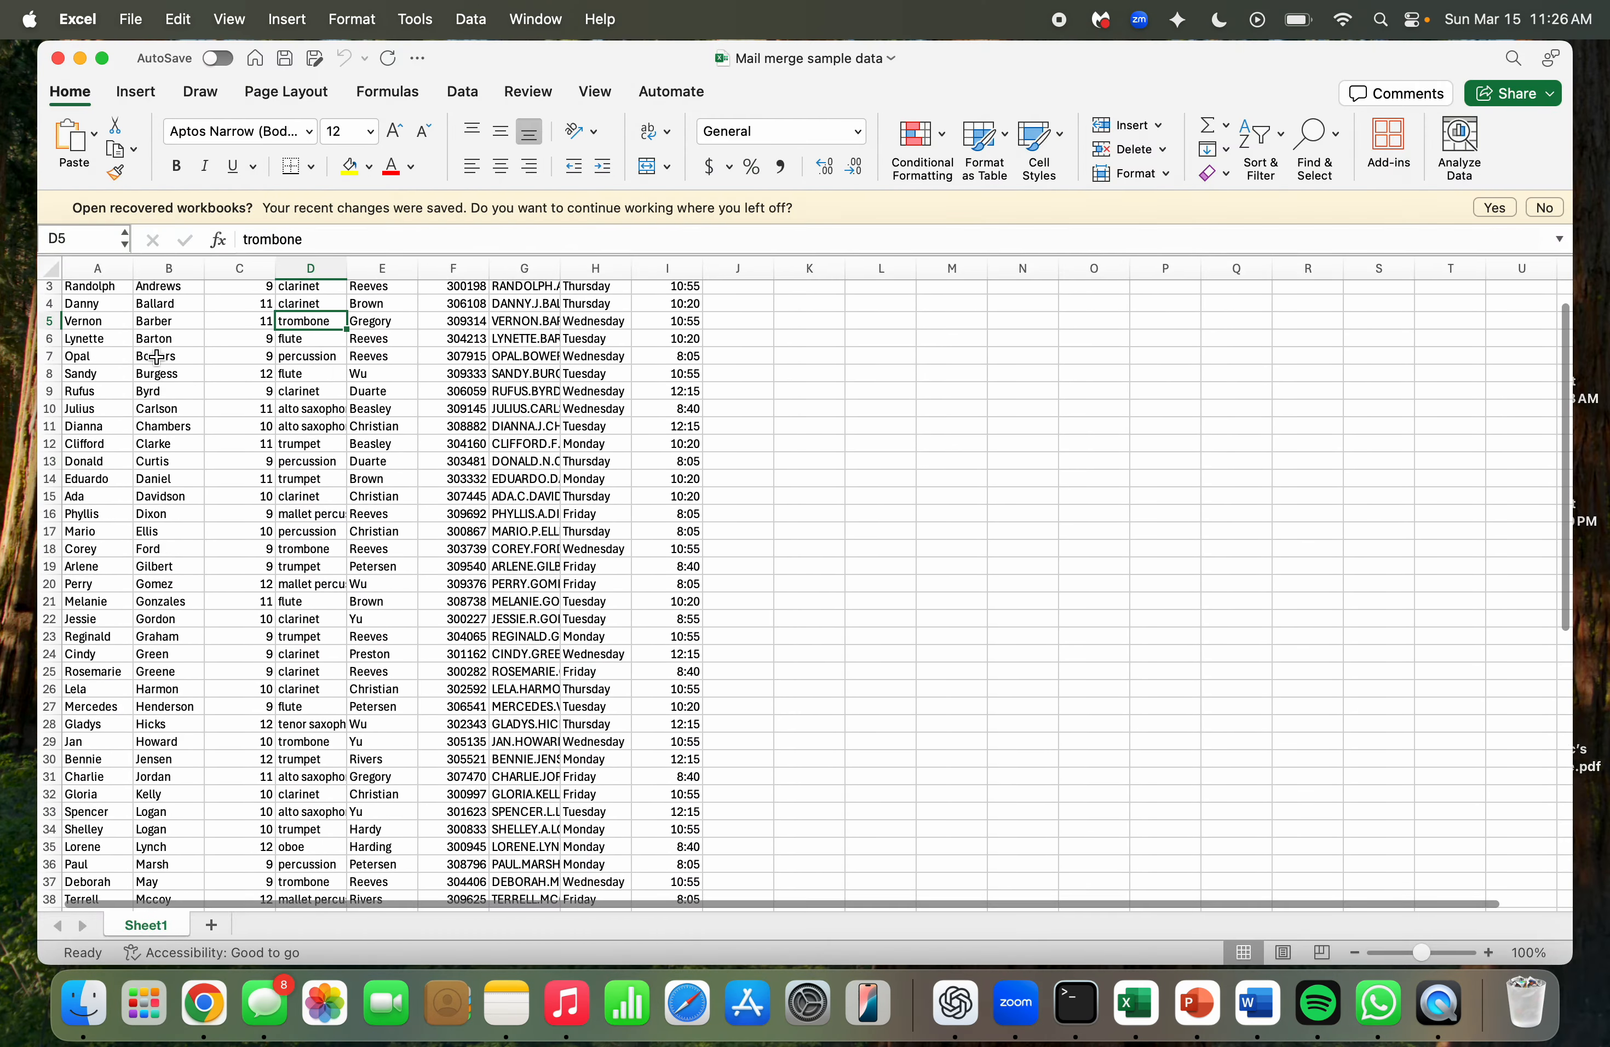
pyautogui.scroll(1, 151, 352)
pyautogui.scroll(-1, 98, 269)
pyautogui.click(98, 269)
pyautogui.click(169, 269)
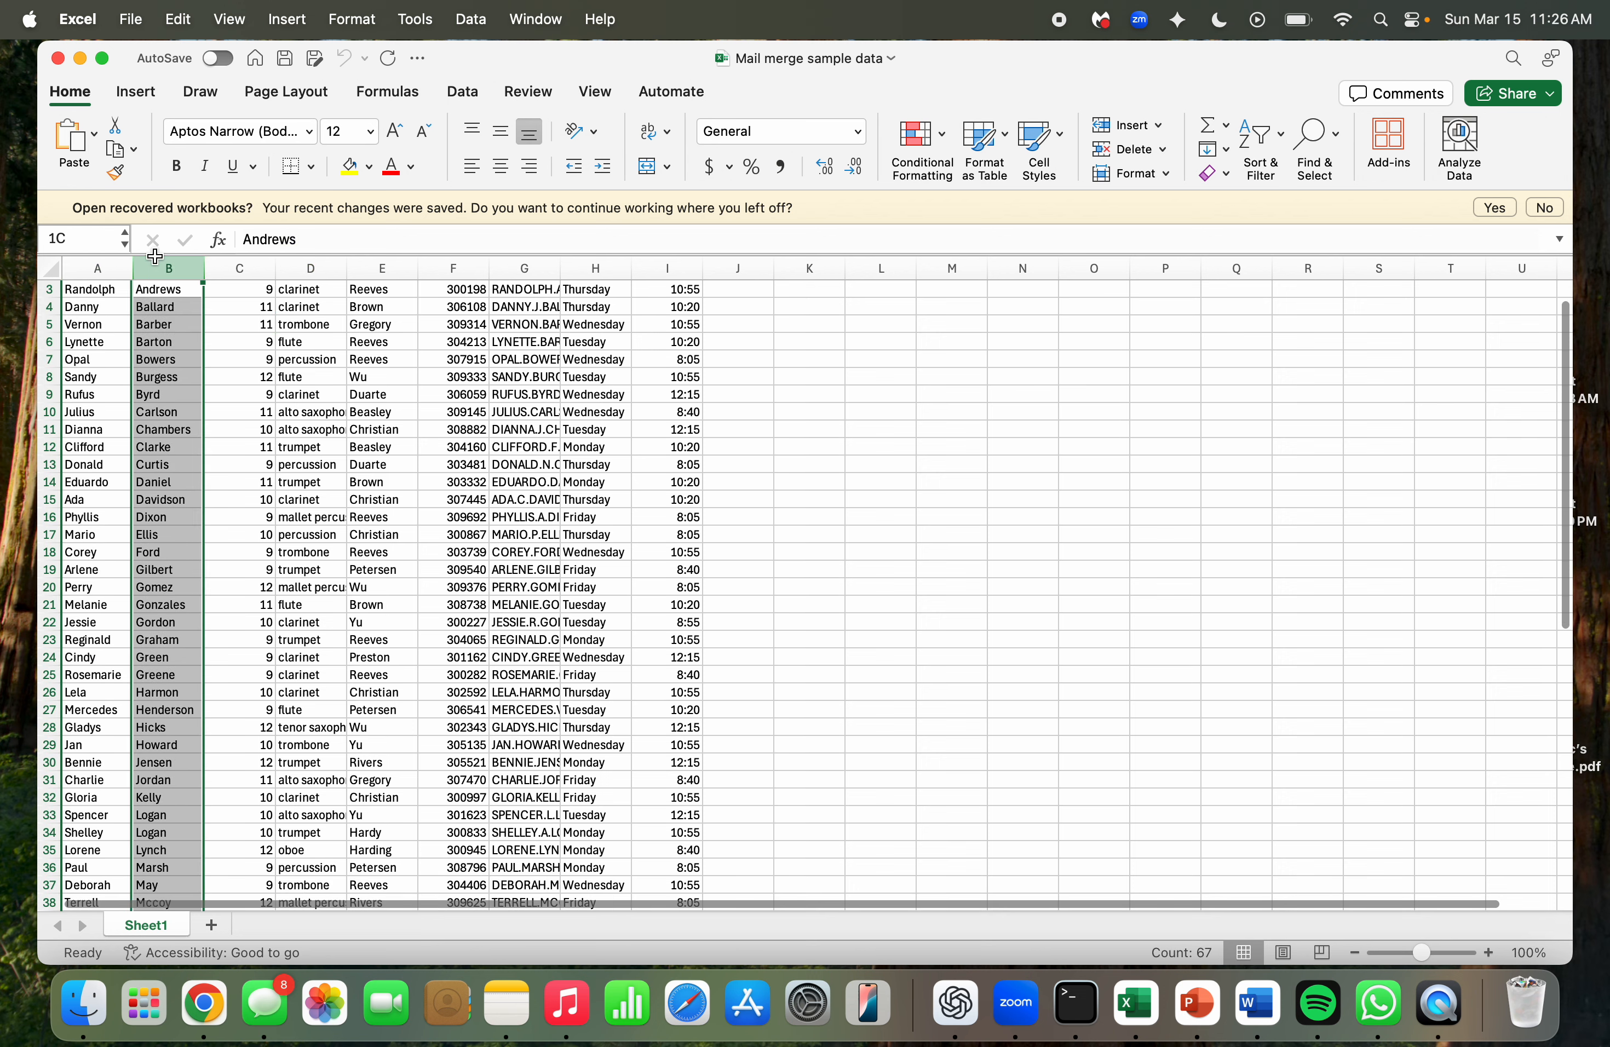
pyautogui.scroll(1, 169, 272)
pyautogui.click(258, 271)
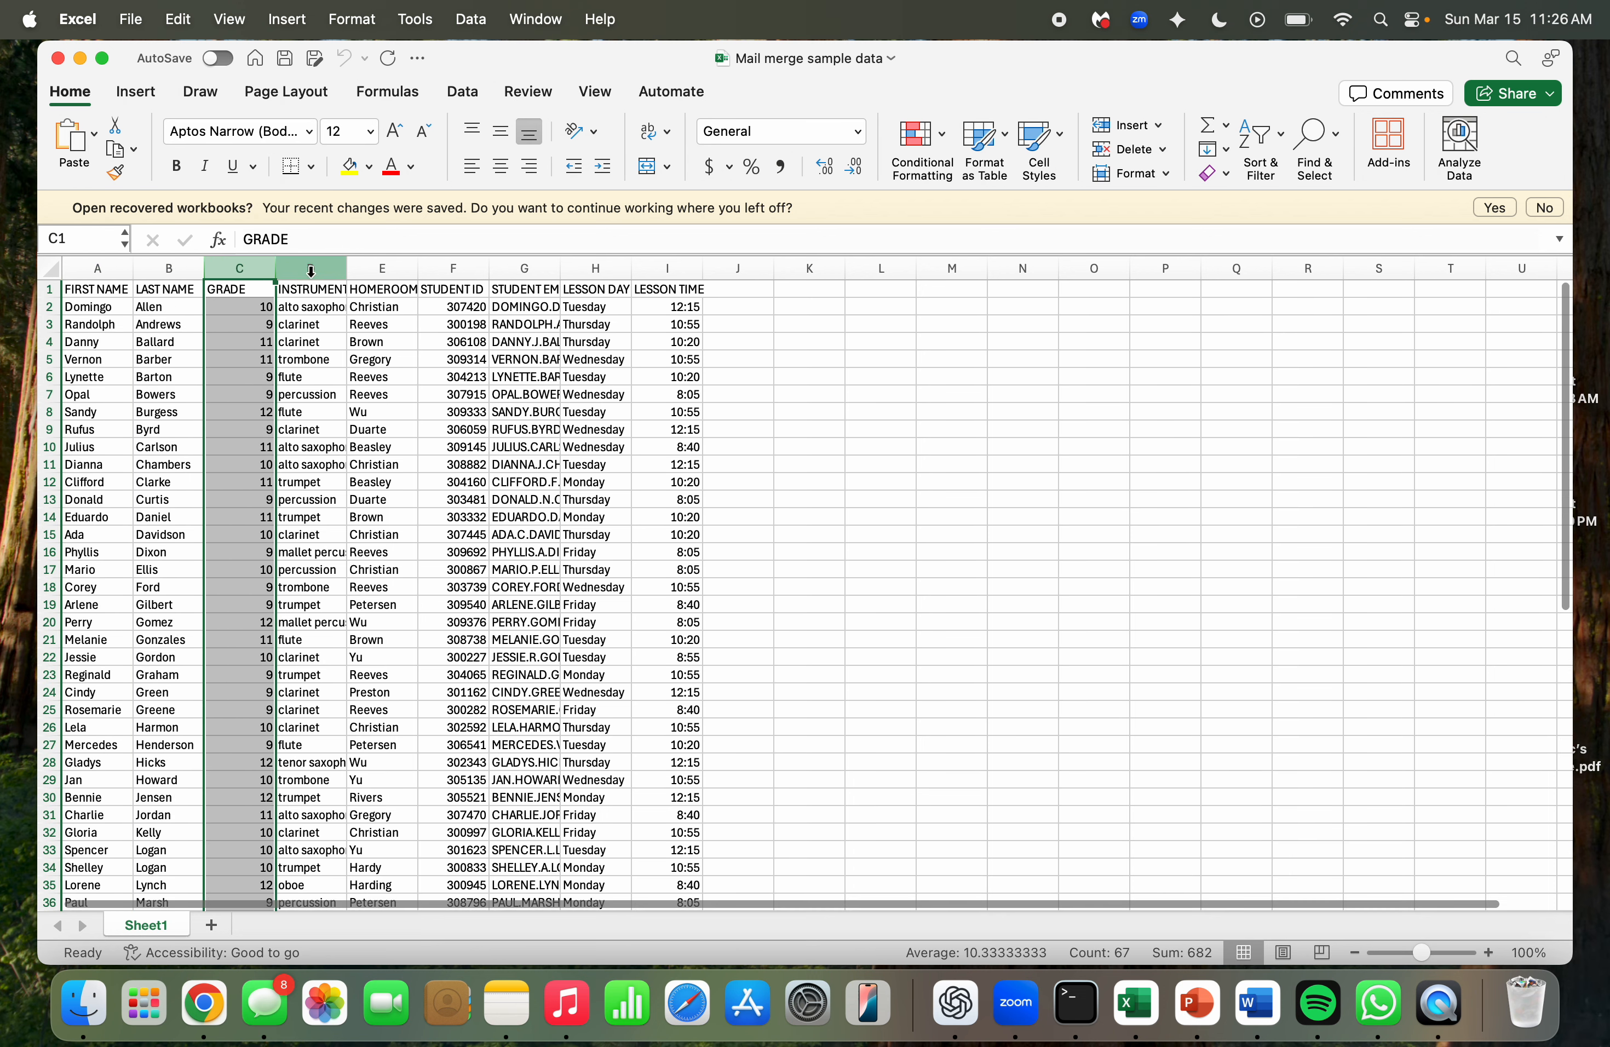
pyautogui.click(333, 269)
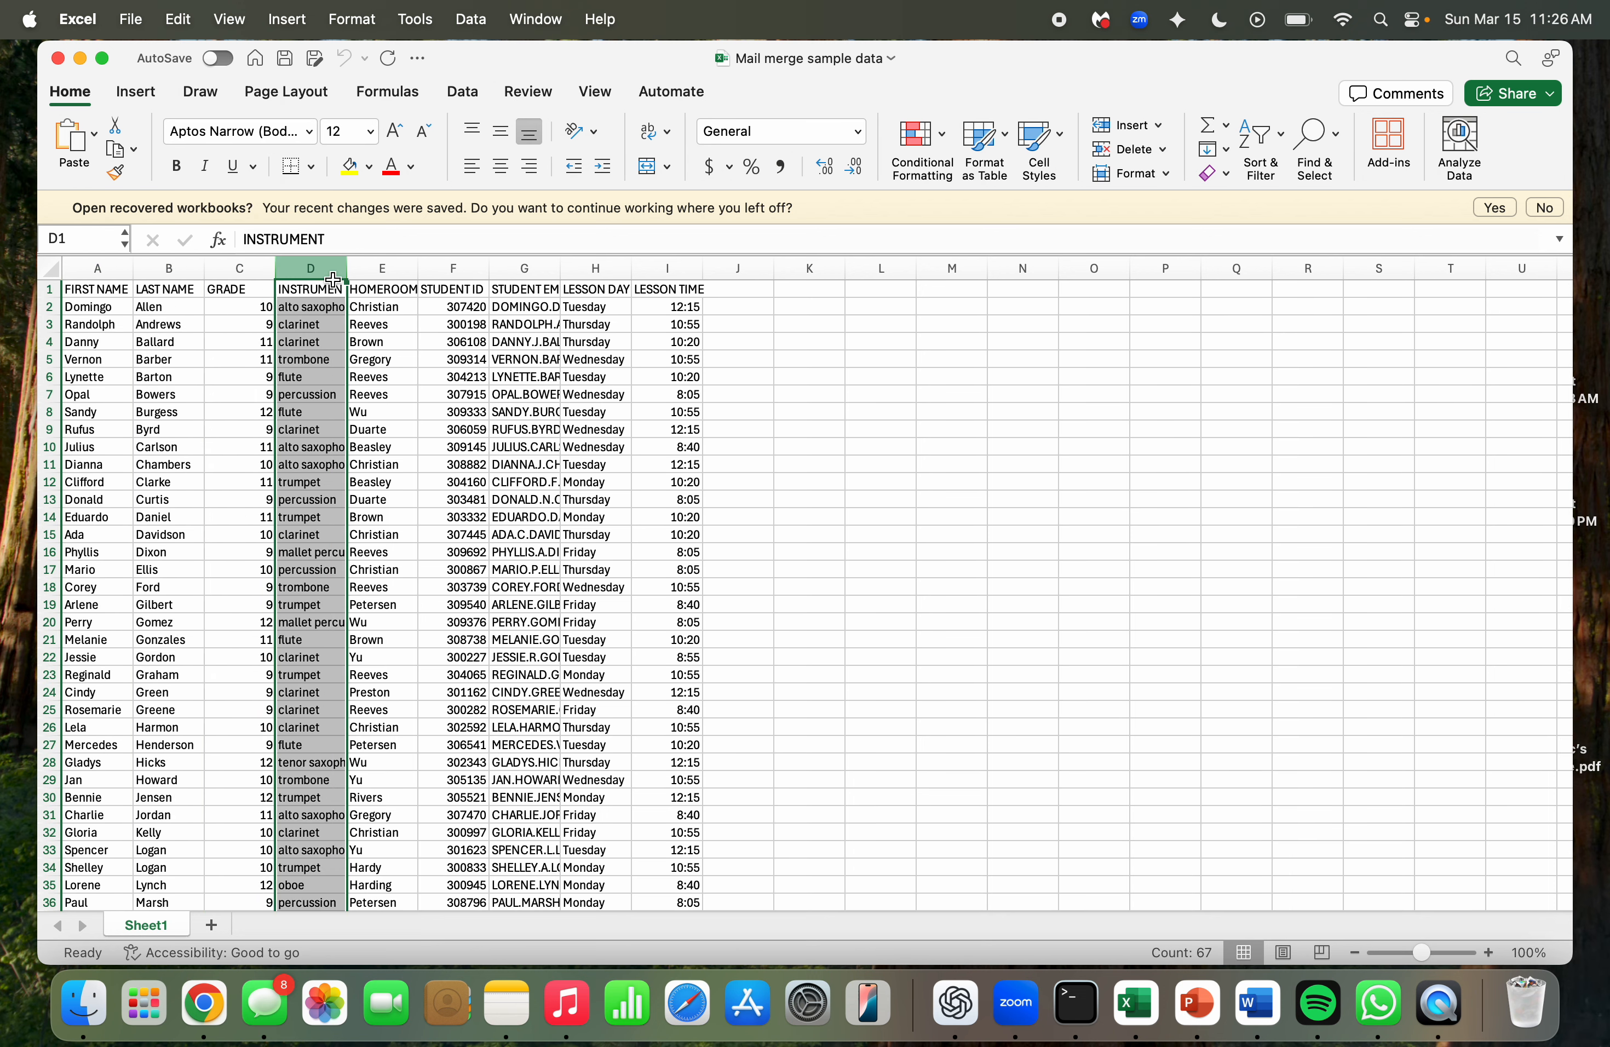
pyautogui.click(468, 462)
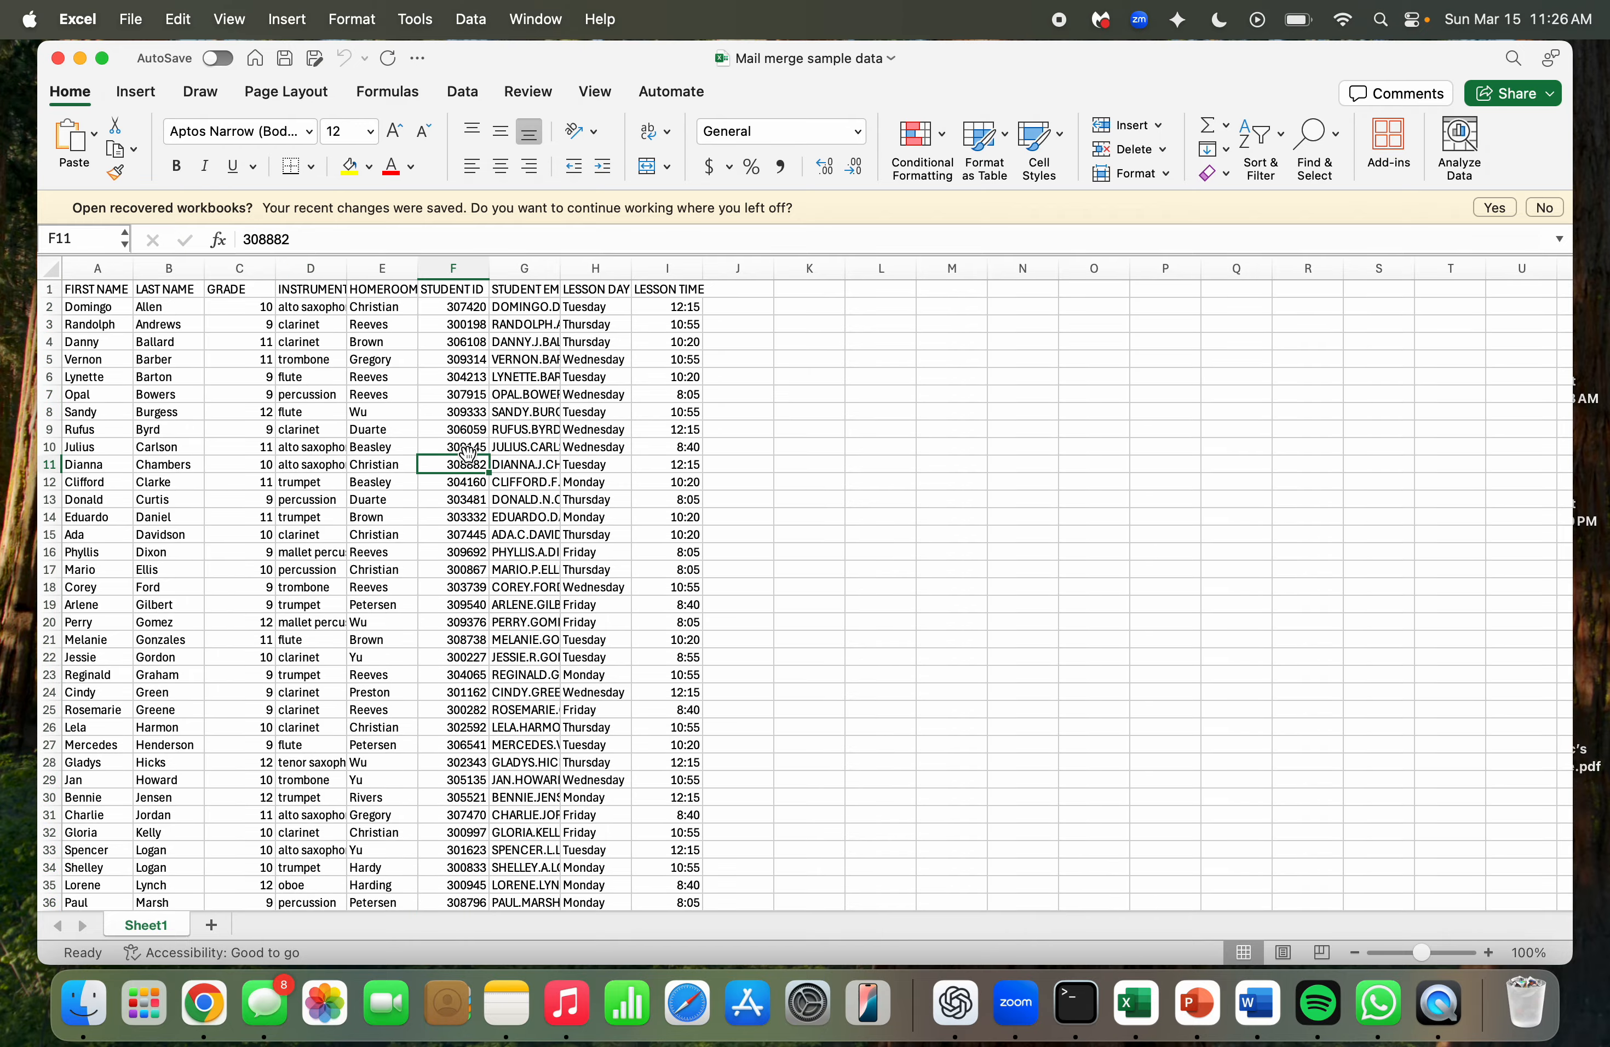
# Switch to the Word certificate and move two blank lines from below to above the "For participation in the 2026 Spring Band Concert." line.
pyautogui.hotkey('ctrl', 'Right')
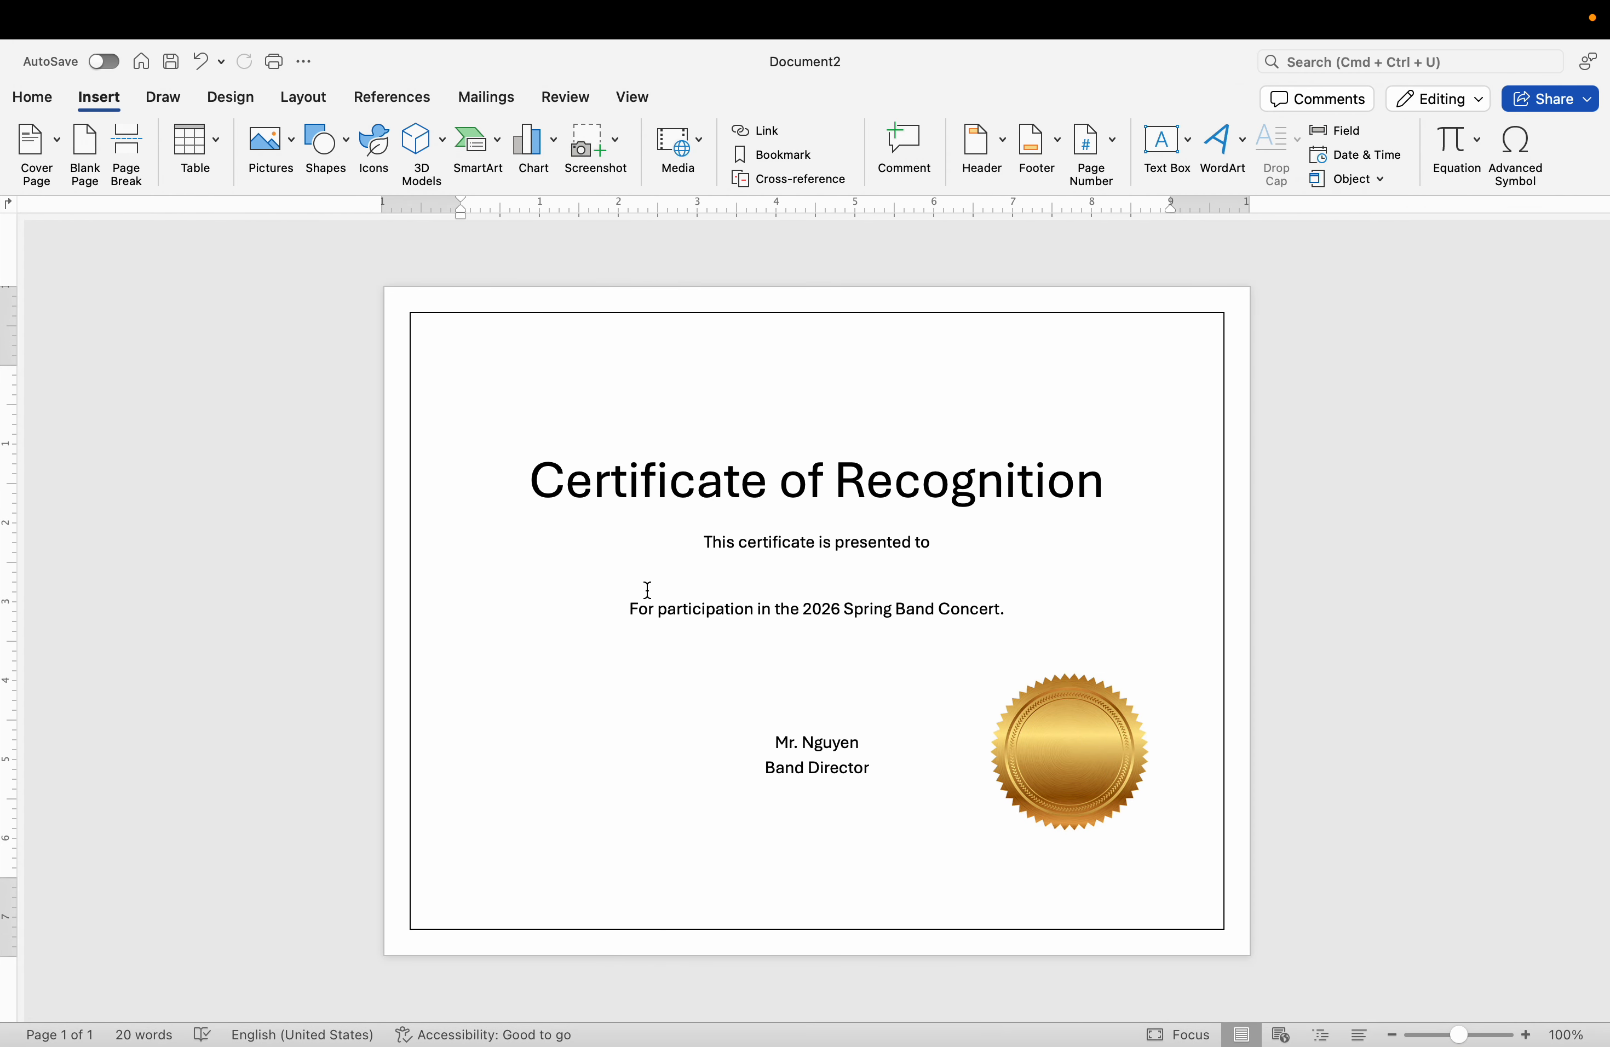
pyautogui.press('BackSpace')
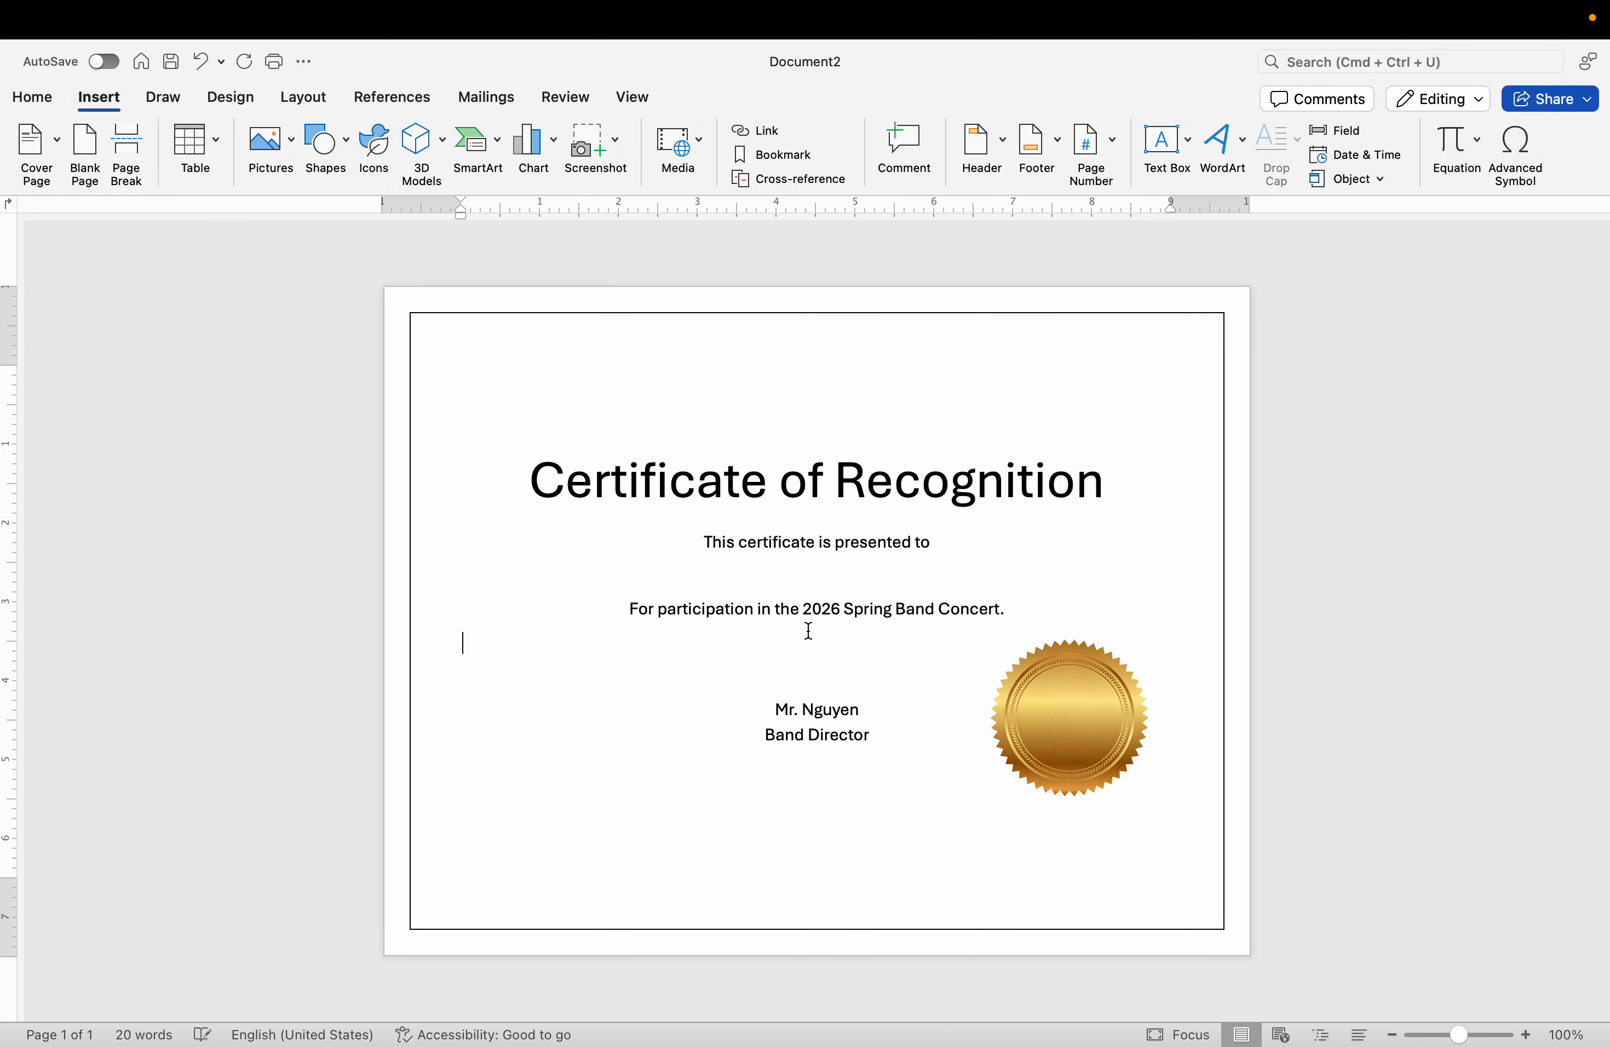
pyautogui.press('BackSpace')
pyautogui.press('Return')
pyautogui.press('Return')
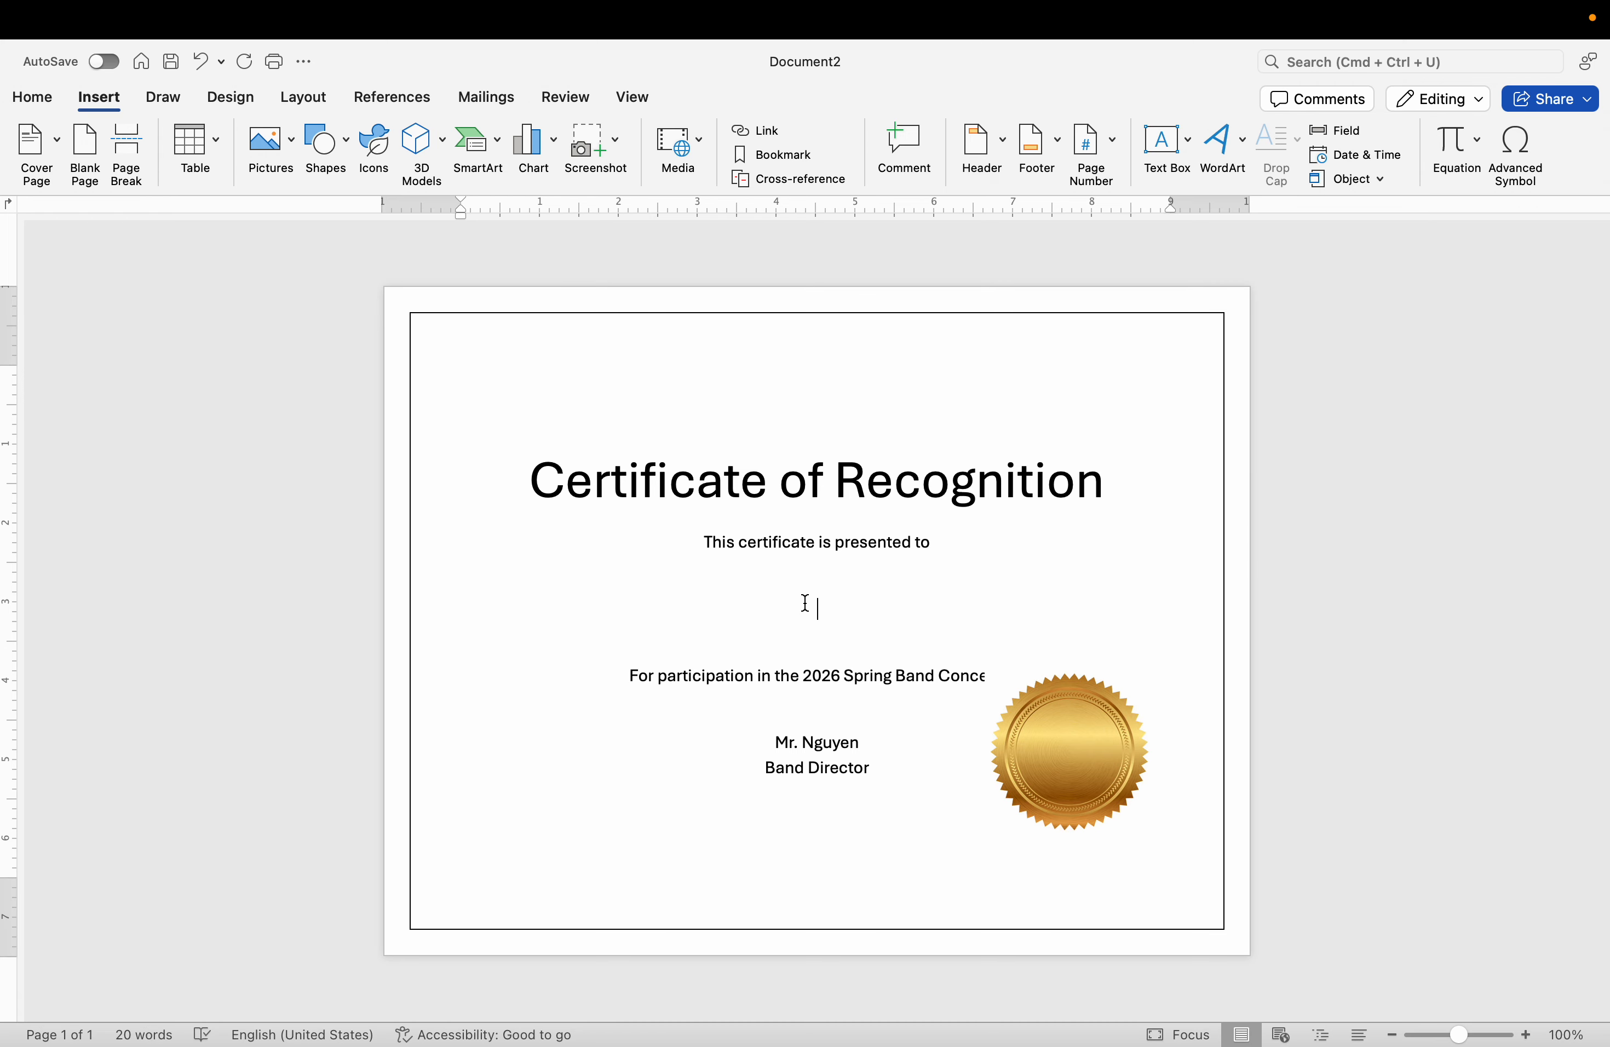
# Use the existing list "Mail merge sample data.xlsx" from Downloads as the certificate's recipients, taking the entire worksheet of Sheet1.
pyautogui.click(513, 105)
pyautogui.click(243, 163)
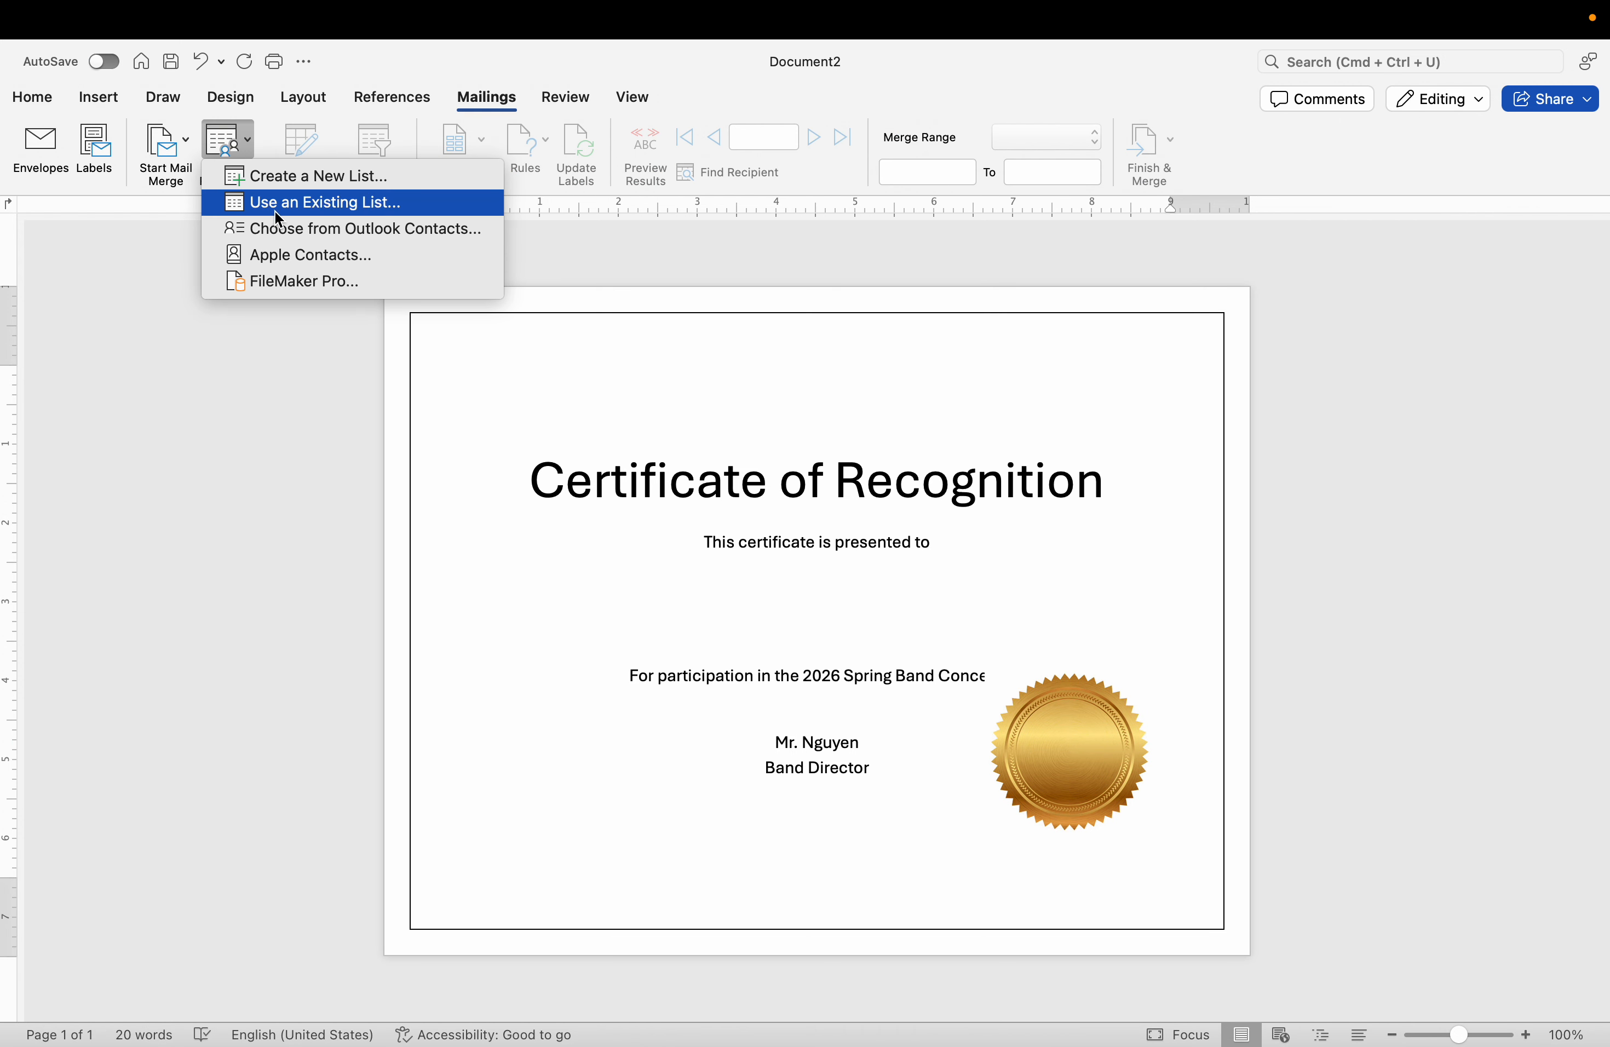
pyautogui.click(276, 211)
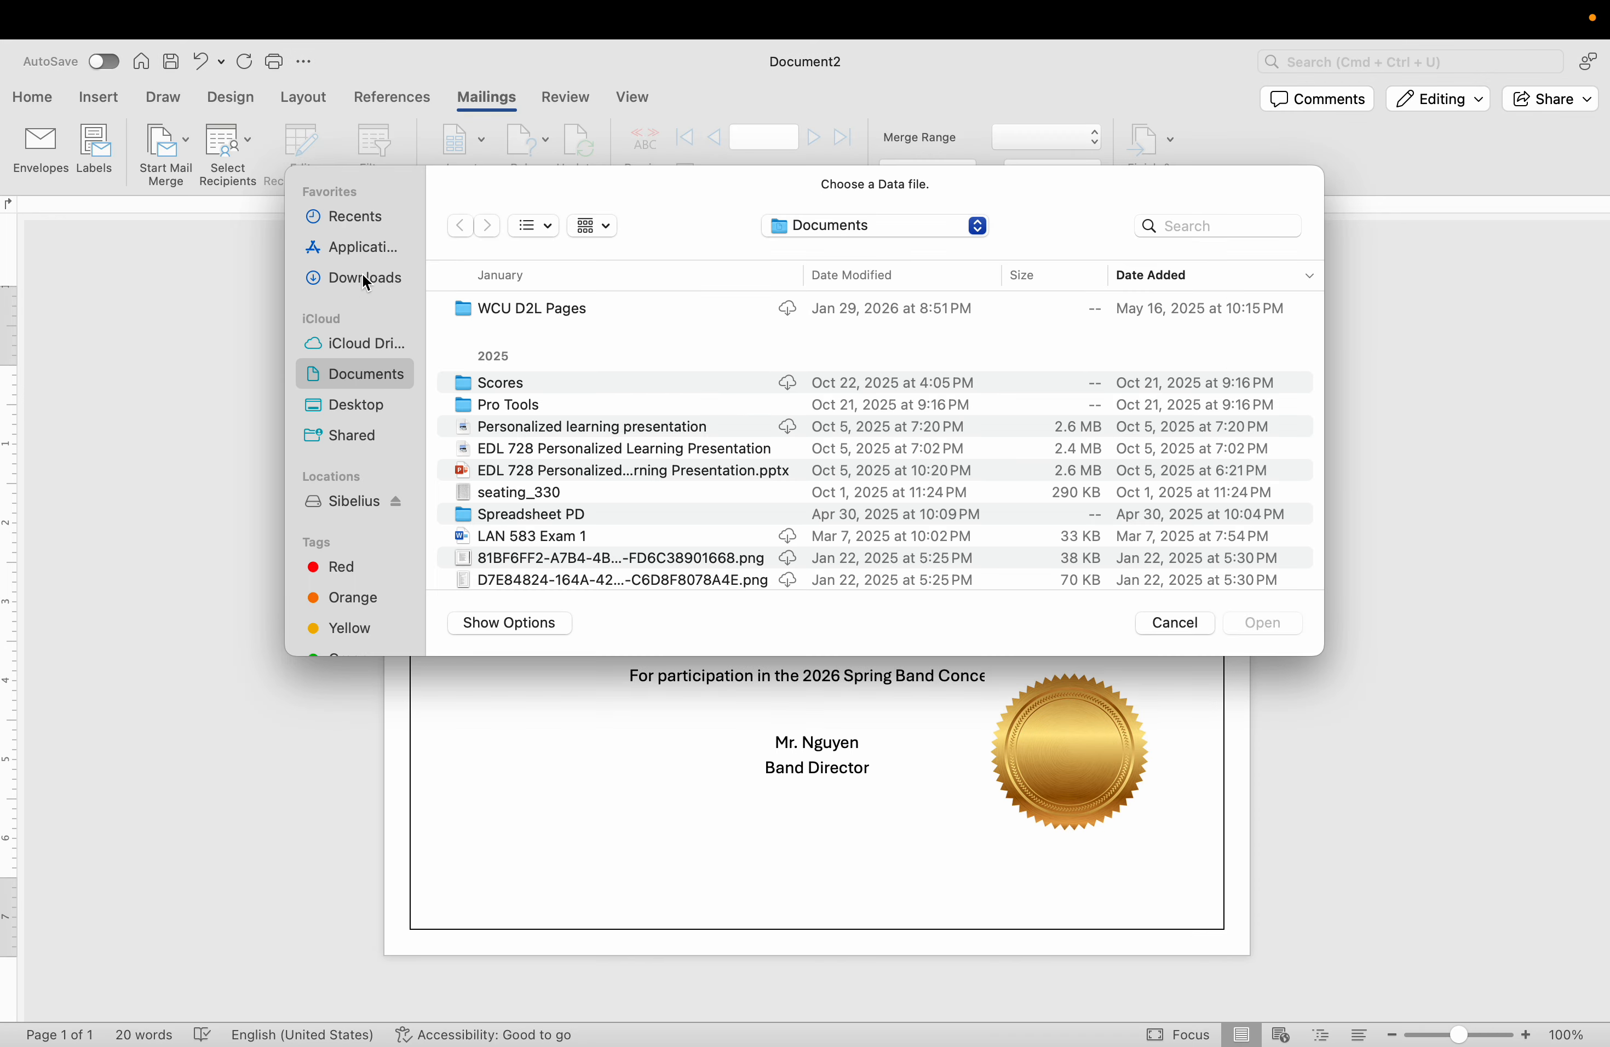
pyautogui.click(365, 279)
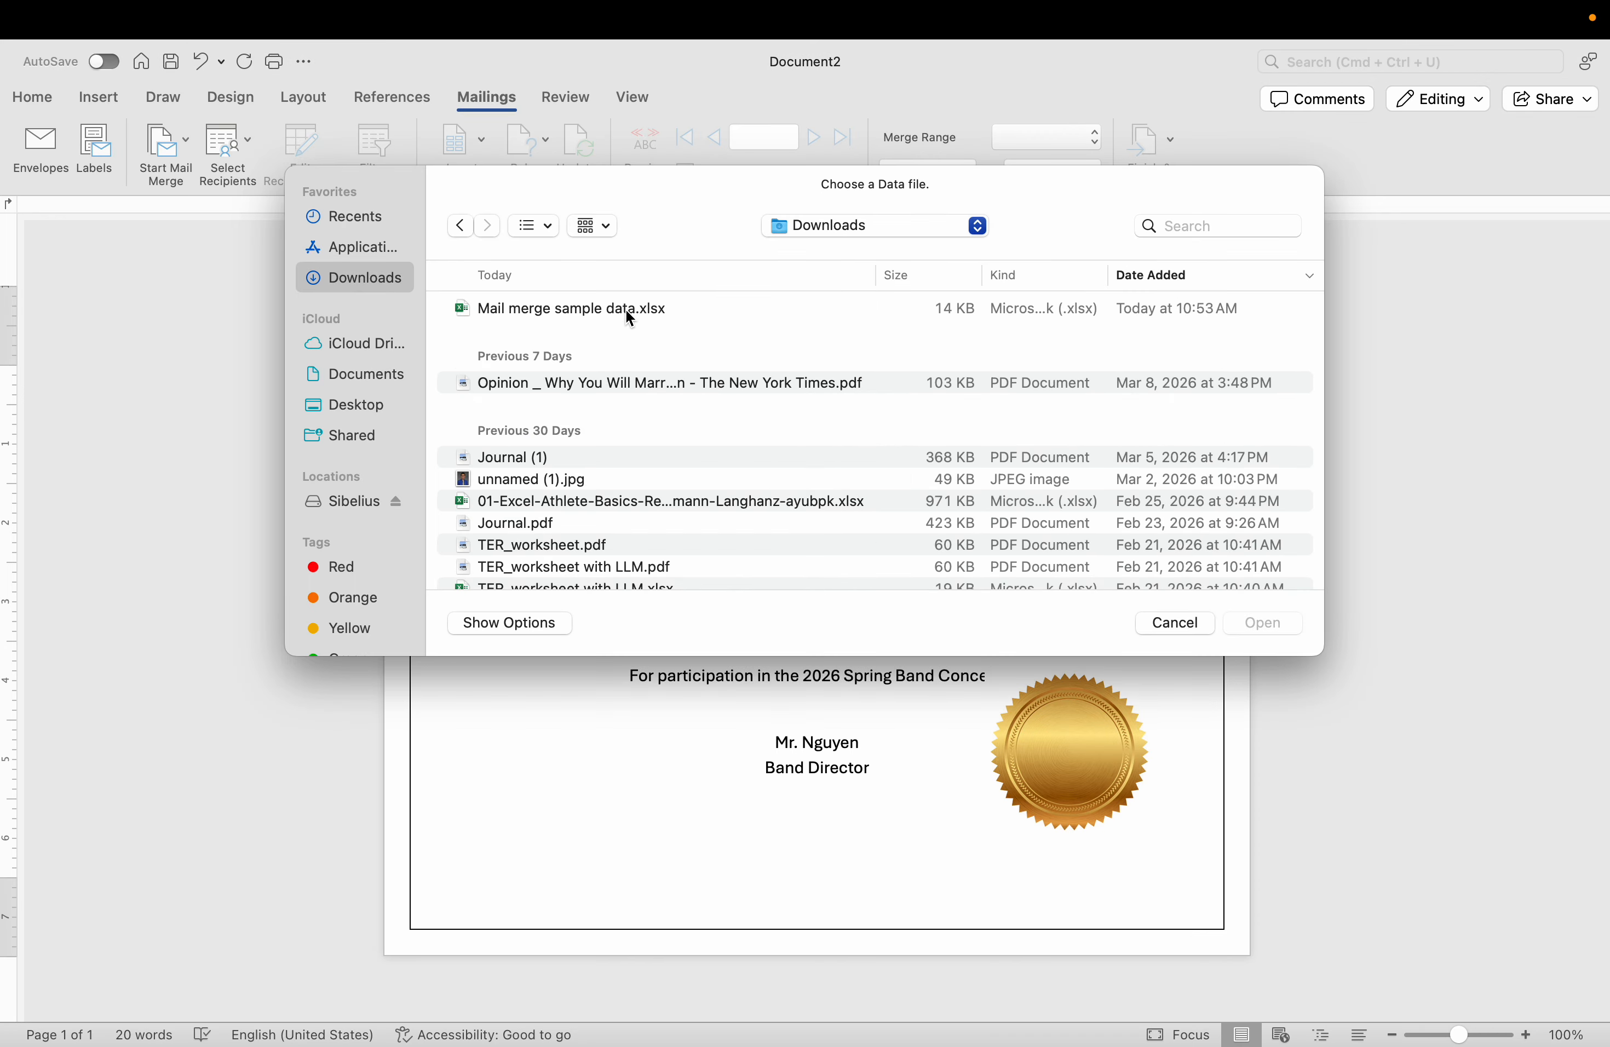
pyautogui.click(629, 318)
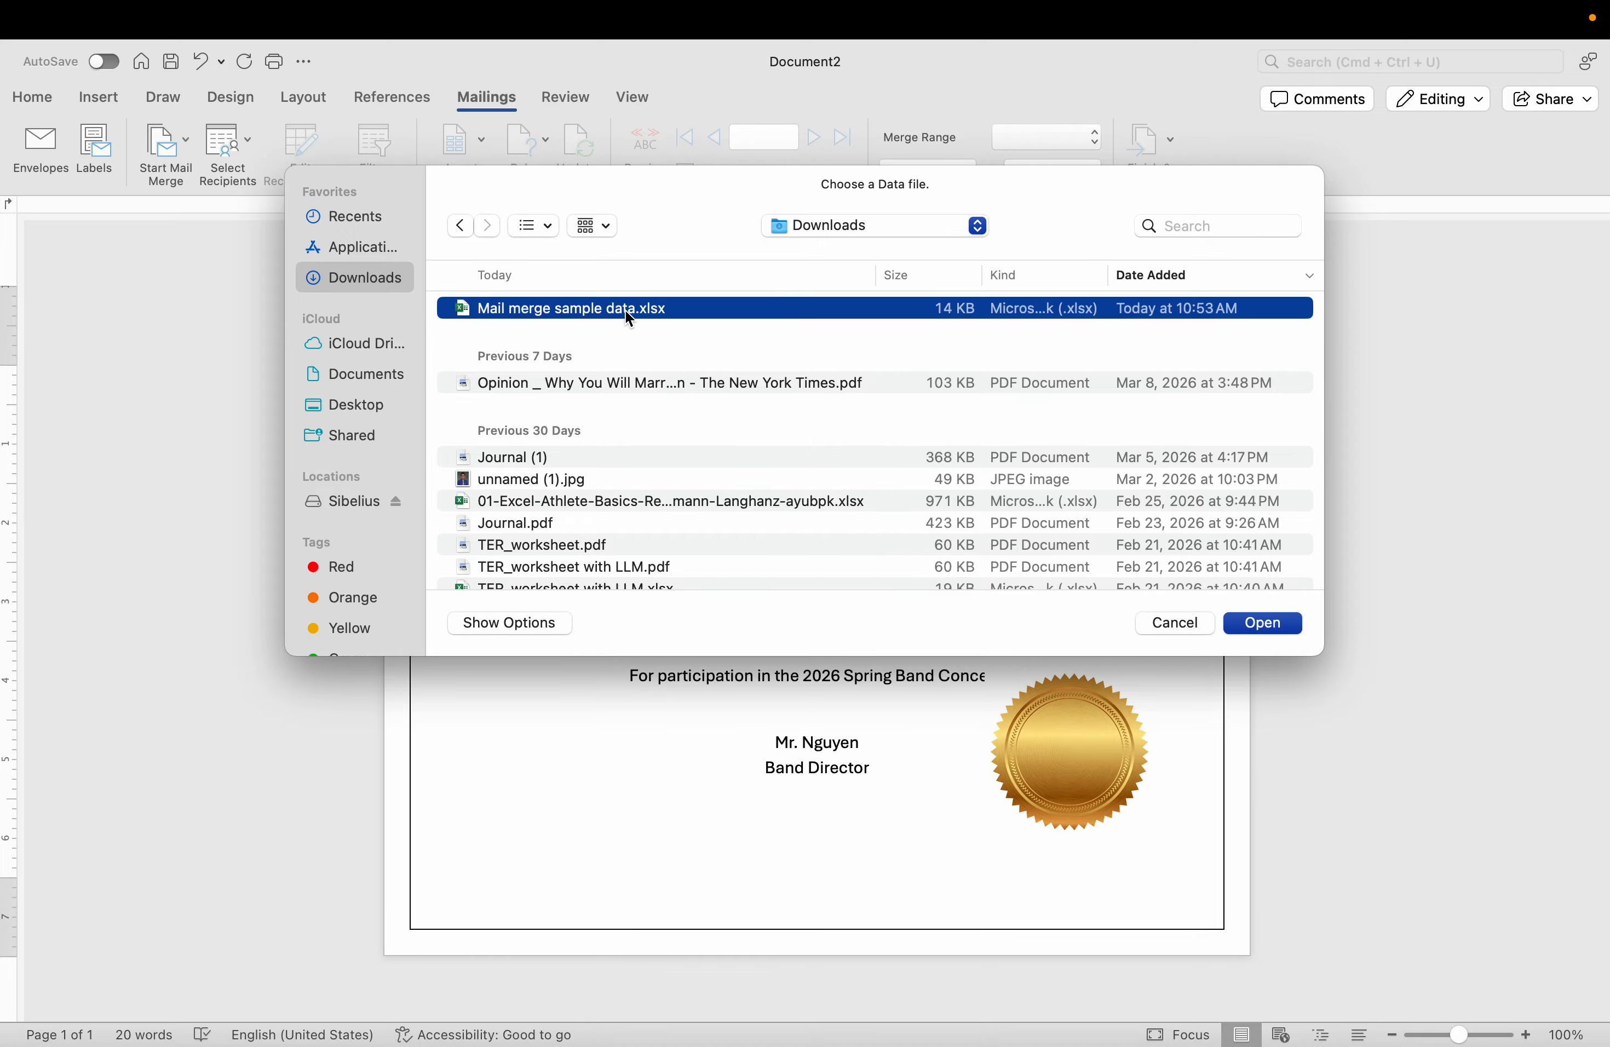
pyautogui.click(1286, 629)
pyautogui.click(1266, 629)
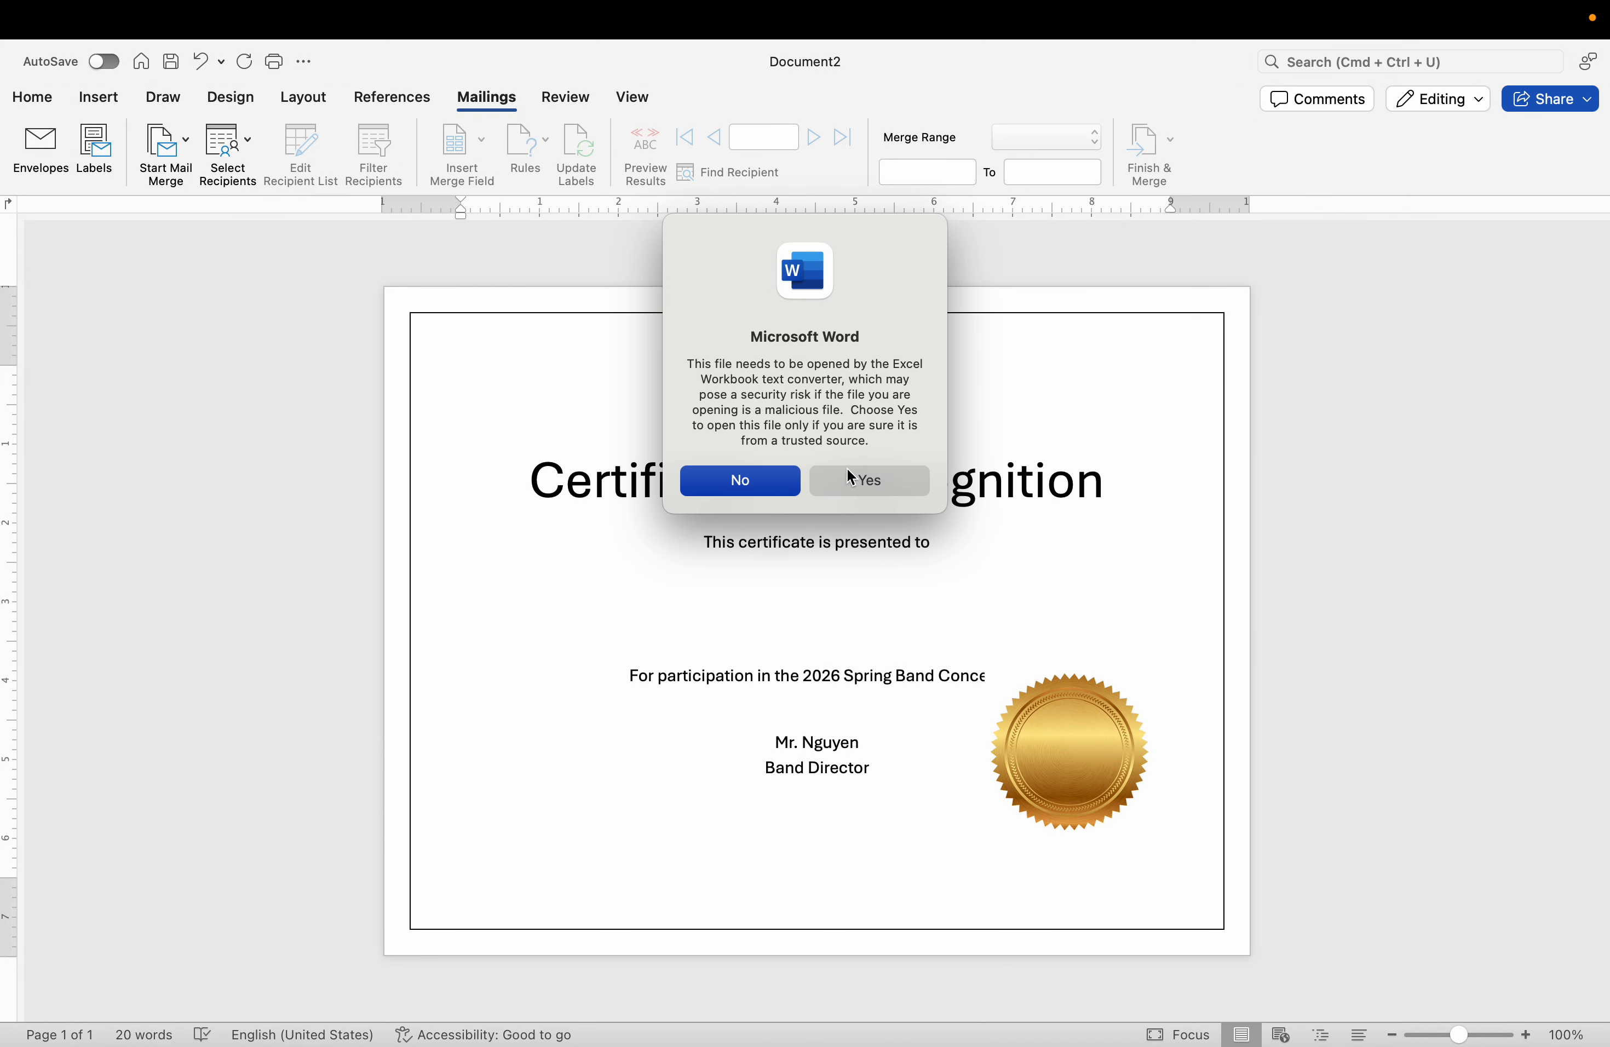
pyautogui.click(863, 479)
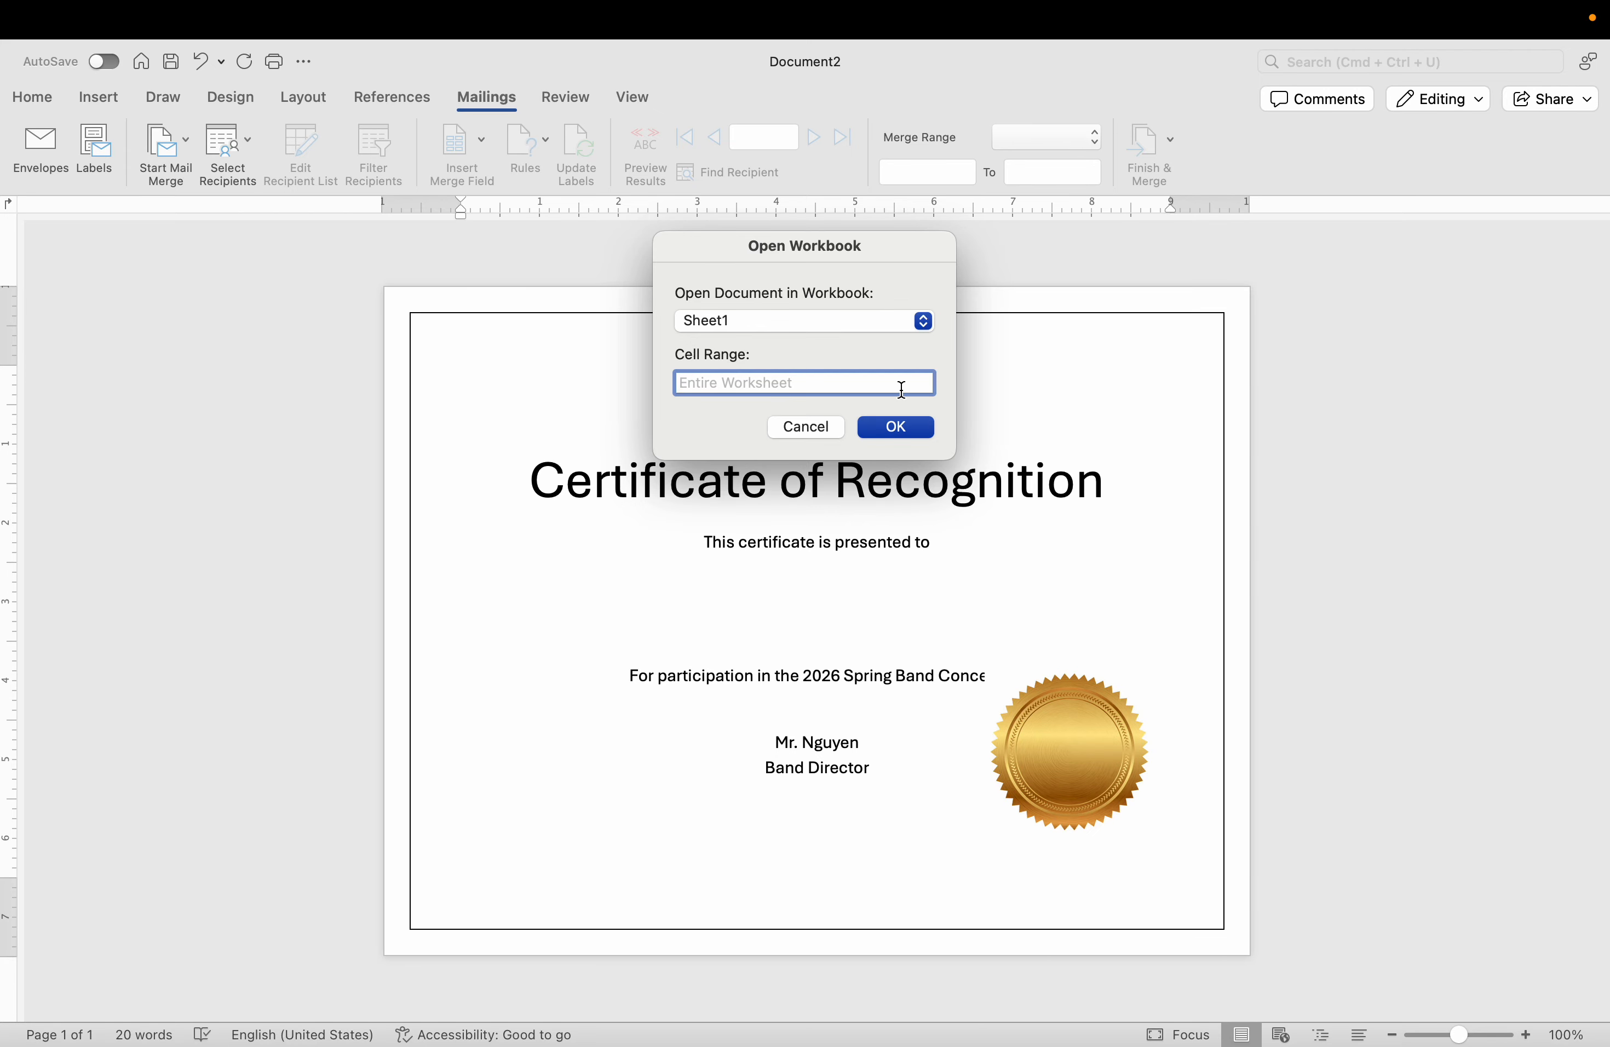
pyautogui.click(895, 426)
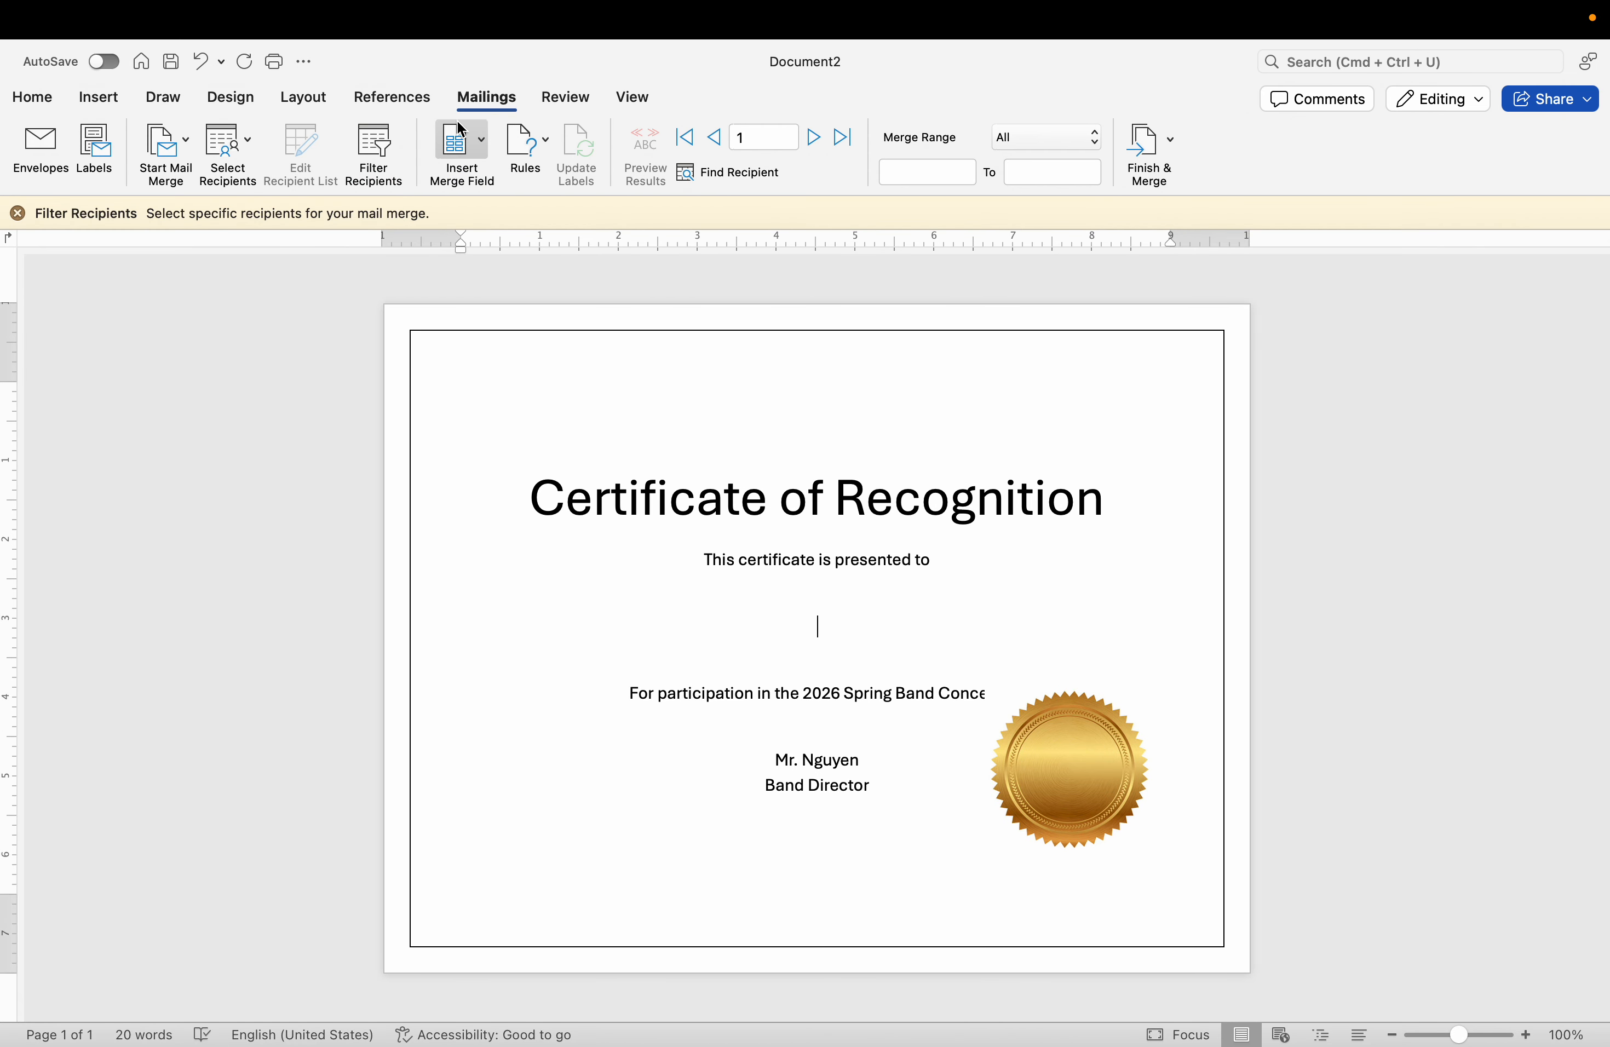
# Compare the certificate's available merge fields with the column headers in the Excel sample data, and return to the Word certificate.
pyautogui.click(471, 144)
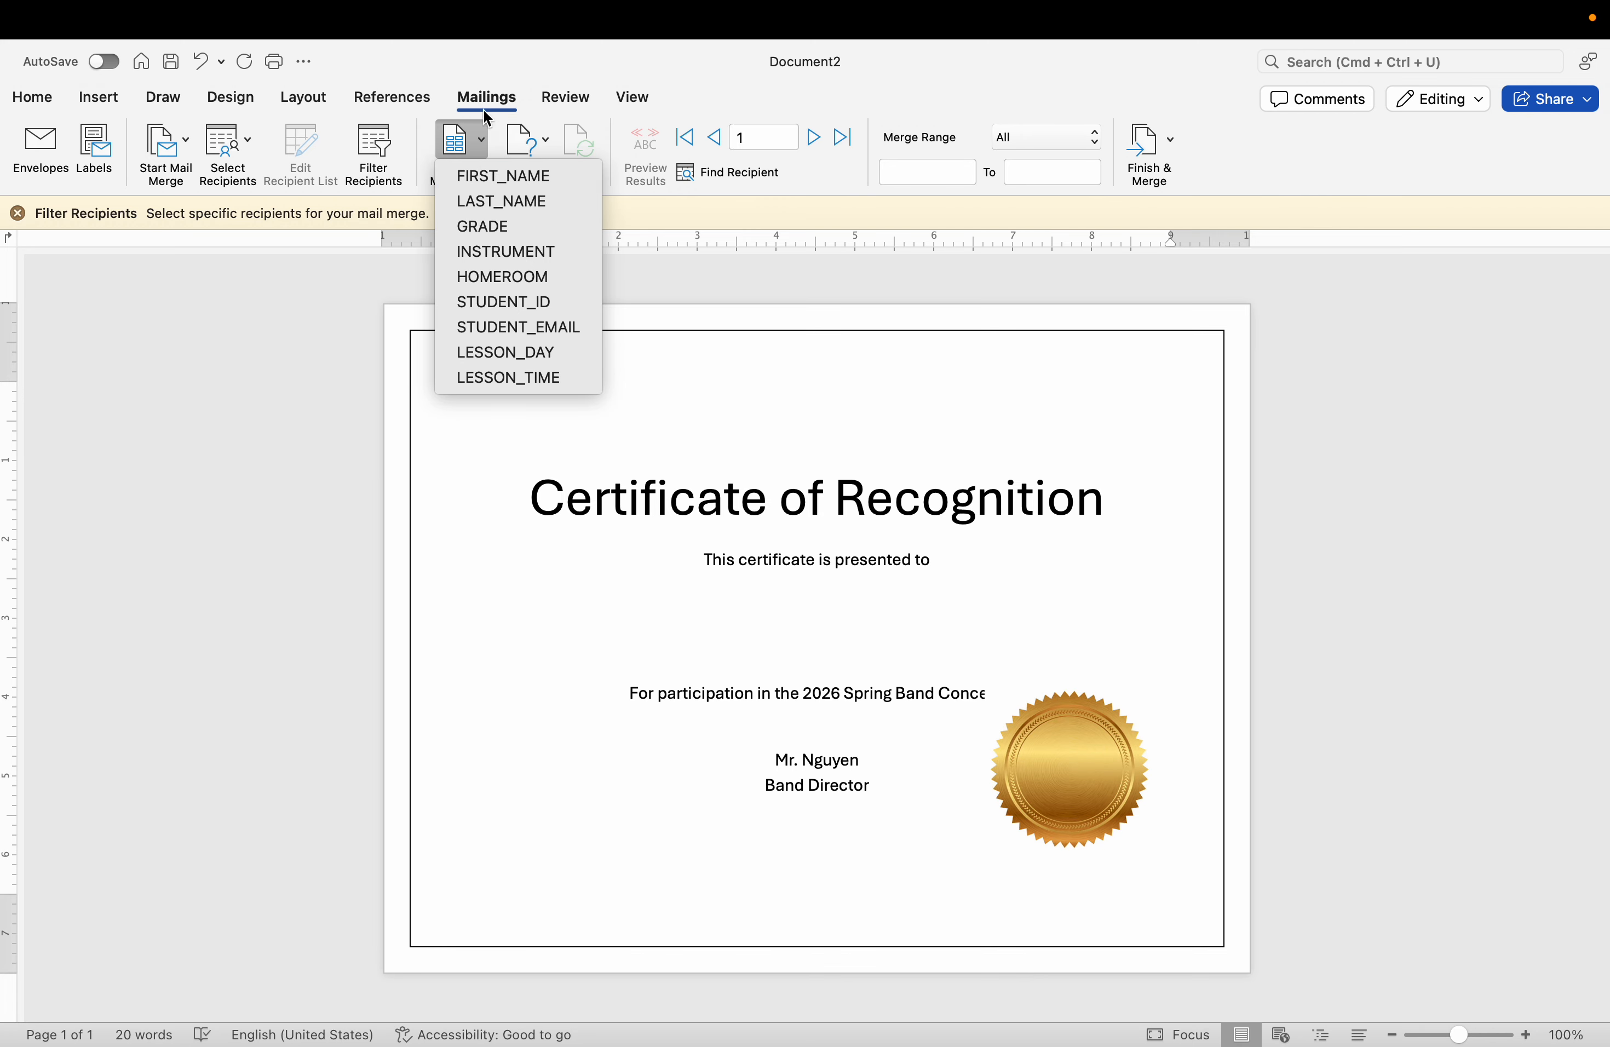
pyautogui.hotkey('ctrl', 'Left')
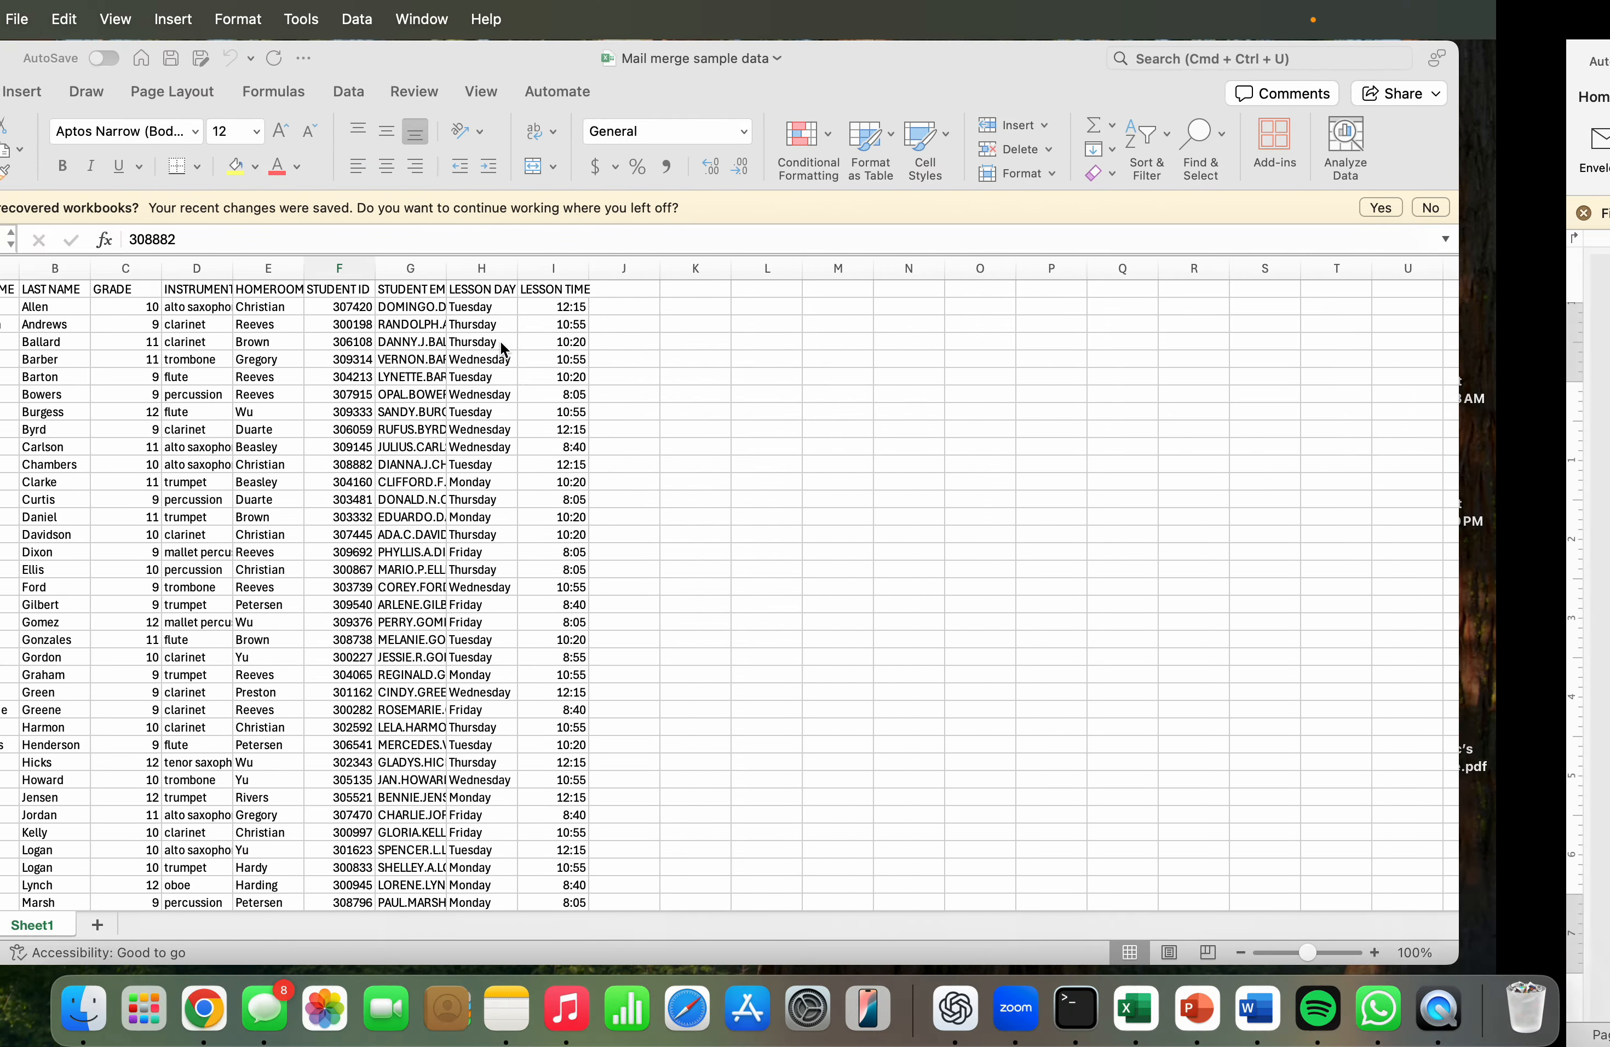
pyautogui.moveTo(104, 286); pyautogui.dragTo(684, 306)
pyautogui.click(681, 372)
pyautogui.hotkey('ctrl', 'Right')
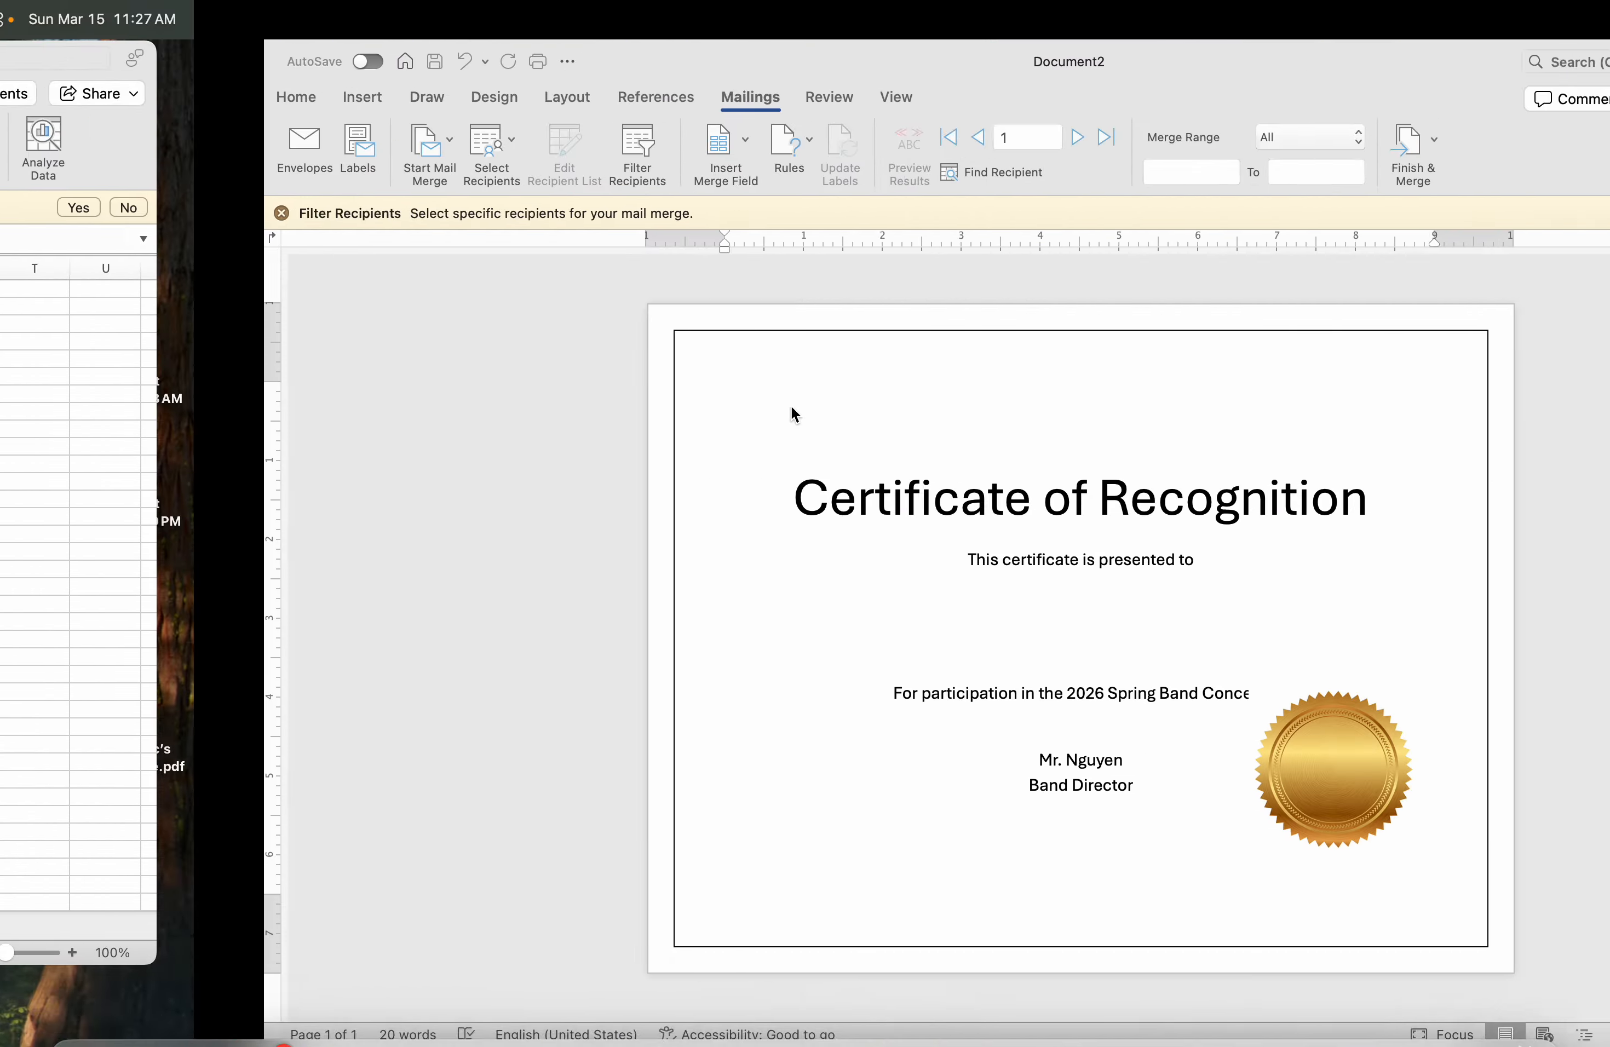
# Insert the FIRST_NAME and LAST_NAME merge fields on the blank line below "This certificate is presented to".
pyautogui.click(462, 140)
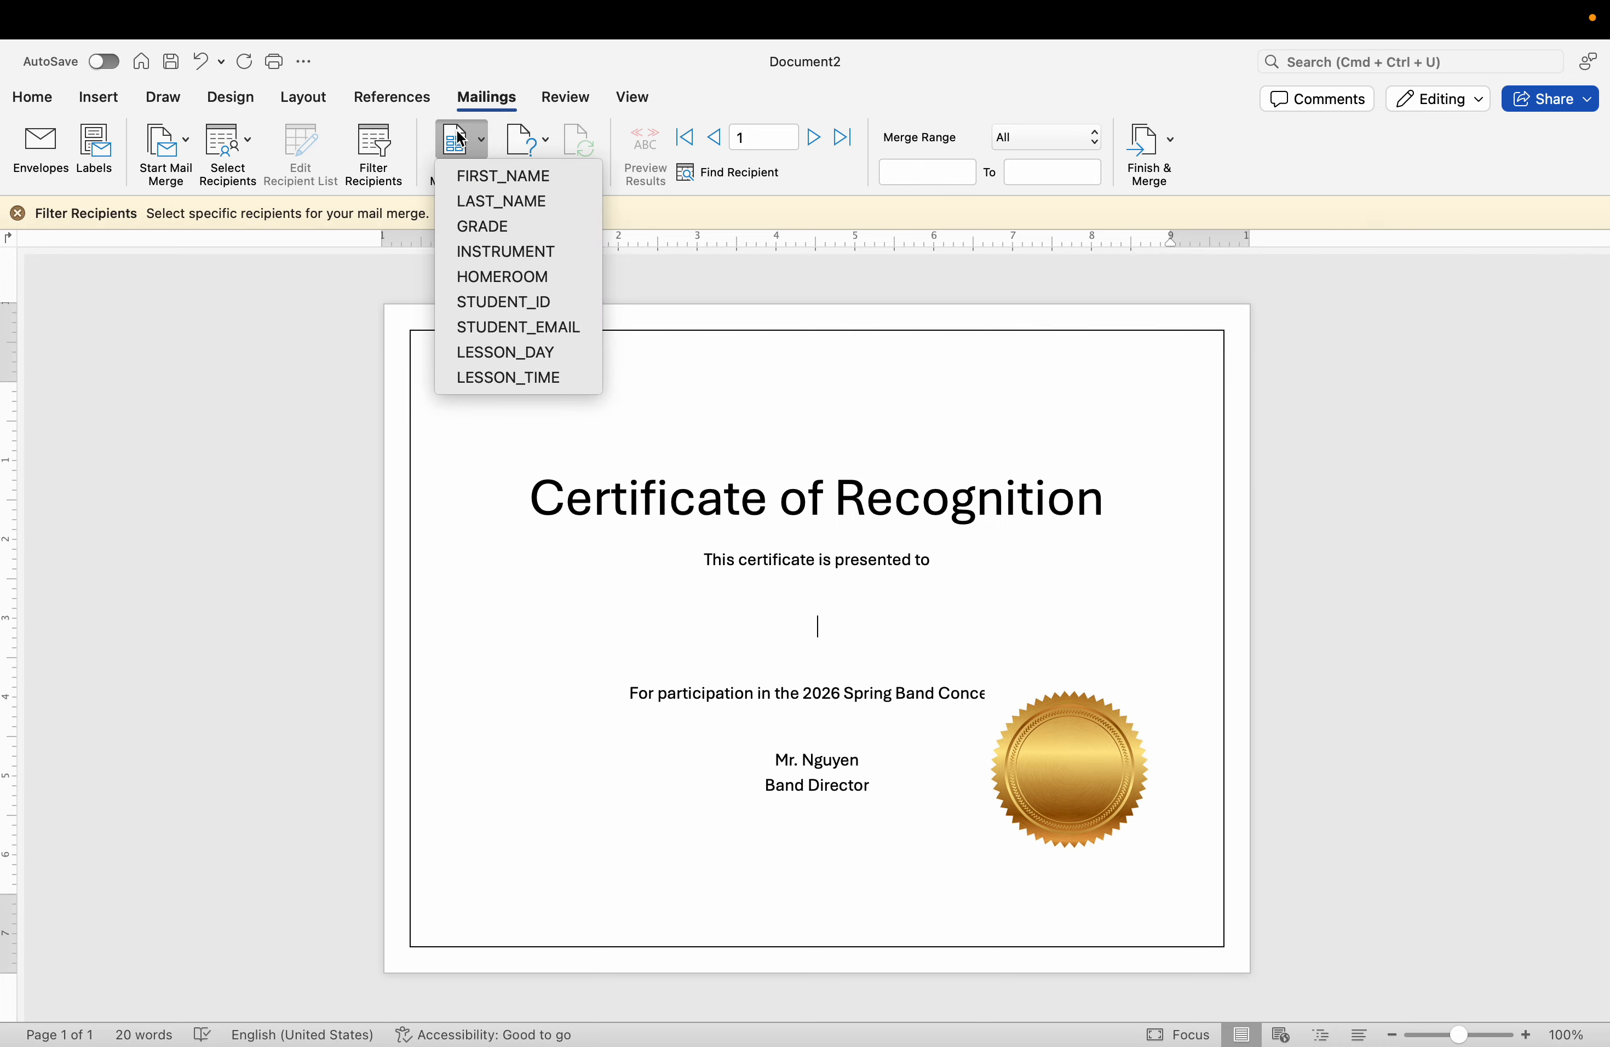
pyautogui.click(469, 144)
pyautogui.click(475, 148)
pyautogui.click(482, 177)
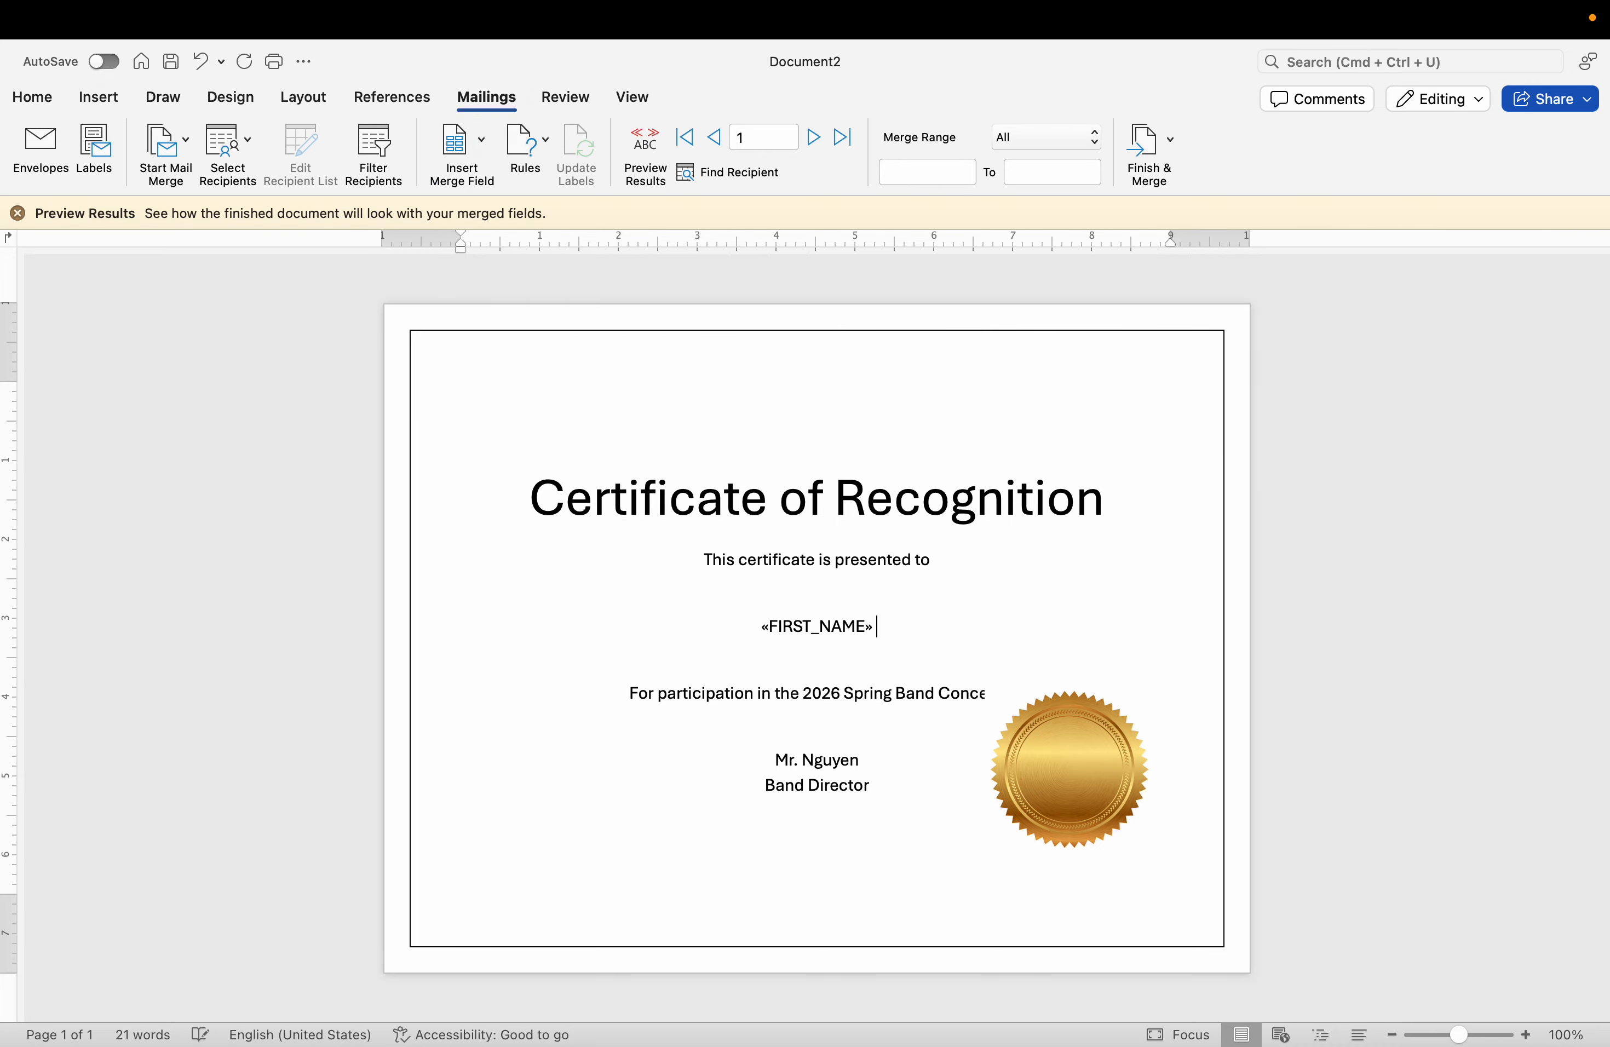
pyautogui.click(461, 140)
pyautogui.click(490, 202)
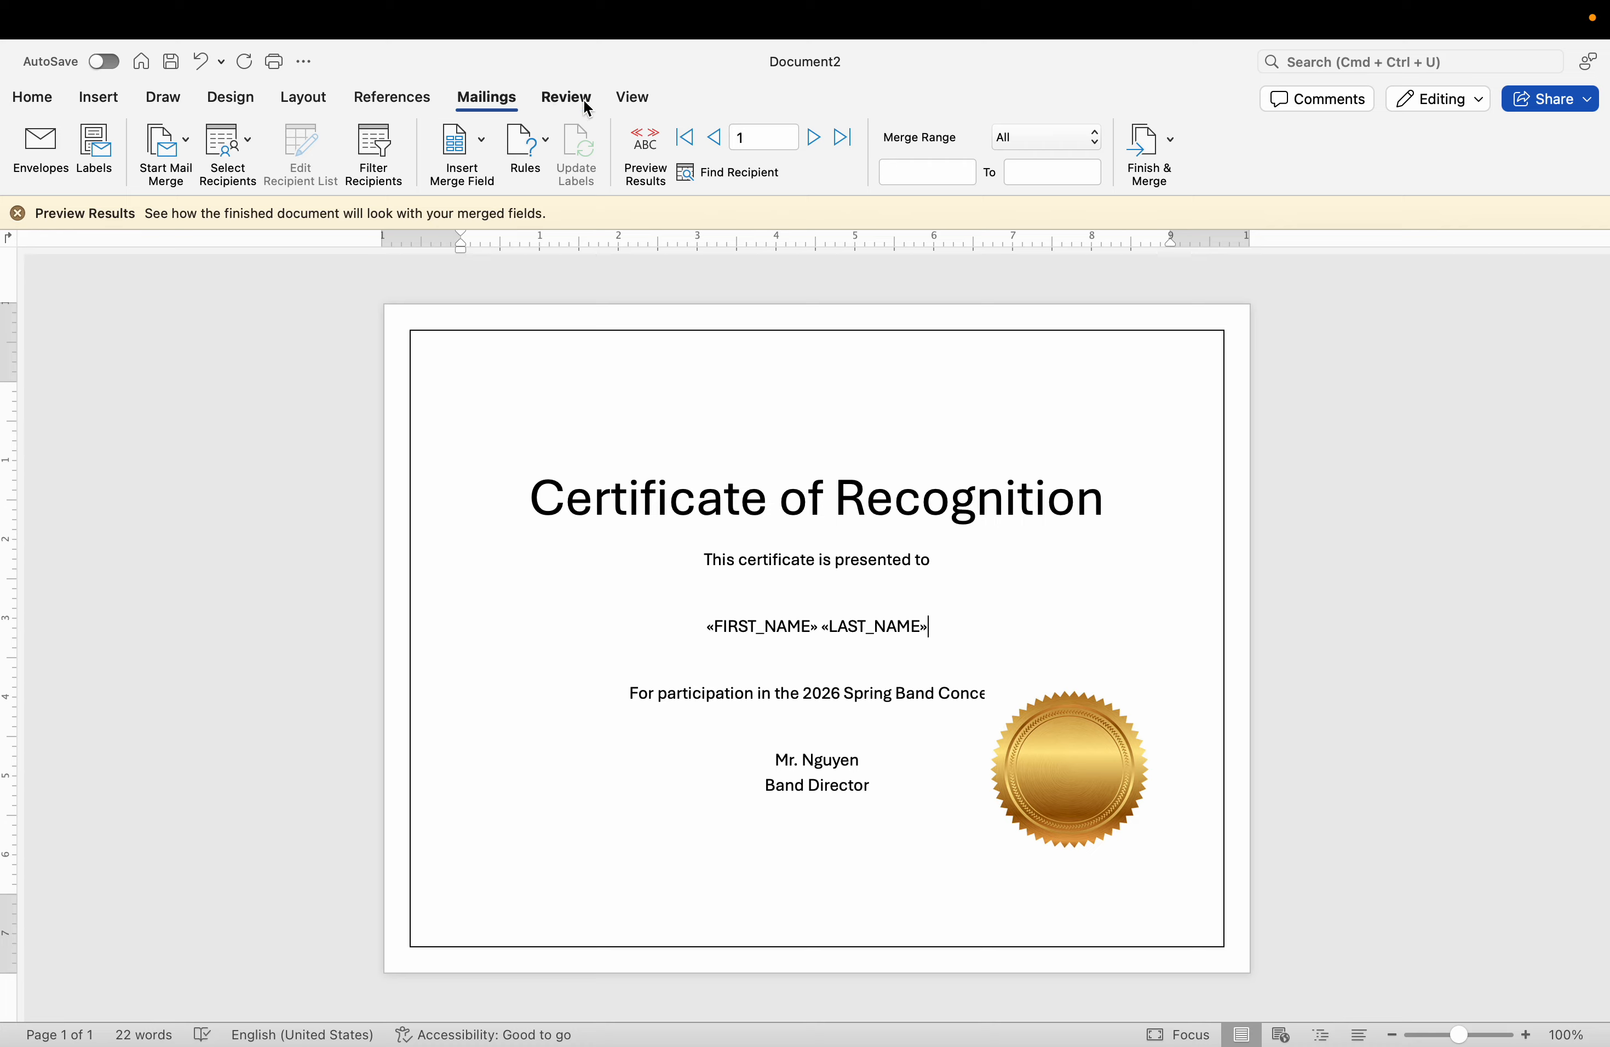
# Preview the merge results on the certificate and advance through the recipients to record 12.
pyautogui.click(656, 143)
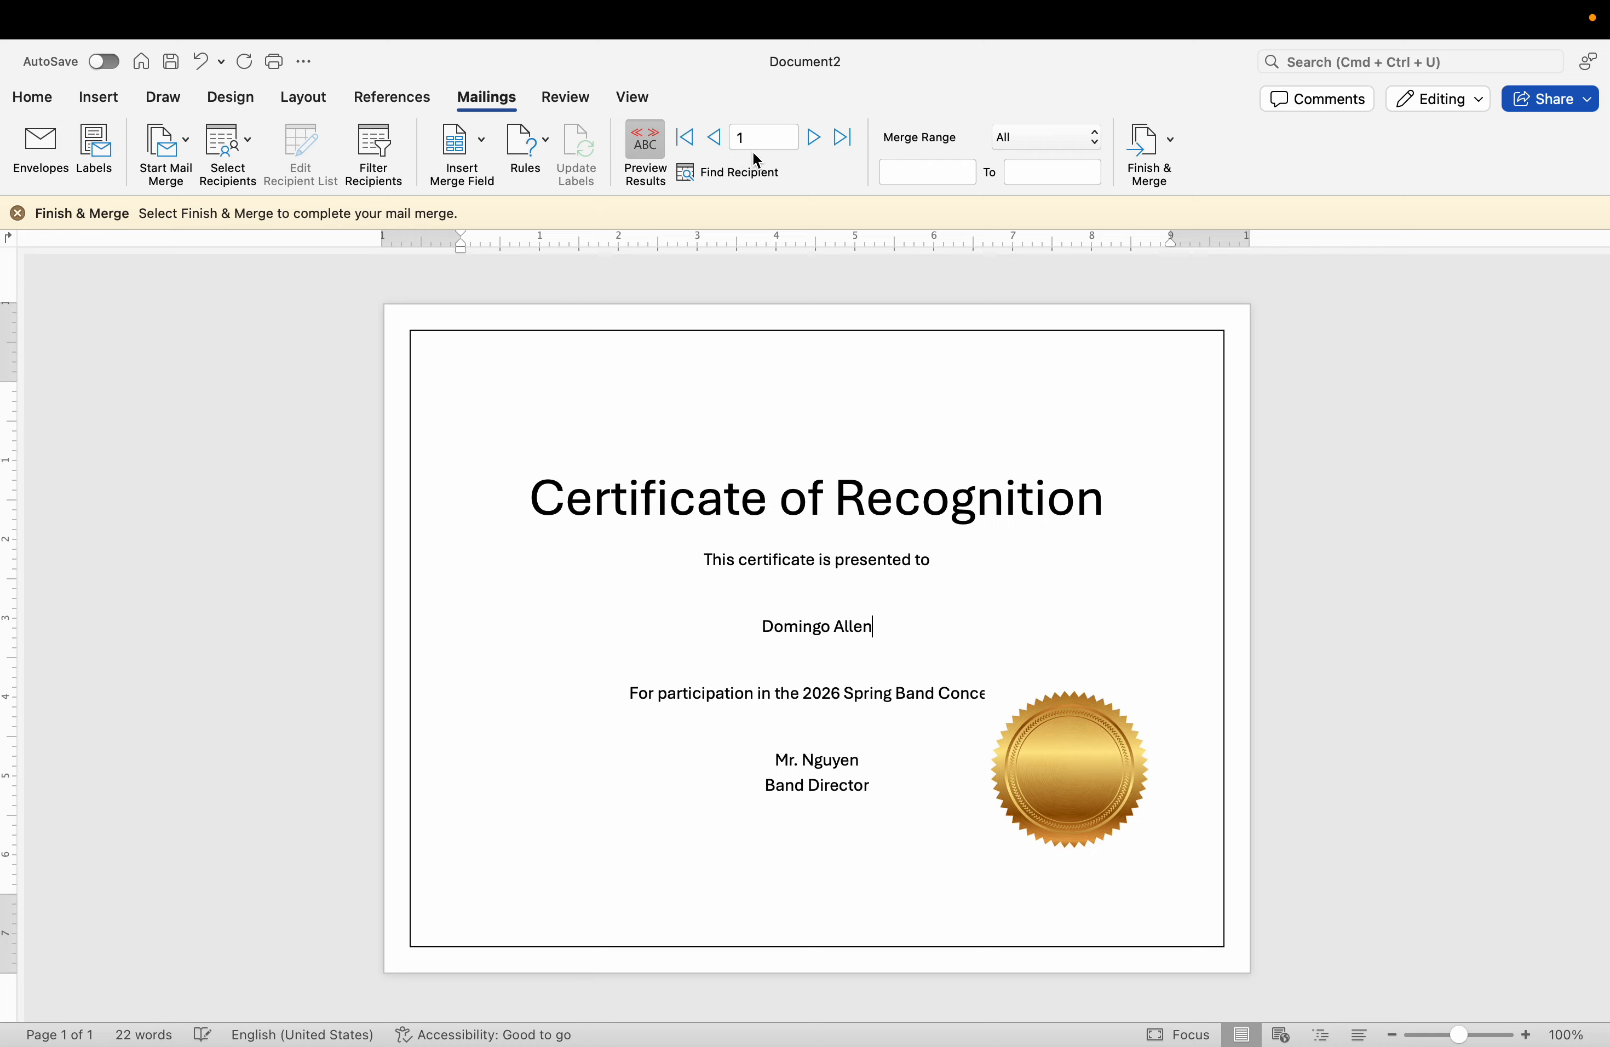
pyautogui.click(814, 138)
pyautogui.click(813, 138)
pyautogui.click(814, 138)
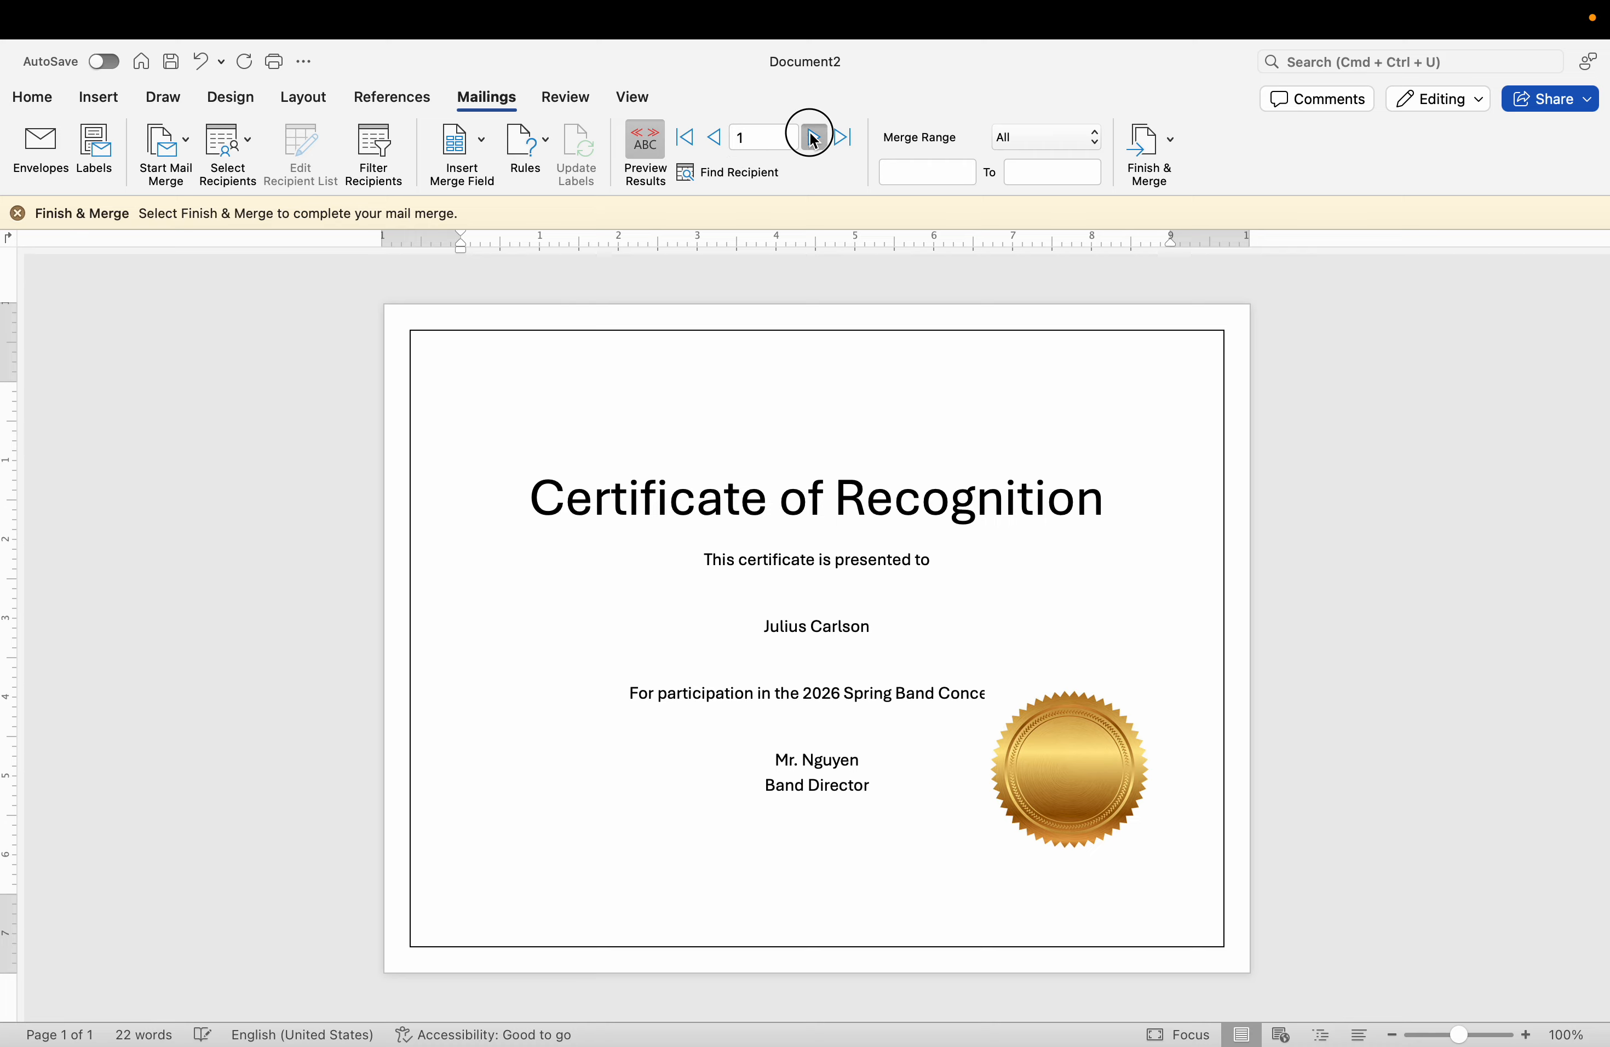
pyautogui.click(814, 138)
# Enlarge the merged recipient name on the certificate to 48 pt and make it bold.
pyautogui.moveTo(877, 624); pyautogui.dragTo(666, 625)
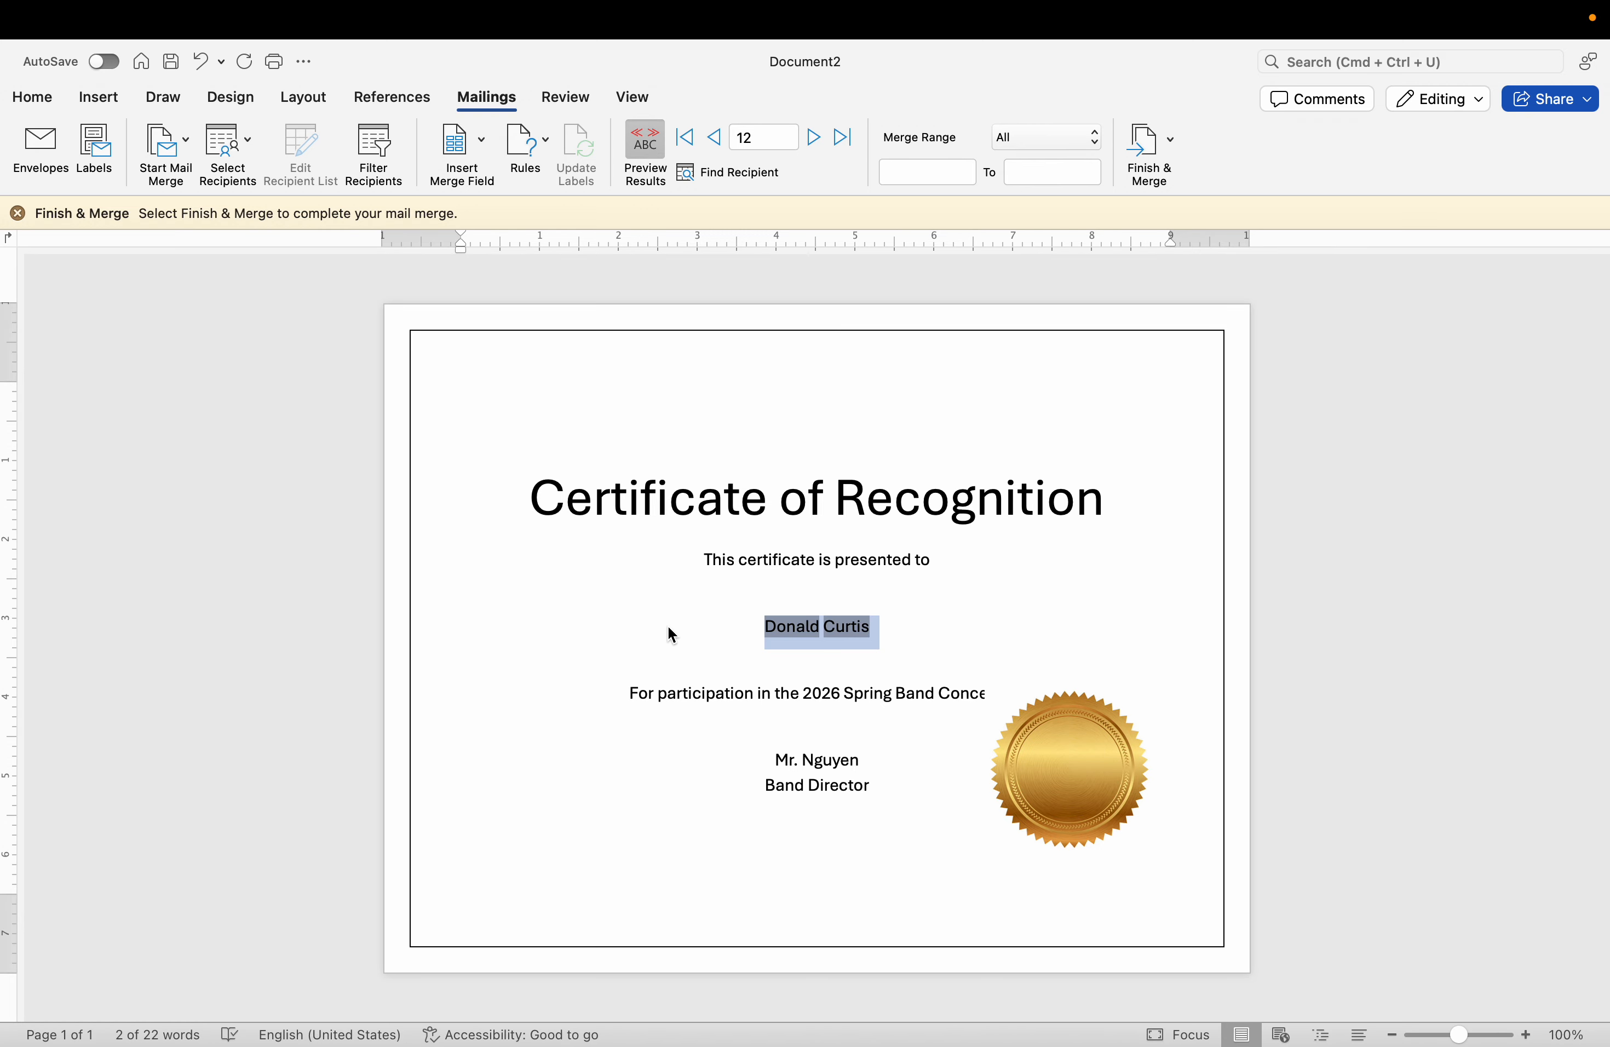
pyautogui.click(32, 100)
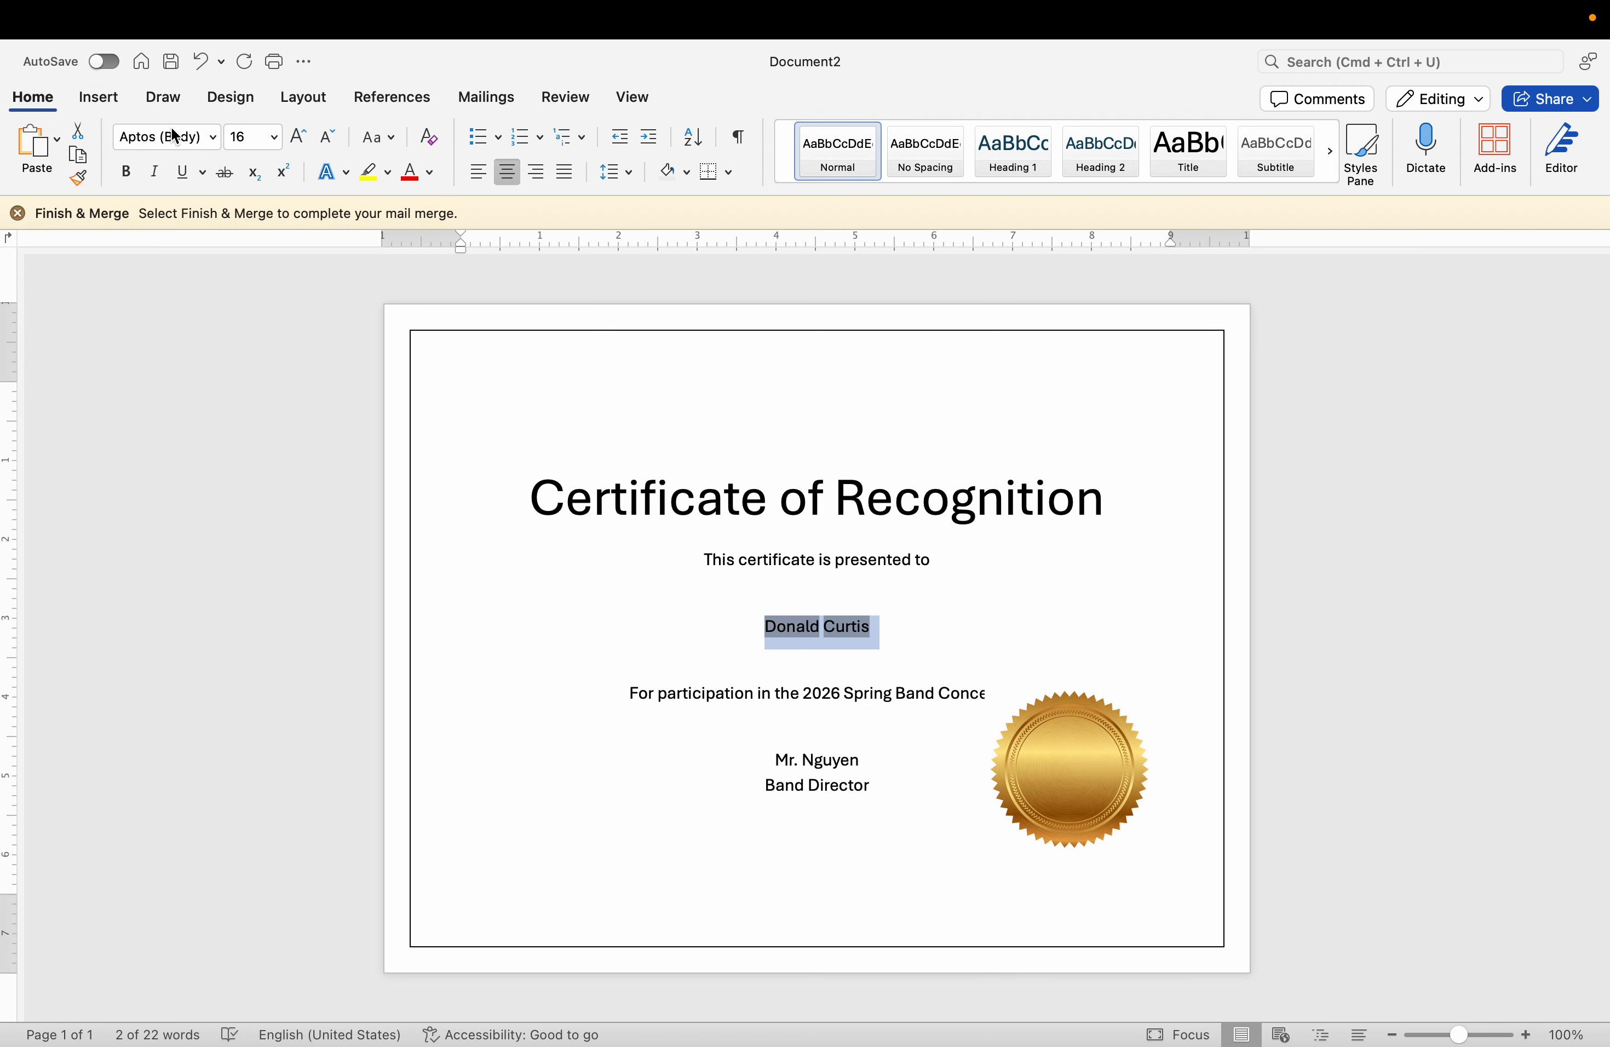
pyautogui.click(298, 138)
pyautogui.click(298, 138)
pyautogui.click(298, 138)
pyautogui.click(298, 138)
pyautogui.click(298, 138)
pyautogui.click(297, 138)
pyautogui.click(298, 138)
pyautogui.click(298, 138)
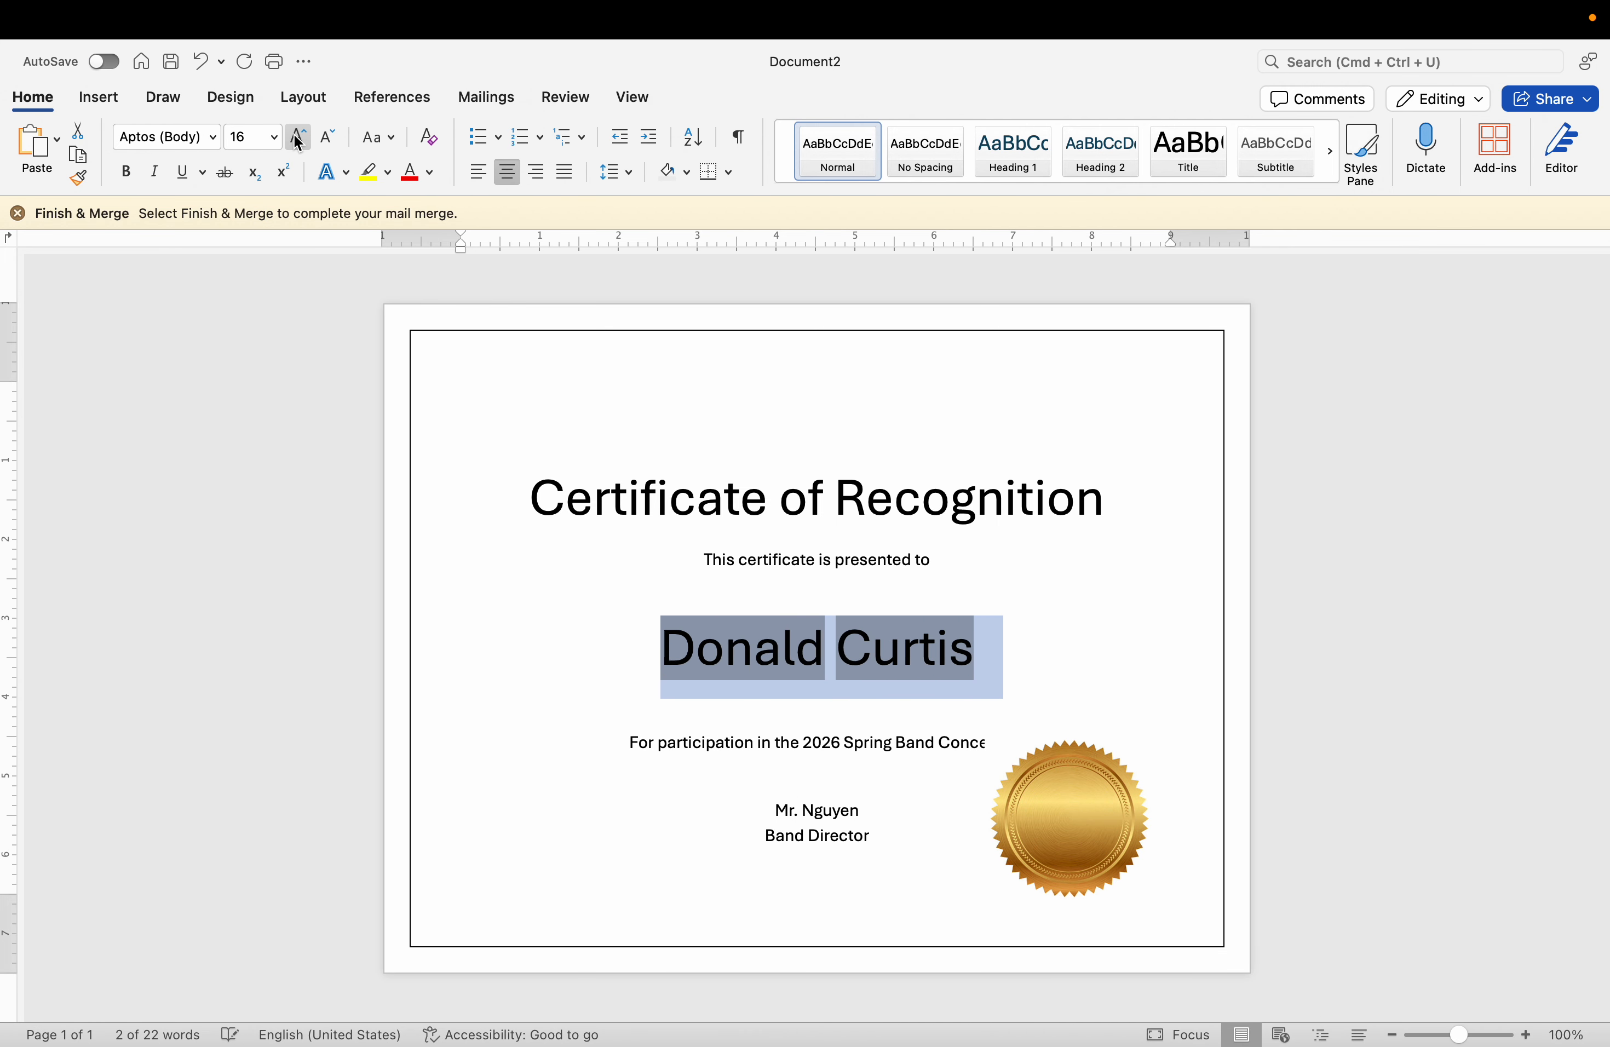
pyautogui.press('super+b')
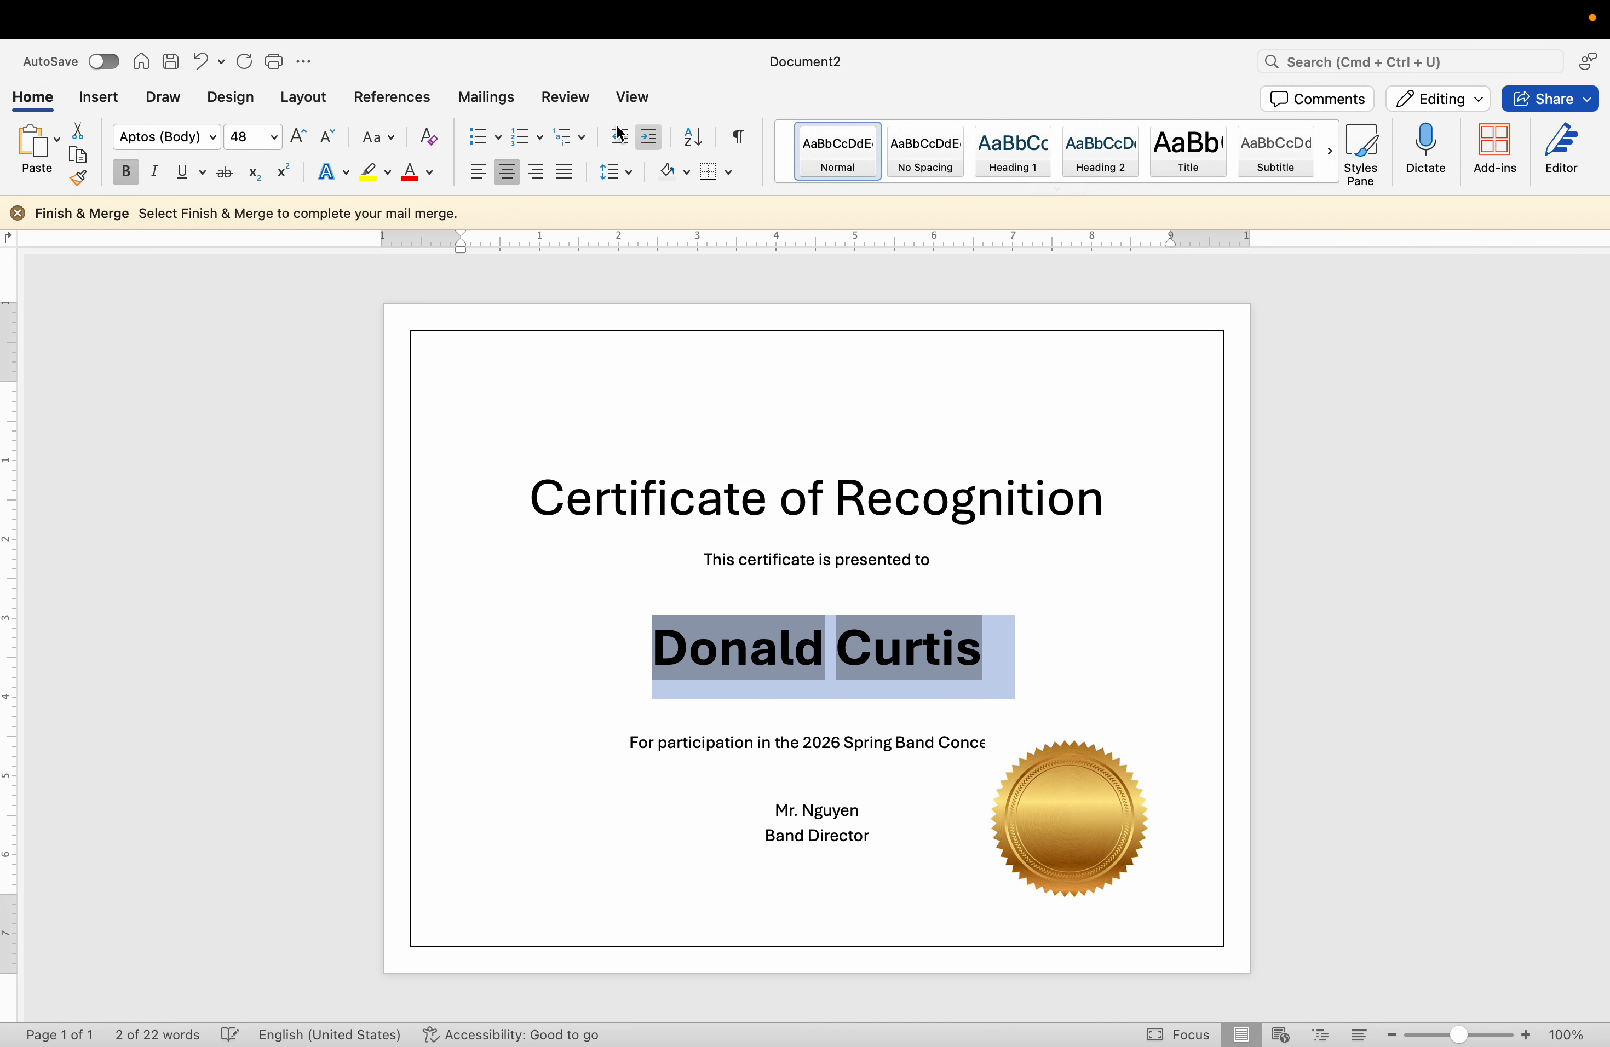
pyautogui.scroll(-1, 783, 552)
pyautogui.scroll(1, 783, 553)
# Remove the blank line above the "Certificate of Recognition" title and centre the title again.
pyautogui.click(802, 418)
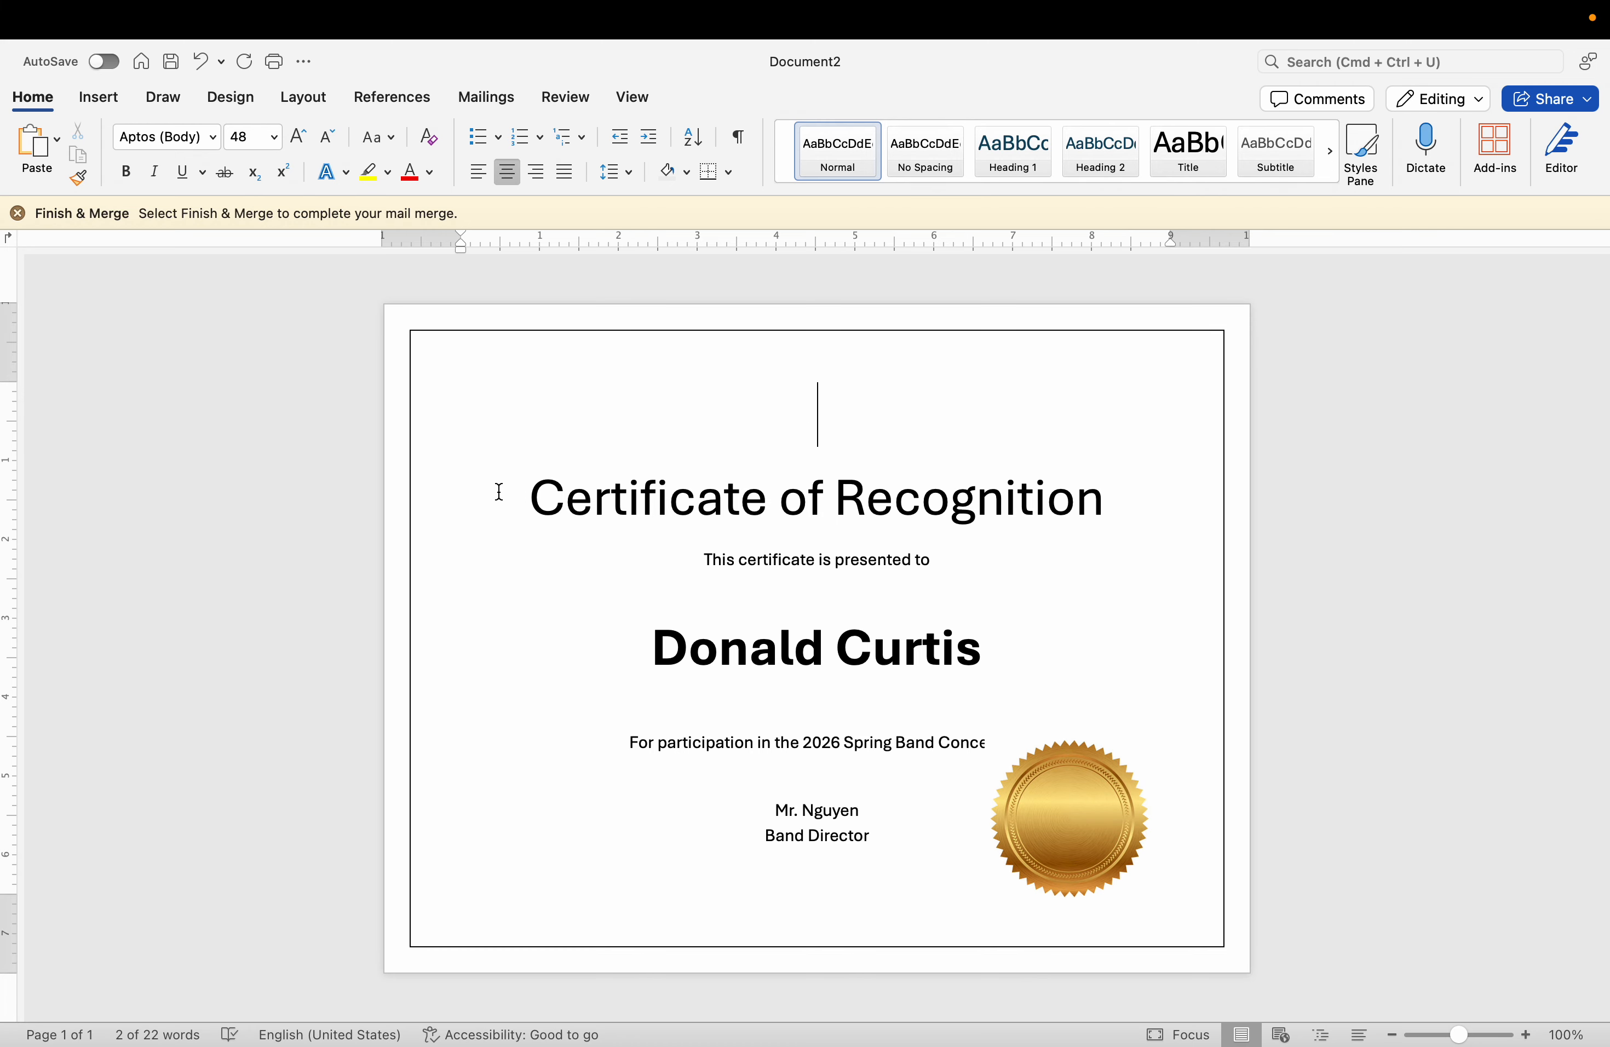
pyautogui.click(496, 492)
pyautogui.press('BackSpace')
pyautogui.press('BackSpace')
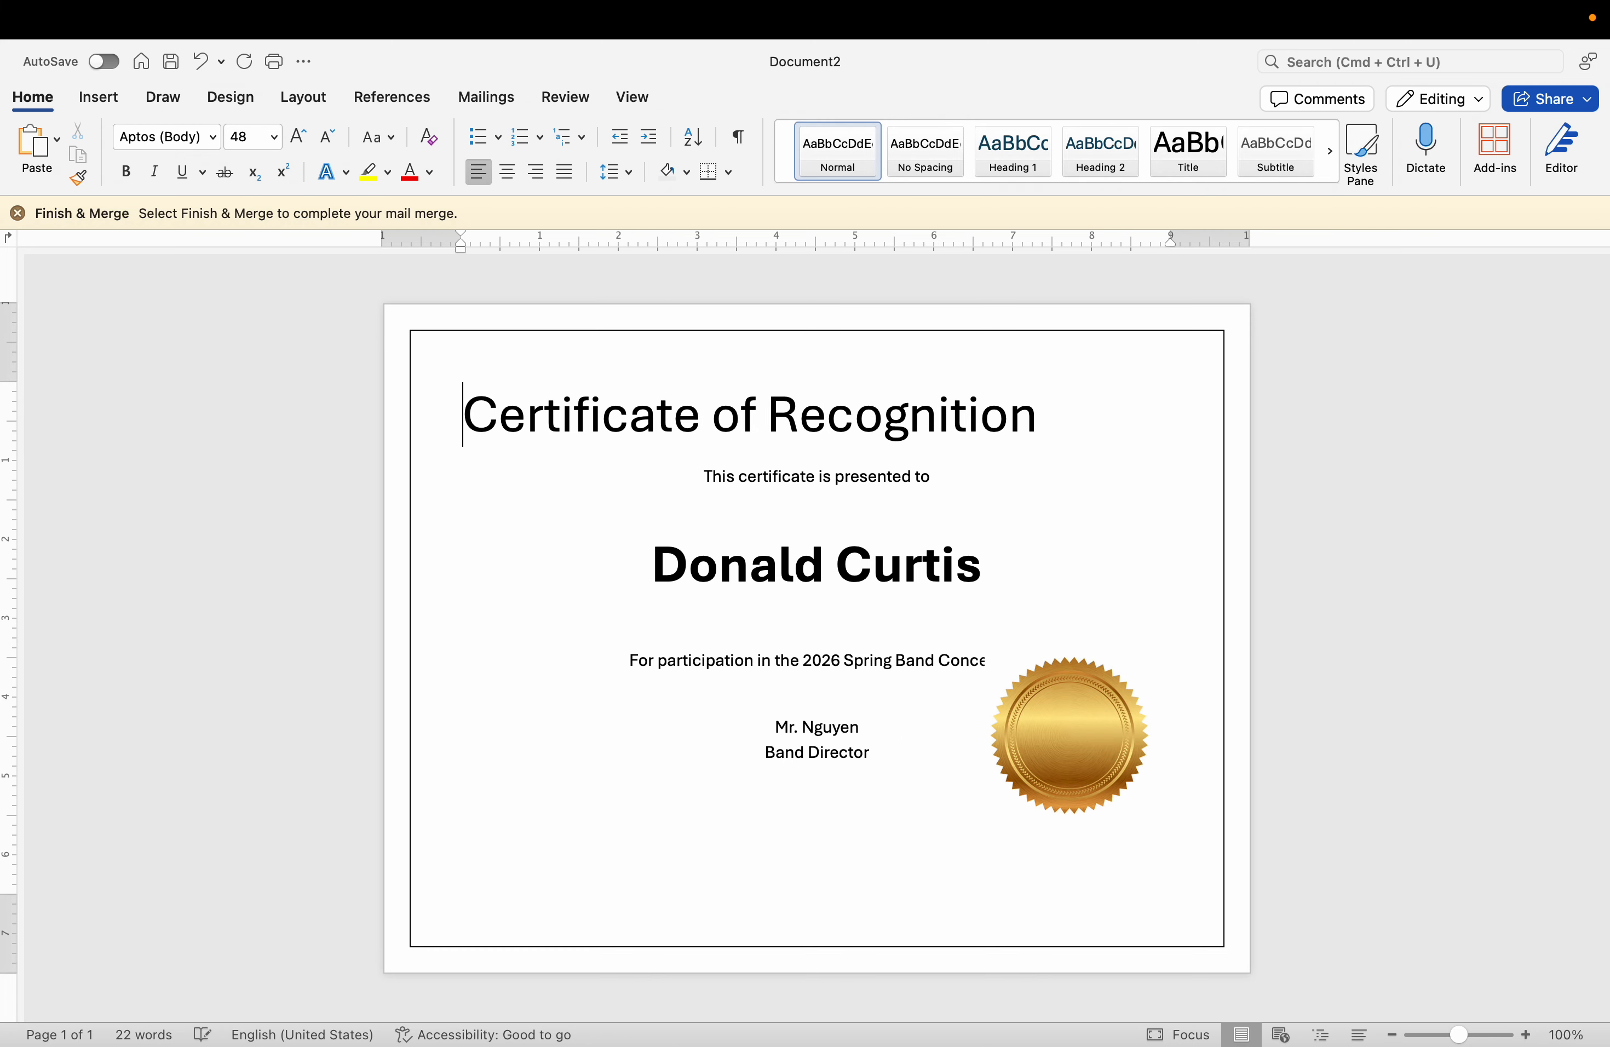
pyautogui.click(515, 181)
pyautogui.doubleClick(793, 586)
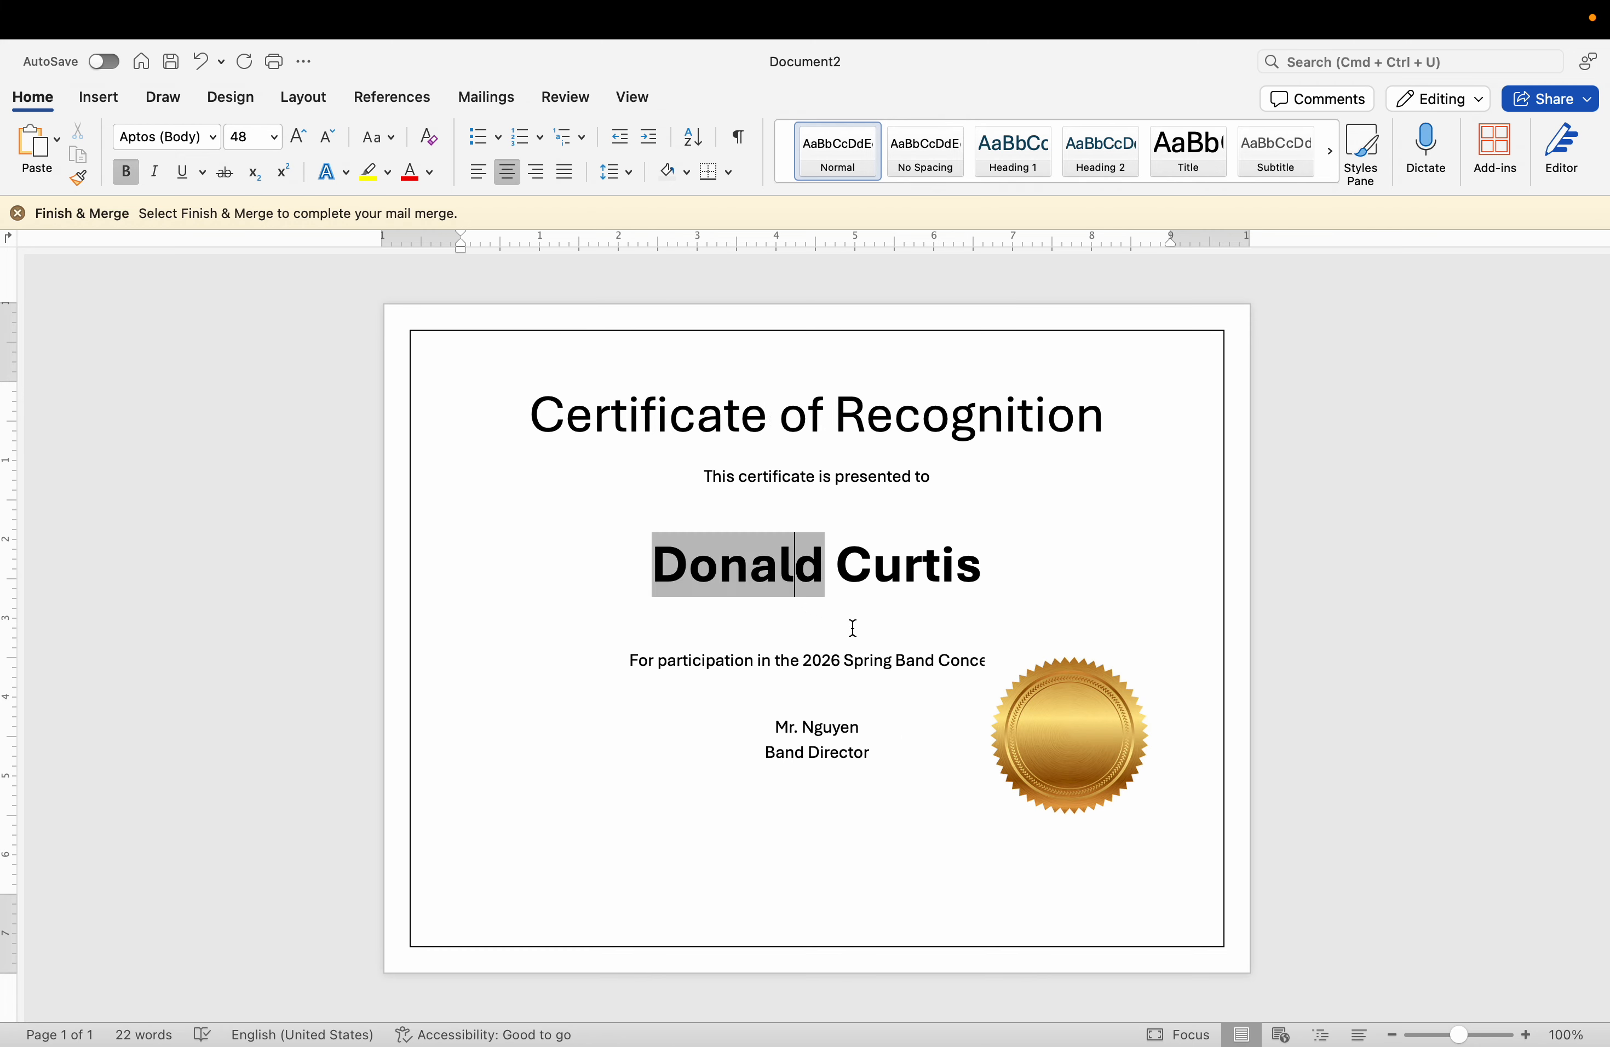
pyautogui.click(863, 660)
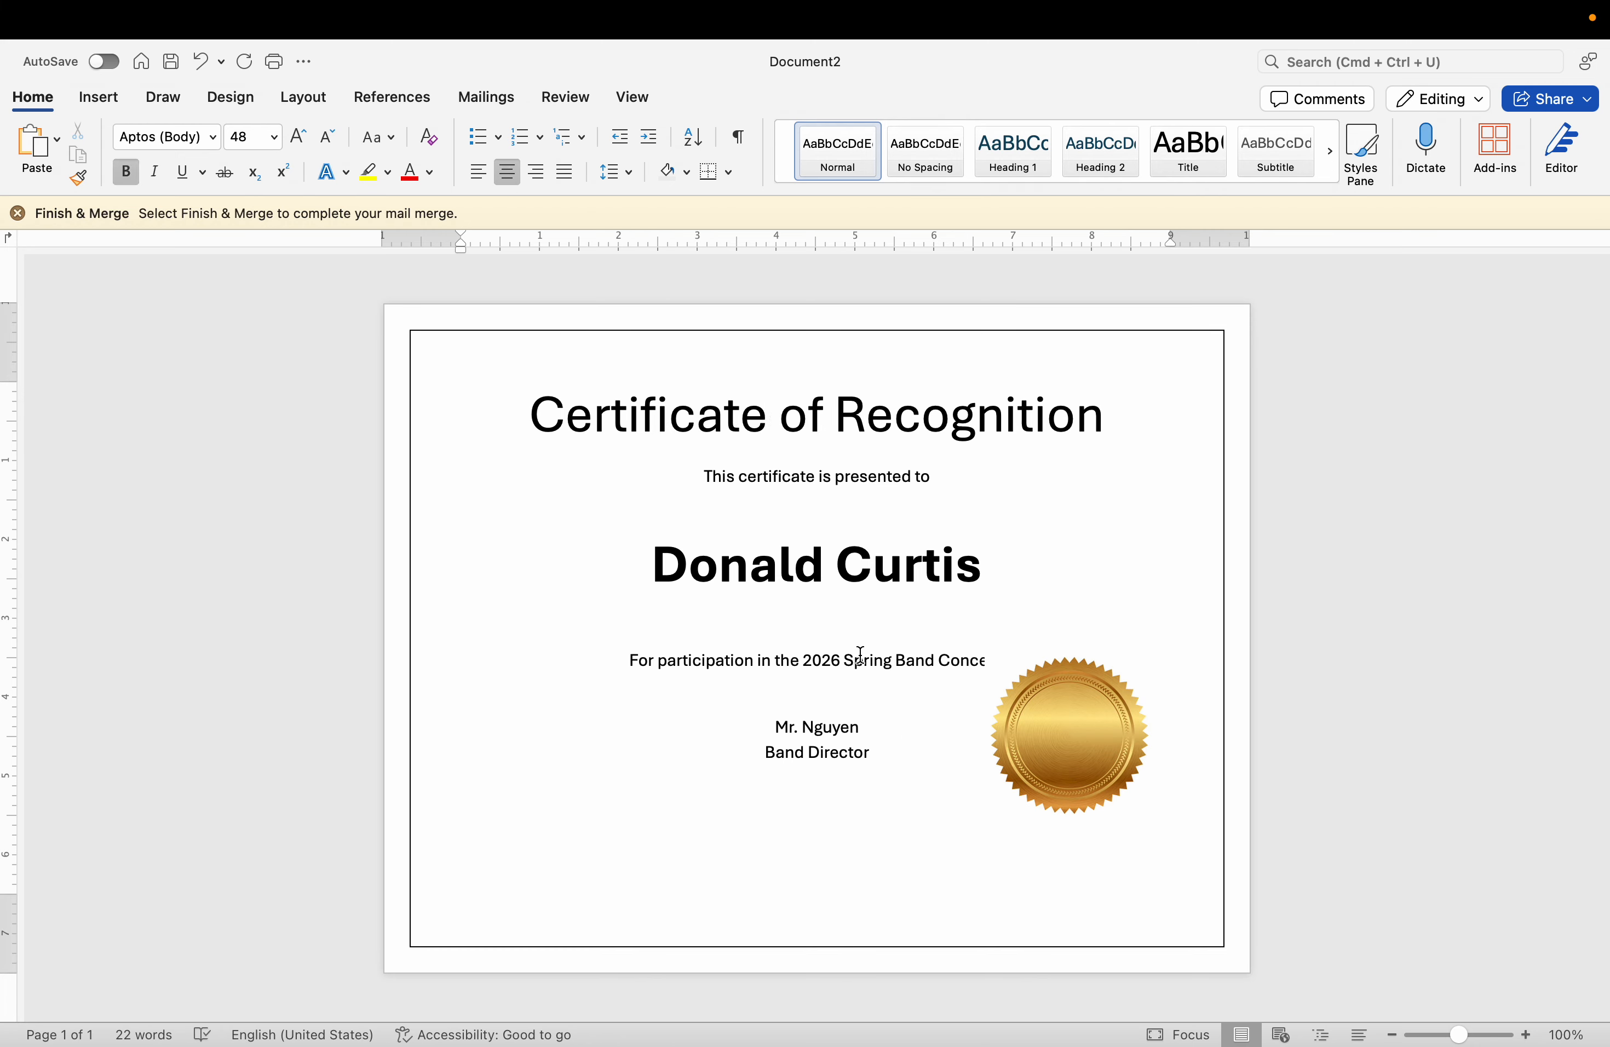
# Finish the merge for all records into a new document of individual certificates and look through its pages.
pyautogui.click(482, 98)
pyautogui.click(1145, 136)
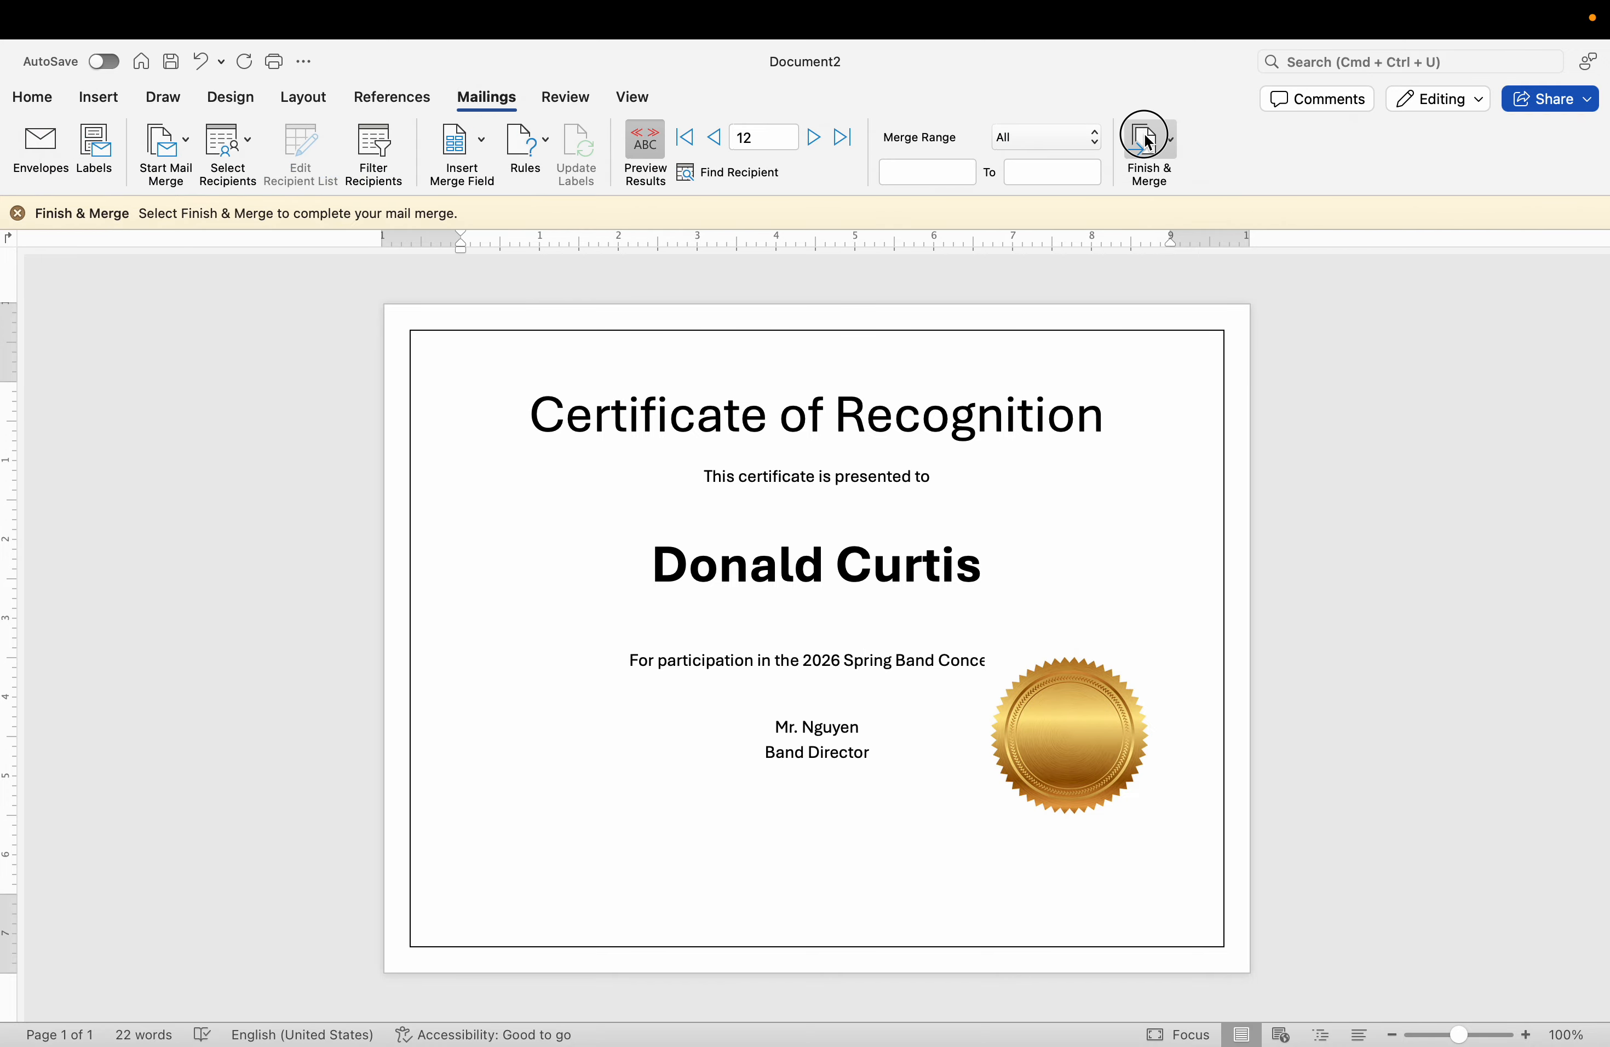
pyautogui.click(1176, 177)
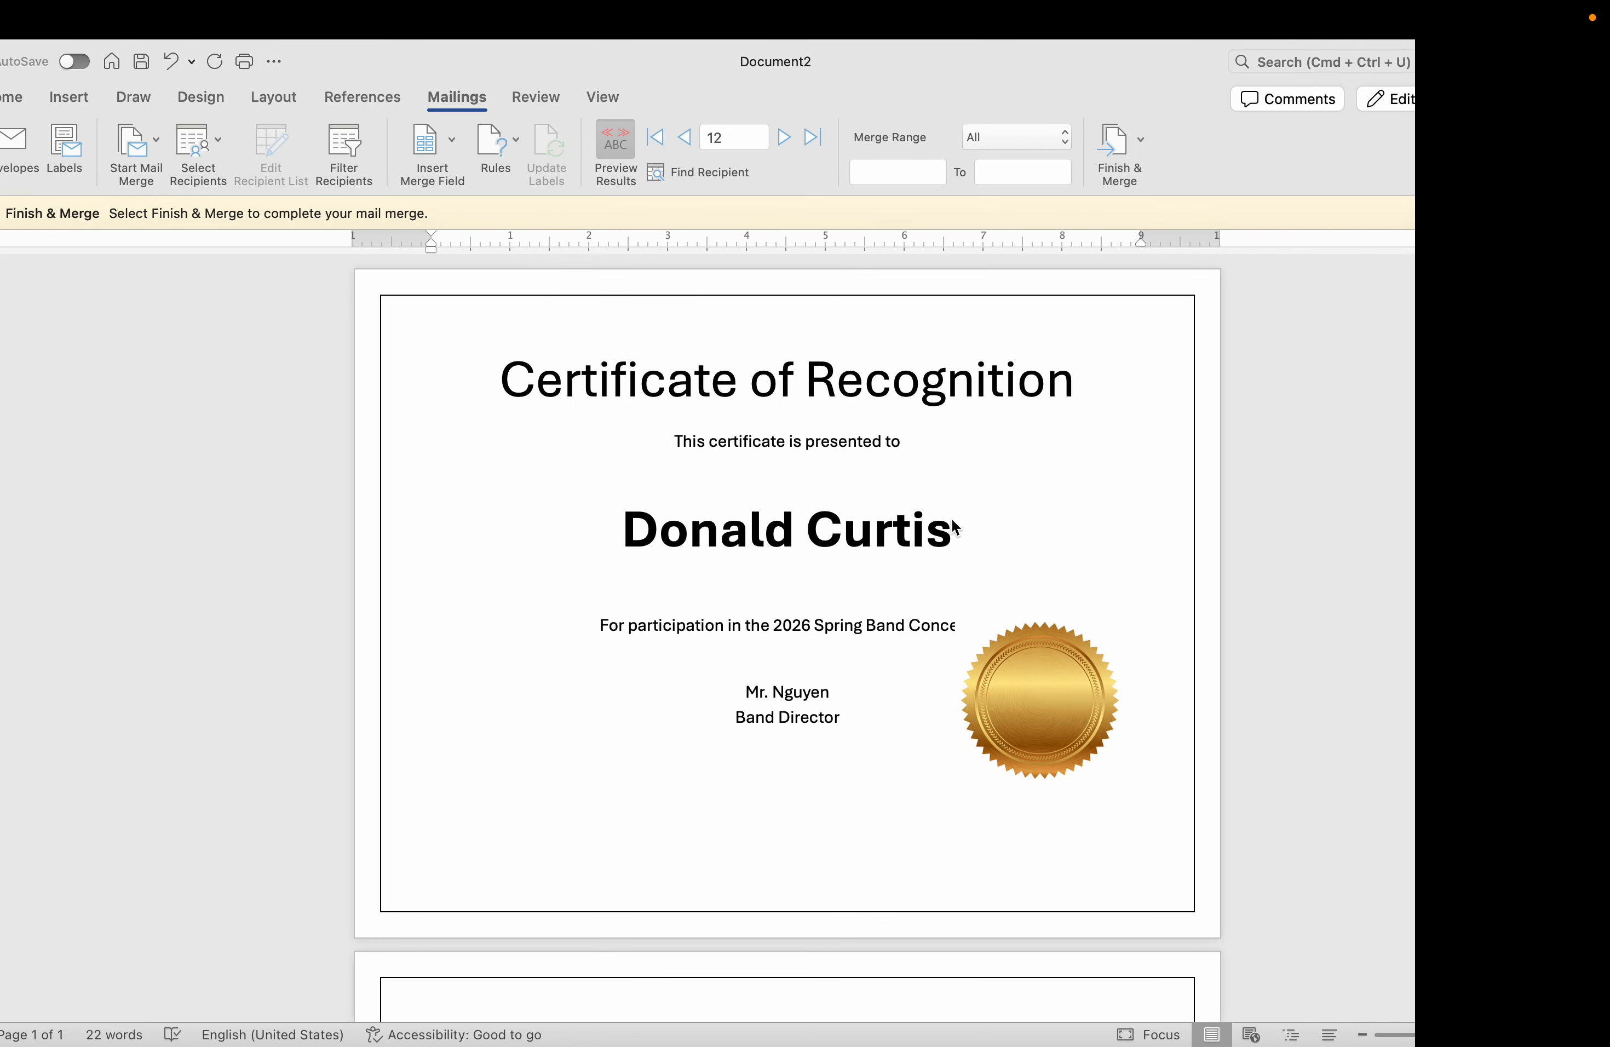
pyautogui.scroll(-4, 950, 517)
pyautogui.scroll(-20, 950, 519)
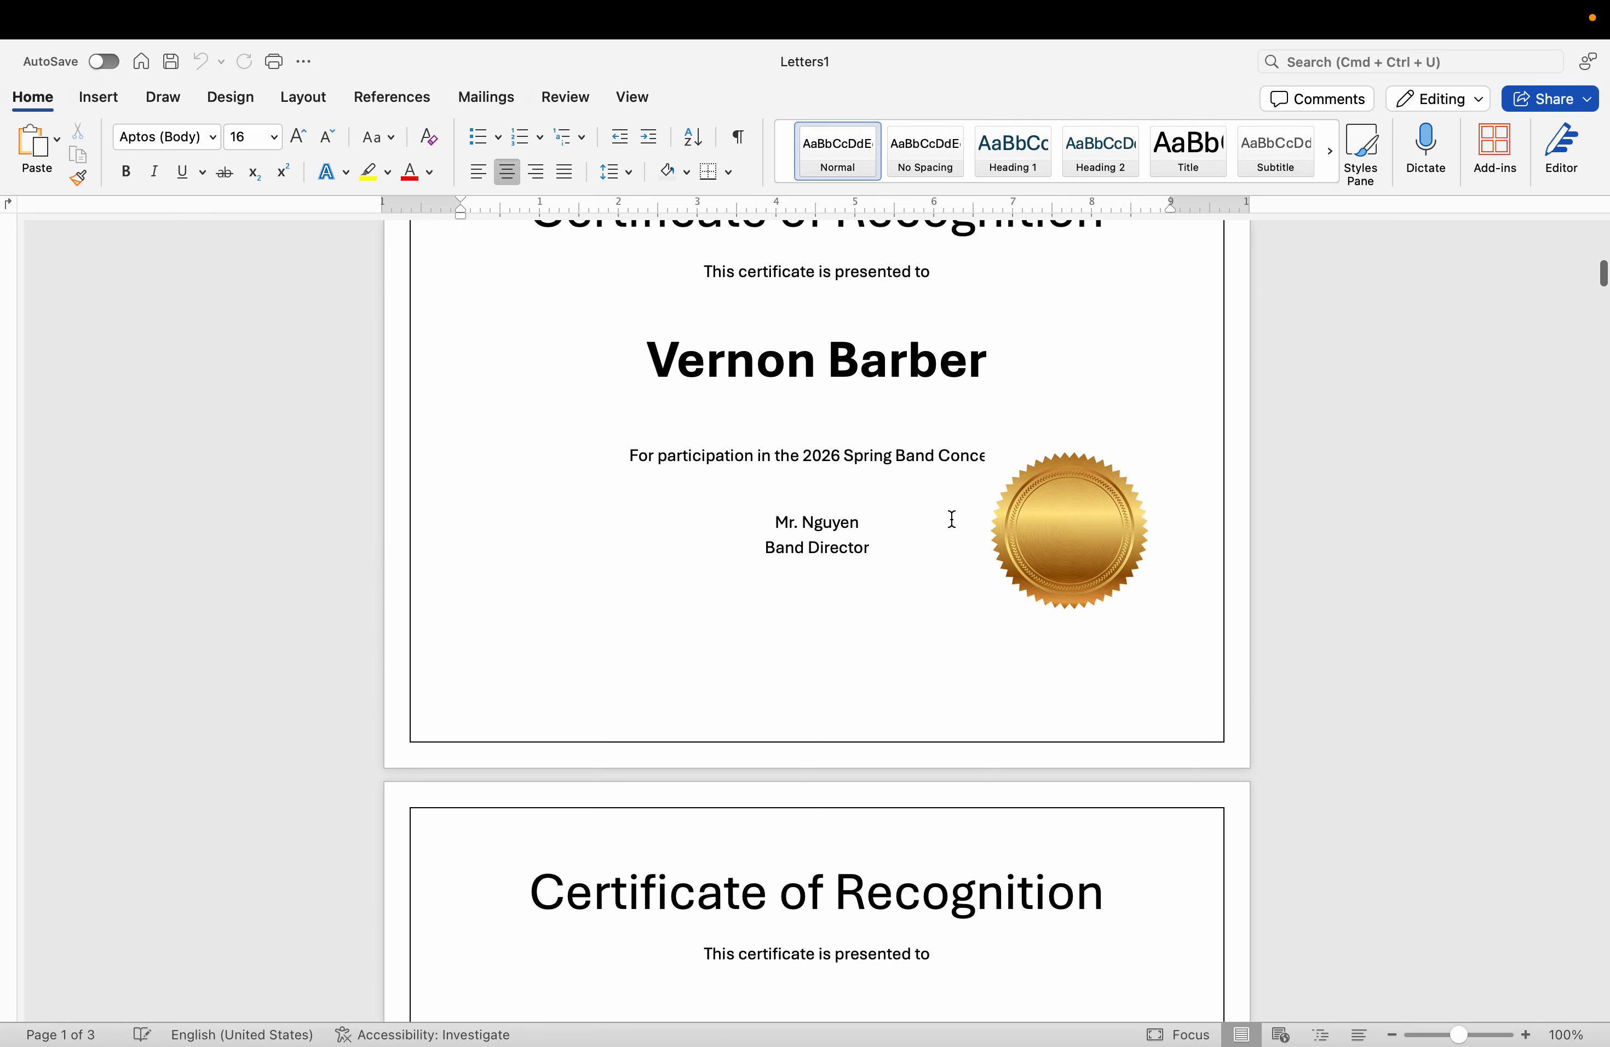
pyautogui.scroll(-20, 950, 519)
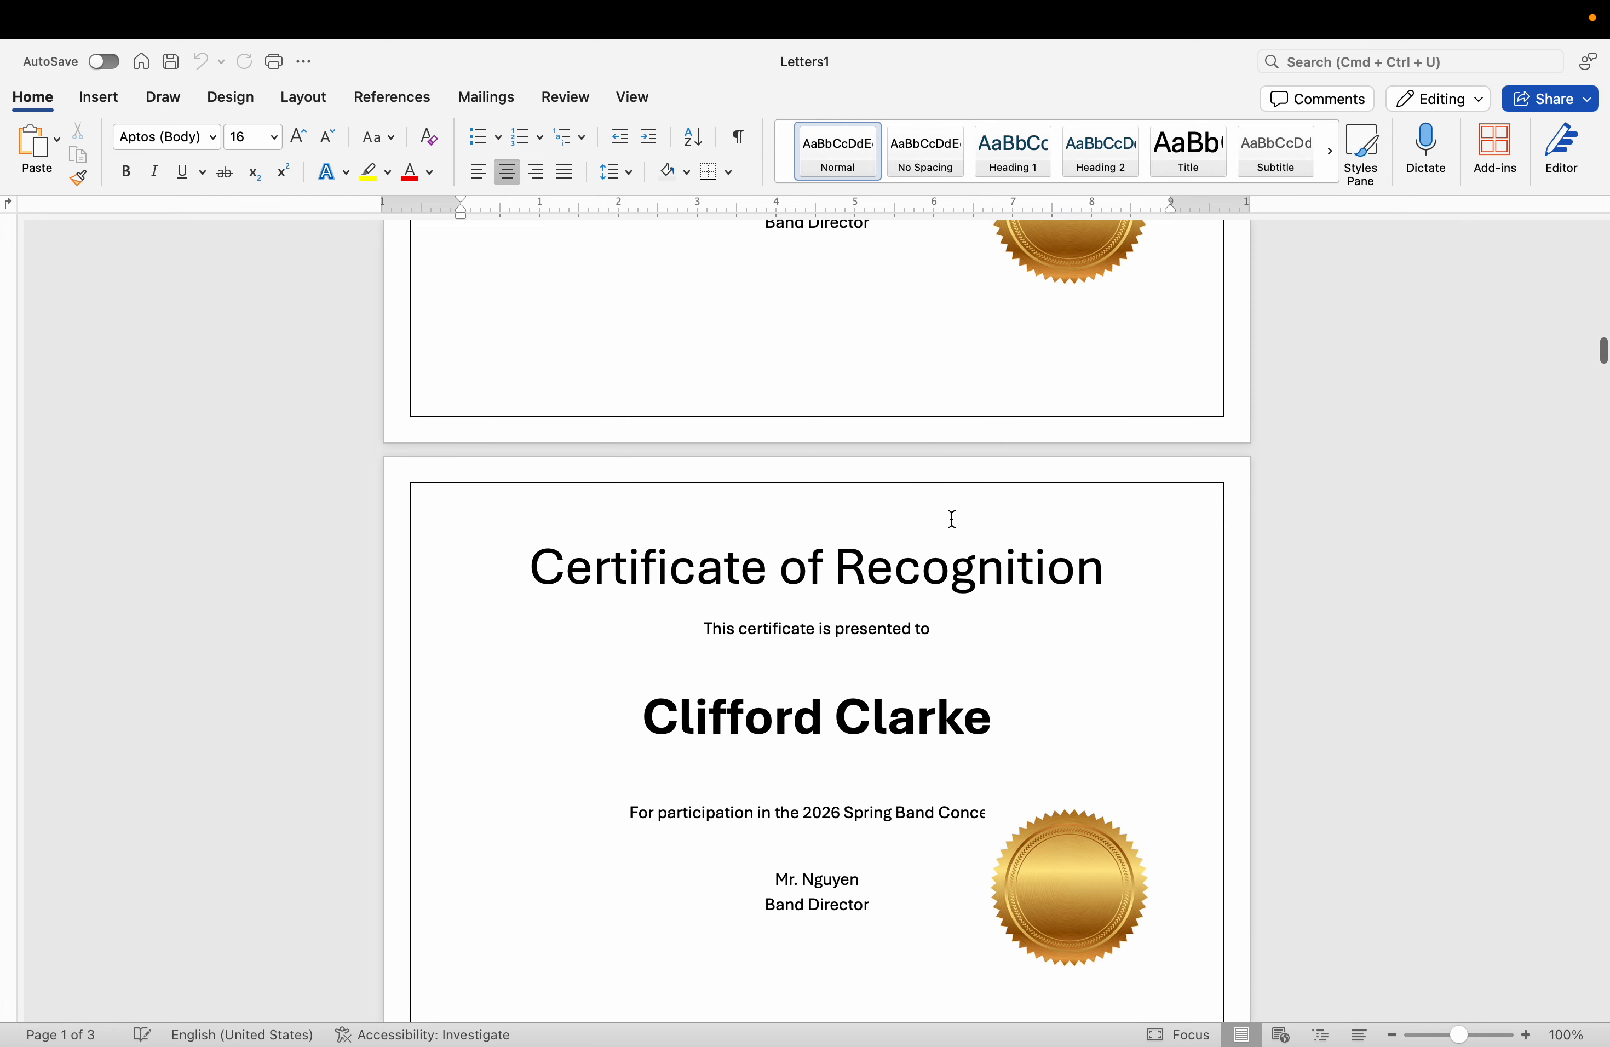
pyautogui.scroll(-20, 950, 518)
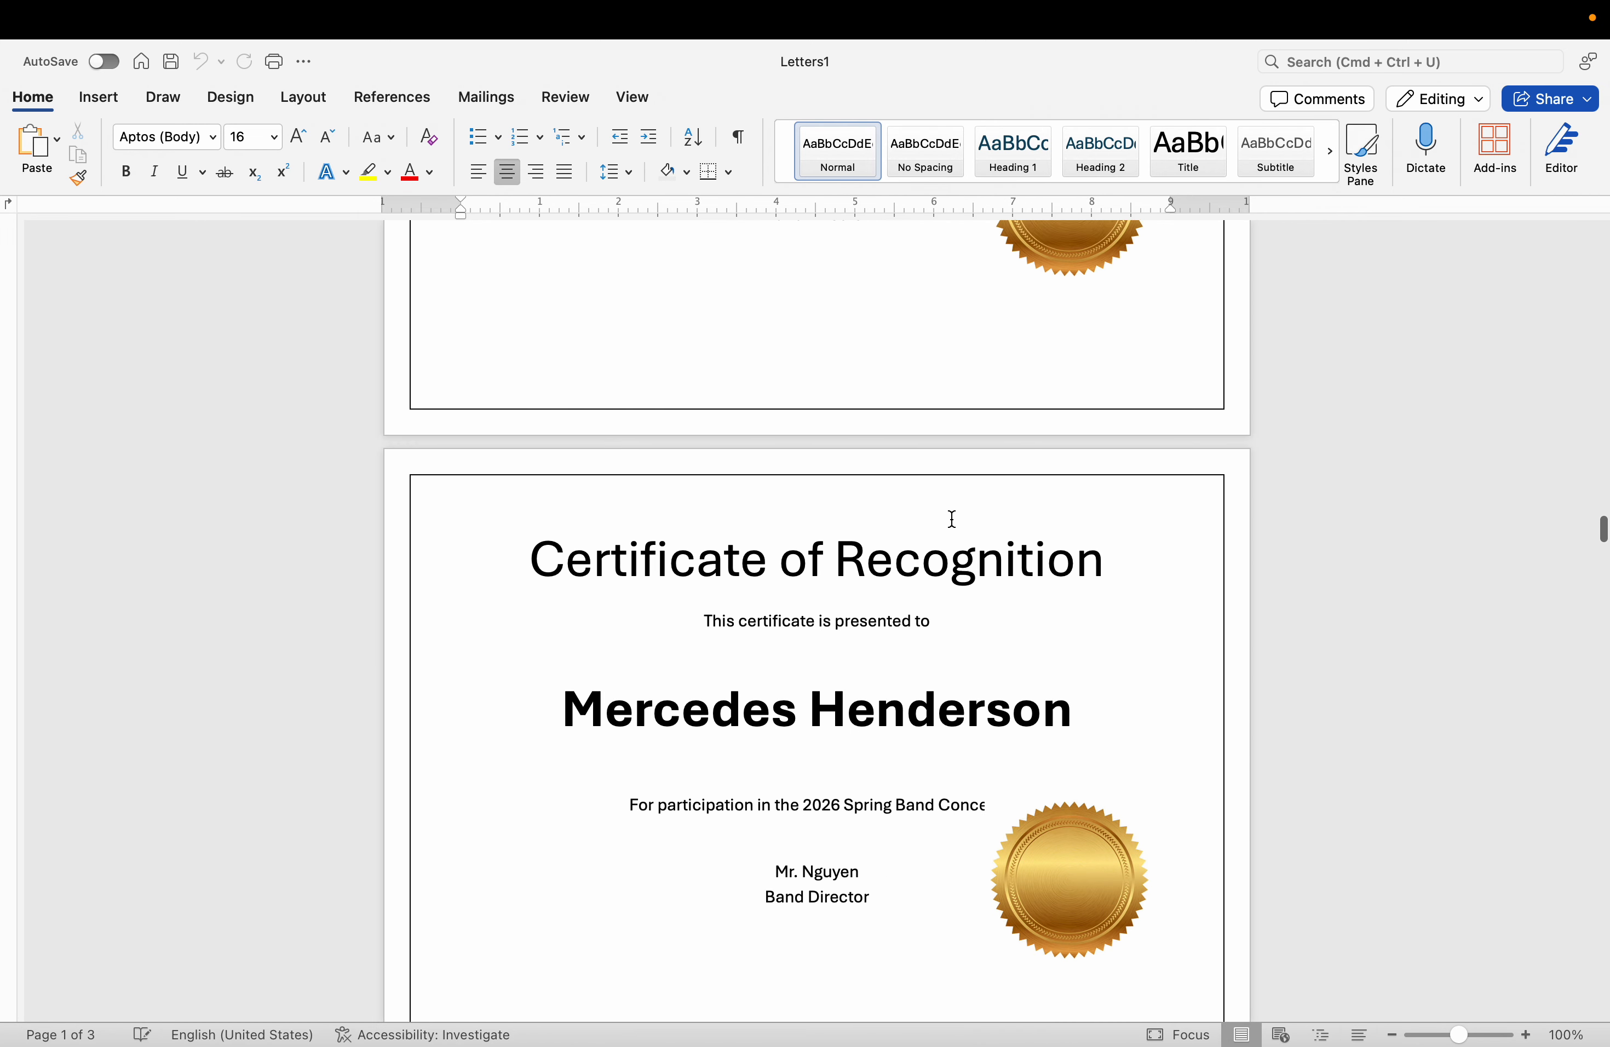
pyautogui.scroll(-20, 950, 510)
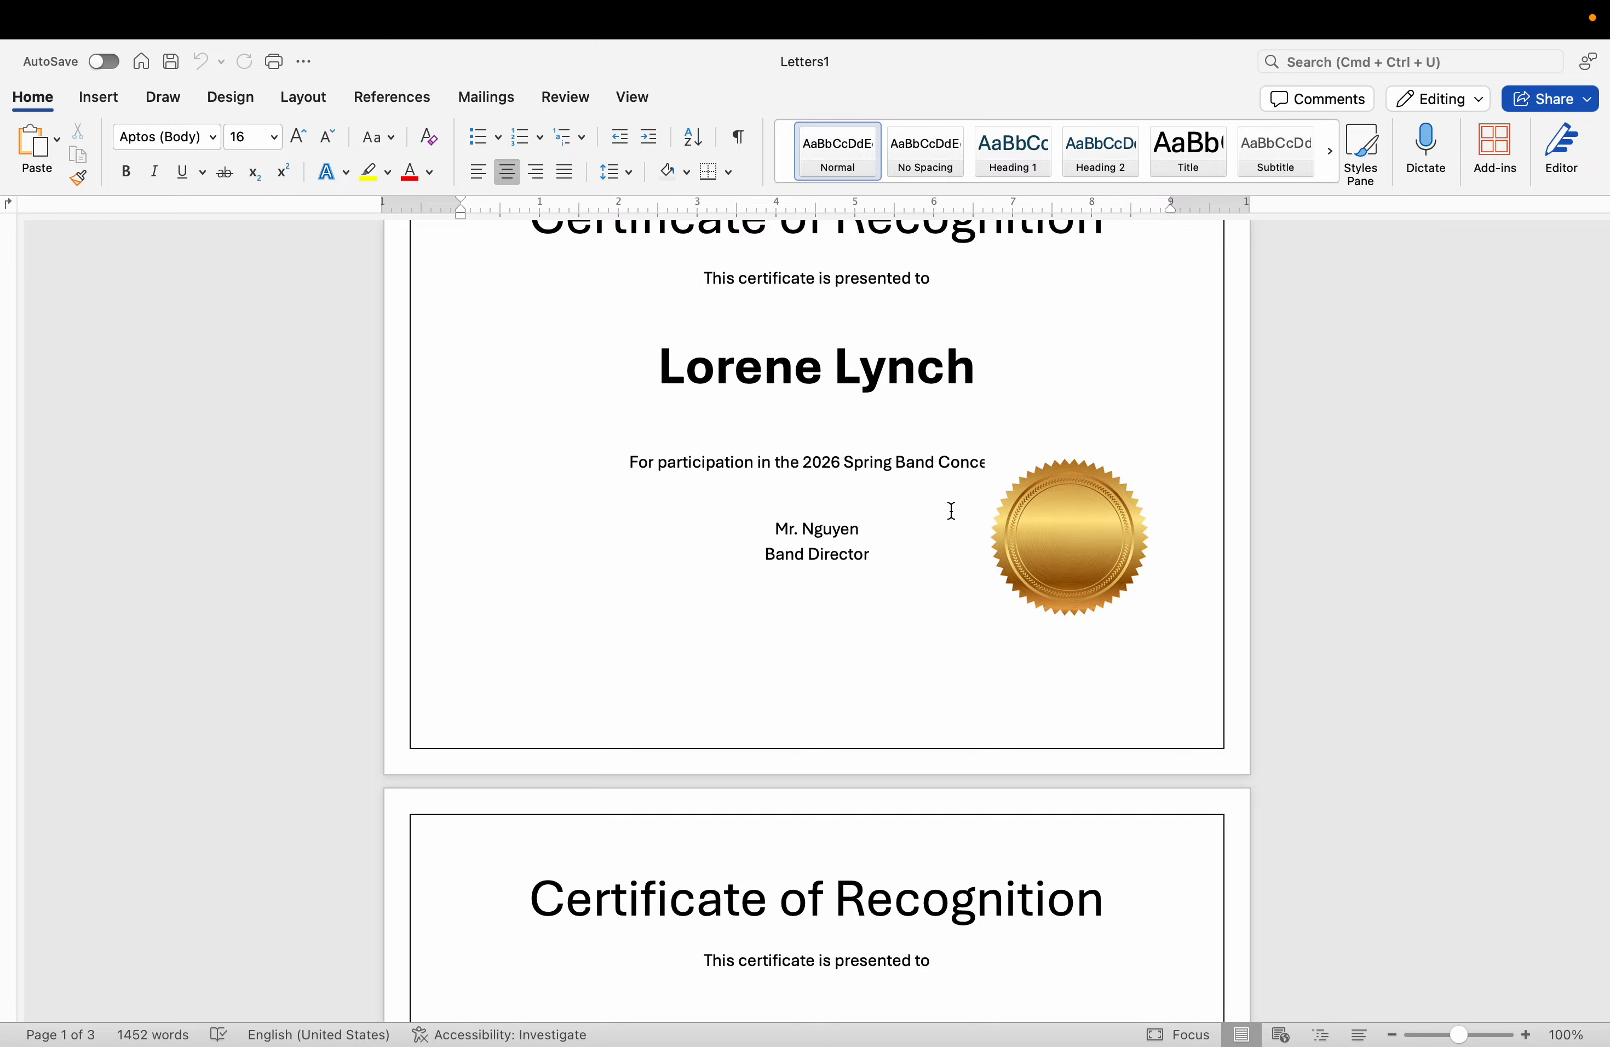
# Switch to Chrome and open the "Conditional Formatting: Attendance" sheet of the Copy of Duquesne Workshop Workbook.
pyautogui.hotkey('ctrl', 'Right')
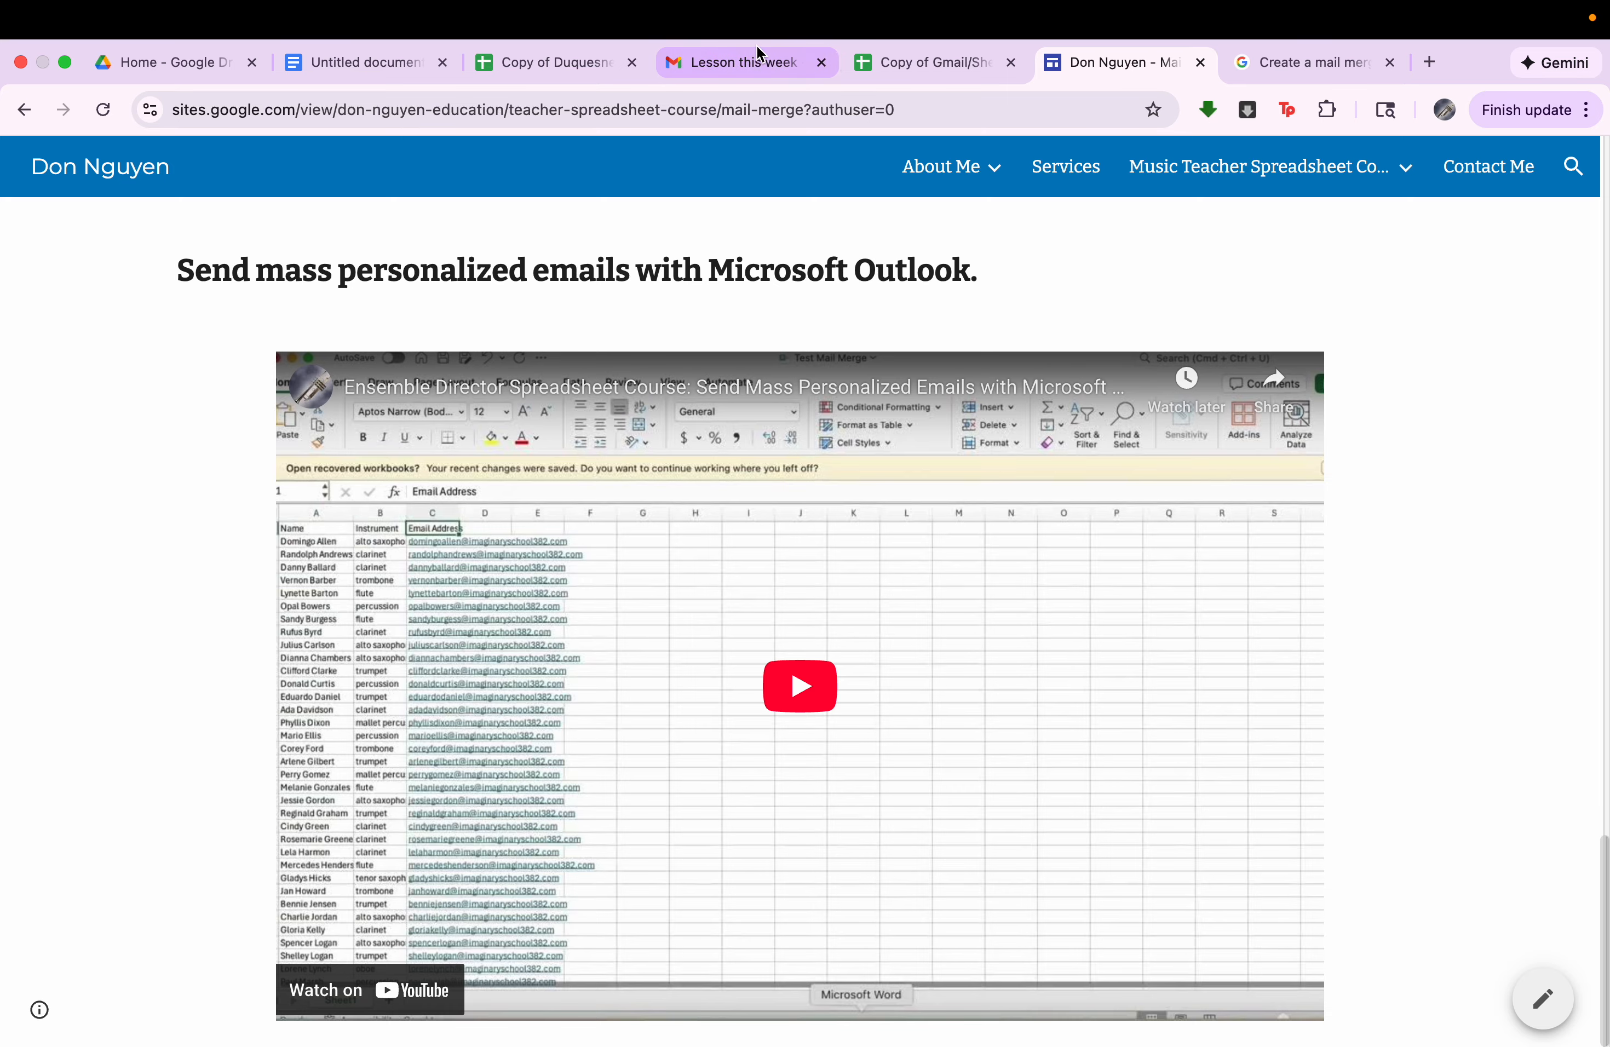
pyautogui.click(575, 62)
pyautogui.scroll(-10, 902, 873)
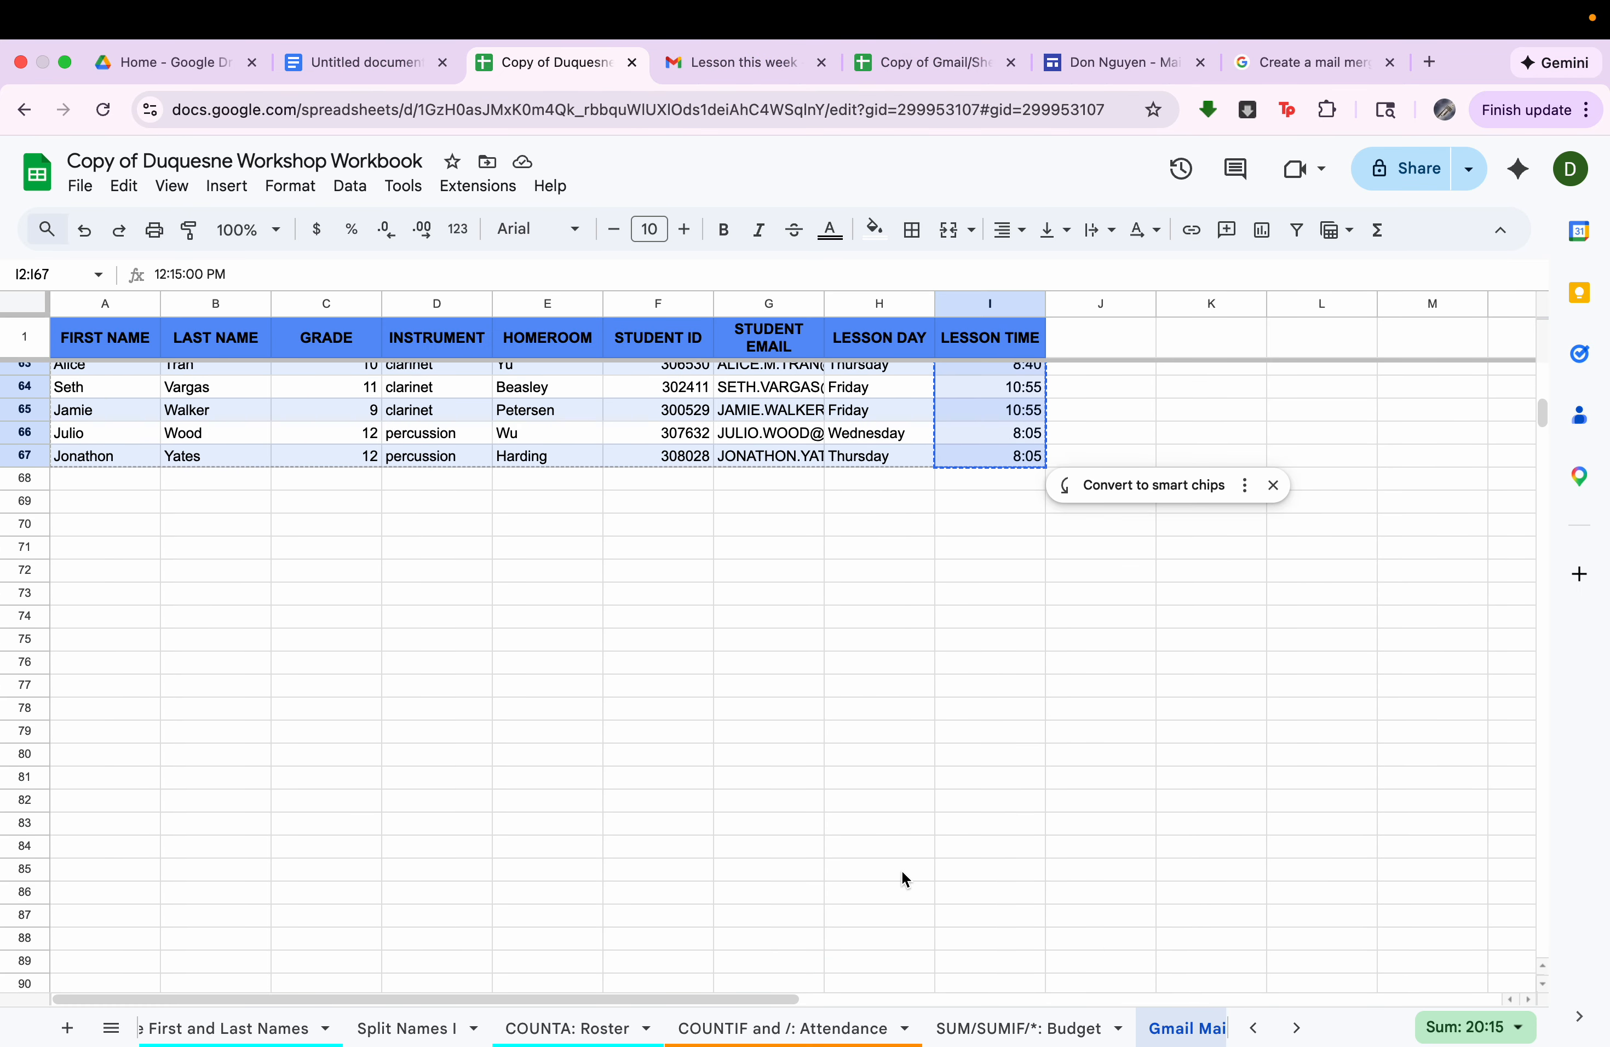
pyautogui.hscroll(3, 1047, 1030)
pyautogui.click(1057, 1028)
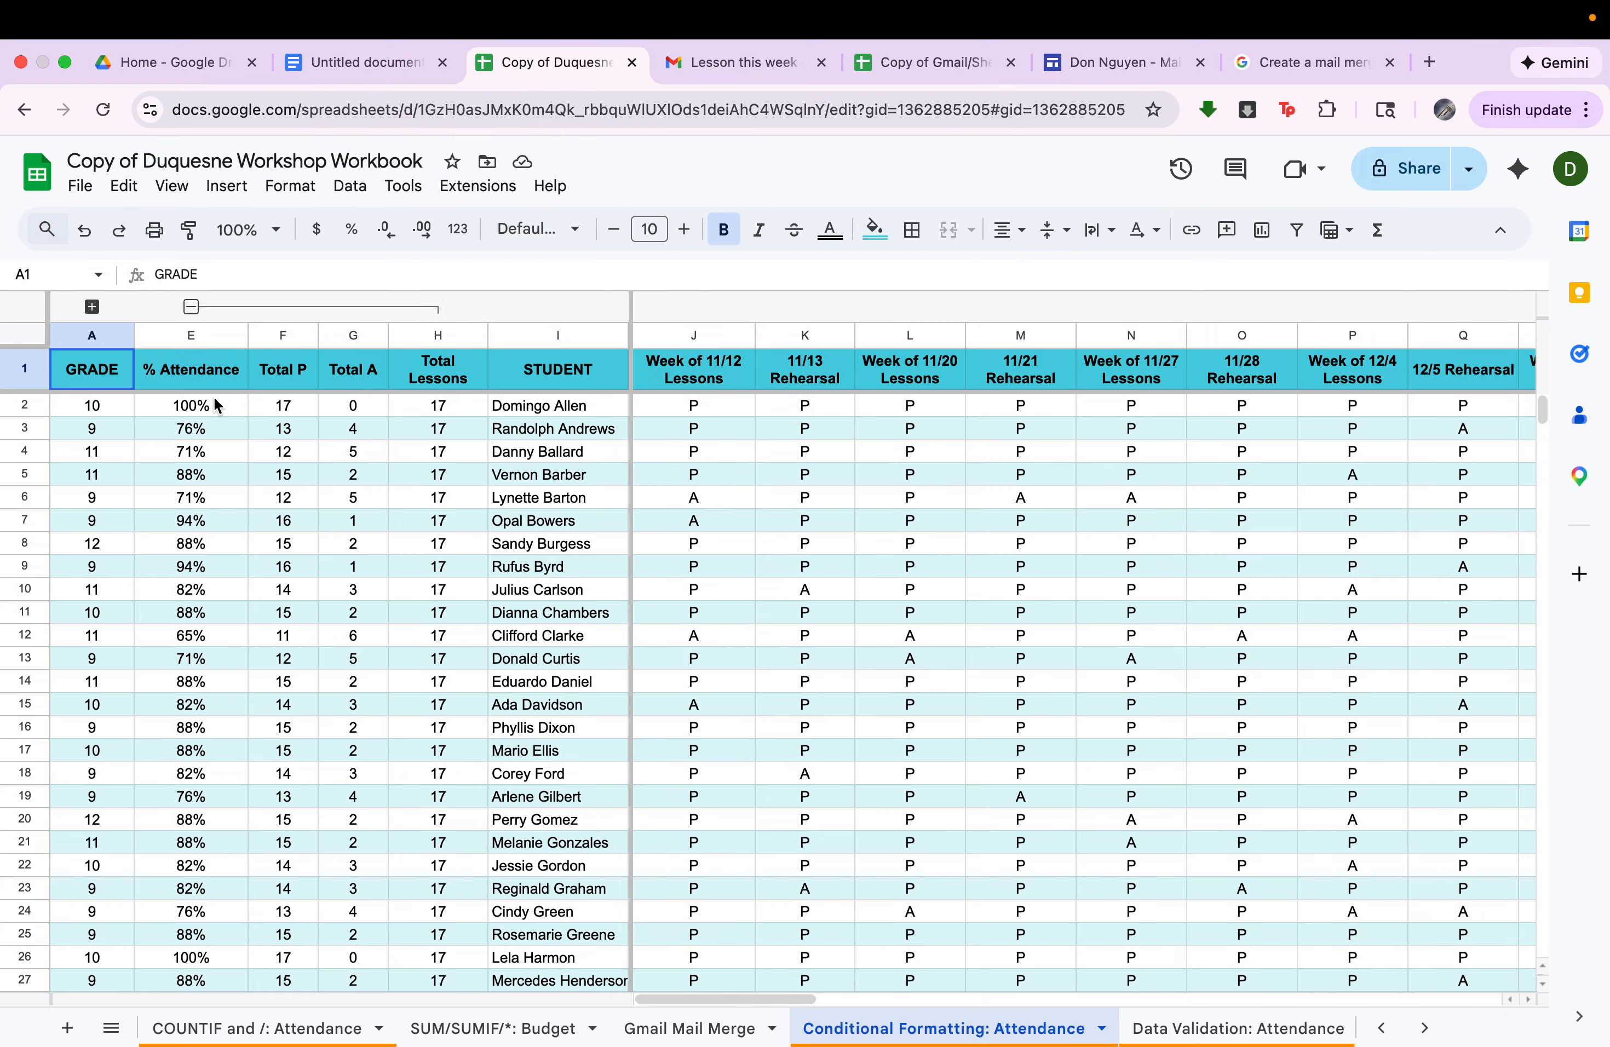
# Start a conditional formatting rule for the % Attendance values in E2:E66.
pyautogui.moveTo(217, 411); pyautogui.dragTo(209, 655)
pyautogui.scroll(15, 211, 645)
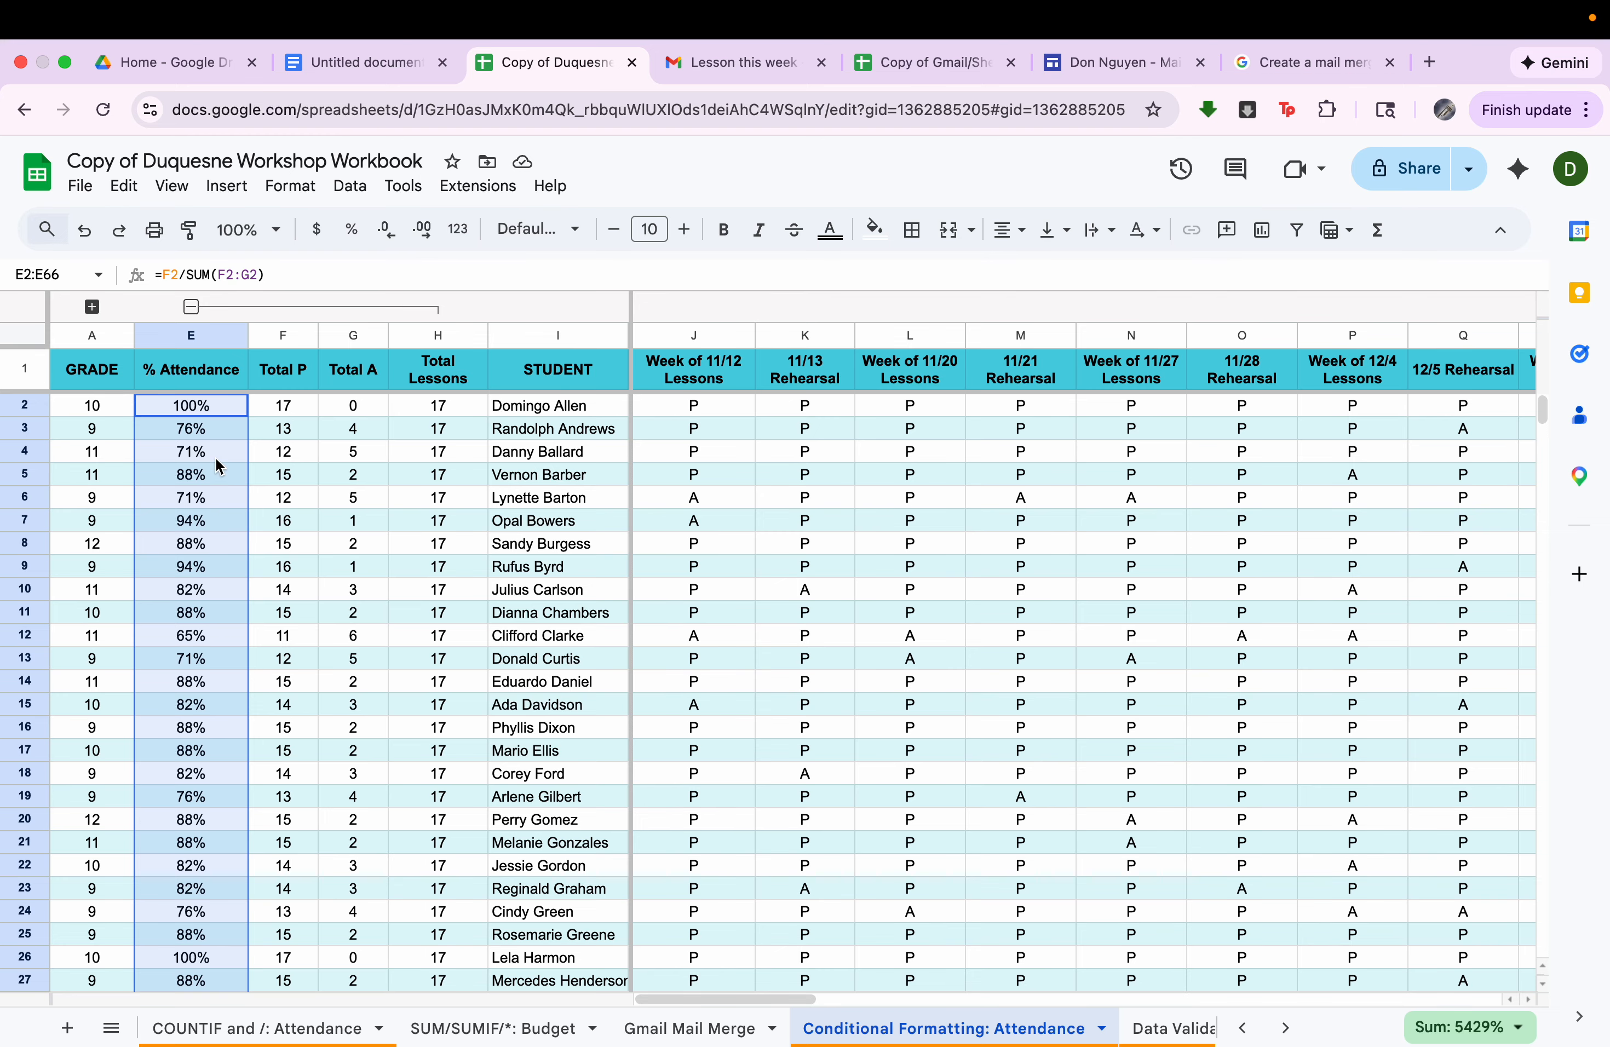
pyautogui.scroll(-5, 203, 530)
pyautogui.scroll(5, 204, 571)
pyautogui.click(290, 186)
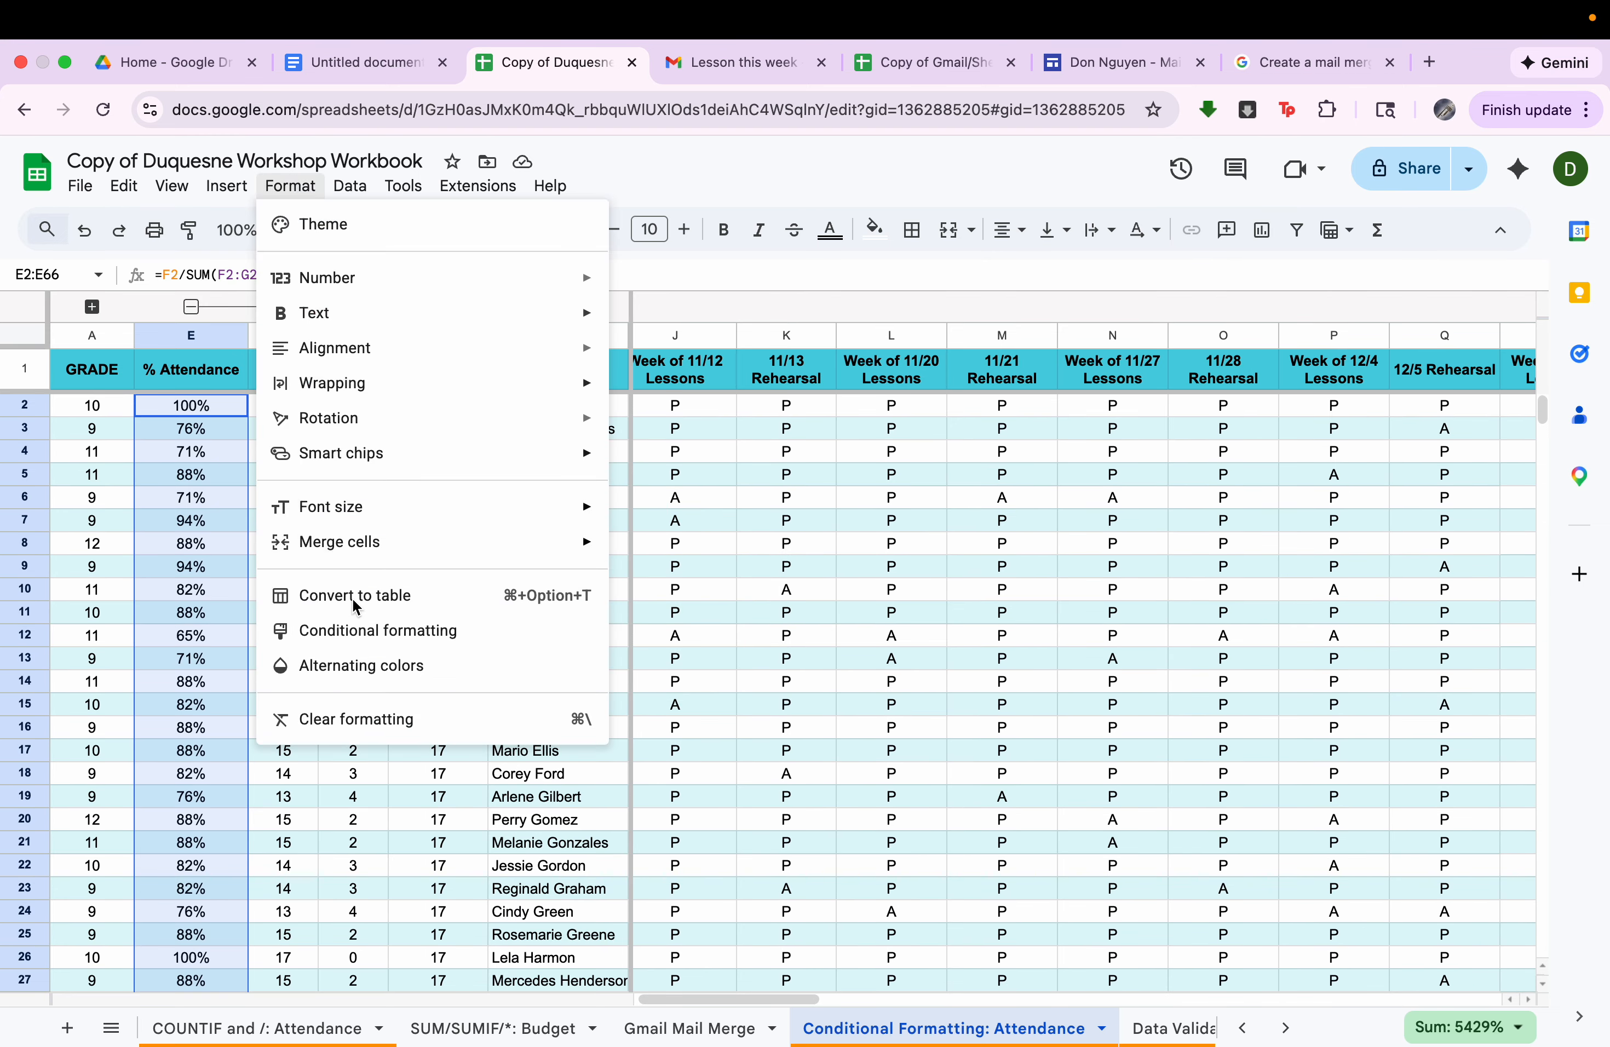
pyautogui.click(366, 631)
# Set the attendance rule's condition to Less than 80%.
pyautogui.click(1258, 517)
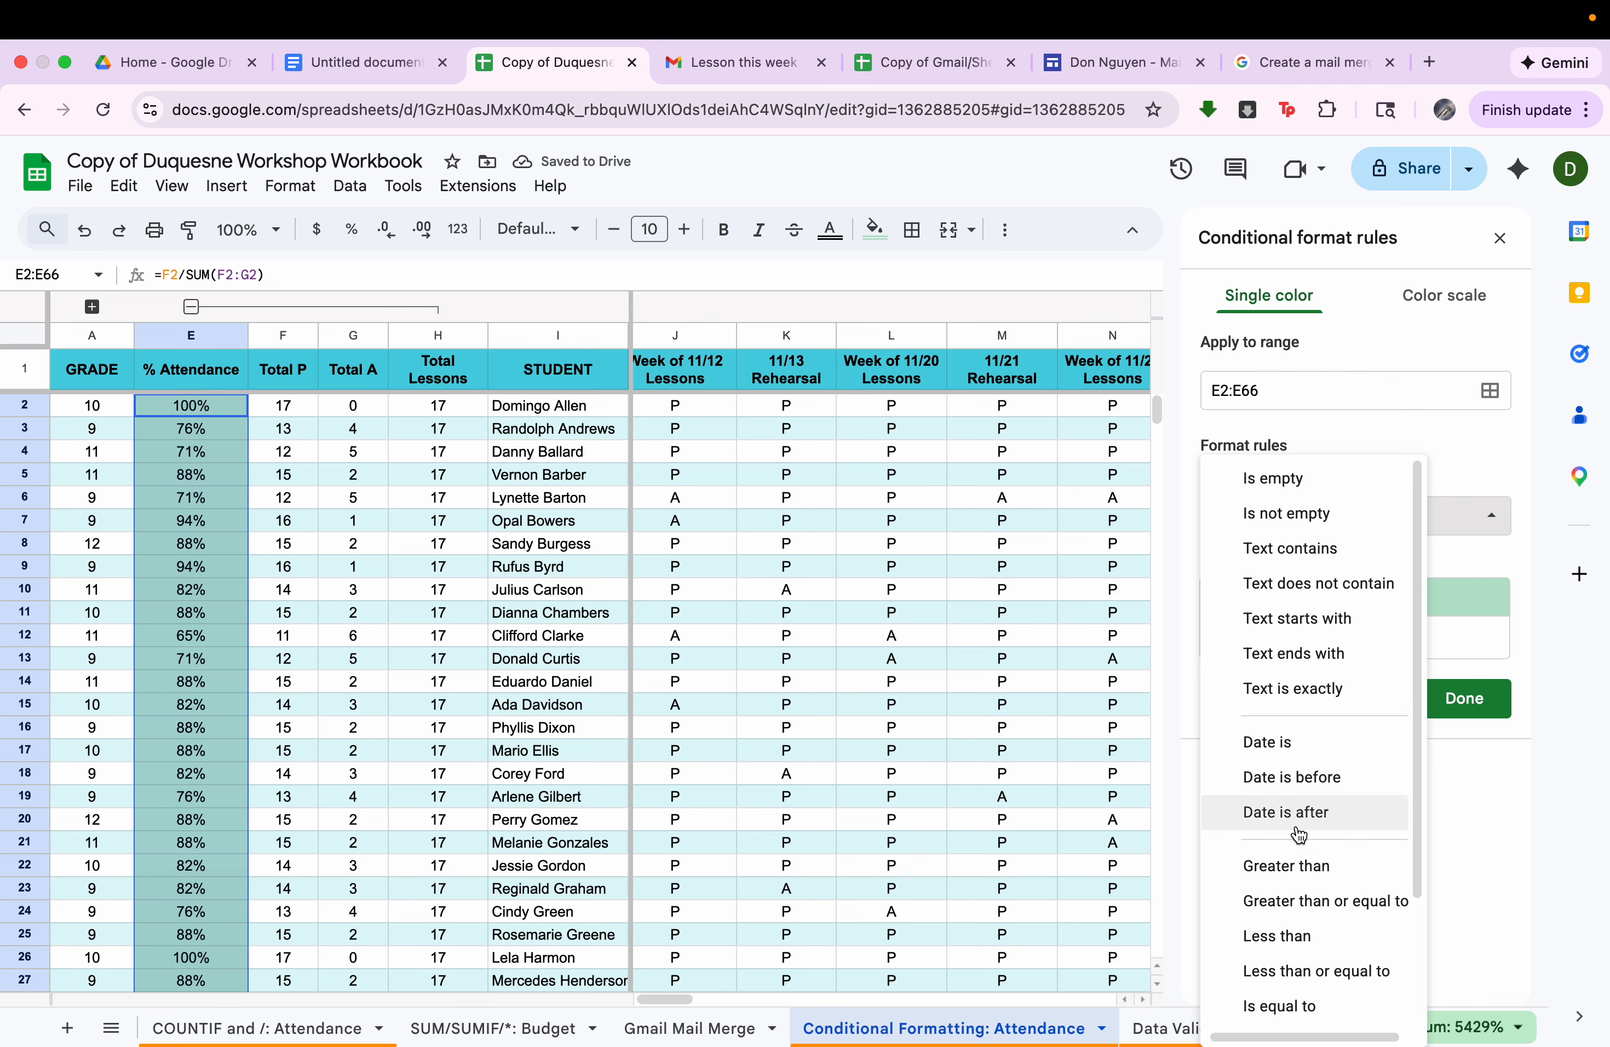
pyautogui.scroll(-2, 1298, 835)
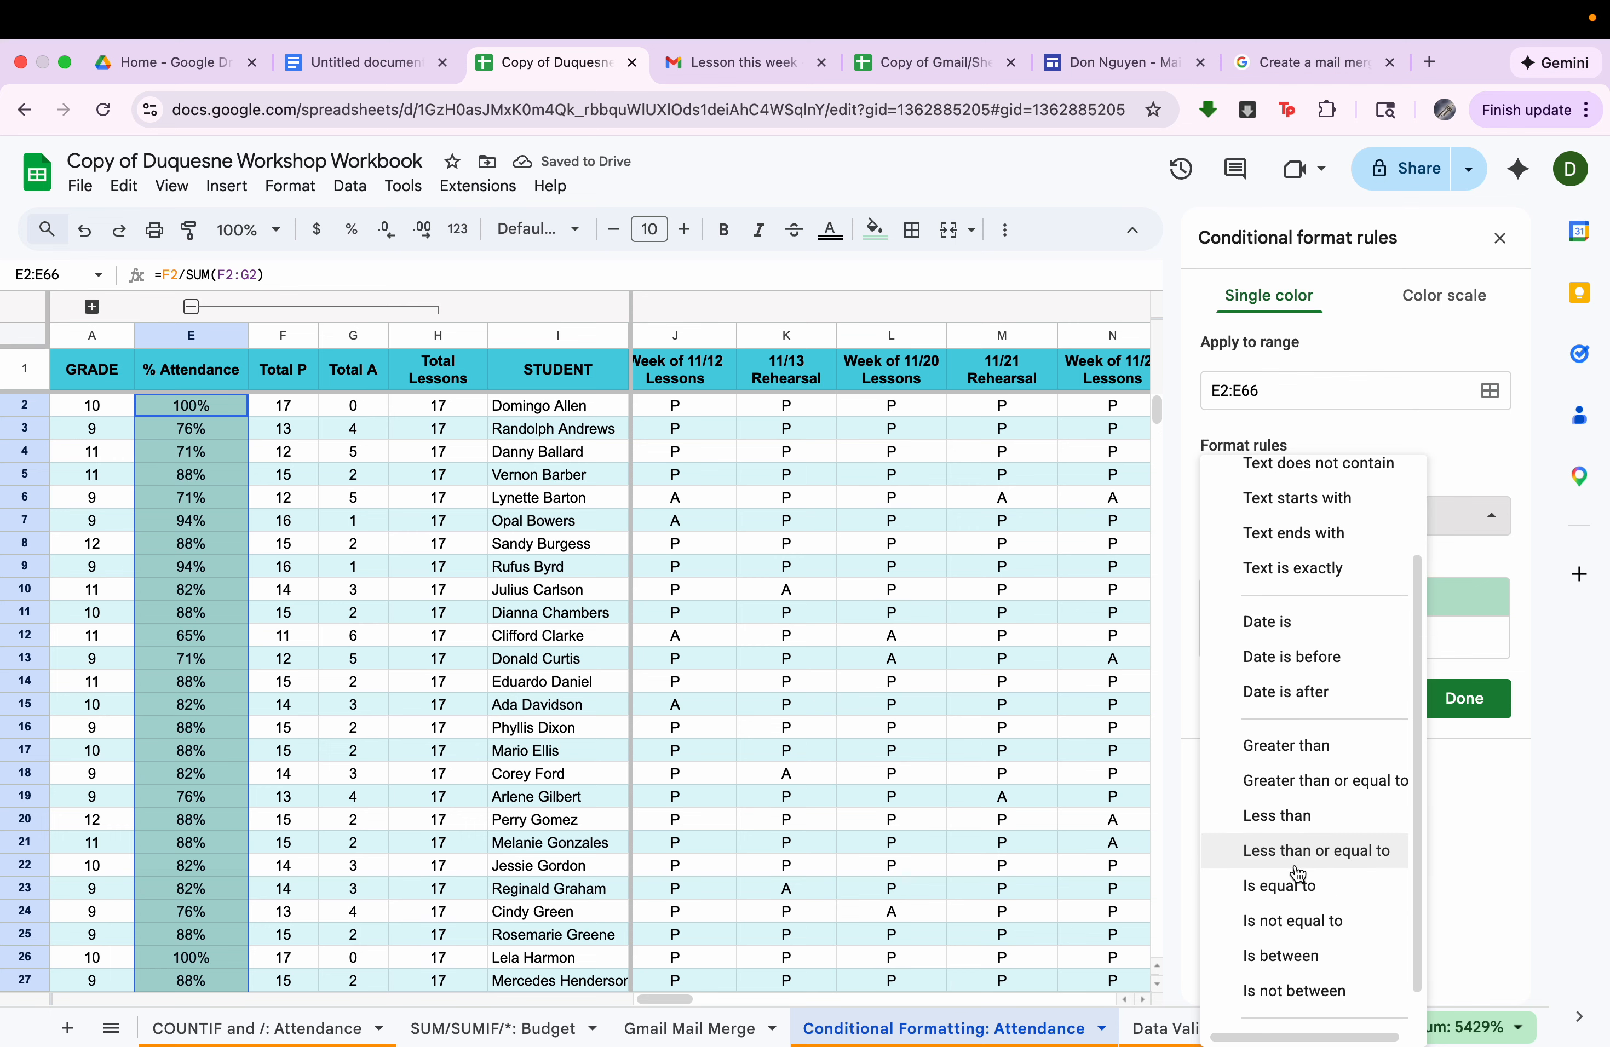
pyautogui.click(1312, 816)
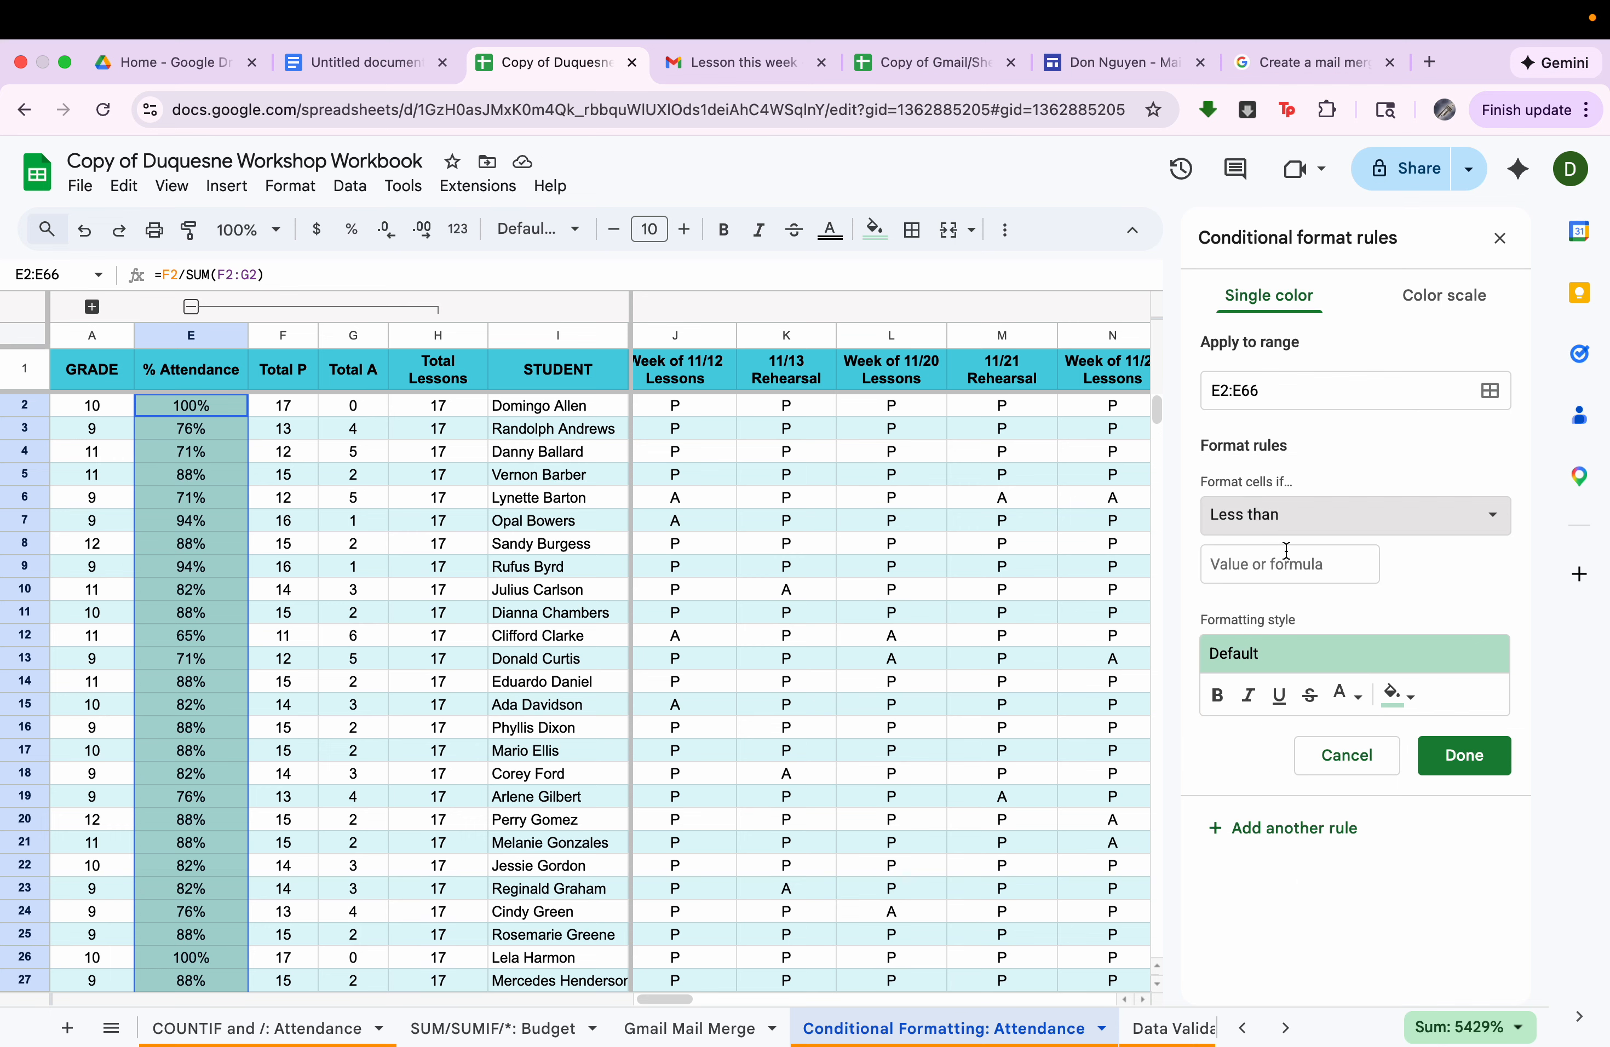
pyautogui.click(1304, 566)
pyautogui.write('80')
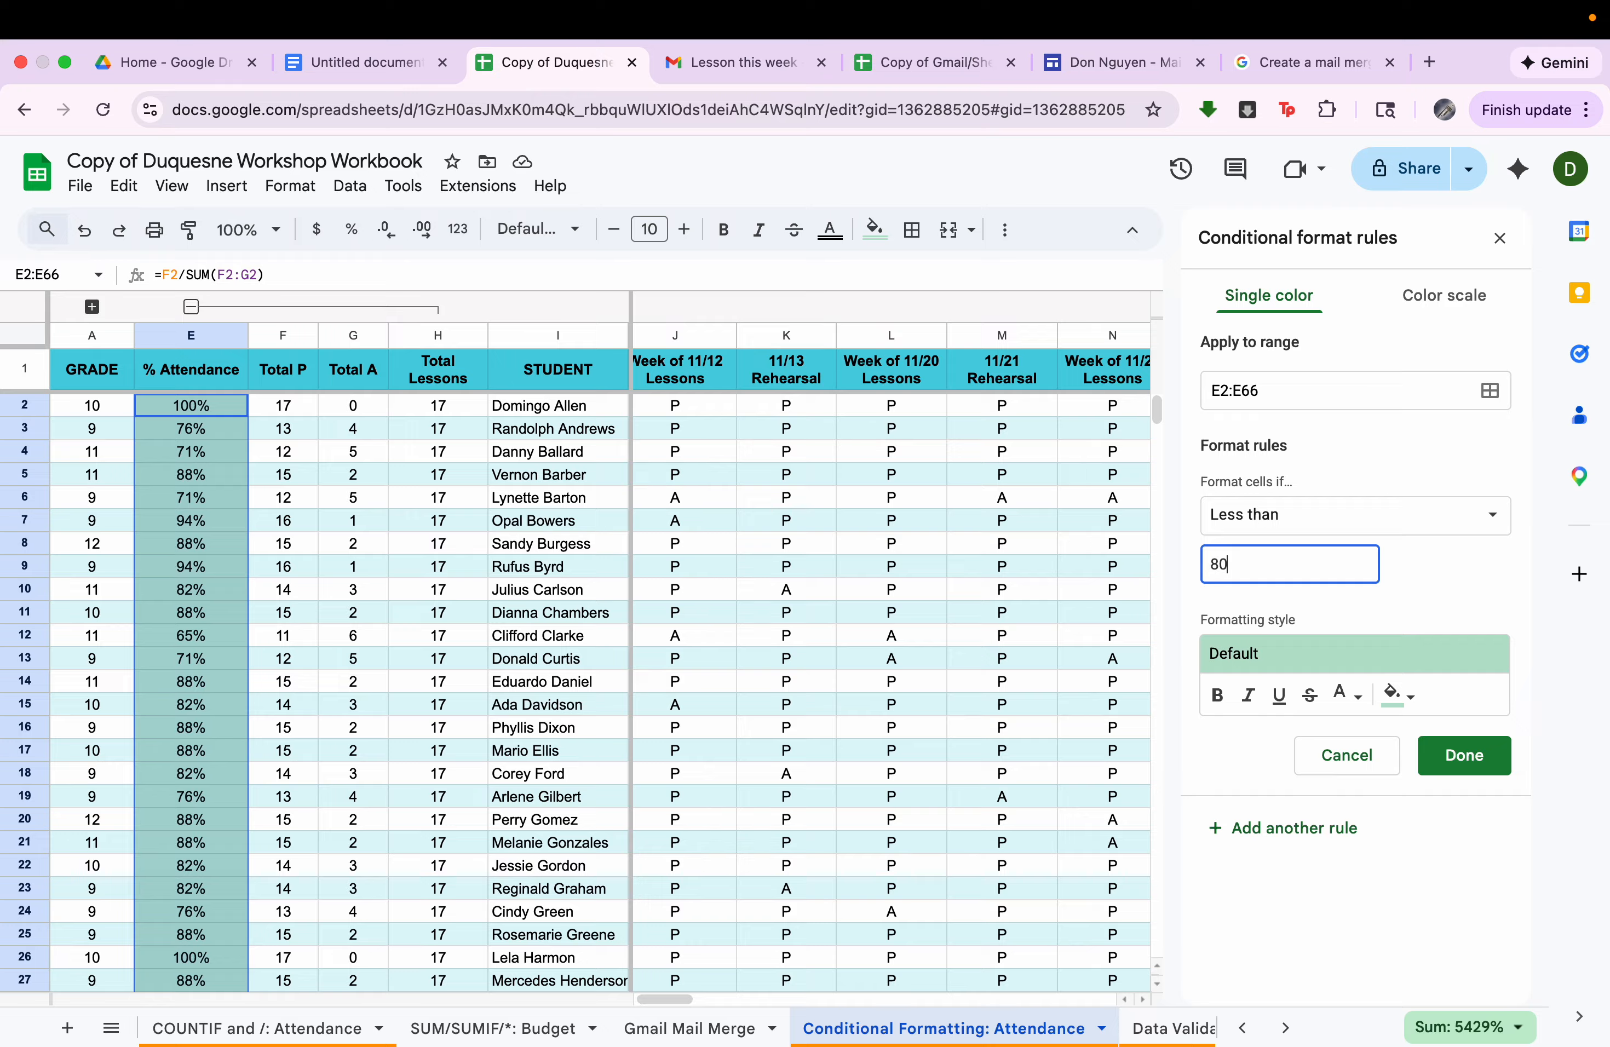
# Give the attendance rule a red fill, close the conditional format rules and review the formatted attendance column.
pyautogui.click(1401, 695)
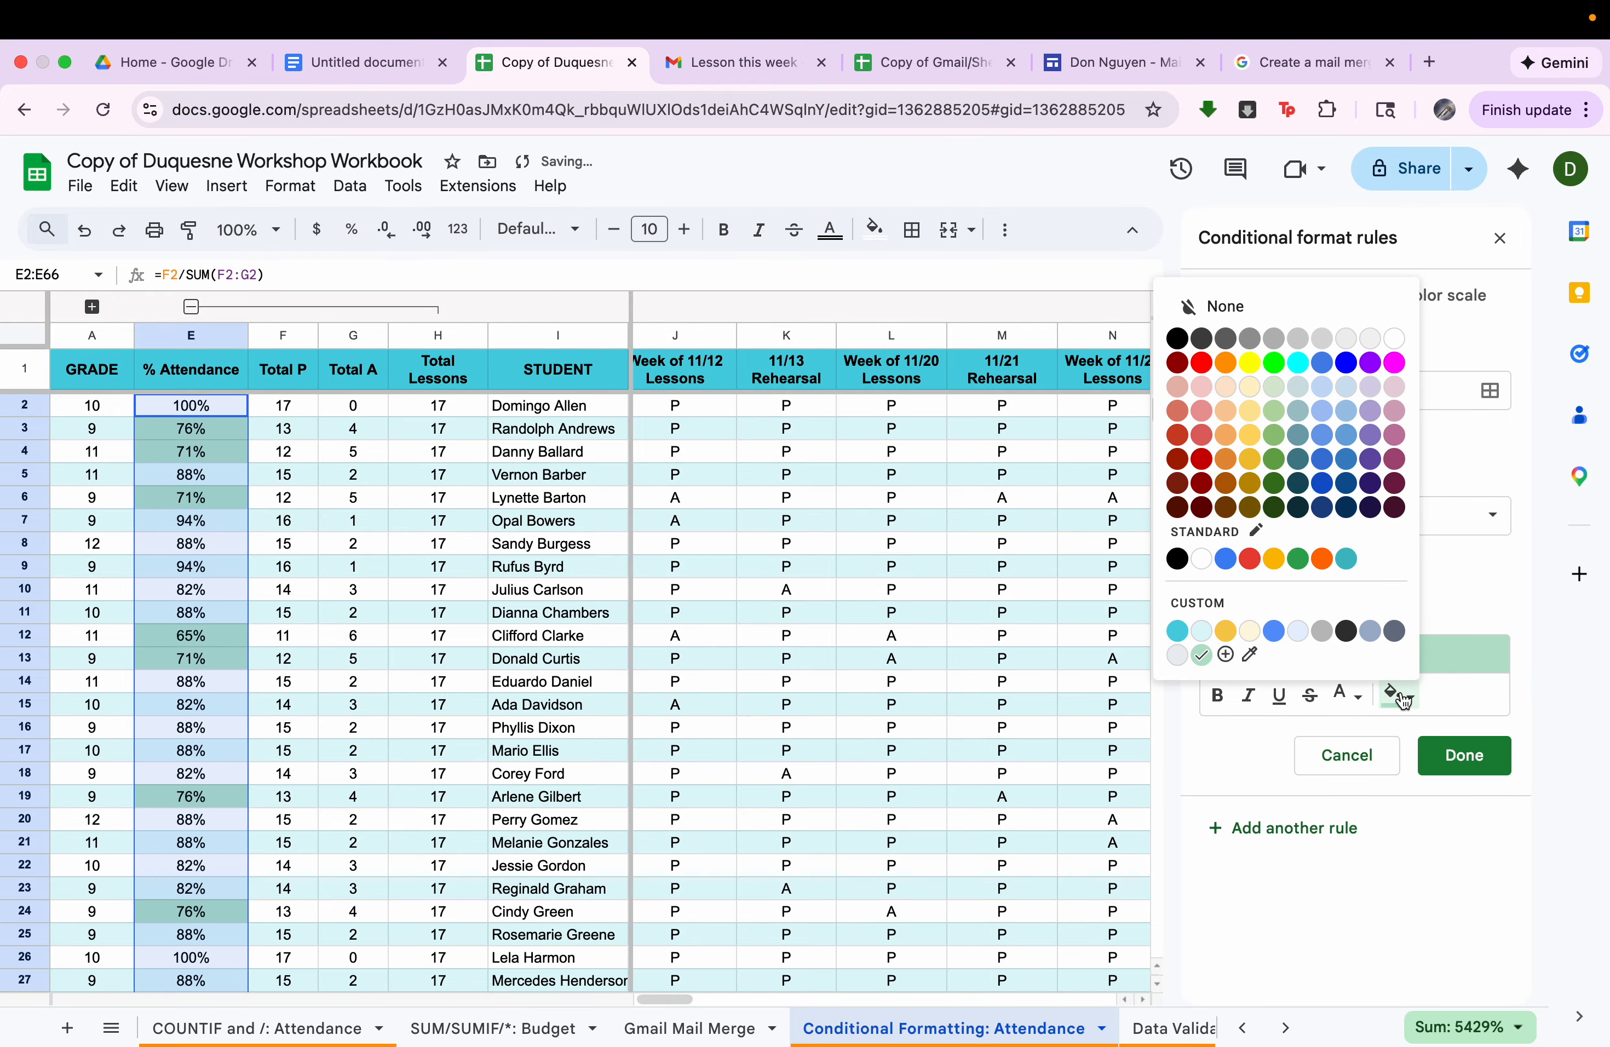
pyautogui.click(1202, 362)
pyautogui.scroll(-8, 658, 738)
pyautogui.scroll(-8, 654, 737)
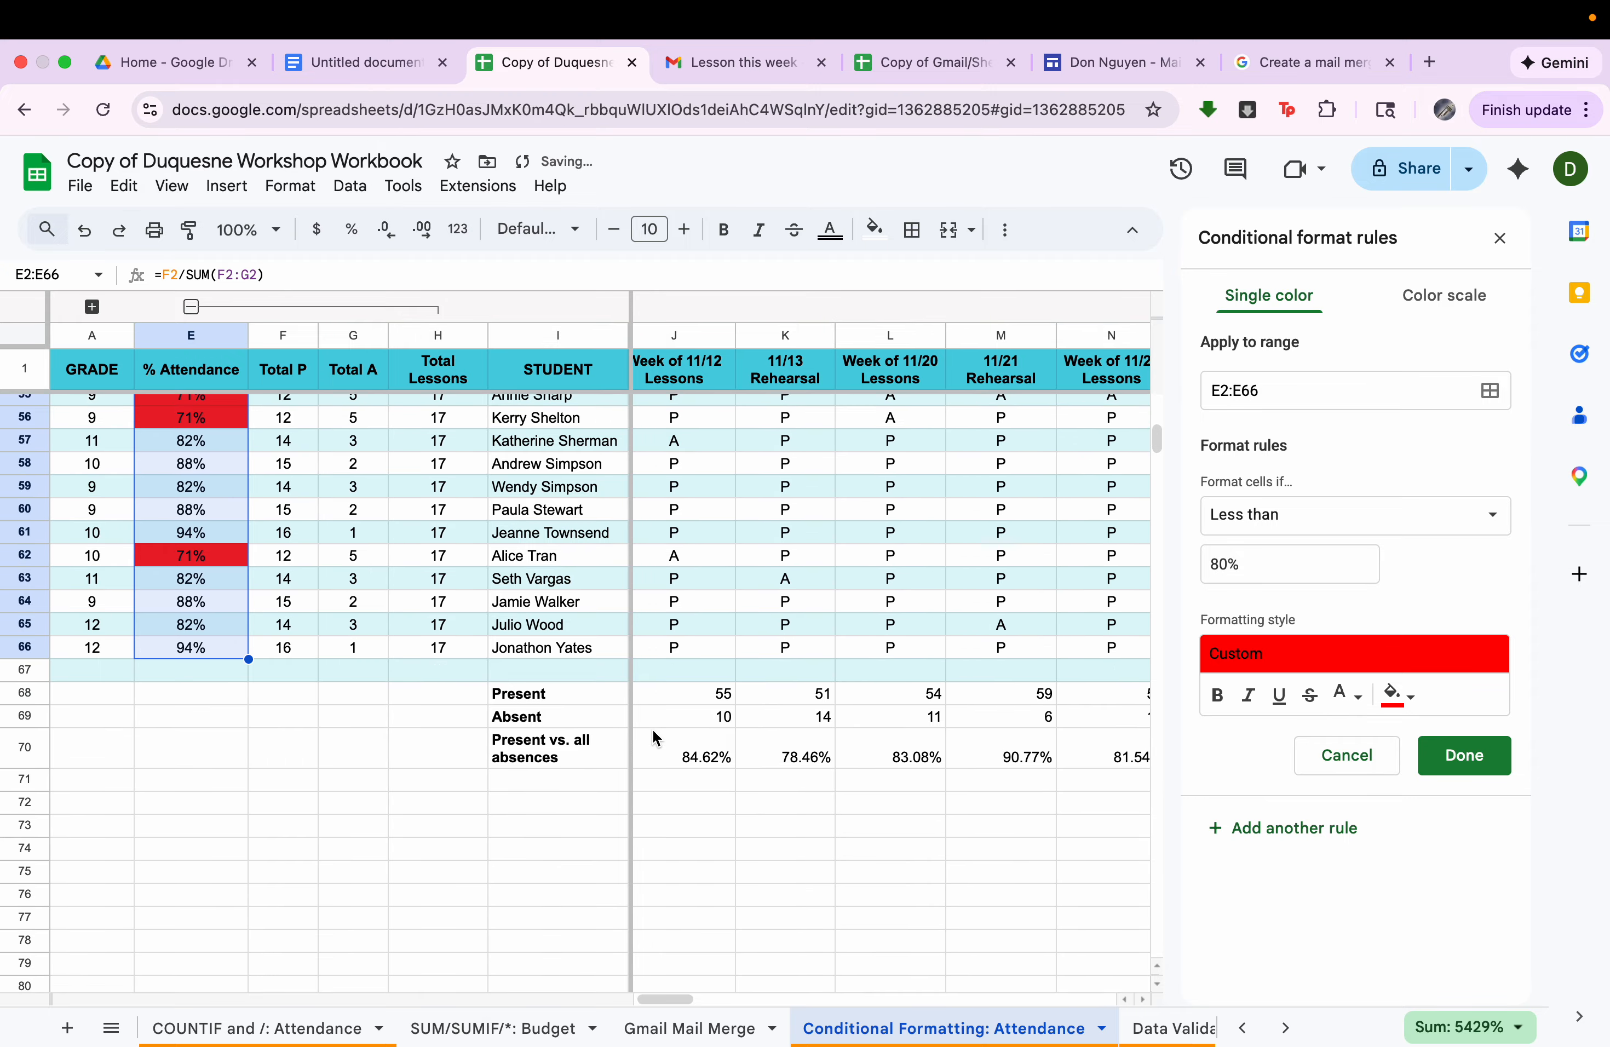
pyautogui.scroll(14, 651, 737)
pyautogui.click(1499, 238)
pyautogui.scroll(6, 1168, 622)
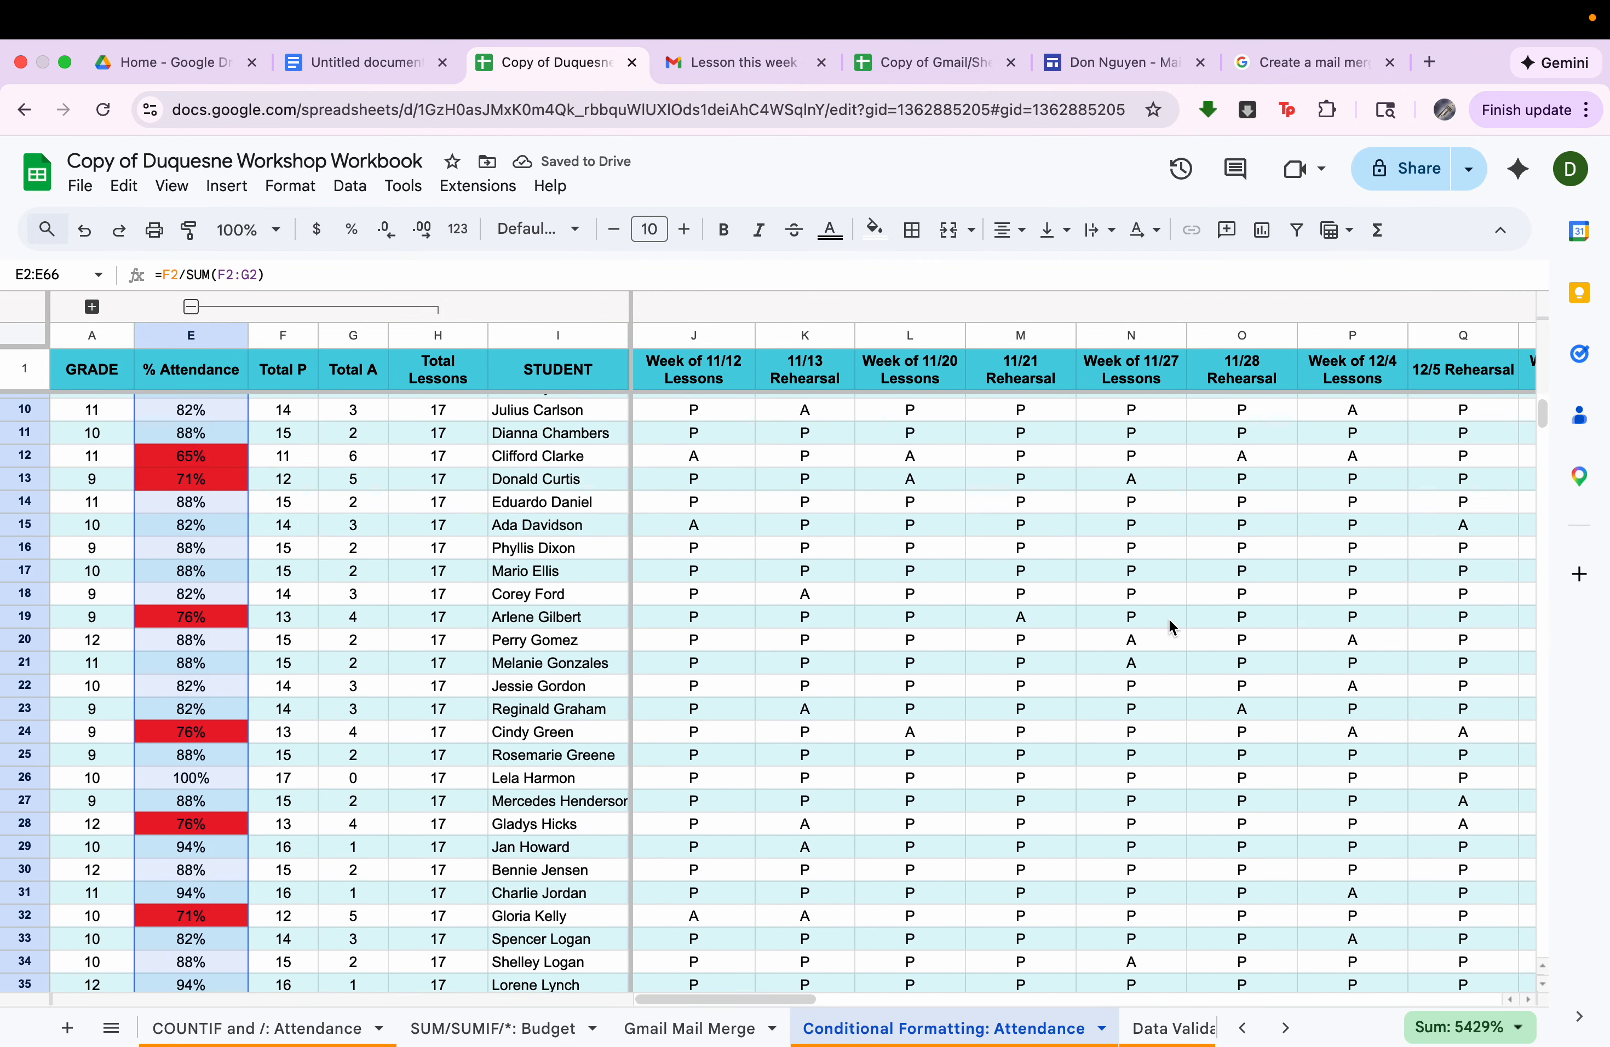
pyautogui.hscroll(15, 1183, 544)
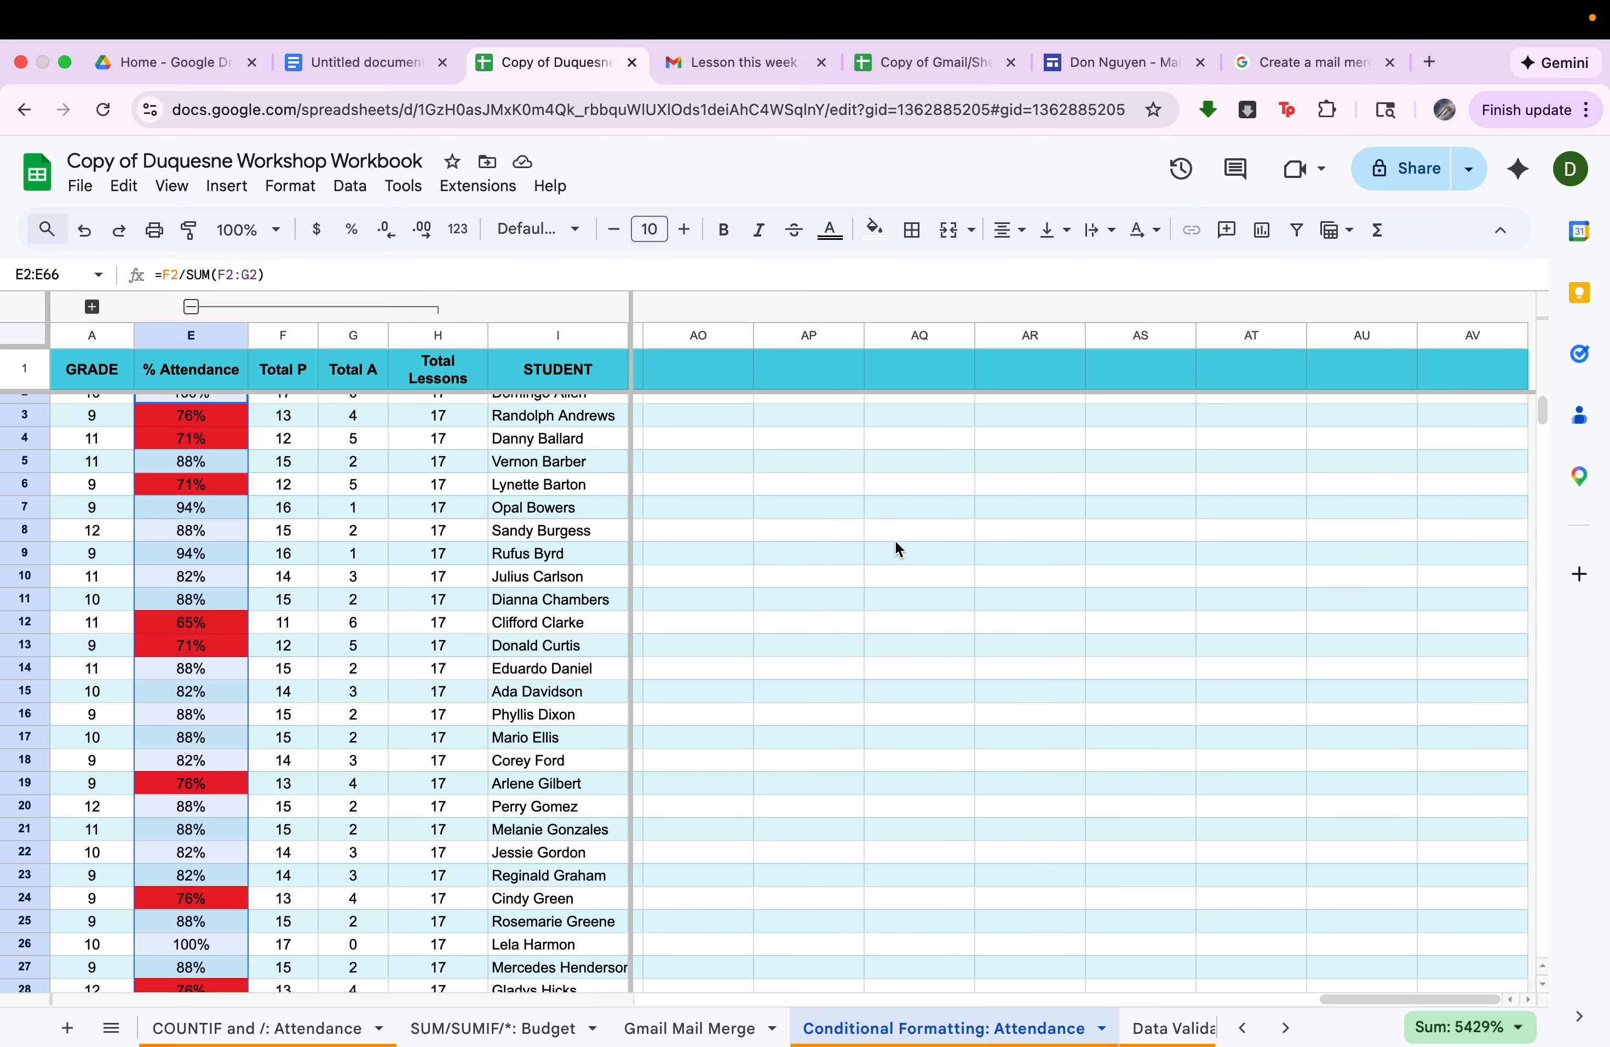
# Record an absence (A) for the row 10 student in the Week of 3/18 Lessons column, cell AA10.
pyautogui.hscroll(-6, 895, 546)
pyautogui.click(568, 597)
pyautogui.press('Right')
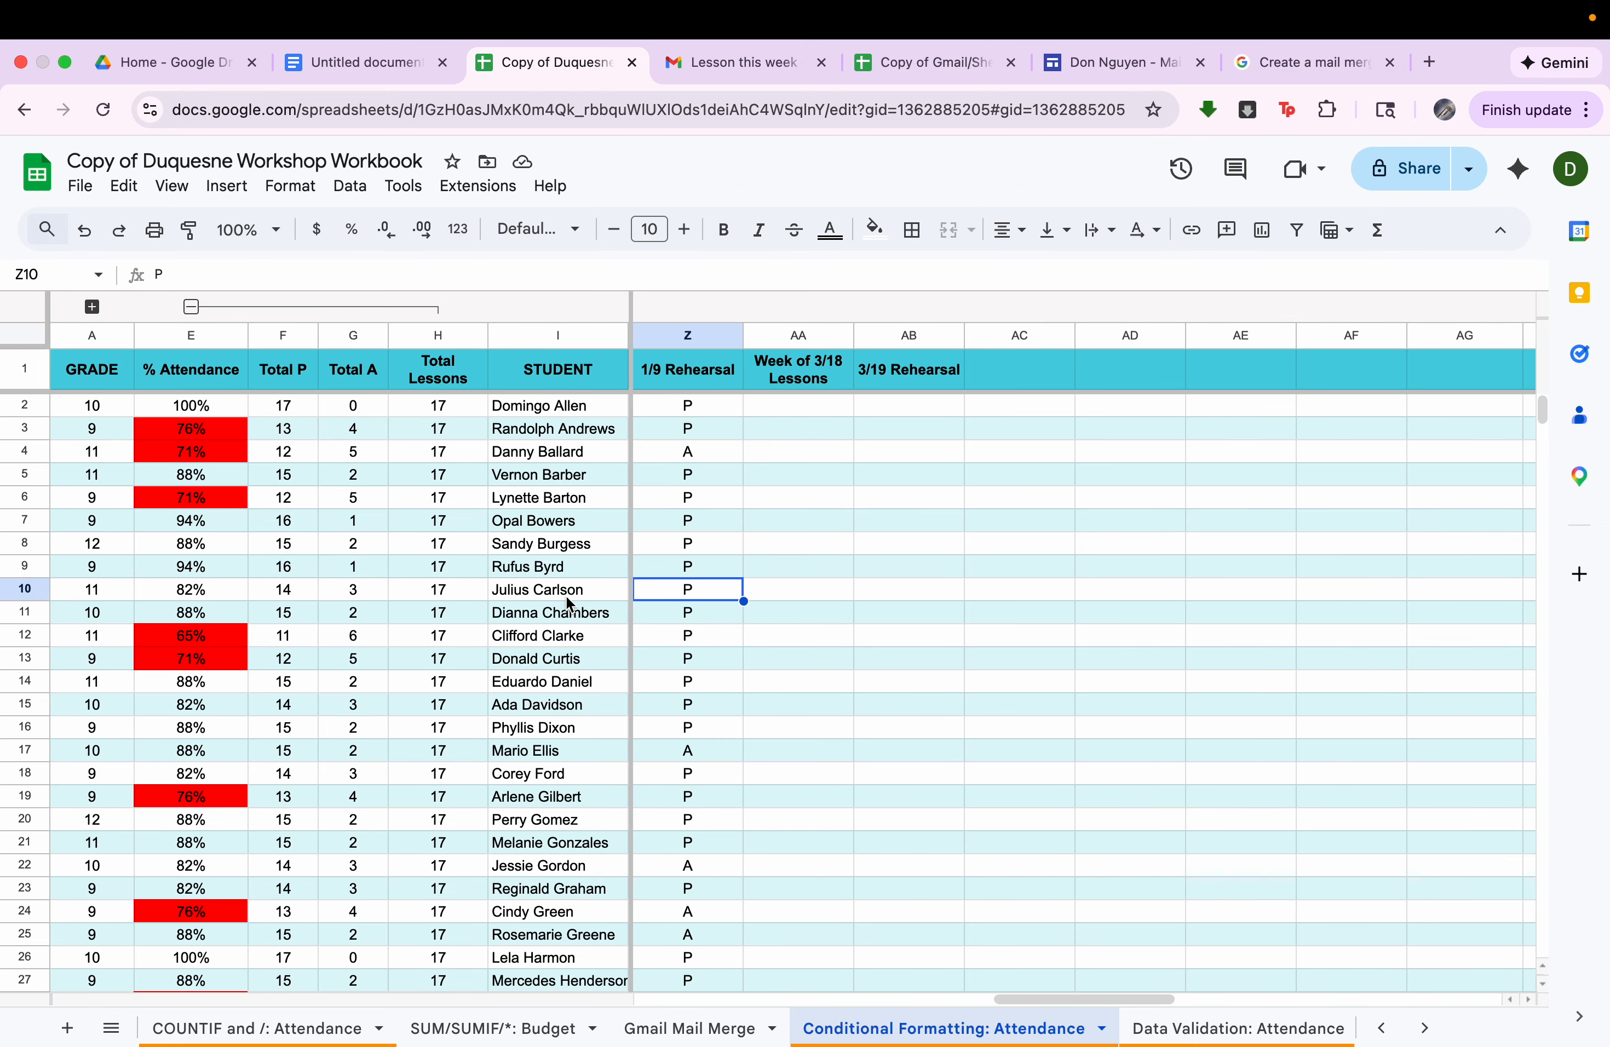
pyautogui.press('Right')
pyautogui.write('A')
pyautogui.press('Return')
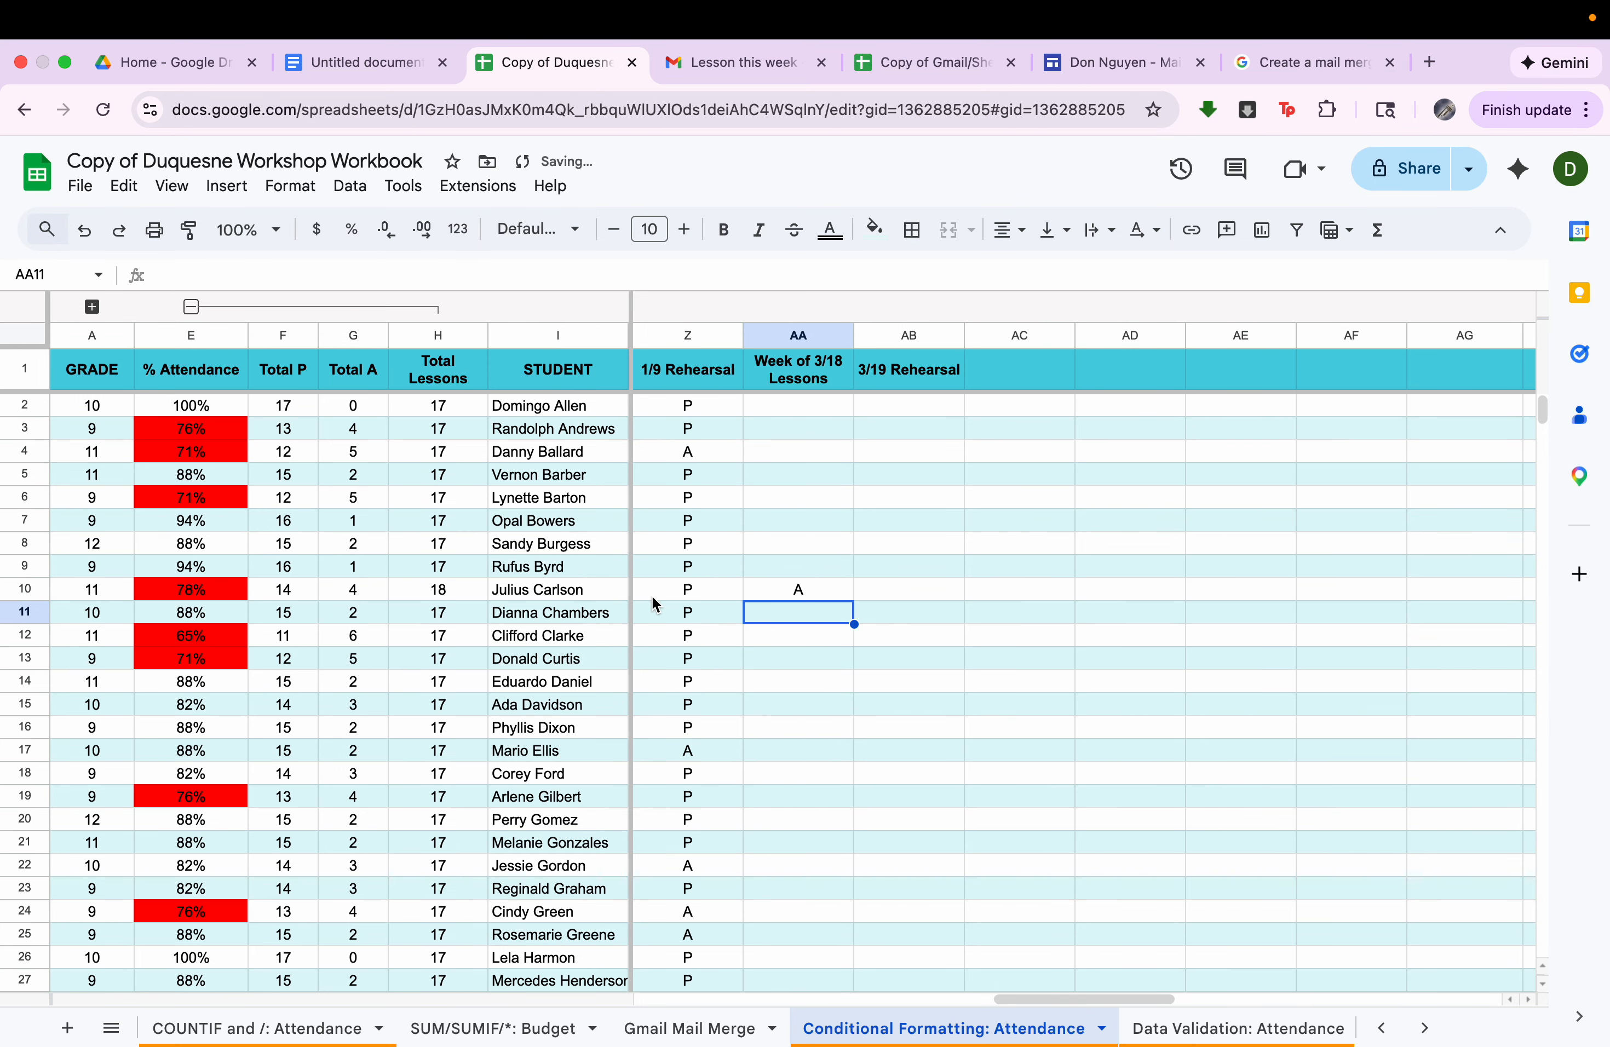
pyautogui.click(838, 597)
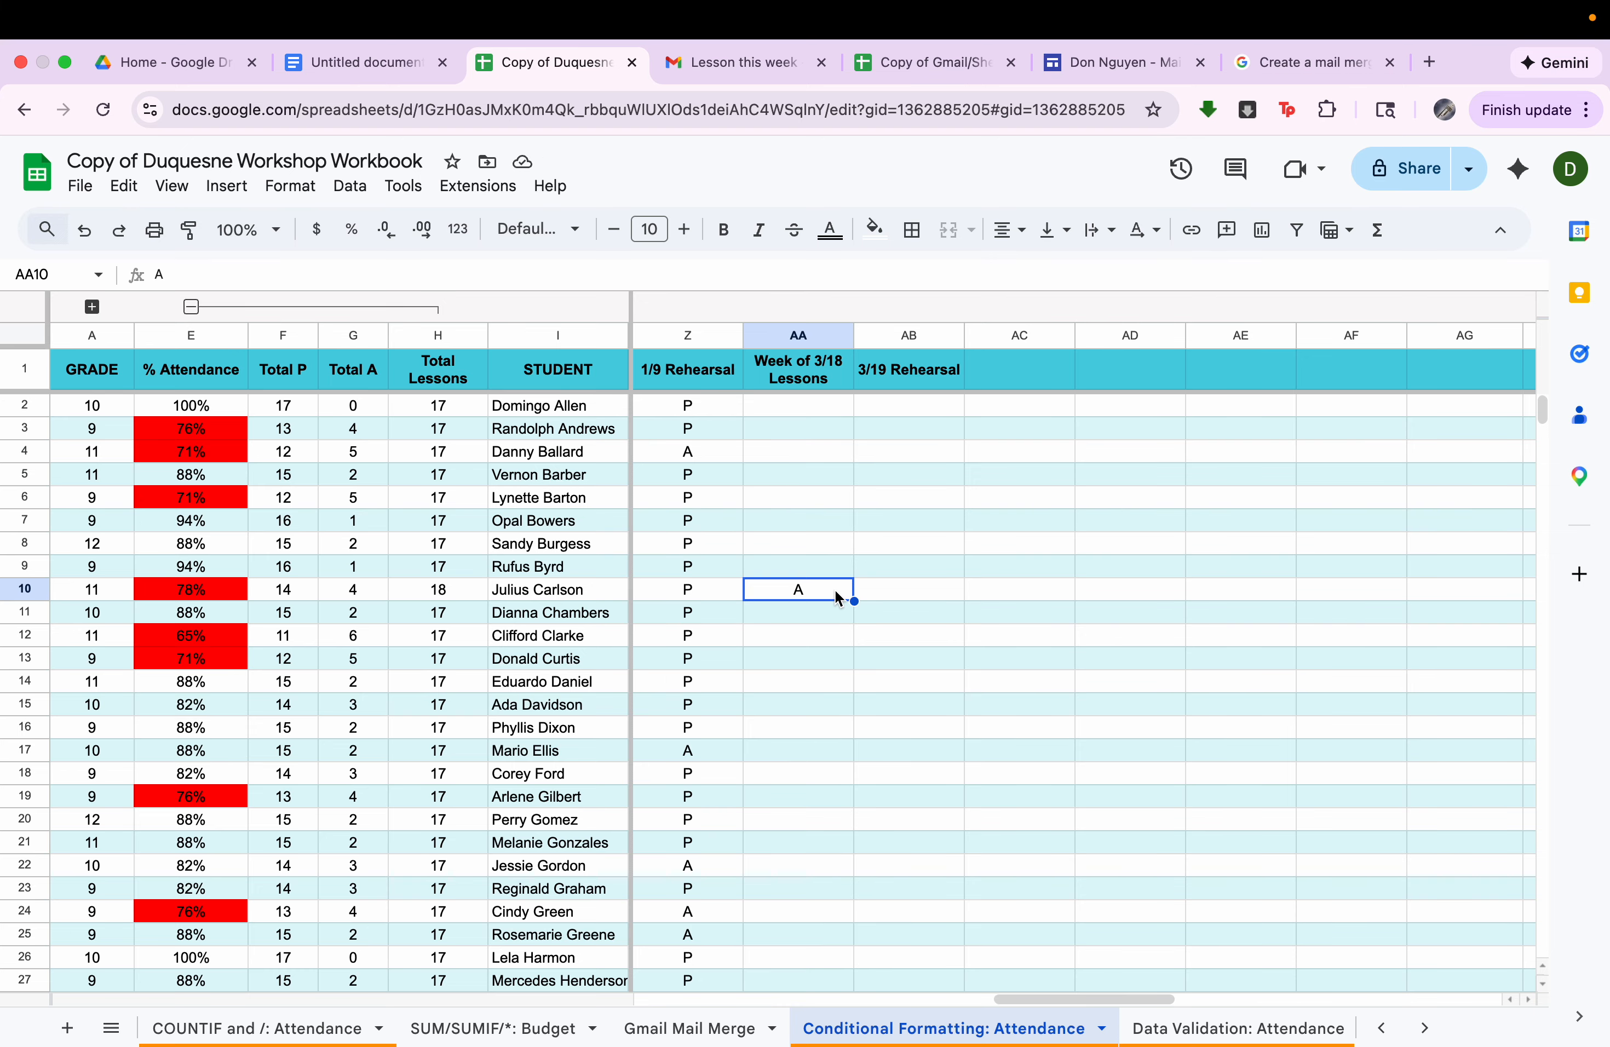
# Open the "Data Validation: Attendance" sheet, collapse the grouped Total P, Total A and Total Lessons columns, and review the attendance entries.
pyautogui.click(1169, 1027)
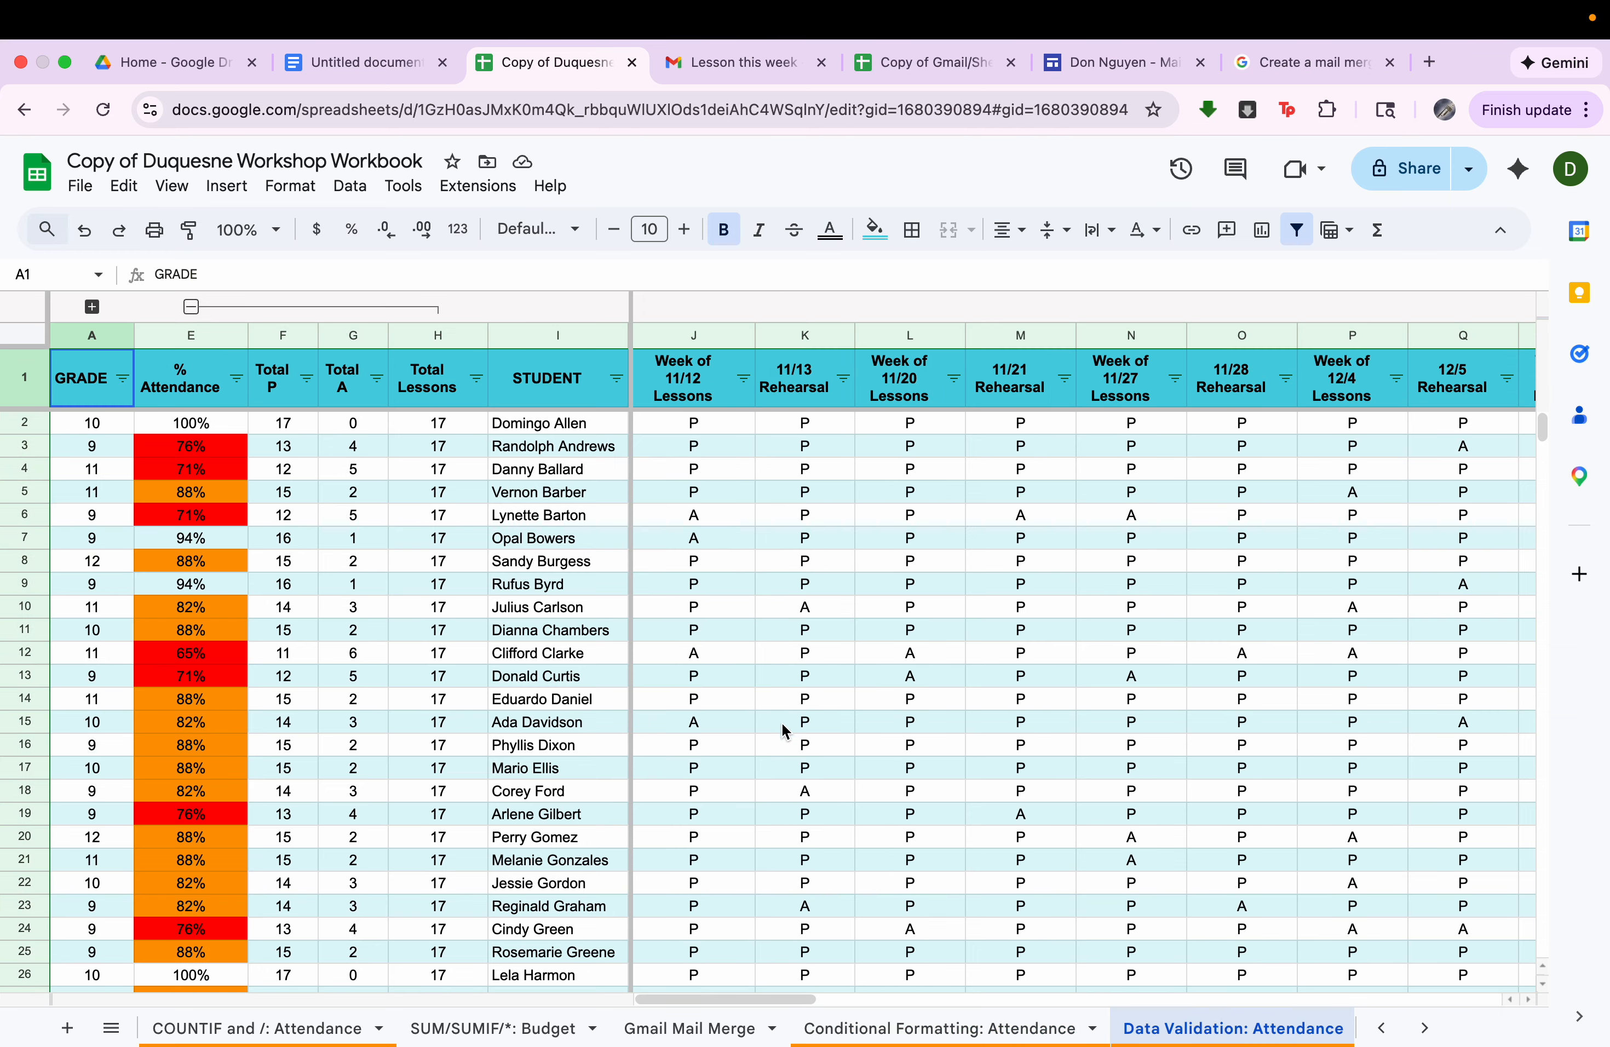
pyautogui.click(191, 307)
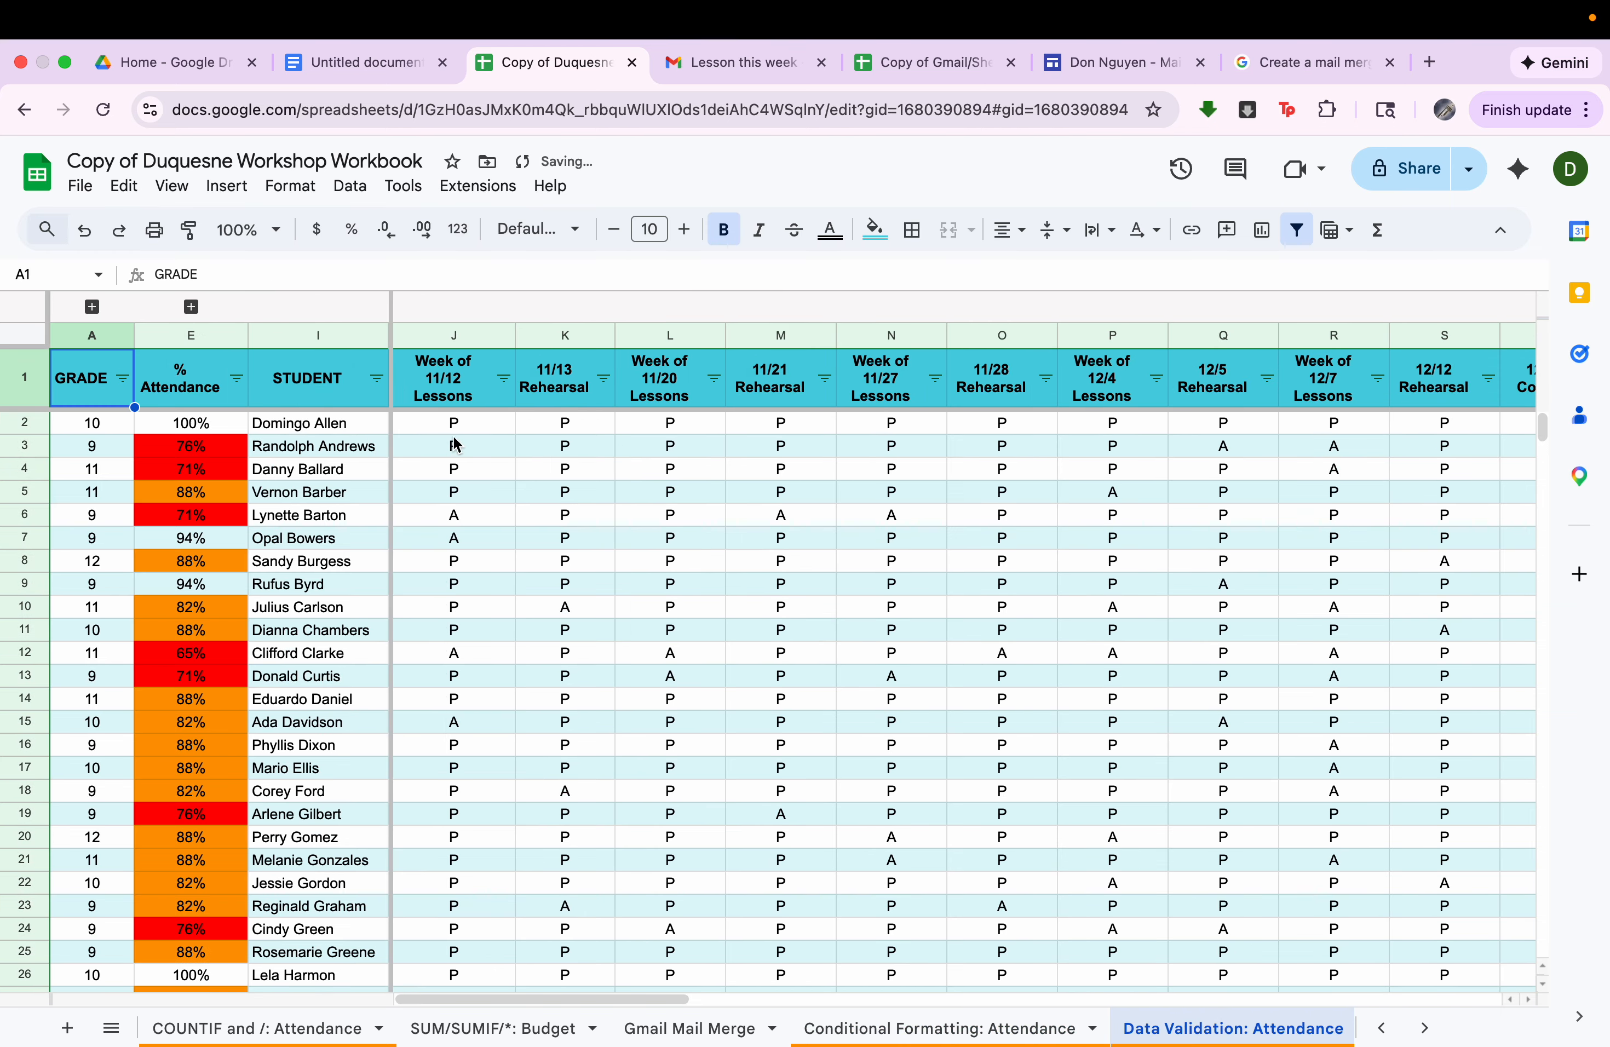
pyautogui.click(462, 422)
pyautogui.click(470, 468)
pyautogui.click(496, 518)
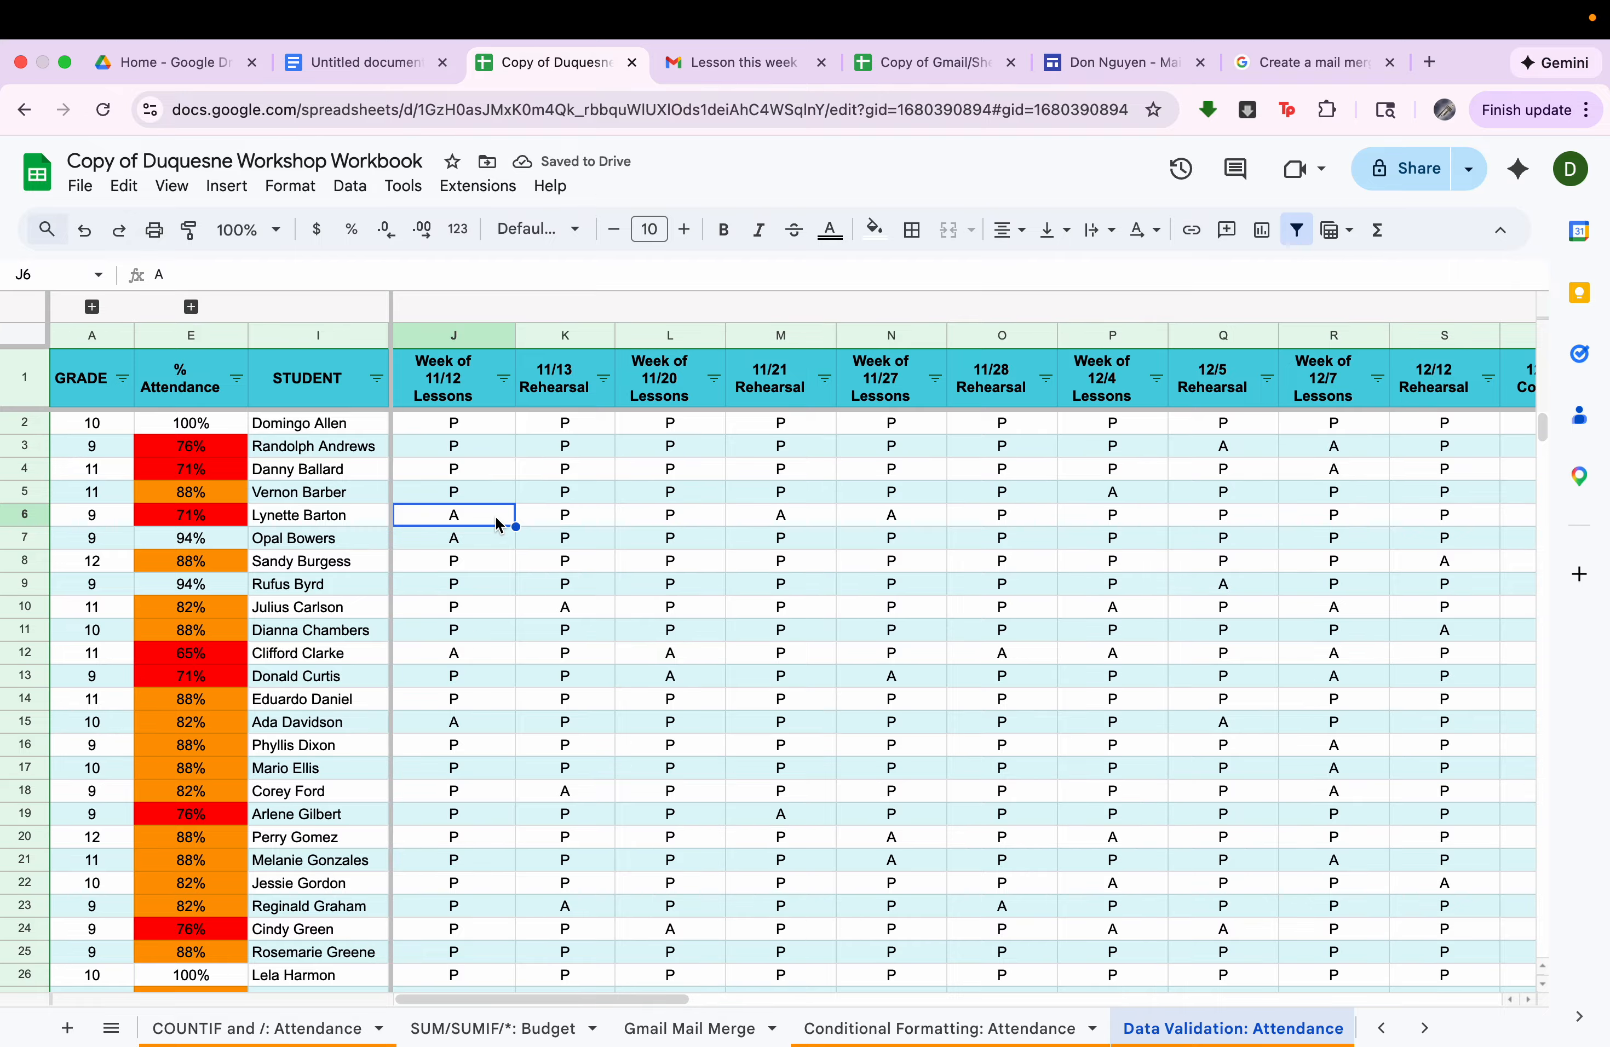
pyautogui.scroll(-20, 498, 524)
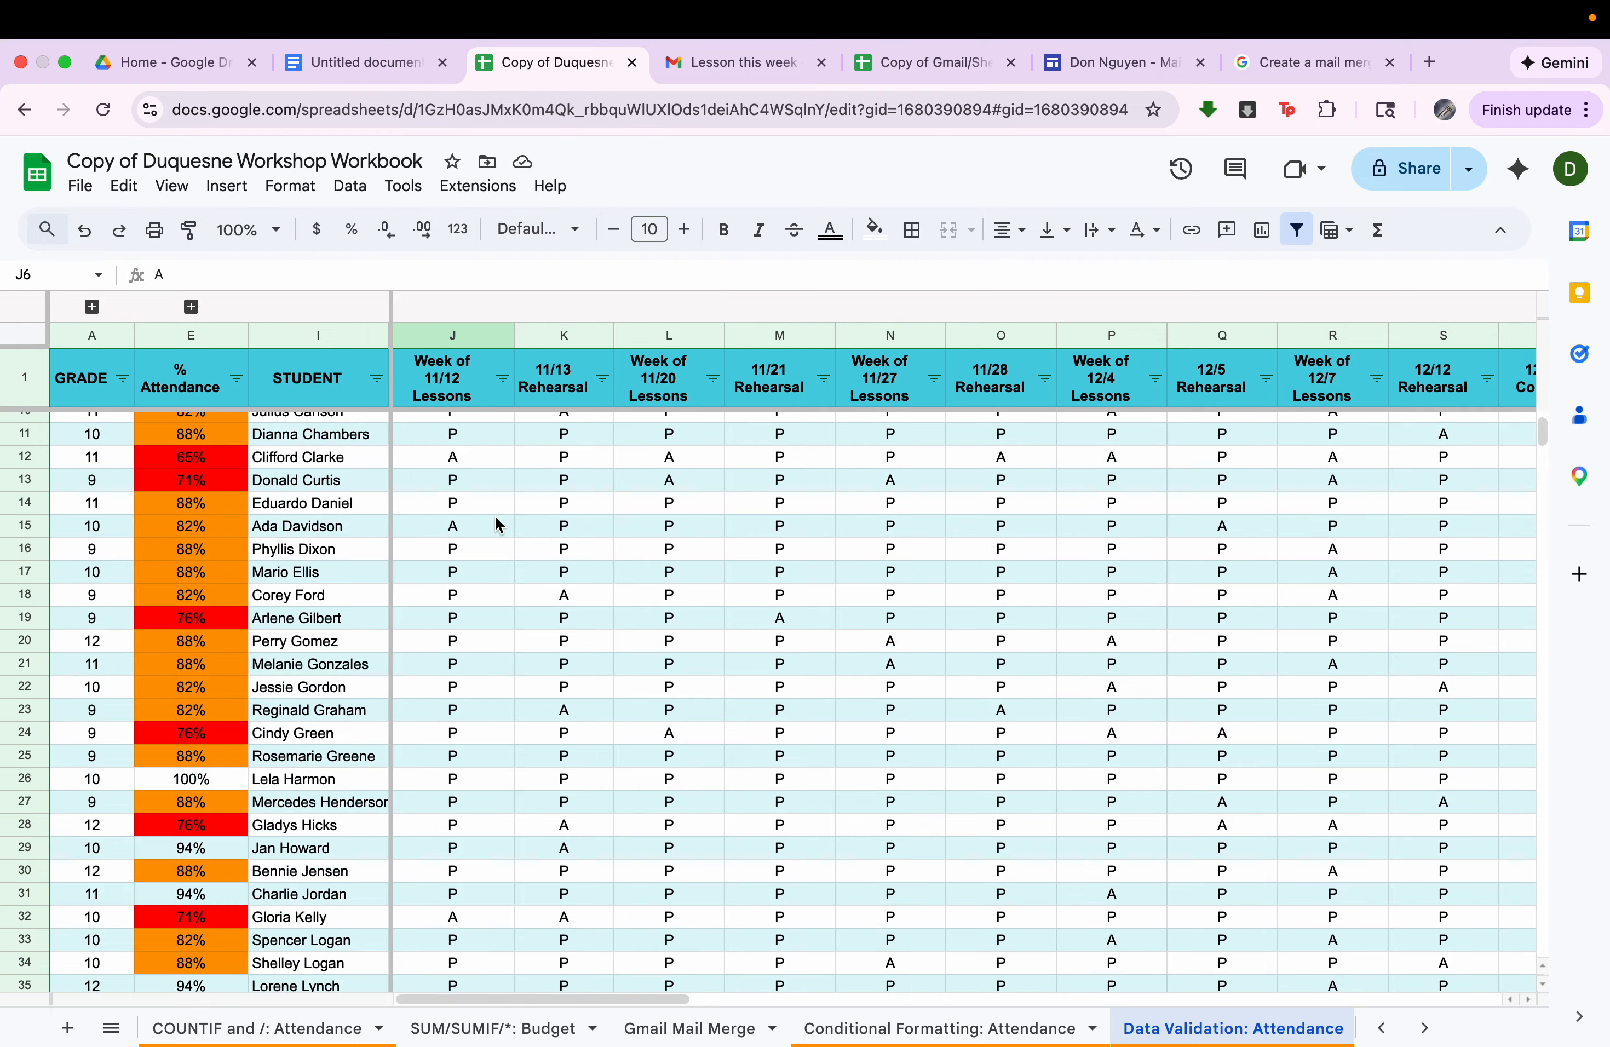
pyautogui.scroll(4, 498, 524)
pyautogui.scroll(3, 498, 523)
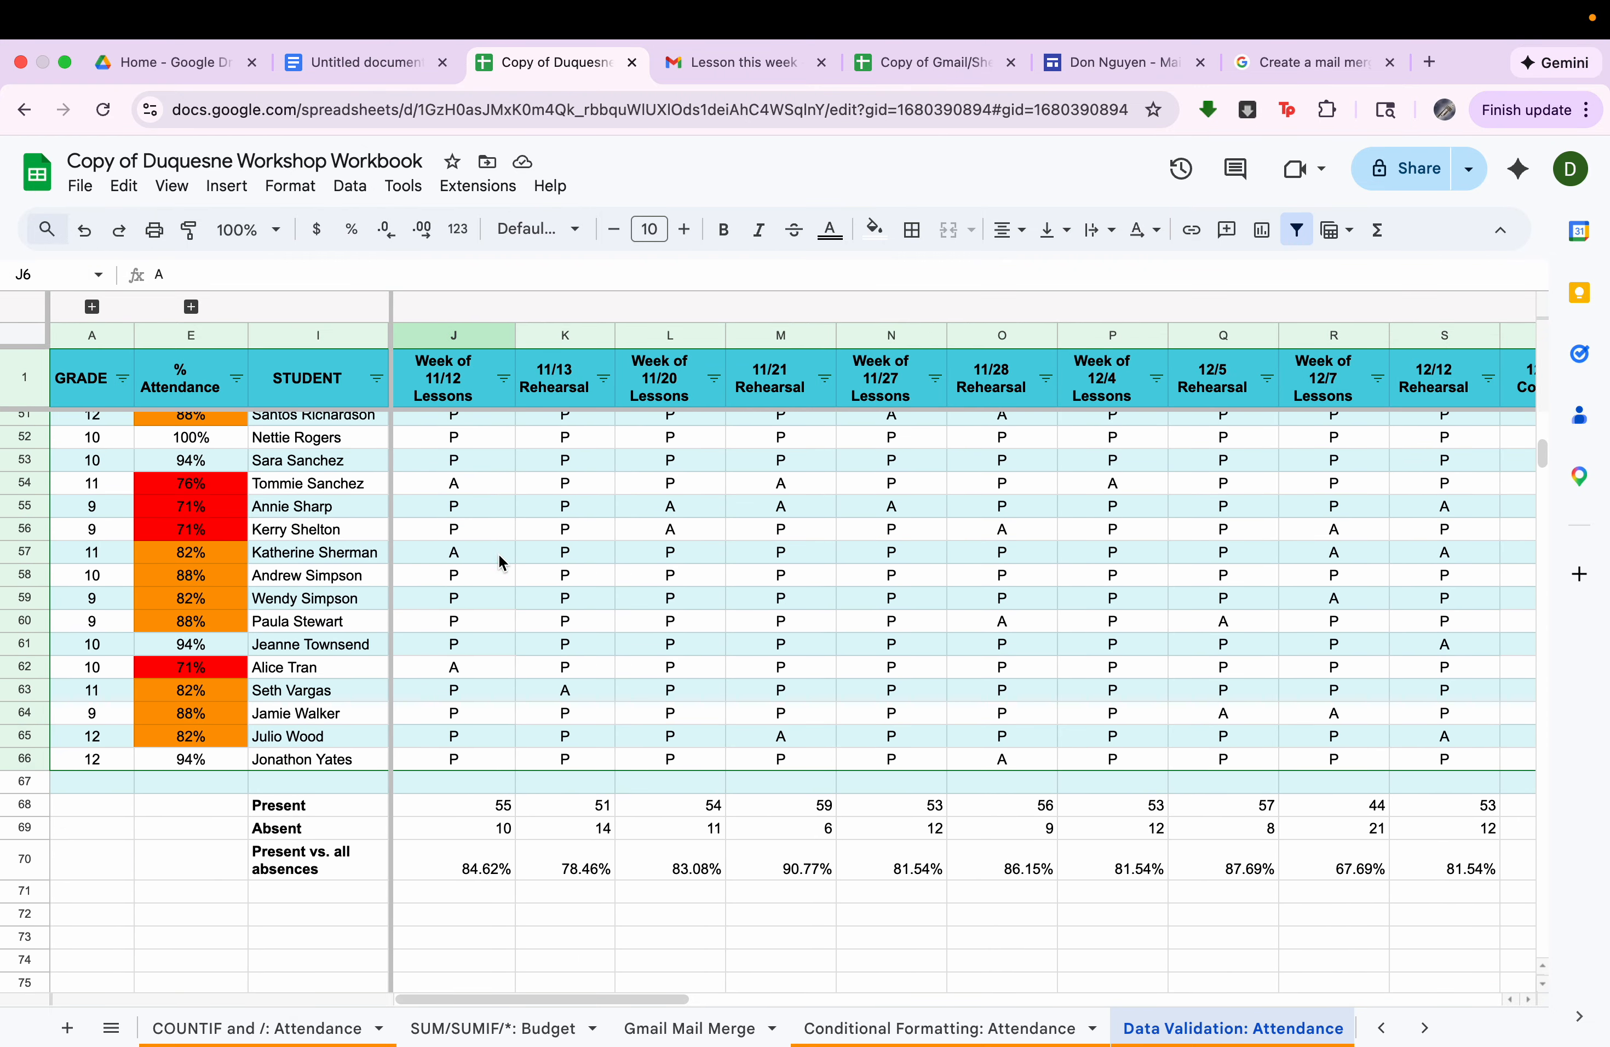
# Enter PRESENT instead of the letter code in J61 and check the Present count for the Week of 11/12 Lessons.
pyautogui.click(488, 645)
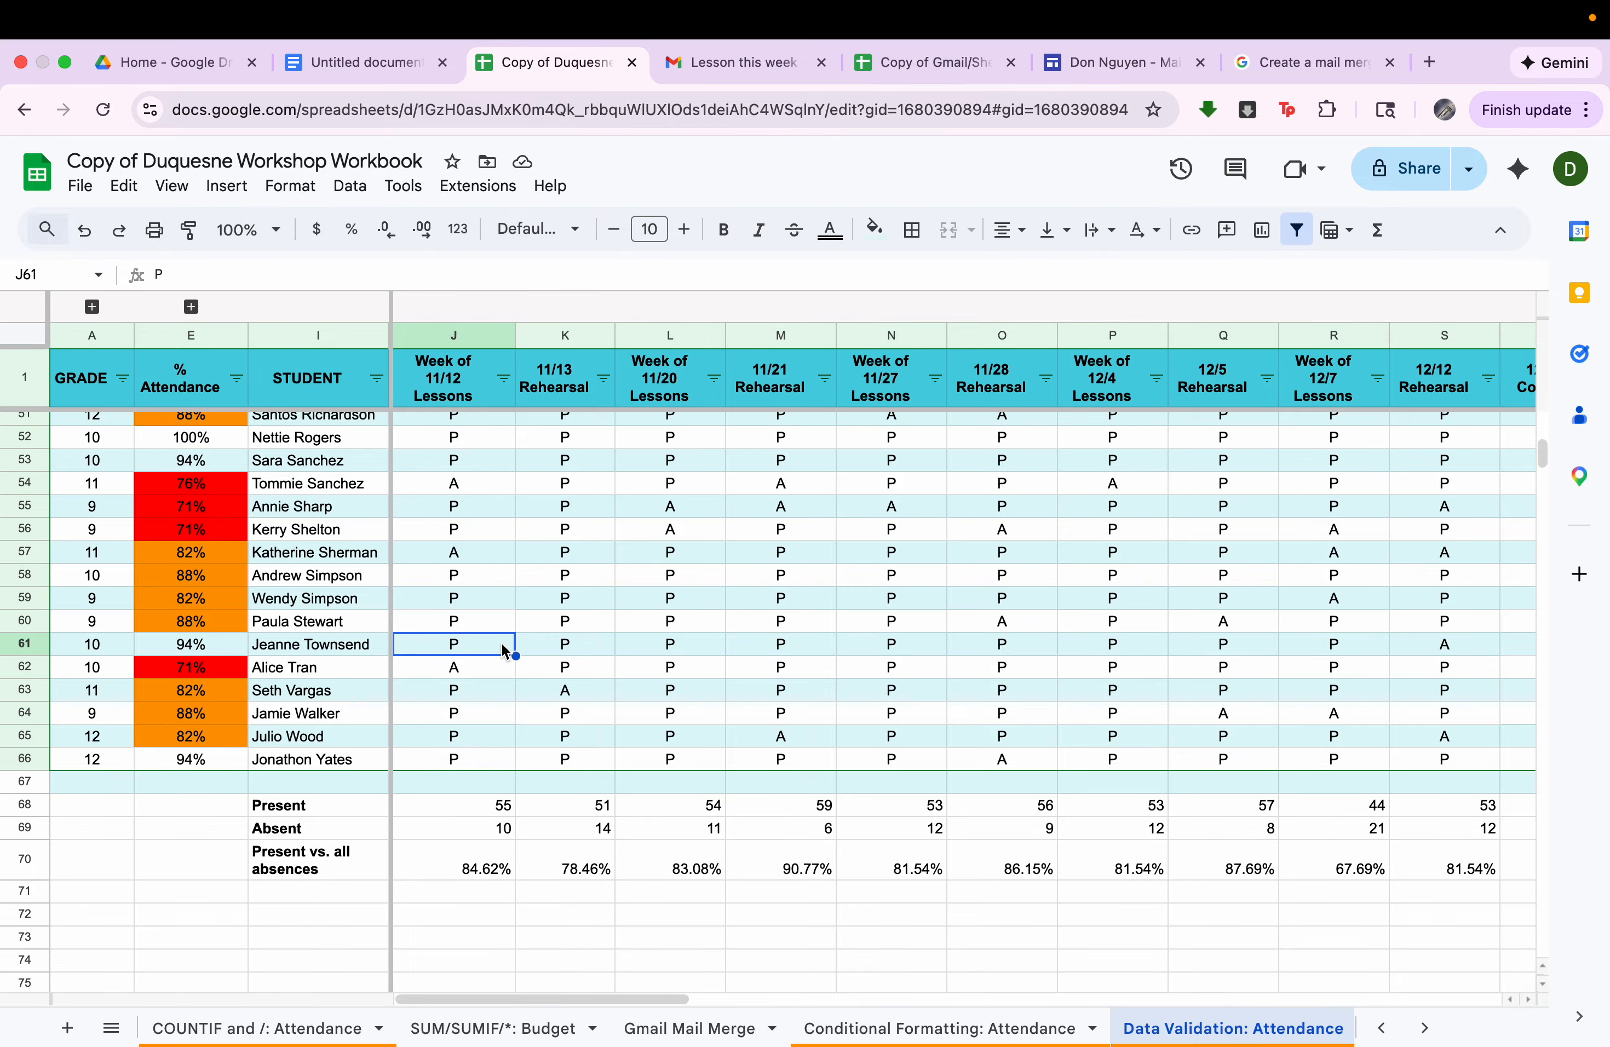
pyautogui.write('PRESENT')
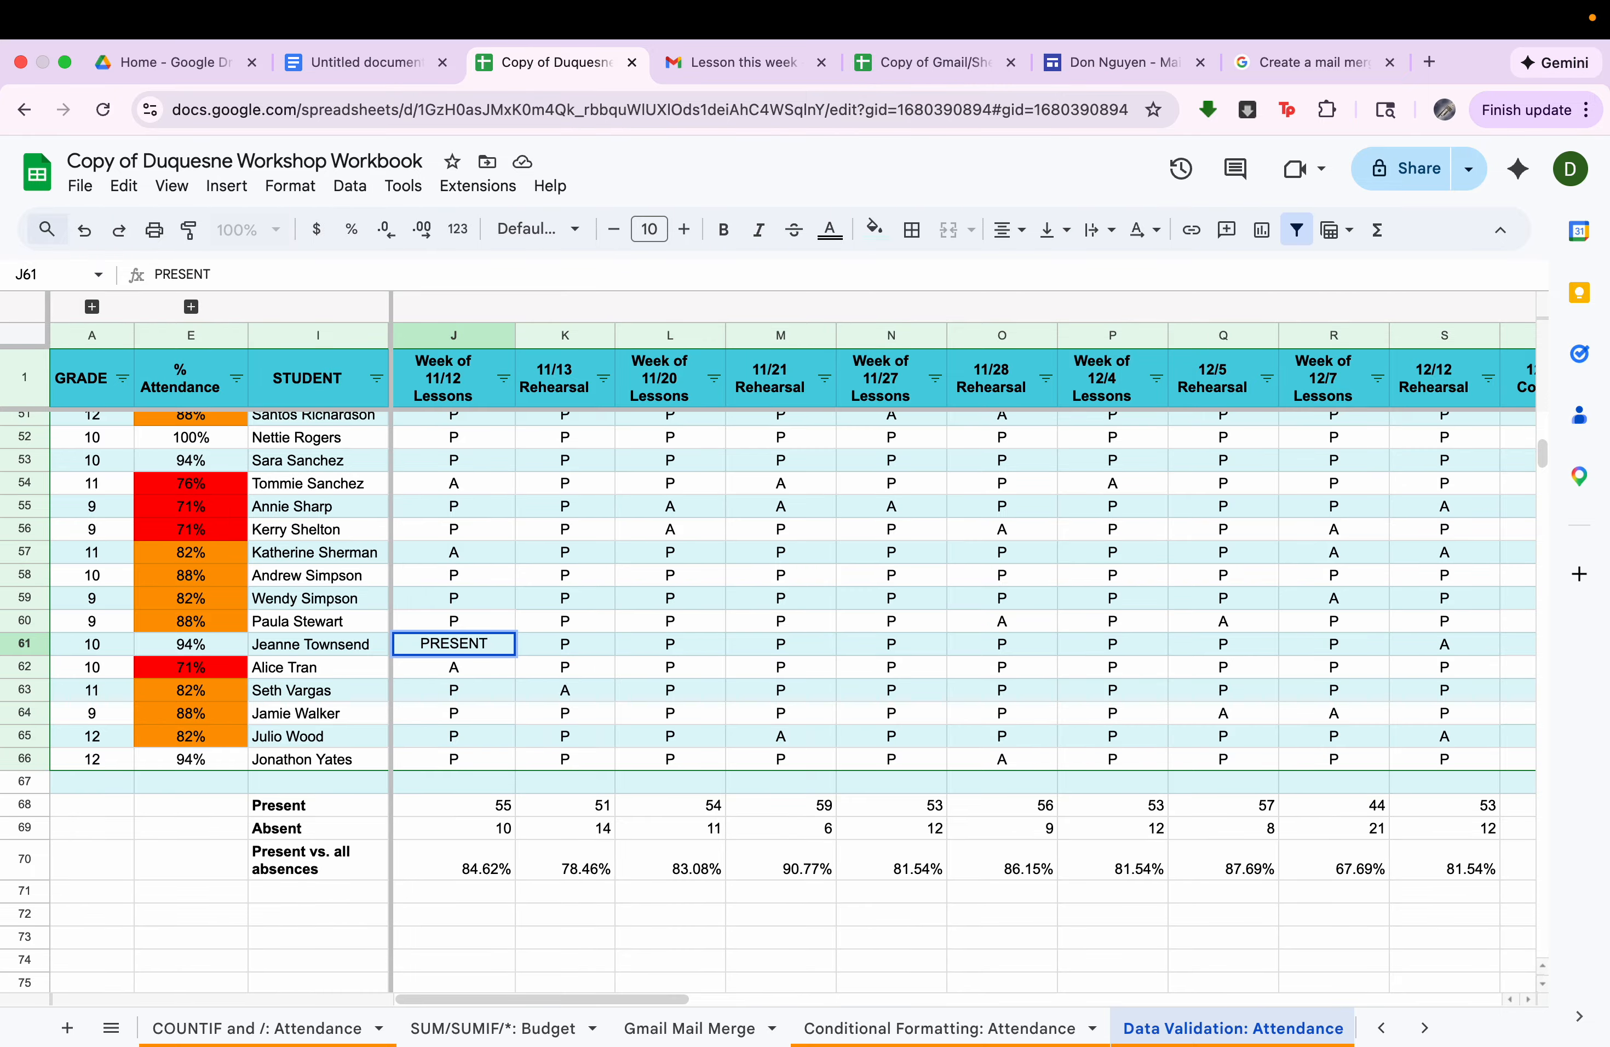
pyautogui.press('capslock')
pyautogui.press('Return')
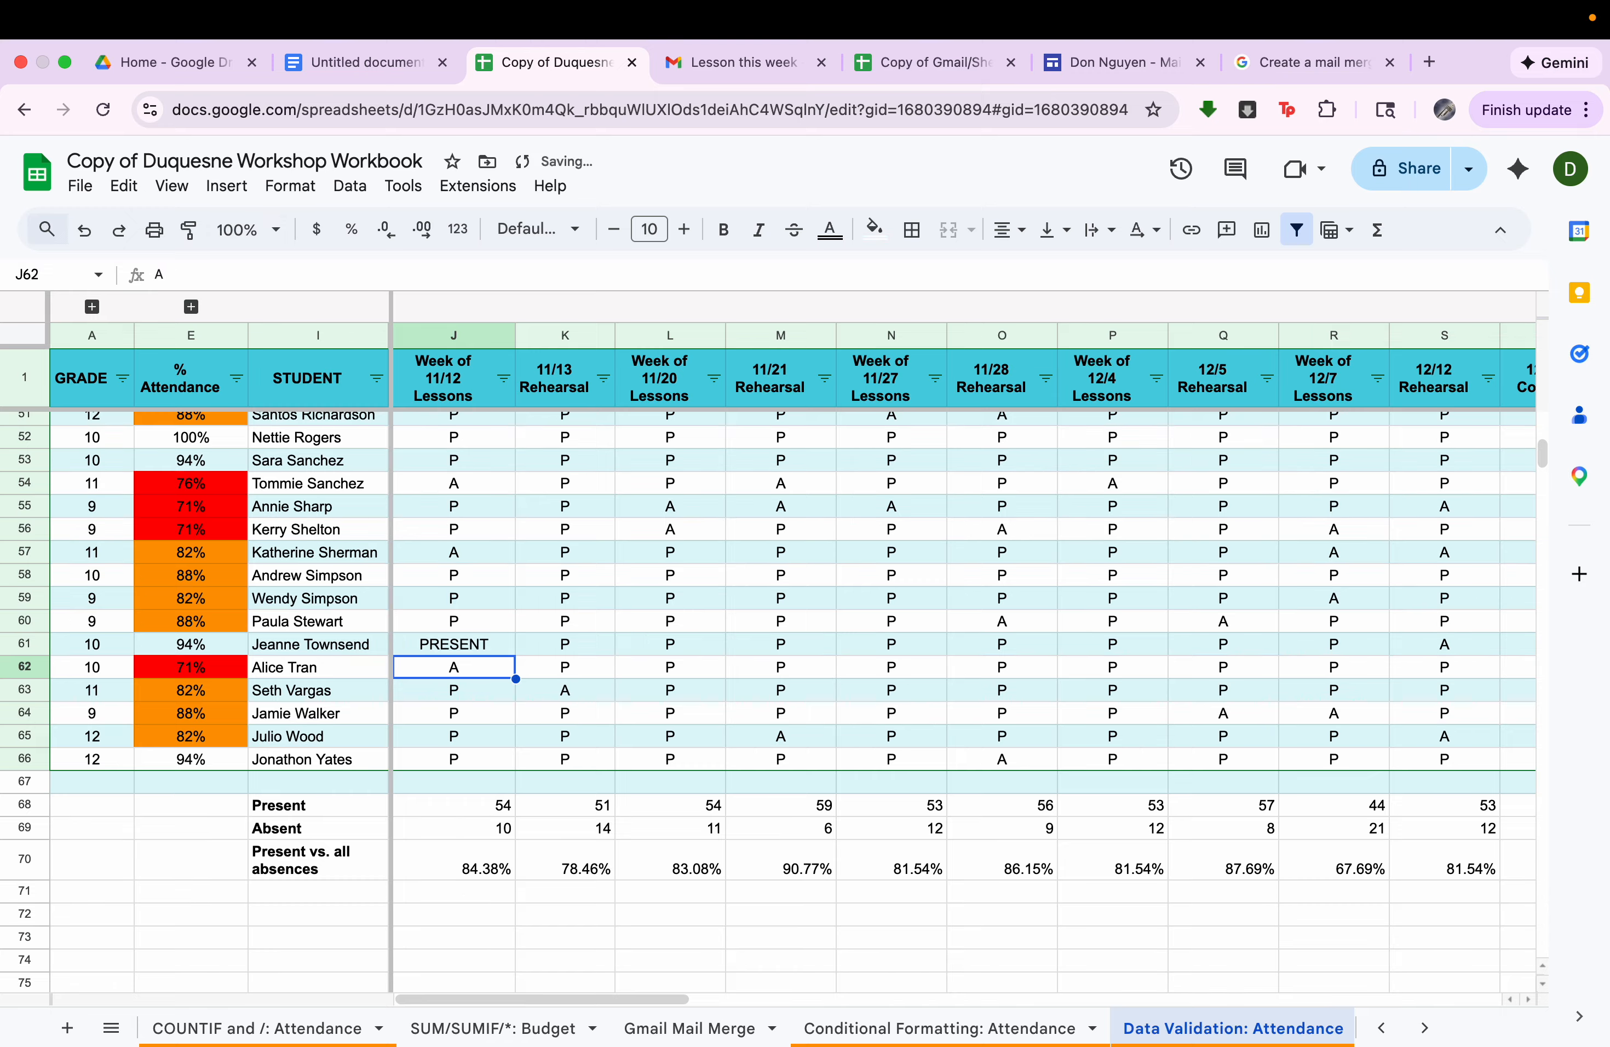
pyautogui.click(507, 813)
# Replace the full-word entry in J61 with P.
pyautogui.click(484, 637)
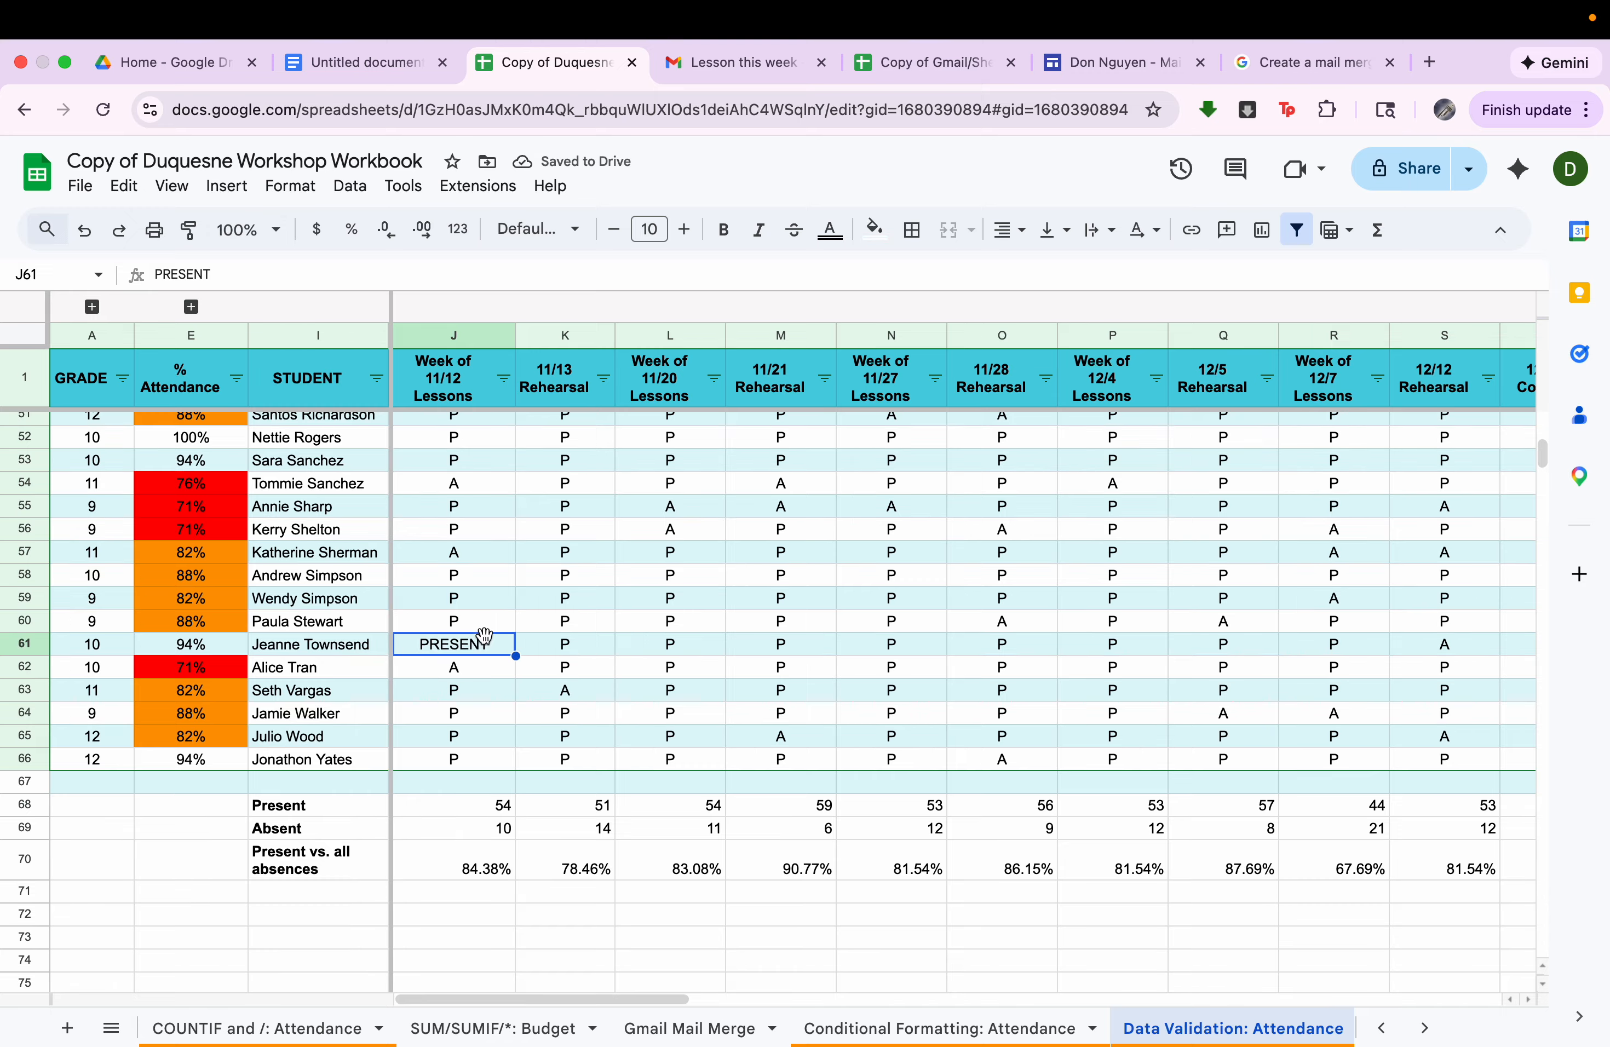
pyautogui.write('P')
pyautogui.press('Return')
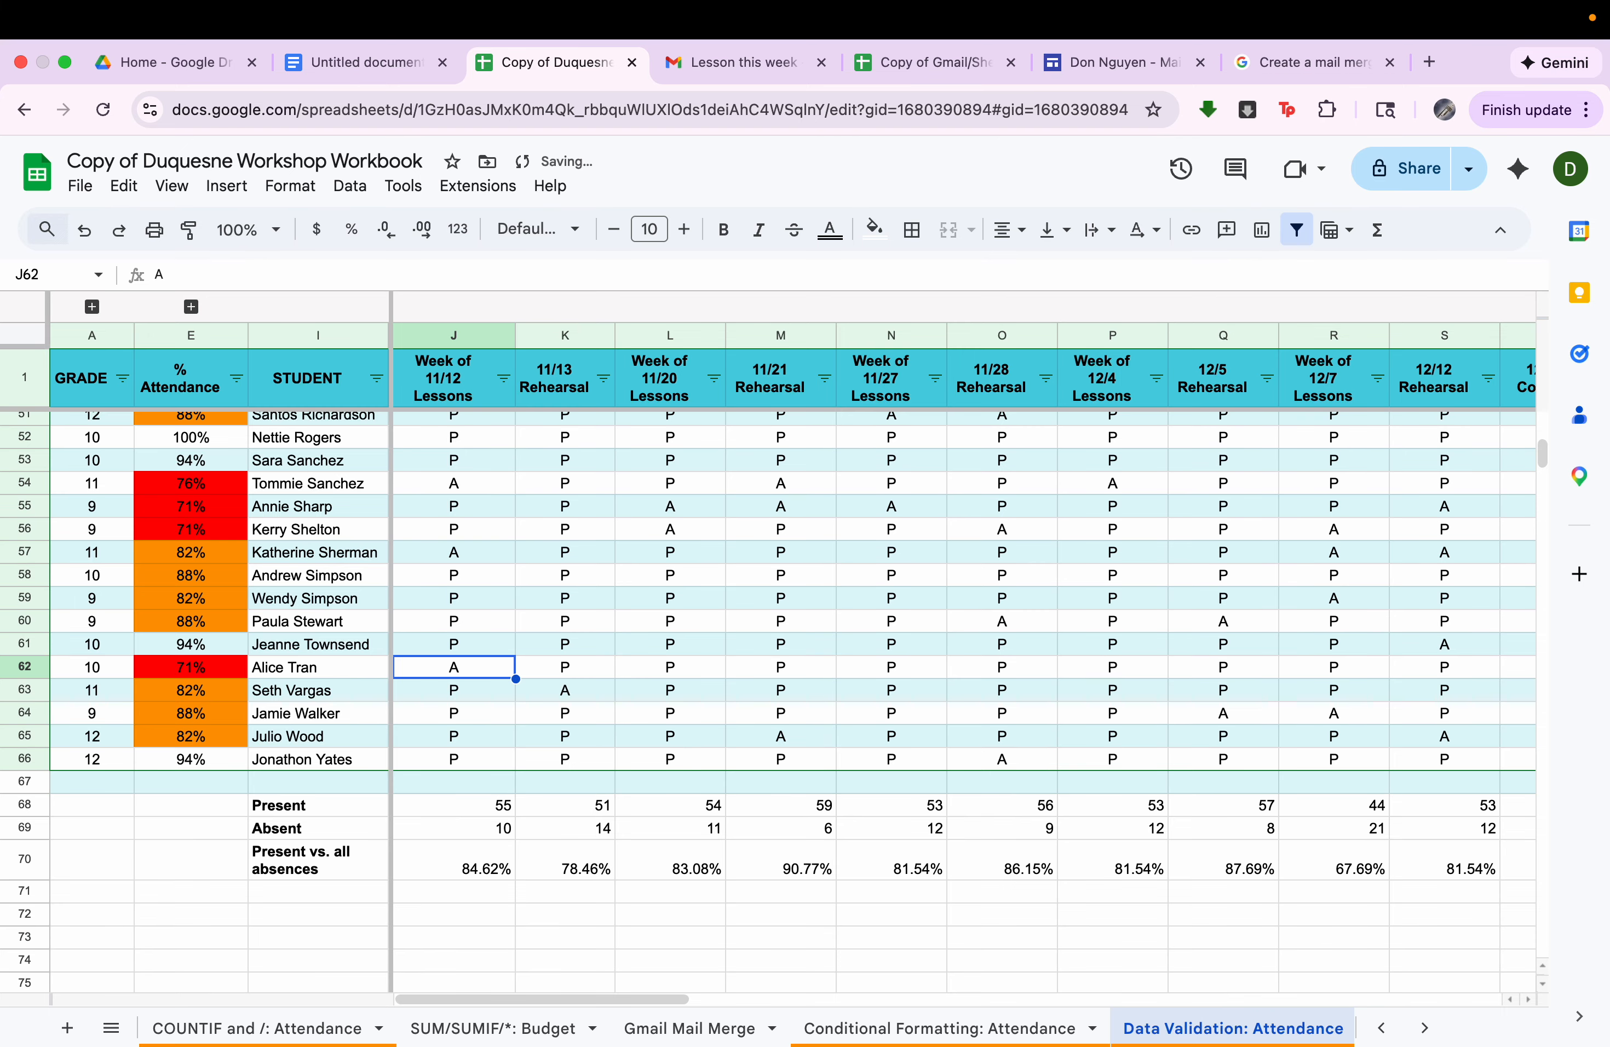
# Add dropdown data validation to all attendance cells in J2:AV66, including the empty future date columns.
pyautogui.scroll(15, 484, 636)
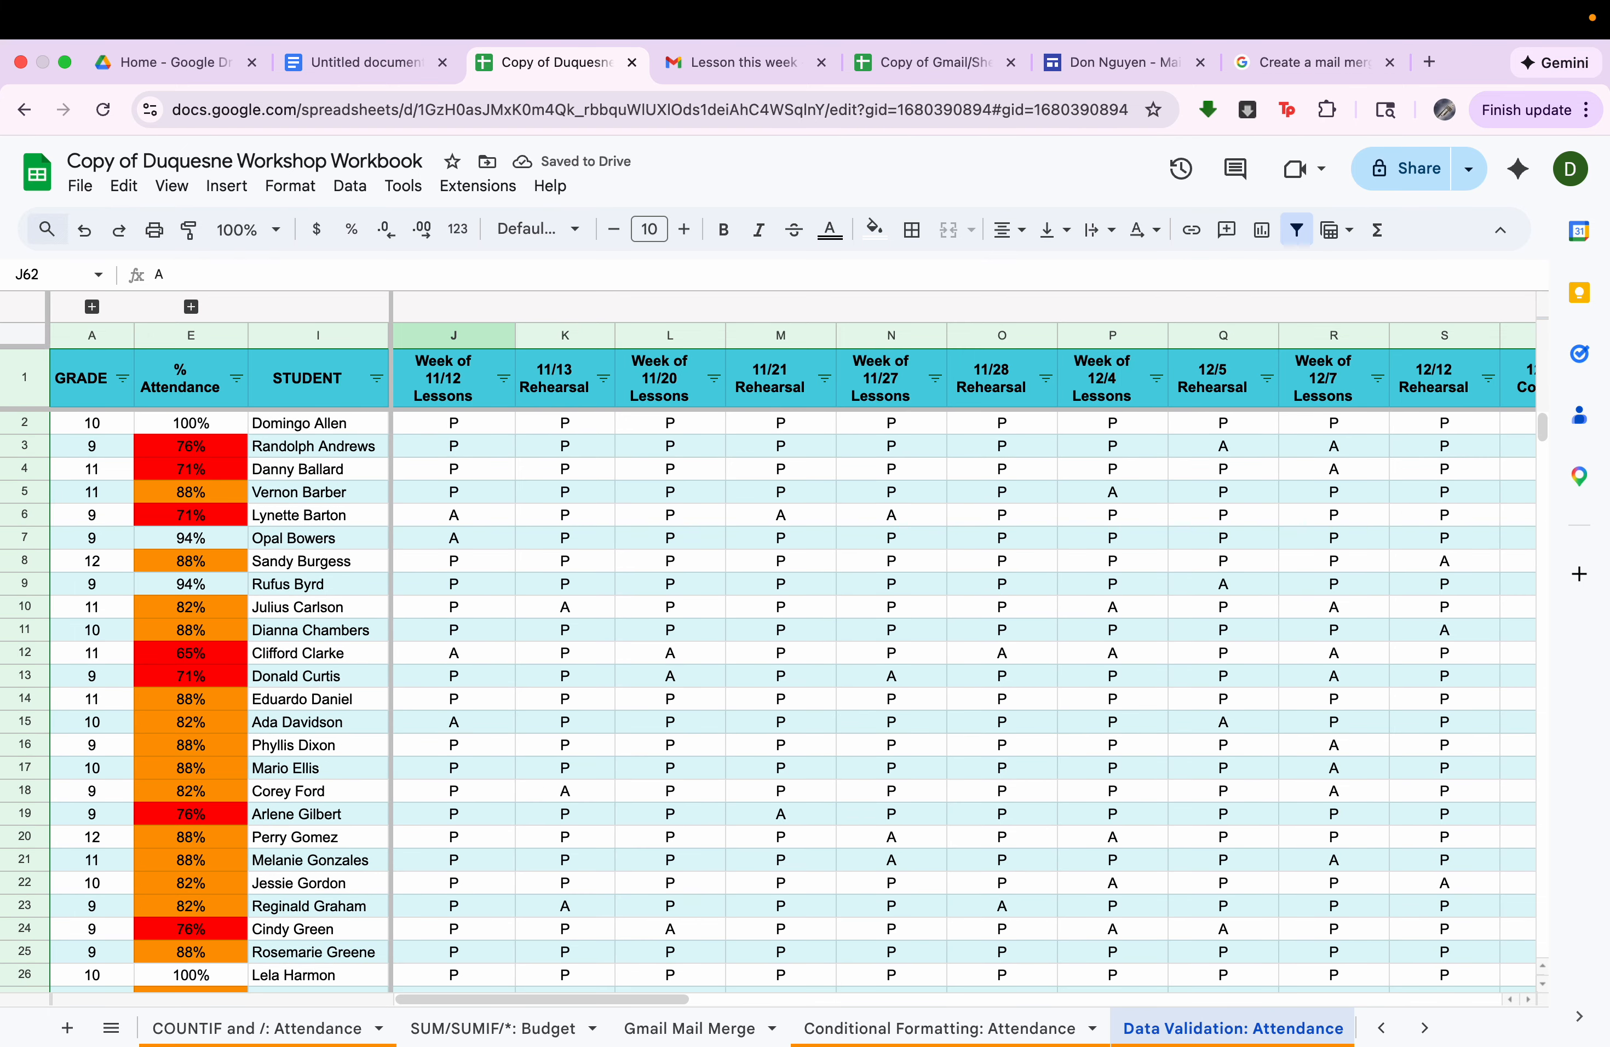
pyautogui.click(484, 430)
pyautogui.press('super+shift+Down')
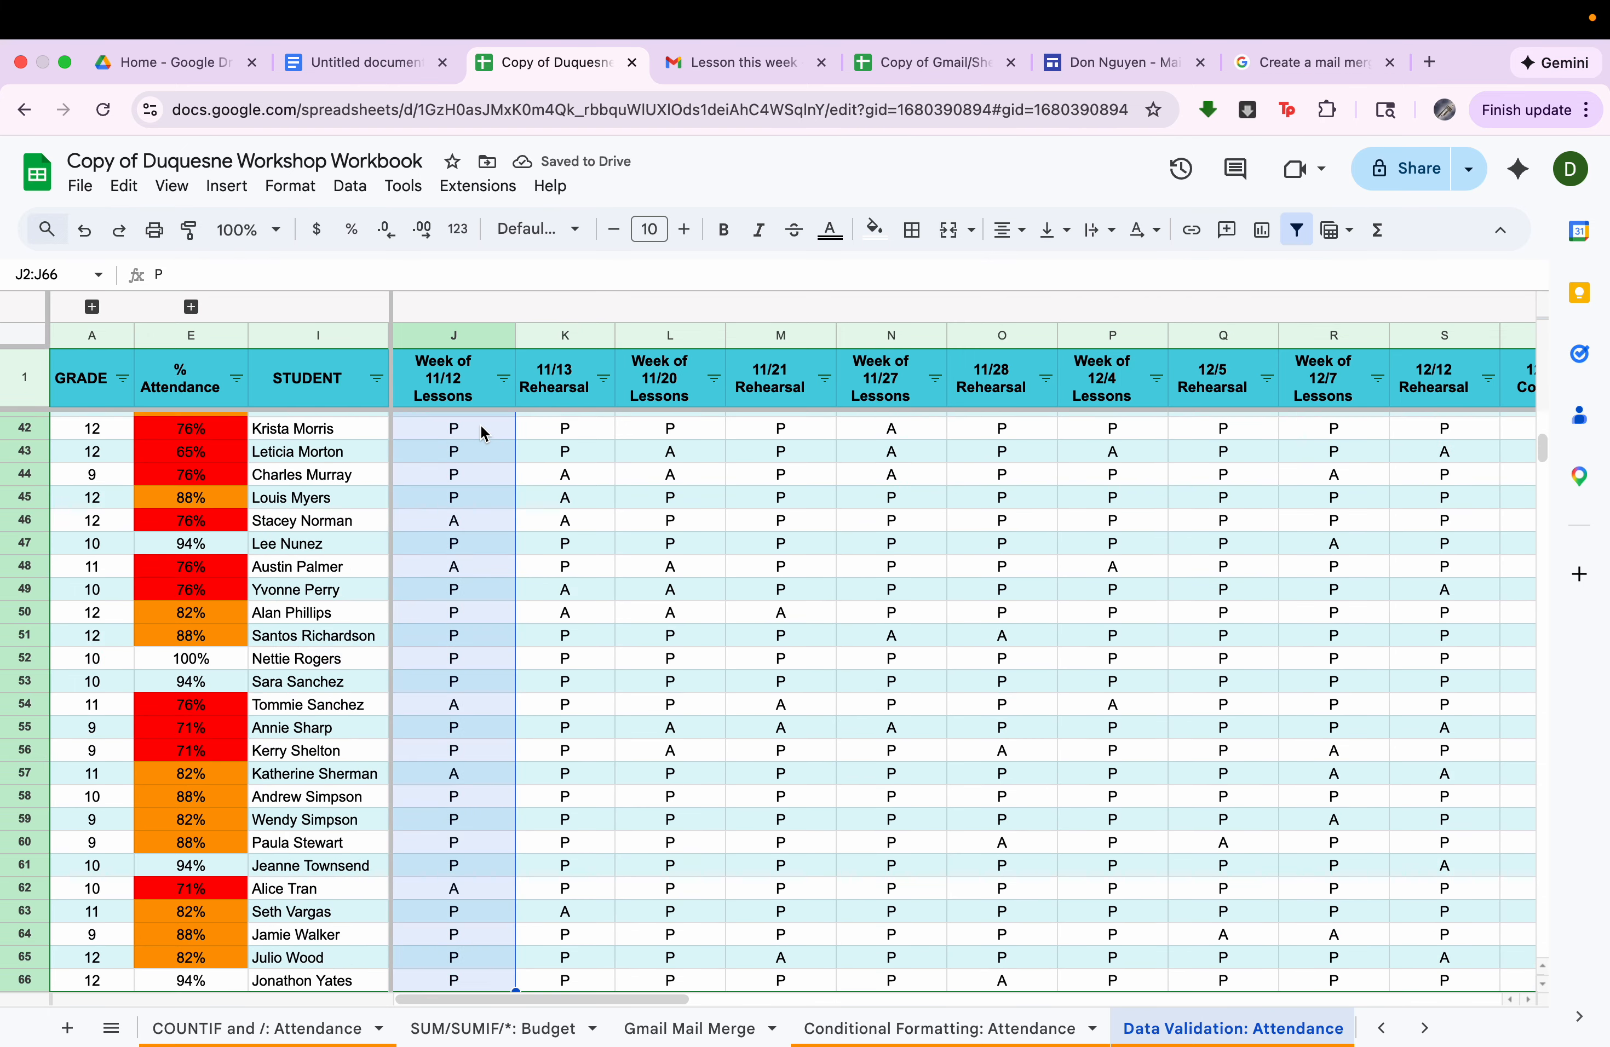
pyautogui.press('super+shift+Right')
pyautogui.hscroll(5, 773, 563)
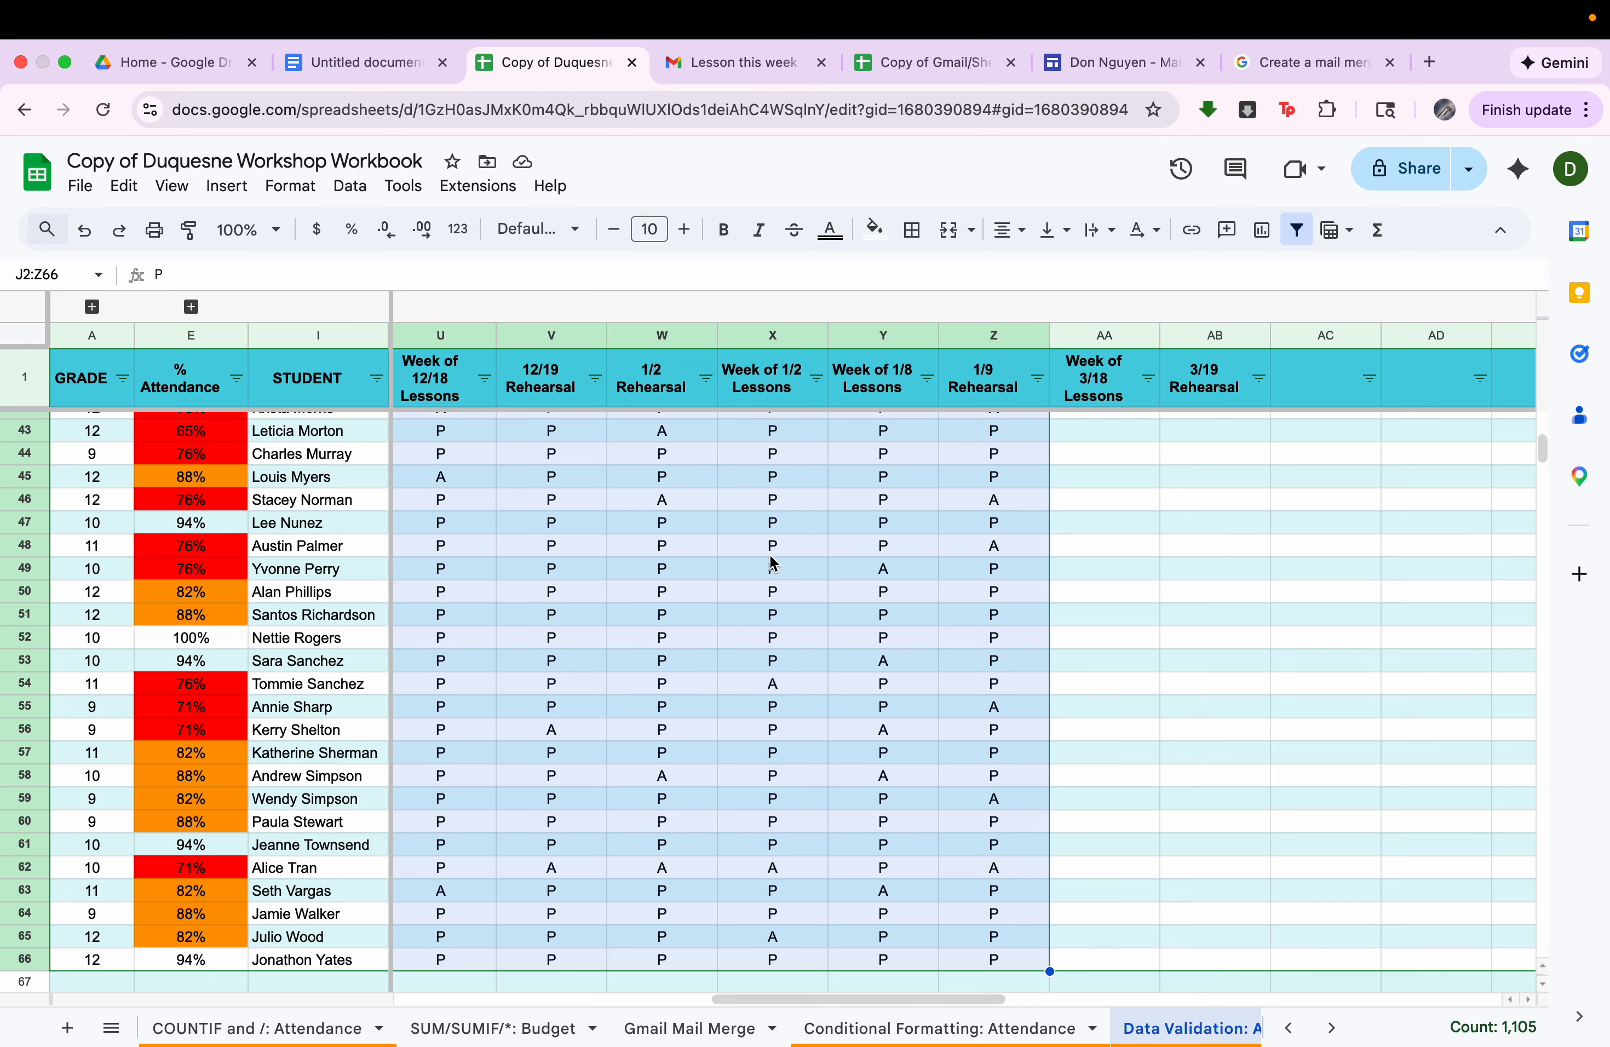
pyautogui.press('super+shift+Right')
pyautogui.hscroll(-10, 769, 561)
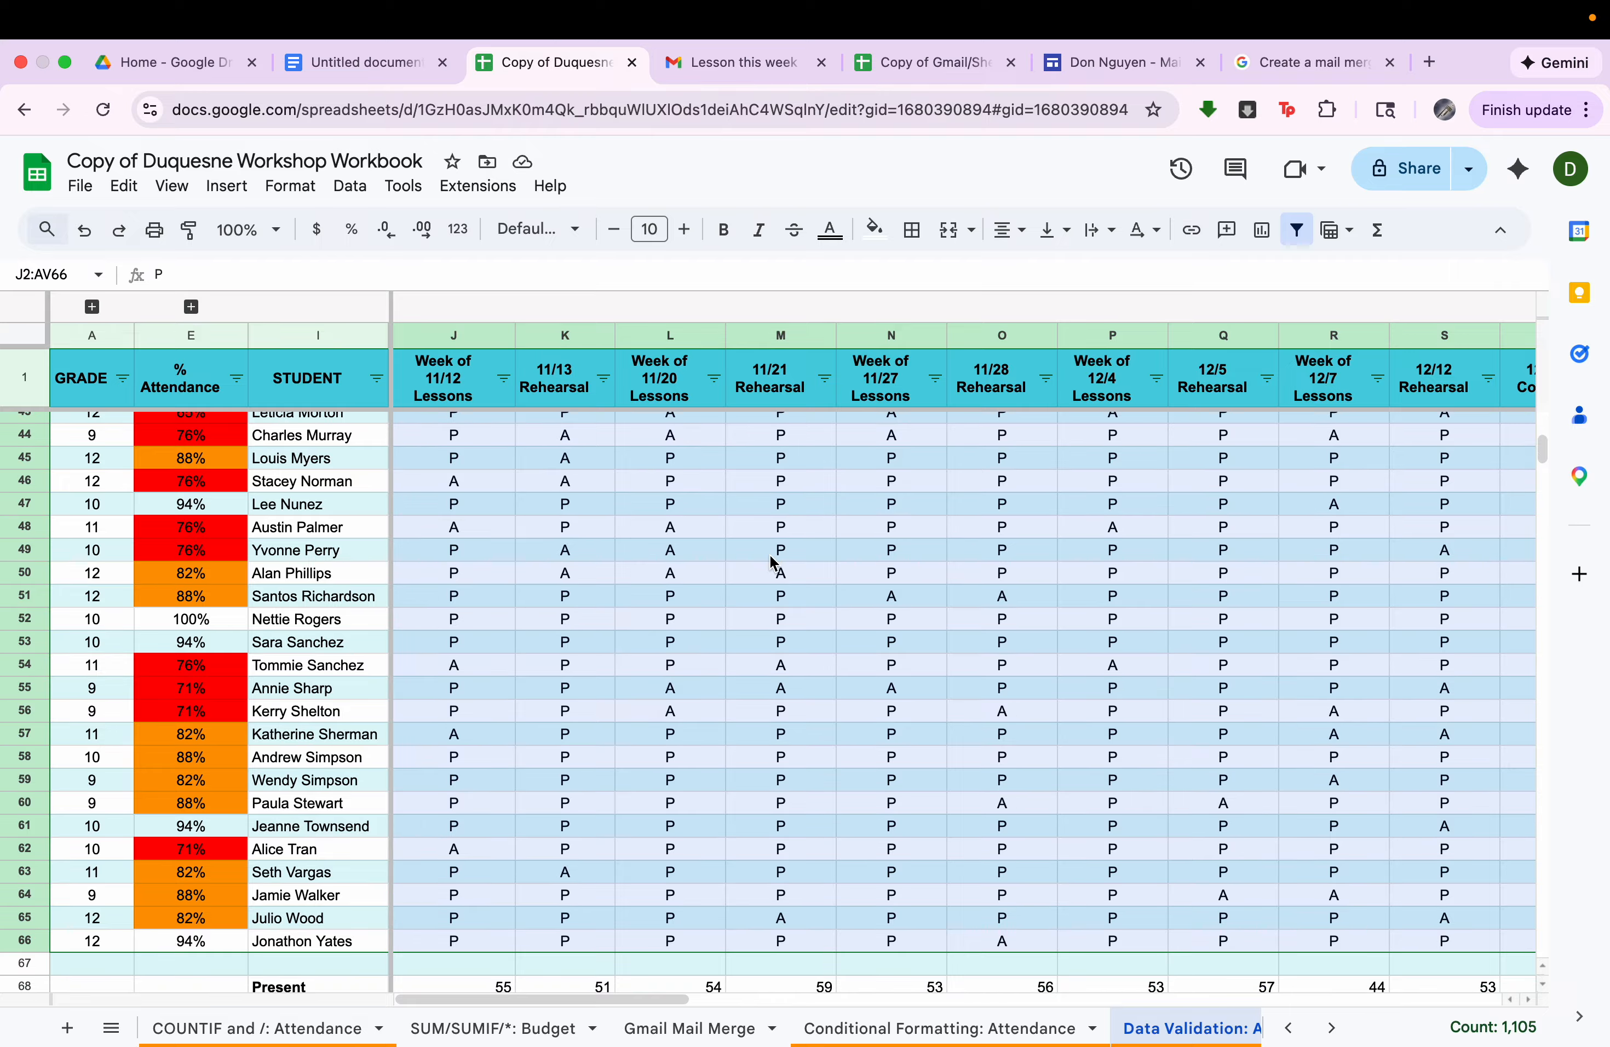
pyautogui.scroll(10, 769, 561)
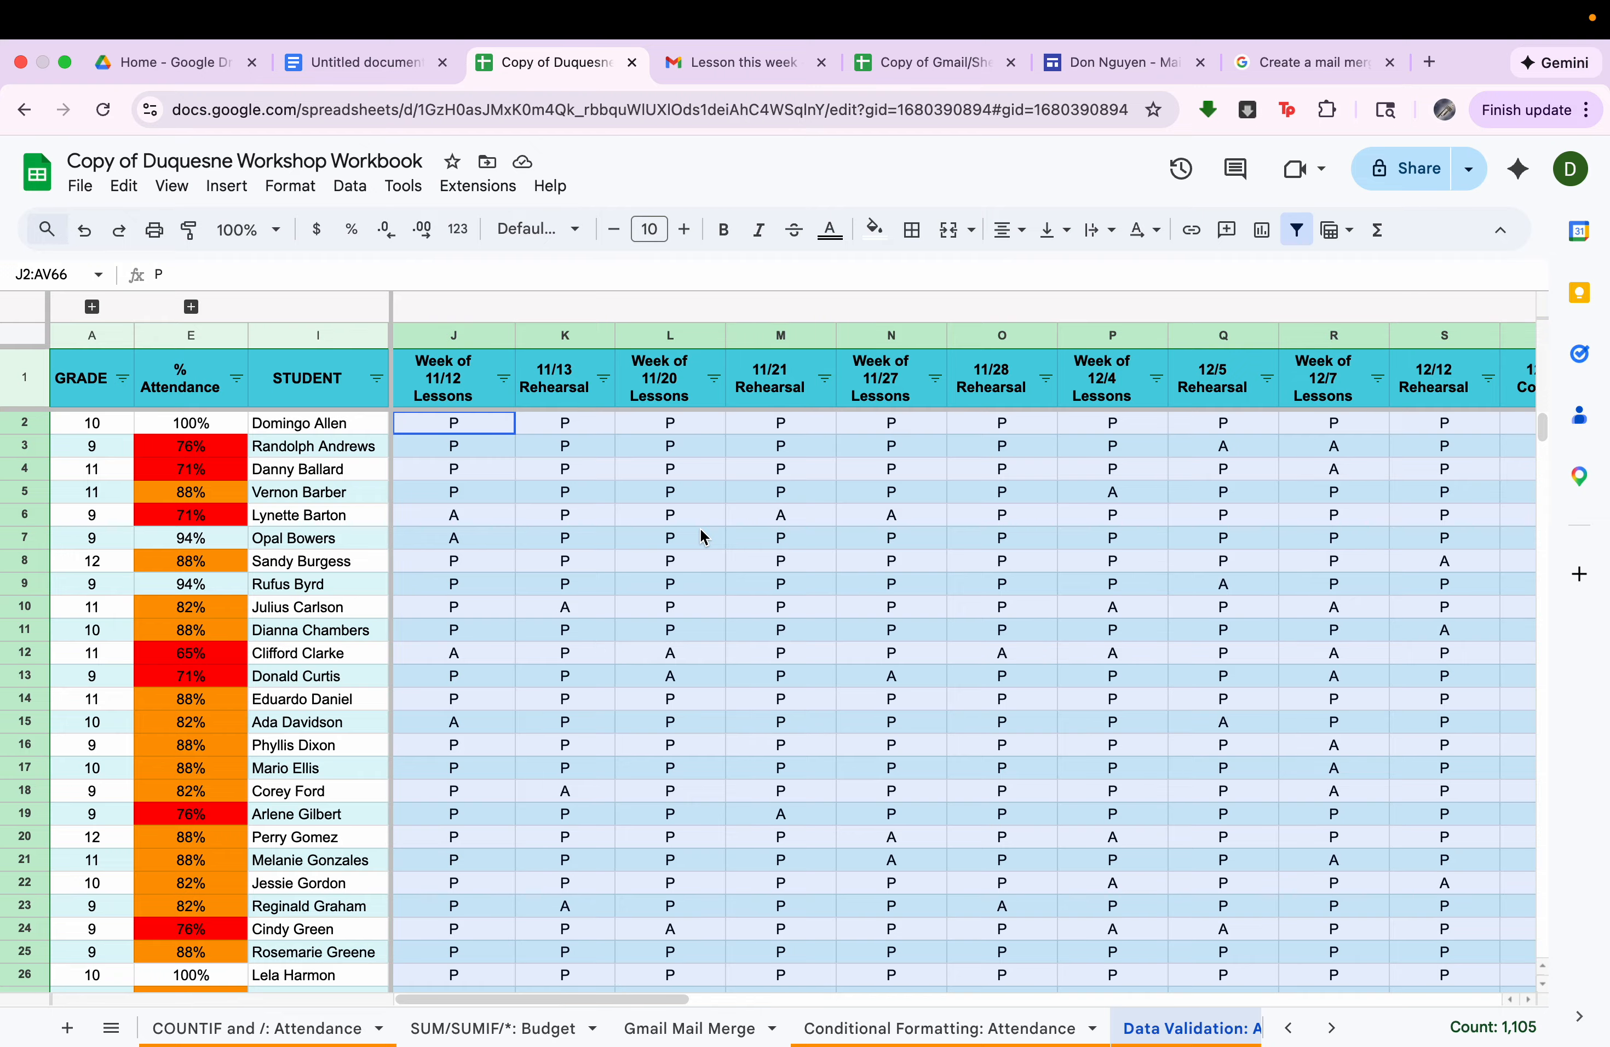
pyautogui.rightClick(701, 531)
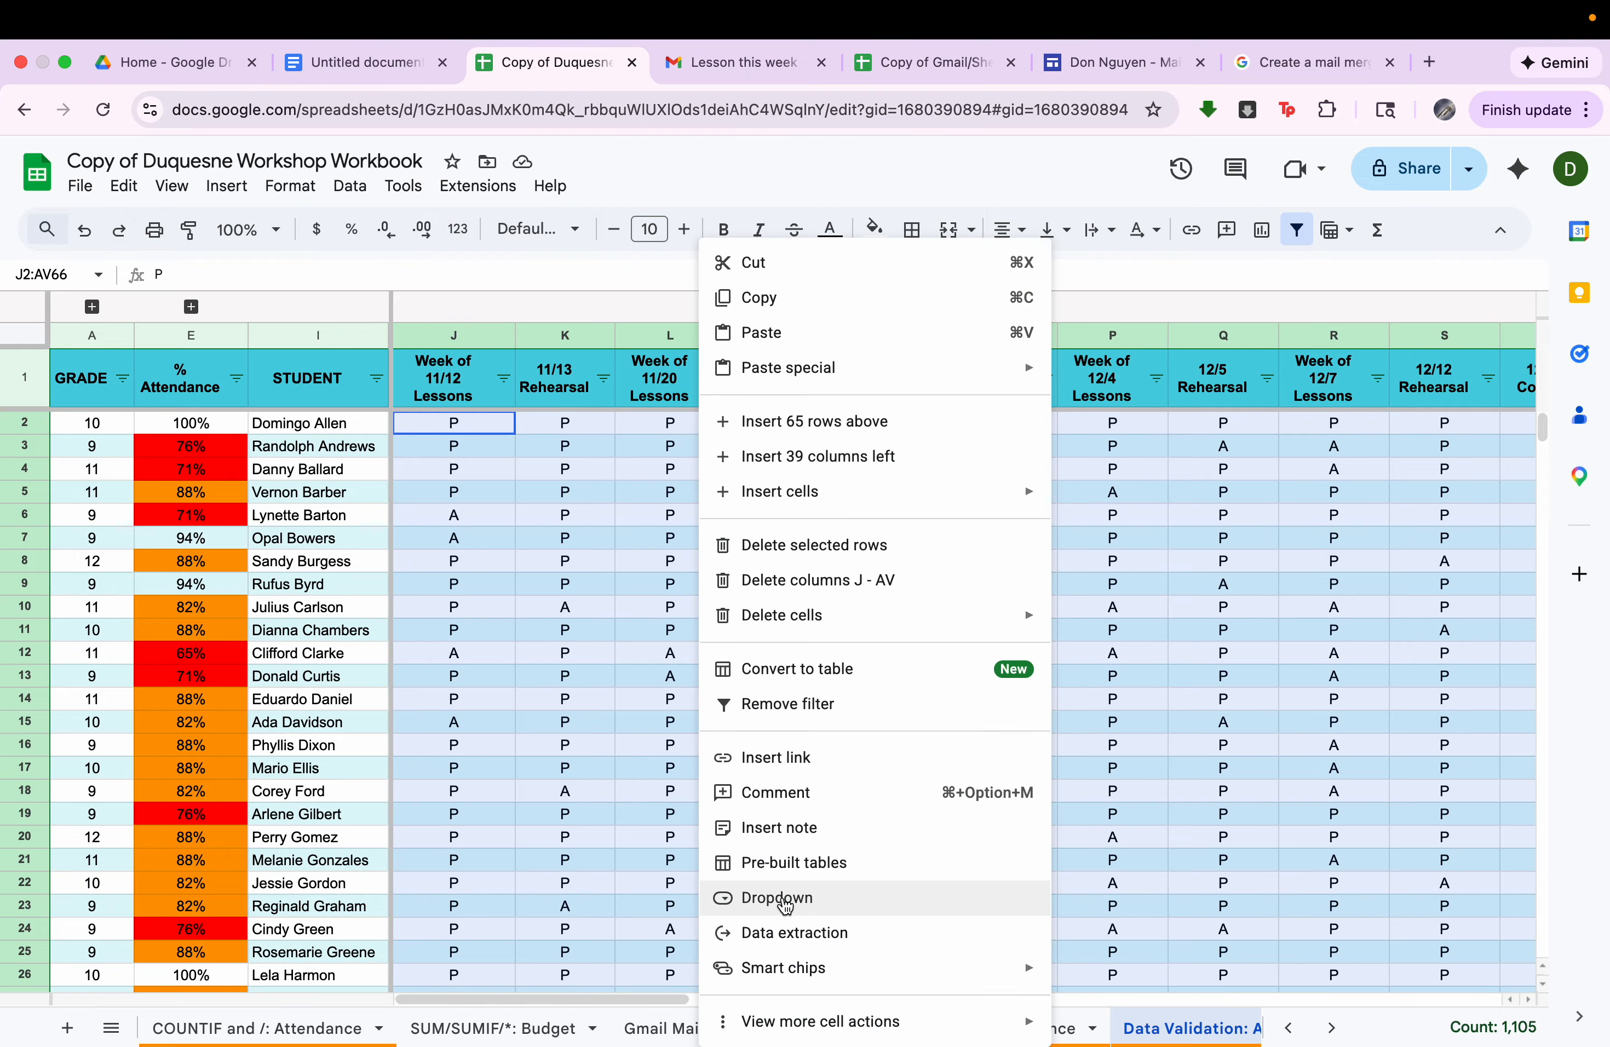
pyautogui.click(777, 898)
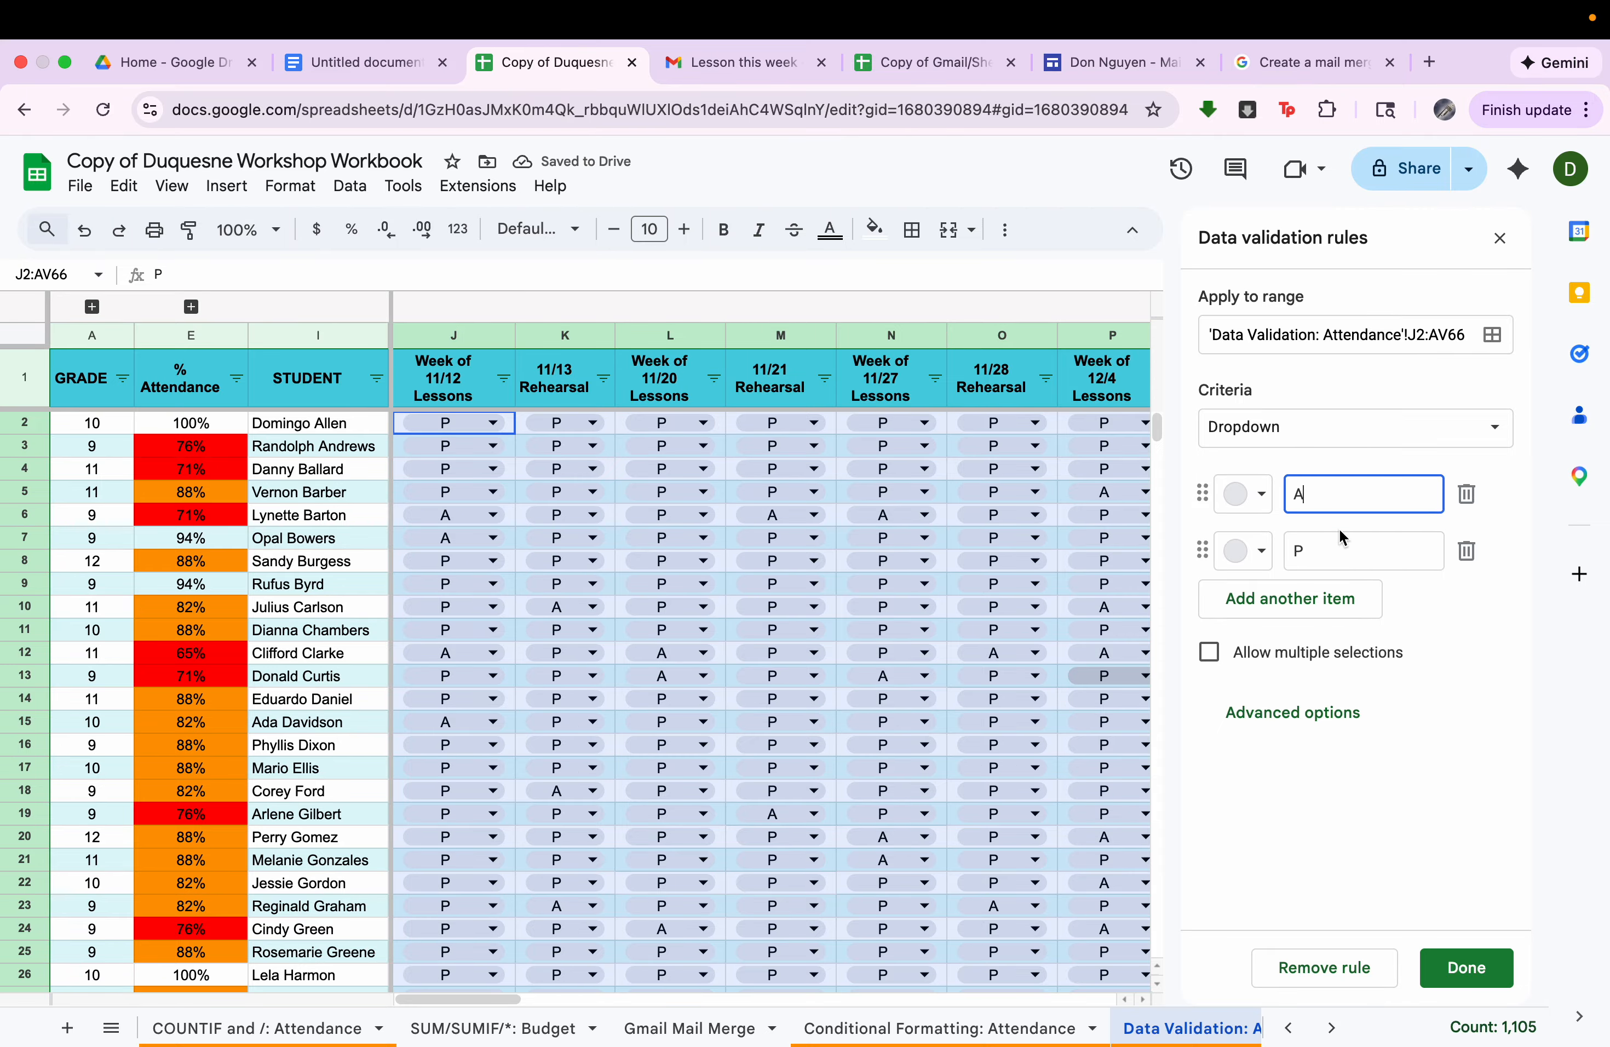
# Add E as a third dropdown item alongside A and P, save the validation rule and close the rules.
pyautogui.click(1310, 610)
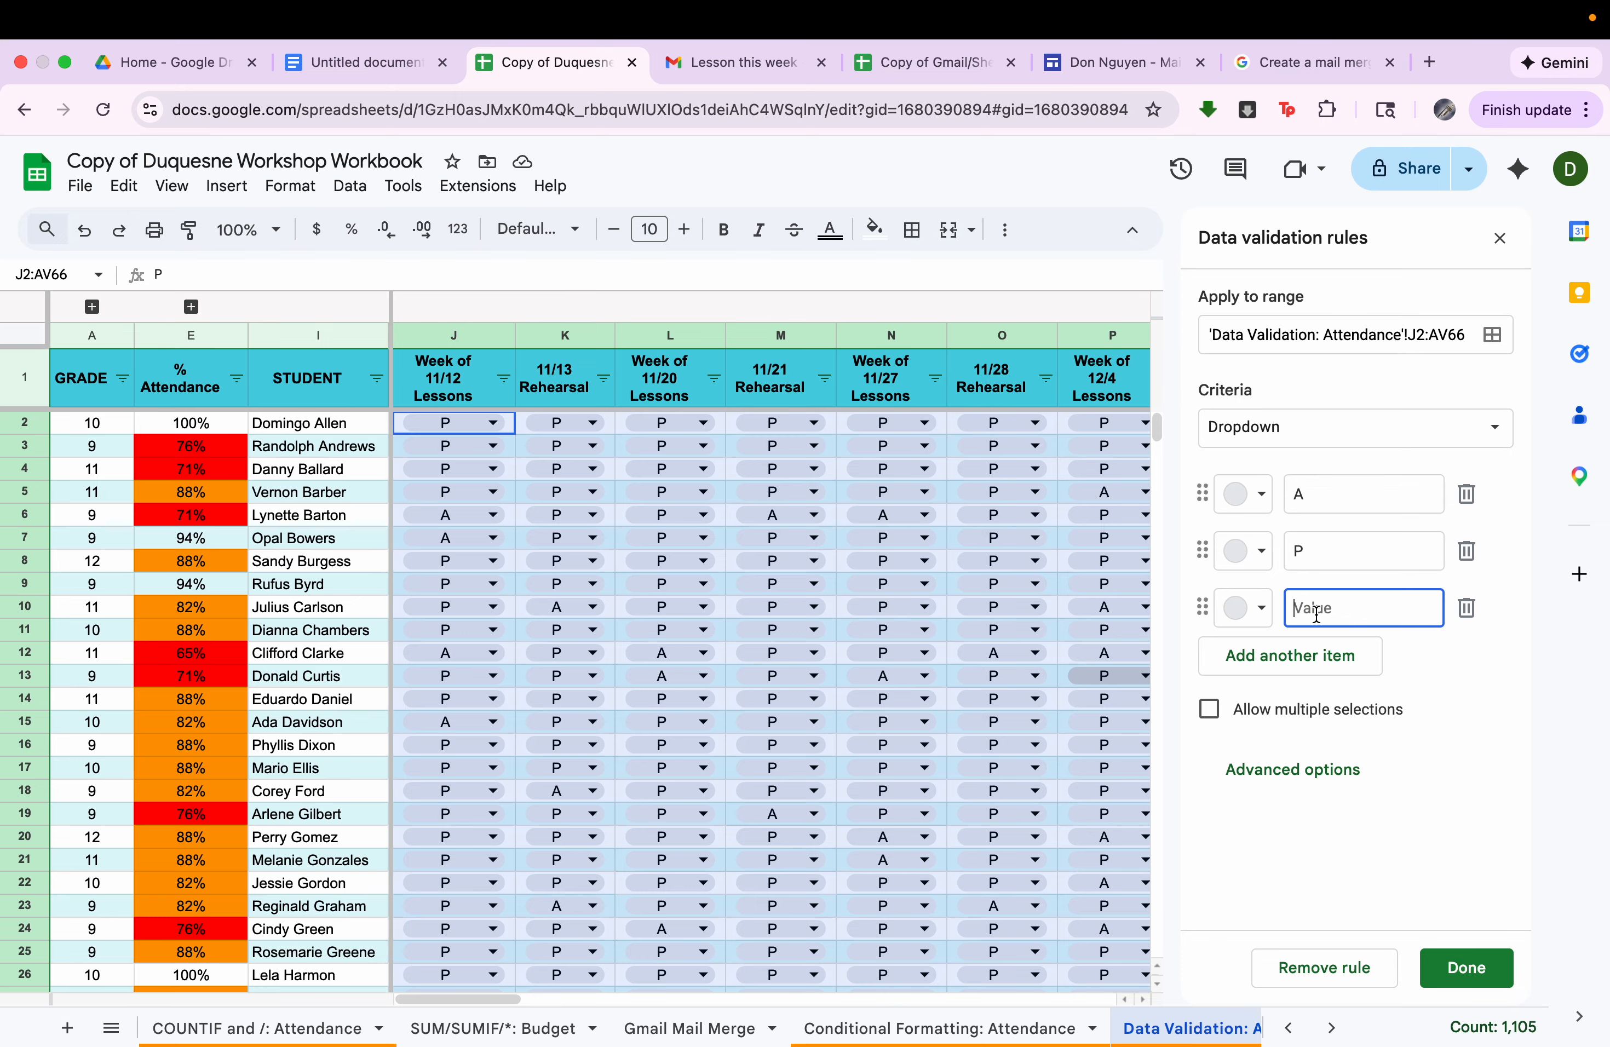
pyautogui.write('E')
pyautogui.click(1458, 982)
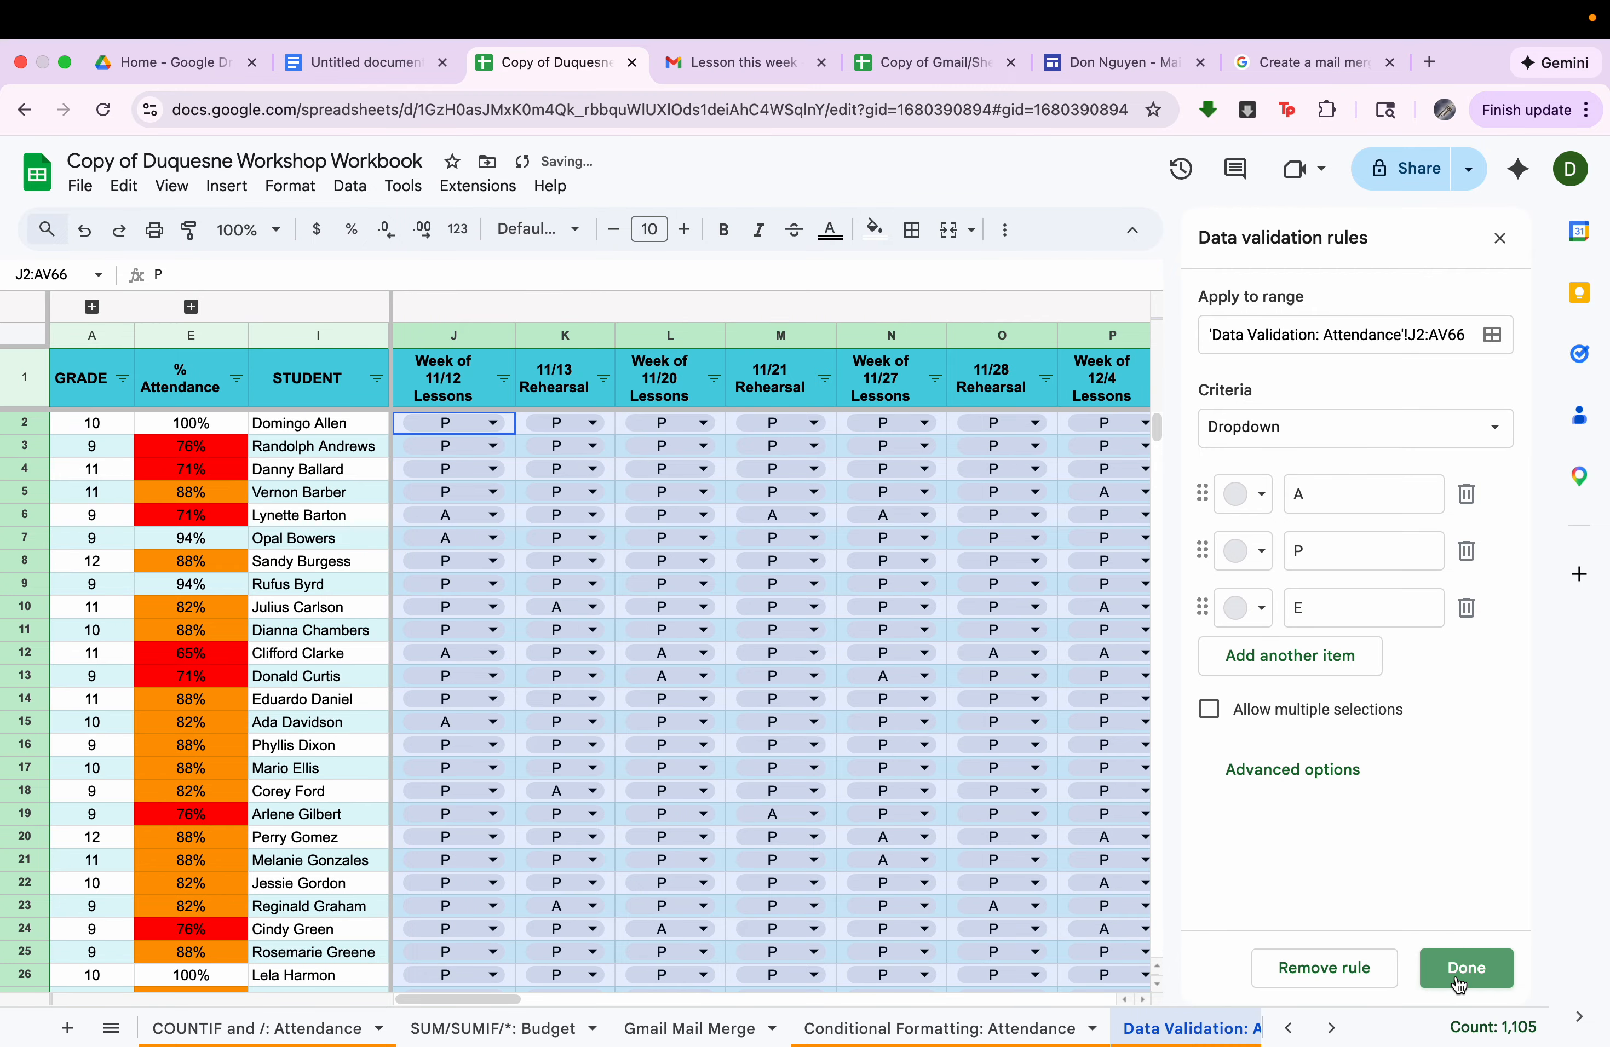
pyautogui.click(1500, 237)
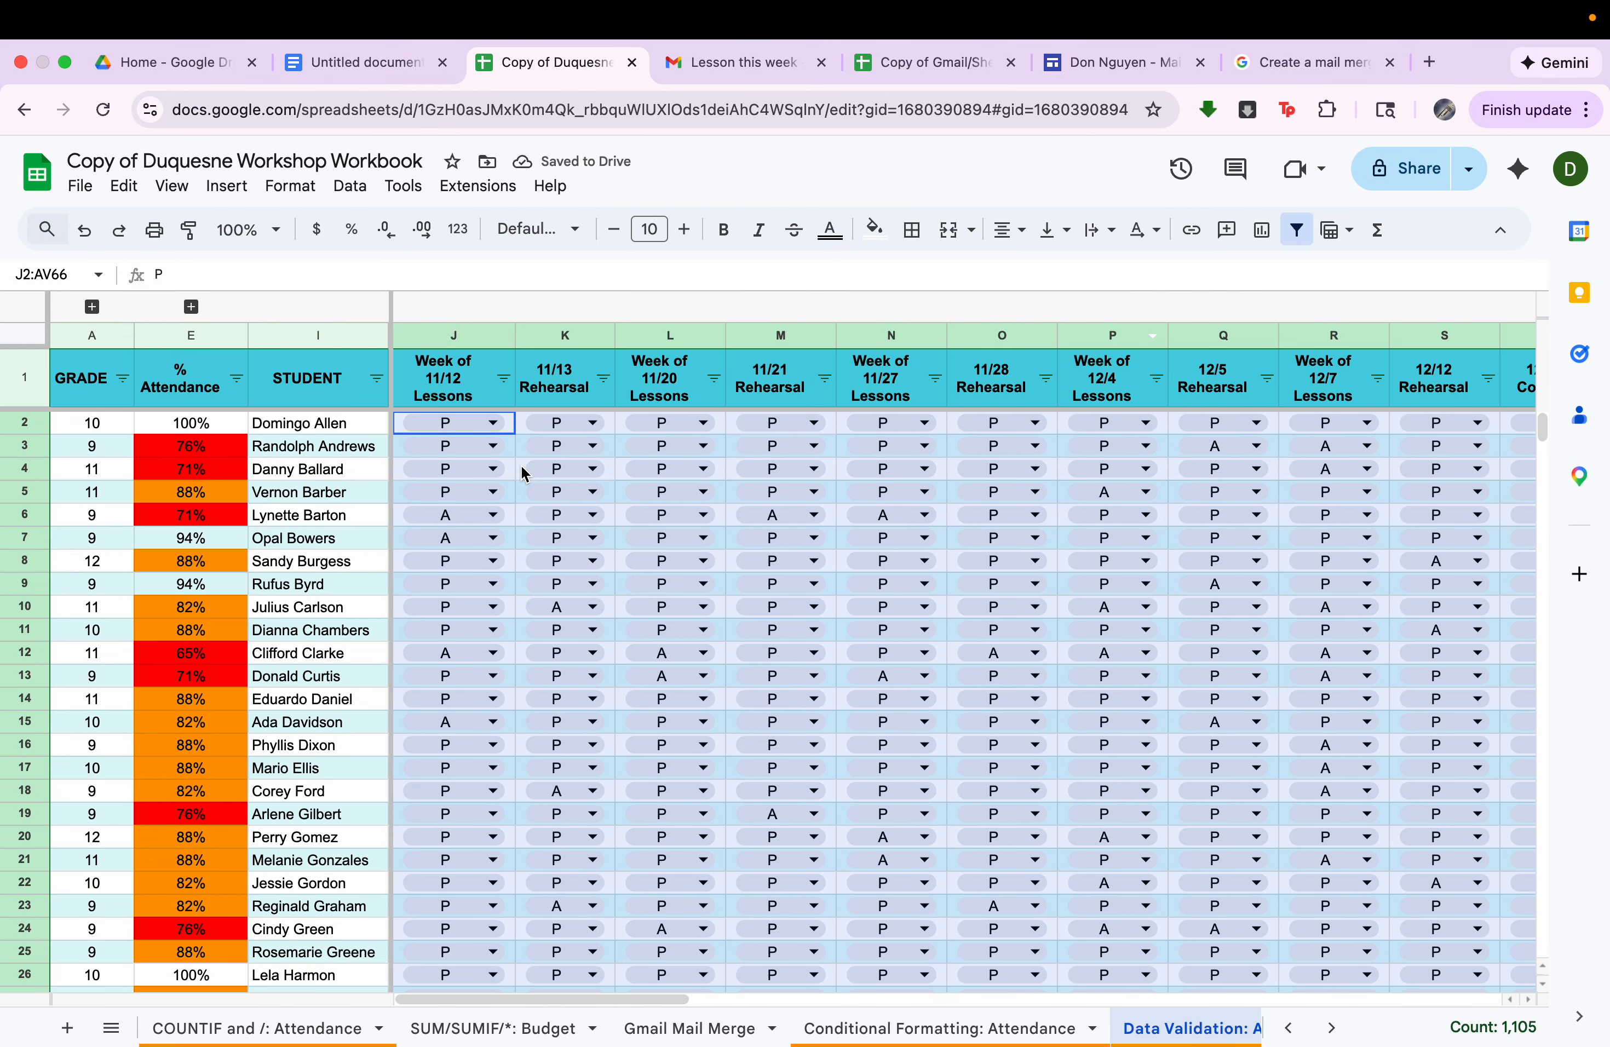
# View the dropdown options in K3 without changing its value, and check the dropdowns across the empty date columns.
pyautogui.click(573, 446)
pyautogui.click(573, 446)
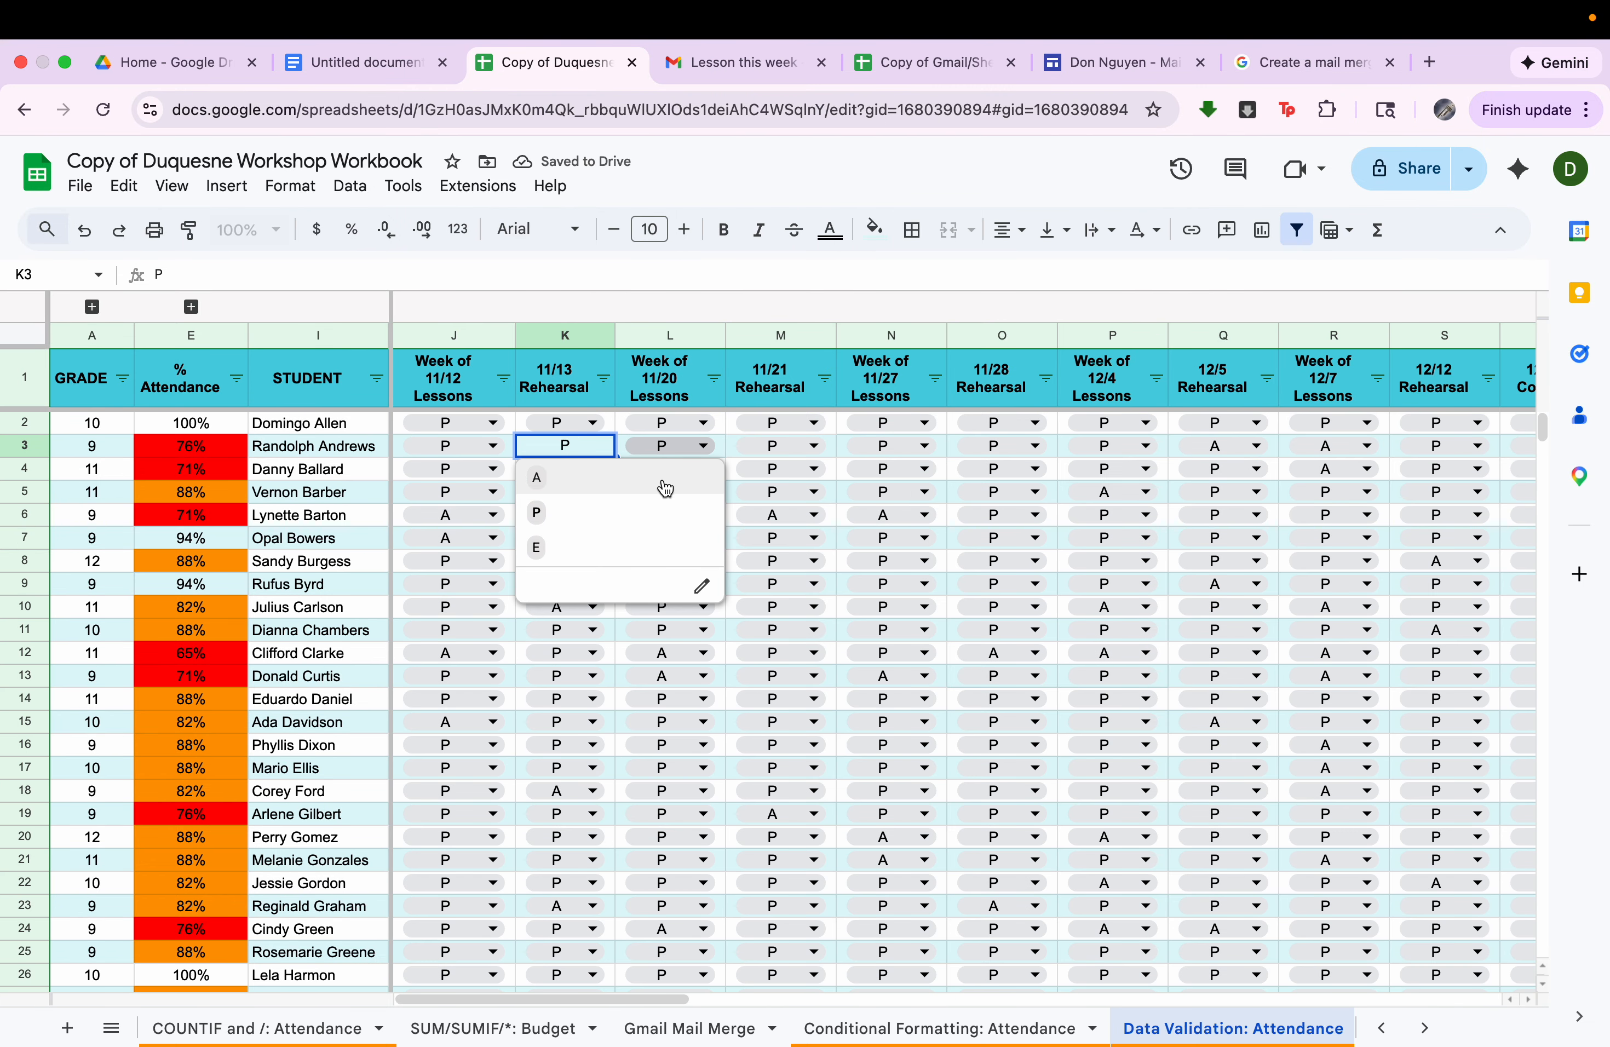
pyautogui.press('Escape')
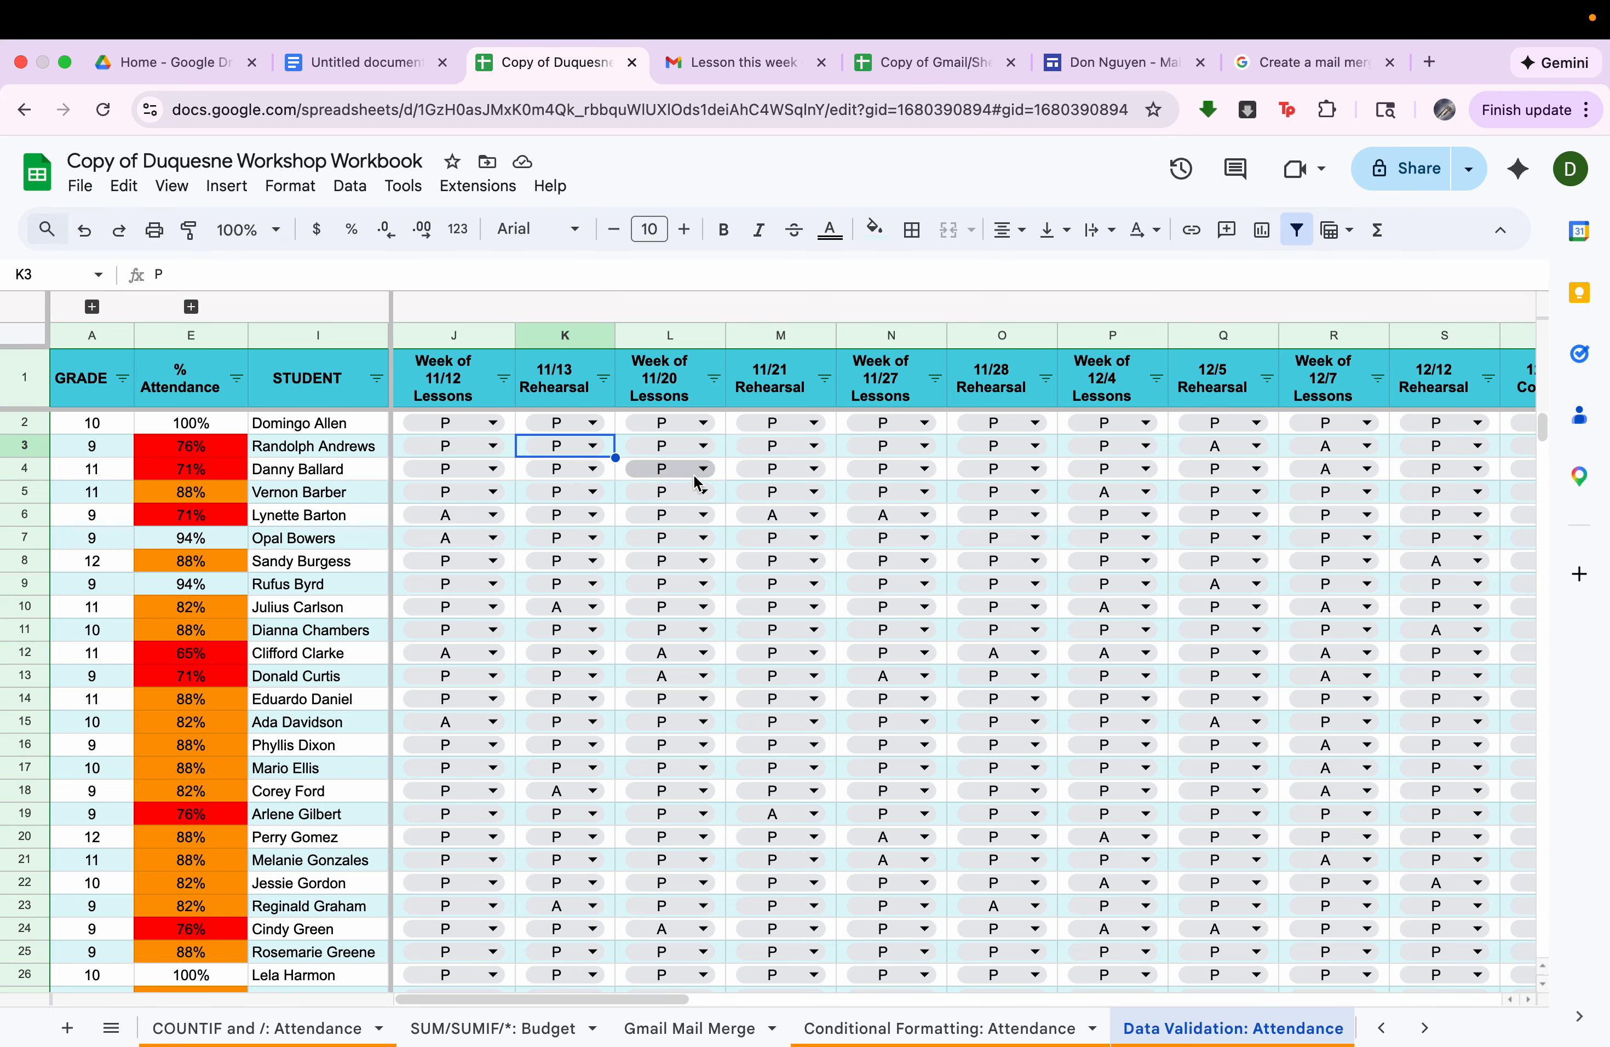
pyautogui.hscroll(15, 739, 453)
pyautogui.hscroll(-5, 738, 453)
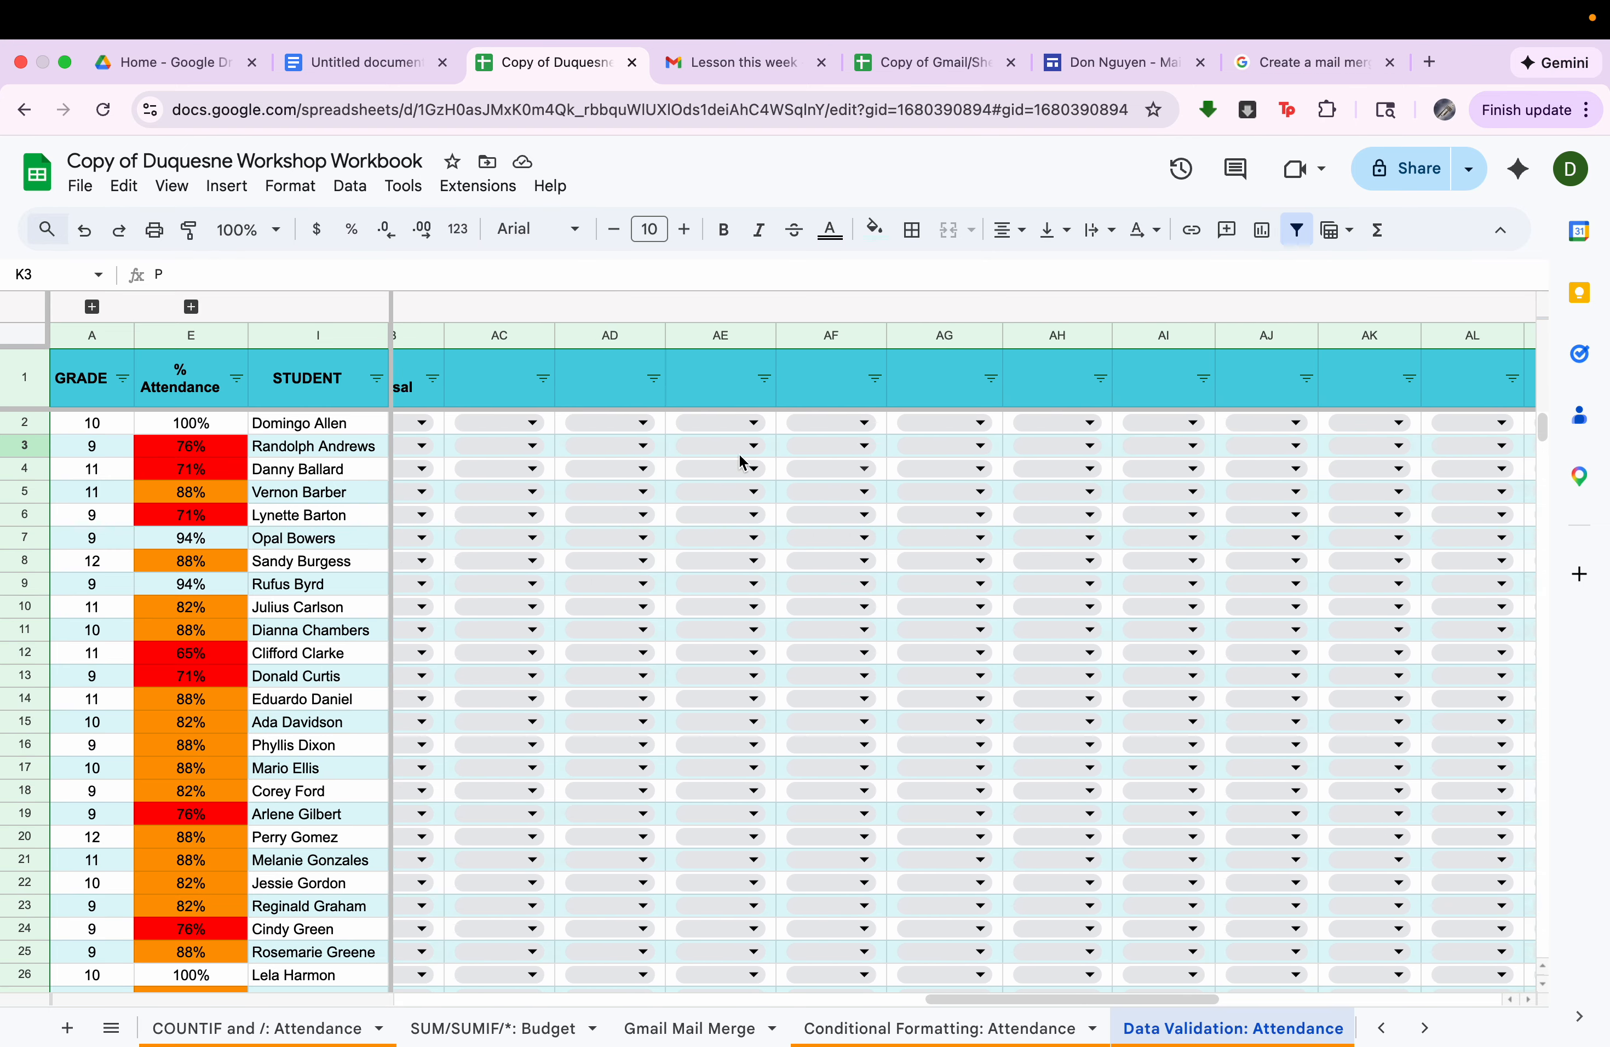
# Enter a lowercase p in AA2 under Week of 3/18 Lessons, and undo the entry.
pyautogui.click(741, 428)
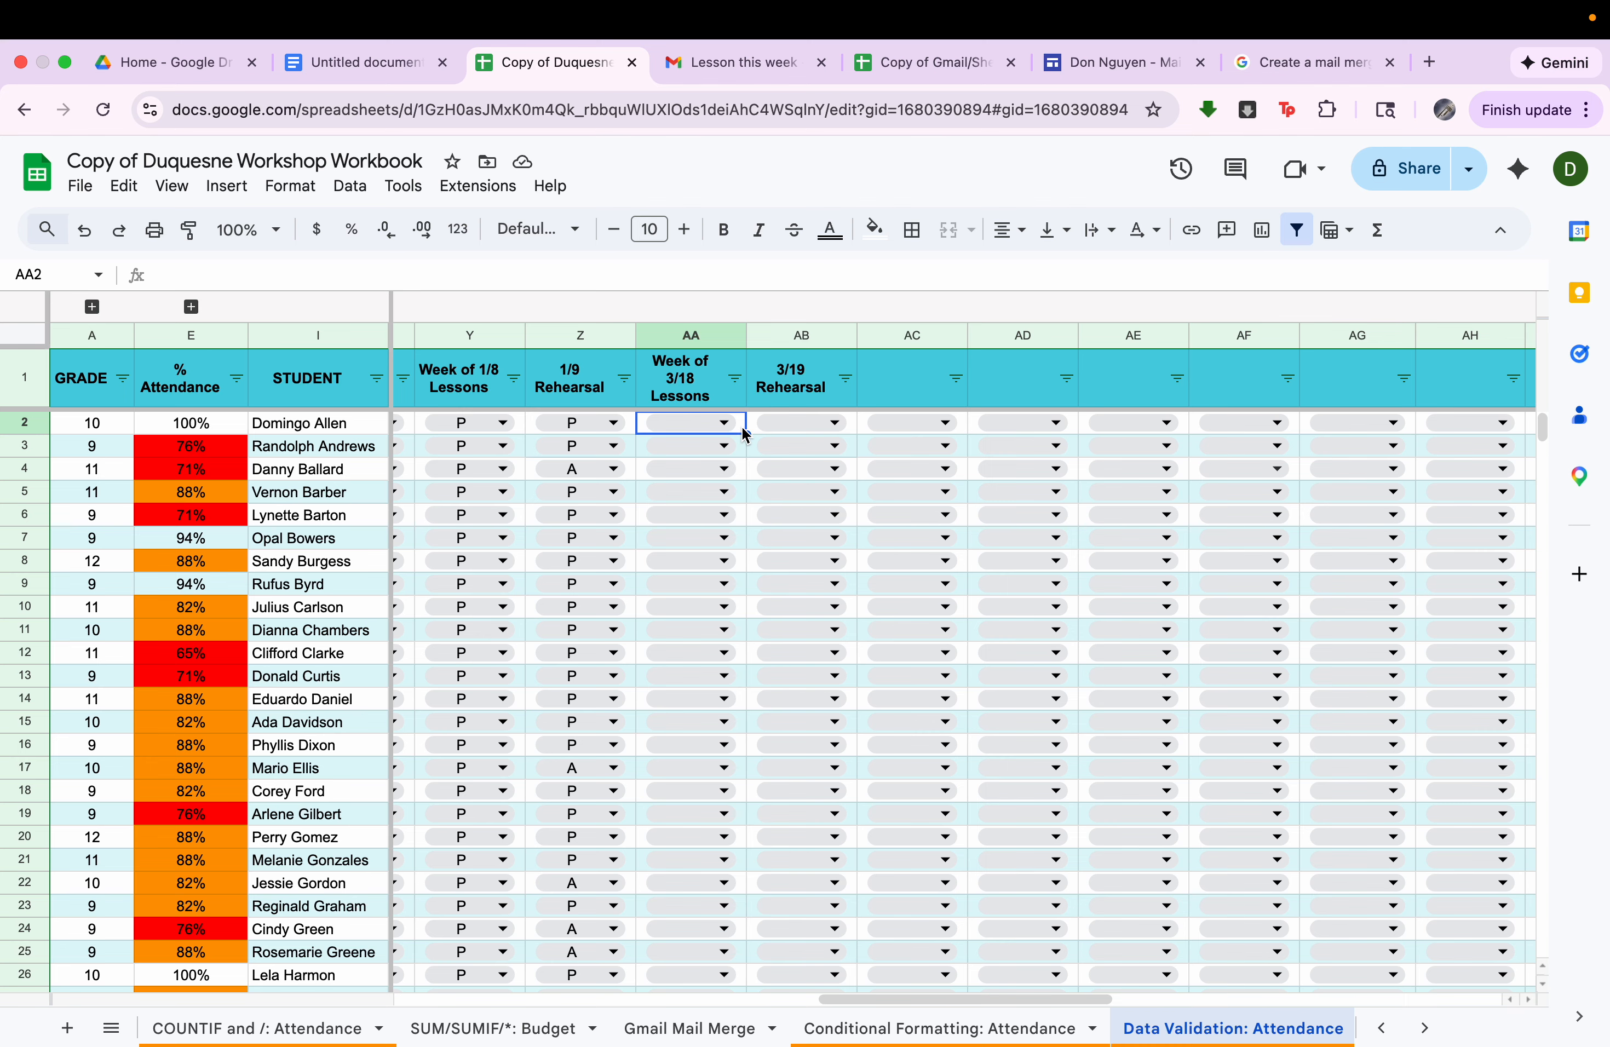
pyautogui.write('p')
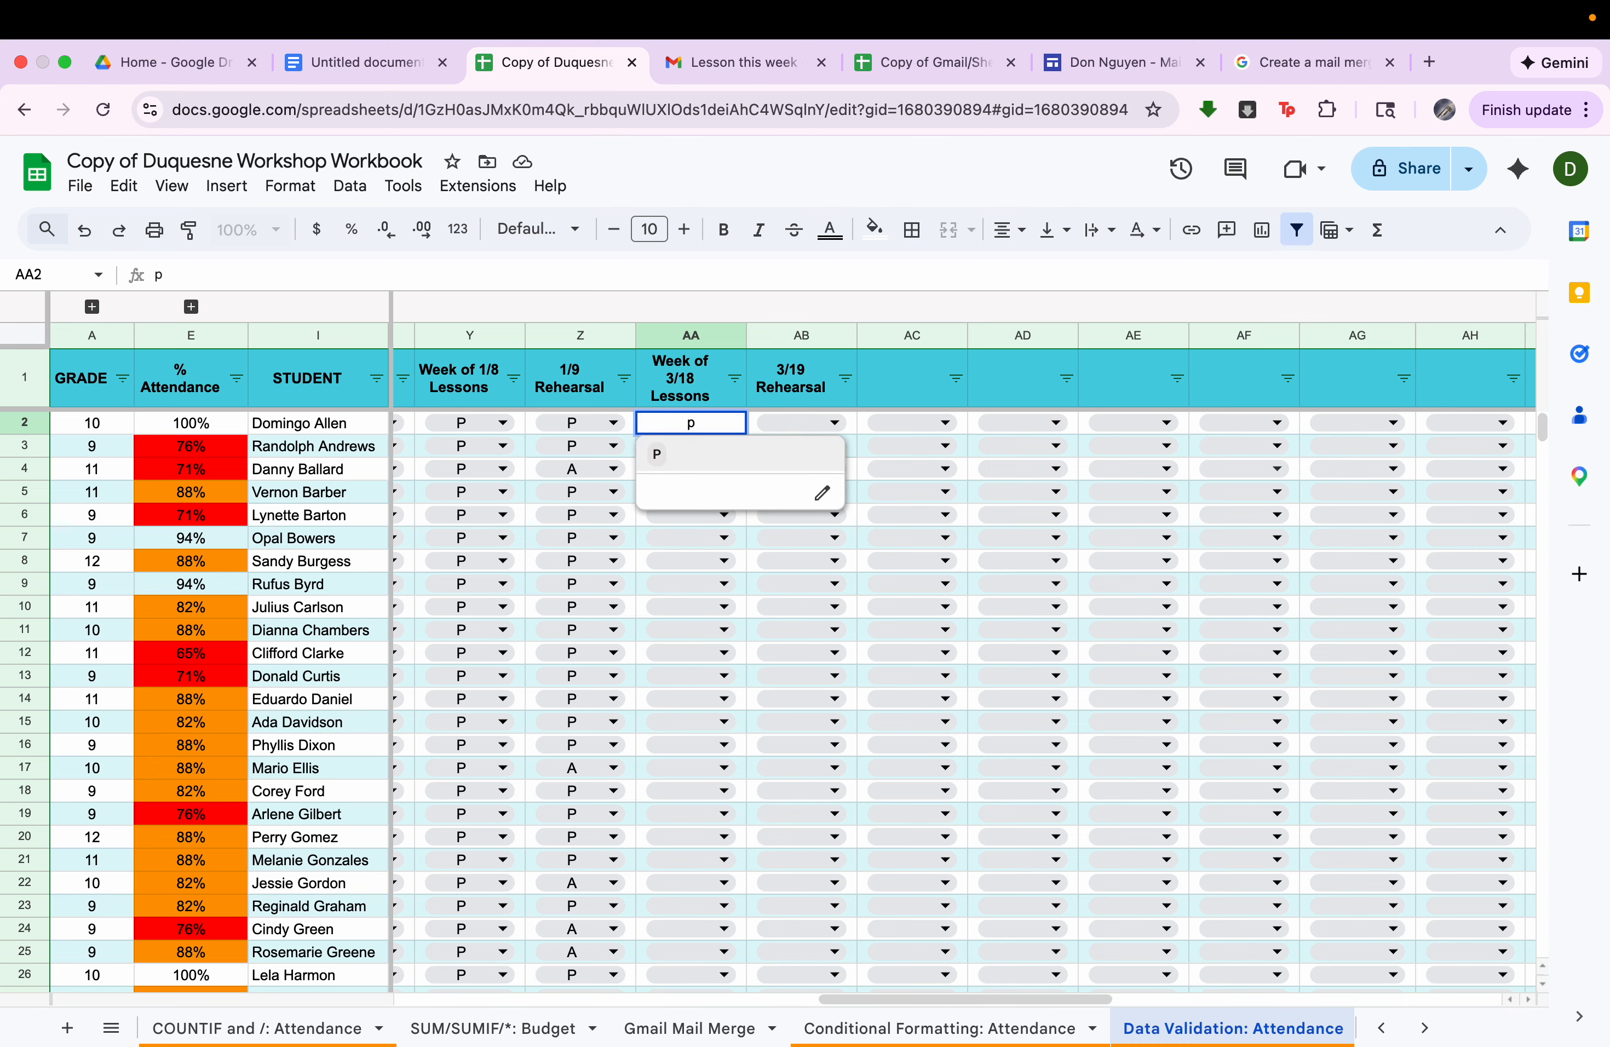
pyautogui.press('Return')
pyautogui.press('super+z')
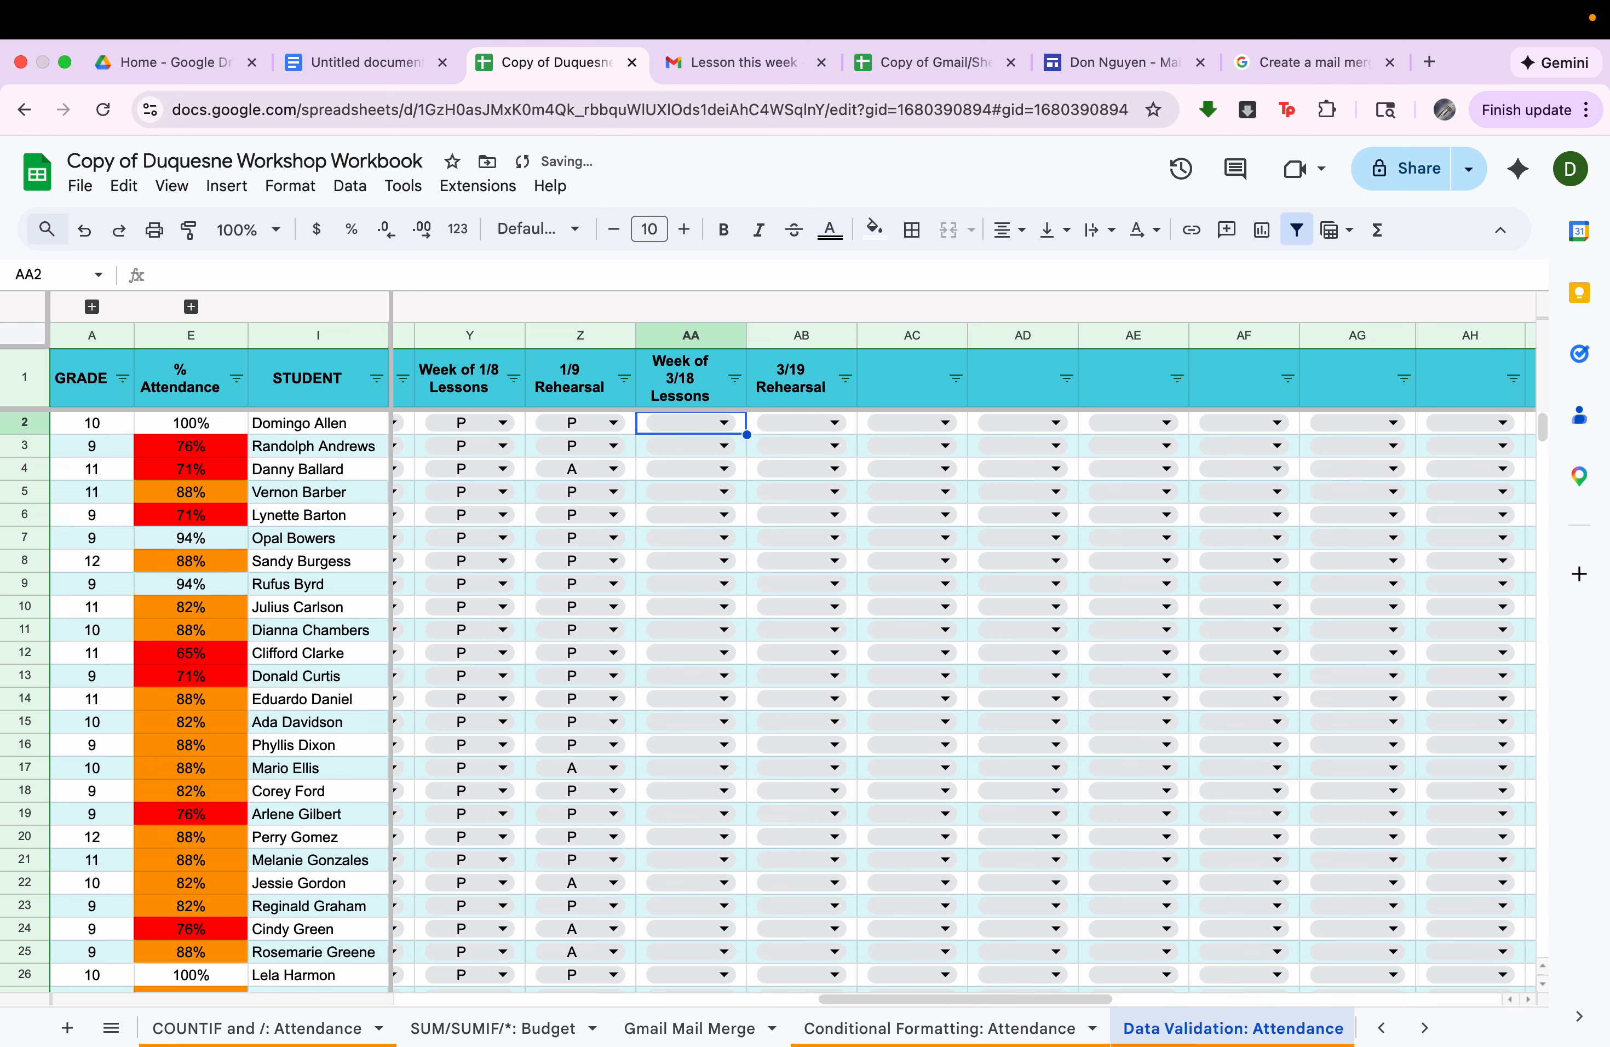
# Try to enter "present" in AA2 to test the validation rule, and dismiss the message.
pyautogui.write('present')
pyautogui.press('Return')
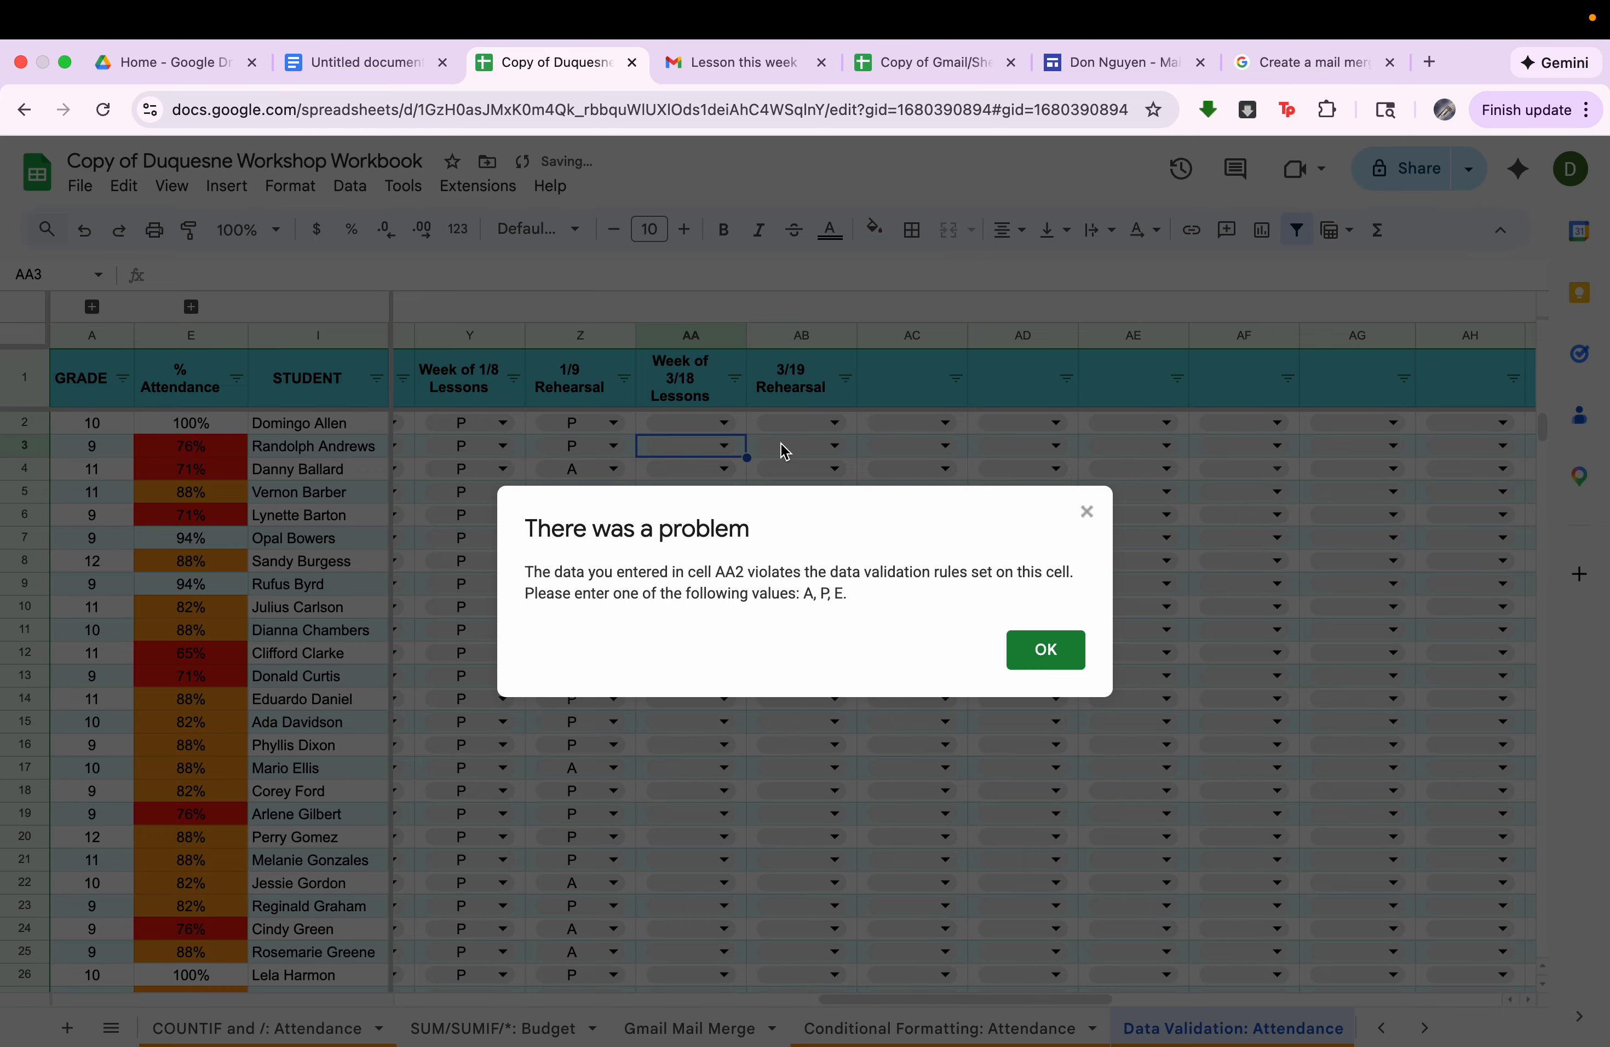
pyautogui.click(1025, 653)
# Choose P from the dropdown in AA2, and clear the cell again.
pyautogui.doubleClick(722, 423)
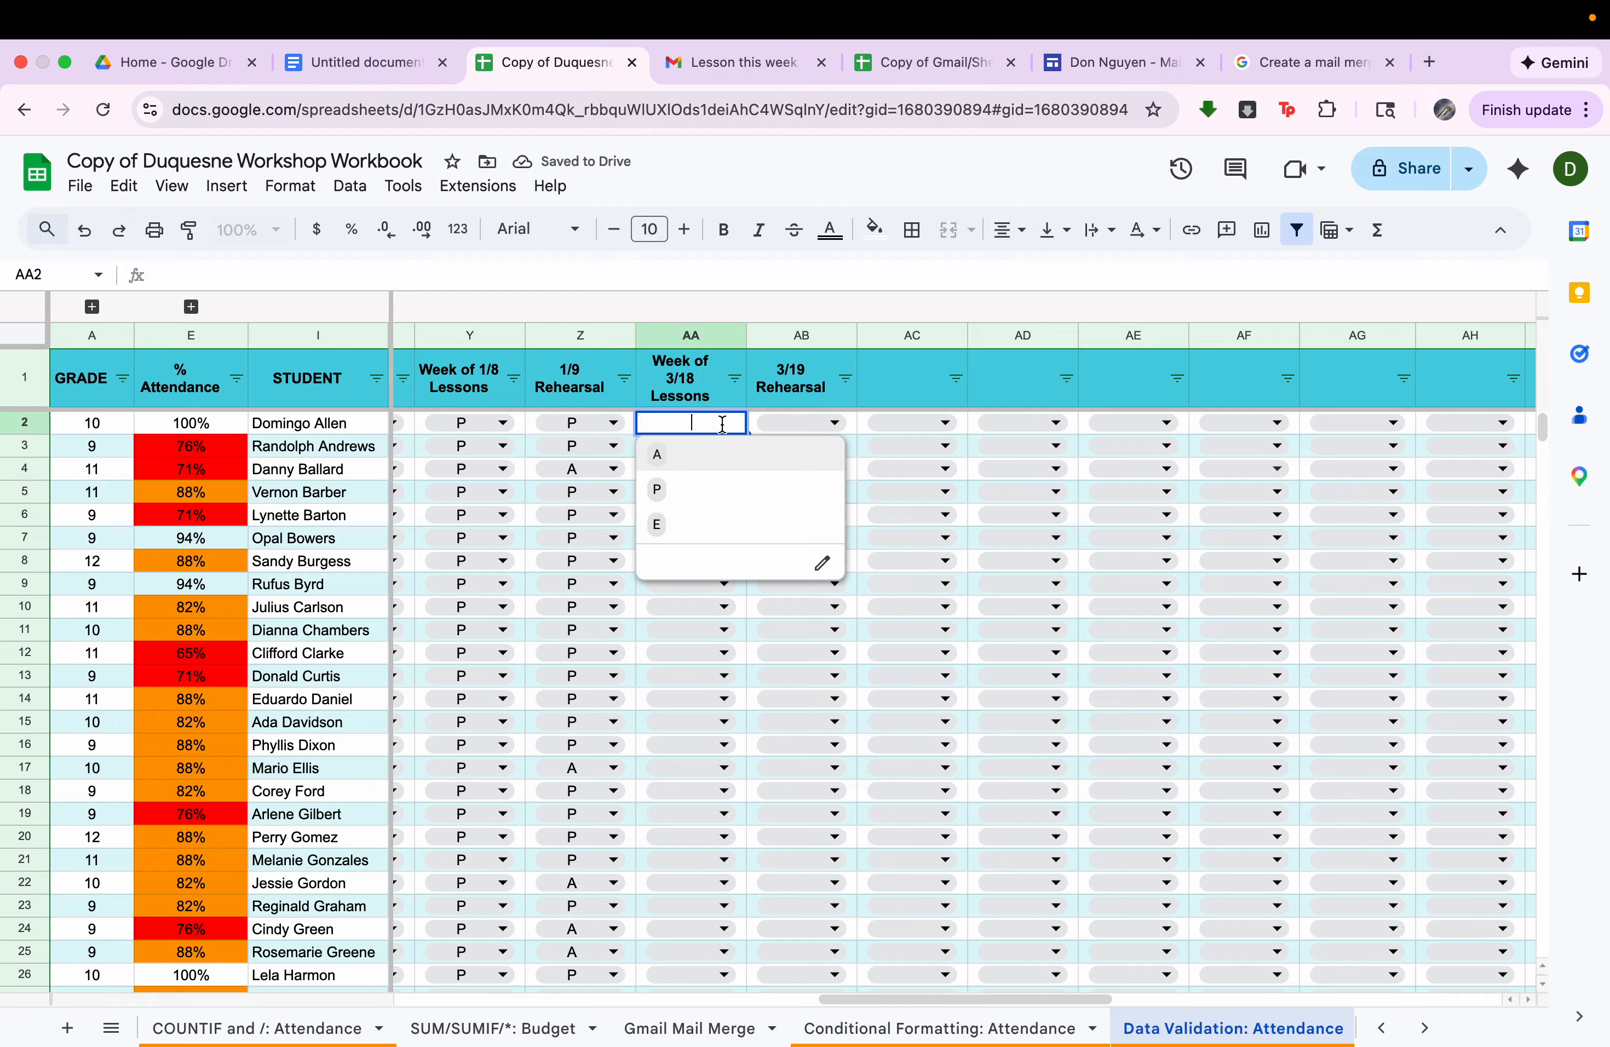
pyautogui.click(721, 490)
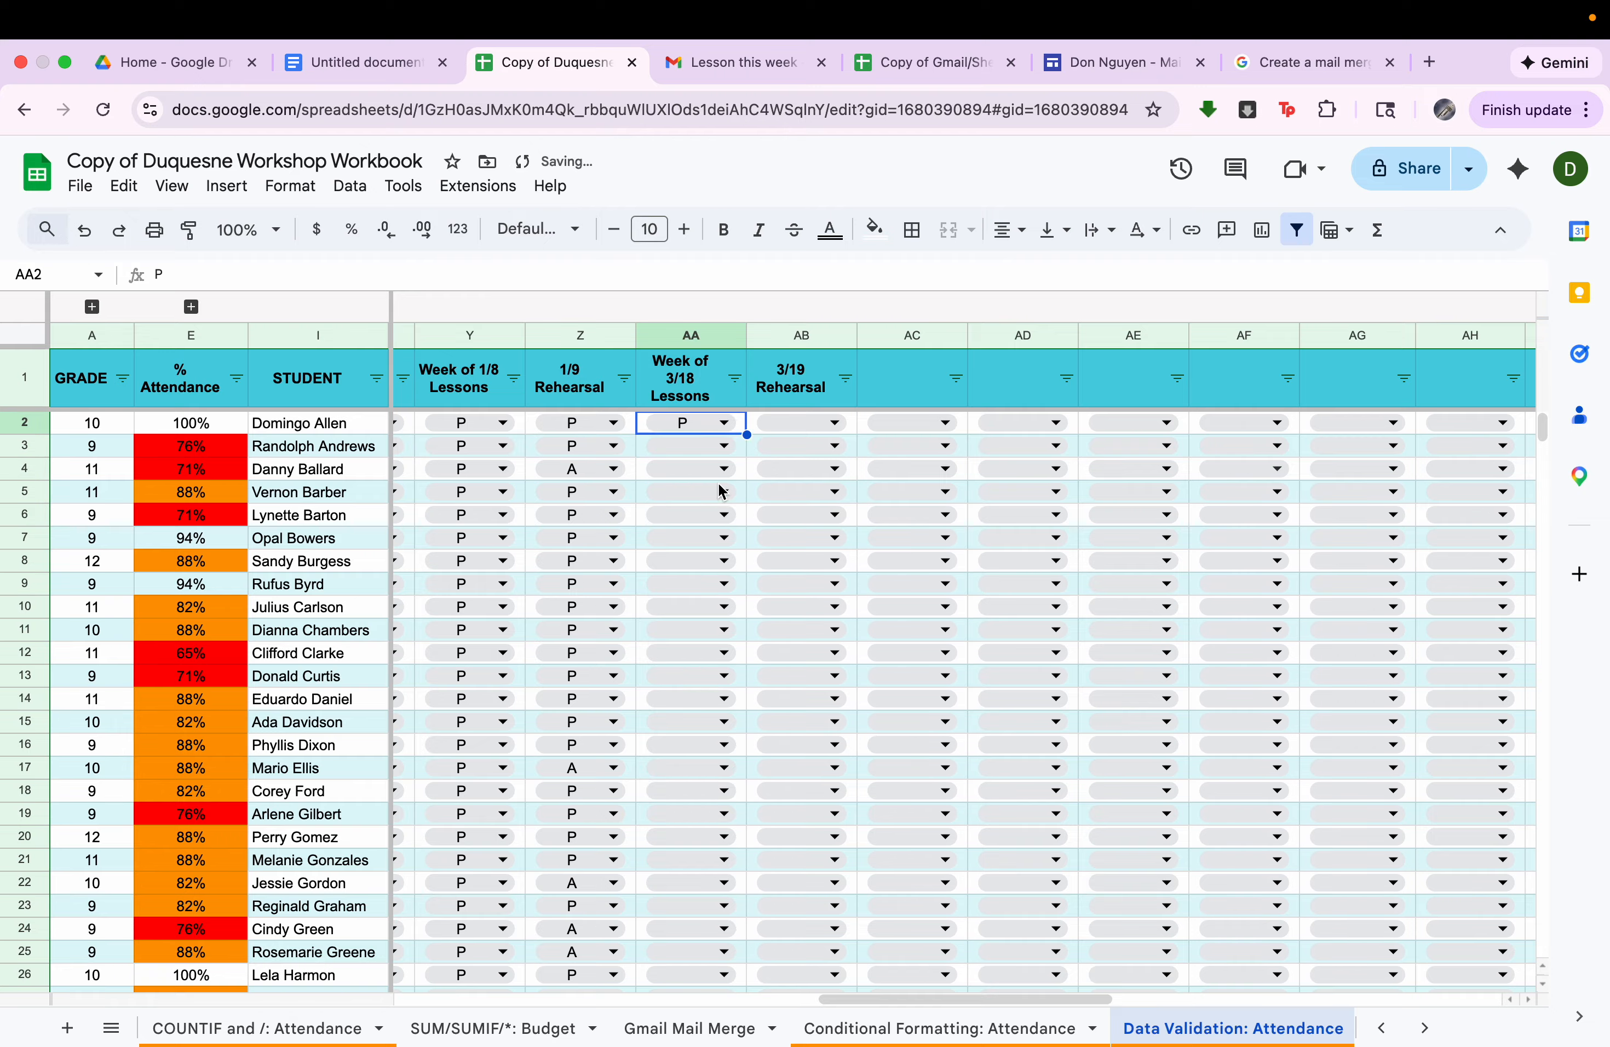
pyautogui.press('Delete')
# Switch to the open course website and go to its Music Teacher Spreadsheet Course page to view the intro video section.
pyautogui.click(1083, 63)
pyautogui.scroll(10, 914, 633)
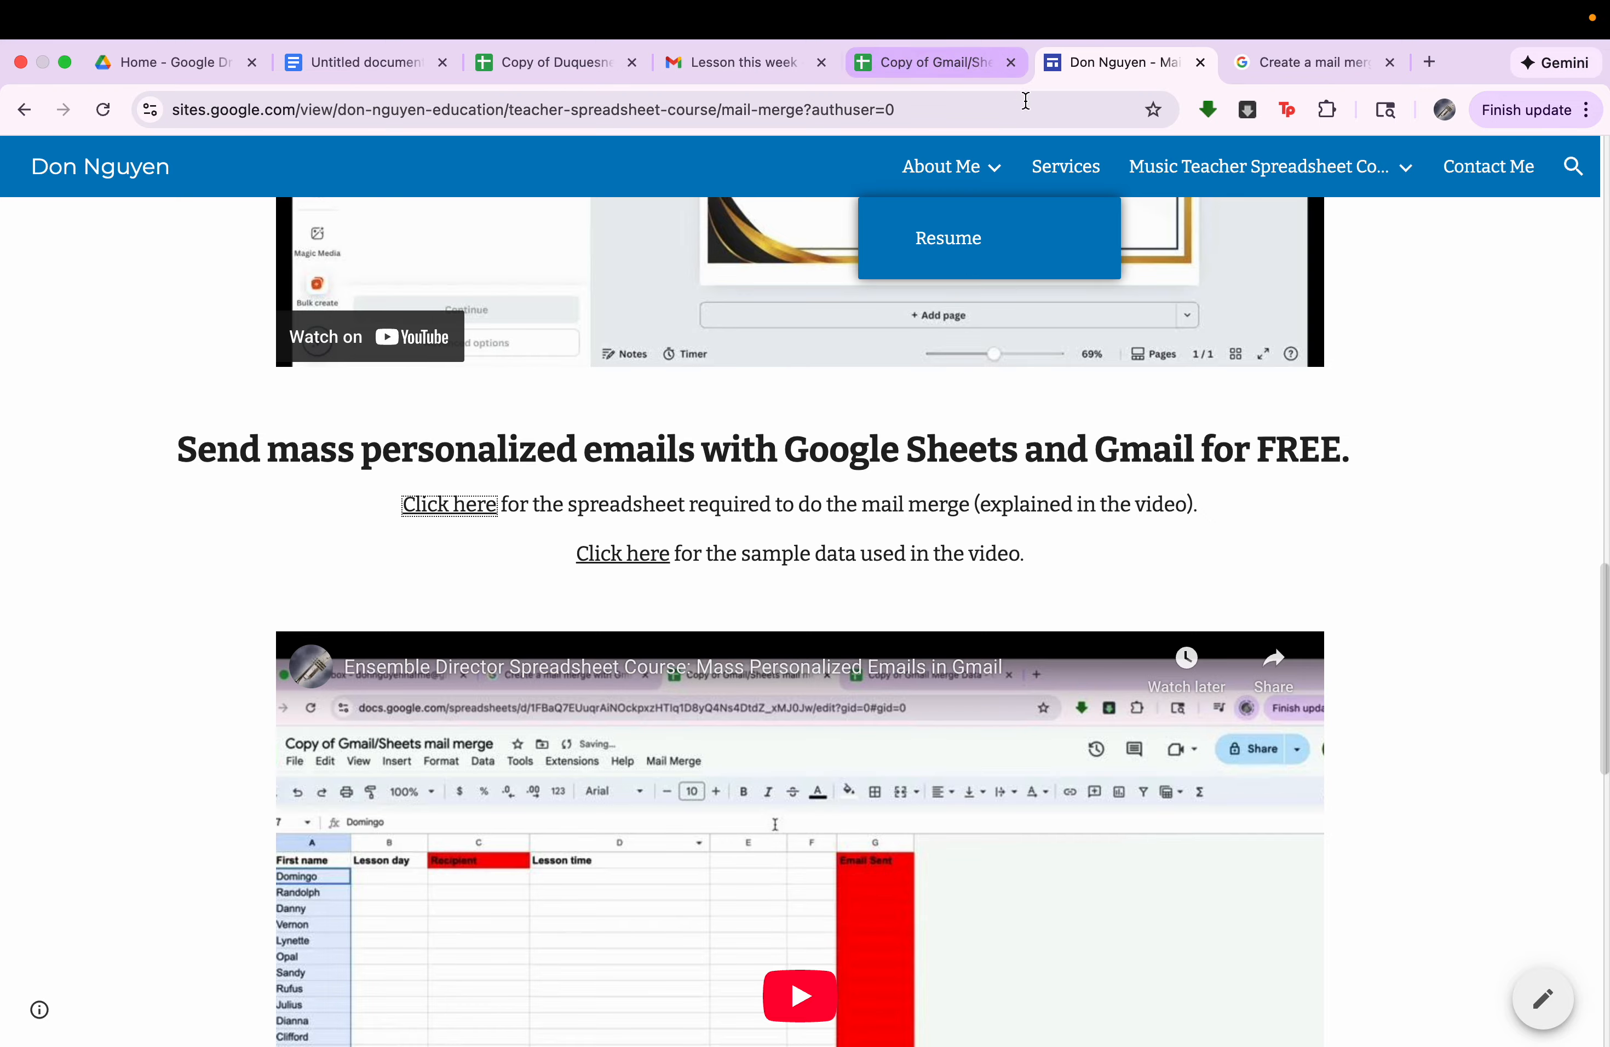
pyautogui.click(1237, 180)
pyautogui.click(1238, 180)
pyautogui.scroll(-5, 887, 813)
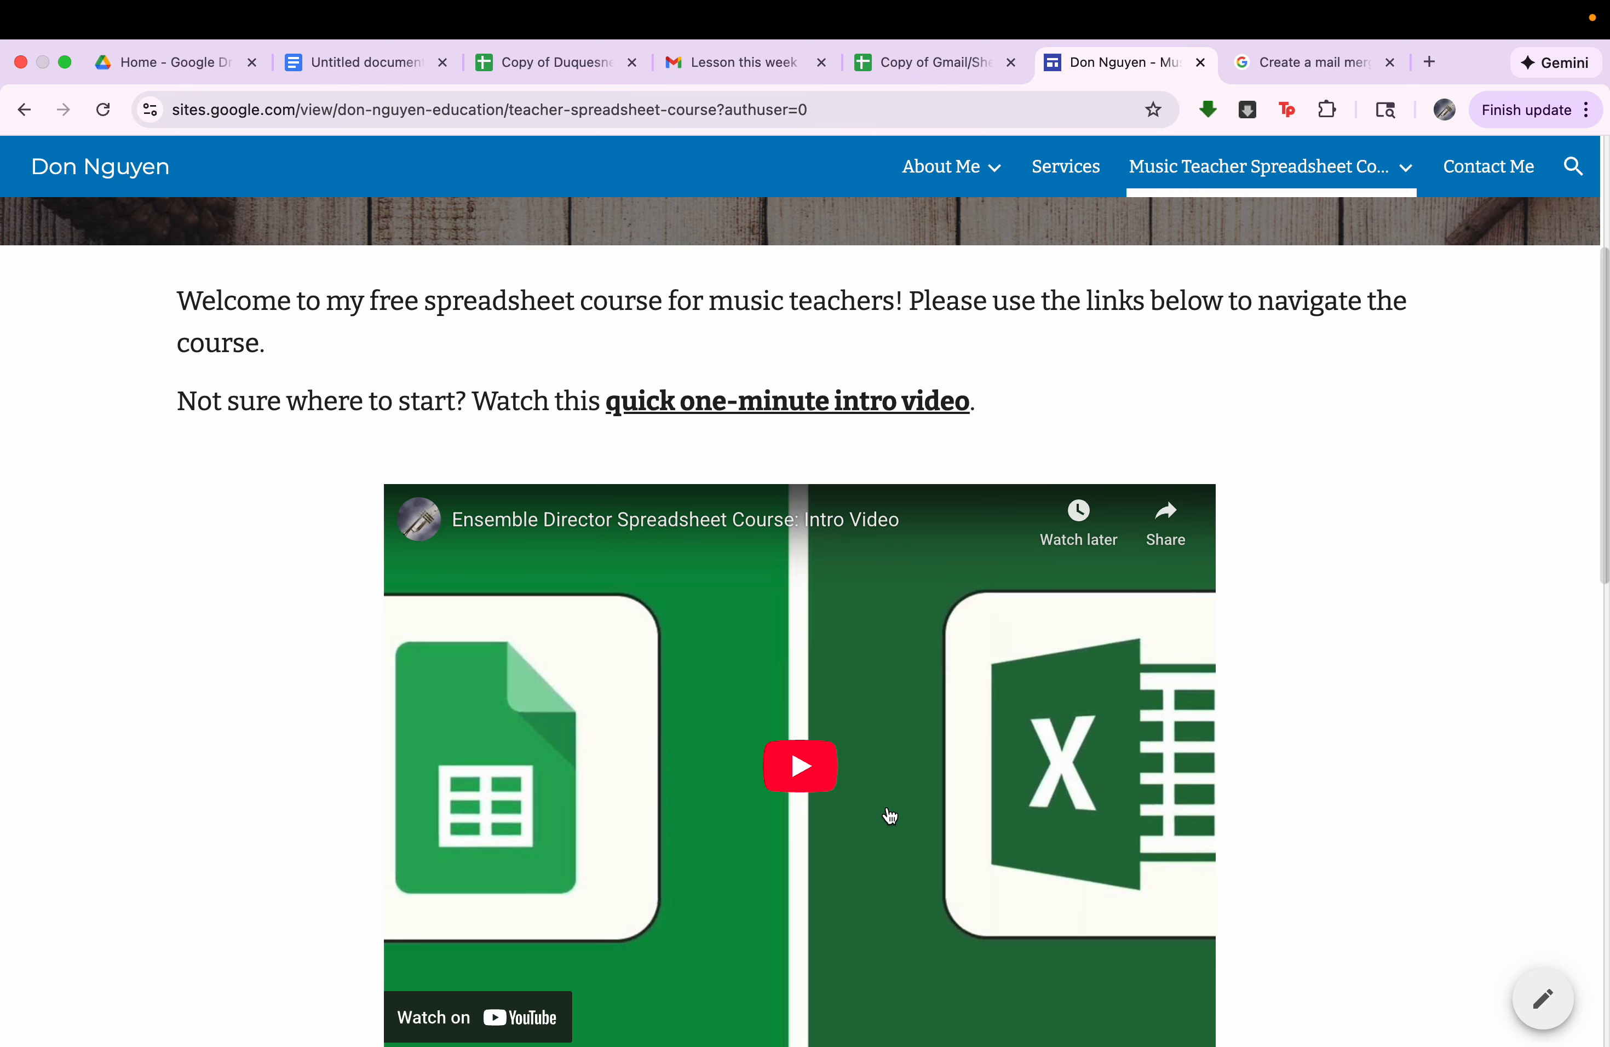
# Look through the course's module list, open the Formulas & Functions module and view its videos.
pyautogui.scroll(-3, 841, 775)
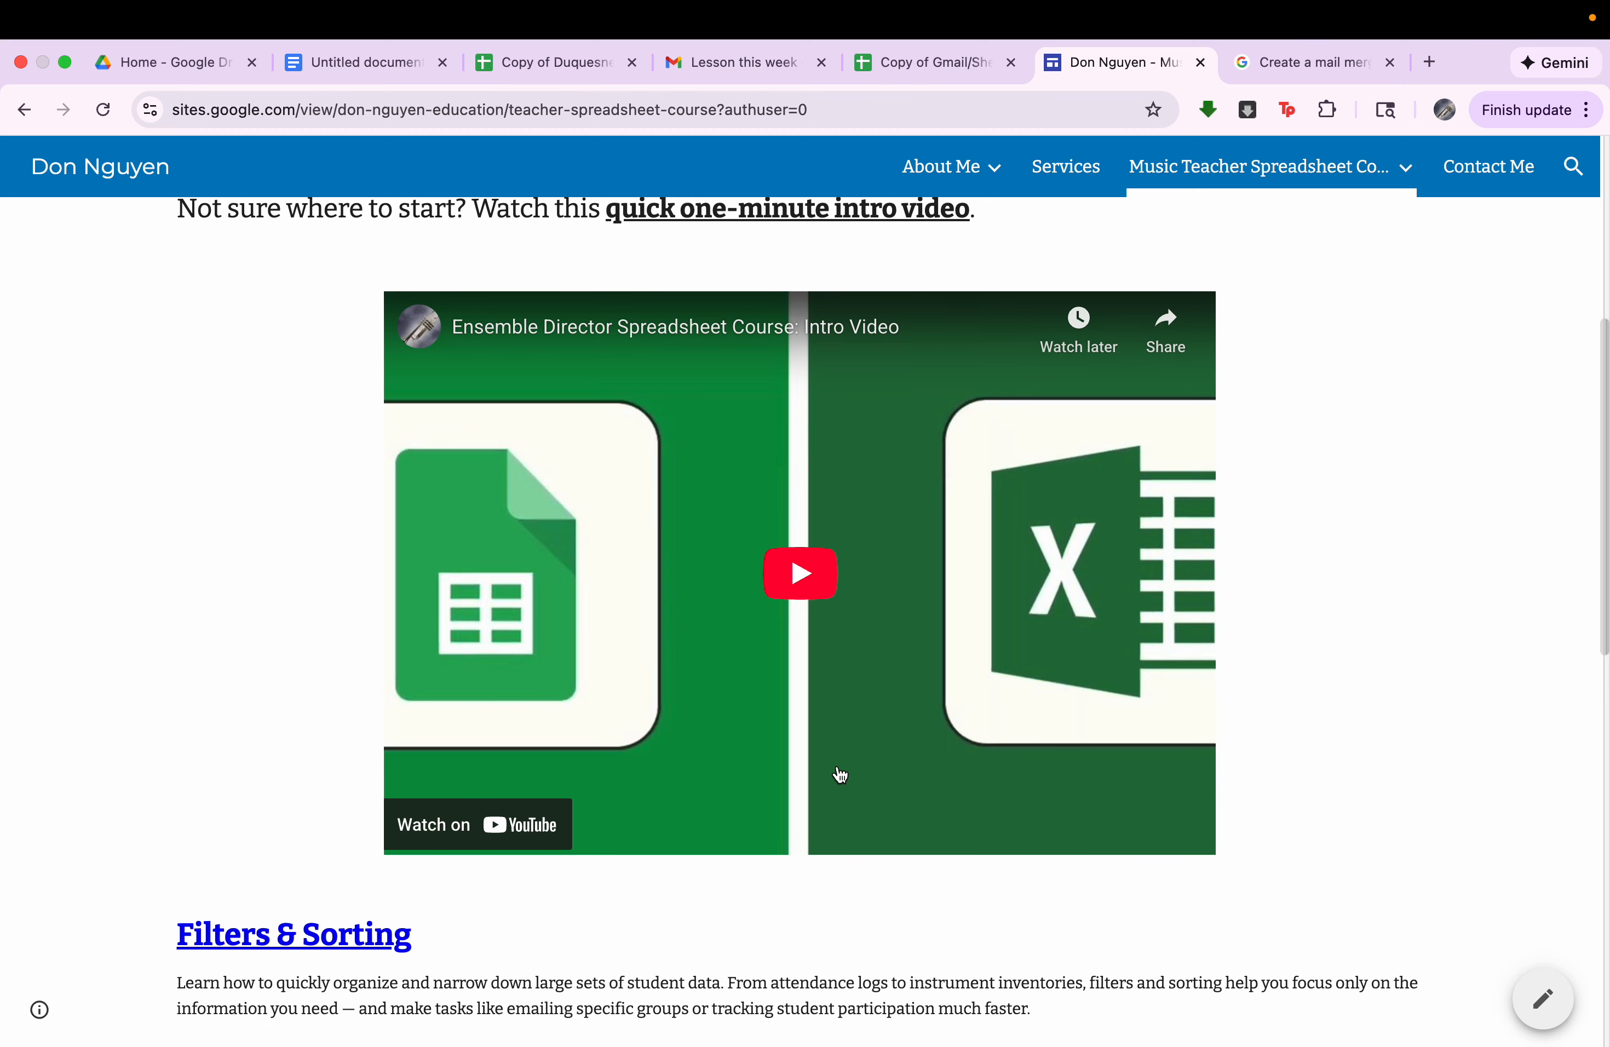
pyautogui.scroll(-15, 841, 775)
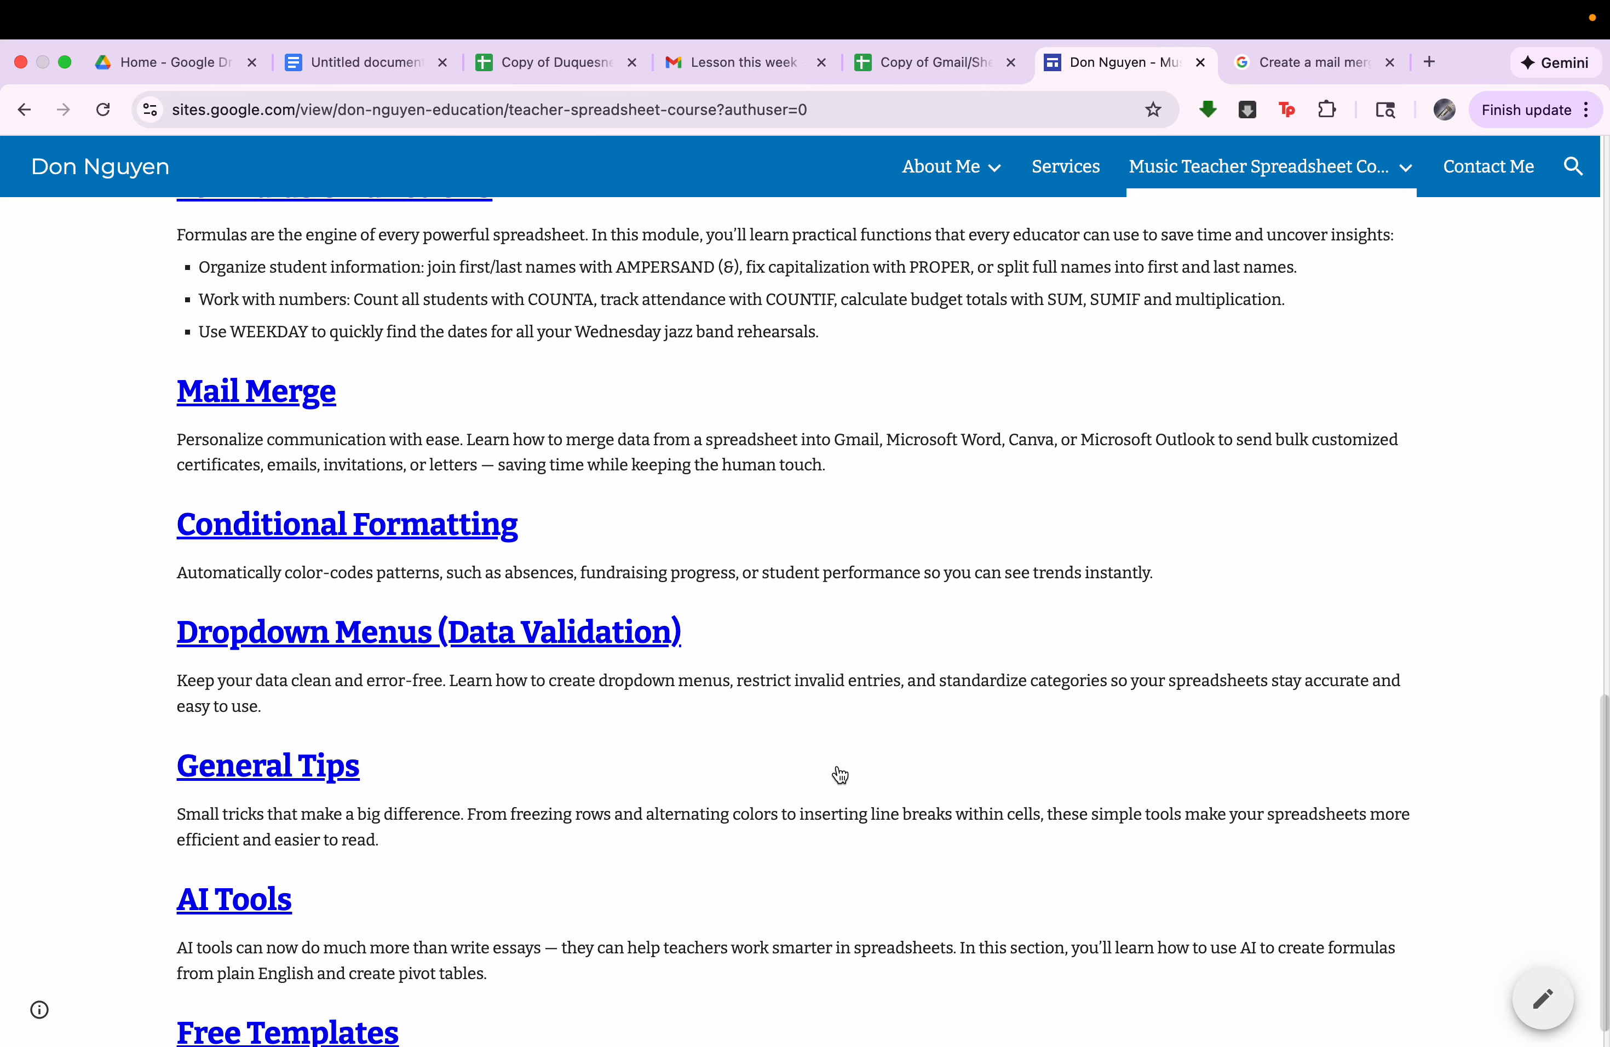
pyautogui.scroll(3, 262, 485)
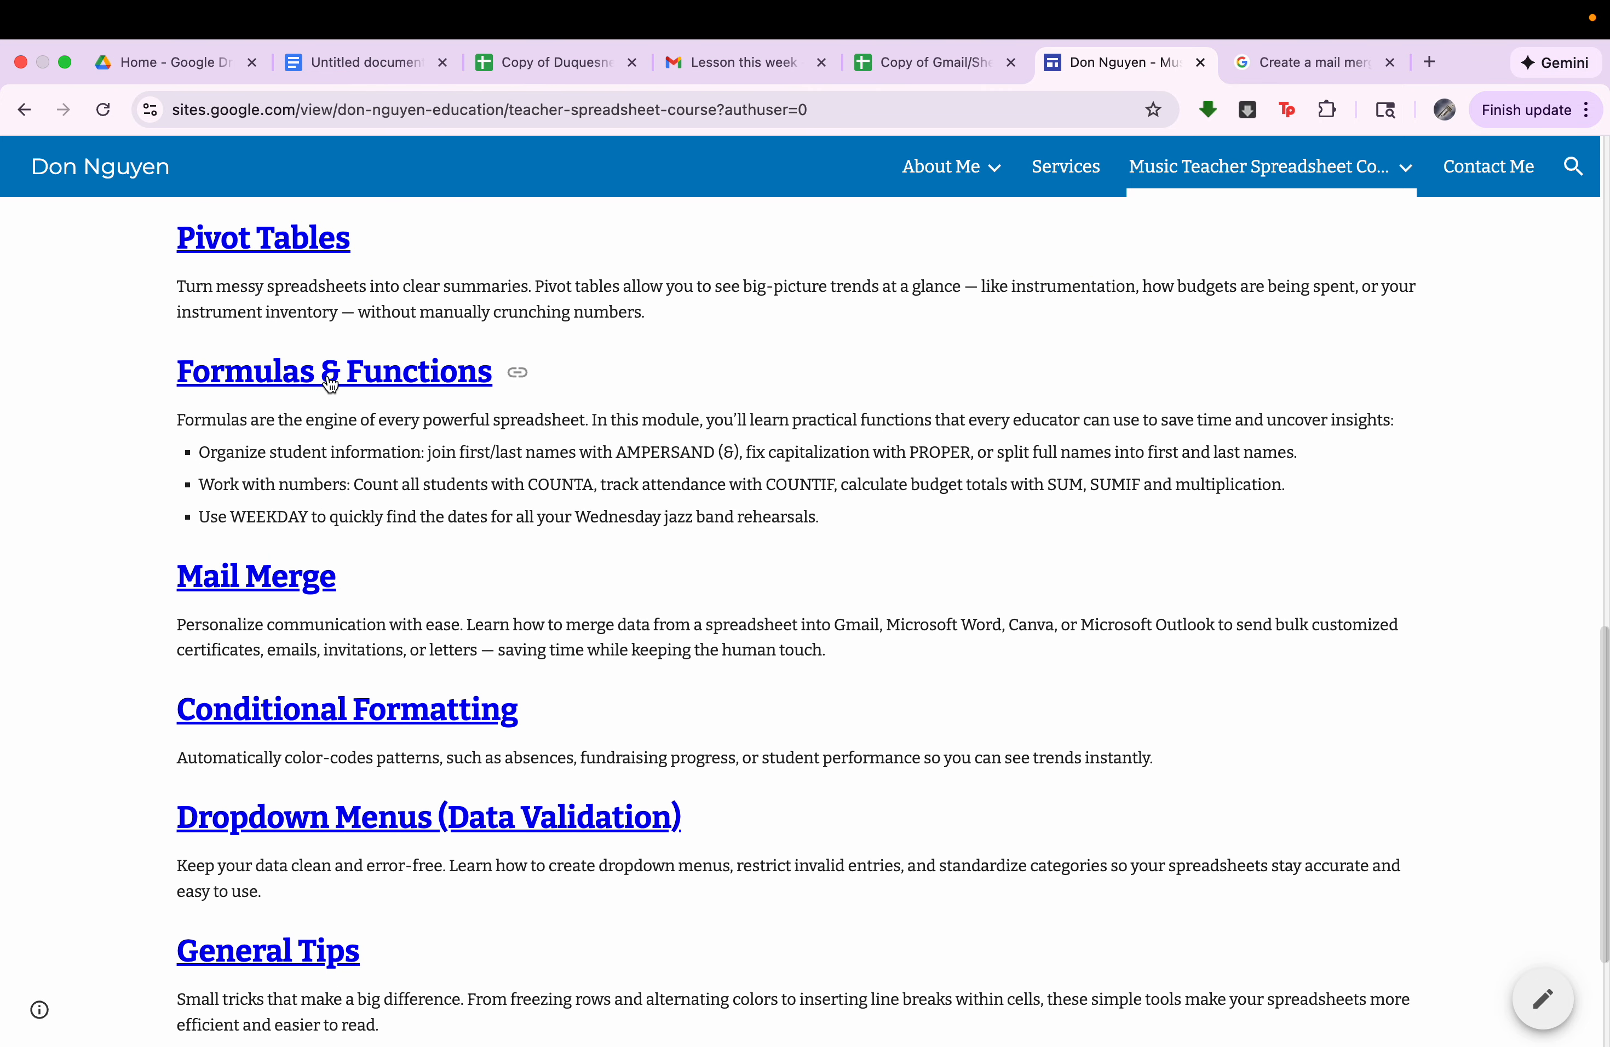
pyautogui.click(333, 372)
pyautogui.scroll(-15, 682, 717)
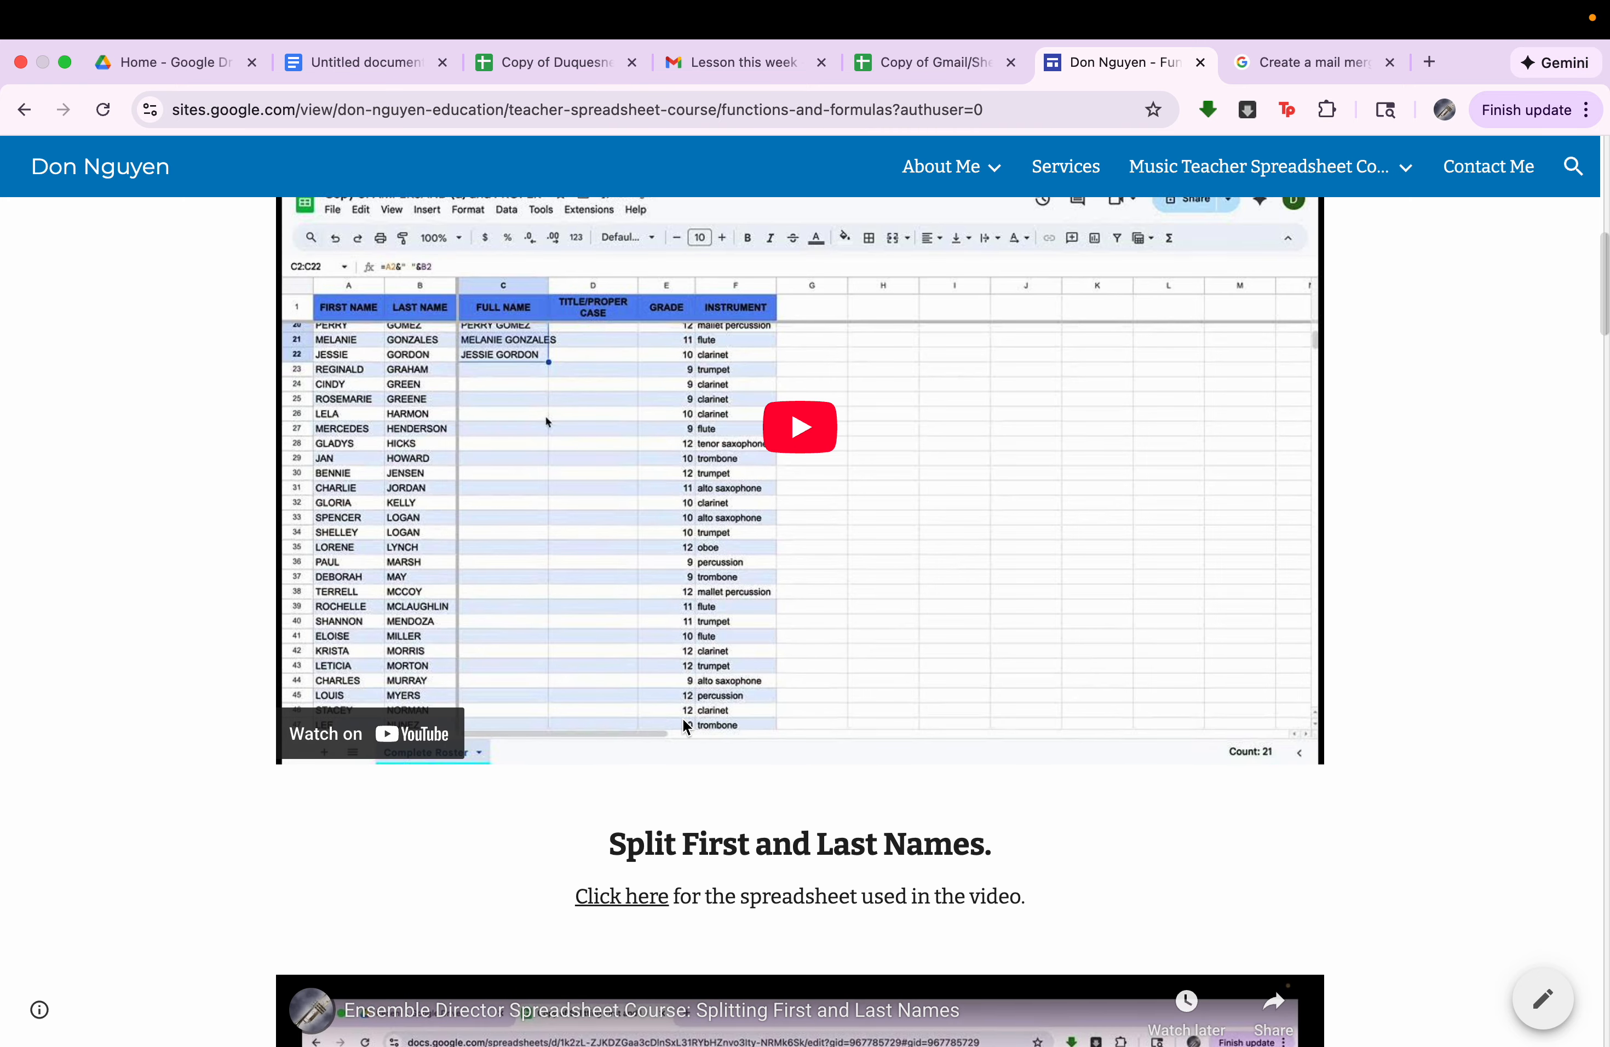
# Open the copy page of the spreadsheet for the AMPERSAND (&) and PROPER video, then close it and return to the top of Functions and Formulas.
pyautogui.scroll(8, 682, 718)
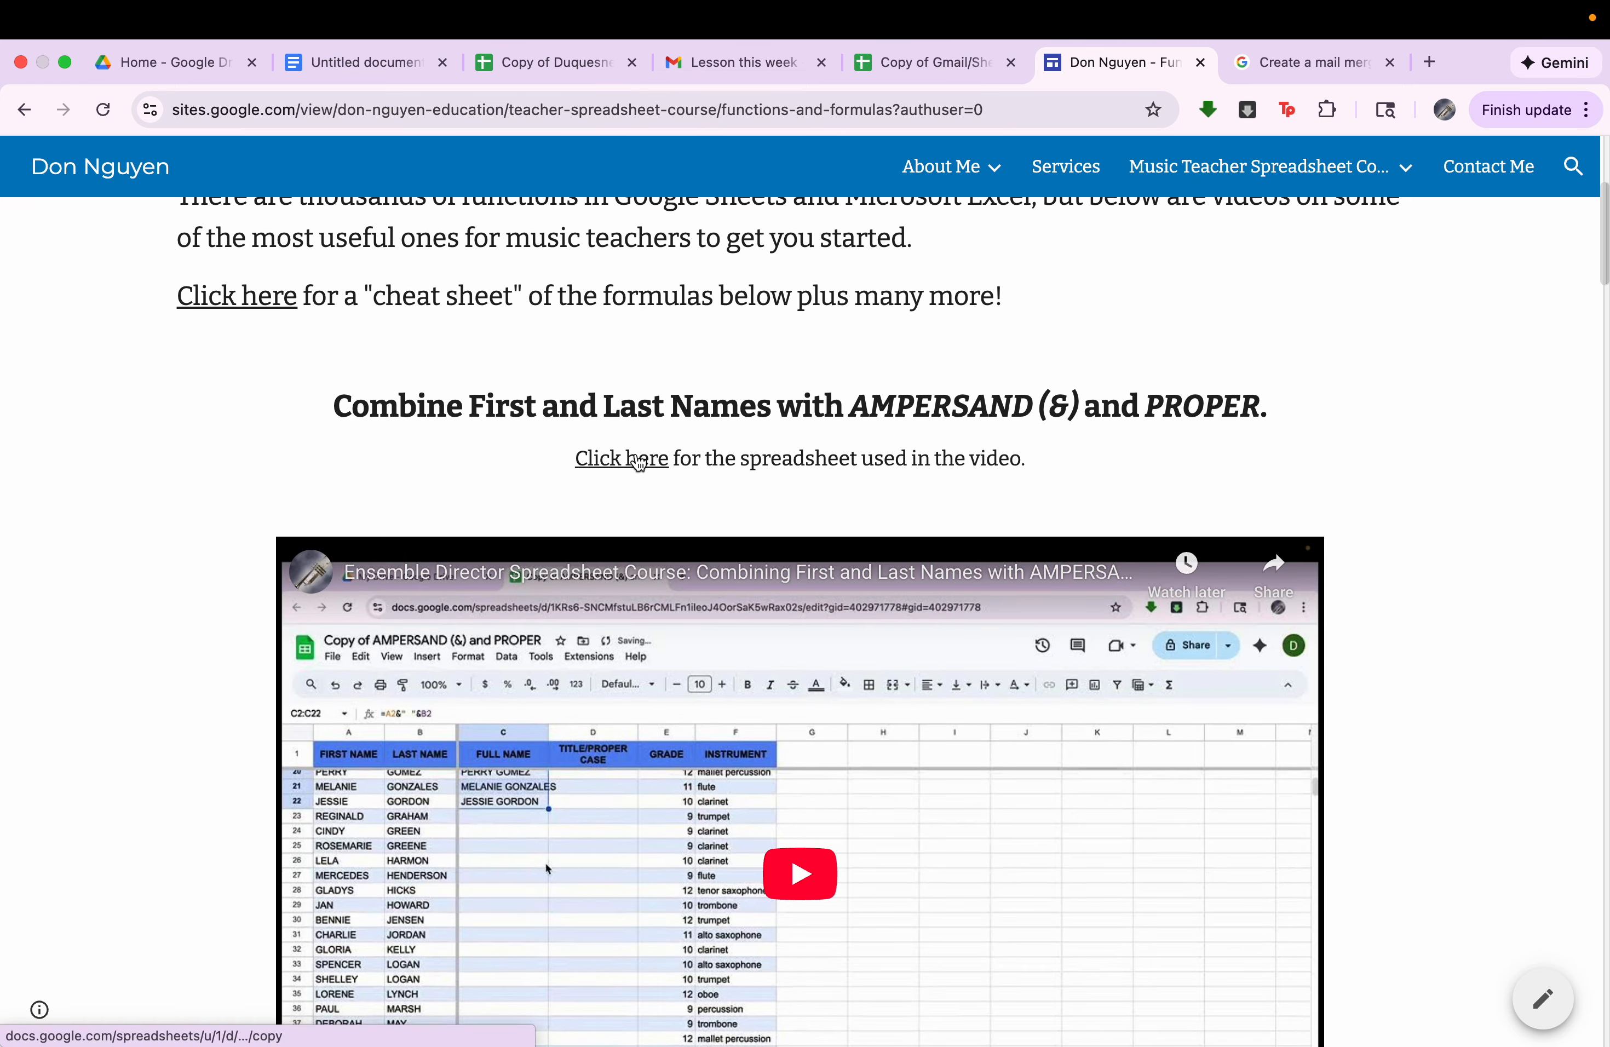
pyautogui.click(638, 461)
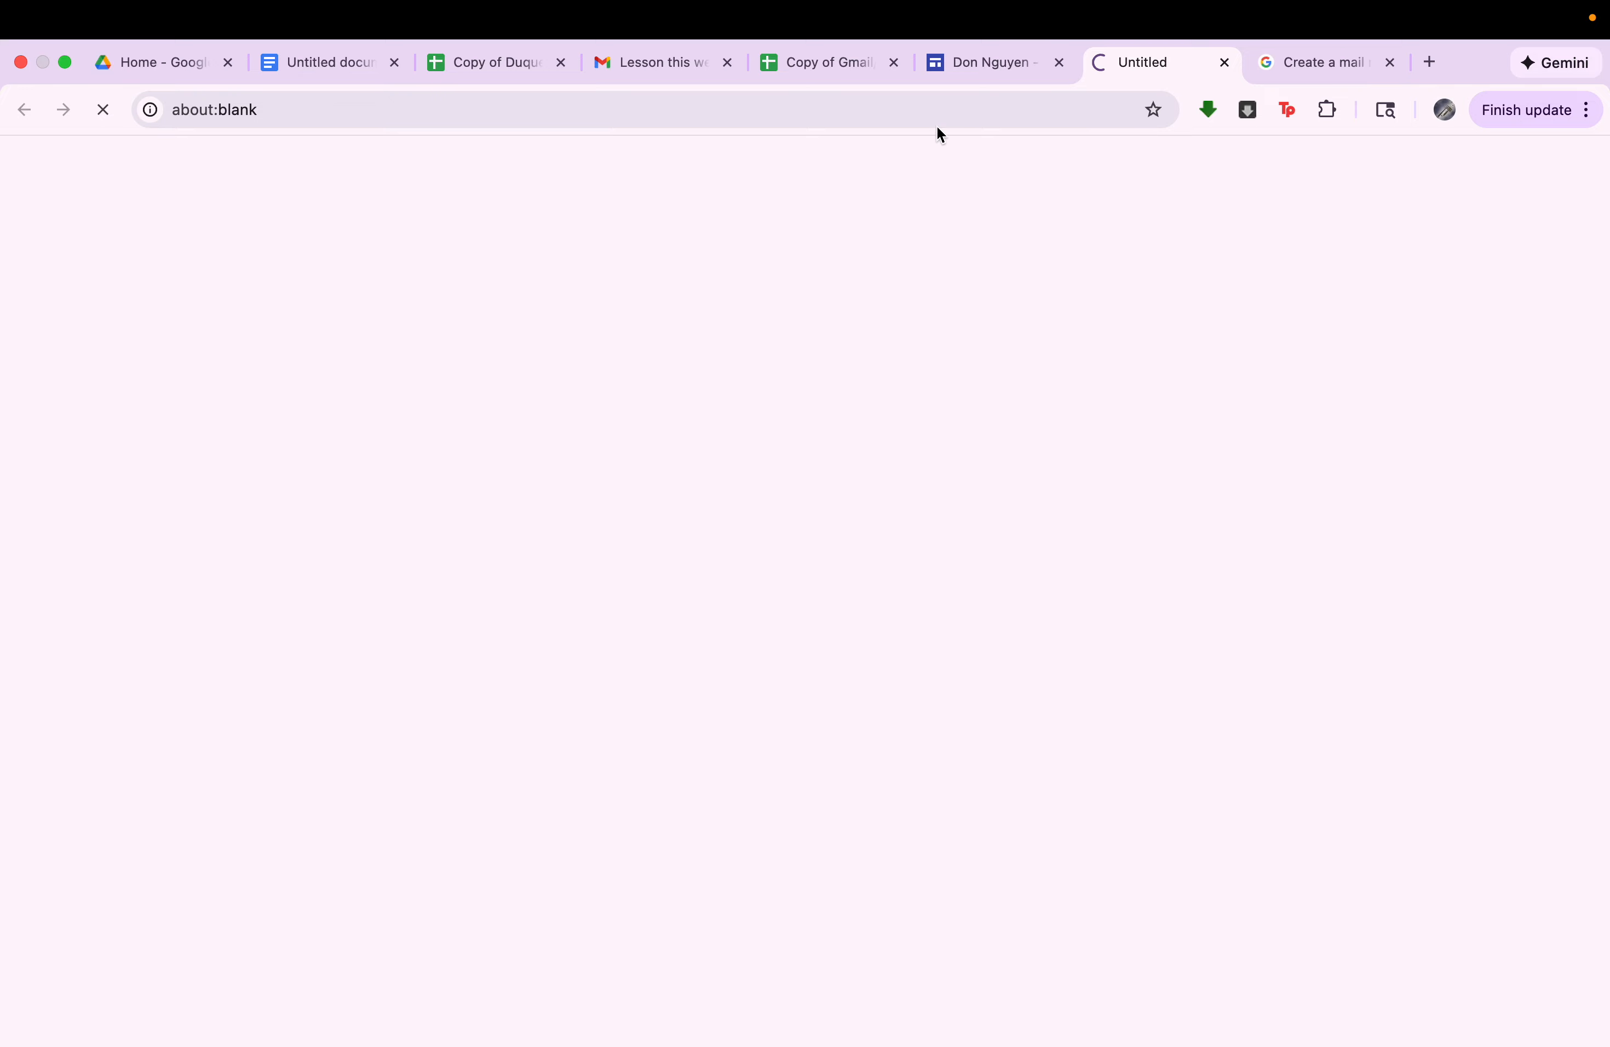
pyautogui.click(989, 65)
pyautogui.click(1156, 62)
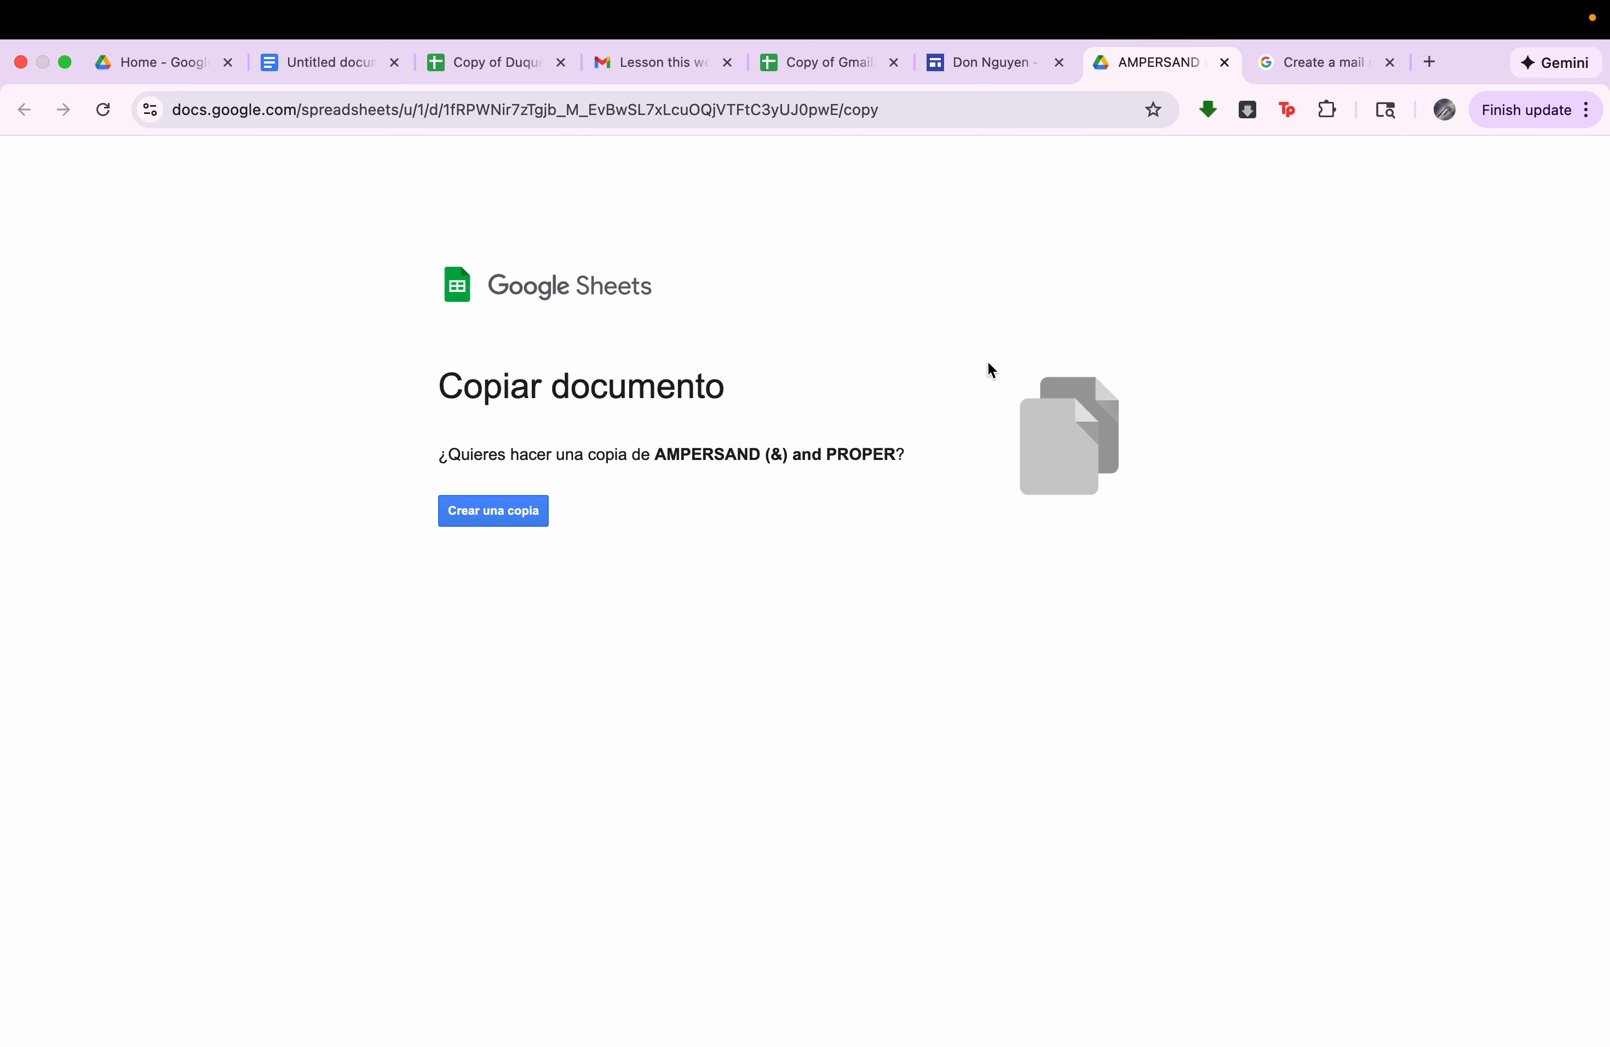
pyautogui.click(1225, 62)
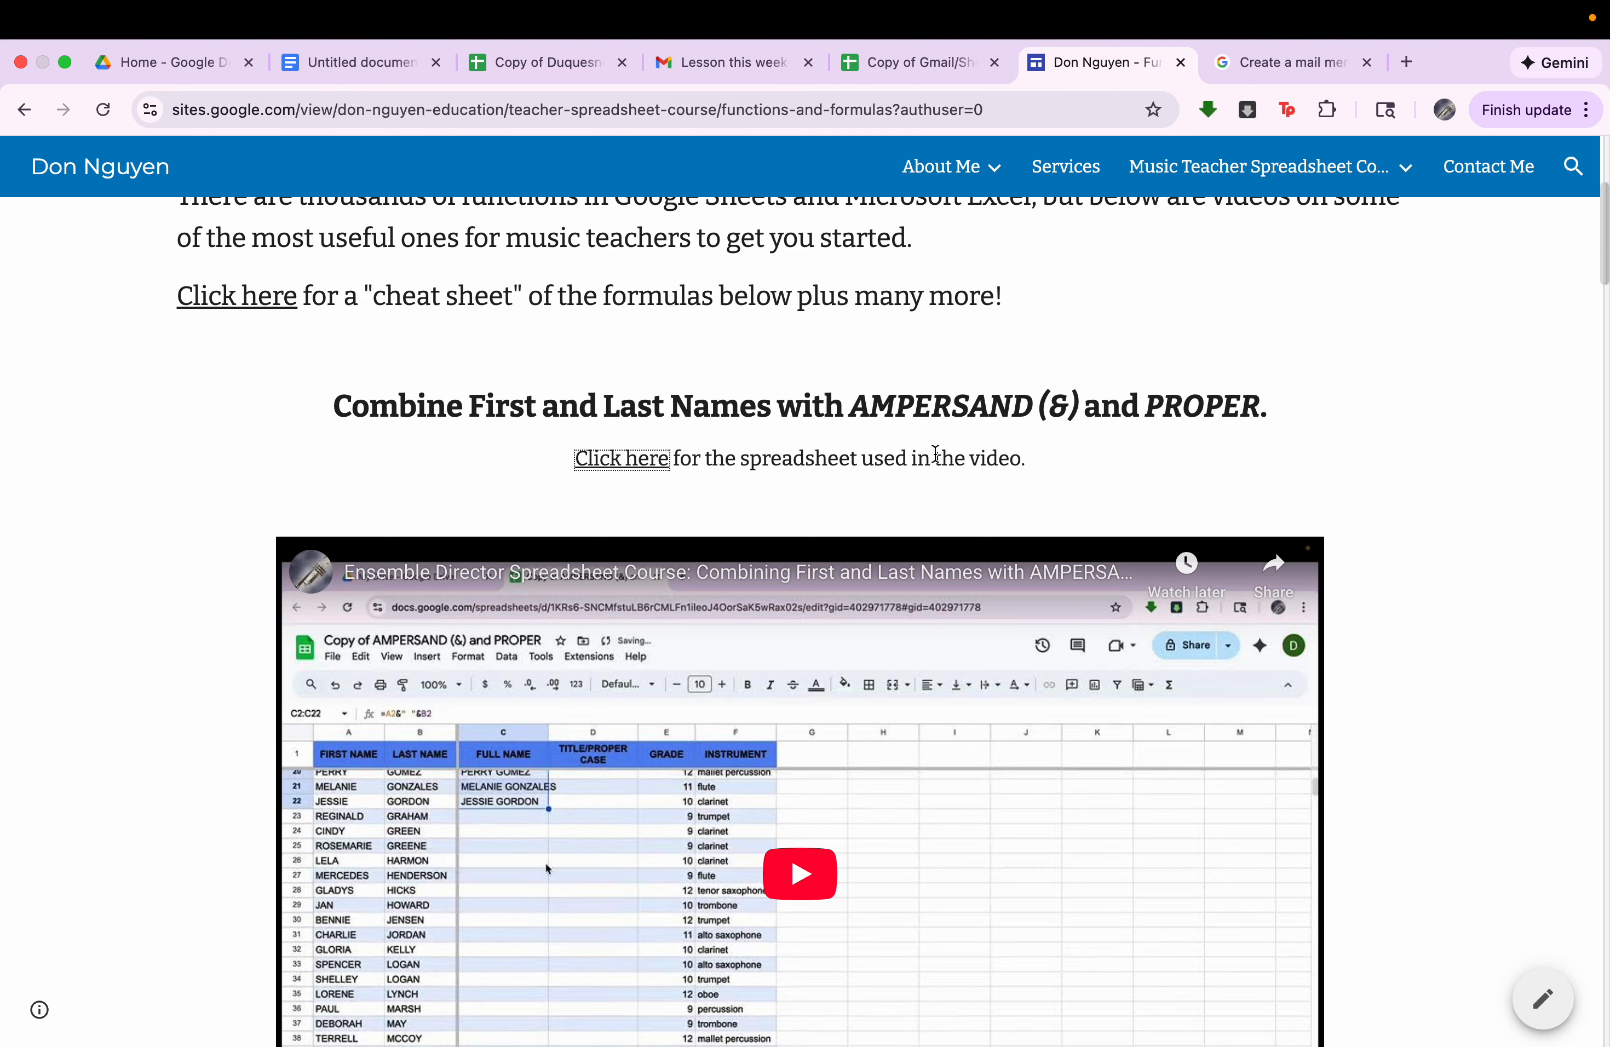
pyautogui.scroll(5, 893, 530)
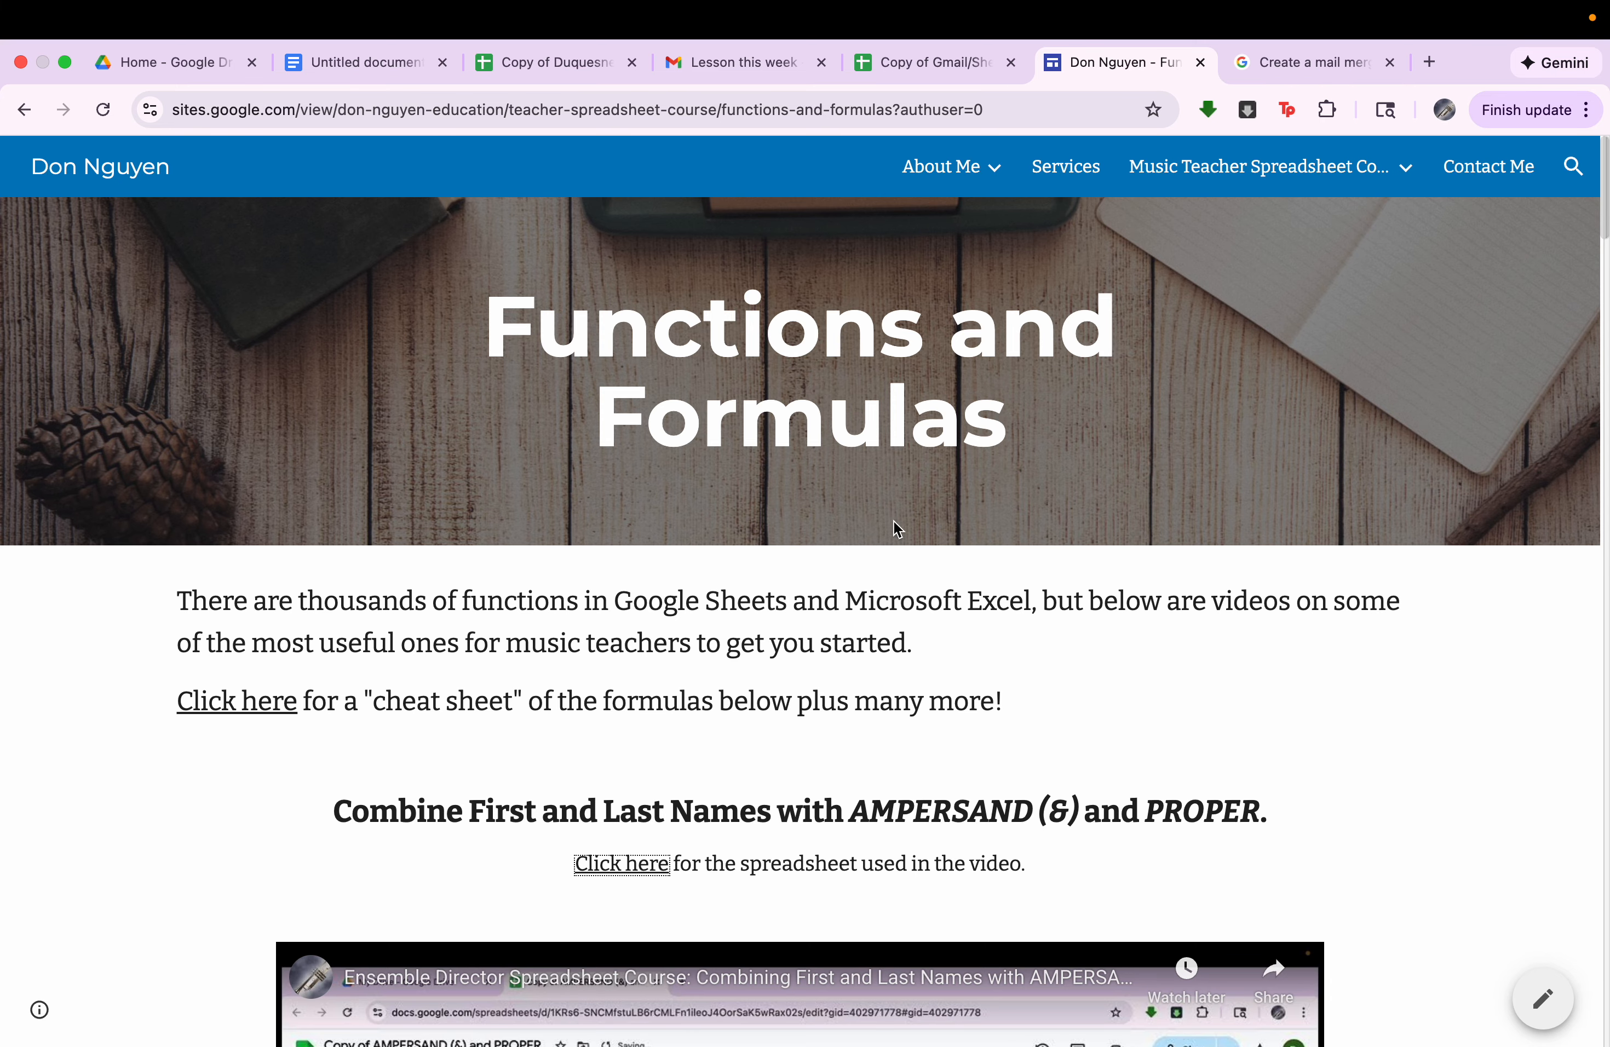
# Switch to Copy of Duquesne Workshop Workbook, show the Website QR Code sheet and select the contact e-mail cell below the code.
pyautogui.click(932, 68)
pyautogui.click(584, 62)
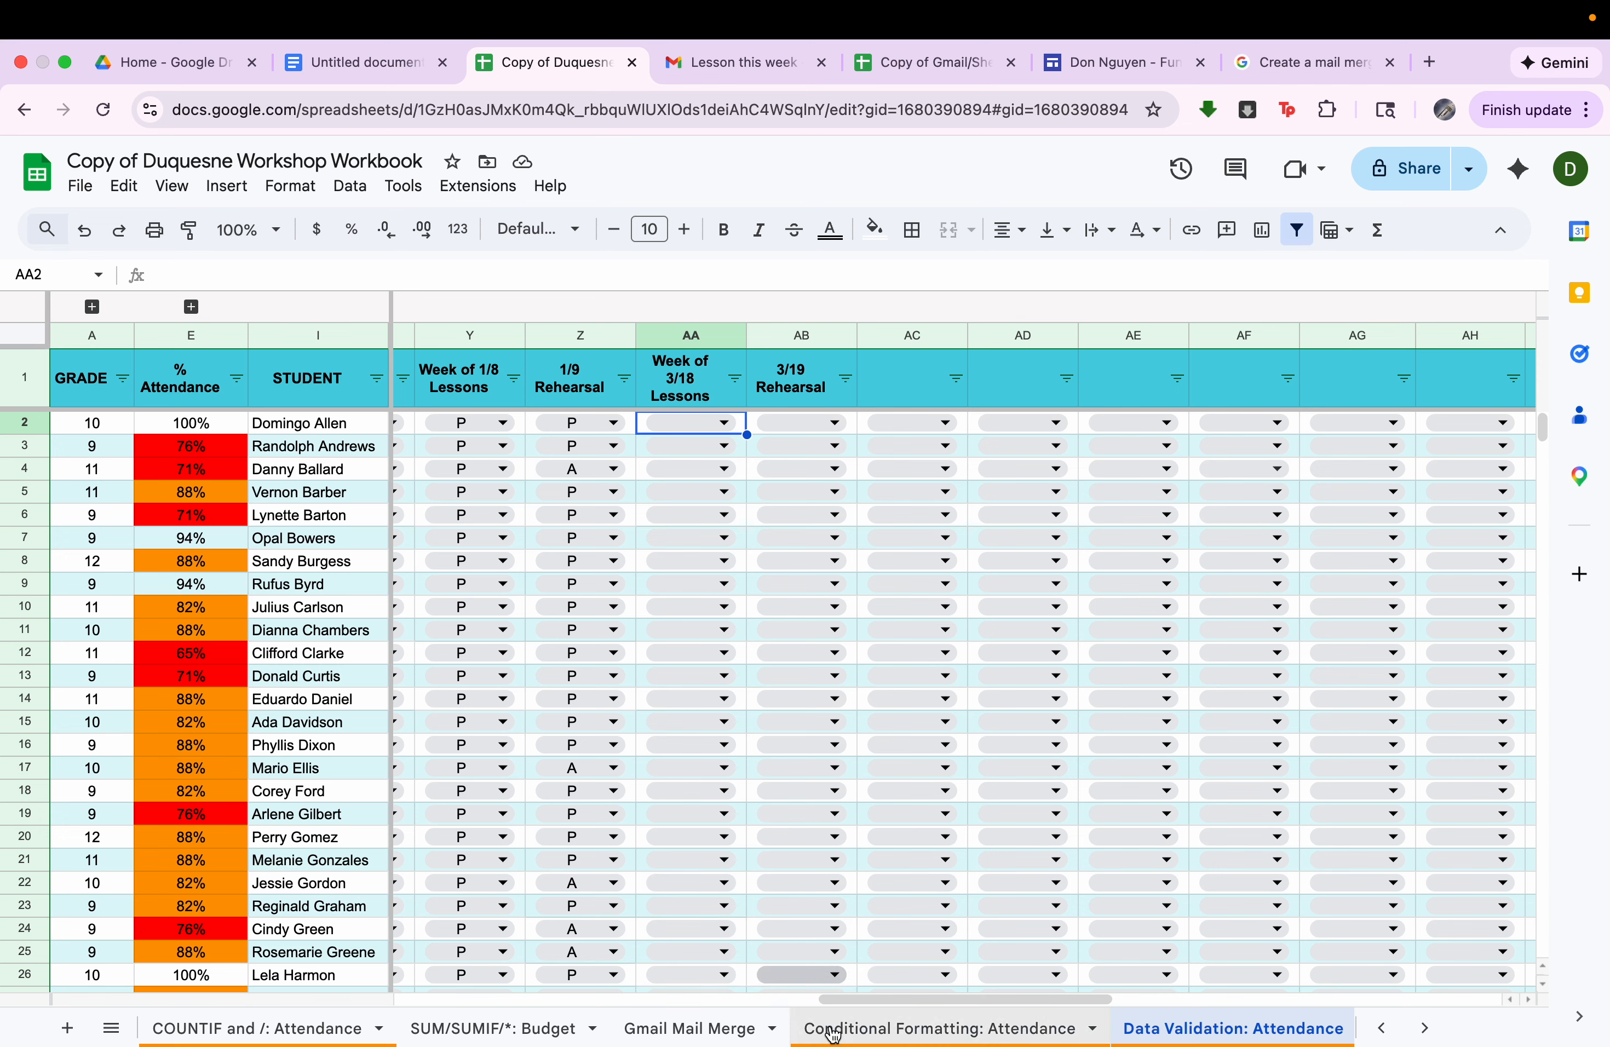
pyautogui.hscroll(5, 1020, 1028)
pyautogui.click(1258, 1028)
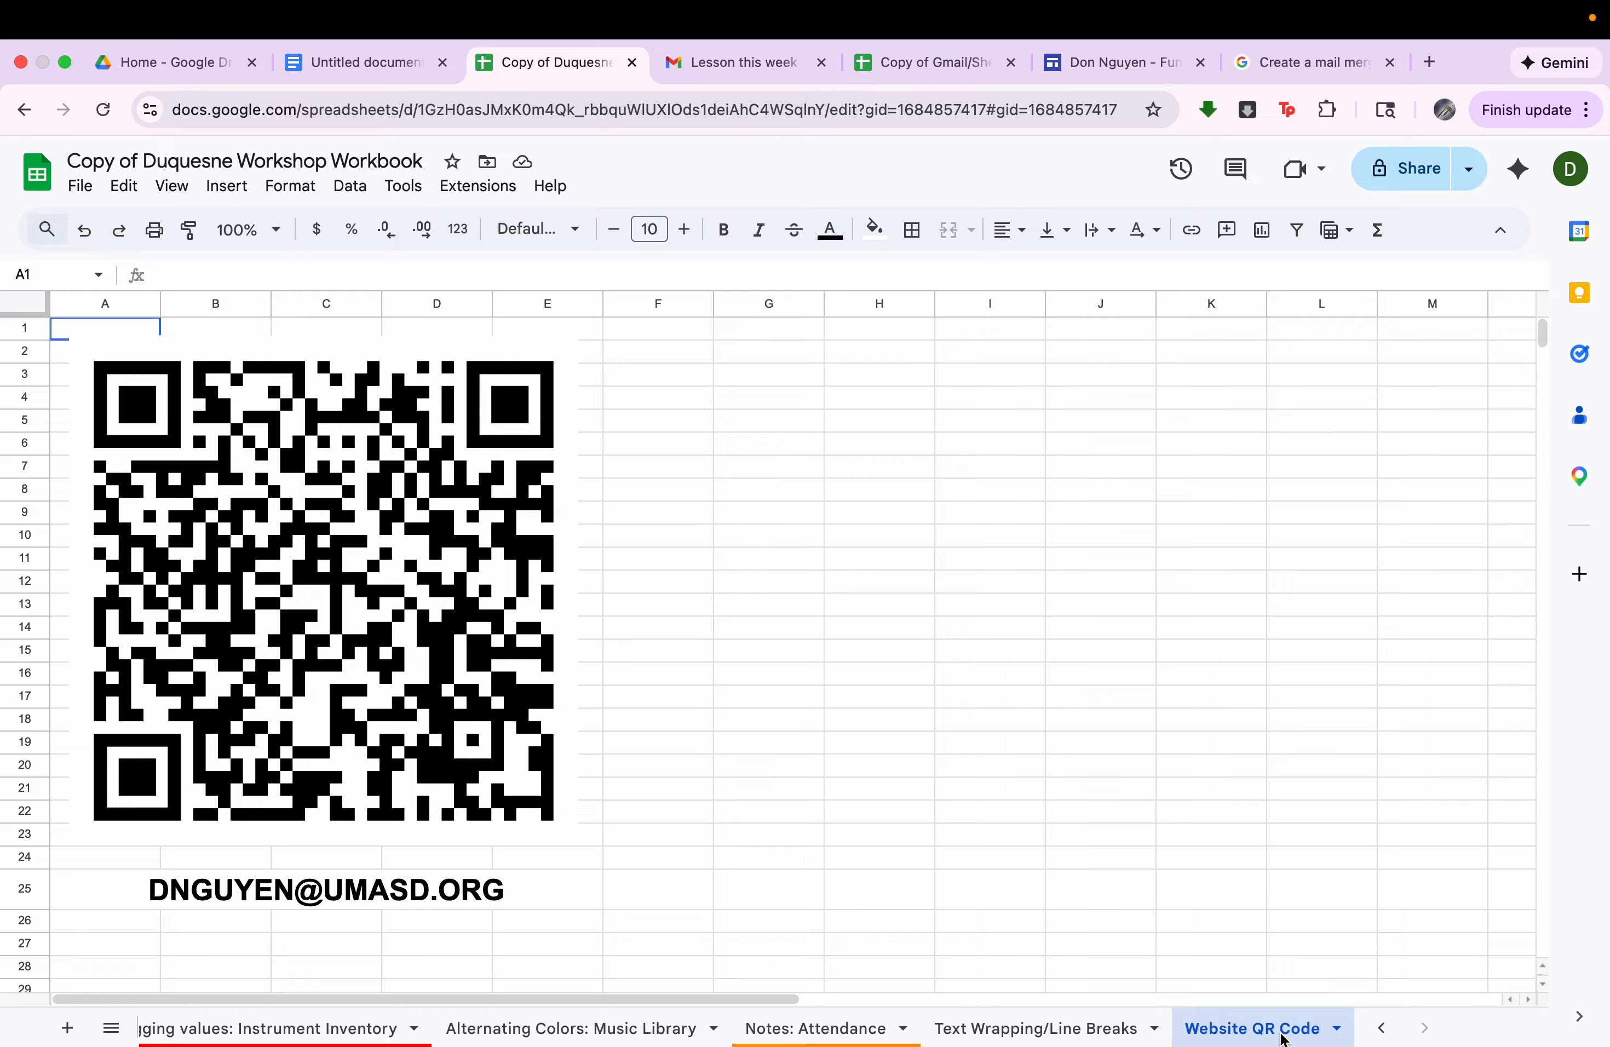
pyautogui.click(408, 907)
# View the course website and the Gmail/Sheets mail merge spreadsheet again, then return to the workbook's Website QR Code sheet.
pyautogui.click(1157, 64)
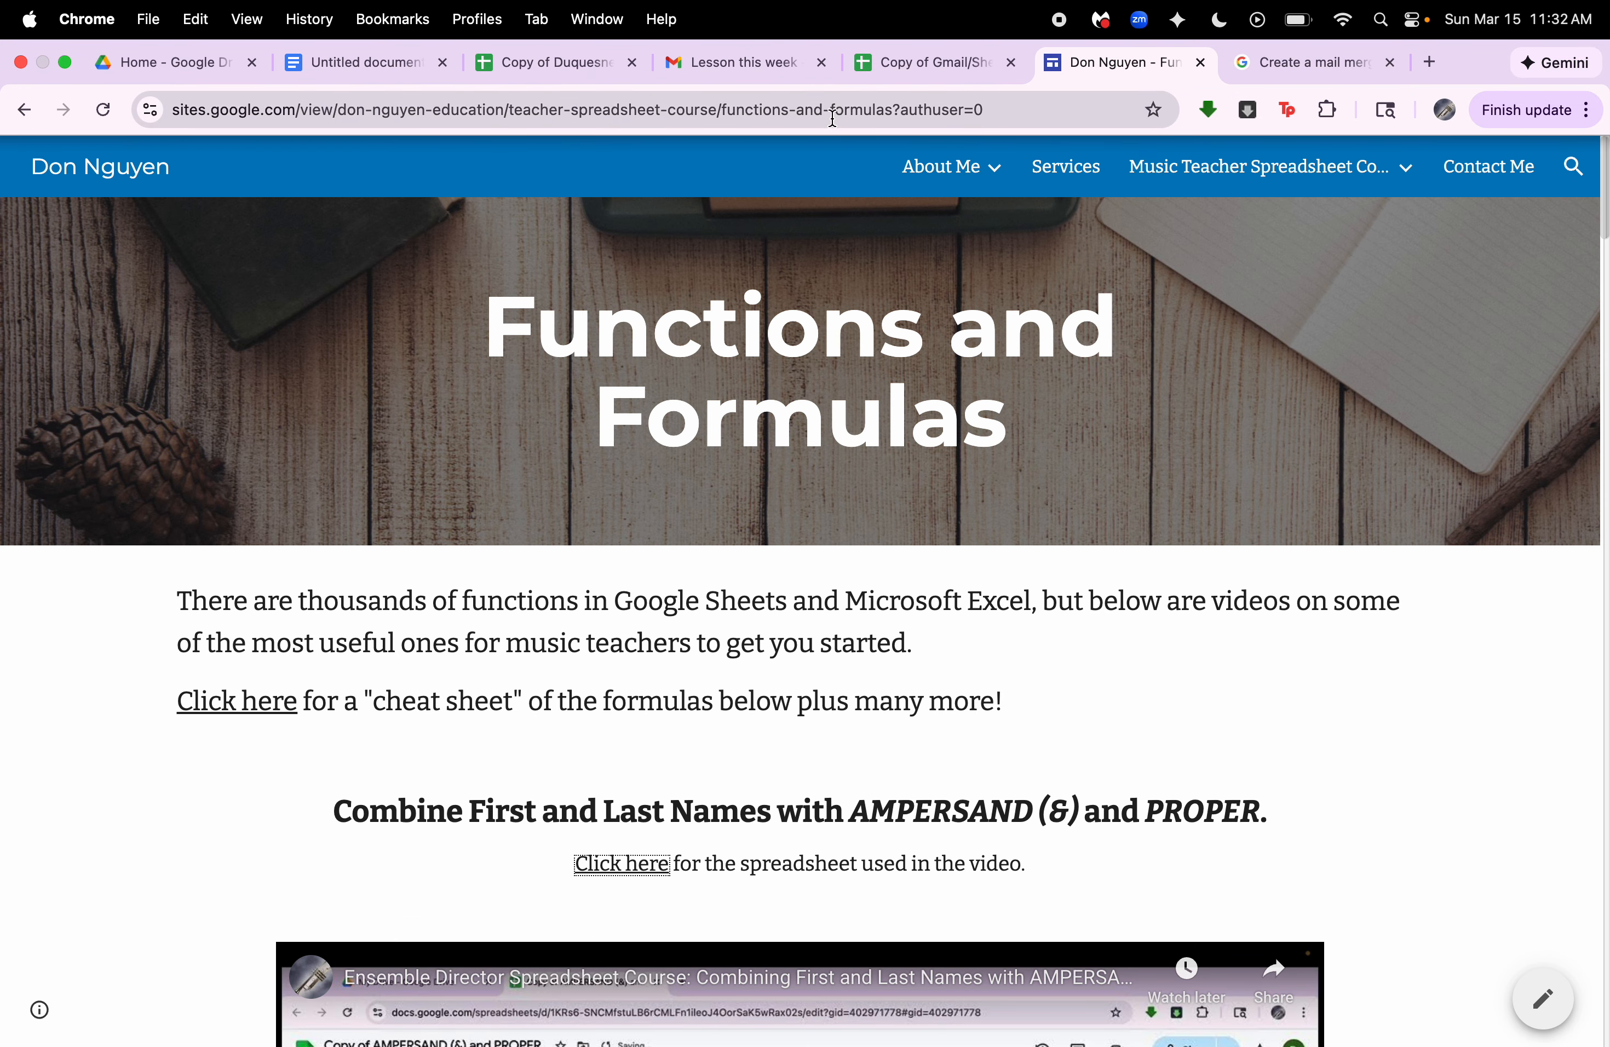
pyautogui.click(945, 68)
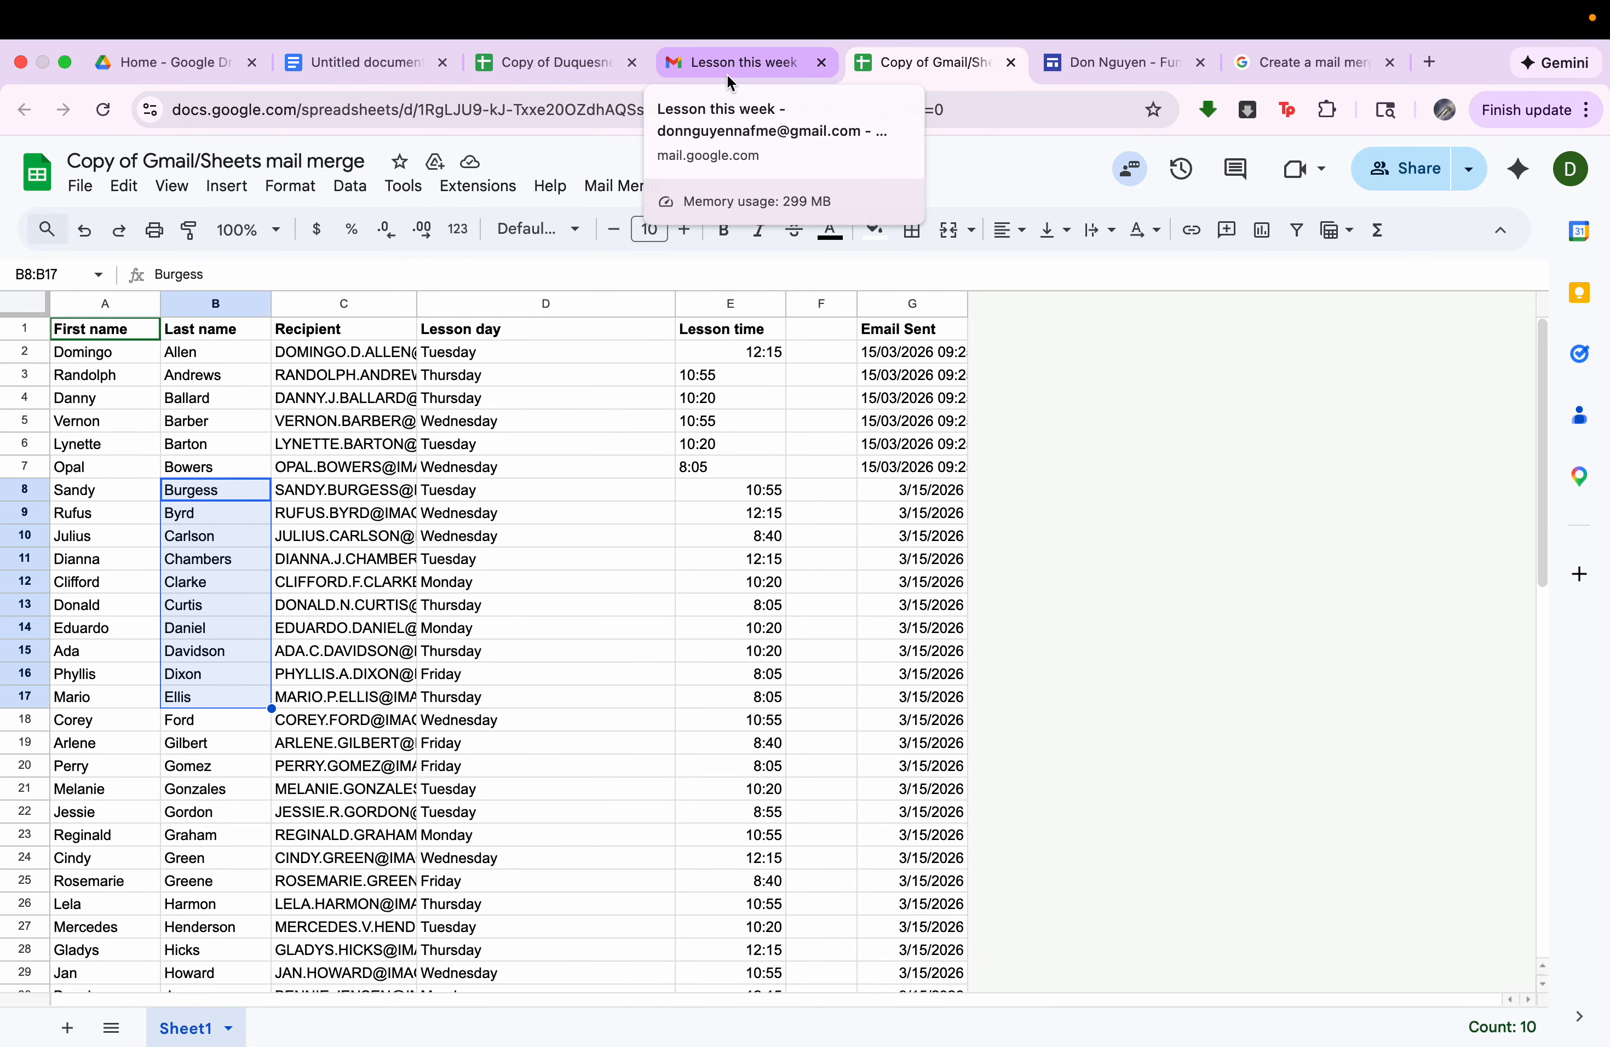
pyautogui.click(549, 66)
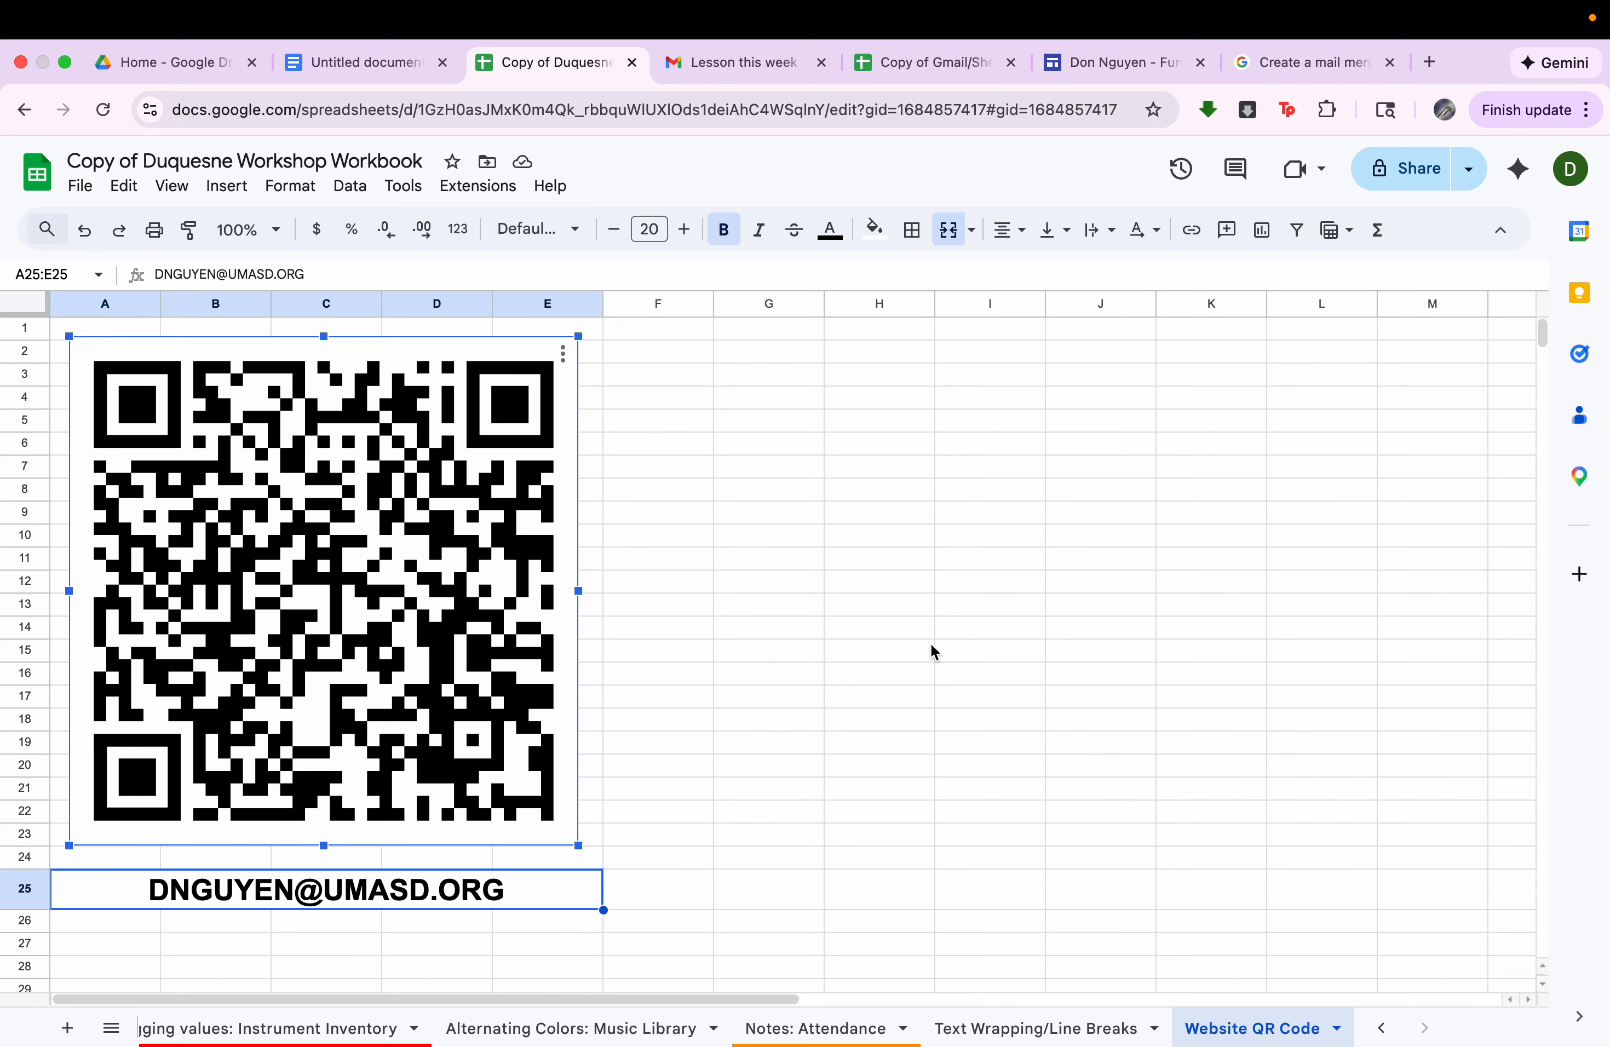
pyautogui.moveTo(1204, 11)
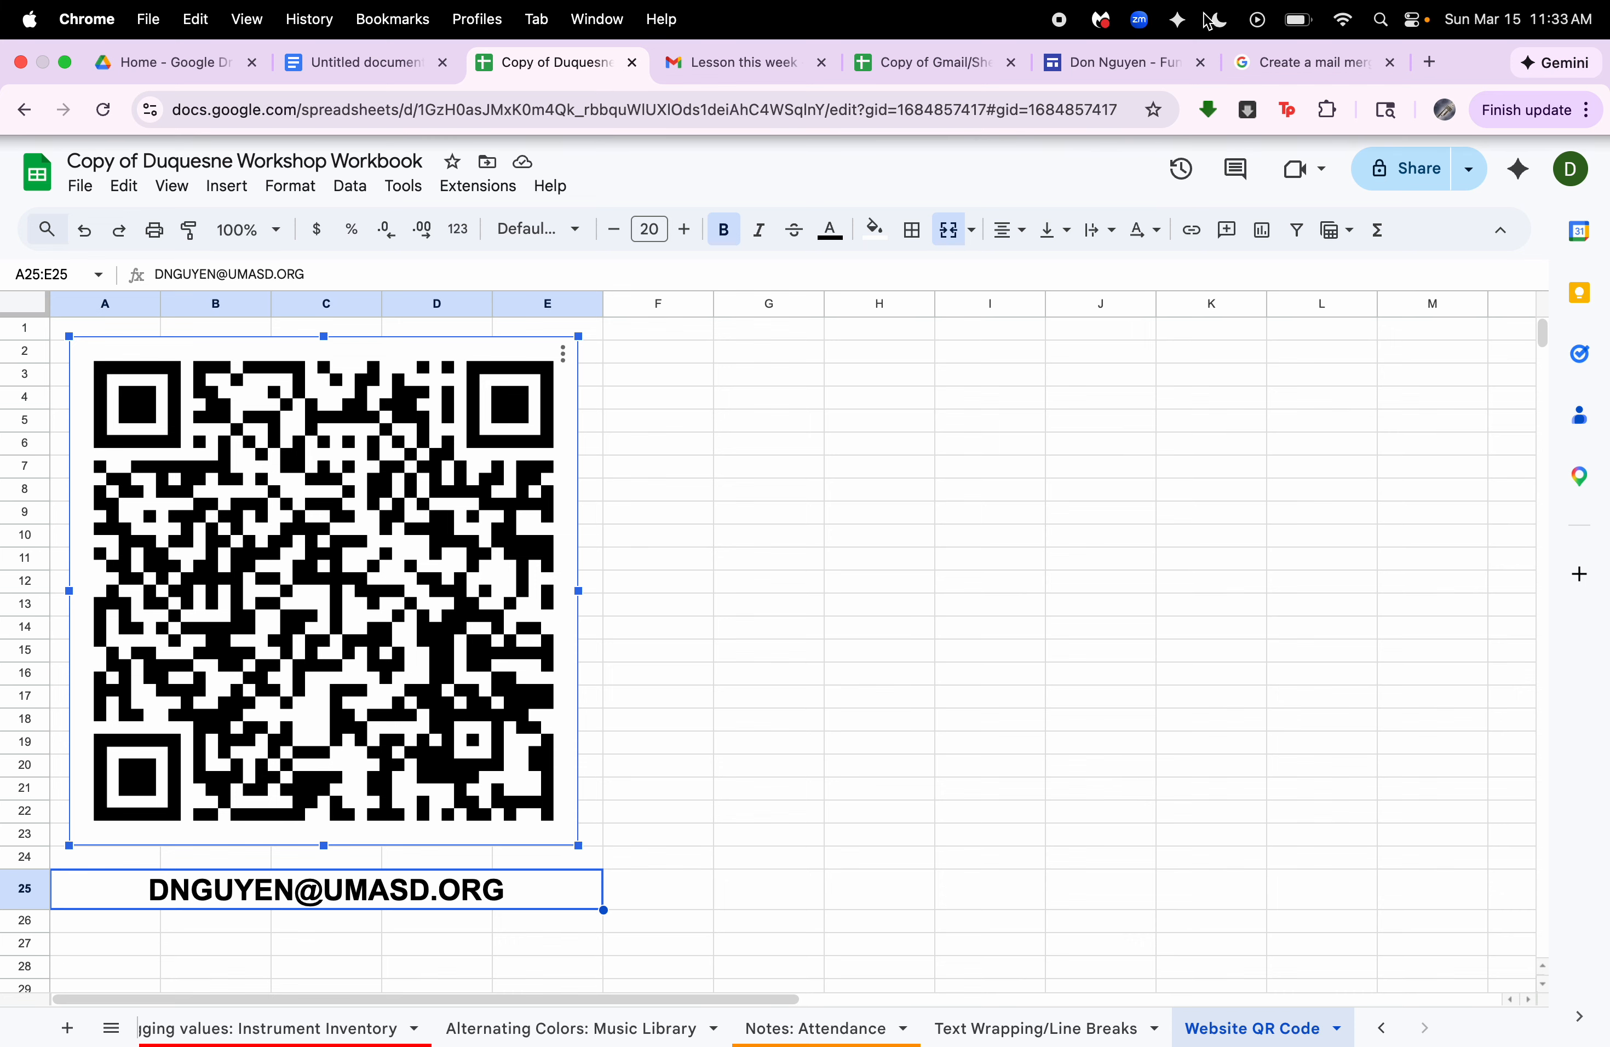